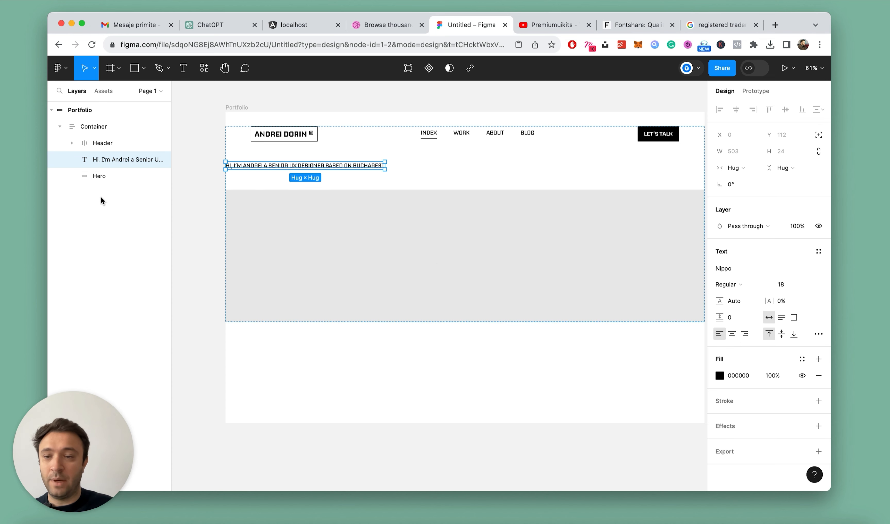
Wrap the intro text and the grey hero rectangle in an auto layout frame and name it Hero
{"action": "left_click", "coordinate": [103, 180]}
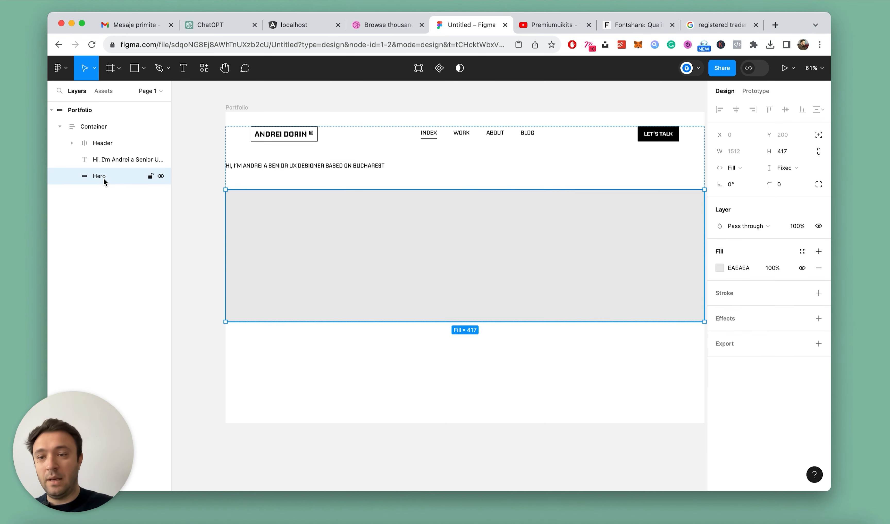
{"action": "left_click", "coordinate": [104, 159], "text": "shift"}
{"action": "key", "text": "shift+a"}
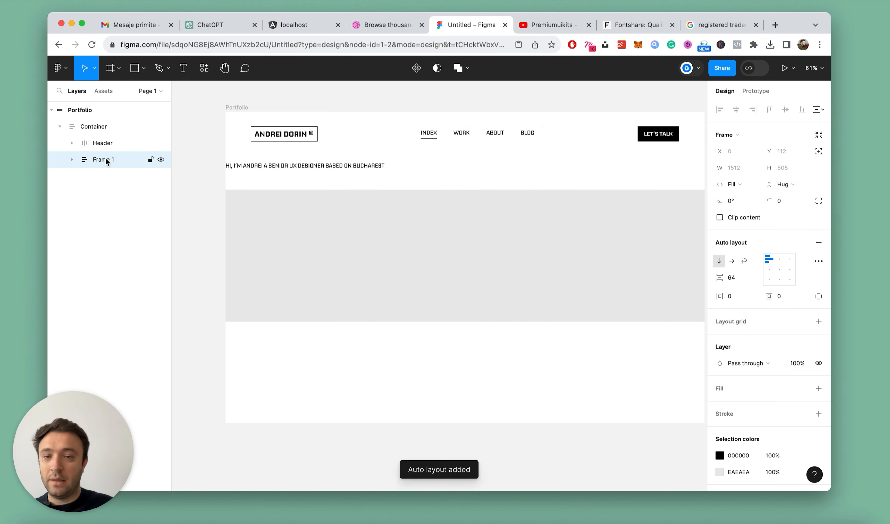
{"action": "double_click", "coordinate": [106, 159]}
{"action": "type", "text": "Hero"}
{"action": "key", "text": "Return"}
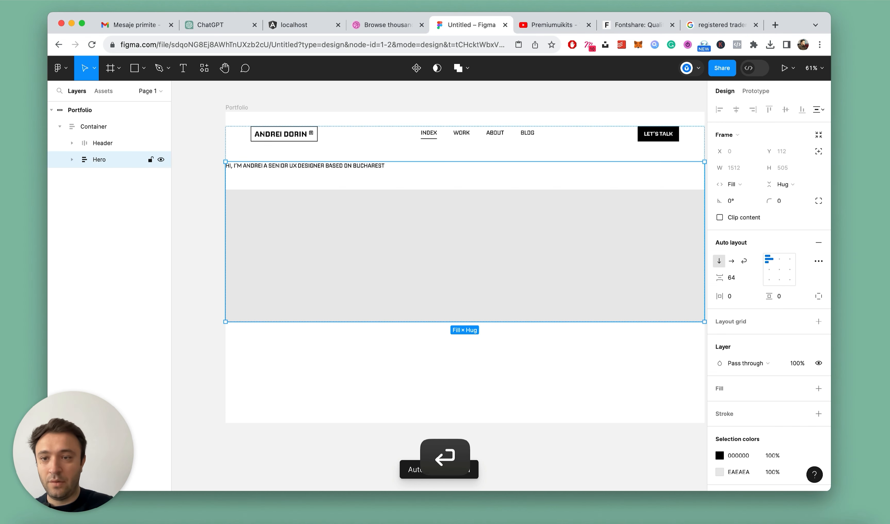
Delete the grey Hero rectangle nested inside the Hero frame
{"action": "left_click", "coordinate": [72, 159]}
{"action": "left_click", "coordinate": [108, 175]}
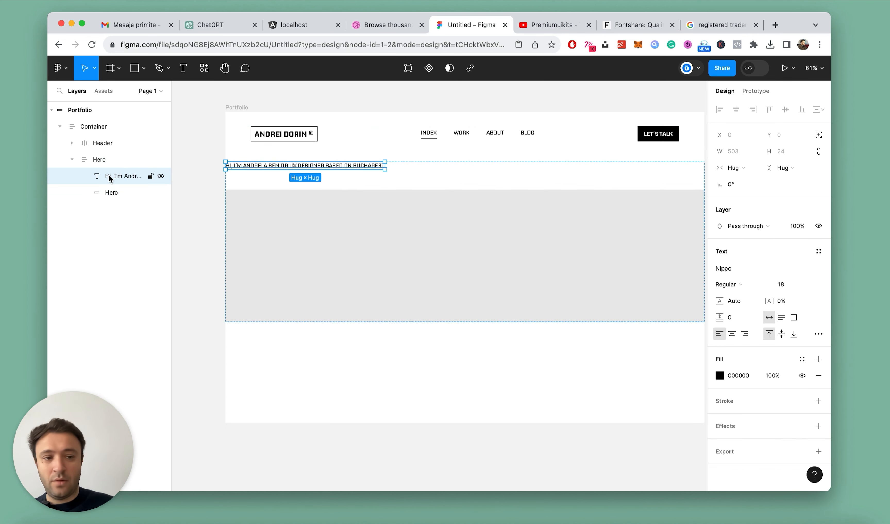
{"action": "left_click", "coordinate": [106, 192]}
{"action": "key", "text": "Delete"}
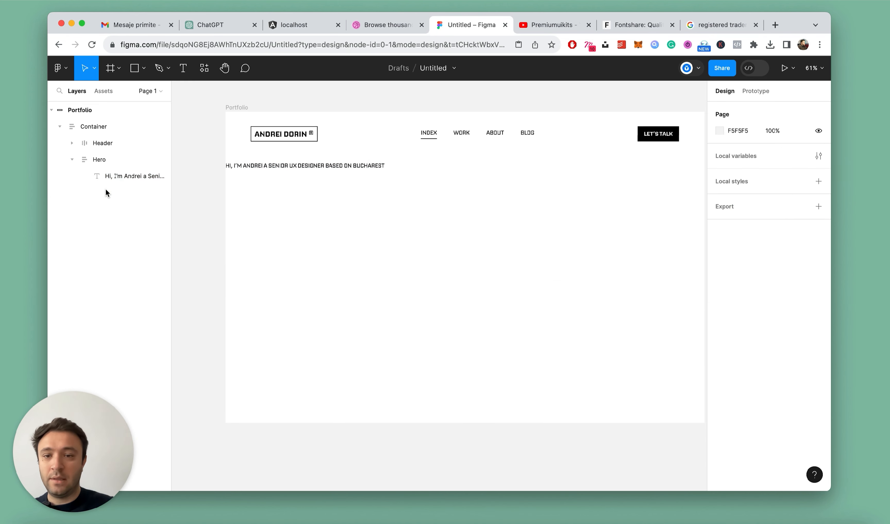
Give the Hero frame a light grey D7D7D7 fill
{"action": "left_click", "coordinate": [97, 159]}
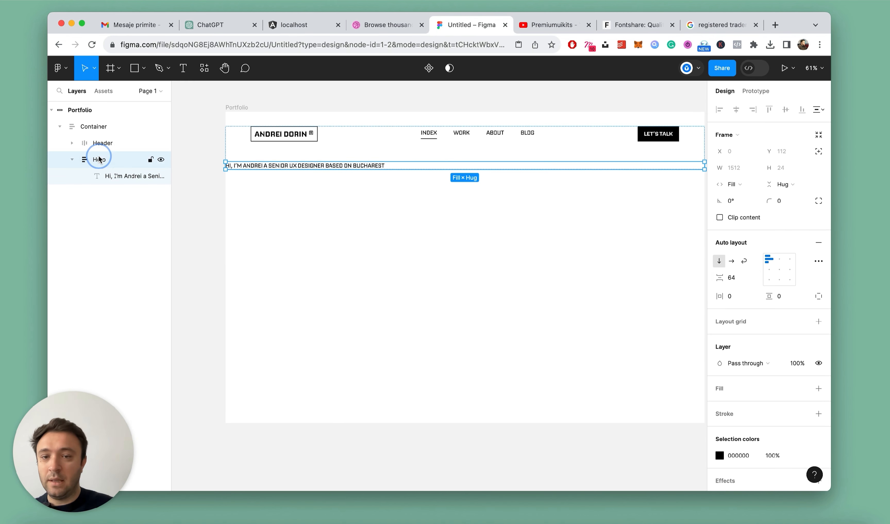
{"action": "left_click", "coordinate": [817, 389]}
{"action": "left_click", "coordinate": [715, 406]}
{"action": "left_click_drag", "start_coordinate": [595, 274], "coordinate": [559, 244]}
{"action": "left_click", "coordinate": [697, 191]}
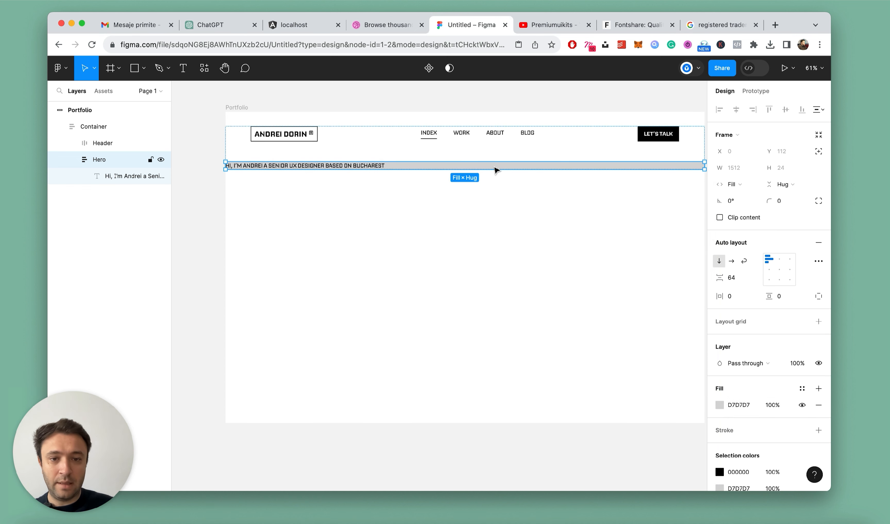
Stretch the Hero frame to a height of about 510 and align its content to the left, vertically centred
{"action": "left_click_drag", "start_coordinate": [491, 170], "coordinate": [475, 323]}
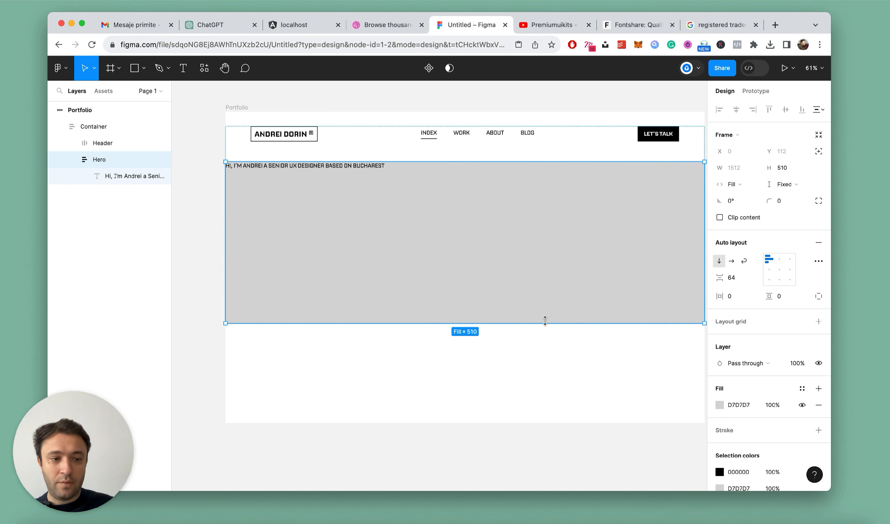
{"action": "left_click", "coordinate": [769, 270]}
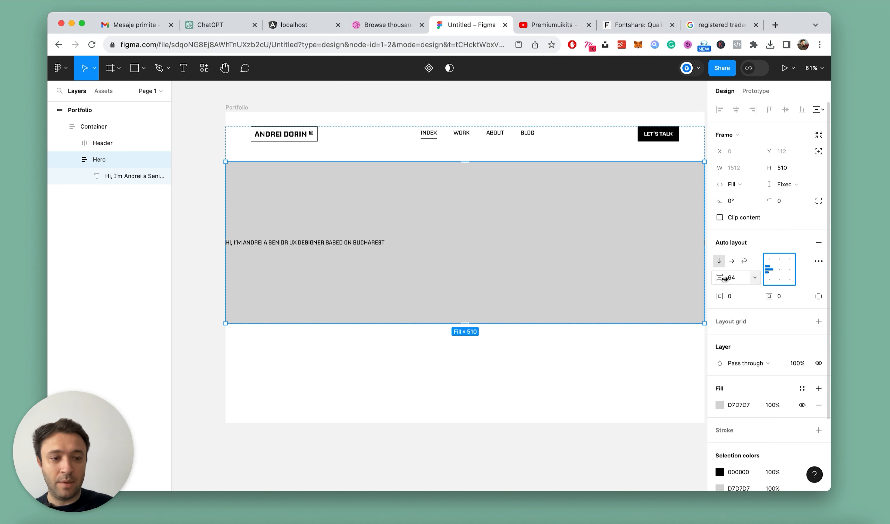
Set the font size of the hero text to 56
{"action": "left_click", "coordinate": [351, 243], "text": "super"}
{"action": "left_click", "coordinate": [783, 286]}
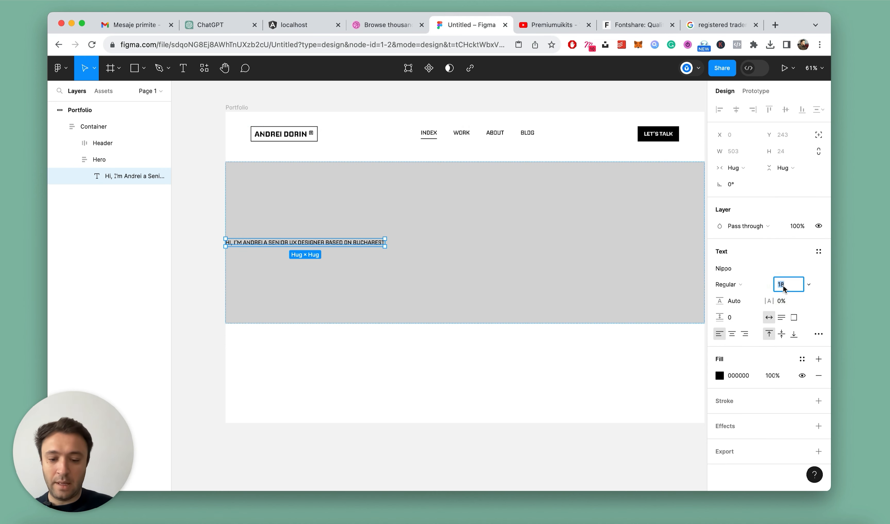
{"action": "key", "text": "Return"}
{"action": "left_click", "coordinate": [785, 288]}
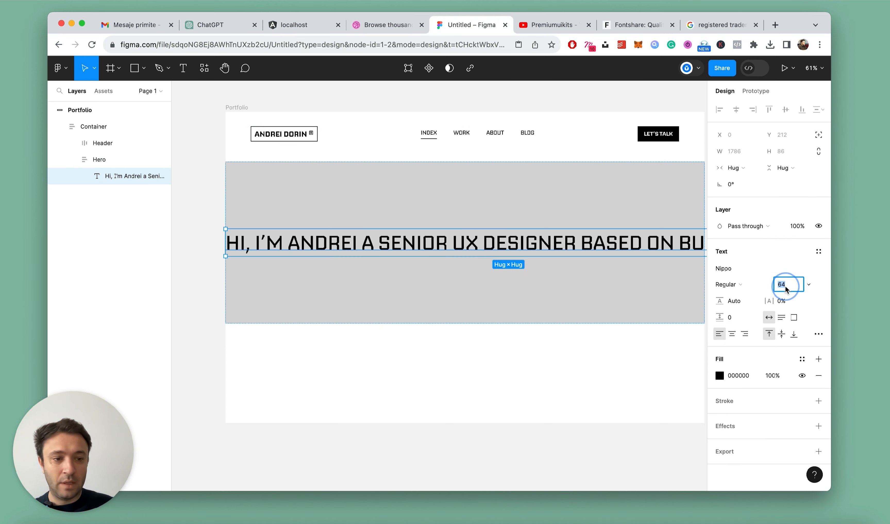
{"action": "type", "text": "56"}
{"action": "key", "text": "Return"}
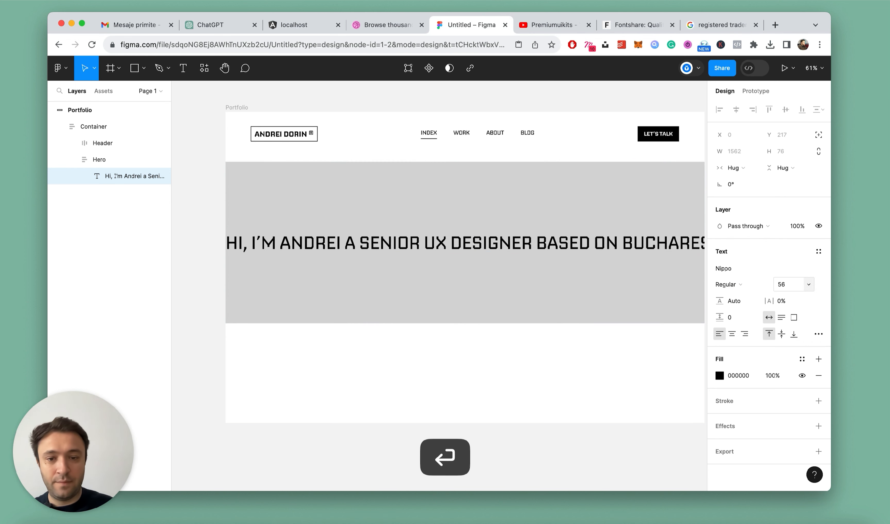
Break the hero heading into three lines, starting new lines at "a Senior UX Designer" and "based on Bucharest"
{"action": "left_click", "coordinate": [433, 242]}
{"action": "double_click", "coordinate": [433, 242]}
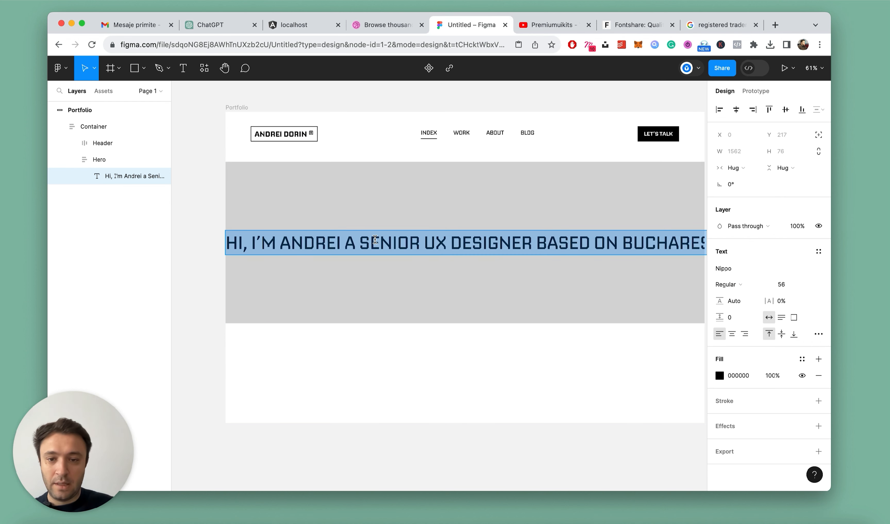
{"action": "left_click", "coordinate": [341, 240]}
{"action": "key", "text": "Return"}
{"action": "left_click", "coordinate": [418, 256]}
{"action": "key", "text": "BackSpace"}
{"action": "key", "text": "Return"}
{"action": "key", "text": "Escape"}
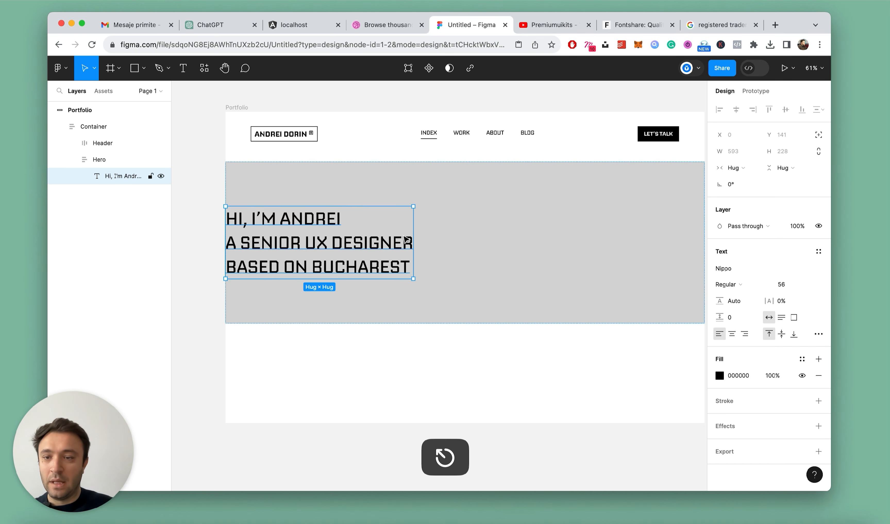
Duplicate the hero heading and set the copy's font size to 24
{"action": "key", "text": "super+d"}
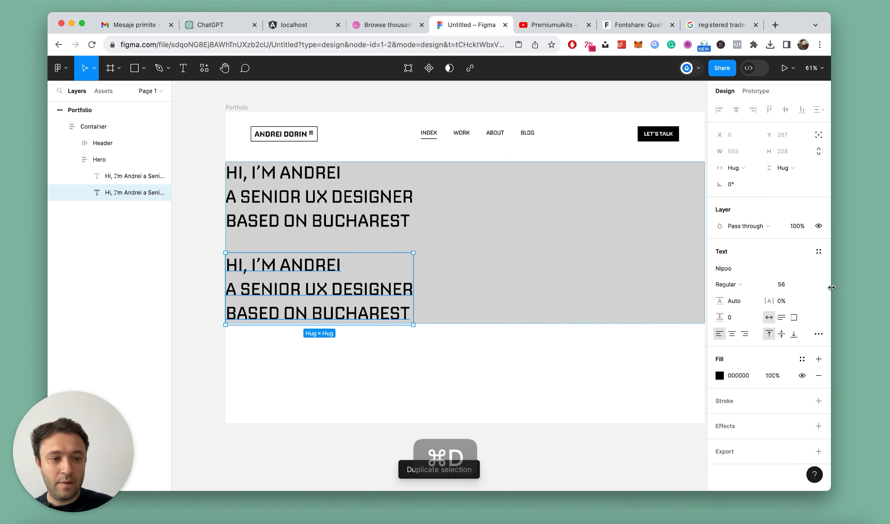
{"action": "left_click", "coordinate": [781, 284]}
{"action": "type", "text": "24"}
{"action": "key", "text": "Return"}
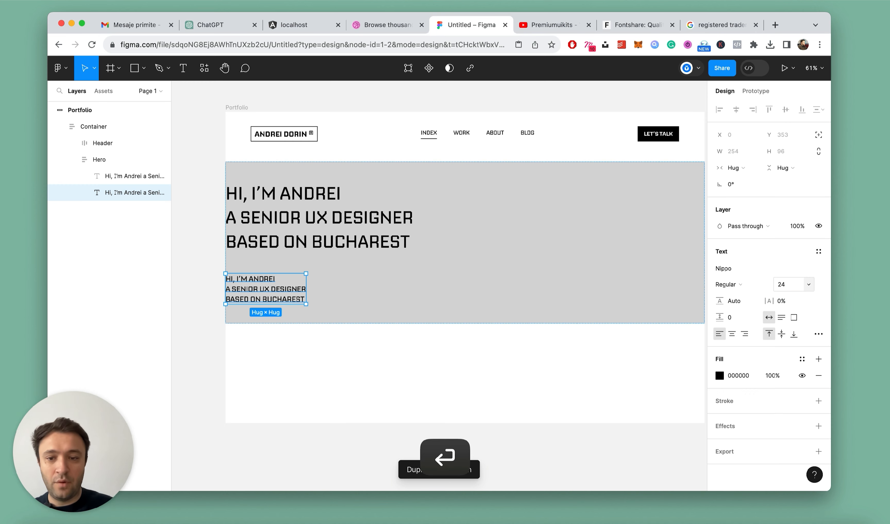
{"action": "scroll", "coordinate": [406, 207], "scroll_direction": "down", "scroll_amount": 5}
{"action": "scroll", "coordinate": [367, 223], "scroll_direction": "up", "scroll_amount": 6}
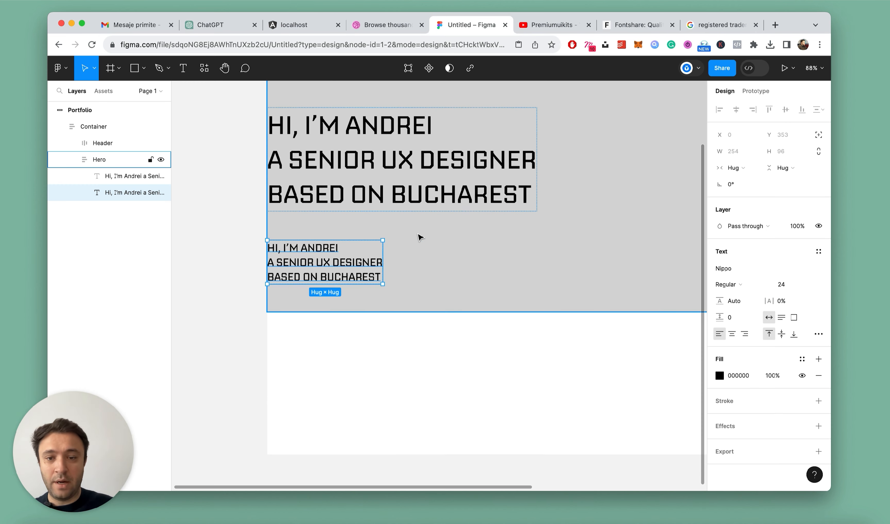
{"action": "scroll", "coordinate": [426, 241], "scroll_direction": "down", "scroll_amount": 3}
{"action": "left_click", "coordinate": [297, 220]}
{"action": "scroll", "coordinate": [297, 219], "scroll_direction": "down", "scroll_amount": 4}
{"action": "scroll", "coordinate": [437, 177], "scroll_direction": "up", "scroll_amount": 3}
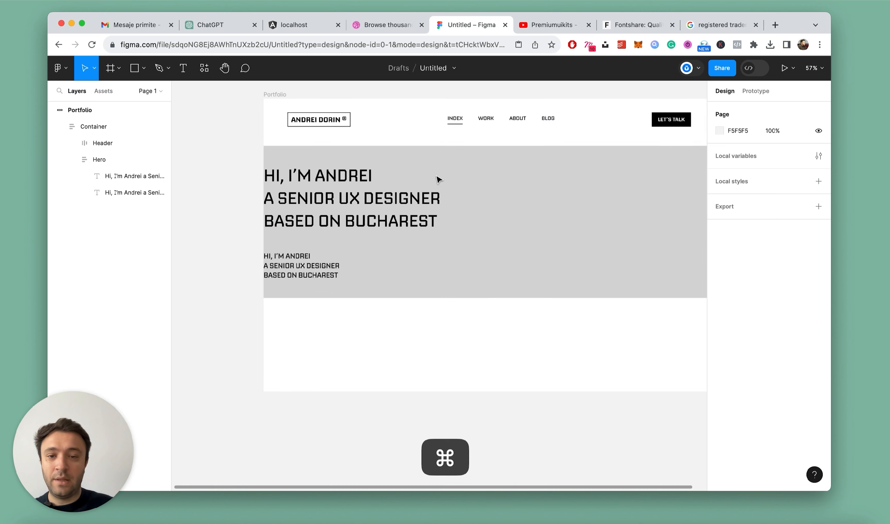
{"action": "scroll", "coordinate": [262, 244], "scroll_direction": "up", "scroll_amount": 2}
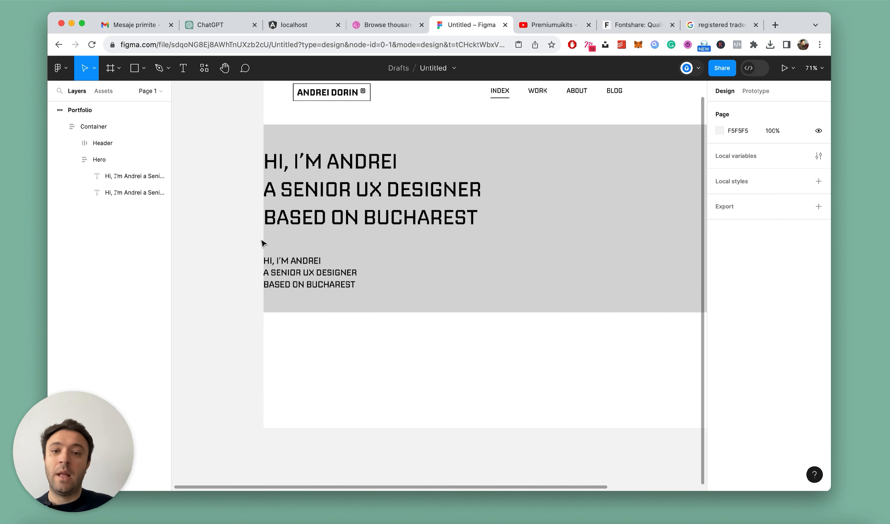
{"action": "left_click", "coordinate": [261, 244]}
{"action": "scroll", "coordinate": [341, 246], "scroll_direction": "down", "scroll_amount": 2}
{"action": "scroll", "coordinate": [329, 215], "scroll_direction": "up", "scroll_amount": 2}
Group the large heading and the small text in an auto layout frame with a vertical gap of 16
{"action": "left_click", "coordinate": [329, 215]}
{"action": "left_click", "coordinate": [329, 215]}
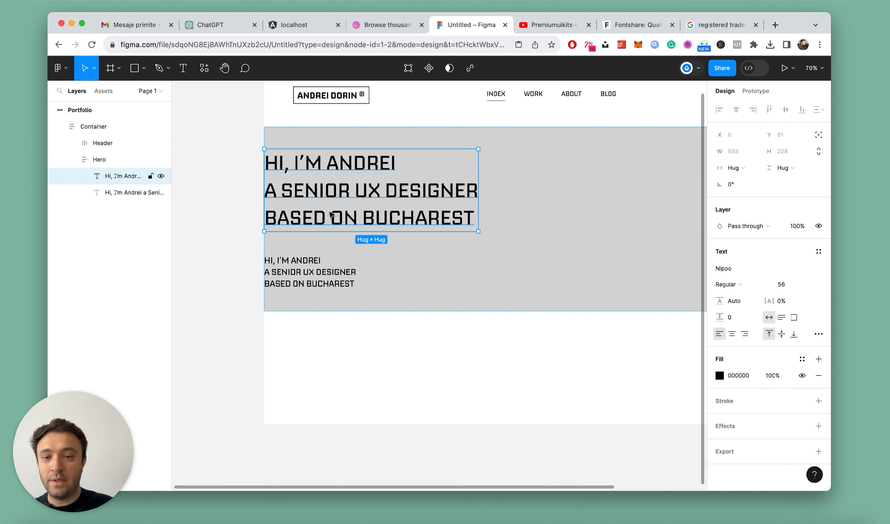
{"action": "left_click", "coordinate": [107, 192], "text": "shift"}
{"action": "key", "text": "shift+a"}
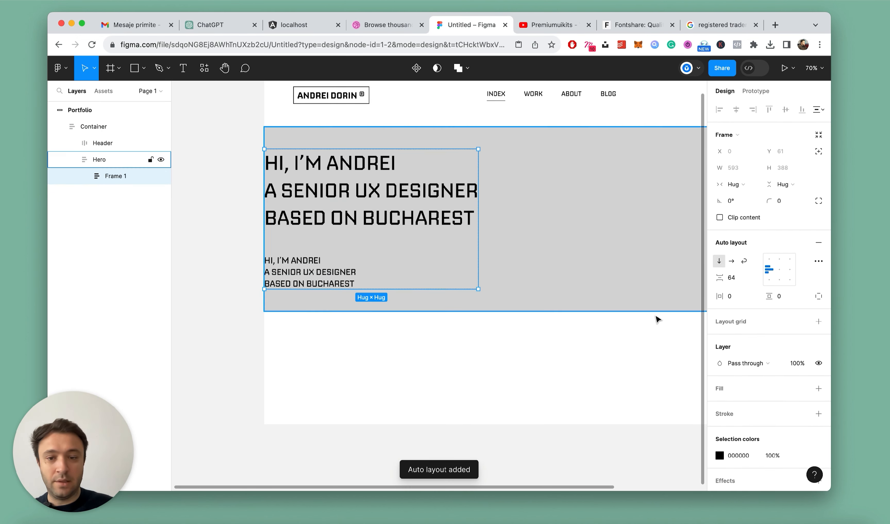
{"action": "left_click", "coordinate": [734, 278]}
{"action": "type", "text": "1"}
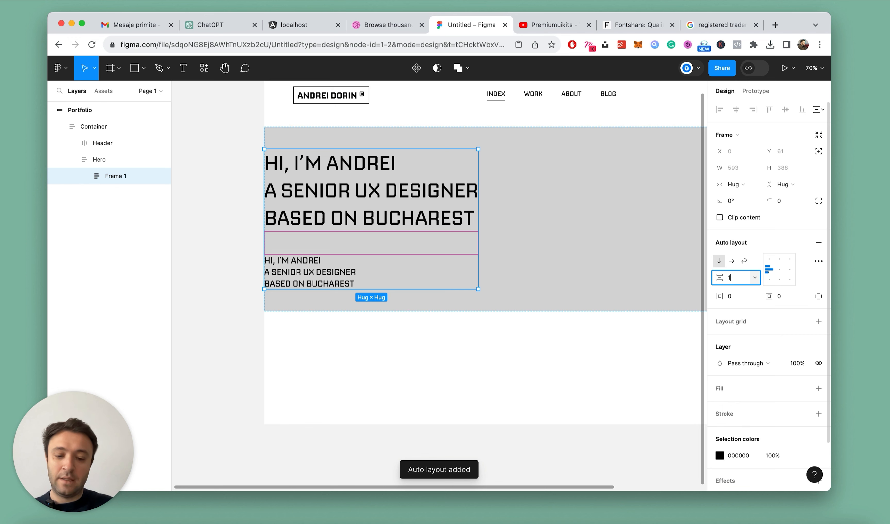
{"action": "type", "text": "6"}
{"action": "key", "text": "Return"}
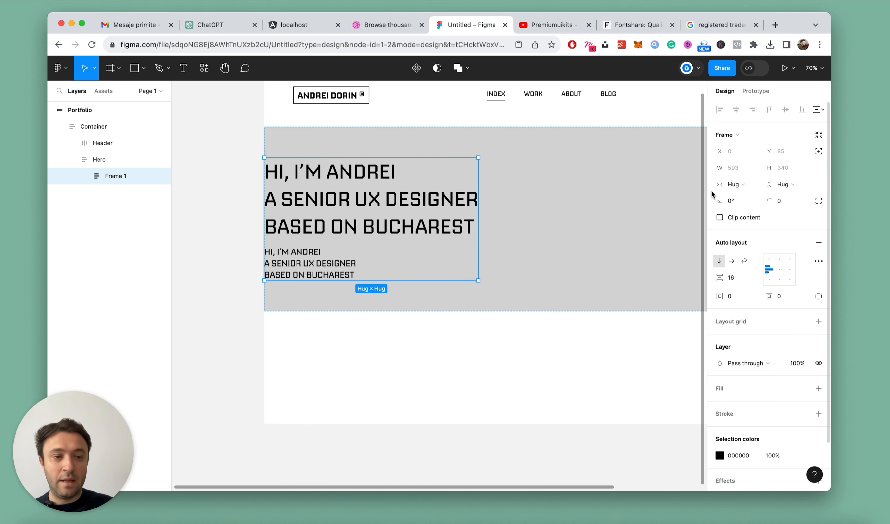
Set the new text frame's width to fill the container and rename the frame Copy
{"action": "left_click", "coordinate": [733, 184]}
{"action": "left_click", "coordinate": [734, 198]}
{"action": "scroll", "coordinate": [631, 236], "scroll_direction": "right", "scroll_amount": 5}
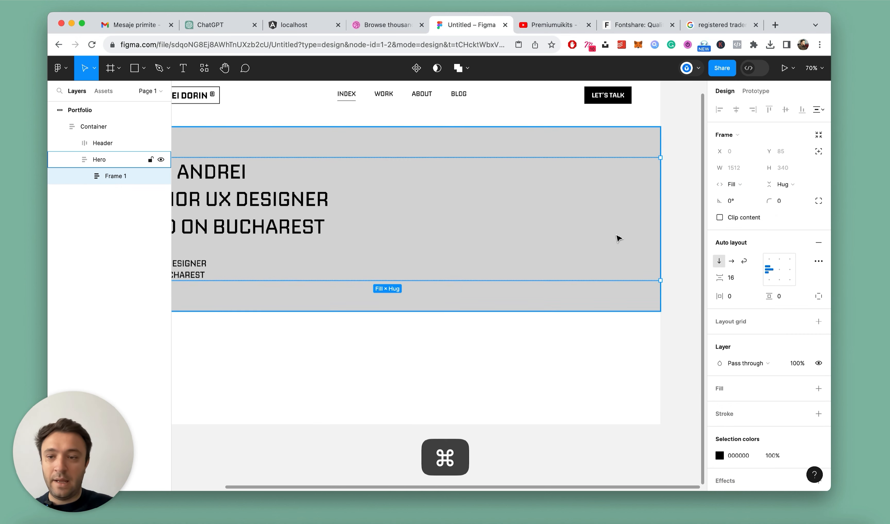
{"action": "scroll", "coordinate": [618, 238], "scroll_direction": "down", "scroll_amount": 3}
{"action": "double_click", "coordinate": [113, 175]}
{"action": "type", "text": "C"}
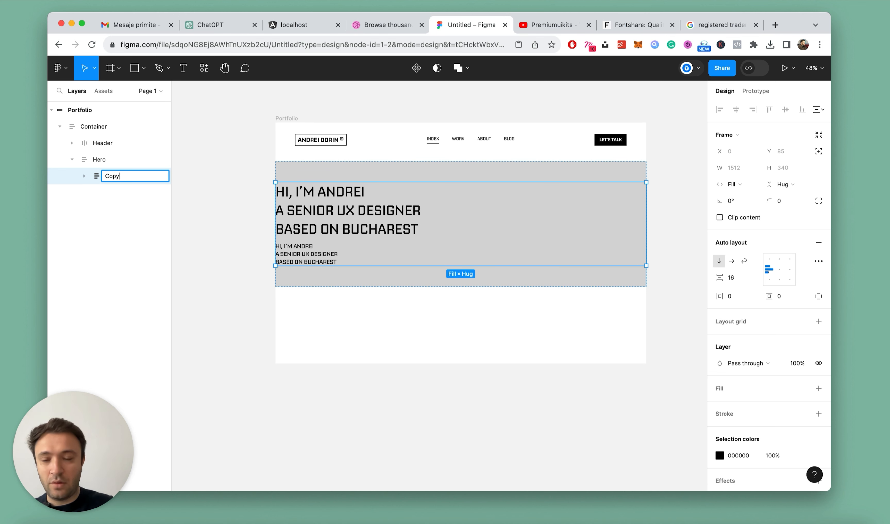
{"action": "type", "text": "opy"}
{"action": "key", "text": "Return"}
Draw a square about 463 × 463 inside the Hero frame and order it after the Copy frame
{"action": "key", "text": "r"}
{"action": "left_click_drag", "start_coordinate": [512, 171], "coordinate": [590, 284]}
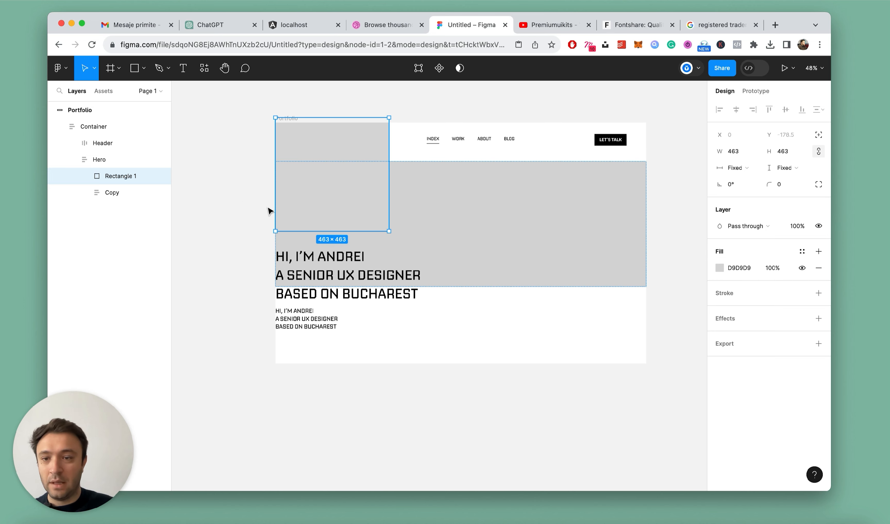
{"action": "scroll", "coordinate": [366, 222], "scroll_direction": "up", "scroll_amount": 2}
{"action": "left_click_drag", "start_coordinate": [109, 193], "coordinate": [115, 175]}
Rename the new square Image and switch the Hero frame's auto layout direction to horizontal
{"action": "double_click", "coordinate": [120, 193]}
{"action": "type", "text": "Image"}
{"action": "key", "text": "Return"}
{"action": "left_click", "coordinate": [108, 160]}
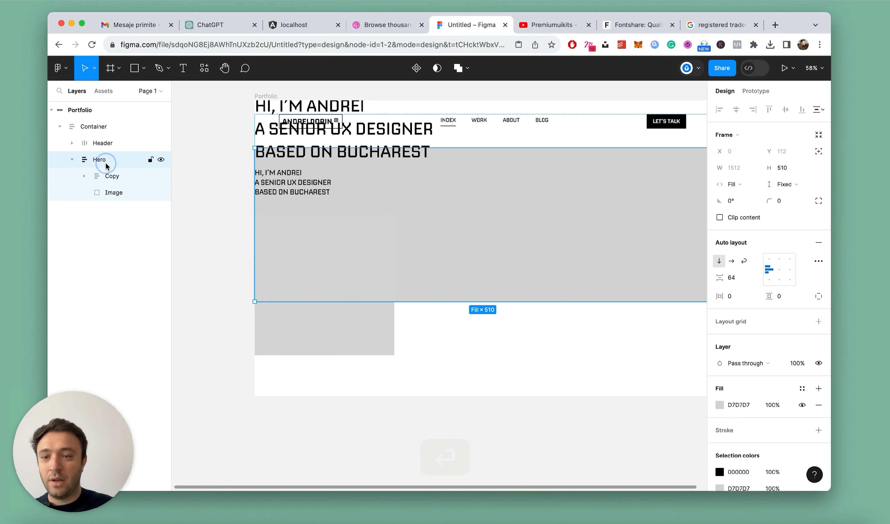
{"action": "left_click", "coordinate": [732, 261]}
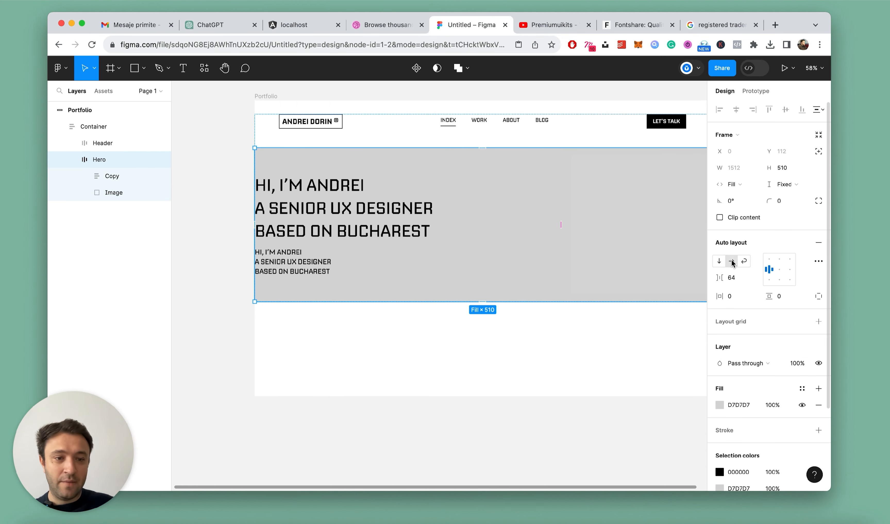
Change the fill of the Image square to the lighter grey E7E7E7
{"action": "left_click", "coordinate": [115, 193]}
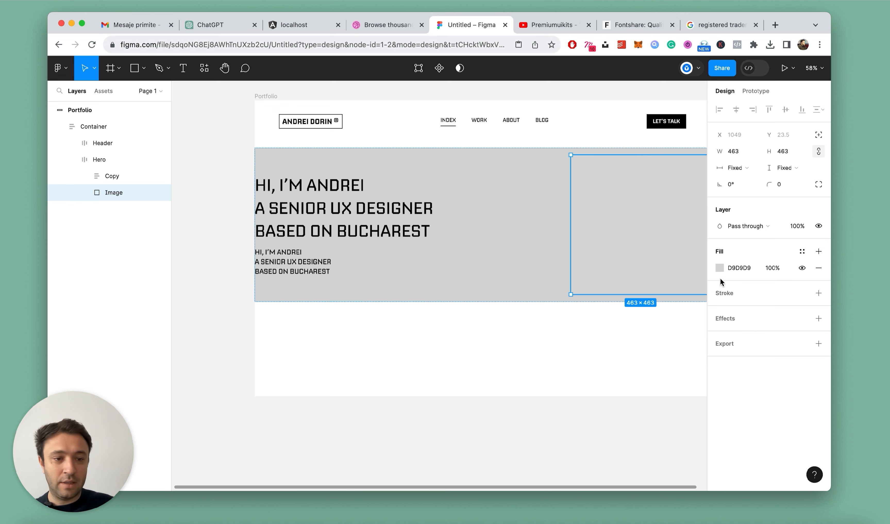
{"action": "left_click", "coordinate": [719, 267]}
{"action": "left_click_drag", "start_coordinate": [602, 240], "coordinate": [579, 237]}
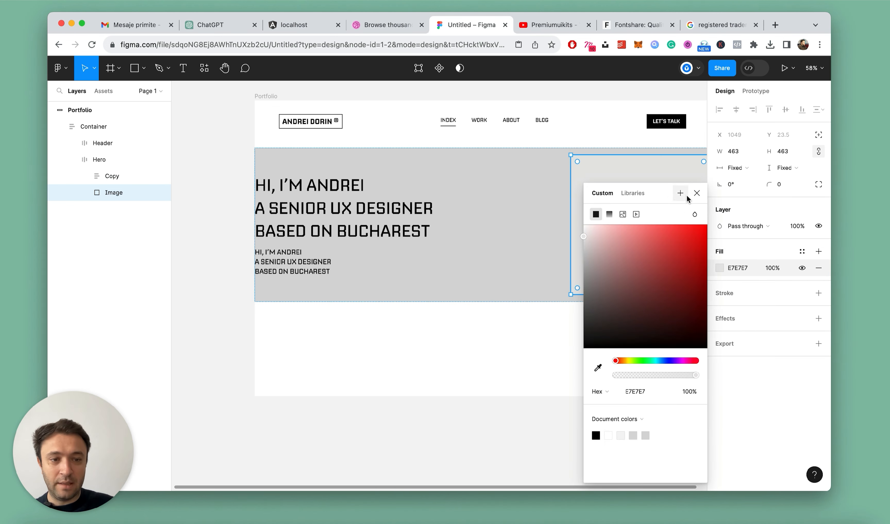
{"action": "left_click", "coordinate": [696, 195]}
{"action": "scroll", "coordinate": [419, 232], "scroll_direction": "down", "scroll_amount": 5}
{"action": "left_click", "coordinate": [596, 269]}
{"action": "scroll", "coordinate": [489, 250], "scroll_direction": "up", "scroll_amount": 4}
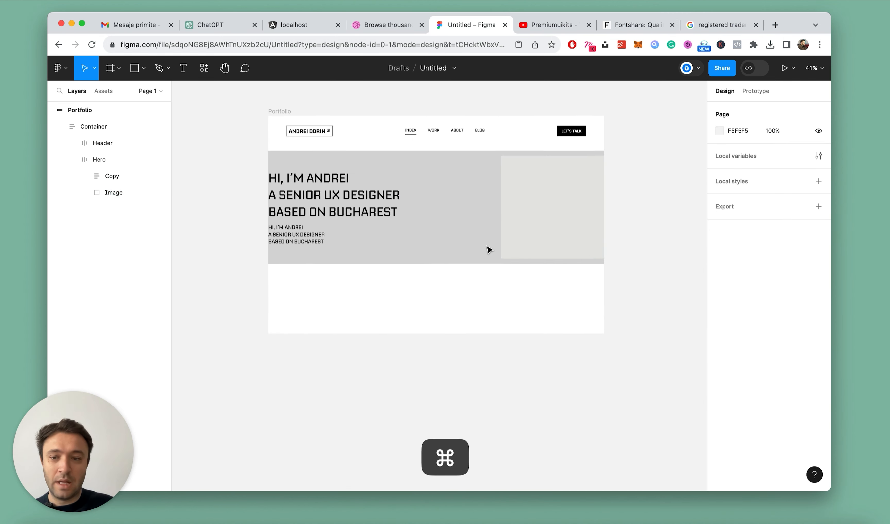
Set the Hero frame's horizontal padding to 80
{"action": "left_click", "coordinate": [99, 159]}
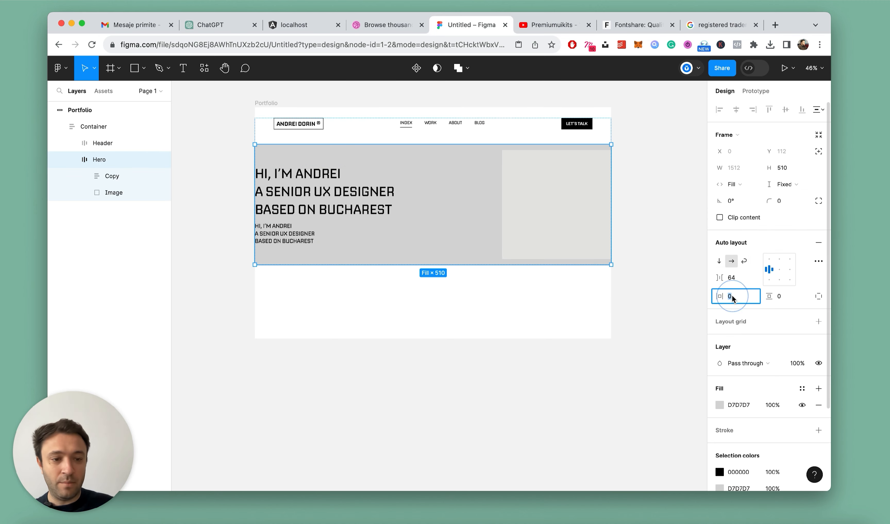
{"action": "type", "text": "80"}
{"action": "key", "text": "Return"}
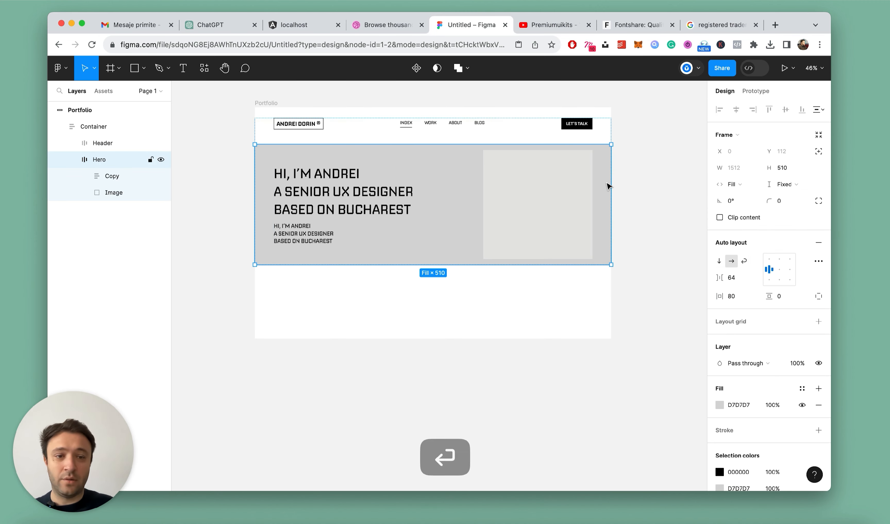
{"action": "scroll", "coordinate": [608, 186], "scroll_direction": "up", "scroll_amount": 5}
{"action": "scroll", "coordinate": [599, 138], "scroll_direction": "down", "scroll_amount": 5}
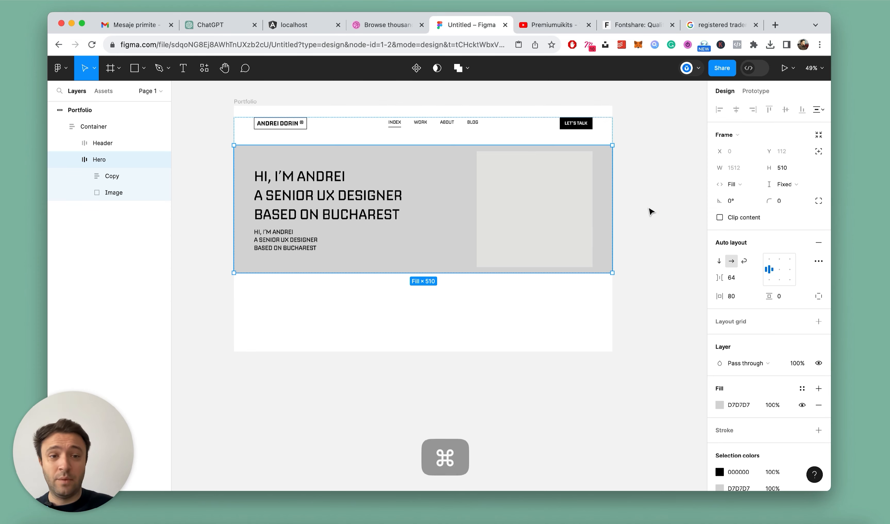
Set the Image square's height to fill the Hero frame
{"action": "left_click", "coordinate": [651, 211]}
{"action": "scroll", "coordinate": [431, 250], "scroll_direction": "up", "scroll_amount": 2}
{"action": "left_click", "coordinate": [631, 171], "text": "super"}
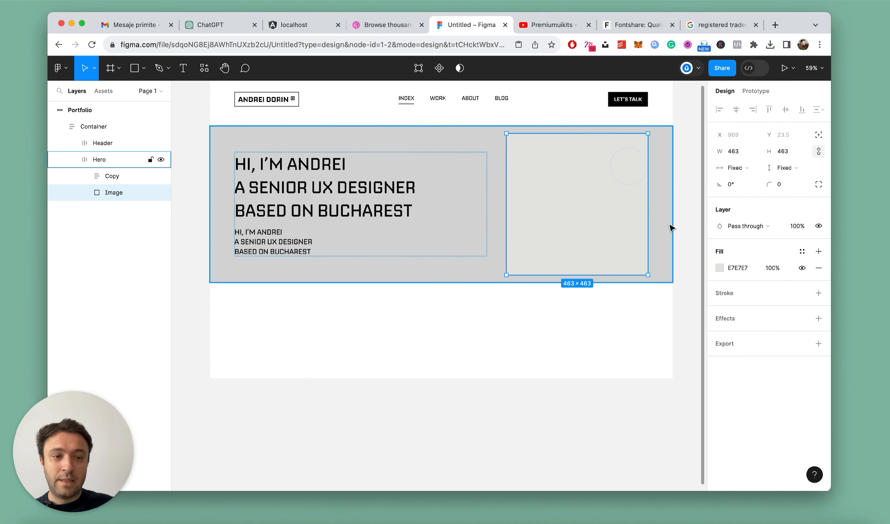
{"action": "left_click", "coordinate": [786, 168]}
{"action": "left_click", "coordinate": [784, 182]}
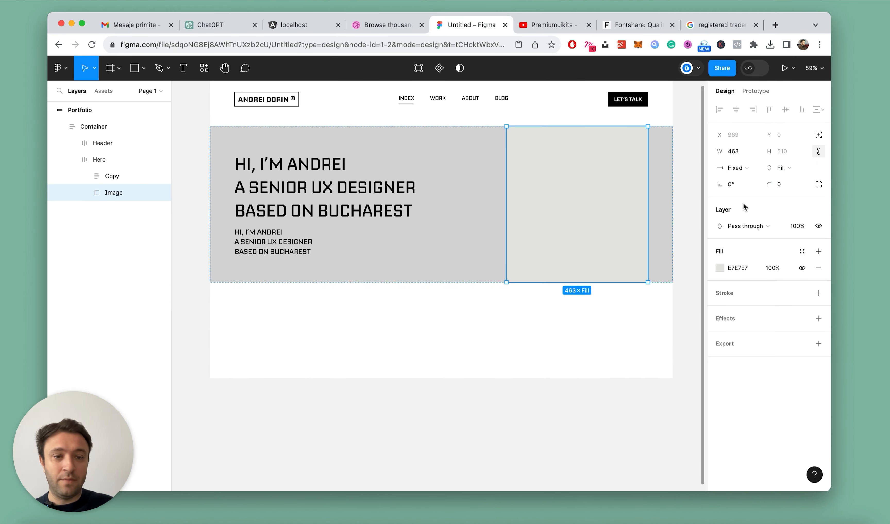
Show the 12-column layout grid on the Portfolio frame
{"action": "scroll", "coordinate": [508, 195], "scroll_direction": "down", "scroll_amount": 5}
{"action": "scroll", "coordinate": [509, 196], "scroll_direction": "up", "scroll_amount": 6}
{"action": "scroll", "coordinate": [514, 199], "scroll_direction": "down", "scroll_amount": 3}
{"action": "scroll", "coordinate": [519, 202], "scroll_direction": "down", "scroll_amount": 1}
{"action": "left_click", "coordinate": [258, 88]}
{"action": "left_click", "coordinate": [803, 268]}
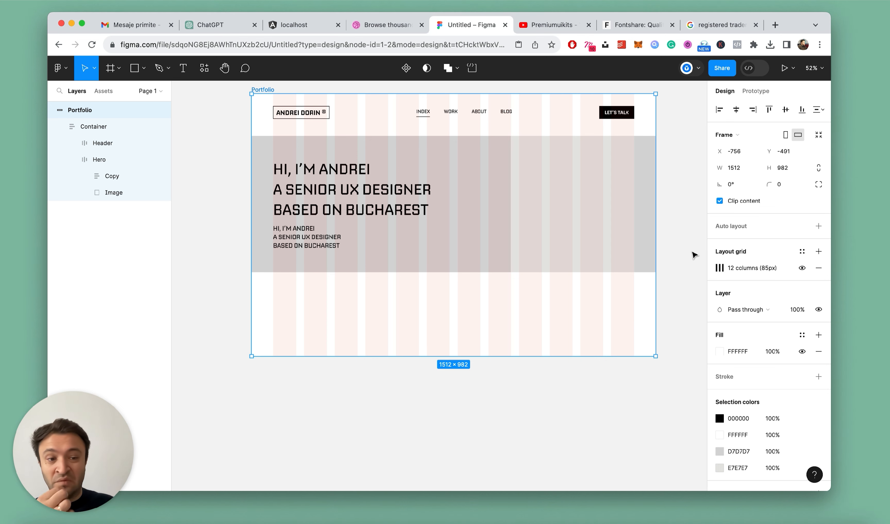
Set the Image square's width to fill the available space in the Hero frame
{"action": "scroll", "coordinate": [552, 189], "scroll_direction": "up", "scroll_amount": 2}
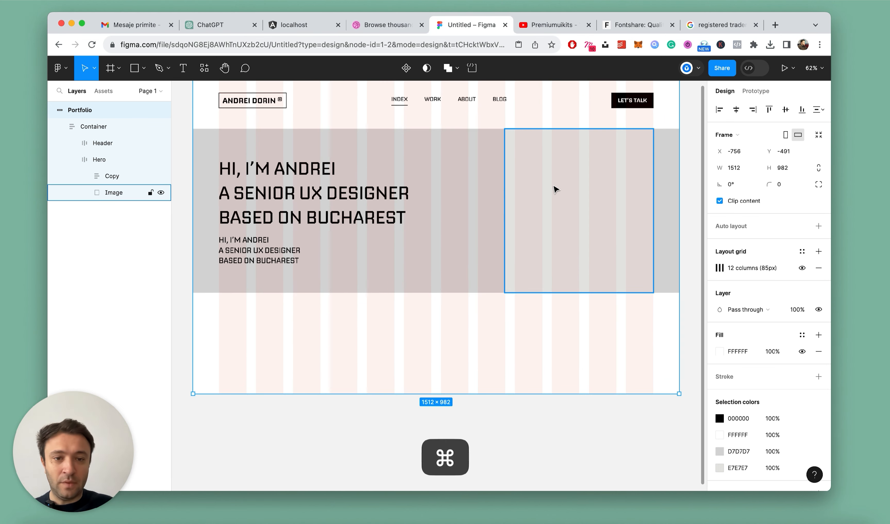
{"action": "left_click", "coordinate": [554, 189], "text": "super"}
{"action": "left_click", "coordinate": [755, 172]}
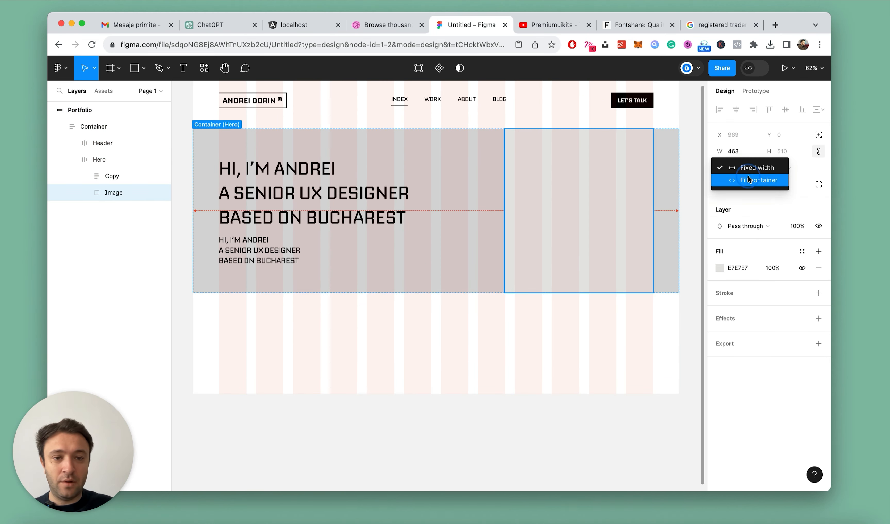
{"action": "left_click", "coordinate": [748, 179]}
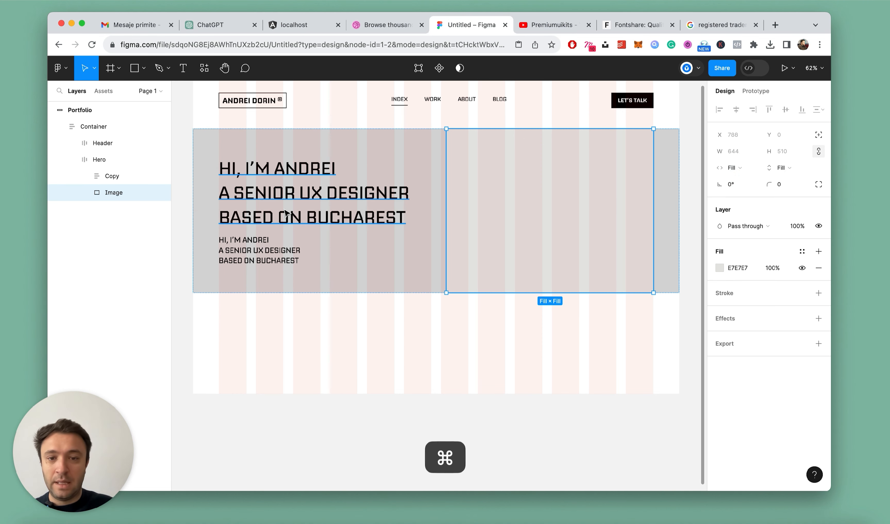
Set the widths of the large heading and the smaller text in the Copy frame to fill the container
{"action": "left_click", "coordinate": [293, 208], "text": "super"}
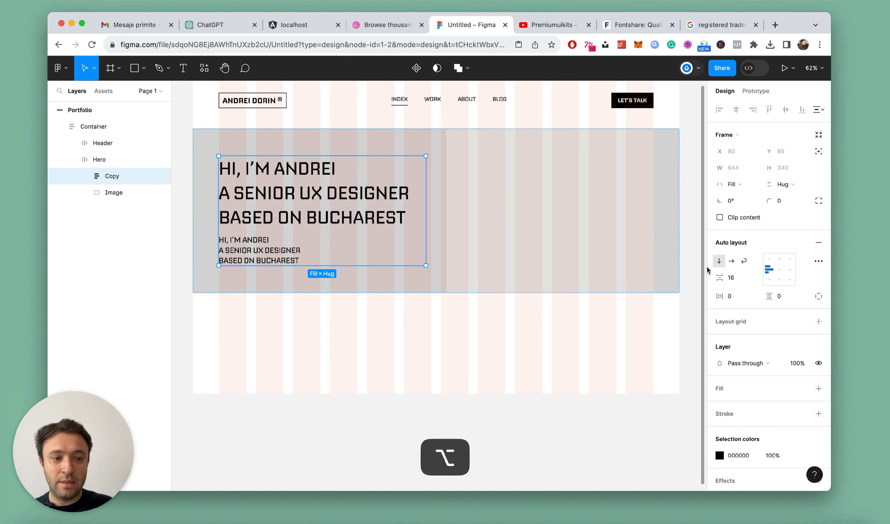
{"action": "left_click", "coordinate": [95, 159]}
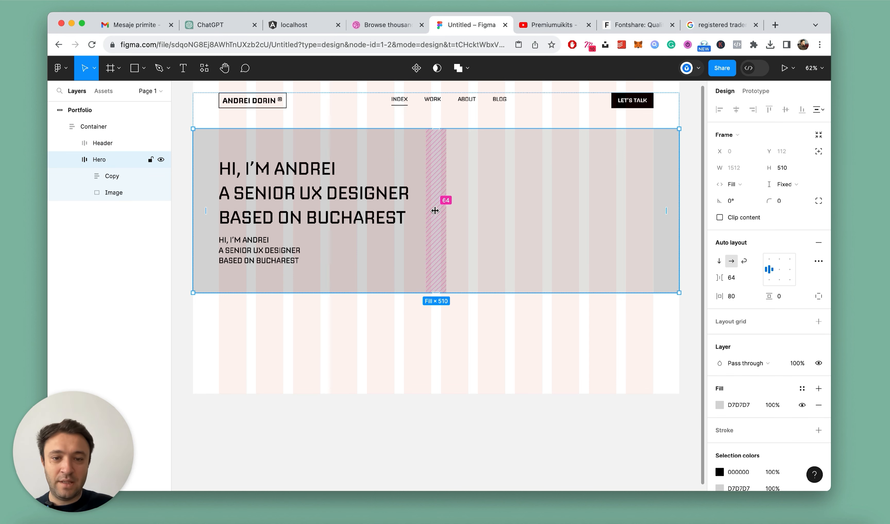
{"action": "left_click", "coordinate": [313, 195], "text": "super"}
{"action": "left_click", "coordinate": [746, 168]}
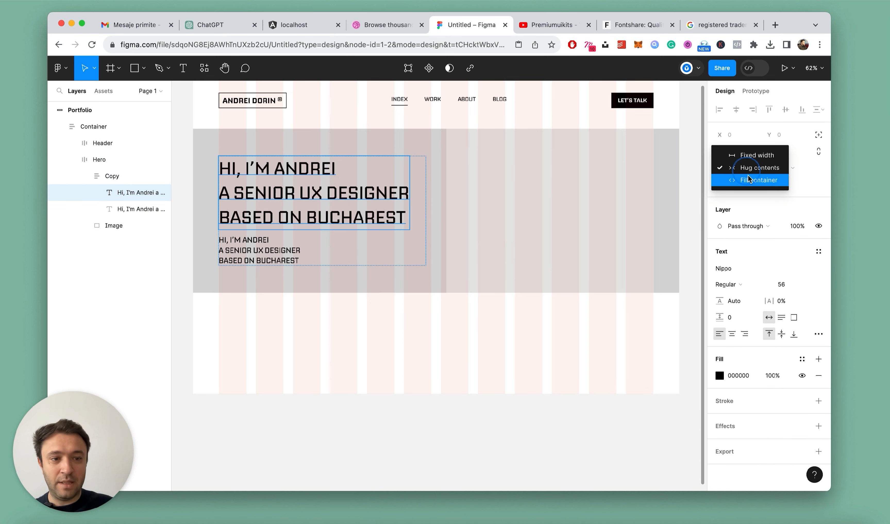
{"action": "left_click", "coordinate": [755, 180]}
{"action": "left_click", "coordinate": [284, 252]}
{"action": "left_click", "coordinate": [744, 168]}
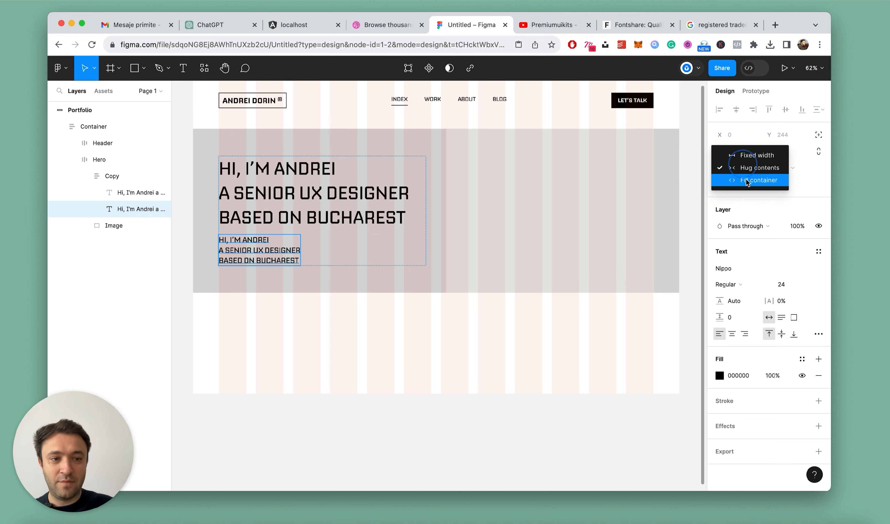
{"action": "left_click", "coordinate": [746, 180]}
Switch the smaller text below the heading to auto width and join its three lines into one
{"action": "scroll", "coordinate": [310, 238], "scroll_direction": "down", "scroll_amount": 3}
{"action": "scroll", "coordinate": [309, 237], "scroll_direction": "up", "scroll_amount": 4}
{"action": "double_click", "coordinate": [229, 241]}
{"action": "left_click", "coordinate": [227, 242]}
{"action": "left_click", "coordinate": [770, 318]}
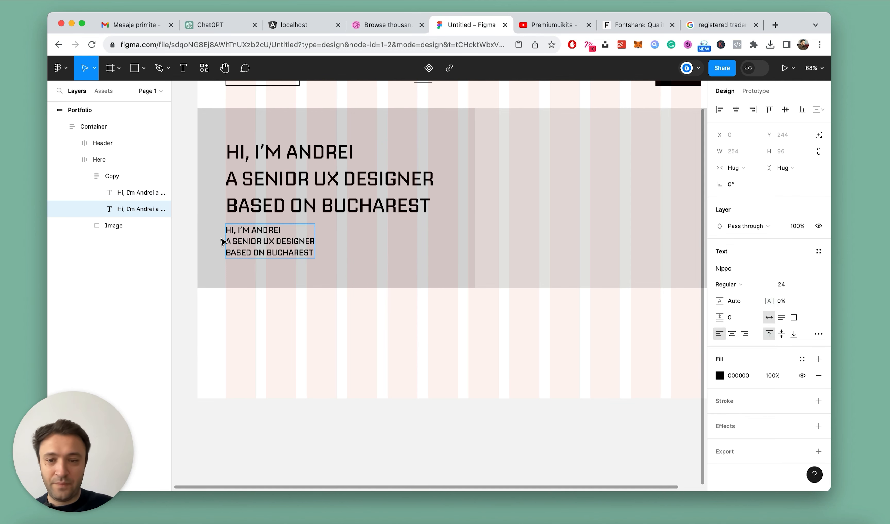
{"action": "key", "text": "BackSpace"}
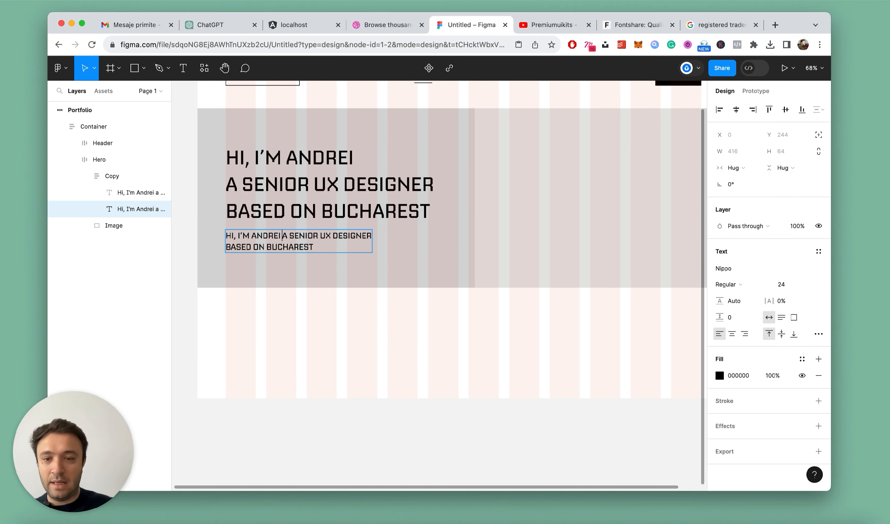
{"action": "key", "text": "BackSpace"}
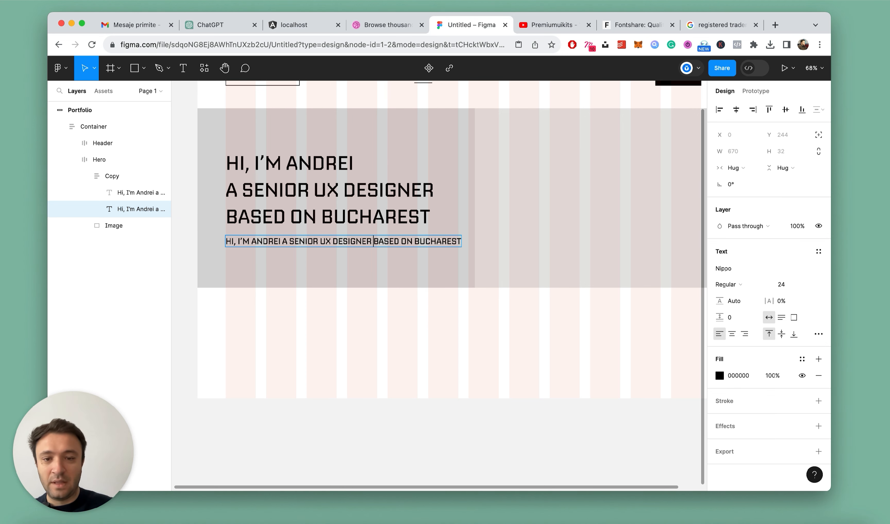
{"action": "key", "text": "Escape"}
Hide the 12-column layout grid of the Portfolio frame
{"action": "left_click", "coordinate": [85, 176]}
{"action": "left_click", "coordinate": [108, 177]}
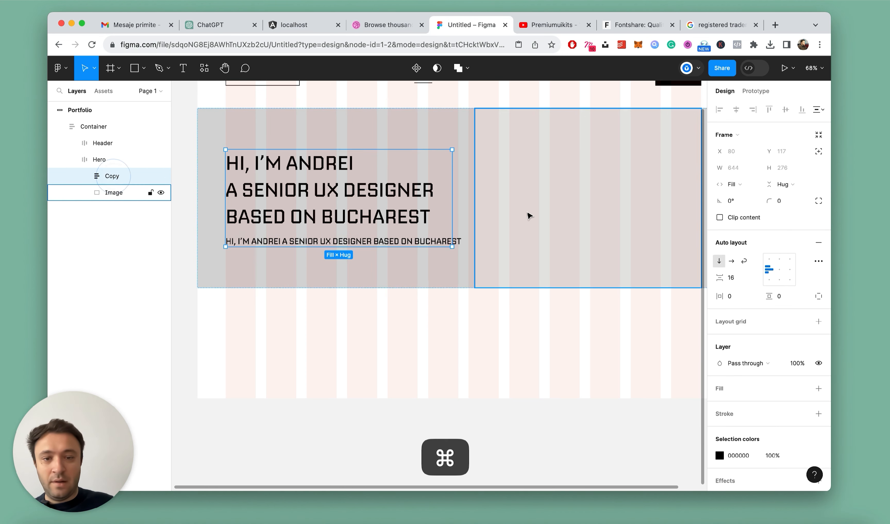
{"action": "scroll", "coordinate": [529, 216], "scroll_direction": "down", "scroll_amount": 5}
{"action": "scroll", "coordinate": [611, 208], "scroll_direction": "up", "scroll_amount": 2}
{"action": "scroll", "coordinate": [612, 204], "scroll_direction": "up", "scroll_amount": 3}
{"action": "left_click", "coordinate": [647, 203]}
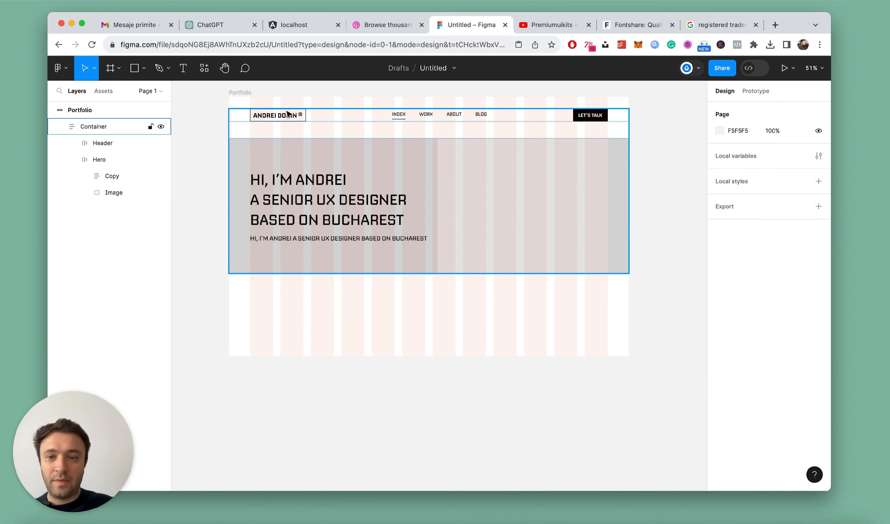
{"action": "left_click", "coordinate": [246, 93]}
{"action": "left_click", "coordinate": [802, 268]}
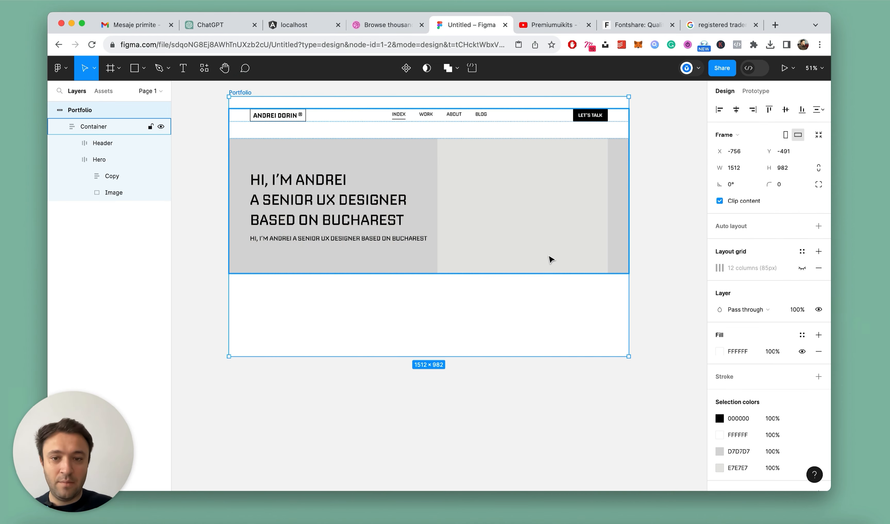
{"action": "left_click", "coordinate": [674, 164]}
Change the Hero frame's fill to the Image square's grey, E7E7E7, by sampling its colour
{"action": "scroll", "coordinate": [314, 160], "scroll_direction": "up", "scroll_amount": 2}
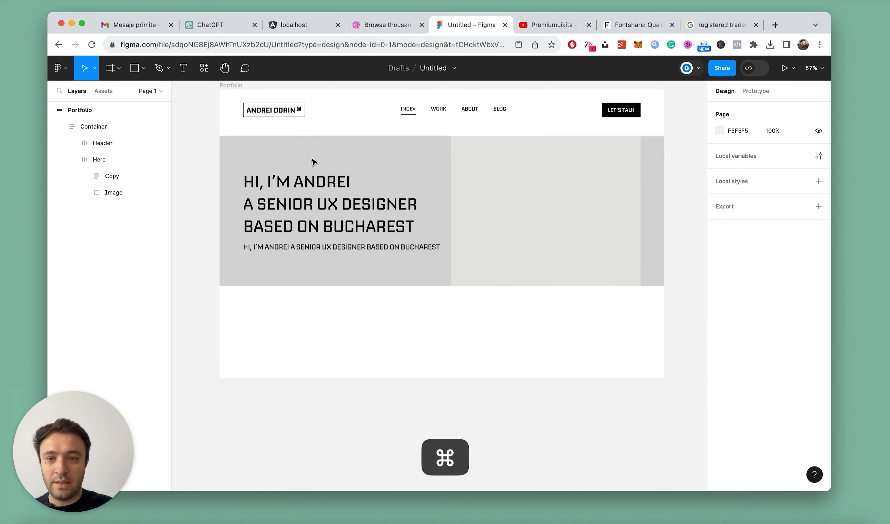
{"action": "double_click", "coordinate": [357, 217]}
{"action": "left_click", "coordinate": [358, 217]}
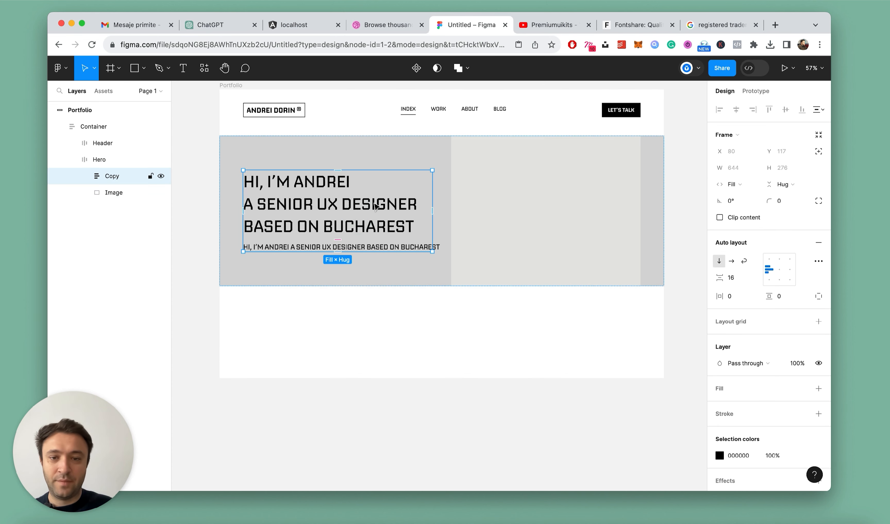
{"action": "left_click", "coordinate": [424, 141]}
{"action": "left_click", "coordinate": [719, 404]}
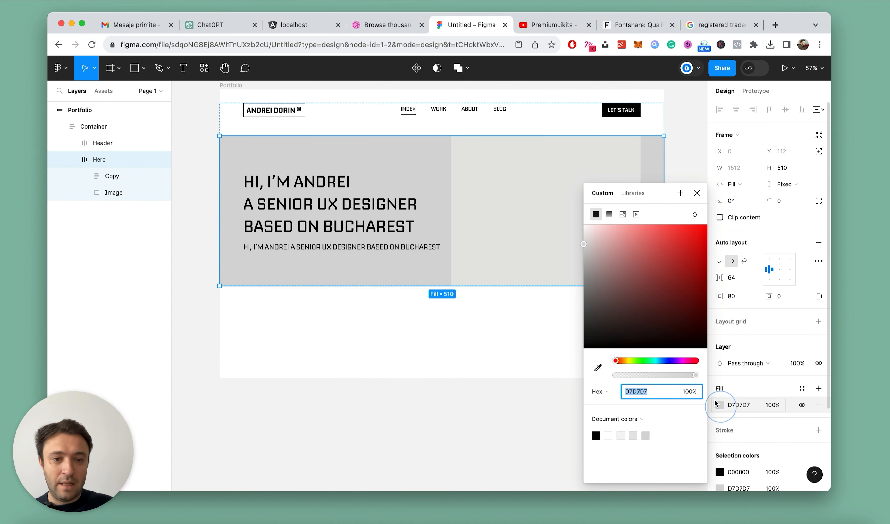
{"action": "left_click", "coordinate": [598, 367]}
{"action": "left_click", "coordinate": [517, 221]}
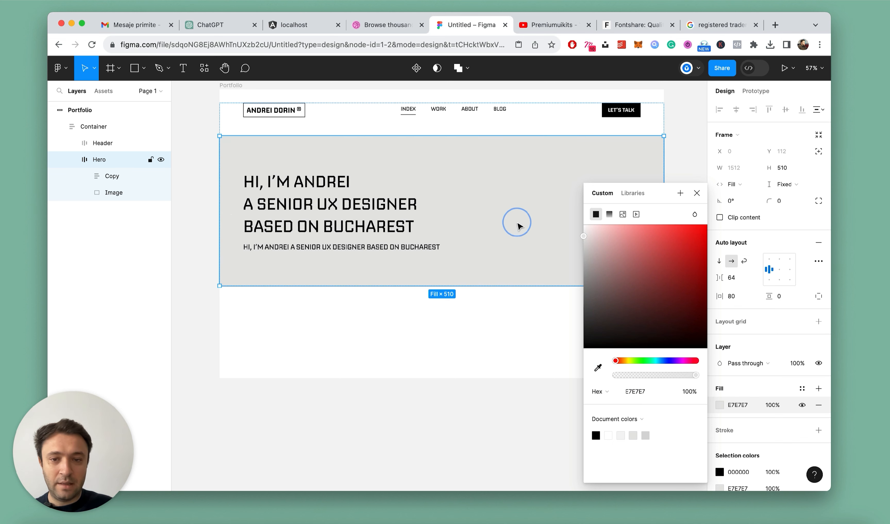
{"action": "left_click", "coordinate": [696, 193]}
Wrap the Header and Hero frames together in a new auto layout frame and rename it Hero-1
{"action": "left_click", "coordinate": [71, 160]}
{"action": "left_click", "coordinate": [97, 143], "text": "shift"}
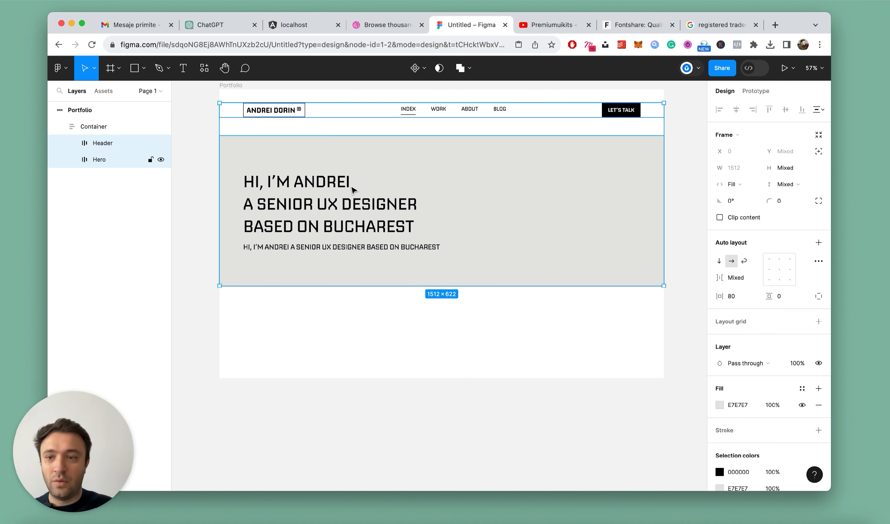
{"action": "key", "text": "shift+a"}
{"action": "double_click", "coordinate": [102, 144]}
{"action": "type", "text": "Hero"}
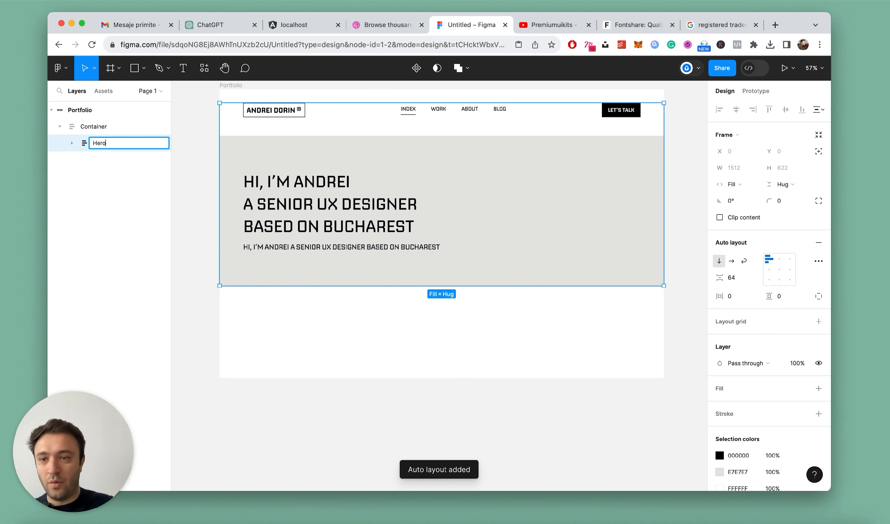
{"action": "type", "text": "-1"}
{"action": "key", "text": "Return"}
Set the vertical gap between the items of the Hero-1 frame to 56
{"action": "scroll", "coordinate": [399, 135], "scroll_direction": "down", "scroll_amount": 3}
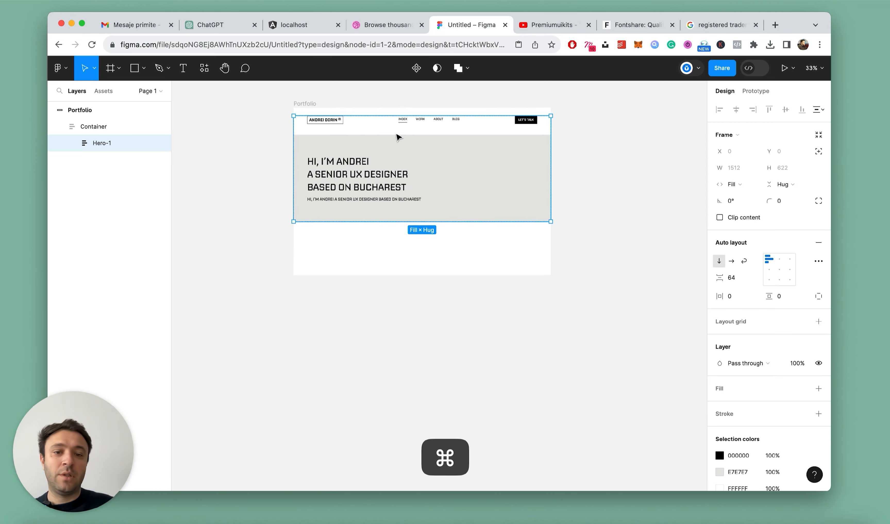
{"action": "scroll", "coordinate": [398, 137], "scroll_direction": "up", "scroll_amount": 2}
{"action": "scroll", "coordinate": [399, 137], "scroll_direction": "up", "scroll_amount": 4}
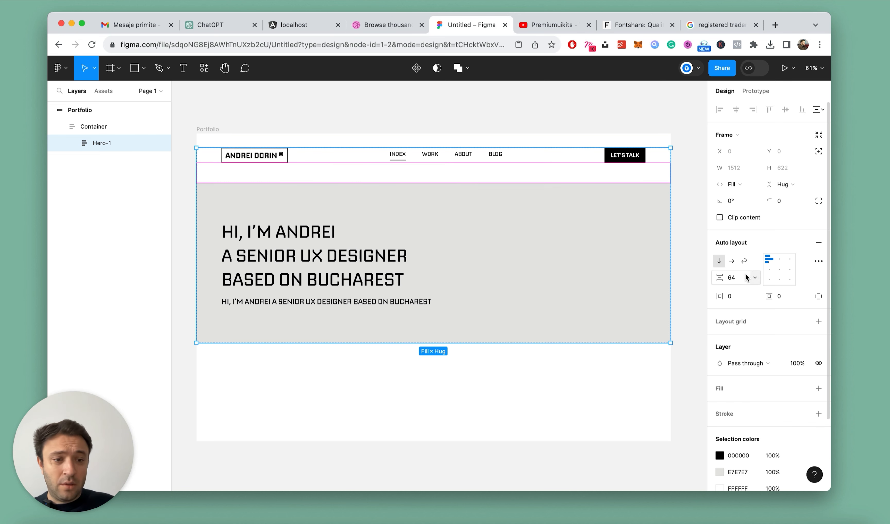
{"action": "key", "text": "Return"}
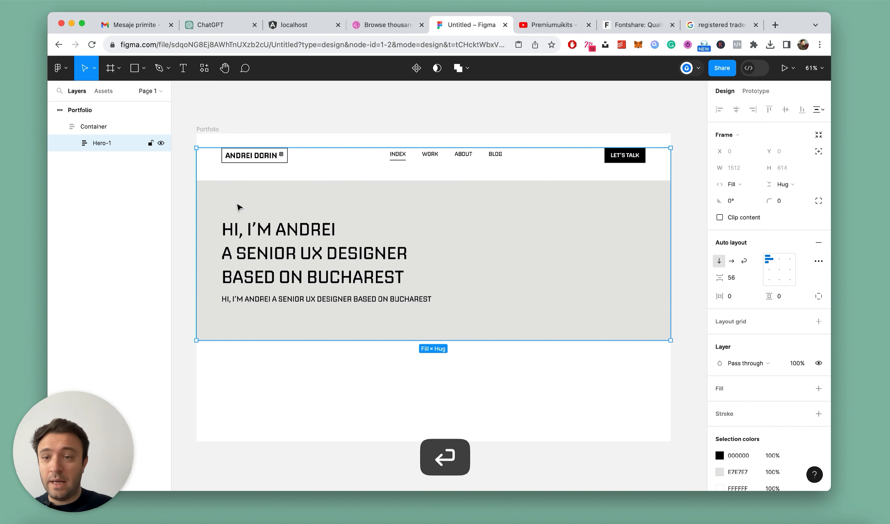
Add a fill to the Hero-1 frame and set it to E7E7E7 by sampling the hero background
{"action": "left_click", "coordinate": [818, 389]}
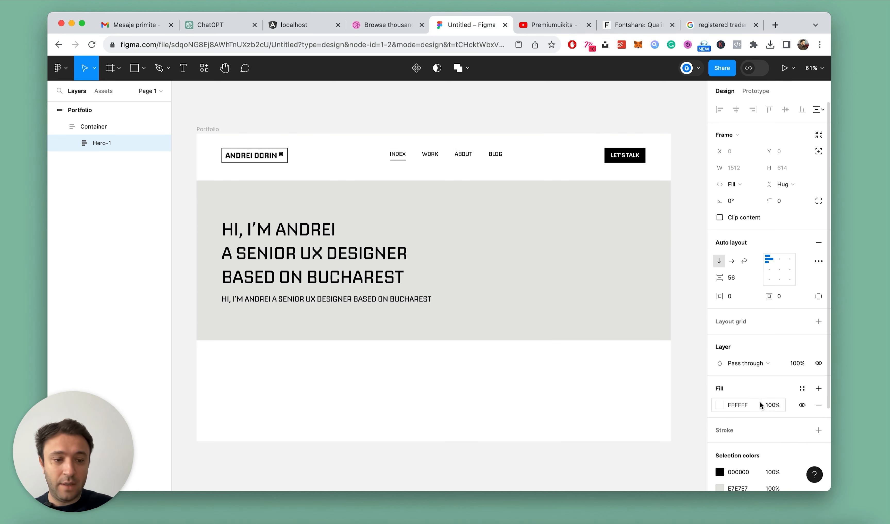
{"action": "left_click", "coordinate": [718, 405]}
{"action": "left_click", "coordinate": [599, 368]}
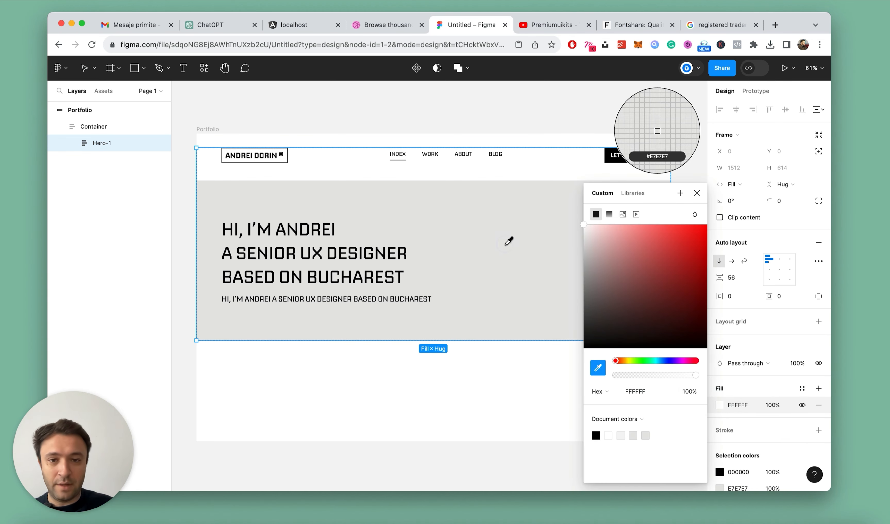
{"action": "left_click", "coordinate": [507, 241]}
{"action": "left_click", "coordinate": [697, 194]}
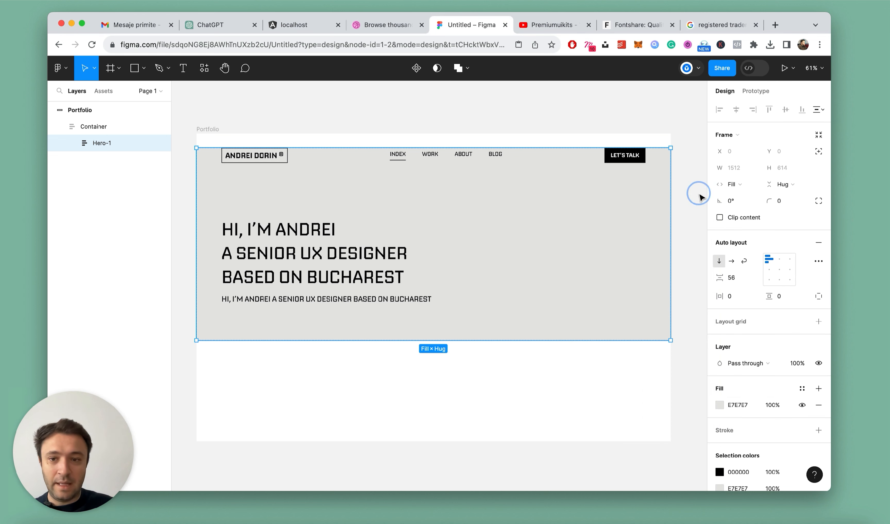
Align the Container frame to the top edge of the Portfolio frame
{"action": "left_click", "coordinate": [112, 131]}
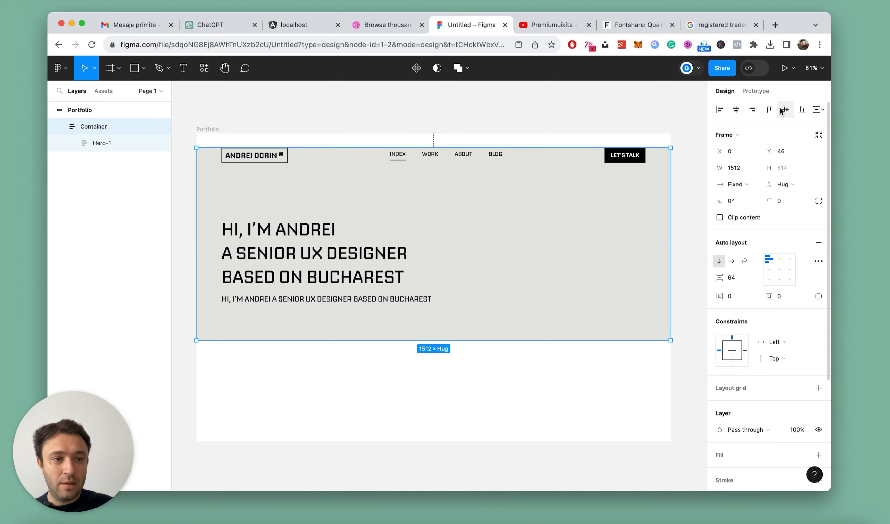
{"action": "left_click", "coordinate": [768, 110]}
{"action": "left_click", "coordinate": [520, 110]}
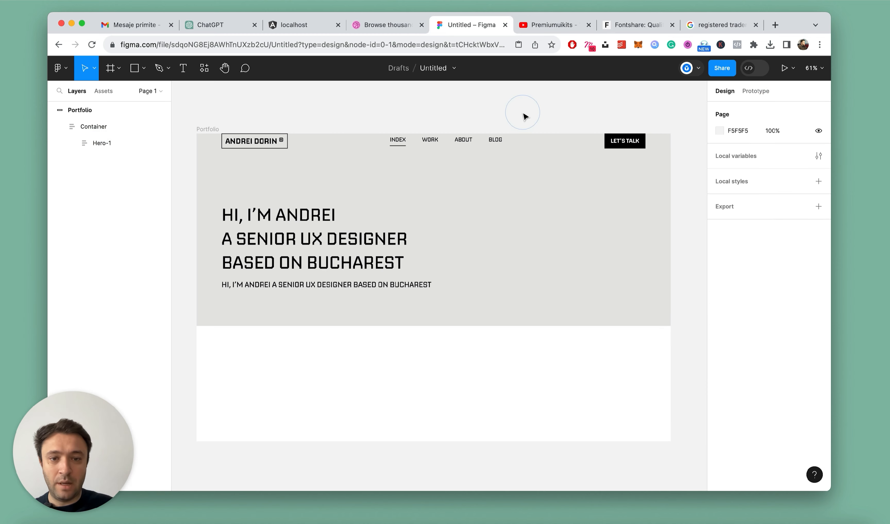
Split the Container frame's padding into individual sides and set its top padding to 24
{"action": "scroll", "coordinate": [523, 116], "scroll_direction": "down", "scroll_amount": 5}
{"action": "scroll", "coordinate": [524, 117], "scroll_direction": "up", "scroll_amount": 5}
{"action": "double_click", "coordinate": [411, 152]}
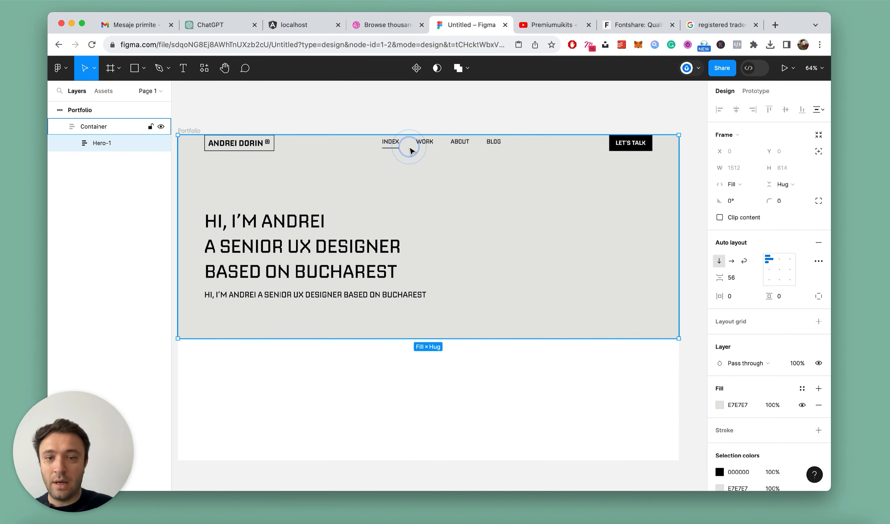
{"action": "left_click", "coordinate": [100, 127]}
{"action": "left_click", "coordinate": [785, 299]}
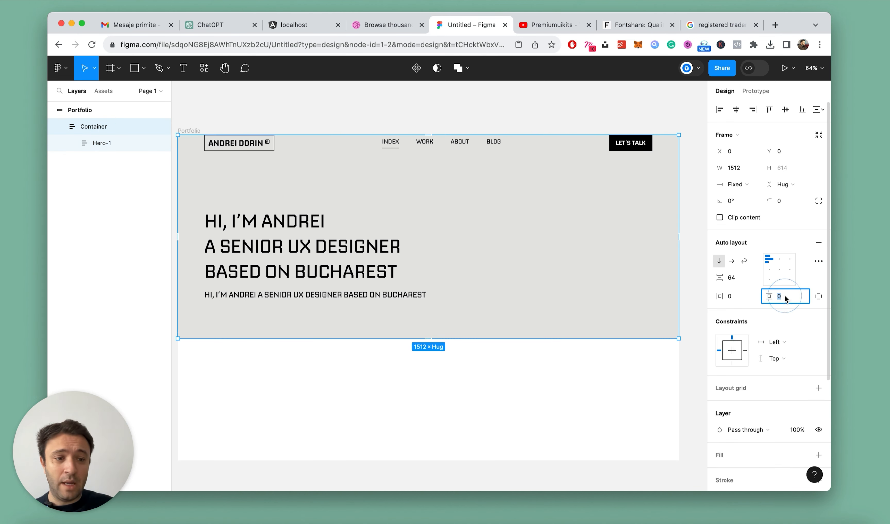
{"action": "left_click", "coordinate": [818, 296]}
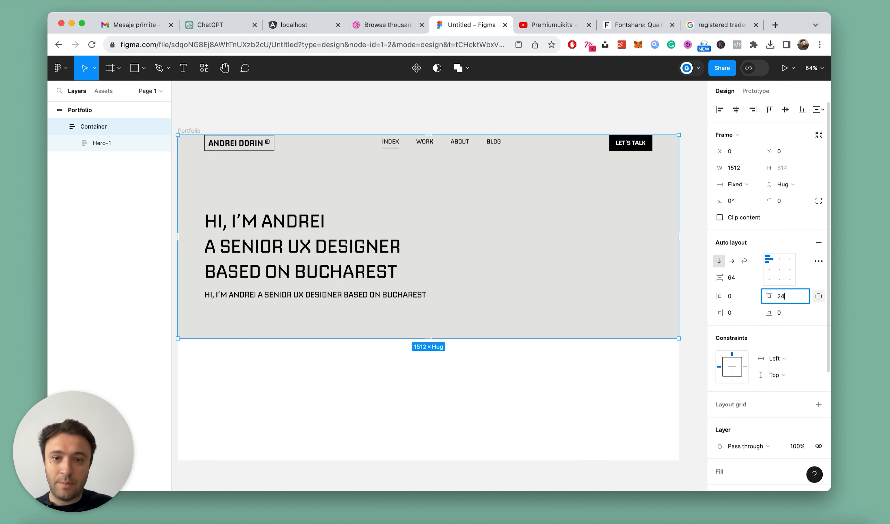
{"action": "key", "text": "Return"}
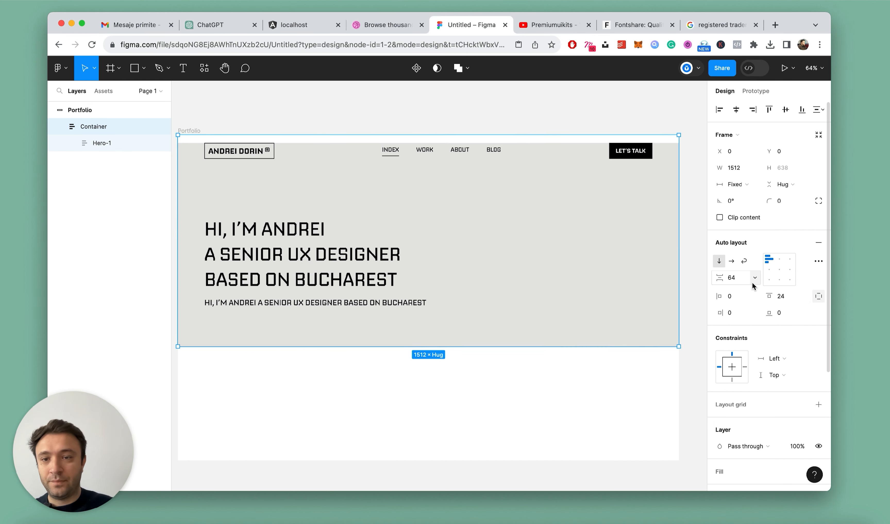
{"action": "scroll", "coordinate": [684, 283], "scroll_direction": "down", "scroll_amount": 3}
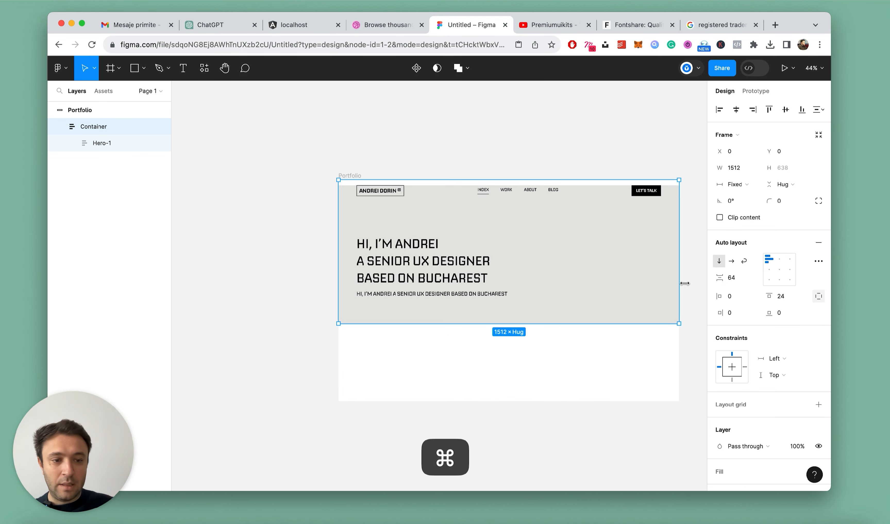
Undo the Container frame's top padding change and set the Hero-1 frame's top padding to 24 instead
{"action": "key", "text": "super+z"}
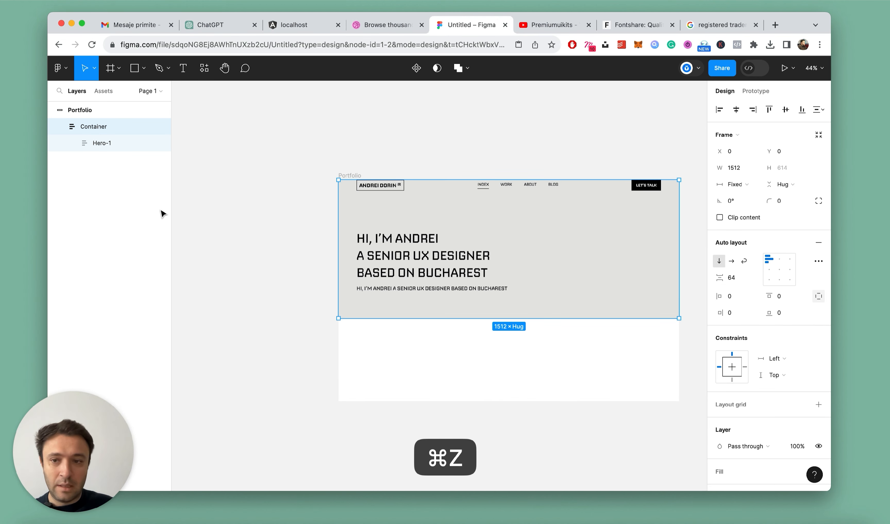
{"action": "left_click", "coordinate": [108, 143]}
{"action": "left_click", "coordinate": [805, 297]}
{"action": "type", "text": "24"}
{"action": "key", "text": "Return"}
{"action": "left_click", "coordinate": [541, 162]}
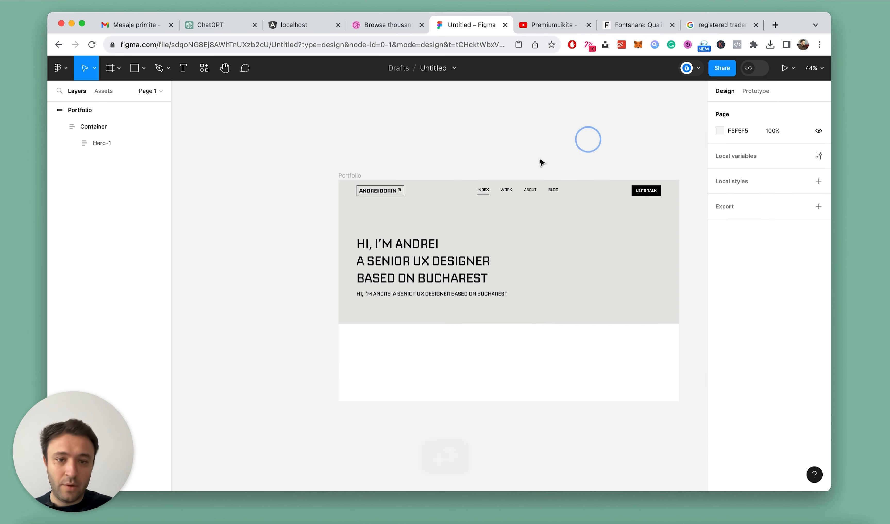
Change the fill of the Image rectangle in the hero section to the grey 797979
{"action": "scroll", "coordinate": [503, 186], "scroll_direction": "down", "scroll_amount": 5}
{"action": "scroll", "coordinate": [562, 204], "scroll_direction": "up", "scroll_amount": 6}
{"action": "left_click", "coordinate": [411, 131]}
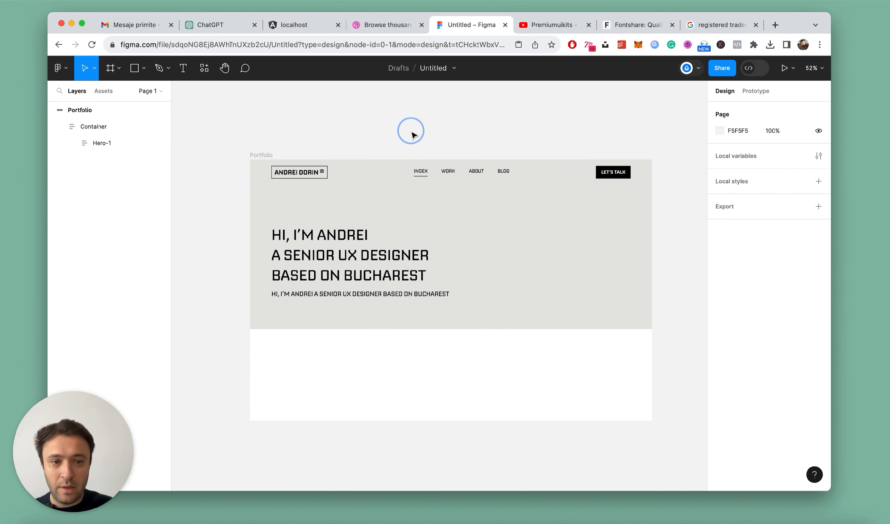
{"action": "scroll", "coordinate": [412, 135], "scroll_direction": "down", "scroll_amount": 3}
{"action": "scroll", "coordinate": [405, 218], "scroll_direction": "up", "scroll_amount": 3}
{"action": "left_click", "coordinate": [575, 248], "text": "super"}
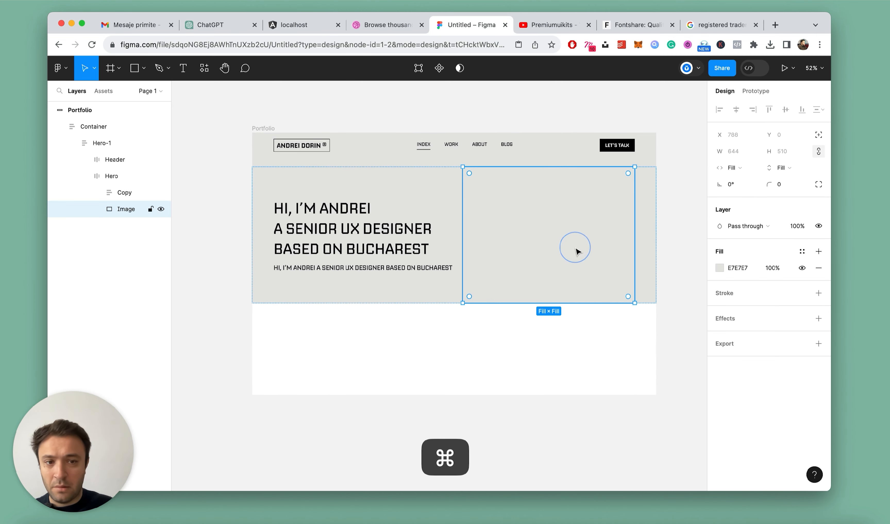
{"action": "left_click", "coordinate": [719, 269]}
{"action": "left_click", "coordinate": [584, 292]}
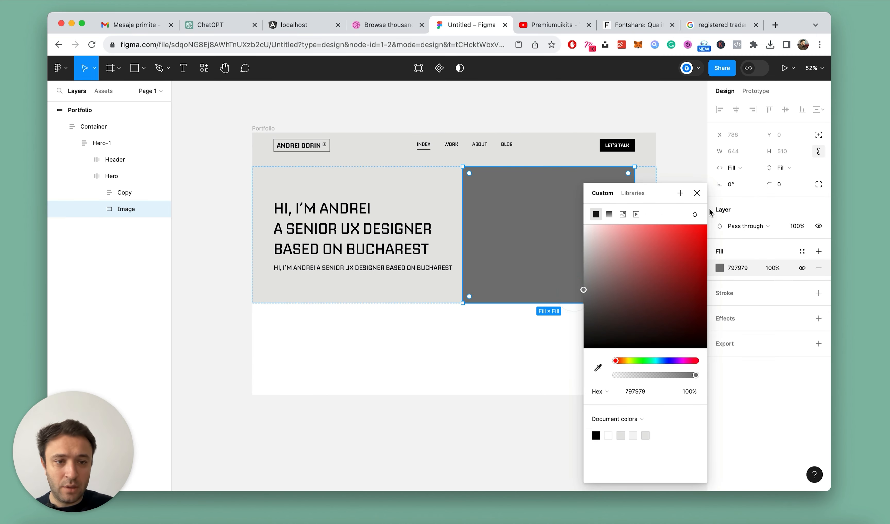
{"action": "left_click", "coordinate": [702, 191]}
Open Unsplash in a new browser tab and search for "ux ui designer" photos
{"action": "key", "text": "super+t"}
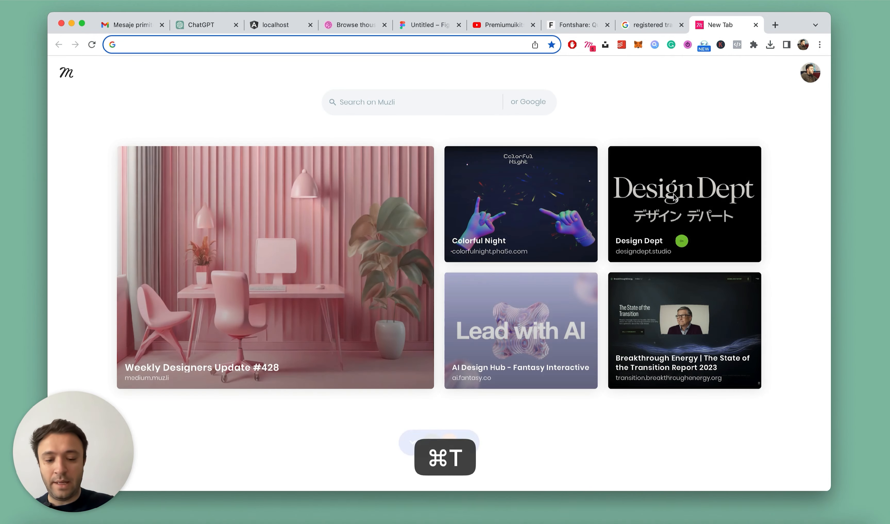
{"action": "type", "text": "unsplash.com"}
{"action": "key", "text": "Return"}
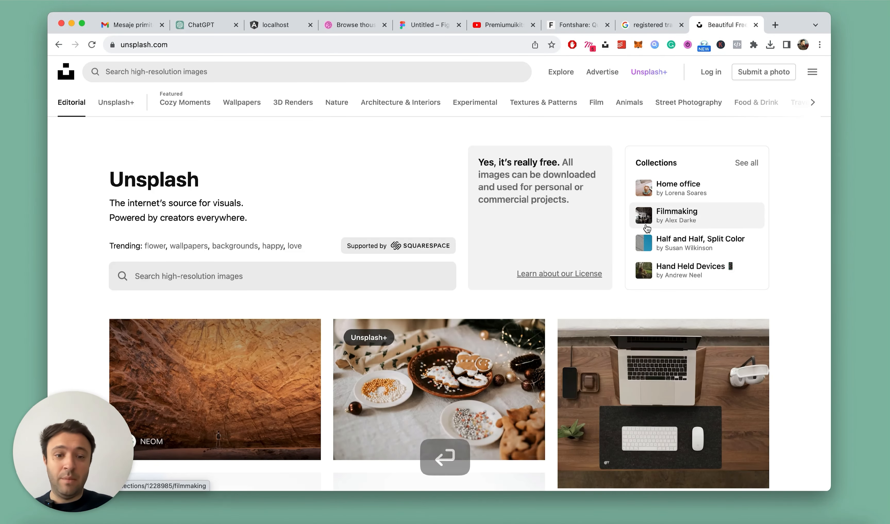
{"action": "left_click", "coordinate": [222, 72]}
{"action": "scroll", "coordinate": [658, 223], "scroll_direction": "down", "scroll_amount": 10}
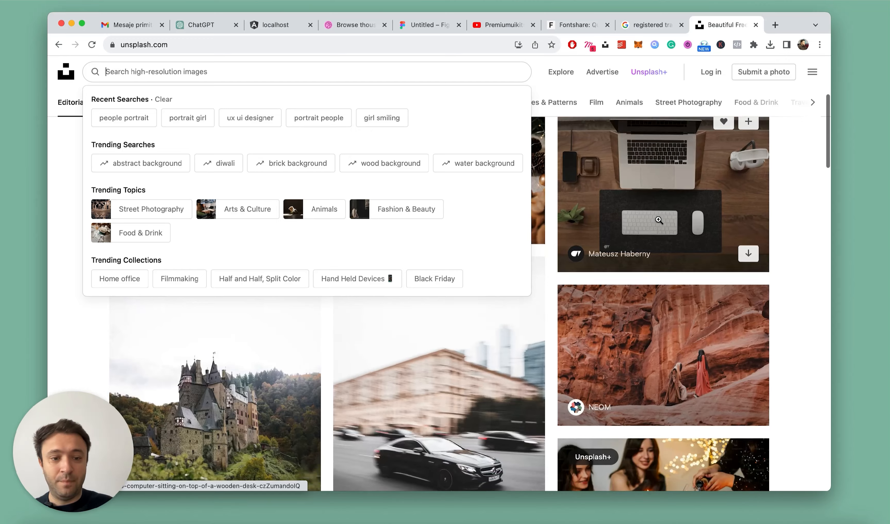
{"action": "scroll", "coordinate": [658, 219], "scroll_direction": "up", "scroll_amount": 6}
{"action": "scroll", "coordinate": [657, 219], "scroll_direction": "up", "scroll_amount": 6}
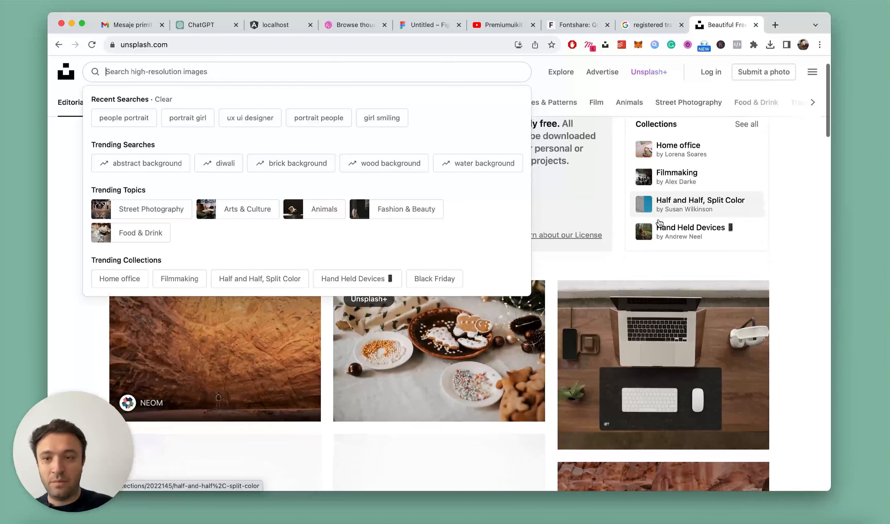
{"action": "type", "text": "ux u"}
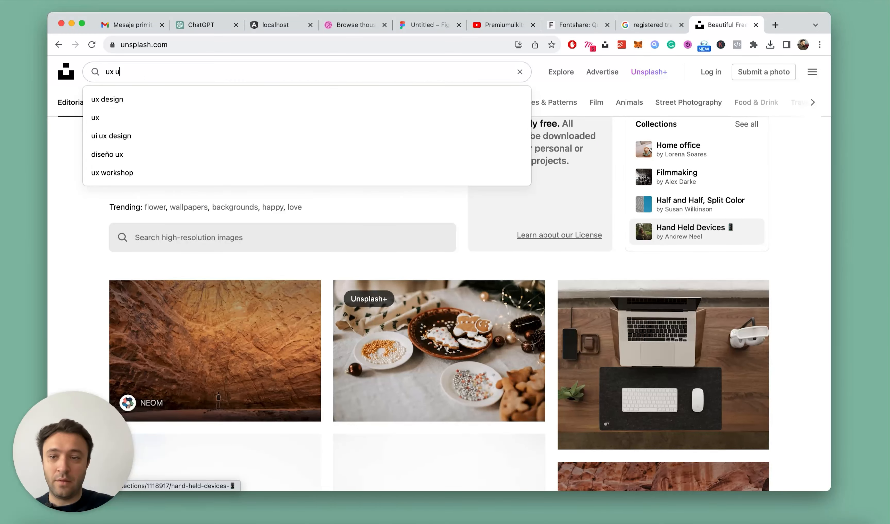
{"action": "type", "text": "i desi"}
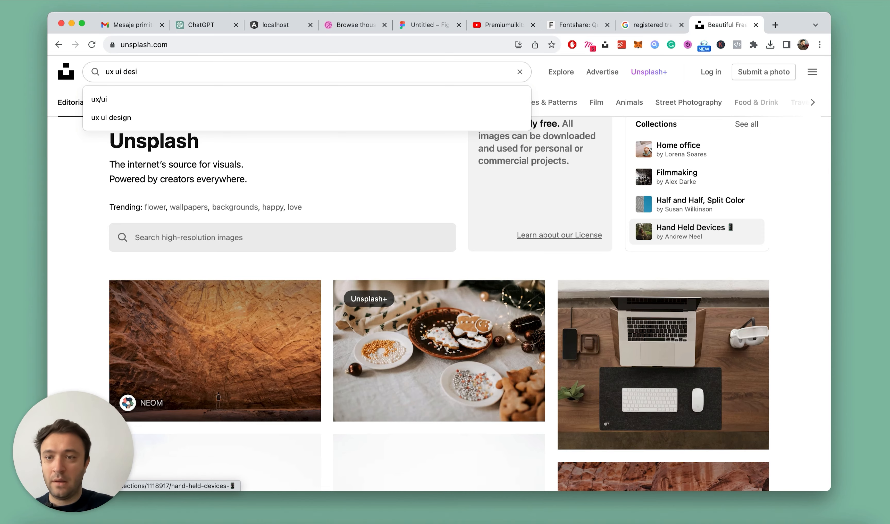
{"action": "key", "text": "Return"}
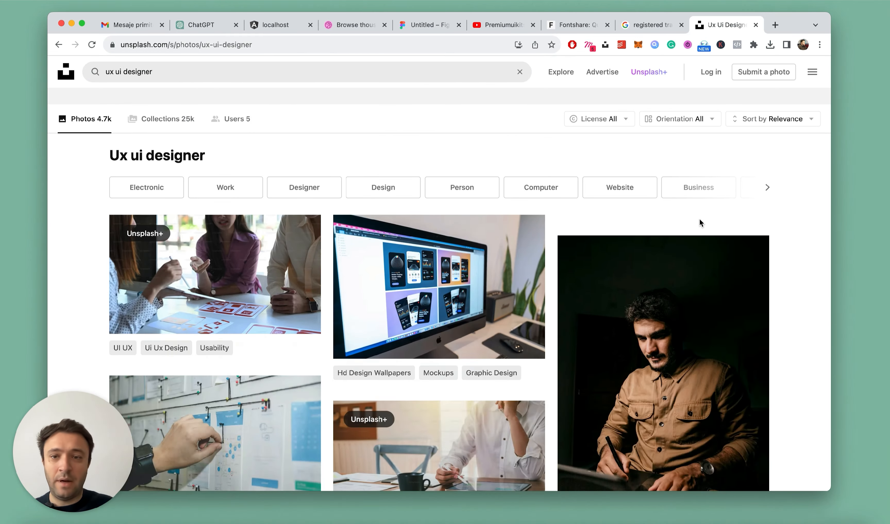
Browse the photo results, enlarge the portrait of the man in the brown shirt and copy the image
{"action": "scroll", "coordinate": [553, 235], "scroll_direction": "down", "scroll_amount": 2}
{"action": "scroll", "coordinate": [554, 236], "scroll_direction": "down", "scroll_amount": 20}
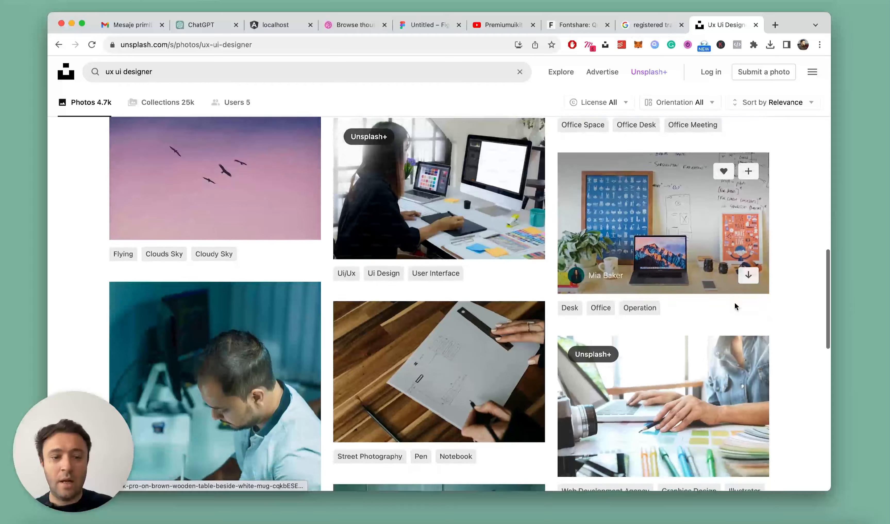
{"action": "scroll", "coordinate": [734, 304], "scroll_direction": "up", "scroll_amount": 15}
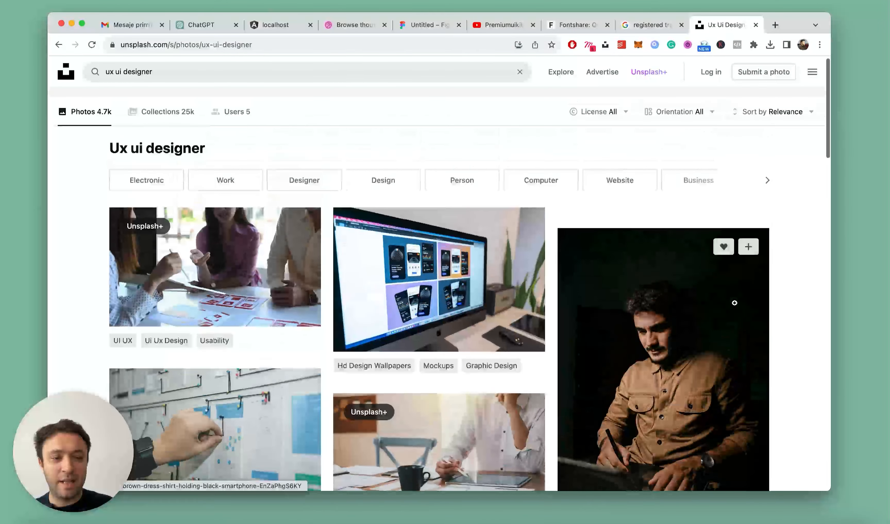
{"action": "scroll", "coordinate": [734, 303], "scroll_direction": "down", "scroll_amount": 2}
{"action": "left_click", "coordinate": [734, 302]}
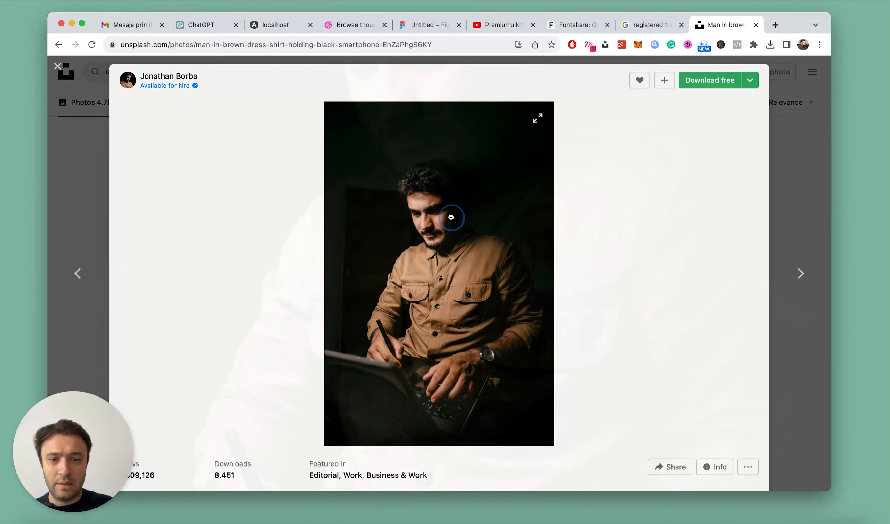
{"action": "left_click", "coordinate": [464, 221]}
{"action": "scroll", "coordinate": [470, 224], "scroll_direction": "down", "scroll_amount": 6}
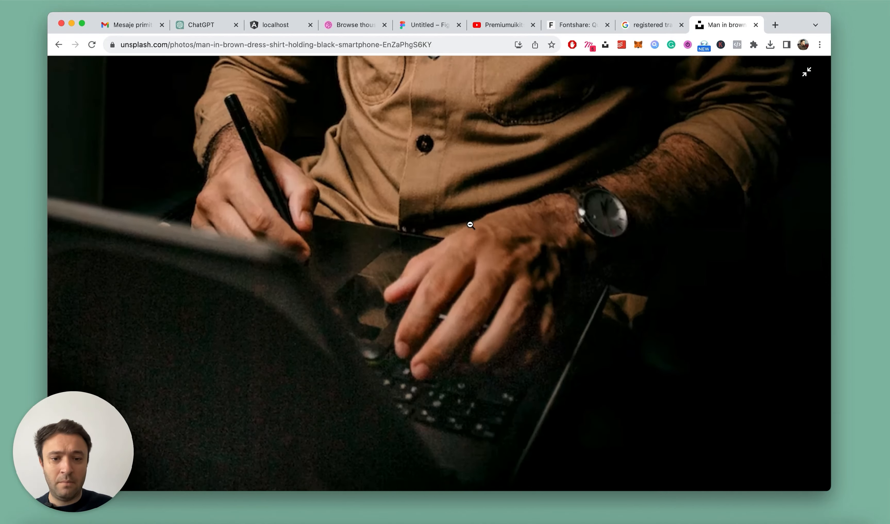
{"action": "scroll", "coordinate": [469, 224], "scroll_direction": "up", "scroll_amount": 10}
{"action": "right_click", "coordinate": [488, 225]}
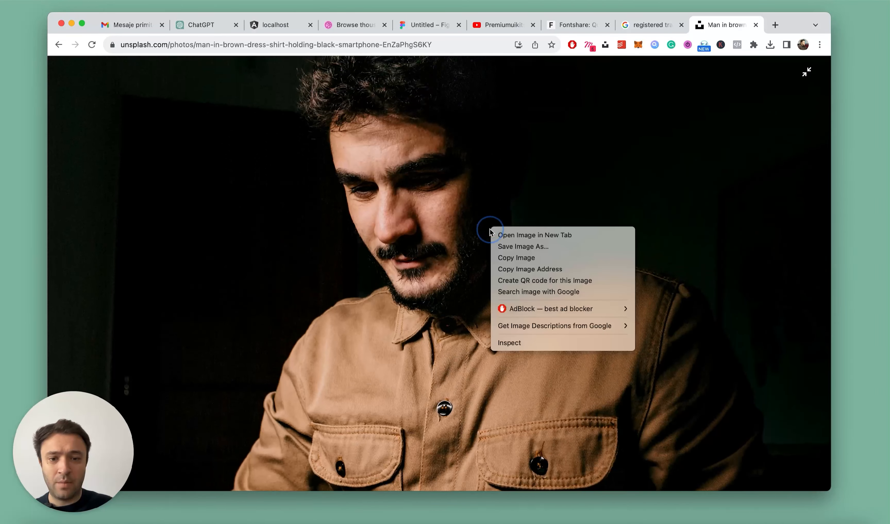
{"action": "left_click", "coordinate": [563, 258]}
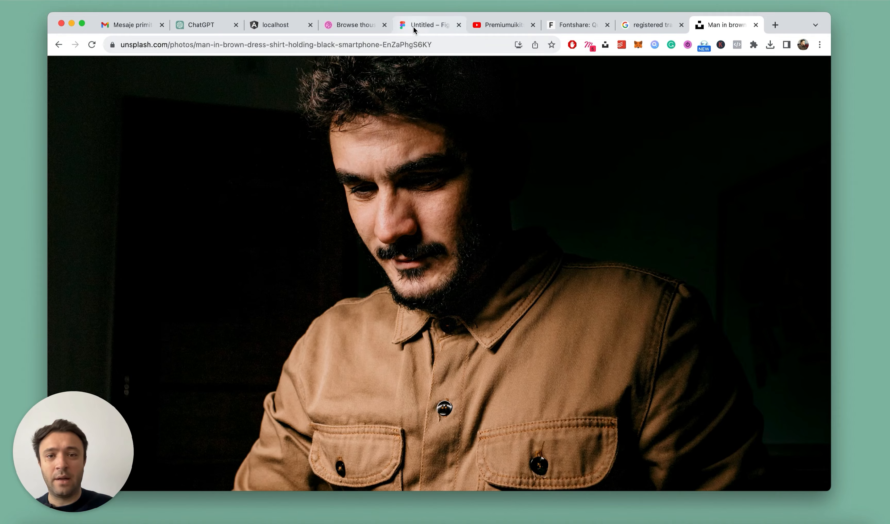
Copy the enlarged Unsplash portrait again and paste it as the fill of the selected Image rectangle in Figma
{"action": "left_click", "coordinate": [428, 25]}
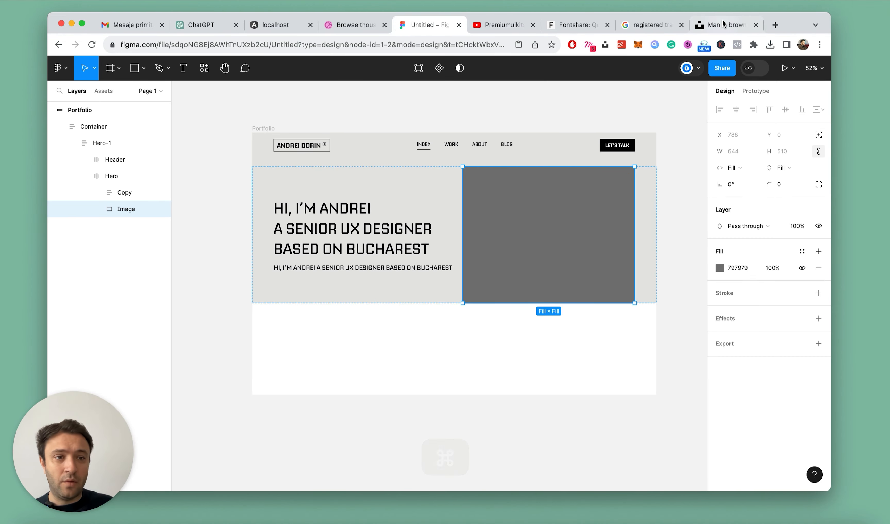
{"action": "left_click", "coordinate": [721, 29]}
{"action": "right_click", "coordinate": [534, 215]}
{"action": "left_click", "coordinate": [576, 244]}
{"action": "left_click", "coordinate": [414, 25]}
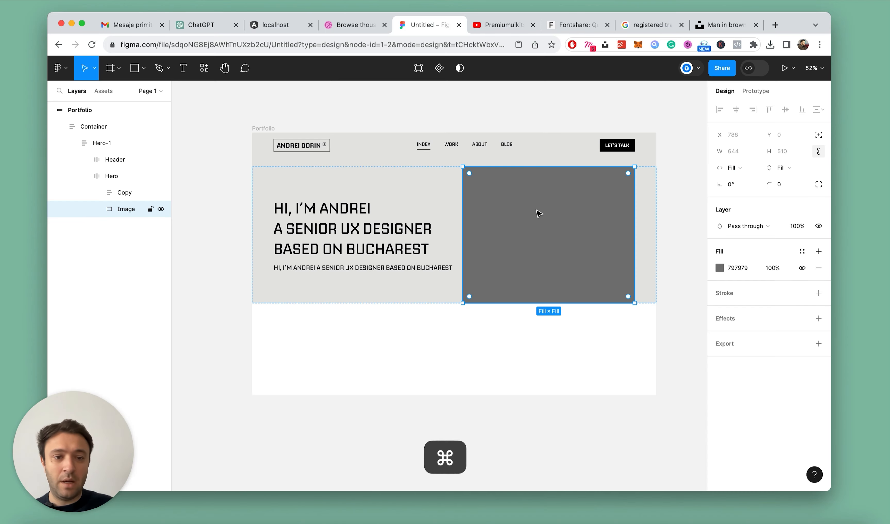
{"action": "key", "text": "super+v"}
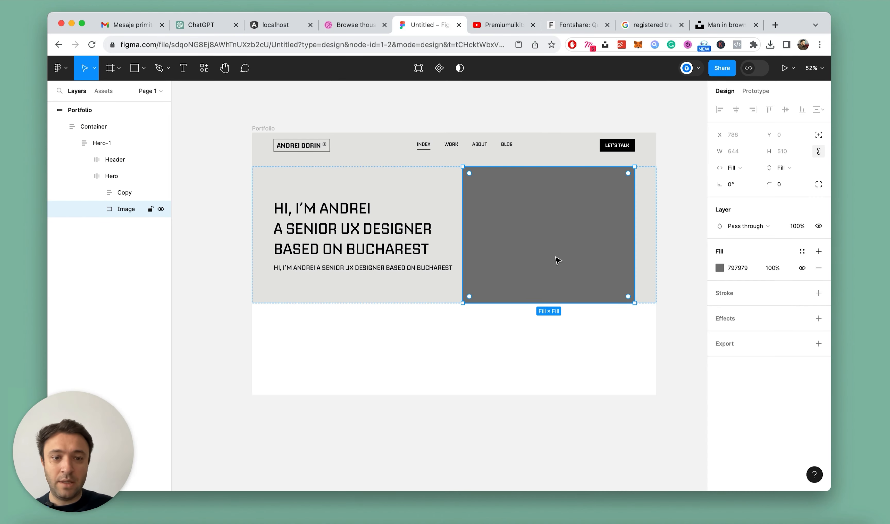
{"action": "left_click", "coordinate": [479, 110]}
Stretch the Hero frame downward and set its height to 720
{"action": "scroll", "coordinate": [477, 110], "scroll_direction": "down", "scroll_amount": 6}
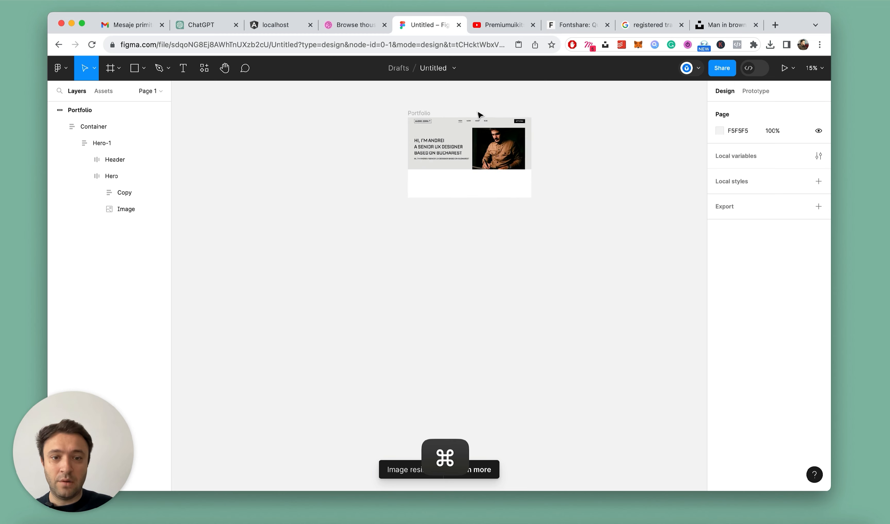
{"action": "scroll", "coordinate": [477, 110], "scroll_direction": "up", "scroll_amount": 4}
{"action": "left_click", "coordinate": [94, 127]}
{"action": "left_click", "coordinate": [85, 175]}
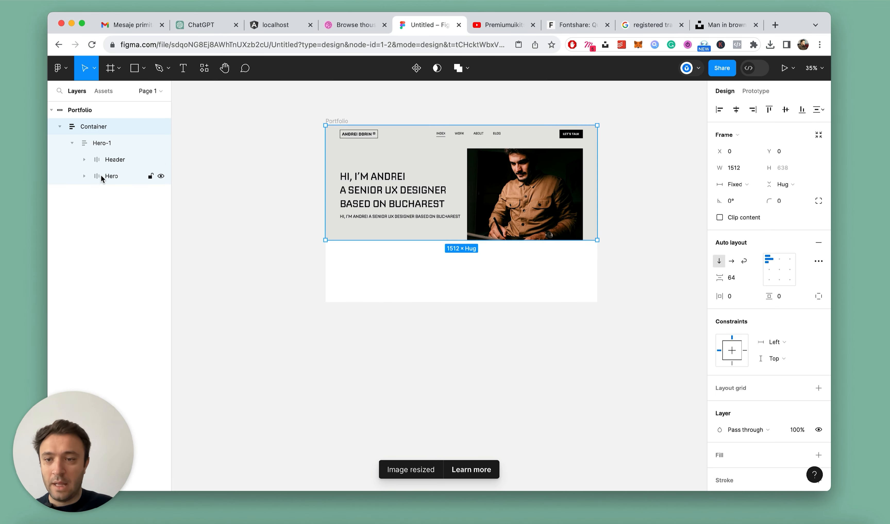
{"action": "left_click", "coordinate": [90, 175]}
{"action": "left_click", "coordinate": [551, 186]}
{"action": "scroll", "coordinate": [550, 185], "scroll_direction": "up", "scroll_amount": 5}
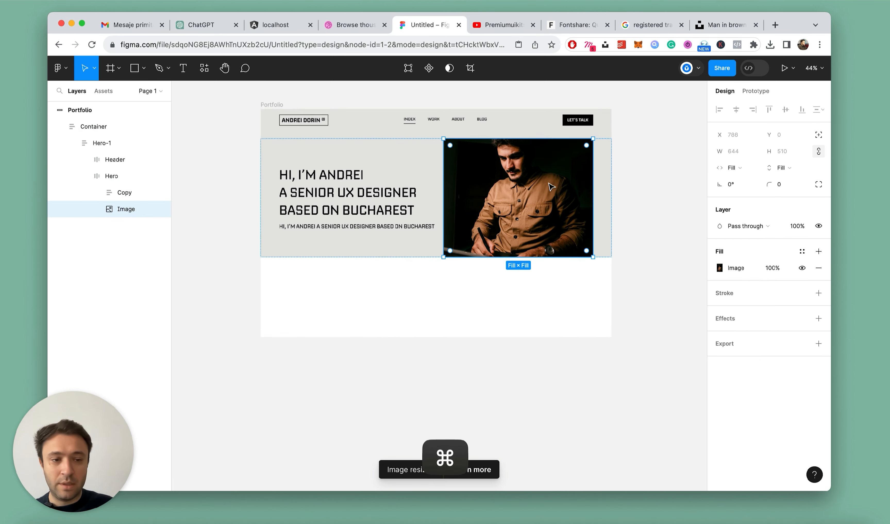
{"action": "left_click", "coordinate": [110, 176]}
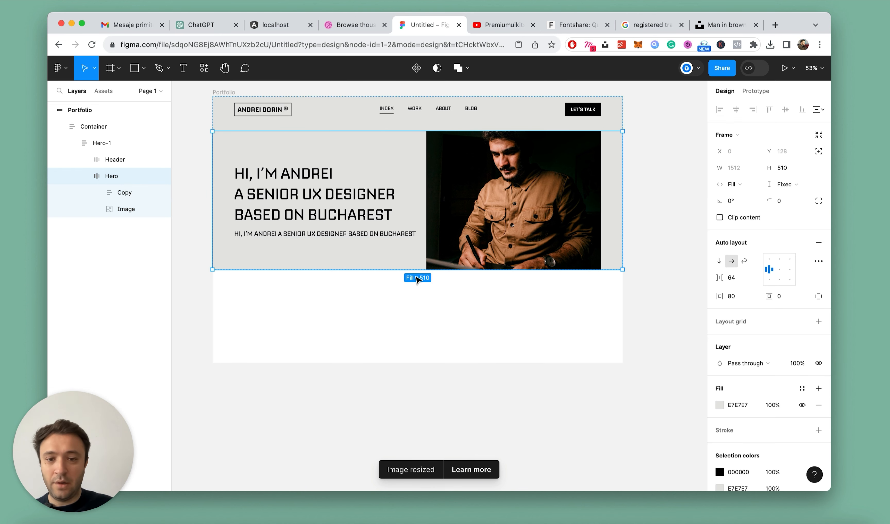
{"action": "left_click_drag", "start_coordinate": [407, 270], "coordinate": [403, 319]}
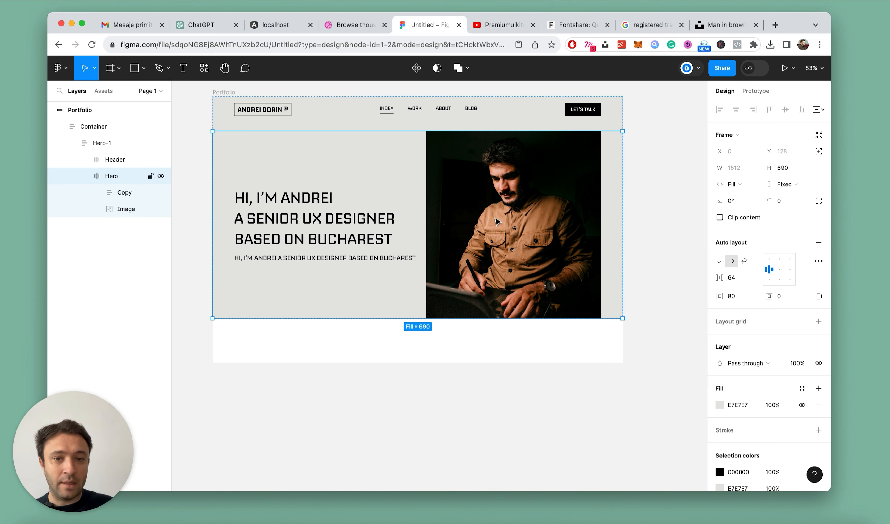
{"action": "key", "text": "super+minus"}
{"action": "left_click", "coordinate": [791, 170]}
{"action": "type", "text": "720"}
{"action": "key", "text": "Return"}
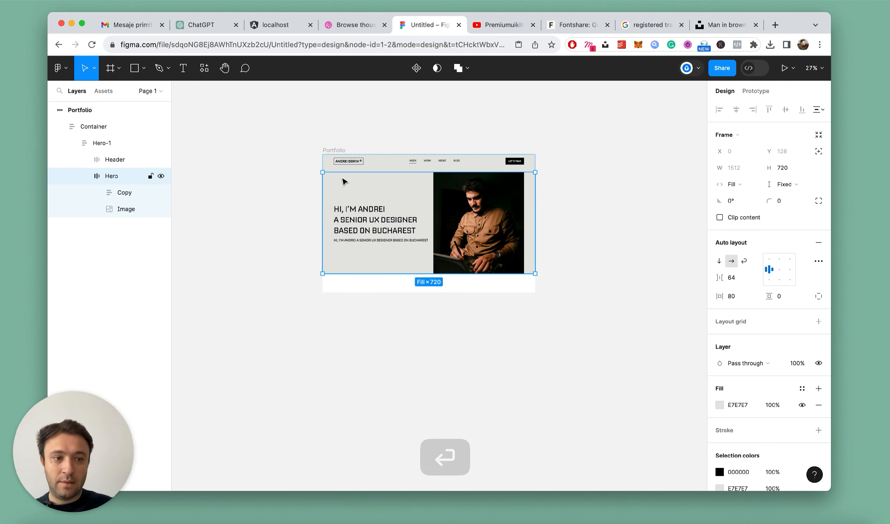
Extend the Portfolio frame's lower edge downward to roughly one and a half times the frame's width, leaving empty space below the hero
{"action": "scroll", "coordinate": [336, 195], "scroll_direction": "up", "scroll_amount": 2}
{"action": "scroll", "coordinate": [336, 194], "scroll_direction": "up", "scroll_amount": 2}
{"action": "scroll", "coordinate": [414, 223], "scroll_direction": "right", "scroll_amount": 2}
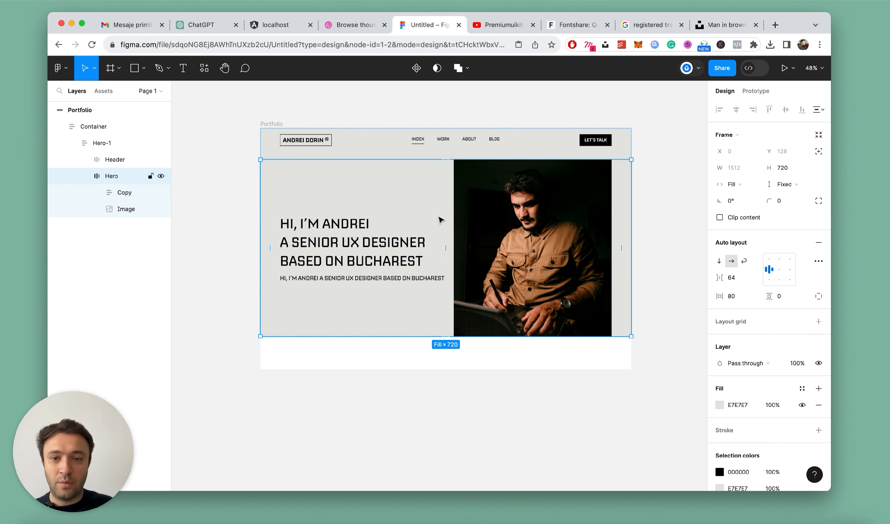
{"action": "left_click", "coordinate": [282, 124]}
{"action": "key", "text": "super+minus"}
{"action": "left_click_drag", "start_coordinate": [435, 275], "coordinate": [426, 441]}
{"action": "left_click", "coordinate": [608, 263]}
Lighten the Hero frame's fill color to F0F0F0
{"action": "scroll", "coordinate": [606, 264], "scroll_direction": "down", "scroll_amount": 5}
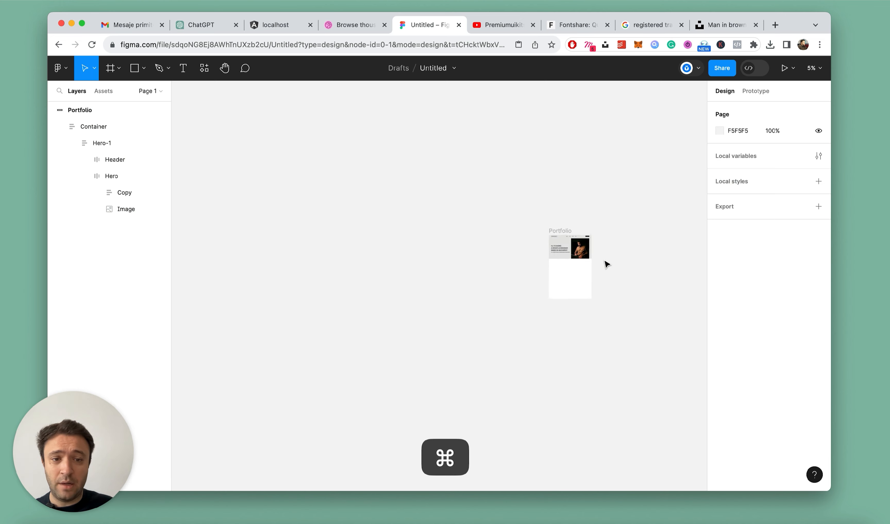
{"action": "scroll", "coordinate": [607, 264], "scroll_direction": "up", "scroll_amount": 6}
{"action": "scroll", "coordinate": [266, 218], "scroll_direction": "up", "scroll_amount": 3}
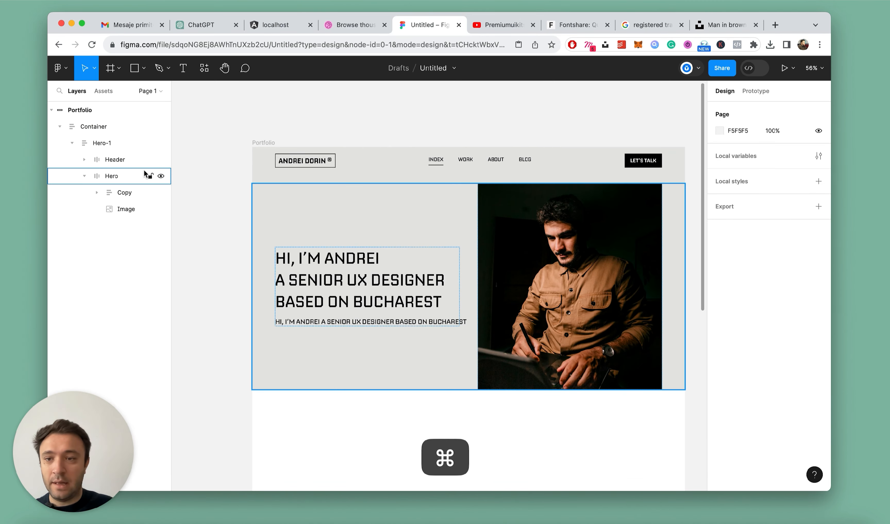
{"action": "left_click", "coordinate": [117, 175]}
{"action": "left_click", "coordinate": [719, 405]}
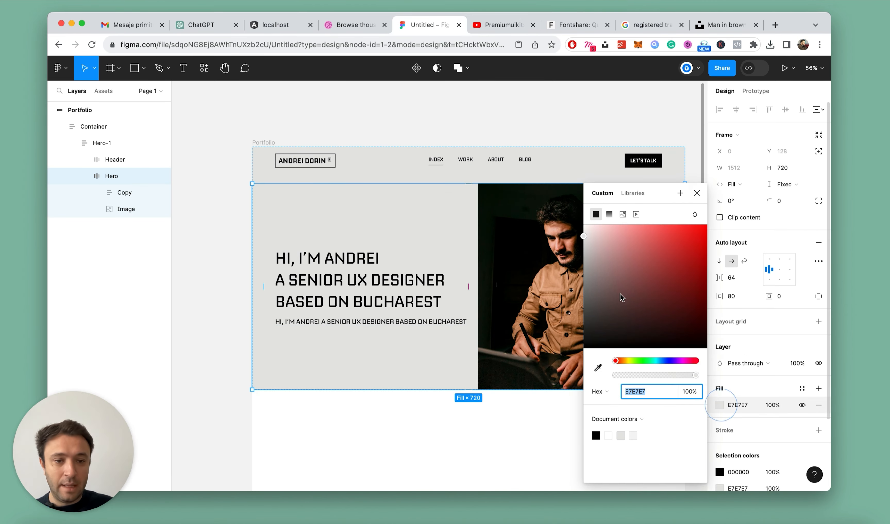
{"action": "left_click_drag", "start_coordinate": [588, 237], "coordinate": [585, 232]}
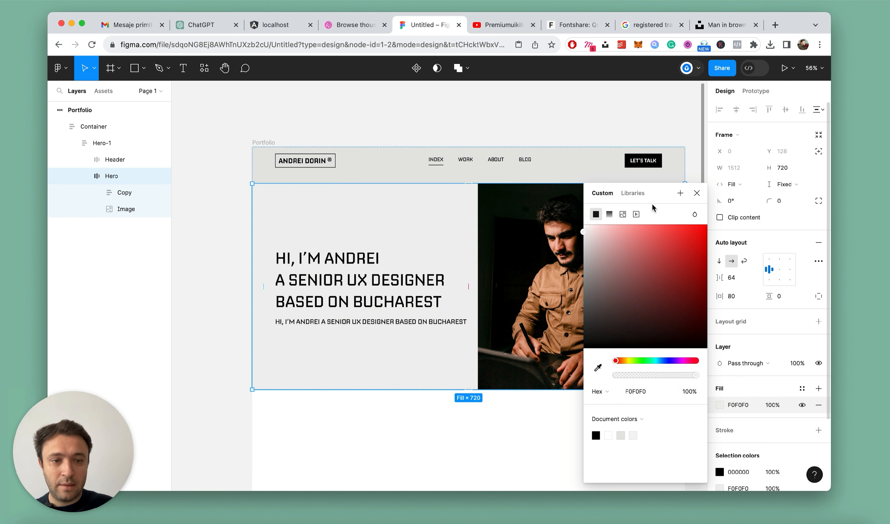
{"action": "left_click", "coordinate": [697, 194]}
Remove the E7E7E7 fill from the Hero-1 frame
{"action": "left_click", "coordinate": [369, 94]}
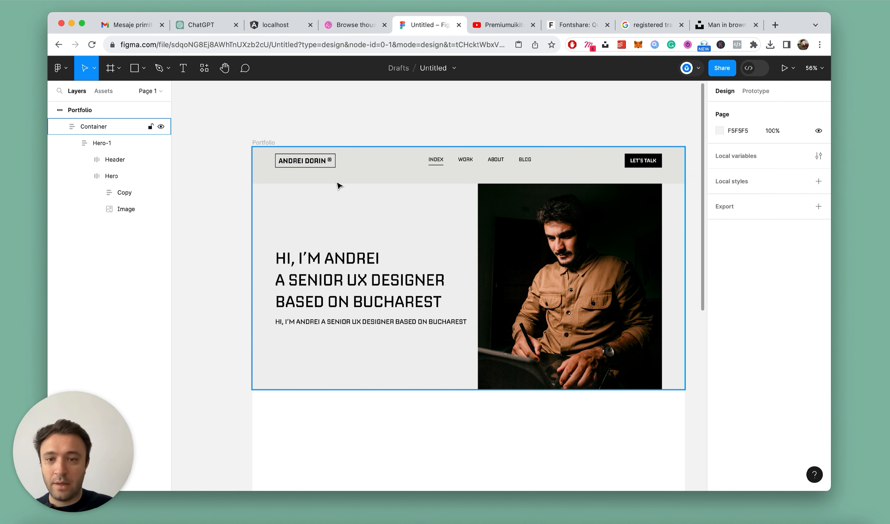
{"action": "double_click", "coordinate": [345, 176]}
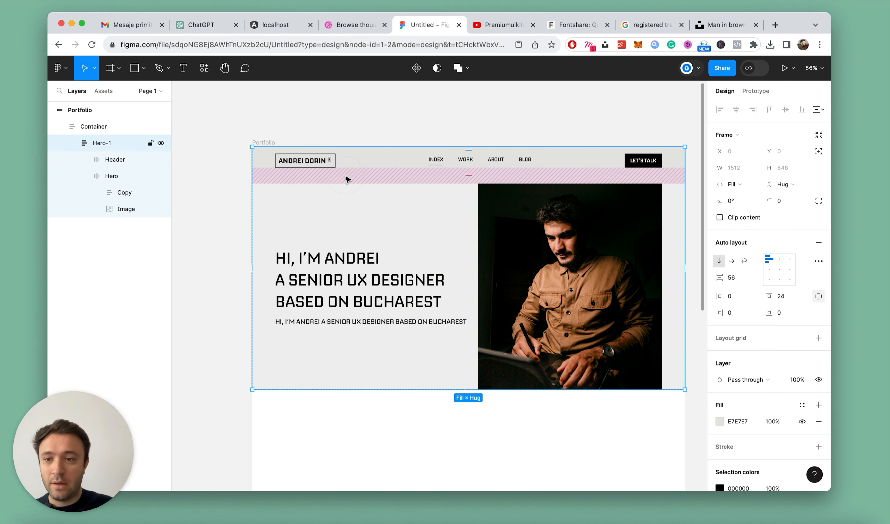
{"action": "left_click", "coordinate": [812, 422]}
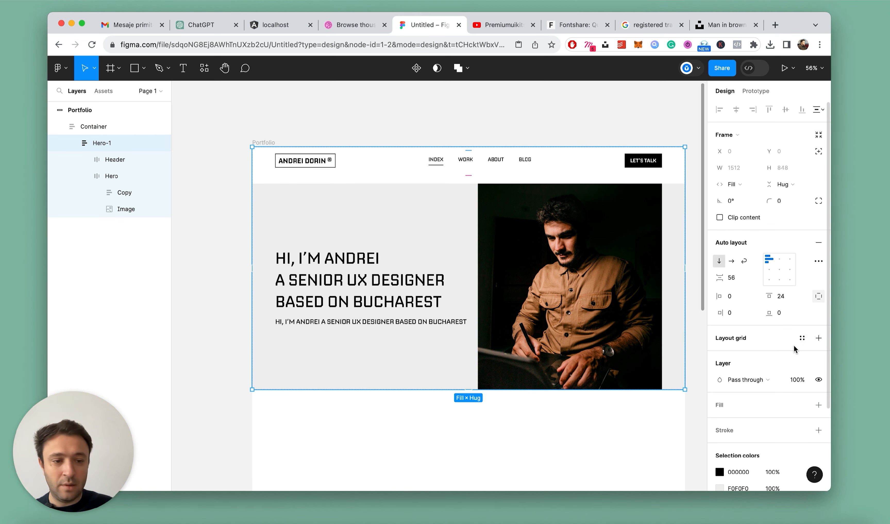
Replace the Hero-1 frame's fill with F0F0F0, sampling the color from the Hero section's background
{"action": "key", "text": "super+z"}
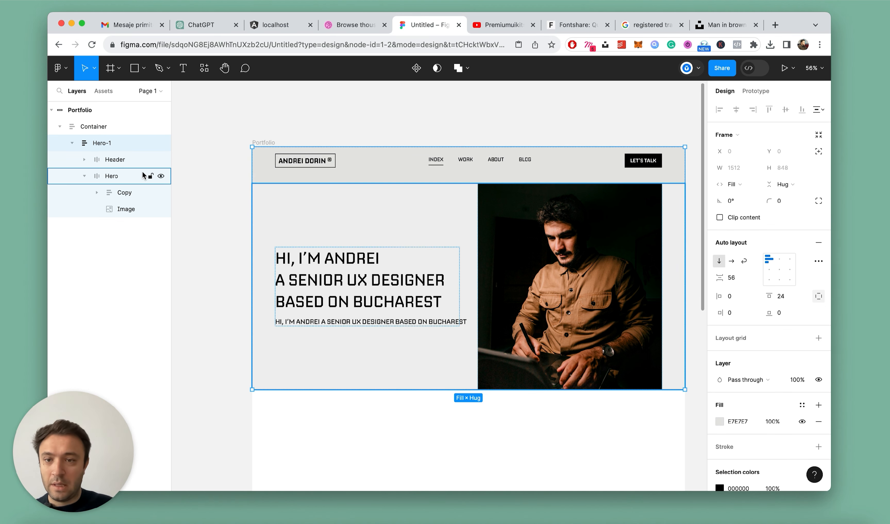
{"action": "left_click", "coordinate": [818, 421]}
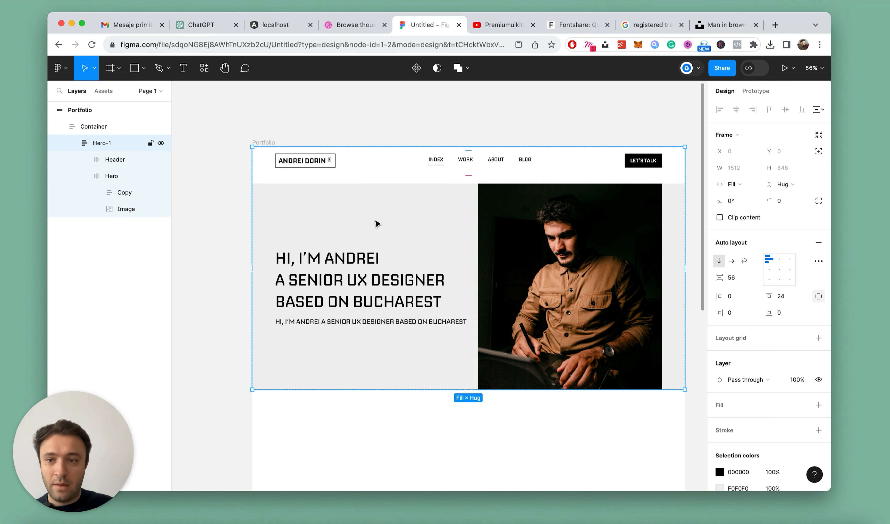
{"action": "left_click", "coordinate": [819, 405]}
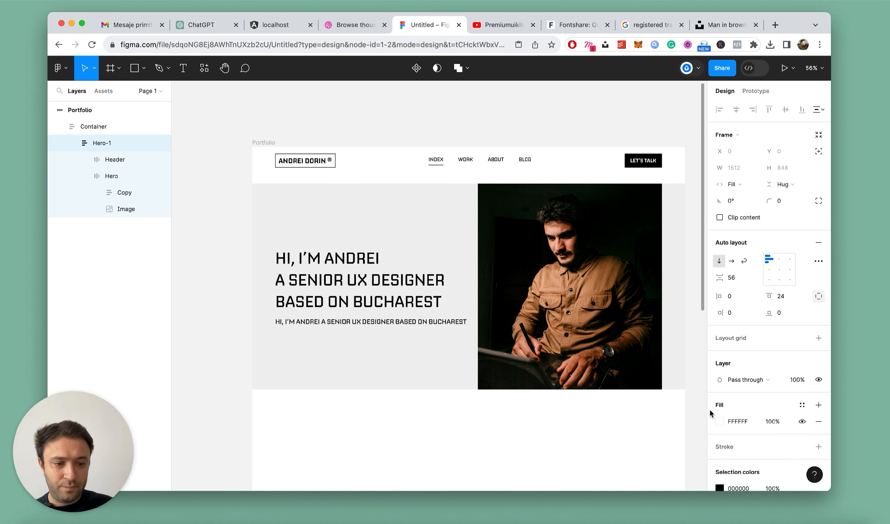
{"action": "left_click", "coordinate": [717, 422]}
{"action": "left_click", "coordinate": [598, 367]}
{"action": "left_click", "coordinate": [641, 127]}
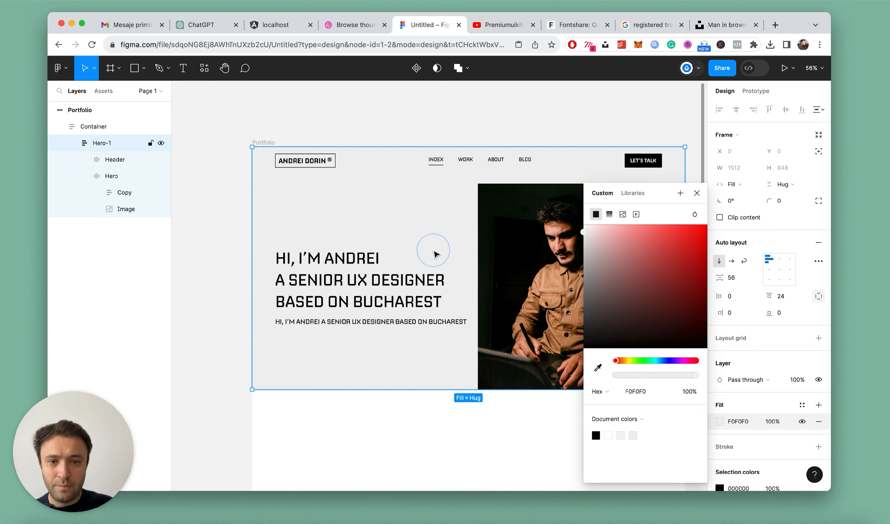
{"action": "left_click", "coordinate": [697, 195]}
{"action": "left_click", "coordinate": [533, 120]}
{"action": "scroll", "coordinate": [451, 155], "scroll_direction": "down", "scroll_amount": 8}
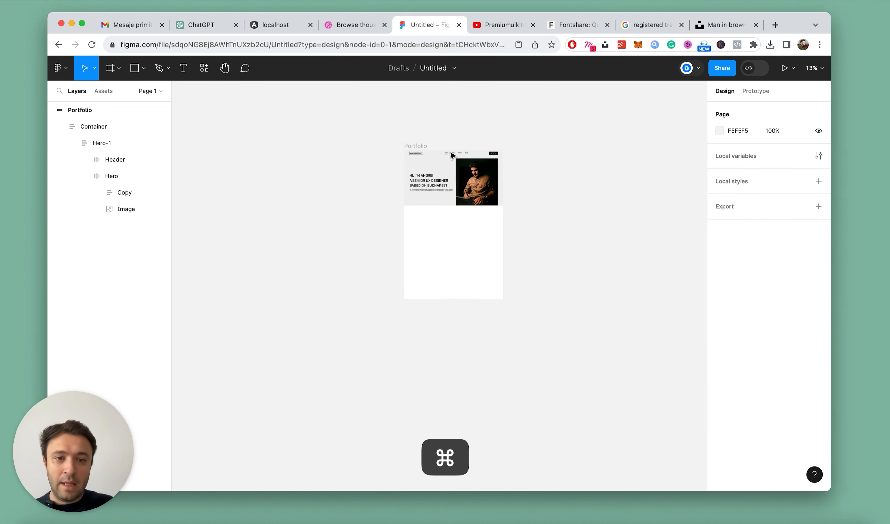
Give the Hero frame individual paddings and set its right padding to 0 so the portrait reaches the page edge
{"action": "scroll", "coordinate": [451, 154], "scroll_direction": "up", "scroll_amount": 7}
{"action": "double_click", "coordinate": [572, 249]}
{"action": "double_click", "coordinate": [571, 249]}
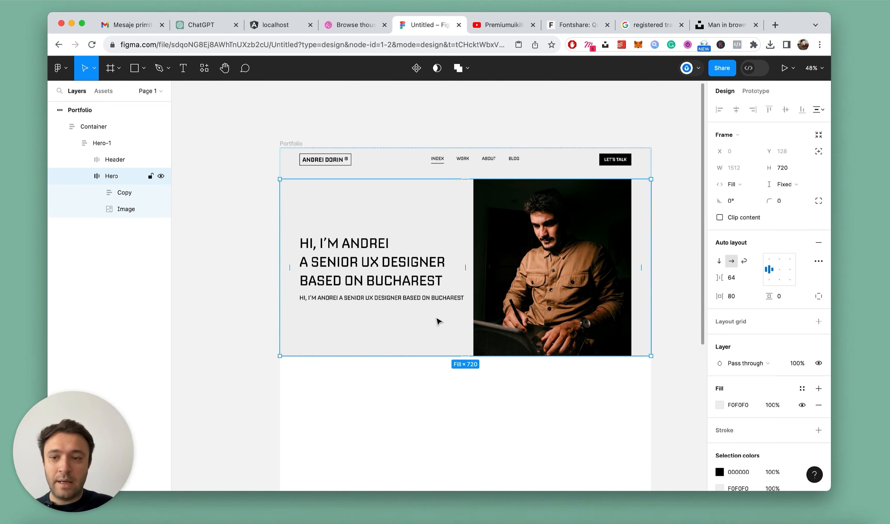
{"action": "scroll", "coordinate": [646, 333], "scroll_direction": "up", "scroll_amount": 2}
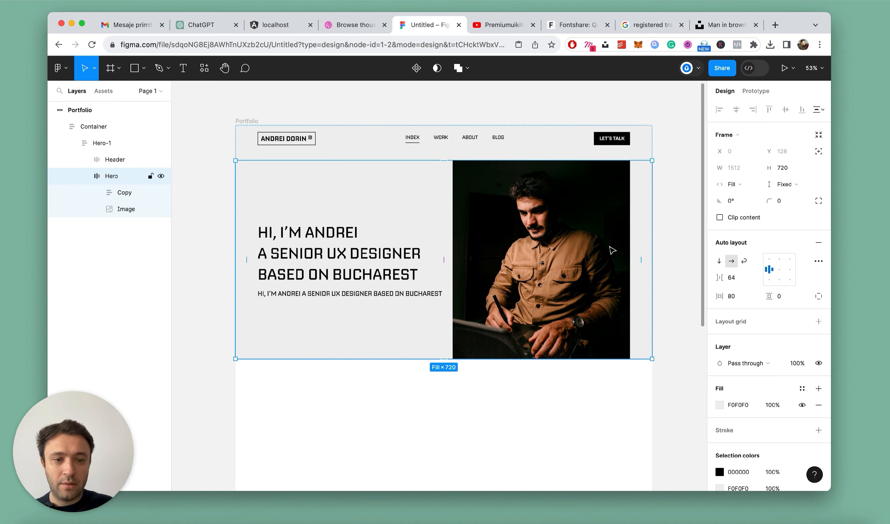
{"action": "scroll", "coordinate": [647, 252], "scroll_direction": "up", "scroll_amount": 2}
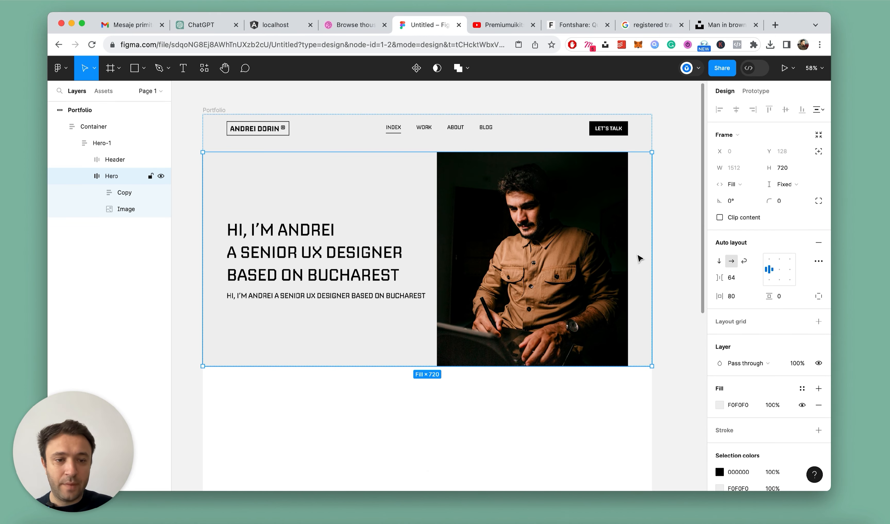
{"action": "scroll", "coordinate": [696, 290], "scroll_direction": "up", "scroll_amount": 2}
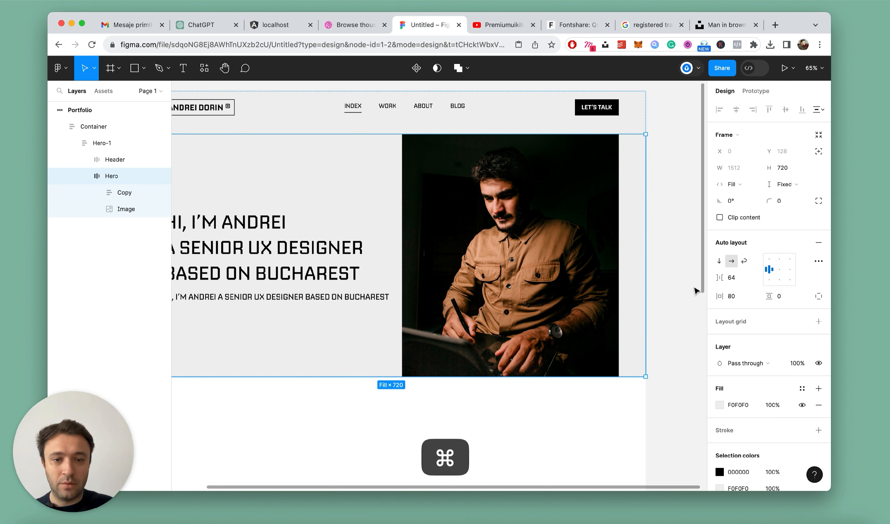
{"action": "left_click", "coordinate": [137, 197]}
{"action": "left_click", "coordinate": [98, 194]}
{"action": "left_click", "coordinate": [98, 194]}
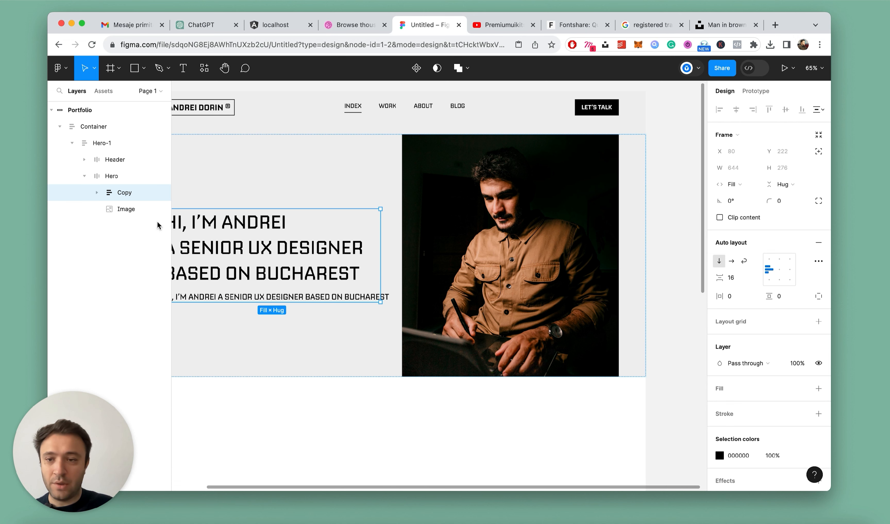
{"action": "left_click", "coordinate": [118, 177]}
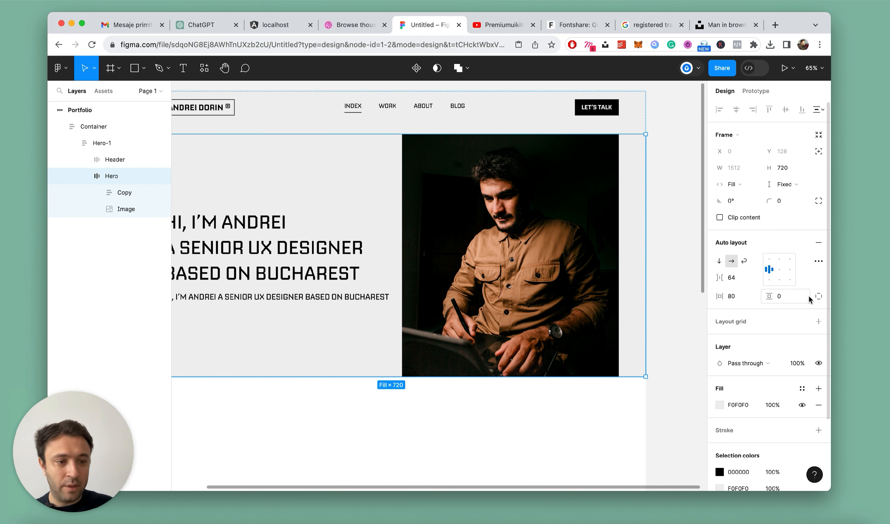
{"action": "left_click", "coordinate": [817, 296]}
{"action": "left_click", "coordinate": [742, 313]}
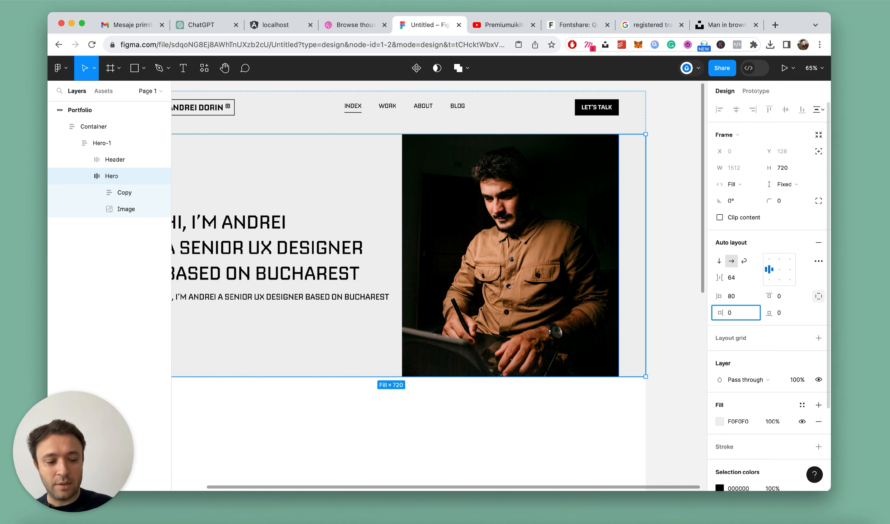
{"action": "key", "text": "Return"}
{"action": "scroll", "coordinate": [485, 241], "scroll_direction": "down", "scroll_amount": 5}
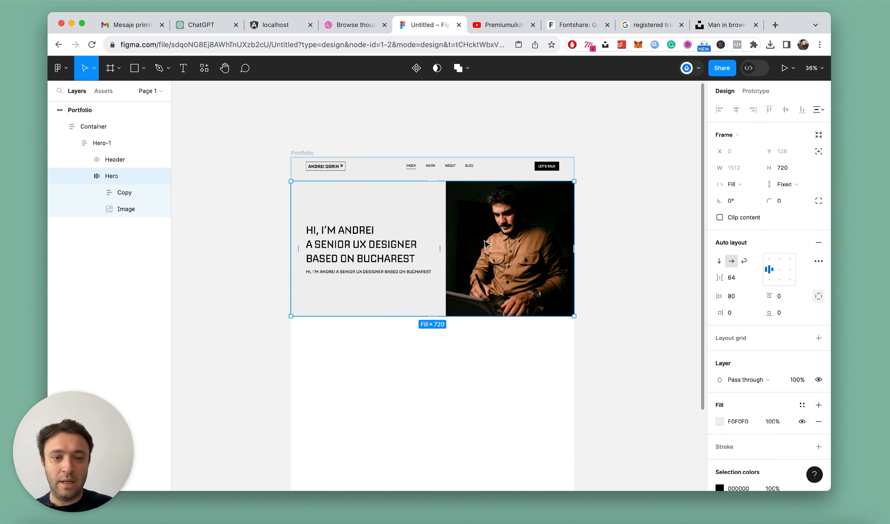
{"action": "left_click", "coordinate": [608, 216]}
Change the font weight of the large hero heading to Medium
{"action": "scroll", "coordinate": [608, 215], "scroll_direction": "down", "scroll_amount": 3}
{"action": "scroll", "coordinate": [608, 216], "scroll_direction": "up", "scroll_amount": 6}
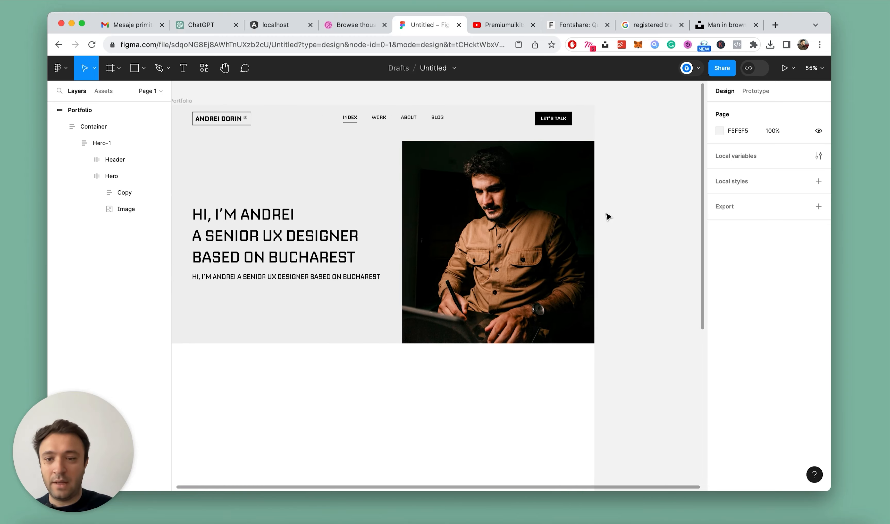
{"action": "scroll", "coordinate": [607, 217], "scroll_direction": "left", "scroll_amount": 1}
{"action": "left_click", "coordinate": [341, 232], "text": "super"}
{"action": "scroll", "coordinate": [341, 232], "scroll_direction": "left", "scroll_amount": 3}
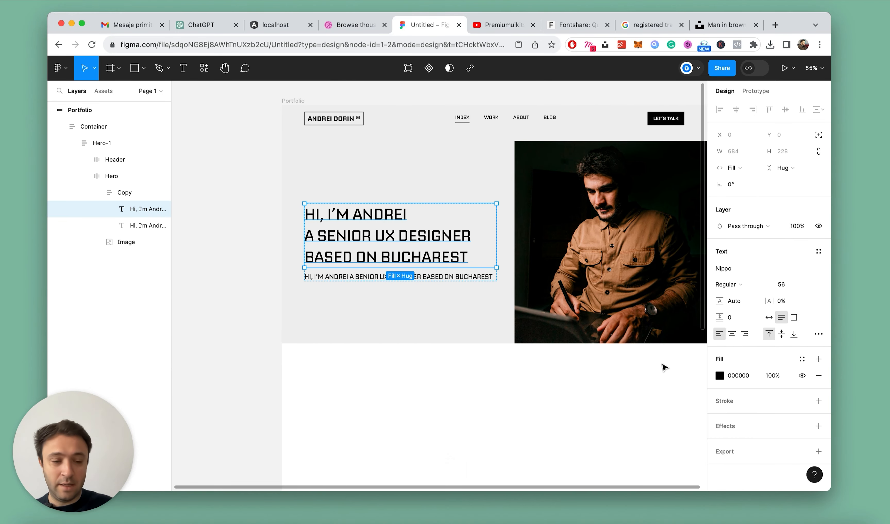
{"action": "left_click", "coordinate": [726, 285]}
{"action": "left_click", "coordinate": [736, 298]}
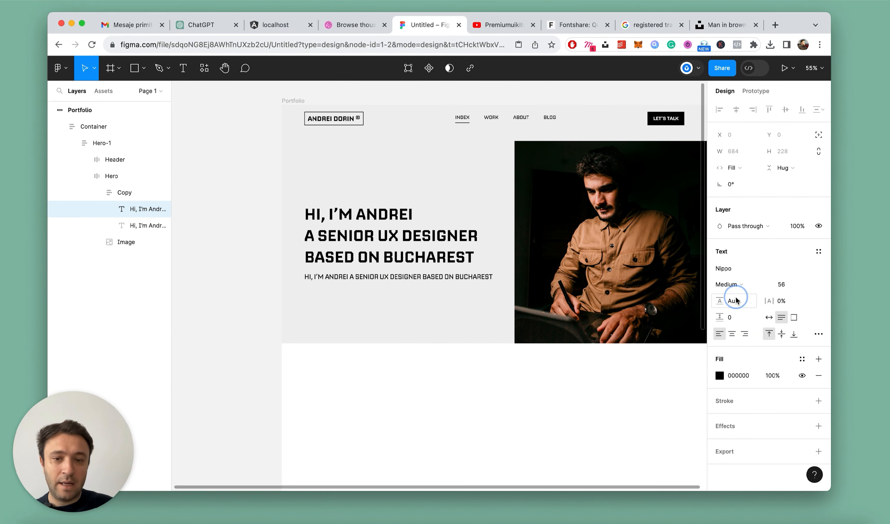
{"action": "left_click", "coordinate": [232, 252]}
Examine the hero section's overall look at different zoom levels, including the small text line below the heading
{"action": "scroll", "coordinate": [233, 252], "scroll_direction": "down", "scroll_amount": 5}
{"action": "scroll", "coordinate": [243, 254], "scroll_direction": "up", "scroll_amount": 6}
{"action": "scroll", "coordinate": [331, 336], "scroll_direction": "down", "scroll_amount": 1}
{"action": "scroll", "coordinate": [331, 334], "scroll_direction": "down", "scroll_amount": 2}
{"action": "scroll", "coordinate": [435, 352], "scroll_direction": "up", "scroll_amount": 1}
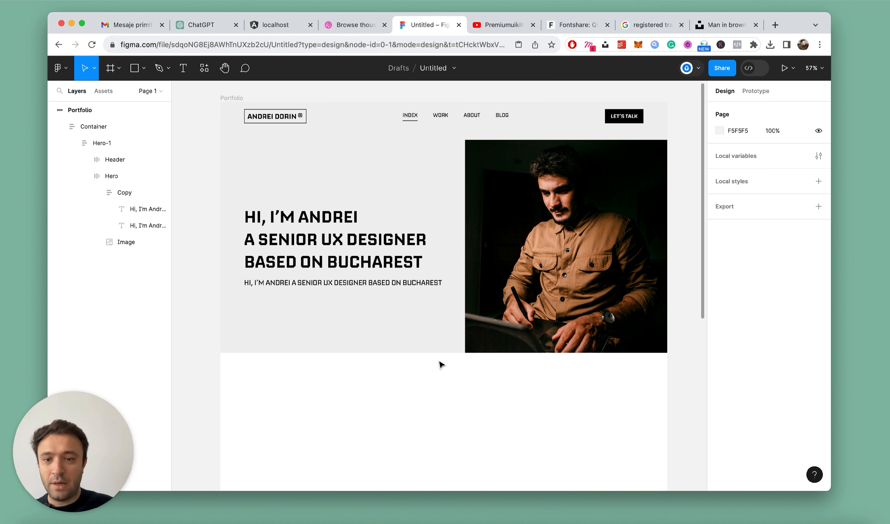
{"action": "scroll", "coordinate": [441, 364], "scroll_direction": "up", "scroll_amount": 2}
{"action": "left_click", "coordinate": [340, 284], "text": "super"}
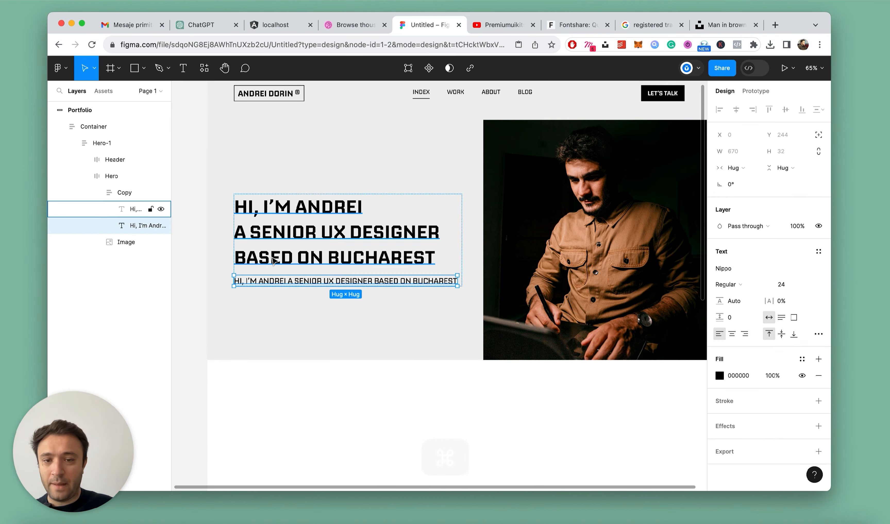
{"action": "scroll", "coordinate": [367, 302], "scroll_direction": "down", "scroll_amount": 2}
{"action": "scroll", "coordinate": [368, 302], "scroll_direction": "up", "scroll_amount": 3}
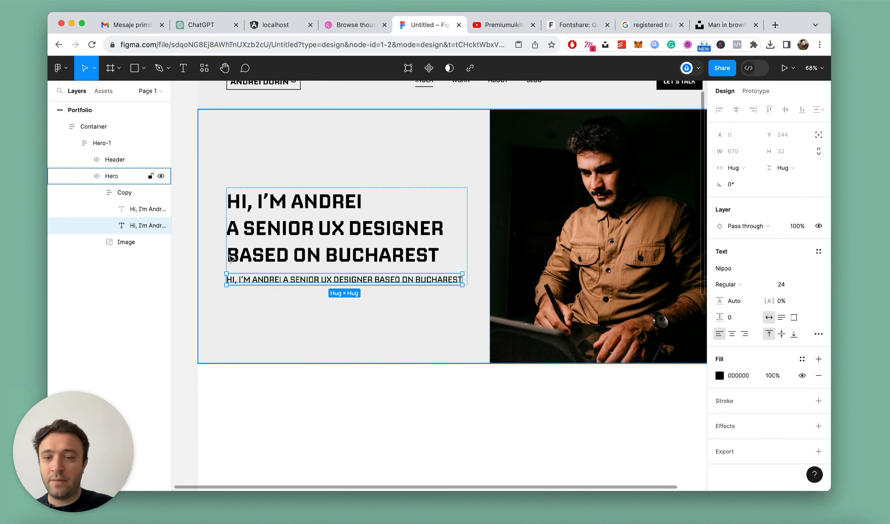
Switch to ChatGPT and write a prompt from a ux designer building a portfolio, based on the formula "I help X. do Y, so they can Z."
{"action": "left_click", "coordinate": [204, 26]}
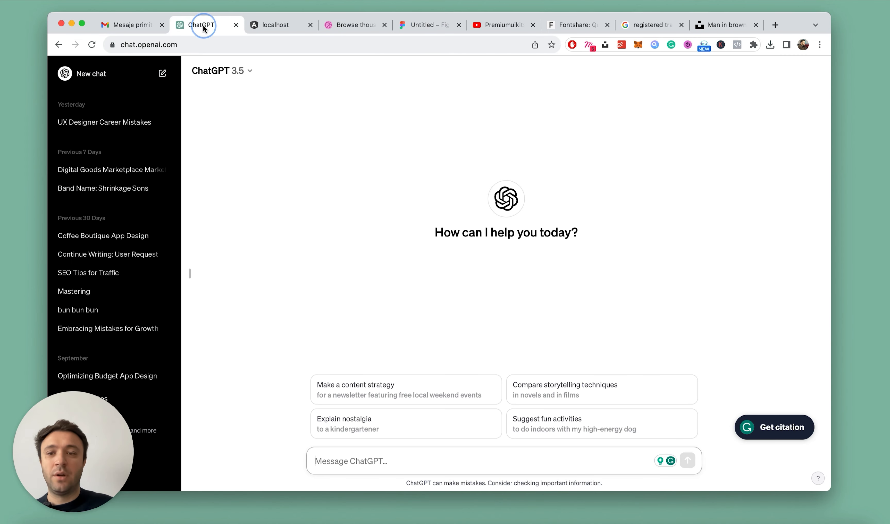
{"action": "left_click", "coordinate": [505, 478]}
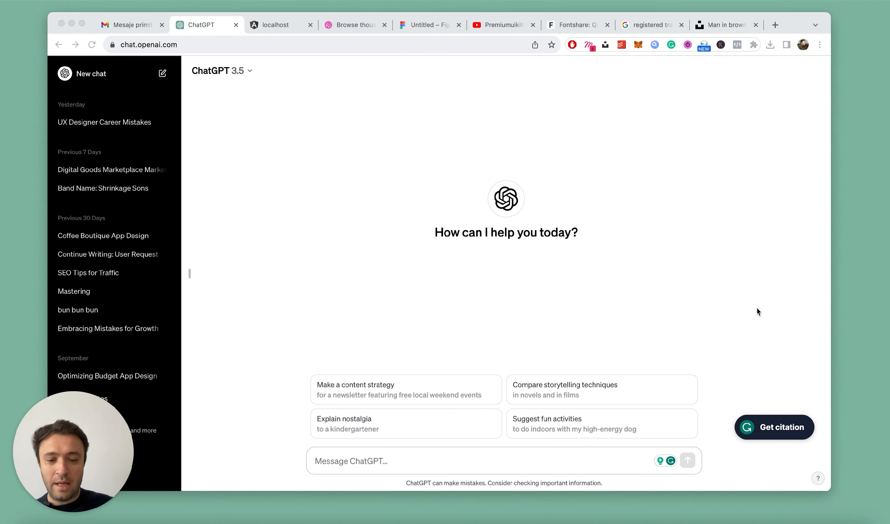
{"action": "left_click", "coordinate": [447, 454]}
{"action": "type", "text": "I am"}
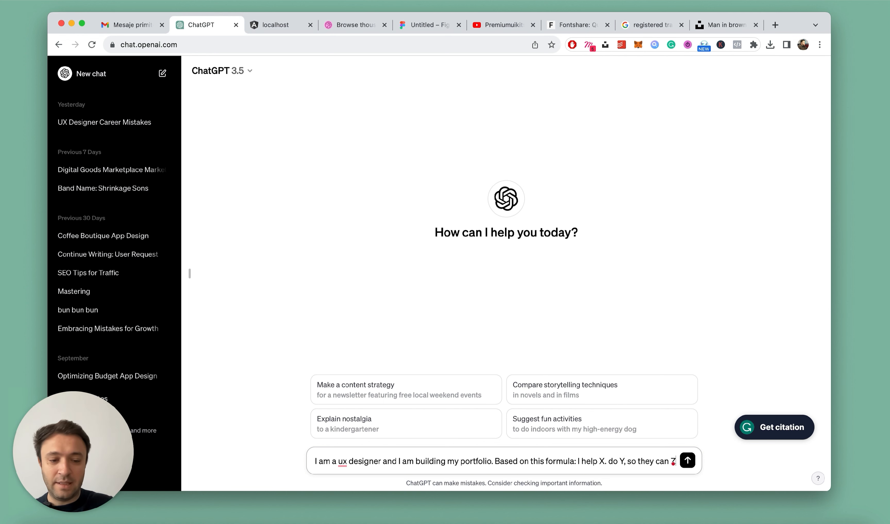
{"action": "type", "text": "."}
{"action": "key", "text": "BackSpace"}
{"action": "type", "text": ". Can"}
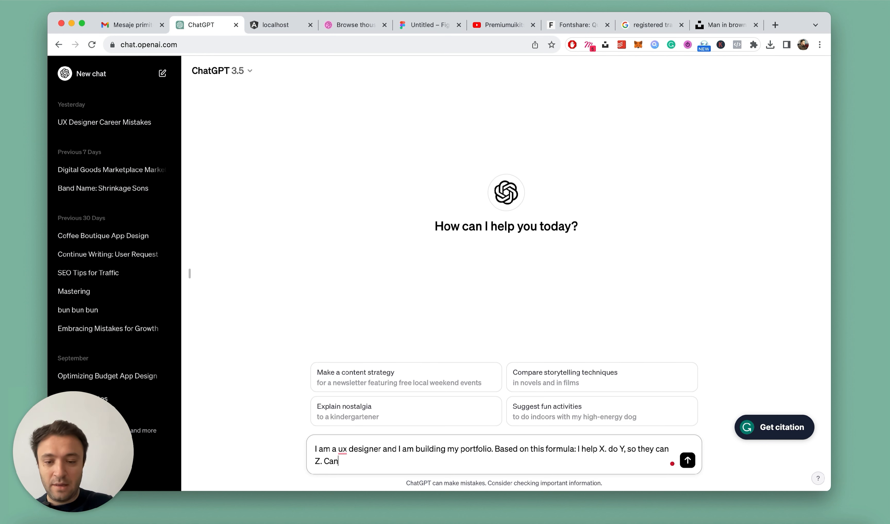
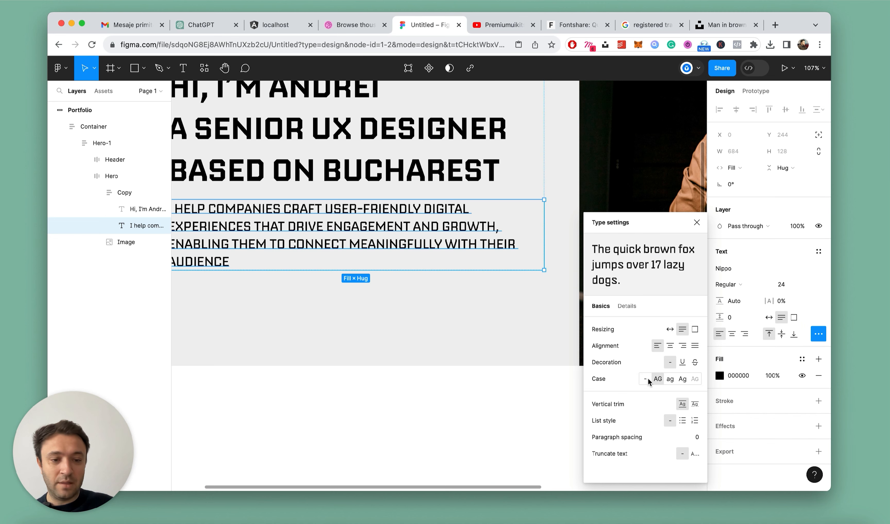
Reset the letter case of the hero description paragraph to none
{"action": "left_click", "coordinate": [441, 294]}
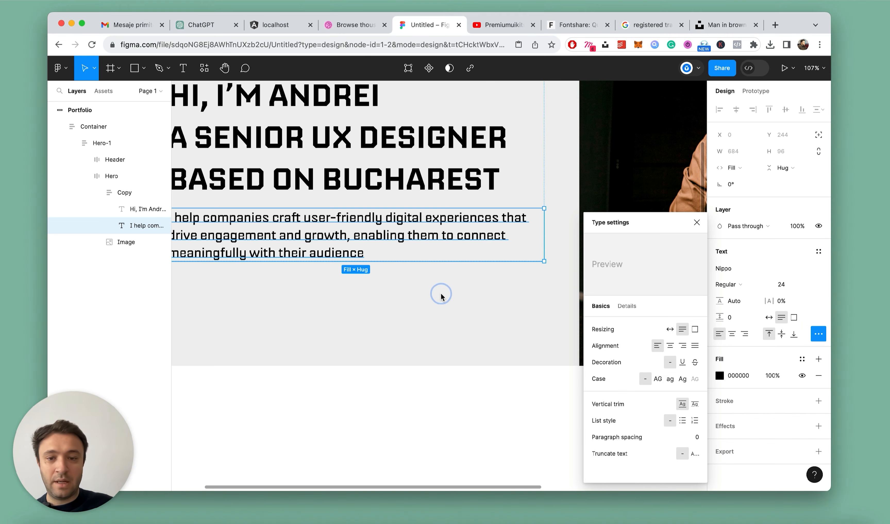
{"action": "scroll", "coordinate": [245, 248], "scroll_direction": "down", "scroll_amount": 5}
{"action": "left_click", "coordinate": [231, 281], "text": "super"}
{"action": "scroll", "coordinate": [199, 237], "scroll_direction": "up", "scroll_amount": 3}
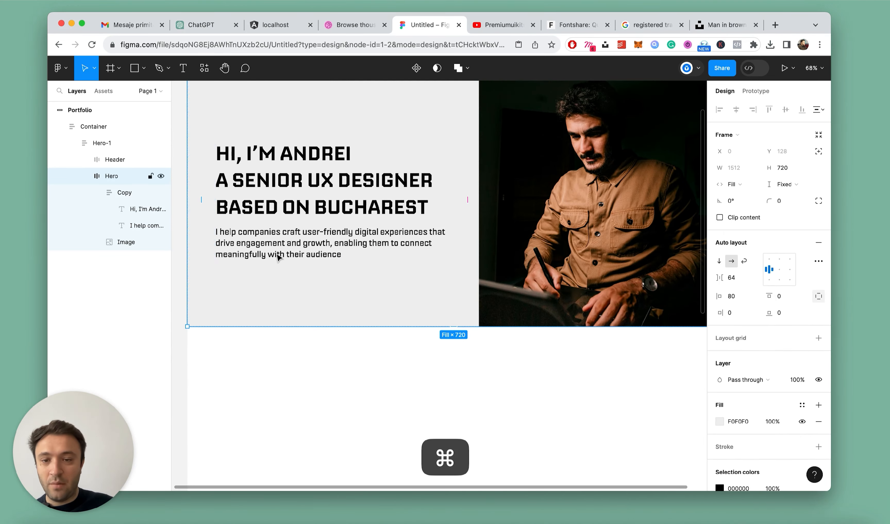
{"action": "scroll", "coordinate": [252, 248], "scroll_direction": "left", "scroll_amount": 3}
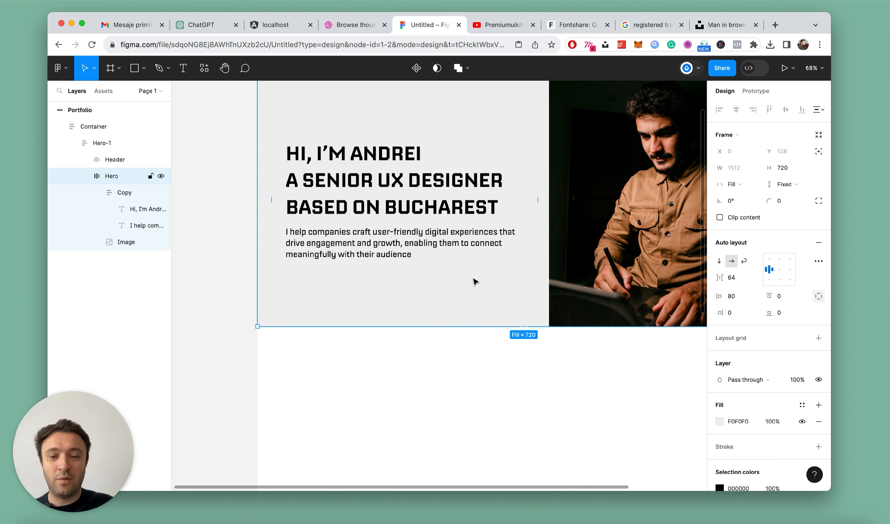
Add a full stop at the end of the hero description paragraph
{"action": "scroll", "coordinate": [407, 271], "scroll_direction": "up", "scroll_amount": 2}
{"action": "left_click", "coordinate": [409, 255], "text": "super"}
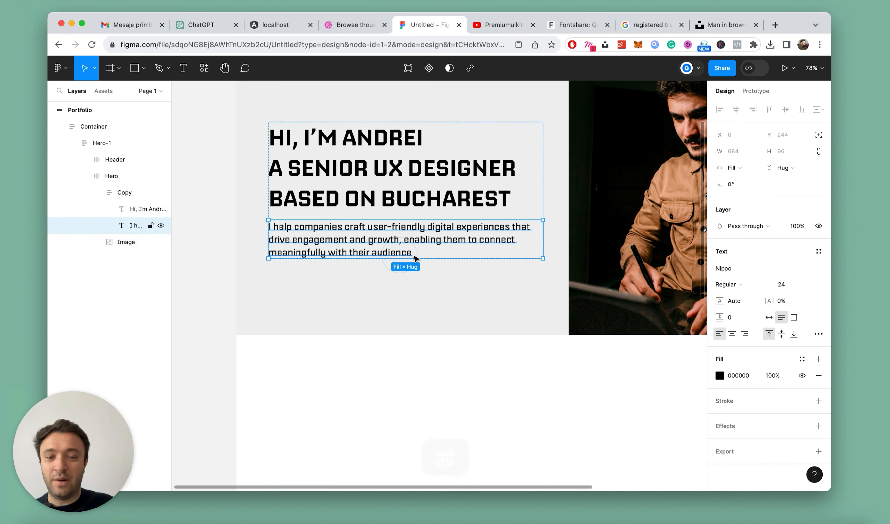
{"action": "double_click", "coordinate": [408, 255]}
{"action": "left_click", "coordinate": [414, 253]}
{"action": "type", "text": "."}
{"action": "key", "text": "Escape"}
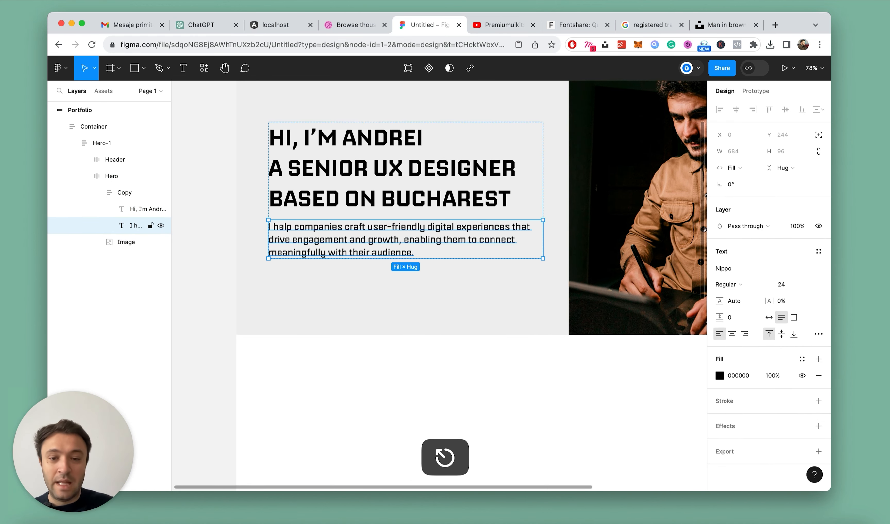
Copy the header's Let's Talk button and paste it into the hero Copy frame below the description paragraph
{"action": "scroll", "coordinate": [411, 253], "scroll_direction": "down", "scroll_amount": 5}
{"action": "left_click", "coordinate": [270, 228]}
{"action": "scroll", "coordinate": [482, 240], "scroll_direction": "up", "scroll_amount": 2}
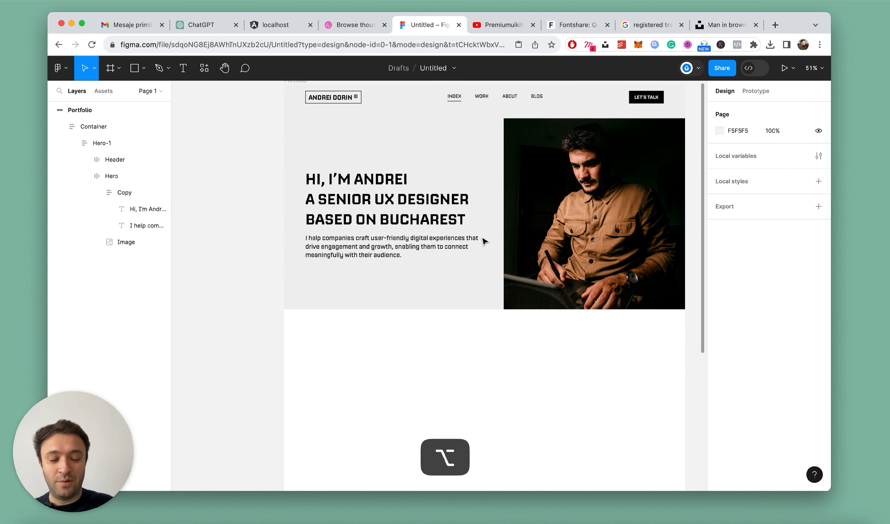
{"action": "key", "text": "alt+l"}
{"action": "double_click", "coordinate": [651, 101]}
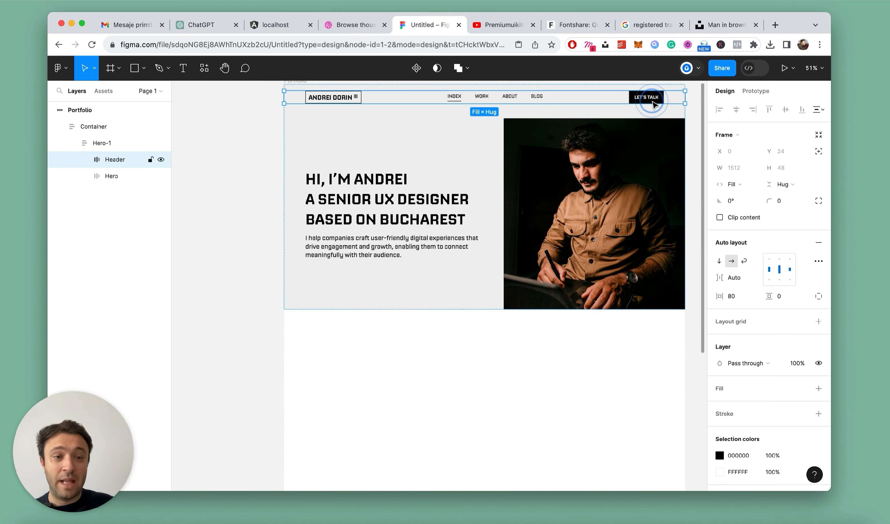
{"action": "double_click", "coordinate": [652, 101]}
{"action": "key", "text": "super+c"}
{"action": "key", "text": "Escape"}
{"action": "left_click", "coordinate": [340, 254], "text": "super"}
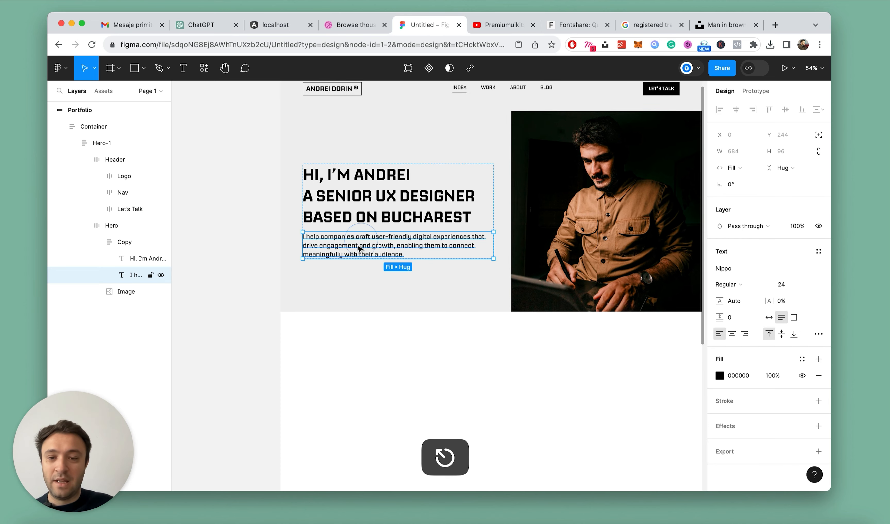
{"action": "scroll", "coordinate": [355, 256], "scroll_direction": "up", "scroll_amount": 3}
{"action": "key", "text": "super+v"}
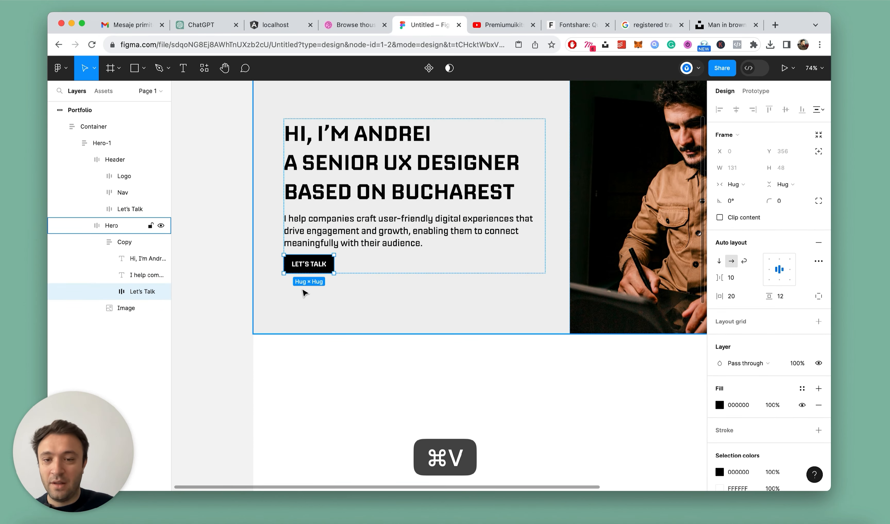
Duplicate the hero's Let's Talk button and change the label of the copy to "See my work"
{"action": "scroll", "coordinate": [303, 290], "scroll_direction": "up", "scroll_amount": 3}
{"action": "double_click", "coordinate": [317, 265]}
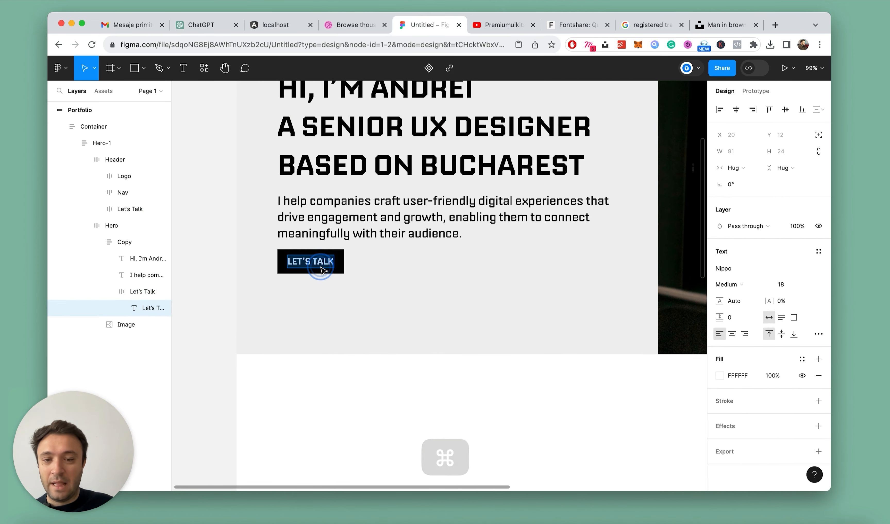
{"action": "key", "text": "Escape"}
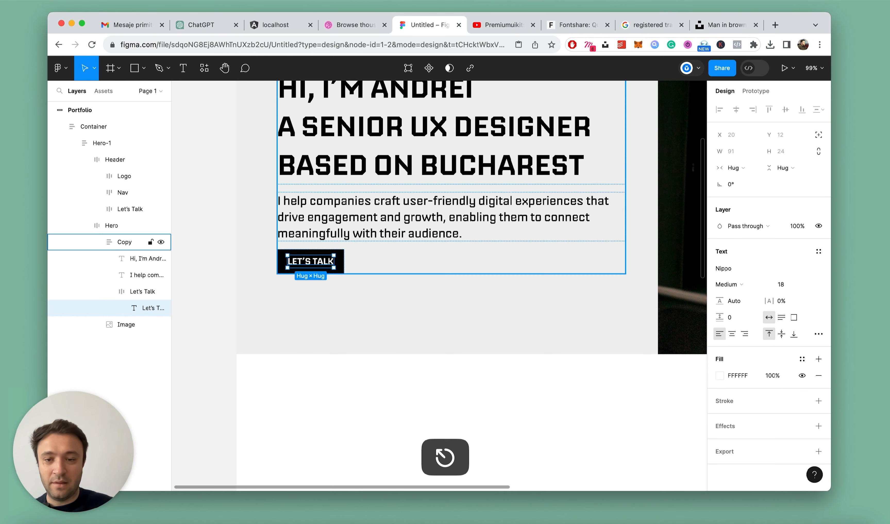
{"action": "left_click", "coordinate": [109, 292]}
{"action": "left_click", "coordinate": [133, 291]}
{"action": "key", "text": "super+d"}
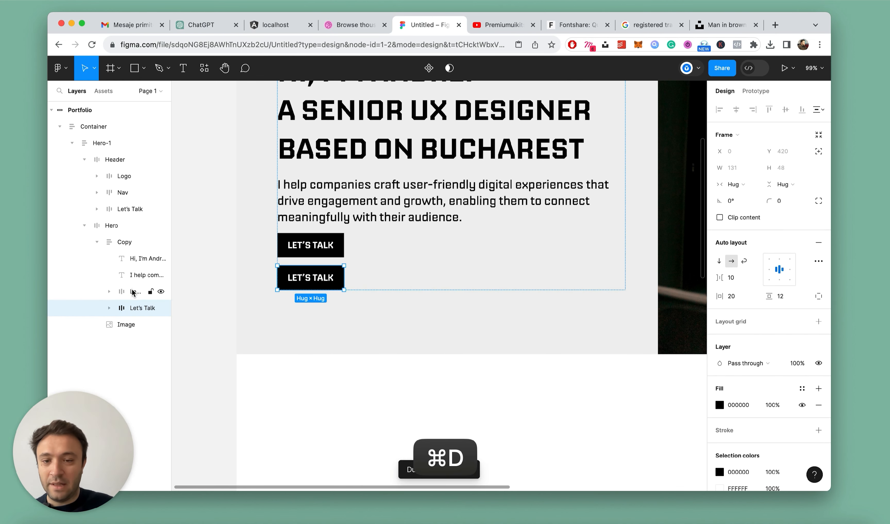
{"action": "double_click", "coordinate": [320, 281]}
{"action": "type", "text": "Se"}
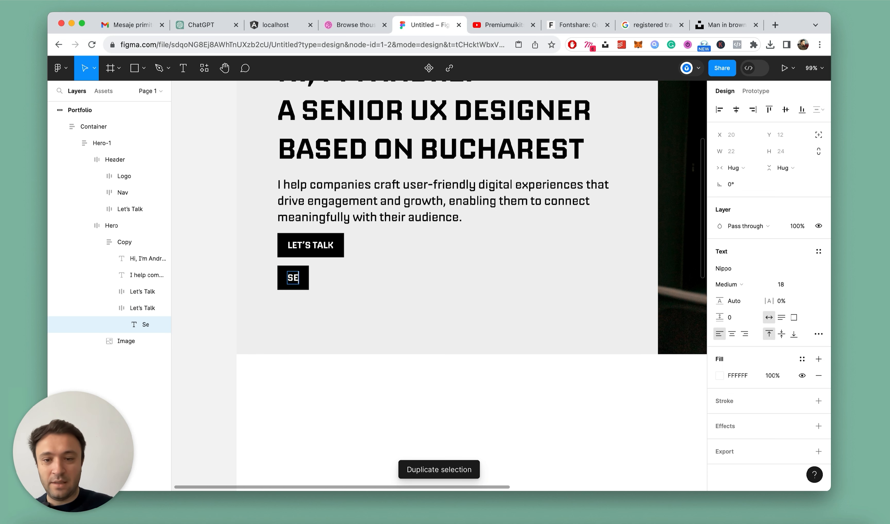
{"action": "type", "text": "e my work"}
{"action": "key", "text": "Escape"}
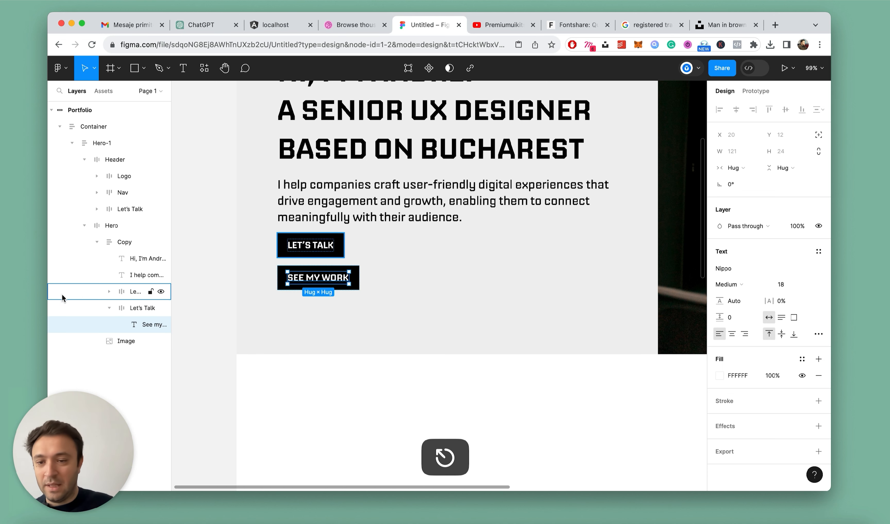
Rename the duplicated button's layer to "See my work", matching its label
{"action": "double_click", "coordinate": [151, 324]}
{"action": "key", "text": "super+c"}
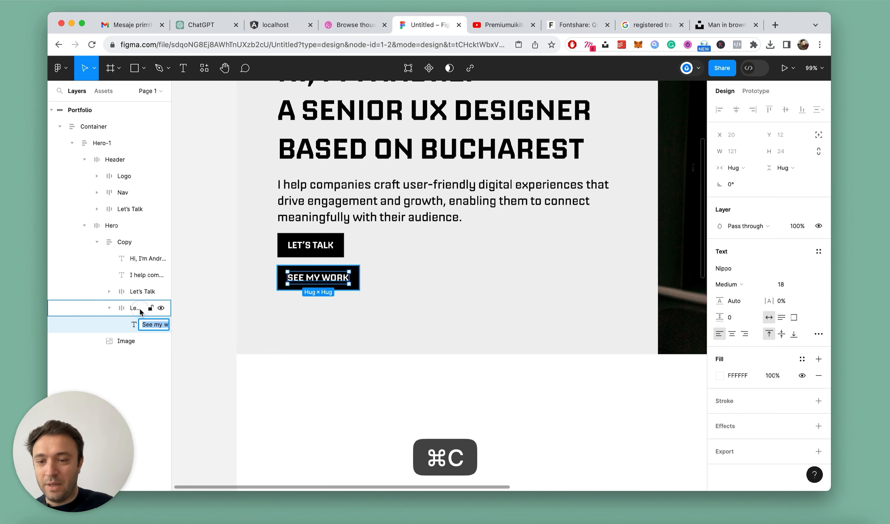
{"action": "double_click", "coordinate": [140, 310]}
{"action": "key", "text": "super+v"}
{"action": "key", "text": "Return"}
{"action": "left_click", "coordinate": [108, 310]}
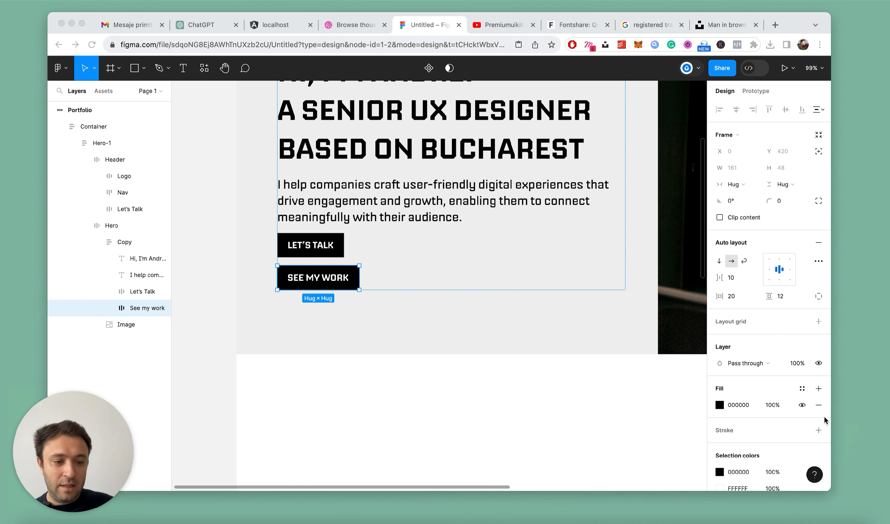
Remove the fill of the See my work button and add a black stroke around it
{"action": "left_click", "coordinate": [819, 406]}
{"action": "left_click", "coordinate": [817, 406]}
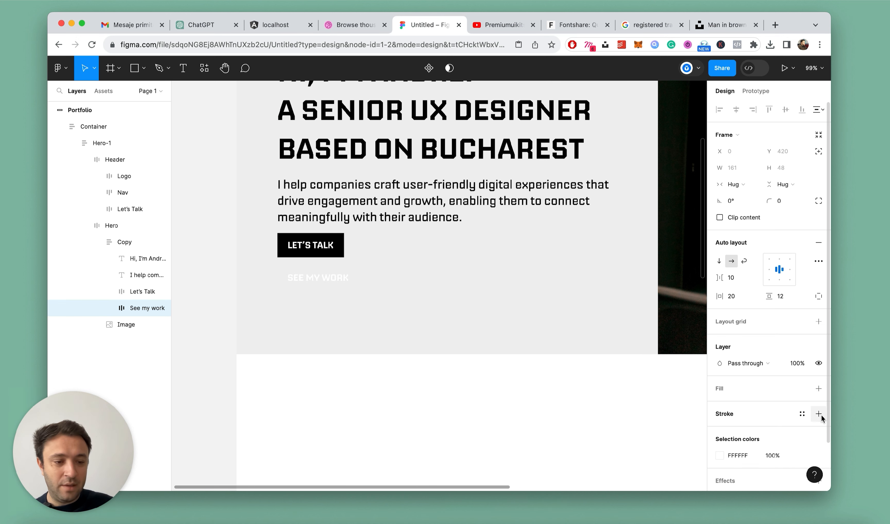
{"action": "left_click", "coordinate": [819, 414]}
Set the See my work button's label color to black, 000000
{"action": "left_click", "coordinate": [304, 277], "text": "super"}
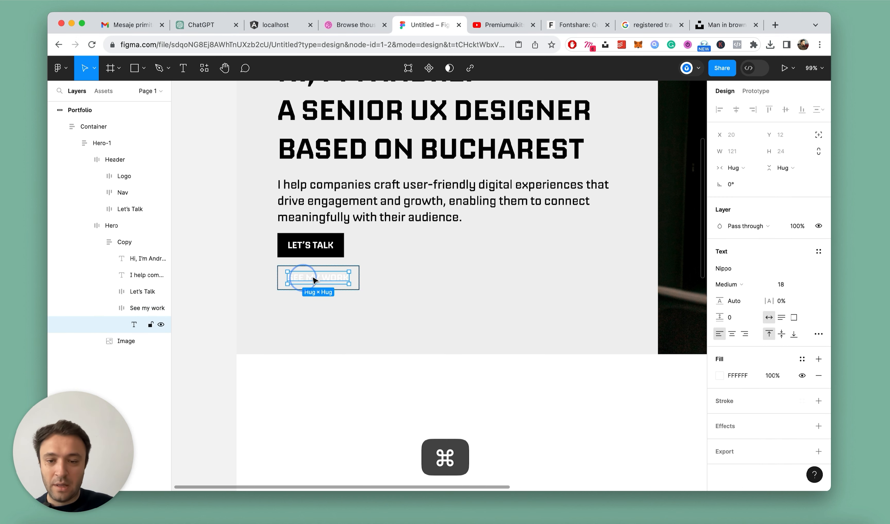
{"action": "left_click", "coordinate": [723, 376]}
{"action": "left_click", "coordinate": [720, 378]}
{"action": "left_click_drag", "start_coordinate": [652, 319], "coordinate": [372, 414]}
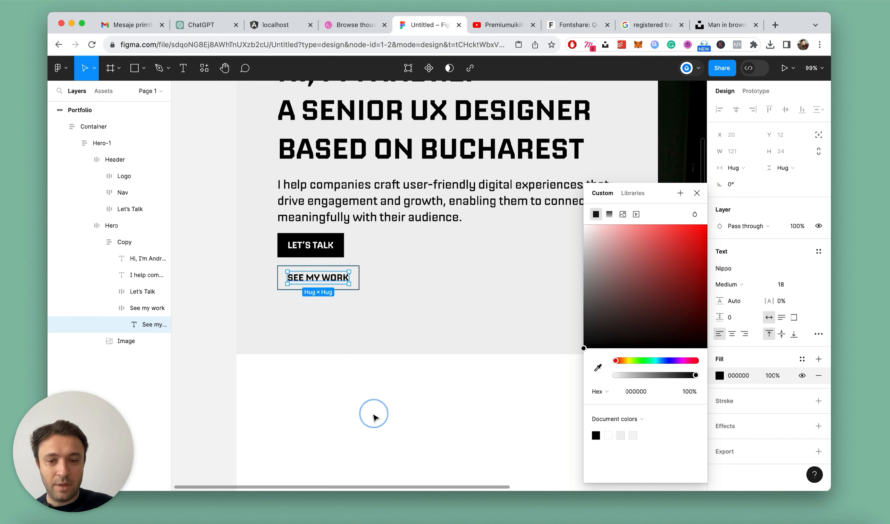
{"action": "key", "text": "Escape"}
Wrap the hero's two buttons in a horizontal auto layout frame with a 12 gap between them
{"action": "left_click", "coordinate": [129, 307]}
{"action": "left_click", "coordinate": [109, 307]}
{"action": "left_click", "coordinate": [129, 291], "text": "shift"}
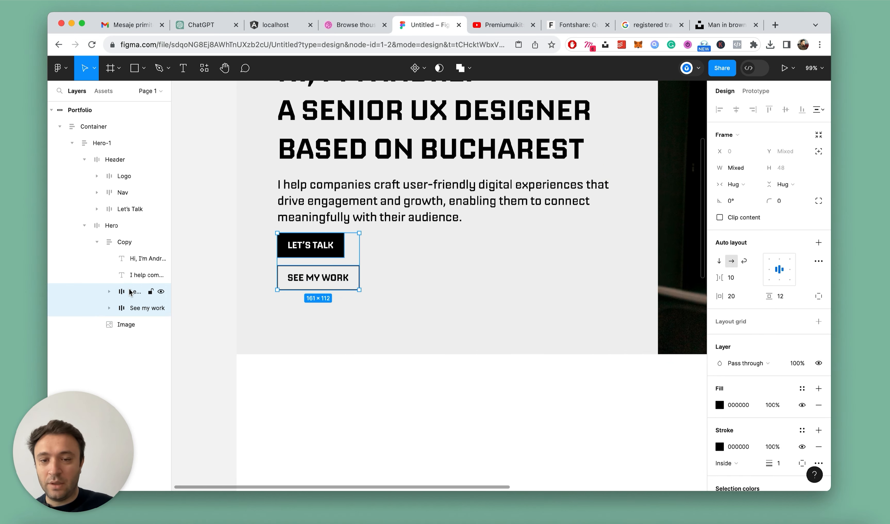
{"action": "key", "text": "shift+a"}
{"action": "left_click", "coordinate": [731, 262]}
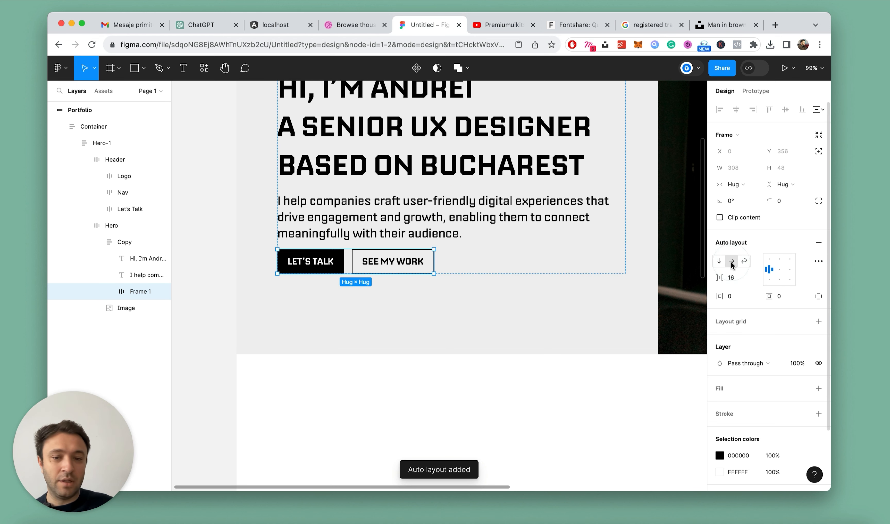
{"action": "left_click", "coordinate": [732, 277]}
{"action": "type", "text": "12"}
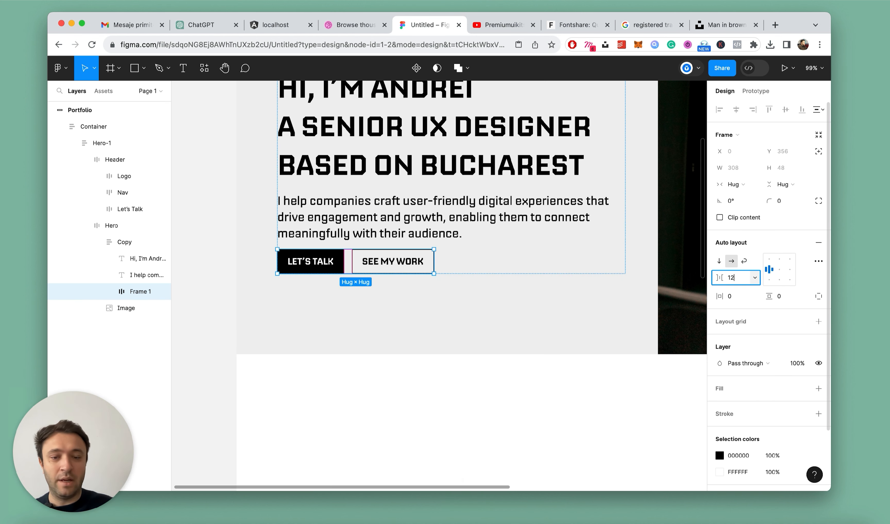
{"action": "key", "text": "Return"}
{"action": "left_click", "coordinate": [340, 353], "text": "super"}
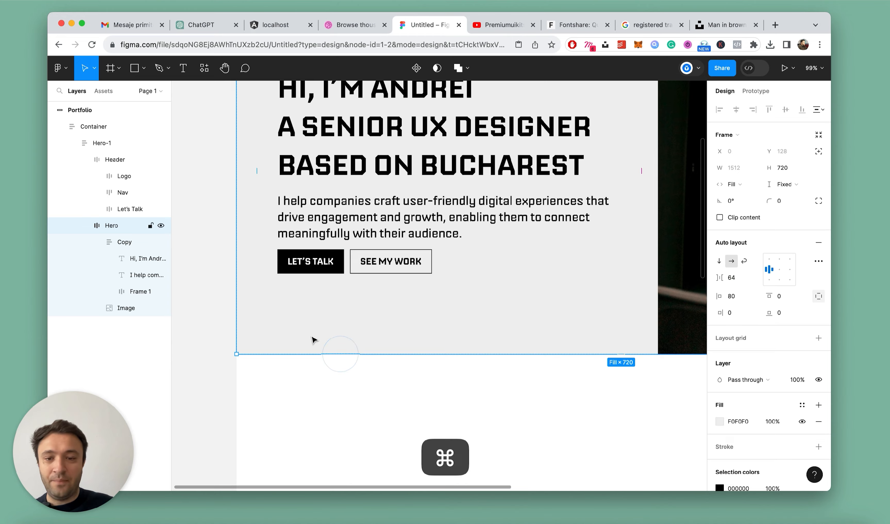
Rename the frame that holds the two hero buttons to "Cta"
{"action": "scroll", "coordinate": [312, 337], "scroll_direction": "down", "scroll_amount": 5}
{"action": "scroll", "coordinate": [301, 310], "scroll_direction": "up", "scroll_amount": 5}
{"action": "left_click", "coordinate": [402, 302], "text": "super"}
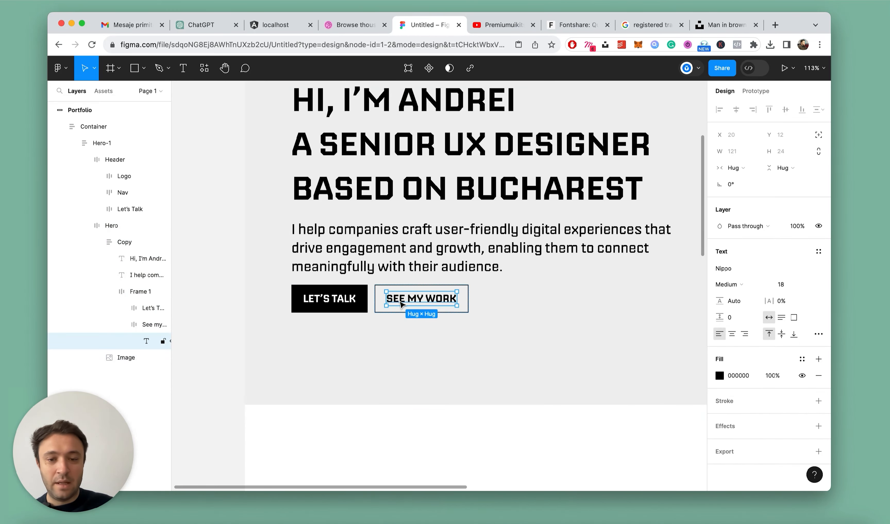
{"action": "left_click", "coordinate": [124, 324]}
{"action": "left_click", "coordinate": [139, 292]}
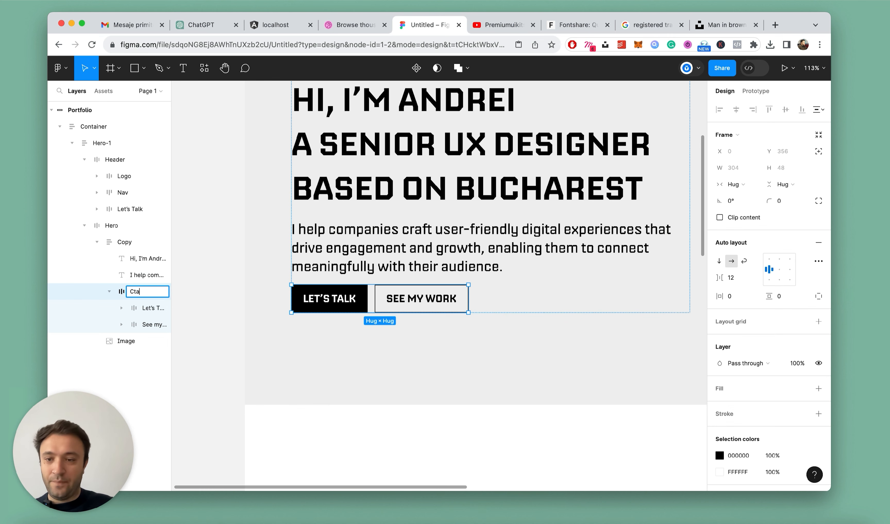
{"action": "type", "text": "Cta"}
{"action": "key", "text": "Return"}
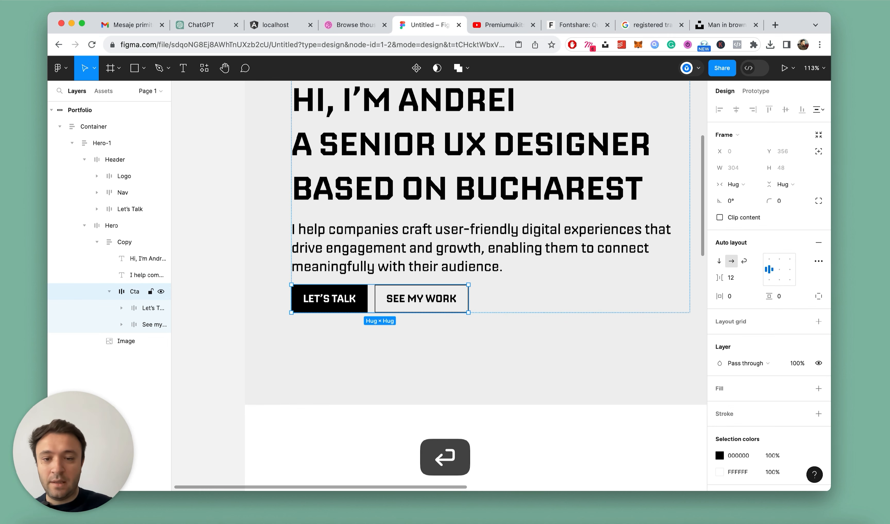
Set the horizontal padding of both the Let's Talk and See my work hero buttons to 24
{"action": "left_click", "coordinate": [318, 299], "text": "super"}
{"action": "scroll", "coordinate": [318, 326], "scroll_direction": "up", "scroll_amount": 3}
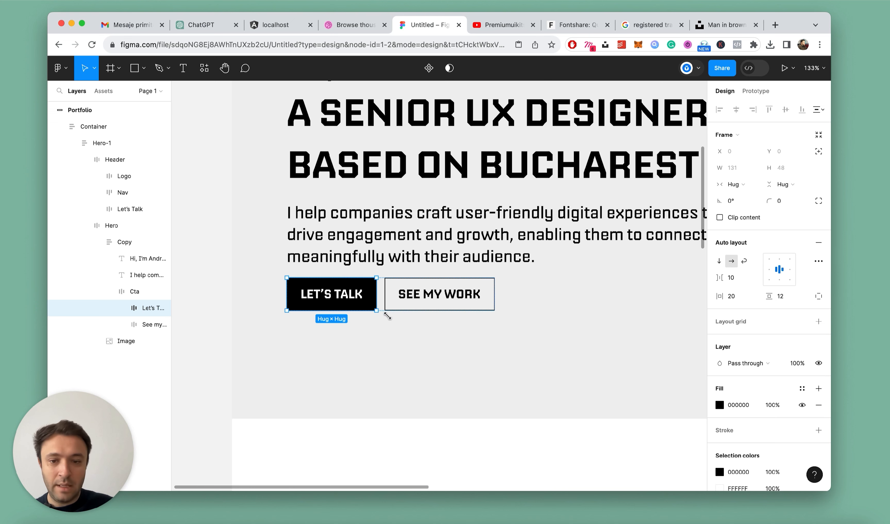
{"action": "type", "text": "24"}
{"action": "key", "text": "Return"}
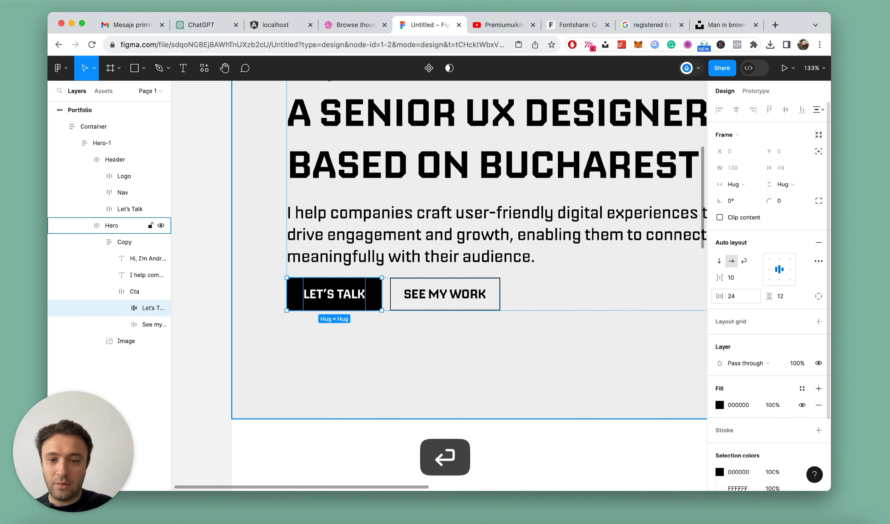
{"action": "left_click", "coordinate": [472, 293]}
{"action": "left_click", "coordinate": [730, 297]}
{"action": "type", "text": "24"}
{"action": "key", "text": "Return"}
Set the vertical padding of both hero buttons to 14 and collapse the Cta layer
{"action": "left_click", "coordinate": [135, 308]}
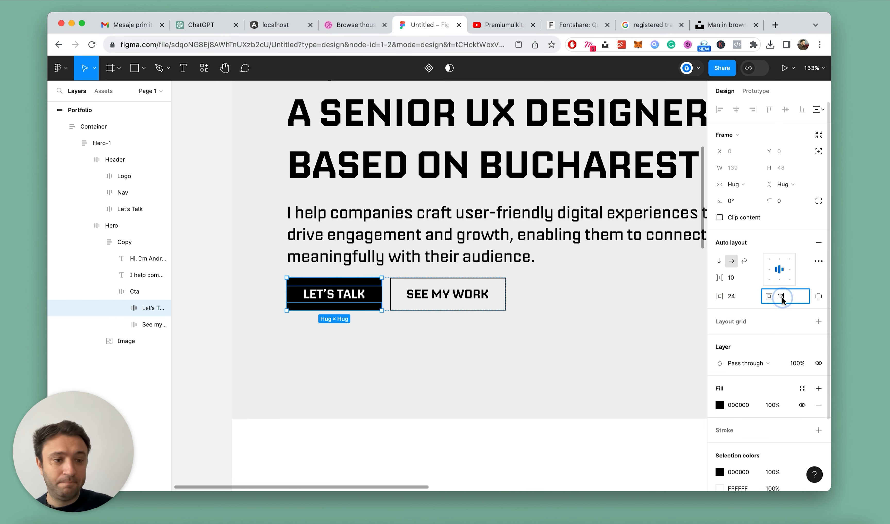
{"action": "key", "text": "Up"}
{"action": "key", "text": "Up"}
{"action": "key", "text": "Up"}
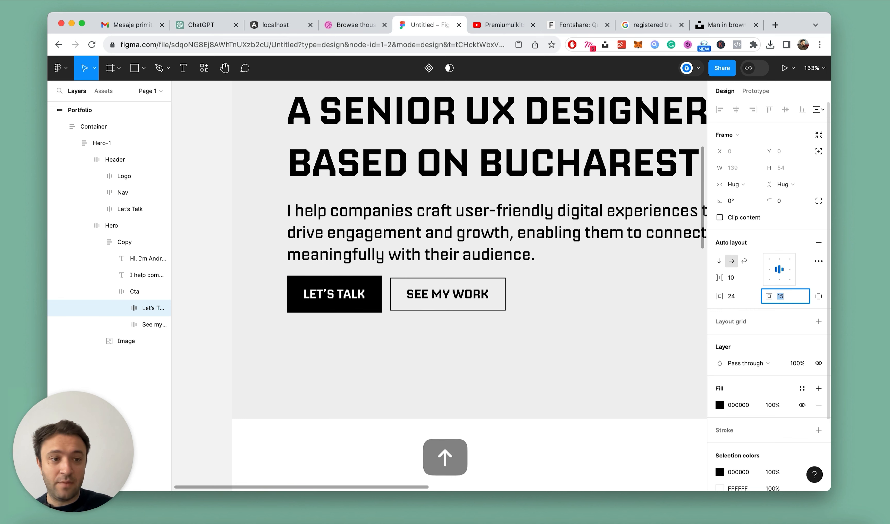
{"action": "key", "text": "Down"}
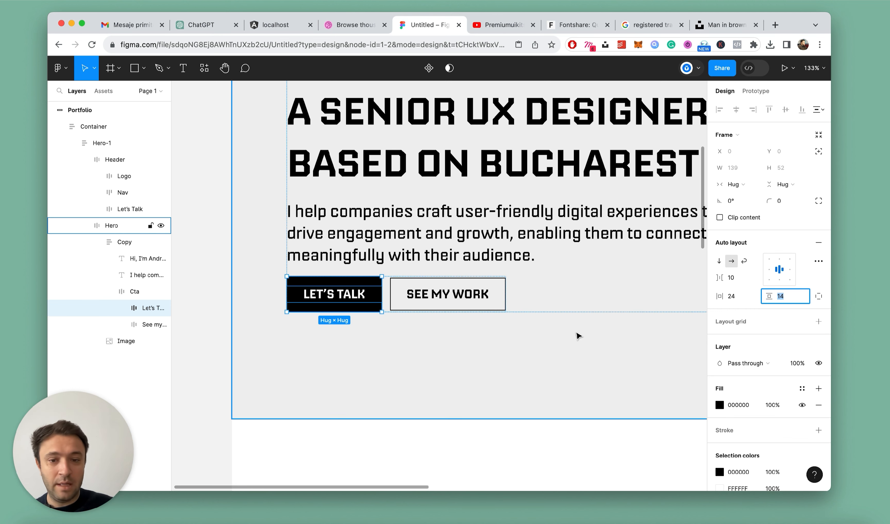
{"action": "key", "text": "super+c"}
{"action": "left_click", "coordinate": [436, 291]}
{"action": "left_click", "coordinate": [780, 296]}
{"action": "key", "text": "super+v"}
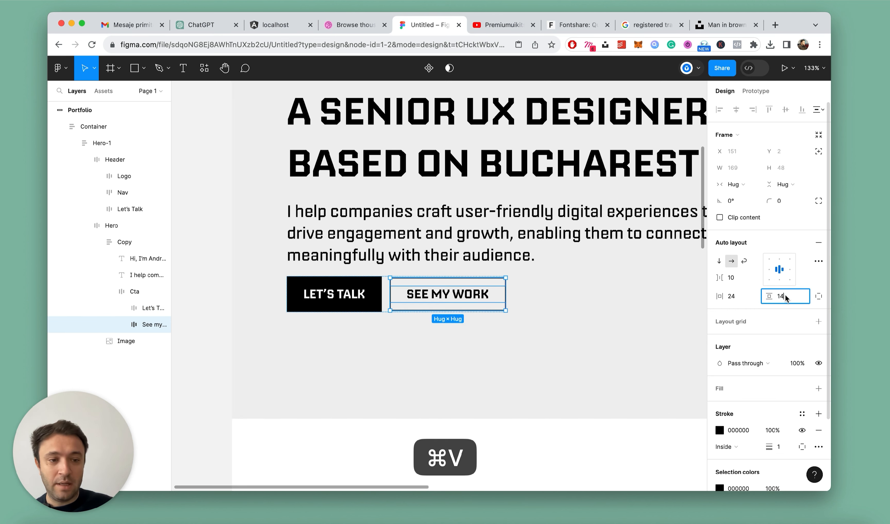
{"action": "key", "text": "Return"}
{"action": "left_click", "coordinate": [109, 291]}
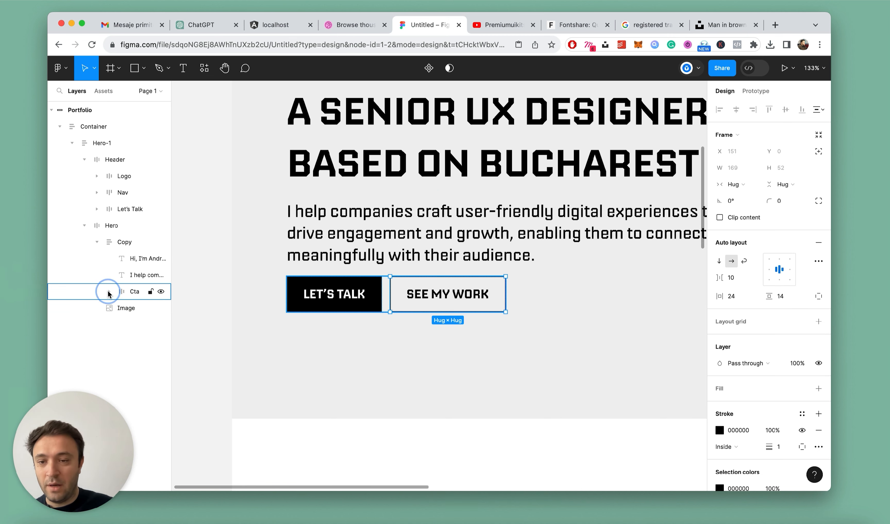
Wrap the hero's heading and description in a vertical auto layout frame and rename it "Text"
{"action": "scroll", "coordinate": [408, 262], "scroll_direction": "down", "scroll_amount": 5}
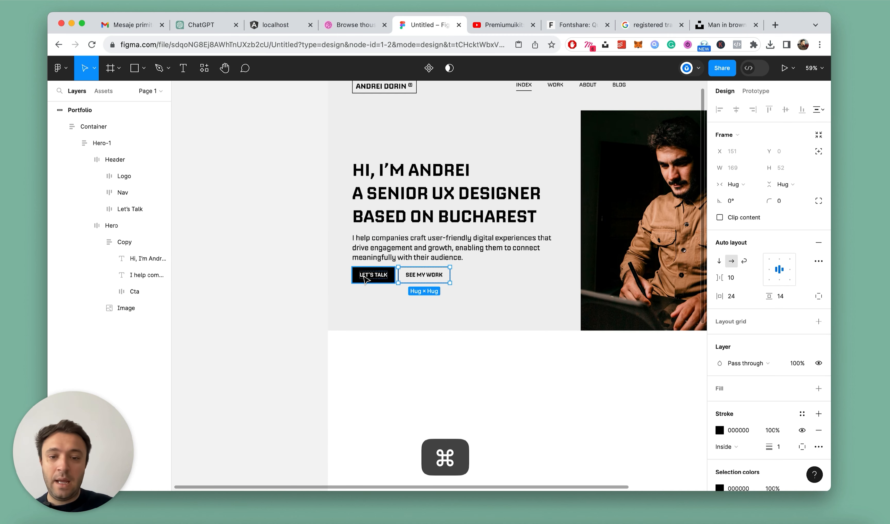
{"action": "left_click", "coordinate": [399, 252]}
{"action": "scroll", "coordinate": [430, 279], "scroll_direction": "up", "scroll_amount": 3}
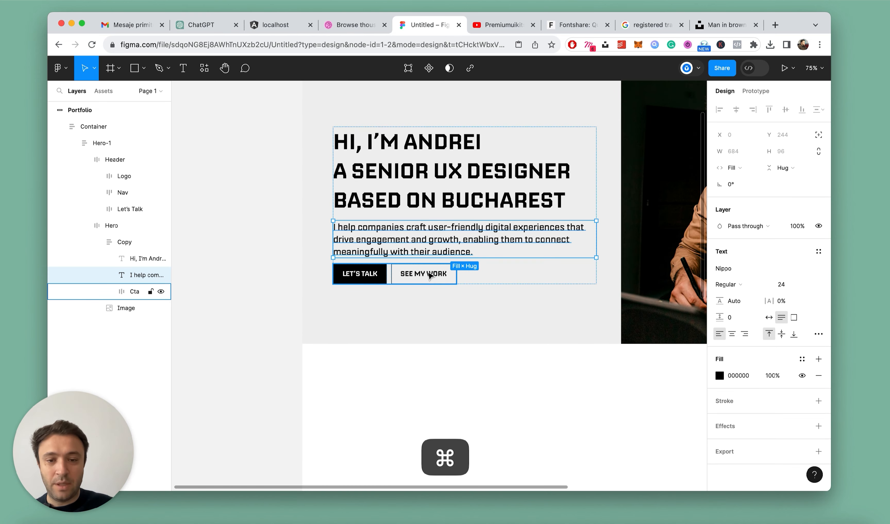
{"action": "left_click", "coordinate": [432, 274]}
{"action": "key", "text": "alt"}
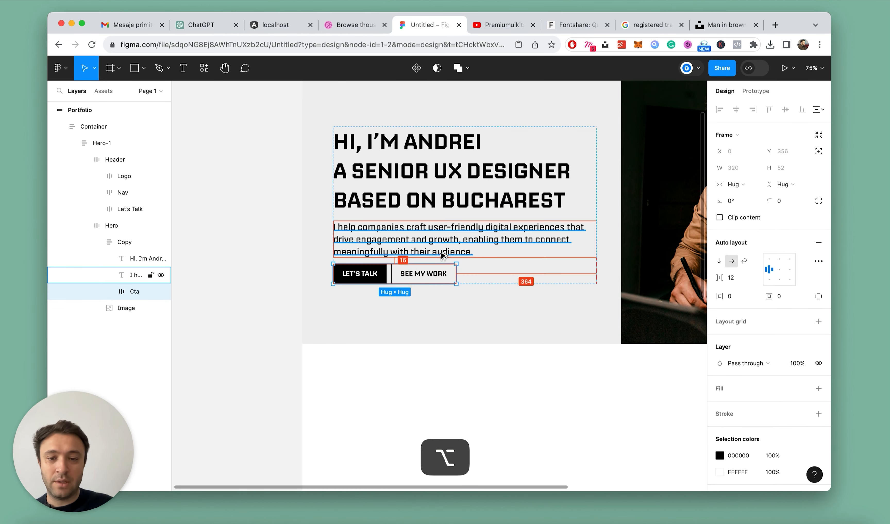
{"action": "left_click", "coordinate": [122, 258]}
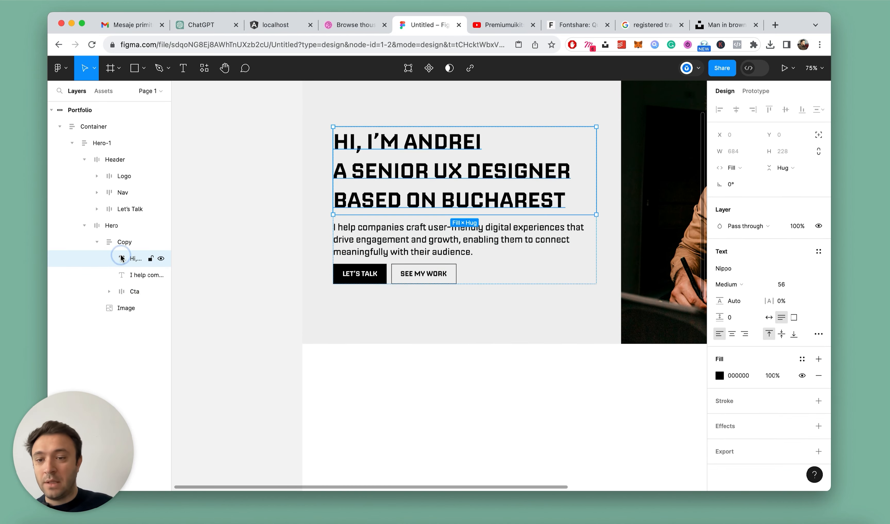
{"action": "left_click", "coordinate": [126, 276], "text": "shift"}
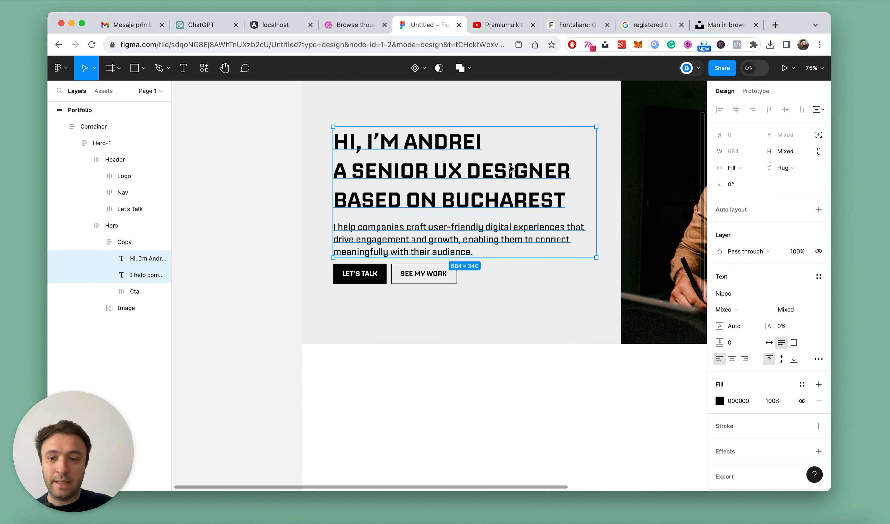
{"action": "key", "text": "shift+a"}
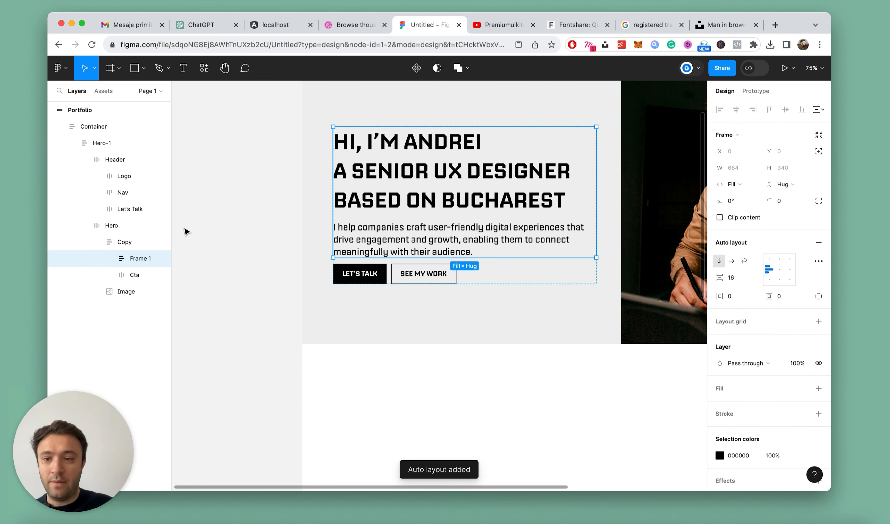
{"action": "type", "text": "Text"}
{"action": "key", "text": "Return"}
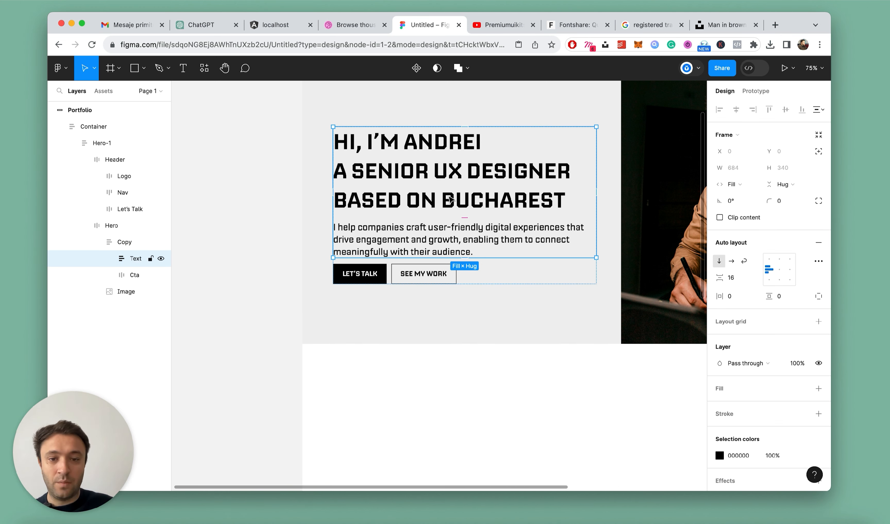
Set the vertical gap between the text and the buttons in the Copy frame to 32
{"action": "left_click", "coordinate": [131, 246]}
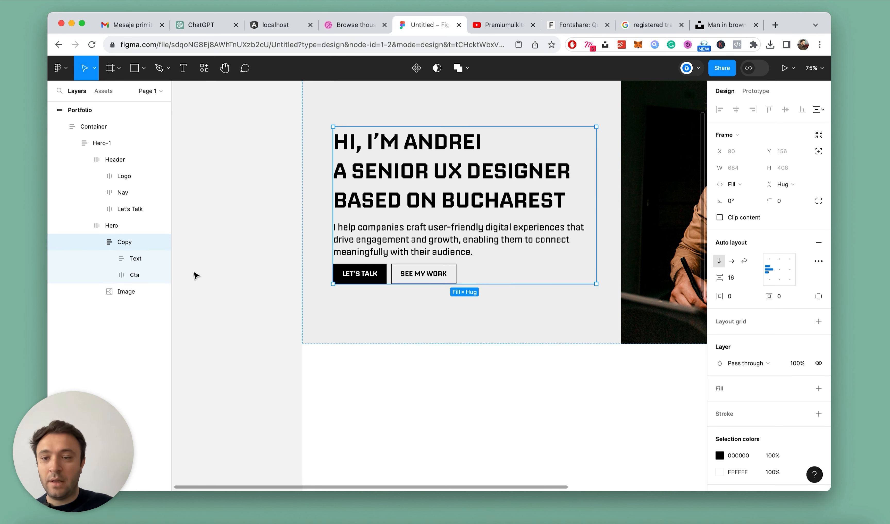
{"action": "type", "text": "3"}
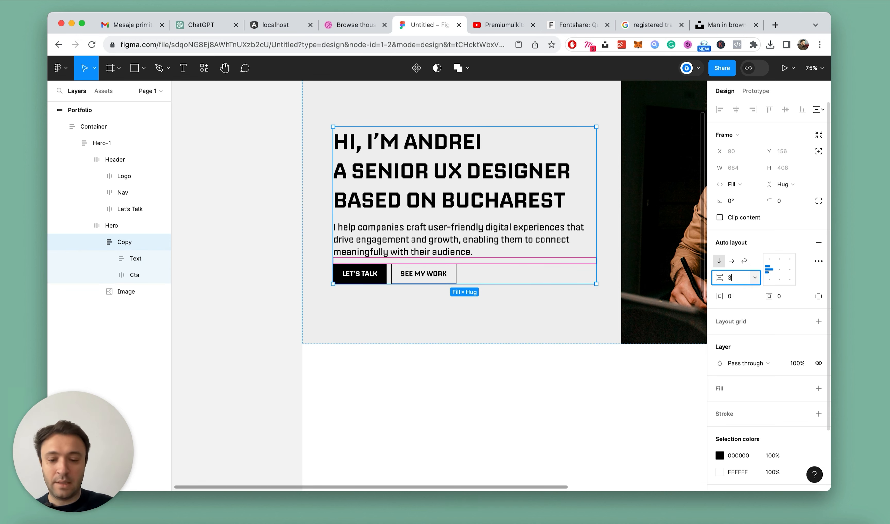
{"action": "type", "text": "2"}
{"action": "key", "text": "Return"}
{"action": "left_click", "coordinate": [540, 350]}
{"action": "scroll", "coordinate": [271, 323], "scroll_direction": "down", "scroll_amount": 5}
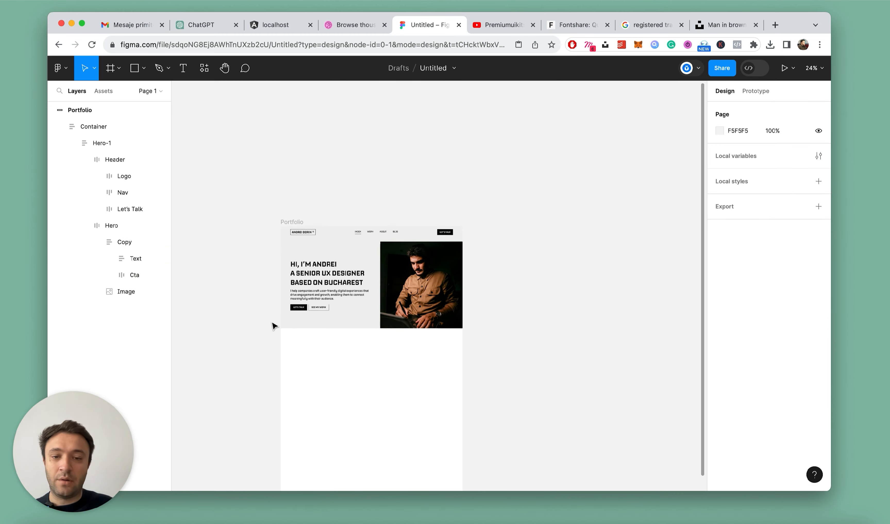
{"action": "scroll", "coordinate": [278, 329], "scroll_direction": "up", "scroll_amount": 1}
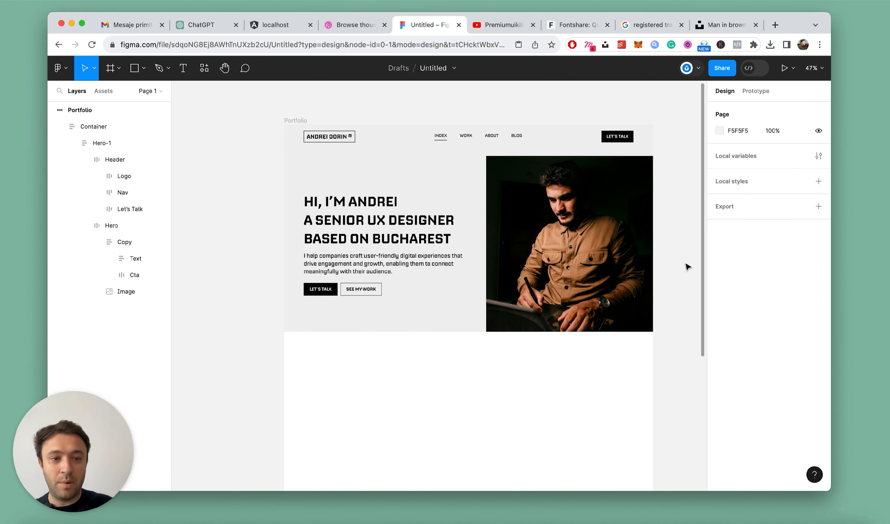
Collapse the layer tree and set the Copy frame's vertical gap to 36
{"action": "key", "text": "alt+l"}
{"action": "scroll", "coordinate": [408, 203], "scroll_direction": "down", "scroll_amount": 7}
{"action": "scroll", "coordinate": [410, 222], "scroll_direction": "up", "scroll_amount": 10}
{"action": "double_click", "coordinate": [376, 168]}
{"action": "double_click", "coordinate": [377, 171]}
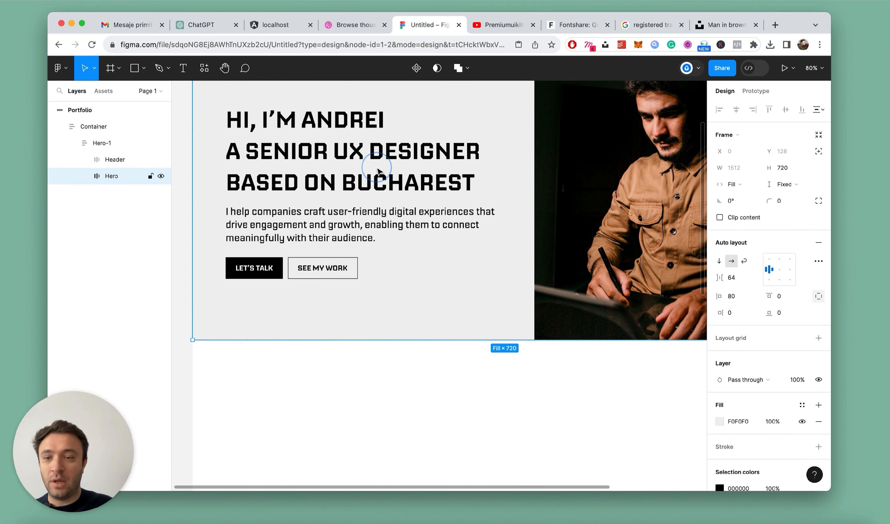
{"action": "double_click", "coordinate": [293, 162]}
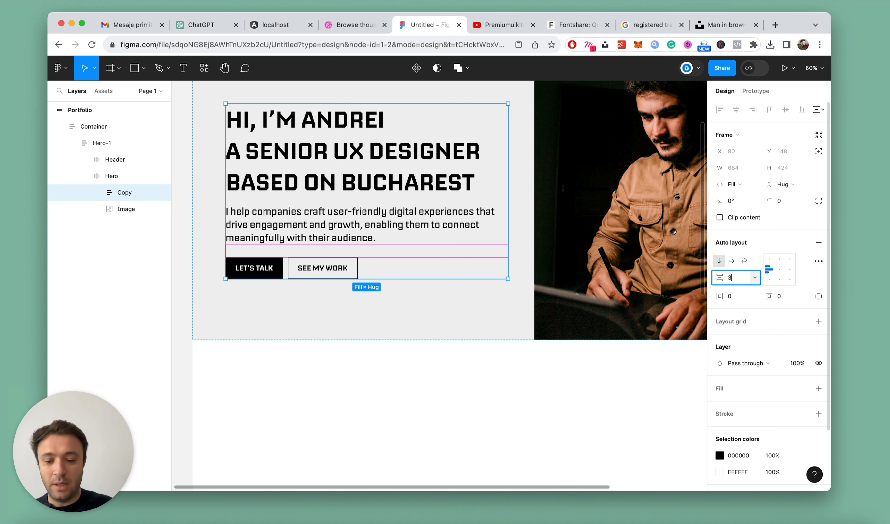
{"action": "key", "text": "Return"}
{"action": "scroll", "coordinate": [502, 278], "scroll_direction": "down", "scroll_amount": 5}
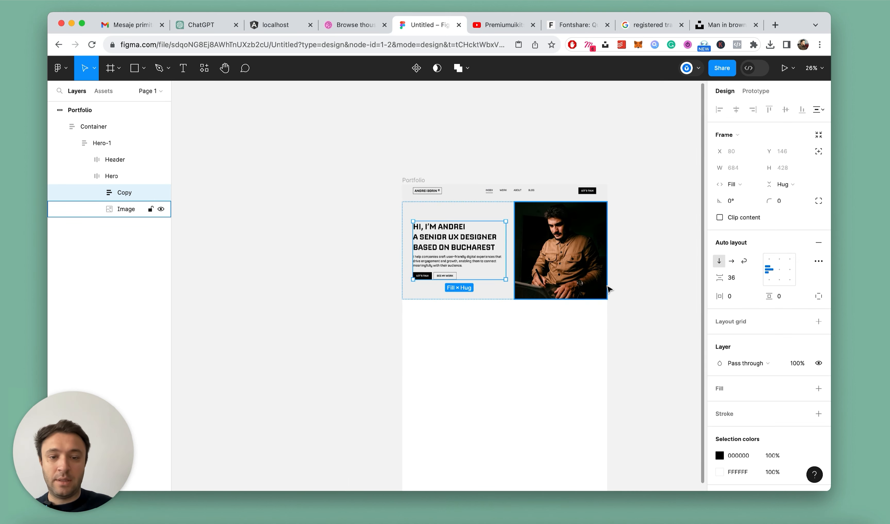
{"action": "left_click", "coordinate": [652, 286]}
Examine the Hero-1 section with its header, copy, buttons and portrait, and the empty page area below it
{"action": "scroll", "coordinate": [650, 285], "scroll_direction": "up", "scroll_amount": 5}
{"action": "scroll", "coordinate": [651, 285], "scroll_direction": "down", "scroll_amount": 3}
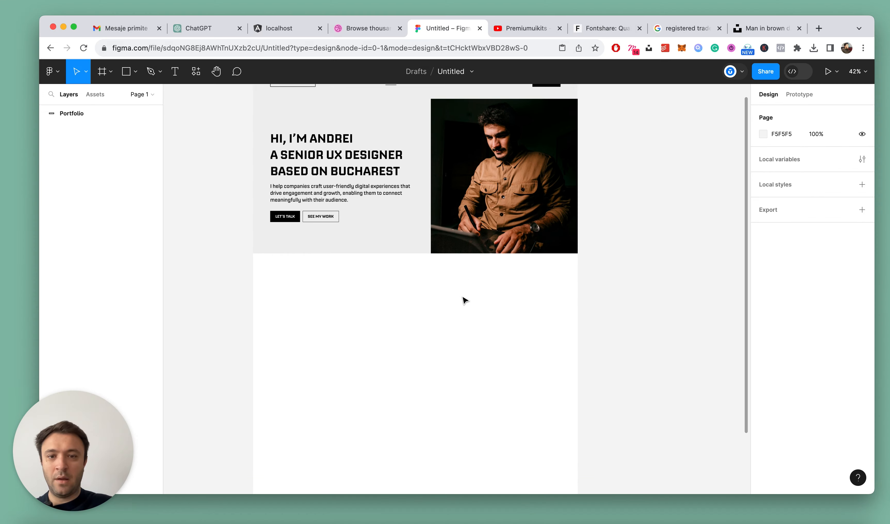
{"action": "scroll", "coordinate": [463, 298], "scroll_direction": "up", "scroll_amount": 1}
{"action": "scroll", "coordinate": [252, 212], "scroll_direction": "up", "scroll_amount": 5}
{"action": "scroll", "coordinate": [468, 260], "scroll_direction": "down", "scroll_amount": 4}
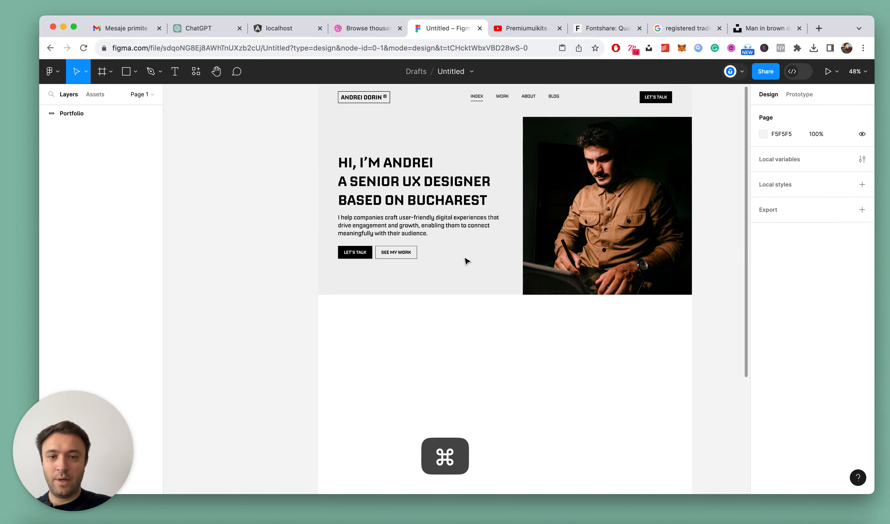
{"action": "scroll", "coordinate": [467, 259], "scroll_direction": "up", "scroll_amount": 1}
{"action": "scroll", "coordinate": [641, 167], "scroll_direction": "up", "scroll_amount": 1}
{"action": "left_click", "coordinate": [643, 179], "text": "super"}
{"action": "scroll", "coordinate": [420, 226], "scroll_direction": "down", "scroll_amount": 3}
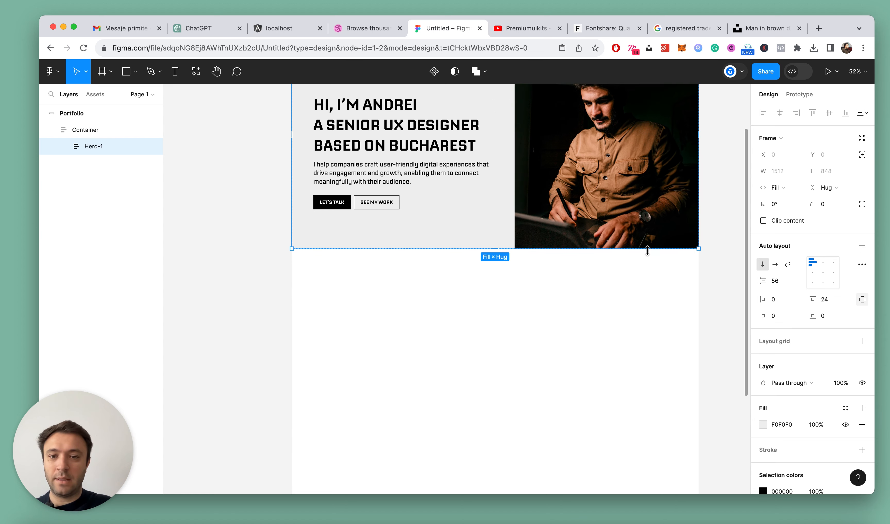
{"action": "scroll", "coordinate": [493, 219], "scroll_direction": "up", "scroll_amount": 3}
{"action": "scroll", "coordinate": [575, 270], "scroll_direction": "down", "scroll_amount": 3}
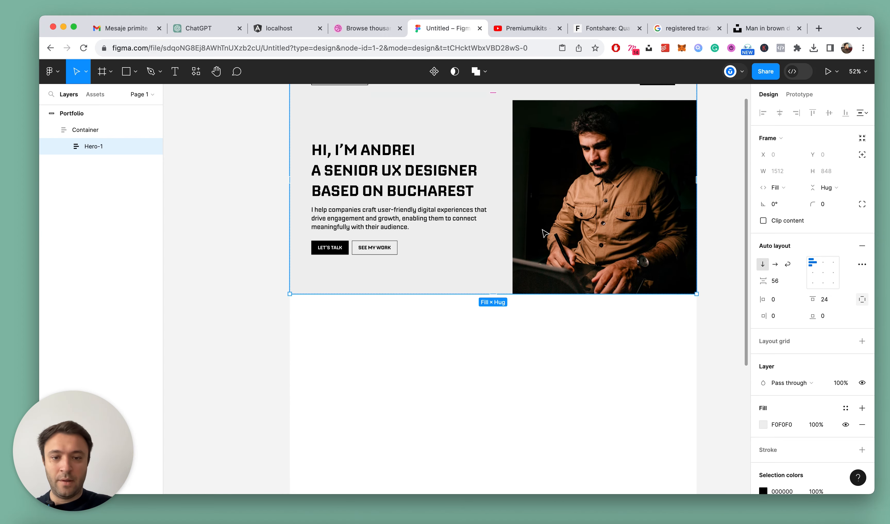
{"action": "scroll", "coordinate": [676, 325], "scroll_direction": "up", "scroll_amount": 1}
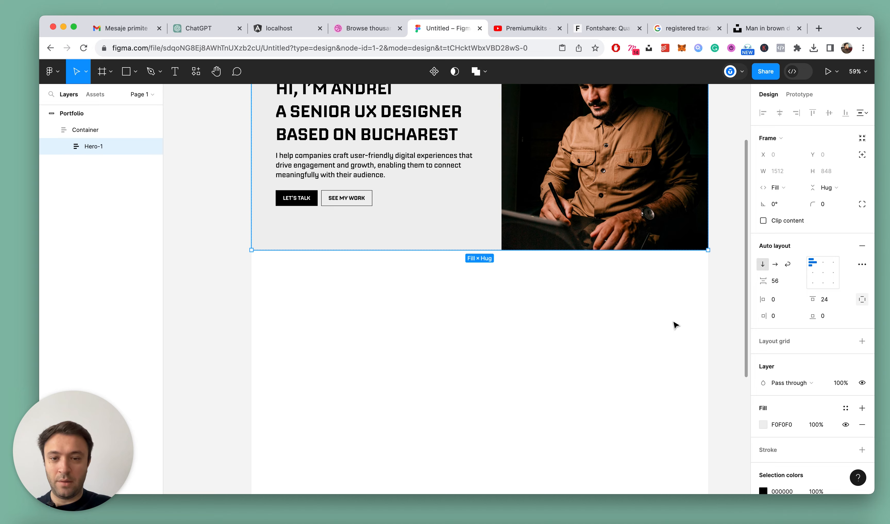
{"action": "scroll", "coordinate": [668, 324], "scroll_direction": "down", "scroll_amount": 3}
{"action": "scroll", "coordinate": [664, 324], "scroll_direction": "up", "scroll_amount": 5}
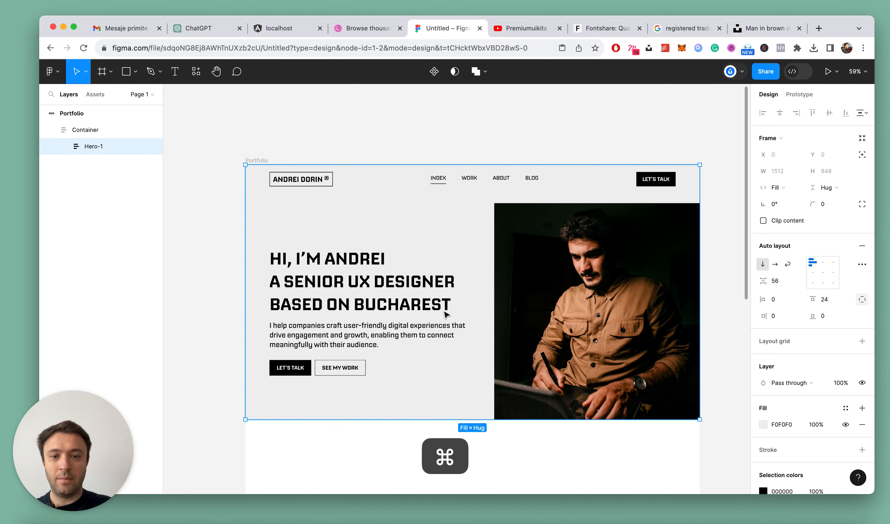
{"action": "scroll", "coordinate": [567, 341], "scroll_direction": "down", "scroll_amount": 3}
{"action": "scroll", "coordinate": [568, 341], "scroll_direction": "up", "scroll_amount": 3}
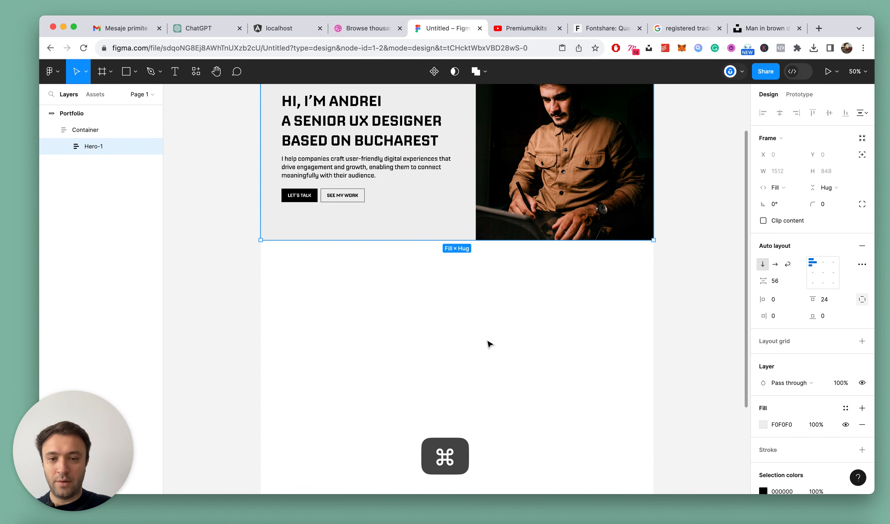
Add the three-line heading "My Empathic / User-Centric / Approach" in the empty area below the hero
{"action": "key", "text": "t"}
{"action": "left_click", "coordinate": [318, 310]}
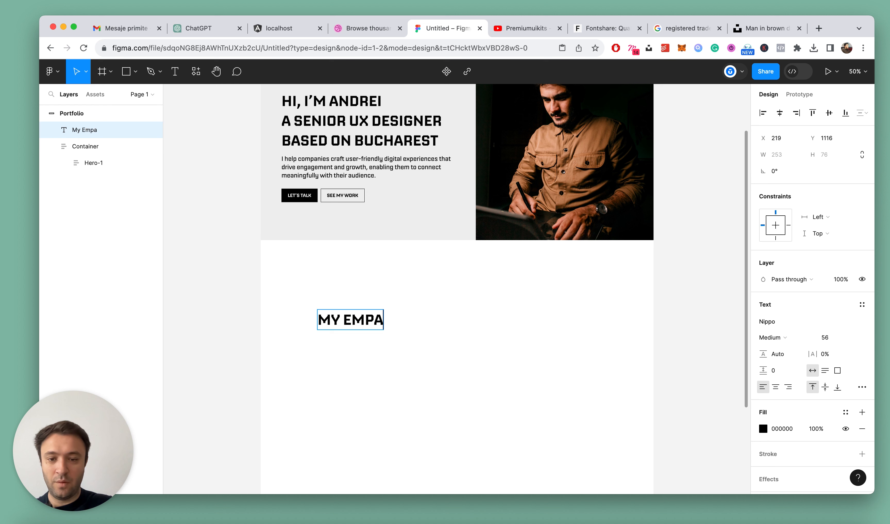
{"action": "type", "text": "My Empathic"}
{"action": "key", "text": "Return"}
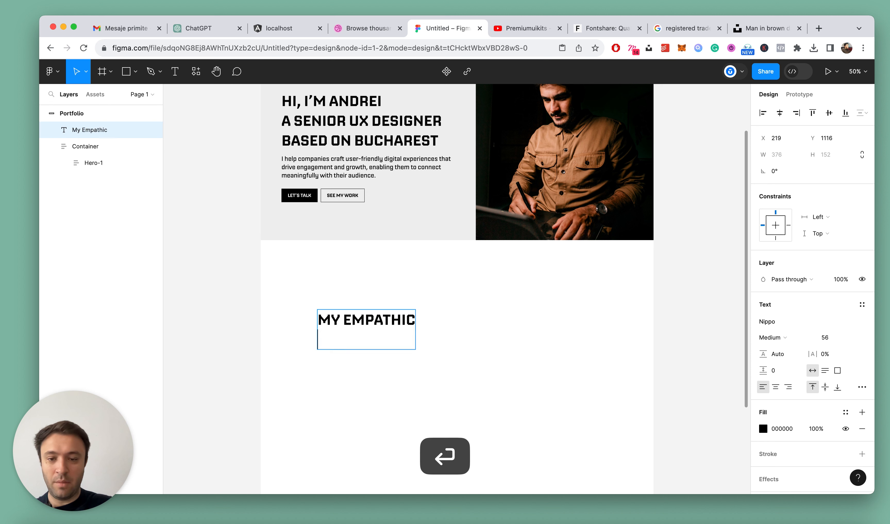
{"action": "type", "text": "User-"}
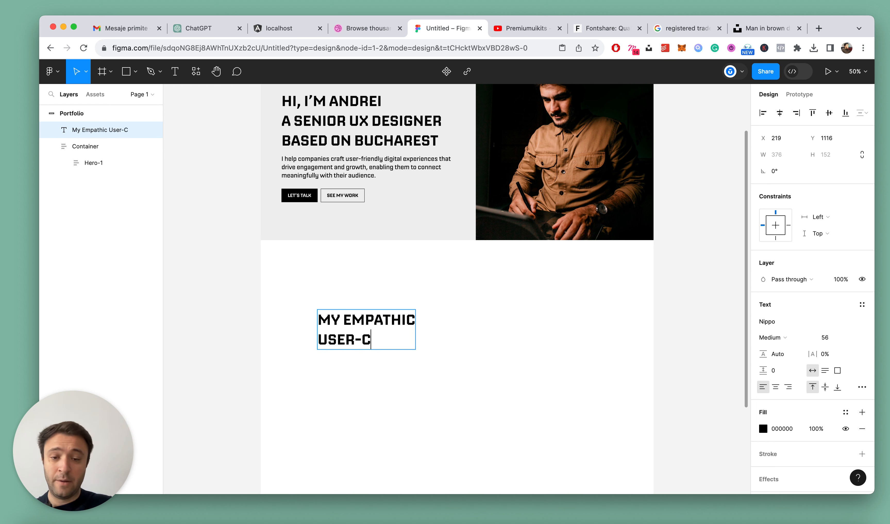
{"action": "type", "text": "Centric"}
{"action": "key", "text": "Return"}
{"action": "type", "text": "Ap"}
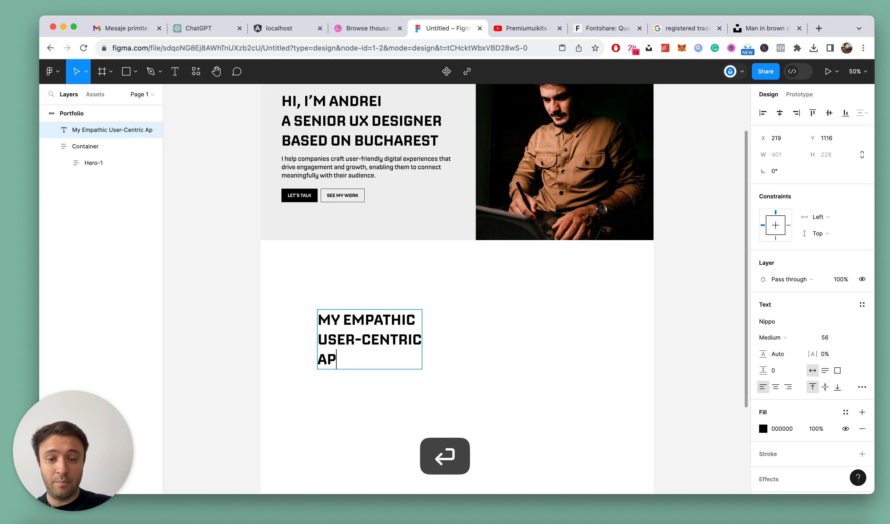
{"action": "type", "text": "r"}
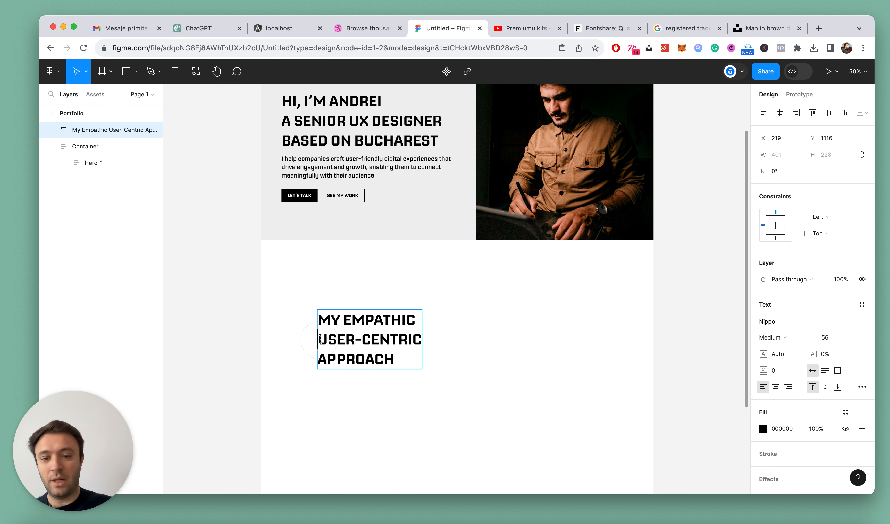
Remove the line breaks so the heading reads "My Empathic User-Centric Approach" on a single line
{"action": "key", "text": "BackSpace"}
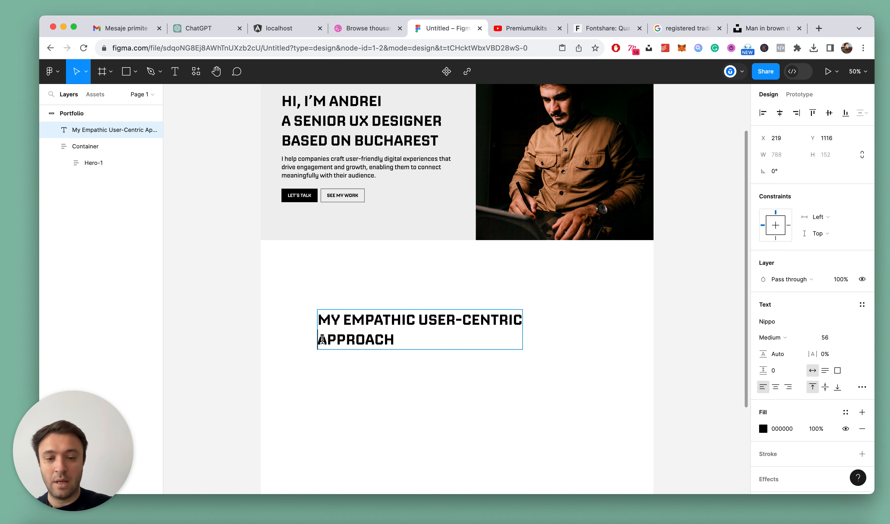
{"action": "key", "text": "BackSpace"}
{"action": "key", "text": "Escape"}
{"action": "key", "text": "Escape"}
Move the new heading just below the hero at about X 75, Y 943 and place its layer beneath Container
{"action": "left_click_drag", "start_coordinate": [388, 315], "coordinate": [351, 268]}
{"action": "scroll", "coordinate": [375, 311], "scroll_direction": "down", "scroll_amount": 5}
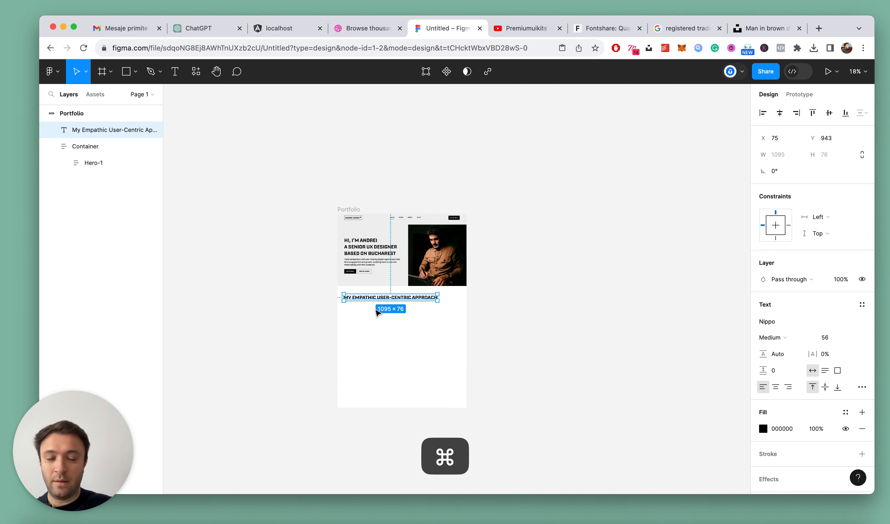
{"action": "scroll", "coordinate": [375, 310], "scroll_direction": "up", "scroll_amount": 4}
{"action": "left_click_drag", "start_coordinate": [91, 177], "coordinate": [90, 177]}
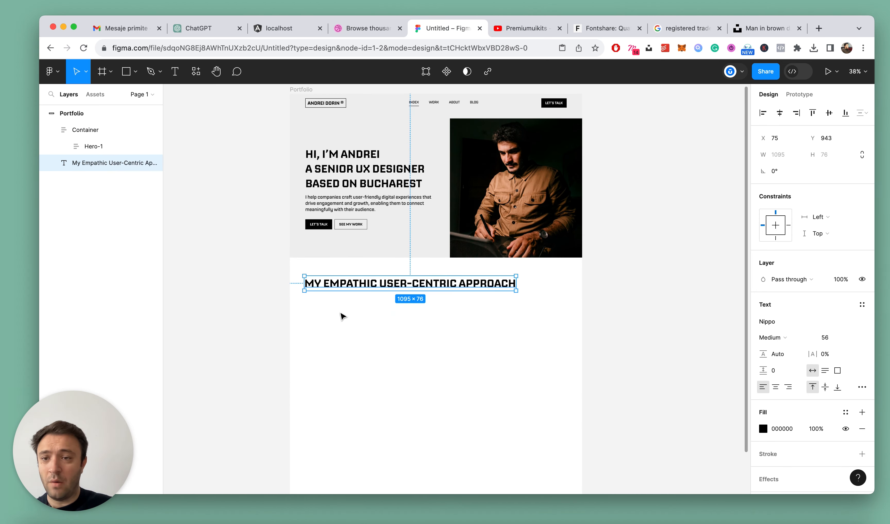
Duplicate the heading below the original at about Y 1079 and send the copy one level back in the layer order
{"action": "scroll", "coordinate": [409, 341], "scroll_direction": "up", "scroll_amount": 3}
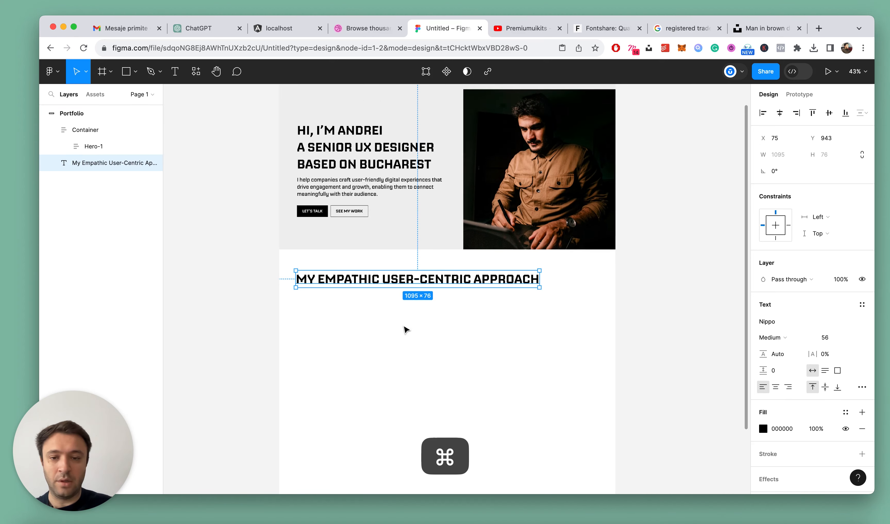
{"action": "left_click_drag", "start_coordinate": [391, 265], "coordinate": [389, 304]}
{"action": "key", "text": "super+bracketleft"}
{"action": "scroll", "coordinate": [364, 341], "scroll_direction": "down", "scroll_amount": 5}
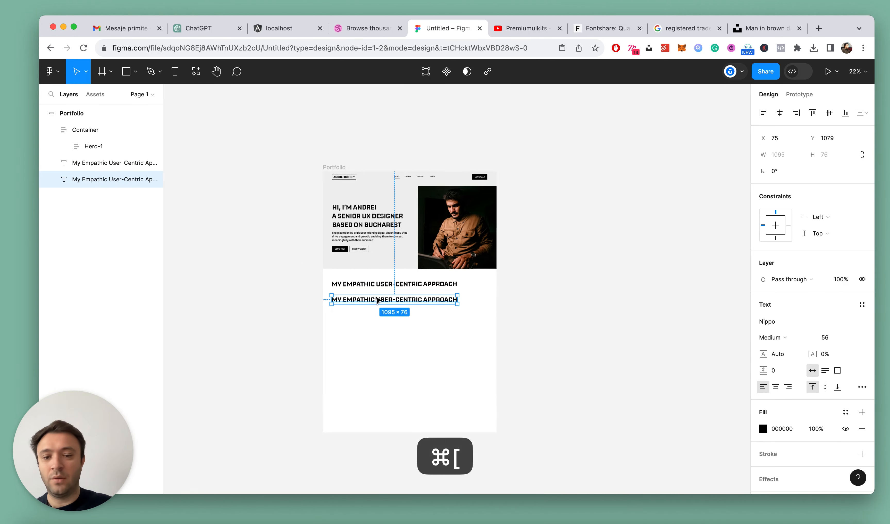
Set the duplicated heading's font size to 40
{"action": "scroll", "coordinate": [368, 313], "scroll_direction": "up", "scroll_amount": 3}
{"action": "scroll", "coordinate": [378, 316], "scroll_direction": "up", "scroll_amount": 2}
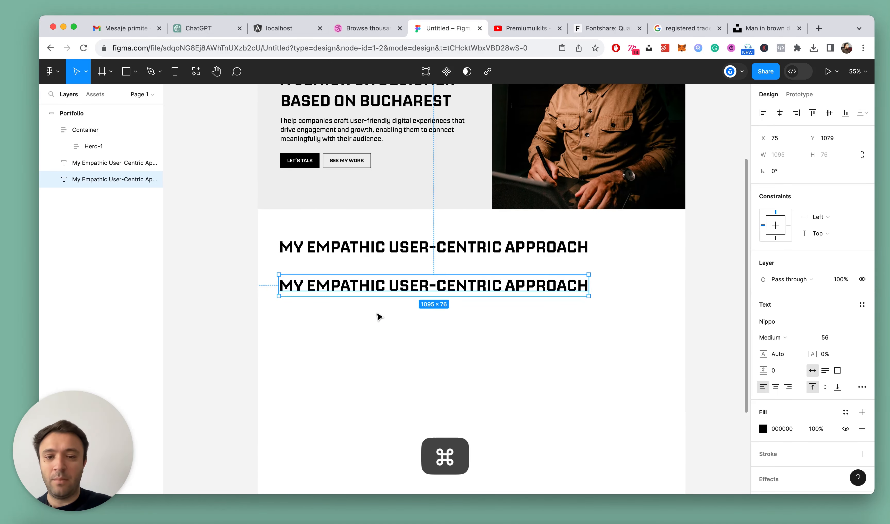
{"action": "left_click", "coordinate": [833, 339]}
{"action": "scroll", "coordinate": [483, 242], "scroll_direction": "up", "scroll_amount": 3}
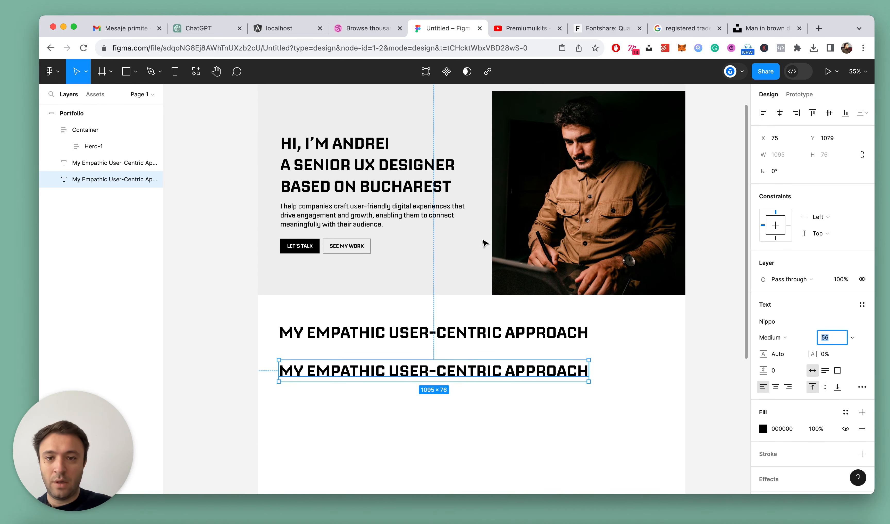
{"action": "type", "text": "40"}
{"action": "key", "text": "Return"}
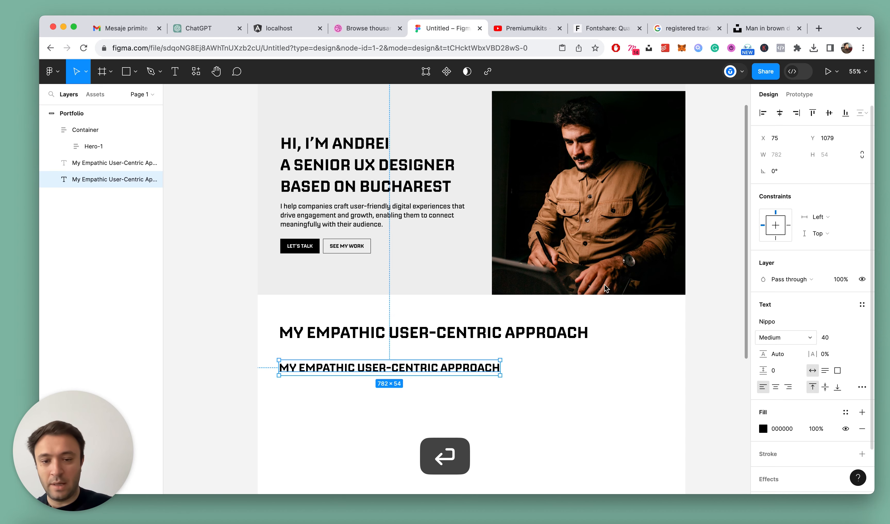
Replace the smaller heading's text with "User research" and make it numbered list item 1
{"action": "scroll", "coordinate": [299, 367], "scroll_direction": "down", "scroll_amount": 3}
{"action": "scroll", "coordinate": [310, 250], "scroll_direction": "up", "scroll_amount": 2}
{"action": "double_click", "coordinate": [310, 250]}
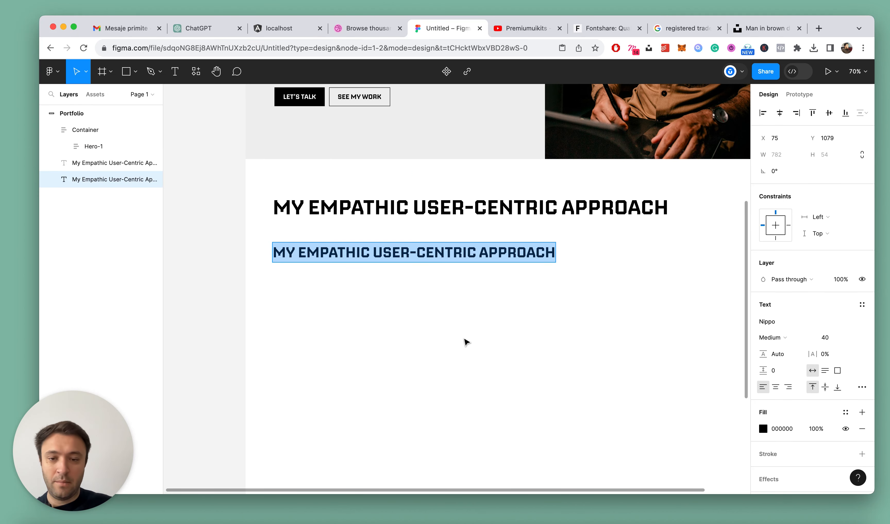
{"action": "type", "text": "Us"}
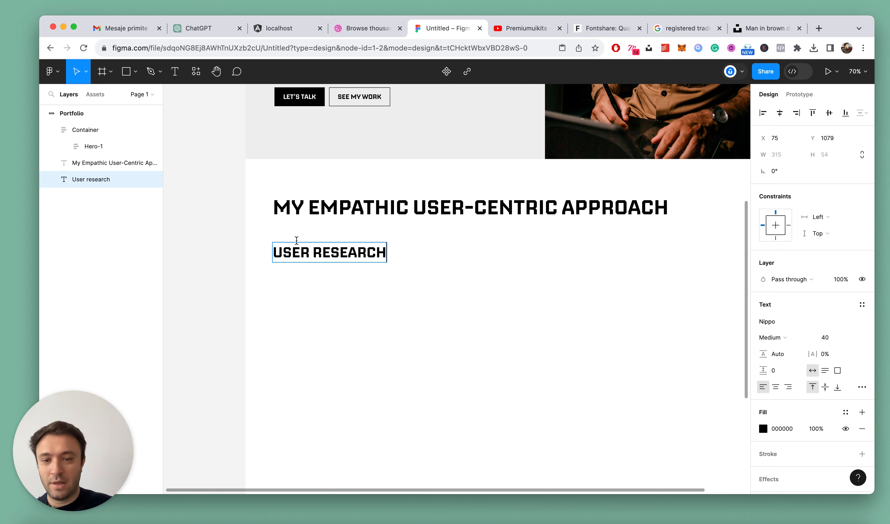
{"action": "left_click", "coordinate": [277, 249]}
{"action": "type", "text": "1."}
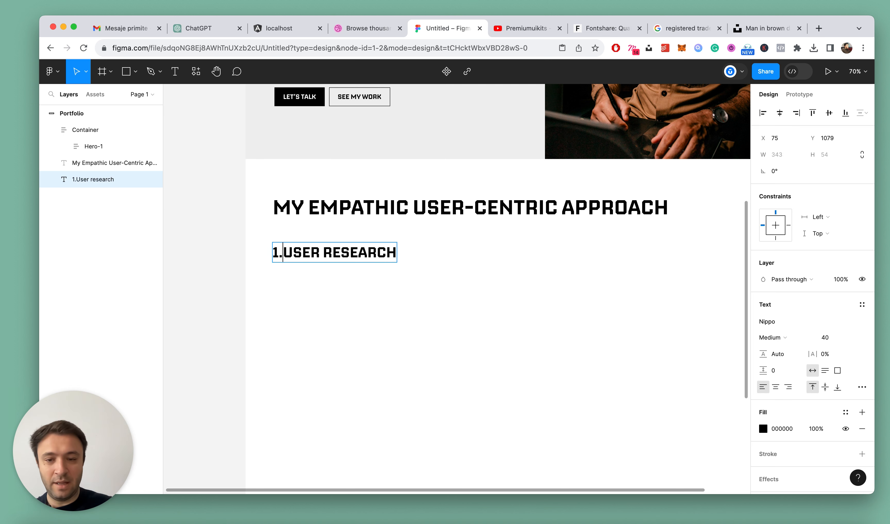
{"action": "key", "text": "super+d"}
{"action": "key", "text": "super+z"}
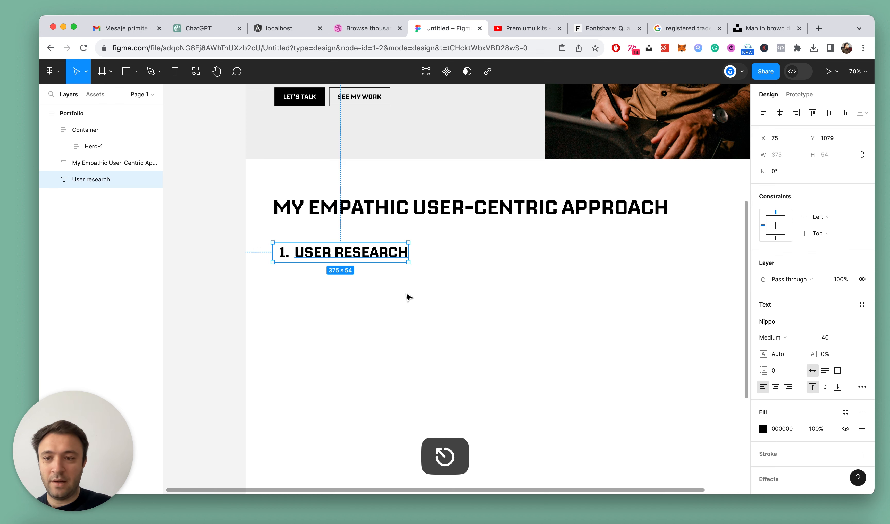
Duplicate the User research item, send the copy one level back in the layer order and move it down to Y 1166
{"action": "left_click", "coordinate": [406, 291]}
{"action": "left_click", "coordinate": [359, 254]}
{"action": "key", "text": "super+d"}
{"action": "key", "text": "super+bracketleft"}
{"action": "key", "text": "shift+Down"}
{"action": "key", "text": "shift+Down"}
{"action": "key", "text": "shift+Down"}
{"action": "key", "text": "shift+Down"}
{"action": "key", "text": "shift+Down"}
{"action": "key", "text": "shift+Down"}
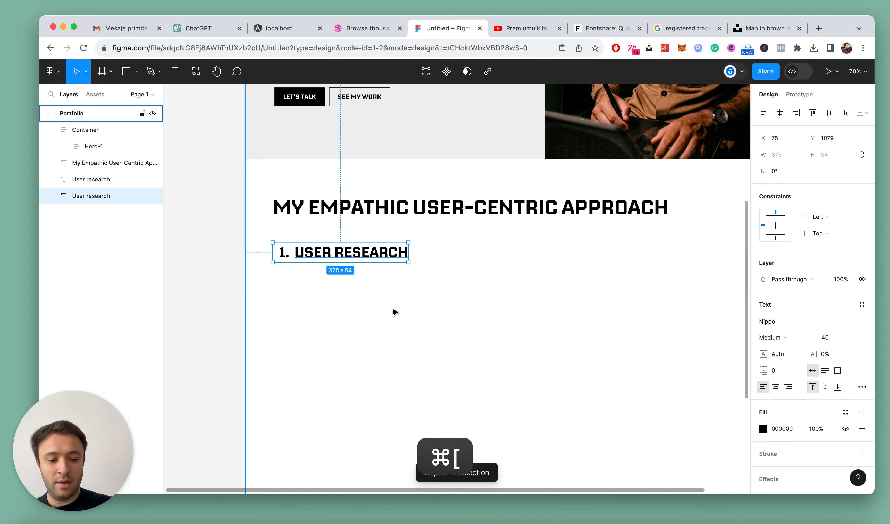
{"action": "key", "text": "shift+Down"}
{"action": "key", "text": "shift+Down"}
{"action": "key", "text": "shift+Down"}
{"action": "scroll", "coordinate": [385, 310], "scroll_direction": "down", "scroll_amount": 3}
{"action": "scroll", "coordinate": [376, 307], "scroll_direction": "up", "scroll_amount": 3}
{"action": "left_click_drag", "start_coordinate": [368, 283], "coordinate": [363, 288]}
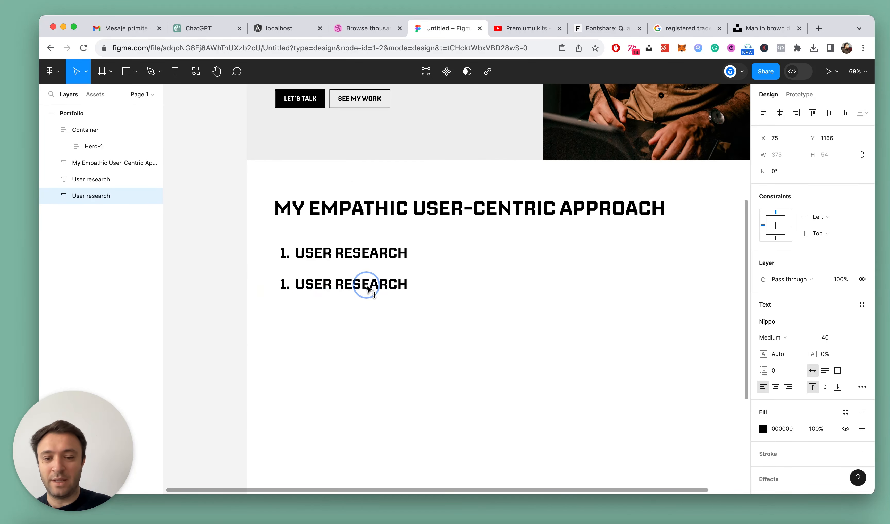
{"action": "scroll", "coordinate": [296, 320], "scroll_direction": "up", "scroll_amount": 3}
Renumber the duplicated User research item as 2
{"action": "double_click", "coordinate": [325, 270]}
{"action": "key", "text": "Left"}
{"action": "key", "text": "BackSpace"}
{"action": "type", "text": "2."}
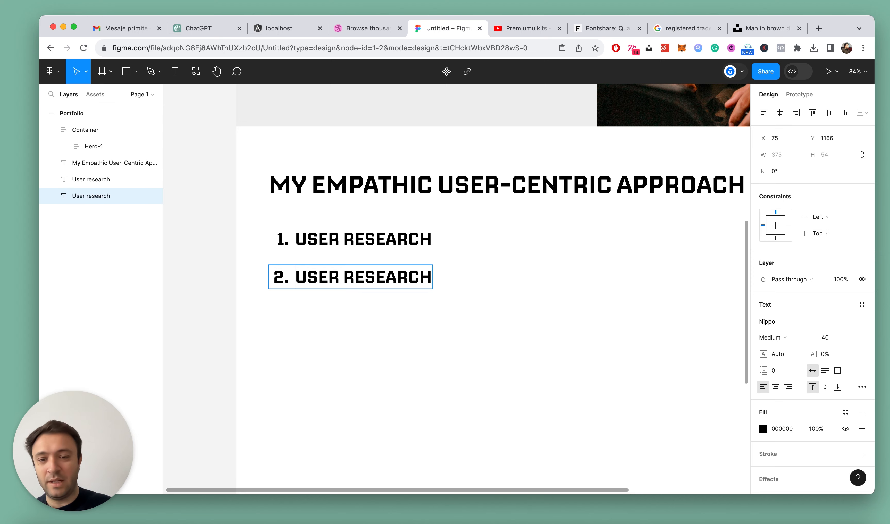
{"action": "key", "text": "Escape"}
{"action": "scroll", "coordinate": [390, 324], "scroll_direction": "down", "scroll_amount": 5}
{"action": "scroll", "coordinate": [366, 309], "scroll_direction": "up", "scroll_amount": 6}
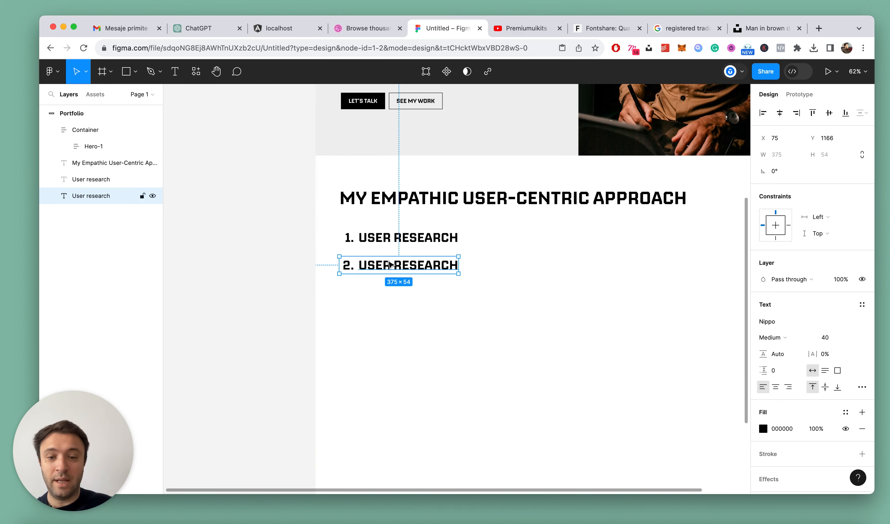
Replace the wording of list item 2 with "Data analysis", keeping its number
{"action": "double_click", "coordinate": [373, 267]}
{"action": "left_click", "coordinate": [344, 268]}
{"action": "left_click_drag", "start_coordinate": [344, 267], "coordinate": [552, 272]}
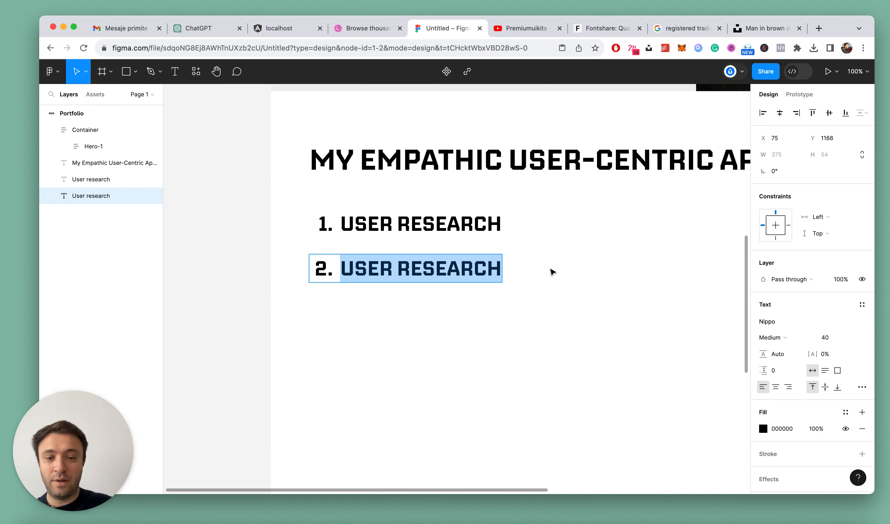
{"action": "type", "text": "DATA ANALYSIS"}
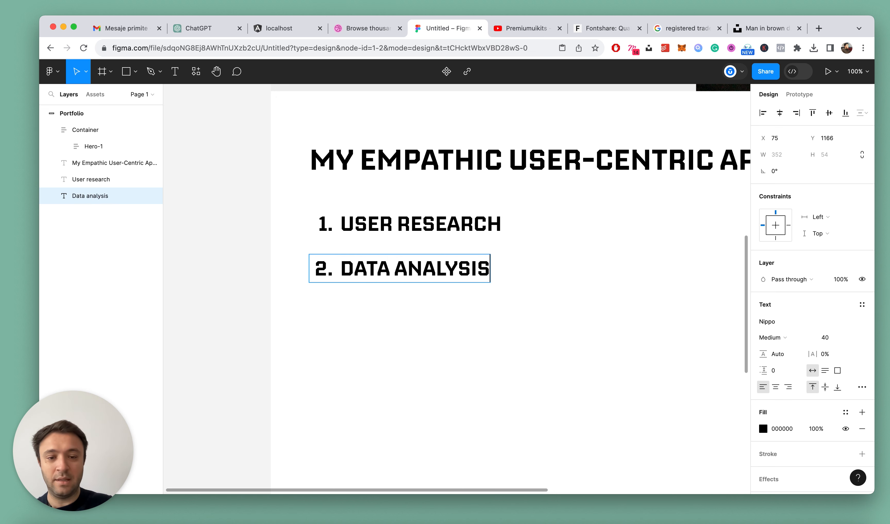
{"action": "key", "text": "Escape"}
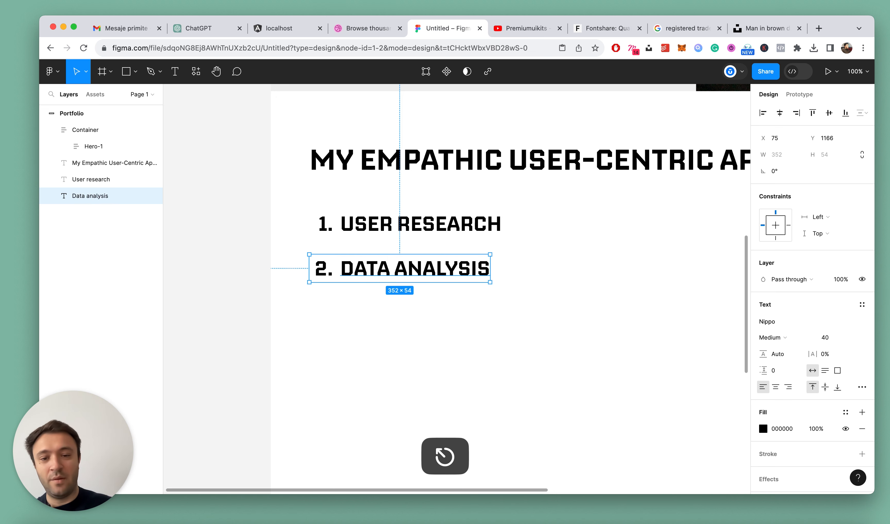
Duplicate the Data analysis item, send the copy one level back and move it down to Y 1246
{"action": "key", "text": "super+d"}
{"action": "key", "text": "super+bracketleft"}
{"action": "key", "text": "shift+Down"}
{"action": "key", "text": "shift+Down"}
{"action": "key", "text": "shift+Down"}
{"action": "key", "text": "shift+Down"}
{"action": "key", "text": "shift+Down"}
{"action": "key", "text": "shift+Down"}
{"action": "key", "text": "shift+Down"}
{"action": "key", "text": "shift+Down"}
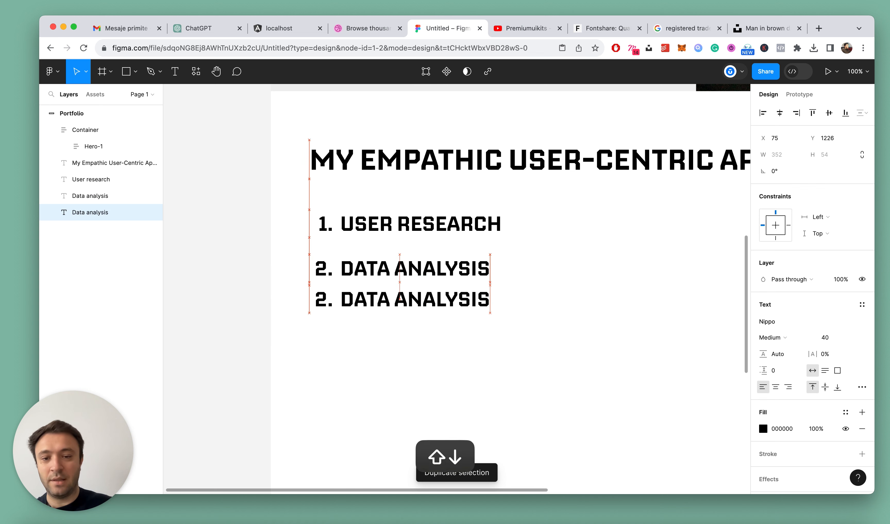
{"action": "scroll", "coordinate": [528, 233], "scroll_direction": "down", "scroll_amount": 3}
{"action": "scroll", "coordinate": [510, 267], "scroll_direction": "up", "scroll_amount": 5}
Renumber the Data analysis copy as 3 and replace its wording with "Brainstorm"
{"action": "double_click", "coordinate": [422, 293]}
{"action": "left_click", "coordinate": [336, 279]}
{"action": "key", "text": "BackSpace"}
{"action": "type", "text": "3."}
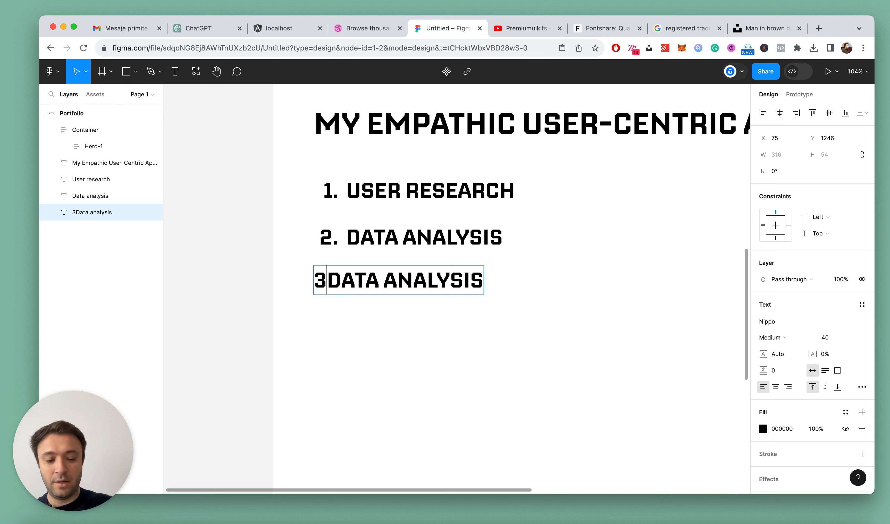
{"action": "key", "text": "shift+super+Right"}
{"action": "type", "text": "Brains"}
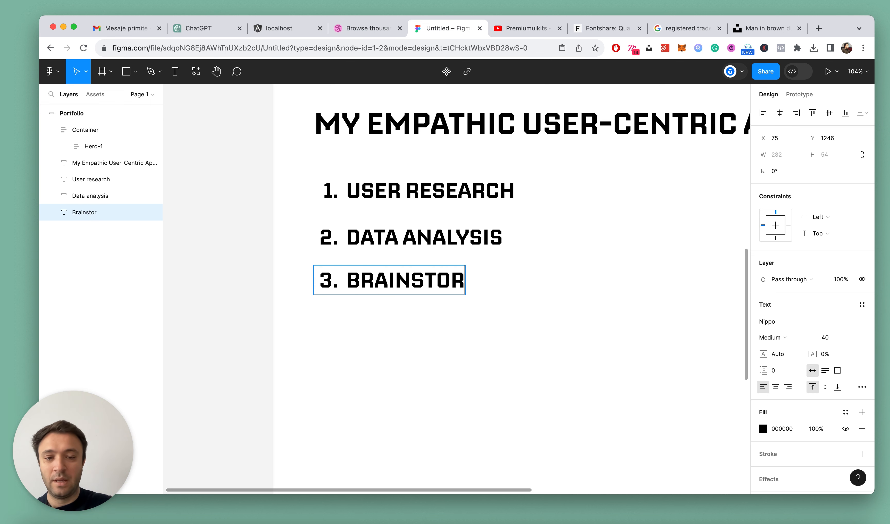
{"action": "key", "text": "Escape"}
Duplicate the Brainstorm item and move the copy straight down to Y 1316
{"action": "key", "text": "super+d"}
{"action": "key", "text": "shift+Down"}
{"action": "key", "text": "shift+Down"}
{"action": "key", "text": "shift+Down"}
{"action": "key", "text": "shift+Down"}
{"action": "key", "text": "shift+Down"}
{"action": "key", "text": "shift+Down"}
{"action": "key", "text": "shift+Down"}
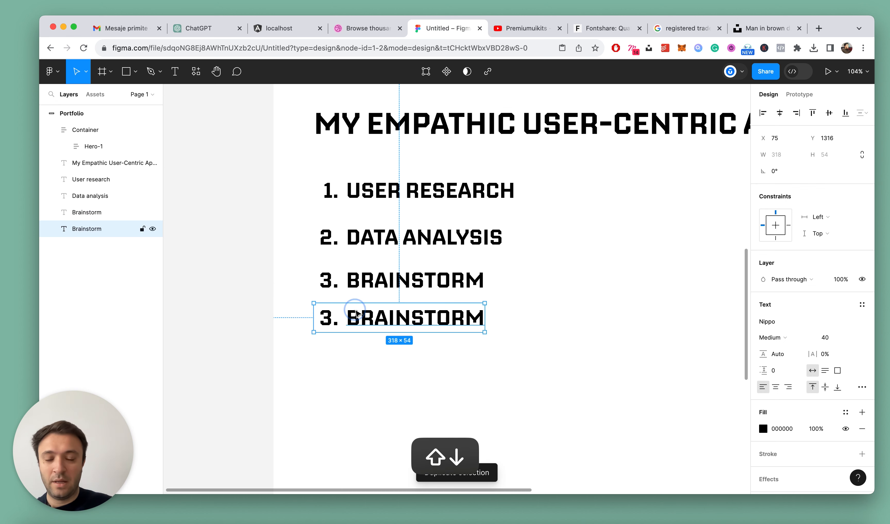
Renumber the Brainstorm copy as 4 and replace its wording with "Wireframe"
{"action": "double_click", "coordinate": [355, 310]}
{"action": "left_click", "coordinate": [328, 316]}
{"action": "key", "text": "BackSpace"}
{"action": "type", "text": "4."}
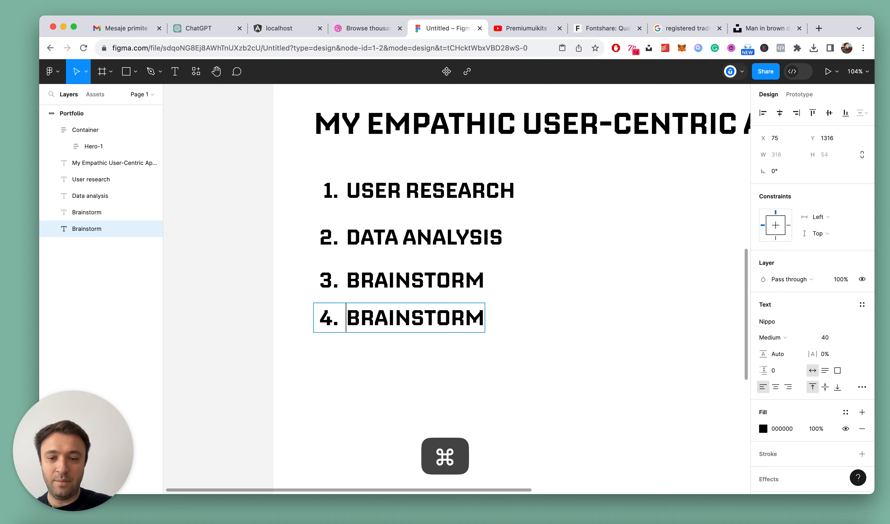
{"action": "key", "text": "shift+super+Right"}
{"action": "type", "text": "WIREFRAME"}
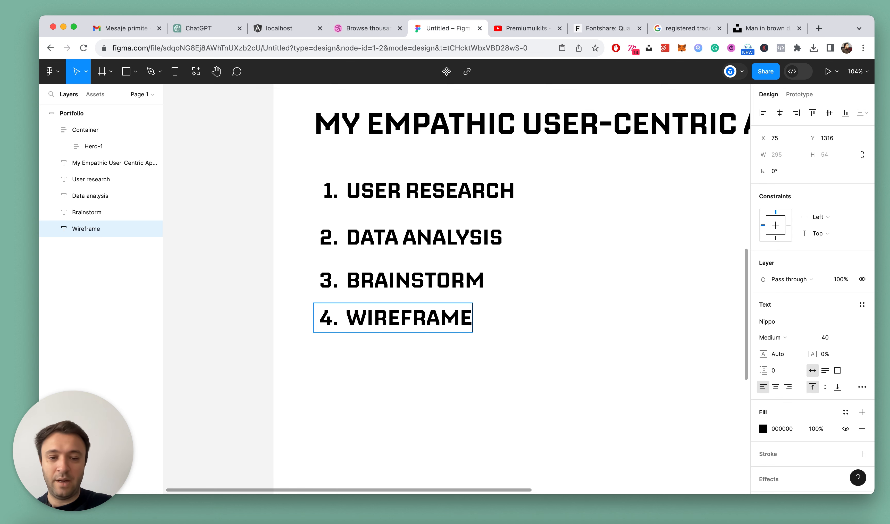
{"action": "key", "text": "Escape"}
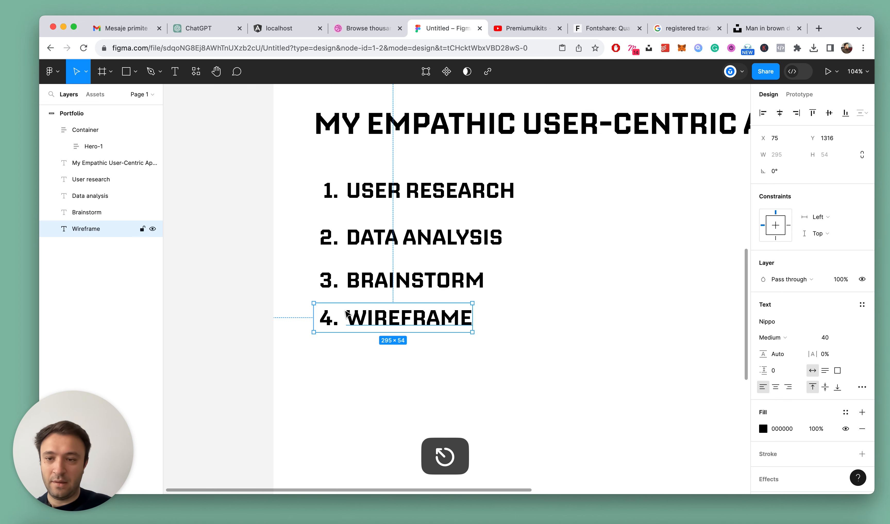
Duplicate the Wireframe item and move the copy straight down to Y 1386
{"action": "scroll", "coordinate": [346, 314], "scroll_direction": "down", "scroll_amount": 3}
{"action": "key", "text": "super+d"}
{"action": "key", "text": "shift+Down"}
{"action": "key", "text": "shift+Down"}
{"action": "key", "text": "shift+Down"}
{"action": "key", "text": "shift+Down"}
{"action": "key", "text": "shift+Down"}
{"action": "key", "text": "shift+Down"}
{"action": "key", "text": "shift+Down"}
Renumber the Wireframe copy as 5 and replace its wording with "Ideate"
{"action": "double_click", "coordinate": [349, 286]}
{"action": "key", "text": "shift+super+Left"}
{"action": "key", "text": "BackSpace"}
{"action": "type", "text": "5. WIREFRAME"}
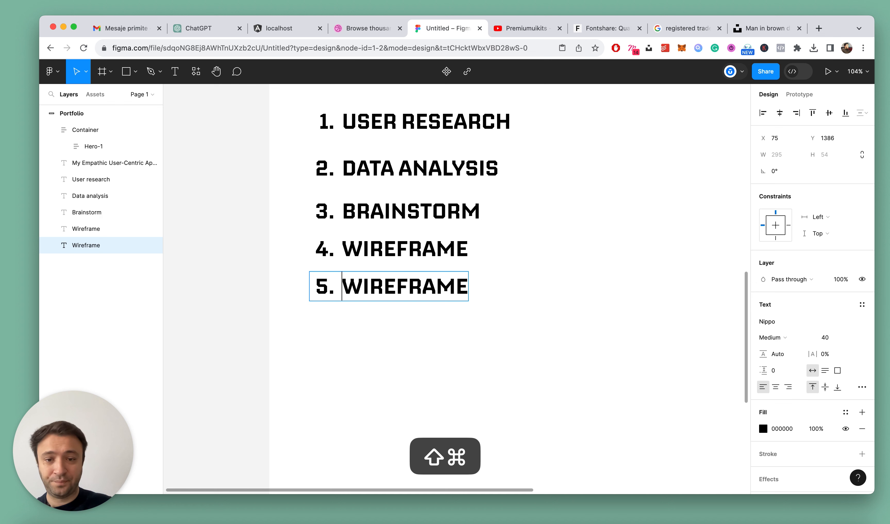
{"action": "key", "text": "shift+super+Right"}
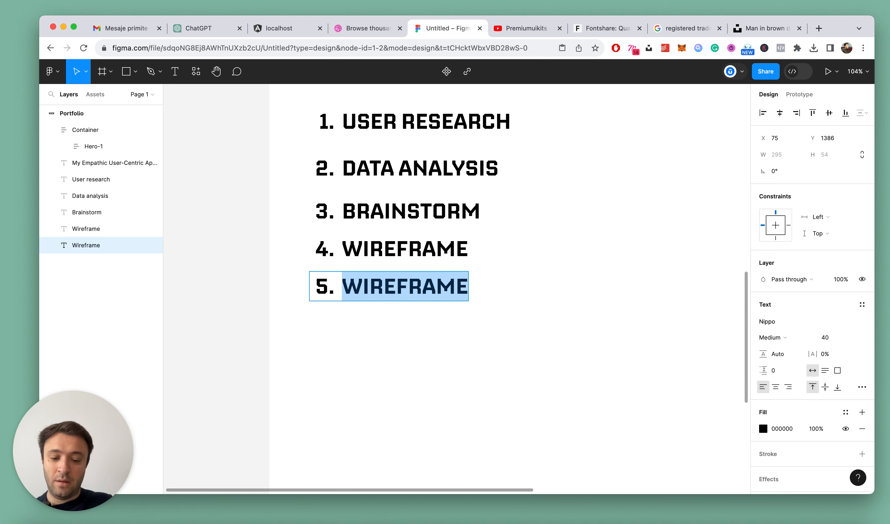
{"action": "type", "text": "W"}
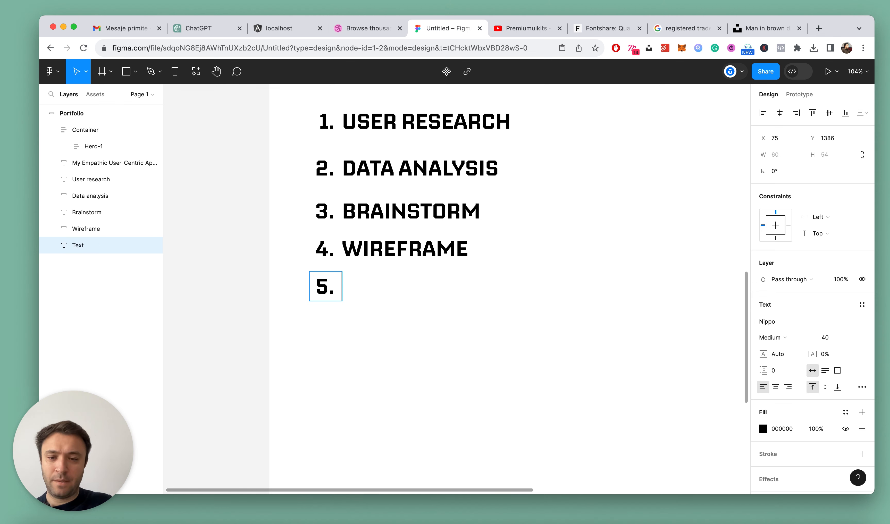
{"action": "type", "text": "te"}
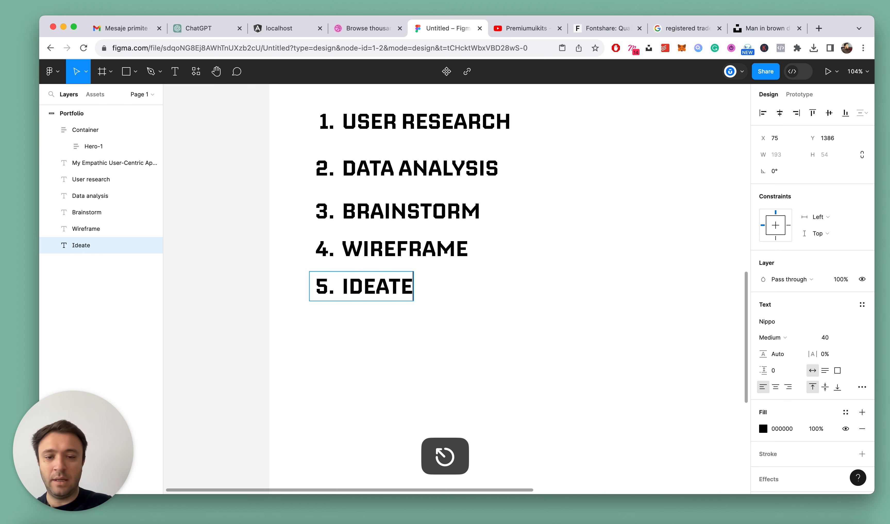
Duplicate the Ideate item down to Y 1466 and replace the copy's wording with "Prototype"
{"action": "key", "text": "super+d"}
{"action": "key", "text": "shift+Down"}
{"action": "key", "text": "shift+Down"}
{"action": "key", "text": "shift+Down"}
{"action": "key", "text": "shift+Down"}
{"action": "key", "text": "shift+Down"}
{"action": "key", "text": "shift+Down"}
{"action": "key", "text": "shift+Down"}
{"action": "key", "text": "shift+Down"}
{"action": "key", "text": "shift+Down"}
{"action": "key", "text": "shift+Down"}
{"action": "key", "text": "shift+Down"}
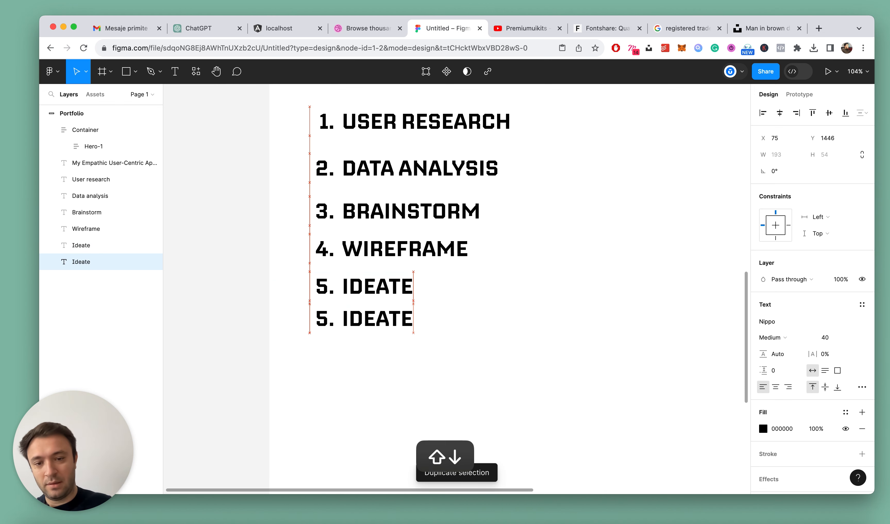
{"action": "key", "text": "Return"}
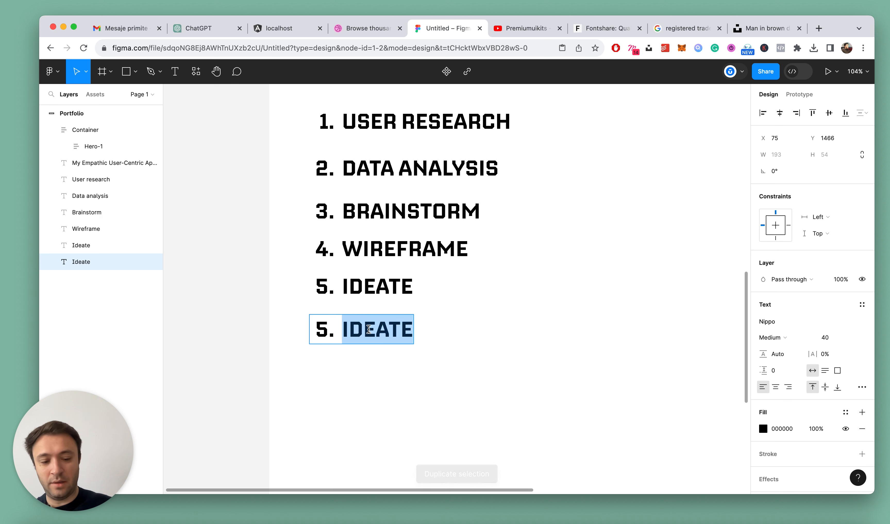
{"action": "type", "text": "PROT"}
{"action": "key", "text": "Escape"}
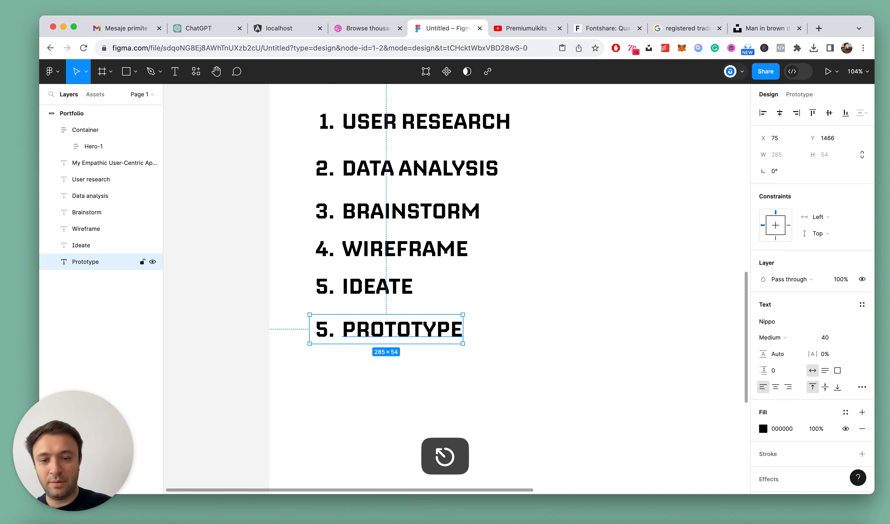
Duplicate the Prototype item and move the copy straight down to Y 1566
{"action": "scroll", "coordinate": [412, 309], "scroll_direction": "down", "scroll_amount": 3}
{"action": "key", "text": "super+d"}
{"action": "key", "text": "shift+Down"}
{"action": "key", "text": "shift+Down"}
{"action": "key", "text": "shift+Down"}
{"action": "key", "text": "shift+Down"}
{"action": "key", "text": "shift+Down"}
{"action": "key", "text": "shift+Down"}
{"action": "key", "text": "shift+Down"}
{"action": "key", "text": "shift+Down"}
{"action": "key", "text": "shift+Down"}
{"action": "key", "text": "shift+Down"}
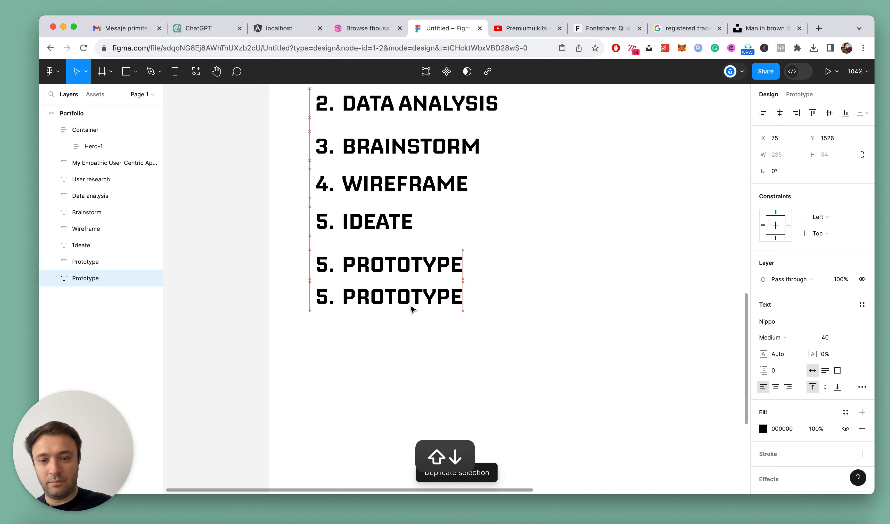
Renumber the Prototype copy as 6 and replace its wording with "User testing"
{"action": "double_click", "coordinate": [410, 314]}
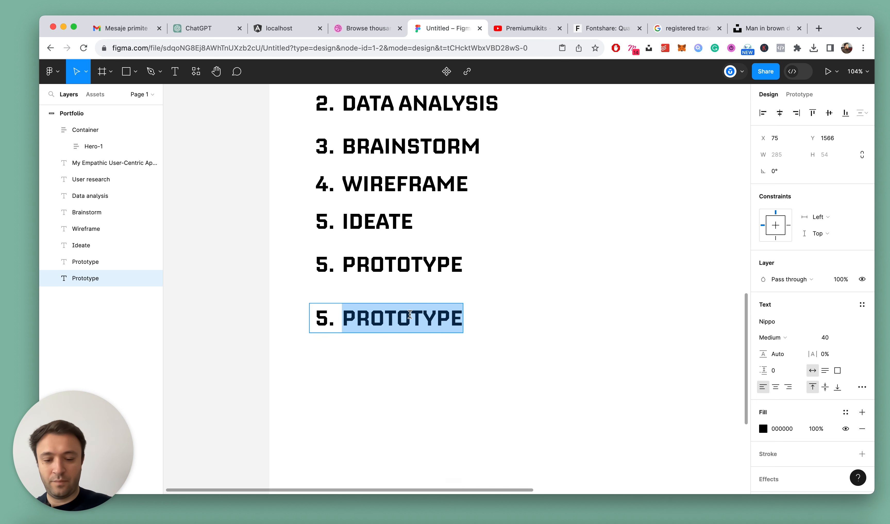
{"action": "key", "text": "BackSpace"}
{"action": "key", "text": "BackSpace"}
{"action": "key", "text": "BackSpace"}
{"action": "key", "text": "BackSpace"}
{"action": "type", "text": "6. USER TES"}
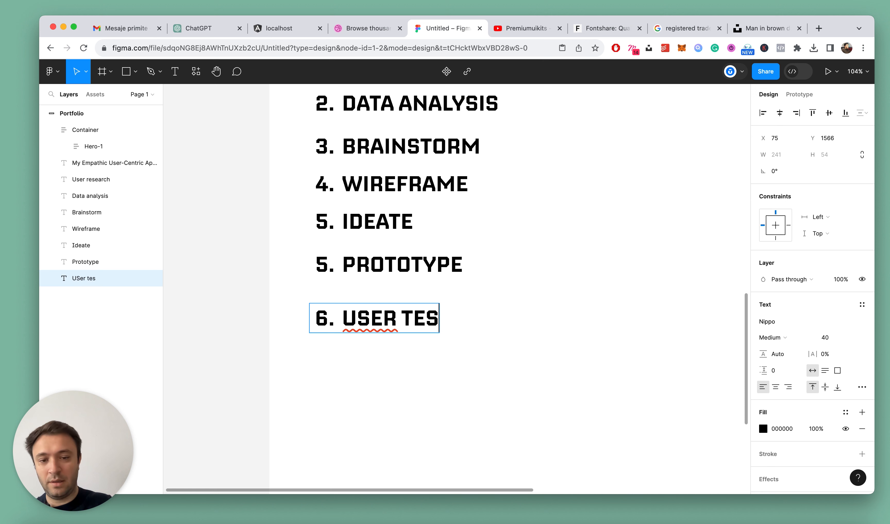
{"action": "key", "text": "Escape"}
Duplicate the User testing item and move the copy straight down to Y 1636
{"action": "key", "text": "super+d"}
{"action": "key", "text": "shift+Down"}
{"action": "key", "text": "shift+Down"}
{"action": "key", "text": "shift+Down"}
{"action": "key", "text": "shift+Down"}
{"action": "key", "text": "shift+Down"}
{"action": "key", "text": "shift+Down"}
{"action": "key", "text": "shift+Down"}
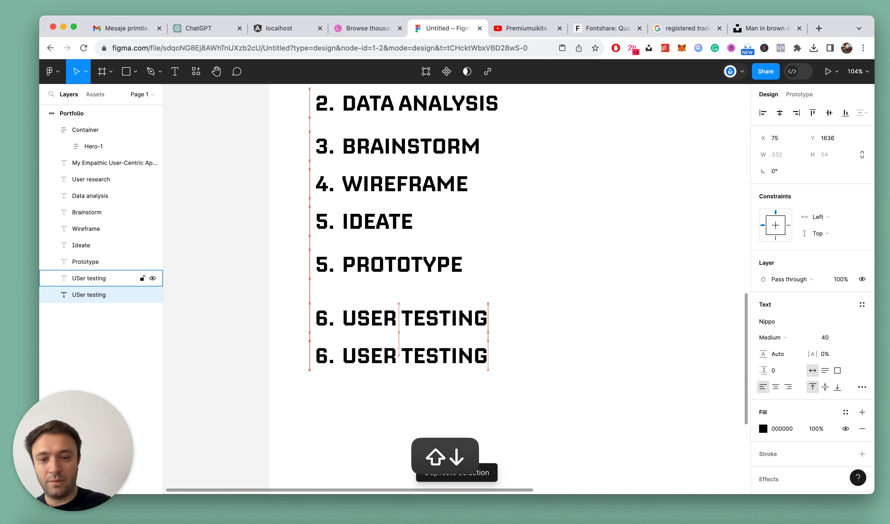
Renumber the User testing copy as 7 and replace its wording with "Addapt"
{"action": "double_click", "coordinate": [404, 347]}
{"action": "key", "text": "BackSpace"}
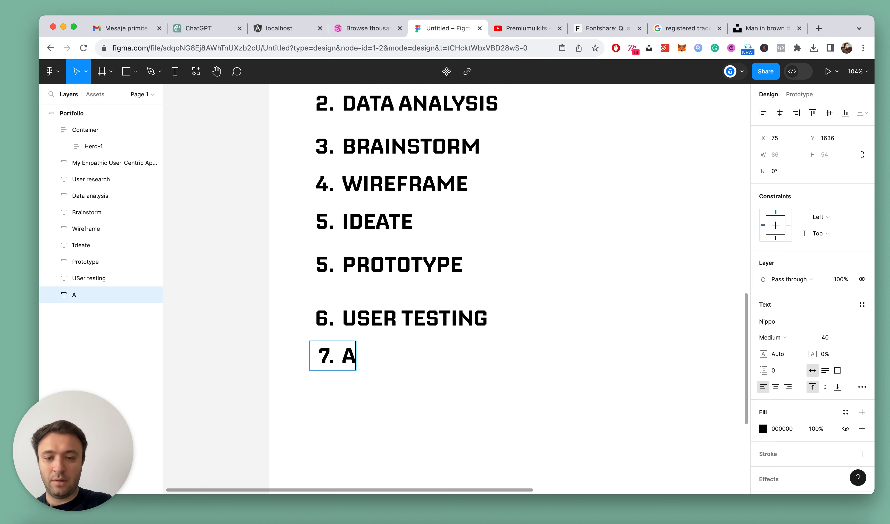
{"action": "key", "text": "Escape"}
{"action": "scroll", "coordinate": [434, 232], "scroll_direction": "down", "scroll_amount": 4}
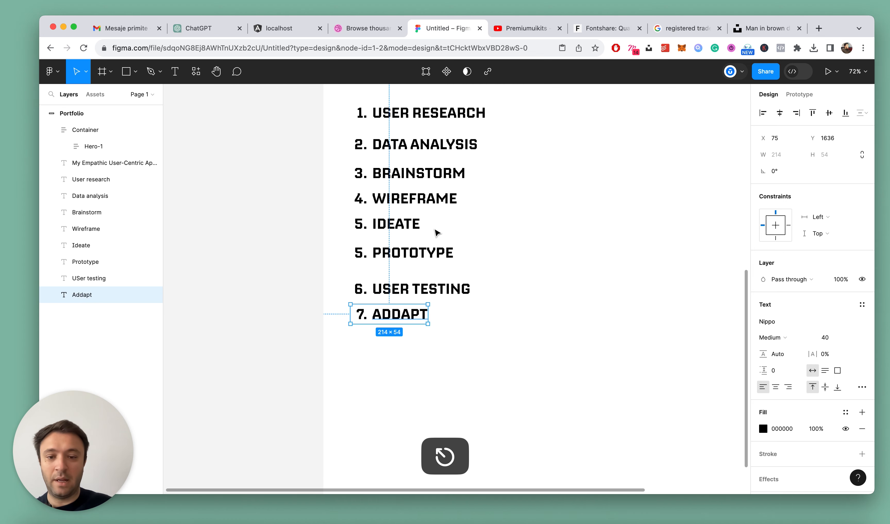
Correct the spelling of item 7 to "Adapt" and try changing the word to "Address"
{"action": "scroll", "coordinate": [417, 302], "scroll_direction": "up", "scroll_amount": 5}
{"action": "left_click", "coordinate": [399, 320]}
{"action": "double_click", "coordinate": [390, 319]}
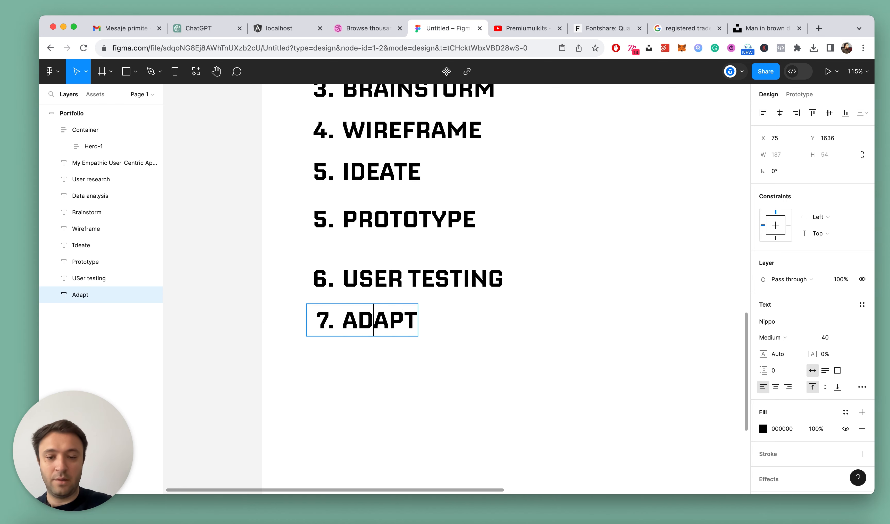
{"action": "type", "text": "ress"}
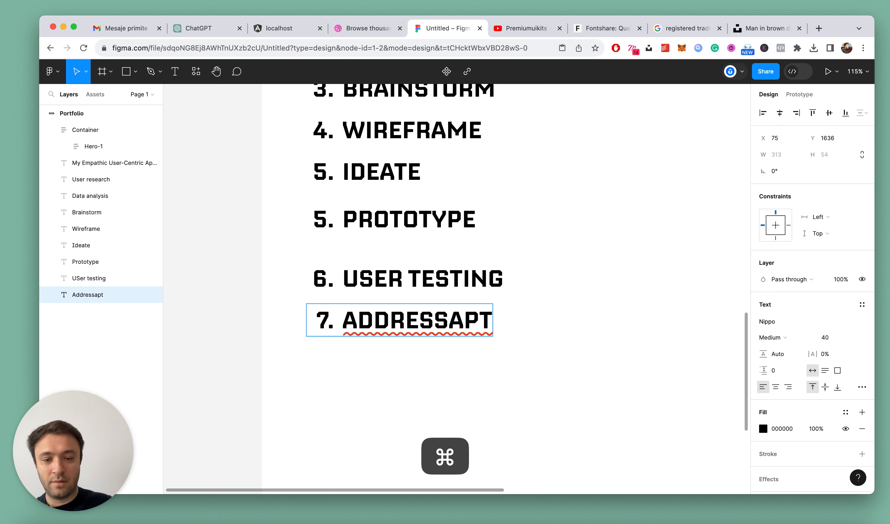
Replace the whole wording of list item 7 with "Deliver"
{"action": "key", "text": "super+a"}
{"action": "type", "text": "Delive"}
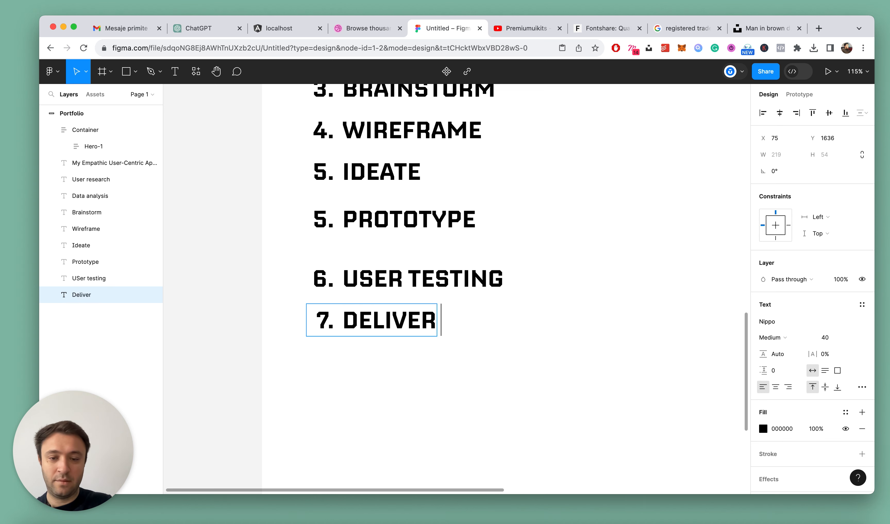
{"action": "key", "text": "Escape"}
{"action": "scroll", "coordinate": [408, 300], "scroll_direction": "down", "scroll_amount": 6}
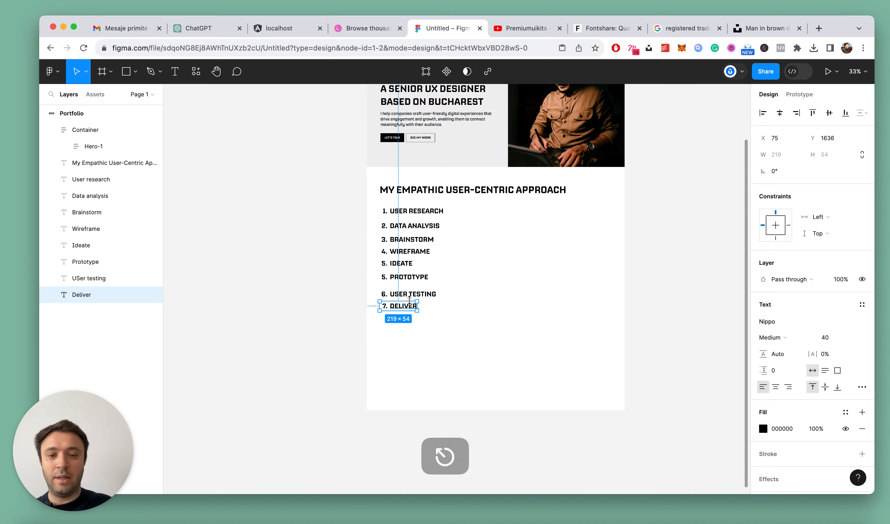
Group the eight numbered list items into one vertical auto layout frame and name it Steps
{"action": "left_click", "coordinate": [520, 274]}
{"action": "scroll", "coordinate": [407, 248], "scroll_direction": "up", "scroll_amount": 5}
{"action": "scroll", "coordinate": [502, 239], "scroll_direction": "up", "scroll_amount": 2}
{"action": "scroll", "coordinate": [502, 239], "scroll_direction": "down", "scroll_amount": 5}
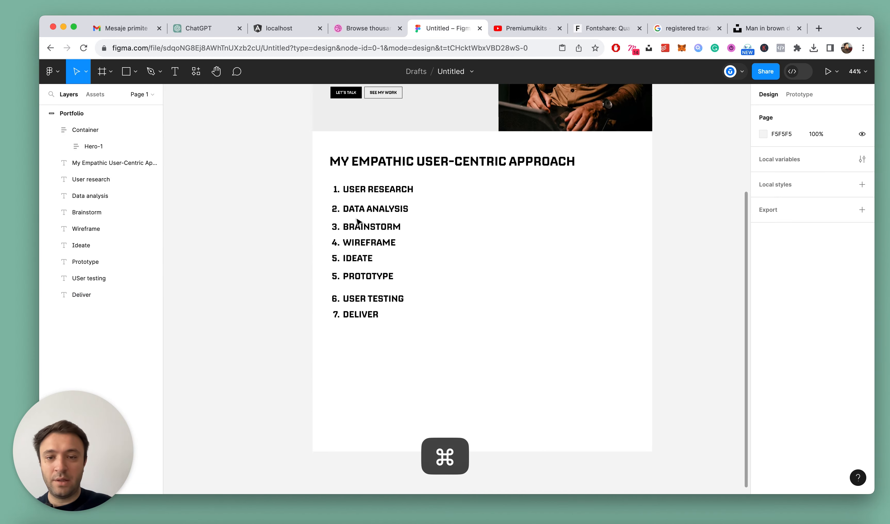
{"action": "left_click_drag", "start_coordinate": [316, 179], "coordinate": [451, 319]}
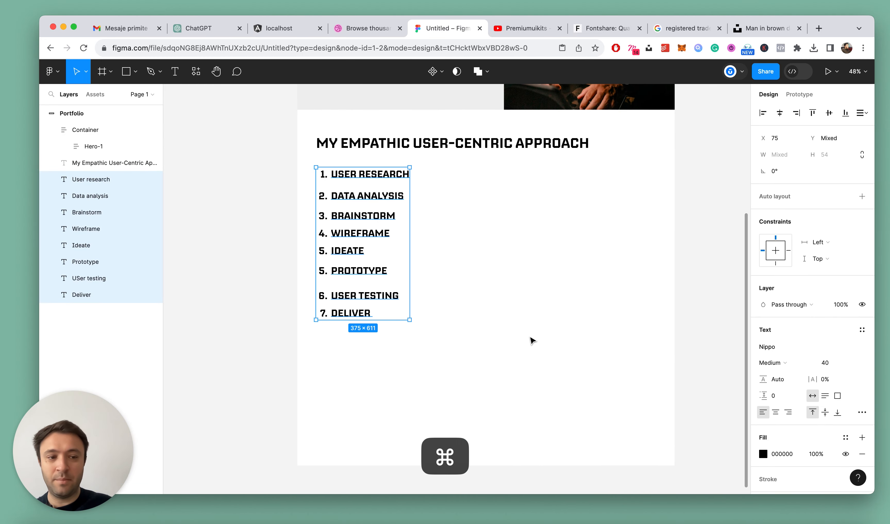
{"action": "key", "text": "shift+a"}
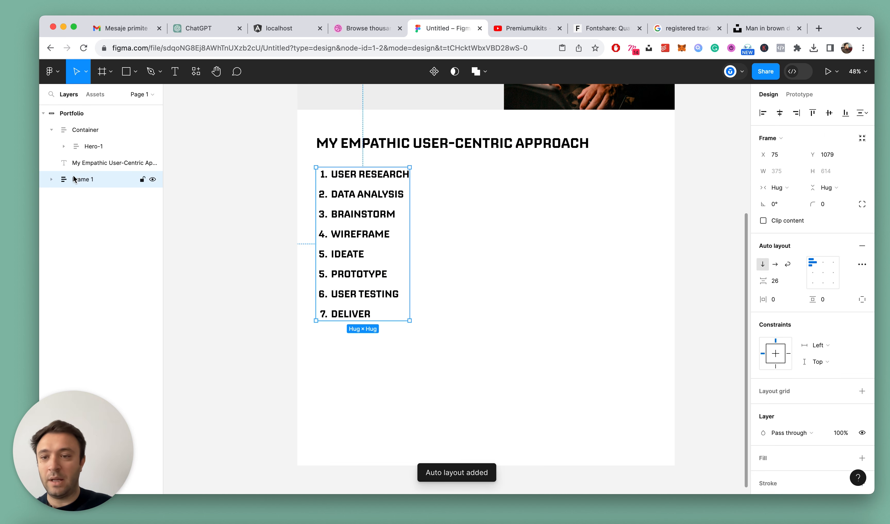
{"action": "key", "text": "Return"}
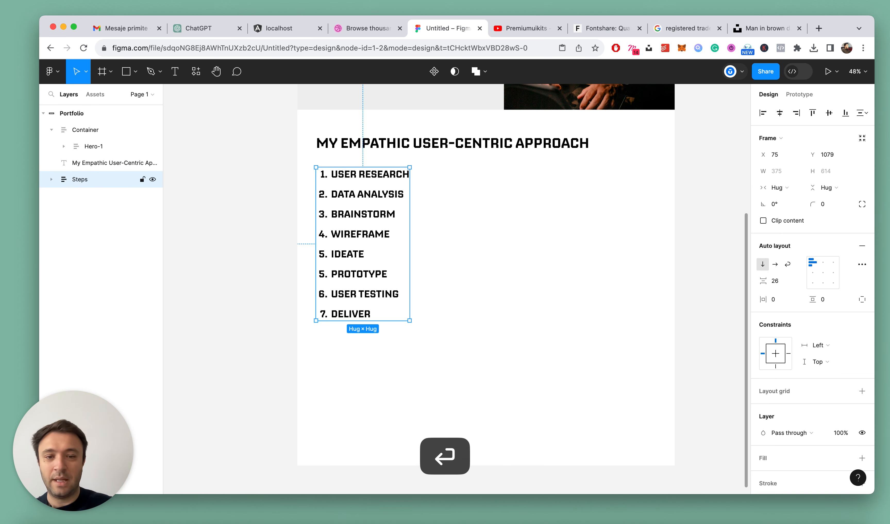
Set the Steps list's item spacing to 32 and move the list right, toward the middle of the page
{"action": "left_click", "coordinate": [776, 281]}
{"action": "key", "text": "Return"}
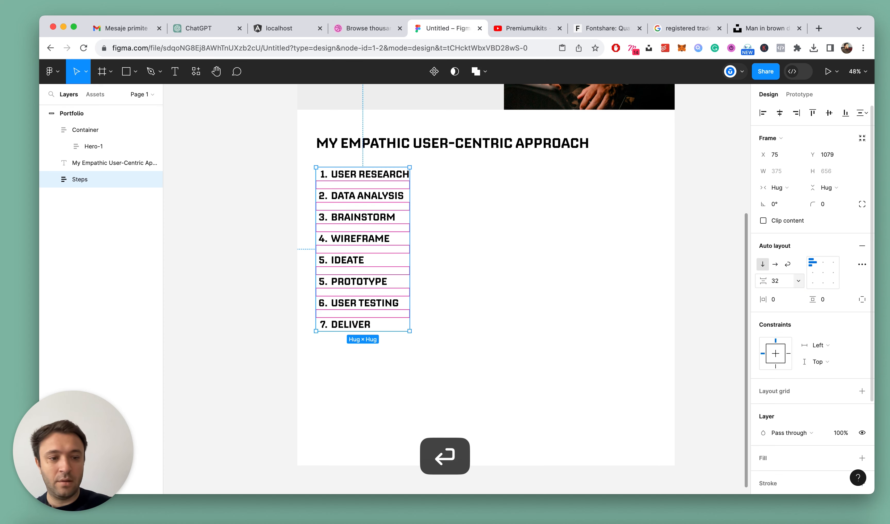
{"action": "left_click_drag", "start_coordinate": [410, 212], "coordinate": [529, 204]}
{"action": "scroll", "coordinate": [468, 187], "scroll_direction": "down", "scroll_amount": 3}
{"action": "scroll", "coordinate": [468, 187], "scroll_direction": "up", "scroll_amount": 5}
Insert the Minus component from the design system to the right of the User research item, at about X 1100, Y 1105
{"action": "left_click", "coordinate": [412, 192]}
{"action": "left_click", "coordinate": [518, 185], "text": "super"}
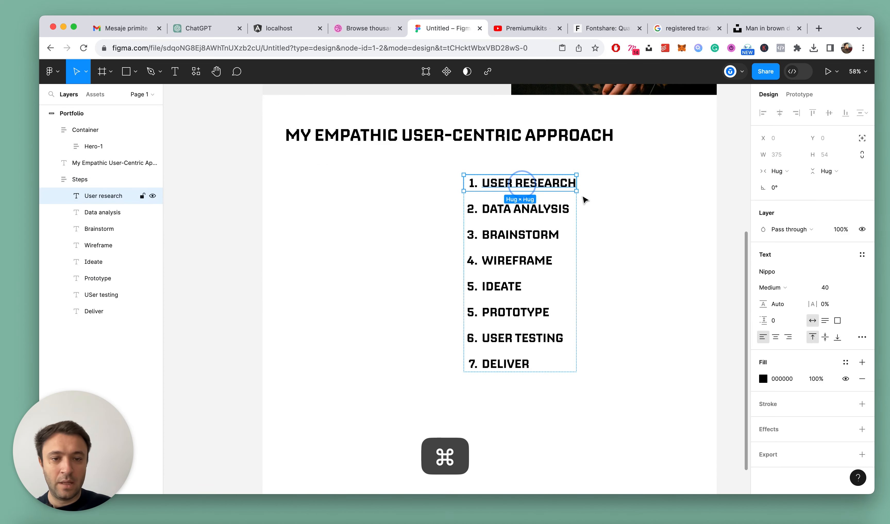
{"action": "scroll", "coordinate": [594, 170], "scroll_direction": "up", "scroll_amount": 5}
{"action": "scroll", "coordinate": [594, 170], "scroll_direction": "down", "scroll_amount": 4}
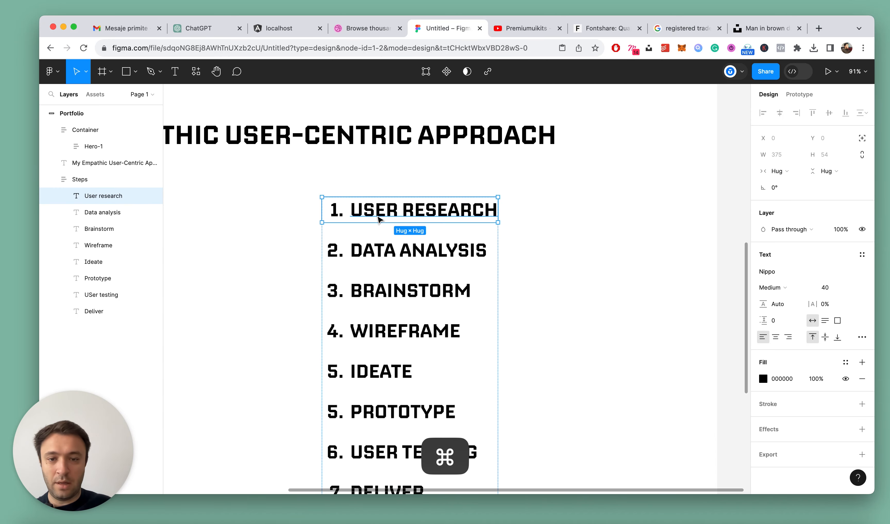
{"action": "left_click", "coordinate": [195, 72]}
{"action": "type", "text": "minus"}
{"action": "left_click_drag", "start_coordinate": [217, 187], "coordinate": [532, 200]}
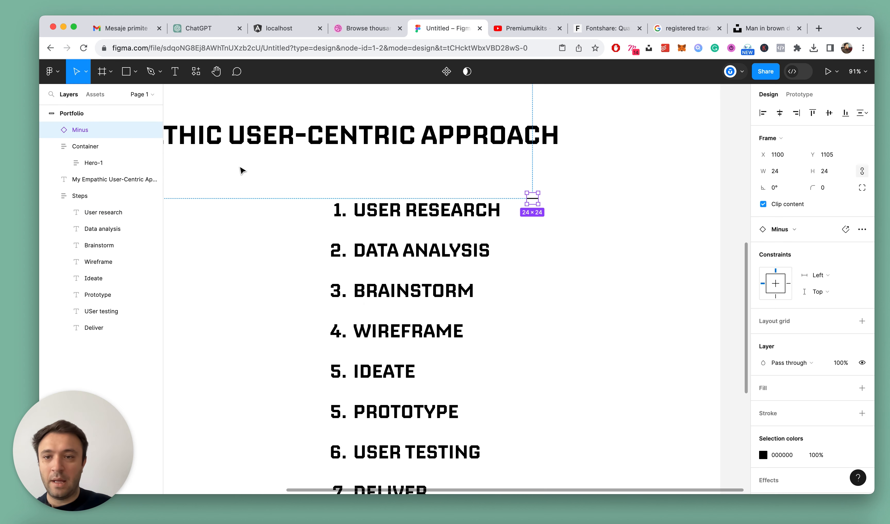
Insert the Plus component from the design system to the right of the Data analysis item, at about X 1077, Y 1207
{"action": "left_click", "coordinate": [190, 77]}
{"action": "type", "text": "pl"}
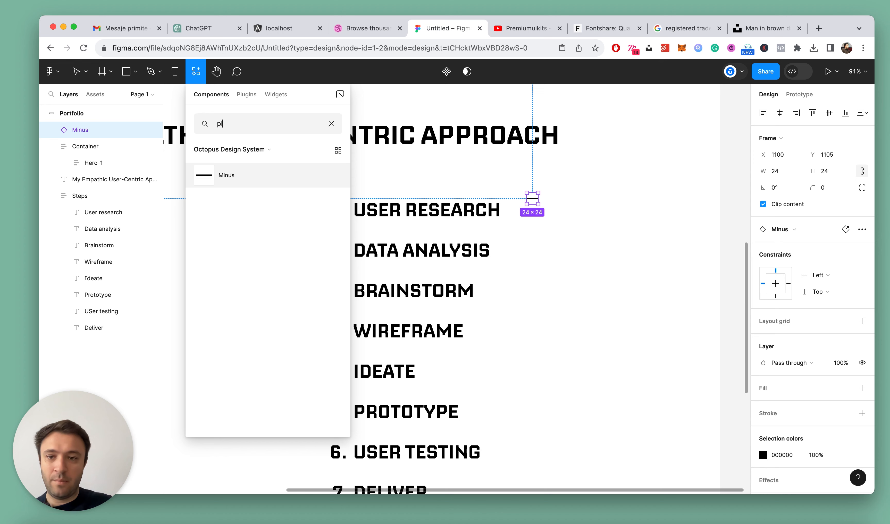
{"action": "type", "text": "us"}
{"action": "left_click_drag", "start_coordinate": [229, 181], "coordinate": [608, 258]}
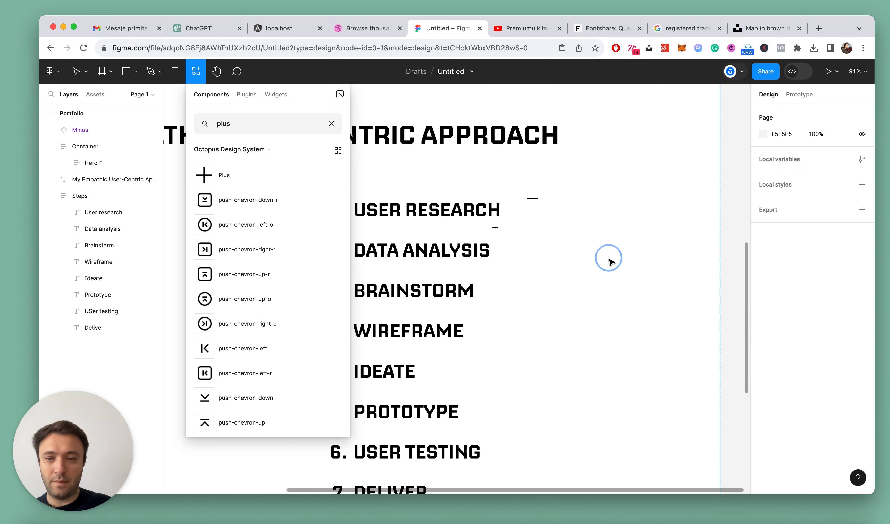
{"action": "mouse_move", "coordinate": [536, 255]}
{"action": "left_mouse_down"}
{"action": "mouse_move", "coordinate": [502, 243]}
{"action": "mouse_move", "coordinate": [520, 252]}
{"action": "left_mouse_up"}
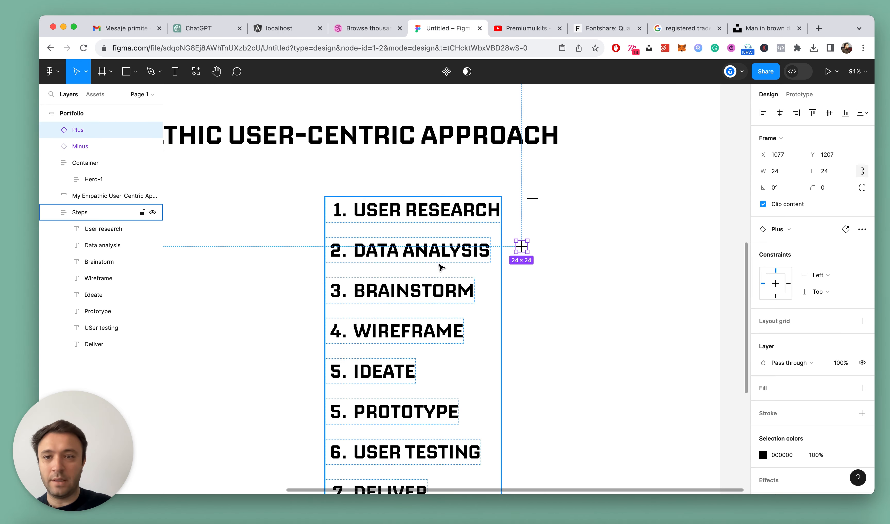
Move the Plus icon into the Steps frame after Data analysis and the Minus icon after User research
{"action": "scroll", "coordinate": [501, 277], "scroll_direction": "down", "scroll_amount": 5}
{"action": "scroll", "coordinate": [501, 276], "scroll_direction": "up", "scroll_amount": 5}
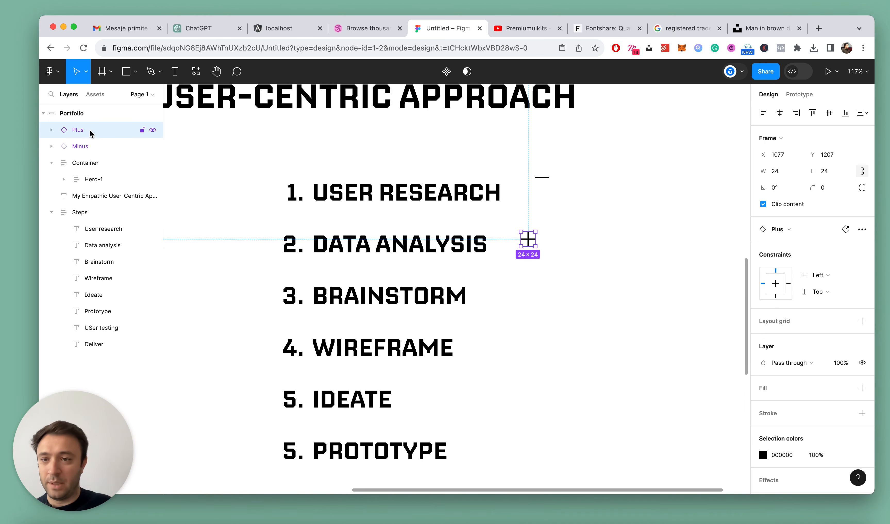
{"action": "left_click_drag", "start_coordinate": [101, 256], "coordinate": [102, 257]}
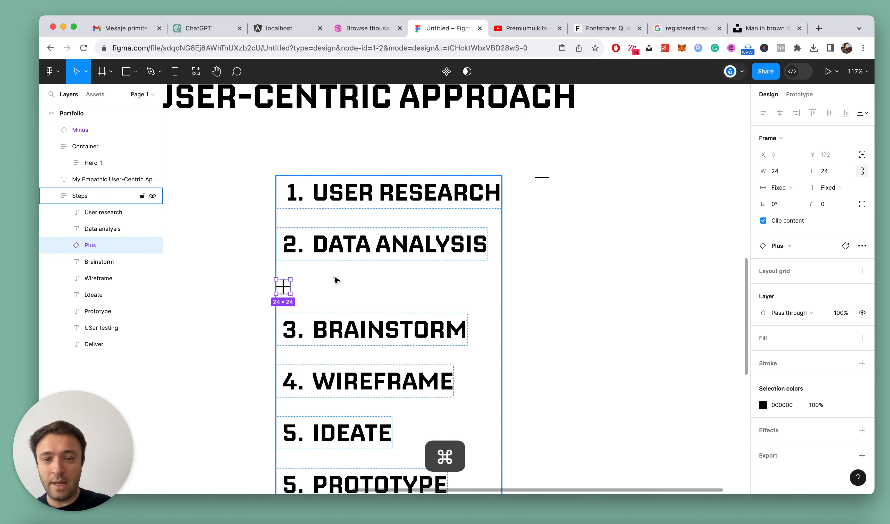
{"action": "scroll", "coordinate": [503, 249], "scroll_direction": "down", "scroll_amount": 2}
{"action": "left_click", "coordinate": [490, 204]}
{"action": "scroll", "coordinate": [473, 264], "scroll_direction": "up", "scroll_amount": 1}
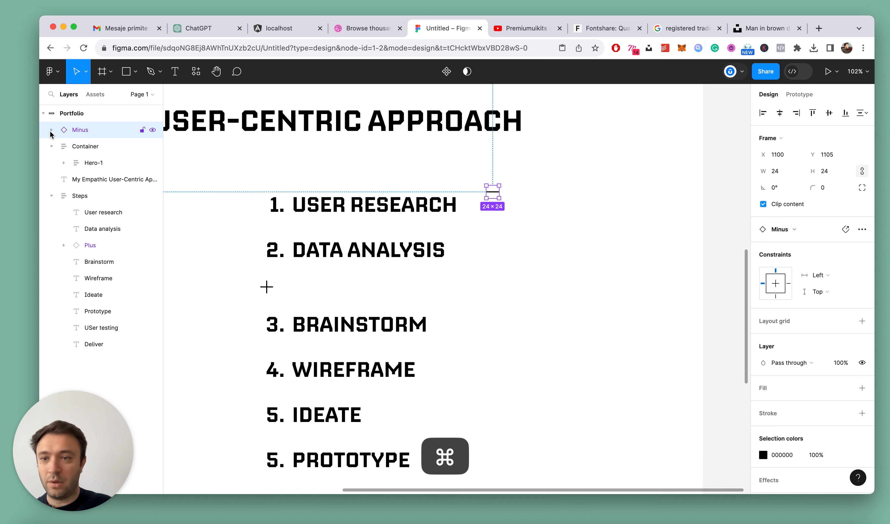
{"action": "left_click_drag", "start_coordinate": [79, 130], "coordinate": [93, 221]}
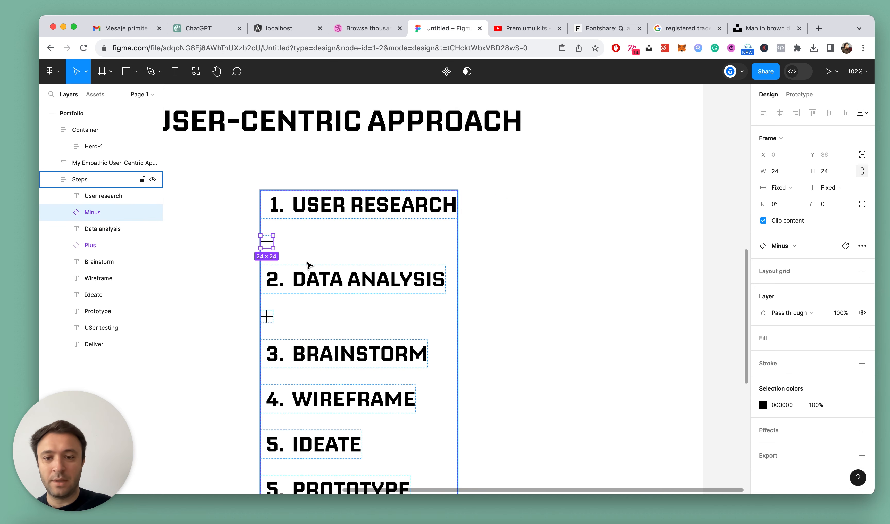
Combine the User research text and Minus icon into a horizontal auto layout row, centred vertically
{"action": "left_click", "coordinate": [322, 215], "text": "shift"}
{"action": "key", "text": "shift+a"}
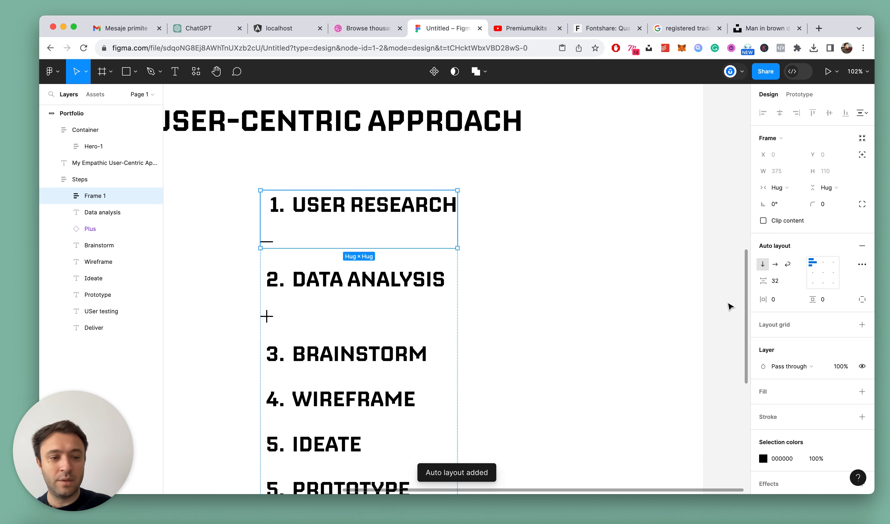
{"action": "left_click", "coordinate": [775, 265]}
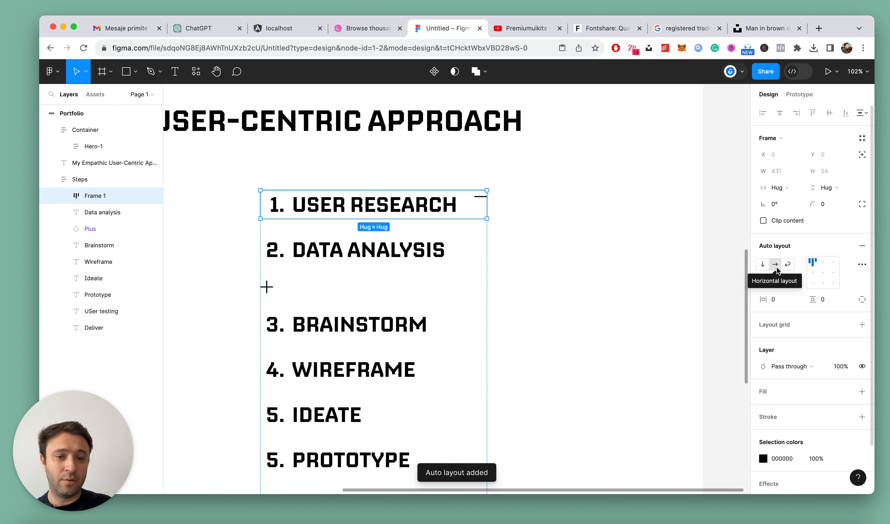
{"action": "left_click", "coordinate": [63, 196]}
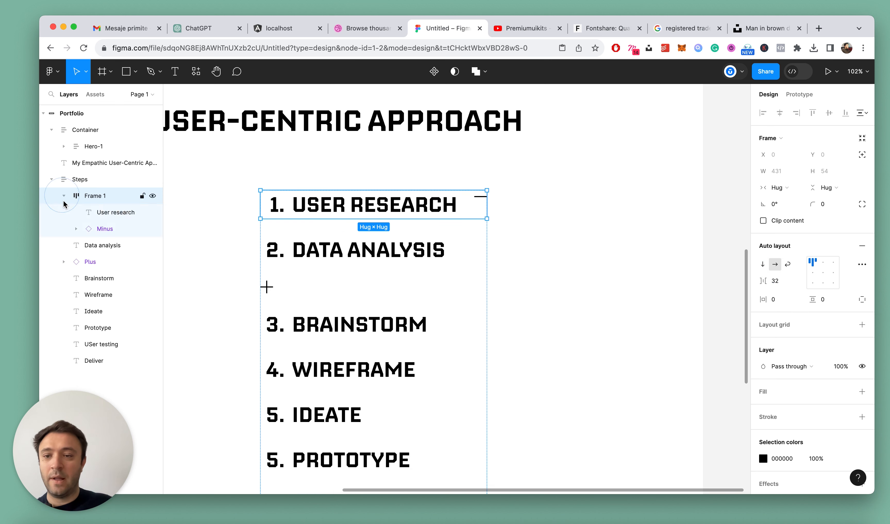
{"action": "left_click", "coordinate": [101, 211]}
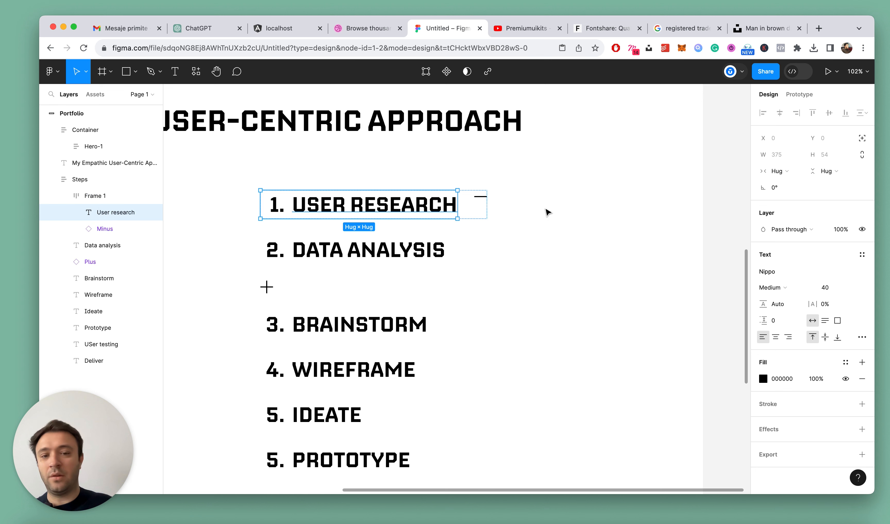
{"action": "left_click", "coordinate": [90, 195]}
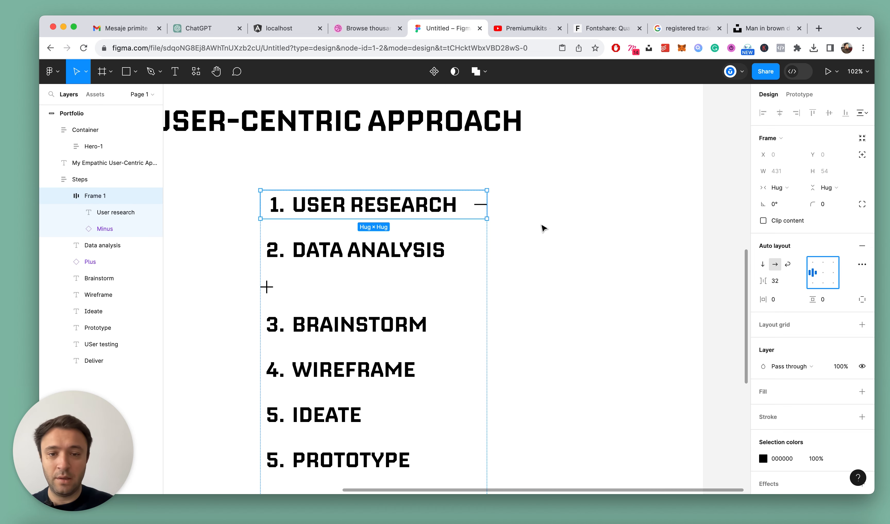
Set the stroke weight of the Minus icon's vector line to 2.5 and copy that value
{"action": "scroll", "coordinate": [542, 226], "scroll_direction": "down", "scroll_amount": 2}
{"action": "scroll", "coordinate": [504, 214], "scroll_direction": "down", "scroll_amount": 5}
{"action": "scroll", "coordinate": [523, 200], "scroll_direction": "up", "scroll_amount": 2}
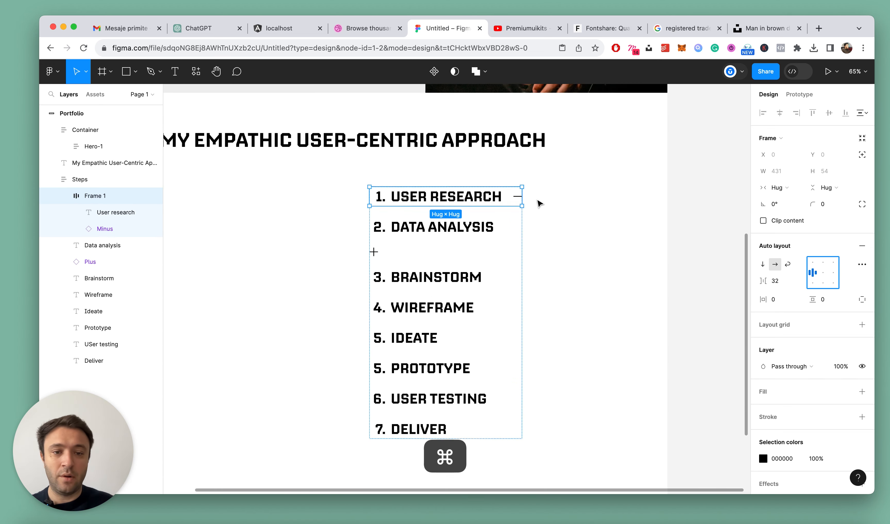
{"action": "scroll", "coordinate": [543, 203], "scroll_direction": "up", "scroll_amount": 8}
{"action": "scroll", "coordinate": [473, 193], "scroll_direction": "up", "scroll_amount": 7}
{"action": "left_click", "coordinate": [473, 193]}
{"action": "left_click", "coordinate": [451, 196], "text": "super"}
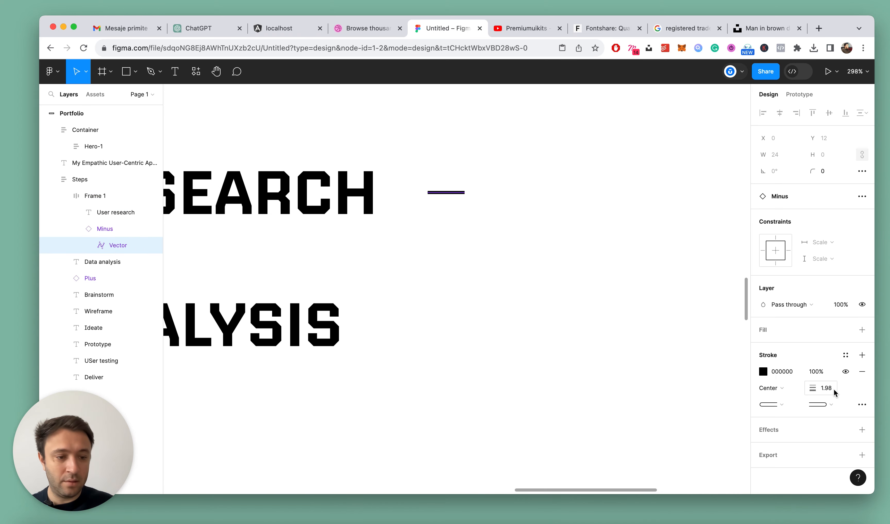
{"action": "type", "text": "4"}
{"action": "key", "text": "Return"}
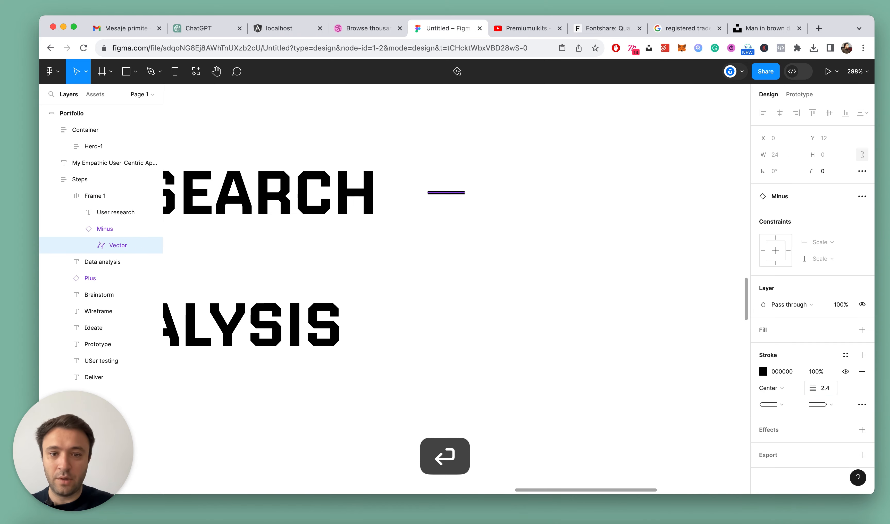
{"action": "left_click", "coordinate": [827, 388]}
{"action": "key", "text": "Right"}
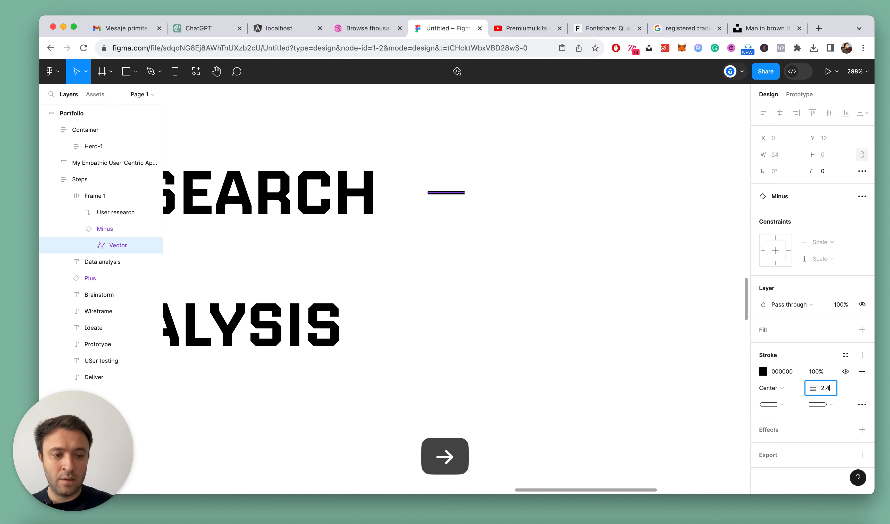
{"action": "left_click", "coordinate": [826, 390]}
{"action": "key", "text": "super+c"}
Apply the copied 2.5 stroke weight to the Plus icon's vector
{"action": "left_click", "coordinate": [99, 231]}
{"action": "scroll", "coordinate": [586, 270], "scroll_direction": "down", "scroll_amount": 6}
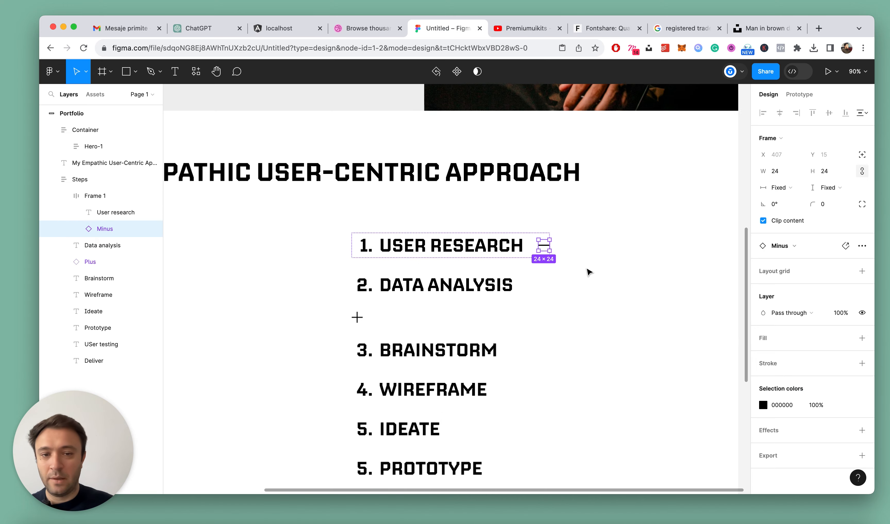
{"action": "scroll", "coordinate": [324, 308], "scroll_direction": "up", "scroll_amount": 5}
{"action": "left_click", "coordinate": [324, 304]}
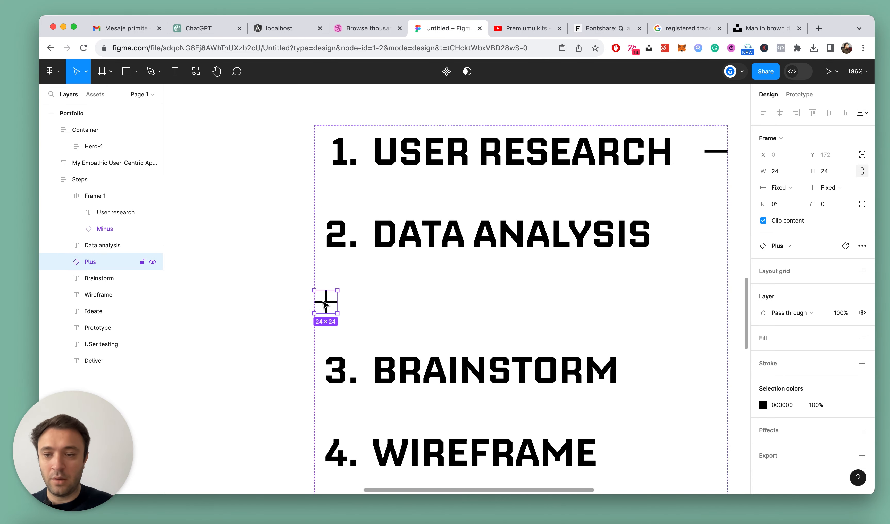
{"action": "double_click", "coordinate": [325, 304]}
{"action": "key", "text": "super+v"}
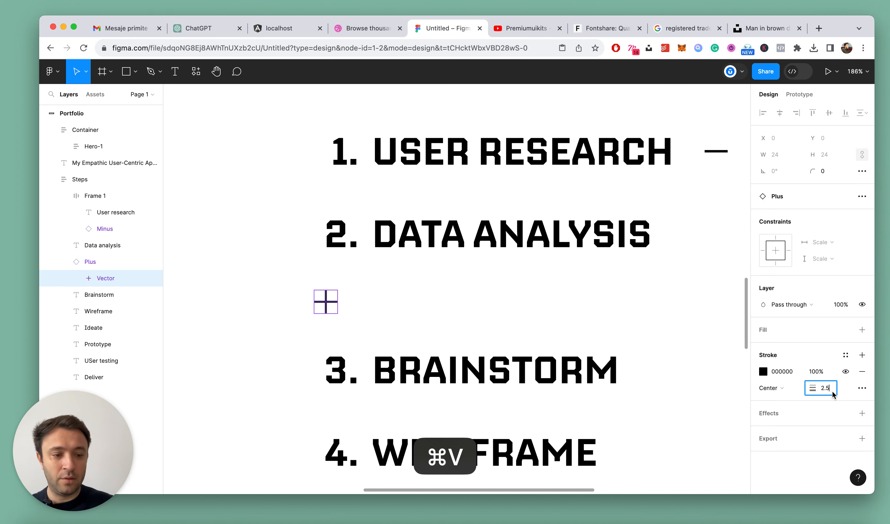
{"action": "scroll", "coordinate": [467, 280], "scroll_direction": "down", "scroll_amount": 3}
Combine the Data analysis text and Plus icon into a horizontal auto layout row, centred vertically
{"action": "left_click", "coordinate": [65, 262]}
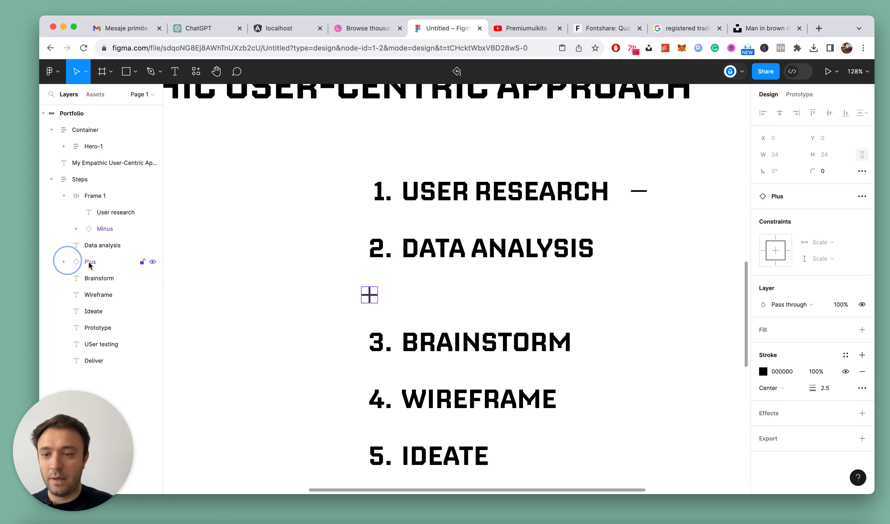
{"action": "left_click", "coordinate": [91, 263]}
{"action": "left_click", "coordinate": [104, 252], "text": "shift"}
{"action": "key", "text": "shift+a"}
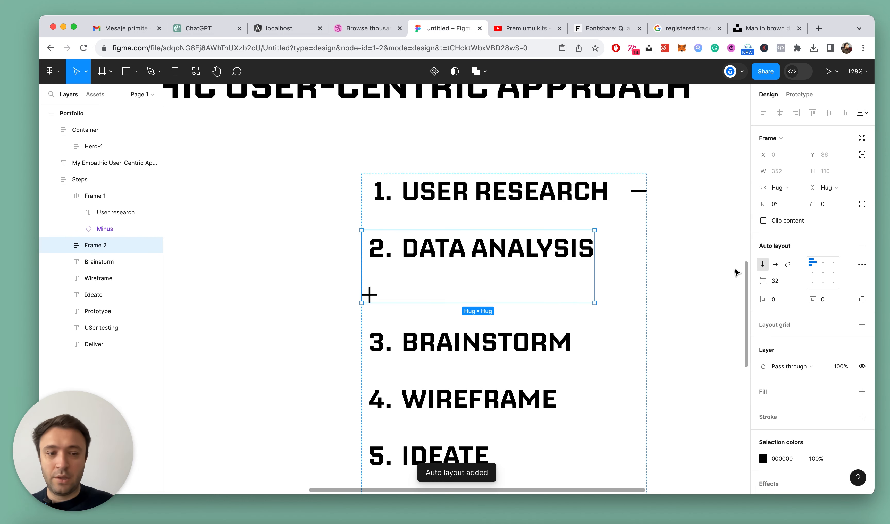
{"action": "left_click", "coordinate": [775, 264]}
{"action": "scroll", "coordinate": [592, 260], "scroll_direction": "down", "scroll_amount": 5}
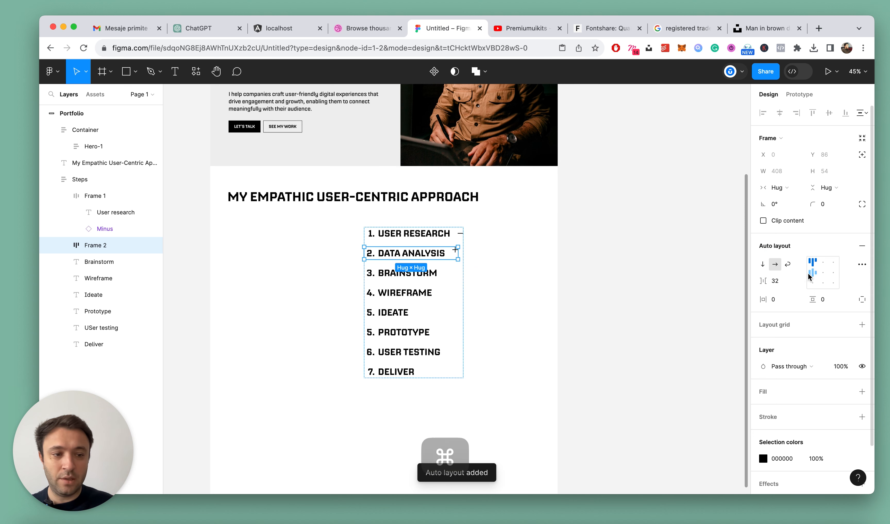
{"action": "scroll", "coordinate": [418, 287], "scroll_direction": "up", "scroll_amount": 2}
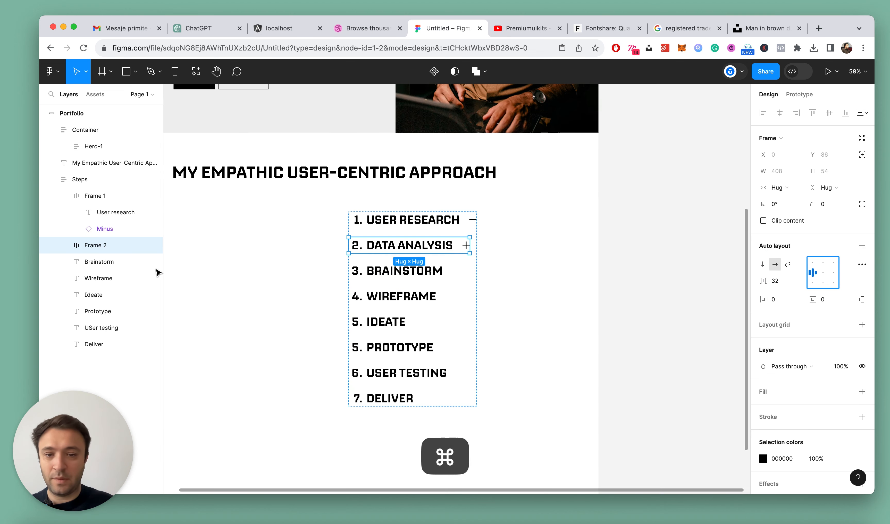
Rename the first row's frame "User research", reusing the name of its text layer
{"action": "double_click", "coordinate": [110, 212]}
{"action": "key", "text": "super+c"}
{"action": "double_click", "coordinate": [75, 195]}
{"action": "key", "text": "super+v"}
{"action": "key", "text": "Return"}
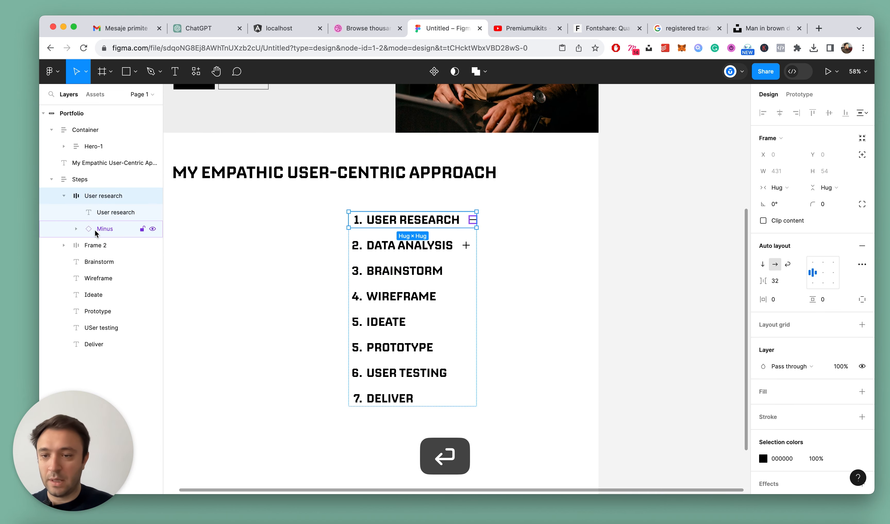
Rename the second row's frame "Data analysis", reusing its text layer's name, and collapse both row frames in the layer list
{"action": "double_click", "coordinate": [390, 243]}
{"action": "double_click", "coordinate": [390, 245]}
{"action": "key", "text": "super+c"}
{"action": "key", "text": "Escape"}
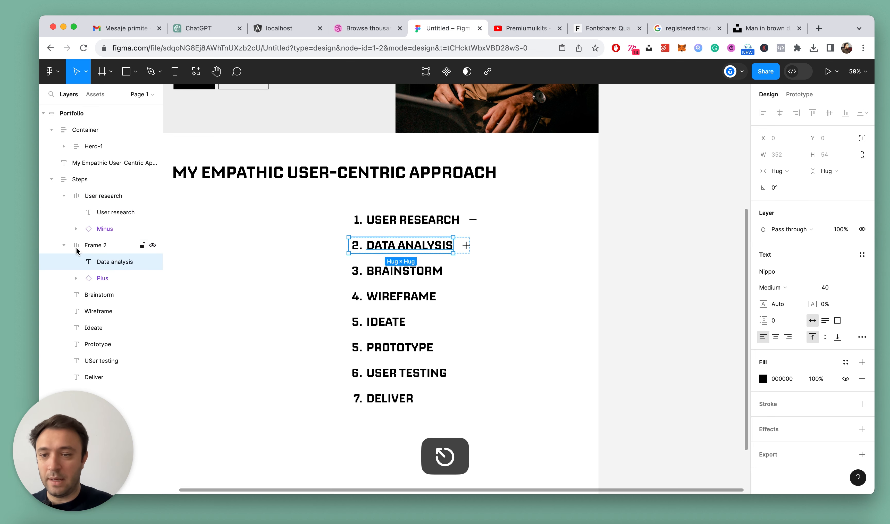
{"action": "double_click", "coordinate": [102, 245]}
{"action": "key", "text": "super+v"}
{"action": "key", "text": "Return"}
{"action": "left_click", "coordinate": [66, 245]}
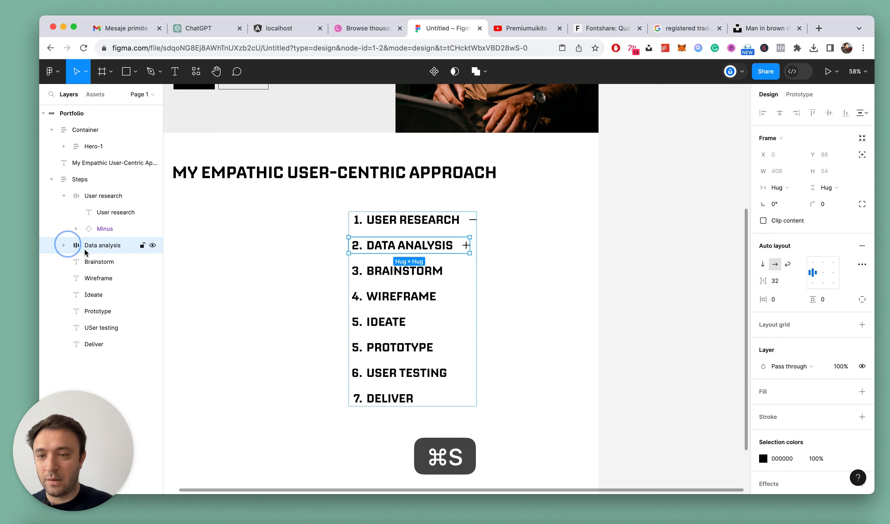
{"action": "left_click", "coordinate": [64, 196]}
{"action": "left_click", "coordinate": [93, 197]}
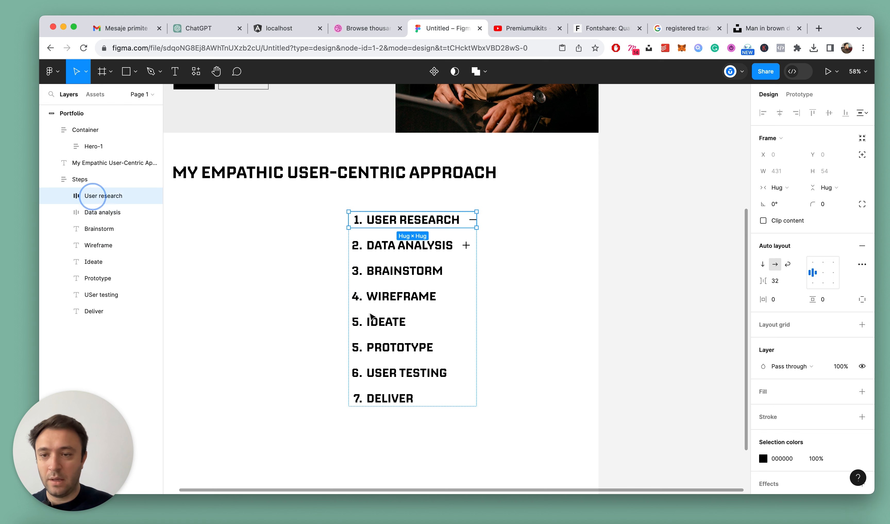
Resize the Plus icon in the Data analysis row to 32 × 32
{"action": "left_click", "coordinate": [402, 253]}
{"action": "scroll", "coordinate": [422, 273], "scroll_direction": "up", "scroll_amount": 3}
{"action": "scroll", "coordinate": [489, 255], "scroll_direction": "up", "scroll_amount": 10}
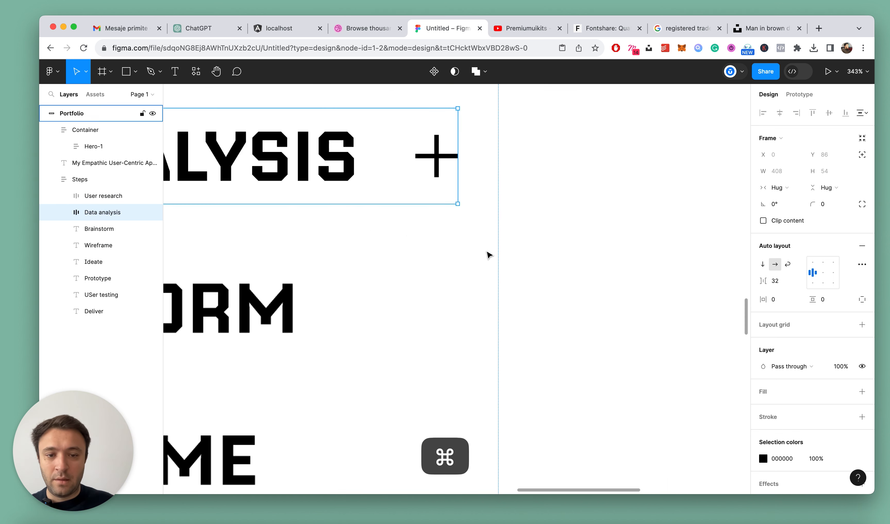
{"action": "left_click", "coordinate": [436, 156], "text": "super"}
{"action": "left_click", "coordinate": [827, 174]}
{"action": "type", "text": "32"}
{"action": "key", "text": "Return"}
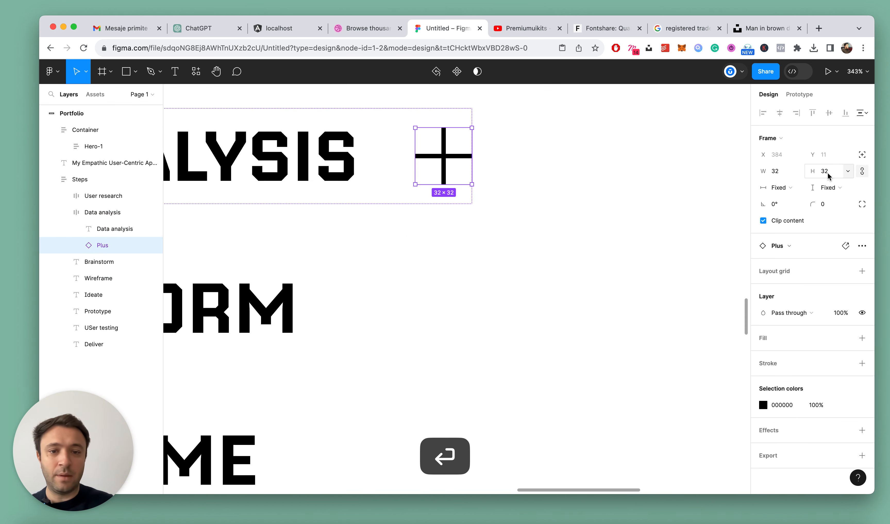
Resize the Minus icon in the User research row to 32 × 32
{"action": "scroll", "coordinate": [568, 140], "scroll_direction": "down", "scroll_amount": 5}
{"action": "scroll", "coordinate": [568, 140], "scroll_direction": "up", "scroll_amount": 5}
{"action": "double_click", "coordinate": [521, 265]}
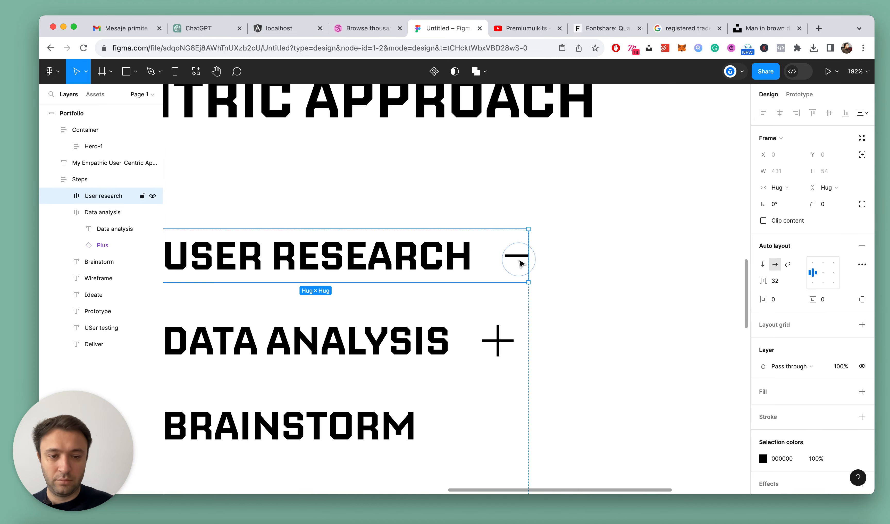
{"action": "key", "text": "Return"}
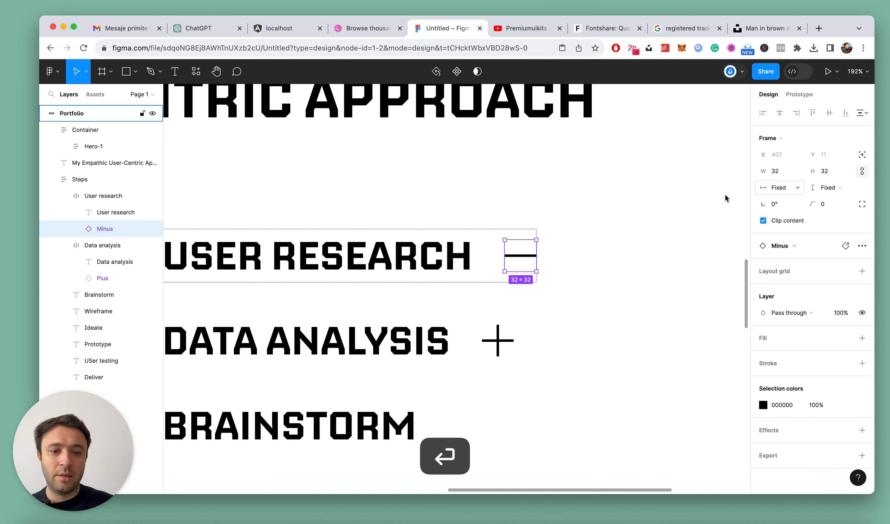
{"action": "scroll", "coordinate": [647, 227], "scroll_direction": "down", "scroll_amount": 8}
{"action": "key", "text": "Escape"}
{"action": "left_click", "coordinate": [645, 230]}
{"action": "scroll", "coordinate": [594, 240], "scroll_direction": "down", "scroll_amount": 6}
{"action": "scroll", "coordinate": [614, 244], "scroll_direction": "up", "scroll_amount": 5}
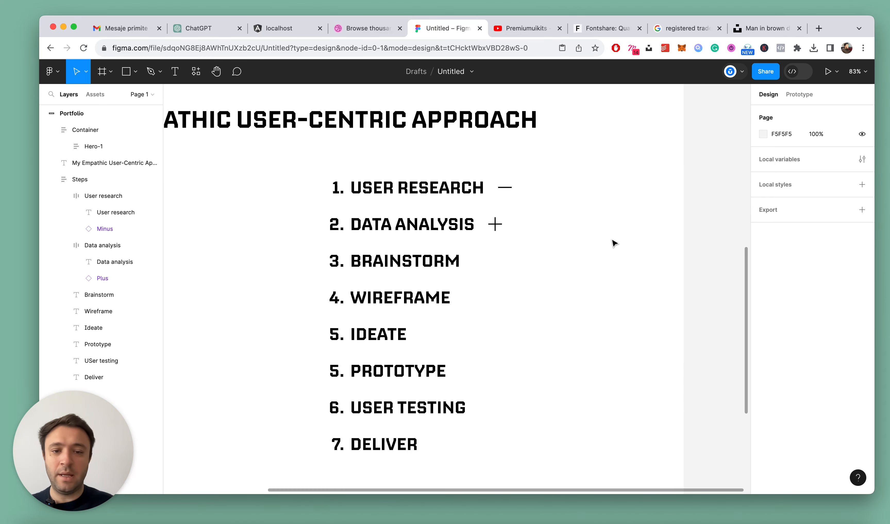
Collapse the layer list and check the Plus and Minus icons in the first two rows
{"action": "key", "text": "alt+l"}
{"action": "scroll", "coordinate": [575, 234], "scroll_direction": "down", "scroll_amount": 3}
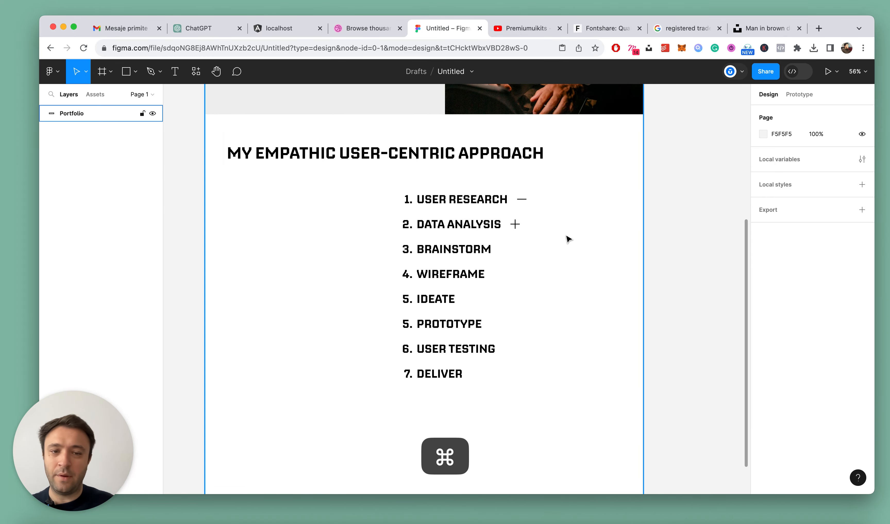
{"action": "scroll", "coordinate": [546, 248], "scroll_direction": "down", "scroll_amount": 1}
{"action": "scroll", "coordinate": [523, 255], "scroll_direction": "up", "scroll_amount": 2}
{"action": "scroll", "coordinate": [563, 177], "scroll_direction": "up", "scroll_amount": 3}
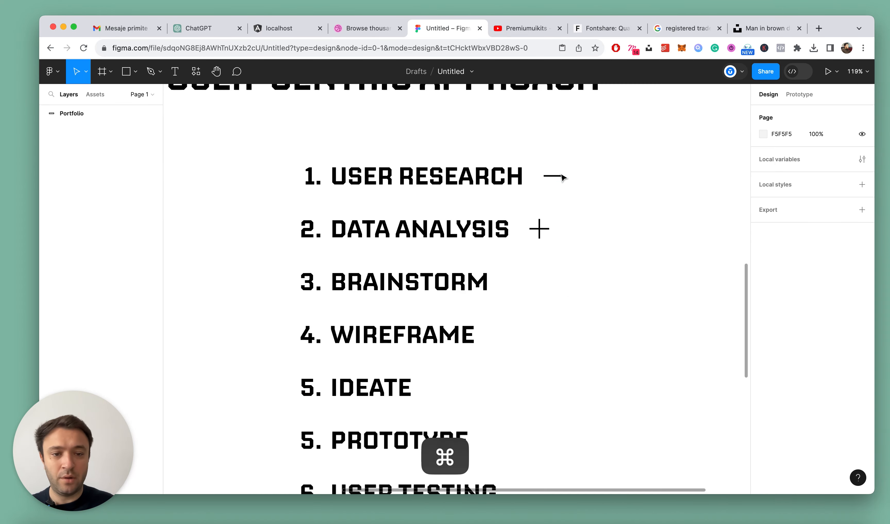
{"action": "double_click", "coordinate": [541, 230]}
{"action": "double_click", "coordinate": [542, 229]}
{"action": "left_click", "coordinate": [552, 177]}
{"action": "left_click", "coordinate": [557, 178]}
{"action": "left_click", "coordinate": [64, 229]}
{"action": "left_click", "coordinate": [85, 228]}
{"action": "left_click", "coordinate": [105, 179]}
Review the portfolio page from the hero to the steps list, including the Data analysis row's Plus icon
{"action": "scroll", "coordinate": [578, 253], "scroll_direction": "down", "scroll_amount": 10}
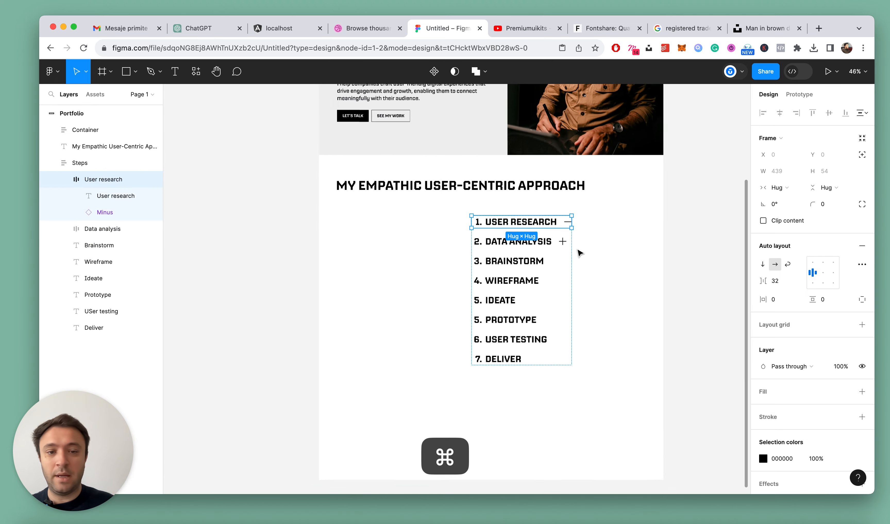
{"action": "left_click", "coordinate": [685, 248]}
{"action": "scroll", "coordinate": [686, 248], "scroll_direction": "down", "scroll_amount": 1}
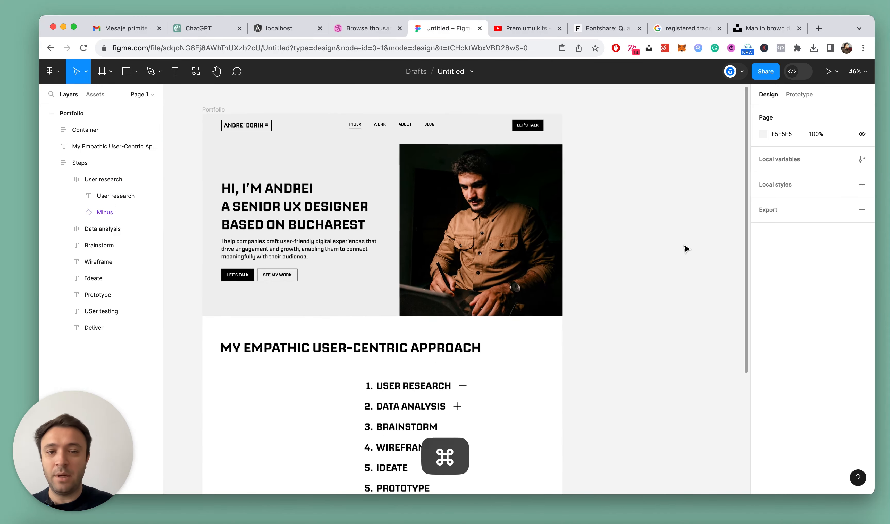
{"action": "scroll", "coordinate": [562, 292], "scroll_direction": "down", "scroll_amount": 8}
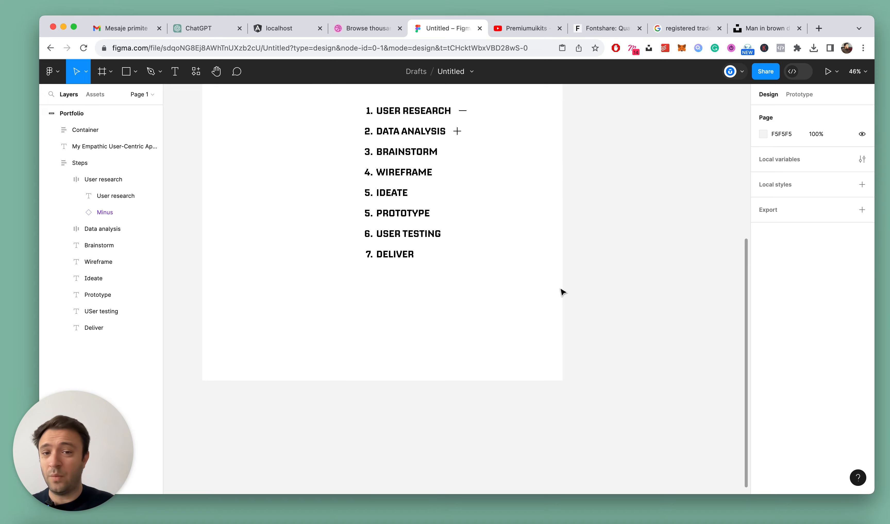
{"action": "scroll", "coordinate": [562, 292], "scroll_direction": "up", "scroll_amount": 1}
{"action": "scroll", "coordinate": [562, 292], "scroll_direction": "up", "scroll_amount": 2}
{"action": "scroll", "coordinate": [439, 240], "scroll_direction": "right", "scroll_amount": 1}
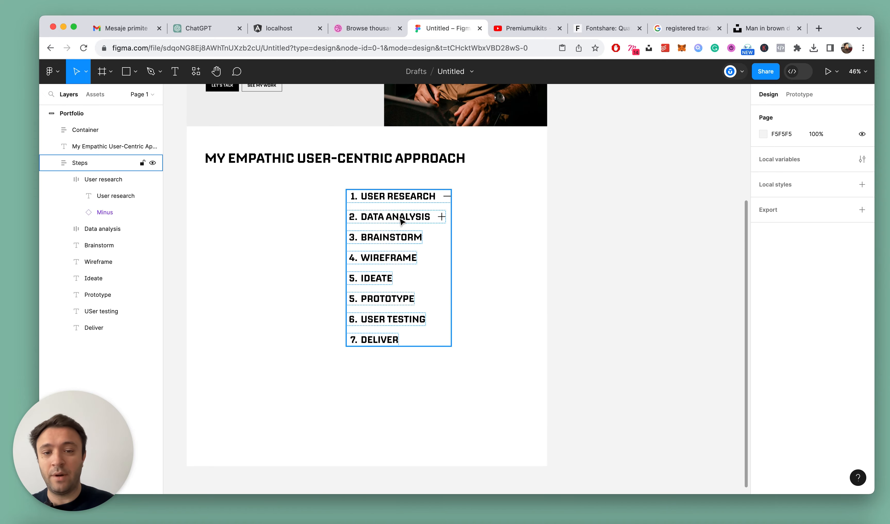
{"action": "scroll", "coordinate": [438, 240], "scroll_direction": "up", "scroll_amount": 4}
{"action": "scroll", "coordinate": [496, 259], "scroll_direction": "up", "scroll_amount": 5}
{"action": "left_click", "coordinate": [473, 183], "text": "super"}
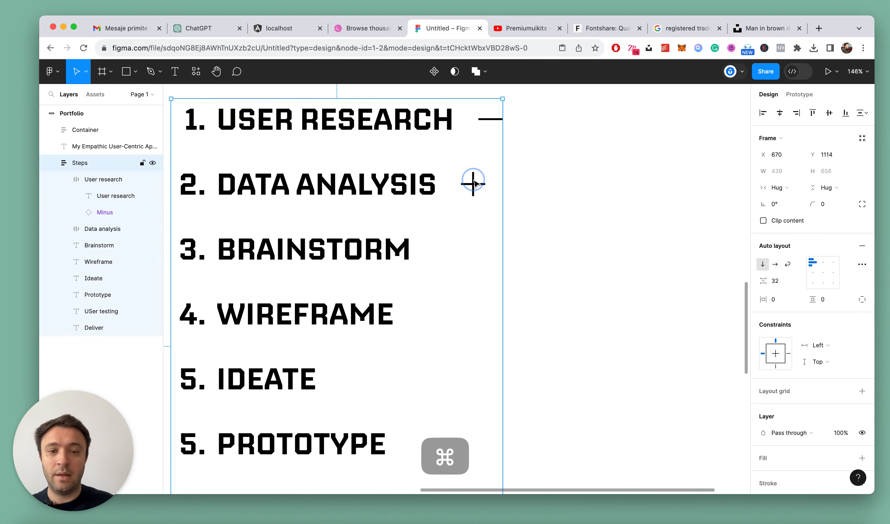
{"action": "left_click", "coordinate": [473, 183]}
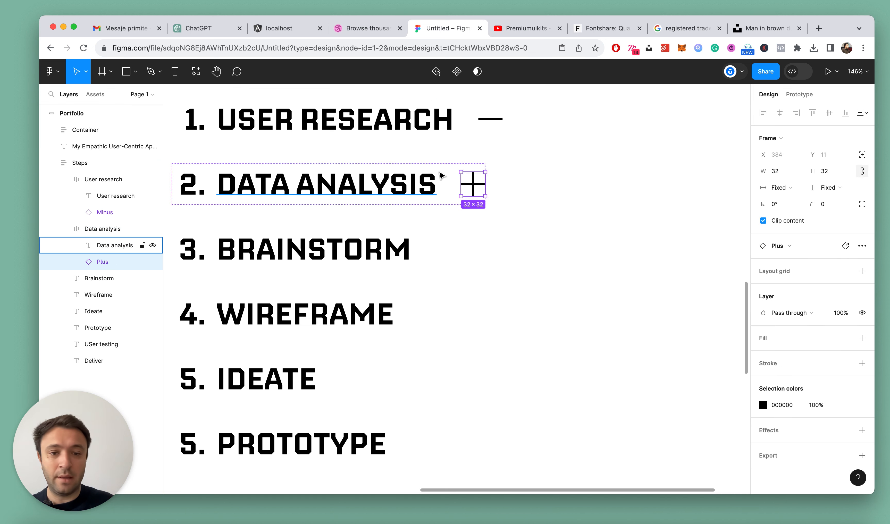
{"action": "scroll", "coordinate": [543, 203], "scroll_direction": "down", "scroll_amount": 3}
{"action": "key", "text": "Escape"}
{"action": "scroll", "coordinate": [474, 216], "scroll_direction": "down", "scroll_amount": 3}
Duplicate the Data analysis row and replace the copy's text with the numbered Brainstorm text from the list
{"action": "double_click", "coordinate": [459, 205]}
{"action": "key", "text": "super+d"}
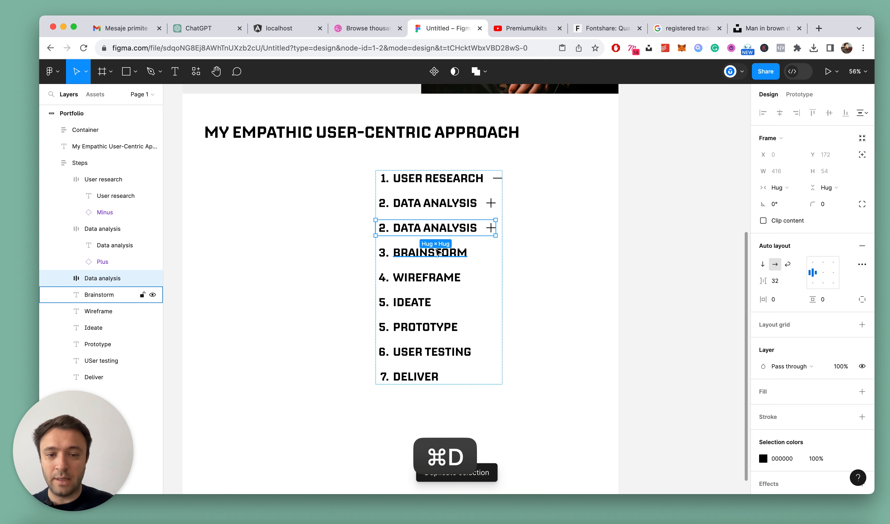
{"action": "double_click", "coordinate": [437, 252]}
{"action": "key", "text": "super+c"}
{"action": "key", "text": "Escape"}
{"action": "double_click", "coordinate": [421, 228]}
{"action": "double_click", "coordinate": [422, 229]}
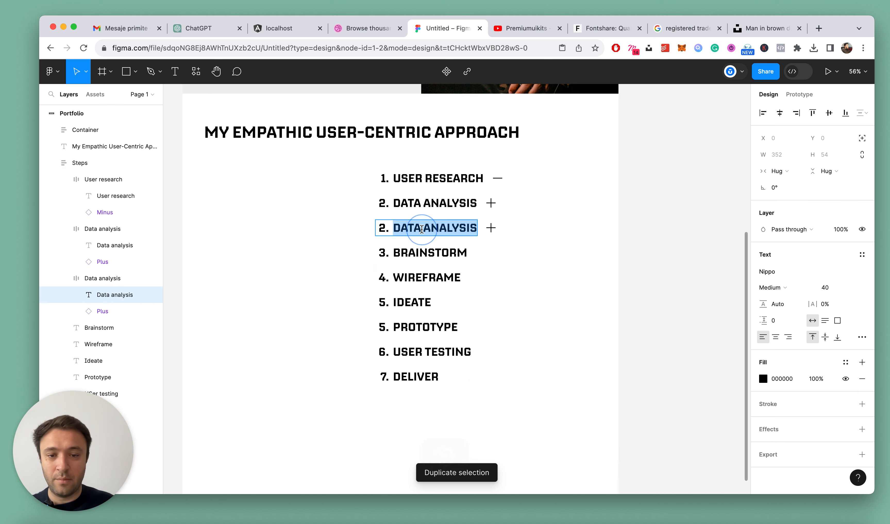
{"action": "key", "text": "super+v"}
{"action": "key", "text": "Escape"}
Delete the original Brainstorm text that has no icon
{"action": "left_click", "coordinate": [492, 247]}
{"action": "scroll", "coordinate": [390, 258], "scroll_direction": "up", "scroll_amount": 2}
{"action": "double_click", "coordinate": [423, 249]}
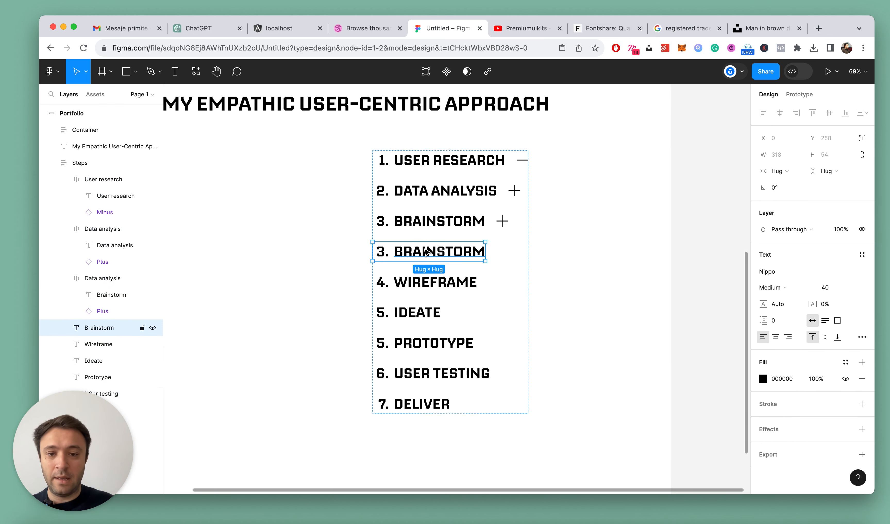
{"action": "key", "text": "Delete"}
Duplicate the Brainstorm row and change the copy's text to "Problem statement"
{"action": "left_click", "coordinate": [468, 217]}
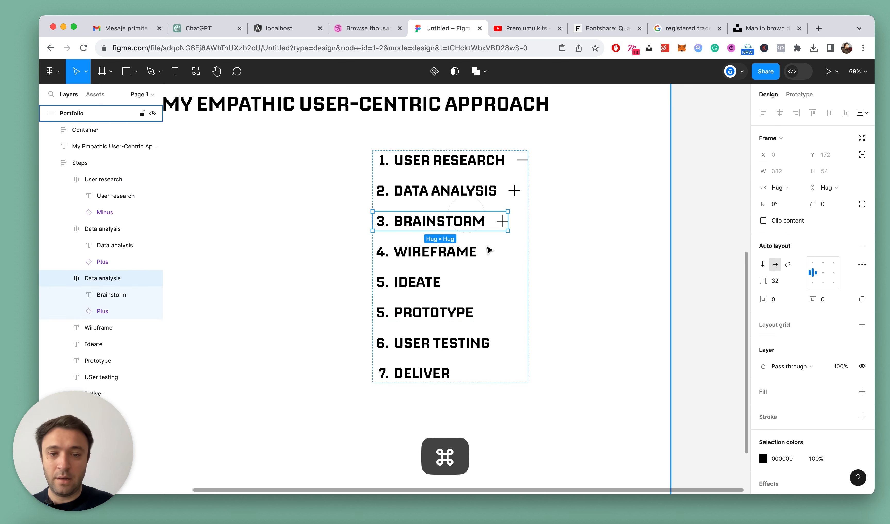
{"action": "key", "text": "super+d"}
{"action": "double_click", "coordinate": [430, 247]}
{"action": "double_click", "coordinate": [430, 245]}
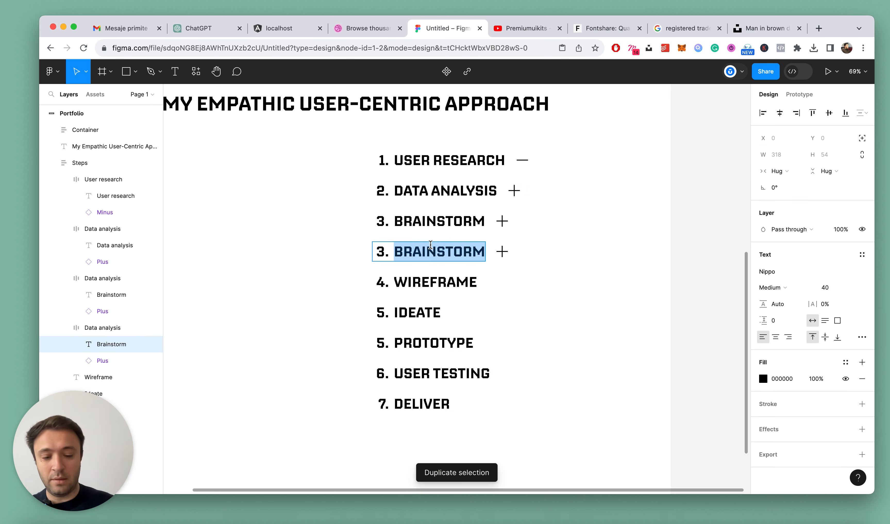
{"action": "type", "text": "Problem s"}
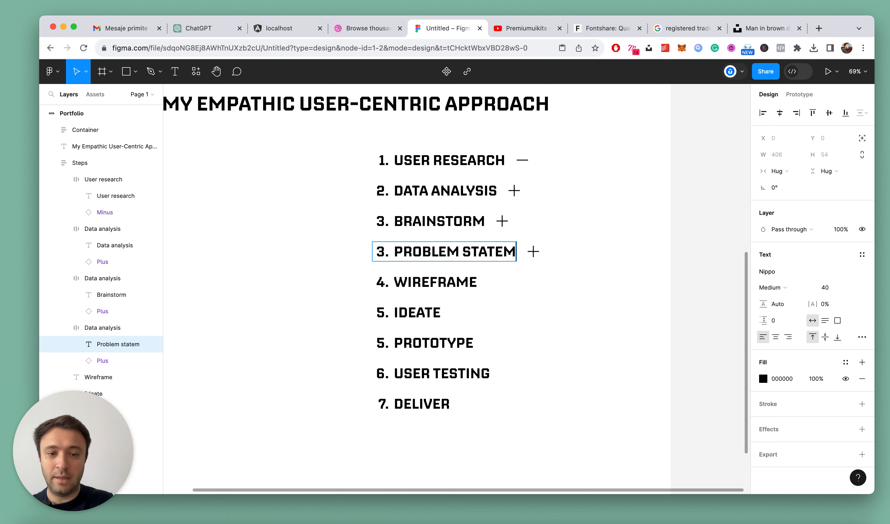
{"action": "key", "text": "Escape"}
Rename the new row's frame "Problem statement" after its text layer and collapse the row frames below User research
{"action": "left_click", "coordinate": [117, 345]}
{"action": "key", "text": "super+c"}
{"action": "key", "text": "shift+Return"}
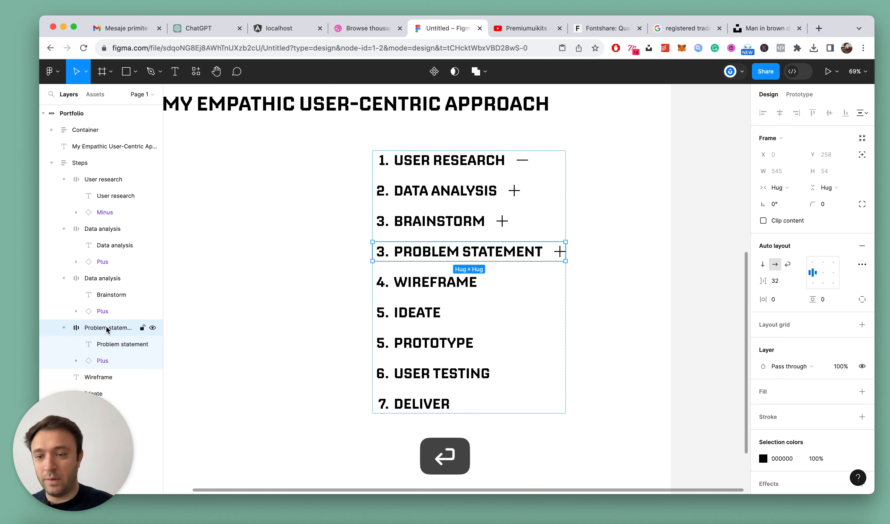
{"action": "left_click", "coordinate": [63, 328]}
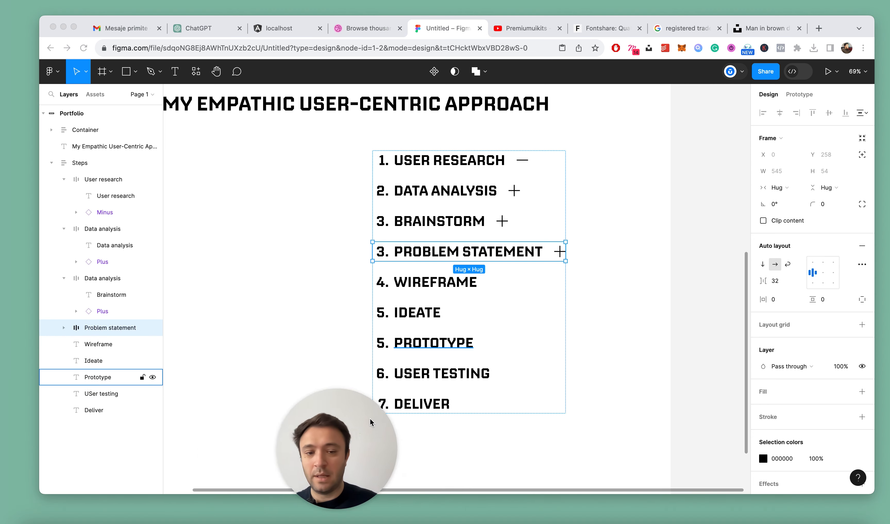
{"action": "left_click", "coordinate": [63, 279]}
{"action": "left_click", "coordinate": [63, 230]}
{"action": "left_click", "coordinate": [604, 284]}
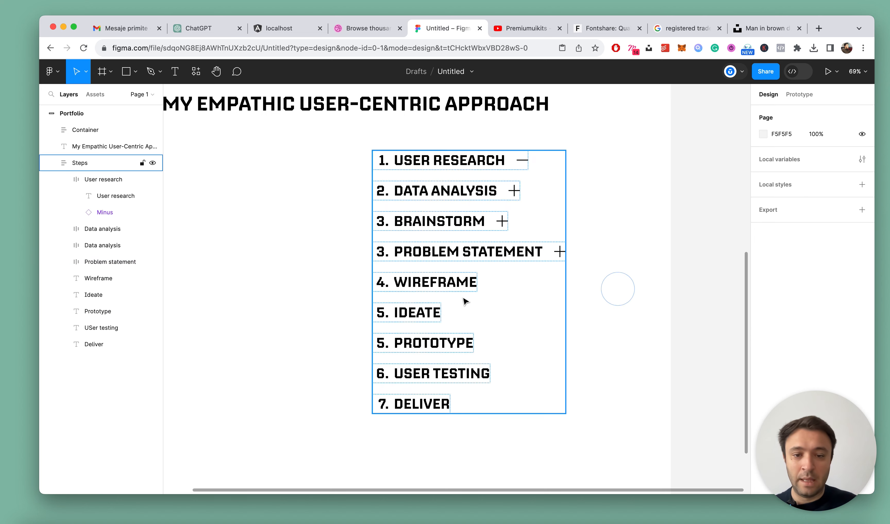
Duplicate the Problem statement row and replace the copy's text with the numbered Wireframe text from the list
{"action": "scroll", "coordinate": [452, 279], "scroll_direction": "up", "scroll_amount": 2}
{"action": "left_click", "coordinate": [451, 273], "text": "super"}
{"action": "left_click", "coordinate": [522, 249]}
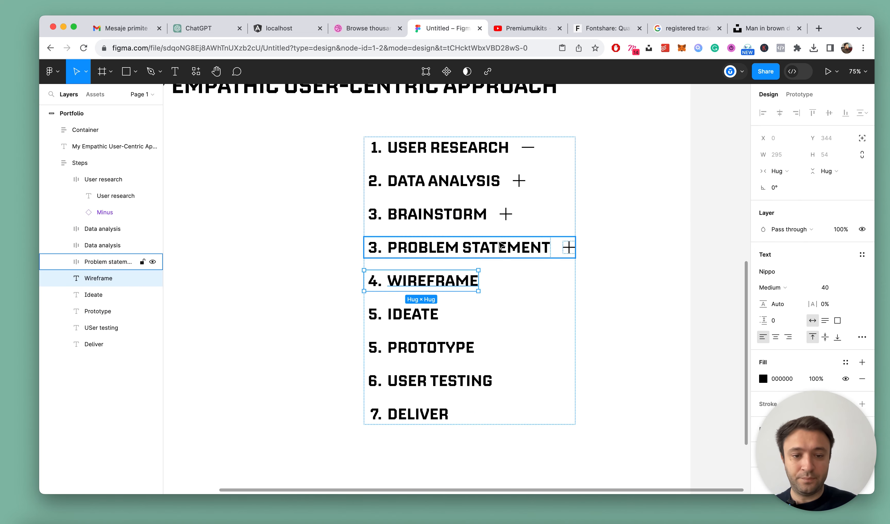
{"action": "key", "text": "super+d"}
{"action": "double_click", "coordinate": [452, 315]}
{"action": "key", "text": "super+c"}
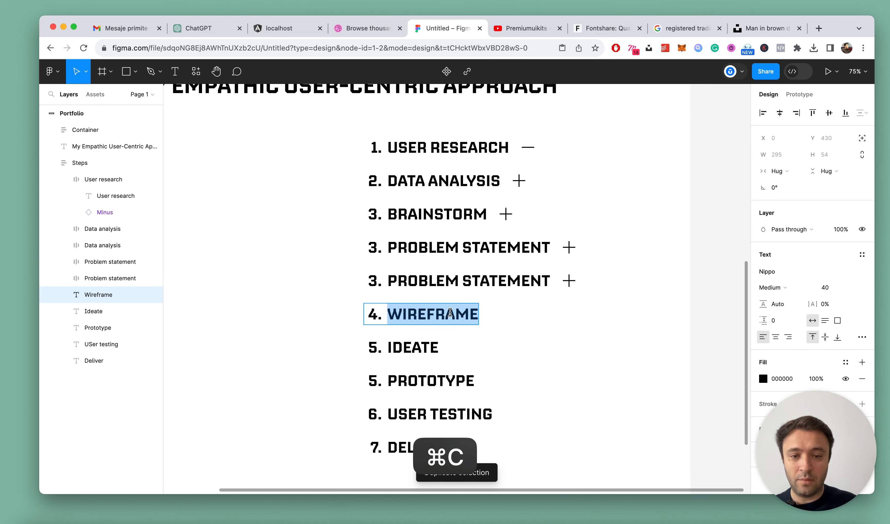
{"action": "key", "text": "Escape"}
{"action": "left_click", "coordinate": [446, 281], "text": "super"}
{"action": "key", "text": "super+v"}
{"action": "key", "text": "Escape"}
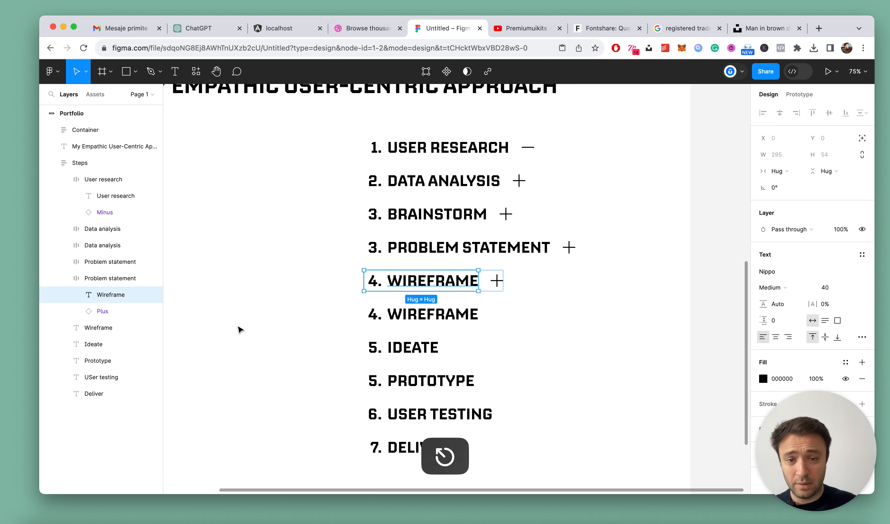
Extend the new row's text to "Wireframe ideas", rename its frame to match, and collapse the frame
{"action": "double_click", "coordinate": [472, 290]}
{"action": "type", "text": "ideas"}
{"action": "key", "text": "Escape"}
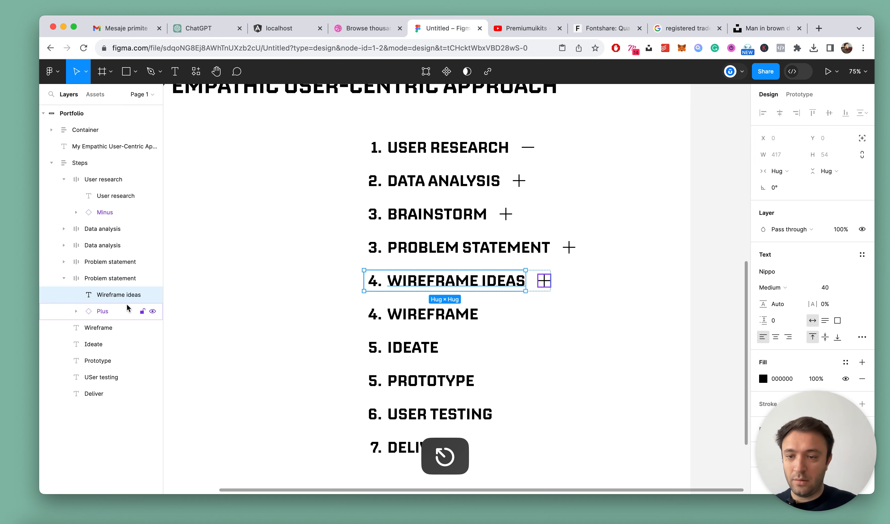
{"action": "left_click", "coordinate": [97, 281]}
{"action": "key", "text": "super+c"}
{"action": "key", "text": "super+s"}
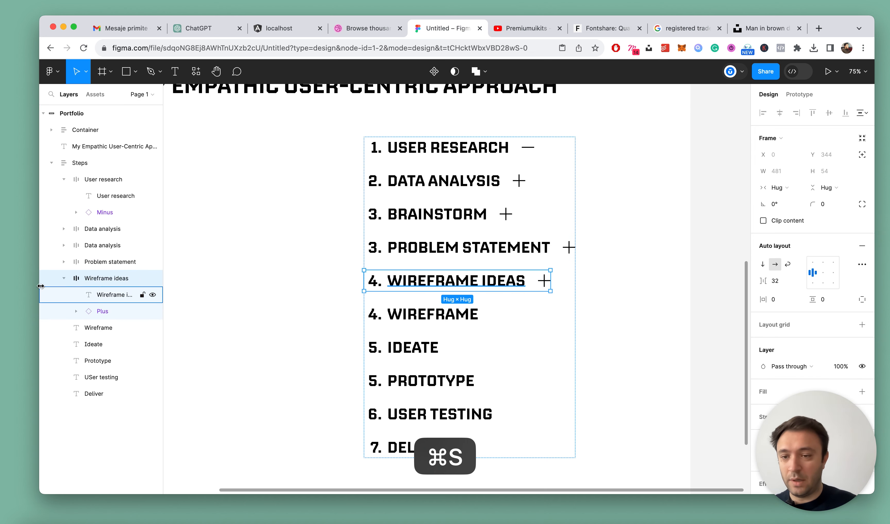
{"action": "left_click", "coordinate": [63, 279]}
Delete the original Wireframe text that has no icon
{"action": "scroll", "coordinate": [518, 345], "scroll_direction": "up", "scroll_amount": 5}
{"action": "left_click", "coordinate": [375, 288]}
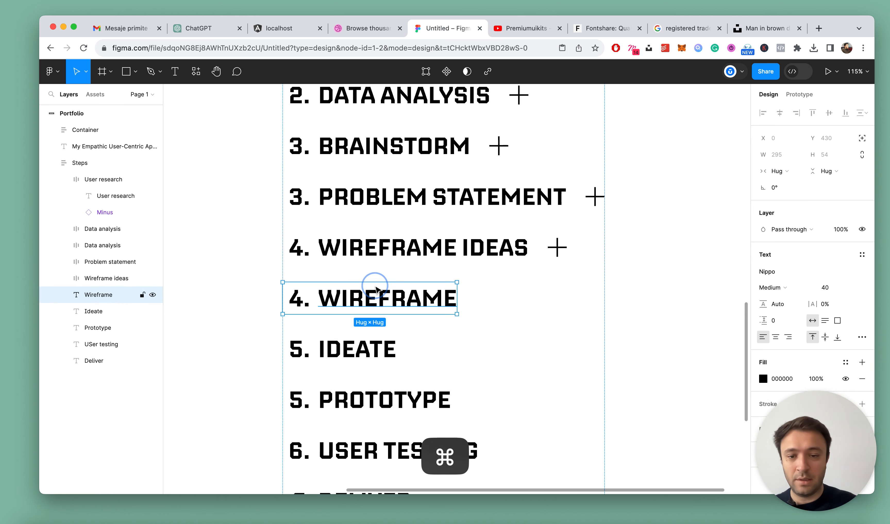
{"action": "key", "text": "BackSpace"}
Duplicate the Wireframe ideas row and delete the plain Ideate text below it
{"action": "scroll", "coordinate": [378, 295], "scroll_direction": "down", "scroll_amount": 5}
{"action": "left_click", "coordinate": [387, 276]}
{"action": "double_click", "coordinate": [387, 265]}
{"action": "key", "text": "super+d"}
{"action": "scroll", "coordinate": [376, 300], "scroll_direction": "up", "scroll_amount": 2}
{"action": "left_click", "coordinate": [371, 325]}
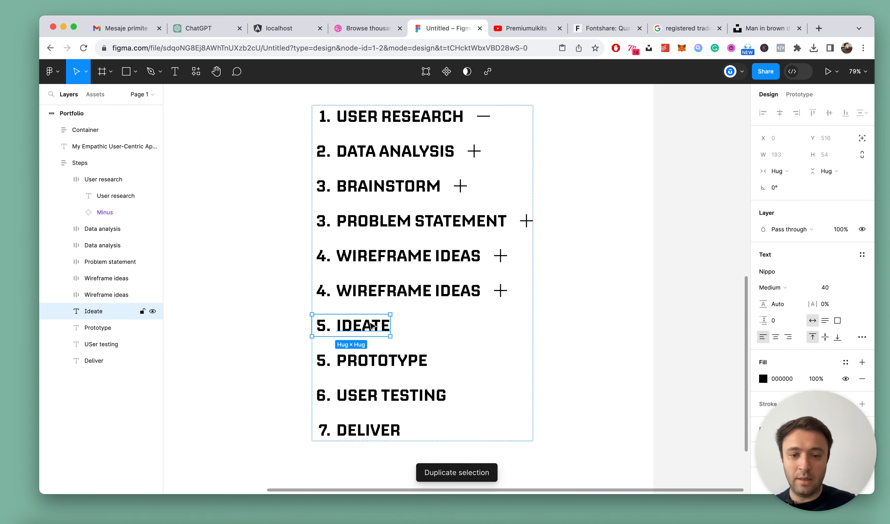
{"action": "key", "text": "BackSpace"}
Change the duplicated row's text to "UI Design", rename its frame to match, and collapse the frame
{"action": "double_click", "coordinate": [398, 293], "text": "super"}
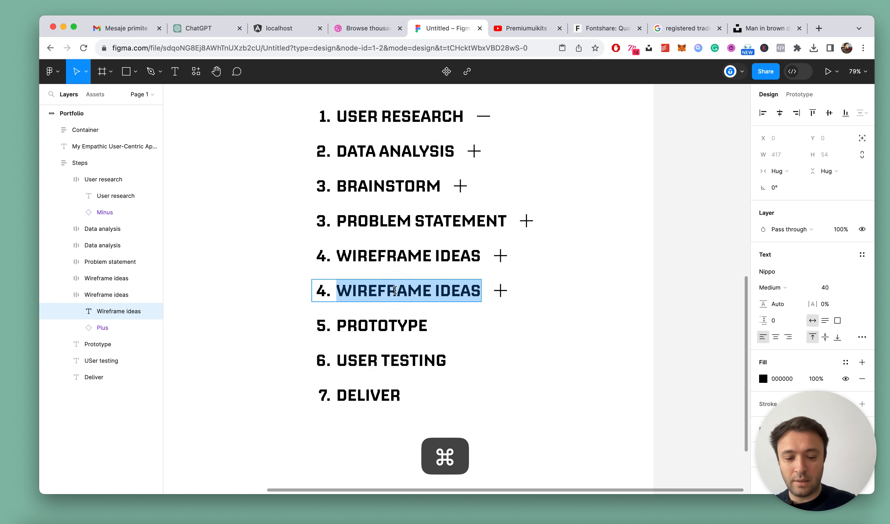
{"action": "type", "text": "UI DESIGN"}
{"action": "key", "text": "Escape"}
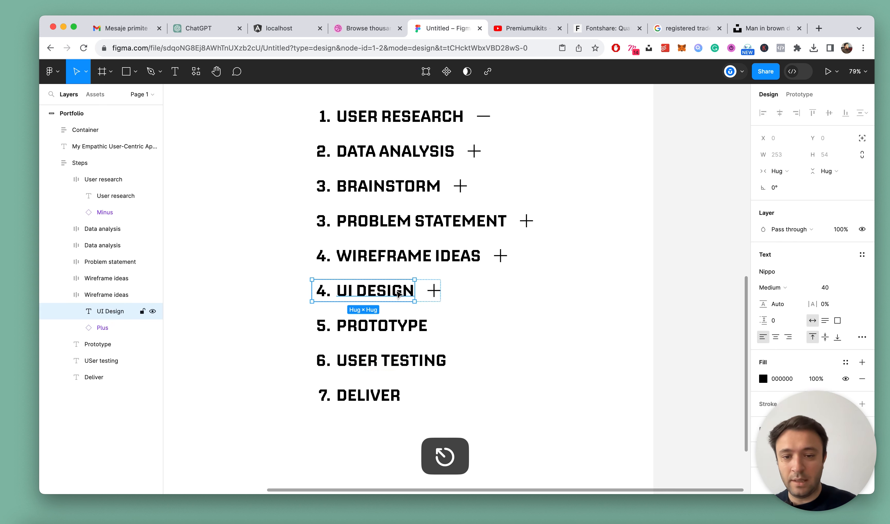
{"action": "double_click", "coordinate": [108, 311]}
{"action": "key", "text": "super+c"}
{"action": "double_click", "coordinate": [104, 294]}
{"action": "key", "text": "super+v"}
{"action": "key", "text": "Return"}
{"action": "key", "text": "super+s"}
{"action": "left_click", "coordinate": [70, 295]}
{"action": "scroll", "coordinate": [405, 376], "scroll_direction": "up", "scroll_amount": 3}
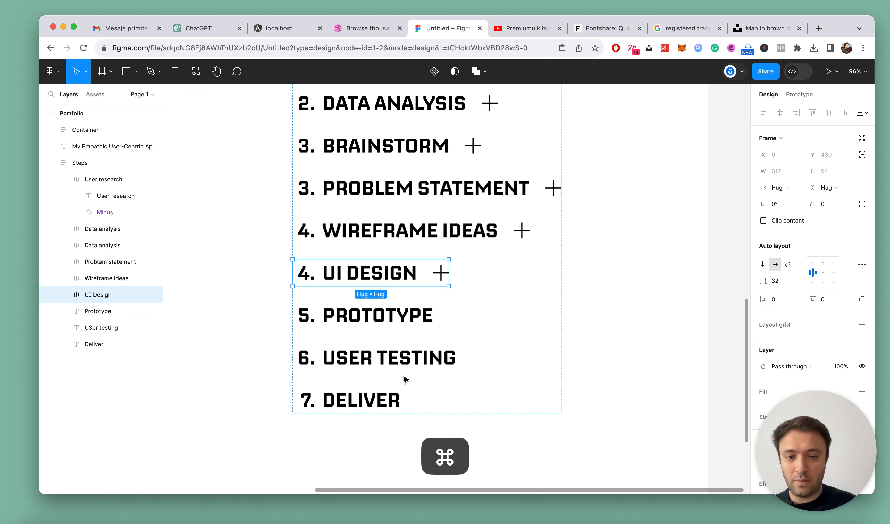
Duplicate the UI Design row within the steps list
{"action": "left_click", "coordinate": [364, 311], "text": "super"}
{"action": "scroll", "coordinate": [367, 319], "scroll_direction": "down", "scroll_amount": 5}
{"action": "scroll", "coordinate": [371, 302], "scroll_direction": "up", "scroll_amount": 4}
{"action": "left_click", "coordinate": [374, 284]}
{"action": "key", "text": "super+d"}
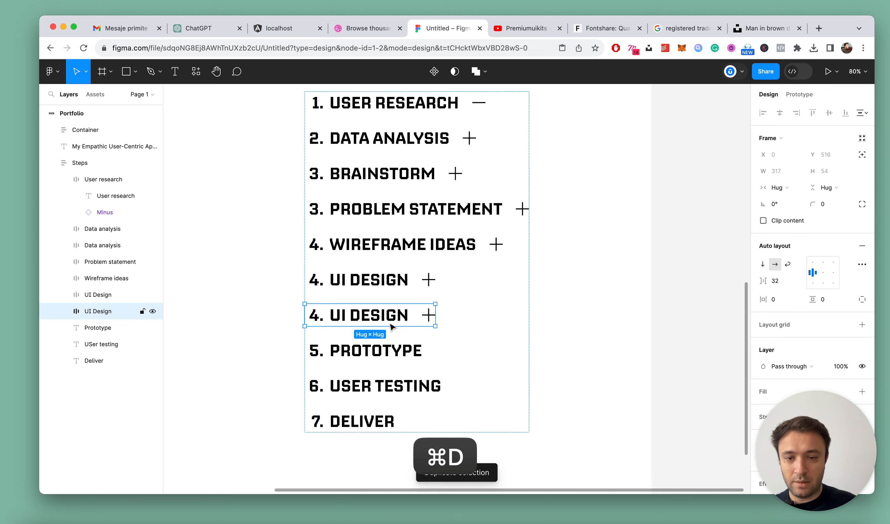
Replace the duplicated UI Design row's text with the text copied from the plain "5. Prototype" item below
{"action": "left_click", "coordinate": [319, 315]}
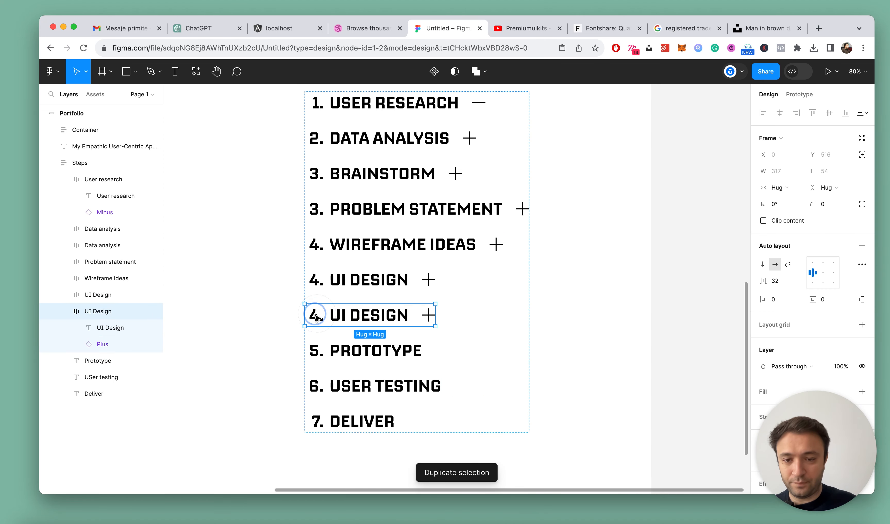
{"action": "left_click", "coordinate": [391, 354], "text": "super"}
{"action": "key", "text": "super+c"}
{"action": "key", "text": "Escape"}
{"action": "double_click", "coordinate": [363, 314]}
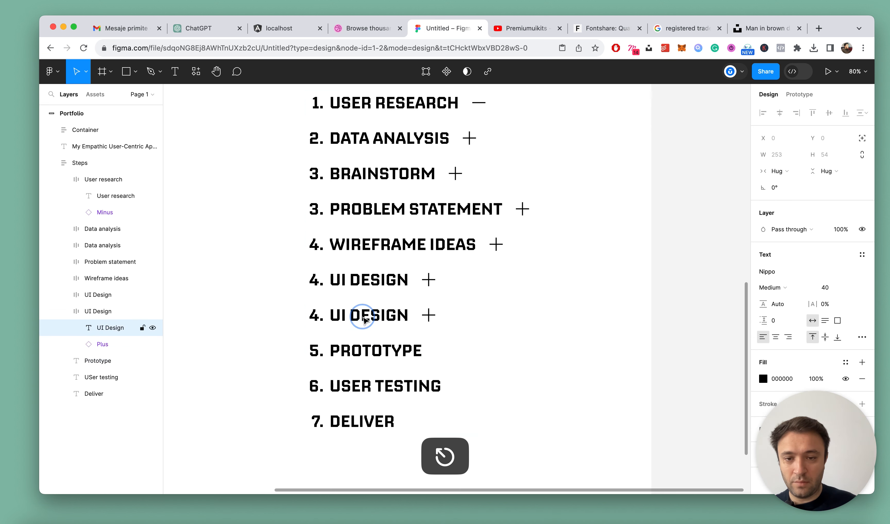
{"action": "key", "text": "super+v"}
{"action": "key", "text": "Escape"}
Renumber the UI Design row in the steps list as 5
{"action": "double_click", "coordinate": [370, 279]}
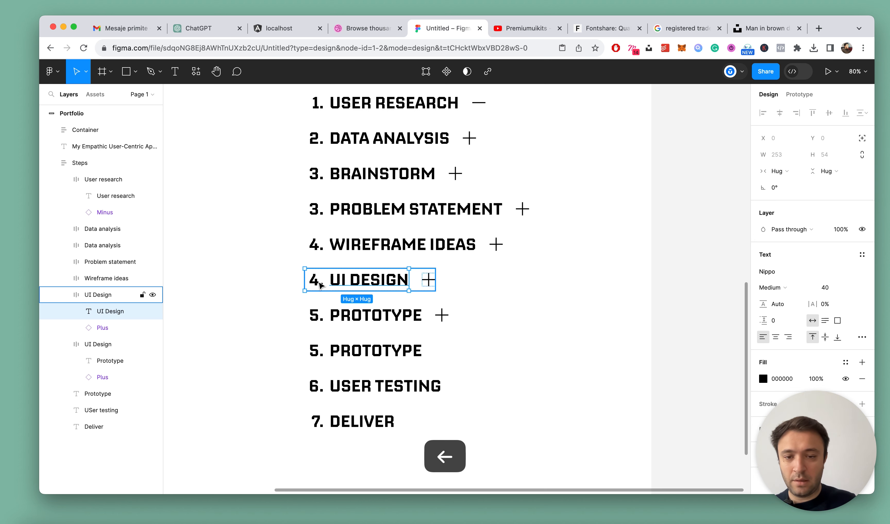
{"action": "key", "text": "Escape"}
{"action": "left_click", "coordinate": [333, 281]}
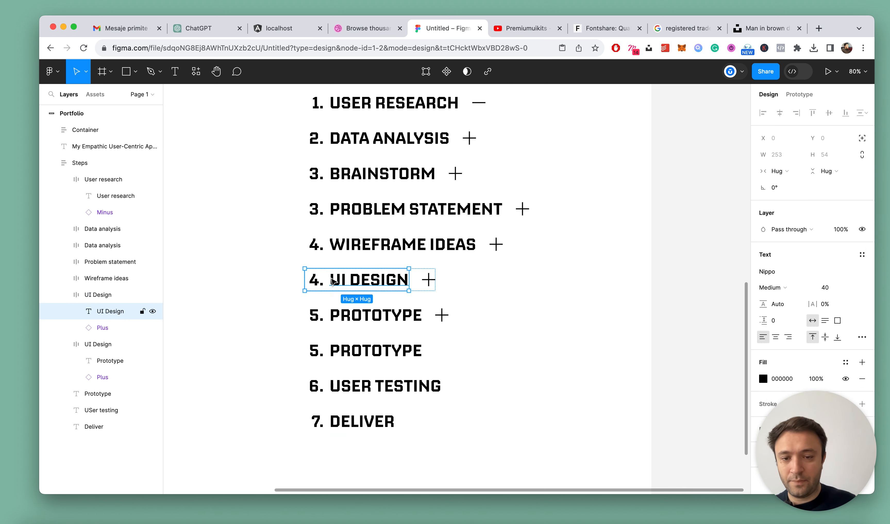
{"action": "double_click", "coordinate": [336, 281]}
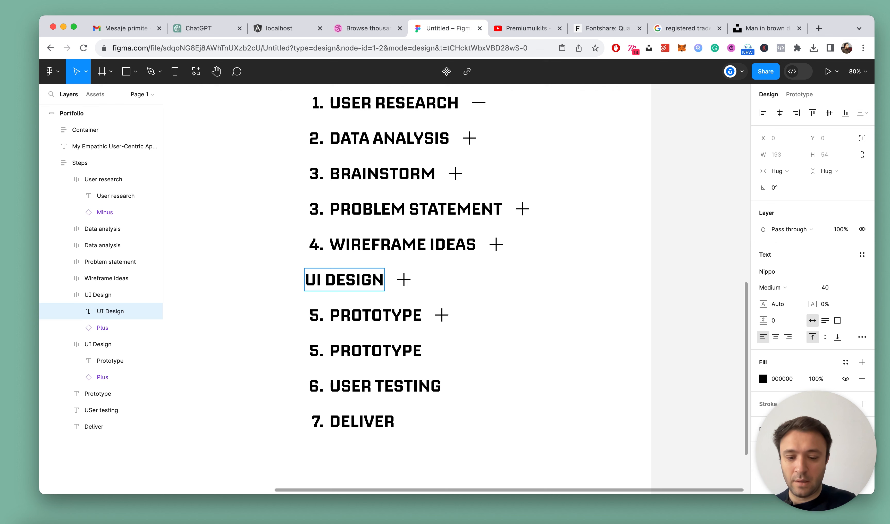
Renumber the Prototype row with the plus icon as 6 and delete the plain Prototype text below it
{"action": "left_click", "coordinate": [316, 316]}
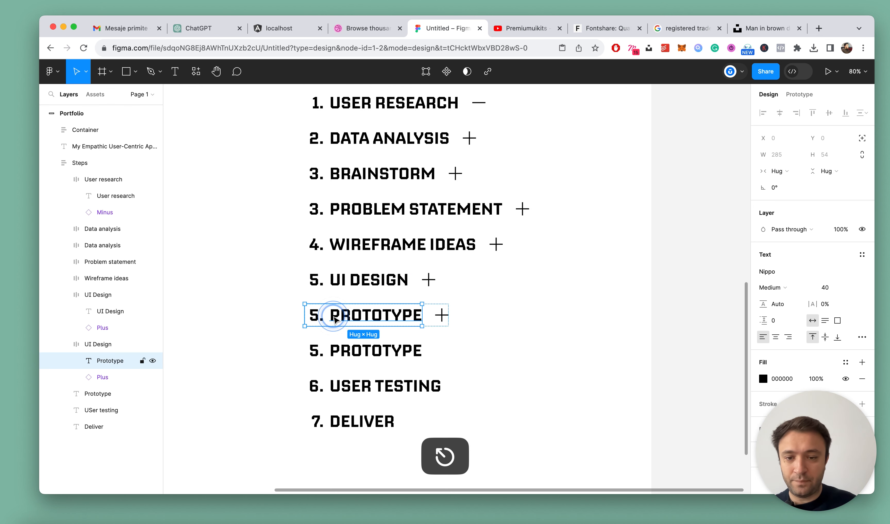
{"action": "key", "text": "Escape"}
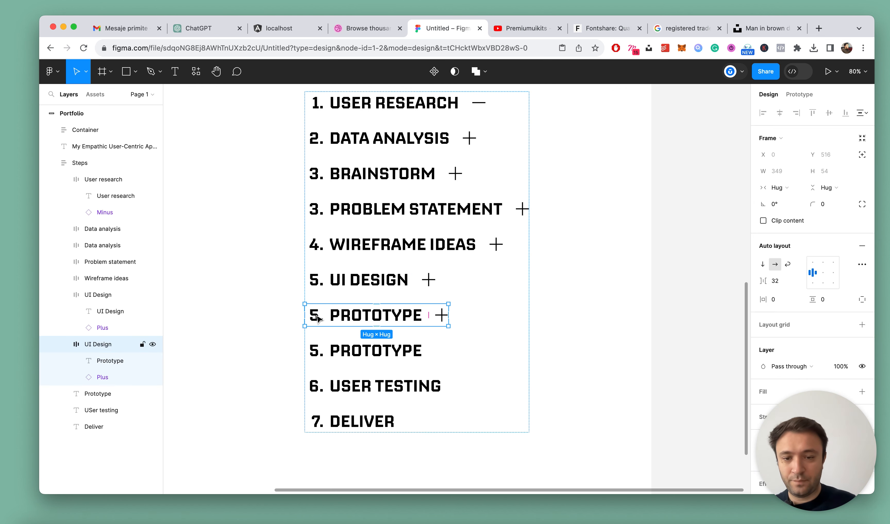
{"action": "left_click", "coordinate": [315, 389], "text": "super"}
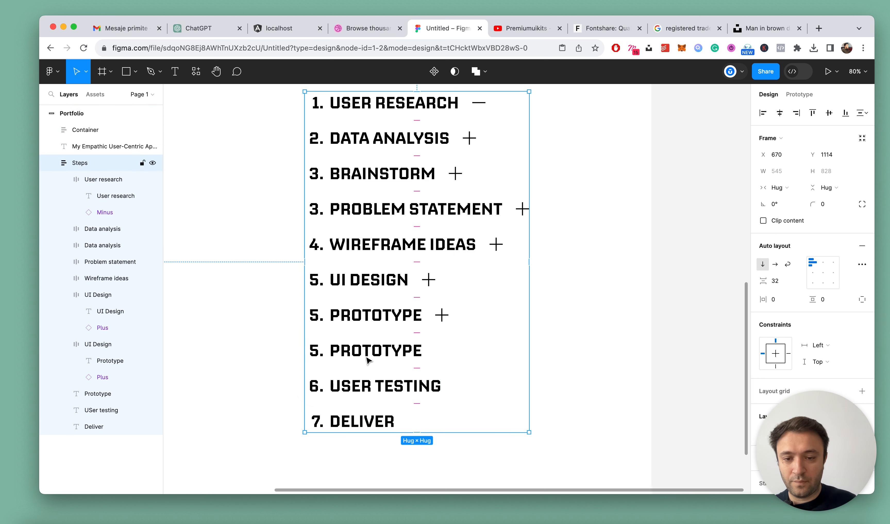
{"action": "left_click", "coordinate": [340, 350], "text": "super"}
{"action": "double_click", "coordinate": [341, 349]}
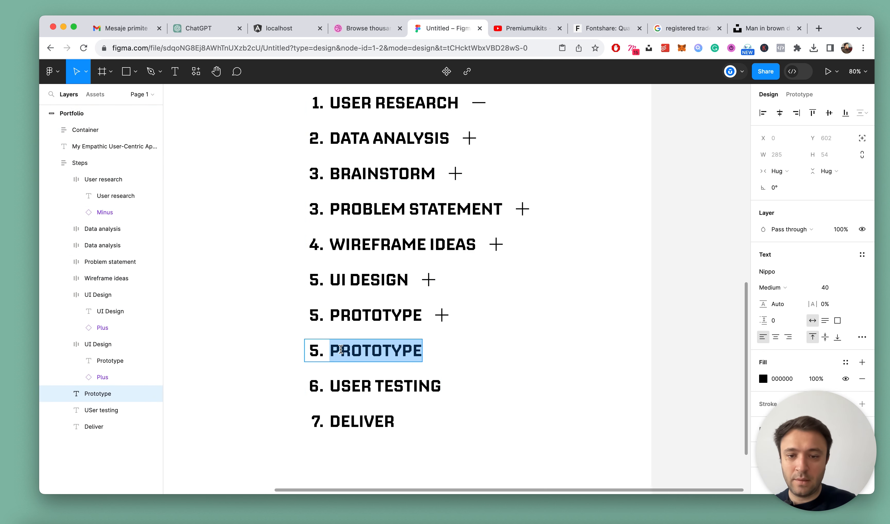
{"action": "left_click", "coordinate": [342, 317], "text": "super"}
{"action": "key", "text": "Left"}
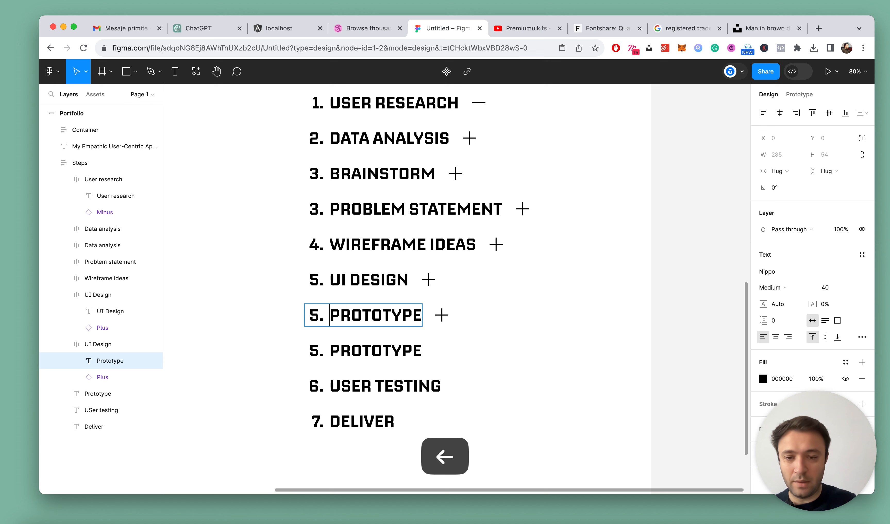
{"action": "type", "text": "6."}
{"action": "key", "text": "Escape"}
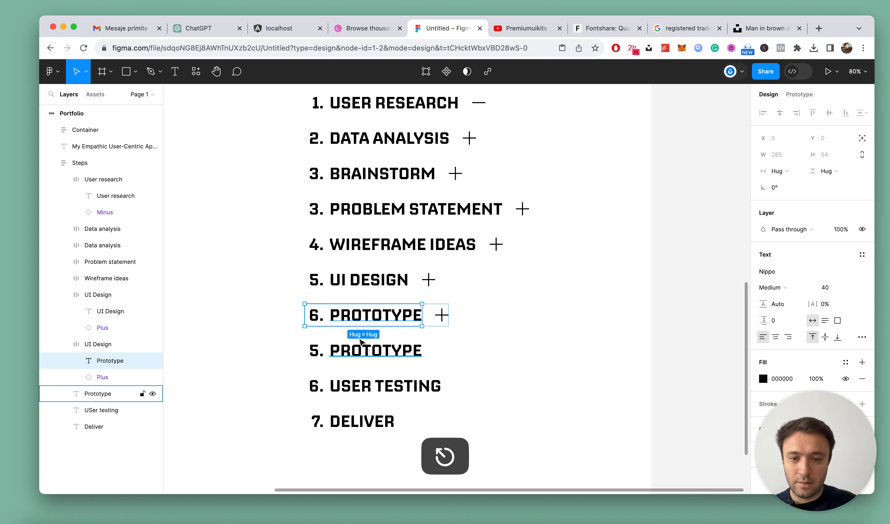
{"action": "left_click", "coordinate": [358, 341]}
{"action": "key", "text": "Delete"}
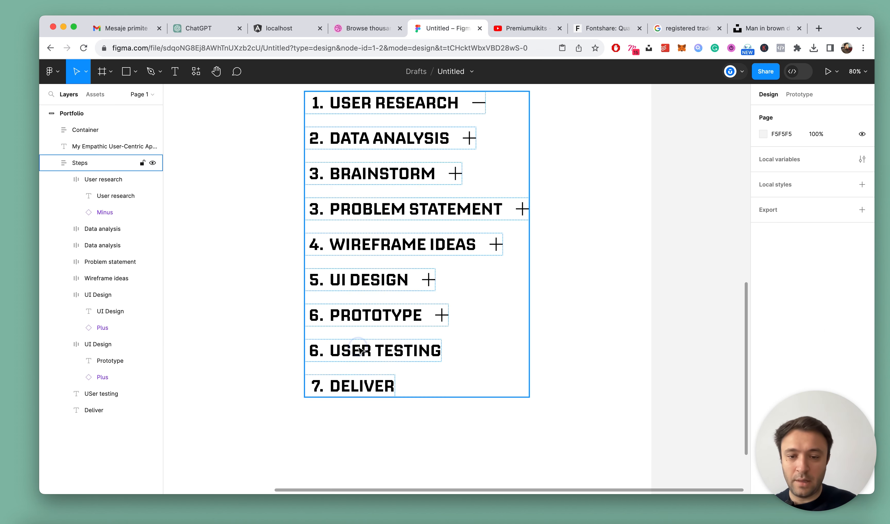
Renumber the User testing text below the Prototype row as 7
{"action": "left_click", "coordinate": [356, 351]}
{"action": "double_click", "coordinate": [333, 352]}
{"action": "key", "text": "Left"}
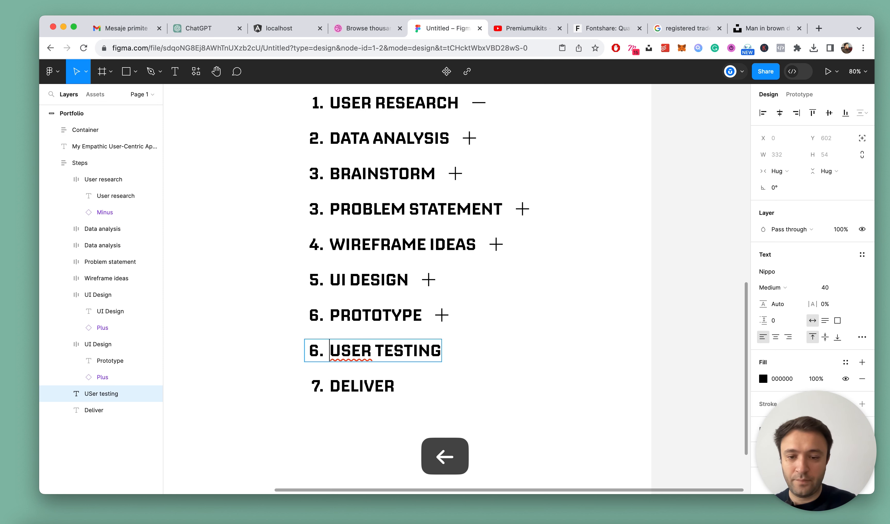
{"action": "type", "text": "7."}
{"action": "key", "text": "Escape"}
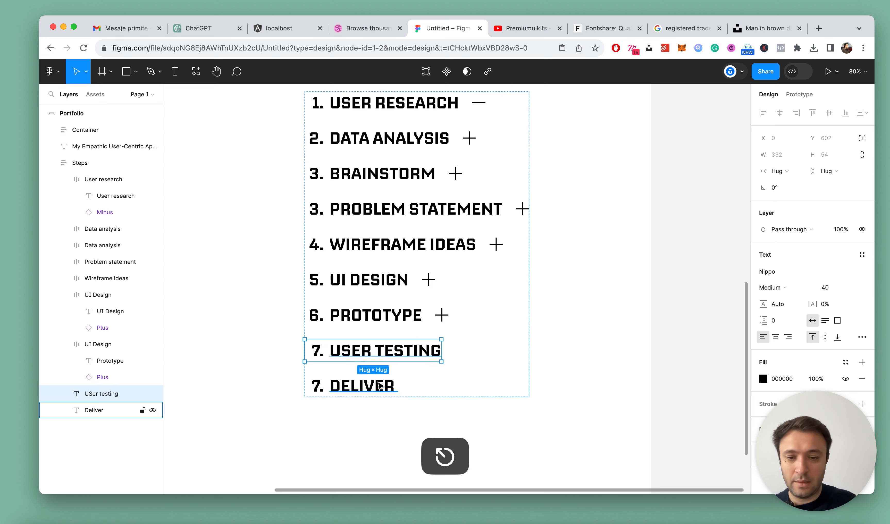
Change the last step's text from Deliver to "Deliverables"
{"action": "double_click", "coordinate": [375, 381]}
{"action": "left_click", "coordinate": [392, 380]}
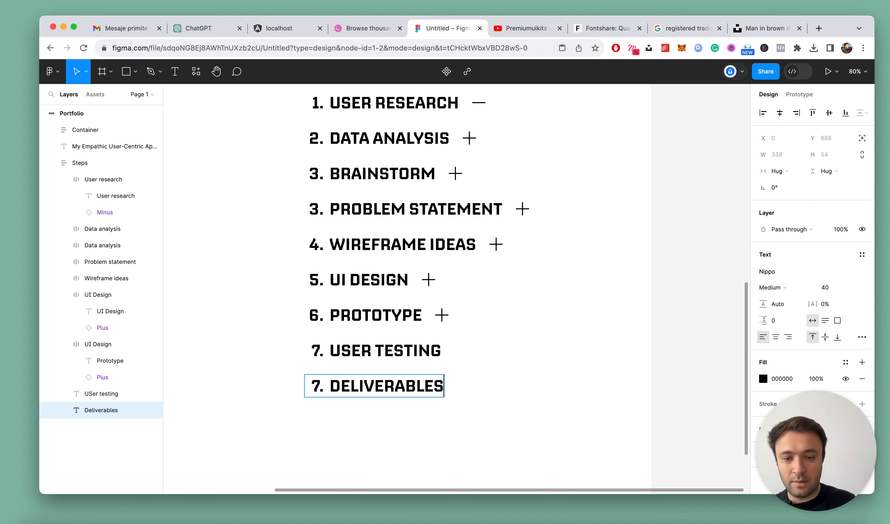
{"action": "key", "text": "Escape"}
Copy the Prototype row's plus icon and combine it with the User testing text in a horizontal, vertically centred auto layout frame
{"action": "double_click", "coordinate": [442, 316]}
{"action": "key", "text": "super+c"}
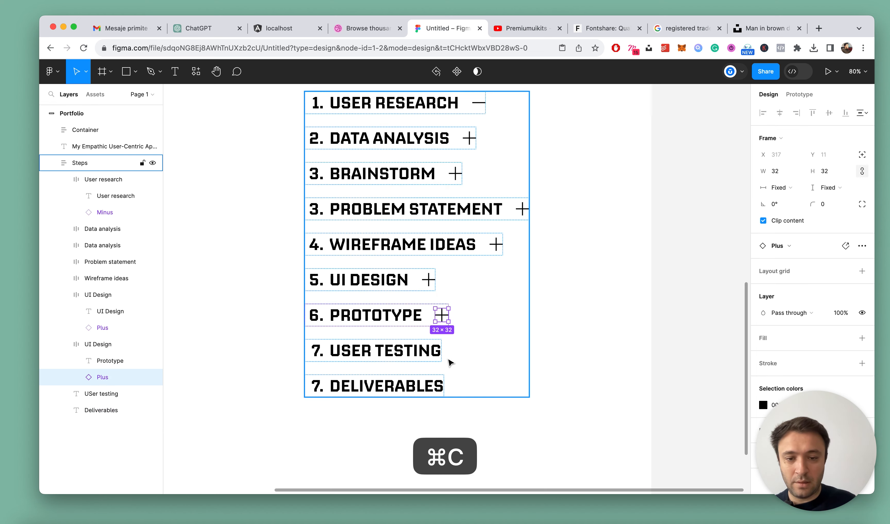
{"action": "scroll", "coordinate": [450, 363], "scroll_direction": "up", "scroll_amount": 5}
{"action": "left_click", "coordinate": [432, 352]}
{"action": "key", "text": "super+v"}
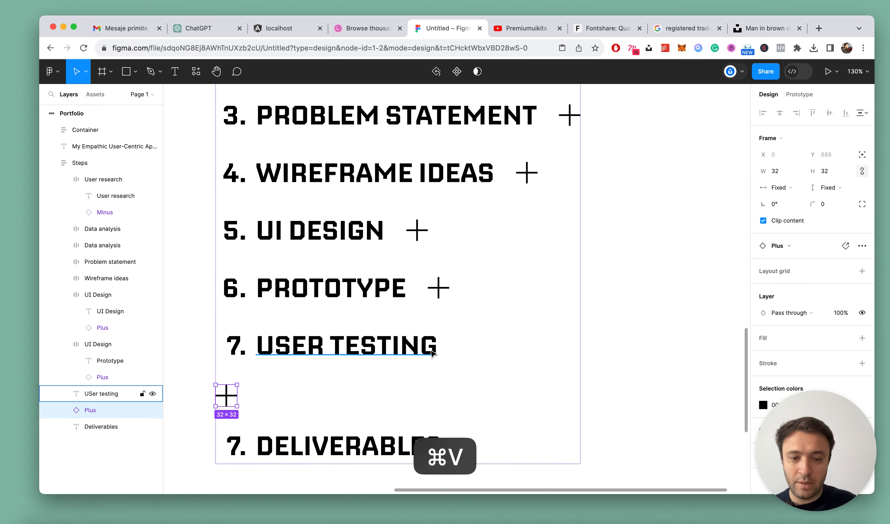
{"action": "left_click", "coordinate": [369, 347], "text": "shift"}
{"action": "key", "text": "shift+a"}
{"action": "left_click", "coordinate": [775, 264]}
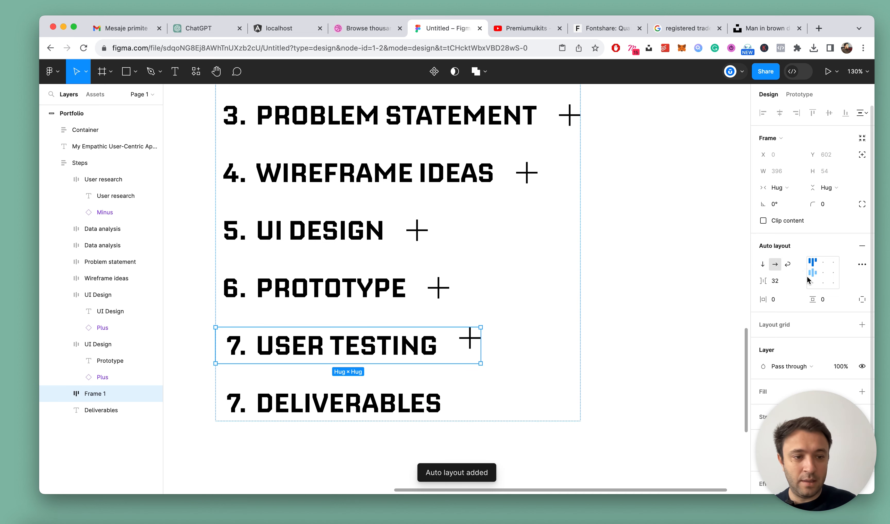
{"action": "scroll", "coordinate": [593, 356], "scroll_direction": "down", "scroll_amount": 3}
Rename the new auto layout frame "USer testing" using the text copied from its row
{"action": "left_click", "coordinate": [68, 343]}
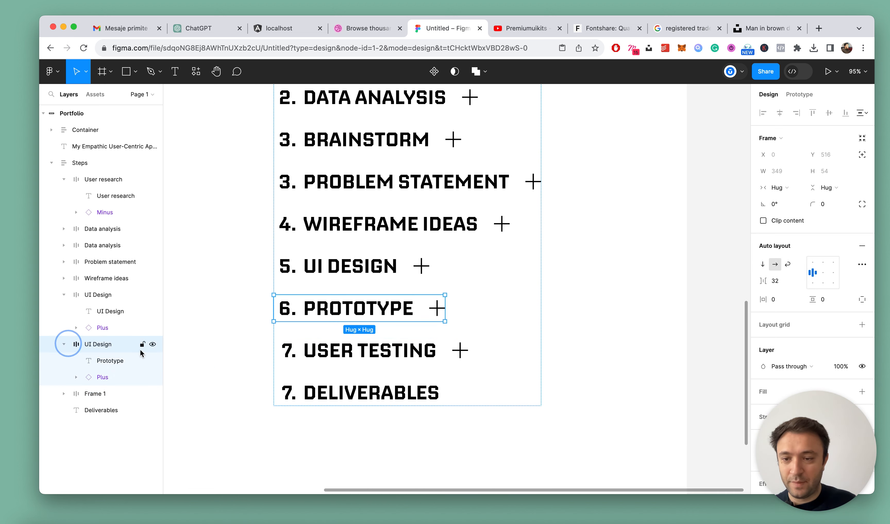
{"action": "scroll", "coordinate": [356, 365], "scroll_direction": "up", "scroll_amount": 1}
{"action": "double_click", "coordinate": [363, 351]}
{"action": "double_click", "coordinate": [363, 350]}
{"action": "key", "text": "super+c"}
{"action": "key", "text": "Escape"}
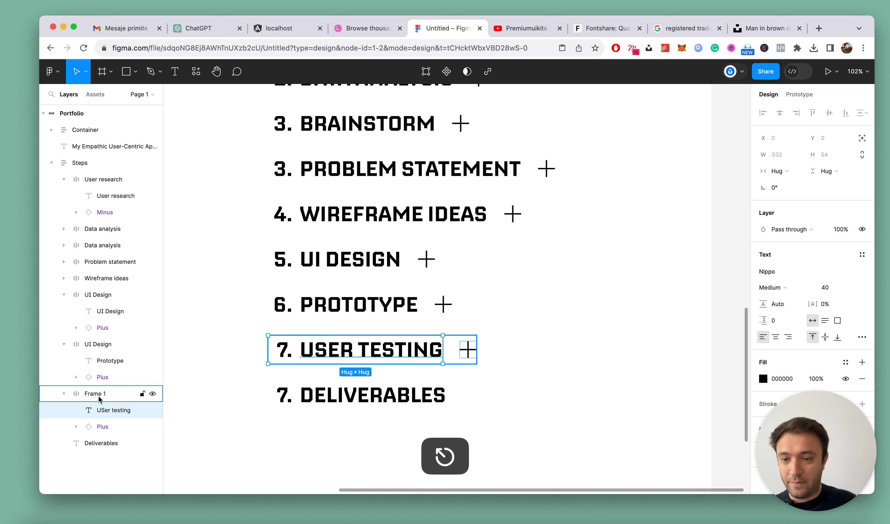
{"action": "double_click", "coordinate": [98, 397]}
{"action": "key", "text": "super+v"}
{"action": "key", "text": "Return"}
{"action": "key", "text": "super+s"}
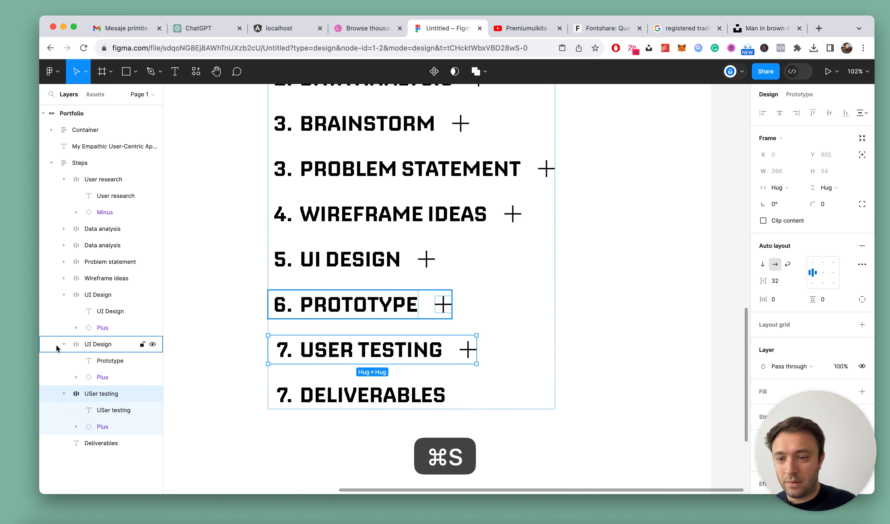
Collapse the Prototype and User testing row frames in the layer tree and clear the selection
{"action": "left_click", "coordinate": [63, 344]}
{"action": "left_click", "coordinate": [64, 361]}
{"action": "scroll", "coordinate": [361, 373], "scroll_direction": "down", "scroll_amount": 3}
{"action": "key", "text": "Escape"}
{"action": "scroll", "coordinate": [366, 370], "scroll_direction": "up", "scroll_amount": 3}
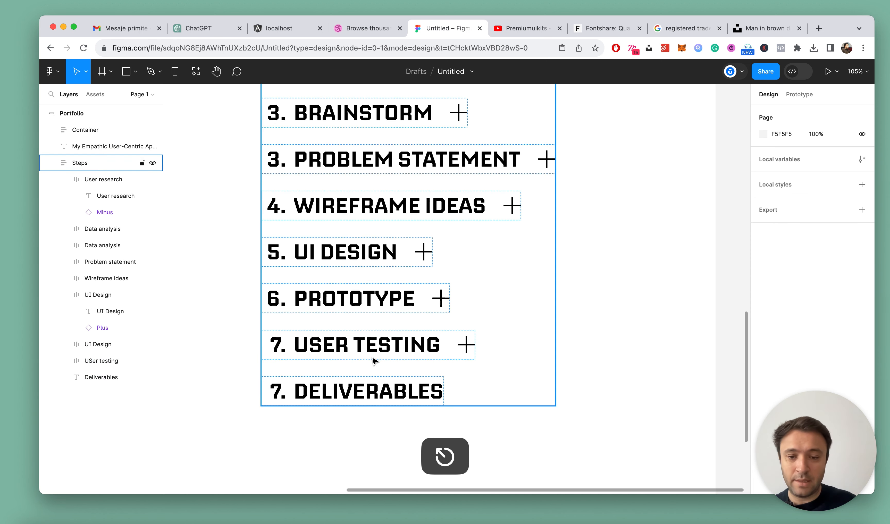
Duplicate the User testing row within the steps list
{"action": "left_click", "coordinate": [376, 351]}
{"action": "key", "text": "super+d"}
{"action": "left_click", "coordinate": [333, 441]}
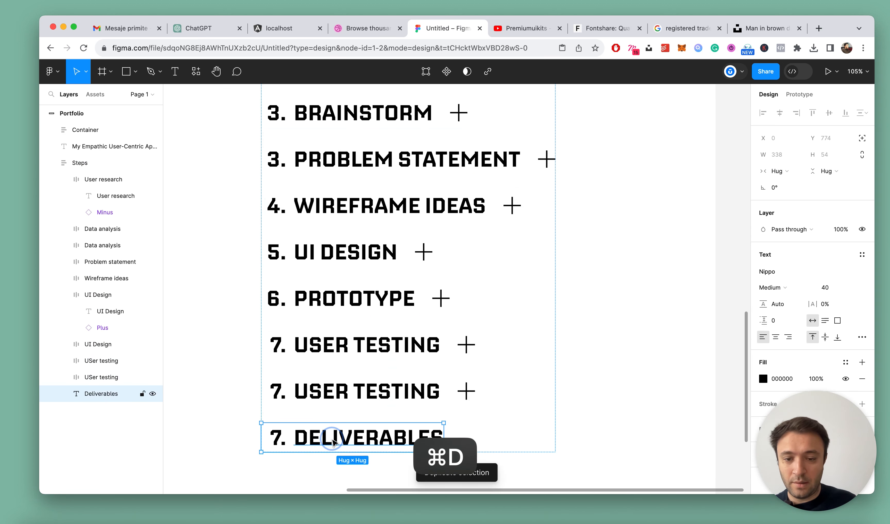
{"action": "key", "text": "BackSpace"}
{"action": "scroll", "coordinate": [338, 428], "scroll_direction": "down", "scroll_amount": 1}
{"action": "key", "text": "super+z"}
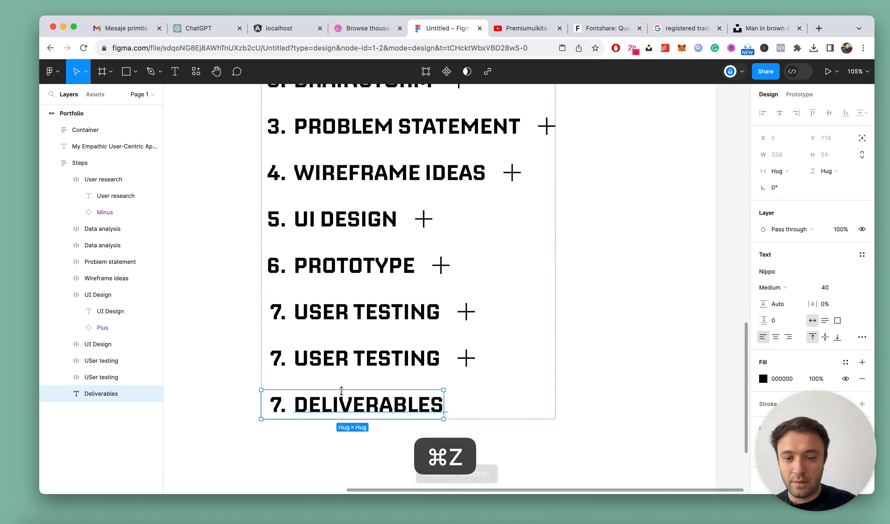
Copy the word "Deliverables" from the plain last step and delete that text layer
{"action": "double_click", "coordinate": [341, 402]}
{"action": "key", "text": "super+c"}
{"action": "key", "text": "Escape"}
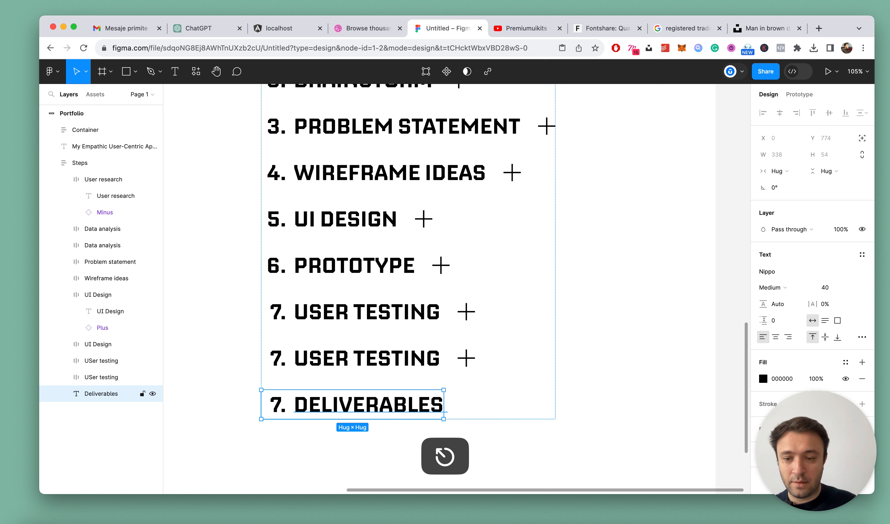
{"action": "left_click", "coordinate": [92, 378]}
{"action": "left_click", "coordinate": [89, 394]}
{"action": "key", "text": "BackSpace"}
Paste "Deliverables" into the text of the duplicated User testing row
{"action": "left_click", "coordinate": [374, 365], "text": "super"}
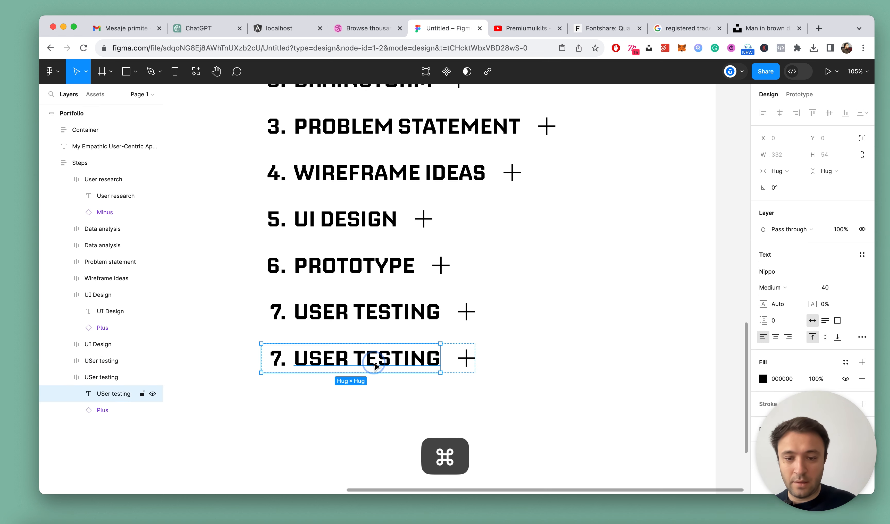
{"action": "double_click", "coordinate": [308, 360]}
{"action": "left_click", "coordinate": [281, 353]}
{"action": "key", "text": "super+v"}
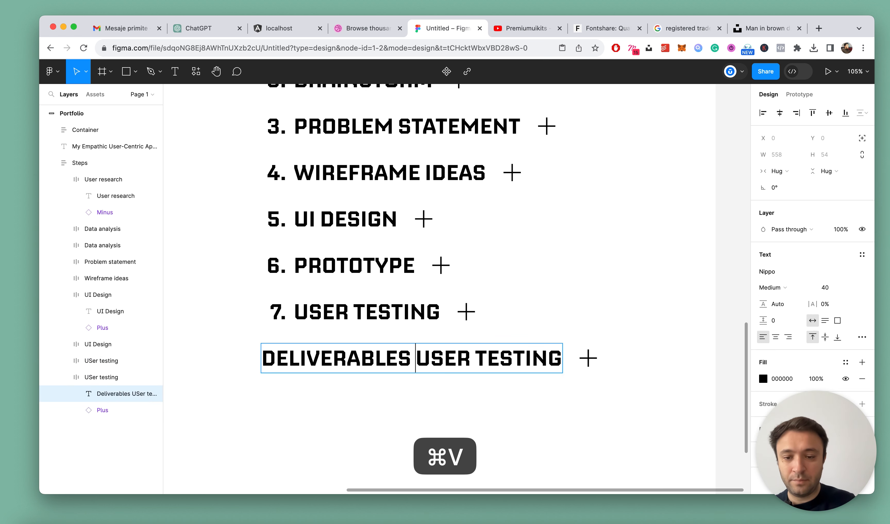
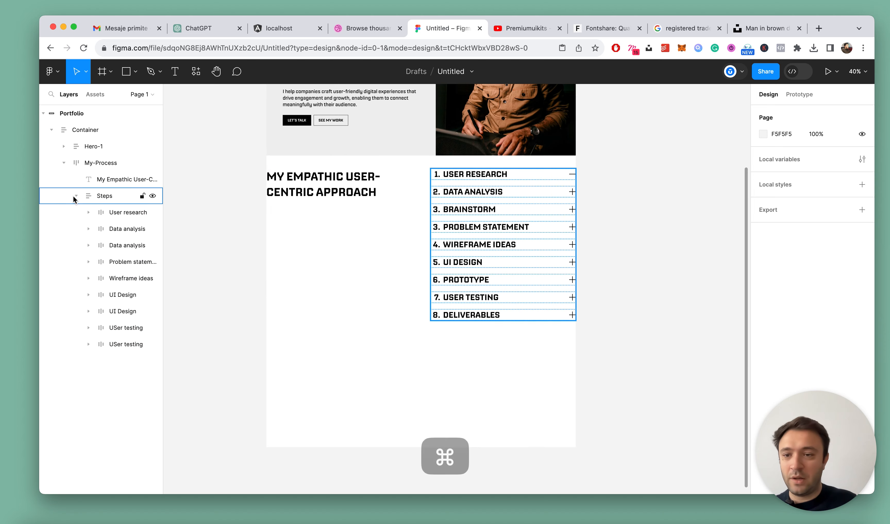
Collapse the My-Process frame in the layer tree, select it and set its horizontal padding to 80
{"action": "left_click", "coordinate": [89, 166]}
{"action": "left_click", "coordinate": [64, 164]}
{"action": "scroll", "coordinate": [495, 259], "scroll_direction": "down", "scroll_amount": 3}
{"action": "scroll", "coordinate": [464, 215], "scroll_direction": "up", "scroll_amount": 5}
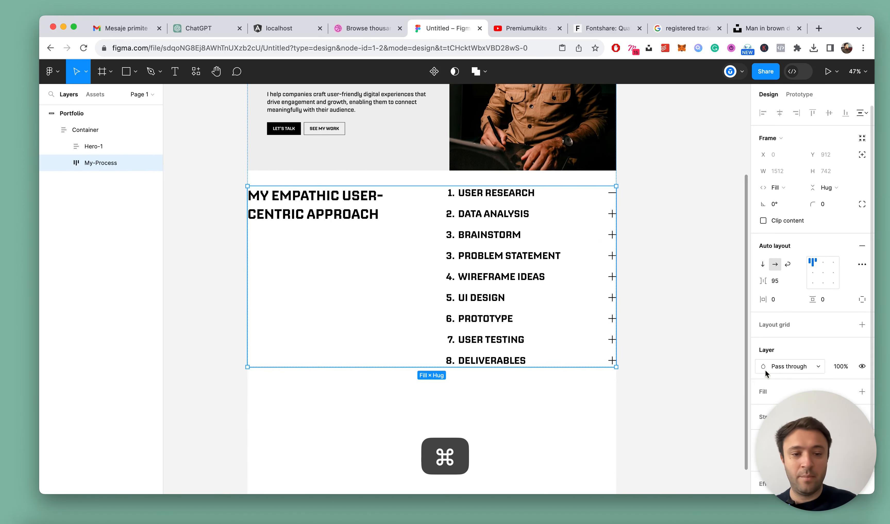
{"action": "left_click_drag", "start_coordinate": [806, 403], "coordinate": [50, 385]}
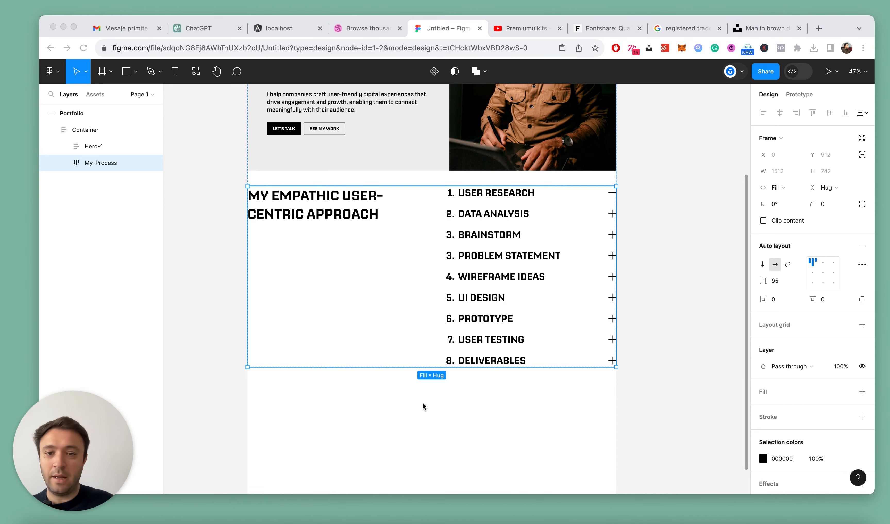
{"action": "scroll", "coordinate": [667, 236], "scroll_direction": "down", "scroll_amount": 5}
{"action": "scroll", "coordinate": [666, 236], "scroll_direction": "up", "scroll_amount": 4}
{"action": "scroll", "coordinate": [413, 225], "scroll_direction": "up", "scroll_amount": 2}
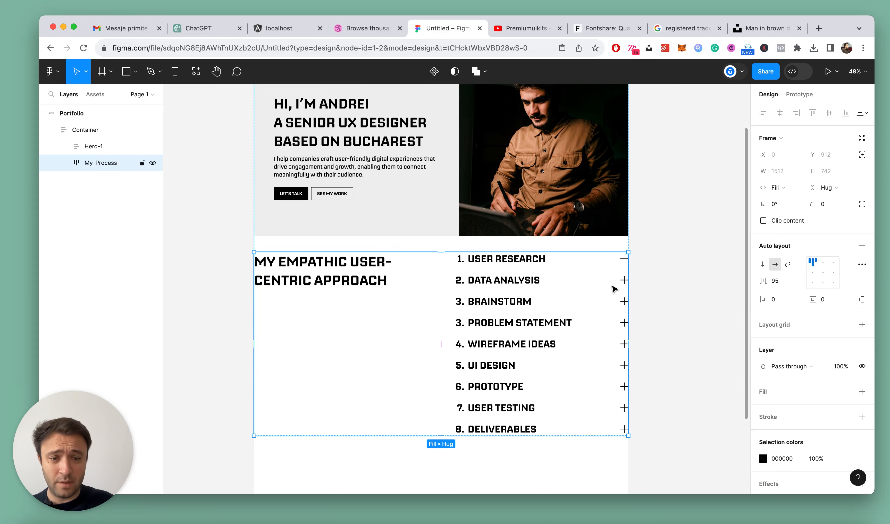
{"action": "scroll", "coordinate": [590, 286], "scroll_direction": "down", "scroll_amount": 3}
{"action": "scroll", "coordinate": [566, 285], "scroll_direction": "up", "scroll_amount": 4}
{"action": "scroll", "coordinate": [566, 285], "scroll_direction": "down", "scroll_amount": 1}
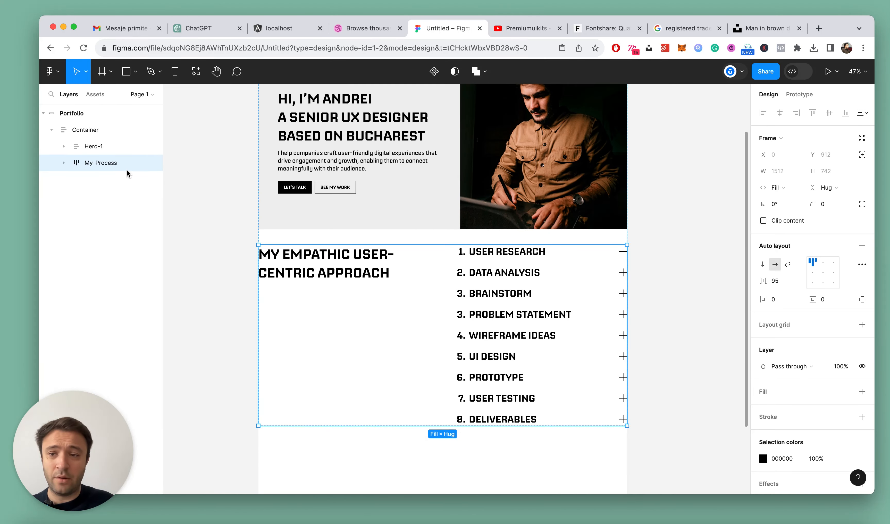
{"action": "scroll", "coordinate": [578, 242], "scroll_direction": "down", "scroll_amount": 3}
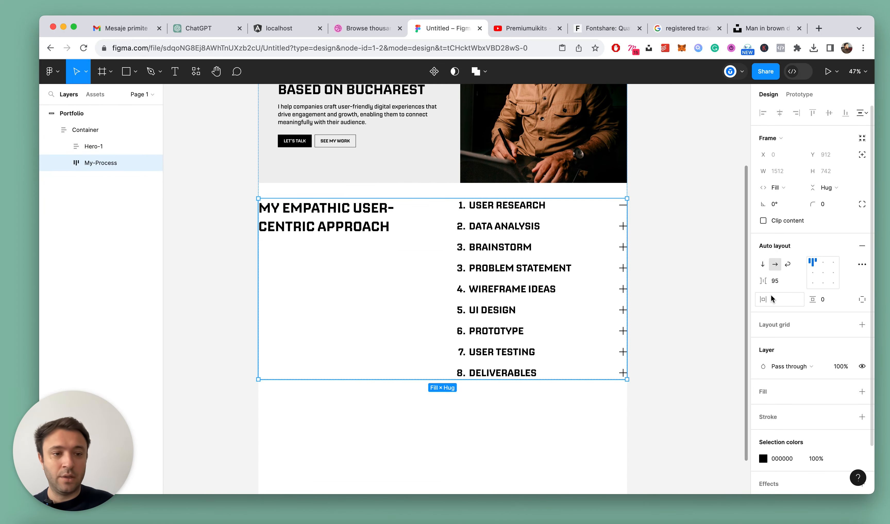
{"action": "left_click", "coordinate": [777, 299]}
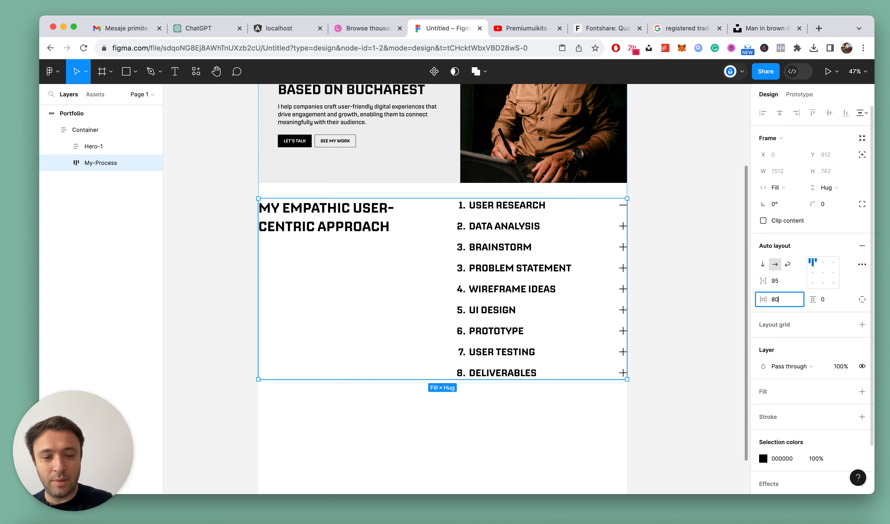
{"action": "type", "text": "80"}
{"action": "key", "text": "Return"}
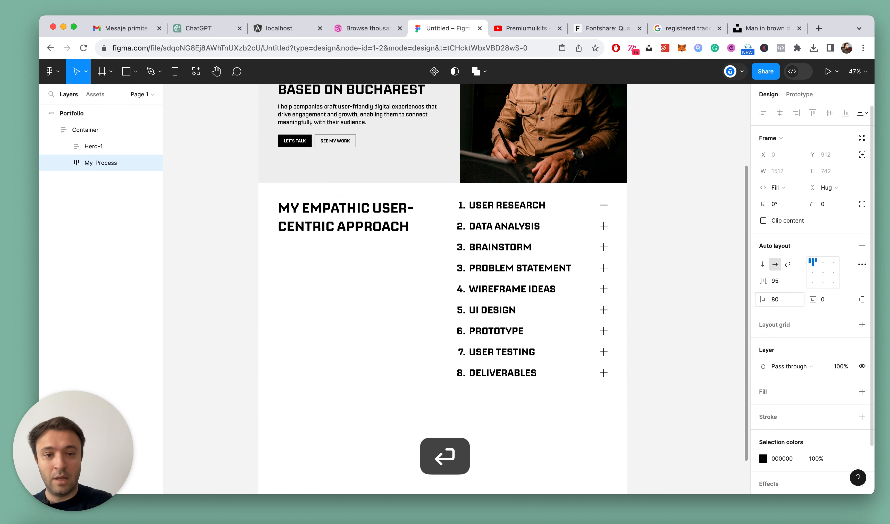
Set the stroke weight of the plus icon's vector in the Data analysis row to 3
{"action": "scroll", "coordinate": [585, 279], "scroll_direction": "down", "scroll_amount": 5}
{"action": "scroll", "coordinate": [685, 286], "scroll_direction": "up", "scroll_amount": 10}
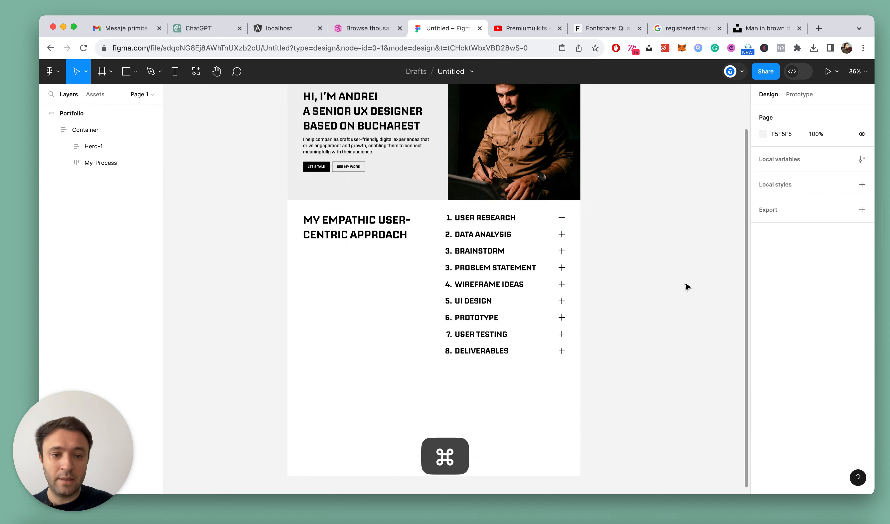
{"action": "left_click", "coordinate": [547, 196], "text": "super"}
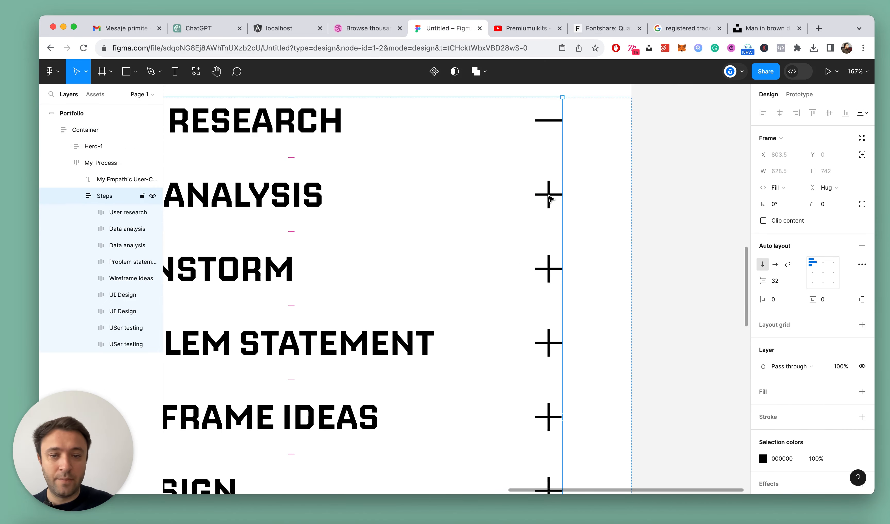
{"action": "double_click", "coordinate": [547, 196]}
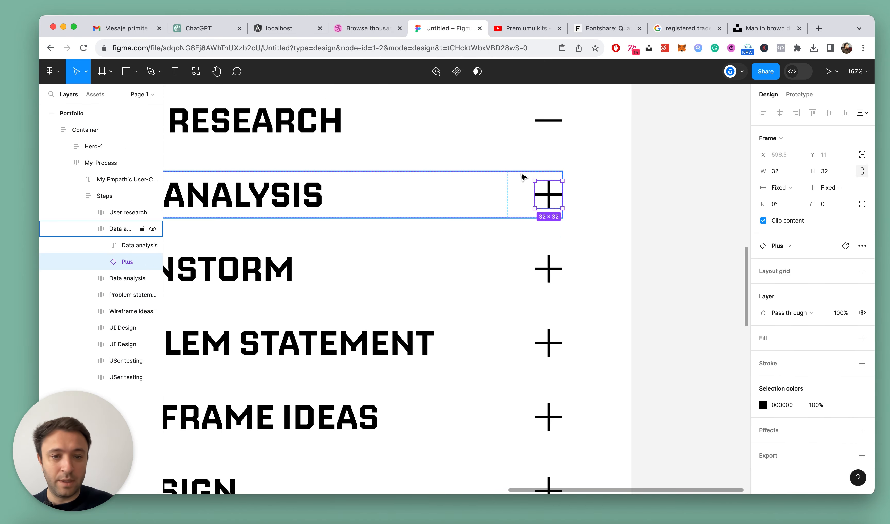
{"action": "double_click", "coordinate": [547, 196]}
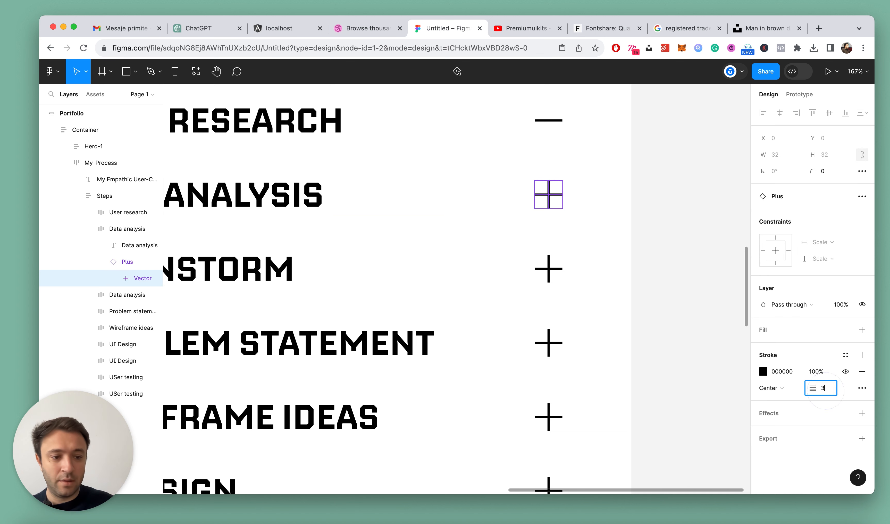
{"action": "key", "text": "Return"}
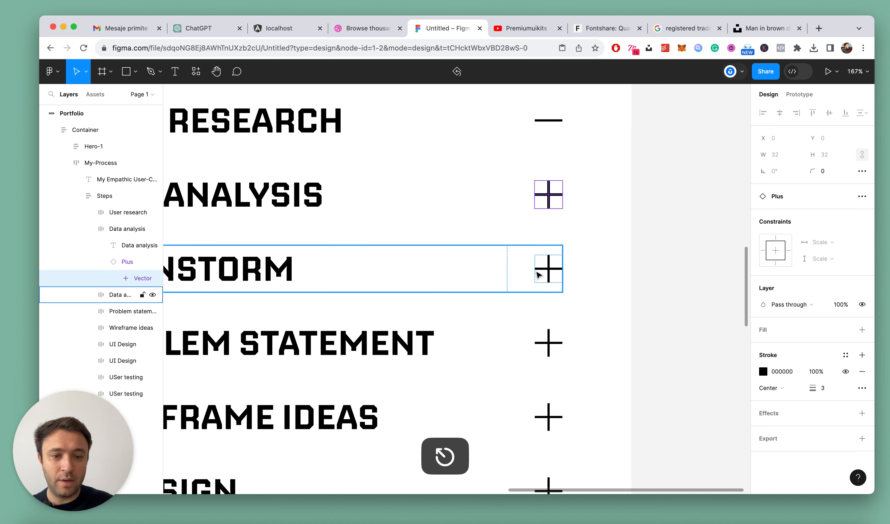
Set the stroke weight of the plus icon vectors in the Brainstorm and Problem statement rows to 3
{"action": "left_click", "coordinate": [545, 268], "text": "super"}
{"action": "left_click", "coordinate": [833, 390]}
{"action": "type", "text": "3"}
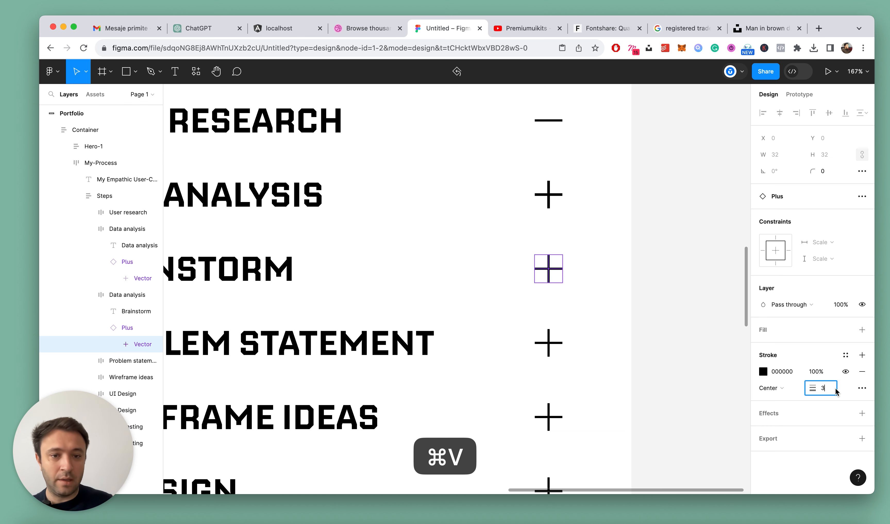
{"action": "scroll", "coordinate": [550, 284], "scroll_direction": "down", "scroll_amount": 3}
{"action": "left_click", "coordinate": [547, 259]}
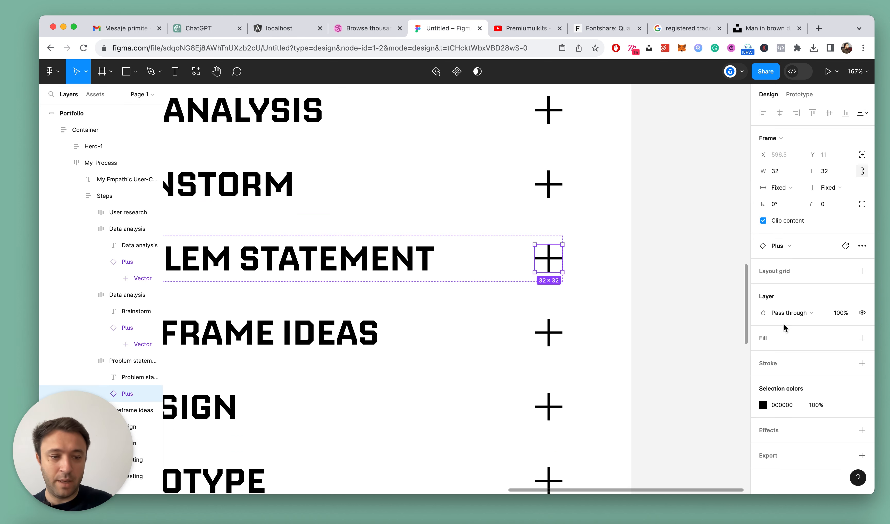
{"action": "left_click", "coordinate": [546, 261], "text": "super"}
{"action": "left_click", "coordinate": [831, 390]}
{"action": "type", "text": "3"}
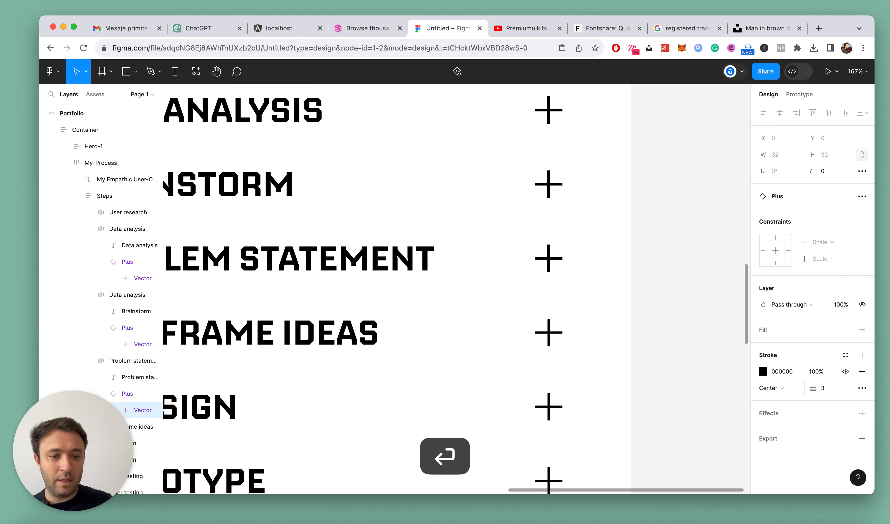
Set the stroke weight of the plus icon vectors in the Wireframe ideas and UI design rows to 3
{"action": "scroll", "coordinate": [629, 325], "scroll_direction": "down", "scroll_amount": 2}
{"action": "left_click", "coordinate": [554, 277], "text": "super"}
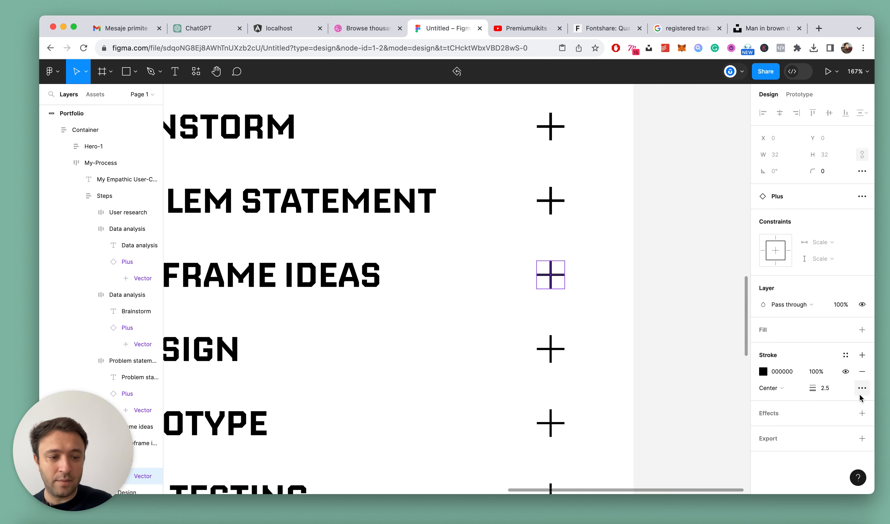
{"action": "type", "text": "3"}
{"action": "key", "text": "Return"}
{"action": "scroll", "coordinate": [705, 331], "scroll_direction": "down", "scroll_amount": 5}
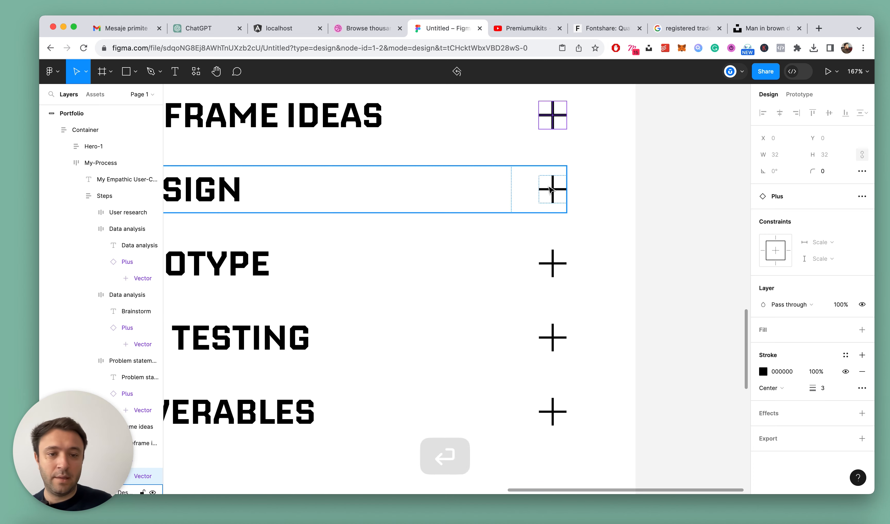
{"action": "left_click", "coordinate": [552, 187]}
{"action": "left_click", "coordinate": [553, 187], "text": "super"}
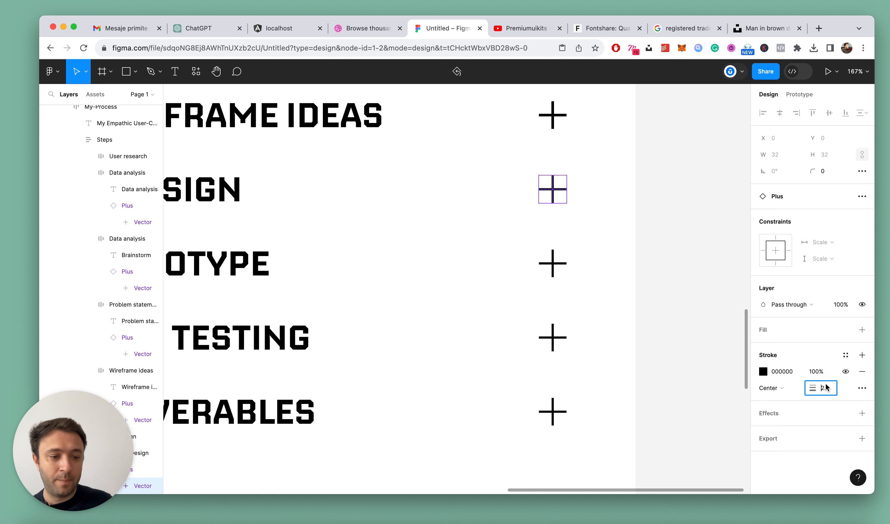
{"action": "left_click", "coordinate": [826, 387]}
{"action": "type", "text": "3"}
{"action": "key", "text": "Return"}
Set the stroke weight of the plus icon vectors in the Prototype and User testing rows to 3
{"action": "left_click", "coordinate": [563, 268]}
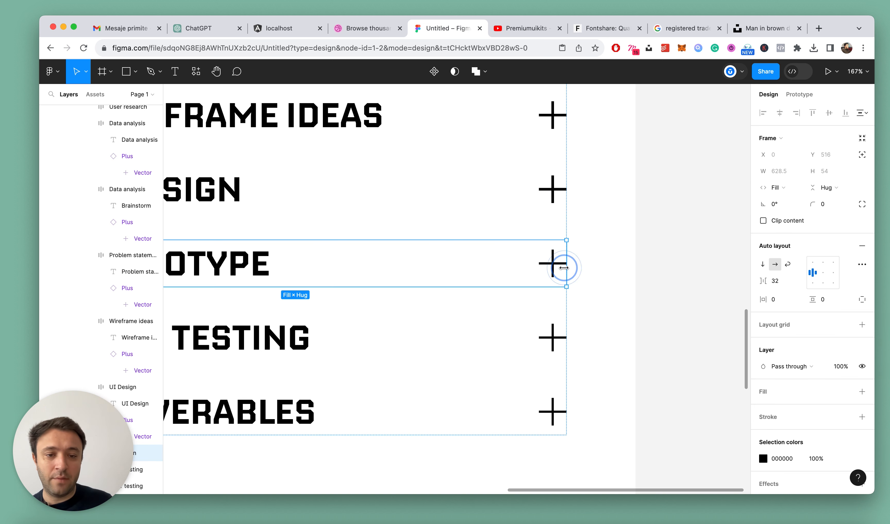
{"action": "left_click", "coordinate": [555, 266]}
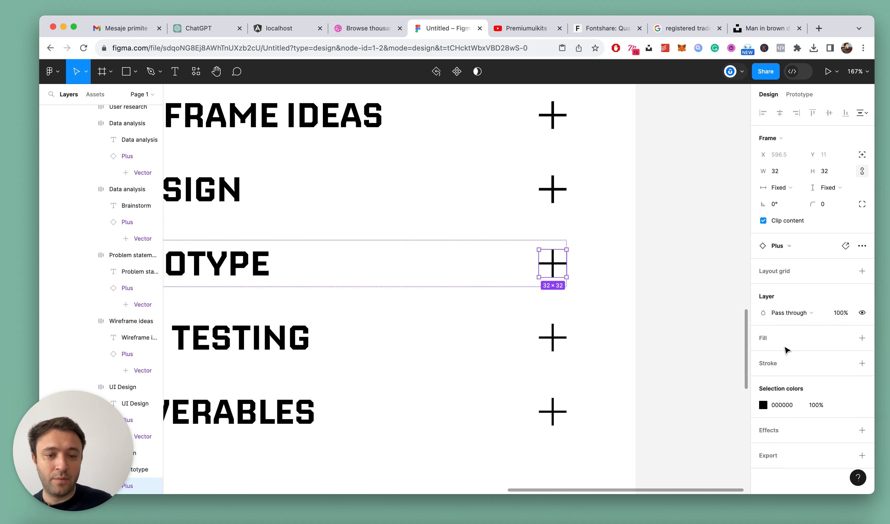
{"action": "double_click", "coordinate": [553, 264]}
{"action": "left_click", "coordinate": [825, 388]}
{"action": "type", "text": "3"}
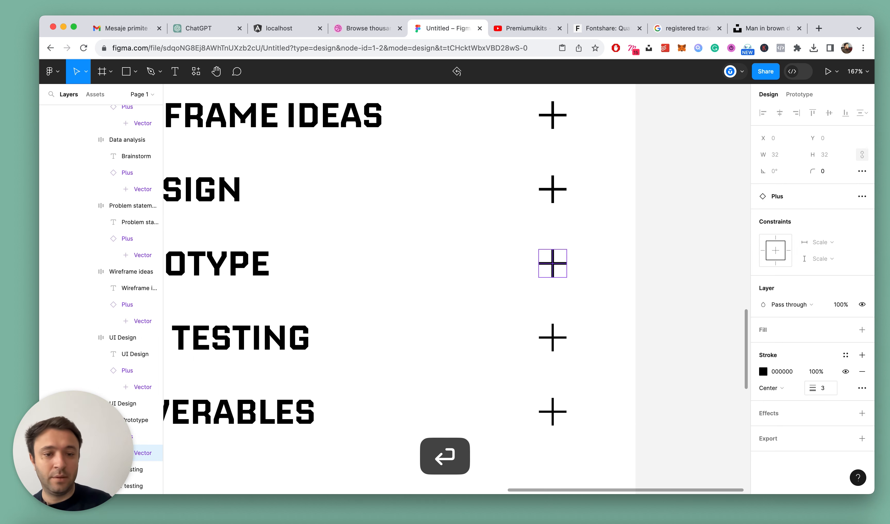
{"action": "scroll", "coordinate": [476, 281], "scroll_direction": "down", "scroll_amount": 5}
{"action": "left_click", "coordinate": [553, 174]}
{"action": "double_click", "coordinate": [554, 175]}
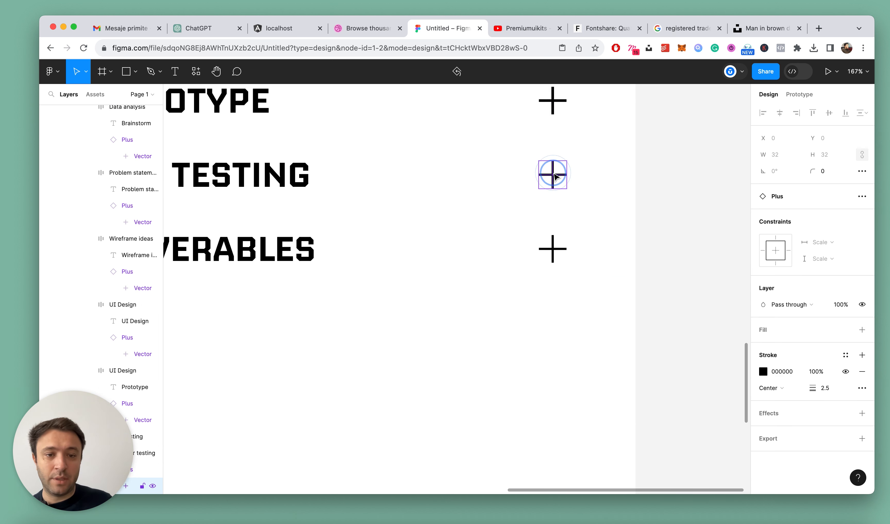
{"action": "type", "text": "3"}
{"action": "key", "text": "Return"}
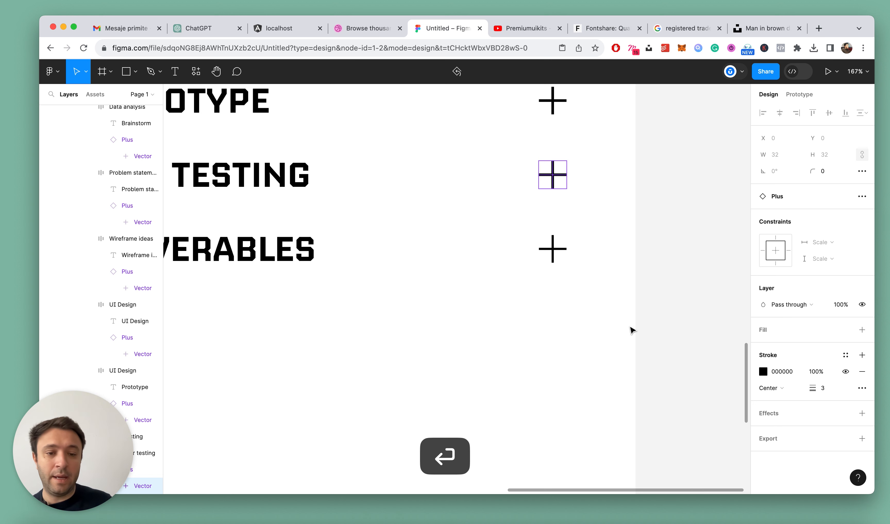
Set the stroke weight of the plus icon's vector in the Deliverables row to 3 and clear the selection
{"action": "left_click", "coordinate": [558, 253]}
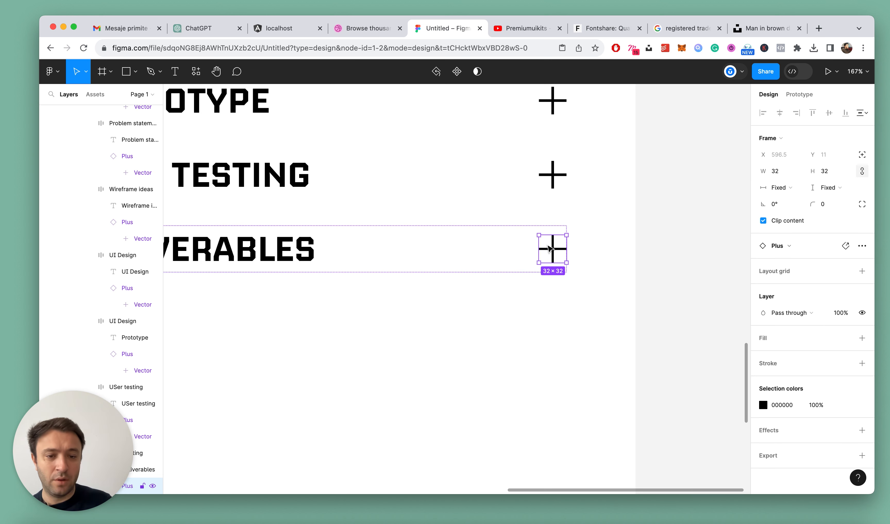
{"action": "double_click", "coordinate": [552, 250]}
{"action": "left_click", "coordinate": [826, 383]}
{"action": "type", "text": "3"}
{"action": "key", "text": "Escape"}
{"action": "key", "text": "Escape"}
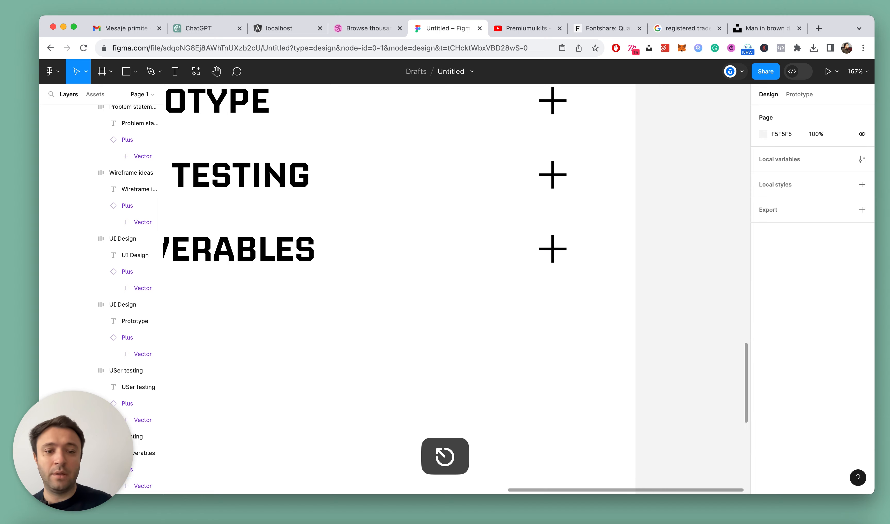
Collapse all layers in the layer tree with nothing selected
{"action": "scroll", "coordinate": [492, 233], "scroll_direction": "down", "scroll_amount": 5, "text": "super"}
{"action": "left_click", "coordinate": [605, 230]}
{"action": "key", "text": "alt+l"}
{"action": "scroll", "coordinate": [606, 230], "scroll_direction": "up", "scroll_amount": 3}
{"action": "scroll", "coordinate": [606, 231], "scroll_direction": "right", "scroll_amount": 2}
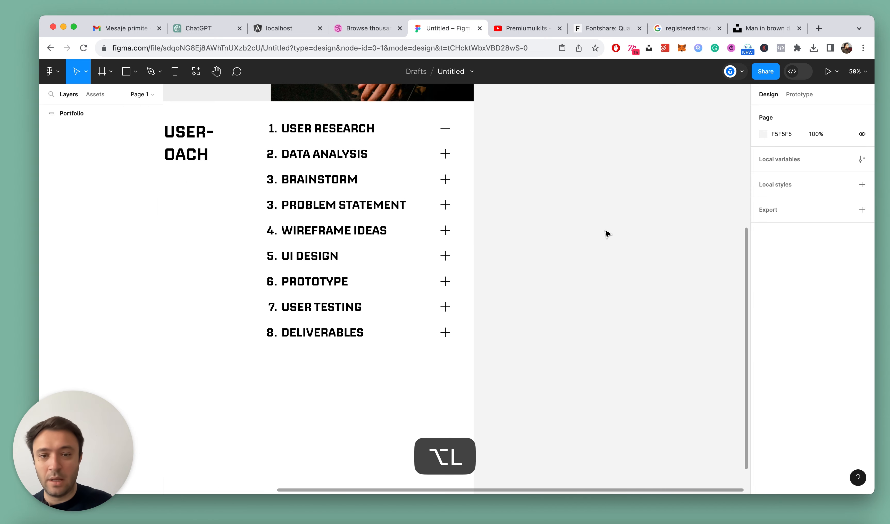
{"action": "scroll", "coordinate": [605, 231], "scroll_direction": "down", "scroll_amount": 3}
{"action": "scroll", "coordinate": [507, 202], "scroll_direction": "up", "scroll_amount": 3}
{"action": "scroll", "coordinate": [507, 204], "scroll_direction": "left", "scroll_amount": 2}
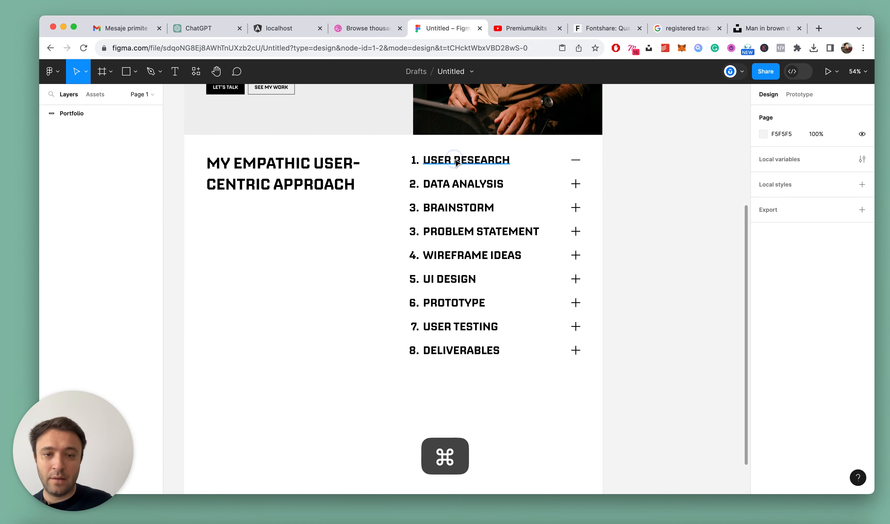
{"action": "left_click", "coordinate": [454, 158], "text": "super"}
{"action": "left_click", "coordinate": [88, 212]}
{"action": "scroll", "coordinate": [556, 197], "scroll_direction": "down", "scroll_amount": 4, "text": "super"}
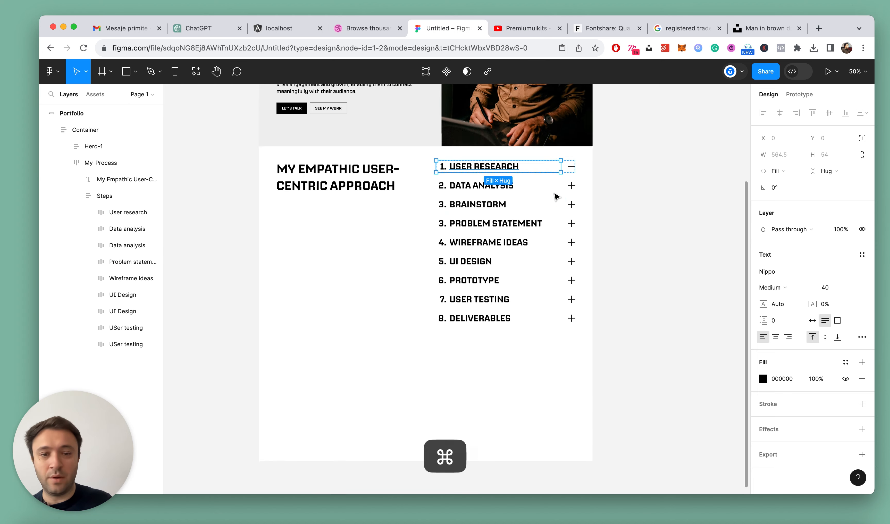
{"action": "key", "text": "Escape"}
{"action": "scroll", "coordinate": [556, 197], "scroll_direction": "up", "scroll_amount": 4, "text": "ctrl"}
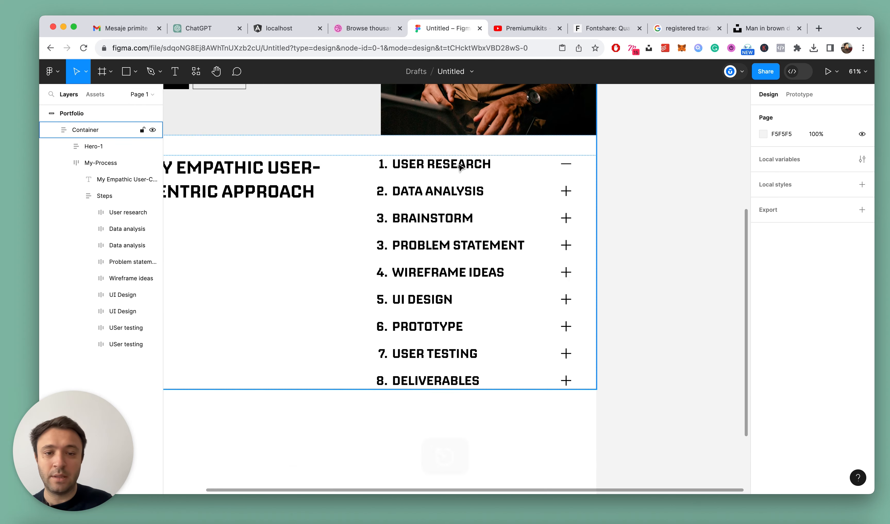
{"action": "scroll", "coordinate": [471, 163], "scroll_direction": "down", "scroll_amount": 4, "text": "super"}
{"action": "scroll", "coordinate": [447, 197], "scroll_direction": "up", "scroll_amount": 2}
{"action": "scroll", "coordinate": [448, 197], "scroll_direction": "down", "scroll_amount": 8, "text": "super"}
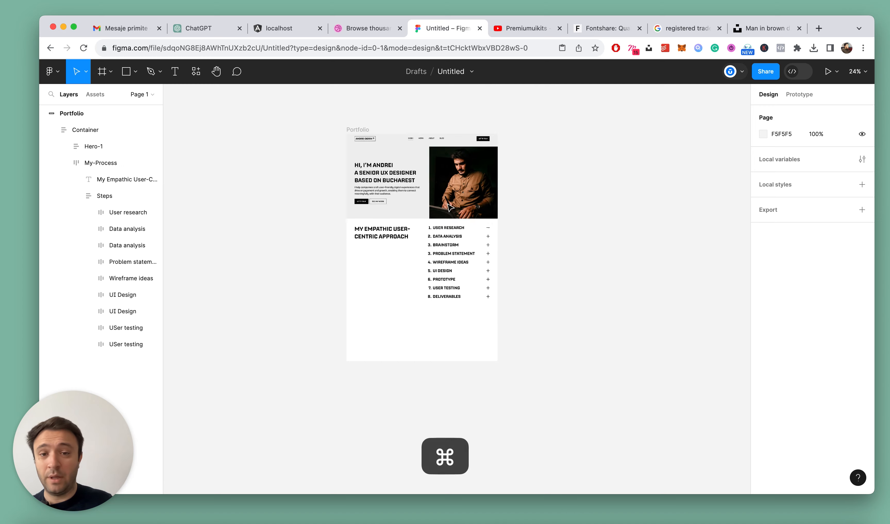
{"action": "key", "text": "super+s"}
{"action": "scroll", "coordinate": [441, 189], "scroll_direction": "up", "scroll_amount": 8, "text": "super"}
{"action": "key", "text": "Escape"}
{"action": "scroll", "coordinate": [545, 293], "scroll_direction": "down", "scroll_amount": 2}
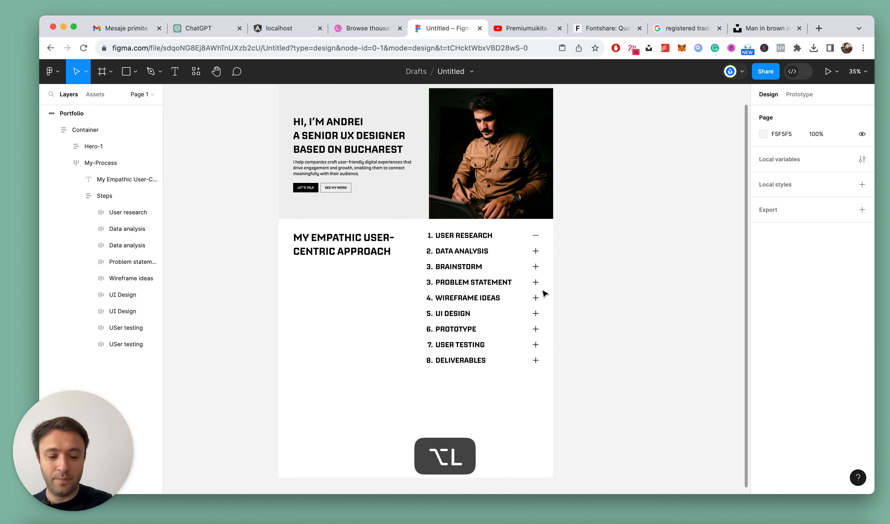
{"action": "scroll", "coordinate": [464, 247], "scroll_direction": "up", "scroll_amount": 5, "text": "super"}
{"action": "left_click", "coordinate": [475, 221], "text": "super"}
{"action": "scroll", "coordinate": [476, 240], "scroll_direction": "down", "scroll_amount": 2, "text": "super"}
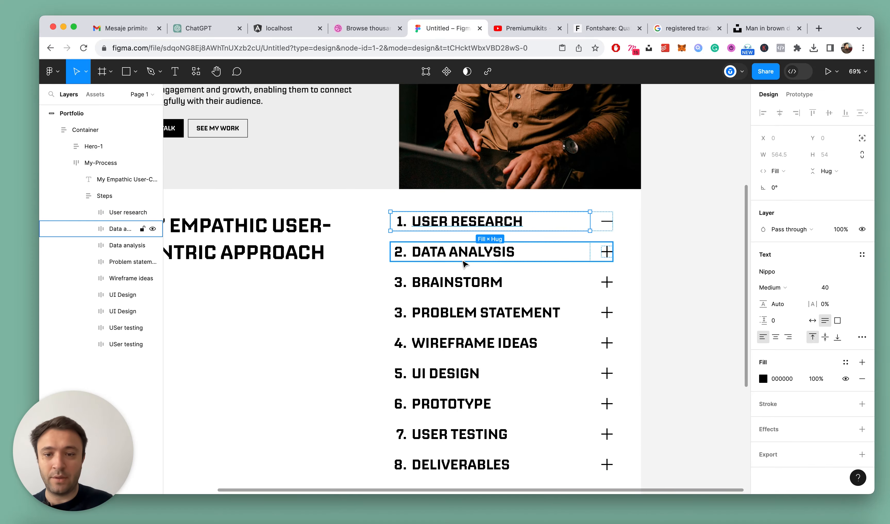
{"action": "scroll", "coordinate": [493, 254], "scroll_direction": "down", "scroll_amount": 2, "text": "super"}
Switch to ChatGPT and send the question "What user research means in ux design? Please help me" in the open chat
{"action": "left_click", "coordinate": [192, 28]}
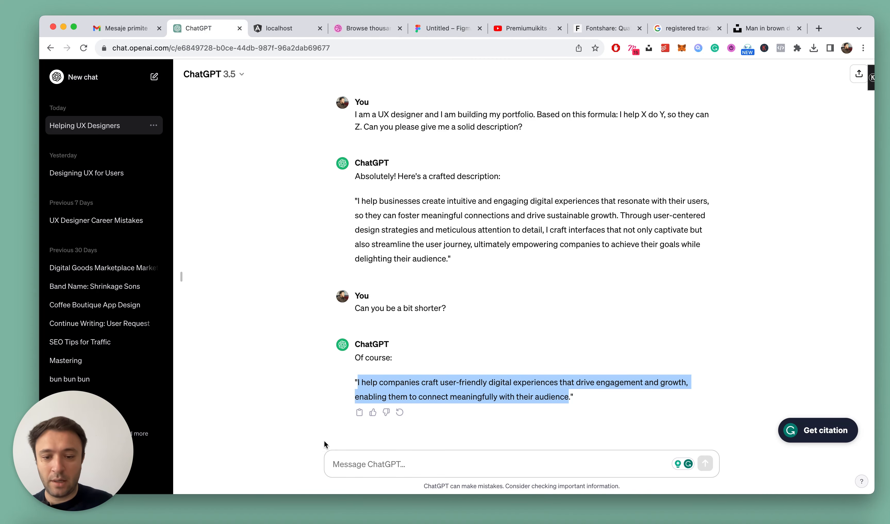
{"action": "left_click", "coordinate": [344, 453]}
{"action": "left_click", "coordinate": [502, 456]}
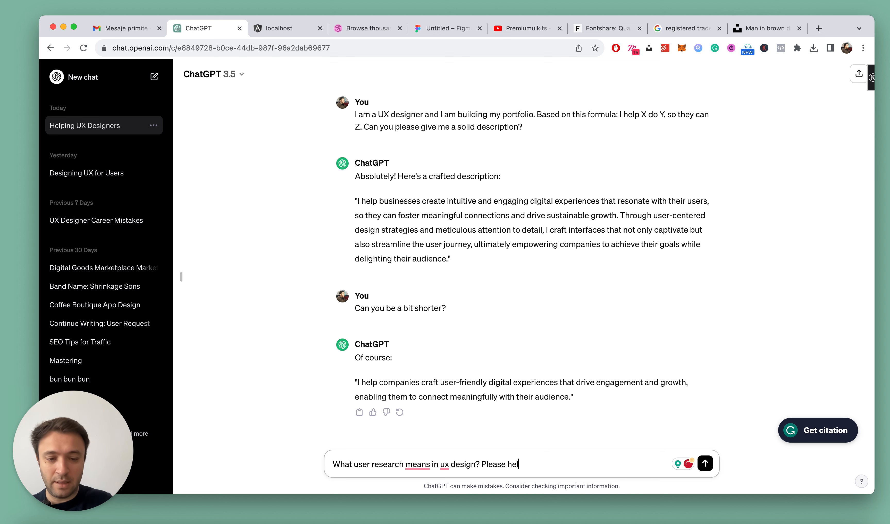
{"action": "type", "text": "e"}
{"action": "key", "text": "Return"}
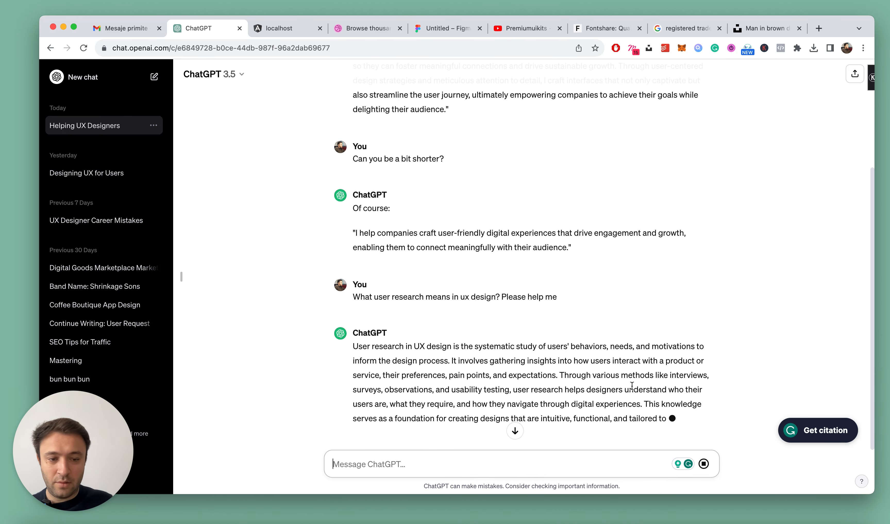
Copy the first two sentences of the ChatGPT answer, through "pain points, and expectations.", and switch back to the Figma file
{"action": "left_click", "coordinate": [583, 339]}
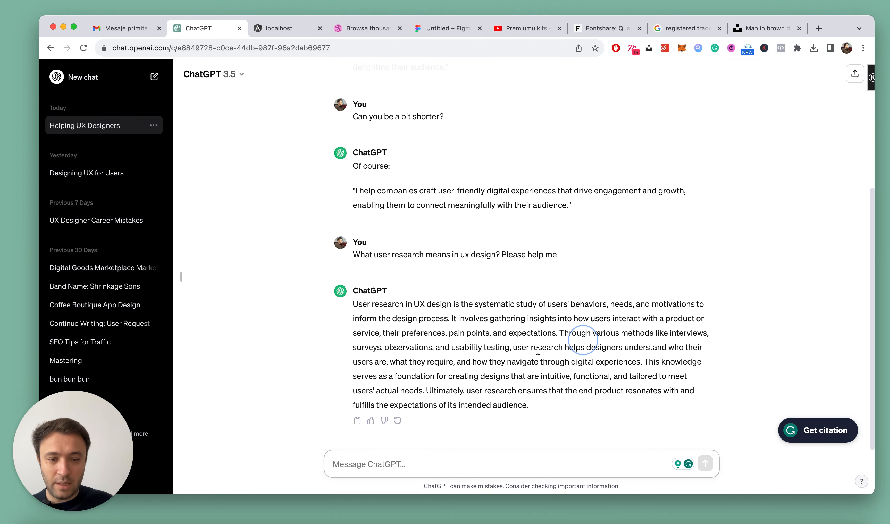
{"action": "left_click_drag", "start_coordinate": [559, 334], "coordinate": [357, 306]}
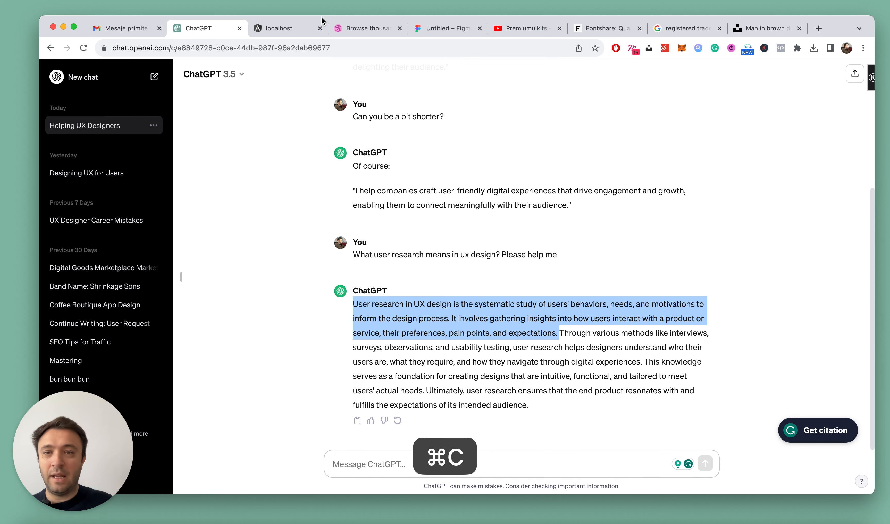
{"action": "left_click", "coordinate": [445, 29]}
{"action": "scroll", "coordinate": [505, 260], "scroll_direction": "up", "scroll_amount": 5}
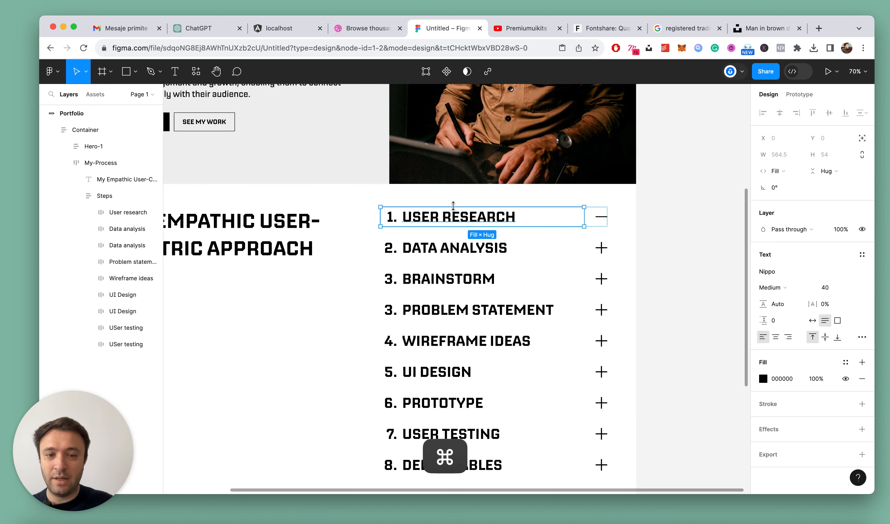
Paste the copied description as a new text layer between the User research and Data analysis rows
{"action": "left_click", "coordinate": [454, 218], "text": "super"}
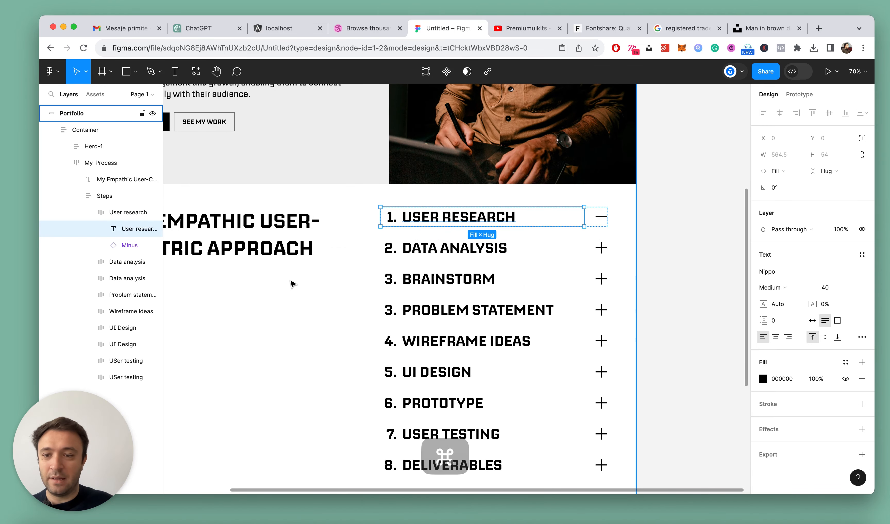
{"action": "left_click", "coordinate": [89, 213]}
{"action": "key", "text": "t"}
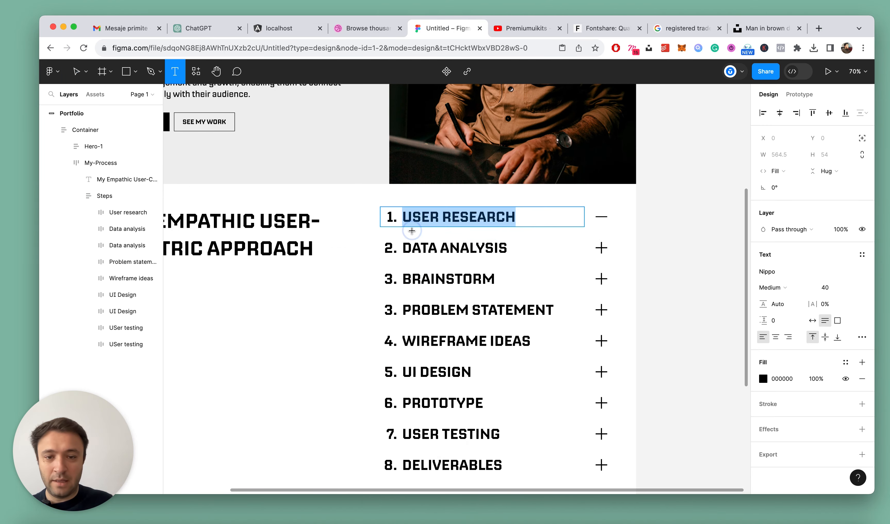
{"action": "left_click", "coordinate": [412, 234]}
{"action": "key", "text": "super+v"}
{"action": "key", "text": "Escape"}
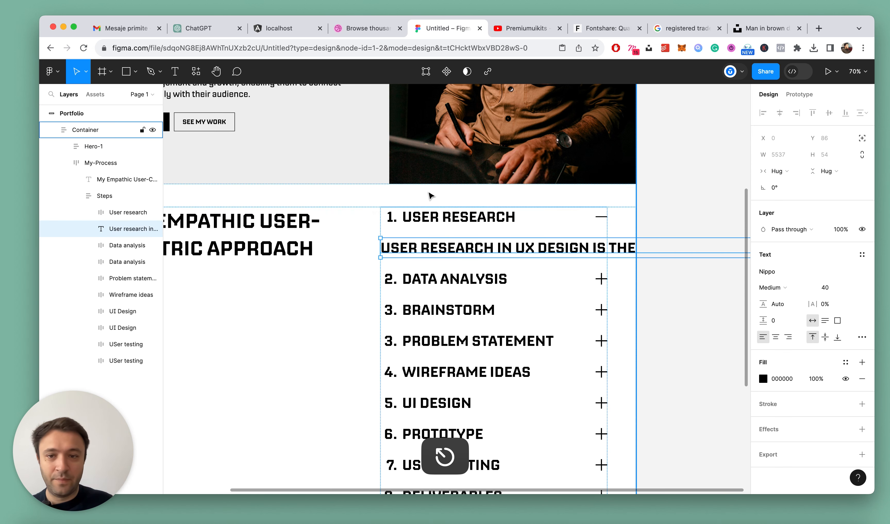
Copy the properties of the hero's "I help companies" paragraph and apply them to the pasted User research description
{"action": "scroll", "coordinate": [426, 194], "scroll_direction": "down", "scroll_amount": 3}
{"action": "left_click", "coordinate": [266, 110], "text": "super"}
{"action": "key", "text": "alt+super+c"}
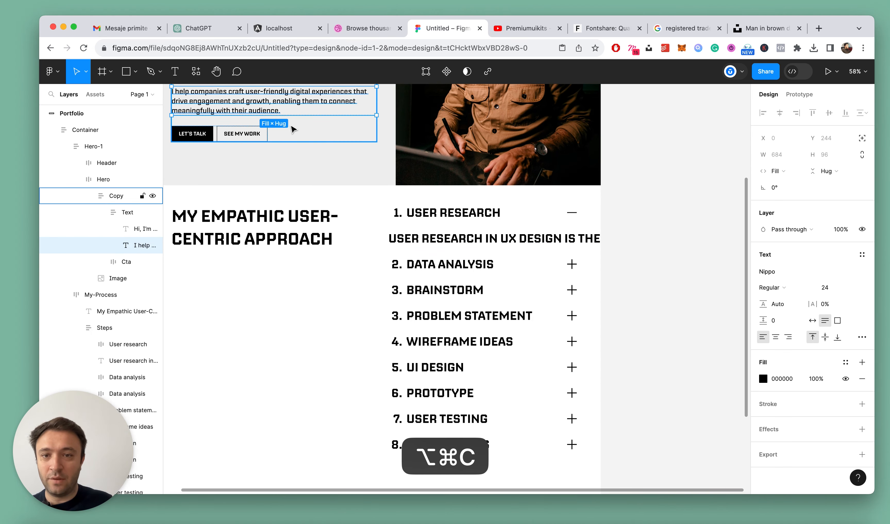
{"action": "scroll", "coordinate": [494, 234], "scroll_direction": "left", "scroll_amount": 2}
{"action": "scroll", "coordinate": [493, 234], "scroll_direction": "left", "scroll_amount": 6}
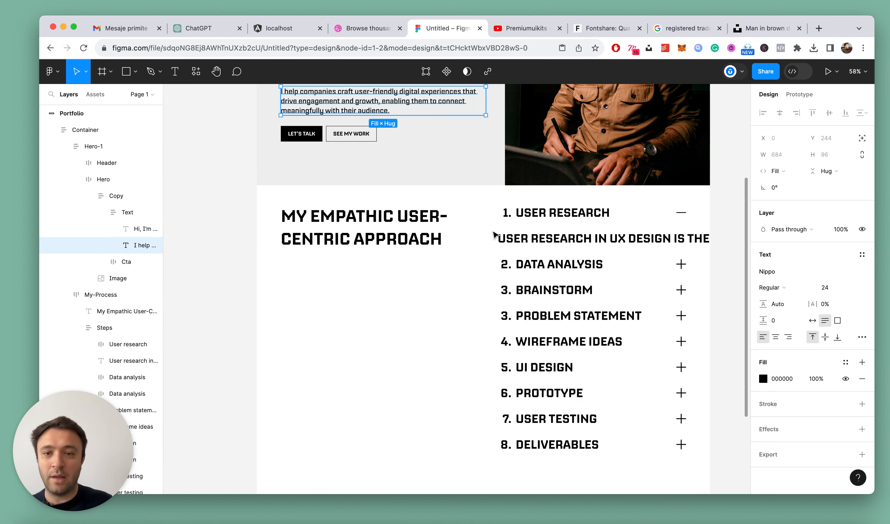
{"action": "left_click", "coordinate": [495, 234]}
{"action": "scroll", "coordinate": [626, 252], "scroll_direction": "up", "scroll_amount": 3}
{"action": "left_click", "coordinate": [619, 237], "text": "super"}
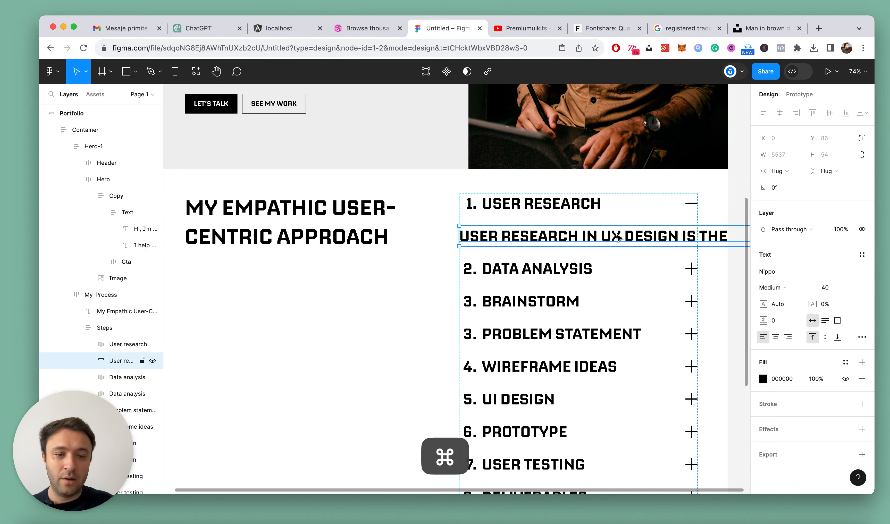
{"action": "key", "text": "alt+super+v"}
{"action": "scroll", "coordinate": [551, 223], "scroll_direction": "down", "scroll_amount": 4}
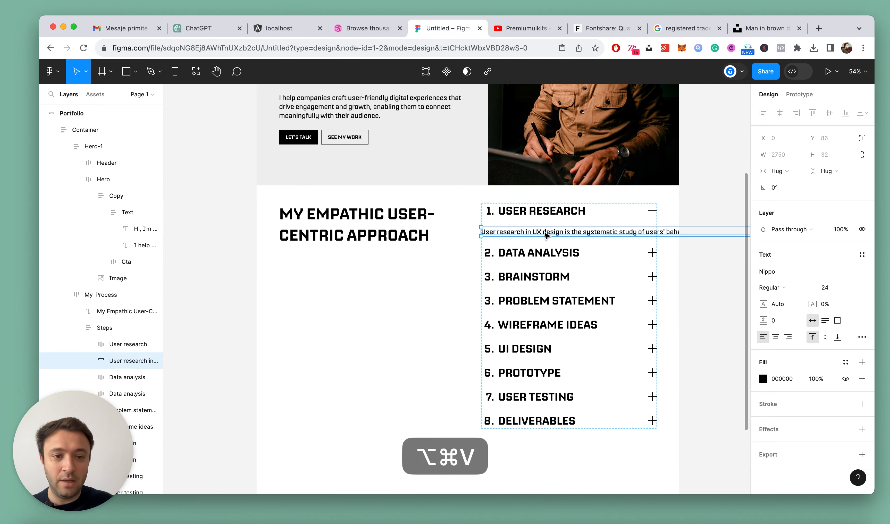
Set the width of the User research description to Fill container
{"action": "left_click", "coordinate": [781, 172]}
{"action": "left_click", "coordinate": [800, 183]}
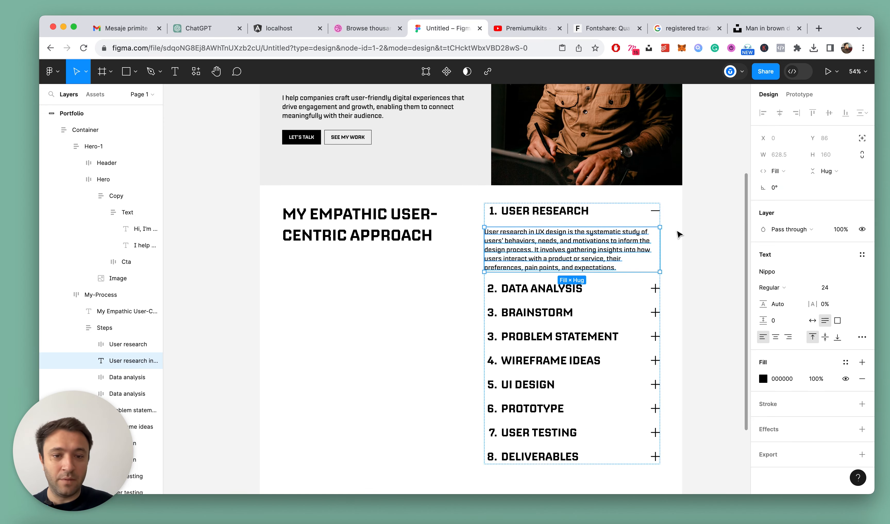
{"action": "scroll", "coordinate": [575, 270], "scroll_direction": "right", "scroll_amount": 3}
Set the stroke weight of the minus icon's vector in the User research row to 3 and clear the selection
{"action": "left_click", "coordinate": [603, 258]}
{"action": "scroll", "coordinate": [603, 259], "scroll_direction": "down", "scroll_amount": 10}
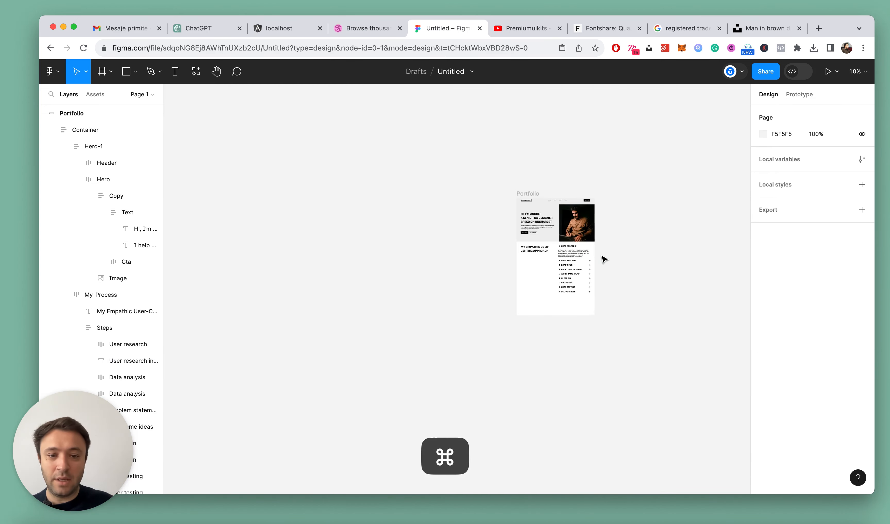
{"action": "scroll", "coordinate": [590, 261], "scroll_direction": "up", "scroll_amount": 10}
{"action": "scroll", "coordinate": [611, 238], "scroll_direction": "up", "scroll_amount": 5}
{"action": "left_click", "coordinate": [577, 167]}
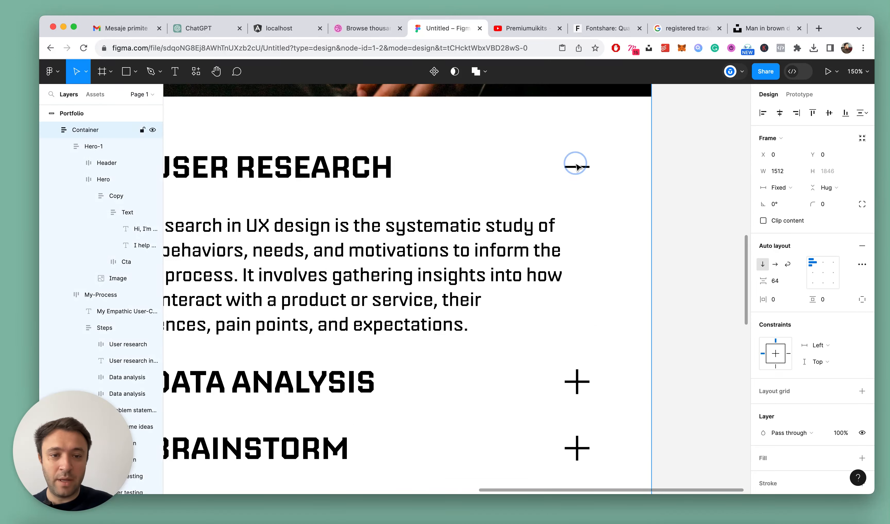
{"action": "left_click", "coordinate": [577, 167], "text": "super"}
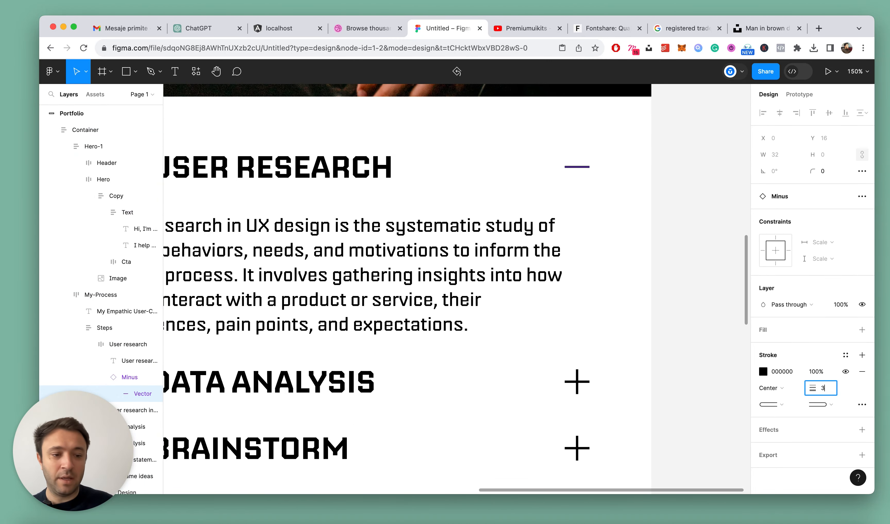
{"action": "type", "text": "3"}
{"action": "key", "text": "Return"}
{"action": "key", "text": "Escape"}
{"action": "scroll", "coordinate": [666, 262], "scroll_direction": "down", "scroll_amount": 5}
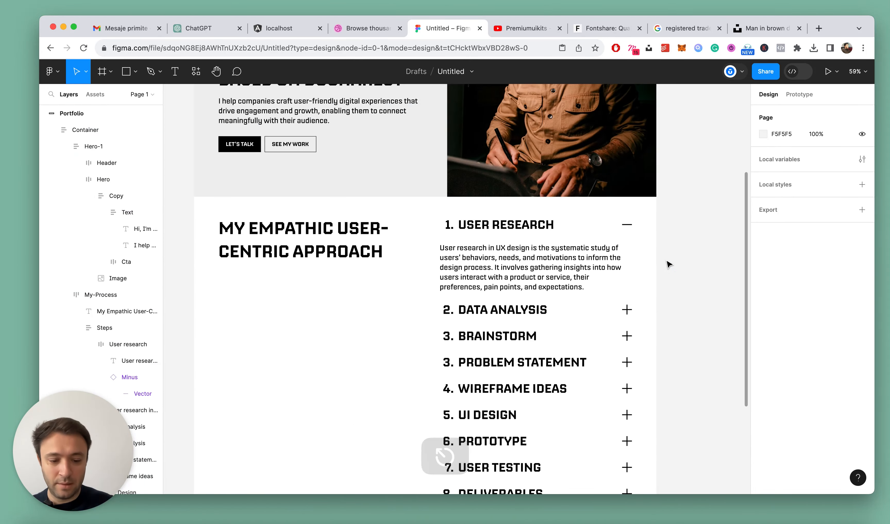
Wrap the User research row and its description in a vertical auto layout frame with a spacing of 16
{"action": "left_click", "coordinate": [533, 267], "text": "alt"}
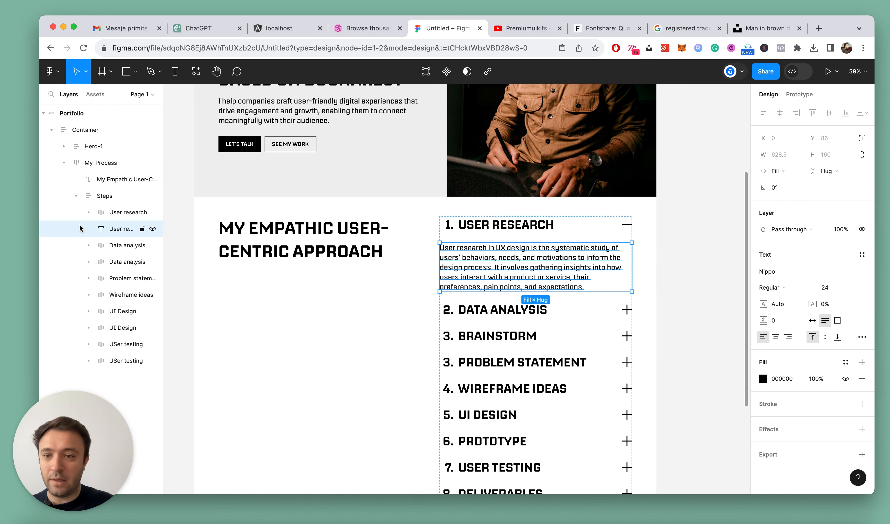
{"action": "left_click", "coordinate": [81, 212], "text": "shift"}
{"action": "key", "text": "shift+a"}
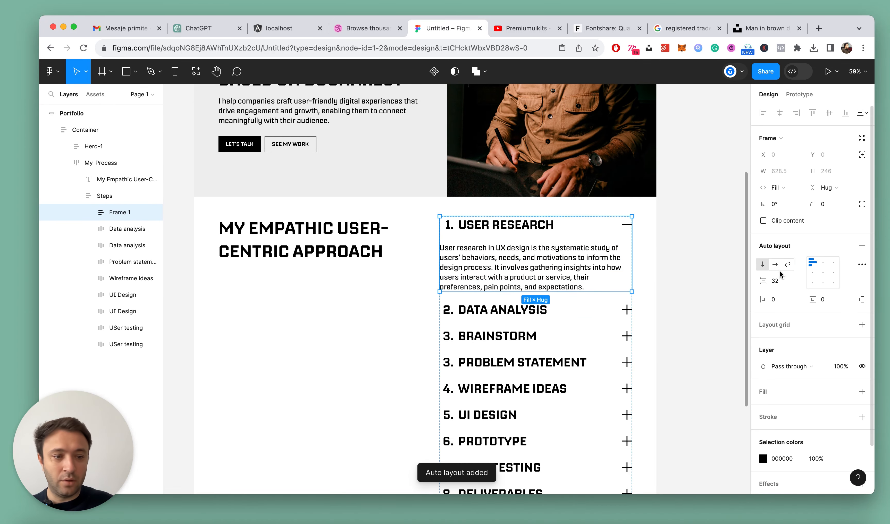
{"action": "type", "text": "12"}
{"action": "key", "text": "Return"}
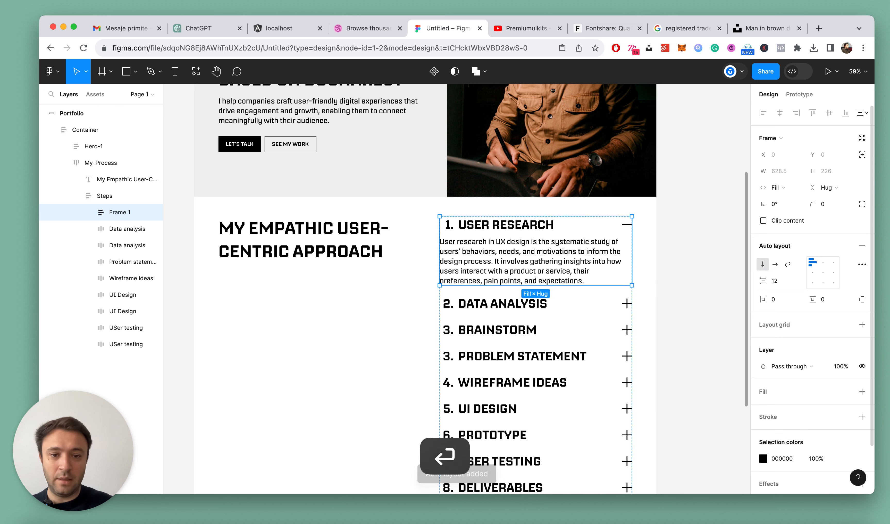
{"action": "key", "text": "Up"}
{"action": "key", "text": "Up"}
{"action": "key", "text": "Up"}
{"action": "key", "text": "Up"}
{"action": "key", "text": "Up"}
{"action": "key", "text": "Up"}
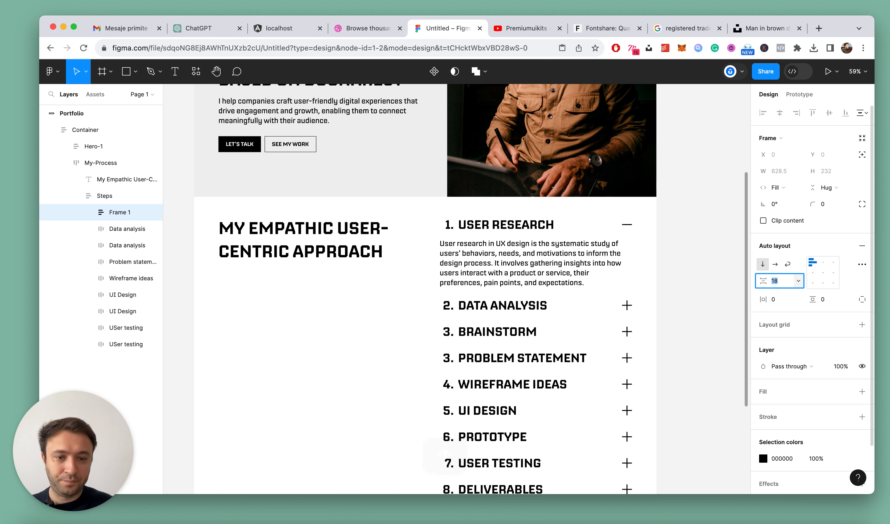
{"action": "key", "text": "Down"}
{"action": "key", "text": "Down"}
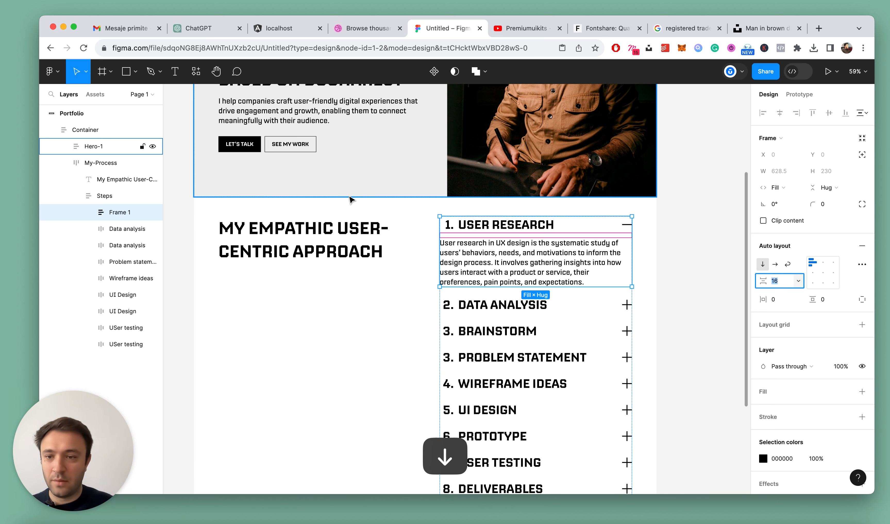
Rename the frame holding the User research row and description as Expanede
{"action": "left_click", "coordinate": [113, 212]}
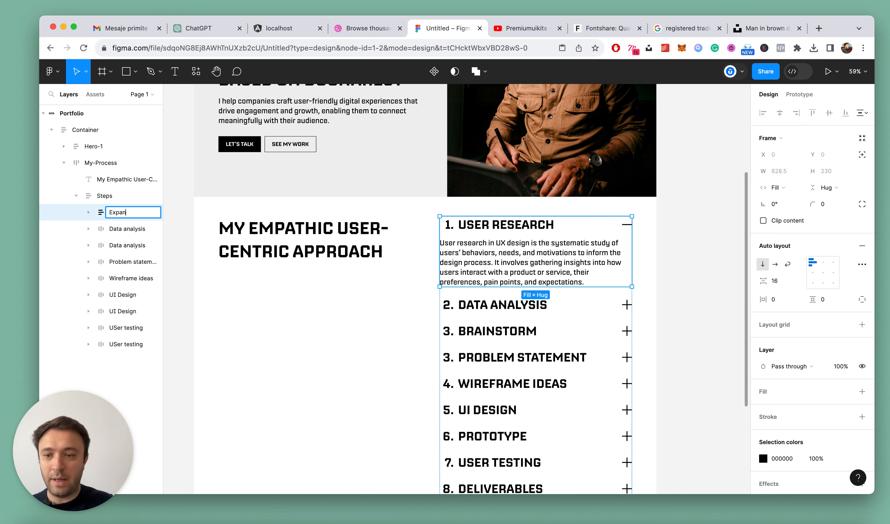
{"action": "key", "text": "Return"}
{"action": "scroll", "coordinate": [503, 324], "scroll_direction": "down", "scroll_amount": 5}
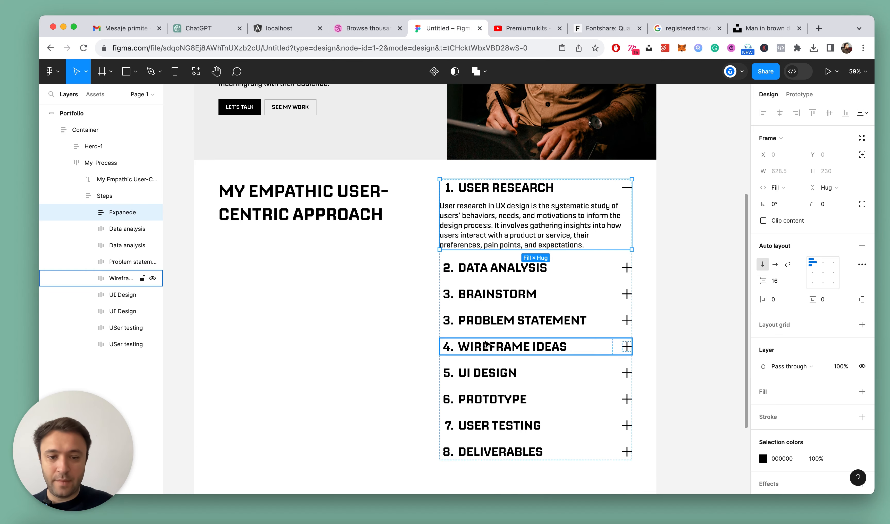
{"action": "scroll", "coordinate": [527, 302], "scroll_direction": "left", "scroll_amount": 2}
{"action": "left_click", "coordinate": [693, 194]}
Draw a horizontal line about 548 wide below the Data analysis row and set its width to Fill container
{"action": "scroll", "coordinate": [690, 195], "scroll_direction": "right", "scroll_amount": 5}
{"action": "scroll", "coordinate": [552, 180], "scroll_direction": "up", "scroll_amount": 1}
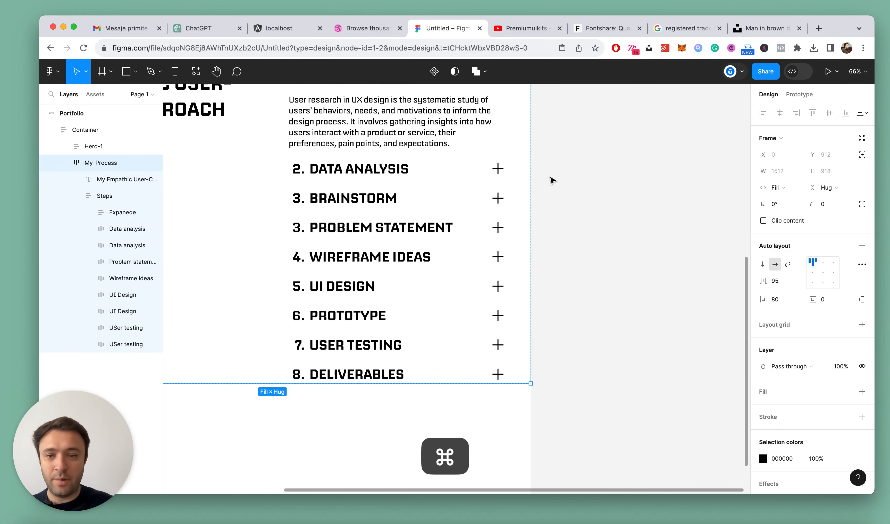
{"action": "key", "text": "l"}
{"action": "left_click_drag", "start_coordinate": [296, 185], "coordinate": [477, 190]}
{"action": "left_click", "coordinate": [779, 171]}
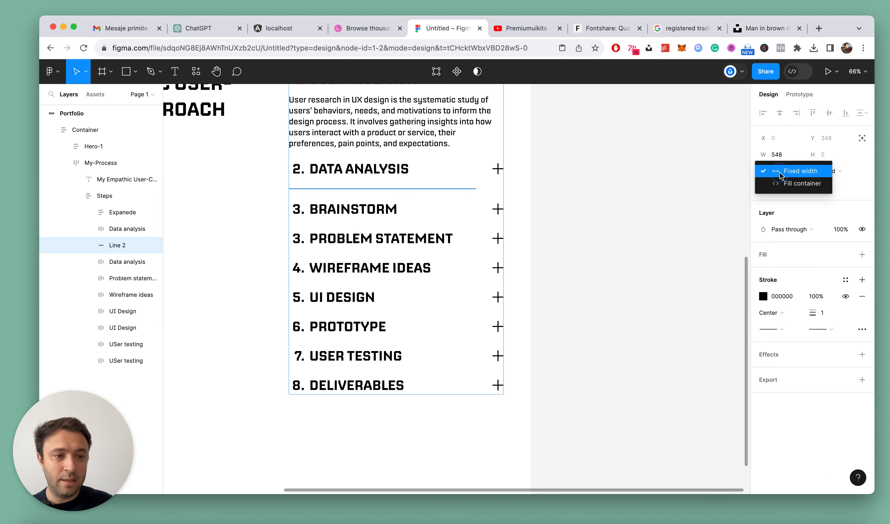
{"action": "left_click", "coordinate": [788, 186]}
Rename the line below the Data analysis row as Separators and set its stroke weight to 1.5
{"action": "left_click", "coordinate": [111, 241]}
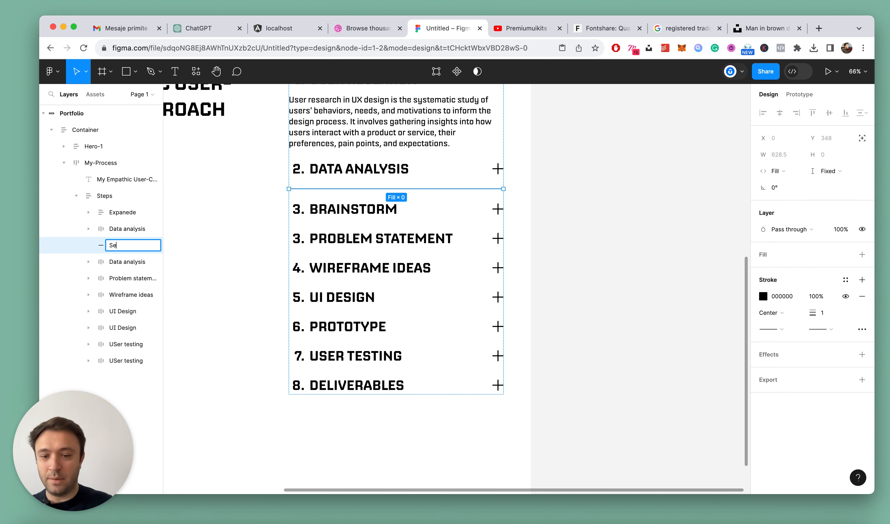
{"action": "type", "text": "Separators"}
{"action": "key", "text": "Return"}
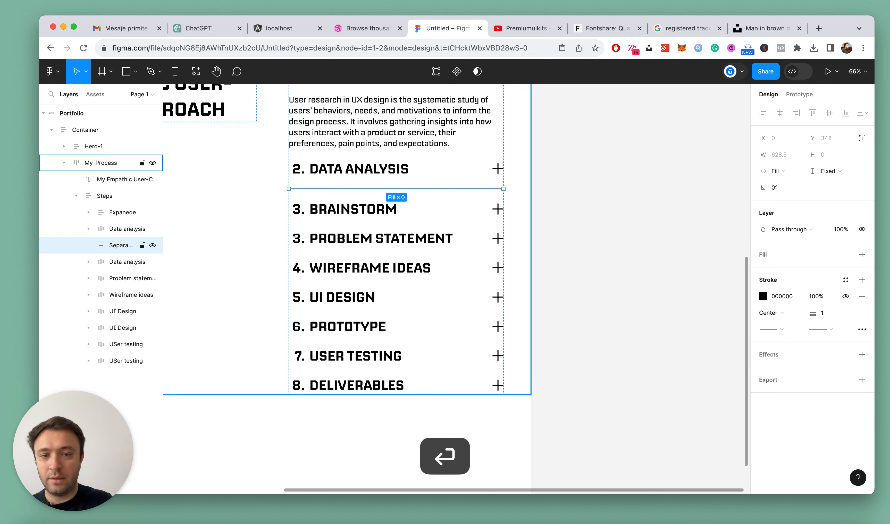
{"action": "left_click", "coordinate": [828, 312]}
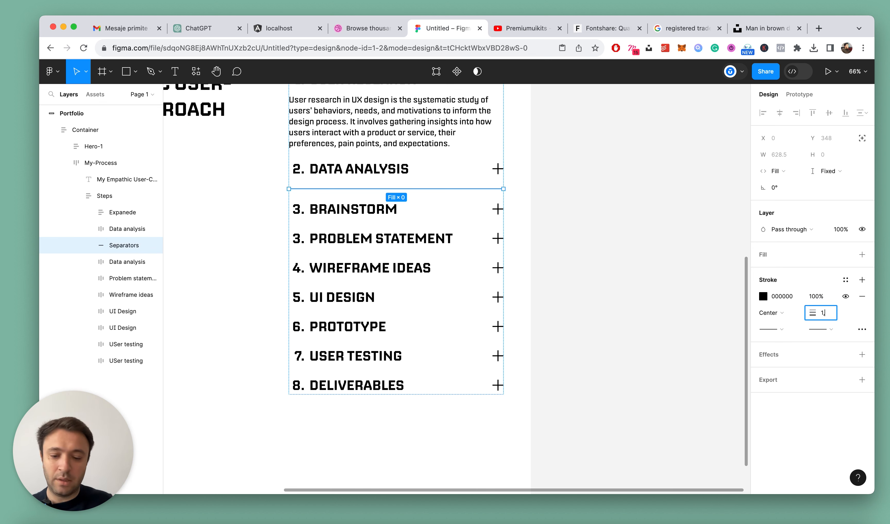
{"action": "type", "text": ".5"}
{"action": "key", "text": "Return"}
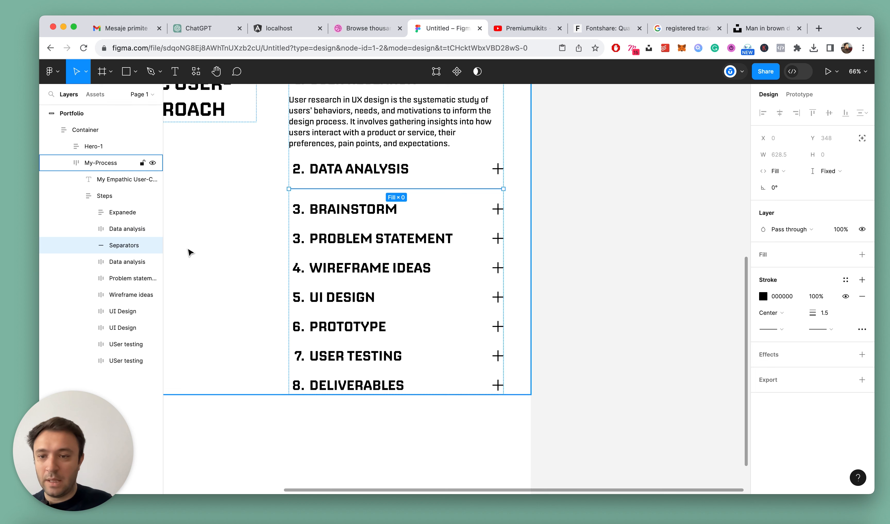
Duplicate the separator line and place one copy below each row from Brainstorm through User testing
{"action": "key", "text": "super+d"}
{"action": "left_click", "coordinate": [113, 278]}
{"action": "left_click_drag", "start_coordinate": [114, 278], "coordinate": [124, 388]}
{"action": "key", "text": "super+d"}
{"action": "key", "text": "super+d"}
{"action": "key", "text": "super+d"}
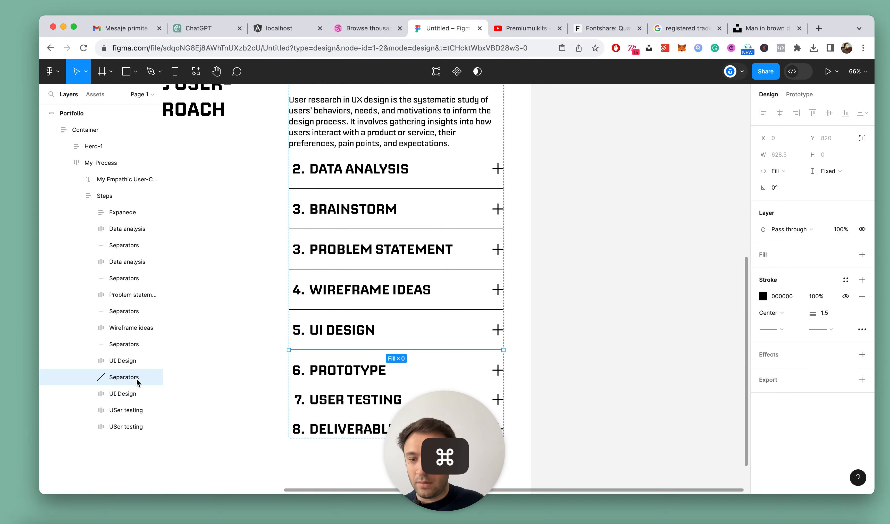
{"action": "key", "text": "super+d"}
{"action": "left_click_drag", "start_coordinate": [132, 400], "coordinate": [129, 452]}
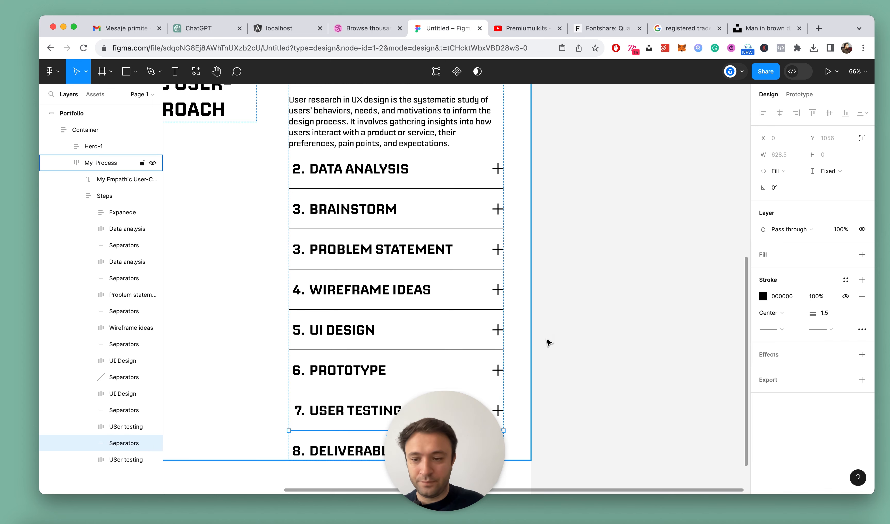
Collapse the layer tree and reduce the auto layout spacing of the Steps frame to slightly below 30
{"action": "left_click", "coordinate": [632, 318]}
{"action": "scroll", "coordinate": [441, 294], "scroll_direction": "down", "scroll_amount": 10}
{"action": "scroll", "coordinate": [442, 297], "scroll_direction": "up", "scroll_amount": 5}
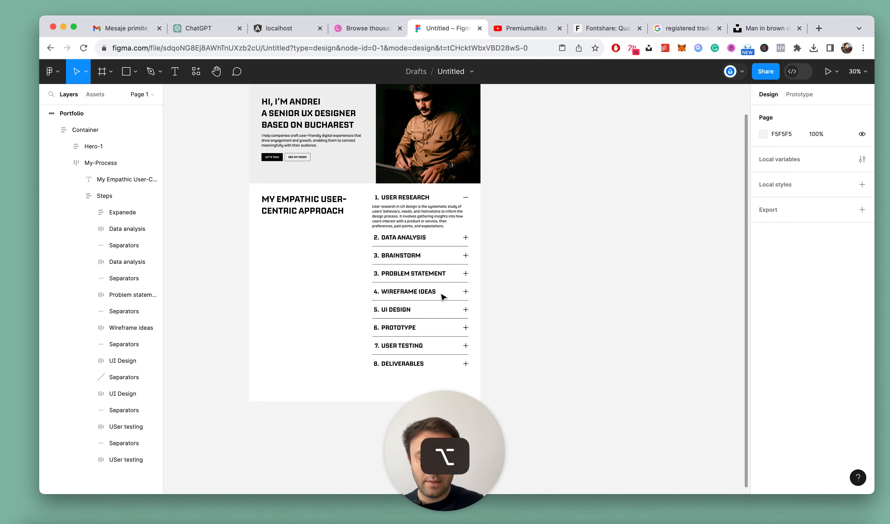
{"action": "key", "text": "alt+l"}
{"action": "triple_click", "coordinate": [403, 207]}
{"action": "scroll", "coordinate": [399, 252], "scroll_direction": "up", "scroll_amount": 3}
{"action": "scroll", "coordinate": [399, 254], "scroll_direction": "up", "scroll_amount": 2}
{"action": "left_click", "coordinate": [786, 281]}
{"action": "key", "text": "Down"}
{"action": "key", "text": "Down"}
{"action": "key", "text": "Down"}
{"action": "key", "text": "Down"}
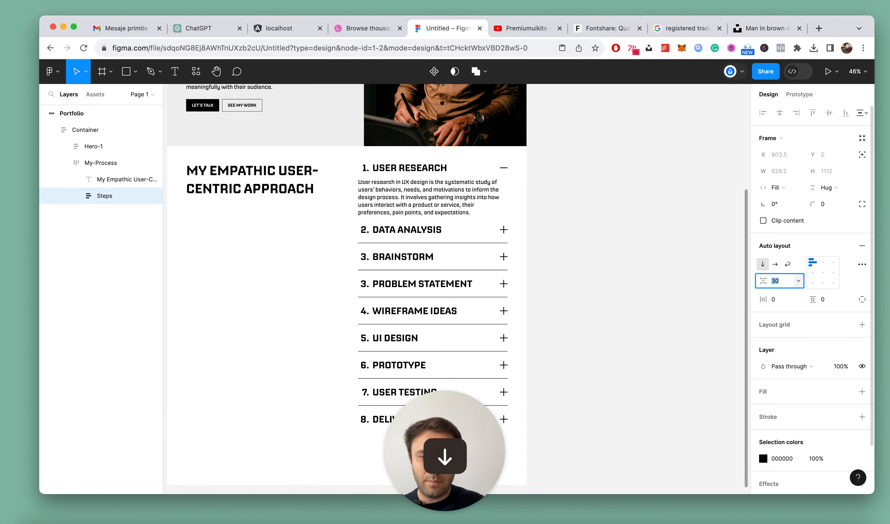
{"action": "left_click", "coordinate": [588, 252]}
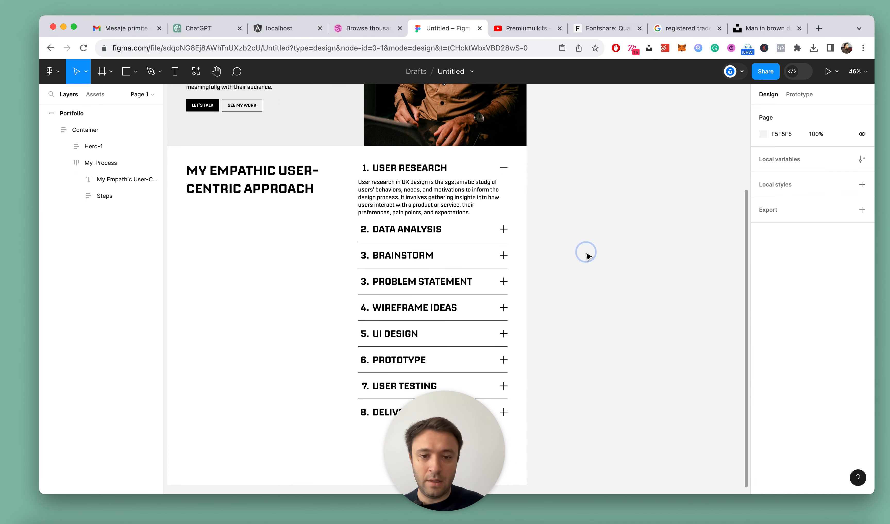
Examine the user-centric approach section, checking the accordion rows, the separators, the User research description and the section heading
{"action": "scroll", "coordinate": [588, 254], "scroll_direction": "down", "scroll_amount": 5}
{"action": "scroll", "coordinate": [552, 266], "scroll_direction": "up", "scroll_amount": 3}
{"action": "left_click_drag", "start_coordinate": [474, 393], "coordinate": [136, 395]}
{"action": "left_click", "coordinate": [648, 238]}
{"action": "scroll", "coordinate": [511, 242], "scroll_direction": "up", "scroll_amount": 5}
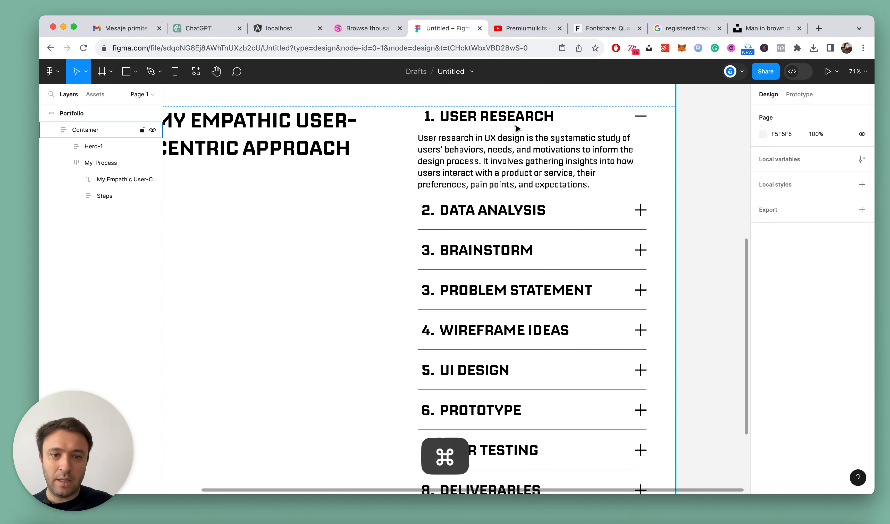
{"action": "left_click", "coordinate": [500, 184], "text": "super"}
{"action": "scroll", "coordinate": [362, 160], "scroll_direction": "down", "scroll_amount": 4}
{"action": "scroll", "coordinate": [362, 160], "scroll_direction": "up", "scroll_amount": 5}
{"action": "left_click", "coordinate": [362, 160], "text": "super"}
{"action": "key", "text": "alt"}
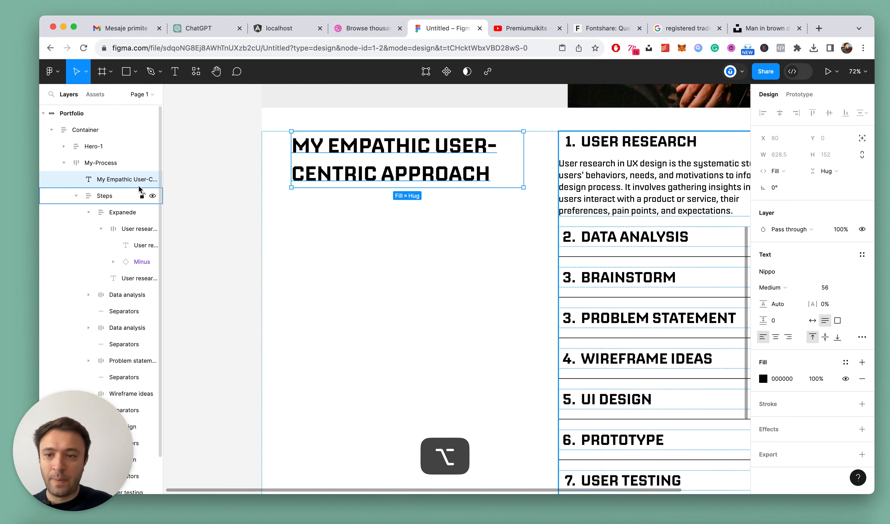
Collapse the Steps layer and set the My-Process frame's auto layout spacing to Auto
{"action": "left_click", "coordinate": [76, 195]}
{"action": "left_click", "coordinate": [89, 165]}
{"action": "left_click", "coordinate": [798, 281]}
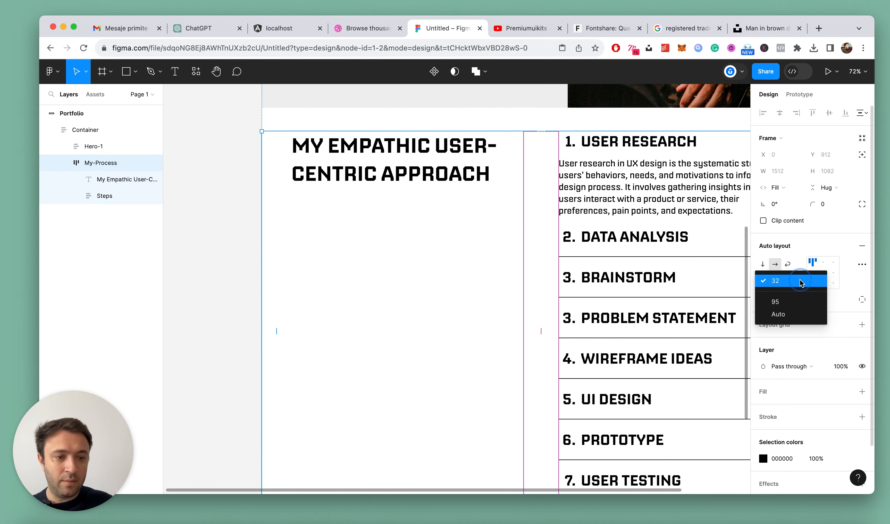
{"action": "left_click", "coordinate": [787, 308]}
{"action": "scroll", "coordinate": [451, 208], "scroll_direction": "down", "scroll_amount": 2}
{"action": "scroll", "coordinate": [452, 209], "scroll_direction": "down", "scroll_amount": 6}
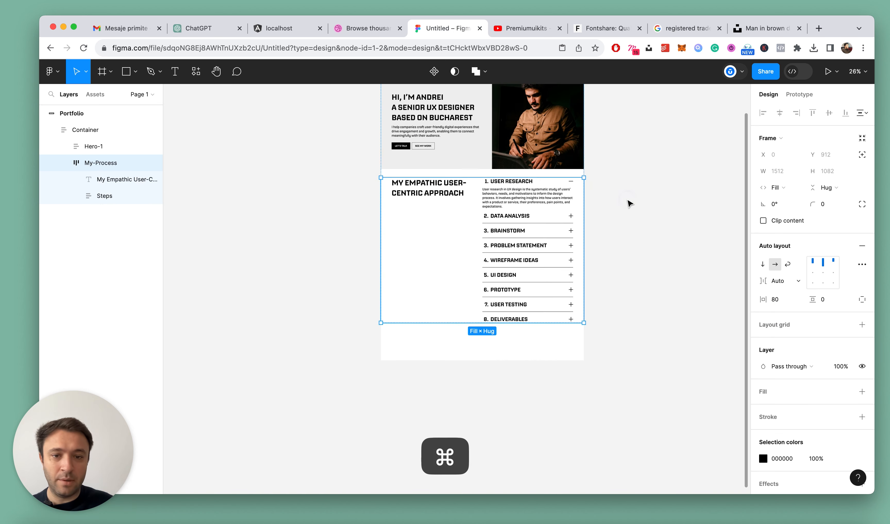
{"action": "left_click", "coordinate": [629, 202]}
{"action": "scroll", "coordinate": [437, 187], "scroll_direction": "up", "scroll_amount": 3}
{"action": "left_click", "coordinate": [446, 187], "text": "super"}
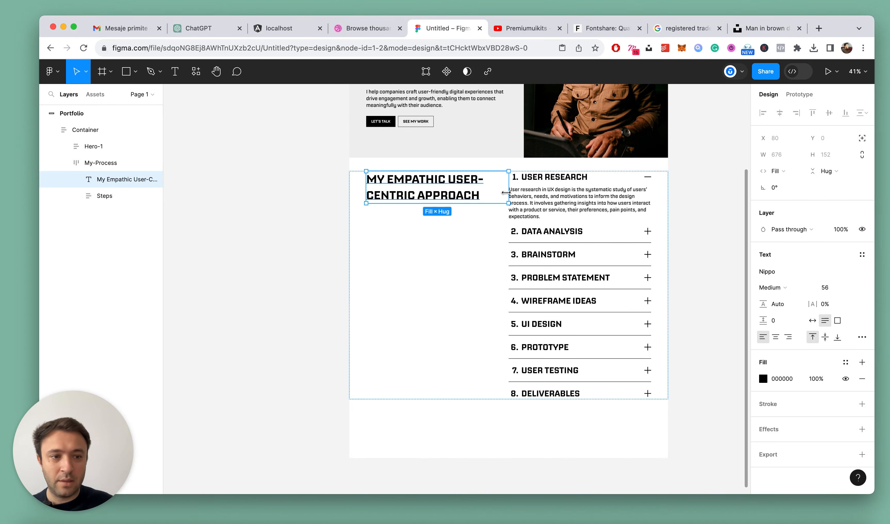
Try an auto layout spacing of 120 on the My-Process frame and undo it
{"action": "left_click", "coordinate": [105, 164]}
{"action": "left_click", "coordinate": [772, 280]}
{"action": "type", "text": "120"}
{"action": "key", "text": "Return"}
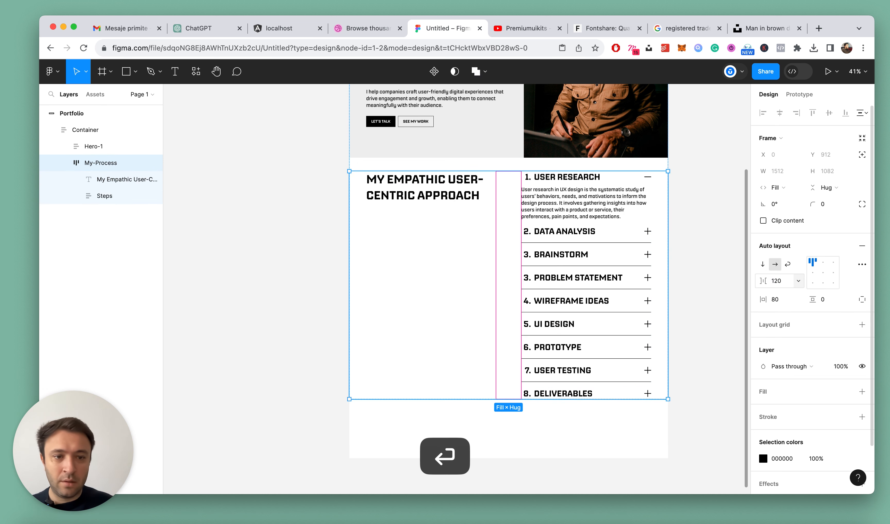
{"action": "key", "text": "super+z"}
{"action": "key", "text": "super+z"}
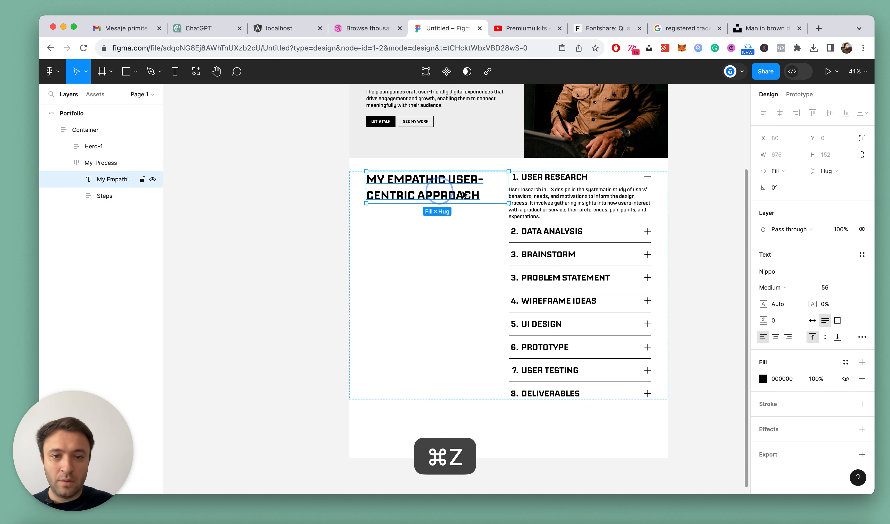
Narrow the section heading to a fixed width of 537 and set the My-Process frame's spacing to 72
{"action": "left_click_drag", "start_coordinate": [503, 183], "coordinate": [479, 183]}
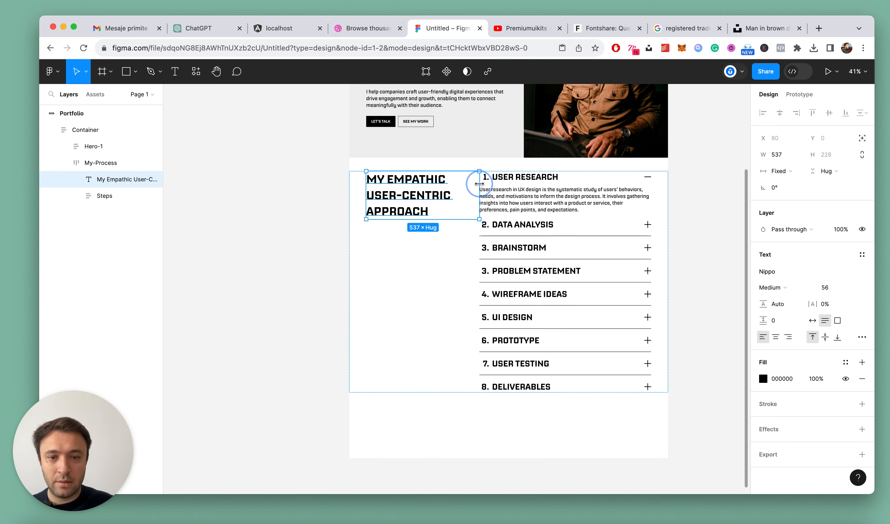
{"action": "left_click", "coordinate": [112, 164]}
{"action": "type", "text": "64"}
{"action": "key", "text": "Return"}
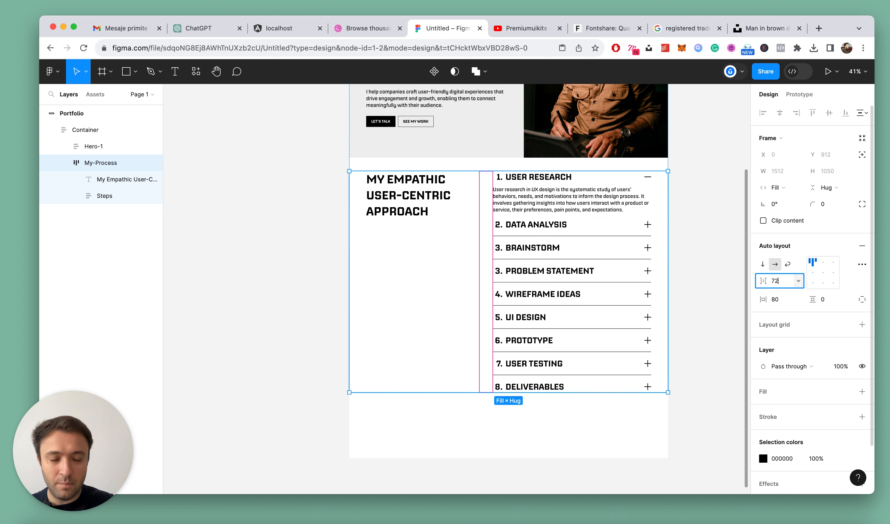
{"action": "key", "text": "Return"}
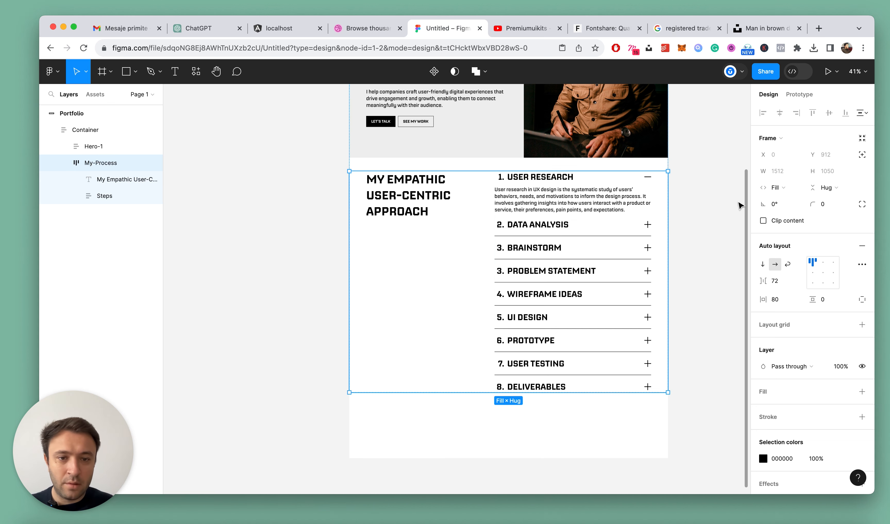
Try a spacing of 80 between the My-Process columns and increase it to 96
{"action": "type", "text": "8"}
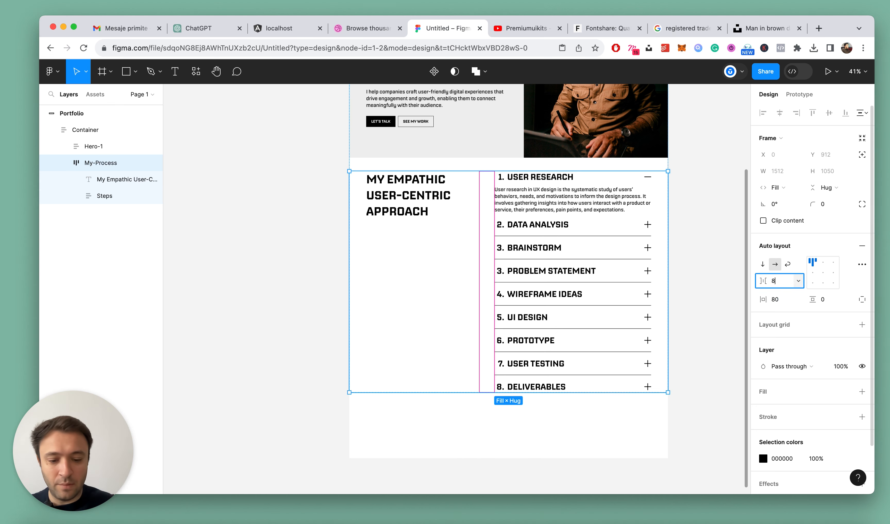
{"action": "type", "text": "0"}
{"action": "key", "text": "Return"}
{"action": "left_click", "coordinate": [786, 285]}
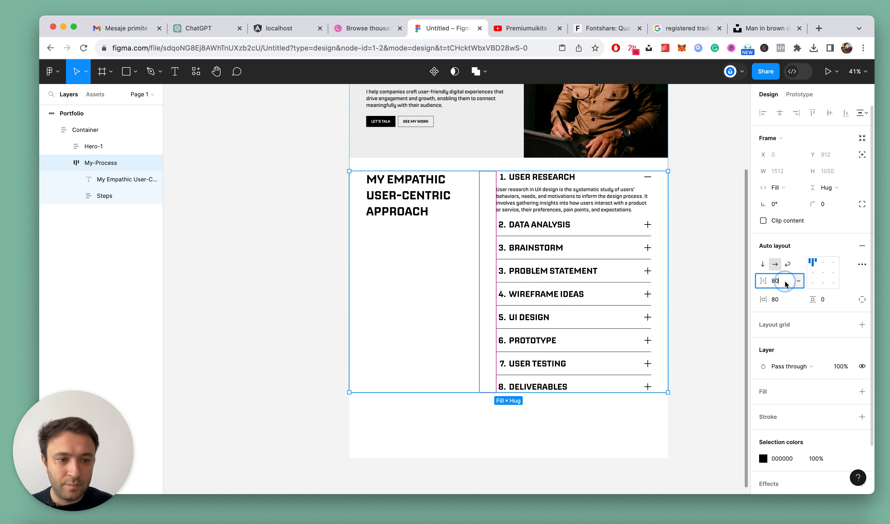
{"action": "type", "text": "96"}
{"action": "key", "text": "Return"}
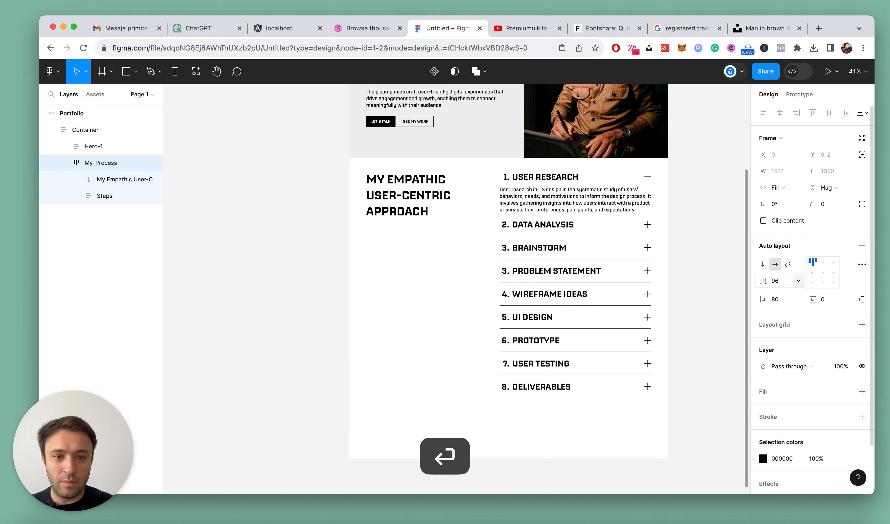
Show the 12-column layout grid on the Portfolio frame and check how the accordion aligns with it
{"action": "scroll", "coordinate": [642, 199], "scroll_direction": "down", "scroll_amount": 1}
{"action": "scroll", "coordinate": [641, 199], "scroll_direction": "down", "scroll_amount": 4}
{"action": "scroll", "coordinate": [642, 199], "scroll_direction": "up", "scroll_amount": 4}
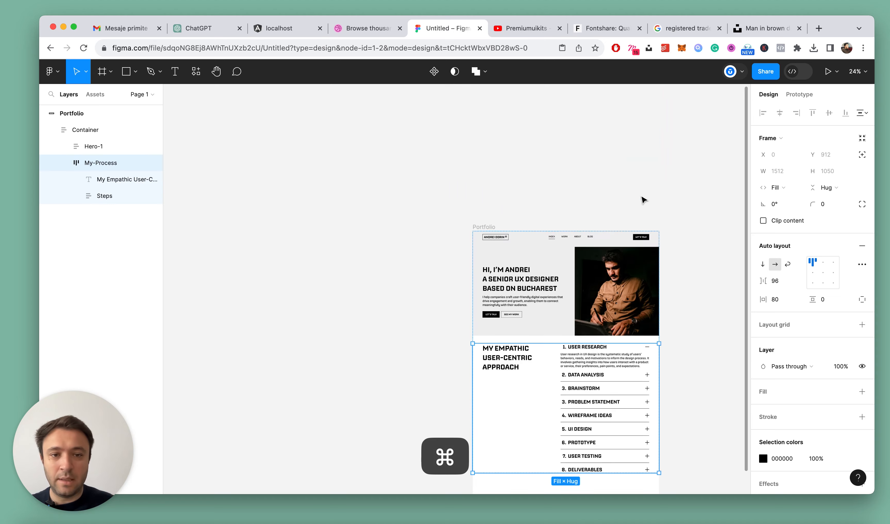
{"action": "left_click", "coordinate": [486, 226]}
{"action": "scroll", "coordinate": [671, 254], "scroll_direction": "down", "scroll_amount": 2}
{"action": "scroll", "coordinate": [671, 254], "scroll_direction": "up", "scroll_amount": 1}
{"action": "scroll", "coordinate": [672, 254], "scroll_direction": "up", "scroll_amount": 2}
{"action": "left_click", "coordinate": [845, 271]}
{"action": "scroll", "coordinate": [460, 162], "scroll_direction": "down", "scroll_amount": 4}
{"action": "scroll", "coordinate": [457, 162], "scroll_direction": "up", "scroll_amount": 2}
{"action": "scroll", "coordinate": [457, 162], "scroll_direction": "up", "scroll_amount": 2}
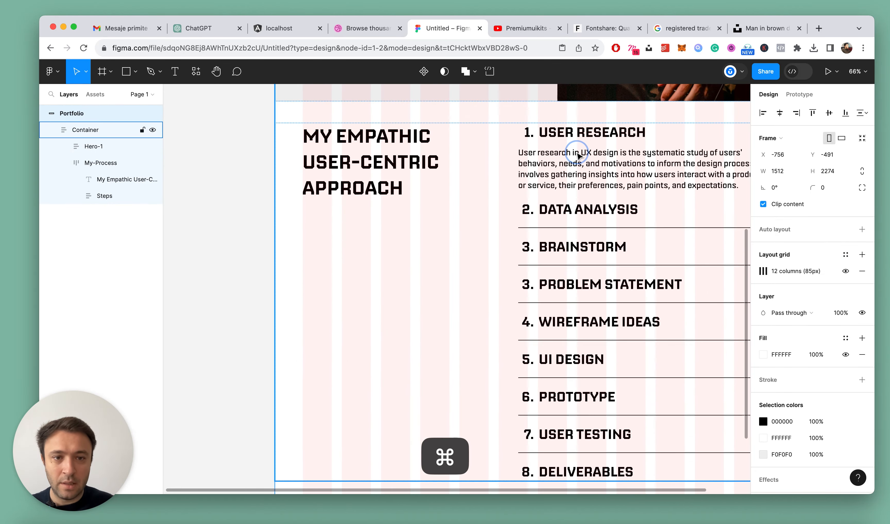
Reduce the My-Process frame's auto layout spacing to 48 to align the accordion with the column grid
{"action": "double_click", "coordinate": [574, 151]}
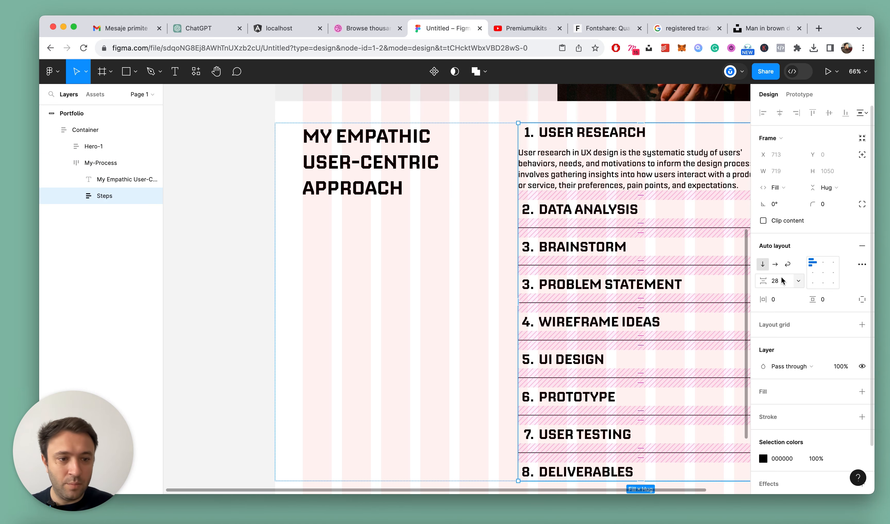
{"action": "left_click", "coordinate": [97, 163]}
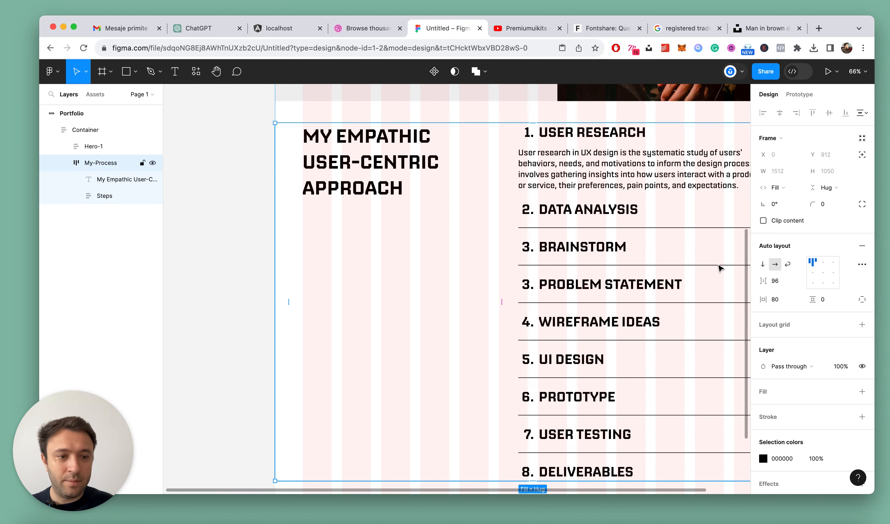
{"action": "left_click", "coordinate": [776, 281]}
{"action": "key", "text": "shift+Down"}
{"action": "key", "text": "shift+Down"}
{"action": "key", "text": "shift+Down"}
{"action": "key", "text": "shift+Down"}
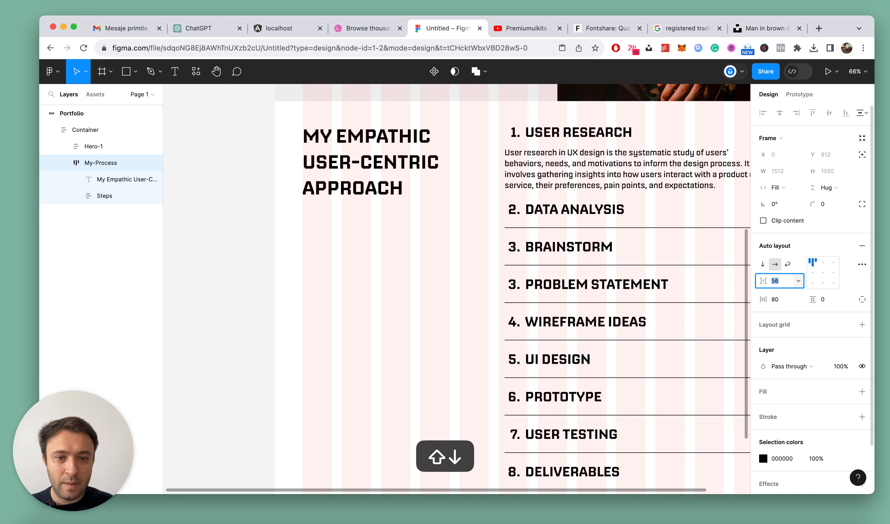
{"action": "key", "text": "Down"}
{"action": "key", "text": "Down"}
{"action": "key", "text": "Down"}
{"action": "key", "text": "Down"}
{"action": "key", "text": "Down"}
{"action": "key", "text": "Down"}
{"action": "key", "text": "Down"}
{"action": "key", "text": "Down"}
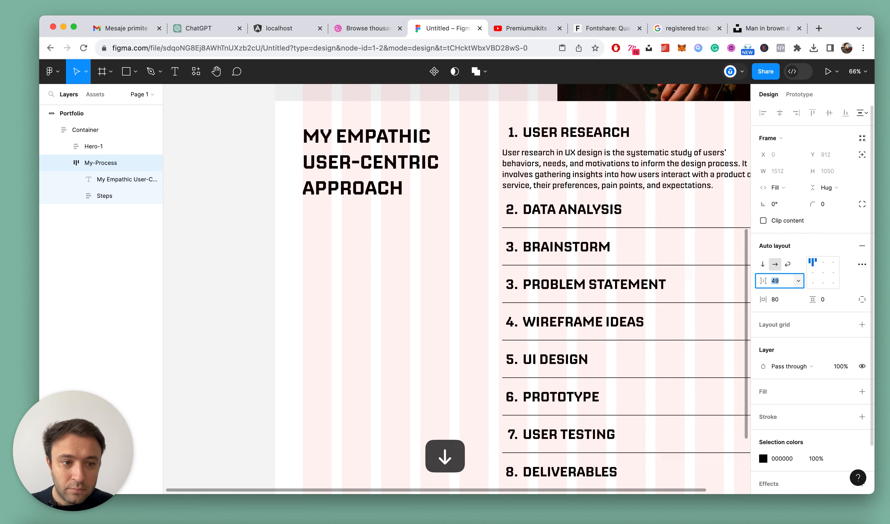
{"action": "key", "text": "Escape"}
{"action": "scroll", "coordinate": [476, 247], "scroll_direction": "down", "scroll_amount": 5}
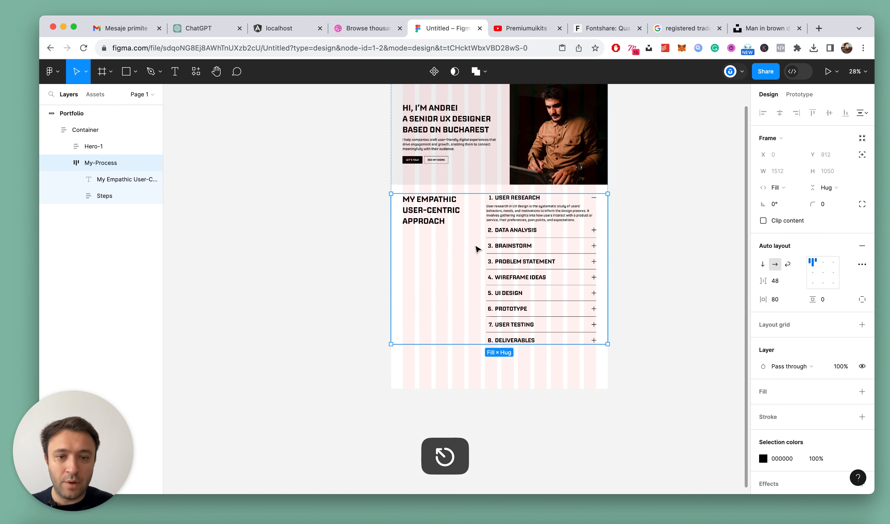
Hide the Portfolio frame's 12-column layout grid and review the user-centric approach section
{"action": "left_click", "coordinate": [690, 232]}
{"action": "scroll", "coordinate": [614, 222], "scroll_direction": "down", "scroll_amount": 3}
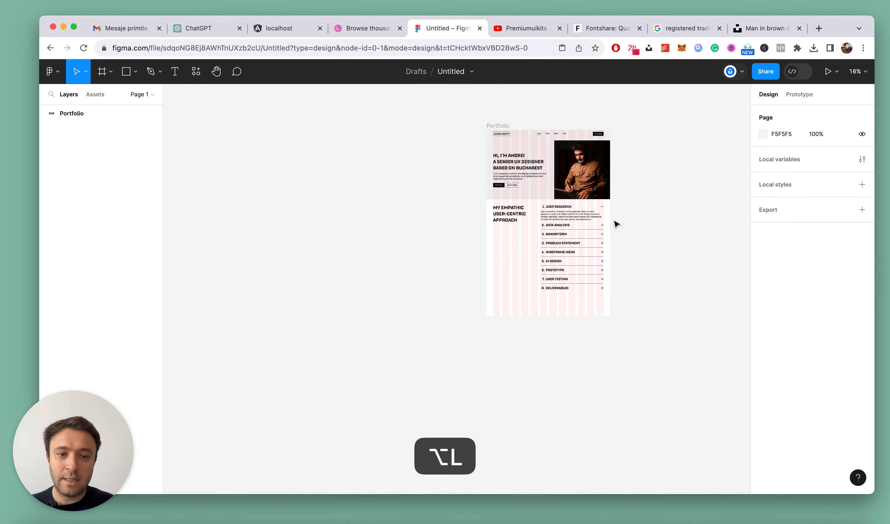
{"action": "scroll", "coordinate": [614, 223], "scroll_direction": "up", "scroll_amount": 4}
{"action": "scroll", "coordinate": [614, 222], "scroll_direction": "up", "scroll_amount": 3}
{"action": "left_click", "coordinate": [379, 148]}
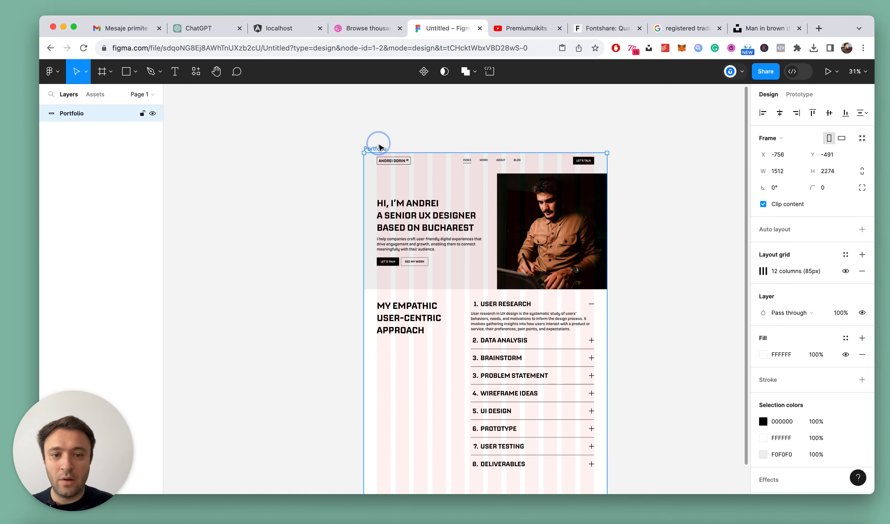
{"action": "scroll", "coordinate": [486, 278], "scroll_direction": "up", "scroll_amount": 2}
{"action": "left_click", "coordinate": [845, 271]}
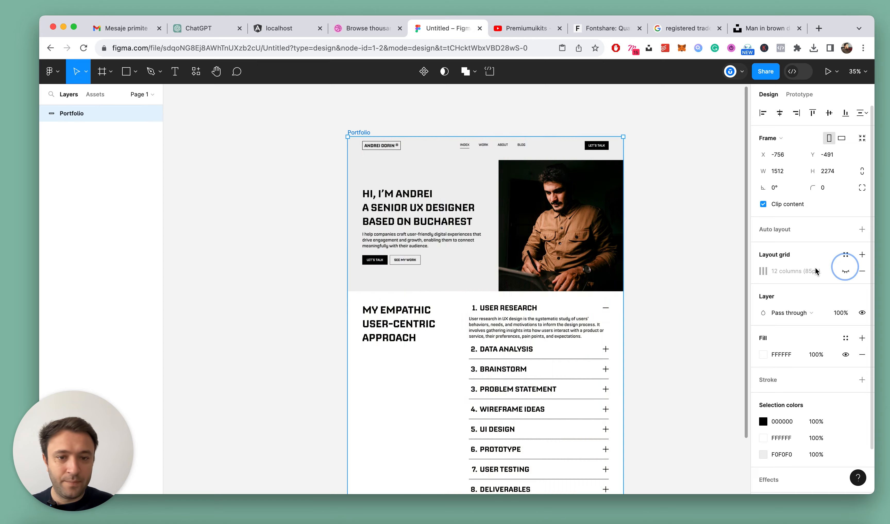
{"action": "scroll", "coordinate": [322, 167], "scroll_direction": "down", "scroll_amount": 5}
{"action": "scroll", "coordinate": [328, 193], "scroll_direction": "up", "scroll_amount": 5}
{"action": "scroll", "coordinate": [486, 238], "scroll_direction": "up", "scroll_amount": 3}
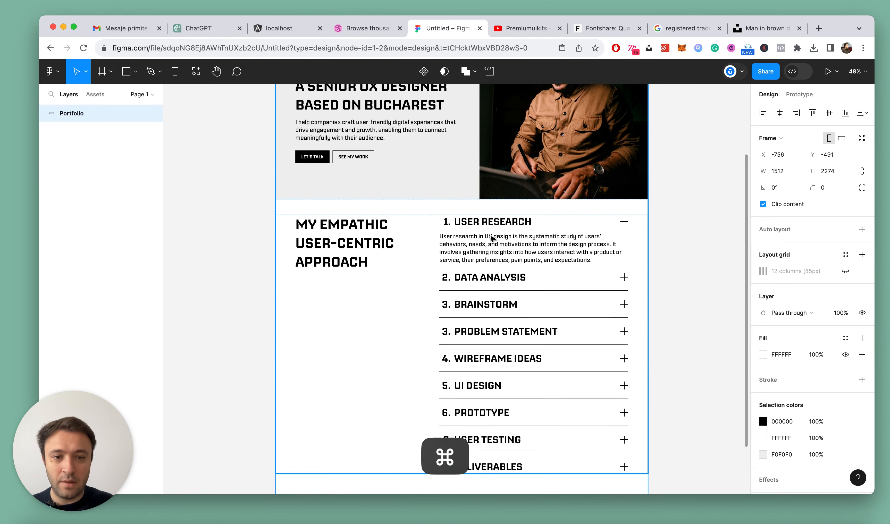
{"action": "scroll", "coordinate": [468, 240], "scroll_direction": "down", "scroll_amount": 4}
{"action": "scroll", "coordinate": [497, 345], "scroll_direction": "up", "scroll_amount": 4}
Undo the hiding of the layout grid and the last My-Process spacing reductions, and select the Steps frame
{"action": "key", "text": "super+z"}
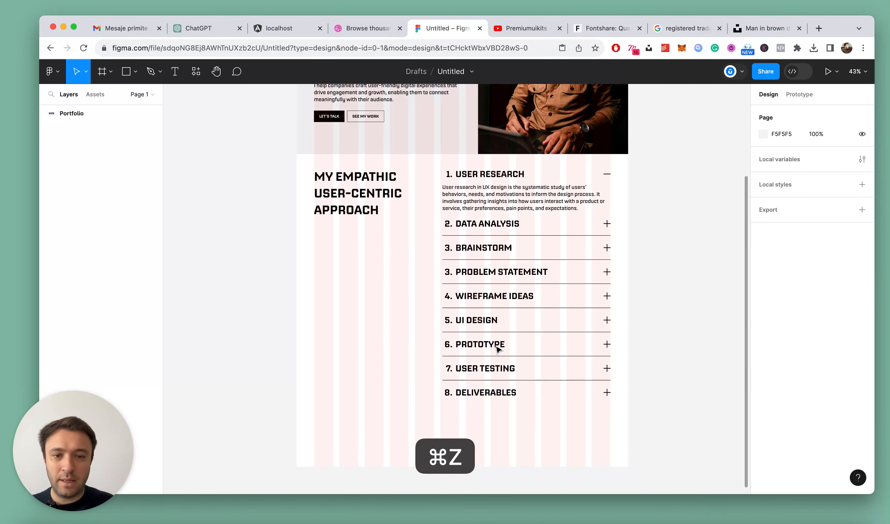
{"action": "key", "text": "super+z"}
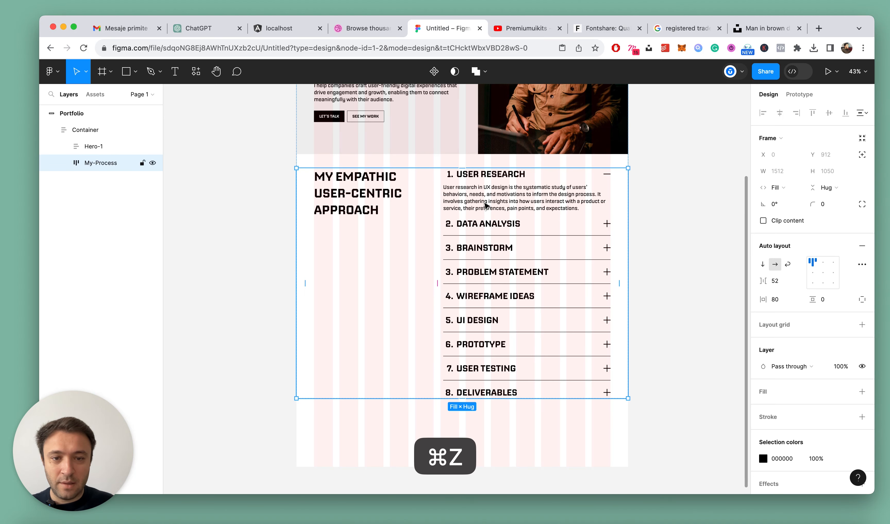
{"action": "left_click", "coordinate": [484, 204]}
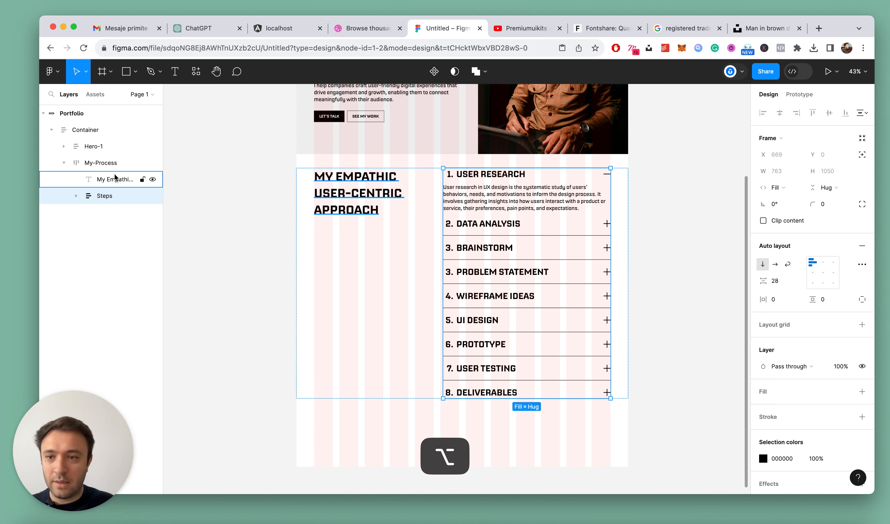
Set the My-Process frame's auto layout spacing to Auto and the section heading's width to Fill container
{"action": "left_click", "coordinate": [108, 163]}
{"action": "left_click", "coordinate": [798, 282]}
{"action": "left_click", "coordinate": [797, 313]}
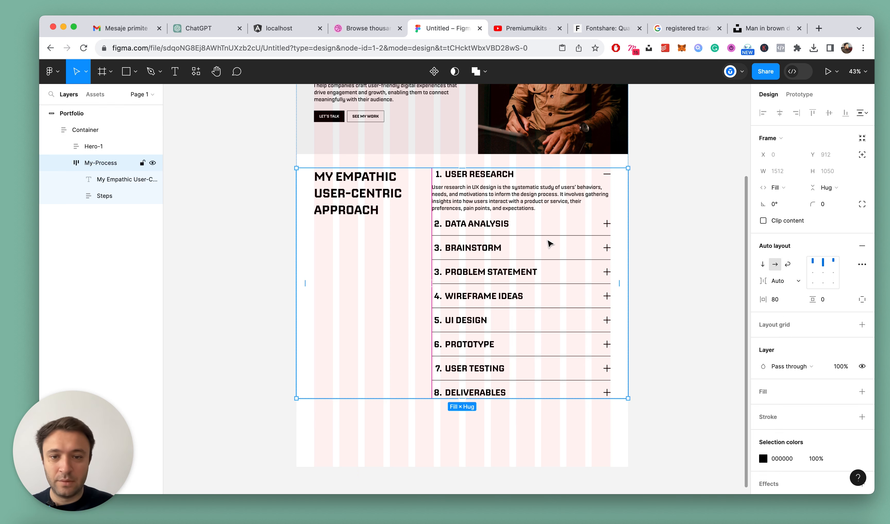
{"action": "left_click", "coordinate": [363, 213], "text": "super"}
{"action": "left_click", "coordinate": [778, 171]}
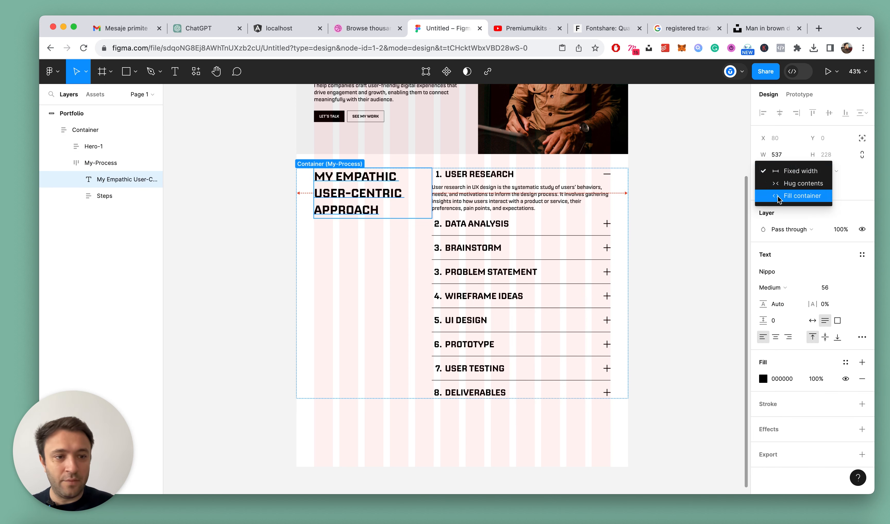
{"action": "left_click", "coordinate": [778, 198]}
{"action": "left_click", "coordinate": [663, 198]}
Review the accordion's alignment with the grid, collapse the My-Process layer and save the file
{"action": "scroll", "coordinate": [539, 216], "scroll_direction": "down", "scroll_amount": 2}
{"action": "scroll", "coordinate": [505, 204], "scroll_direction": "up", "scroll_amount": 4}
{"action": "left_click", "coordinate": [505, 203]}
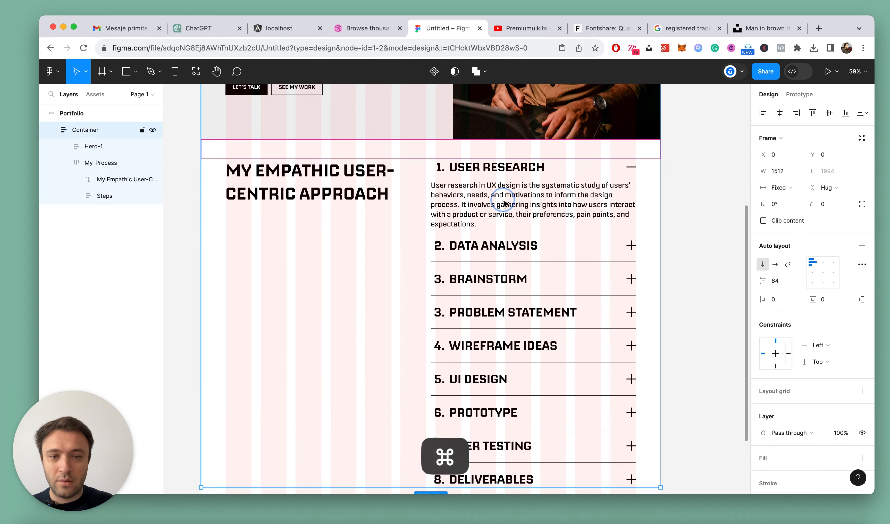
{"action": "left_click", "coordinate": [427, 231]}
{"action": "scroll", "coordinate": [426, 273], "scroll_direction": "down", "scroll_amount": 3}
{"action": "scroll", "coordinate": [454, 252], "scroll_direction": "up", "scroll_amount": 3}
{"action": "left_click", "coordinate": [63, 163]}
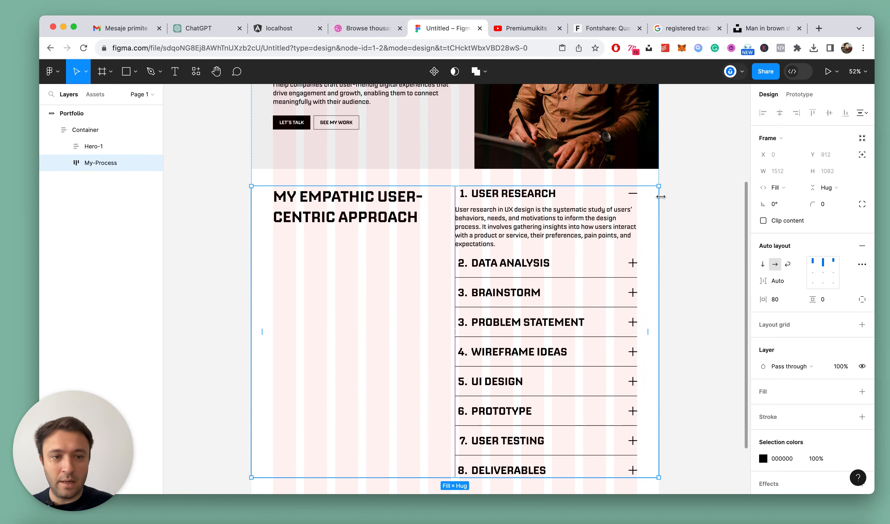
{"action": "left_click", "coordinate": [680, 193]}
{"action": "scroll", "coordinate": [682, 196], "scroll_direction": "down", "scroll_amount": 5}
{"action": "key", "text": "super+s"}
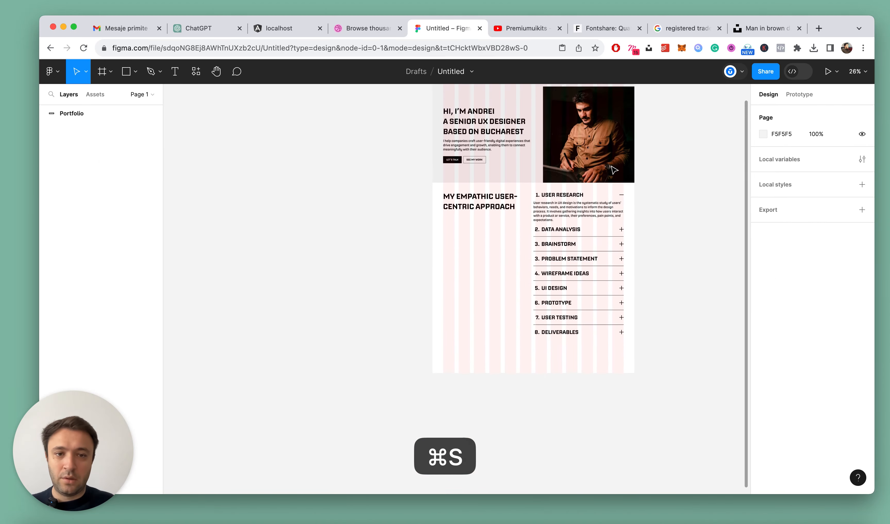
Hide the Portfolio frame's 12-column layout grid and extend the frame downward to make room below the accordion
{"action": "left_click", "coordinate": [440, 146]}
{"action": "scroll", "coordinate": [573, 165], "scroll_direction": "down", "scroll_amount": 2}
{"action": "left_click", "coordinate": [845, 271]}
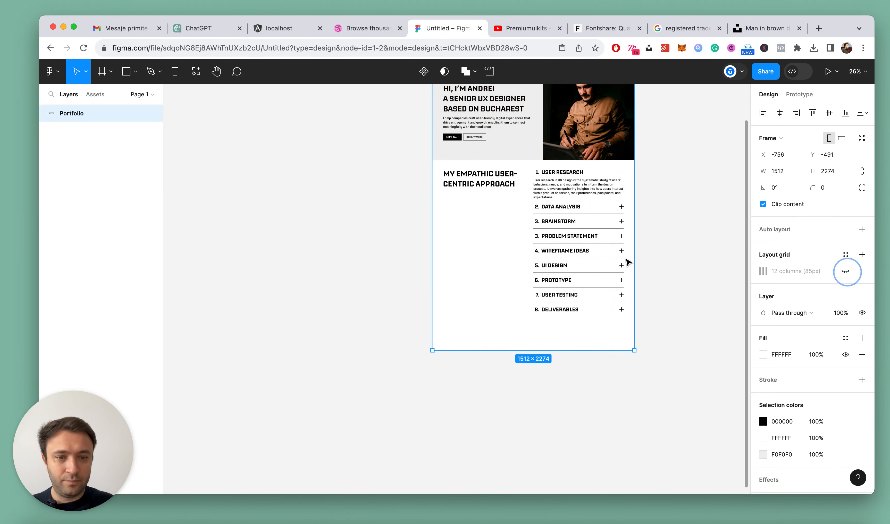
{"action": "scroll", "coordinate": [549, 244], "scroll_direction": "down", "scroll_amount": 3}
{"action": "left_click_drag", "start_coordinate": [550, 245], "coordinate": [538, 390]}
{"action": "left_click", "coordinate": [665, 224]}
{"action": "scroll", "coordinate": [636, 223], "scroll_direction": "down", "scroll_amount": 5}
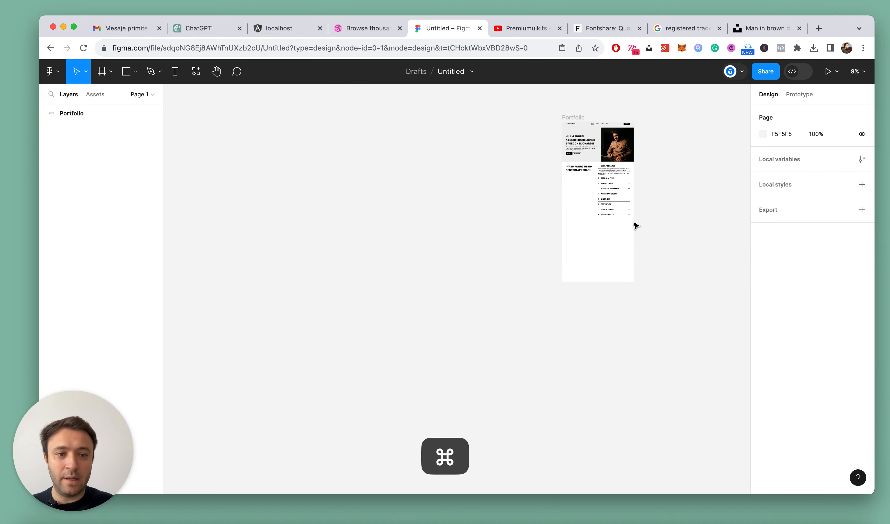
Add the text "User first, always" in the empty area below the Deliverables row
{"action": "scroll", "coordinate": [662, 200], "scroll_direction": "up", "scroll_amount": 2}
{"action": "scroll", "coordinate": [662, 200], "scroll_direction": "up", "scroll_amount": 5}
{"action": "scroll", "coordinate": [568, 232], "scroll_direction": "down", "scroll_amount": 5}
{"action": "scroll", "coordinate": [552, 241], "scroll_direction": "down", "scroll_amount": 5}
{"action": "scroll", "coordinate": [550, 247], "scroll_direction": "up", "scroll_amount": 5}
{"action": "scroll", "coordinate": [550, 247], "scroll_direction": "down", "scroll_amount": 5}
{"action": "scroll", "coordinate": [552, 247], "scroll_direction": "up", "scroll_amount": 4}
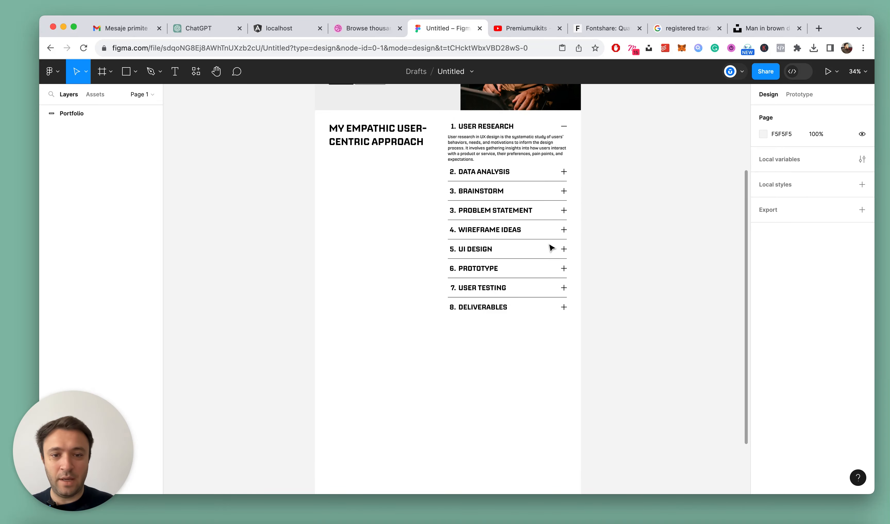
{"action": "left_click", "coordinate": [436, 348]}
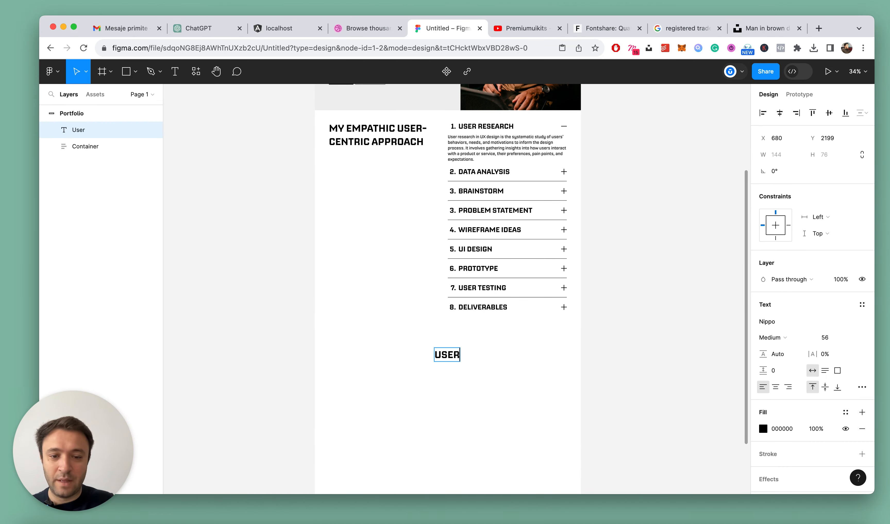
{"action": "type", "text": "User first,"}
{"action": "key", "text": "Return"}
{"action": "key", "text": "BackSpace"}
{"action": "type", "text": "ale"}
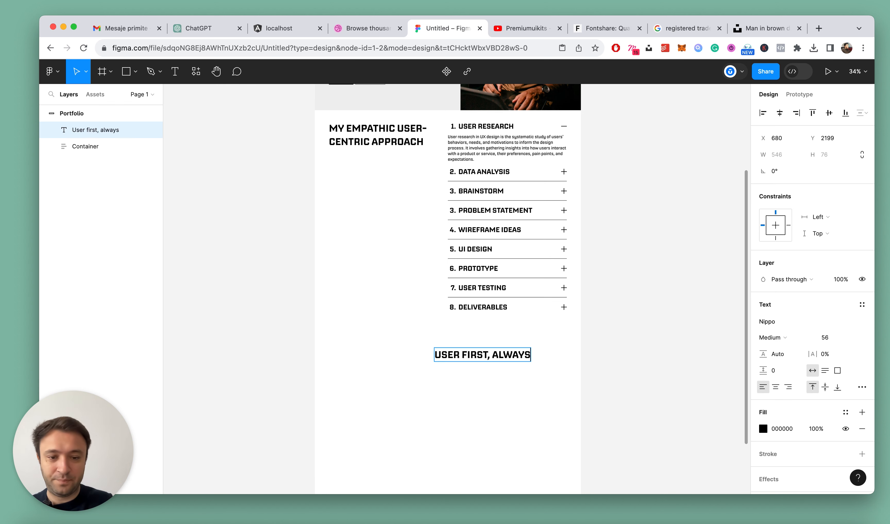
Move the "User first, always" heading to about X 516, Y 2217 below the accordion and save the file
{"action": "key", "text": "Escape"}
{"action": "scroll", "coordinate": [491, 400], "scroll_direction": "left", "scroll_amount": 1}
{"action": "left_click", "coordinate": [491, 400]}
{"action": "scroll", "coordinate": [493, 398], "scroll_direction": "left", "scroll_amount": 1}
{"action": "left_click_drag", "start_coordinate": [504, 366], "coordinate": [475, 368]}
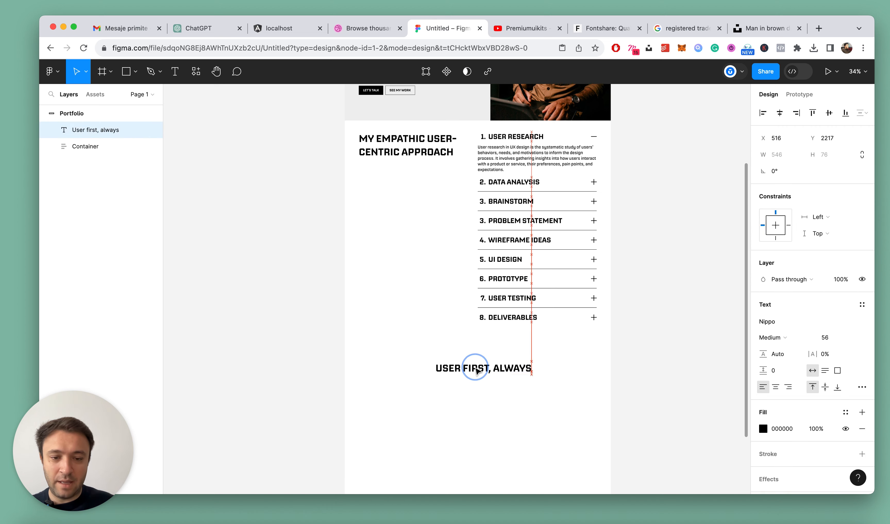
{"action": "scroll", "coordinate": [482, 364], "scroll_direction": "down", "scroll_amount": 2}
{"action": "left_click", "coordinate": [526, 102], "text": "super"}
{"action": "key", "text": "Escape"}
{"action": "left_click", "coordinate": [560, 377]}
{"action": "scroll", "coordinate": [495, 333], "scroll_direction": "up", "scroll_amount": 1}
{"action": "scroll", "coordinate": [496, 335], "scroll_direction": "up", "scroll_amount": 3}
{"action": "key", "text": "super+s"}
Paste the user research paragraph and place it below the "User first, always" heading, with their left edges aligned
{"action": "left_click", "coordinate": [493, 299]}
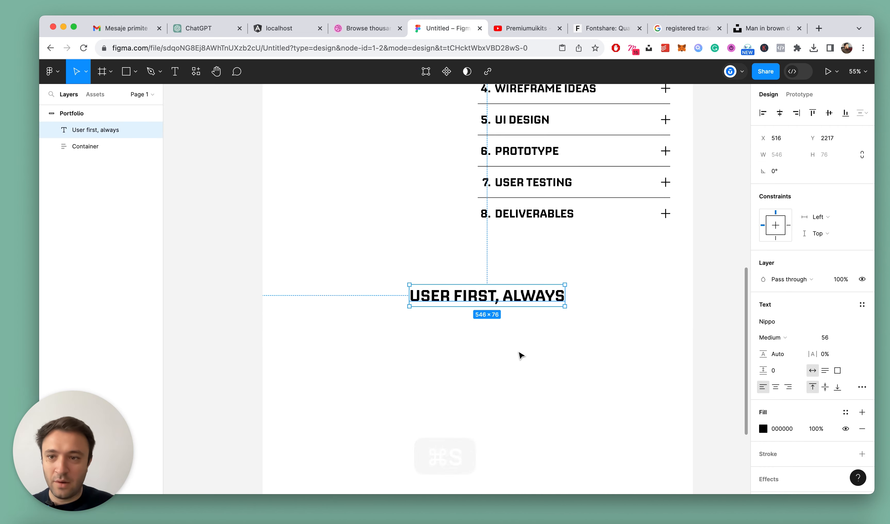
{"action": "type", "text": "User research in UX design is the systematic study of users' behaviors, needs, and motivations to inform the design process. It involves gathering insights into how users interact with a product or service, their preferences, pain points, and expectations."}
{"action": "left_click_drag", "start_coordinate": [363, 285], "coordinate": [411, 334]}
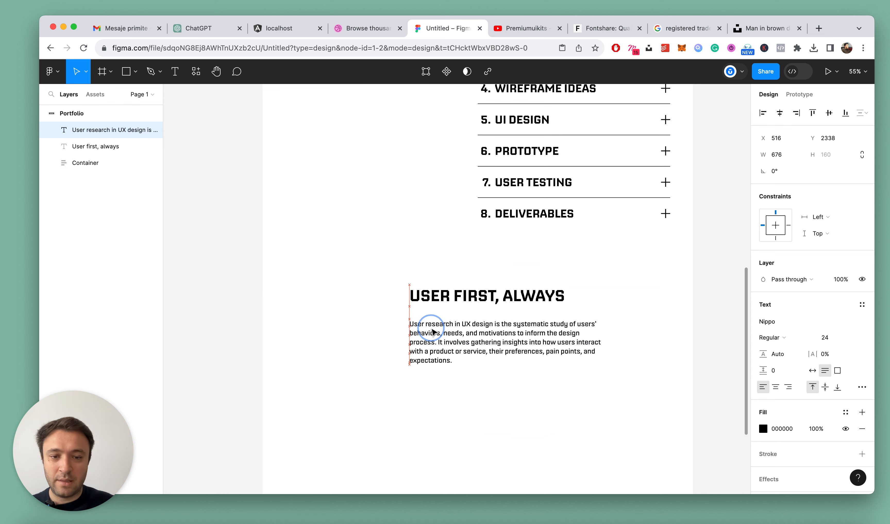
Center-align the text of the heading and its paragraph, and align both text layers horizontally to the Portfolio frame's center
{"action": "left_click_drag", "start_coordinate": [385, 280], "coordinate": [589, 418]}
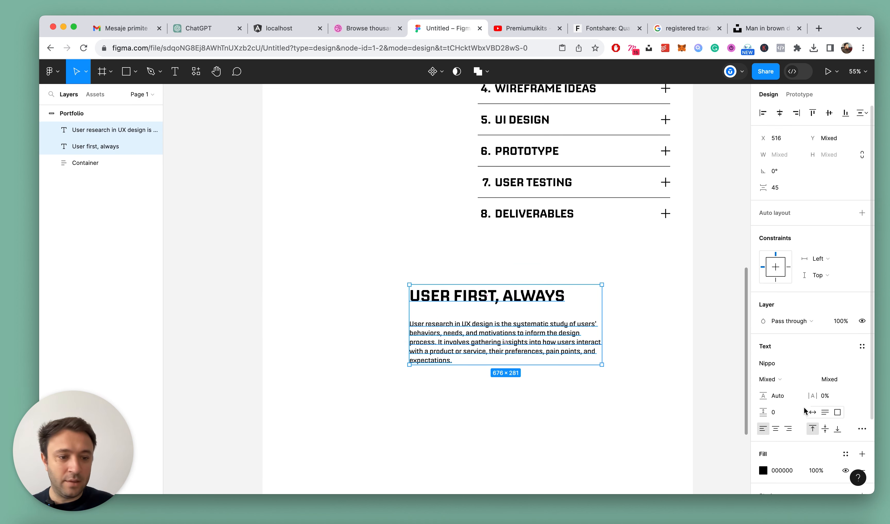
{"action": "left_click", "coordinate": [777, 431]}
{"action": "scroll", "coordinate": [523, 301], "scroll_direction": "down", "scroll_amount": 2}
{"action": "left_click", "coordinate": [517, 362]}
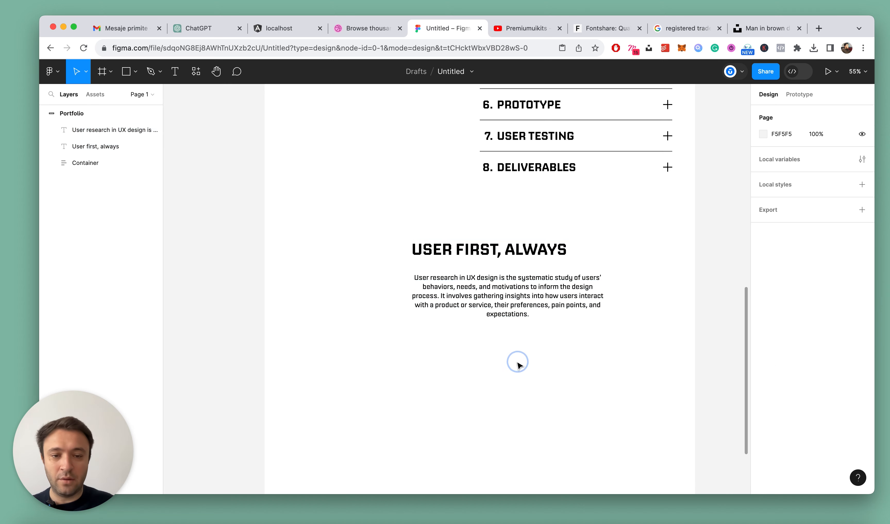
{"action": "scroll", "coordinate": [472, 335], "scroll_direction": "down", "scroll_amount": 3}
{"action": "left_click", "coordinate": [486, 281]}
{"action": "left_click", "coordinate": [495, 315], "text": "shift"}
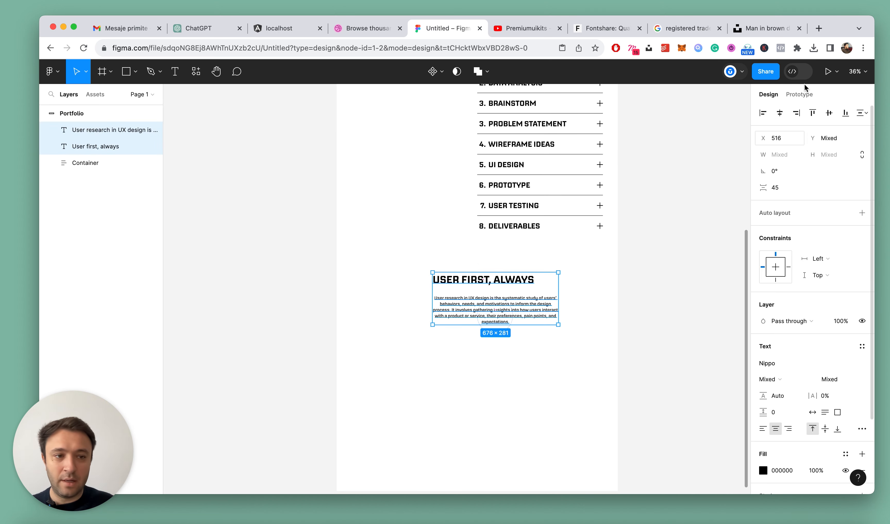
{"action": "left_click", "coordinate": [779, 114]}
{"action": "left_click", "coordinate": [500, 365]}
Wrap the heading and paragraph in an auto layout frame named "Mantra" and send it behind Container
{"action": "scroll", "coordinate": [474, 354], "scroll_direction": "up", "scroll_amount": 3}
{"action": "left_click", "coordinate": [506, 266], "text": "super"}
{"action": "left_click", "coordinate": [511, 241], "text": "shift"}
{"action": "key", "text": "shift+a"}
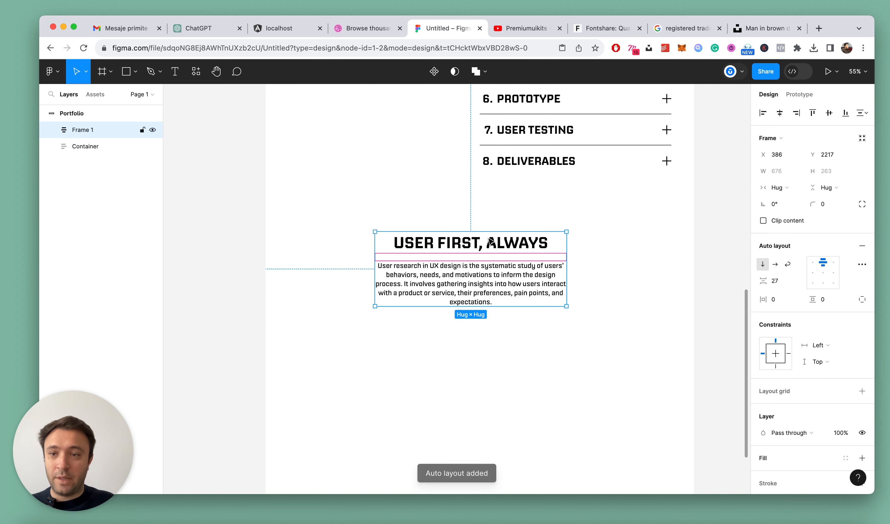
{"action": "type", "text": "Mantra"}
{"action": "key", "text": "Return"}
{"action": "key", "text": "super+bracketleft"}
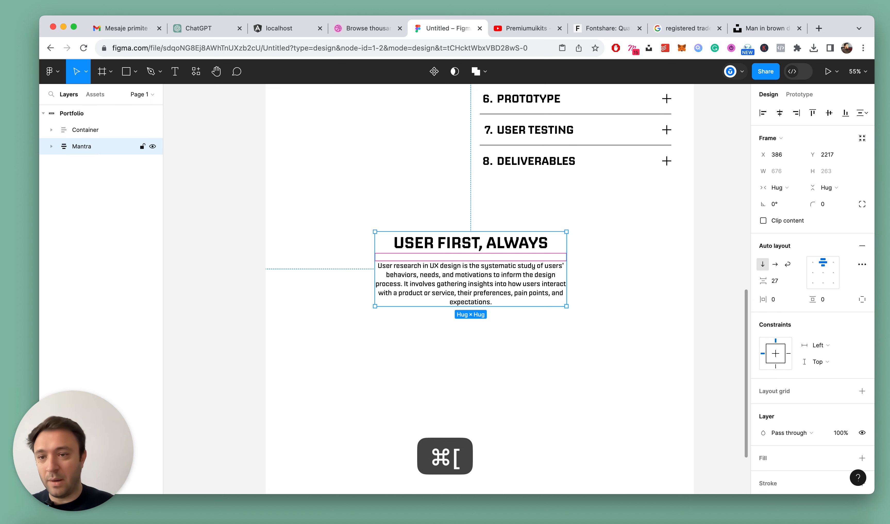
Expand the Container layer and move the Mantra frame into it, directly below My-Process
{"action": "left_click", "coordinate": [52, 130]}
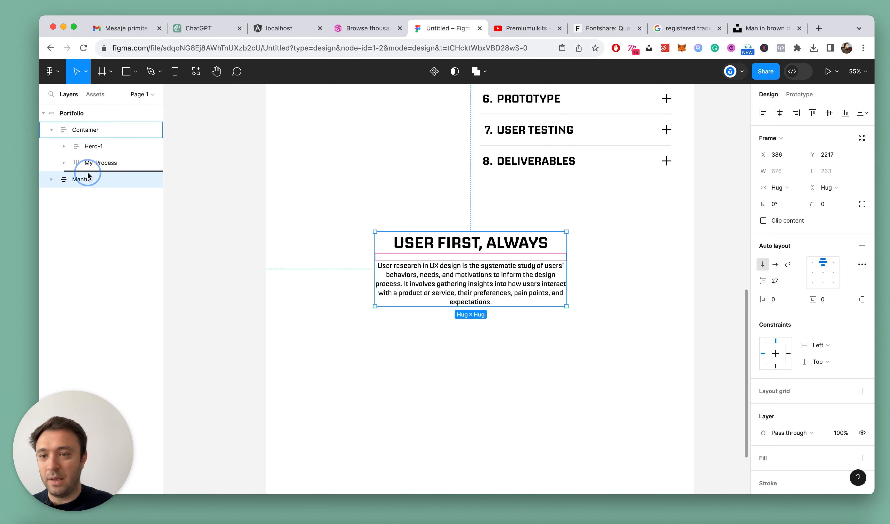
{"action": "left_click_drag", "start_coordinate": [88, 173], "coordinate": [88, 173]}
{"action": "scroll", "coordinate": [578, 377], "scroll_direction": "down", "scroll_amount": 1}
{"action": "scroll", "coordinate": [511, 354], "scroll_direction": "up", "scroll_amount": 4}
{"action": "scroll", "coordinate": [489, 264], "scroll_direction": "down", "scroll_amount": 5}
Set the Container frame's auto layout alignment to top center
{"action": "left_click", "coordinate": [78, 129]}
{"action": "scroll", "coordinate": [429, 248], "scroll_direction": "up", "scroll_amount": 5}
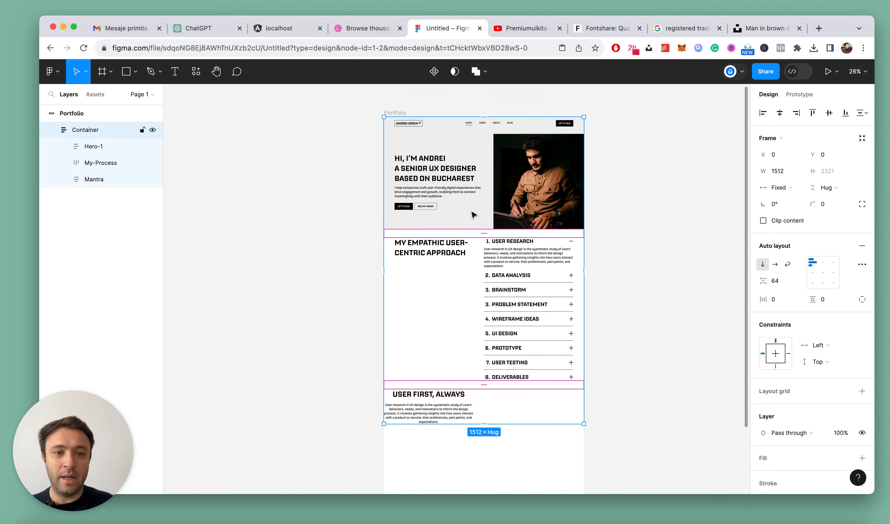
{"action": "left_click", "coordinate": [822, 267]}
{"action": "scroll", "coordinate": [675, 234], "scroll_direction": "down", "scroll_amount": 3}
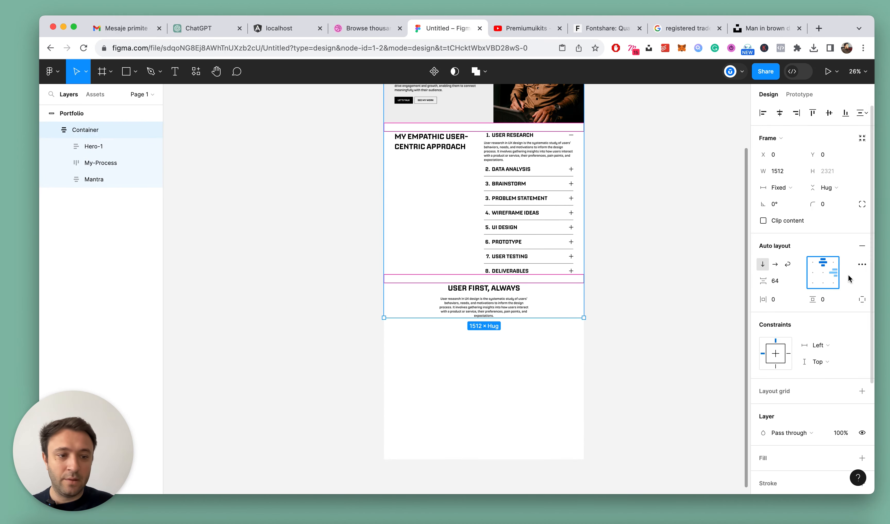
{"action": "left_click", "coordinate": [532, 360]}
{"action": "scroll", "coordinate": [475, 345], "scroll_direction": "up", "scroll_amount": 5}
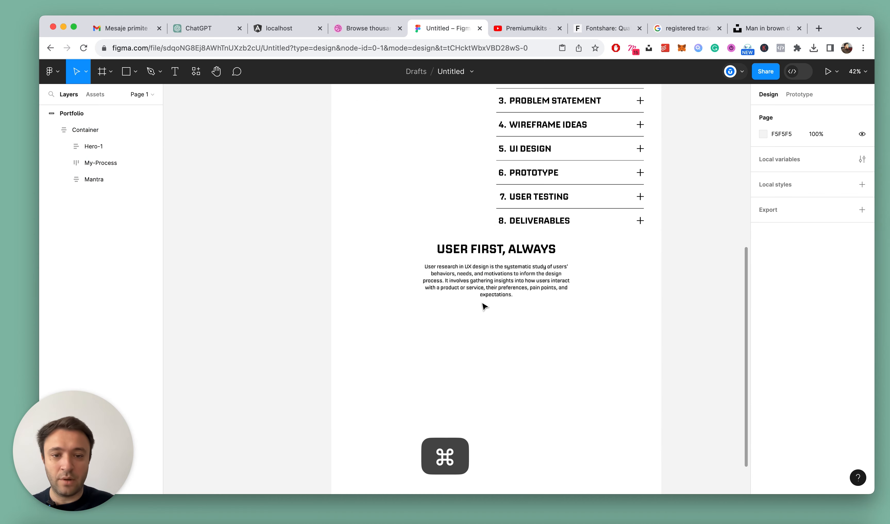
Check the Mantra frame's spacing and add the text "Ask a lot" in the empty area below its paragraph
{"action": "left_click", "coordinate": [496, 269]}
{"action": "scroll", "coordinate": [497, 270], "scroll_direction": "down", "scroll_amount": 3}
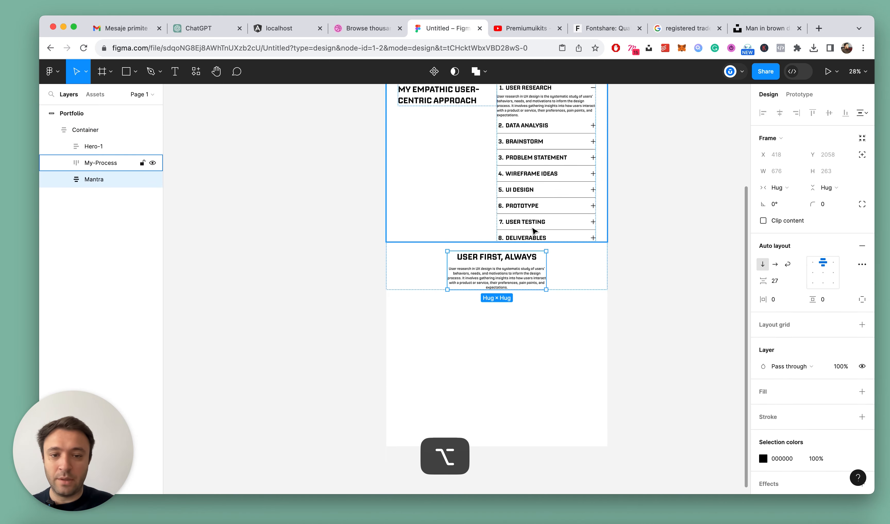
{"action": "scroll", "coordinate": [539, 302], "scroll_direction": "up", "scroll_amount": 4}
{"action": "left_click", "coordinate": [512, 327]}
{"action": "key", "text": "t"}
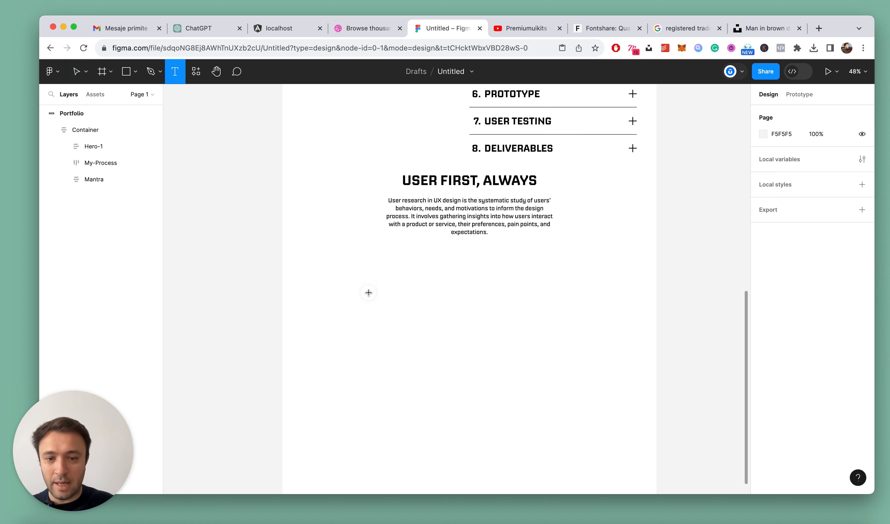
{"action": "left_click", "coordinate": [368, 292]}
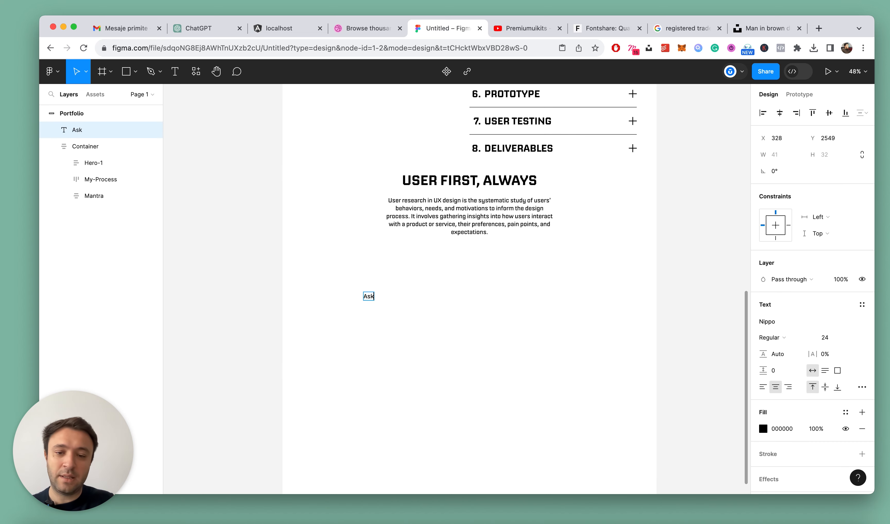
{"action": "key", "text": "Escape"}
{"action": "scroll", "coordinate": [370, 340], "scroll_direction": "up", "scroll_amount": 4}
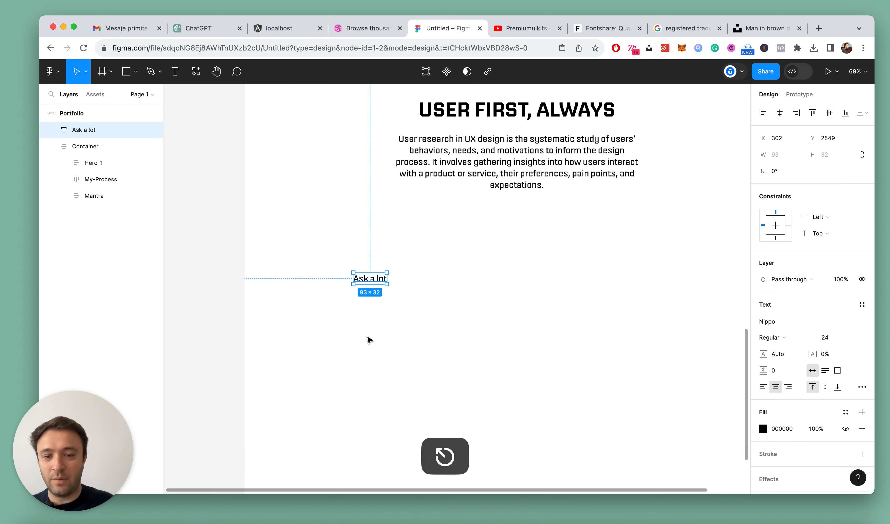
Duplicate the "Ask a lot" text to its right and change the copy to "Think More"
{"action": "left_click_drag", "start_coordinate": [373, 283], "coordinate": [469, 284]}
{"action": "double_click", "coordinate": [469, 283]}
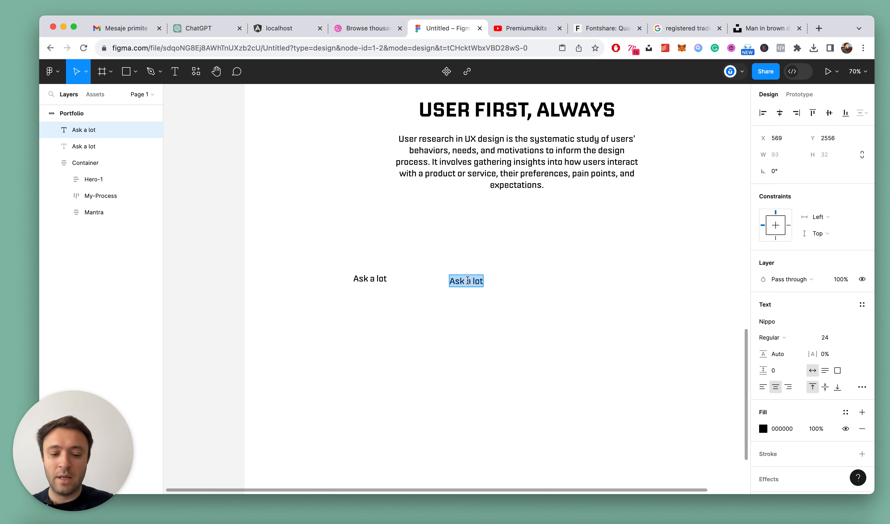
{"action": "type", "text": "Think More"}
{"action": "key", "text": "Escape"}
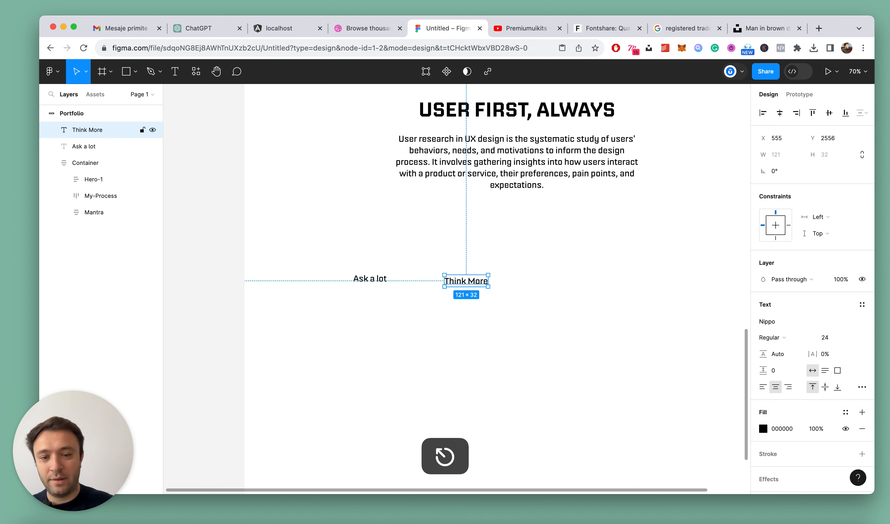
Duplicate the "Think More" text to its right and change the copy to "Design Less"
{"action": "left_click_drag", "start_coordinate": [481, 283], "coordinate": [591, 285]}
{"action": "double_click", "coordinate": [593, 285]}
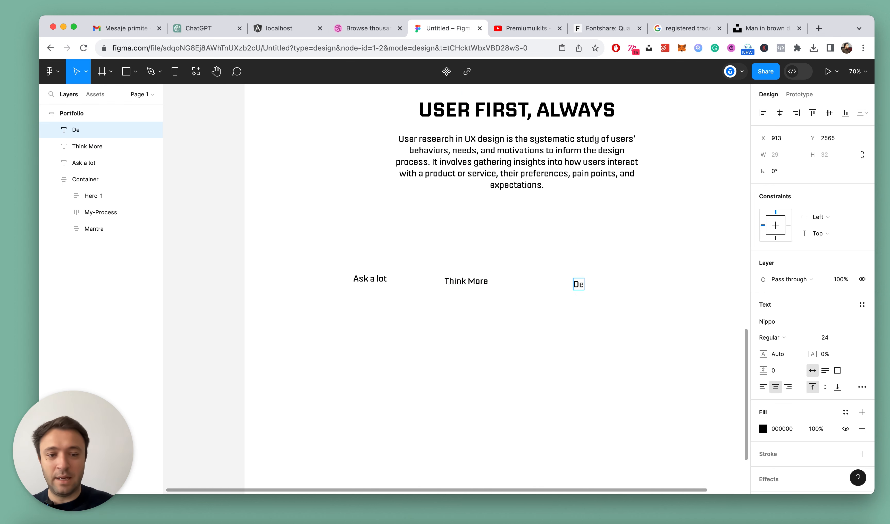
{"action": "key", "text": "Escape"}
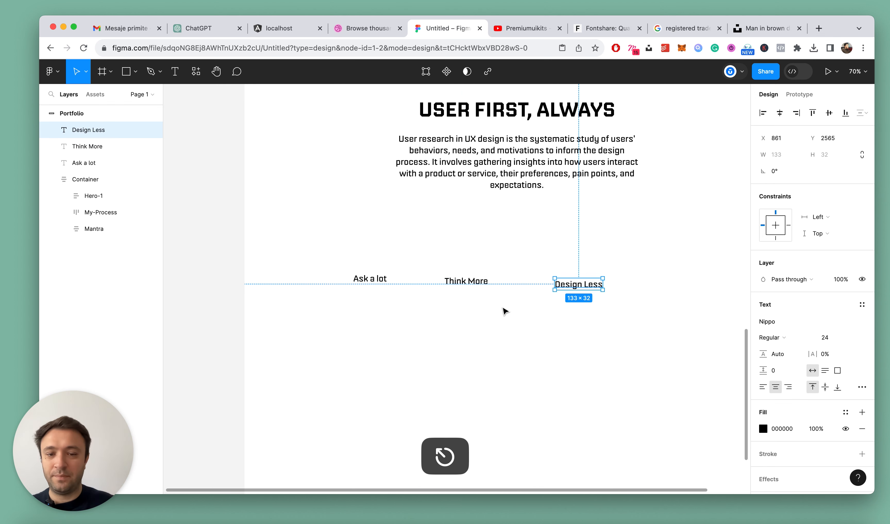
{"action": "left_click", "coordinate": [502, 308]}
Set the font size of the "Ask a lot" text to 40
{"action": "left_click", "coordinate": [369, 278]}
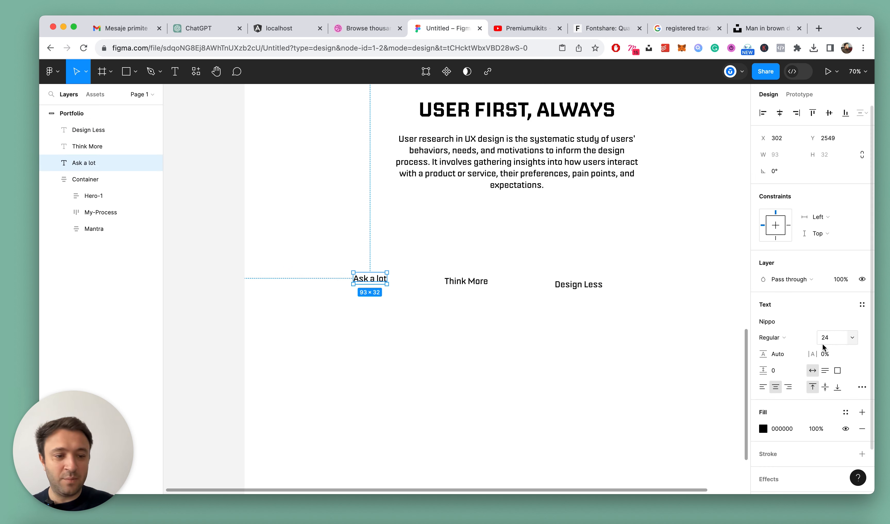
{"action": "type", "text": "40"}
{"action": "key", "text": "Return"}
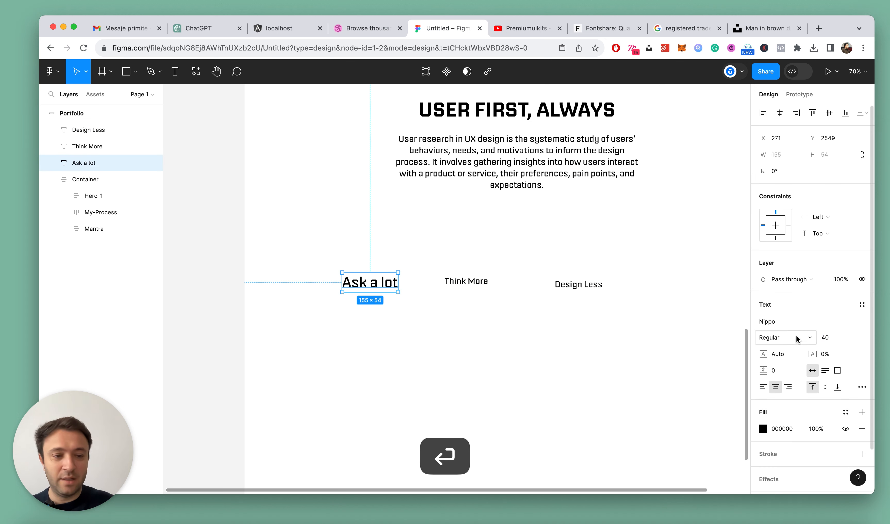
Set the "Ask a lot", "Think More" and "Design Less" texts to Medium weight and uppercase
{"action": "left_click_drag", "start_coordinate": [308, 237], "coordinate": [679, 332]}
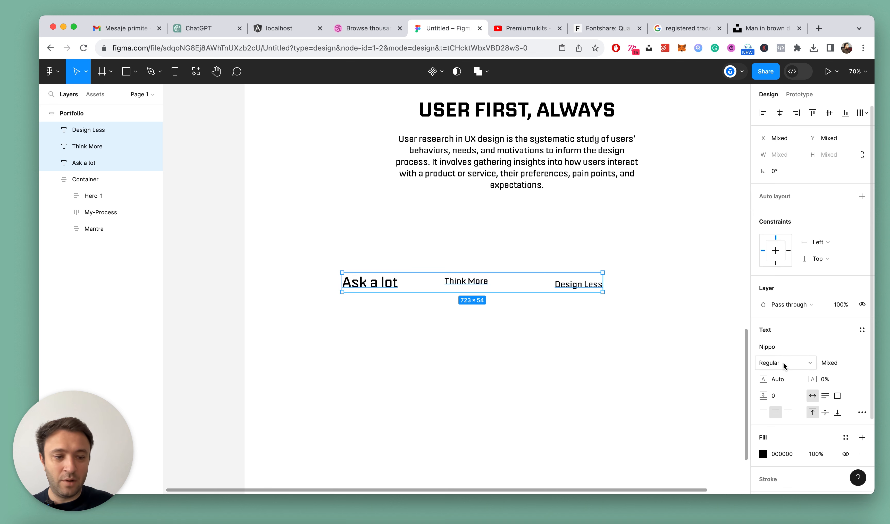
{"action": "left_click", "coordinate": [797, 365]}
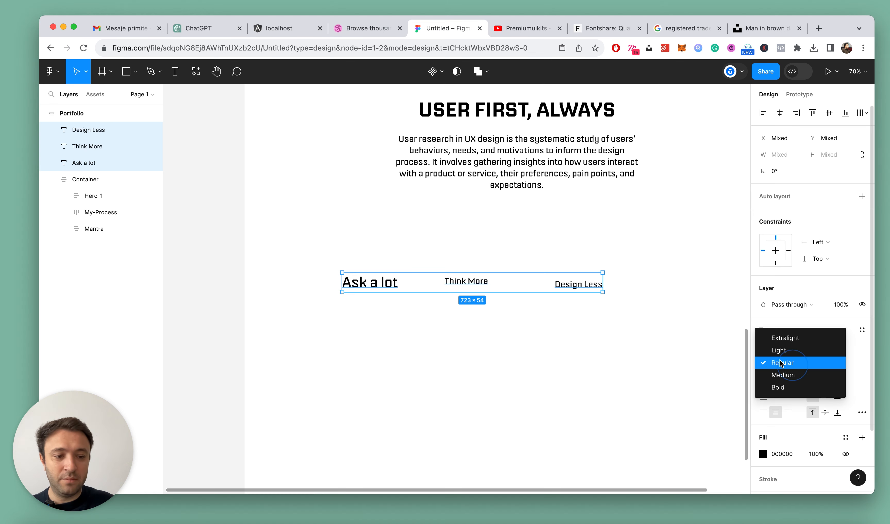
{"action": "left_click", "coordinate": [797, 378]}
{"action": "left_click", "coordinate": [431, 316]}
{"action": "left_click_drag", "start_coordinate": [333, 261], "coordinate": [671, 340]}
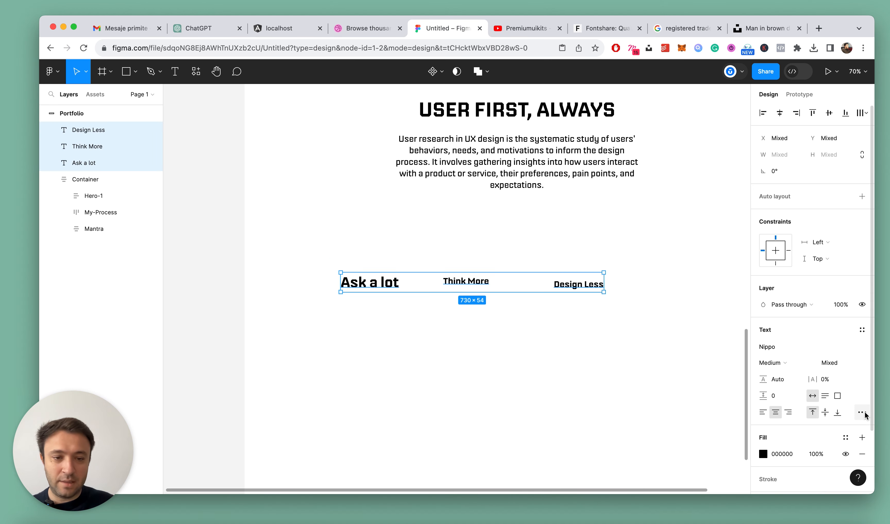
{"action": "left_click", "coordinate": [862, 412]}
{"action": "left_click", "coordinate": [701, 382]}
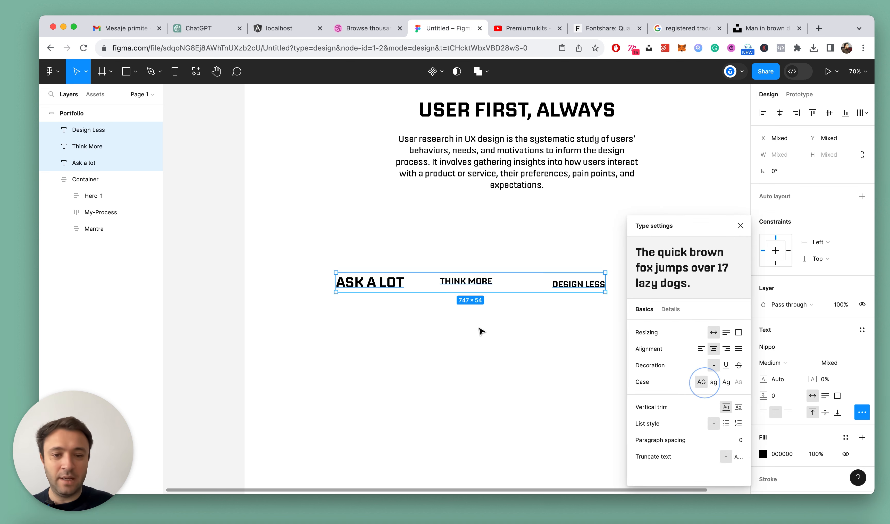
{"action": "left_click", "coordinate": [461, 322]}
Move the "Ask a lot" text left to about X 203 and set the "Think More" text's font size to 48
{"action": "left_click", "coordinate": [382, 285], "text": "super"}
{"action": "left_click_drag", "start_coordinate": [387, 284], "coordinate": [370, 287]}
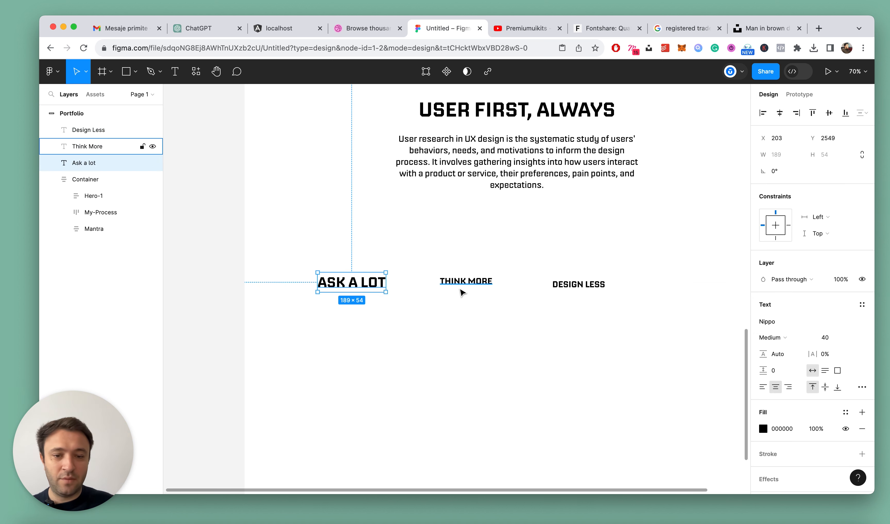
{"action": "left_click", "coordinate": [461, 284]}
{"action": "type", "text": "4"}
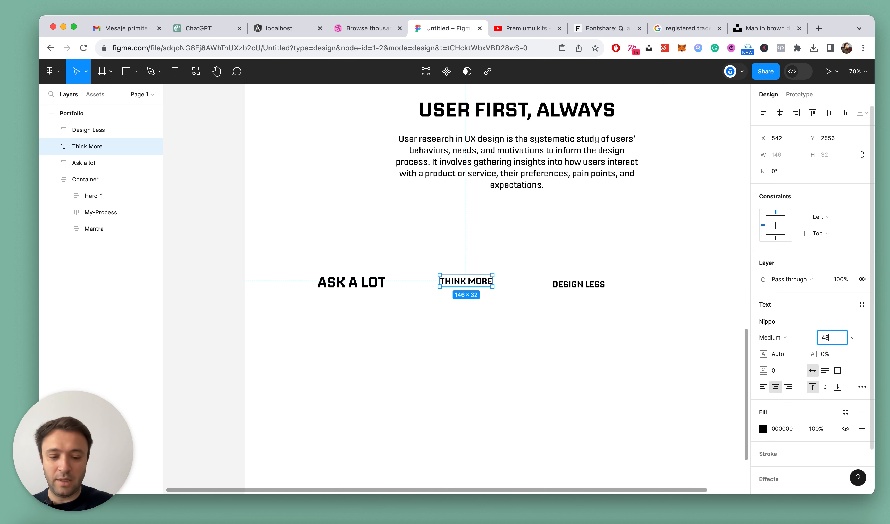
{"action": "type", "text": "8"}
{"action": "key", "text": "Return"}
Set the "Design Less" text's font size to 56 and move it down and to the right, clear of "Think More"
{"action": "left_click", "coordinate": [604, 285]}
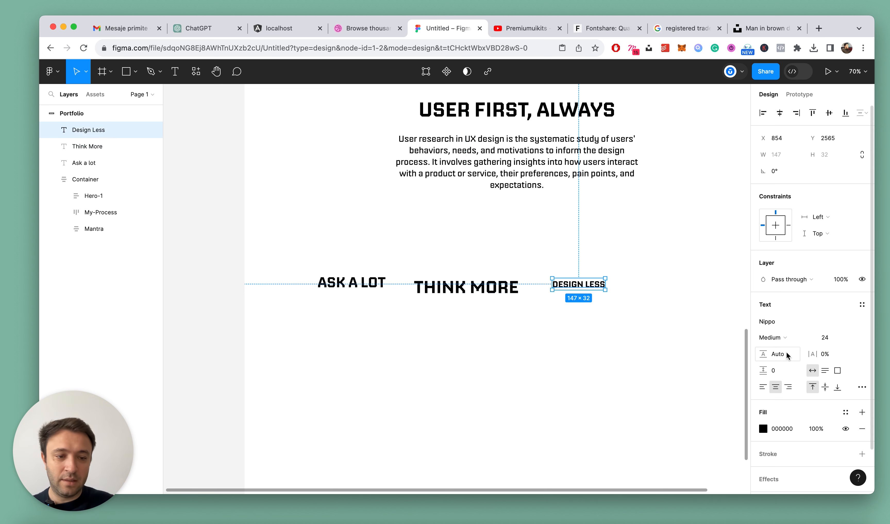
{"action": "type", "text": "56"}
{"action": "key", "text": "Return"}
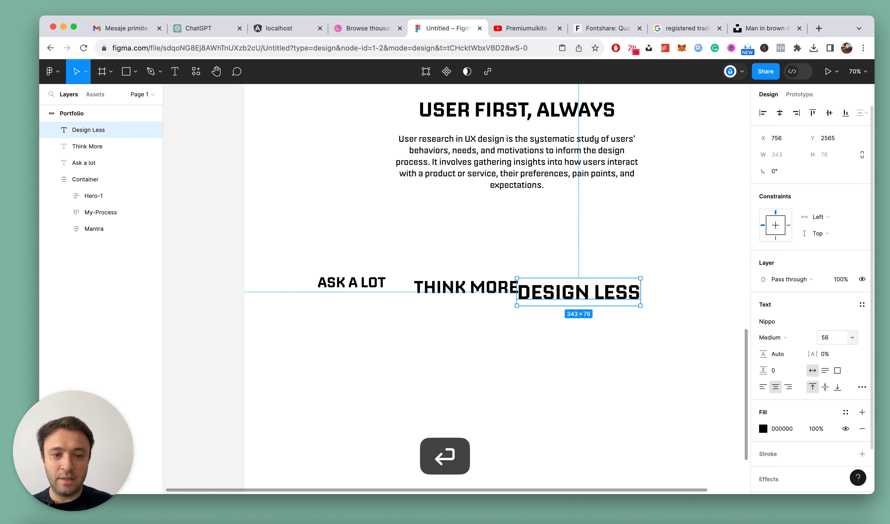
{"action": "left_click_drag", "start_coordinate": [617, 296], "coordinate": [669, 328]}
{"action": "left_click", "coordinate": [469, 254]}
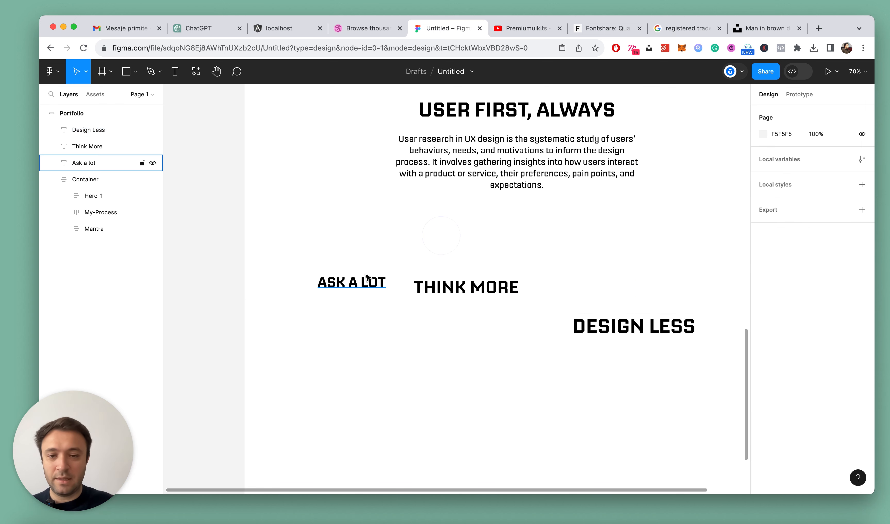
Wrap the "Ask a lot" text in an auto layout frame
{"action": "left_click", "coordinate": [358, 281]}
{"action": "key", "text": "shift+a"}
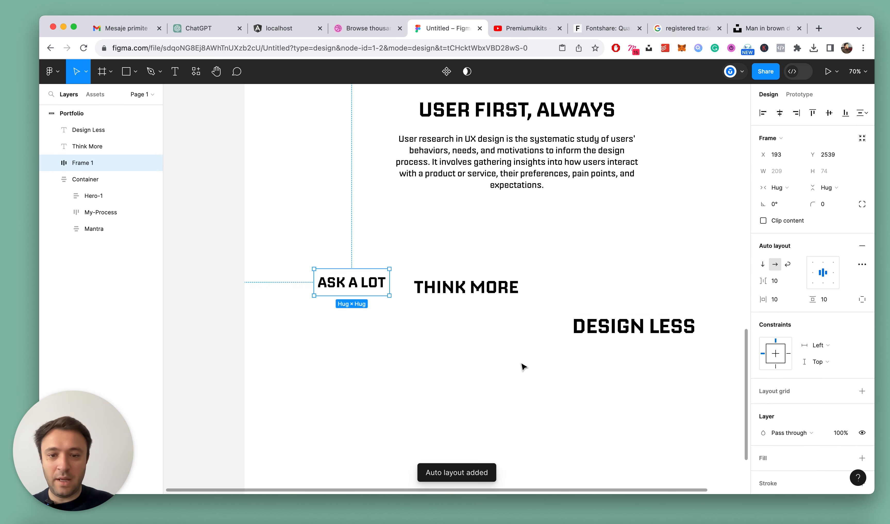
{"action": "scroll", "coordinate": [428, 287], "scroll_direction": "down", "scroll_amount": 5}
{"action": "scroll", "coordinate": [414, 286], "scroll_direction": "up", "scroll_amount": 5}
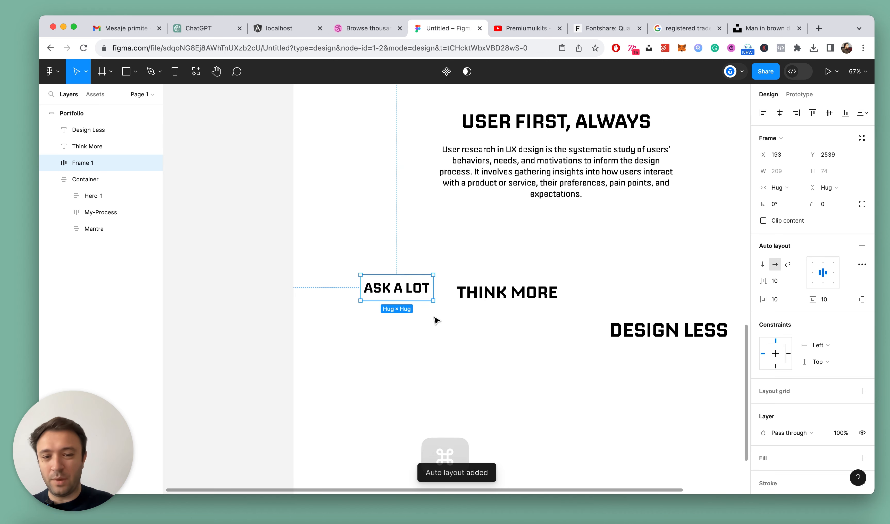
Switch the "Ask a lot" frame to fixed width and height and set its size to 260 × 260
{"action": "left_click", "coordinate": [790, 187]}
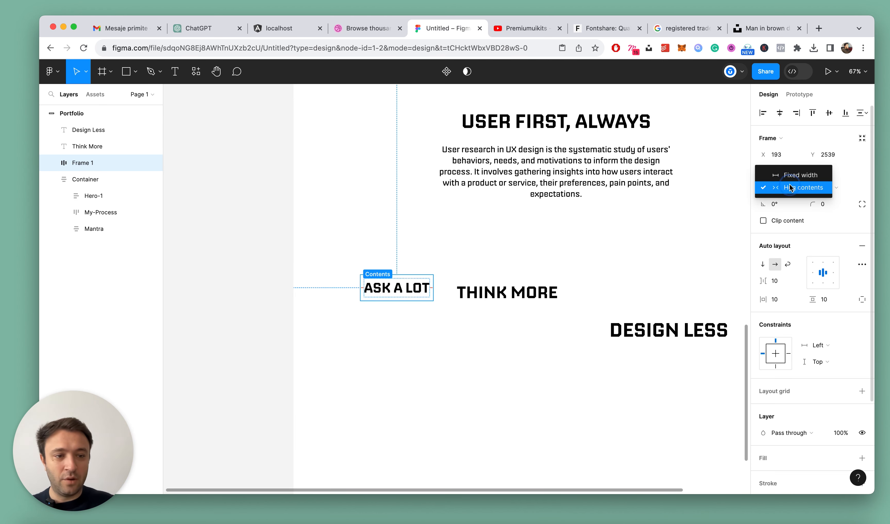
{"action": "left_click", "coordinate": [797, 177]}
{"action": "left_click", "coordinate": [829, 189]}
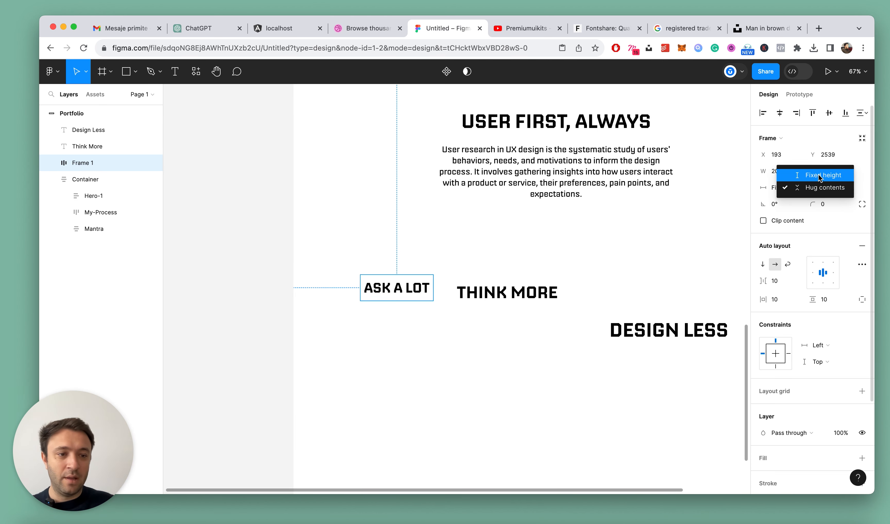
{"action": "left_click", "coordinate": [825, 175]}
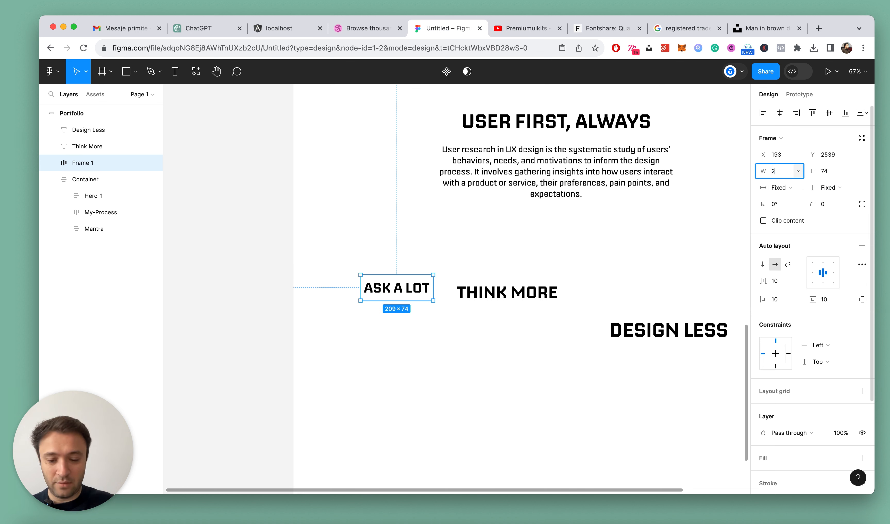
{"action": "key", "text": "Return"}
{"action": "key", "text": "super+c"}
{"action": "left_click", "coordinate": [825, 171]}
{"action": "key", "text": "super+v"}
{"action": "key", "text": "Return"}
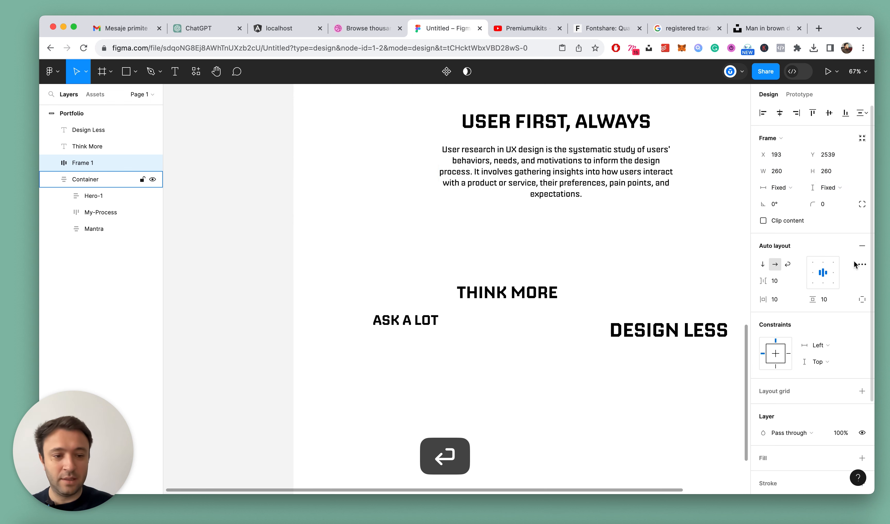
Add a black 1 px inside stroke to the "Ask a lot" frame and set its corner radius to 400
{"action": "scroll", "coordinate": [832, 393], "scroll_direction": "down", "scroll_amount": 3}
{"action": "left_click", "coordinate": [863, 370]}
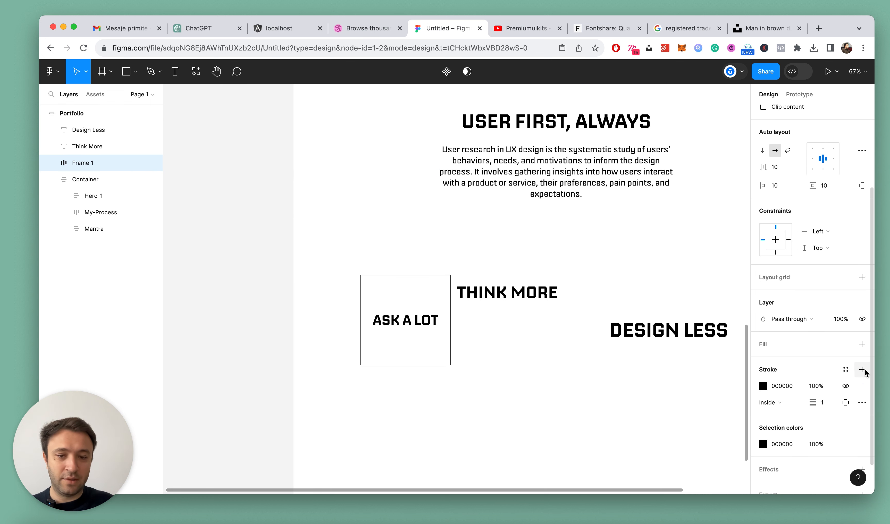
{"action": "scroll", "coordinate": [827, 185], "scroll_direction": "up", "scroll_amount": 3}
{"action": "left_click", "coordinate": [825, 203]}
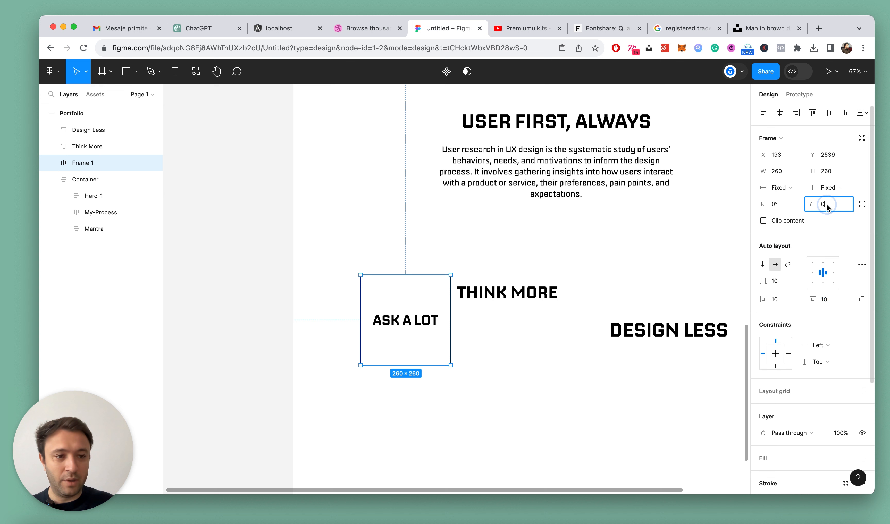
{"action": "type", "text": "100"}
{"action": "key", "text": "Return"}
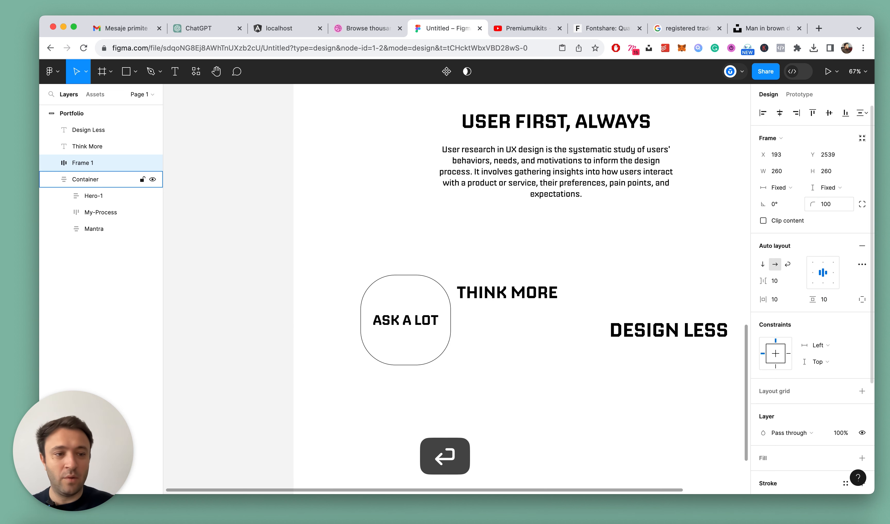
{"action": "left_click", "coordinate": [814, 204]}
{"action": "type", "text": "4"}
{"action": "key", "text": "Return"}
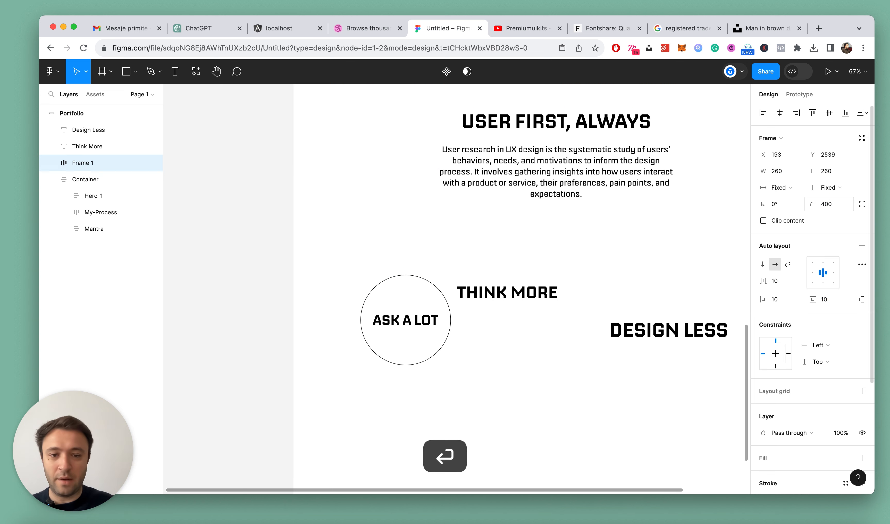
Move the "Ask a lot" circle to about X 108, Y 2426 and place a duplicate at about X 407, Y 2697
{"action": "left_click", "coordinate": [52, 179]}
{"action": "scroll", "coordinate": [385, 278], "scroll_direction": "down", "scroll_amount": 3}
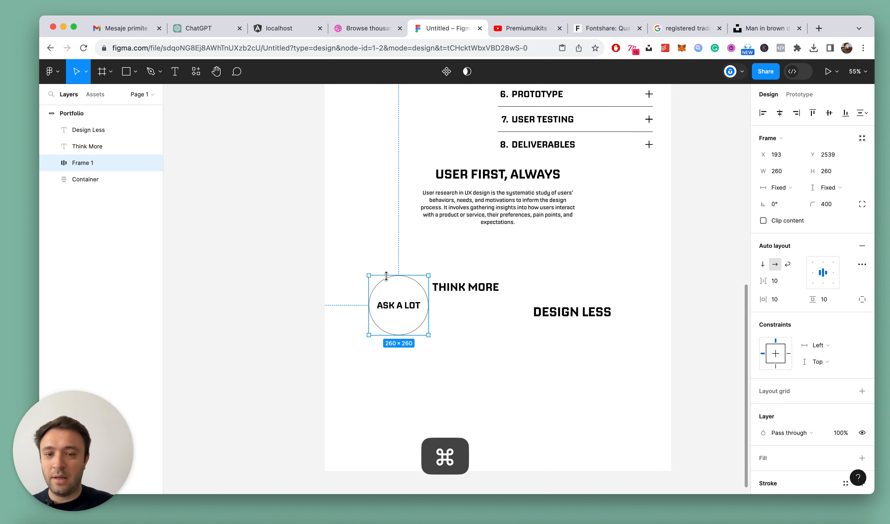
{"action": "scroll", "coordinate": [385, 278], "scroll_direction": "up", "scroll_amount": 4}
{"action": "left_click_drag", "start_coordinate": [406, 327], "coordinate": [495, 400]}
Replace the text in the duplicated circle with a copy of the loose "Think More" text
{"action": "scroll", "coordinate": [511, 273], "scroll_direction": "down", "scroll_amount": 4}
{"action": "left_click", "coordinate": [532, 150], "text": "super"}
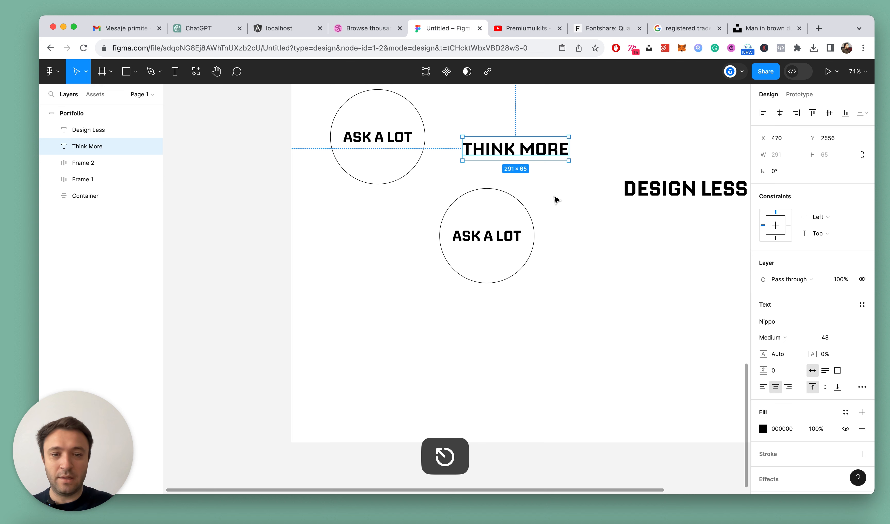
{"action": "left_click", "coordinate": [501, 232], "text": "super"}
{"action": "key", "text": "super+v"}
{"action": "key", "text": "Escape"}
{"action": "key", "text": "Escape"}
{"action": "scroll", "coordinate": [537, 257], "scroll_direction": "right", "scroll_amount": 3}
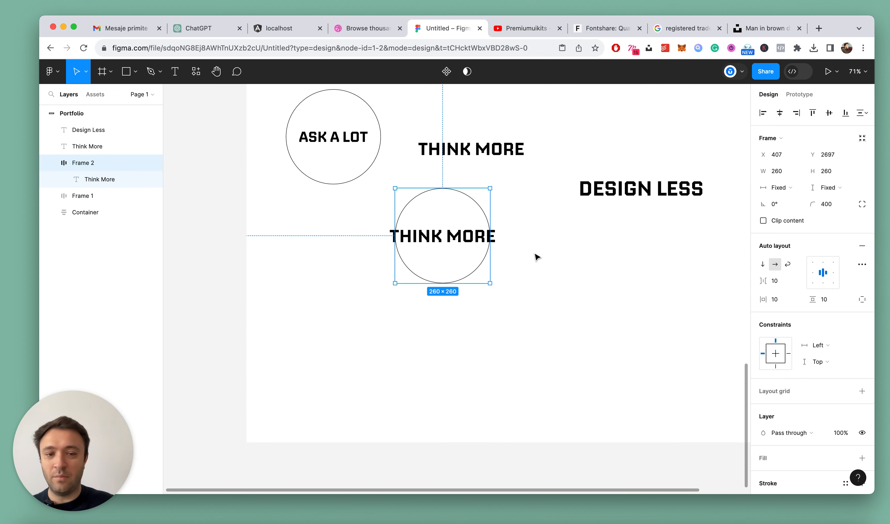
Duplicate the "Think More" circle to about X 909, Y 2878 and replace its text with a copy of "Design Less"
{"action": "left_click_drag", "start_coordinate": [432, 236], "coordinate": [613, 303]}
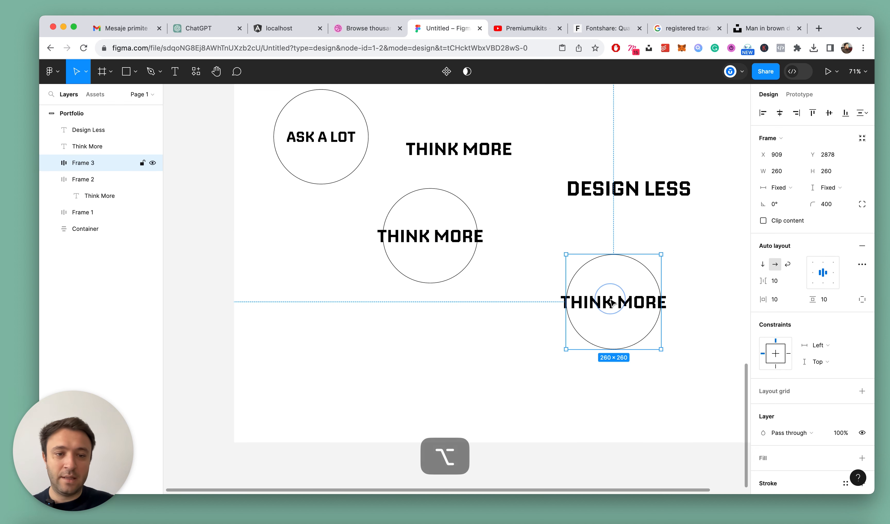
{"action": "left_click", "coordinate": [642, 195], "text": "super"}
{"action": "key", "text": "super+c"}
{"action": "scroll", "coordinate": [632, 294], "scroll_direction": "right", "scroll_amount": 3}
{"action": "left_click", "coordinate": [562, 307], "text": "super"}
{"action": "double_click", "coordinate": [568, 302]}
{"action": "key", "text": "super+v"}
{"action": "key", "text": "Escape"}
{"action": "scroll", "coordinate": [687, 263], "scroll_direction": "down", "scroll_amount": 5}
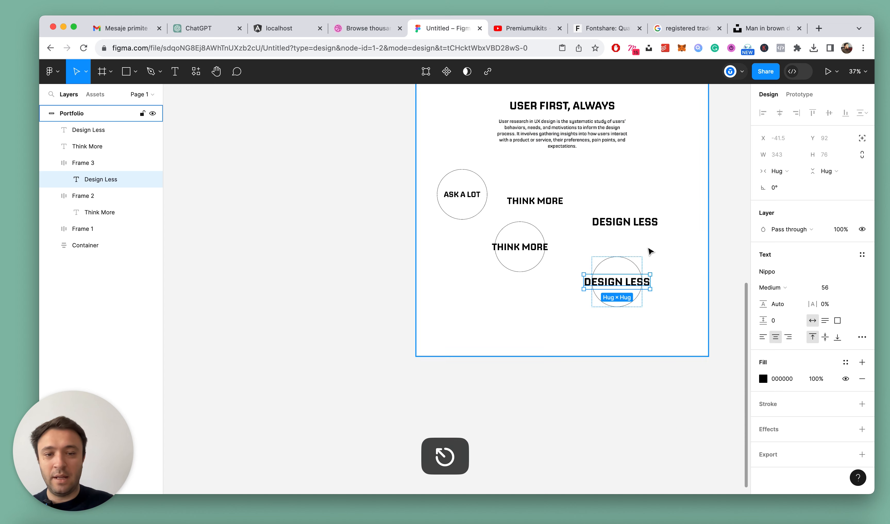
Delete the loose "Think More" and "Design Less" texts outside the circles and collapse all layers
{"action": "left_click", "coordinate": [534, 201]}
{"action": "left_click", "coordinate": [640, 223], "text": "shift"}
{"action": "key", "text": "Delete"}
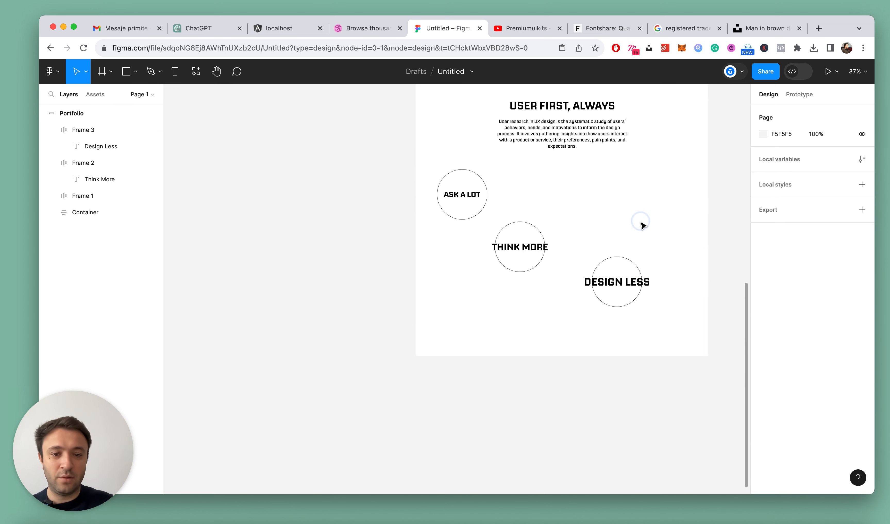
{"action": "key", "text": "alt+l"}
Set the "Ask a lot" text's width to Fill and break it into two lines after "Ask"
{"action": "scroll", "coordinate": [643, 226], "scroll_direction": "up", "scroll_amount": 2}
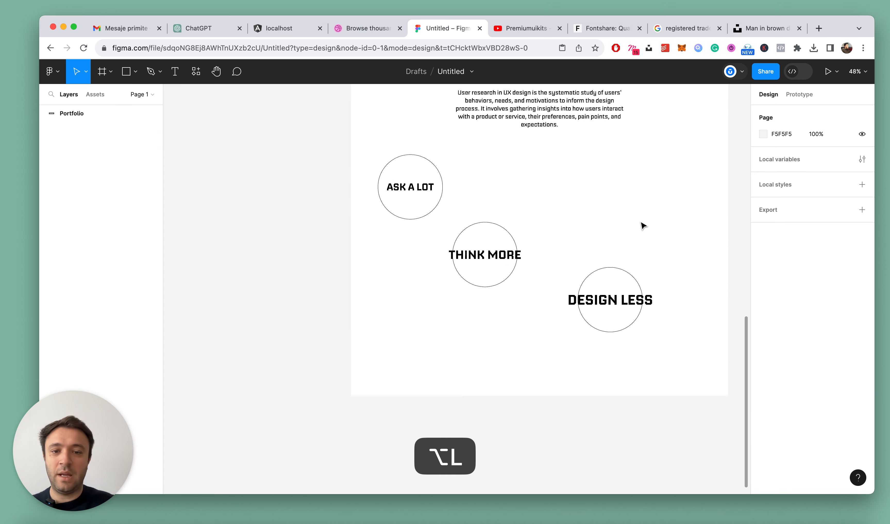
{"action": "left_click", "coordinate": [383, 205]}
{"action": "scroll", "coordinate": [627, 244], "scroll_direction": "up", "scroll_amount": 2}
{"action": "left_click", "coordinate": [364, 174], "text": "super"}
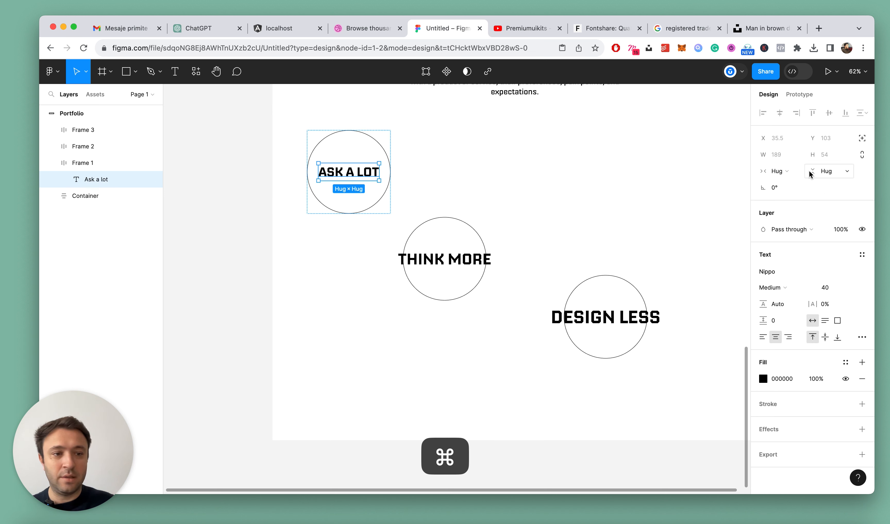
{"action": "left_click", "coordinate": [776, 171]}
{"action": "left_click", "coordinate": [785, 183]}
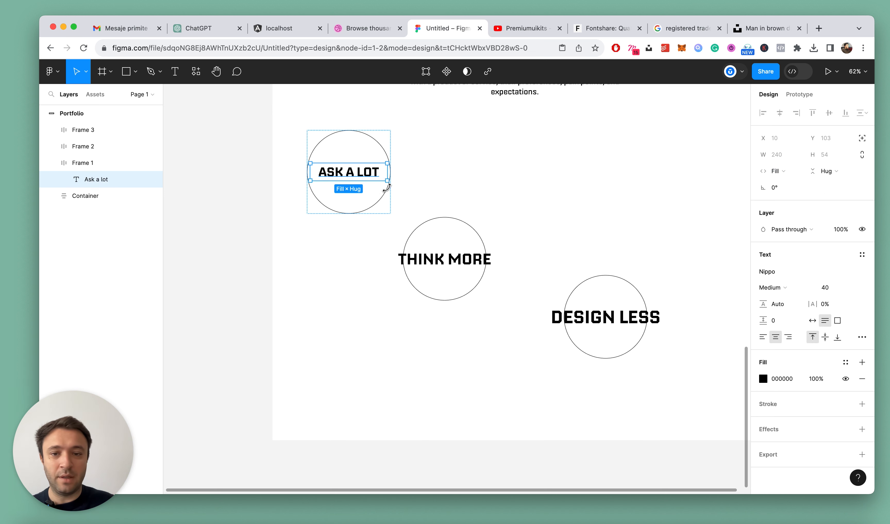
{"action": "double_click", "coordinate": [349, 173]}
{"action": "key", "text": "Return"}
{"action": "key", "text": "Escape"}
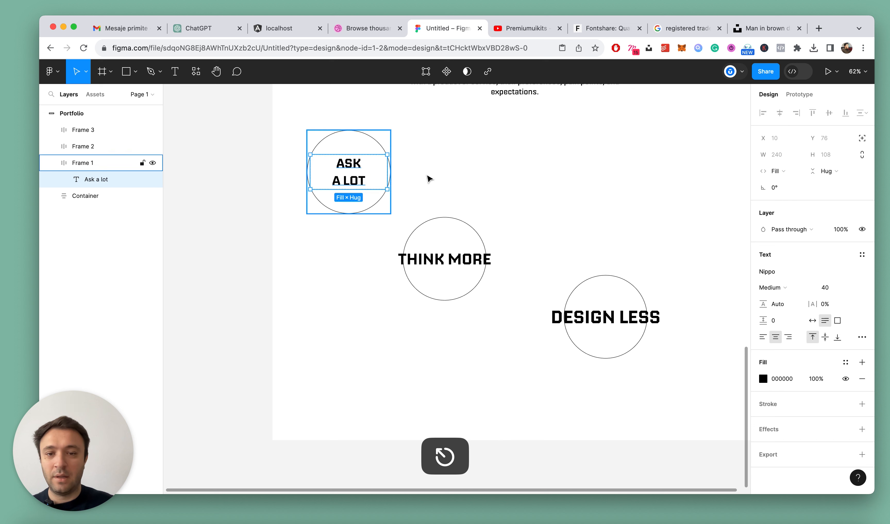
Left-align the two-line "Ask a lot" text and set its width to hug contents
{"action": "left_click", "coordinate": [763, 337]}
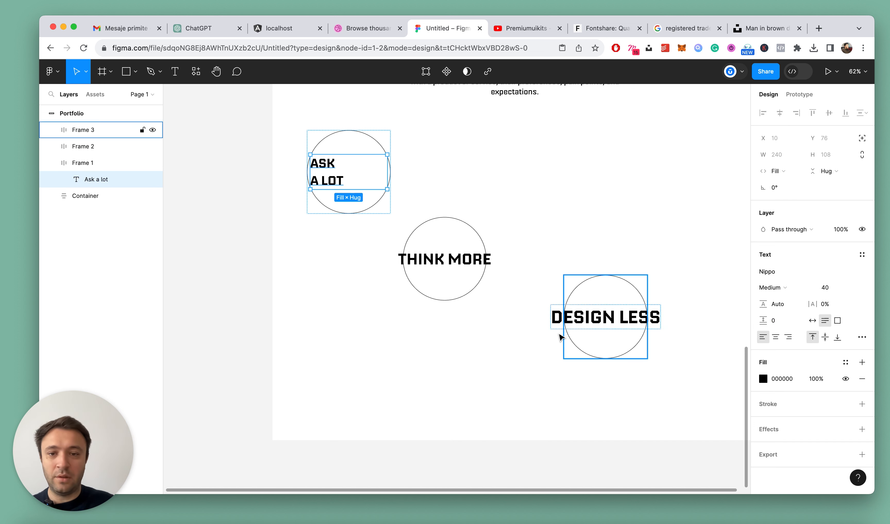
{"action": "left_click", "coordinate": [761, 173]}
{"action": "left_click", "coordinate": [788, 163]}
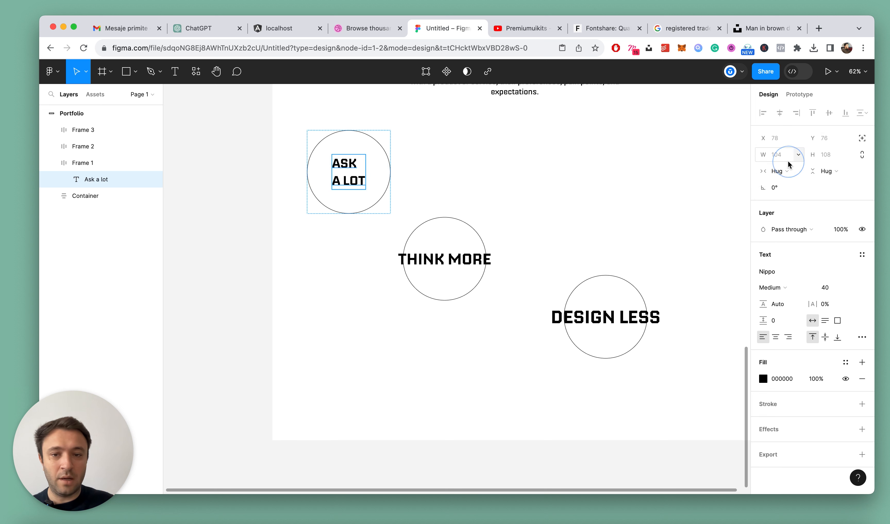
{"action": "left_click", "coordinate": [57, 163]}
Left-align the "Think More" text in its circle and break it into two lines after "Think"
{"action": "left_click", "coordinate": [424, 259], "text": "super"}
{"action": "left_click", "coordinate": [763, 338]}
{"action": "double_click", "coordinate": [469, 265]}
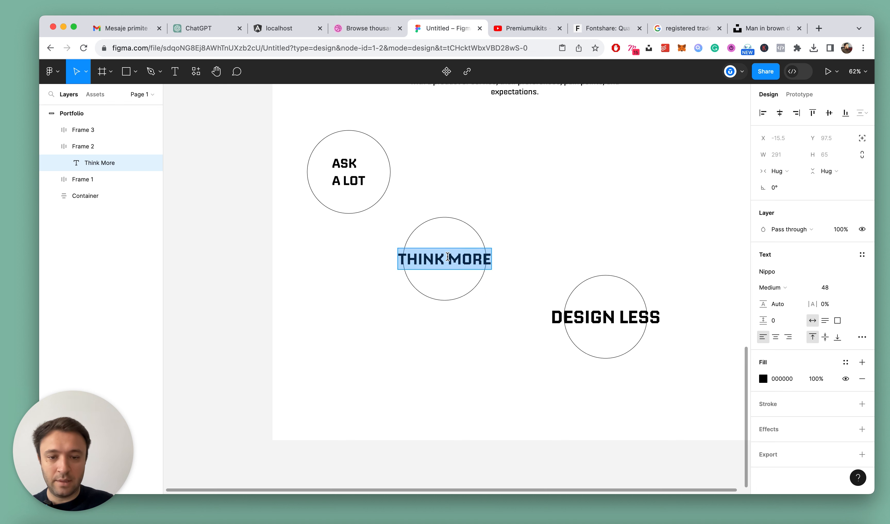
{"action": "left_click", "coordinate": [446, 259]}
{"action": "key", "text": "Return"}
{"action": "key", "text": "Escape"}
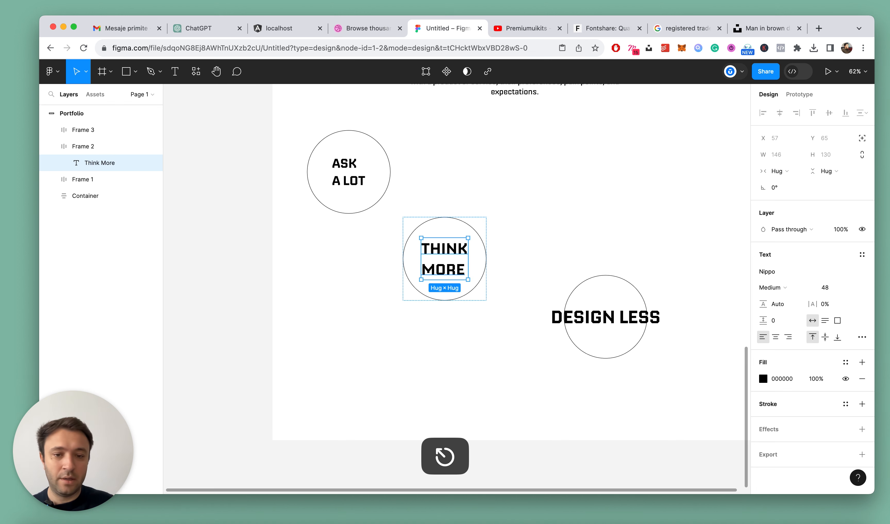
{"action": "key", "text": "Escape"}
Left-align the "Design Less" text, break it into two lines after "Design", and collapse all layers
{"action": "left_click", "coordinate": [605, 316], "text": "super"}
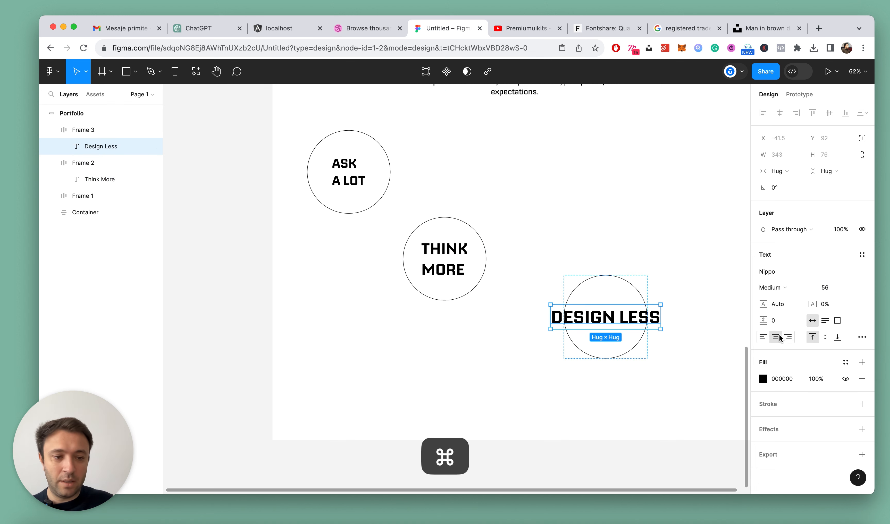
{"action": "double_click", "coordinate": [616, 315]}
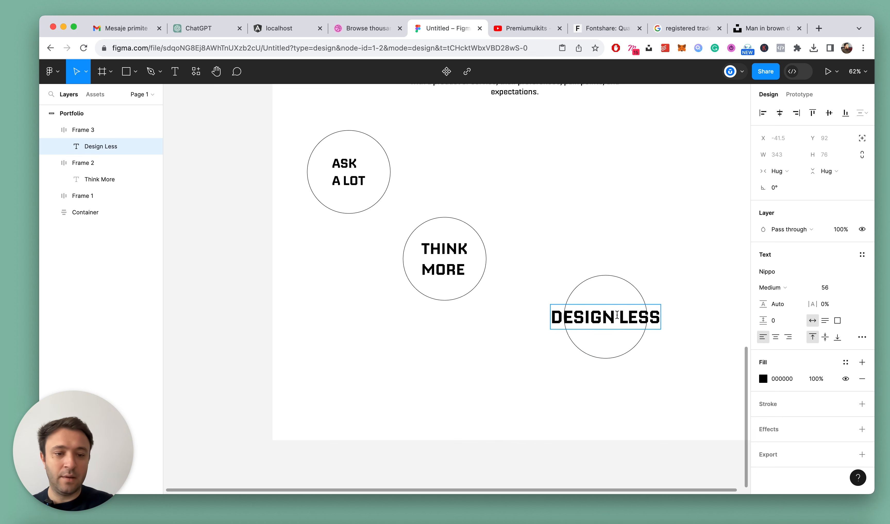
{"action": "key", "text": "Delete"}
{"action": "key", "text": "Return"}
{"action": "key", "text": "Escape"}
{"action": "left_click", "coordinate": [560, 207]}
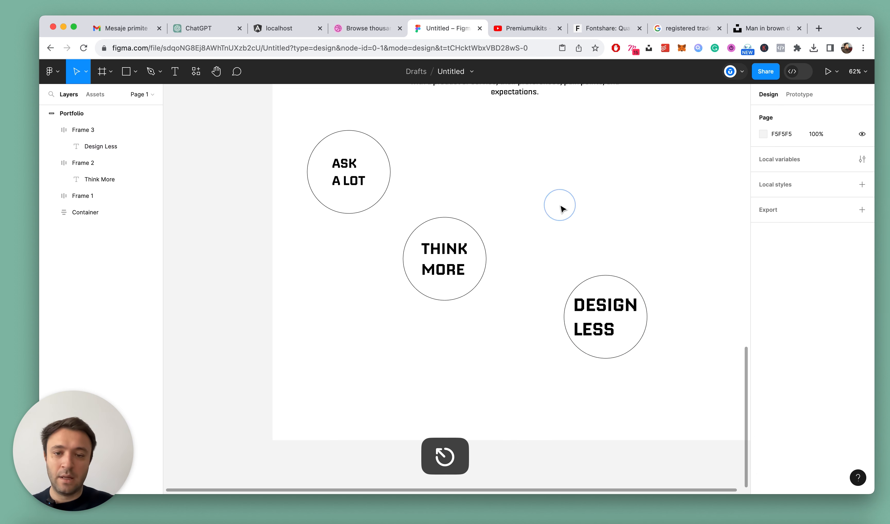
{"action": "key", "text": "alt+k"}
Move the "Think More" circle up and to the right, to about X 649, Y 2453
{"action": "left_click", "coordinate": [374, 185]}
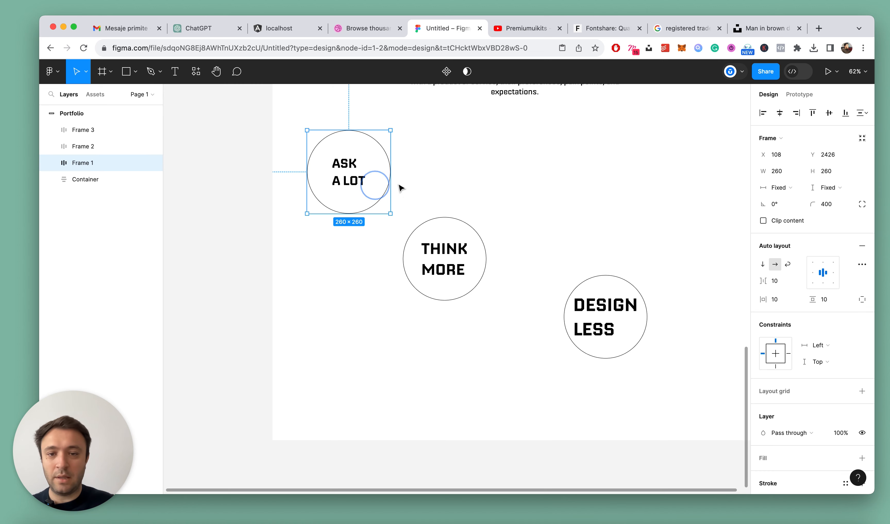
{"action": "scroll", "coordinate": [400, 188], "scroll_direction": "up", "scroll_amount": 3}
{"action": "left_click_drag", "start_coordinate": [464, 362], "coordinate": [541, 284]}
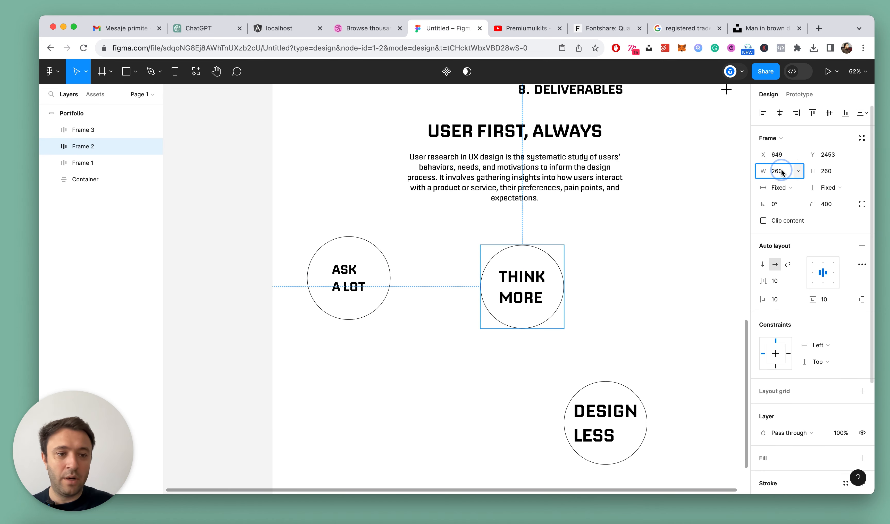
Enlarge the "Think More" circle to 360 × 360
{"action": "key", "text": "shift+Up"}
{"action": "key", "text": "shift+Up"}
{"action": "key", "text": "shift+Up"}
{"action": "key", "text": "shift+Up"}
{"action": "key", "text": "shift+Up"}
{"action": "key", "text": "shift+Up"}
{"action": "key", "text": "shift+Up"}
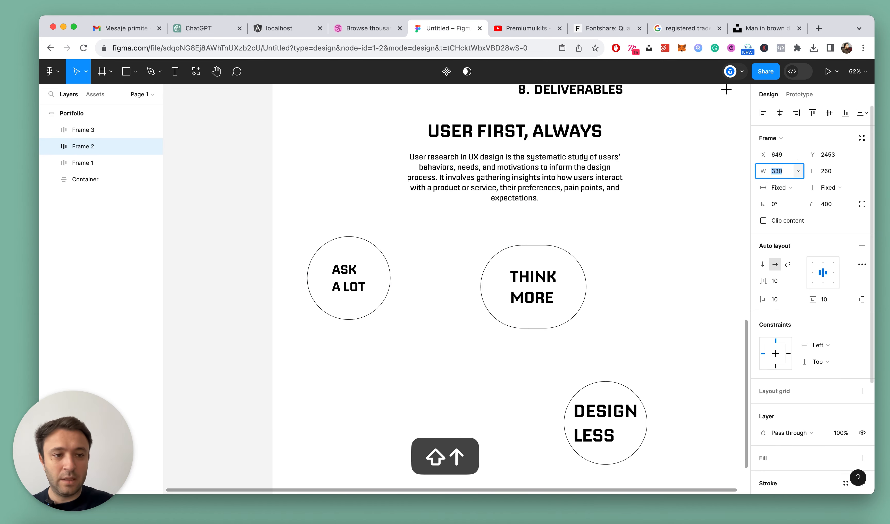
{"action": "key", "text": "shift+Up"}
{"action": "key", "text": "shift+Up"}
{"action": "key", "text": "shift+Up"}
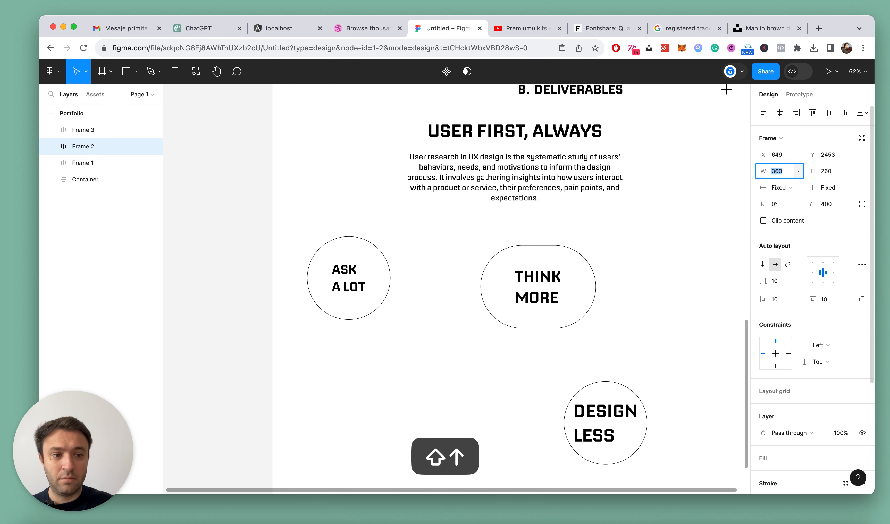
{"action": "left_click", "coordinate": [823, 171]}
{"action": "key", "text": "Return"}
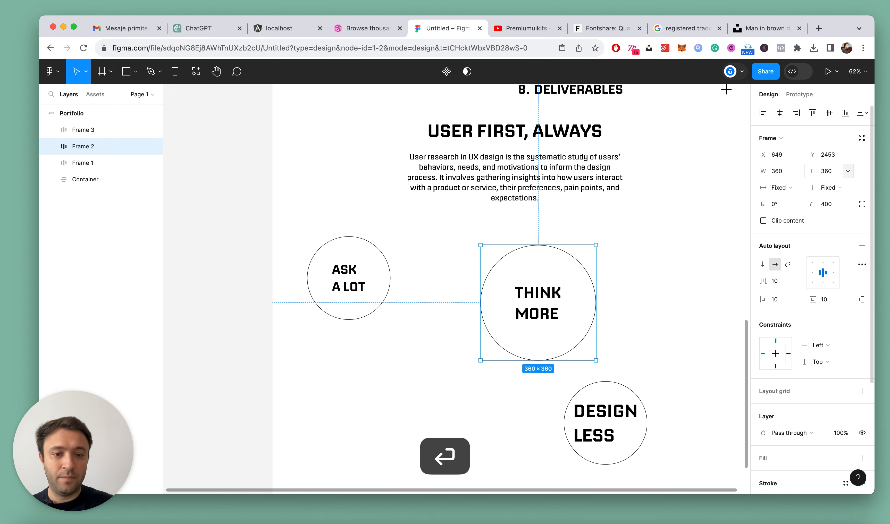
Enlarge the "Design Less" circle to 420 × 420
{"action": "scroll", "coordinate": [656, 302], "scroll_direction": "down", "scroll_amount": 3}
{"action": "left_click", "coordinate": [616, 342]}
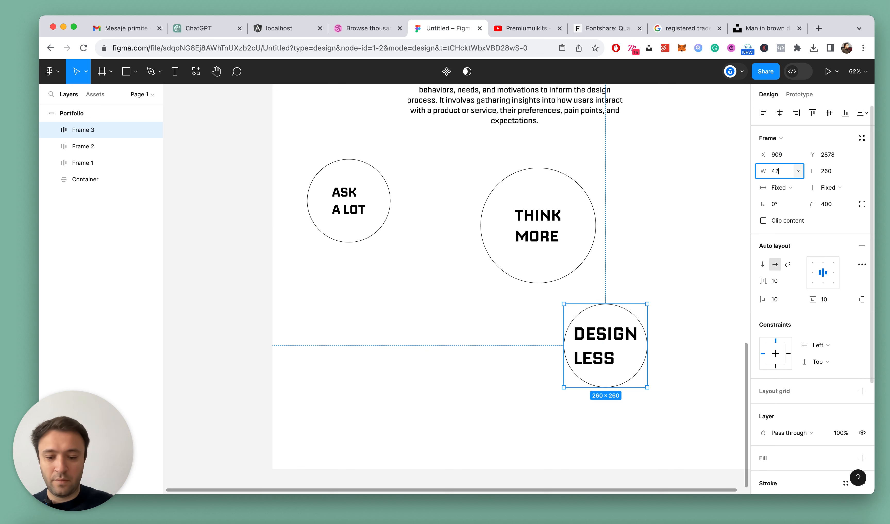
{"action": "type", "text": "420"}
{"action": "key", "text": "Return"}
{"action": "left_click", "coordinate": [785, 172]}
{"action": "key", "text": "super+c"}
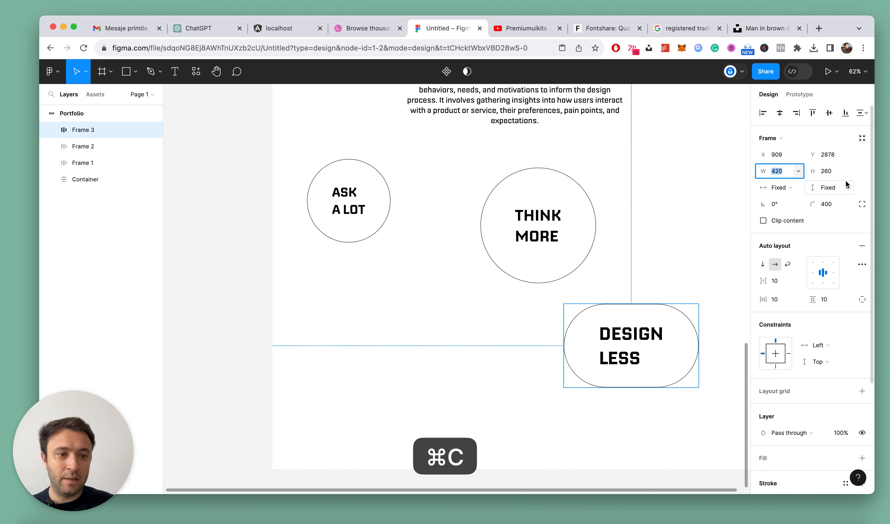
{"action": "key", "text": "Return"}
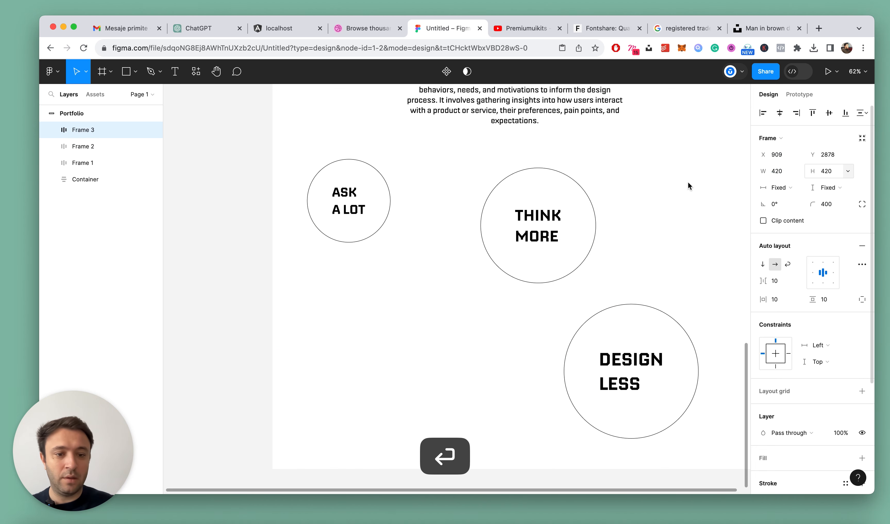
Wrap the three circle frames in one horizontal auto layout frame with its width set to Hug contents
{"action": "scroll", "coordinate": [647, 183], "scroll_direction": "down", "scroll_amount": 5}
{"action": "left_click_drag", "start_coordinate": [447, 167], "coordinate": [692, 323]}
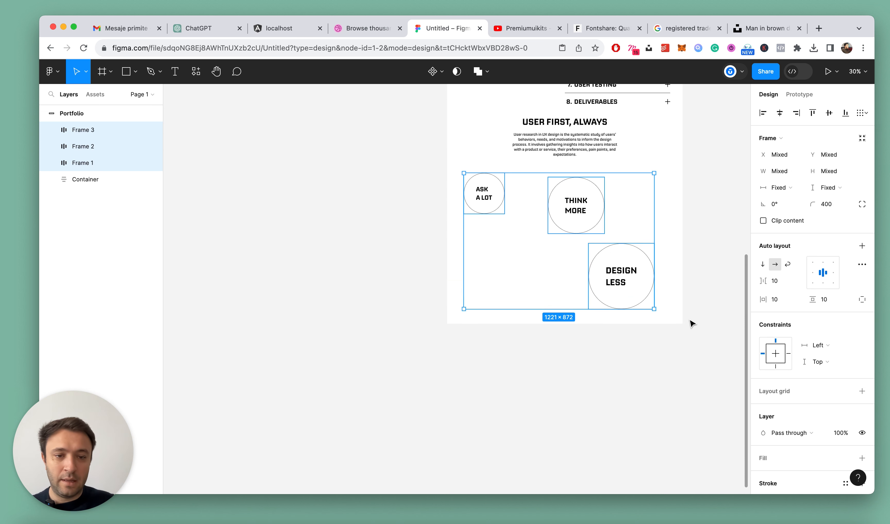
{"action": "scroll", "coordinate": [691, 228], "scroll_direction": "up", "scroll_amount": 2}
{"action": "key", "text": "shift+a"}
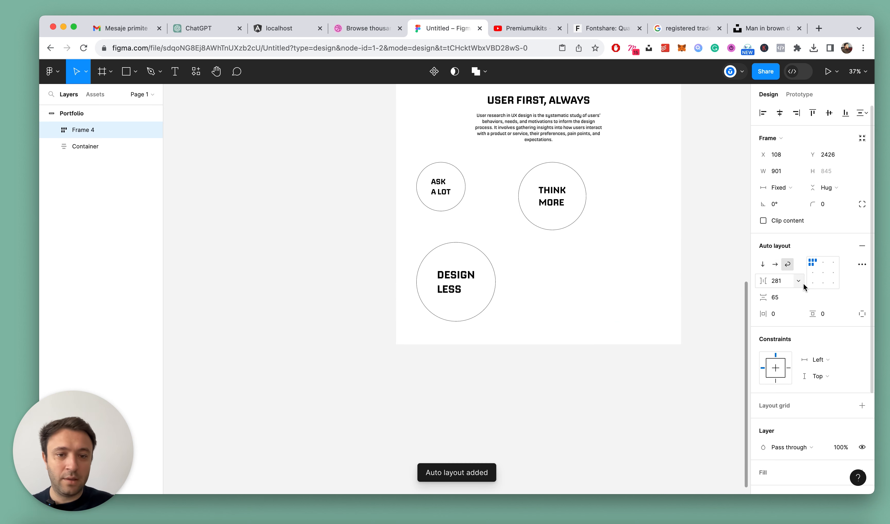
{"action": "left_click", "coordinate": [775, 264]}
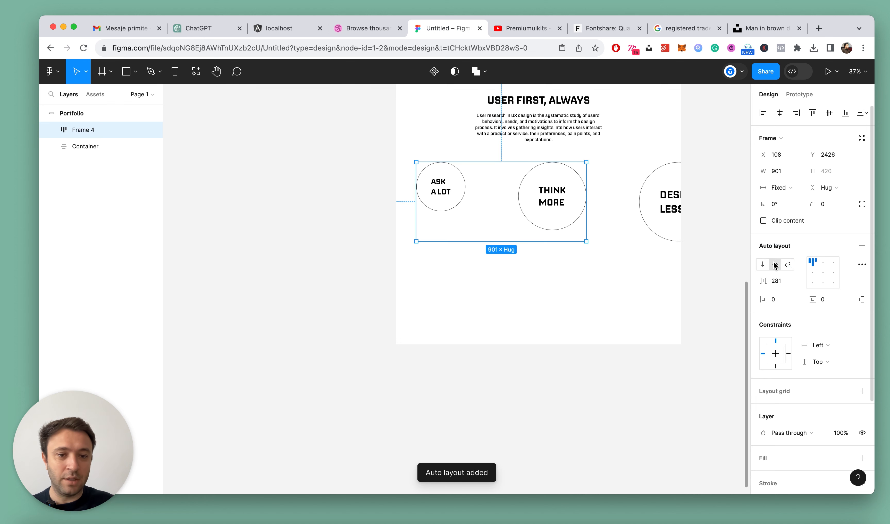
{"action": "left_click", "coordinate": [773, 188]}
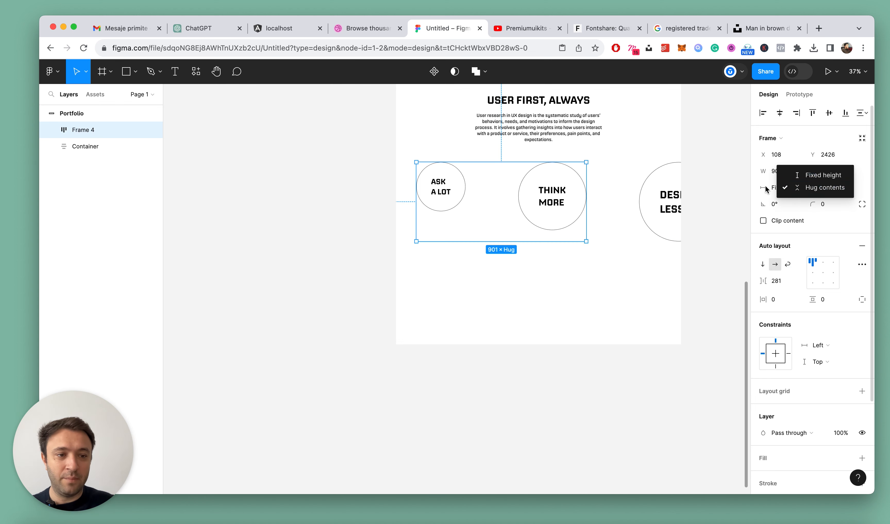
{"action": "left_click", "coordinate": [772, 189]}
{"action": "left_click", "coordinate": [772, 189]}
{"action": "left_click", "coordinate": [768, 198]}
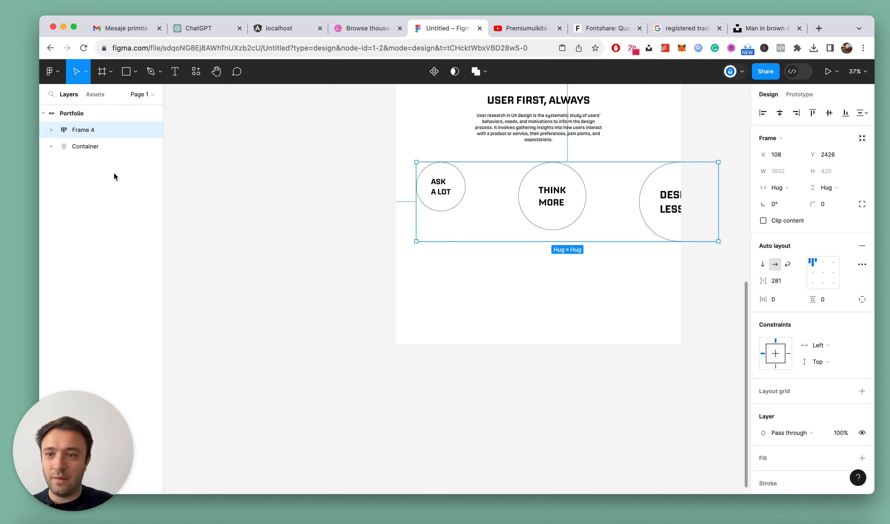
Rename the new auto layout frame "Circles" and nest it inside Mantra below the paragraph
{"action": "left_click", "coordinate": [82, 133]}
{"action": "type", "text": "Circles"}
{"action": "key", "text": "Return"}
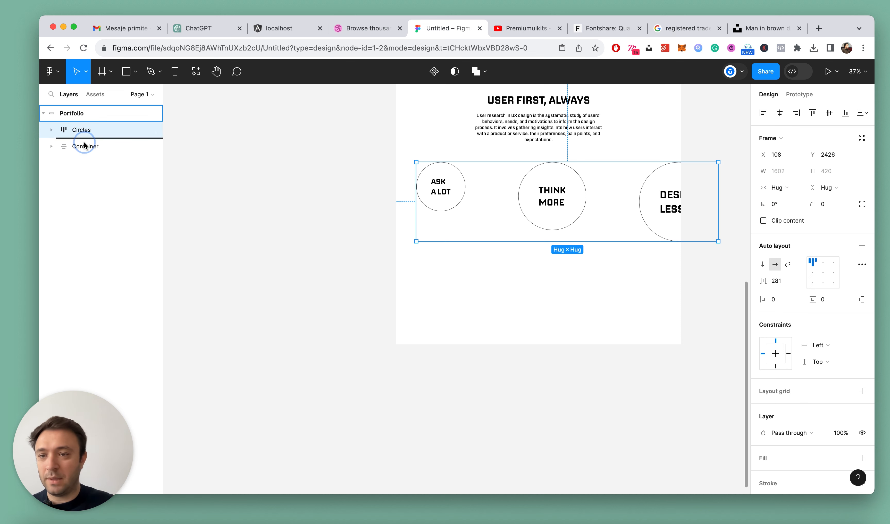
{"action": "left_click_drag", "start_coordinate": [86, 134], "coordinate": [73, 157]}
{"action": "left_click", "coordinate": [52, 130]}
{"action": "left_click", "coordinate": [64, 180]}
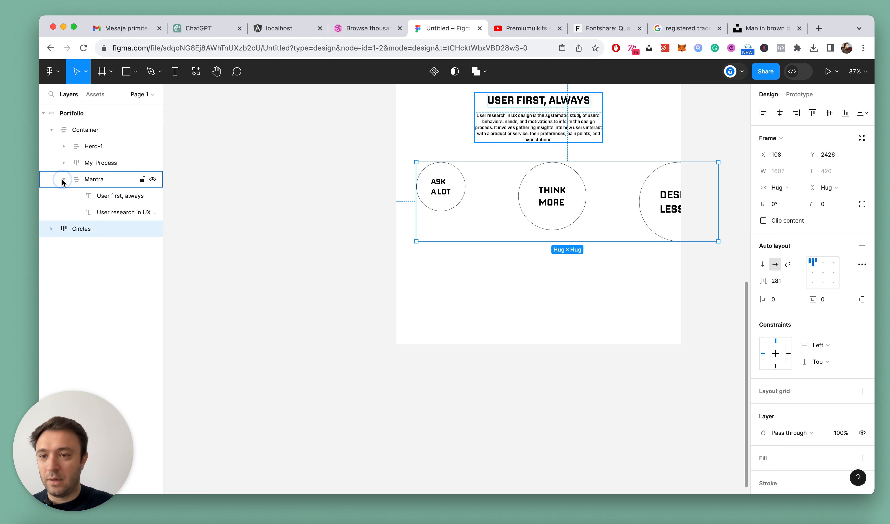
{"action": "left_click_drag", "start_coordinate": [101, 227], "coordinate": [103, 228]}
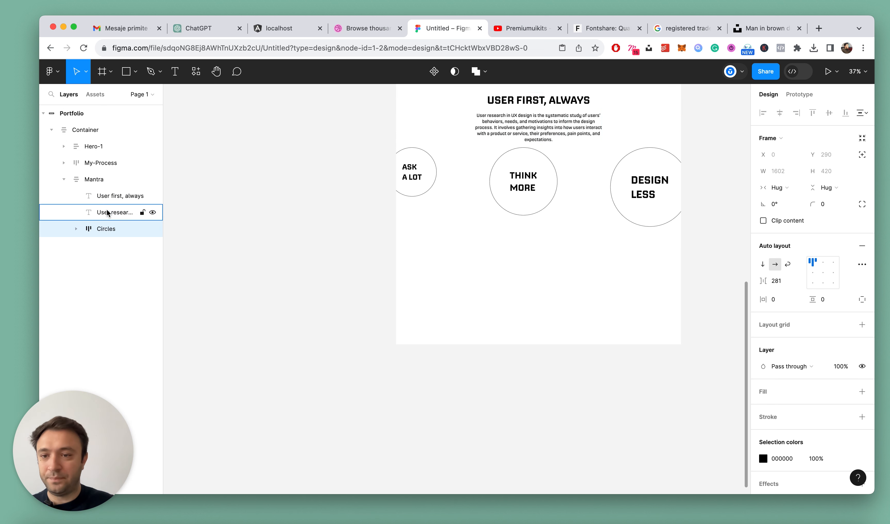
Group the "User first, always" heading and its paragraph in an auto layout frame named "Text"
{"action": "left_click", "coordinate": [115, 196]}
{"action": "left_click", "coordinate": [102, 213], "text": "shift"}
{"action": "key", "text": "shift+a"}
{"action": "double_click", "coordinate": [109, 197]}
{"action": "type", "text": "Text"}
{"action": "key", "text": "Return"}
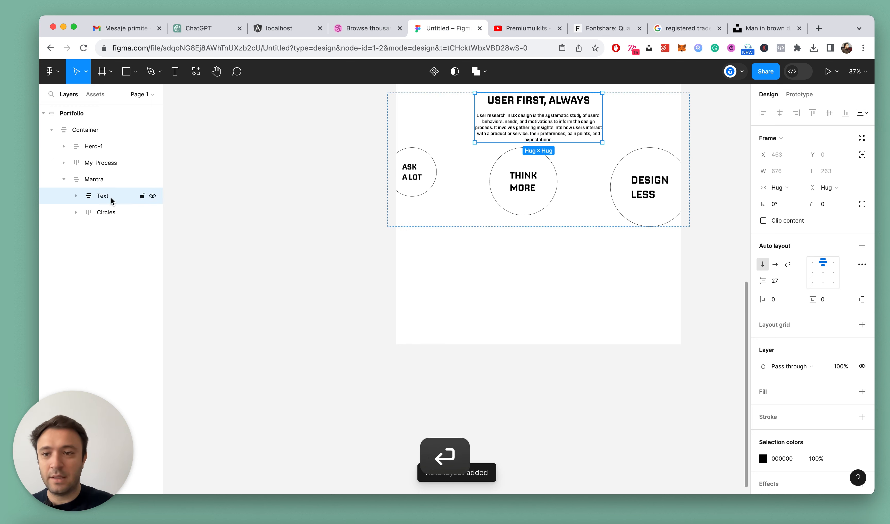
Set the Mantra frame's horizontal padding to 80 and its width to Fill container
{"action": "left_click", "coordinate": [108, 179]}
{"action": "type", "text": "80"}
{"action": "key", "text": "Return"}
{"action": "scroll", "coordinate": [731, 304], "scroll_direction": "up", "scroll_amount": 5}
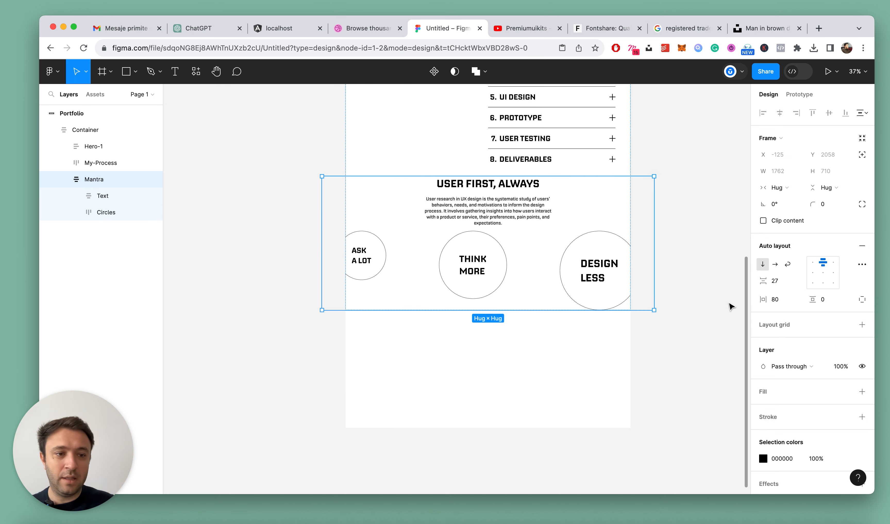
{"action": "left_click", "coordinate": [779, 187]}
{"action": "left_click", "coordinate": [782, 199]}
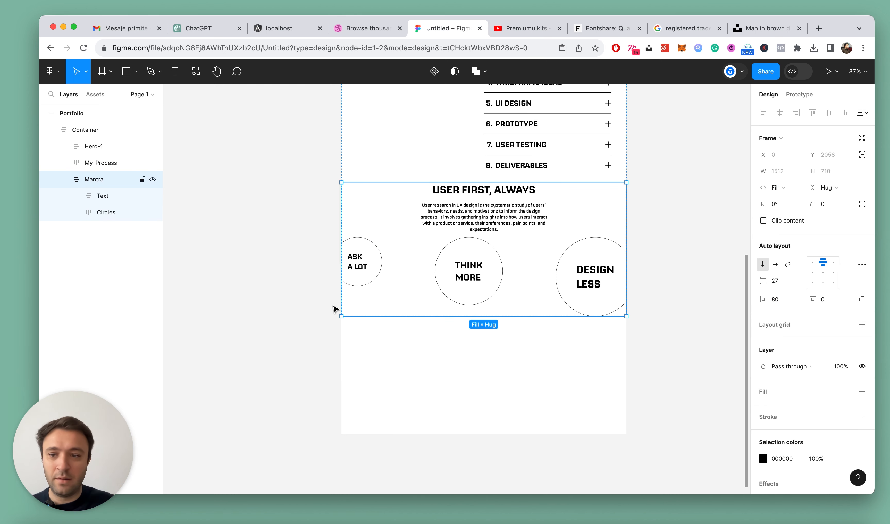
Set the Circles frame's width to Fill container
{"action": "left_click", "coordinate": [358, 272], "text": "super"}
{"action": "left_click", "coordinate": [787, 191]}
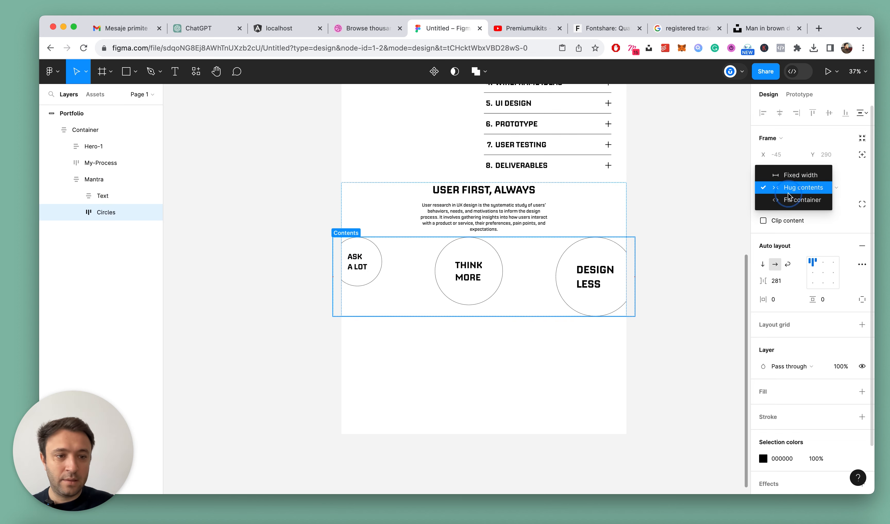
{"action": "left_click", "coordinate": [787, 199]}
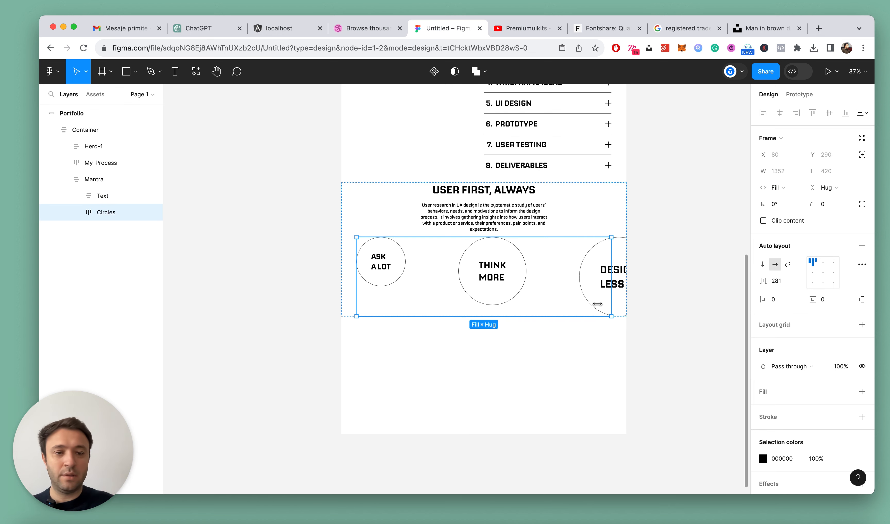
Set the gap between the items in the Circles frame to 64
{"action": "scroll", "coordinate": [493, 300], "scroll_direction": "down", "scroll_amount": 5}
{"action": "scroll", "coordinate": [492, 301], "scroll_direction": "up", "scroll_amount": 5}
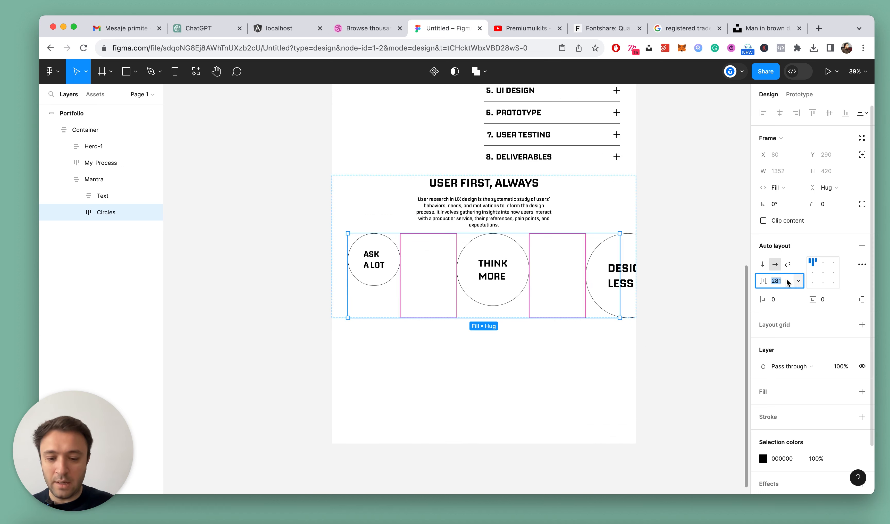
{"action": "key", "text": "Return"}
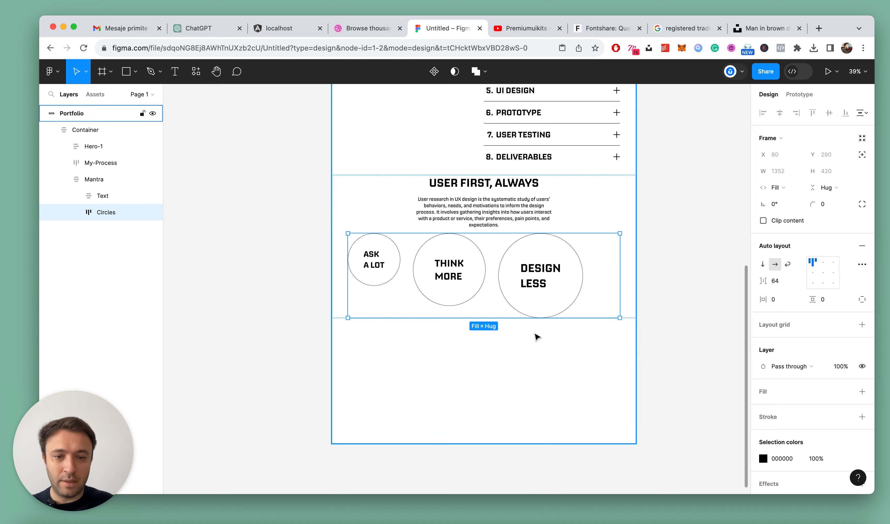
Change the Circles frame's item spacing to Auto and deselect it
{"action": "scroll", "coordinate": [533, 340], "scroll_direction": "up", "scroll_amount": 2}
{"action": "left_click", "coordinate": [796, 284]}
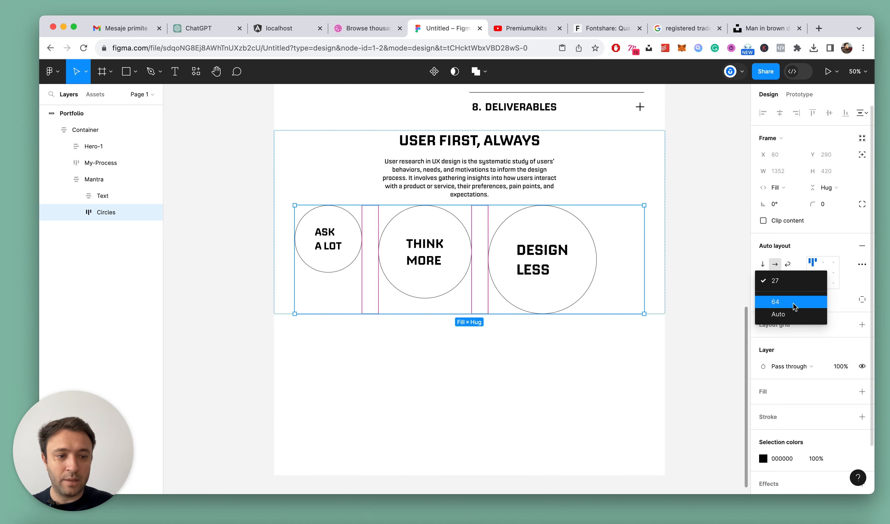
{"action": "left_click", "coordinate": [790, 310]}
{"action": "left_click", "coordinate": [536, 348]}
{"action": "scroll", "coordinate": [425, 318], "scroll_direction": "down", "scroll_amount": 3}
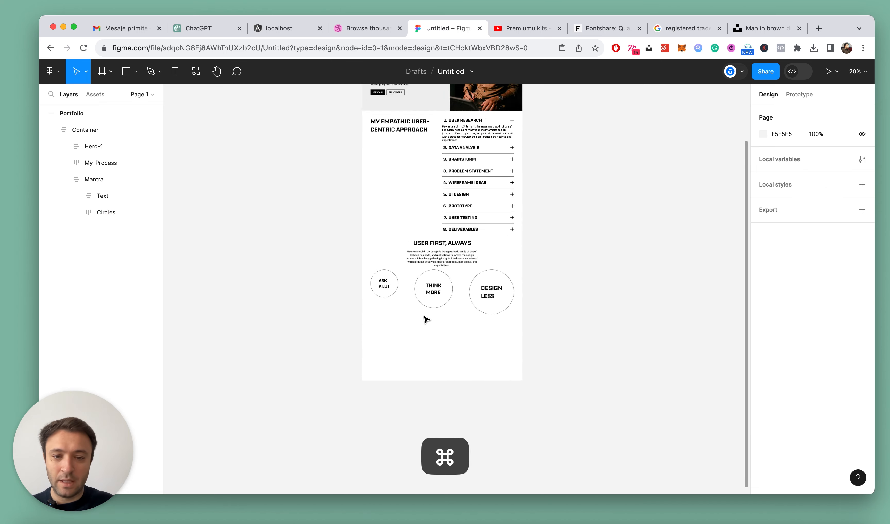
Set the vertical gap between the text and the circles in the Mantra frame to 72
{"action": "scroll", "coordinate": [444, 284], "scroll_direction": "up", "scroll_amount": 3}
{"action": "left_click", "coordinate": [444, 284]}
{"action": "scroll", "coordinate": [443, 287], "scroll_direction": "up", "scroll_amount": 2}
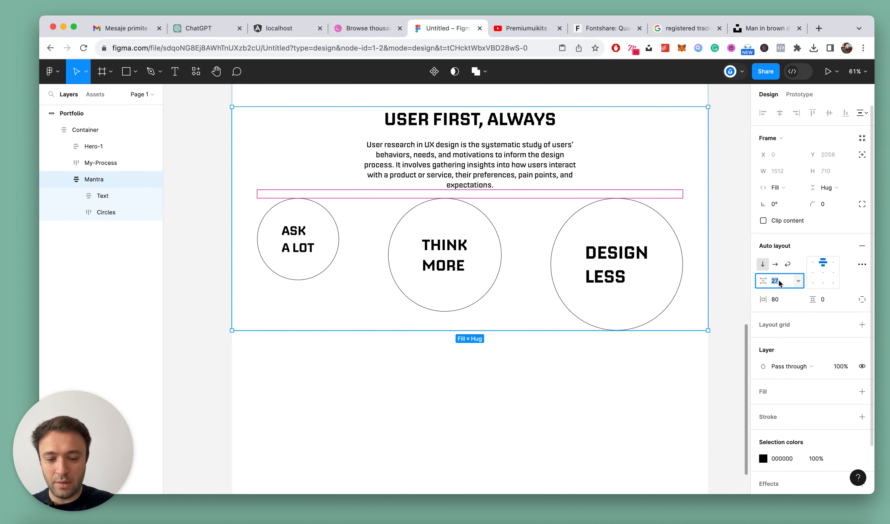
{"action": "type", "text": "72"}
{"action": "key", "text": "Return"}
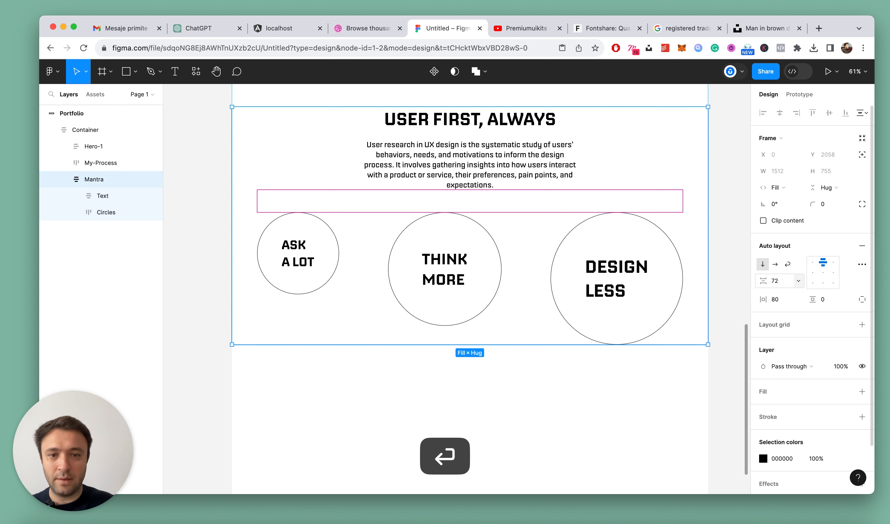
Delete the end of the Mantra paragraph so that its text stops after "inform the design process."
{"action": "left_click", "coordinate": [477, 184], "text": "super"}
{"action": "double_click", "coordinate": [487, 175]}
{"action": "left_click_drag", "start_coordinate": [497, 190], "coordinate": [393, 166]}
{"action": "key", "text": "BackSpace"}
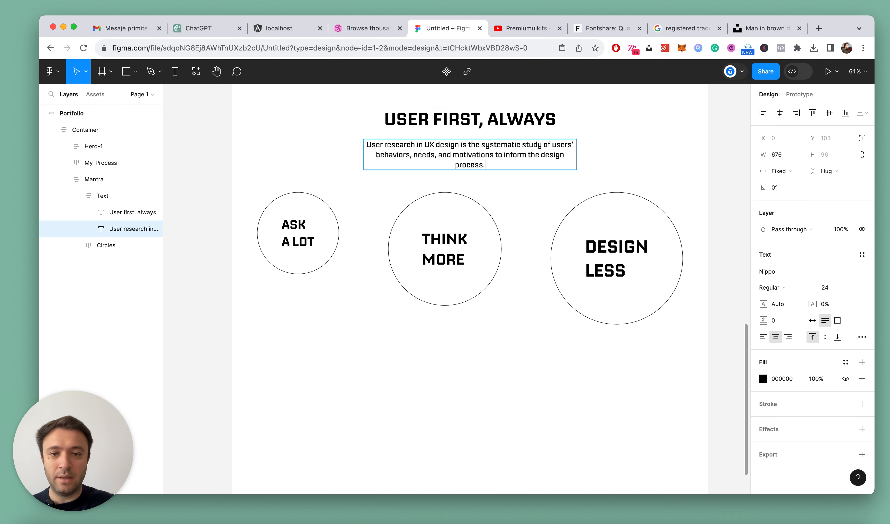
{"action": "key", "text": "Escape"}
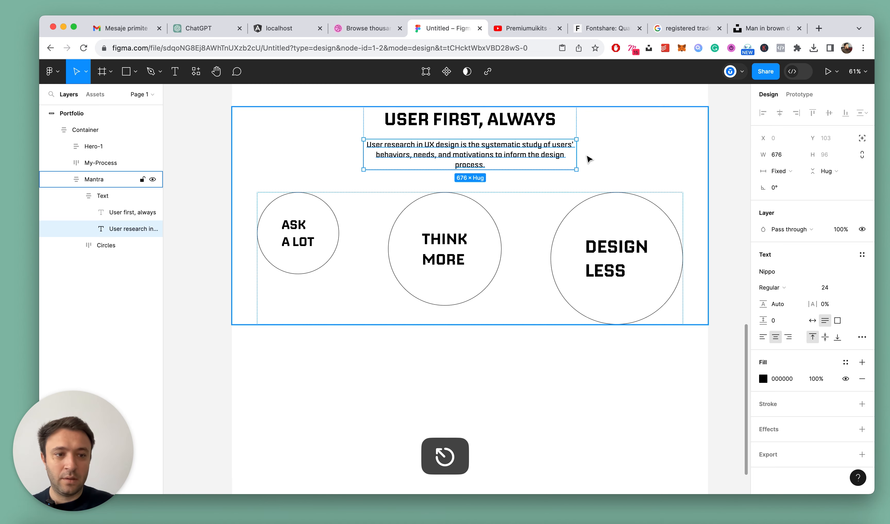
Widen the Mantra paragraph's text box to 740 and collapse all layers
{"action": "left_click_drag", "start_coordinate": [575, 155], "coordinate": [587, 155]}
{"action": "key", "text": "super+minus"}
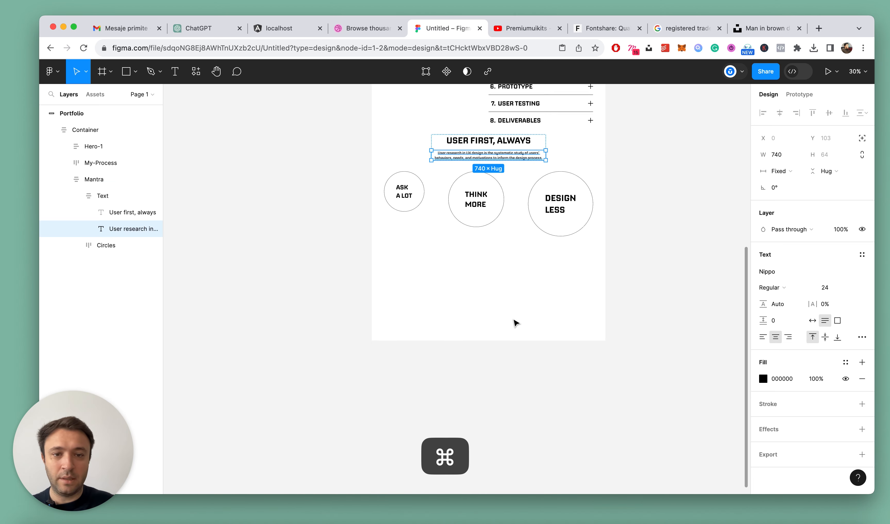
{"action": "left_click", "coordinate": [514, 320]}
{"action": "scroll", "coordinate": [514, 320], "scroll_direction": "down", "scroll_amount": 4}
{"action": "scroll", "coordinate": [506, 244], "scroll_direction": "up", "scroll_amount": 7}
{"action": "key", "text": "alt+l"}
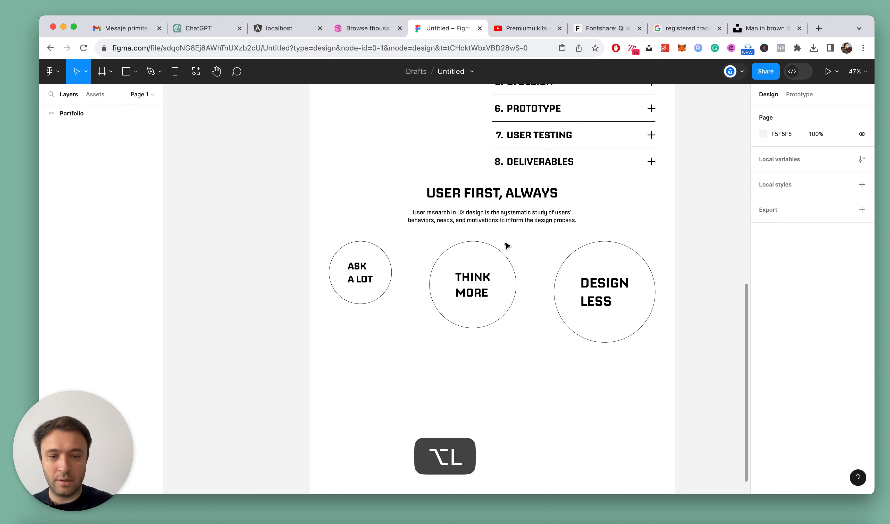
Set the gap between the circles to 96 and align them to the top center of the Circles frame
{"action": "double_click", "coordinate": [475, 269]}
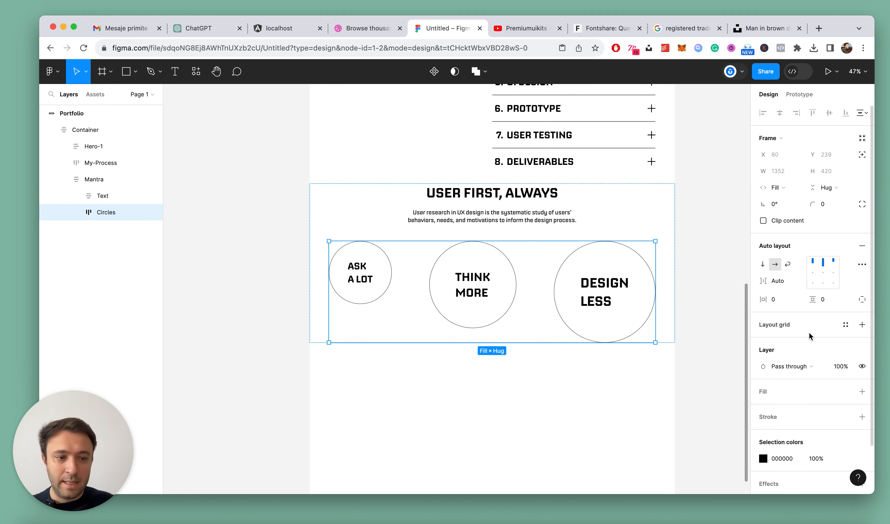
{"action": "mouse_move", "coordinate": [534, 285]}
{"action": "left_click_drag", "start_coordinate": [537, 290], "coordinate": [517, 291]}
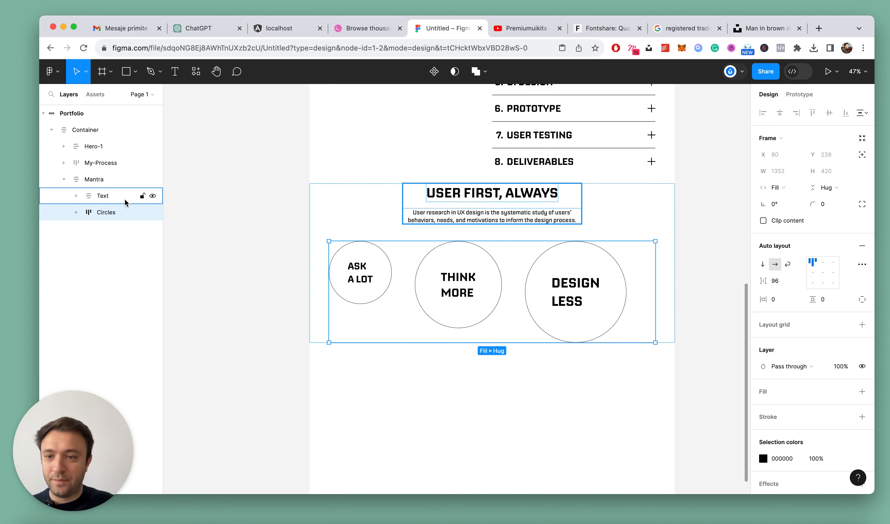
{"action": "left_click", "coordinate": [95, 180]}
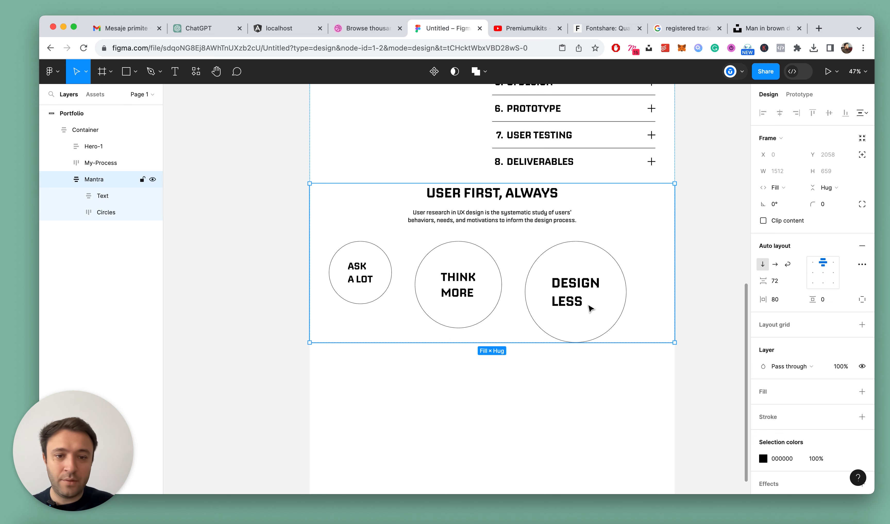
{"action": "left_click", "coordinate": [582, 304]}
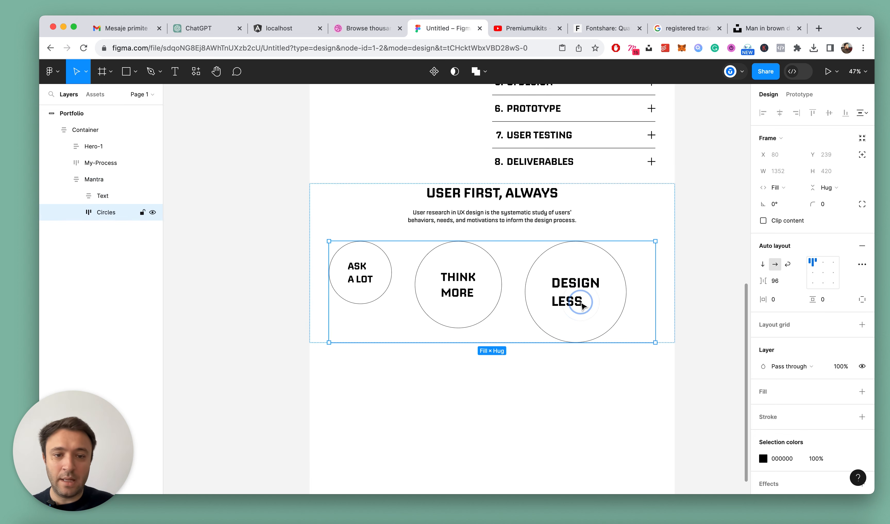
{"action": "left_click", "coordinate": [824, 262]}
{"action": "scroll", "coordinate": [464, 317], "scroll_direction": "down", "scroll_amount": 5}
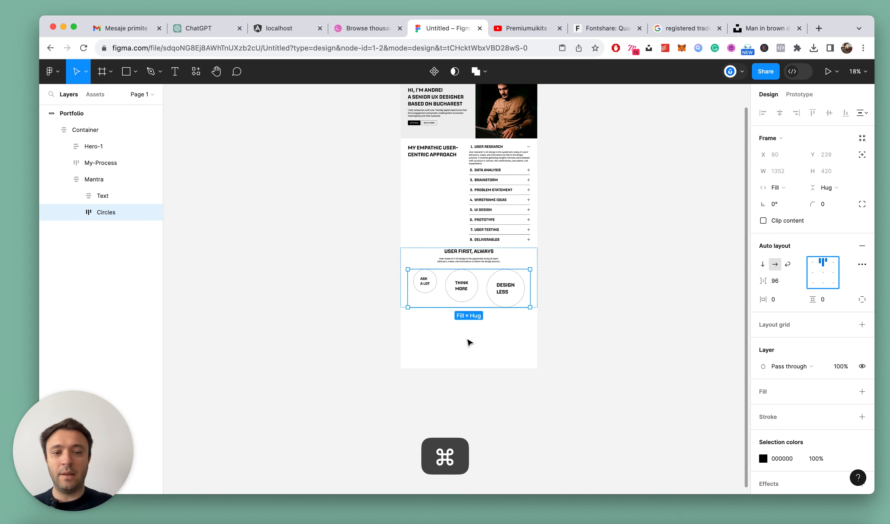
{"action": "left_click", "coordinate": [470, 342]}
Give the Mantra frame a light grey EEEEEE fill
{"action": "scroll", "coordinate": [469, 341], "scroll_direction": "up", "scroll_amount": 3}
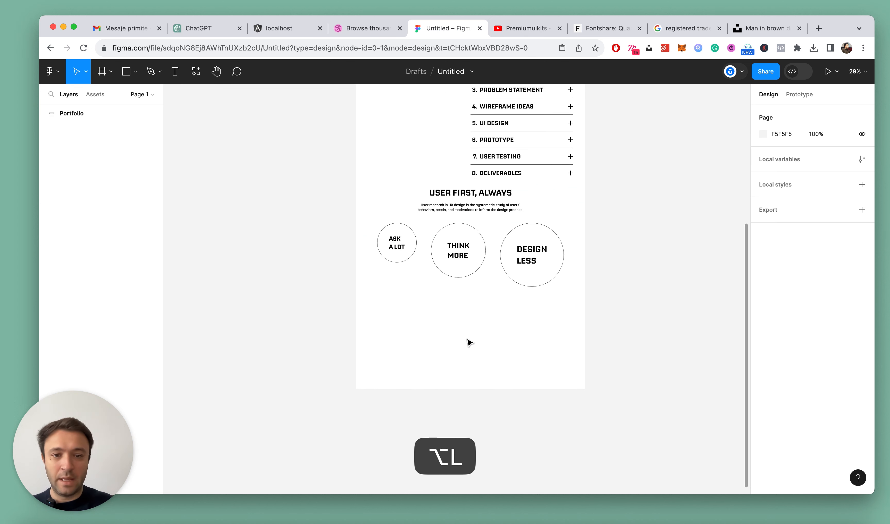
{"action": "left_click", "coordinate": [476, 196]}
{"action": "double_click", "coordinate": [476, 196]}
{"action": "scroll", "coordinate": [475, 196], "scroll_direction": "up", "scroll_amount": 2}
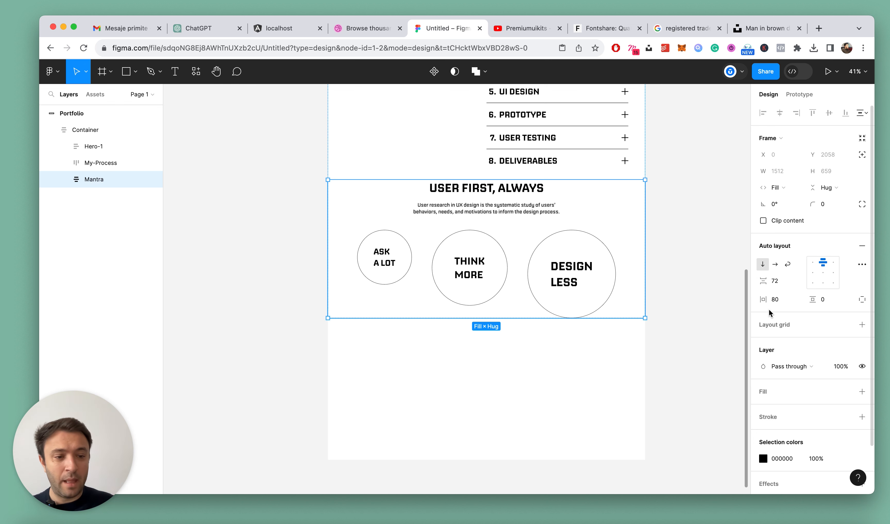
{"action": "scroll", "coordinate": [794, 408], "scroll_direction": "down", "scroll_amount": 2}
{"action": "left_click", "coordinate": [861, 348]}
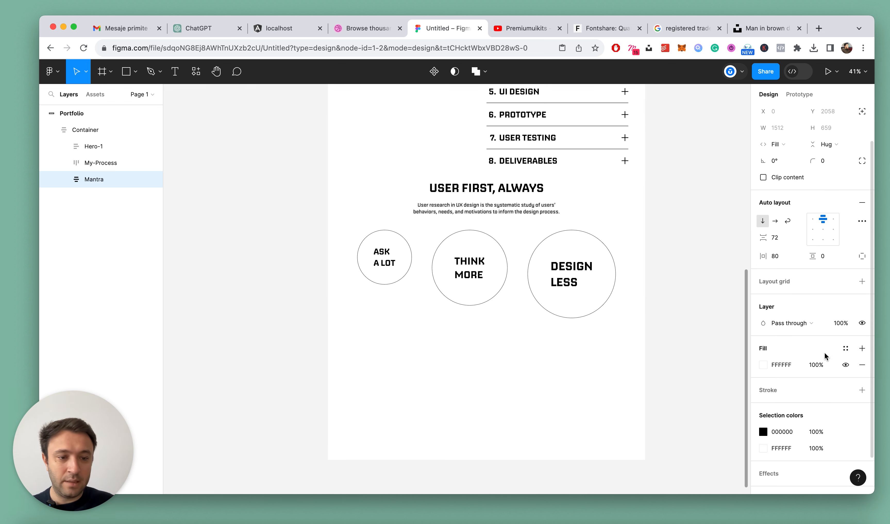
{"action": "left_click", "coordinate": [763, 364]}
{"action": "left_click", "coordinate": [626, 239]}
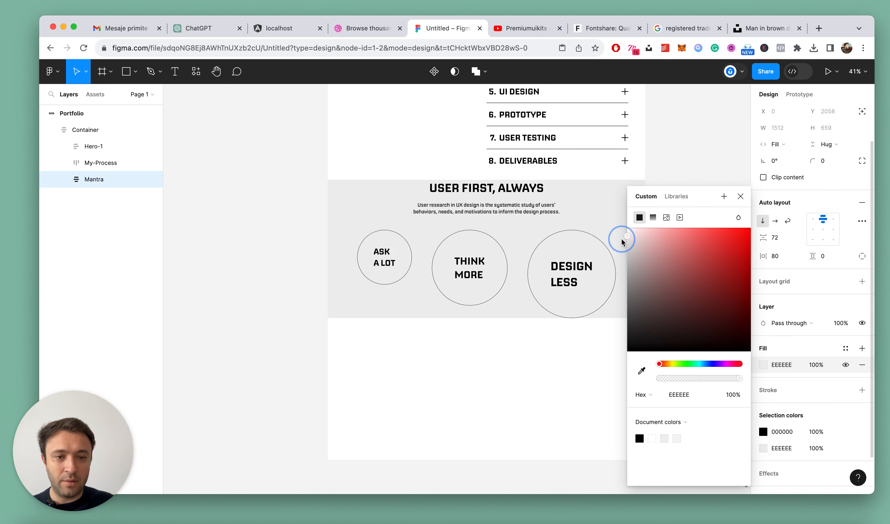
{"action": "left_click", "coordinate": [738, 196]}
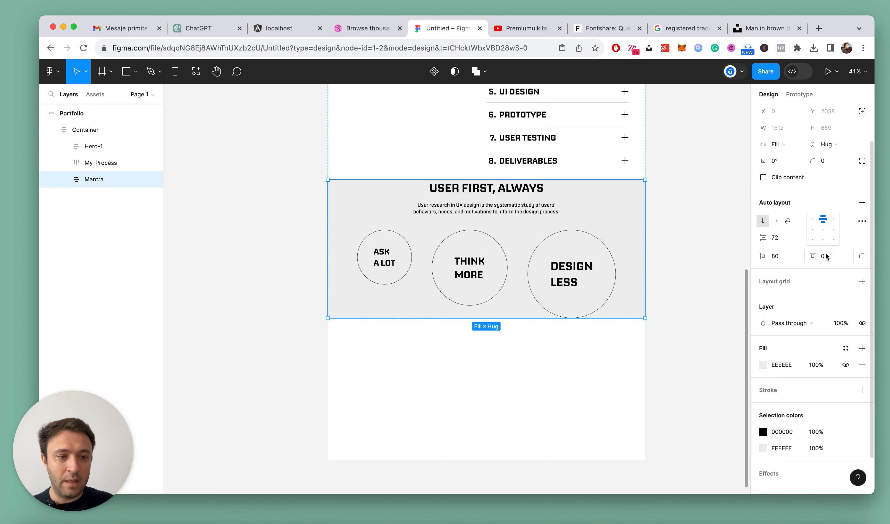
Set the Mantra frame's vertical padding to 72 and deselect it
{"action": "type", "text": "64"}
{"action": "key", "text": "Return"}
{"action": "left_click", "coordinate": [835, 258]}
{"action": "type", "text": "72"}
{"action": "key", "text": "Return"}
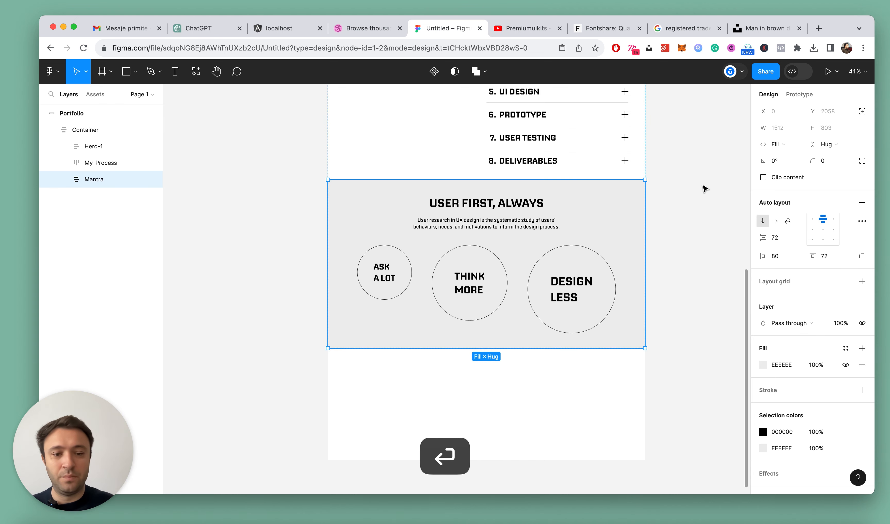
{"action": "left_click", "coordinate": [675, 165]}
{"action": "scroll", "coordinate": [525, 199], "scroll_direction": "down", "scroll_amount": 6}
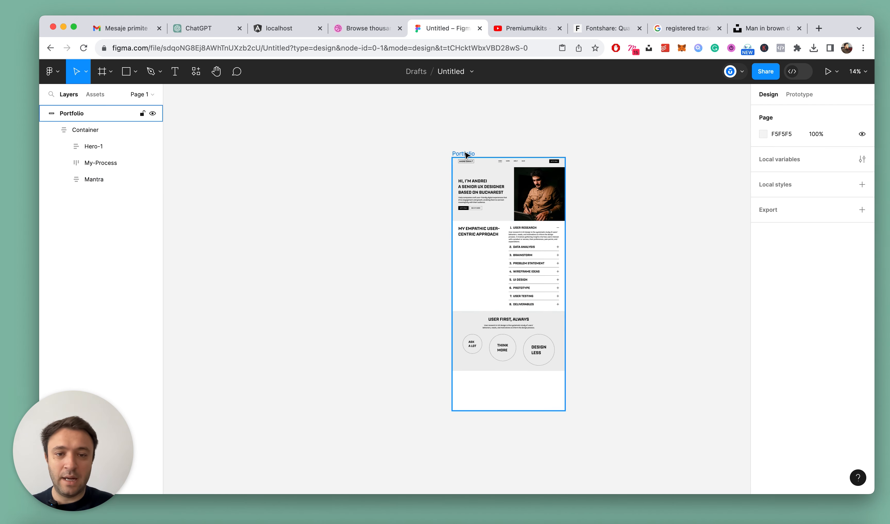
Extend the Portfolio frame downward to a height of about 4889 and deselect it
{"action": "left_click", "coordinate": [465, 155]}
{"action": "scroll", "coordinate": [533, 300], "scroll_direction": "down", "scroll_amount": 5}
{"action": "left_click_drag", "start_coordinate": [516, 259], "coordinate": [510, 388]}
{"action": "left_click", "coordinate": [659, 201]}
{"action": "scroll", "coordinate": [561, 216], "scroll_direction": "up", "scroll_amount": 5}
{"action": "scroll", "coordinate": [561, 216], "scroll_direction": "down", "scroll_amount": 3}
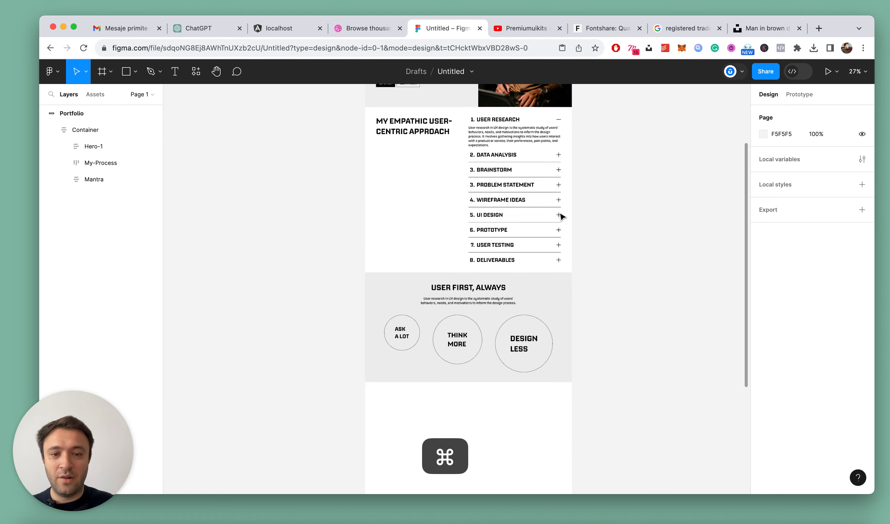
Show the Portfolio frame's 12-column layout grid
{"action": "scroll", "coordinate": [560, 216], "scroll_direction": "up", "scroll_amount": 4}
{"action": "left_click", "coordinate": [395, 121]}
{"action": "scroll", "coordinate": [431, 132], "scroll_direction": "down", "scroll_amount": 1}
{"action": "scroll", "coordinate": [588, 310], "scroll_direction": "down", "scroll_amount": 3}
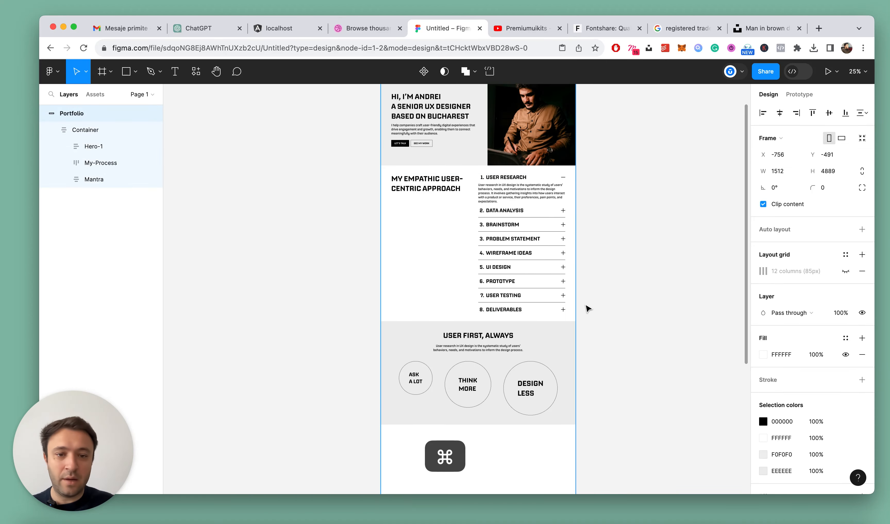
{"action": "scroll", "coordinate": [588, 309], "scroll_direction": "up", "scroll_amount": 3}
{"action": "scroll", "coordinate": [588, 309], "scroll_direction": "down", "scroll_amount": 1}
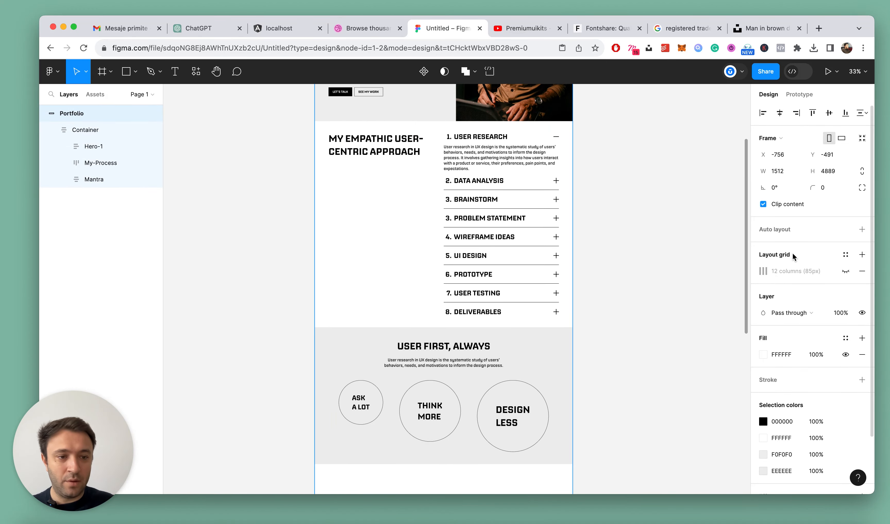
{"action": "left_click", "coordinate": [845, 271]}
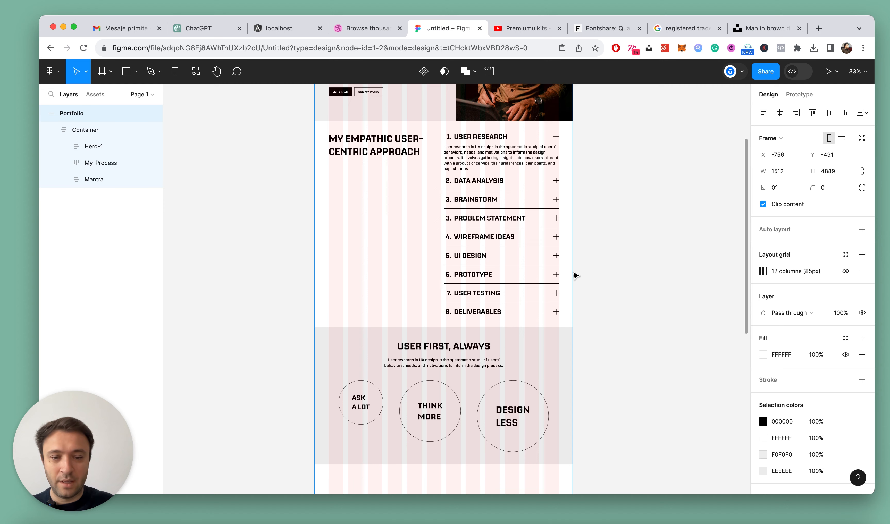
{"action": "scroll", "coordinate": [575, 275], "scroll_direction": "up", "scroll_amount": 5}
{"action": "scroll", "coordinate": [575, 275], "scroll_direction": "down", "scroll_amount": 5}
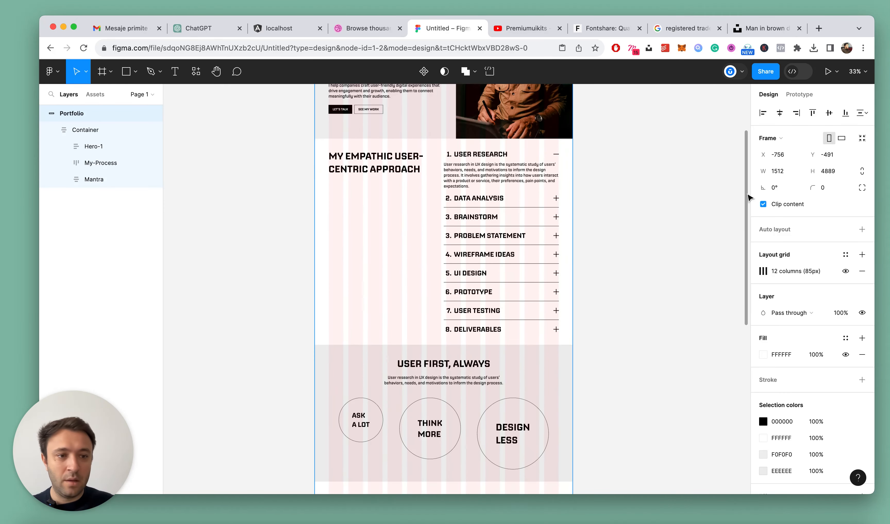
Increase the vertical gap between the sections in the Container frame to 88 and deselect it
{"action": "scroll", "coordinate": [397, 184], "scroll_direction": "up", "scroll_amount": 4}
{"action": "left_click", "coordinate": [105, 126]}
{"action": "left_click", "coordinate": [766, 280]}
{"action": "scroll", "coordinate": [562, 263], "scroll_direction": "down", "scroll_amount": 5}
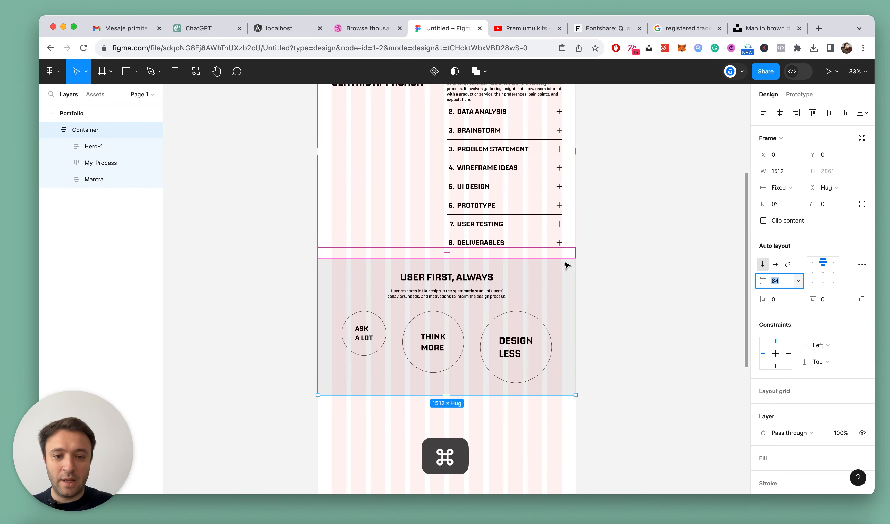
{"action": "scroll", "coordinate": [565, 266], "scroll_direction": "up", "scroll_amount": 2}
{"action": "scroll", "coordinate": [572, 264], "scroll_direction": "down", "scroll_amount": 3}
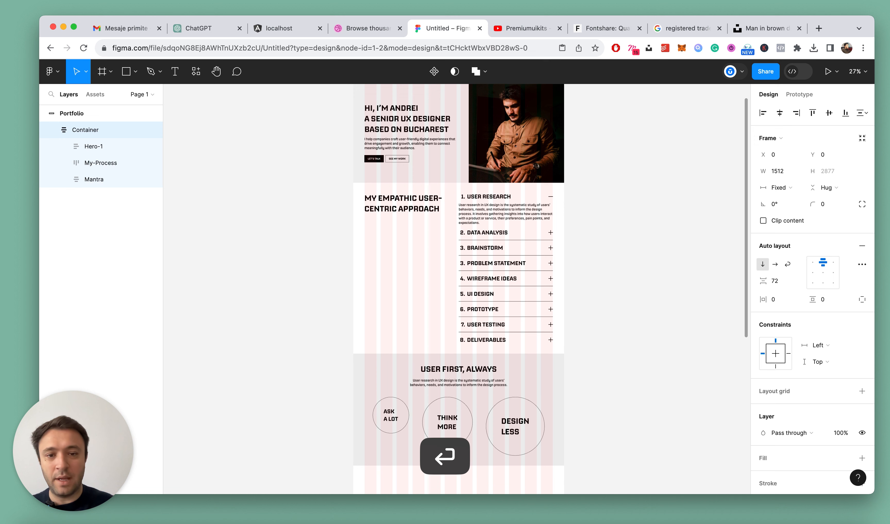
{"action": "key", "text": "shift+Up"}
{"action": "key", "text": "shift+Up"}
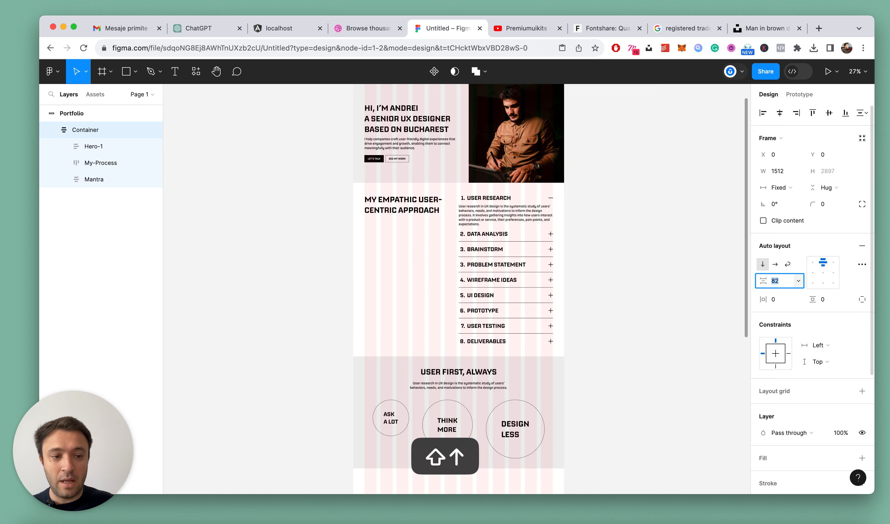
{"action": "key", "text": "Down"}
{"action": "key", "text": "Down"}
{"action": "key", "text": "Down"}
{"action": "key", "text": "Down"}
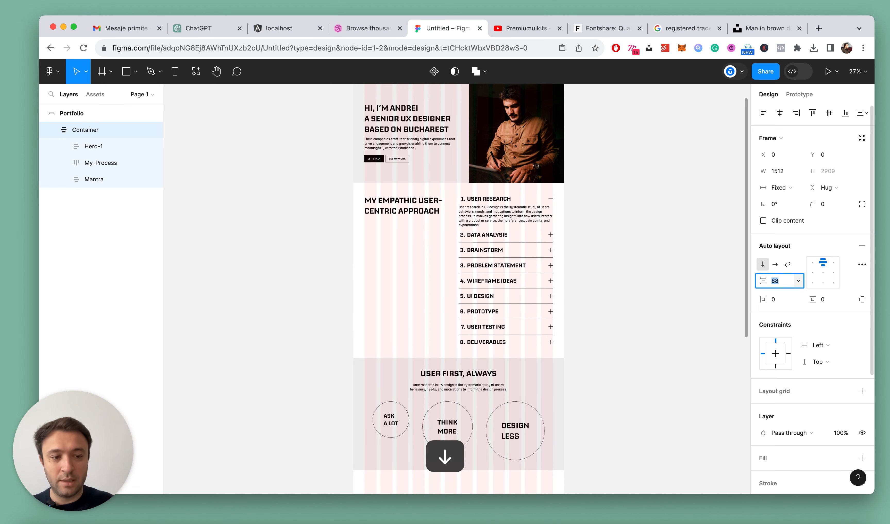
{"action": "left_click", "coordinate": [649, 280]}
{"action": "scroll", "coordinate": [554, 303], "scroll_direction": "down", "scroll_amount": 5}
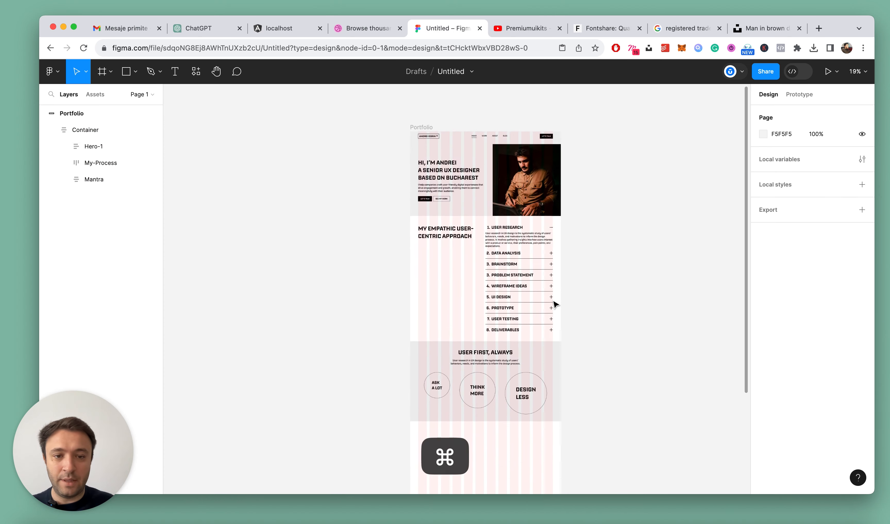
Remove the 12-column layout grid from the Portfolio frame, deselect it and collapse all layers
{"action": "scroll", "coordinate": [554, 303], "scroll_direction": "up", "scroll_amount": 5}
{"action": "scroll", "coordinate": [482, 261], "scroll_direction": "up", "scroll_amount": 3}
{"action": "left_click", "coordinate": [350, 120]}
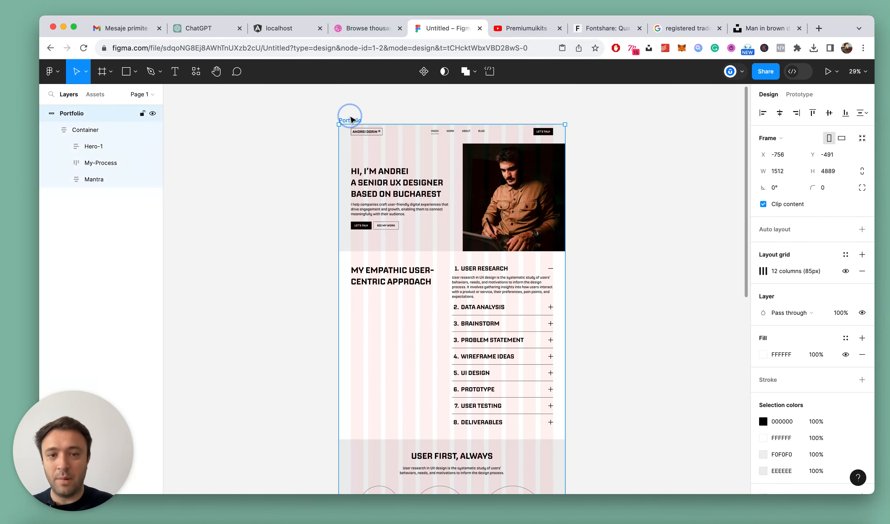
{"action": "left_click", "coordinate": [861, 270]}
{"action": "left_click", "coordinate": [587, 247]}
{"action": "scroll", "coordinate": [586, 247], "scroll_direction": "down", "scroll_amount": 5}
{"action": "scroll", "coordinate": [590, 277], "scroll_direction": "down", "scroll_amount": 1}
{"action": "scroll", "coordinate": [592, 278], "scroll_direction": "up", "scroll_amount": 5}
{"action": "scroll", "coordinate": [593, 278], "scroll_direction": "down", "scroll_amount": 3}
{"action": "scroll", "coordinate": [594, 278], "scroll_direction": "down", "scroll_amount": 2}
{"action": "scroll", "coordinate": [594, 278], "scroll_direction": "left", "scroll_amount": 3}
{"action": "key", "text": "alt+l"}
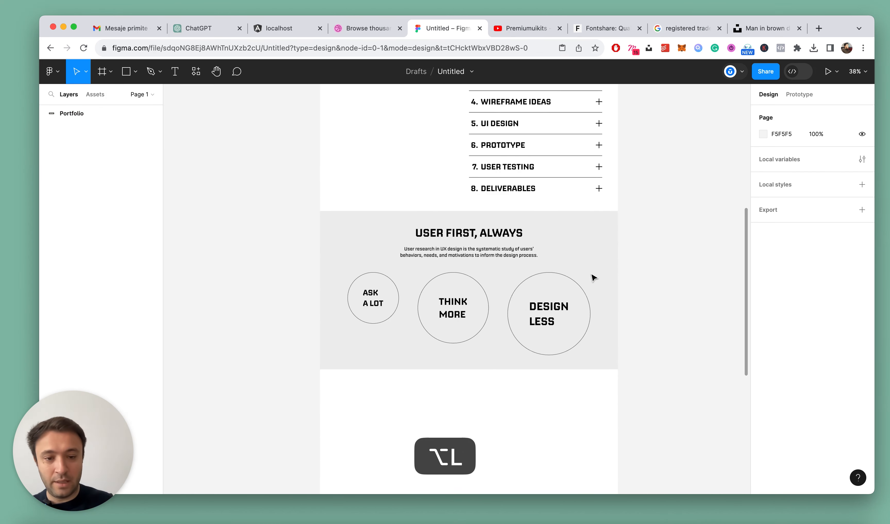
{"action": "left_click", "coordinate": [466, 314], "text": "super"}
{"action": "scroll", "coordinate": [540, 304], "scroll_direction": "down", "scroll_amount": 2}
{"action": "left_click", "coordinate": [550, 313], "text": "super"}
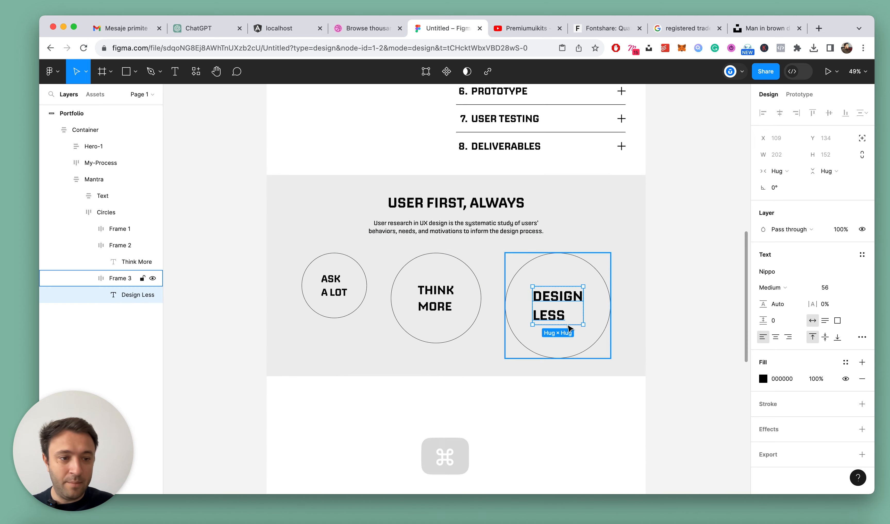
{"action": "scroll", "coordinate": [454, 316], "scroll_direction": "down", "scroll_amount": 2}
{"action": "scroll", "coordinate": [454, 316], "scroll_direction": "down", "scroll_amount": 2}
{"action": "left_click", "coordinate": [621, 280], "text": "super"}
{"action": "key", "text": "alt+l"}
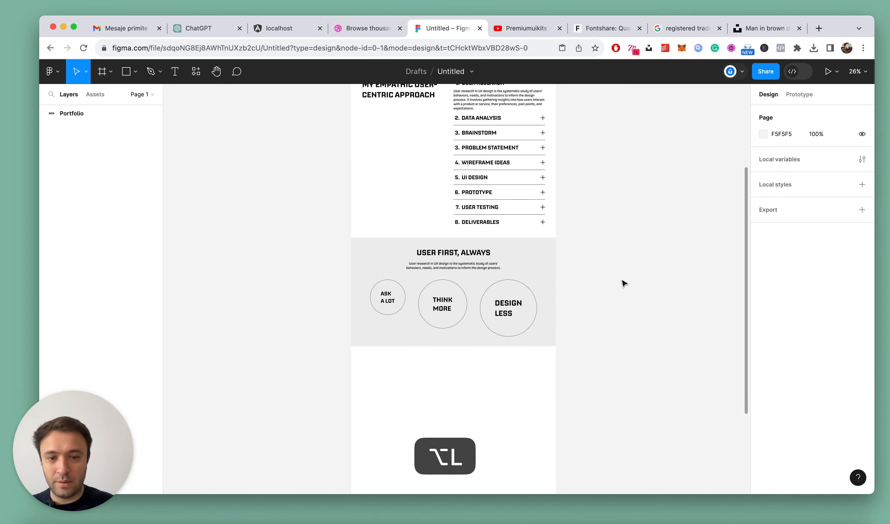
Set the gap in the Mantra section's Text frame to 16, deselect it and collapse all layers
{"action": "scroll", "coordinate": [469, 264], "scroll_direction": "up", "scroll_amount": 4}
{"action": "left_click", "coordinate": [454, 242]}
{"action": "left_click", "coordinate": [454, 242]}
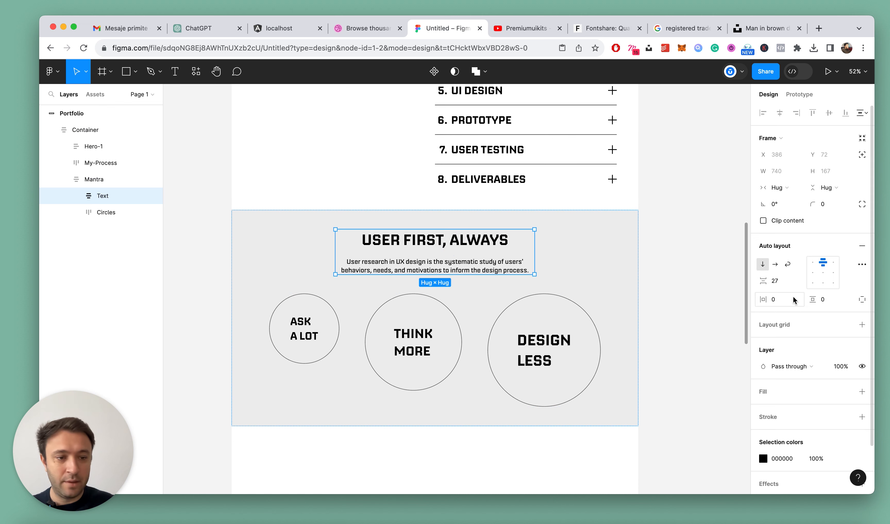
{"action": "type", "text": "16"}
{"action": "key", "text": "Return"}
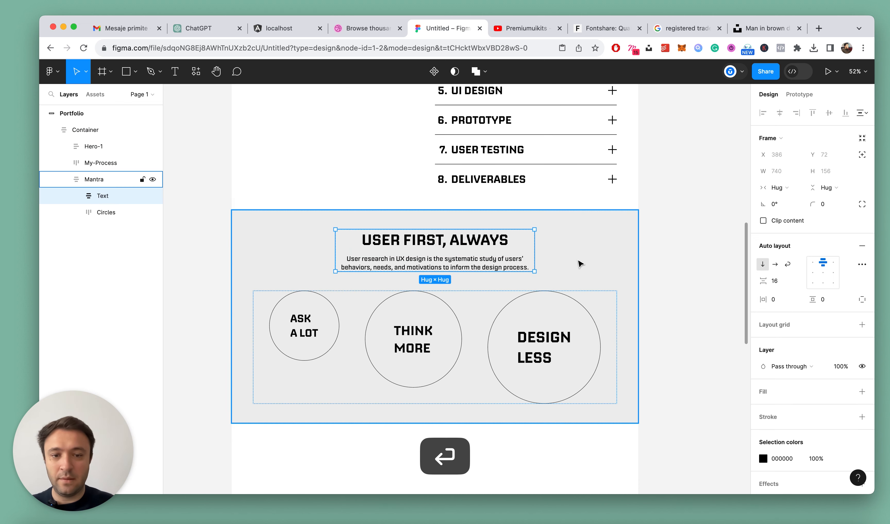
{"action": "scroll", "coordinate": [571, 259], "scroll_direction": "down", "scroll_amount": 4}
{"action": "left_click", "coordinate": [701, 253]}
{"action": "key", "text": "alt+l"}
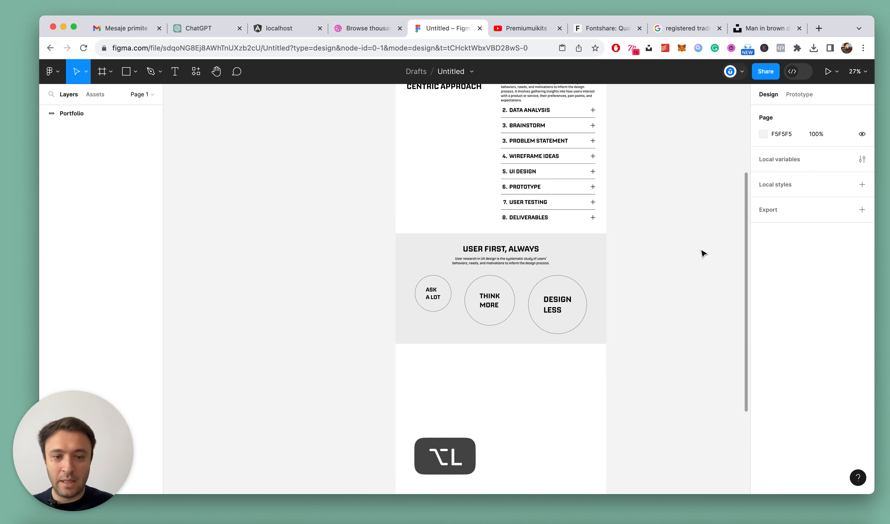
Extend the Portfolio frame downward to a height of about 6575 and deselect it
{"action": "scroll", "coordinate": [703, 254], "scroll_direction": "up", "scroll_amount": 12}
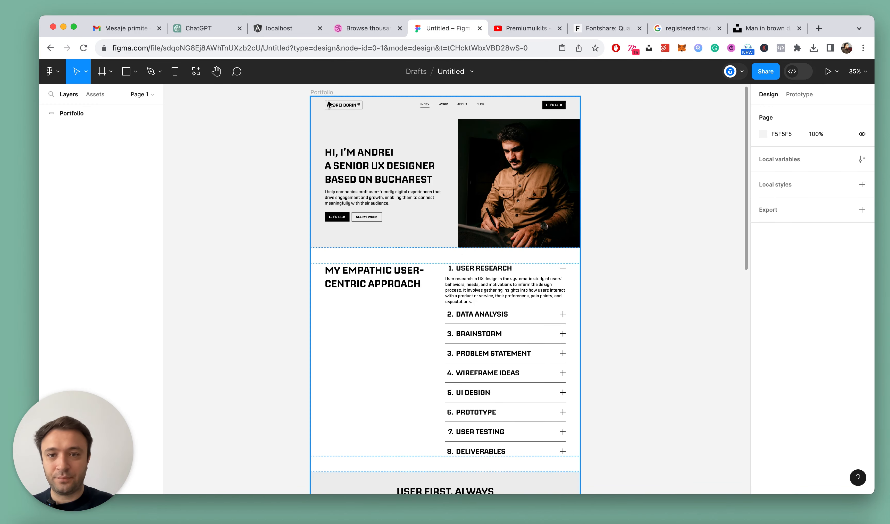
{"action": "left_click", "coordinate": [323, 92]}
{"action": "scroll", "coordinate": [537, 203], "scroll_direction": "down", "scroll_amount": 5}
{"action": "scroll", "coordinate": [569, 239], "scroll_direction": "down", "scroll_amount": 3}
{"action": "left_click_drag", "start_coordinate": [502, 355], "coordinate": [503, 450]}
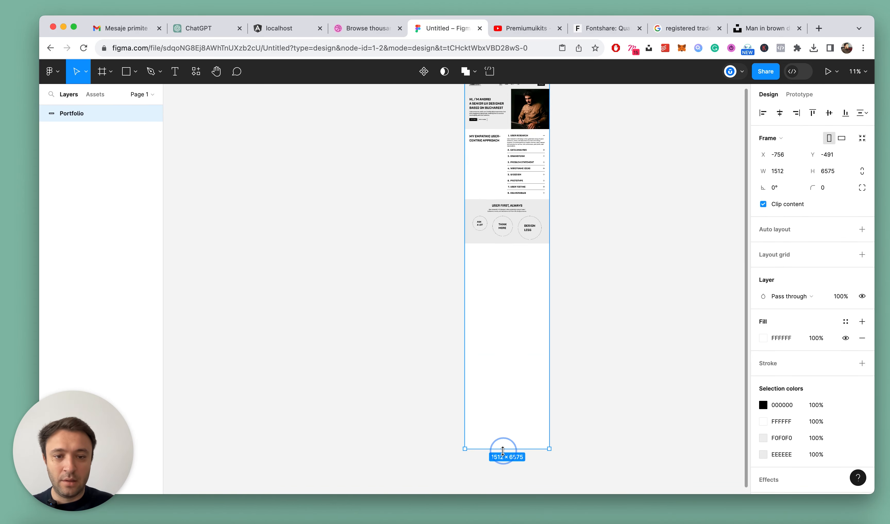
{"action": "left_click", "coordinate": [619, 259]}
{"action": "scroll", "coordinate": [494, 271], "scroll_direction": "down", "scroll_amount": 3}
{"action": "scroll", "coordinate": [494, 270], "scroll_direction": "up", "scroll_amount": 6}
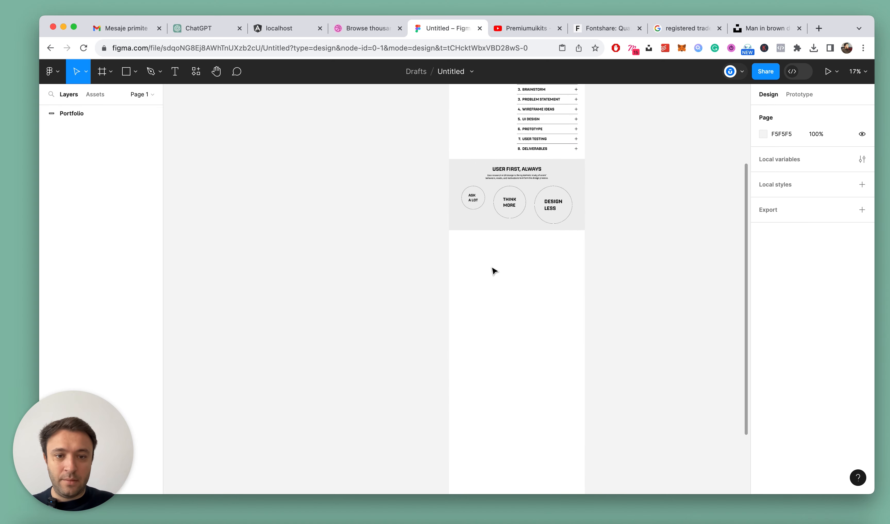
Add a "Case studies" heading in the empty white area below the grey Mantra section
{"action": "scroll", "coordinate": [621, 227], "scroll_direction": "up", "scroll_amount": 3}
{"action": "scroll", "coordinate": [433, 225], "scroll_direction": "down", "scroll_amount": 5}
{"action": "scroll", "coordinate": [471, 272], "scroll_direction": "up", "scroll_amount": 5}
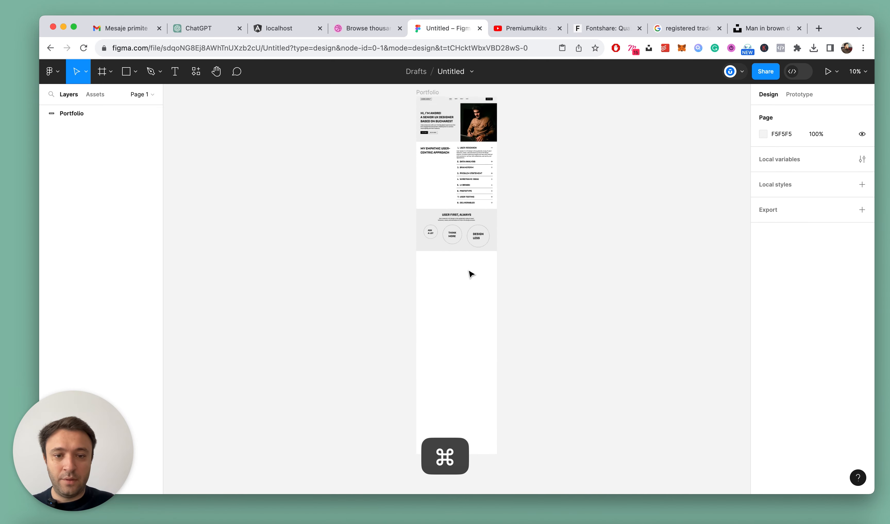
{"action": "scroll", "coordinate": [452, 275], "scroll_direction": "up", "scroll_amount": 5}
{"action": "key", "text": "t"}
{"action": "left_click", "coordinate": [466, 255]}
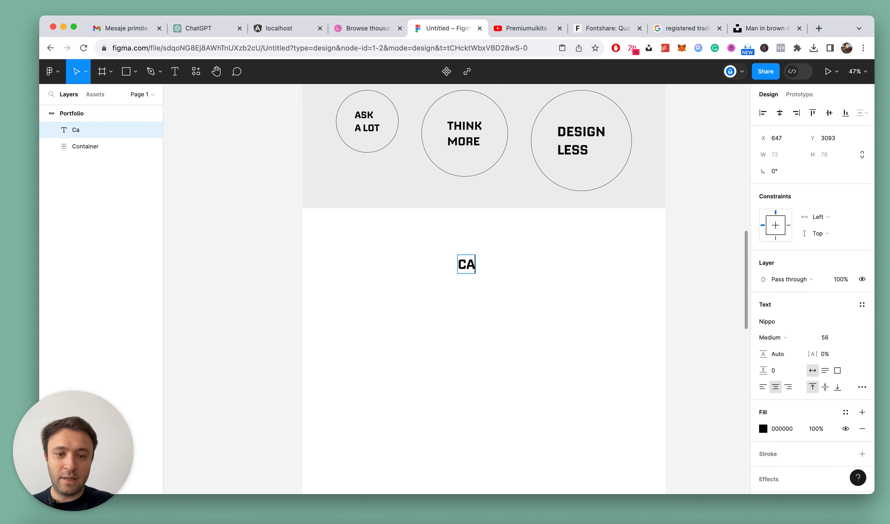
{"action": "key", "text": "Escape"}
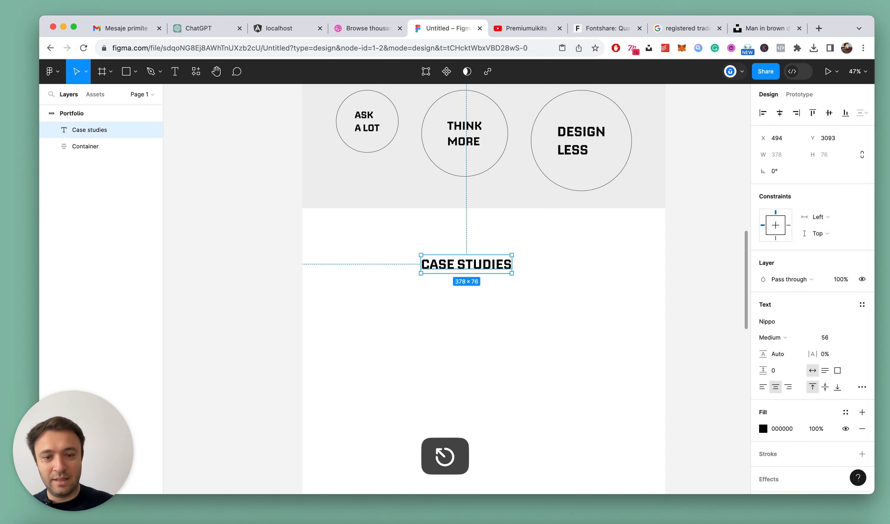
Copy the "User research in UX design" paragraph from the Mantra section and paste it below the Case Studies heading
{"action": "scroll", "coordinate": [611, 335], "scroll_direction": "up", "scroll_amount": 8}
{"action": "left_click", "coordinate": [495, 363], "text": "super"}
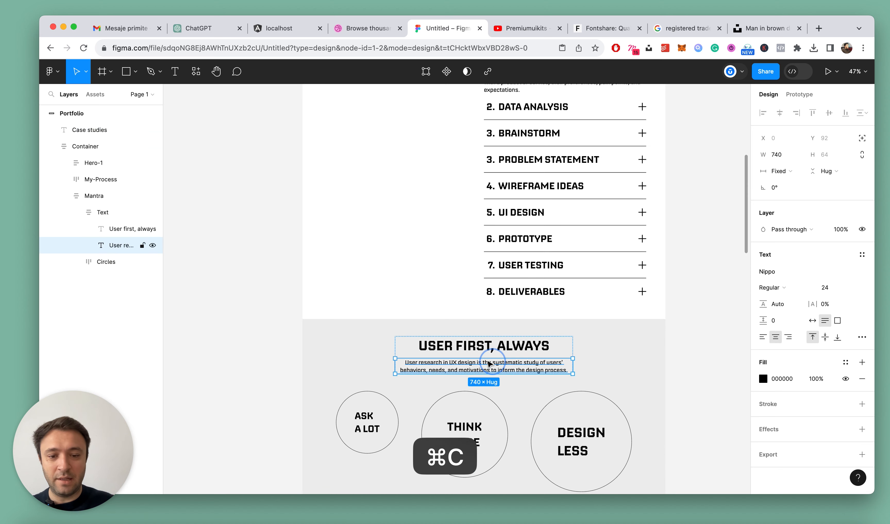
{"action": "scroll", "coordinate": [477, 354], "scroll_direction": "down", "scroll_amount": 15}
{"action": "key", "text": "Escape"}
{"action": "scroll", "coordinate": [475, 309], "scroll_direction": "up", "scroll_amount": 6}
{"action": "left_click", "coordinate": [469, 266]}
{"action": "scroll", "coordinate": [464, 252], "scroll_direction": "up", "scroll_amount": 5}
{"action": "key", "text": "alt+l"}
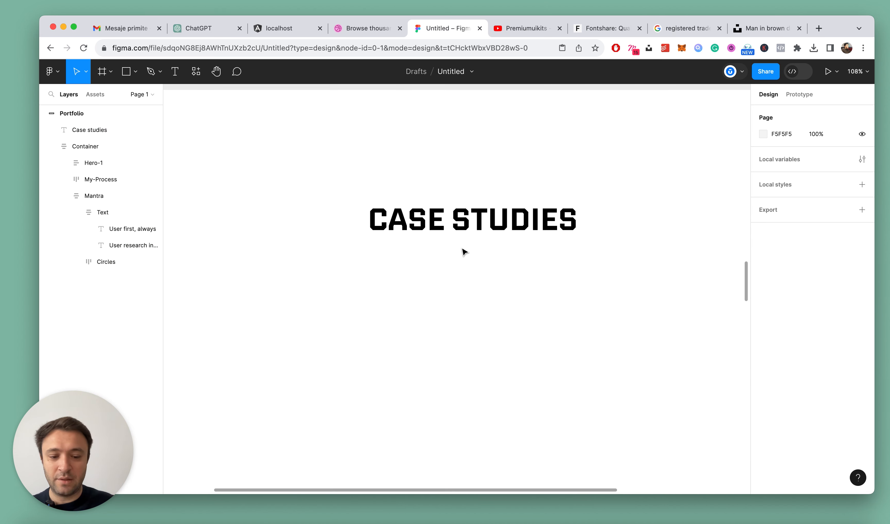
{"action": "left_click", "coordinate": [468, 213]}
{"action": "type", "text": "User research in UX design is the systematic study of users' behaviors, needs, and motivations to inform the design process."}
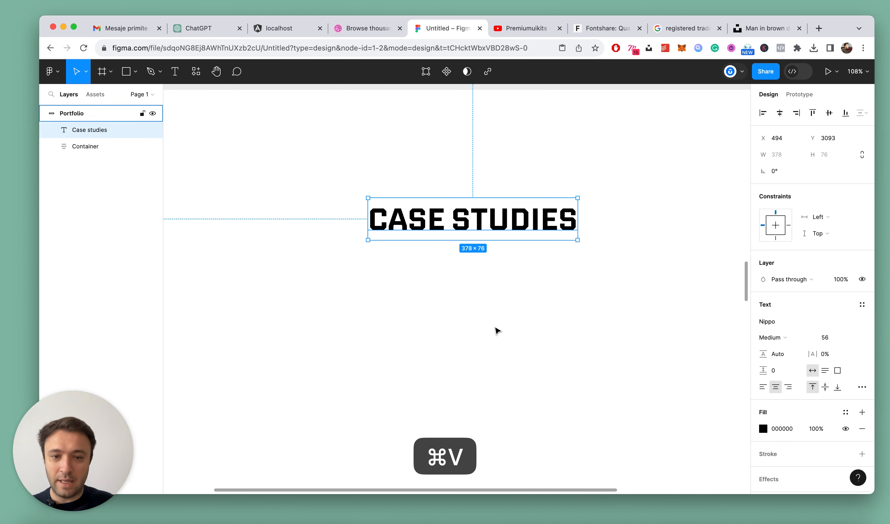
Wrap the Case Studies heading and its paragraph in a vertical auto-layout frame with a gap of 16
{"action": "left_click", "coordinate": [461, 220], "text": "shift"}
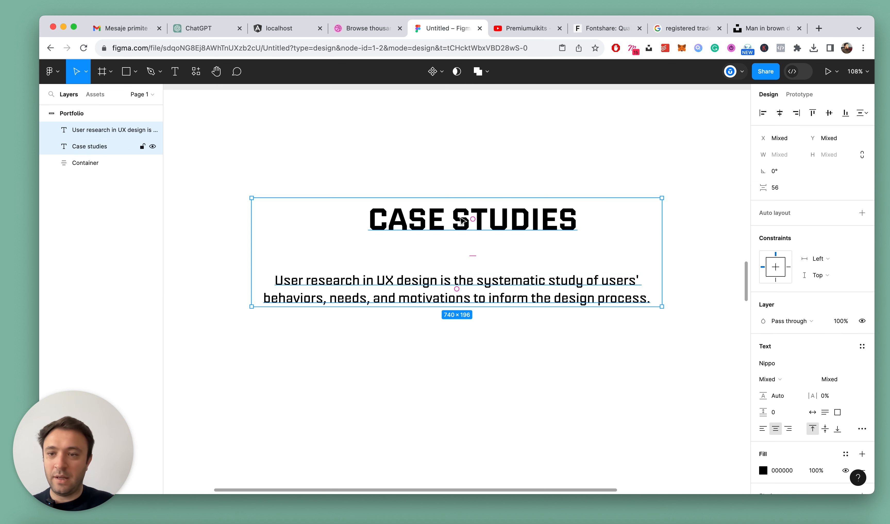
{"action": "key", "text": "shift+a"}
{"action": "left_click", "coordinate": [777, 281]}
{"action": "type", "text": "16"}
{"action": "key", "text": "Return"}
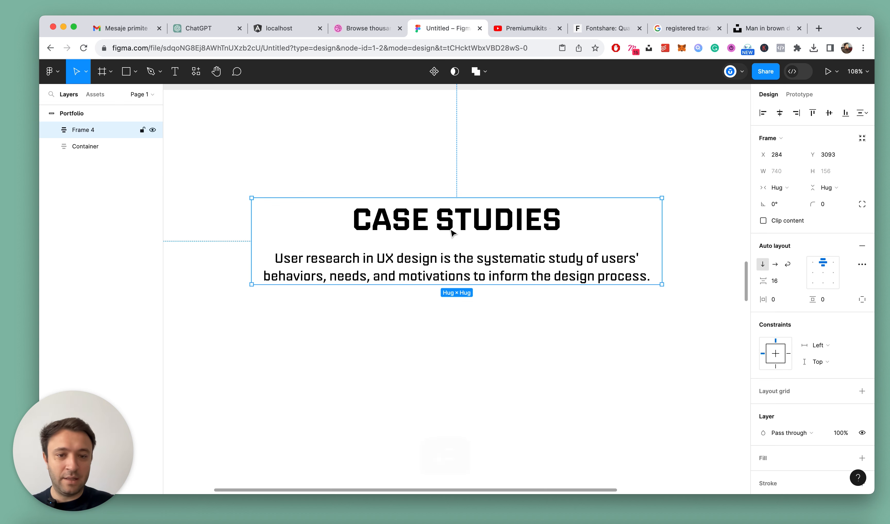
Left-align the Case Studies frame's contents and its heading and paragraph text, and collapse all layers
{"action": "left_click", "coordinate": [816, 260]}
{"action": "left_click", "coordinate": [435, 301]}
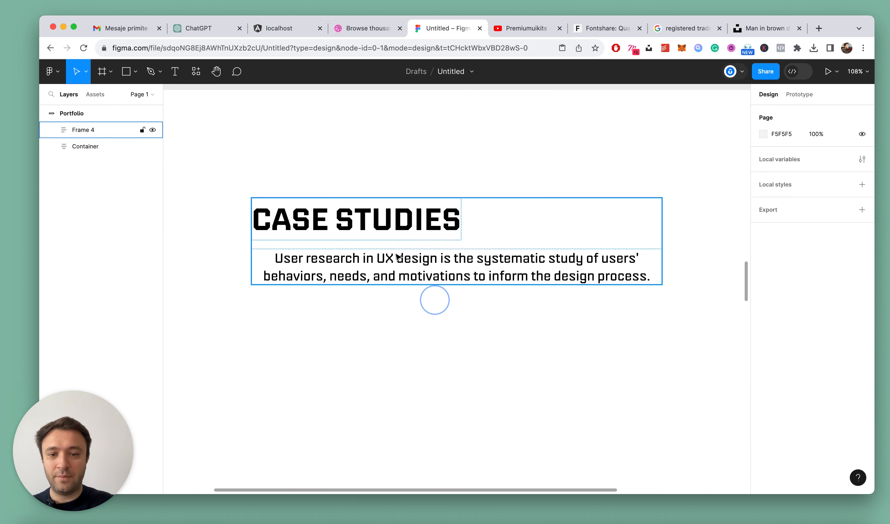
{"action": "left_click", "coordinate": [390, 220], "text": "super"}
{"action": "left_click", "coordinate": [768, 339]}
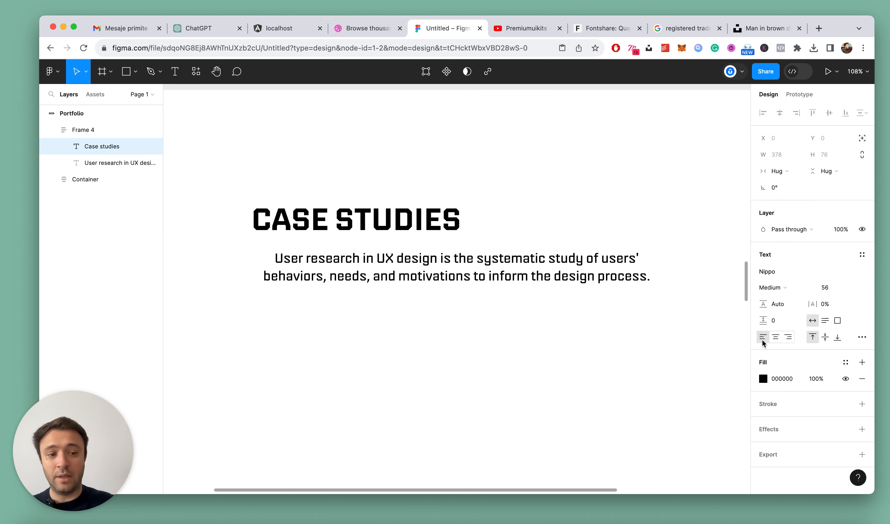
{"action": "left_click", "coordinate": [502, 259], "text": "super"}
{"action": "left_click", "coordinate": [764, 339]}
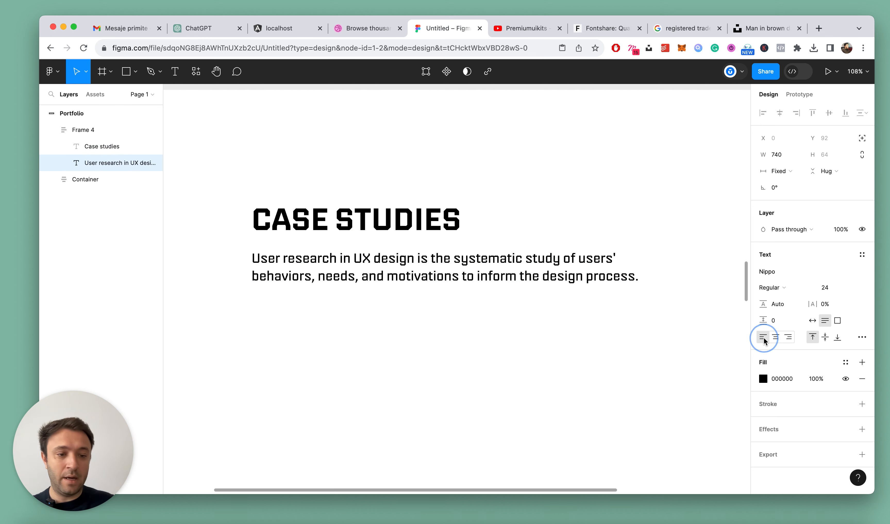
{"action": "left_click", "coordinate": [602, 369]}
{"action": "scroll", "coordinate": [471, 312], "scroll_direction": "down", "scroll_amount": 5, "text": "ctrl"}
{"action": "key", "text": "alt+l"}
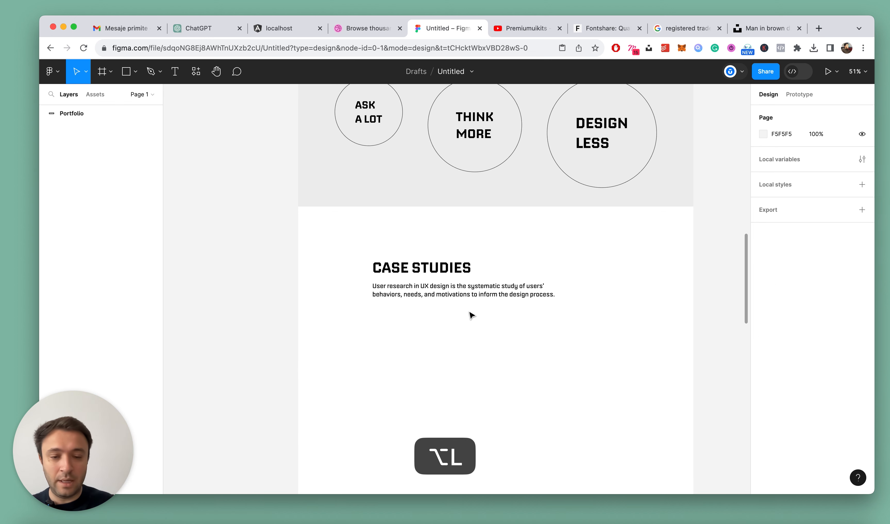
Rename the Case Studies heading frame as Copy and move it to about X 676, Y 3145
{"action": "scroll", "coordinate": [471, 316], "scroll_direction": "up", "scroll_amount": 3, "text": "ctrl"}
{"action": "left_click_drag", "start_coordinate": [384, 261], "coordinate": [448, 254]}
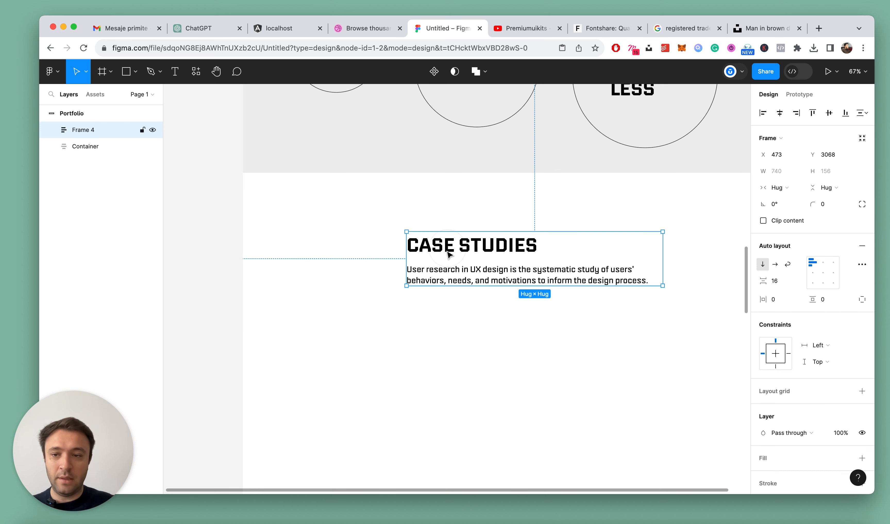
{"action": "type", "text": "y"}
{"action": "key", "text": "Return"}
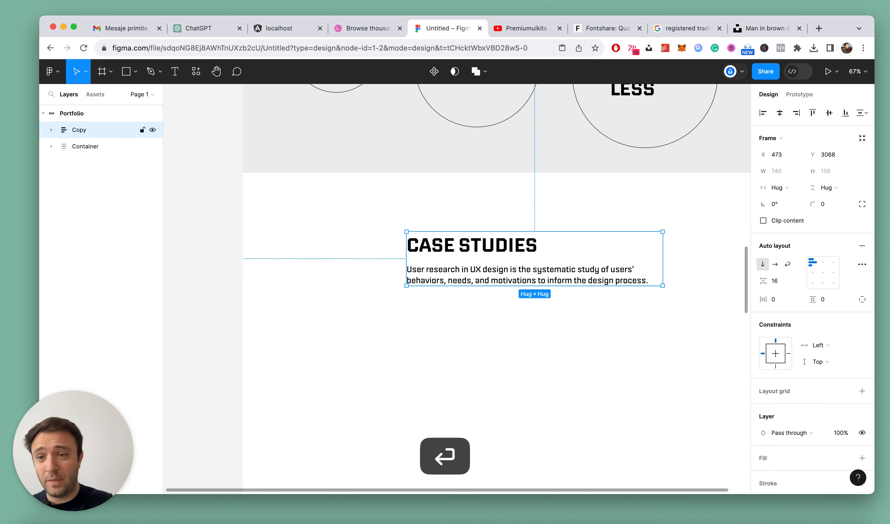
{"action": "scroll", "coordinate": [223, 171], "scroll_direction": "down", "scroll_amount": 5}
{"action": "left_click_drag", "start_coordinate": [404, 230], "coordinate": [445, 244]}
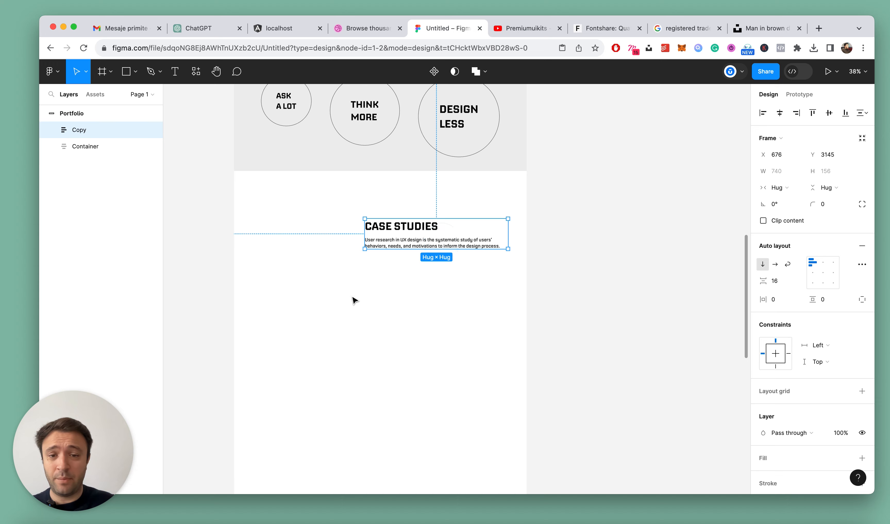
Draw a rectangle about 427 × 420 beside the Case Studies copy, at about X 189, Y 3140
{"action": "left_click", "coordinate": [284, 275]}
{"action": "scroll", "coordinate": [282, 274], "scroll_direction": "up", "scroll_amount": 1}
{"action": "scroll", "coordinate": [283, 275], "scroll_direction": "up", "scroll_amount": 2}
{"action": "key", "text": "r"}
{"action": "mouse_move", "coordinate": [267, 195]}
{"action": "left_mouse_down"}
{"action": "mouse_move", "coordinate": [359, 342]}
{"action": "mouse_move", "coordinate": [385, 313]}
{"action": "left_mouse_up"}
{"action": "scroll", "coordinate": [254, 317], "scroll_direction": "up", "scroll_amount": 4}
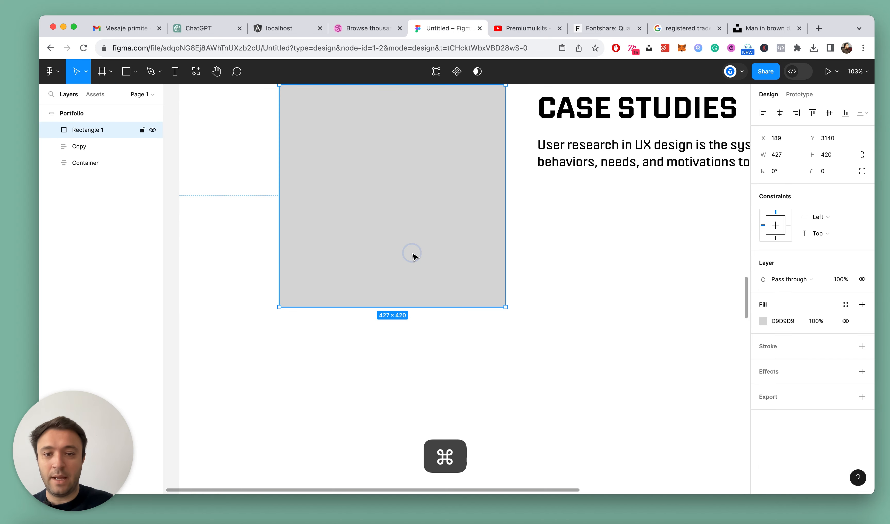
Add the text "React Media" below the grey rectangle, aligned with its left edge at X 189, Y 3584
{"action": "scroll", "coordinate": [413, 256], "scroll_direction": "down", "scroll_amount": 3}
{"action": "key", "text": "t"}
{"action": "left_click", "coordinate": [337, 313]}
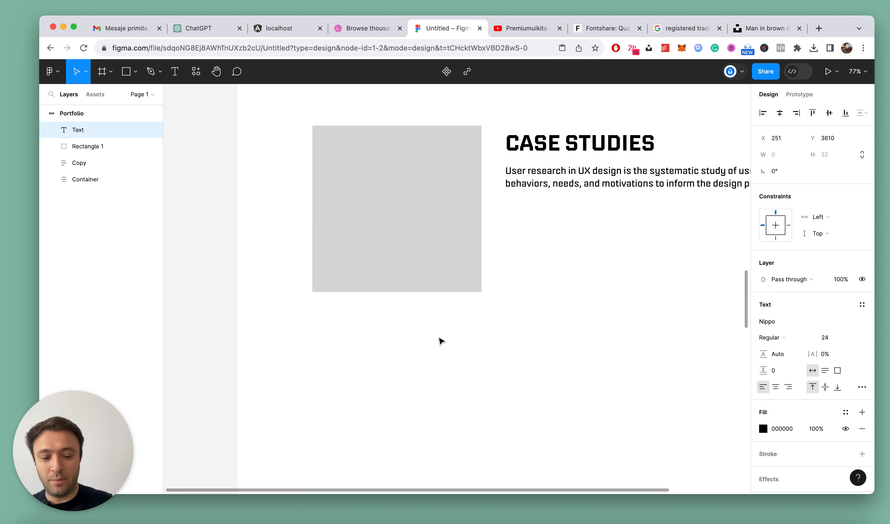
{"action": "type", "text": "React Media"}
{"action": "key", "text": "Escape"}
{"action": "left_click_drag", "start_coordinate": [374, 325], "coordinate": [349, 314]}
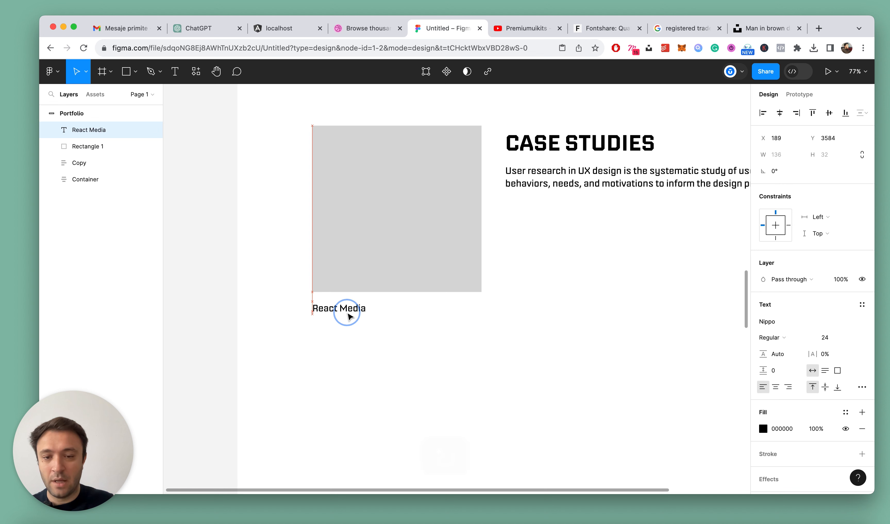
Copy the text properties of the "Data analysis" step title and apply them to the React Media text
{"action": "scroll", "coordinate": [565, 275], "scroll_direction": "up", "scroll_amount": 4}
{"action": "scroll", "coordinate": [566, 275], "scroll_direction": "down", "scroll_amount": 5}
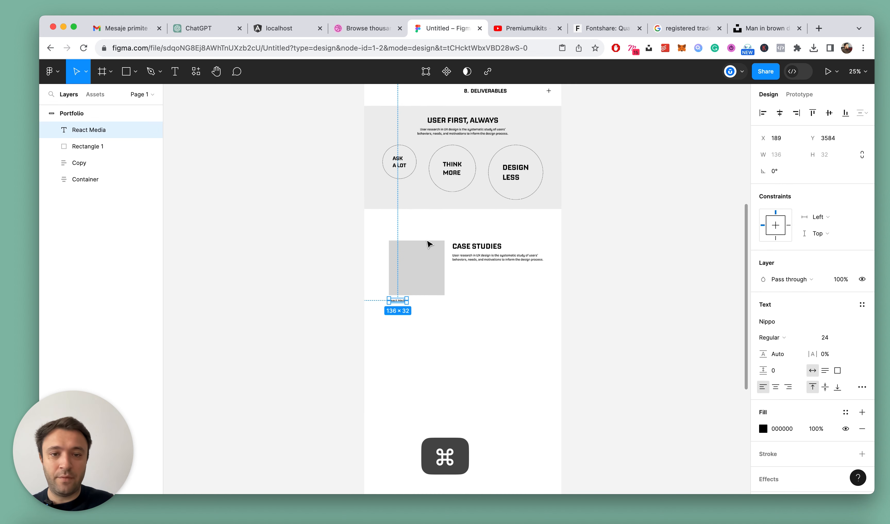
{"action": "scroll", "coordinate": [400, 284], "scroll_direction": "up", "scroll_amount": 3}
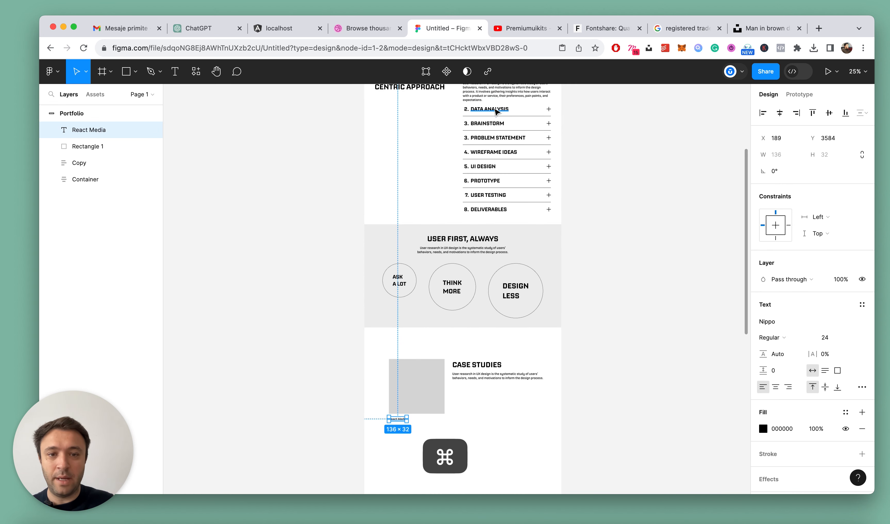
{"action": "left_click", "coordinate": [511, 109], "text": "super"}
{"action": "key", "text": "alt+super+c"}
{"action": "scroll", "coordinate": [575, 155], "scroll_direction": "down", "scroll_amount": 5}
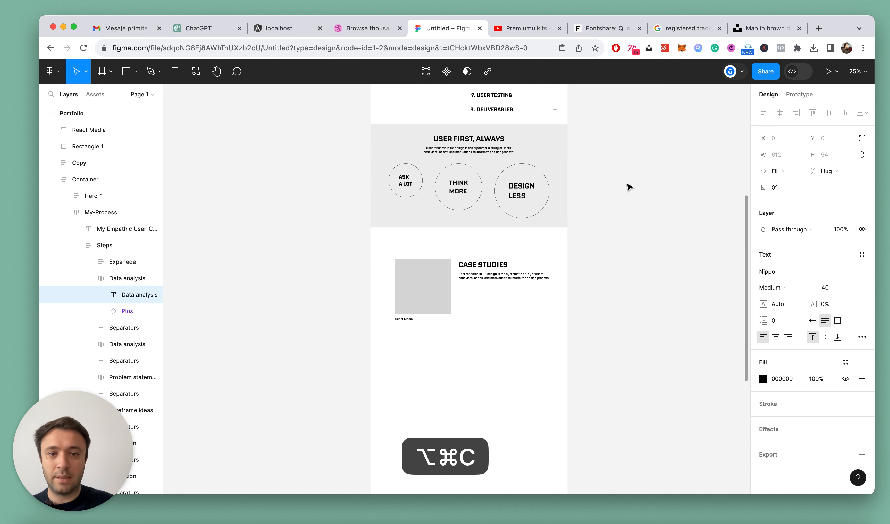
{"action": "key", "text": "Escape"}
{"action": "scroll", "coordinate": [397, 302], "scroll_direction": "up", "scroll_amount": 6}
{"action": "left_click", "coordinate": [416, 294]}
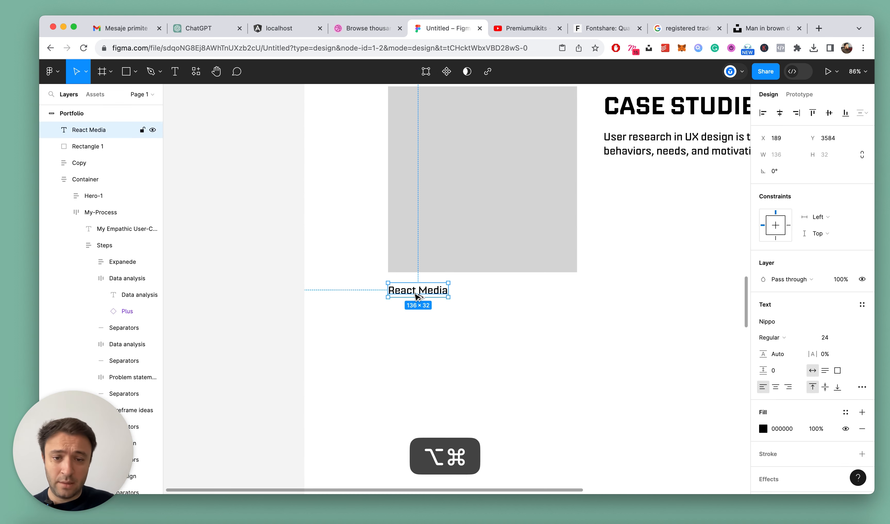
{"action": "key", "text": "alt+super+v"}
{"action": "scroll", "coordinate": [416, 298], "scroll_direction": "down", "scroll_amount": 5}
{"action": "scroll", "coordinate": [415, 322], "scroll_direction": "up", "scroll_amount": 4}
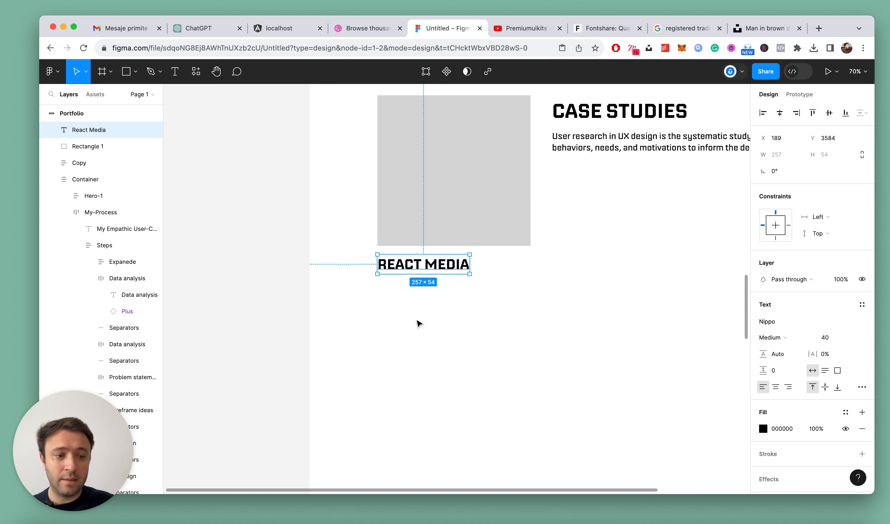
Copy the Case Studies paragraph, collapse all layers, and place the copy below the React Media title at X 189, Y 3662
{"action": "left_click", "coordinate": [552, 344]}
{"action": "left_click", "coordinate": [615, 157], "text": "super"}
{"action": "key", "text": "super+c"}
{"action": "key", "text": "Escape"}
{"action": "scroll", "coordinate": [450, 302], "scroll_direction": "up", "scroll_amount": 3}
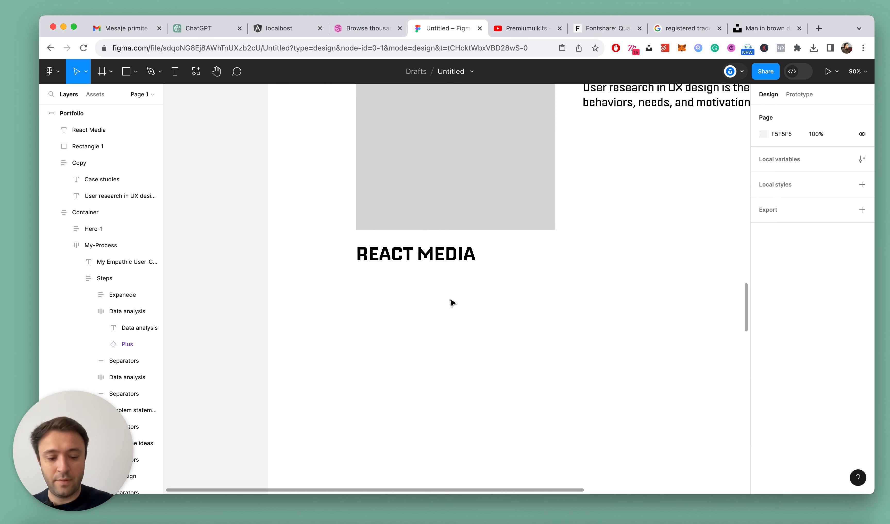
{"action": "key", "text": "alt+l"}
{"action": "left_click", "coordinate": [431, 256]}
{"action": "key", "text": "super+v"}
{"action": "left_click_drag", "start_coordinate": [430, 294], "coordinate": [498, 300]}
Replace the pasted paragraph's text below React Media with "Research"
{"action": "double_click", "coordinate": [492, 293]}
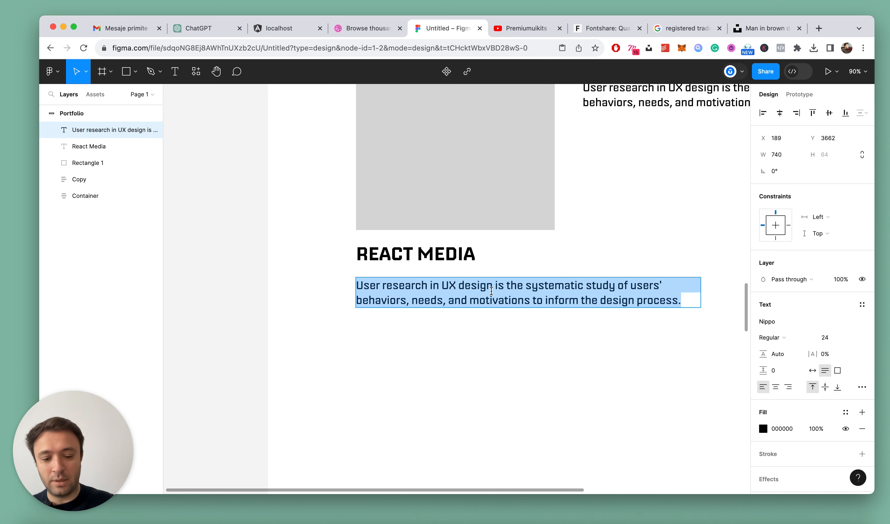
{"action": "type", "text": "Research, analyse competitors"}
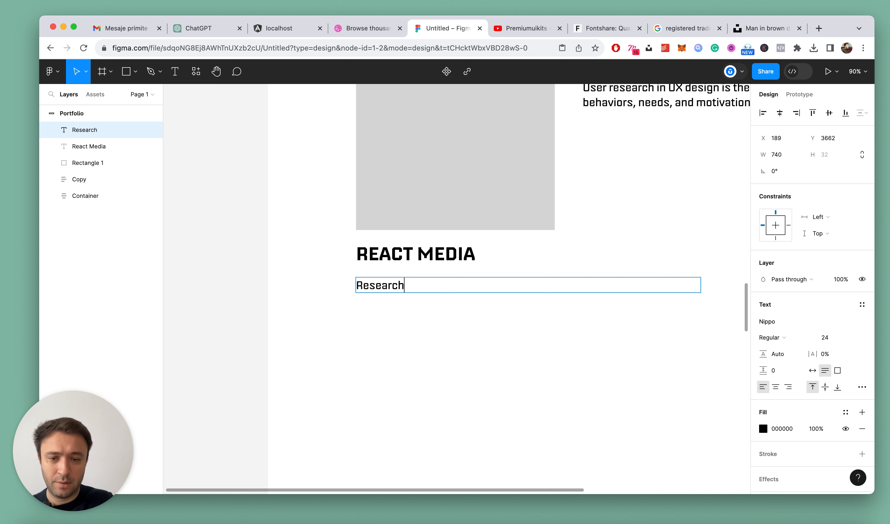
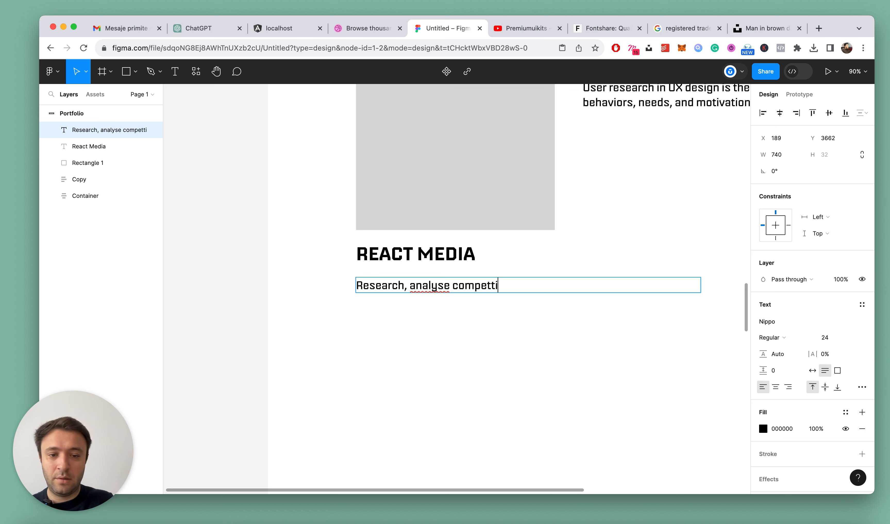
Complete the description below the React Media title so it reads "Research, market analyse, ui design, a/b testing", breaking the line before "a/b testing"
{"action": "double_click", "coordinate": [447, 287]}
{"action": "key", "text": "Left"}
{"action": "type", "text": "market"}
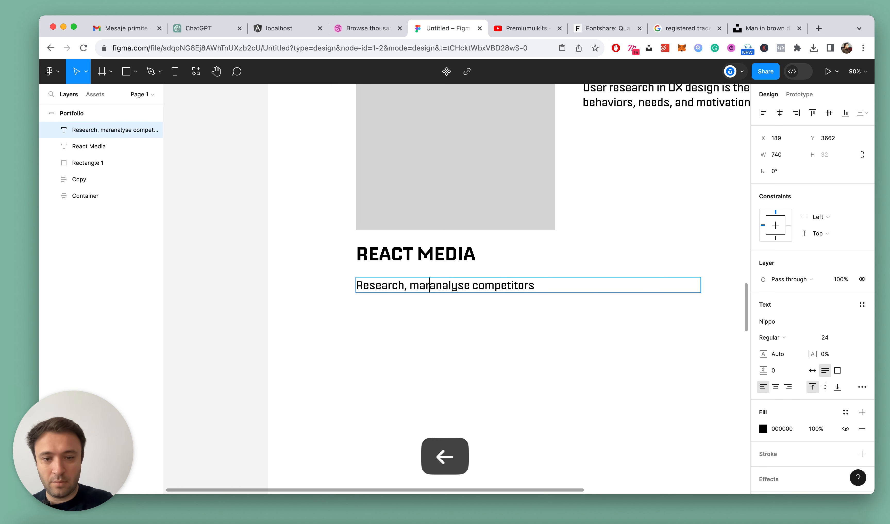
{"action": "left_click_drag", "start_coordinate": [491, 286], "coordinate": [600, 291]}
{"action": "key", "text": "BackSpace"}
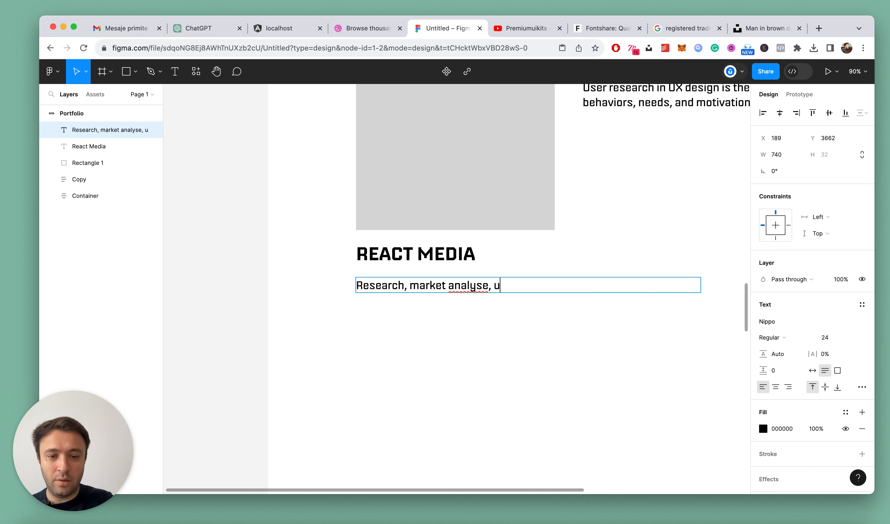
{"action": "type", "text": ", ui design,"}
{"action": "key", "text": "Return"}
{"action": "type", "text": "a/b te"}
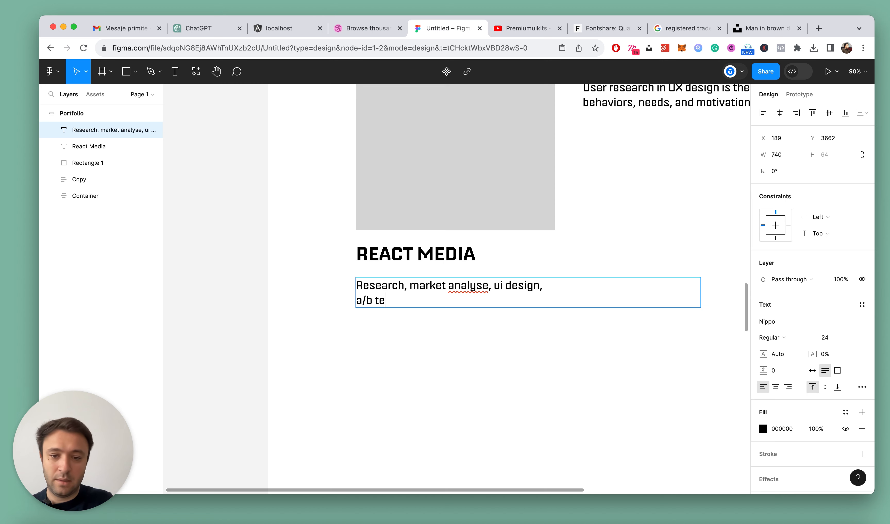
{"action": "key", "text": "Escape"}
{"action": "left_click", "coordinate": [405, 331]}
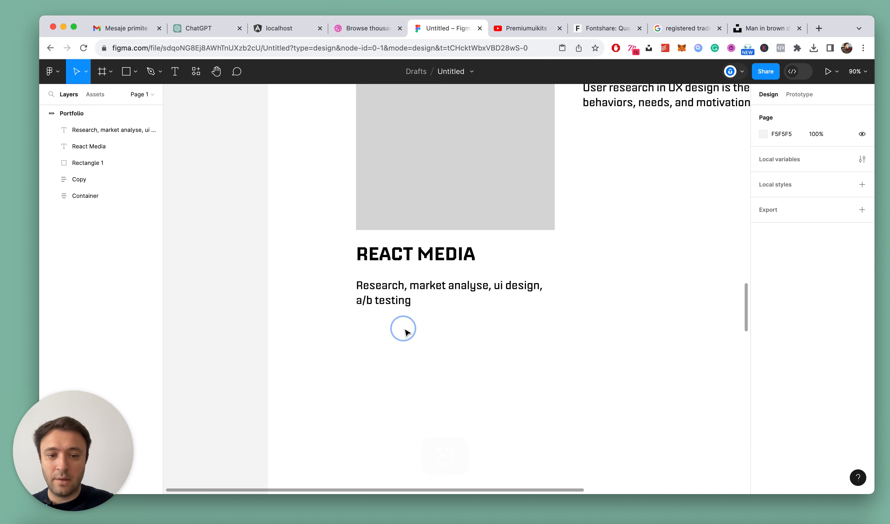
Wrap the React Media title and its description in an auto layout frame named "Excerpt"
{"action": "scroll", "coordinate": [405, 331], "scroll_direction": "down", "scroll_amount": 5}
{"action": "scroll", "coordinate": [405, 333], "scroll_direction": "up", "scroll_amount": 4}
{"action": "left_click", "coordinate": [402, 298]}
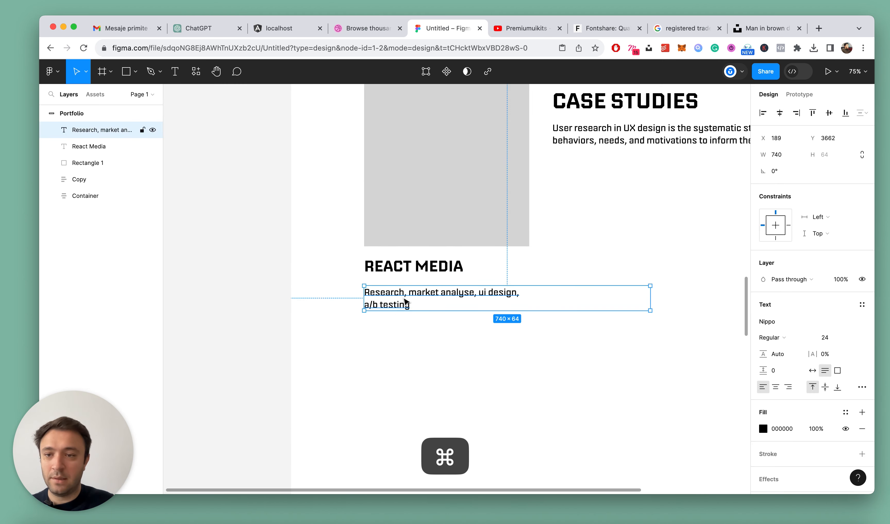
{"action": "left_click", "coordinate": [414, 265], "text": "shift"}
{"action": "key", "text": "shift+a"}
{"action": "left_click", "coordinate": [88, 131]}
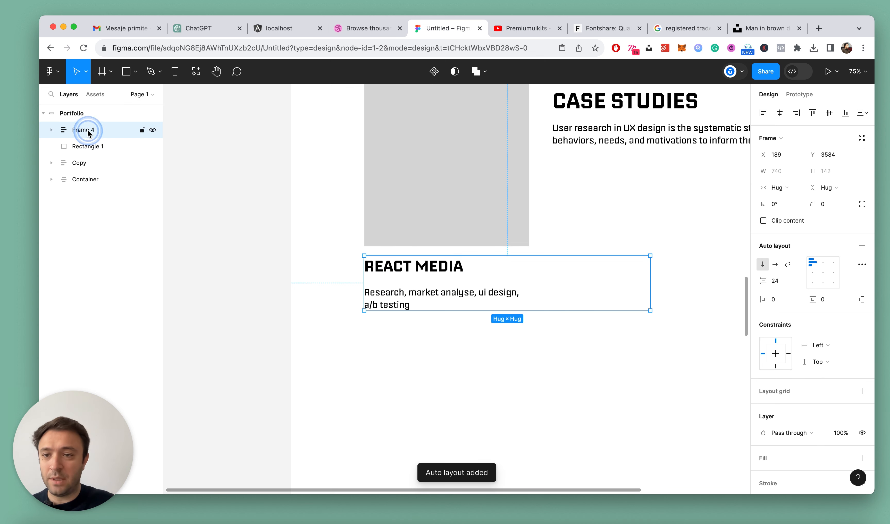
{"action": "double_click", "coordinate": [88, 132]}
{"action": "type", "text": "Excerpt"}
{"action": "key", "text": "Return"}
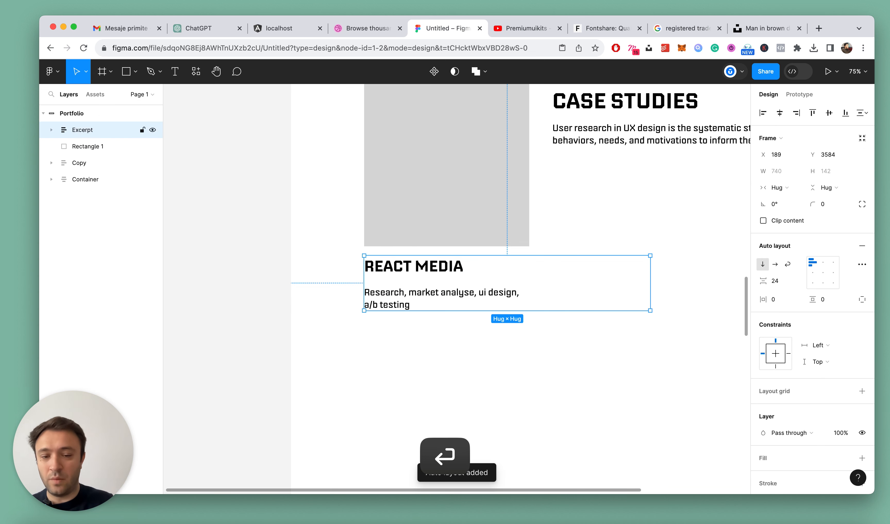
Move the Excerpt frame below Rectangle 1 in the layer order and set its item spacing to 12
{"action": "key", "text": "super+bracketleft"}
{"action": "left_click", "coordinate": [785, 283]}
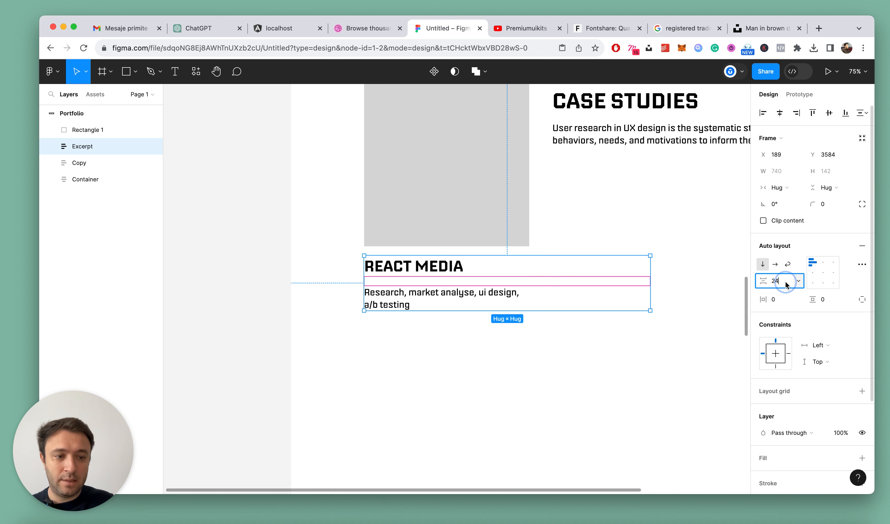
{"action": "key", "text": "Return"}
{"action": "left_click", "coordinate": [526, 329]}
{"action": "left_click", "coordinate": [448, 282]}
{"action": "left_click", "coordinate": [431, 346]}
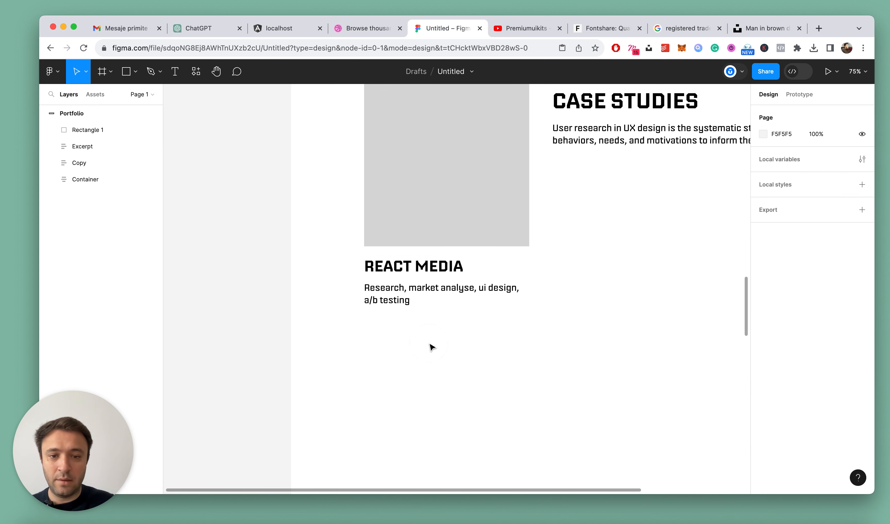
Search the components for "arrow" and insert Down-arrow into the Excerpt frame above the React Media title
{"action": "left_click", "coordinate": [196, 71]}
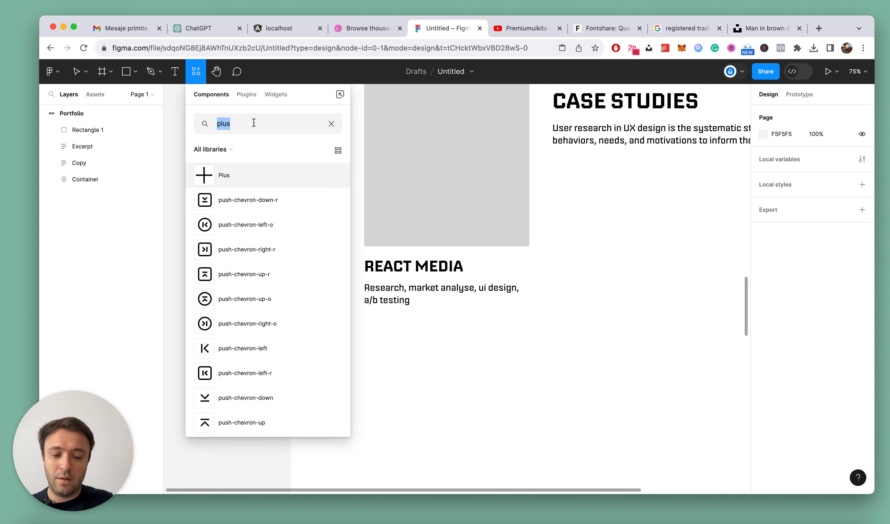
{"action": "type", "text": "arrow"}
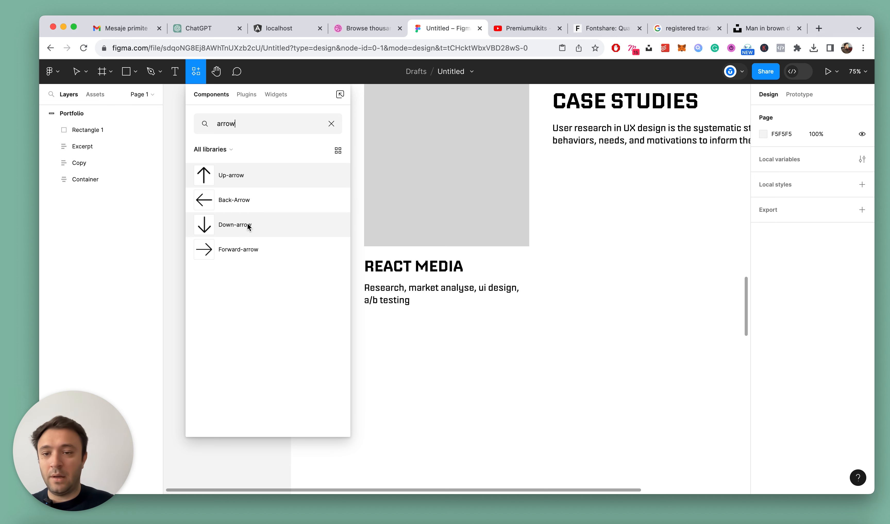
{"action": "left_click_drag", "start_coordinate": [240, 226], "coordinate": [474, 252]}
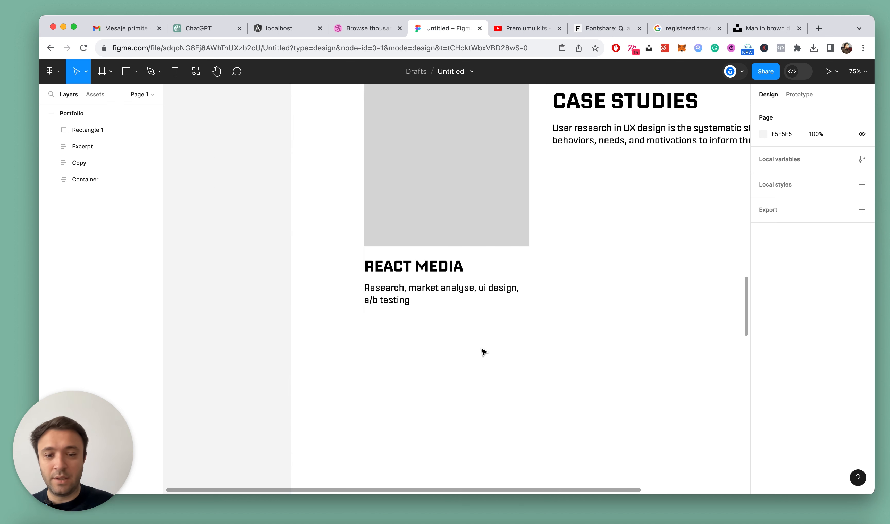
{"action": "scroll", "coordinate": [449, 304], "scroll_direction": "up", "scroll_amount": 1}
{"action": "scroll", "coordinate": [450, 304], "scroll_direction": "up", "scroll_amount": 4}
{"action": "left_click_drag", "start_coordinate": [490, 225], "coordinate": [538, 289]}
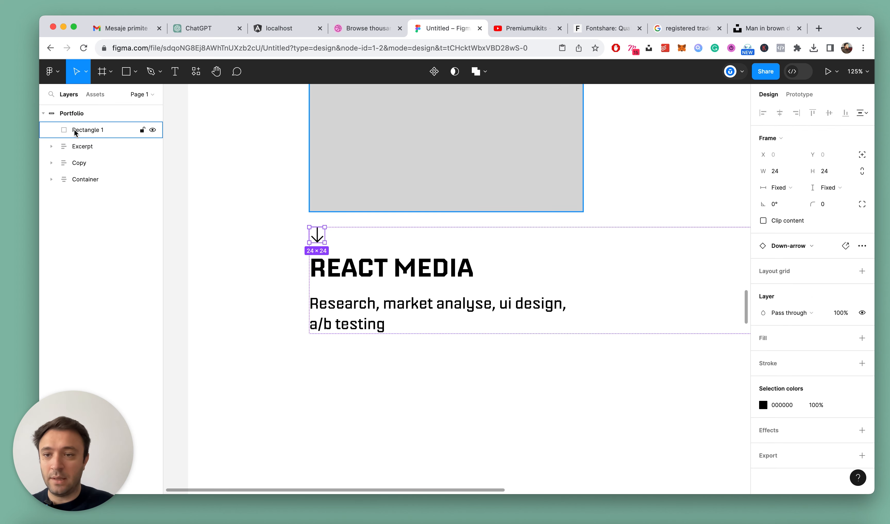
Lock the Down-arrow's proportions and set its size to 40 × 40
{"action": "scroll", "coordinate": [424, 263], "scroll_direction": "down", "scroll_amount": 3}
{"action": "scroll", "coordinate": [334, 252], "scroll_direction": "up", "scroll_amount": 3}
{"action": "left_click", "coordinate": [382, 288]}
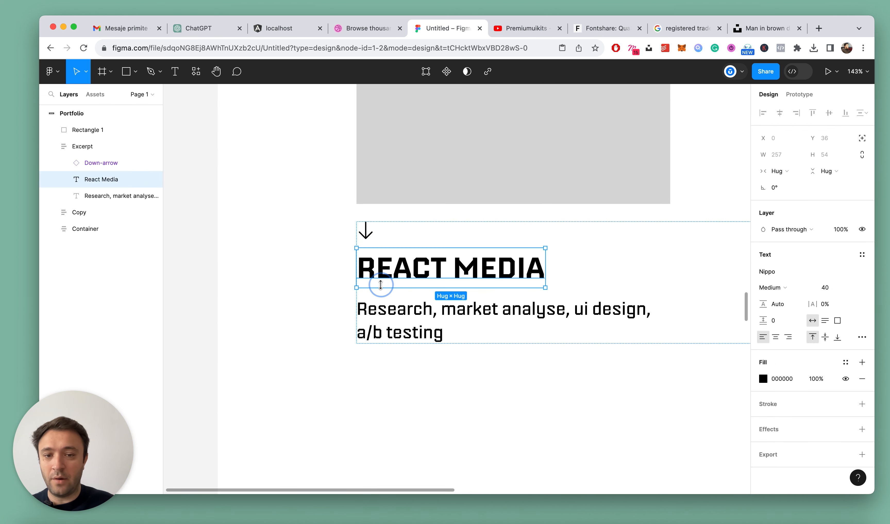
{"action": "left_click", "coordinate": [98, 163]}
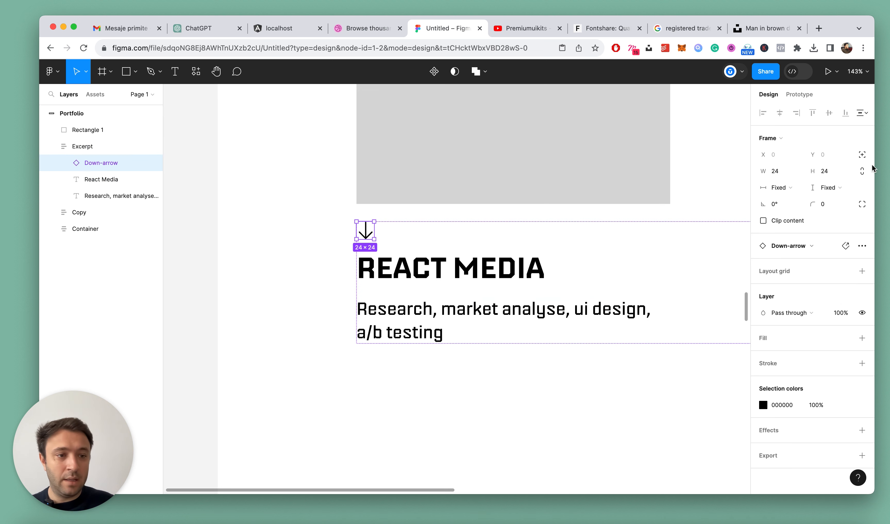
{"action": "left_click", "coordinate": [862, 172]}
{"action": "left_click", "coordinate": [833, 172]}
{"action": "type", "text": "40"}
{"action": "key", "text": "Return"}
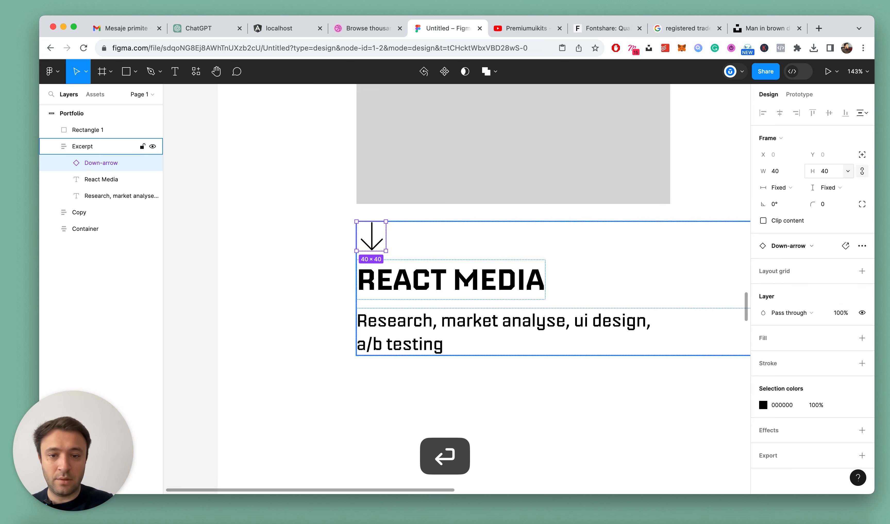
Rotate the Down-arrow to 131° so it points diagonally up and to the right
{"action": "left_click_drag", "start_coordinate": [352, 219], "coordinate": [371, 266]}
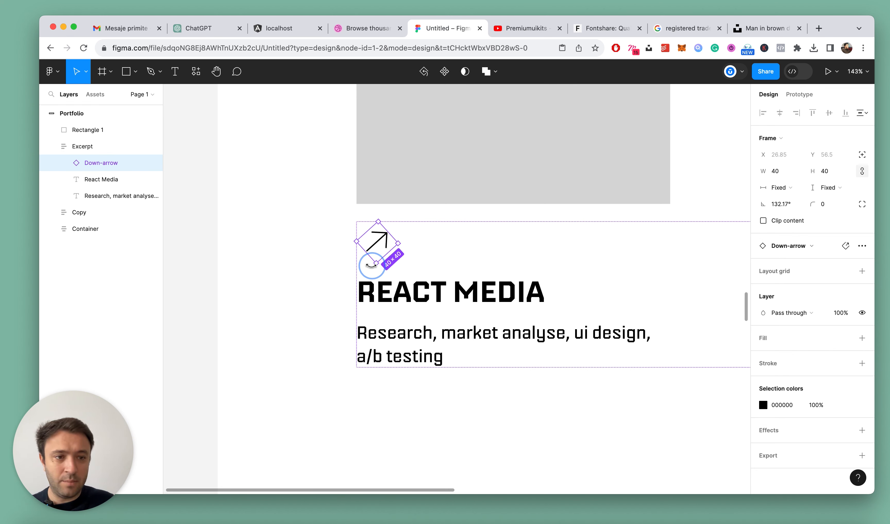
{"action": "left_click", "coordinate": [787, 208]}
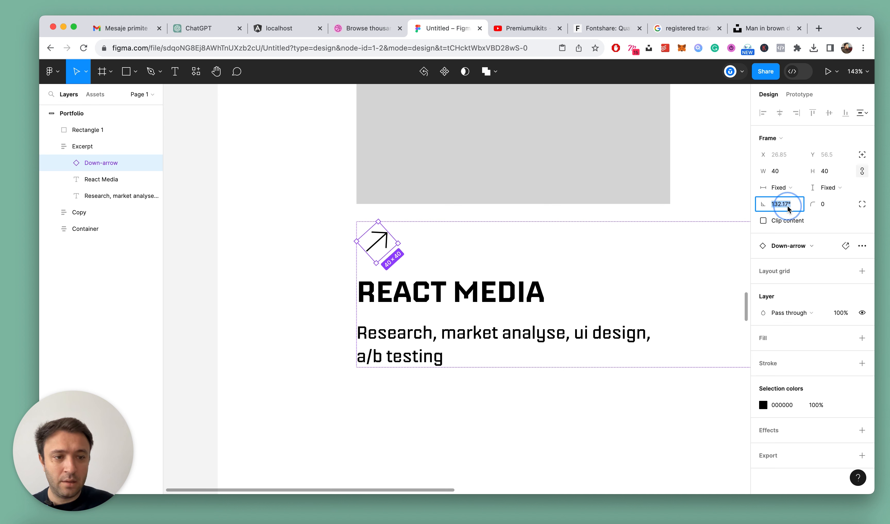
{"action": "type", "text": "1"}
{"action": "key", "text": "Return"}
{"action": "left_click", "coordinate": [786, 207]}
{"action": "key", "text": "Up"}
{"action": "key", "text": "Up"}
{"action": "key", "text": "Up"}
{"action": "key", "text": "Up"}
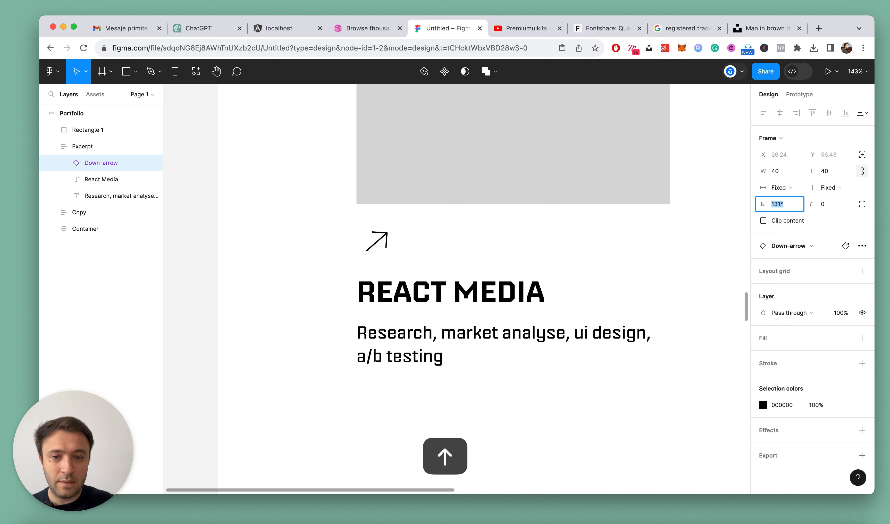
Set the stroke weight of the arrow's vector to 3
{"action": "double_click", "coordinate": [390, 243]}
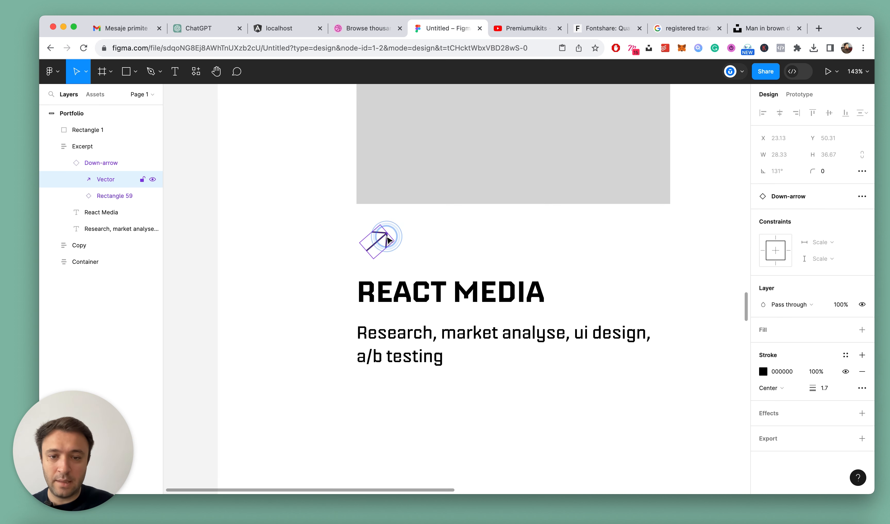
{"action": "key", "text": "Return"}
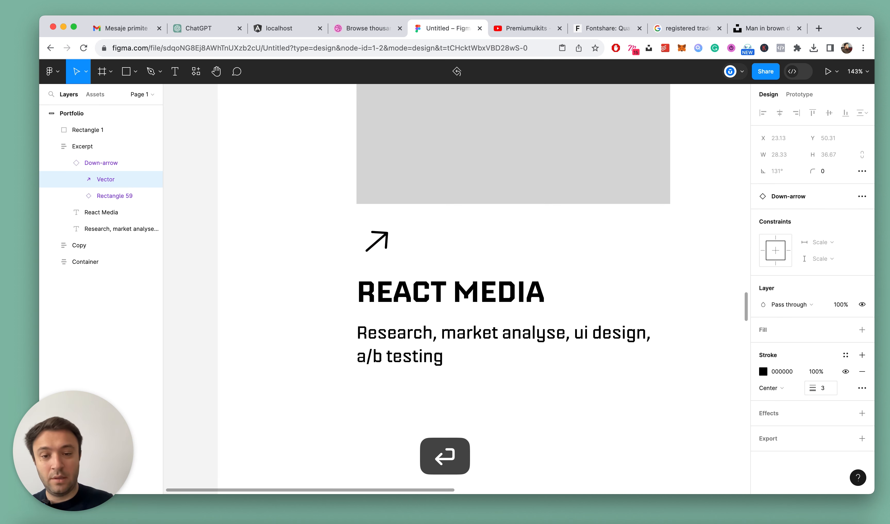
{"action": "left_click", "coordinate": [328, 229]}
Reorder the Excerpt frame so the arrow comes after the React Media title and description
{"action": "scroll", "coordinate": [333, 232], "scroll_direction": "down", "scroll_amount": 5}
{"action": "scroll", "coordinate": [332, 233], "scroll_direction": "up", "scroll_amount": 4}
{"action": "double_click", "coordinate": [364, 237]}
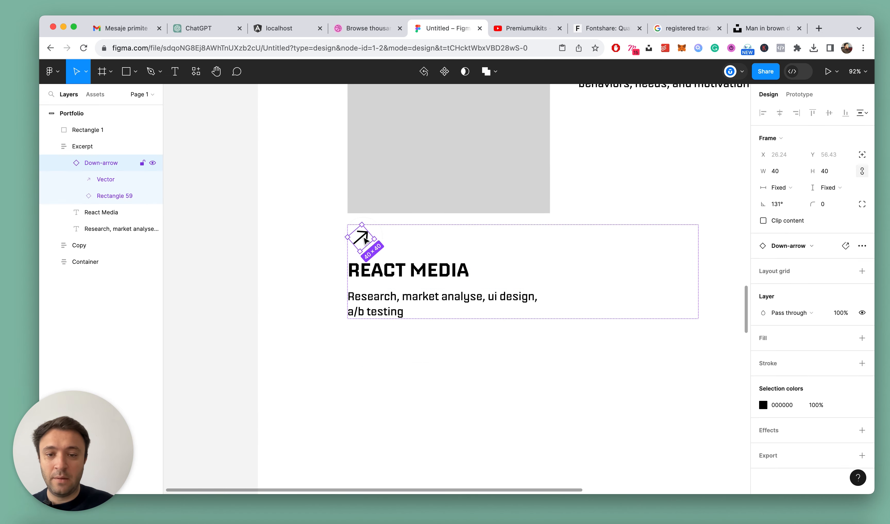
{"action": "left_click", "coordinate": [380, 271]}
{"action": "left_click", "coordinate": [66, 163]}
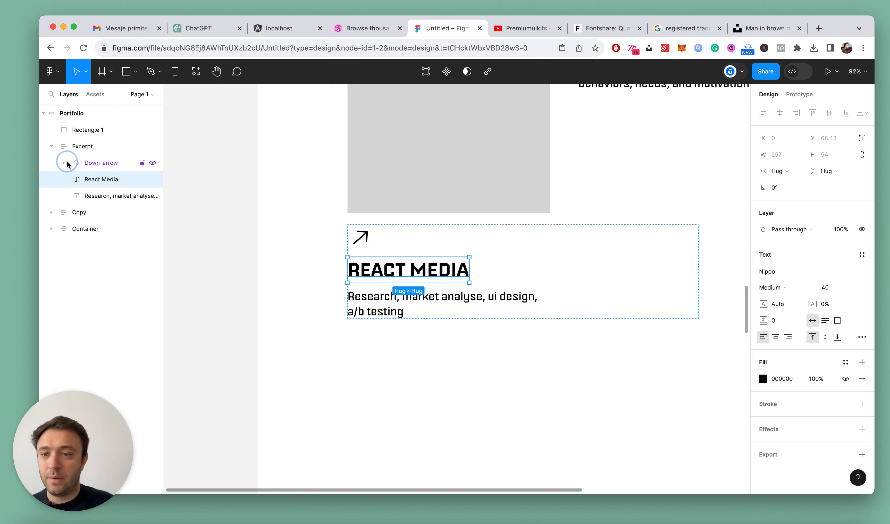
{"action": "left_click", "coordinate": [102, 166]}
{"action": "left_click_drag", "start_coordinate": [102, 166], "coordinate": [103, 201]}
Wrap the React Media title and description in a nested auto layout frame named "Copy"
{"action": "left_click", "coordinate": [111, 164]}
{"action": "left_click", "coordinate": [108, 180], "text": "shift"}
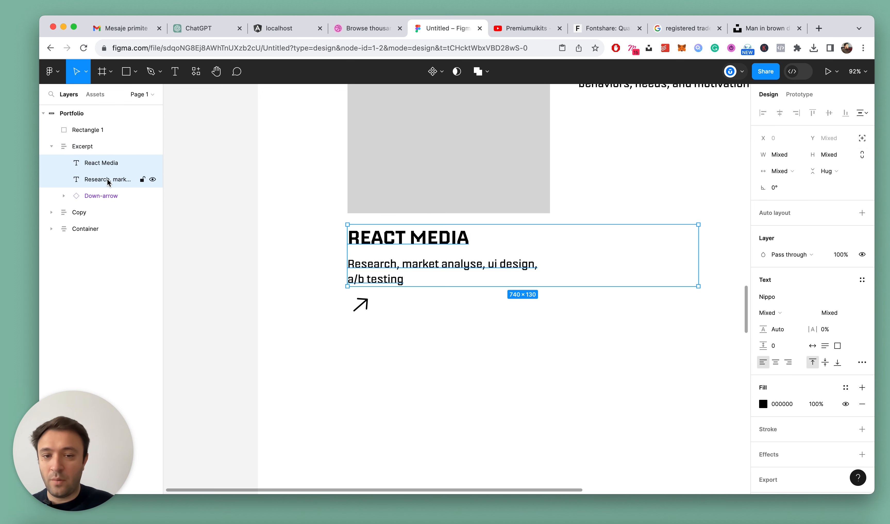
{"action": "key", "text": "shift+a"}
{"action": "double_click", "coordinate": [95, 164]}
{"action": "type", "text": "Copy"}
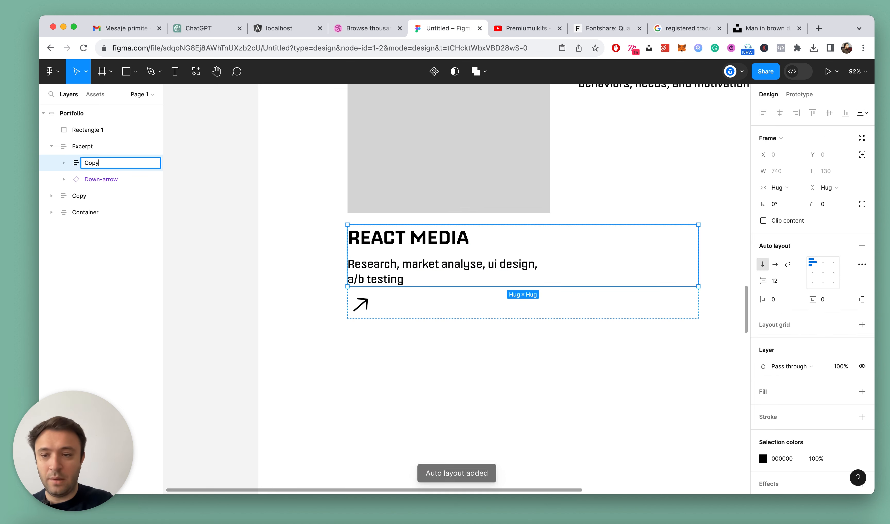
{"action": "key", "text": "Return"}
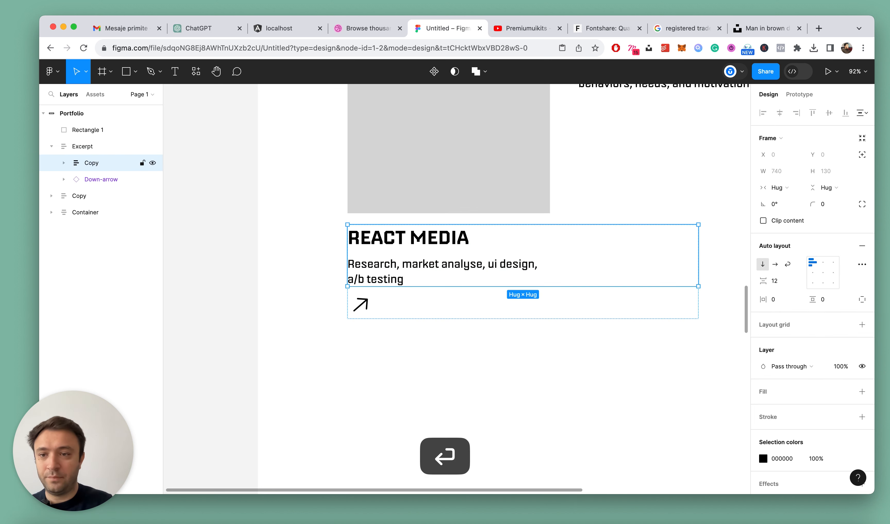
Switch the Excerpt frame's auto layout direction to horizontal
{"action": "left_click", "coordinate": [85, 150]}
{"action": "left_click", "coordinate": [775, 264]}
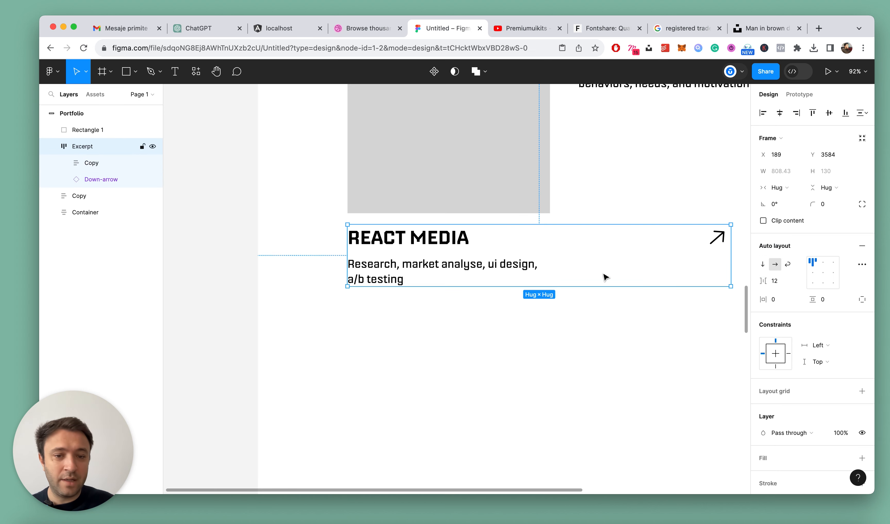
{"action": "scroll", "coordinate": [561, 237], "scroll_direction": "down", "scroll_amount": 5}
{"action": "scroll", "coordinate": [562, 237], "scroll_direction": "up", "scroll_amount": 4}
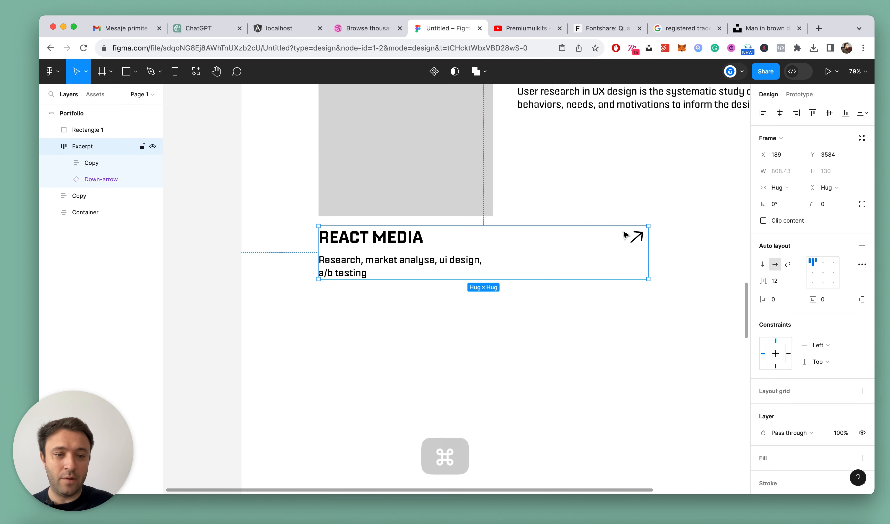
{"action": "left_click", "coordinate": [621, 324]}
Set the width of the Copy frame inside Excerpt to Fill container
{"action": "left_click", "coordinate": [375, 229]}
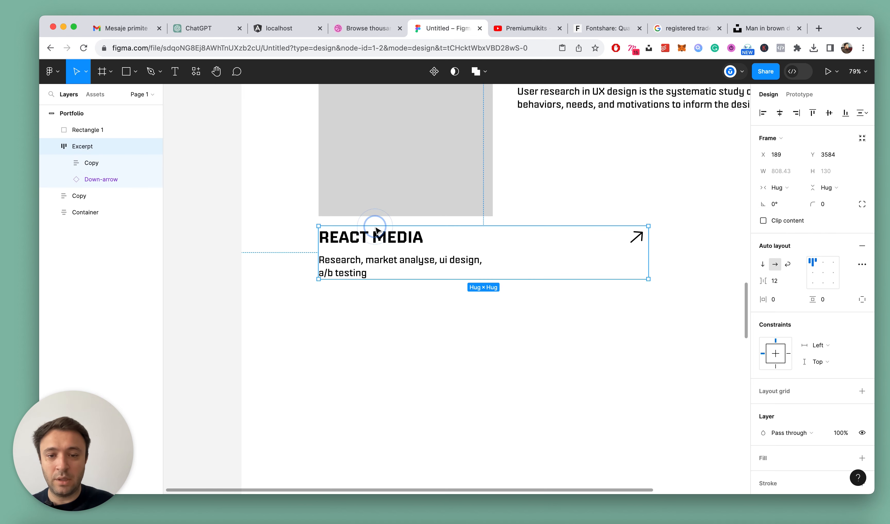
{"action": "left_click", "coordinate": [377, 240]}
{"action": "left_click", "coordinate": [776, 189]}
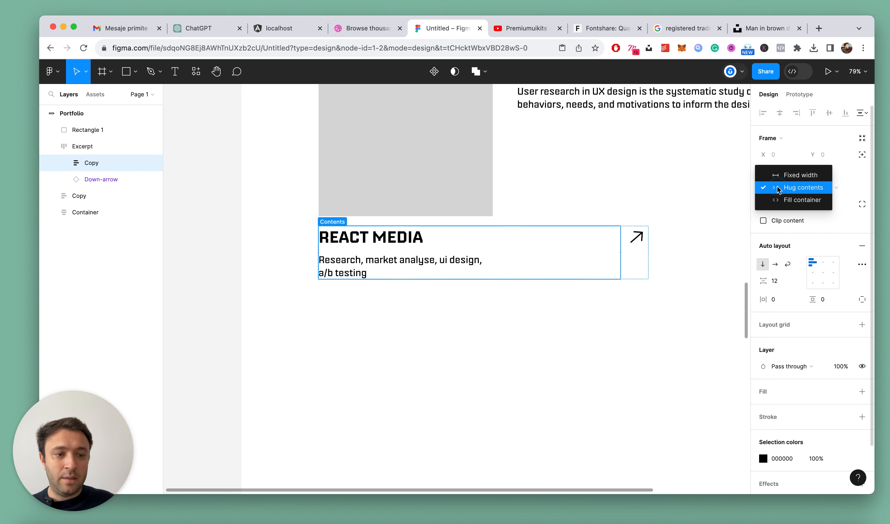
{"action": "left_click", "coordinate": [776, 200]}
{"action": "left_click", "coordinate": [290, 186]}
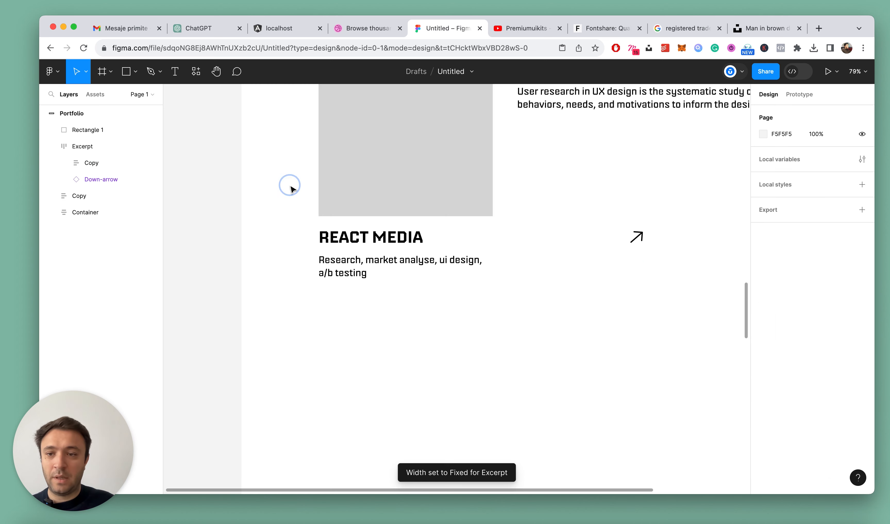
Wrap the grey rectangle and the Excerpt frame in a vertical auto layout frame named "1"
{"action": "scroll", "coordinate": [385, 195], "scroll_direction": "down", "scroll_amount": 4}
{"action": "left_click", "coordinate": [384, 195]}
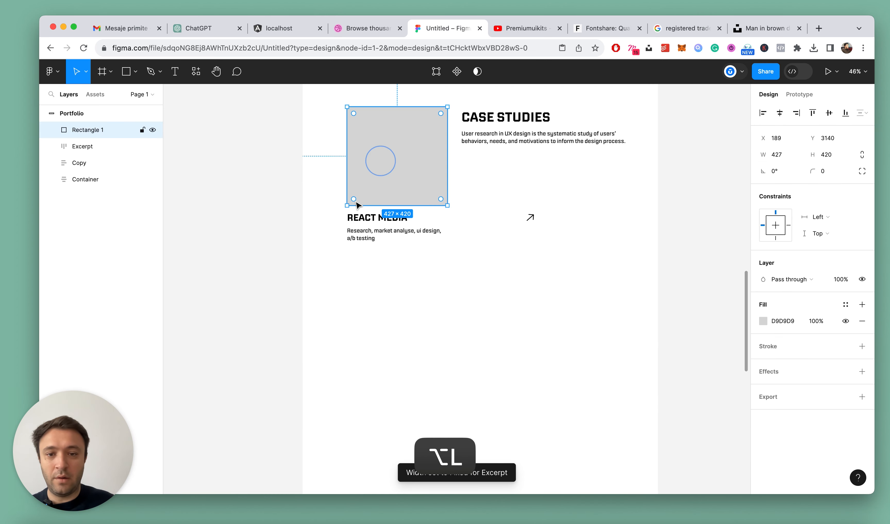
{"action": "left_click", "coordinate": [391, 238], "text": "shift"}
{"action": "scroll", "coordinate": [390, 239], "scroll_direction": "up", "scroll_amount": 2}
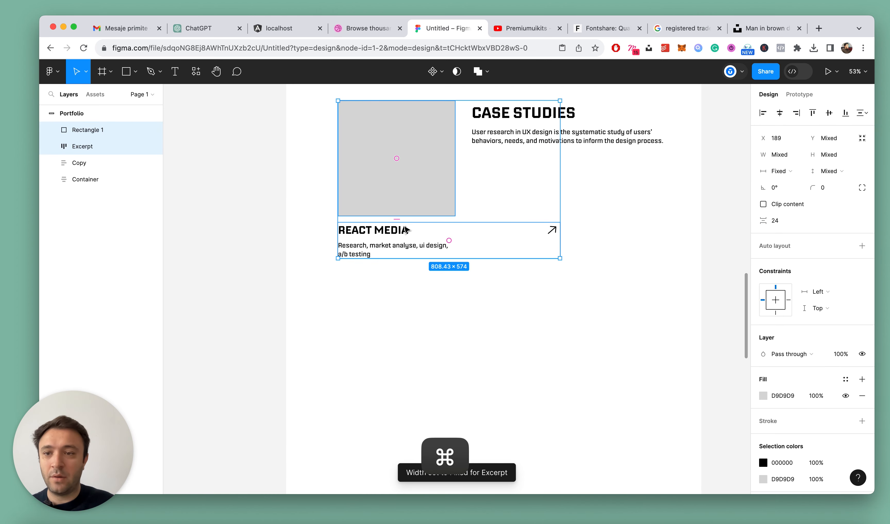
{"action": "key", "text": "shift+a"}
{"action": "double_click", "coordinate": [81, 130]}
{"action": "type", "text": "1"}
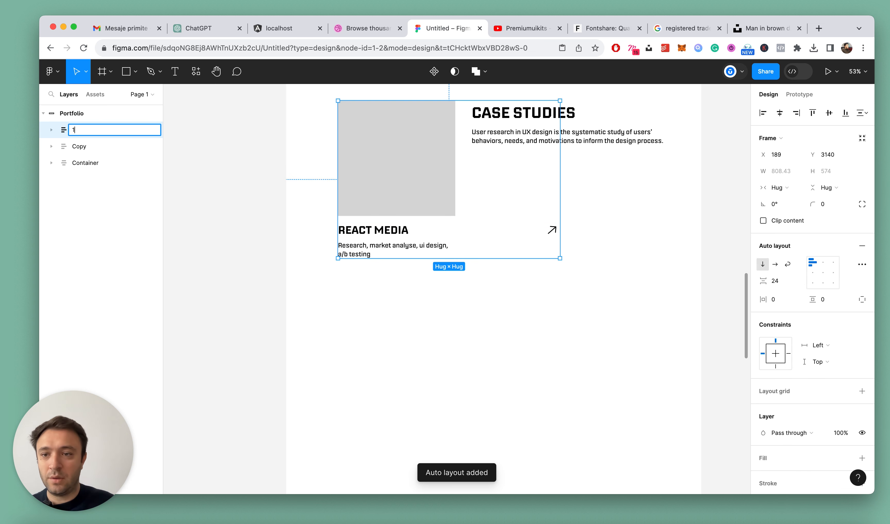
{"action": "key", "text": "Return"}
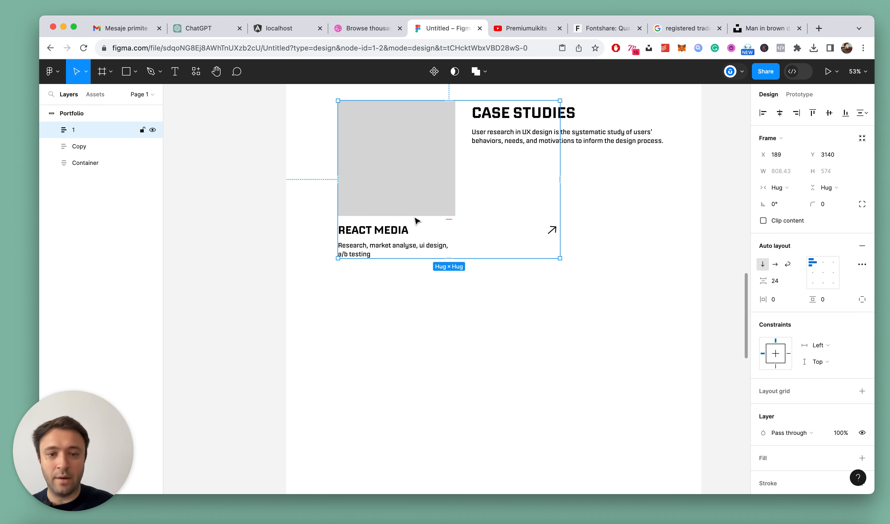
Move the React Media card down below the Case Studies heading
{"action": "left_click_drag", "start_coordinate": [412, 183], "coordinate": [410, 272]}
{"action": "scroll", "coordinate": [423, 279], "scroll_direction": "down", "scroll_amount": 3}
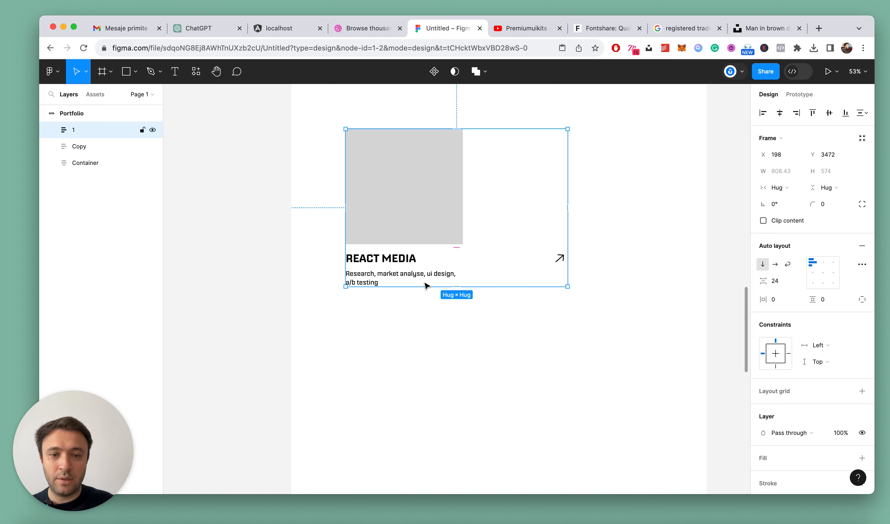
{"action": "left_click", "coordinate": [457, 322]}
Set the React Media title and its description text to Fill container width inside the Copy frame
{"action": "left_click", "coordinate": [397, 273]}
{"action": "double_click", "coordinate": [397, 273]}
{"action": "double_click", "coordinate": [397, 272]}
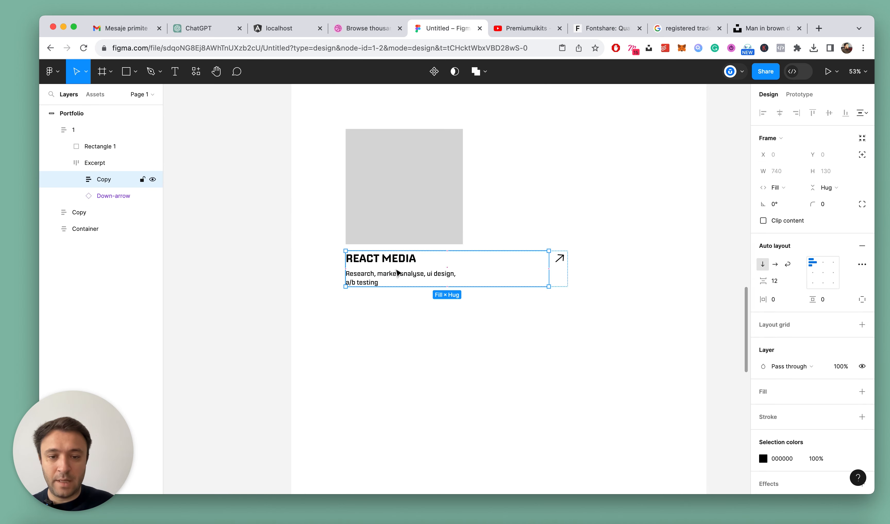
{"action": "scroll", "coordinate": [392, 261], "scroll_direction": "up", "scroll_amount": 3}
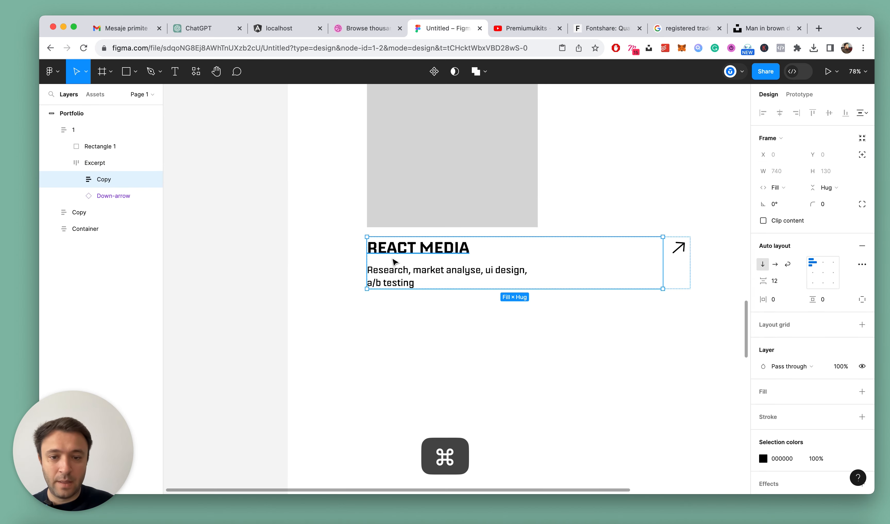
{"action": "left_click", "coordinate": [412, 258], "text": "super"}
{"action": "left_click", "coordinate": [786, 171]}
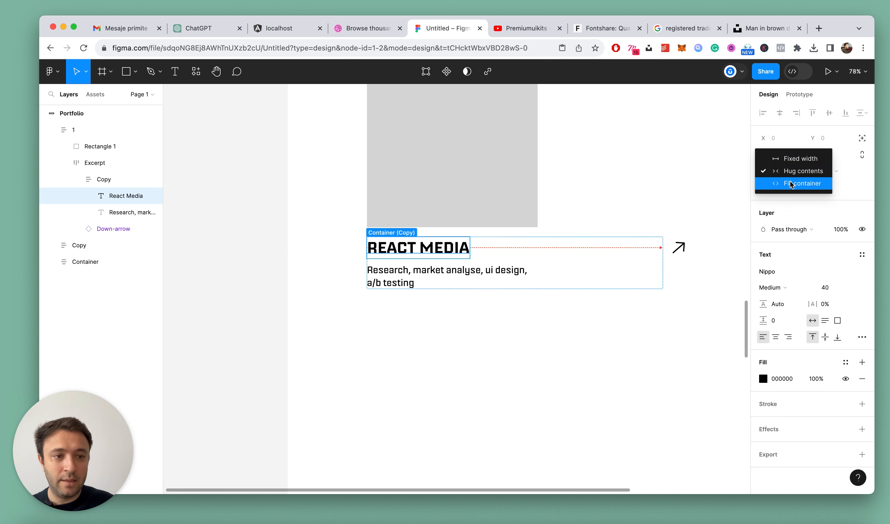
{"action": "left_click", "coordinate": [790, 184]}
{"action": "left_click", "coordinate": [539, 284]}
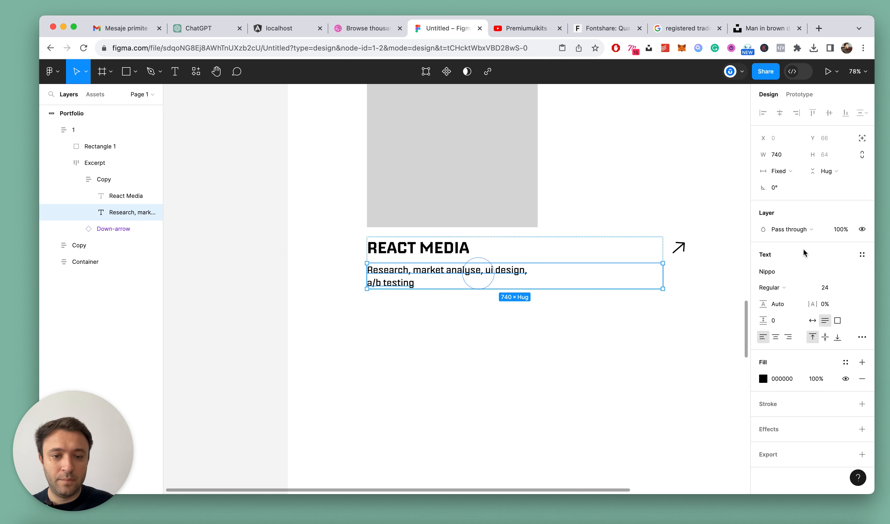
{"action": "left_click", "coordinate": [787, 171]}
{"action": "left_click", "coordinate": [788, 195]}
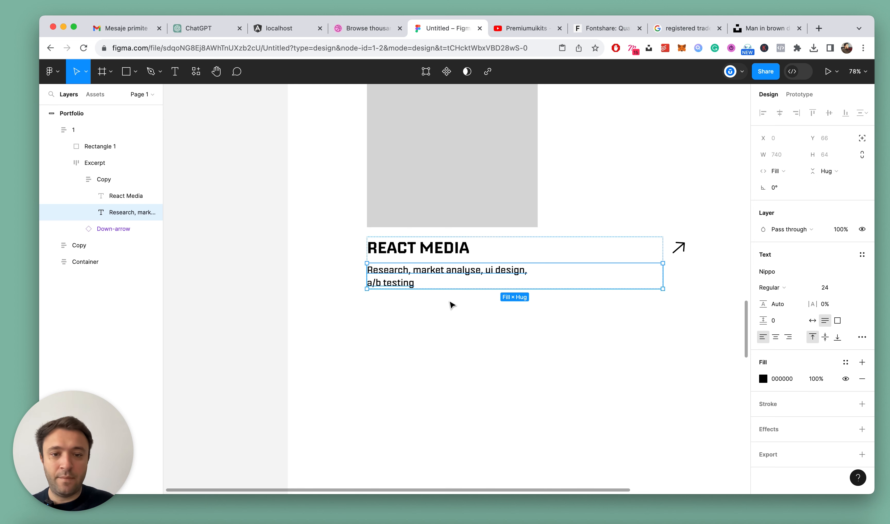
{"action": "left_click", "coordinate": [465, 321]}
Set the width of the grey rectangle in card 1 to Fill container
{"action": "left_click", "coordinate": [446, 183], "text": "super"}
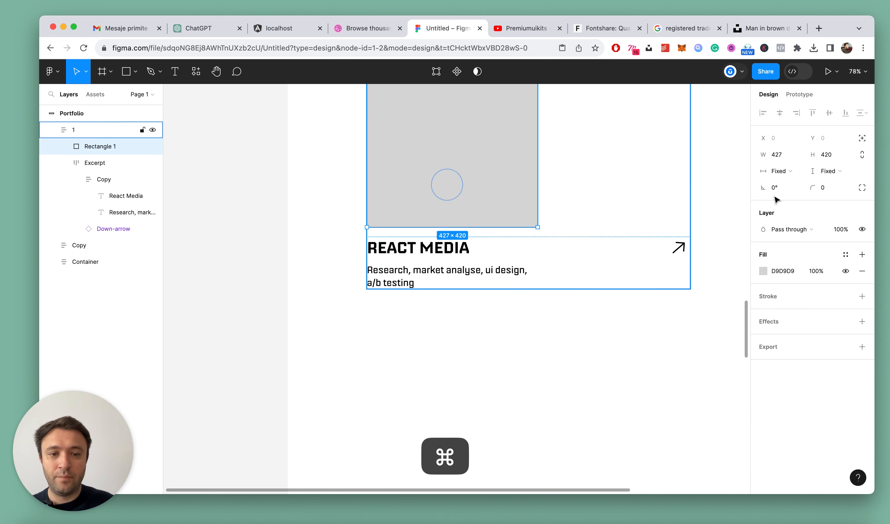
{"action": "left_click", "coordinate": [790, 173]}
{"action": "left_click", "coordinate": [796, 184]}
{"action": "left_click", "coordinate": [504, 325]}
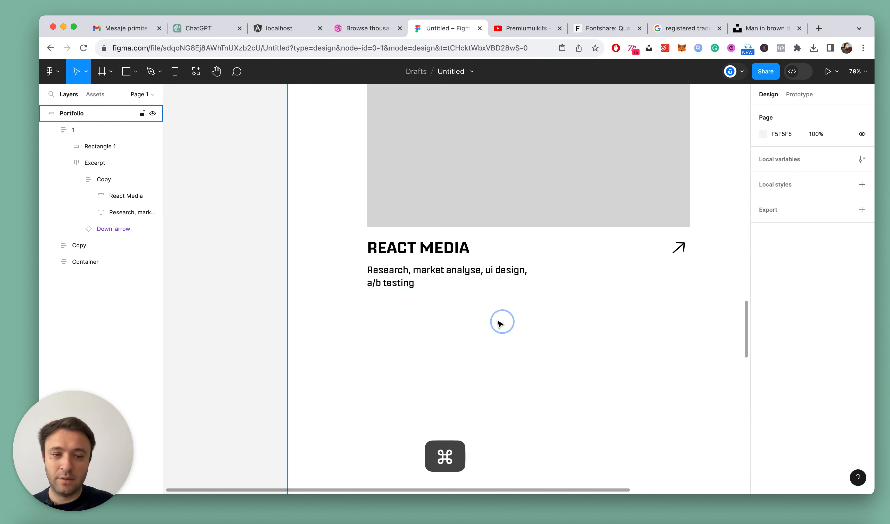
{"action": "scroll", "coordinate": [503, 324], "scroll_direction": "down", "scroll_amount": 6, "text": "super"}
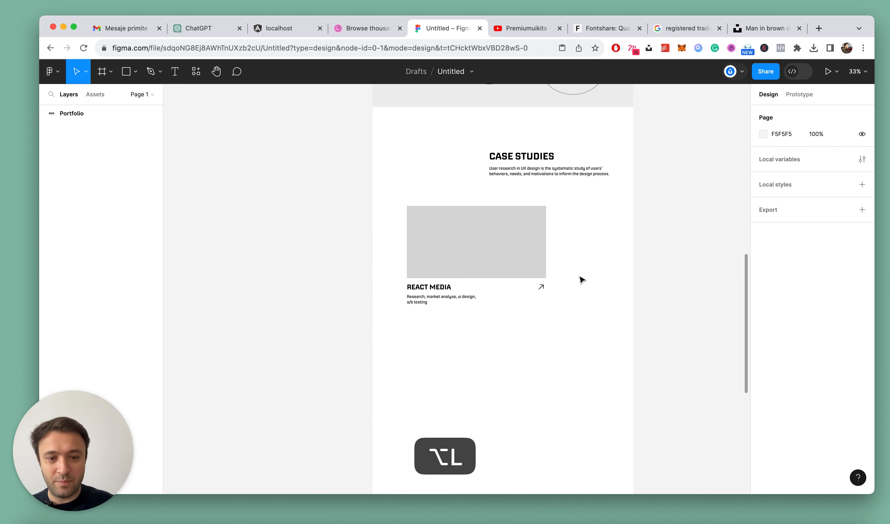
Remove the line break in the card description so it reads "Research, market analyse, ui design, a/b testing", and collapse the layers
{"action": "scroll", "coordinate": [494, 304], "scroll_direction": "up", "scroll_amount": 5}
{"action": "left_click", "coordinate": [470, 214]}
{"action": "left_click", "coordinate": [417, 298], "text": "super"}
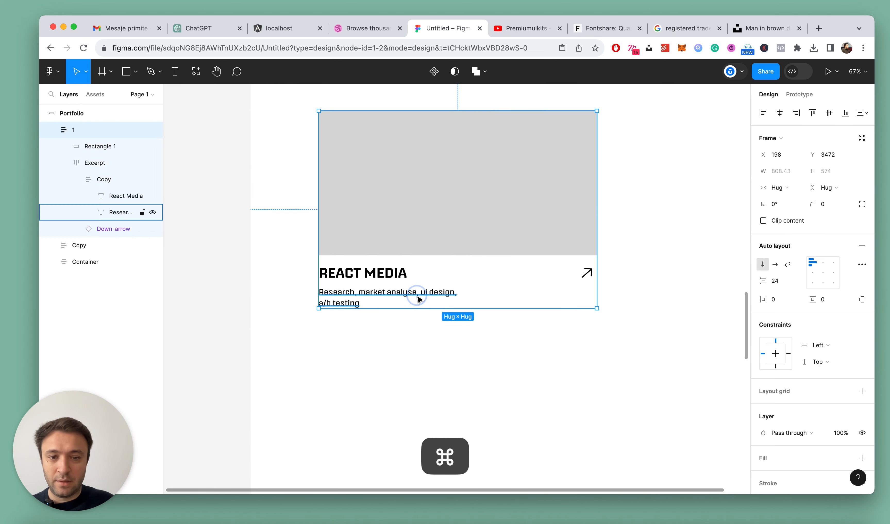
{"action": "double_click", "coordinate": [382, 293]}
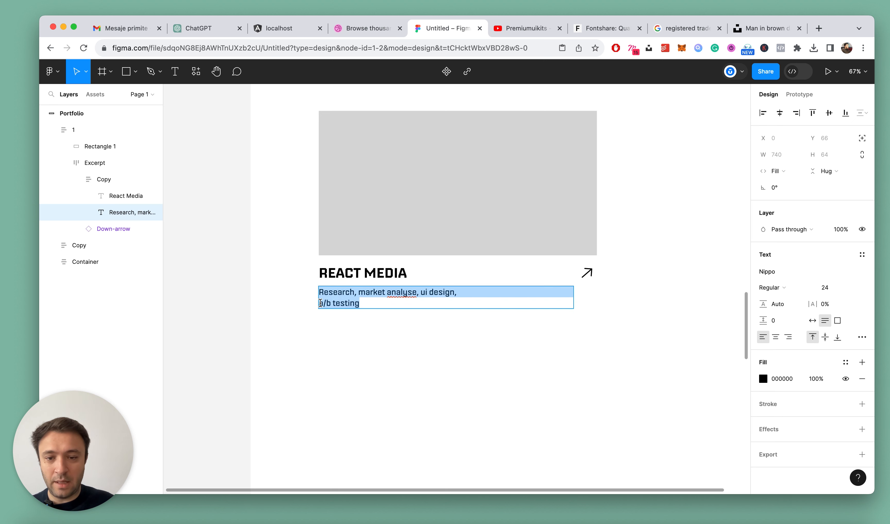
{"action": "key", "text": "Left"}
{"action": "key", "text": "BackSpace"}
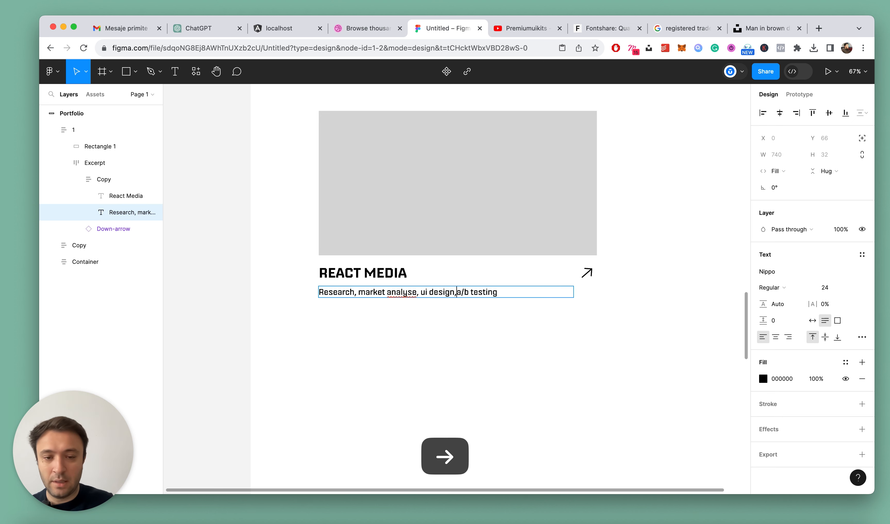
{"action": "key", "text": "Escape"}
{"action": "left_click", "coordinate": [423, 348]}
{"action": "key", "text": "alt+l"}
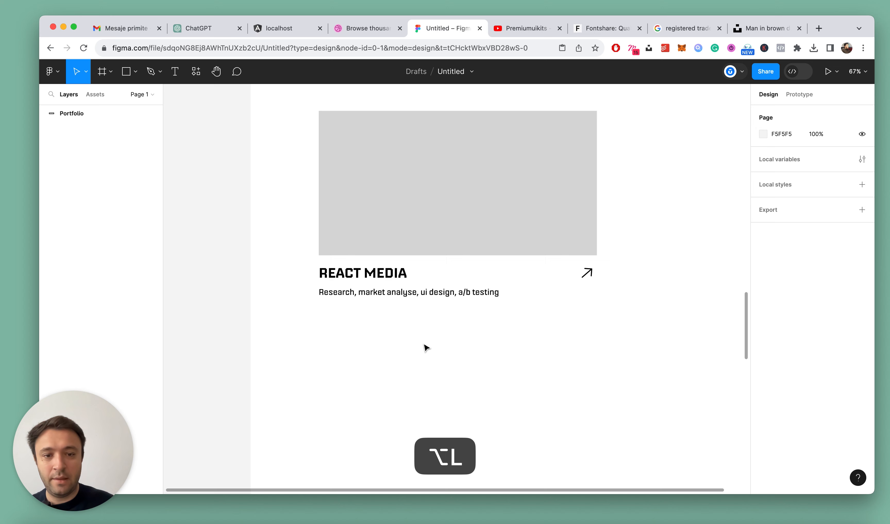
Move the React Media card up to the level of the Case Studies heading, near the page's left edge
{"action": "scroll", "coordinate": [426, 347], "scroll_direction": "down", "scroll_amount": 5}
{"action": "key", "text": "super+s"}
{"action": "scroll", "coordinate": [427, 346], "scroll_direction": "up", "scroll_amount": 3}
{"action": "left_click_drag", "start_coordinate": [429, 337], "coordinate": [410, 290]}
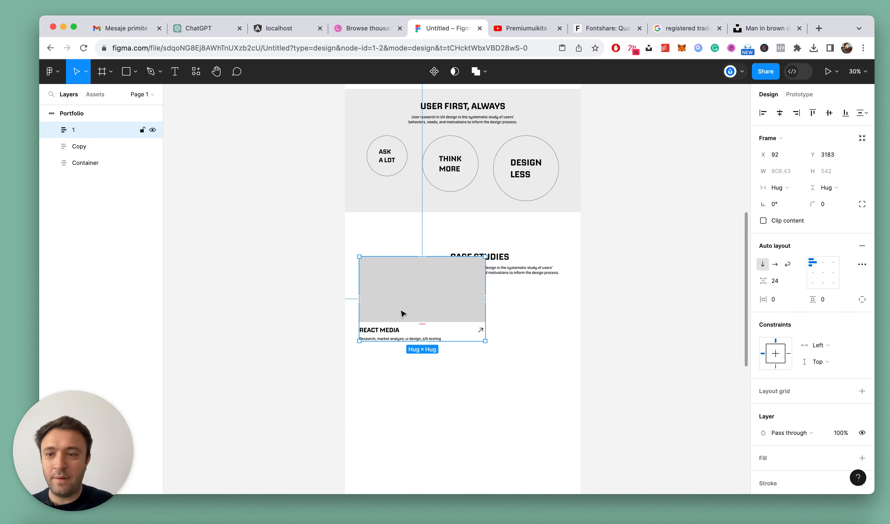
Wrap card 1 and the Case Studies Copy frame in an auto layout frame named "Case Studies"
{"action": "left_click", "coordinate": [75, 146], "text": "shift"}
{"action": "key", "text": "shift+a"}
{"action": "double_click", "coordinate": [81, 130]}
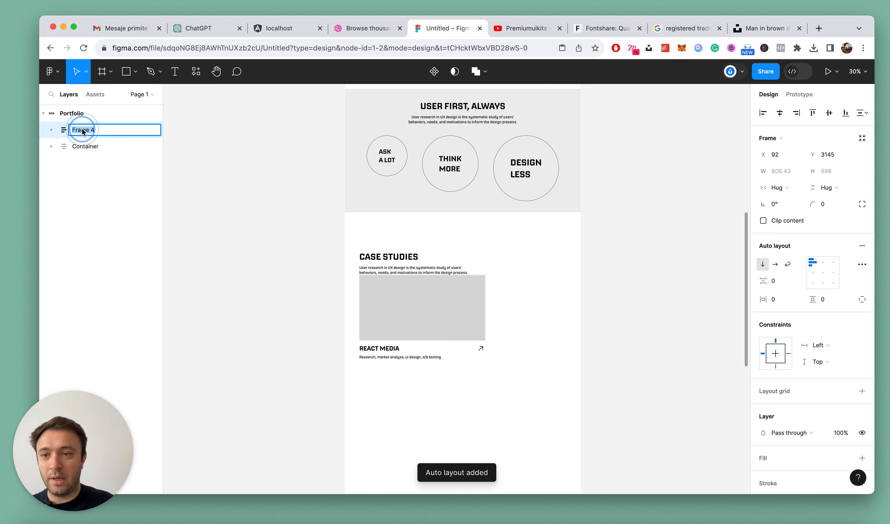
{"action": "type", "text": "Case Studies"}
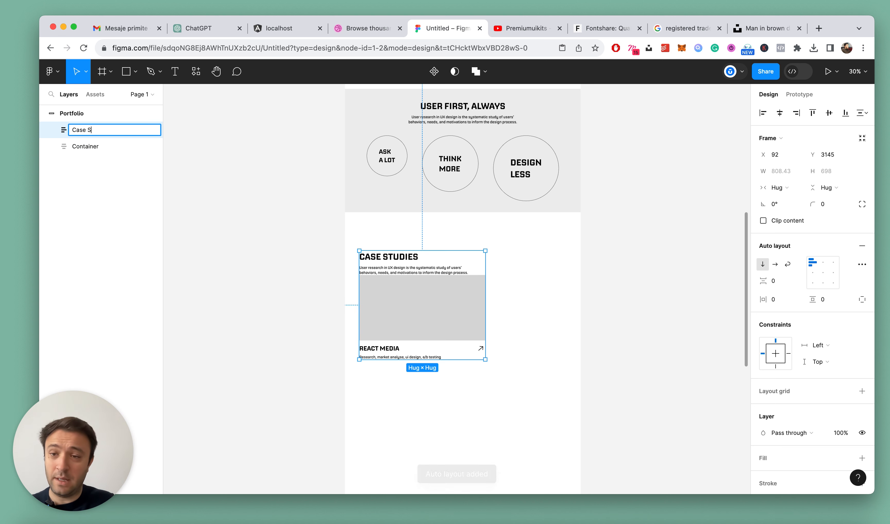
{"action": "key", "text": "Return"}
Move the Case Studies frame into Container, directly after Mantra
{"action": "left_click_drag", "start_coordinate": [83, 131], "coordinate": [73, 160]}
{"action": "left_click", "coordinate": [51, 131]}
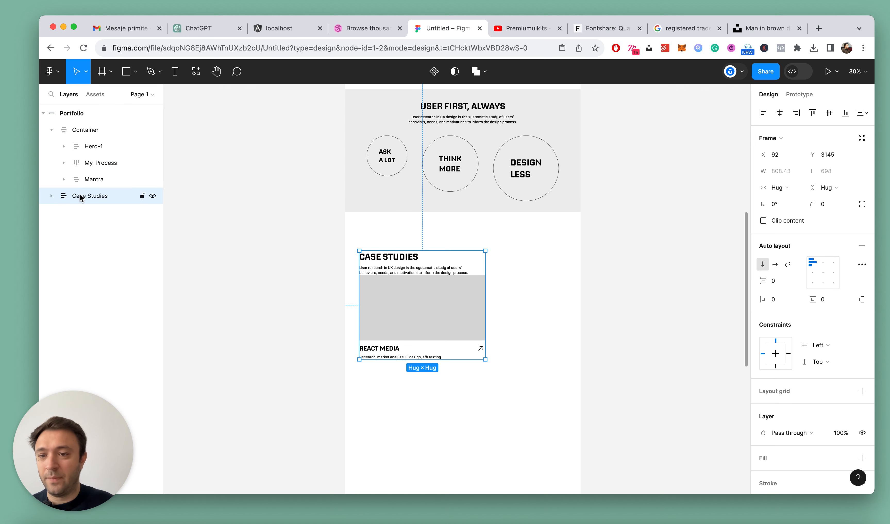
{"action": "left_click_drag", "start_coordinate": [98, 198], "coordinate": [108, 185]}
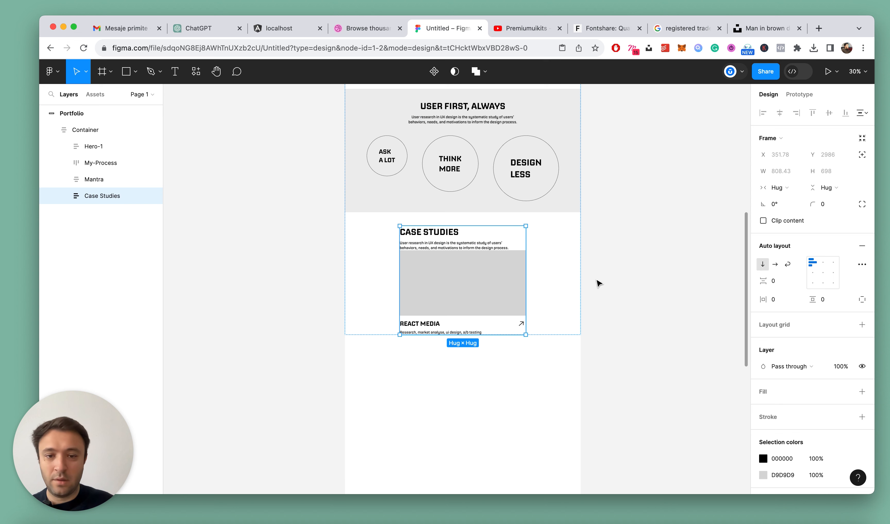
{"action": "scroll", "coordinate": [610, 307], "scroll_direction": "up", "scroll_amount": 6}
{"action": "left_click", "coordinate": [610, 308]}
{"action": "scroll", "coordinate": [376, 266], "scroll_direction": "down", "scroll_amount": 6}
Set the Container frame's auto layout alignment to top left
{"action": "left_click", "coordinate": [382, 162]}
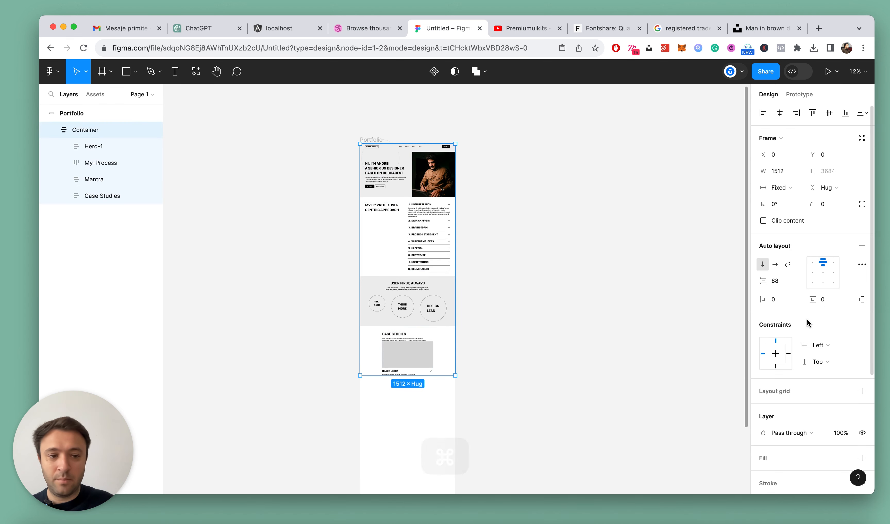
{"action": "left_click", "coordinate": [812, 263]}
{"action": "left_click", "coordinate": [546, 314]}
Set the spacing between the items in the Case Studies frame to 72
{"action": "scroll", "coordinate": [349, 412], "scroll_direction": "up", "scroll_amount": 6}
{"action": "double_click", "coordinate": [468, 282]}
{"action": "scroll", "coordinate": [567, 368], "scroll_direction": "up", "scroll_amount": 2}
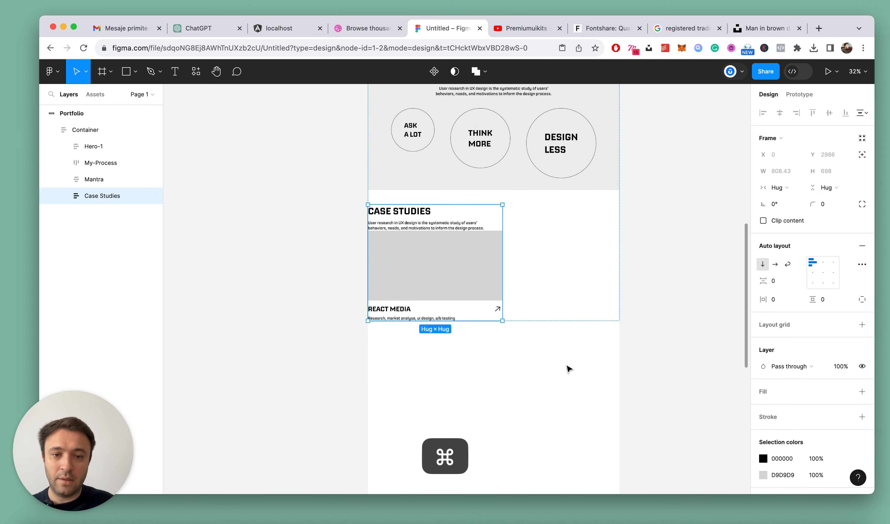
{"action": "left_click", "coordinate": [459, 276], "text": "super"}
{"action": "left_click", "coordinate": [107, 198]}
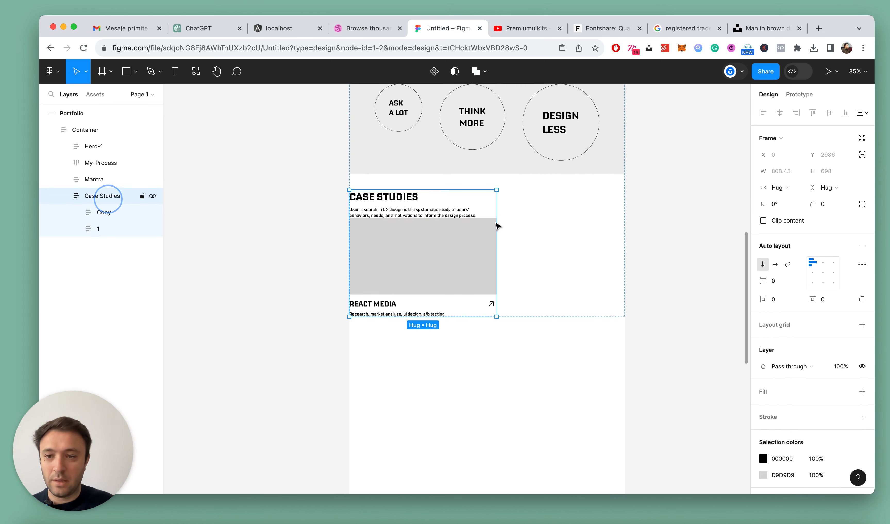
{"action": "key", "text": "Return"}
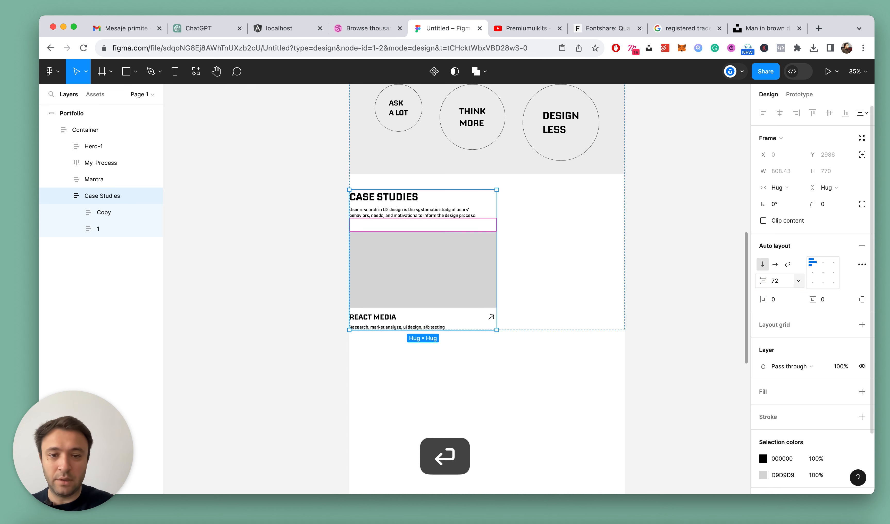
{"action": "left_click", "coordinate": [508, 353]}
{"action": "scroll", "coordinate": [418, 206], "scroll_direction": "down", "scroll_amount": 2}
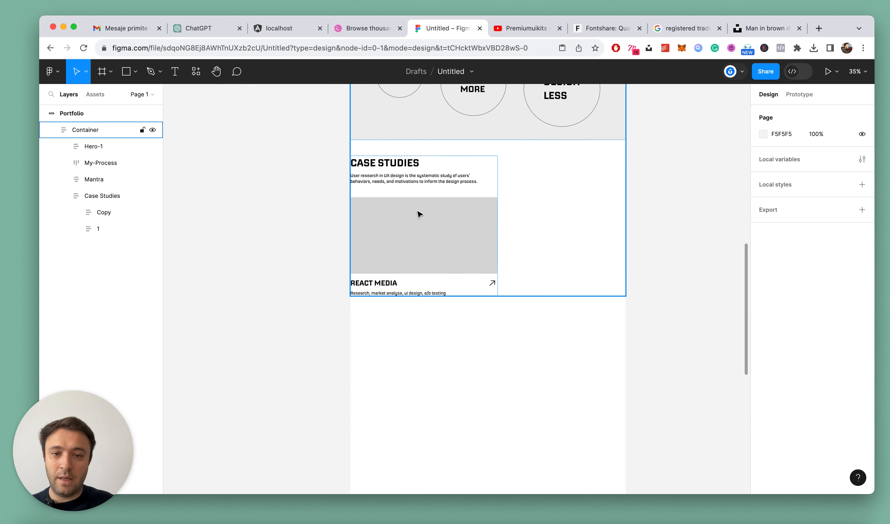
Switch the Case Studies frame to horizontal auto layout and place card 1 before Copy
{"action": "left_click", "coordinate": [418, 214]}
{"action": "left_click", "coordinate": [102, 196]}
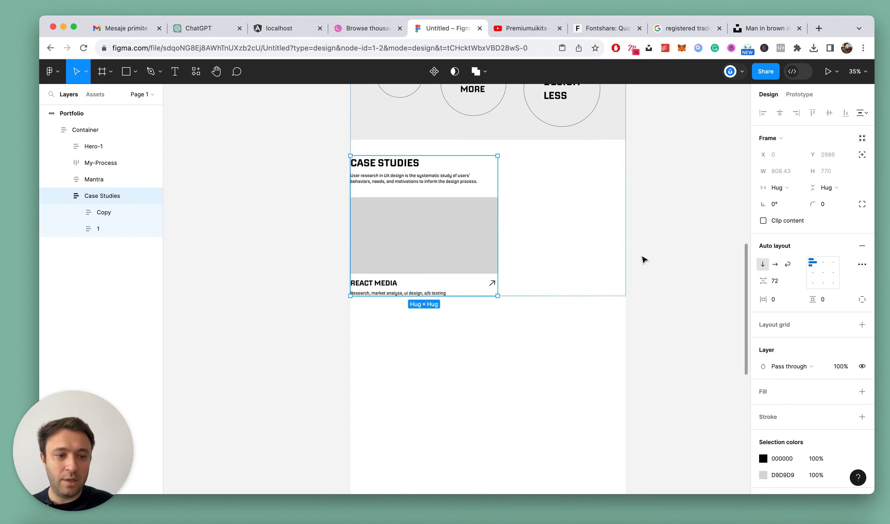
{"action": "left_click", "coordinate": [773, 264]}
{"action": "left_click", "coordinate": [101, 229]}
{"action": "left_click_drag", "start_coordinate": [102, 231], "coordinate": [104, 205]}
{"action": "left_click", "coordinate": [555, 330]}
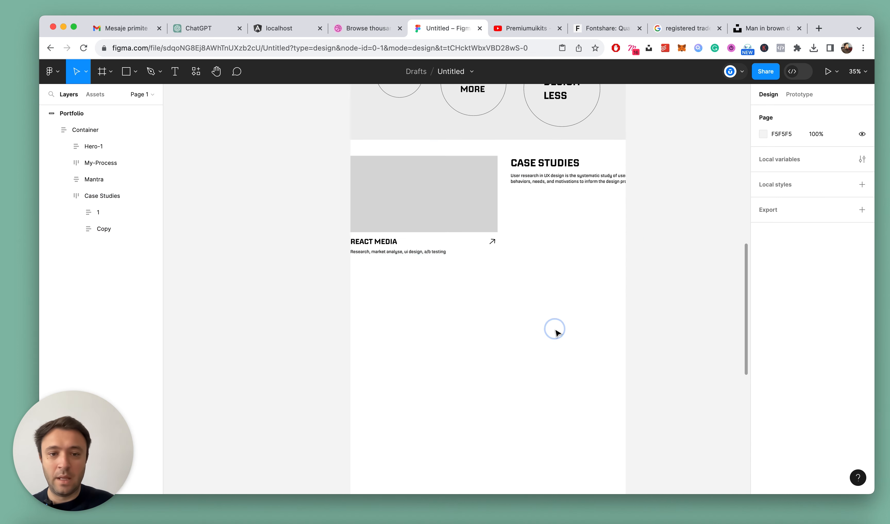
Set the horizontal padding of the Case Studies frame to 80
{"action": "scroll", "coordinate": [520, 315], "scroll_direction": "down", "scroll_amount": 4}
{"action": "scroll", "coordinate": [520, 315], "scroll_direction": "up", "scroll_amount": 5}
{"action": "left_click", "coordinate": [447, 170]}
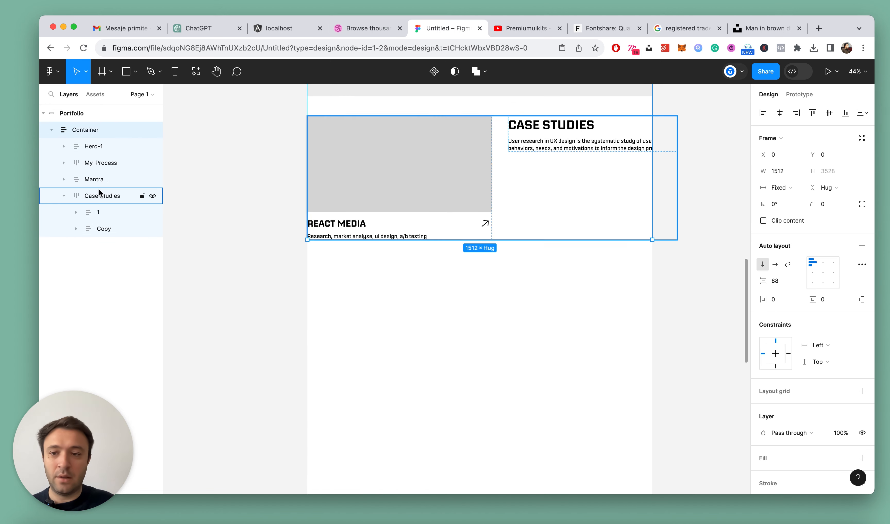
{"action": "left_click", "coordinate": [110, 198]}
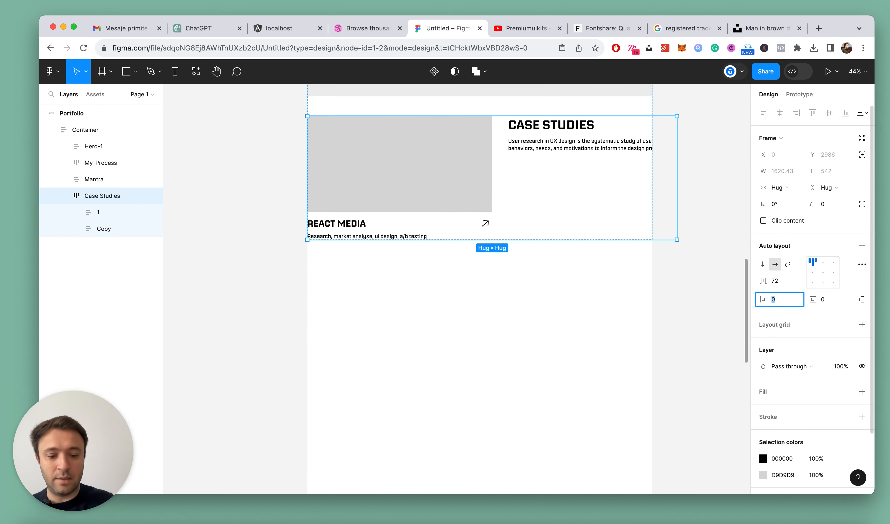
{"action": "type", "text": "80"}
{"action": "key", "text": "Return"}
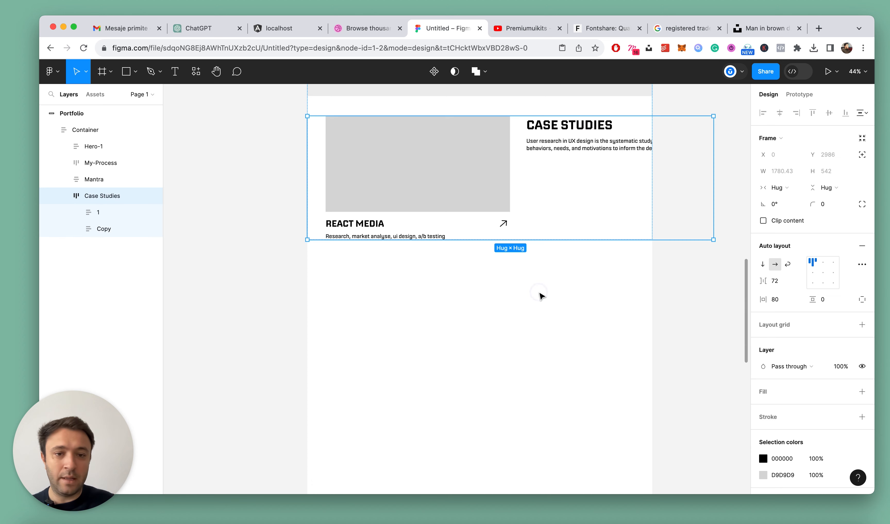
Set the width of the Case Studies frame to Fill container
{"action": "scroll", "coordinate": [529, 293], "scroll_direction": "up", "scroll_amount": 3}
{"action": "left_click", "coordinate": [469, 245]}
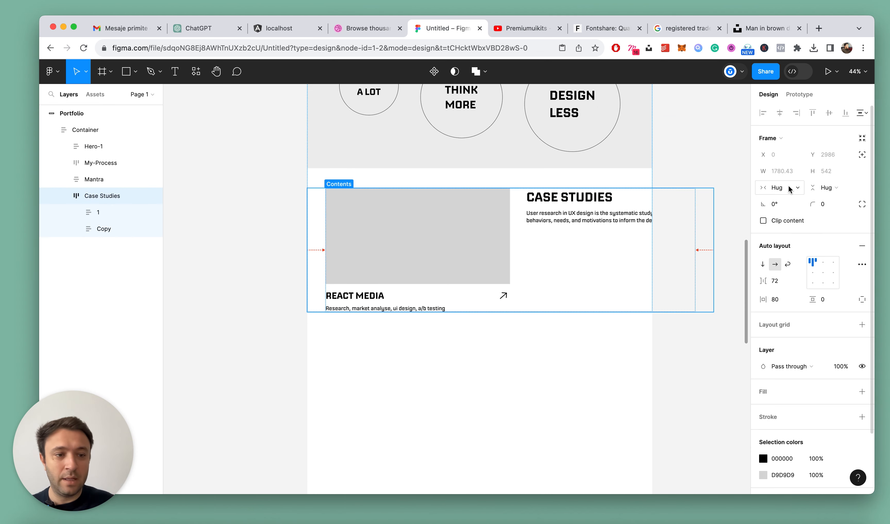
{"action": "left_click", "coordinate": [778, 188]}
{"action": "left_click", "coordinate": [785, 202]}
{"action": "left_click", "coordinate": [568, 340]}
Set the width of card 1 inside Case Studies to Fill container
{"action": "left_click", "coordinate": [455, 258]}
{"action": "left_click", "coordinate": [456, 259]}
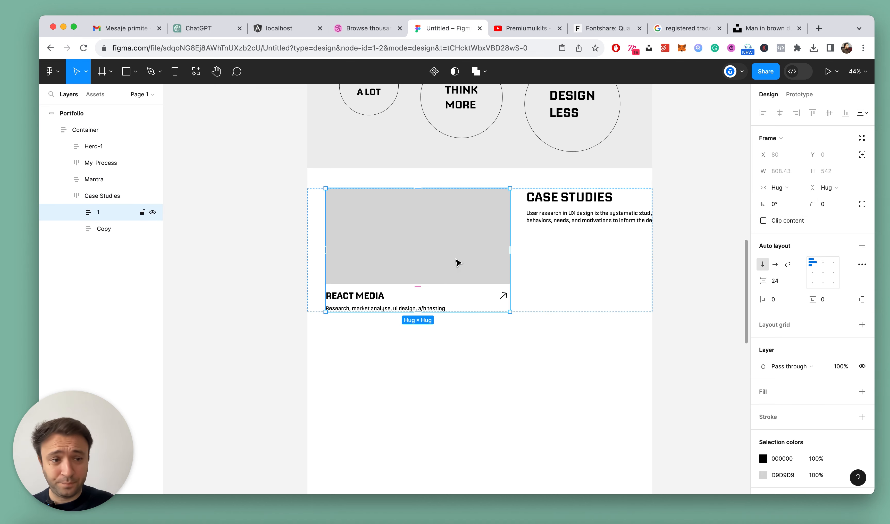
{"action": "left_click", "coordinate": [793, 189]}
{"action": "left_click", "coordinate": [789, 200]}
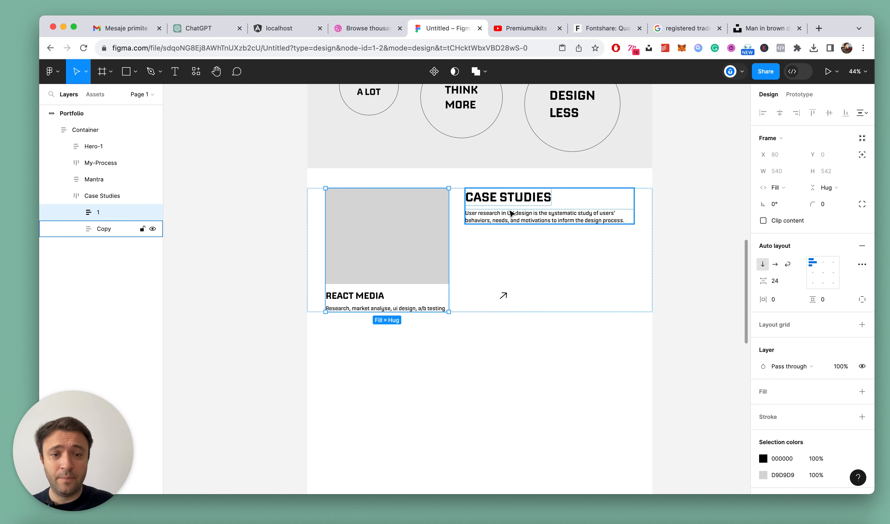
{"action": "key", "text": "Tab"}
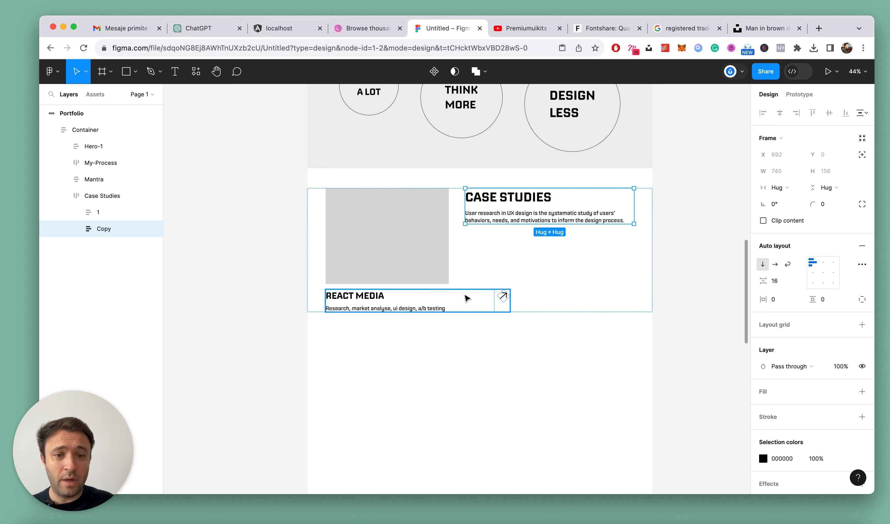
{"action": "left_click", "coordinate": [429, 309]}
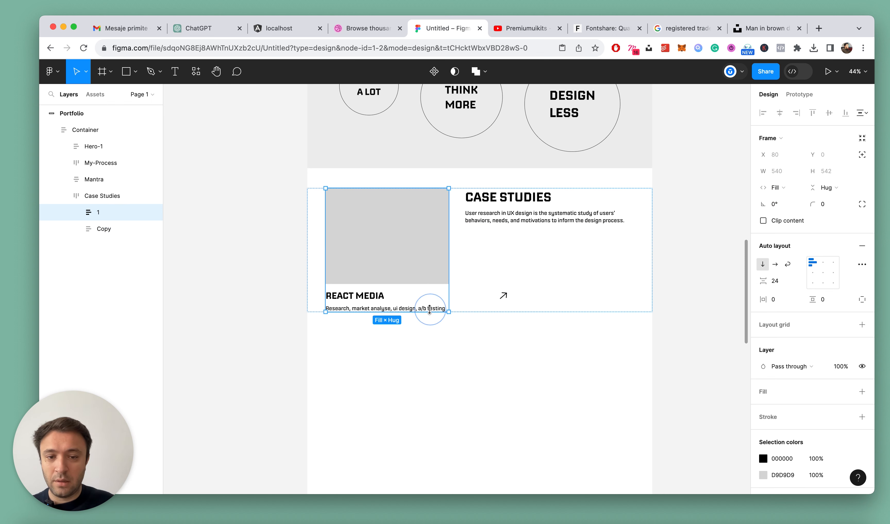
Set the width of the Excerpt frame inside card 1 to Fill container
{"action": "left_click", "coordinate": [77, 213]}
{"action": "left_click", "coordinate": [105, 244]}
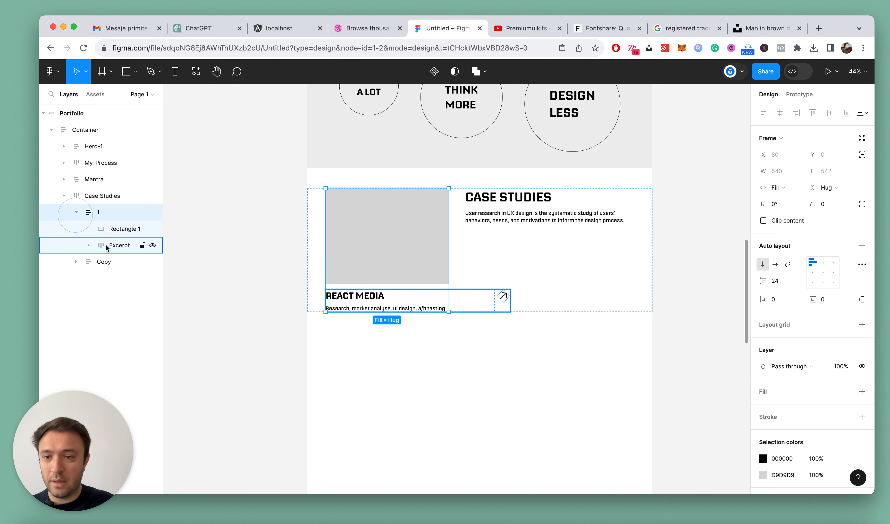
{"action": "scroll", "coordinate": [416, 376], "scroll_direction": "up", "scroll_amount": 2}
{"action": "left_click", "coordinate": [791, 188]}
{"action": "left_click", "coordinate": [788, 203]}
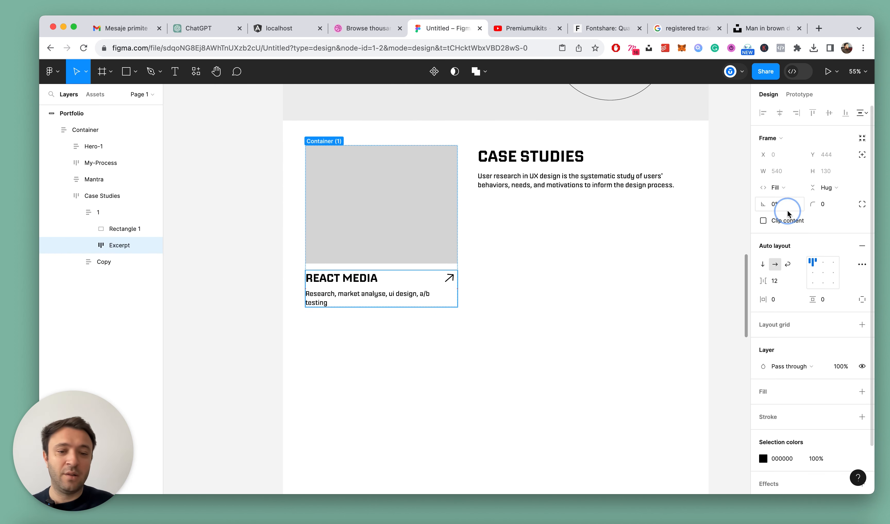
{"action": "left_click", "coordinate": [79, 212]}
{"action": "scroll", "coordinate": [378, 288], "scroll_direction": "down", "scroll_amount": 1}
{"action": "scroll", "coordinate": [379, 288], "scroll_direction": "down", "scroll_amount": 4}
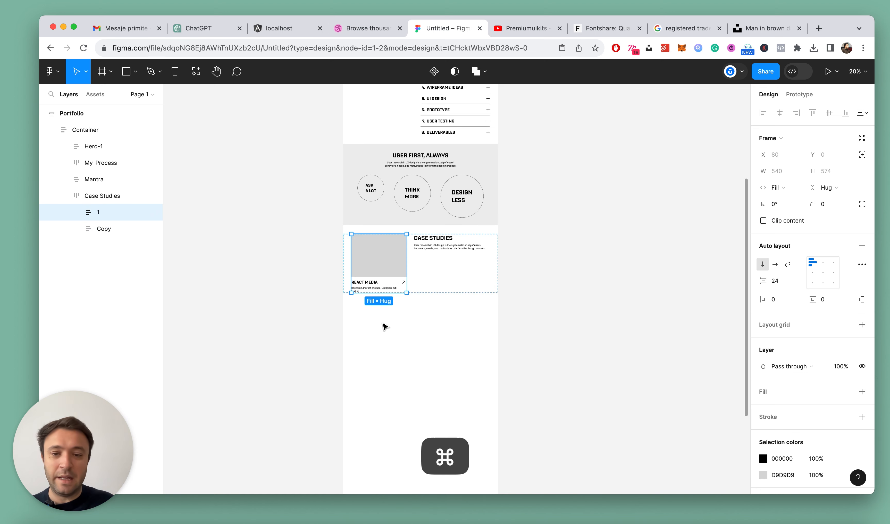
{"action": "left_click", "coordinate": [383, 325]}
{"action": "scroll", "coordinate": [384, 325], "scroll_direction": "up", "scroll_amount": 3}
{"action": "scroll", "coordinate": [383, 326], "scroll_direction": "up", "scroll_amount": 1}
{"action": "double_click", "coordinate": [401, 157]}
{"action": "left_click", "coordinate": [570, 122]}
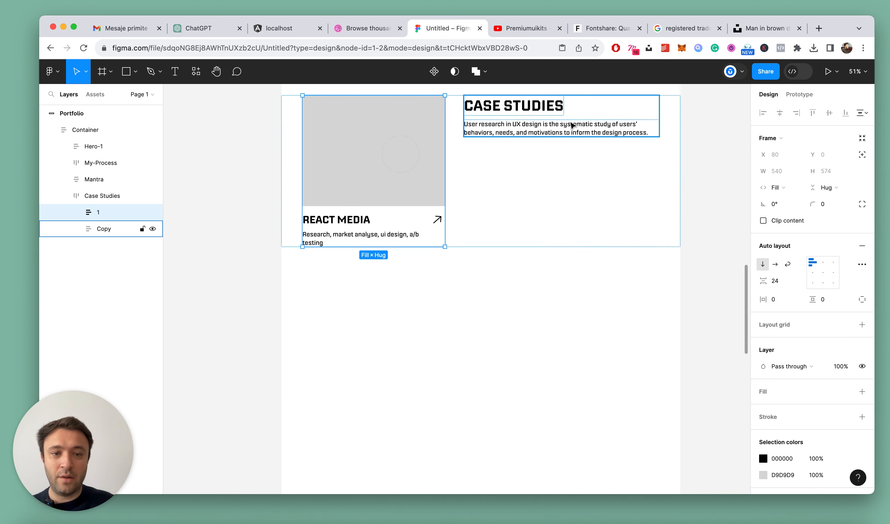
{"action": "left_click_drag", "start_coordinate": [464, 110], "coordinate": [485, 111]}
{"action": "key", "text": "super+z"}
Set the width of the description text under the Case Studies heading to Fill container
{"action": "left_click", "coordinate": [544, 127]}
{"action": "left_click", "coordinate": [788, 171]}
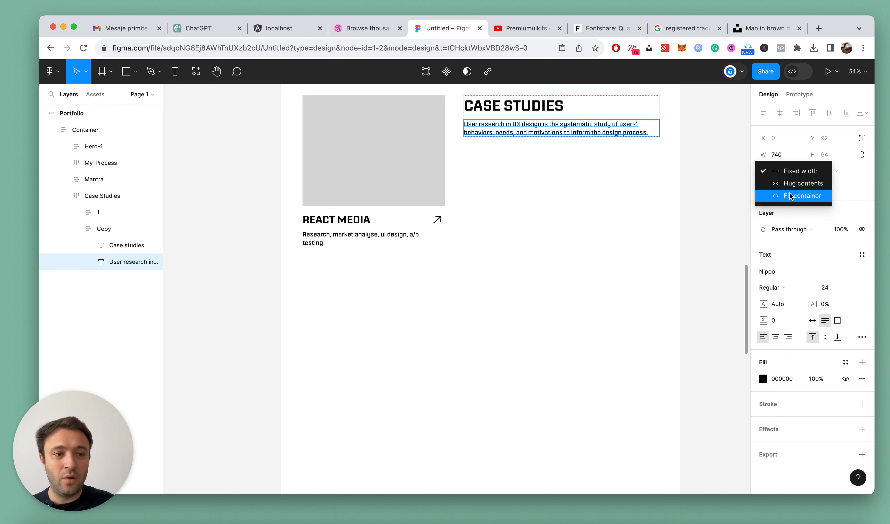
{"action": "left_click", "coordinate": [792, 192]}
{"action": "scroll", "coordinate": [683, 197], "scroll_direction": "up", "scroll_amount": 3}
{"action": "left_click", "coordinate": [729, 207]}
{"action": "key", "text": "alt+l"}
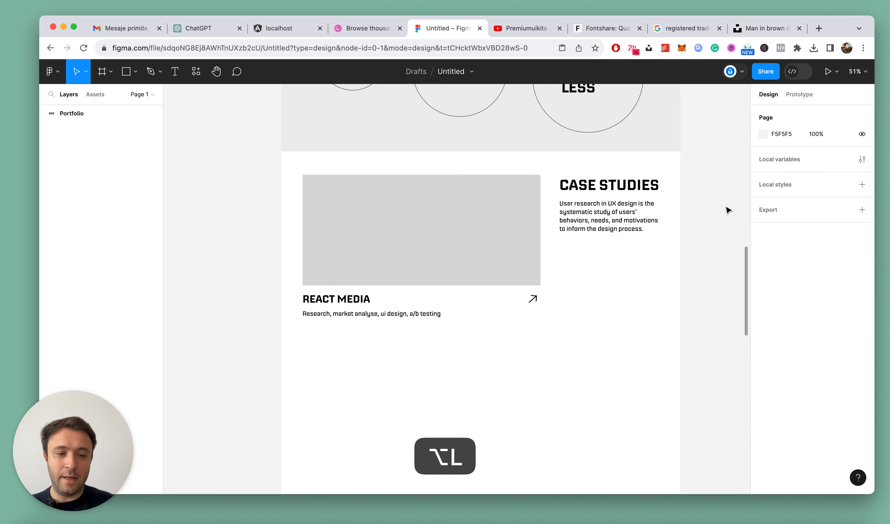
Widen the Copy frame beside card 1 to about 606 by extending its left edge toward the card
{"action": "left_click", "coordinate": [626, 198]}
{"action": "left_click", "coordinate": [626, 198]}
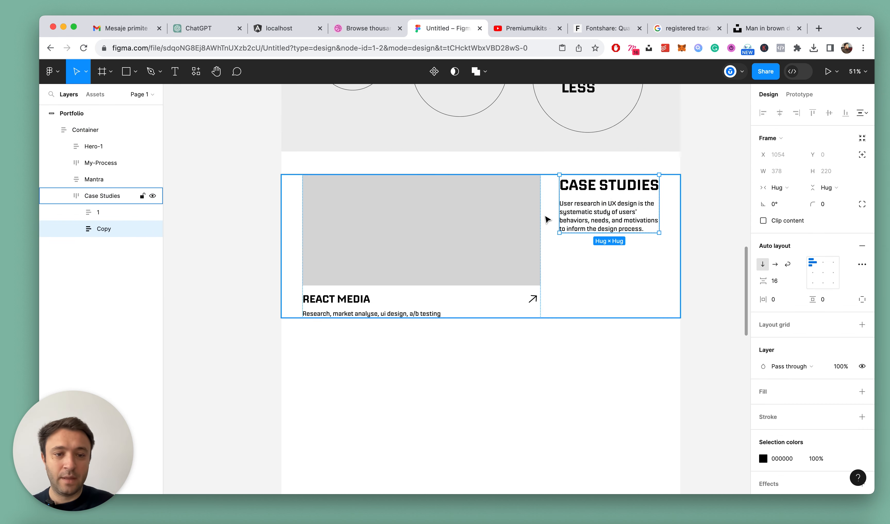
{"action": "left_click_drag", "start_coordinate": [559, 204], "coordinate": [499, 207]}
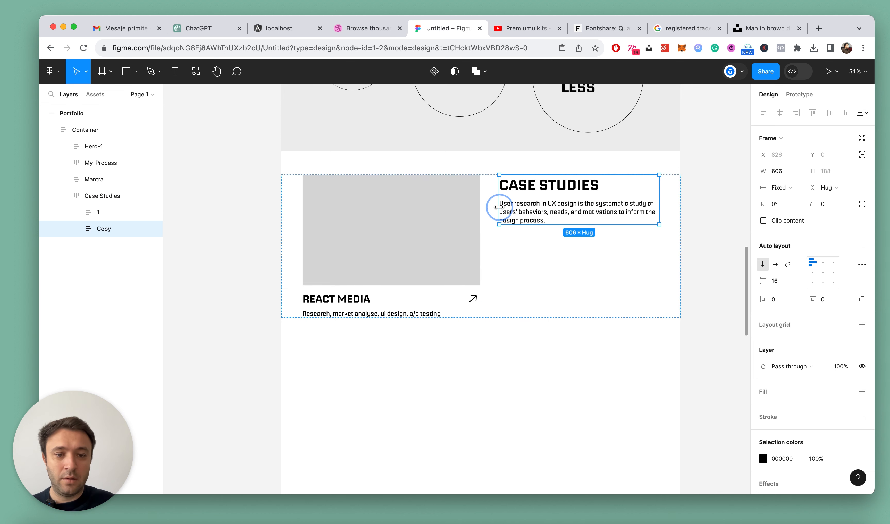
{"action": "scroll", "coordinate": [499, 207], "scroll_direction": "down", "scroll_amount": 5}
{"action": "left_click", "coordinate": [487, 305]}
Duplicate card 1 twice inside the Case Studies frame
{"action": "scroll", "coordinate": [499, 248], "scroll_direction": "up", "scroll_amount": 3}
{"action": "scroll", "coordinate": [501, 252], "scroll_direction": "up", "scroll_amount": 1}
{"action": "left_click", "coordinate": [425, 218]}
{"action": "double_click", "coordinate": [424, 218]}
{"action": "double_click", "coordinate": [425, 219]}
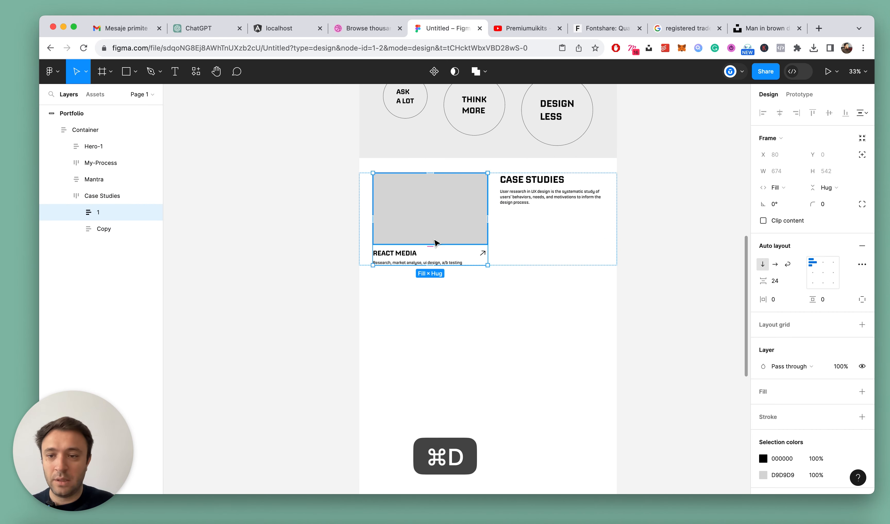
{"action": "key", "text": "super+d"}
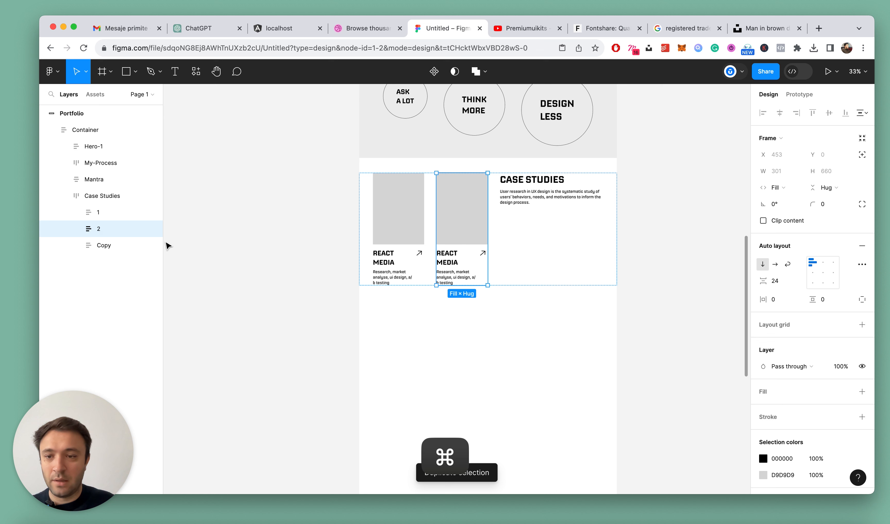
{"action": "key", "text": "super+d"}
Wrap the Case Studies cards in a vertical auto-layout frame named Left
{"action": "left_click", "coordinate": [95, 212], "text": "shift"}
{"action": "key", "text": "shift+a"}
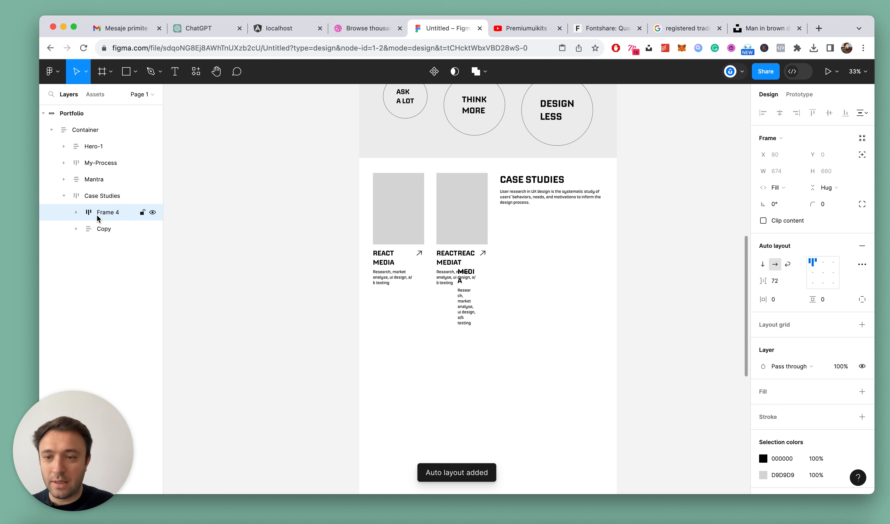
{"action": "double_click", "coordinate": [104, 213]}
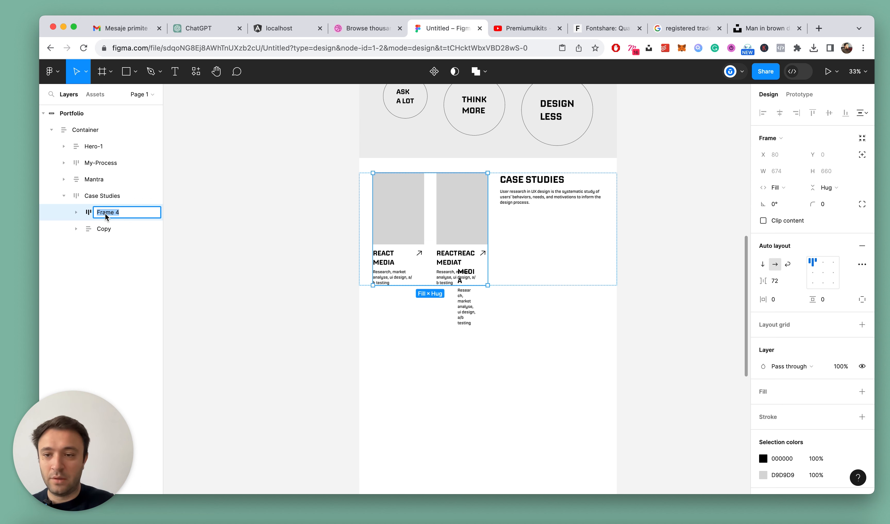
{"action": "type", "text": "Left"}
{"action": "key", "text": "Return"}
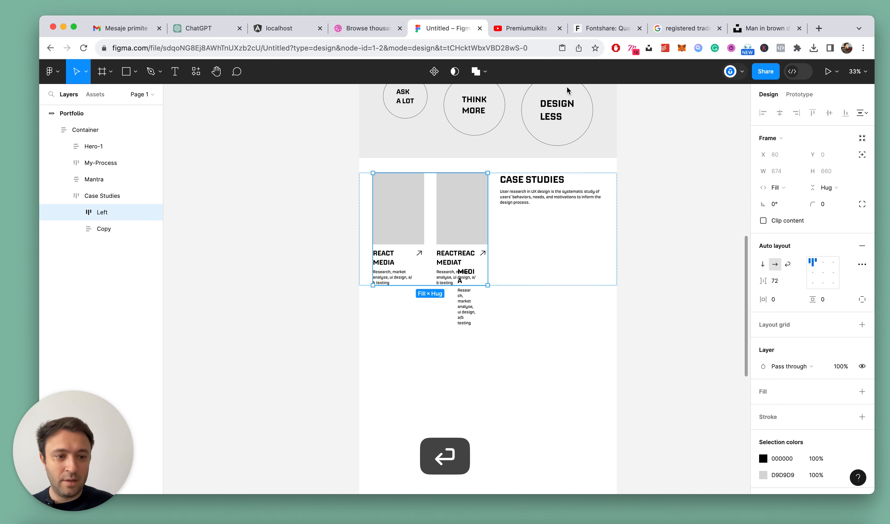
{"action": "left_click", "coordinate": [762, 265]}
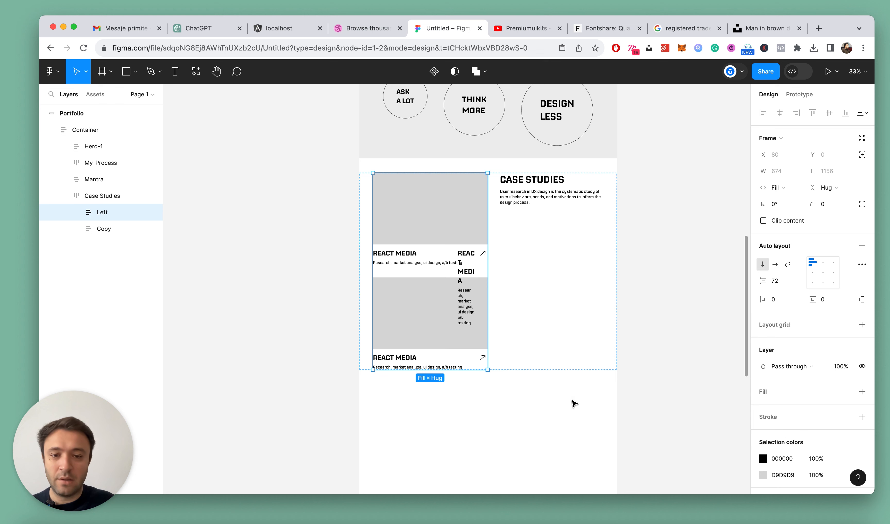
{"action": "left_click", "coordinate": [541, 392]}
Replace the misplaced card 3 in the Left frame with a fresh duplicate of card 2
{"action": "left_click", "coordinate": [431, 344]}
{"action": "left_click", "coordinate": [430, 344]}
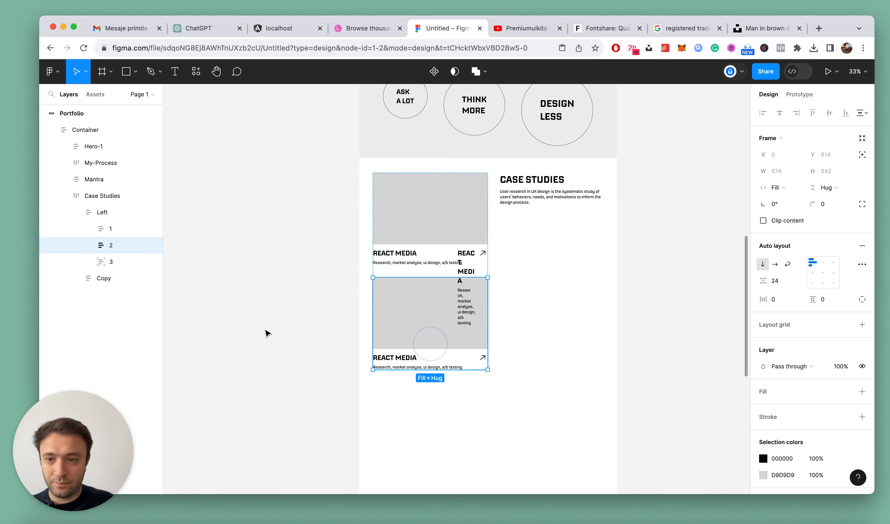
{"action": "left_click", "coordinate": [110, 229]}
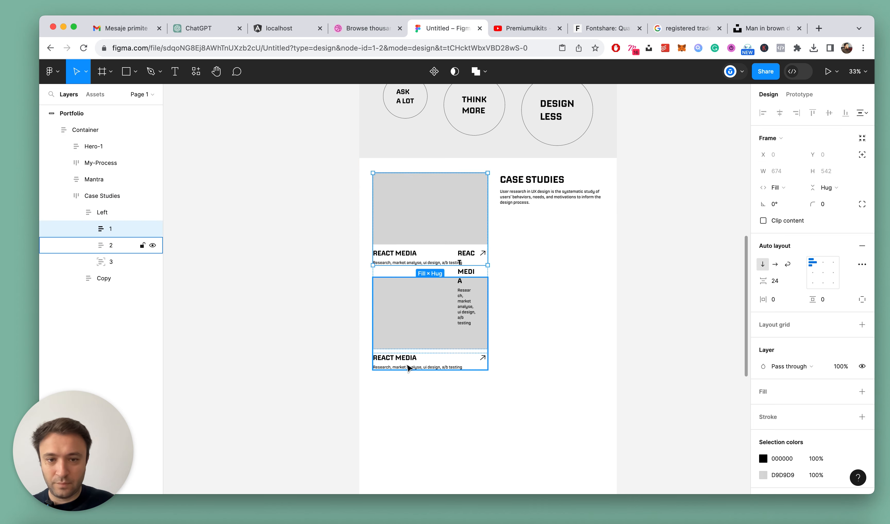
{"action": "left_click", "coordinate": [111, 262]}
{"action": "key", "text": "BackSpace"}
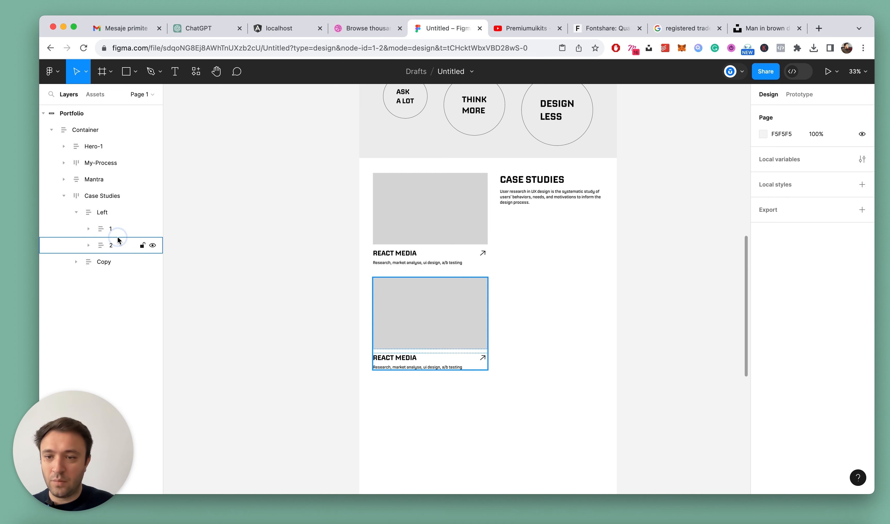
{"action": "left_click", "coordinate": [112, 245]}
{"action": "key", "text": "super+d"}
{"action": "scroll", "coordinate": [490, 276], "scroll_direction": "down", "scroll_amount": 4}
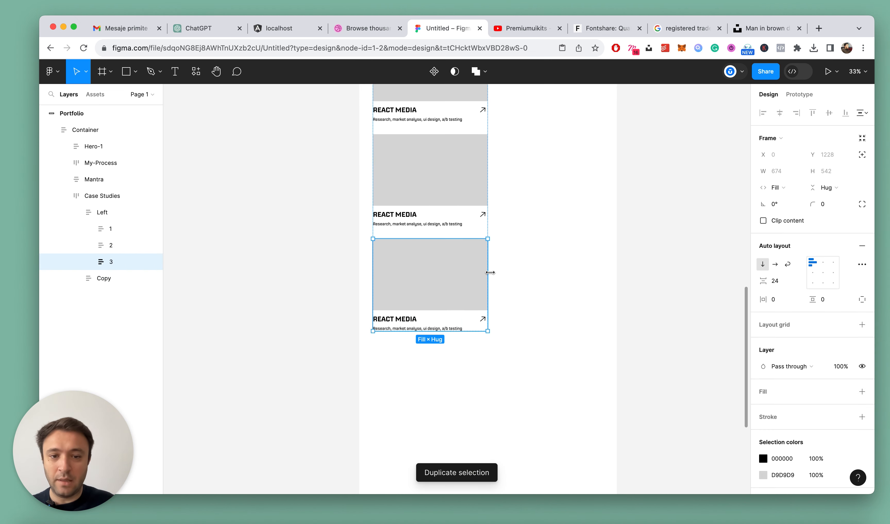
{"action": "scroll", "coordinate": [492, 274], "scroll_direction": "down", "scroll_amount": 5}
{"action": "scroll", "coordinate": [507, 274], "scroll_direction": "up", "scroll_amount": 3}
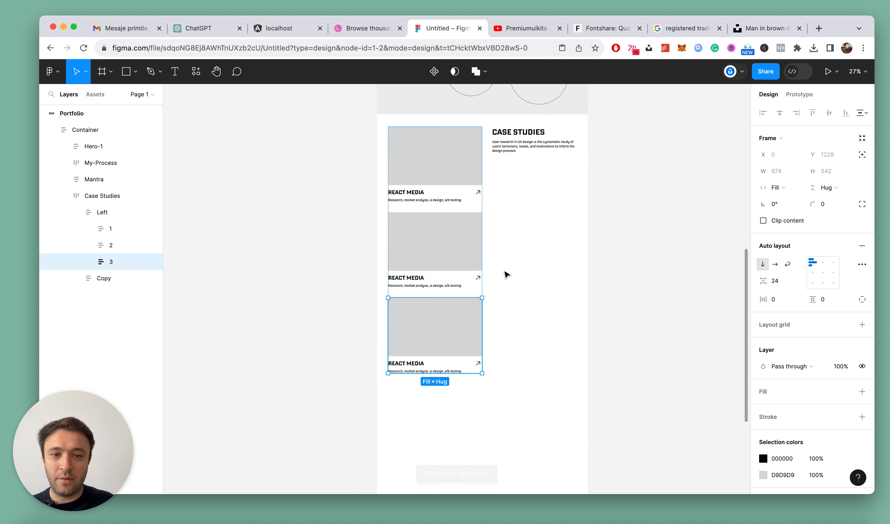
Duplicate the Left frame and move the duplicate after the Copy frame in Case Studies
{"action": "left_click", "coordinate": [533, 275]}
{"action": "key", "text": "alt+l"}
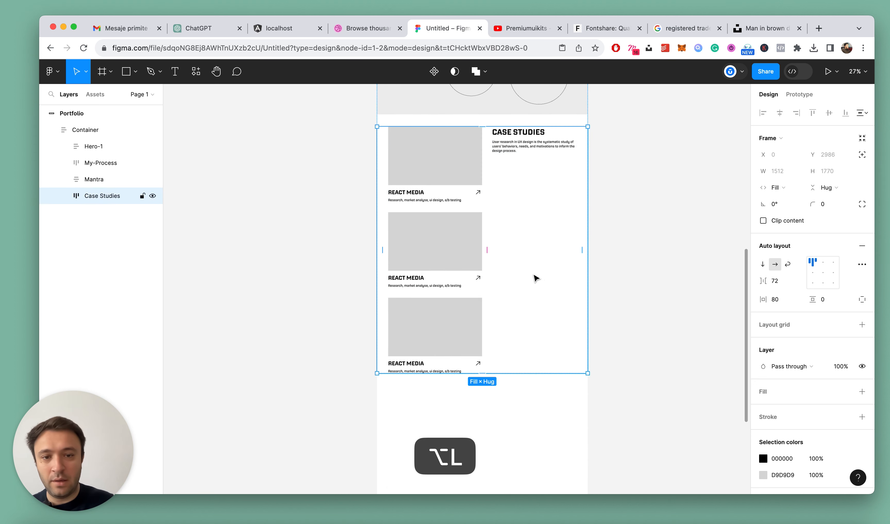
{"action": "double_click", "coordinate": [441, 151]}
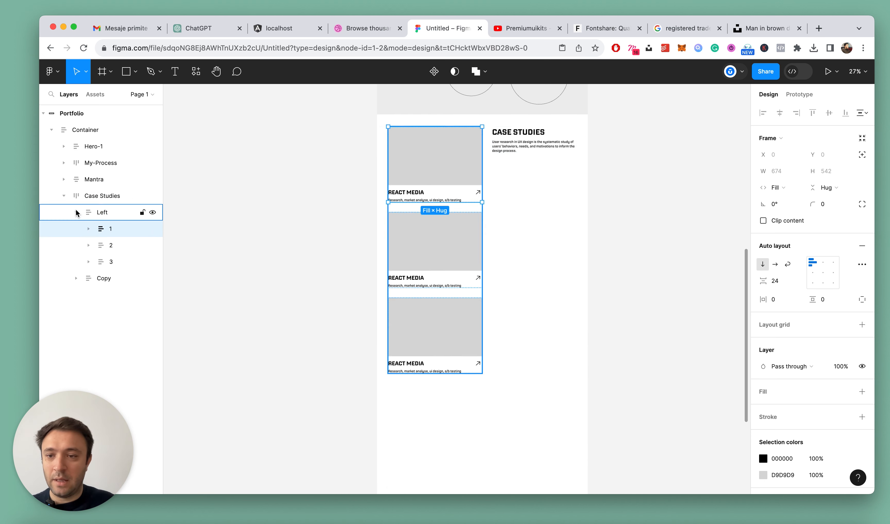
{"action": "left_click", "coordinate": [120, 213]}
{"action": "key", "text": "super+d"}
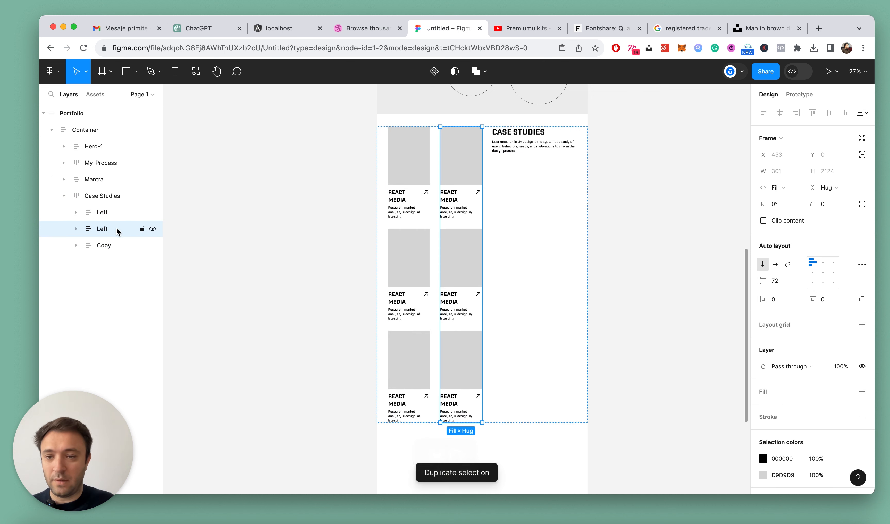
{"action": "key", "text": "super+x"}
{"action": "left_click", "coordinate": [104, 230]}
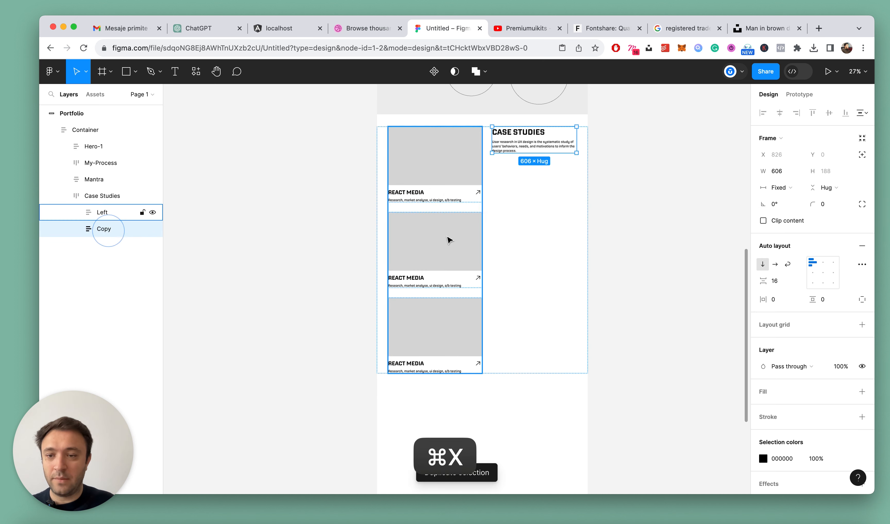
{"action": "left_click", "coordinate": [109, 198]}
{"action": "key", "text": "super+v"}
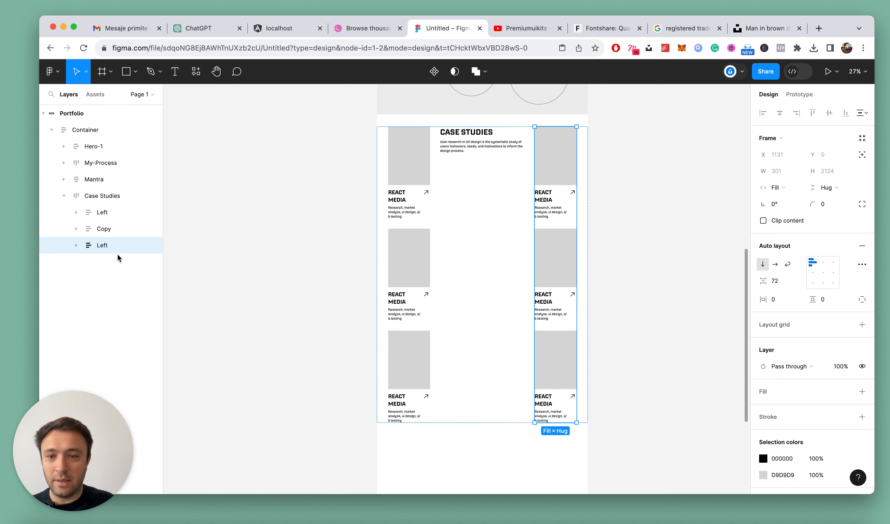
Wrap the Copy frame and the duplicated Left frame together in a new auto-layout frame
{"action": "left_click", "coordinate": [109, 231], "text": "shift"}
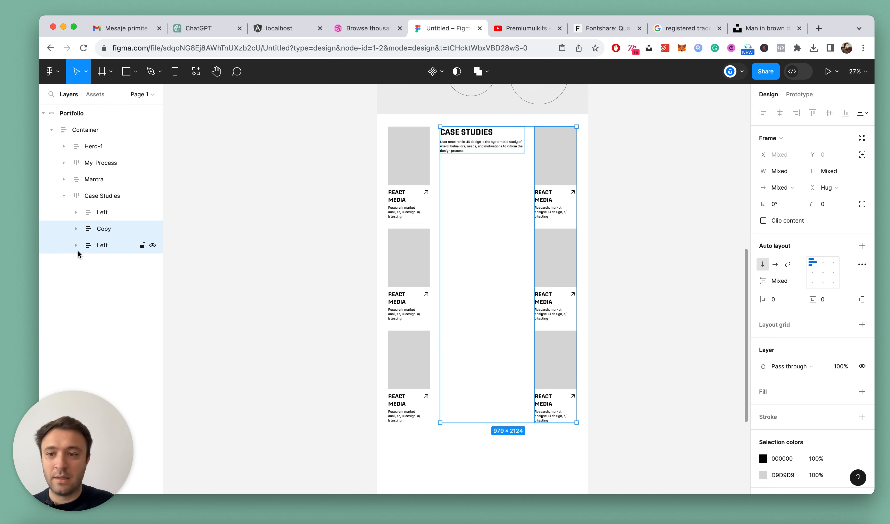
{"action": "key", "text": "shift+a"}
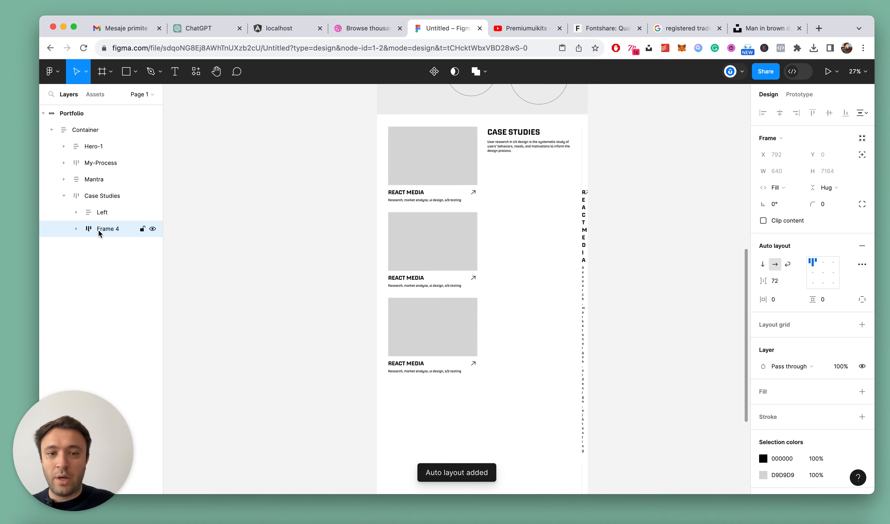
{"action": "left_click", "coordinate": [639, 204]}
Try setting the width of the Copy frame inside Frame 4 to Fill container, and undo the change
{"action": "scroll", "coordinate": [592, 157], "scroll_direction": "up", "scroll_amount": 2}
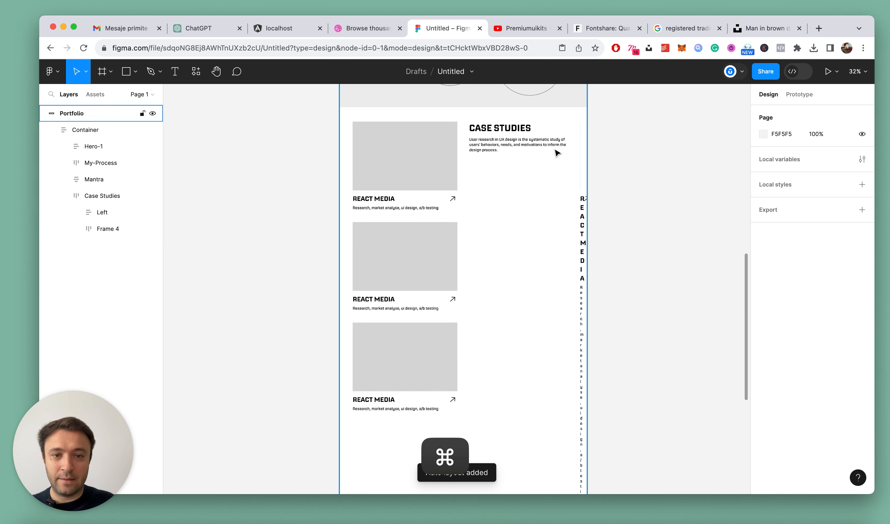
{"action": "double_click", "coordinate": [512, 140]}
{"action": "double_click", "coordinate": [512, 140]}
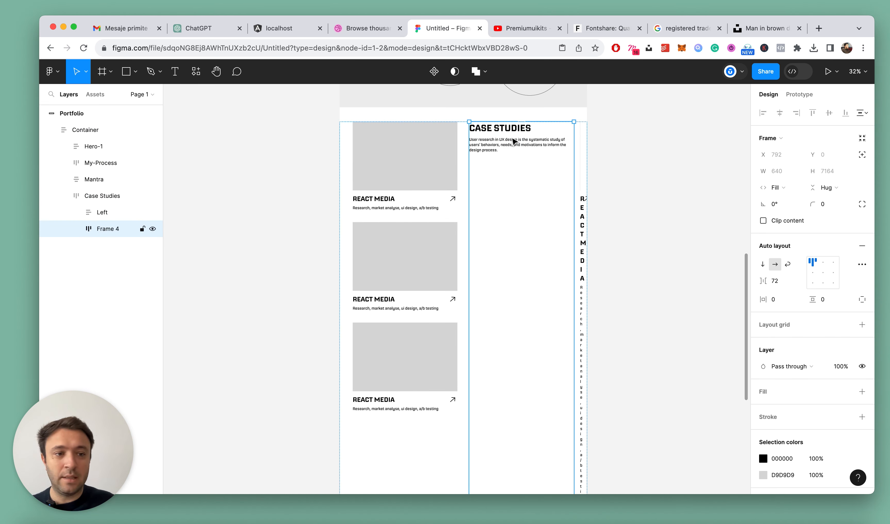
{"action": "double_click", "coordinate": [516, 142]}
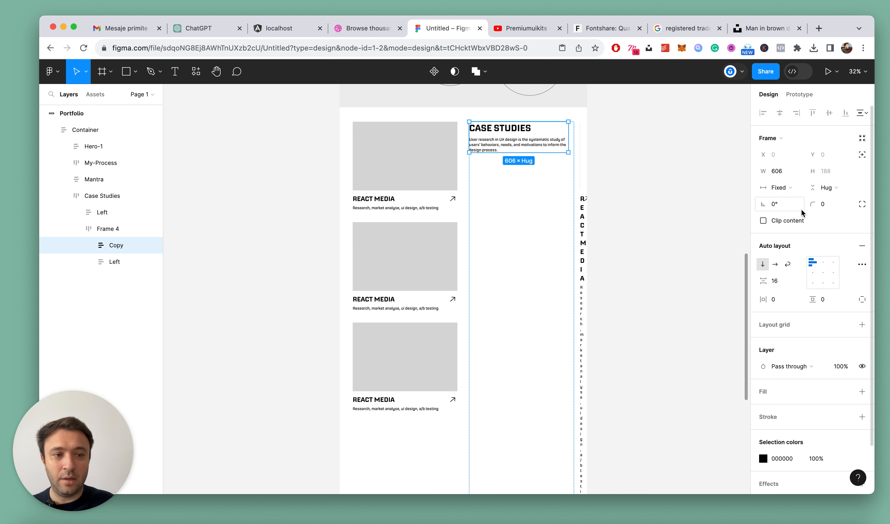
{"action": "left_click", "coordinate": [781, 188]}
{"action": "left_click", "coordinate": [787, 212]}
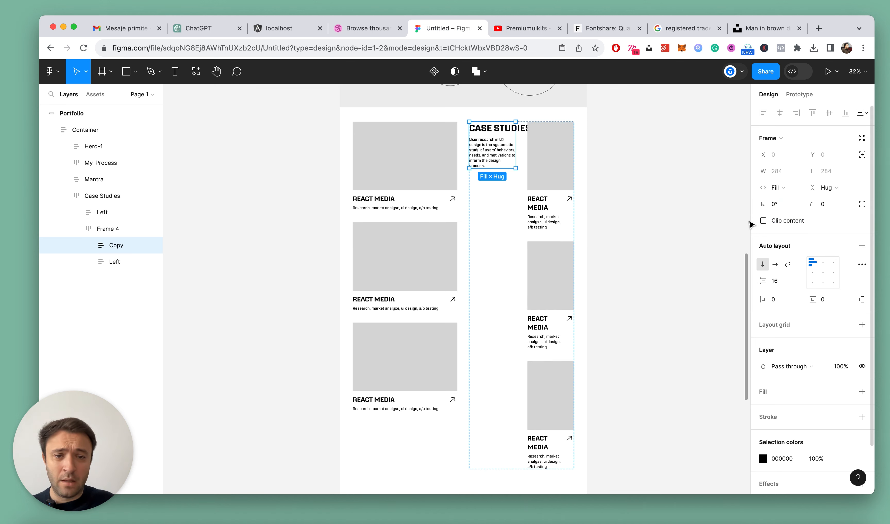
{"action": "key", "text": "super+z"}
Rename the duplicated Left frame inside Frame 4 as Right
{"action": "left_click", "coordinate": [105, 266]}
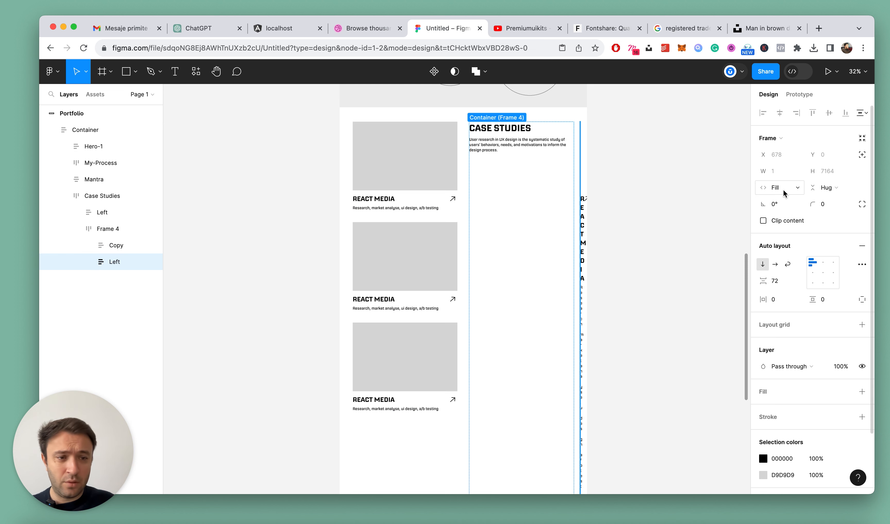
{"action": "left_click", "coordinate": [88, 262]}
{"action": "type", "text": "ght"}
{"action": "key", "text": "Return"}
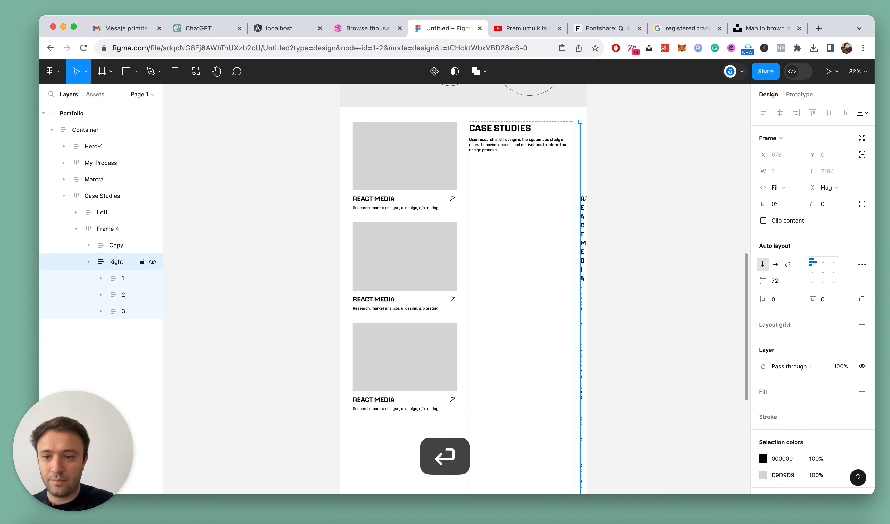
Set the width of the Right frame inside Frame 4 to Hug contents
{"action": "left_click", "coordinate": [104, 229]}
{"action": "scroll", "coordinate": [577, 233], "scroll_direction": "up", "scroll_amount": 3}
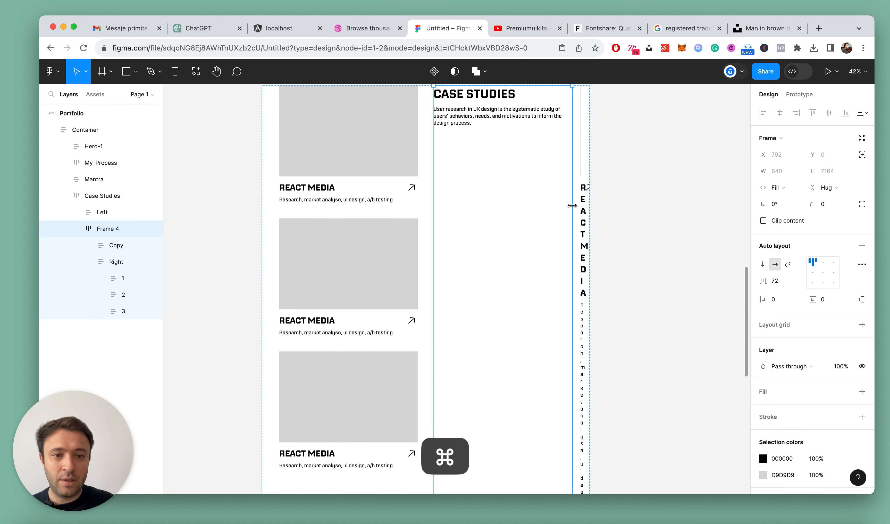
{"action": "left_click", "coordinate": [113, 262]}
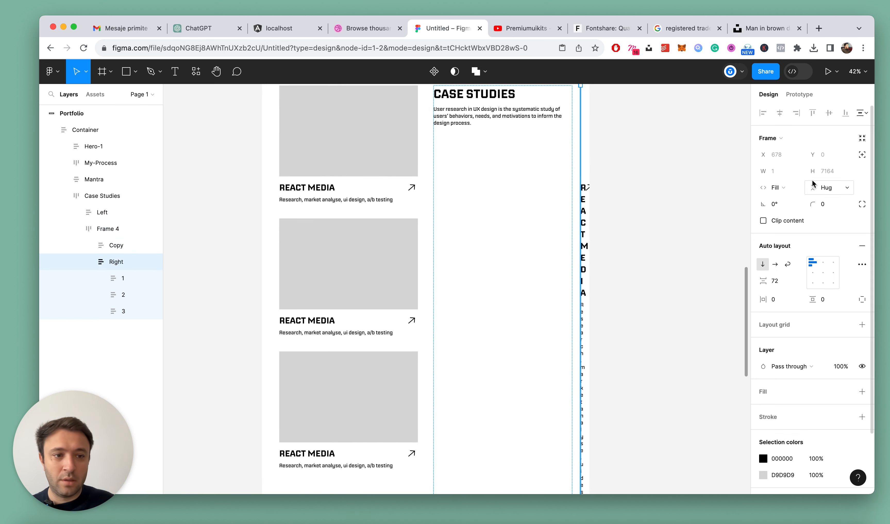
{"action": "left_click", "coordinate": [778, 188]}
{"action": "left_click", "coordinate": [785, 175]}
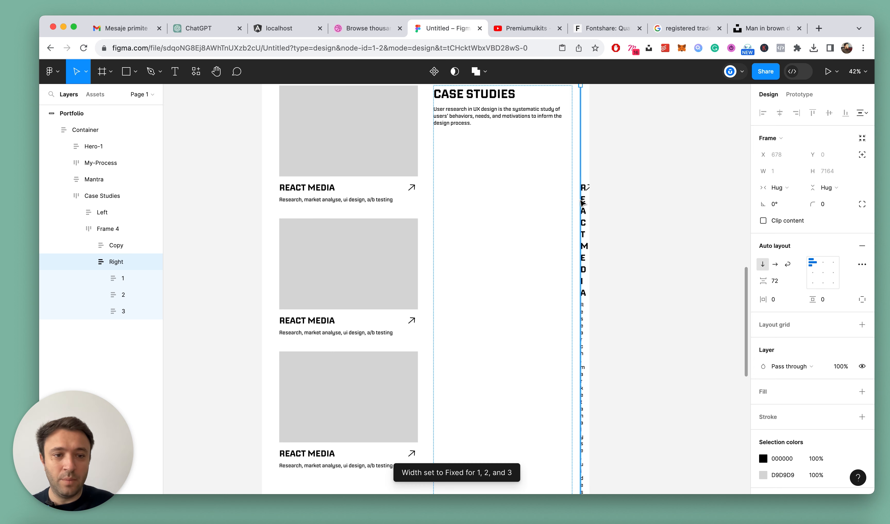
Set the width of cards 1, 2 and 3 inside the Right frame to Fill container
{"action": "left_click", "coordinate": [122, 278]}
{"action": "left_click", "coordinate": [123, 311], "text": "shift"}
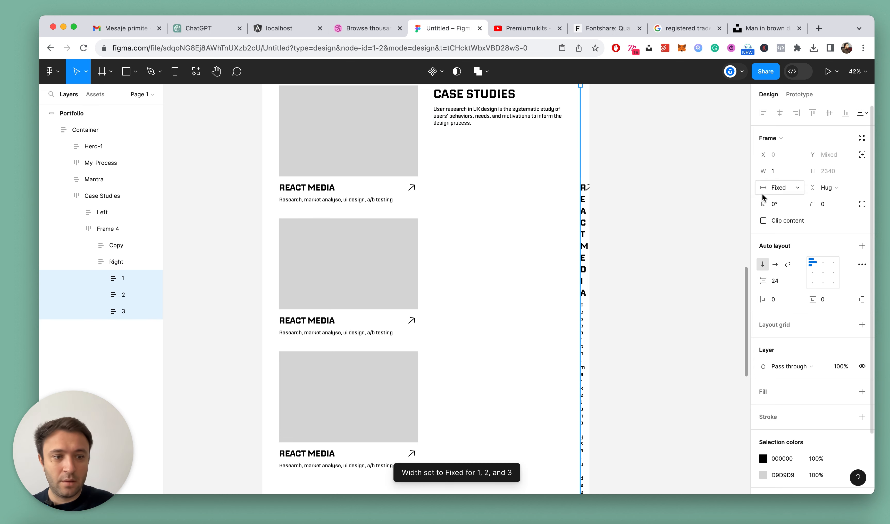
{"action": "left_click", "coordinate": [771, 187]}
{"action": "left_click", "coordinate": [788, 202]}
{"action": "left_click", "coordinate": [779, 187]}
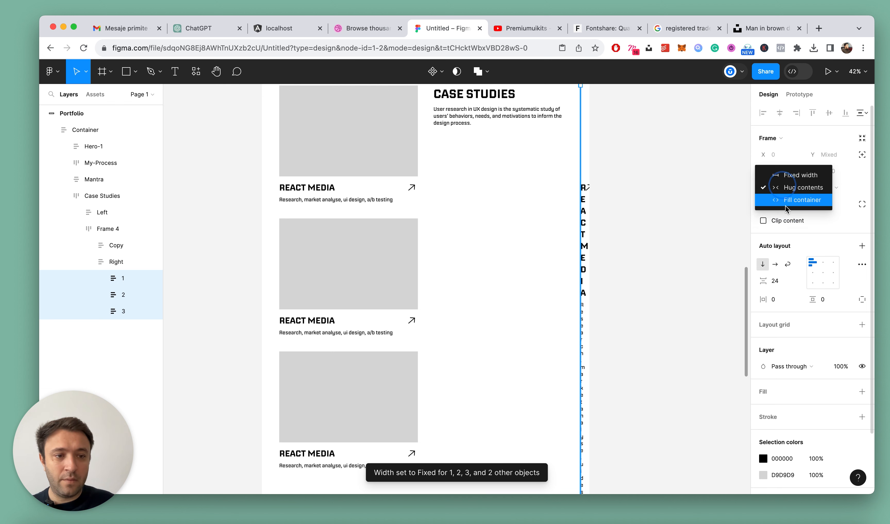
{"action": "left_click", "coordinate": [787, 202]}
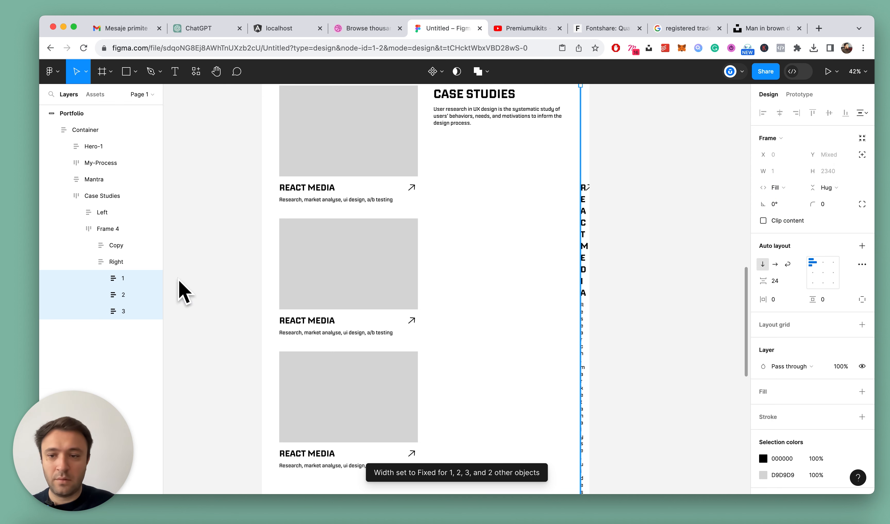
Set the width of the Right frame inside Frame 4 to Fill container
{"action": "left_click", "coordinate": [108, 262]}
{"action": "left_click", "coordinate": [777, 187]}
{"action": "left_click", "coordinate": [787, 199]}
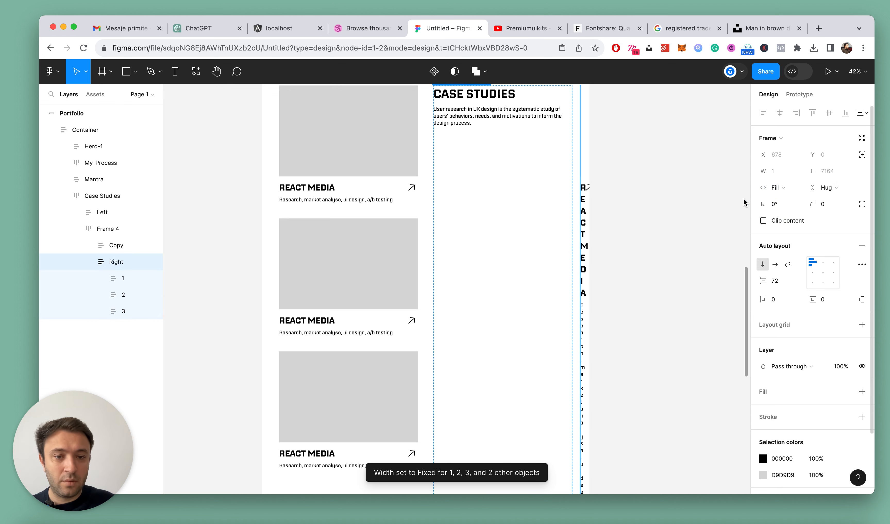
Set the width of the rectangle and the Excerpt frame in the Right frame's card 1 to Fill container
{"action": "scroll", "coordinate": [532, 229], "scroll_direction": "down", "scroll_amount": 3}
{"action": "scroll", "coordinate": [533, 228], "scroll_direction": "down", "scroll_amount": 1}
{"action": "left_click", "coordinate": [106, 279]}
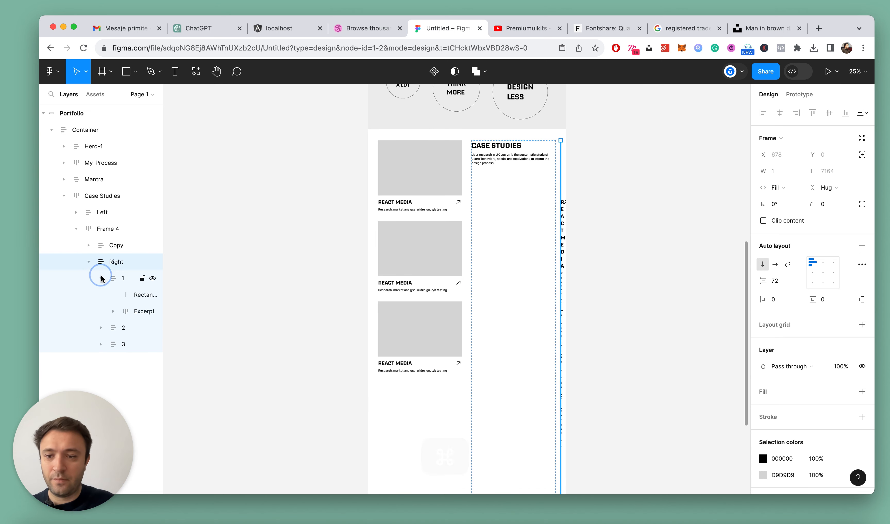
{"action": "left_click", "coordinate": [119, 295]}
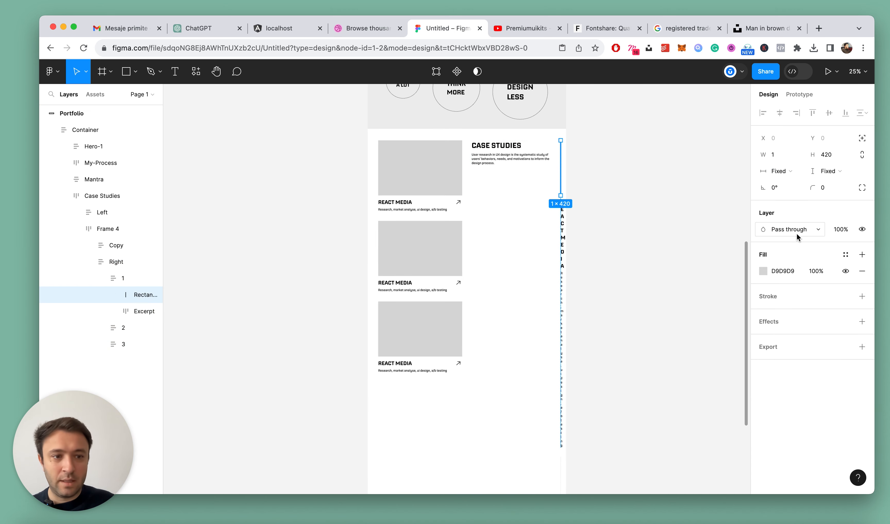
{"action": "left_click", "coordinate": [131, 309], "text": "shift"}
{"action": "left_click", "coordinate": [777, 171]}
{"action": "left_click", "coordinate": [782, 199]}
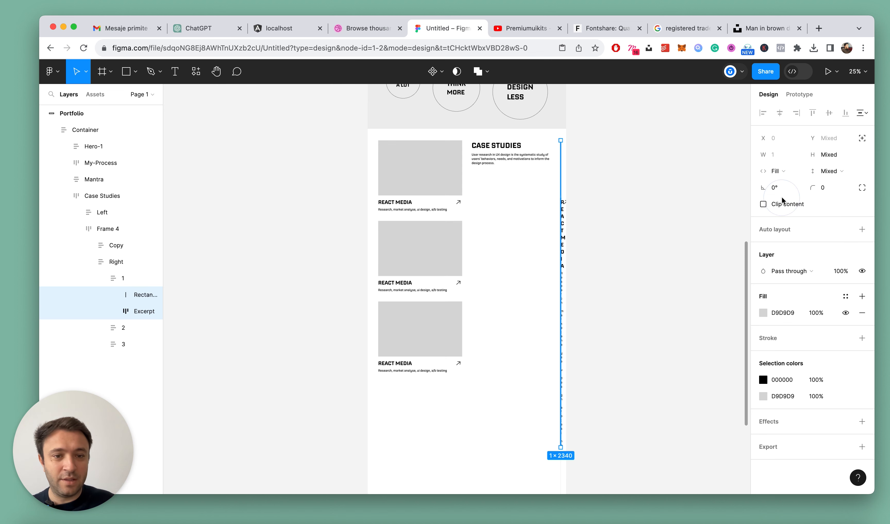
Set the width of the rectangle and the Excerpt frame in the Right frame's card 2 to Fill container
{"action": "left_click", "coordinate": [101, 278]}
{"action": "left_click", "coordinate": [101, 294]}
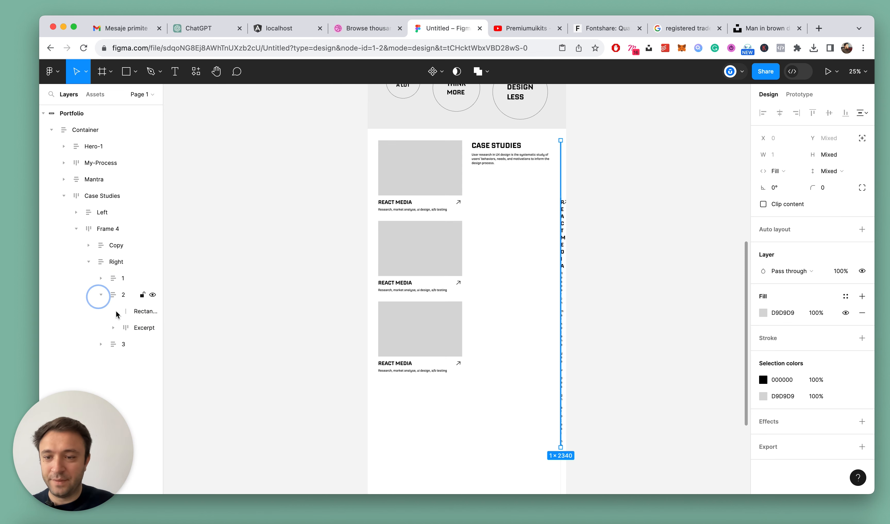
{"action": "left_click", "coordinate": [126, 311]}
{"action": "left_click", "coordinate": [132, 327], "text": "shift"}
{"action": "left_click", "coordinate": [779, 171]}
{"action": "left_click", "coordinate": [784, 196]}
{"action": "left_click", "coordinate": [117, 294]}
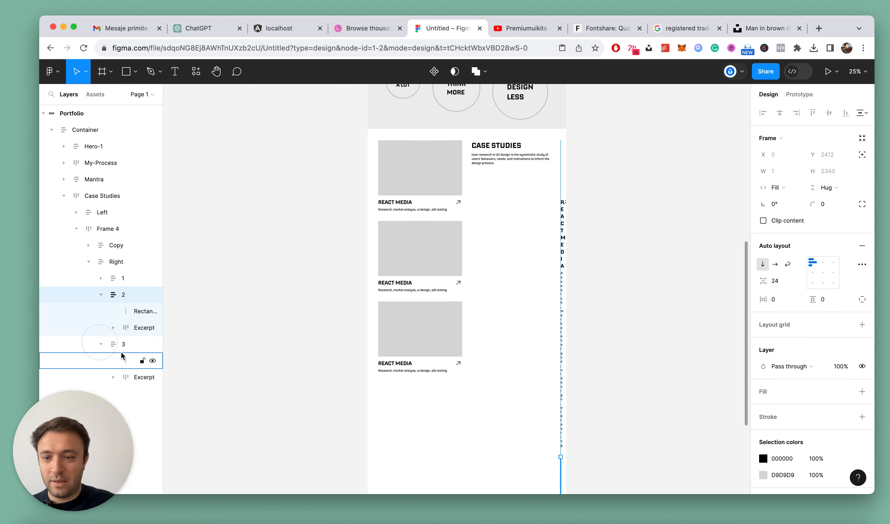
Set the rectangle and Excerpt widths in the Right frame's card 3 to Fill container, and collapse the Right frame's layers
{"action": "left_click", "coordinate": [122, 357]}
{"action": "left_click", "coordinate": [124, 377], "text": "shift"}
{"action": "left_click", "coordinate": [784, 176]}
{"action": "left_click", "coordinate": [781, 196]}
{"action": "left_click", "coordinate": [119, 343]}
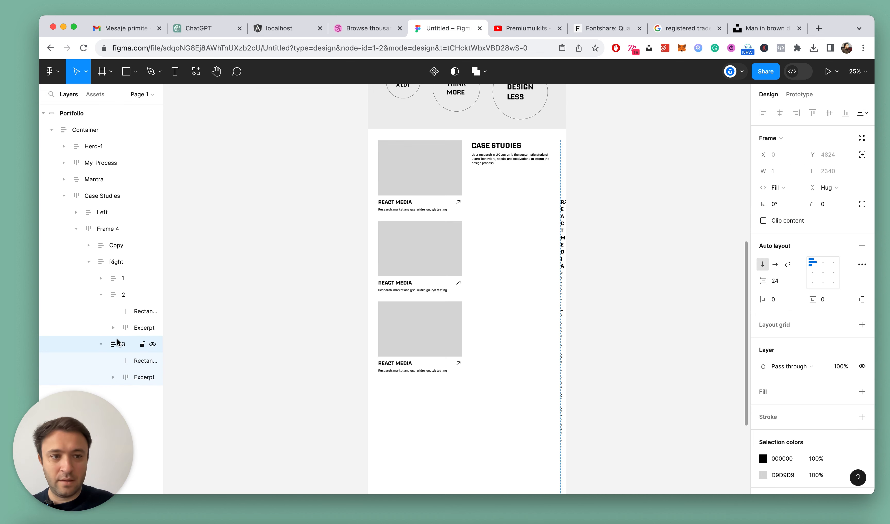
{"action": "left_click", "coordinate": [115, 295]}
{"action": "left_click", "coordinate": [110, 261]}
{"action": "left_click", "coordinate": [88, 261]}
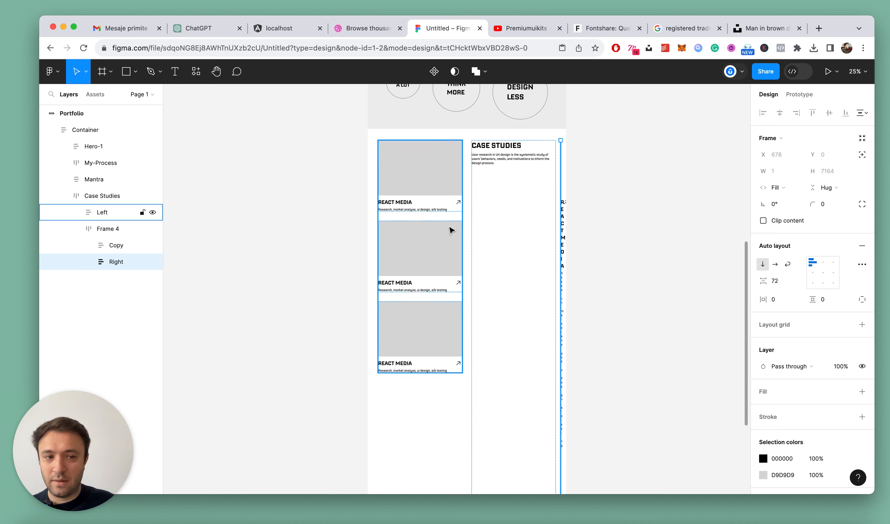
Change Frame 4's auto-layout direction to vertical so the Copy frame stacks above the Right frame
{"action": "scroll", "coordinate": [421, 172], "scroll_direction": "up", "scroll_amount": 3}
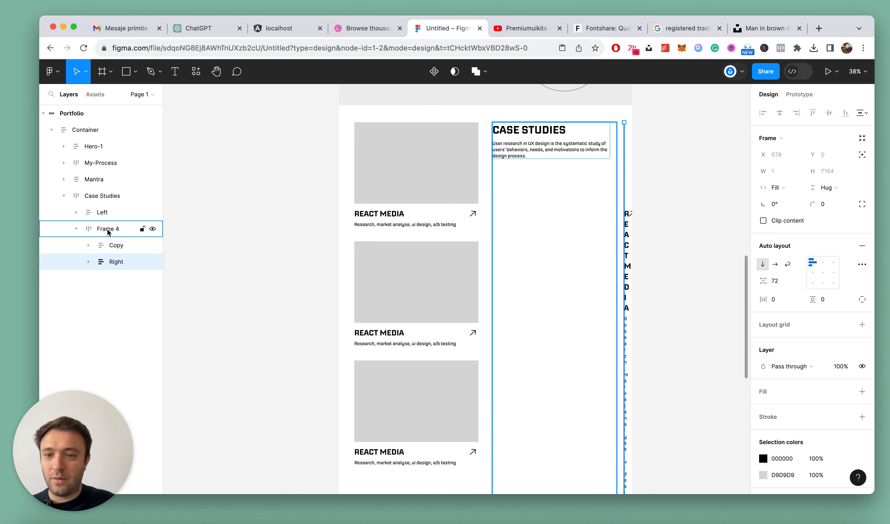
{"action": "left_click", "coordinate": [106, 212]}
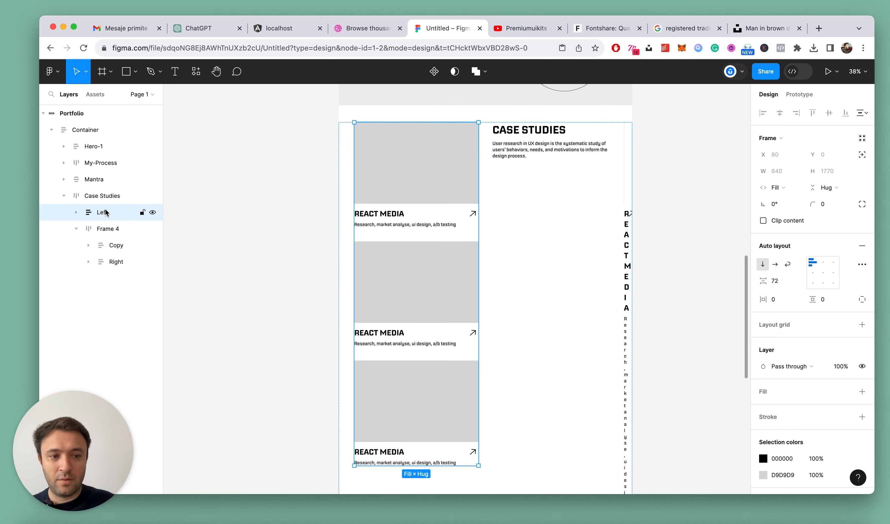
{"action": "left_click", "coordinate": [97, 227]}
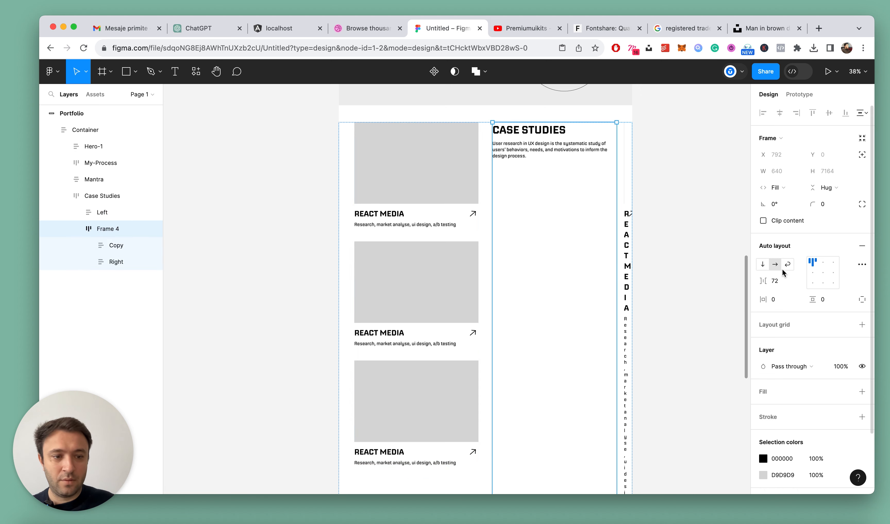
{"action": "left_click", "coordinate": [762, 264]}
{"action": "scroll", "coordinate": [651, 244], "scroll_direction": "down", "scroll_amount": 5}
{"action": "left_click", "coordinate": [643, 269]}
Collapse all layers and review the two-column Case Studies section alongside the sections above it
{"action": "scroll", "coordinate": [643, 269], "scroll_direction": "up", "scroll_amount": 5}
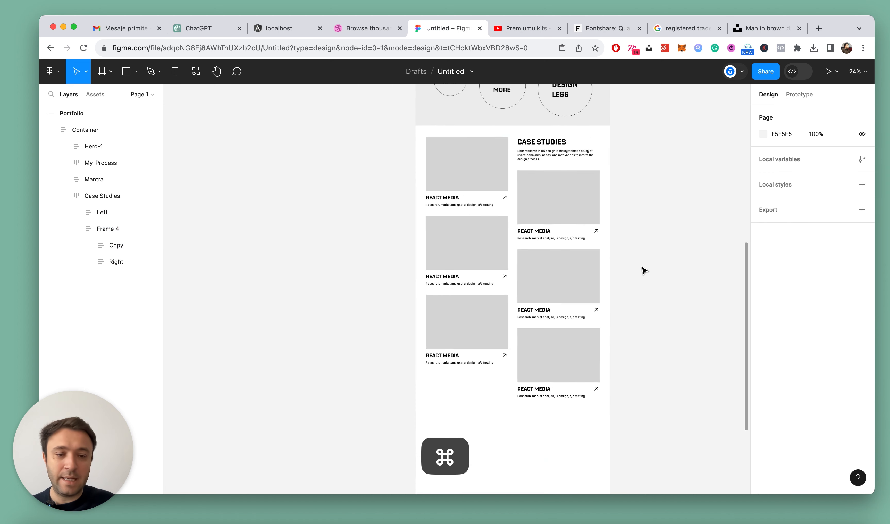
{"action": "key", "text": "alt+l"}
{"action": "scroll", "coordinate": [644, 271], "scroll_direction": "down", "scroll_amount": 5}
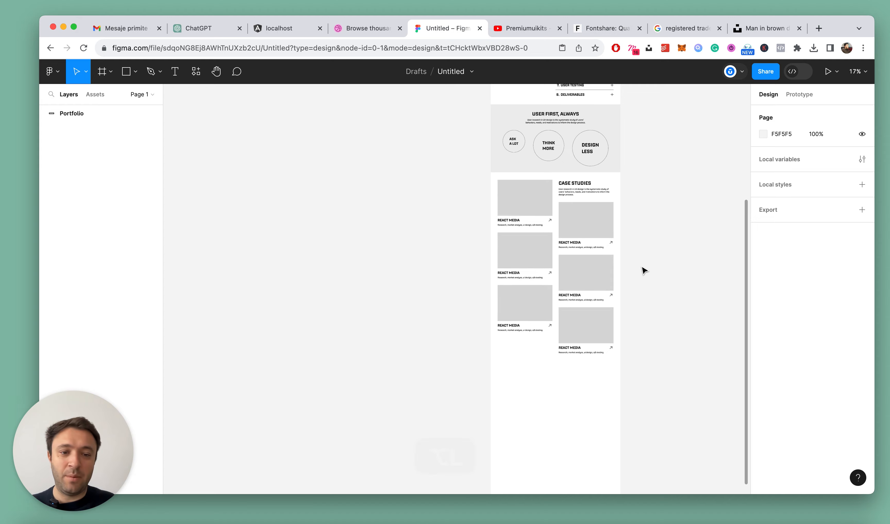
{"action": "scroll", "coordinate": [635, 245], "scroll_direction": "up", "scroll_amount": 5}
{"action": "scroll", "coordinate": [636, 244], "scroll_direction": "up", "scroll_amount": 3}
{"action": "scroll", "coordinate": [546, 234], "scroll_direction": "down", "scroll_amount": 3}
{"action": "scroll", "coordinate": [546, 234], "scroll_direction": "down", "scroll_amount": 2}
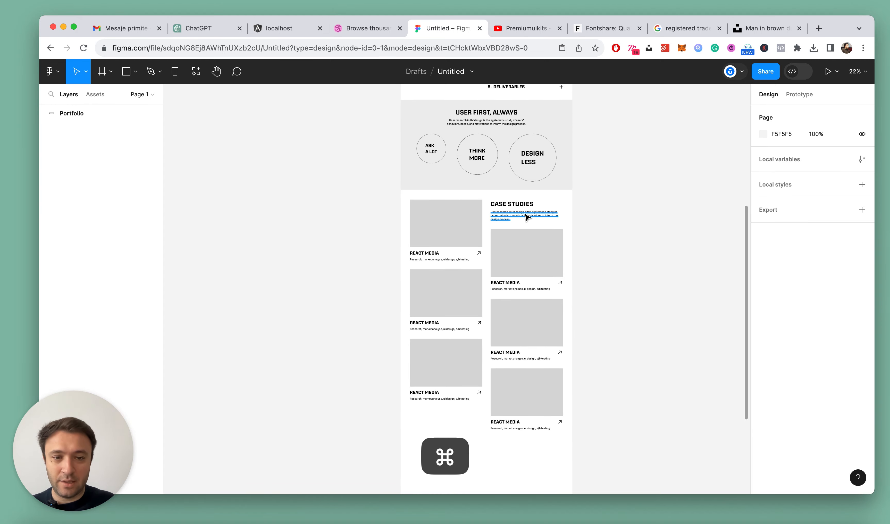
Set the width of the Copy frame around the Case Studies heading and text to Fill container
{"action": "left_click", "coordinate": [525, 216], "text": "super"}
{"action": "scroll", "coordinate": [557, 217], "scroll_direction": "up", "scroll_amount": 5}
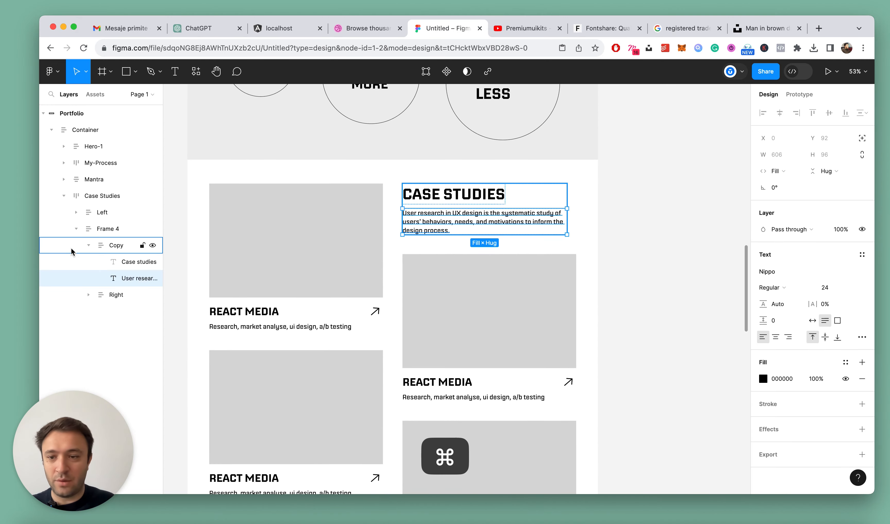
{"action": "left_click", "coordinate": [102, 245]}
{"action": "left_click", "coordinate": [94, 245]}
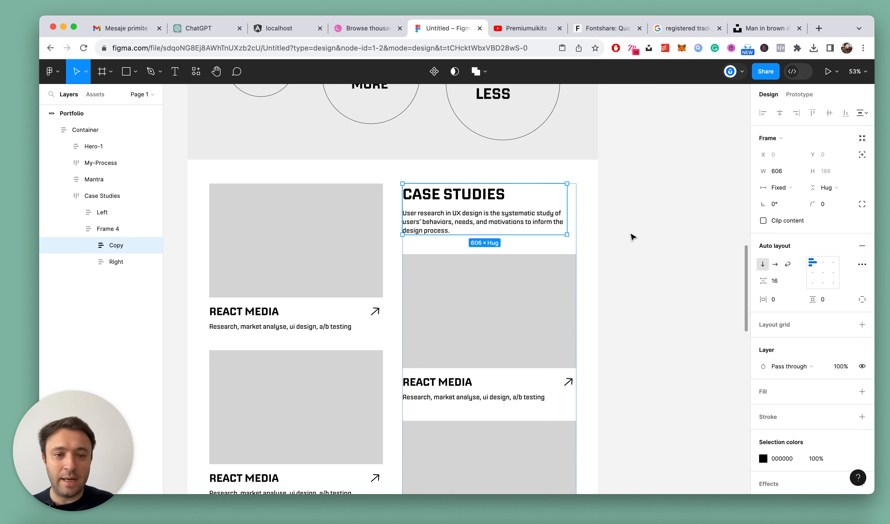
{"action": "left_click", "coordinate": [787, 183]}
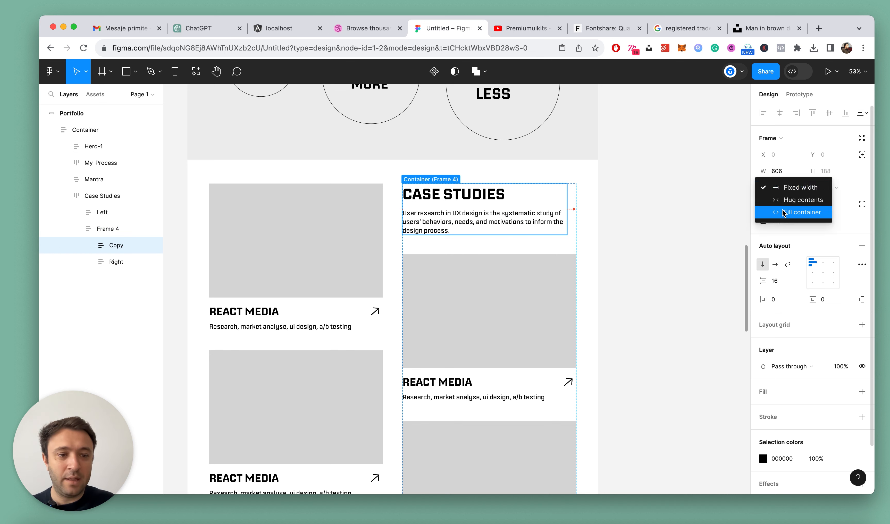
{"action": "left_click", "coordinate": [782, 211]}
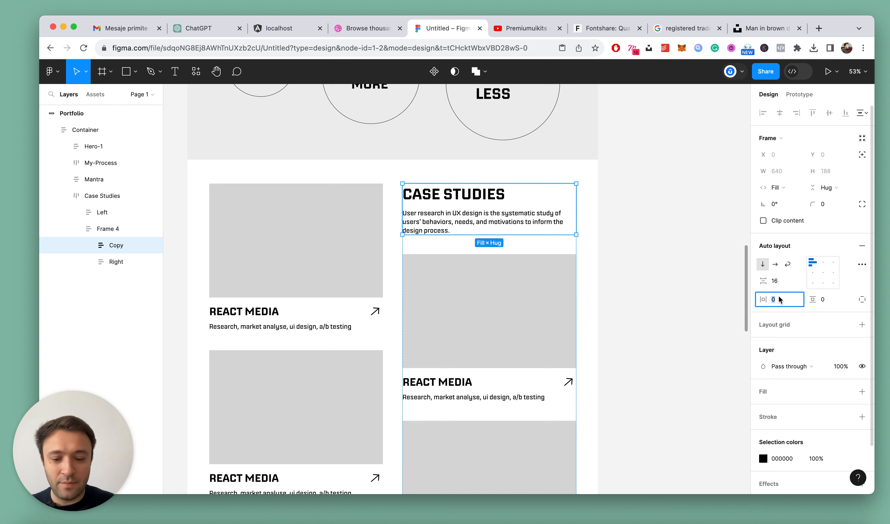
Try horizontal padding of 56 and 64 on the Case Studies Copy frame and compare the indentation
{"action": "type", "text": "56"}
{"action": "key", "text": "Return"}
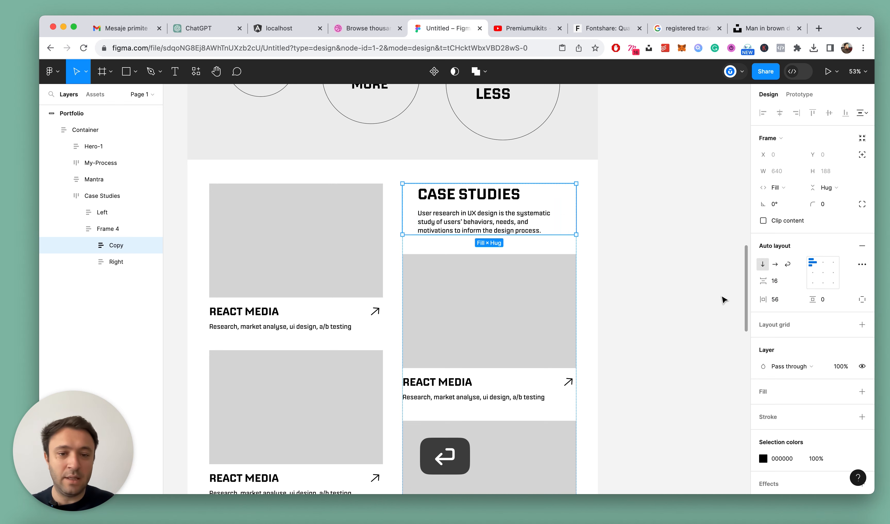
{"action": "key", "text": "Return"}
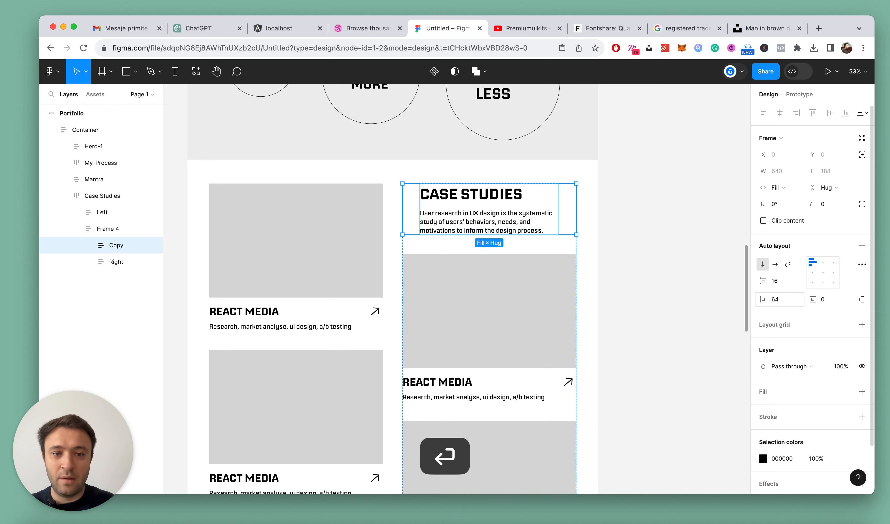
{"action": "left_click", "coordinate": [644, 245]}
{"action": "scroll", "coordinate": [610, 239], "scroll_direction": "down", "scroll_amount": 5}
{"action": "scroll", "coordinate": [587, 296], "scroll_direction": "up", "scroll_amount": 3}
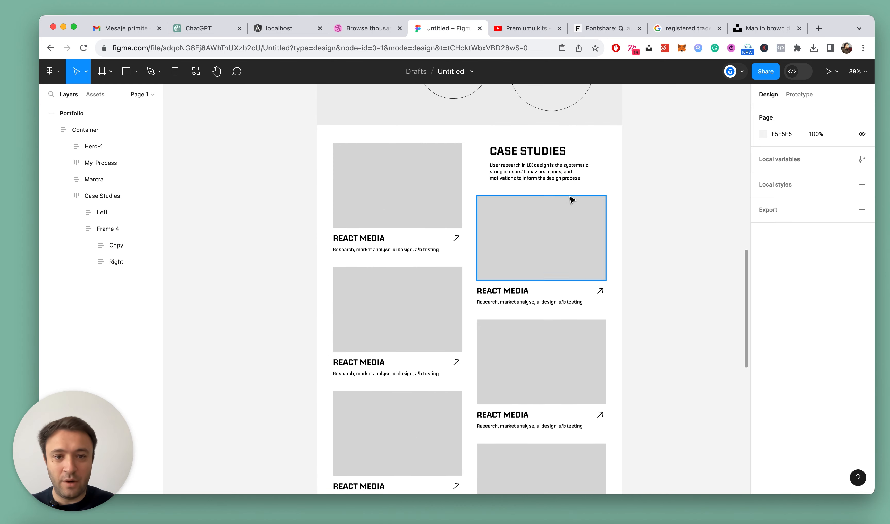
Set the horizontal padding of the Case Studies Copy frame to 56
{"action": "left_click", "coordinate": [548, 163]}
{"action": "double_click", "coordinate": [549, 164]}
{"action": "double_click", "coordinate": [549, 164]}
{"action": "scroll", "coordinate": [549, 164], "scroll_direction": "up", "scroll_amount": 3}
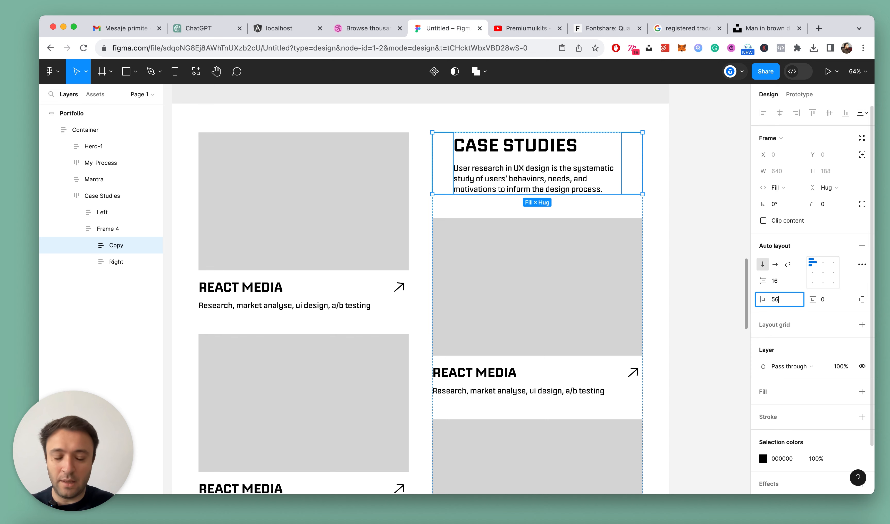
{"action": "type", "text": "56"}
{"action": "key", "text": "Return"}
Examine how the indented Case Studies heading lines up with its cards and the process accordion above
{"action": "scroll", "coordinate": [608, 244], "scroll_direction": "down", "scroll_amount": 5}
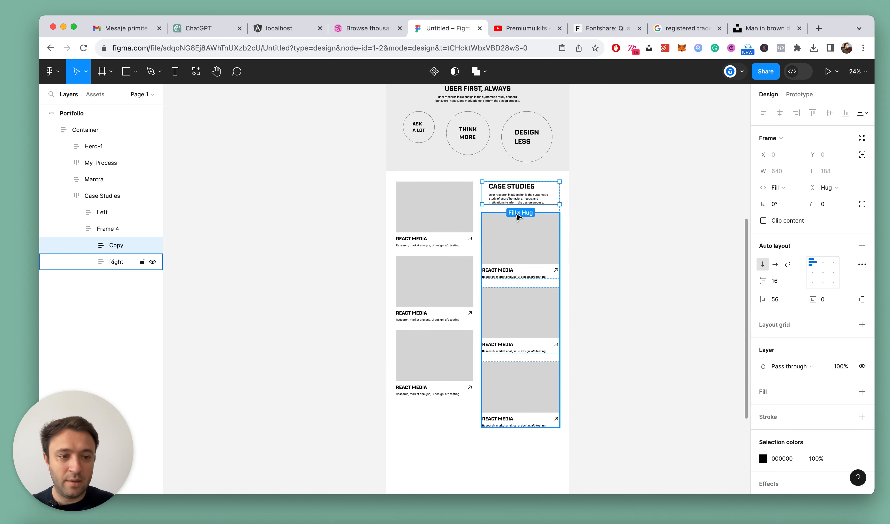
{"action": "key", "text": "super+z"}
{"action": "scroll", "coordinate": [633, 244], "scroll_direction": "down", "scroll_amount": 5}
{"action": "scroll", "coordinate": [626, 246], "scroll_direction": "up", "scroll_amount": 5}
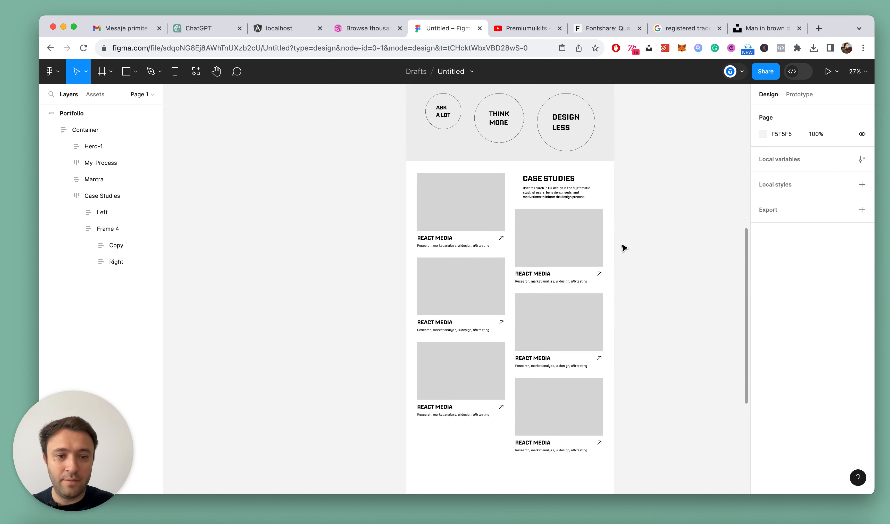
{"action": "left_click", "coordinate": [549, 178], "text": "super"}
{"action": "scroll", "coordinate": [590, 196], "scroll_direction": "up", "scroll_amount": 6}
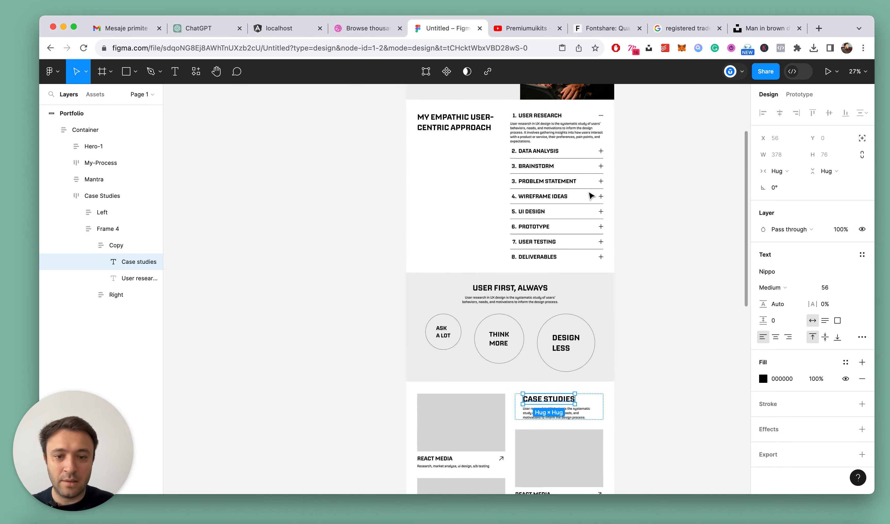
{"action": "scroll", "coordinate": [589, 195], "scroll_direction": "down", "scroll_amount": 5}
{"action": "scroll", "coordinate": [609, 213], "scroll_direction": "up", "scroll_amount": 5}
{"action": "left_click", "coordinate": [679, 246]}
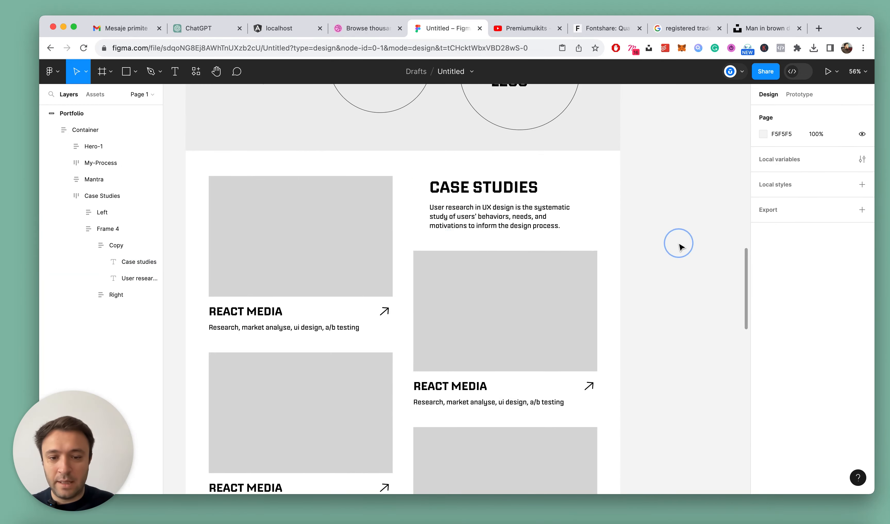
Change the title of the first card in the right Case Studies column to "PREMIUM UI KITS"
{"action": "scroll", "coordinate": [680, 247], "scroll_direction": "down", "scroll_amount": 5}
{"action": "scroll", "coordinate": [681, 248], "scroll_direction": "down", "scroll_amount": 2}
{"action": "left_click", "coordinate": [495, 176], "text": "super"}
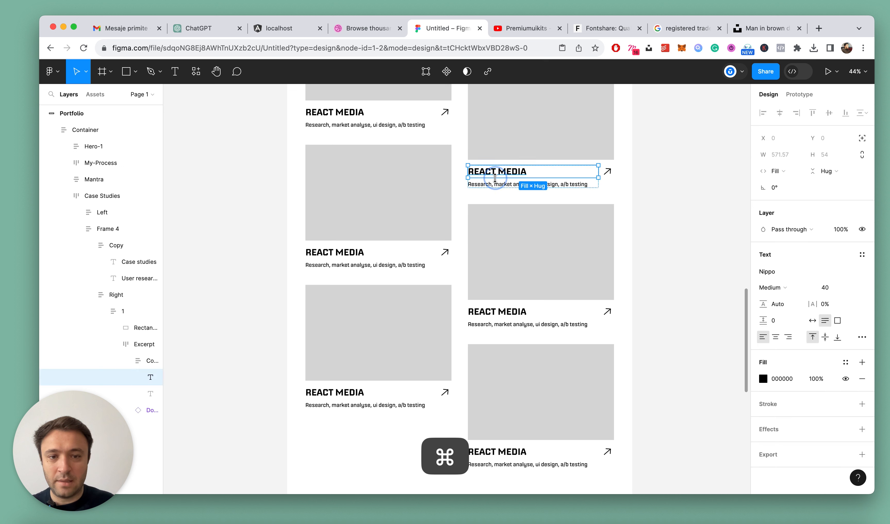
{"action": "double_click", "coordinate": [508, 174]}
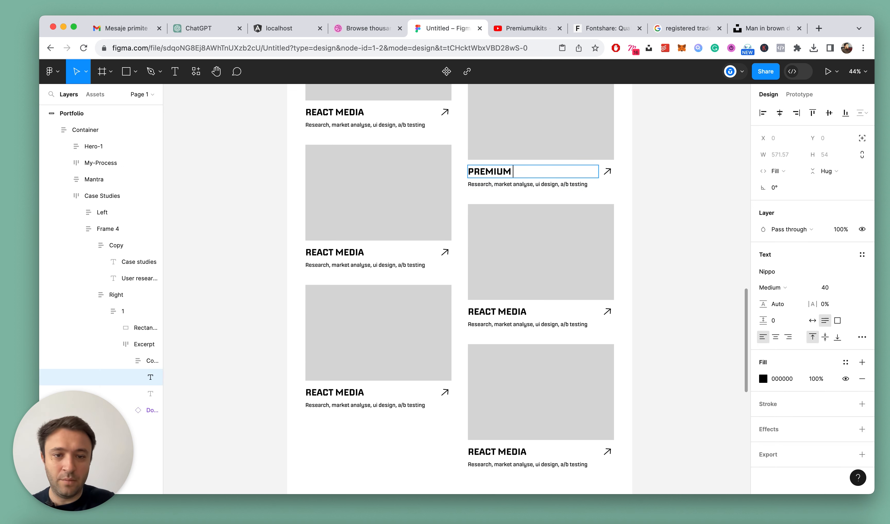
{"action": "type", "text": "PREMIUM UI KITS"}
{"action": "key", "text": "Escape"}
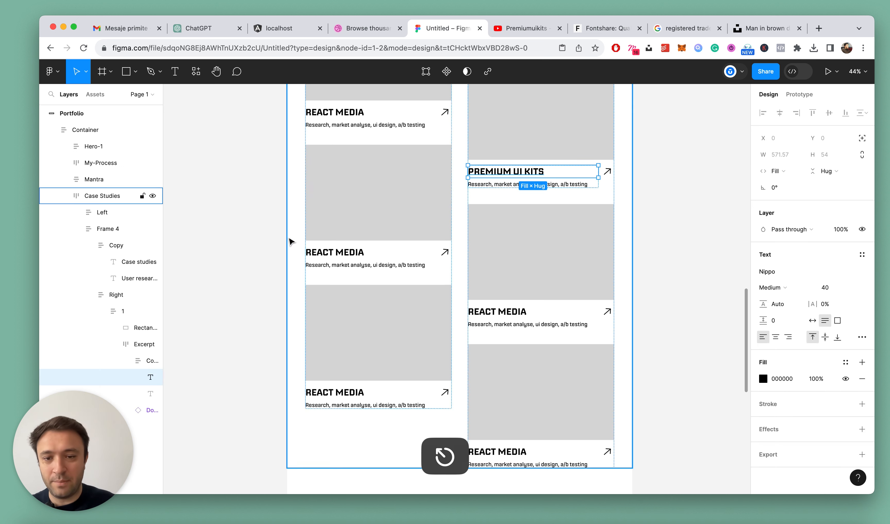
Change the title of the second card in the left Case Studies column to "WP RIDERS"
{"action": "left_click", "coordinate": [314, 252], "text": "super"}
{"action": "scroll", "coordinate": [313, 252], "scroll_direction": "up", "scroll_amount": 3}
{"action": "double_click", "coordinate": [356, 252]}
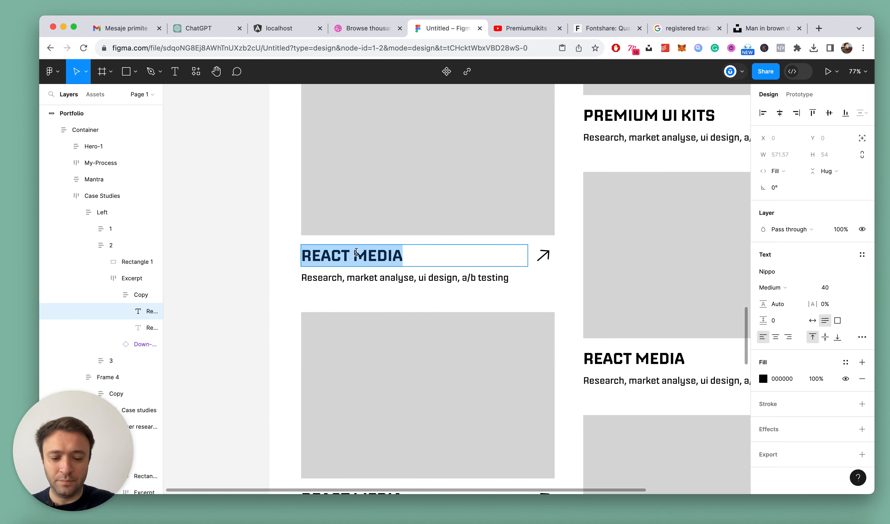
{"action": "type", "text": "WP RIDERS"}
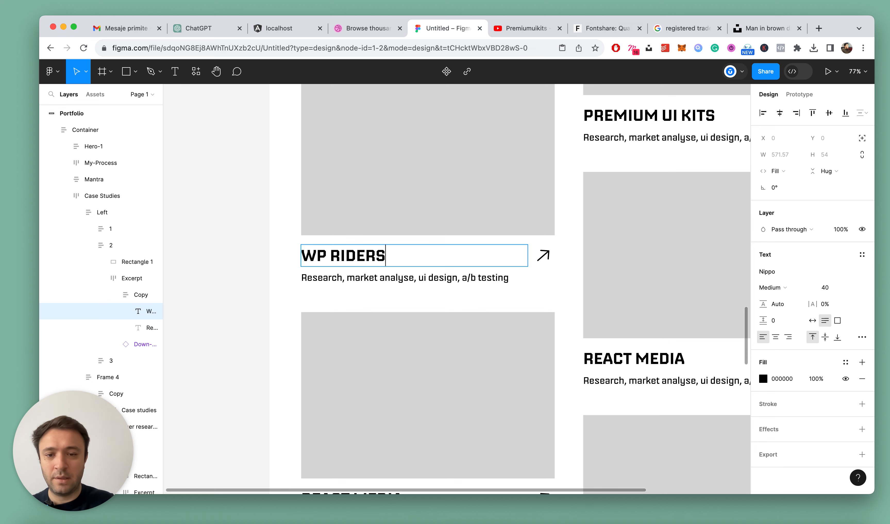
Change the title of the second card in the right Case Studies column to "GANDESTE SANATOS"
{"action": "scroll", "coordinate": [520, 323], "scroll_direction": "down", "scroll_amount": 3}
{"action": "scroll", "coordinate": [482, 290], "scroll_direction": "up", "scroll_amount": 2}
{"action": "double_click", "coordinate": [477, 290]}
{"action": "type", "text": "GANDE"}
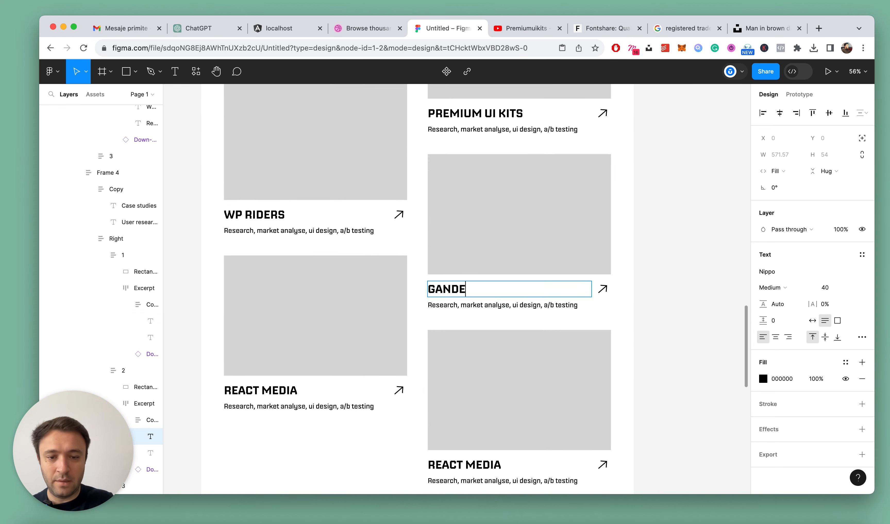
{"action": "type", "text": "STE SANATO"}
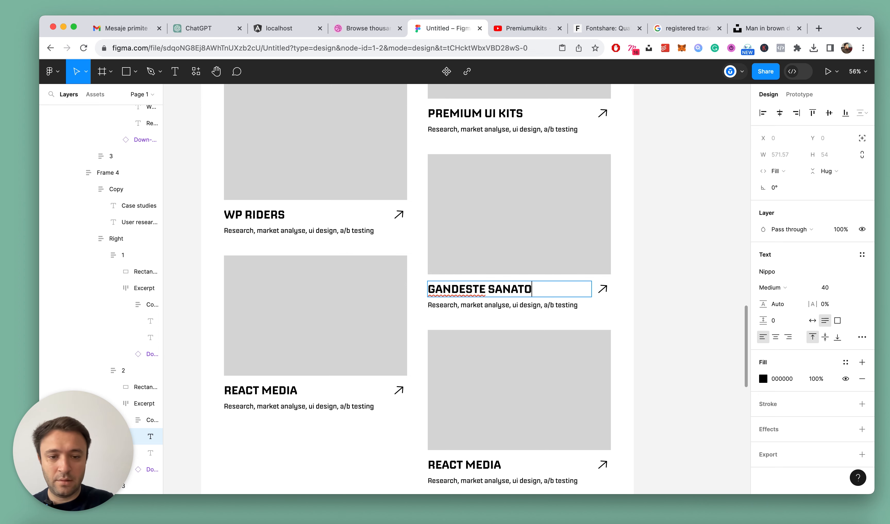
{"action": "type", "text": "S"}
{"action": "key", "text": "Escape"}
Try a long string of filler letters as the title of the third card in the left Case Studies column
{"action": "scroll", "coordinate": [611, 342], "scroll_direction": "down", "scroll_amount": 3}
{"action": "scroll", "coordinate": [338, 377], "scroll_direction": "up", "scroll_amount": 4}
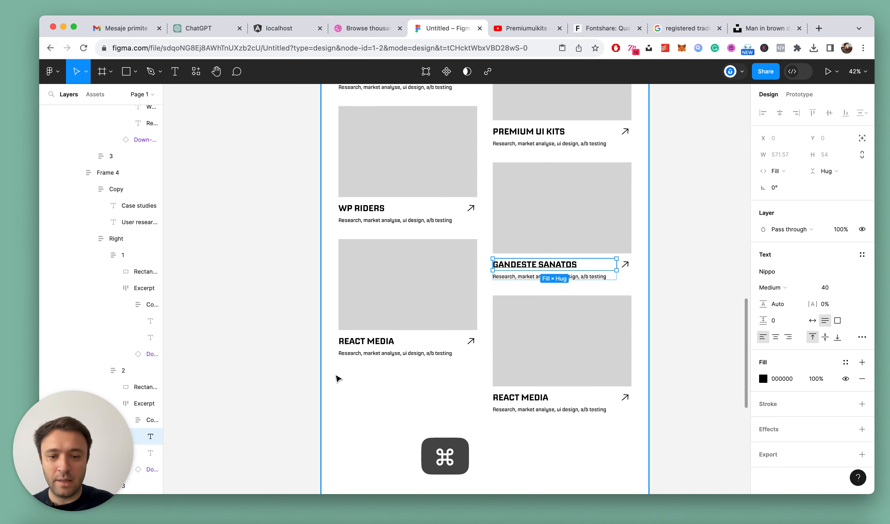
{"action": "double_click", "coordinate": [390, 316]}
{"action": "left_click", "coordinate": [389, 316]}
{"action": "triple_click", "coordinate": [390, 316]}
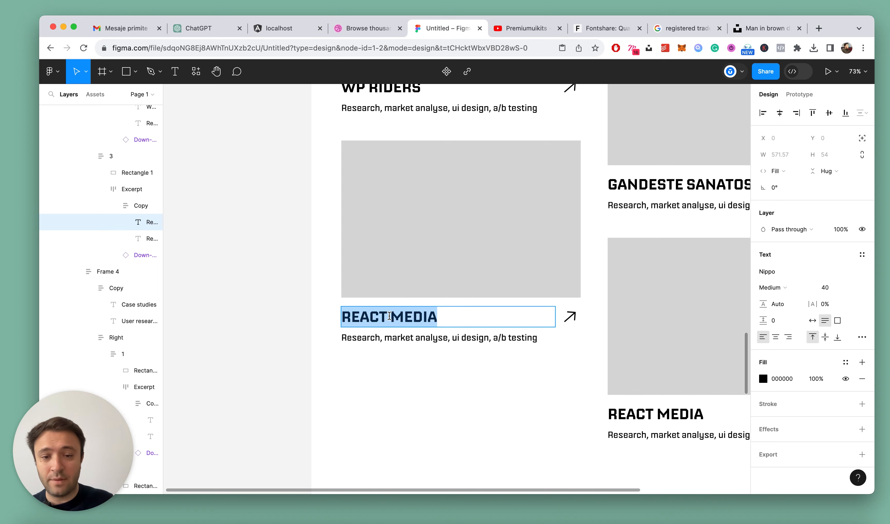
{"action": "key", "text": "alt+l"}
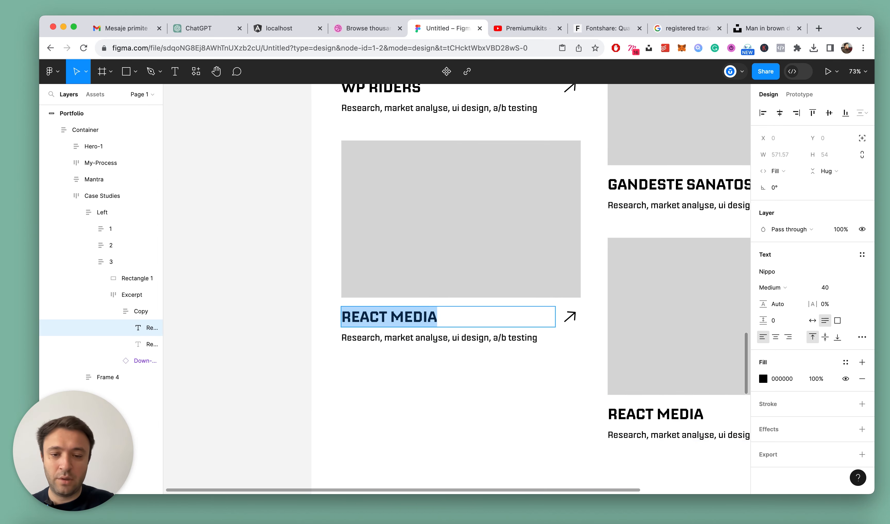
{"action": "type", "text": "ldaskjdlaskdasldjasldjasldjasdlas"}
{"action": "key", "text": "Escape"}
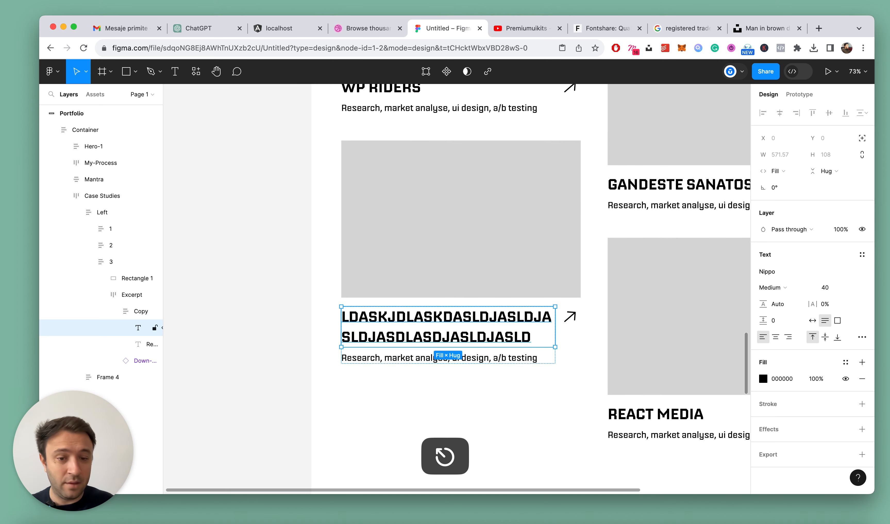
{"action": "left_click", "coordinate": [325, 288]}
{"action": "scroll", "coordinate": [325, 288], "scroll_direction": "down", "scroll_amount": 5}
{"action": "scroll", "coordinate": [325, 288], "scroll_direction": "up", "scroll_amount": 3}
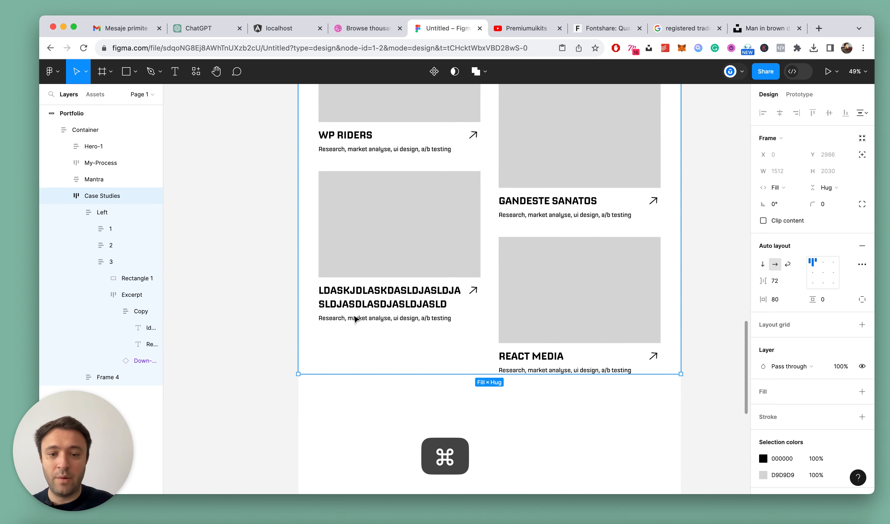
Undo the filler text in the title of the third card in the left column
{"action": "key", "text": "super+z"}
{"action": "key", "text": "super+z"}
{"action": "key", "text": "super+z"}
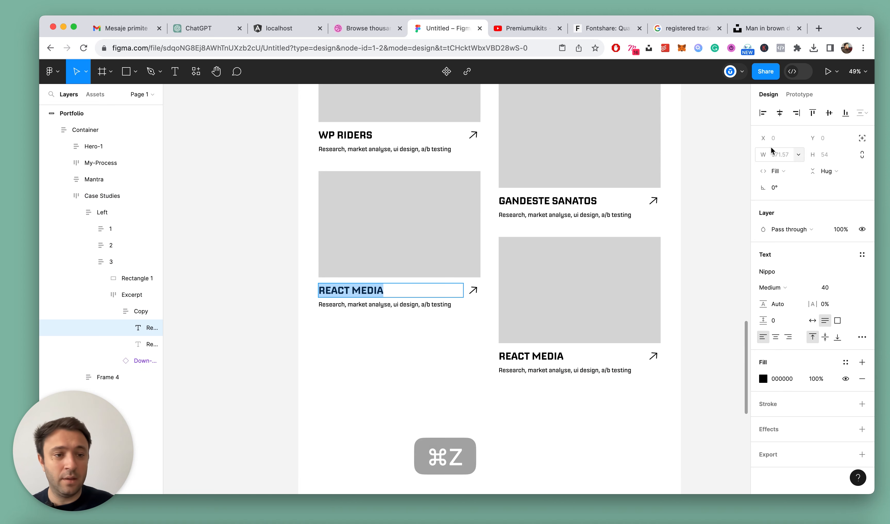
{"action": "left_click", "coordinate": [781, 173]}
{"action": "left_click", "coordinate": [356, 377]}
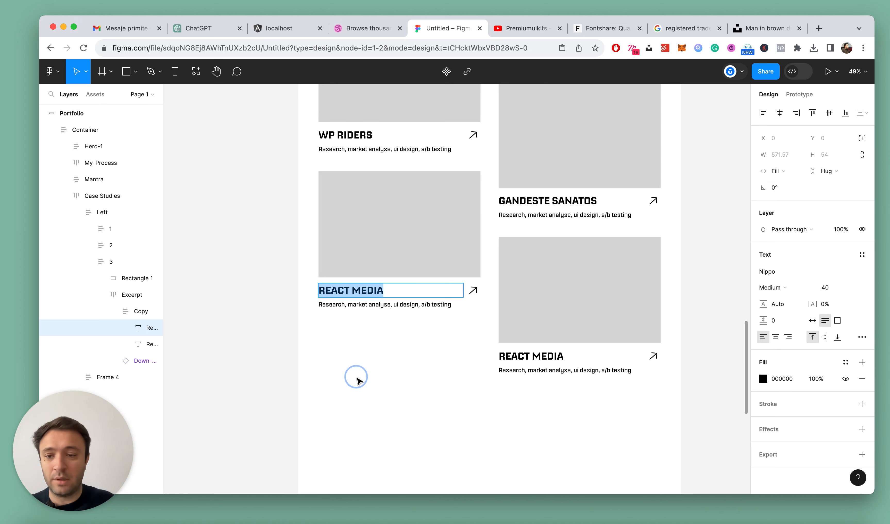
{"action": "key", "text": "alt+l"}
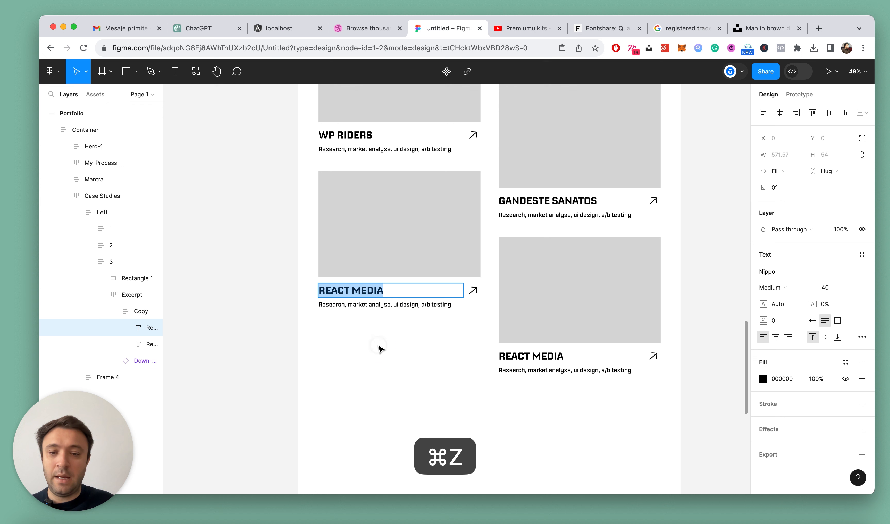
Change the title of the third card in the right Case Studies column to "IVATHERM"
{"action": "double_click", "coordinate": [548, 356]}
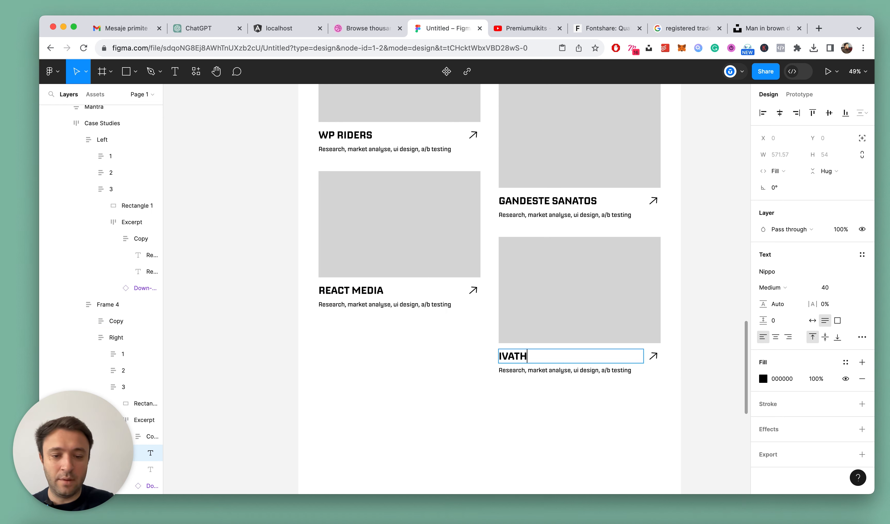
{"action": "key", "text": "Escape"}
{"action": "scroll", "coordinate": [557, 311], "scroll_direction": "down", "scroll_amount": 5}
{"action": "left_click", "coordinate": [555, 375]}
{"action": "scroll", "coordinate": [597, 348], "scroll_direction": "up", "scroll_amount": 3}
{"action": "scroll", "coordinate": [597, 346], "scroll_direction": "up", "scroll_amount": 5}
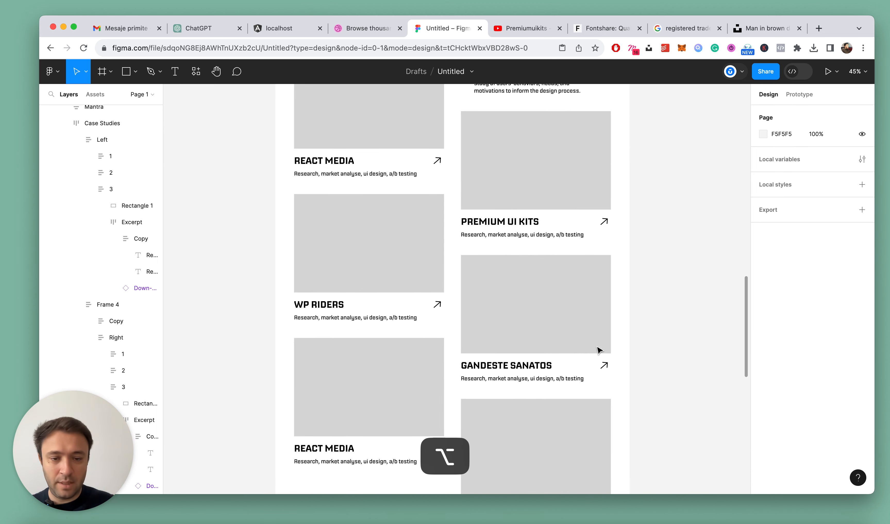
Examine the proportions and alignment of the left and right card columns in the Case Studies section
{"action": "key", "text": "alt+l"}
{"action": "scroll", "coordinate": [350, 240], "scroll_direction": "down", "scroll_amount": 5}
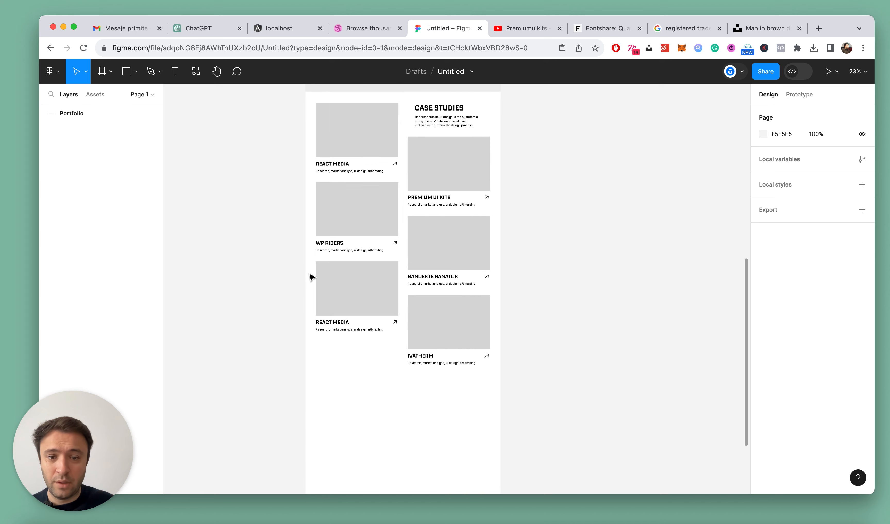
{"action": "scroll", "coordinate": [309, 274], "scroll_direction": "up", "scroll_amount": 5}
{"action": "scroll", "coordinate": [345, 273], "scroll_direction": "up", "scroll_amount": 3}
{"action": "scroll", "coordinate": [346, 273], "scroll_direction": "down", "scroll_amount": 5}
{"action": "double_click", "coordinate": [361, 223]}
{"action": "double_click", "coordinate": [361, 223]}
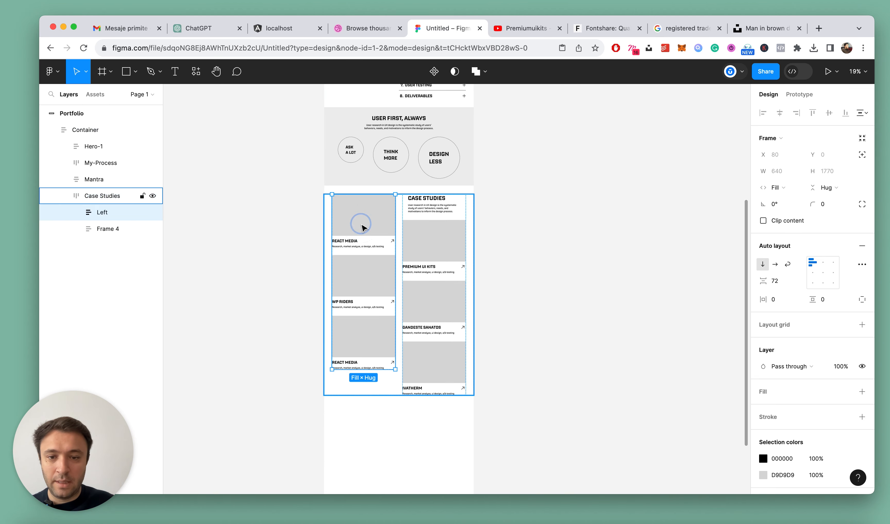
{"action": "left_click", "coordinate": [423, 252]}
{"action": "double_click", "coordinate": [423, 253]}
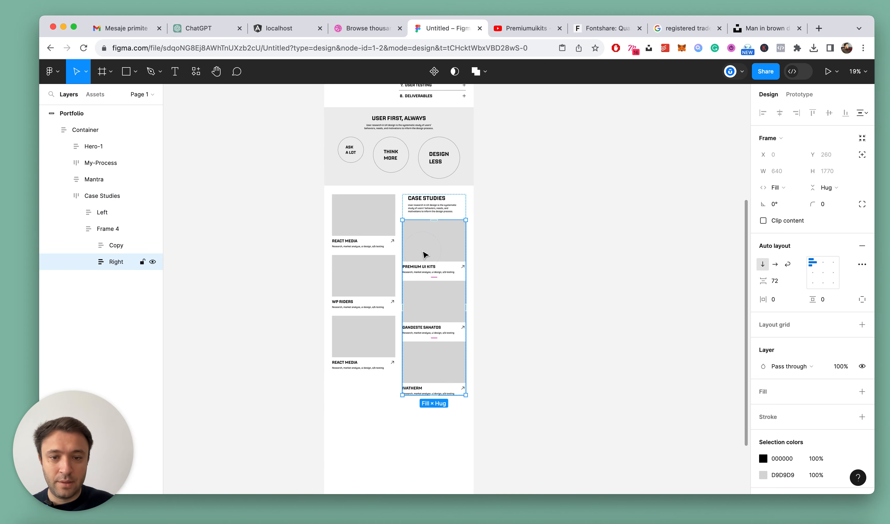
{"action": "left_click", "coordinate": [359, 230], "text": "shift"}
{"action": "scroll", "coordinate": [359, 234], "scroll_direction": "up", "scroll_amount": 3}
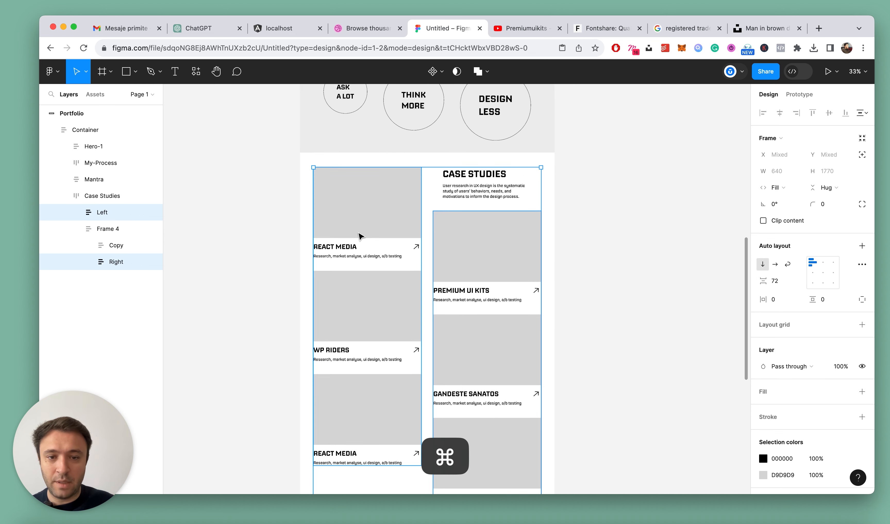
{"action": "scroll", "coordinate": [572, 309], "scroll_direction": "down", "scroll_amount": 3}
{"action": "scroll", "coordinate": [706, 285], "scroll_direction": "up", "scroll_amount": 2}
{"action": "left_click", "coordinate": [657, 274]}
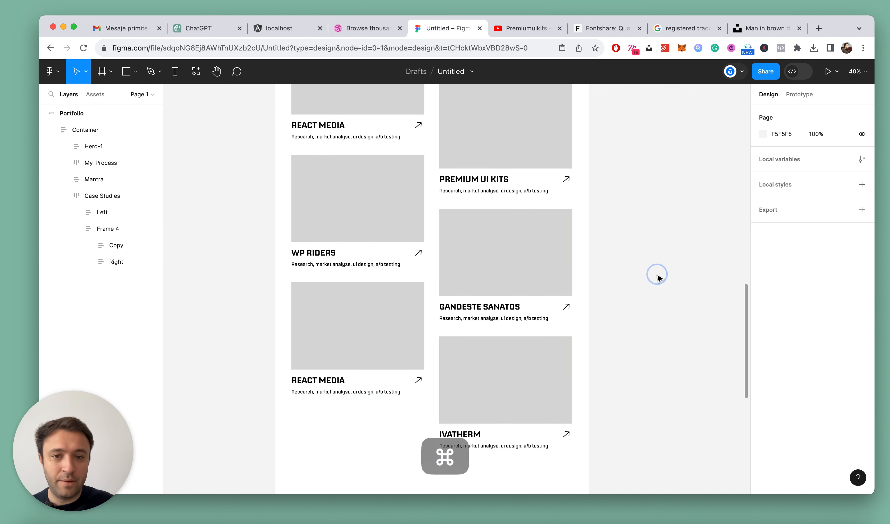
{"action": "key", "text": "alt+l"}
{"action": "scroll", "coordinate": [658, 278], "scroll_direction": "down", "scroll_amount": 2}
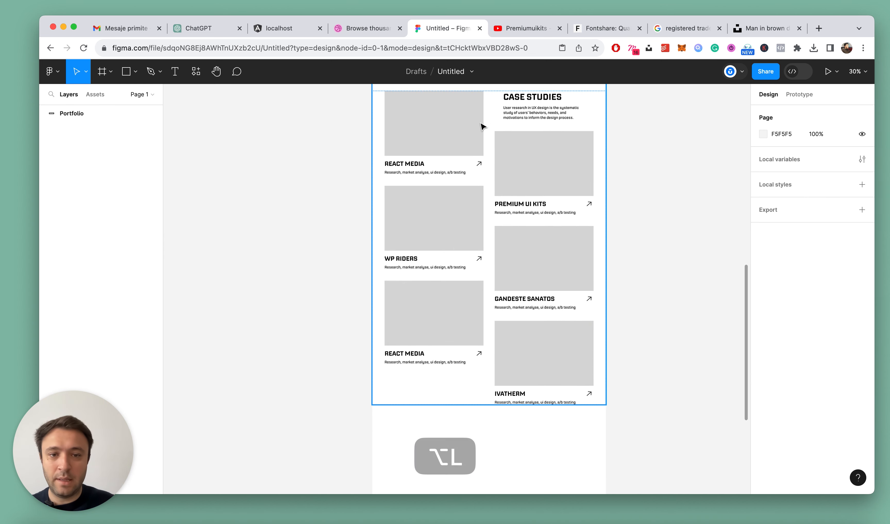
Set the height of the first card's image rectangle in the left column to 520 and copy that value
{"action": "left_click", "coordinate": [456, 124]}
{"action": "left_click", "coordinate": [457, 124]}
{"action": "left_click", "coordinate": [457, 124]}
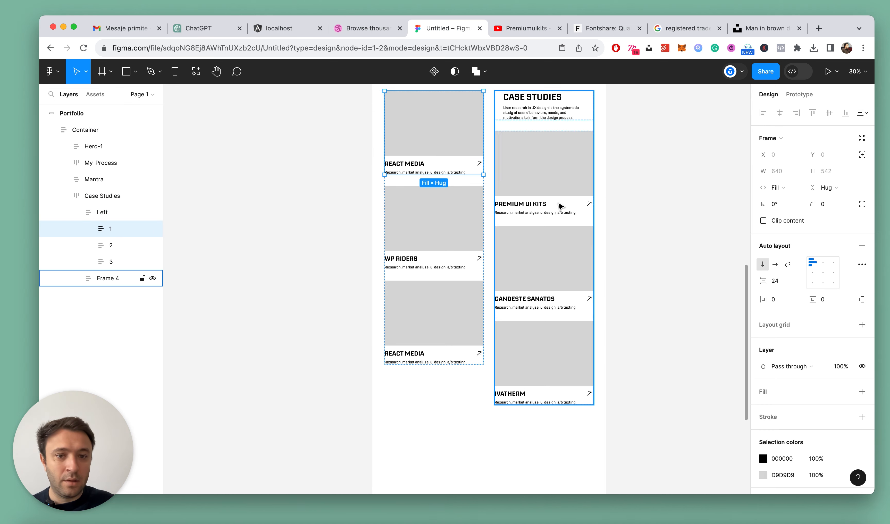
{"action": "left_click", "coordinate": [445, 140], "text": "super"}
{"action": "left_click", "coordinate": [829, 157]}
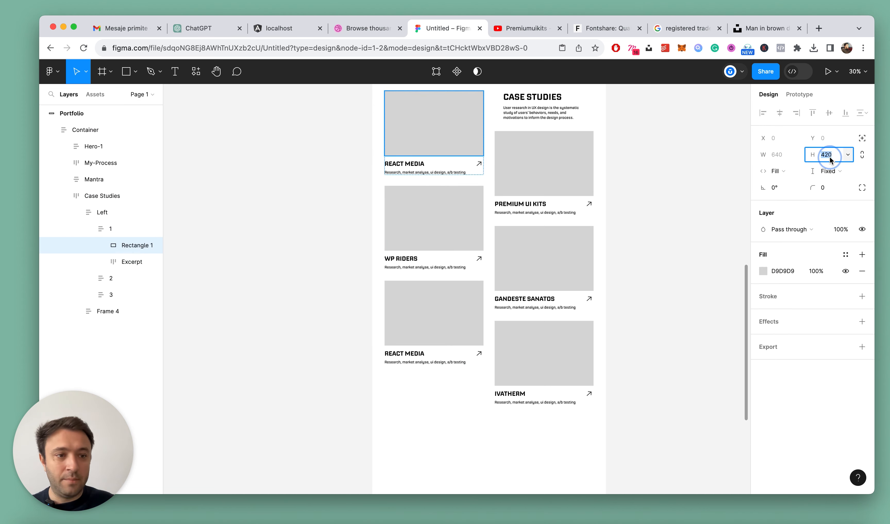
{"action": "key", "text": "shift+Up"}
{"action": "key", "text": "shift+Up"}
{"action": "key", "text": "shift+Up"}
{"action": "key", "text": "shift+Up"}
{"action": "key", "text": "shift+Up"}
{"action": "key", "text": "shift+Up"}
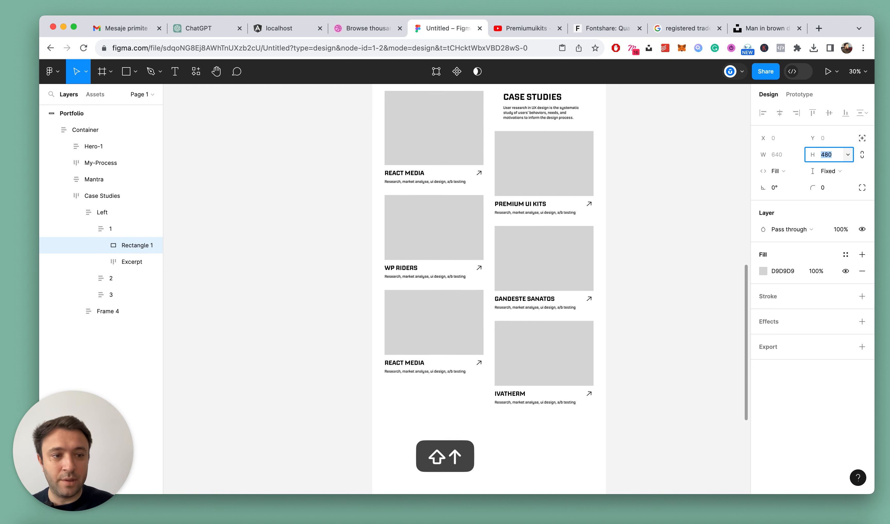
{"action": "key", "text": "shift+Up"}
{"action": "key", "text": "shift+Up"}
{"action": "key", "text": "shift+Up"}
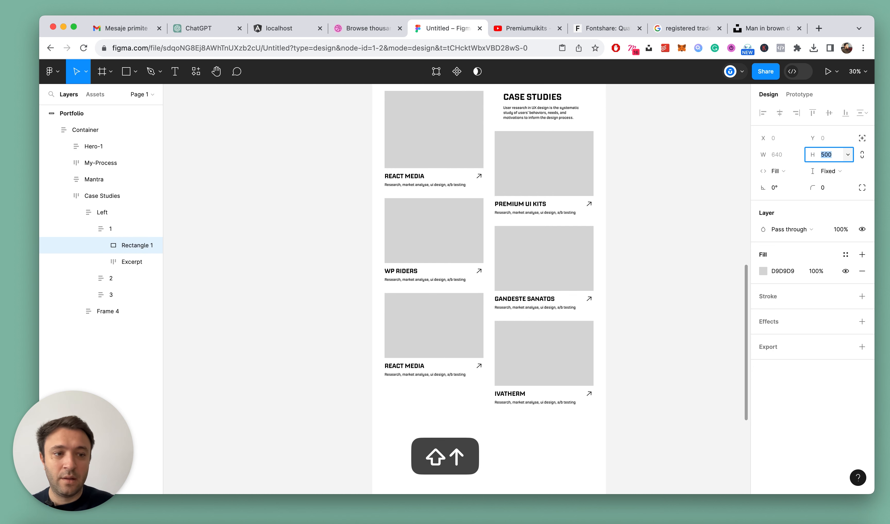
{"action": "key", "text": "shift+Up"}
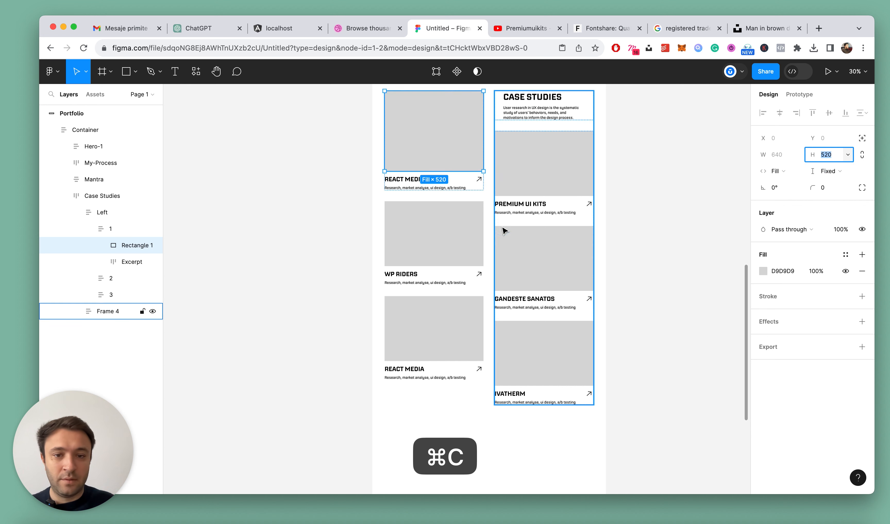
Set the image rectangles of the second and third cards in the left column to a height of 520
{"action": "left_click", "coordinate": [449, 238]}
{"action": "scroll", "coordinate": [528, 237], "scroll_direction": "up", "scroll_amount": 2}
{"action": "left_click", "coordinate": [422, 229], "text": "super"}
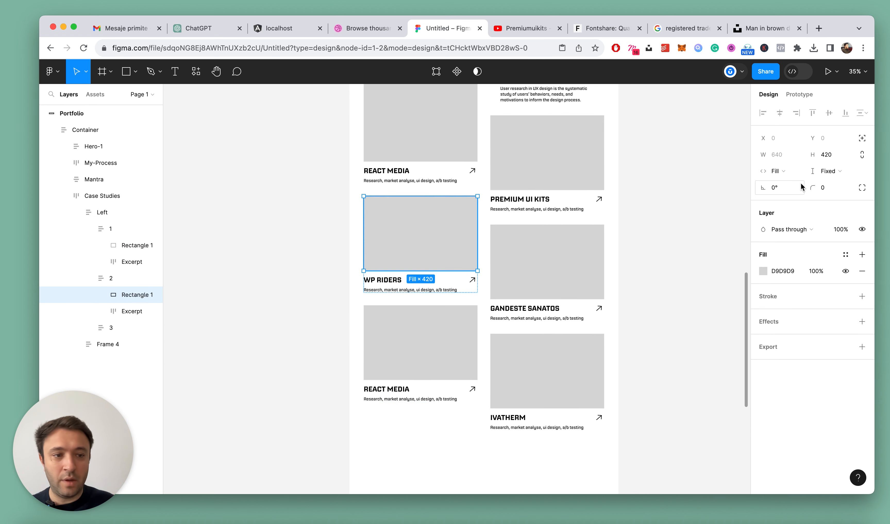
{"action": "type", "text": "520"}
{"action": "key", "text": "Return"}
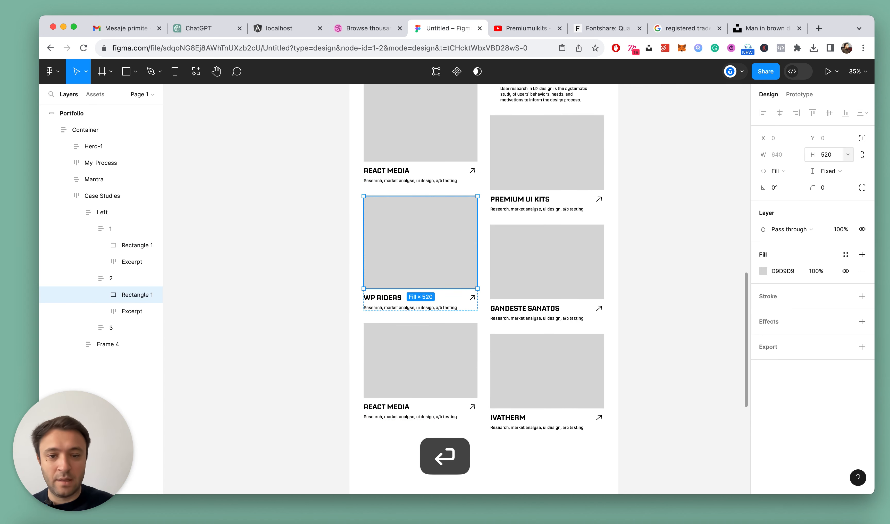
{"action": "left_click", "coordinate": [463, 350], "text": "super"}
{"action": "left_click", "coordinate": [827, 154]}
{"action": "type", "text": "520"}
{"action": "key", "text": "Return"}
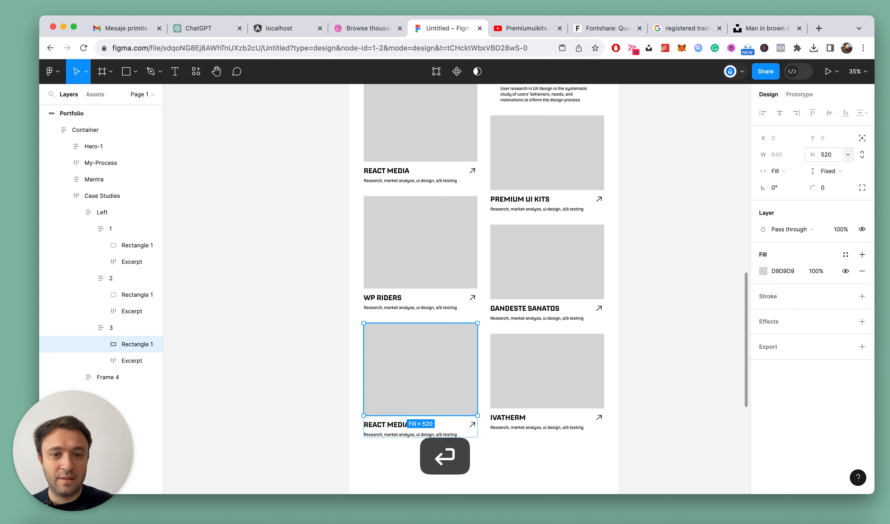
Set the height of all three image rectangles in the right Case Studies column to 520
{"action": "left_click", "coordinate": [546, 165], "text": "super"}
{"action": "left_click", "coordinate": [554, 274], "text": "shift+super"}
{"action": "left_click", "coordinate": [569, 367], "text": "shift+super"}
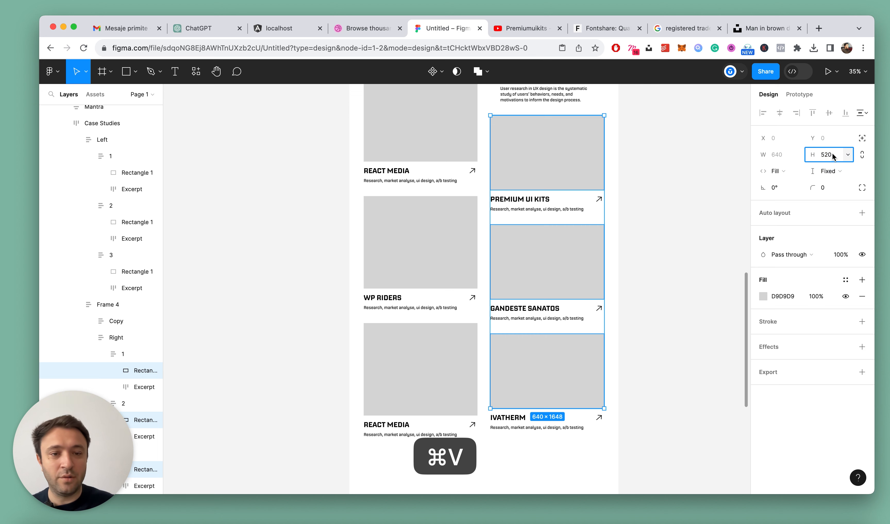
{"action": "key", "text": "Return"}
{"action": "left_click", "coordinate": [666, 178]}
{"action": "scroll", "coordinate": [555, 190], "scroll_direction": "down", "scroll_amount": 3}
{"action": "scroll", "coordinate": [555, 190], "scroll_direction": "down", "scroll_amount": 2}
{"action": "left_click", "coordinate": [652, 215]}
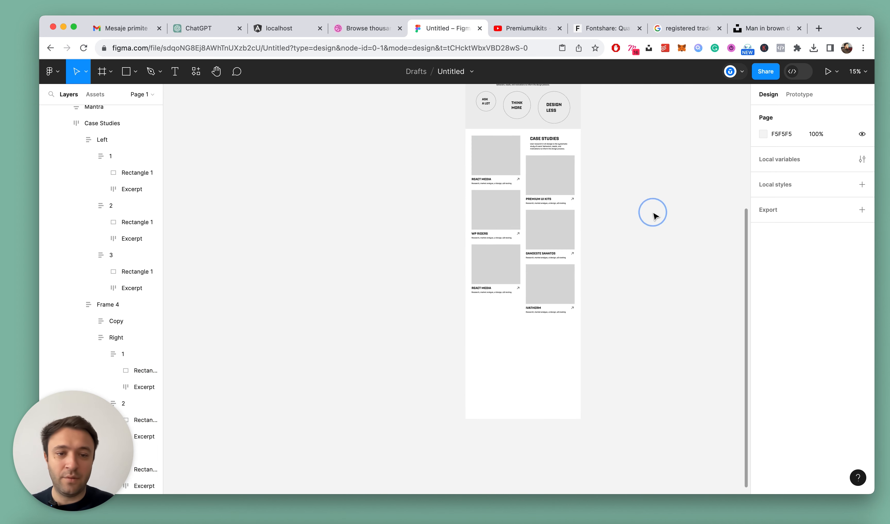
{"action": "key", "text": "alt+l"}
{"action": "scroll", "coordinate": [587, 146], "scroll_direction": "up", "scroll_amount": 5}
{"action": "scroll", "coordinate": [504, 145], "scroll_direction": "down", "scroll_amount": 3}
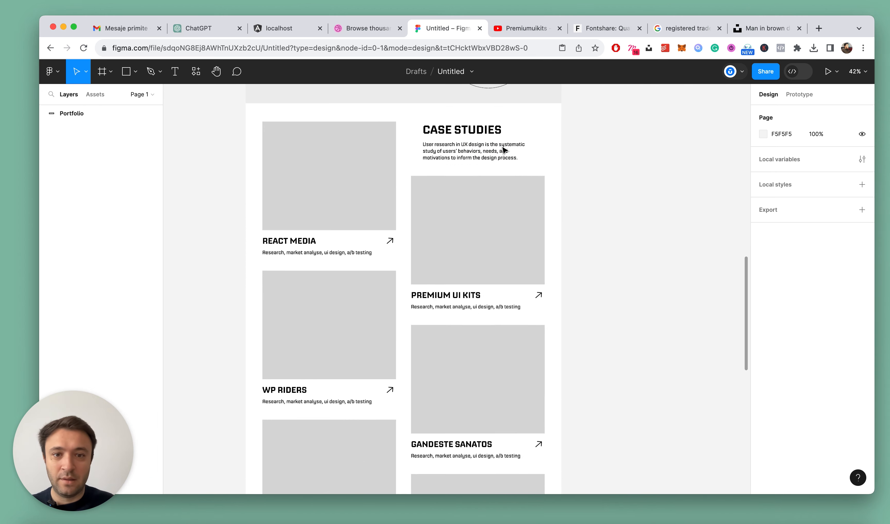
Set the font size of all six project card titles in the Case Studies section to 36
{"action": "scroll", "coordinate": [394, 202], "scroll_direction": "up", "scroll_amount": 5}
{"action": "left_click", "coordinate": [371, 208], "text": "shift+super"}
{"action": "left_click", "coordinate": [598, 283], "text": "shift+super"}
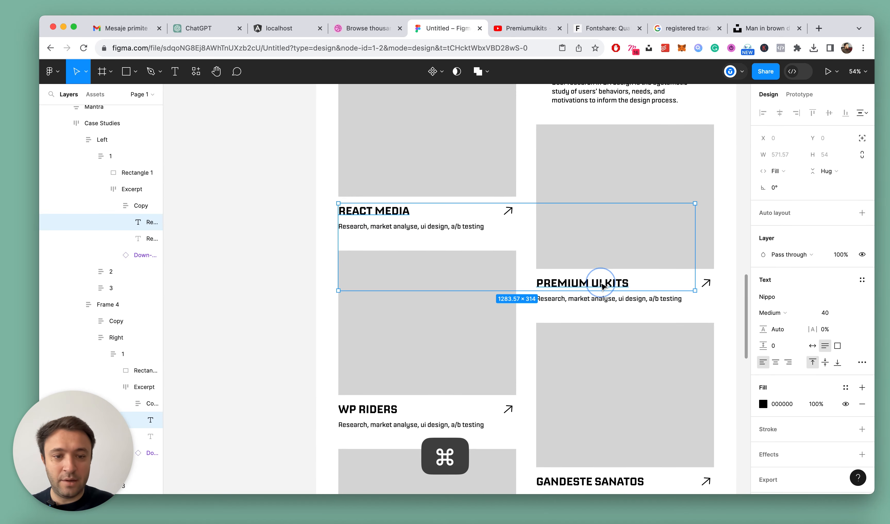
{"action": "scroll", "coordinate": [336, 273], "scroll_direction": "down", "scroll_amount": 3}
{"action": "left_click", "coordinate": [357, 280], "text": "shift+super"}
{"action": "scroll", "coordinate": [356, 277], "scroll_direction": "down", "scroll_amount": 2}
{"action": "left_click", "coordinate": [595, 302], "text": "shift+super"}
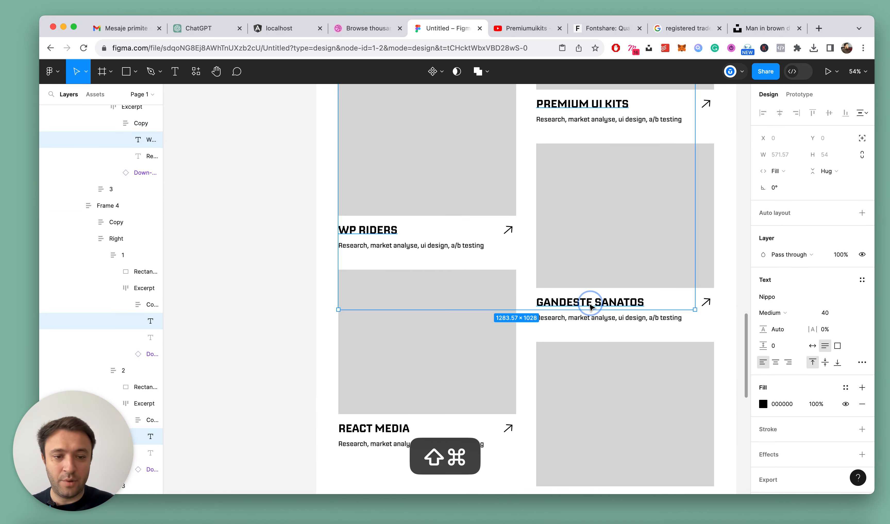
{"action": "scroll", "coordinate": [468, 323], "scroll_direction": "down", "scroll_amount": 3}
{"action": "left_click", "coordinate": [381, 344], "text": "shift+super"}
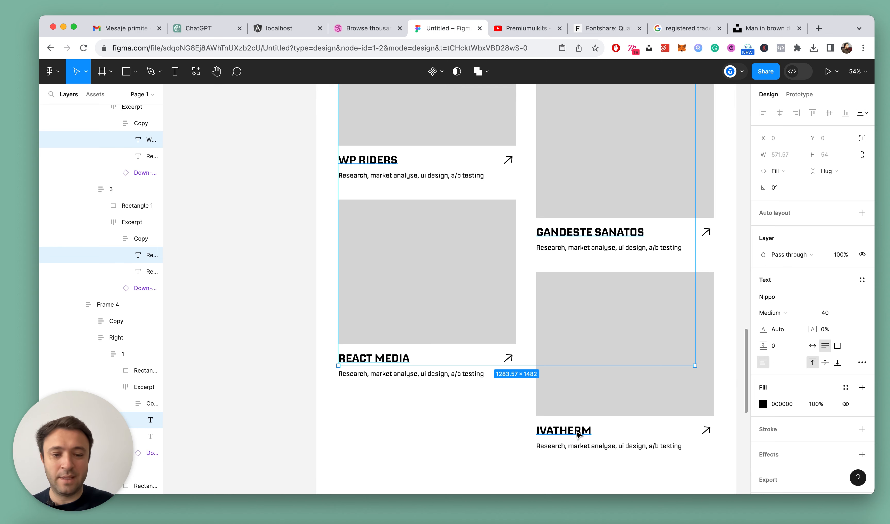
{"action": "left_click", "coordinate": [580, 435], "text": "shift+super"}
{"action": "scroll", "coordinate": [625, 369], "scroll_direction": "up", "scroll_amount": 2}
{"action": "scroll", "coordinate": [625, 364], "scroll_direction": "up", "scroll_amount": 3}
{"action": "scroll", "coordinate": [637, 274], "scroll_direction": "up", "scroll_amount": 2}
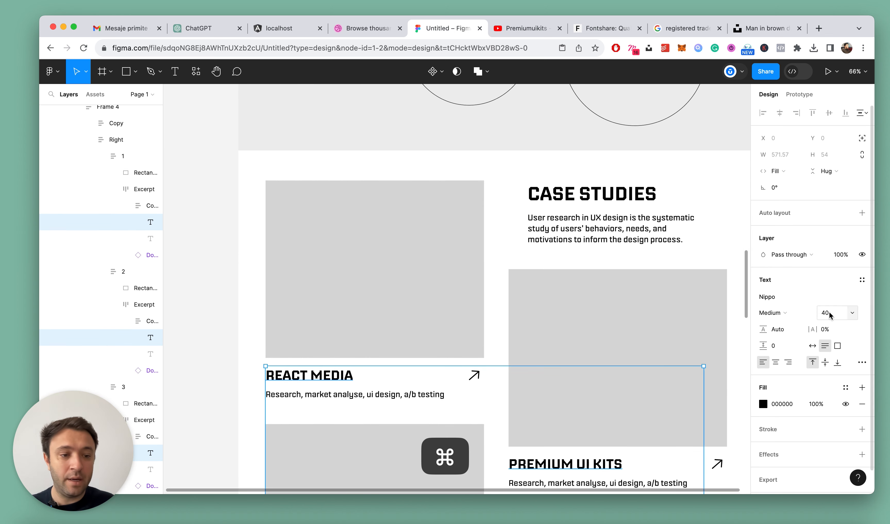
{"action": "key", "text": "Return"}
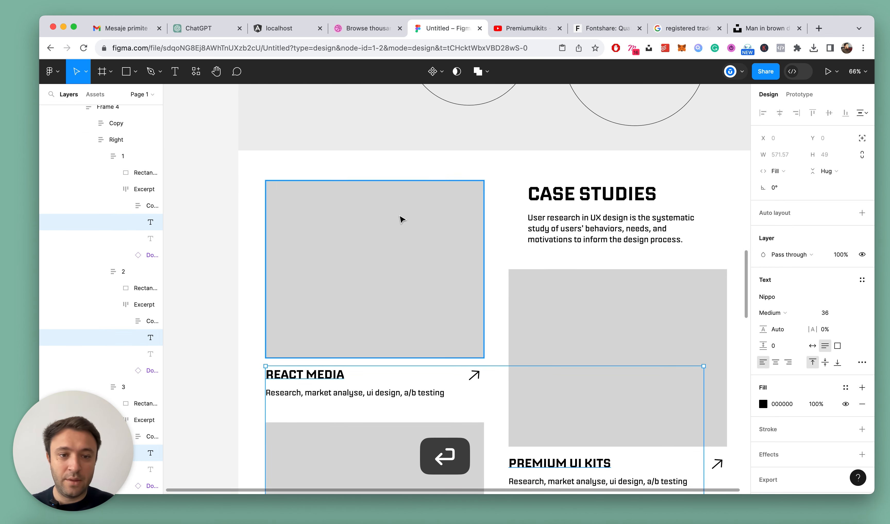
{"action": "scroll", "coordinate": [431, 234], "scroll_direction": "down", "scroll_amount": 5}
{"action": "scroll", "coordinate": [446, 215], "scroll_direction": "up", "scroll_amount": 4}
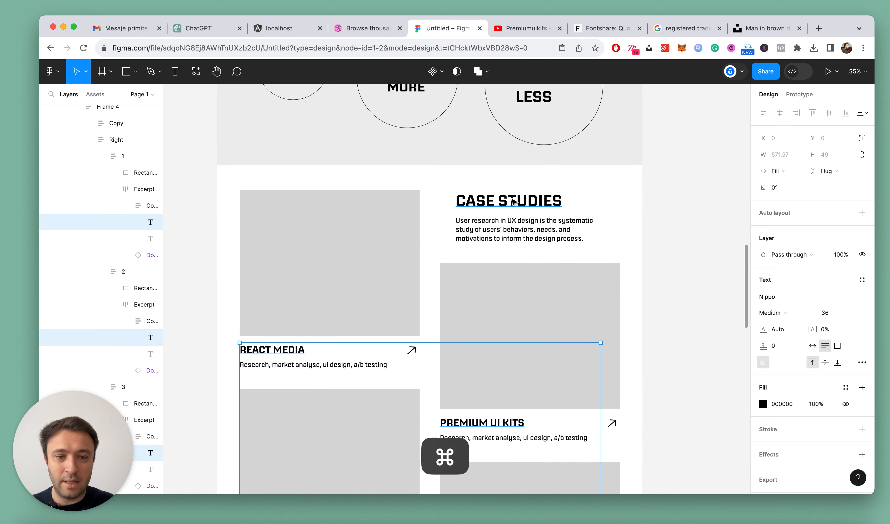
Set the Case Studies heading and its description to fill the width of their text container
{"action": "left_click", "coordinate": [500, 201], "text": "super"}
{"action": "left_click", "coordinate": [769, 172]}
{"action": "left_click", "coordinate": [793, 184]}
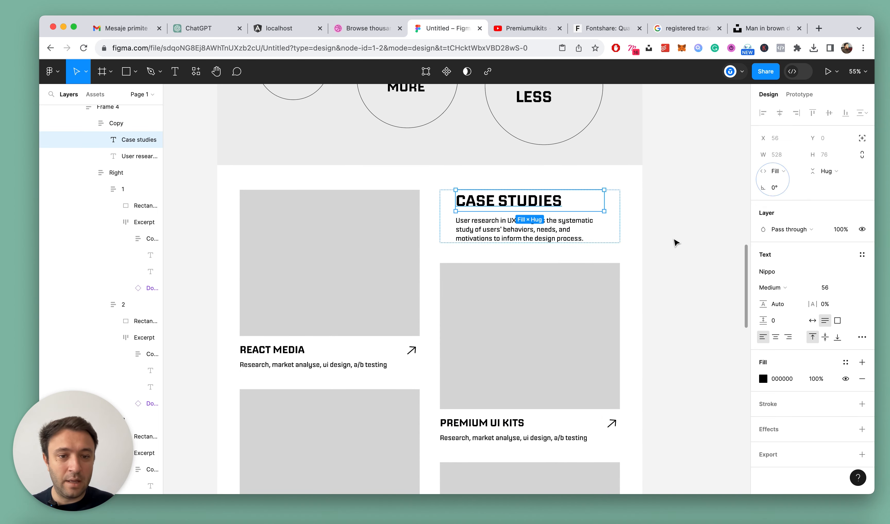
{"action": "left_click", "coordinate": [670, 242]}
{"action": "left_click", "coordinate": [568, 236], "text": "super"}
{"action": "left_click", "coordinate": [777, 171]}
{"action": "left_click", "coordinate": [786, 171]}
{"action": "scroll", "coordinate": [648, 194], "scroll_direction": "down", "scroll_amount": 5}
{"action": "left_click", "coordinate": [654, 208]}
{"action": "scroll", "coordinate": [652, 207], "scroll_direction": "up", "scroll_amount": 5}
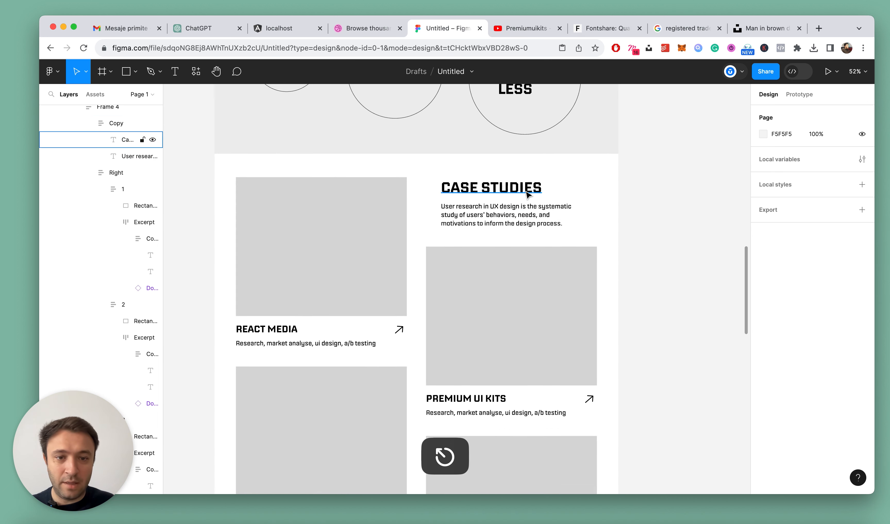
Increase the Case Studies heading's font size to 64
{"action": "left_click", "coordinate": [139, 140]}
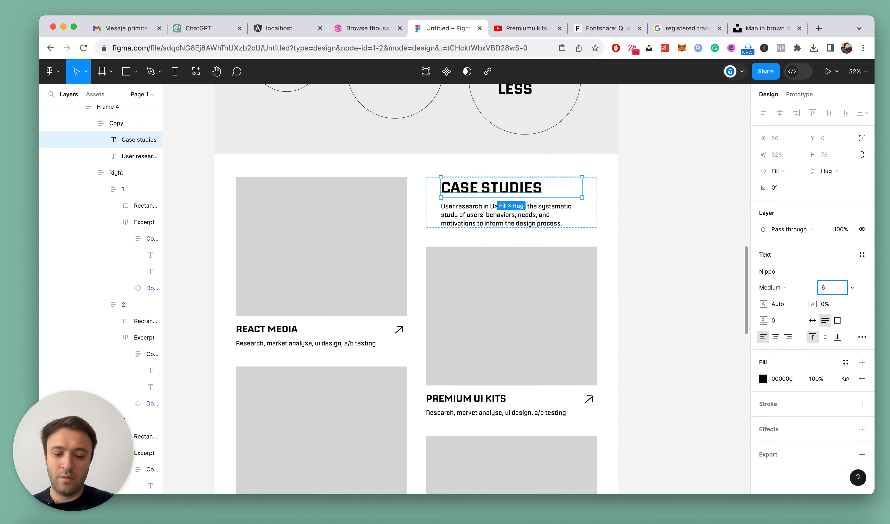
{"action": "key", "text": "Return"}
{"action": "key", "text": "Escape"}
{"action": "left_click", "coordinate": [615, 225]}
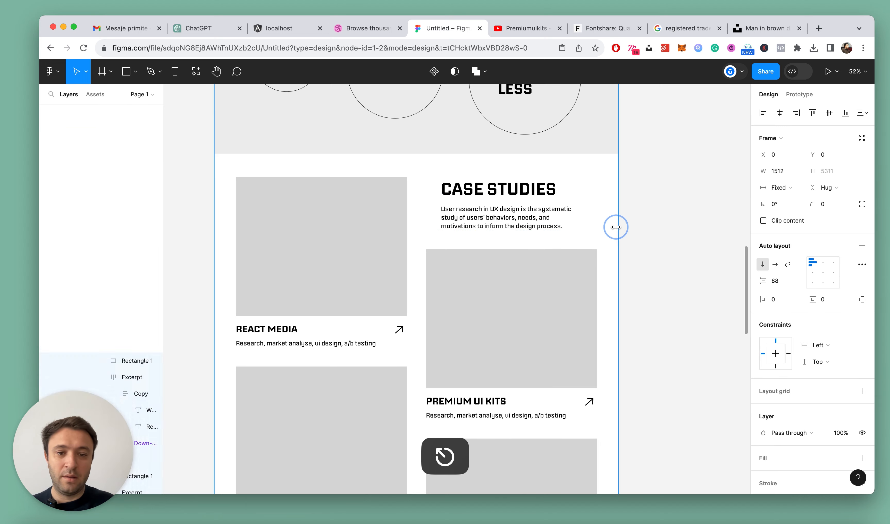
{"action": "scroll", "coordinate": [615, 227], "scroll_direction": "down", "scroll_amount": 5}
{"action": "left_click", "coordinate": [641, 226]}
Set the Case Studies heading's font size to 56 to match the other section headings
{"action": "scroll", "coordinate": [607, 244], "scroll_direction": "up", "scroll_amount": 3}
{"action": "scroll", "coordinate": [583, 245], "scroll_direction": "up", "scroll_amount": 5}
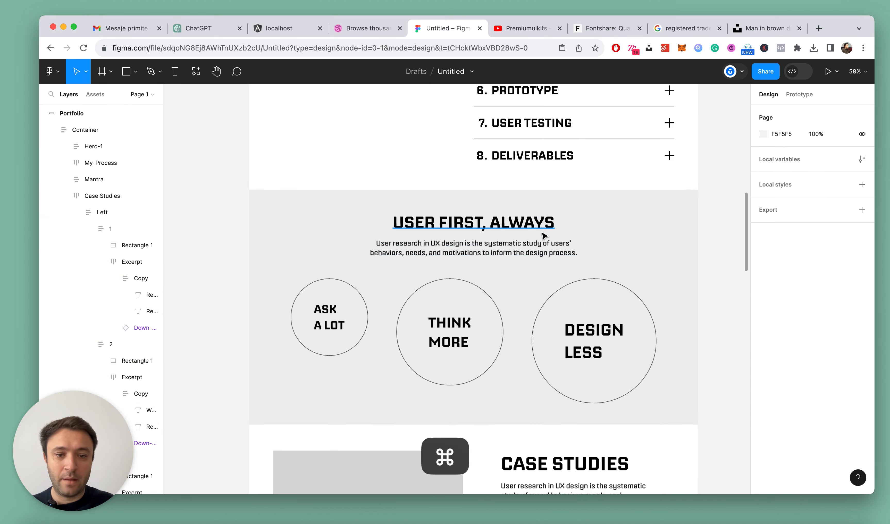
{"action": "left_click", "coordinate": [538, 228], "text": "super"}
{"action": "scroll", "coordinate": [536, 267], "scroll_direction": "down", "scroll_amount": 5}
{"action": "key", "text": "Escape"}
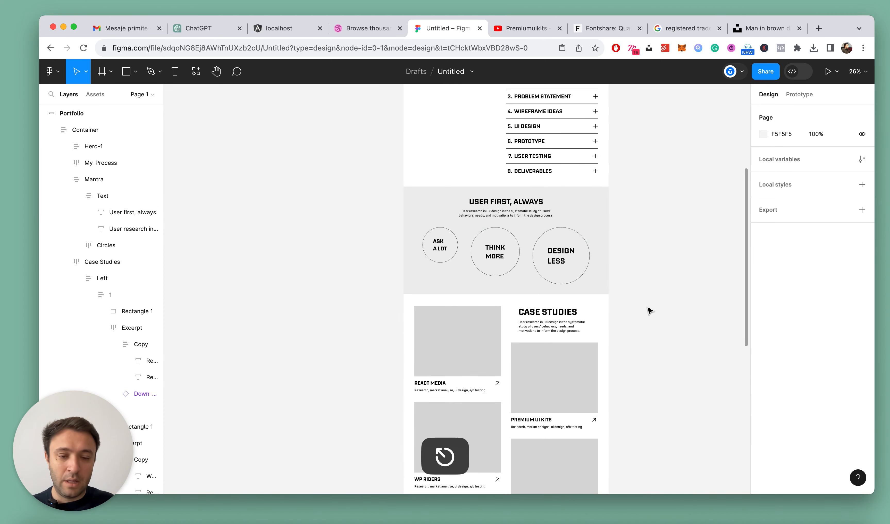
{"action": "key", "text": "alt+l"}
{"action": "left_click", "coordinate": [533, 313], "text": "super"}
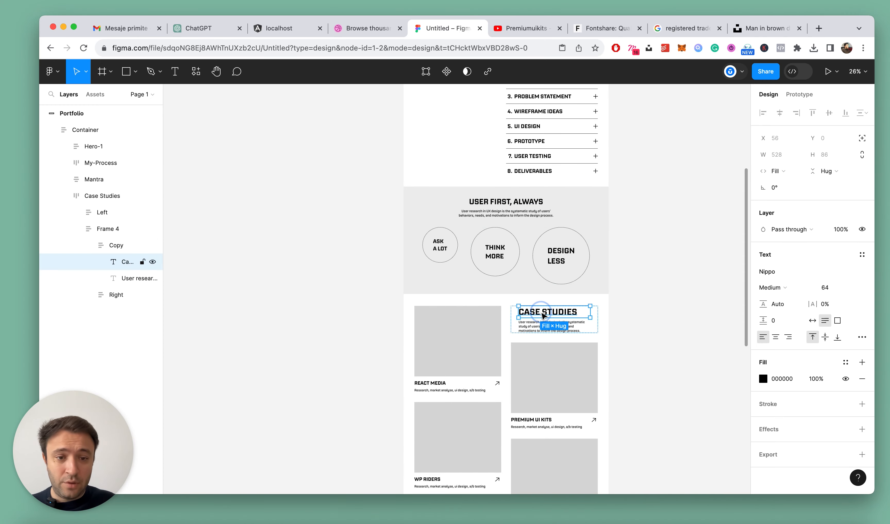
{"action": "scroll", "coordinate": [532, 313], "scroll_direction": "up", "scroll_amount": 3}
{"action": "left_click", "coordinate": [837, 294]}
{"action": "type", "text": "56"}
{"action": "key", "text": "Return"}
{"action": "scroll", "coordinate": [733, 212], "scroll_direction": "down", "scroll_amount": 3}
{"action": "scroll", "coordinate": [732, 213], "scroll_direction": "up", "scroll_amount": 5}
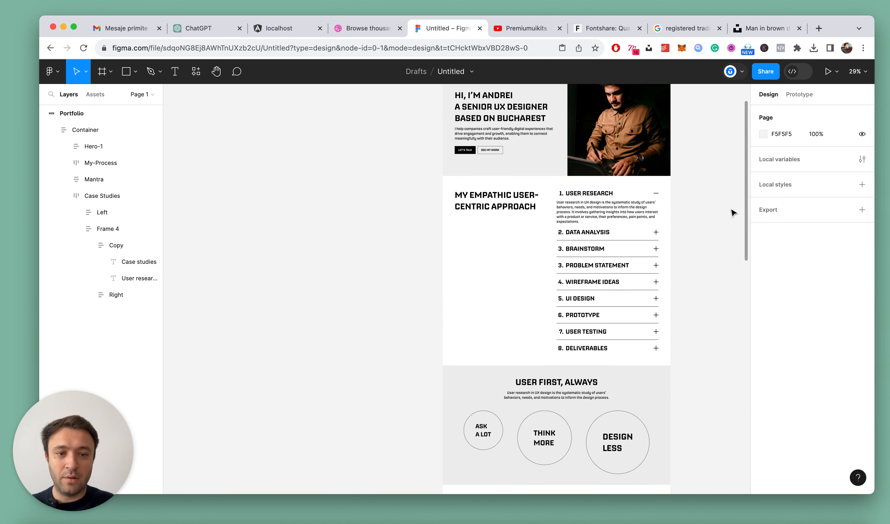
Set the horizontal gap between the heading and the steps list in the My-Process section to 64
{"action": "left_click", "coordinate": [496, 194], "text": "super"}
{"action": "scroll", "coordinate": [496, 195], "scroll_direction": "up", "scroll_amount": 3}
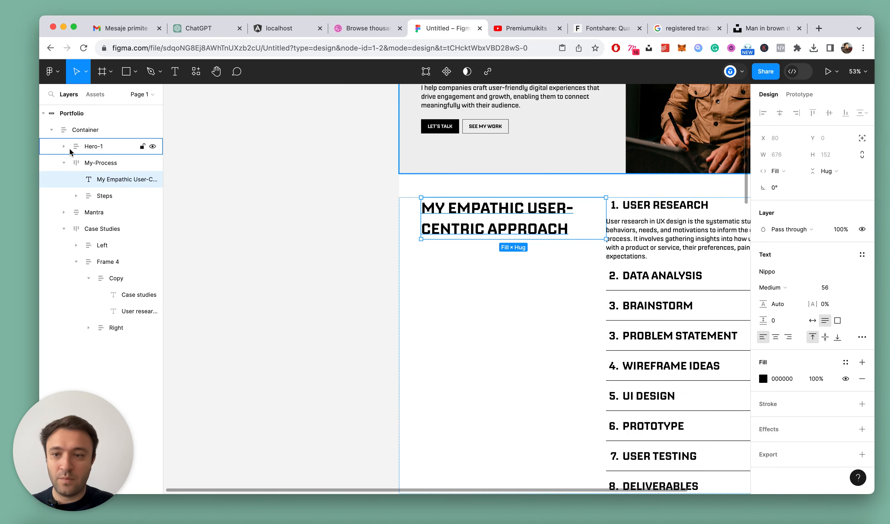
{"action": "left_click", "coordinate": [101, 163]}
{"action": "left_click", "coordinate": [783, 281]}
{"action": "type", "text": "64"}
{"action": "key", "text": "Return"}
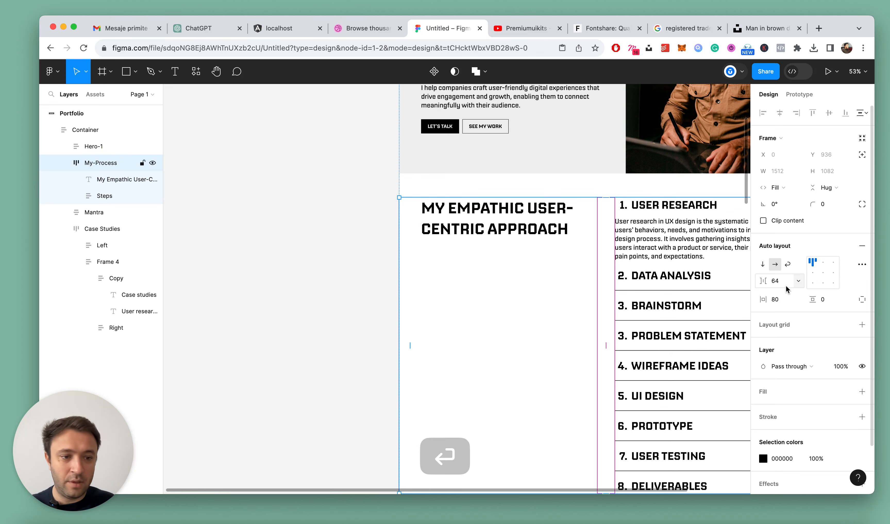
Set the horizontal gap in the My-Process section to 80 and collapse the layers
{"action": "left_click", "coordinate": [485, 209], "text": "super"}
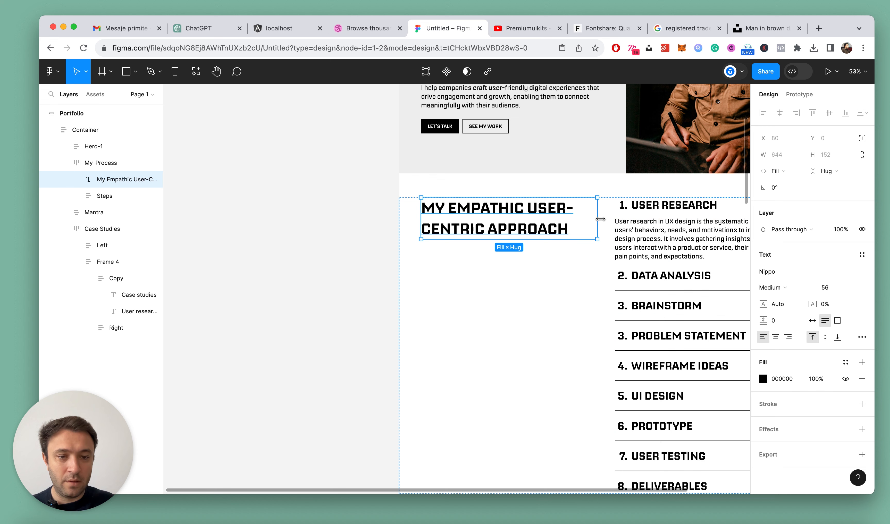
{"action": "left_click", "coordinate": [635, 225]}
{"action": "left_click", "coordinate": [552, 218]}
{"action": "left_click", "coordinate": [606, 287]}
{"action": "left_click", "coordinate": [775, 282]}
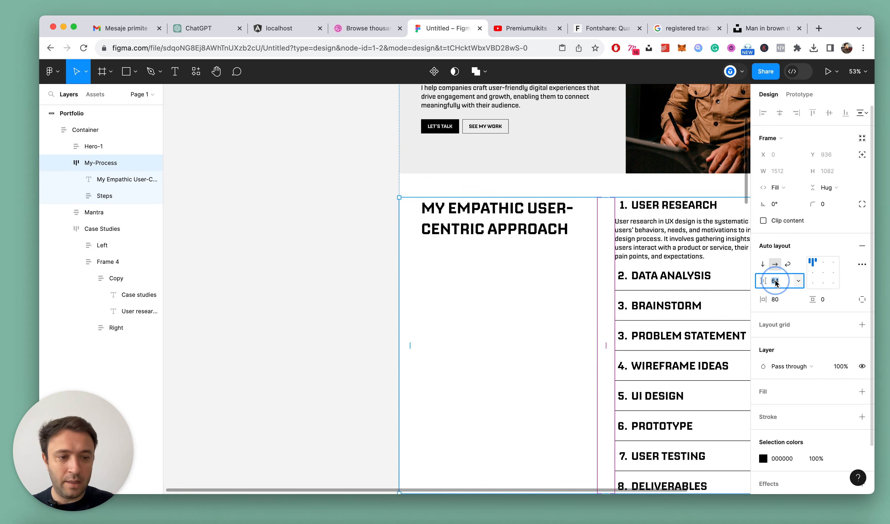
{"action": "type", "text": "8"}
{"action": "key", "text": "Return"}
{"action": "scroll", "coordinate": [652, 223], "scroll_direction": "down", "scroll_amount": 5}
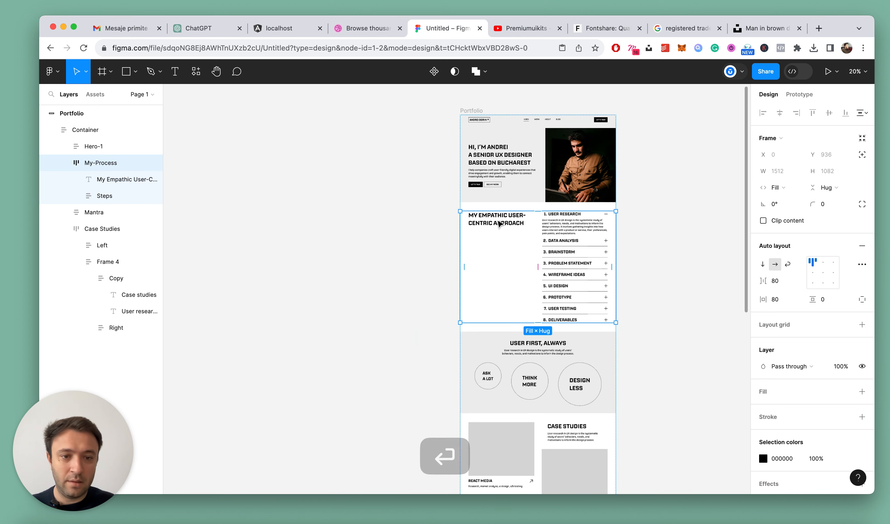
{"action": "key", "text": "Escape"}
{"action": "key", "text": "alt+l"}
{"action": "scroll", "coordinate": [653, 223], "scroll_direction": "down", "scroll_amount": 4}
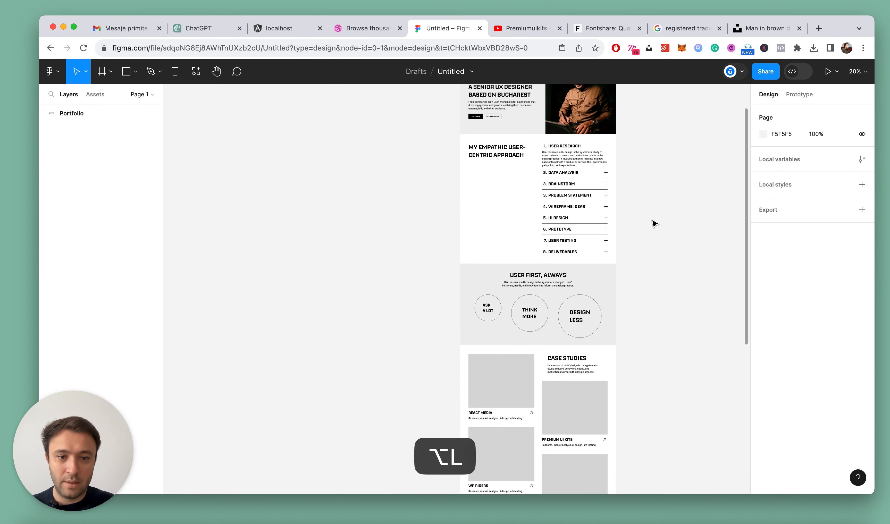
Narrow the "My empathic user-centric approach" heading to a fixed width of 544 so it wraps onto three lines
{"action": "scroll", "coordinate": [482, 135], "scroll_direction": "up", "scroll_amount": 5}
{"action": "left_click", "coordinate": [511, 162], "text": "super"}
{"action": "left_click_drag", "start_coordinate": [609, 162], "coordinate": [590, 165]}
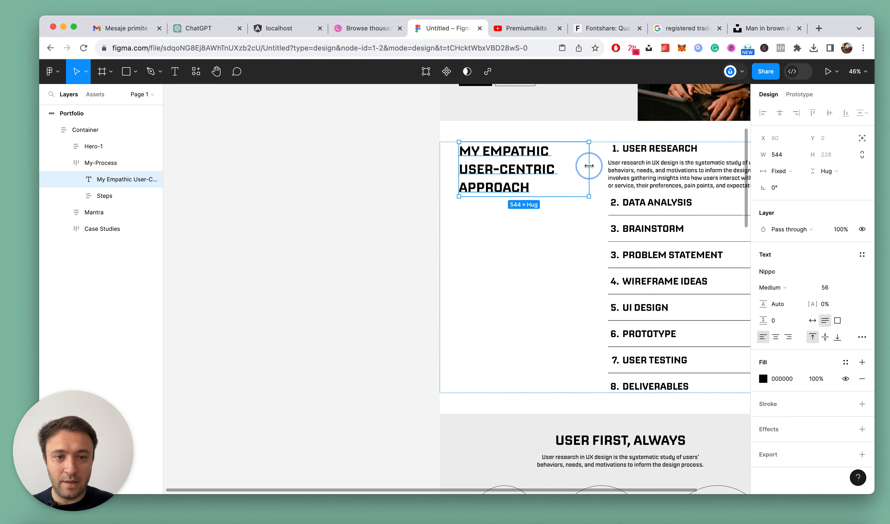
{"action": "left_click", "coordinate": [387, 185]}
{"action": "scroll", "coordinate": [376, 184], "scroll_direction": "down", "scroll_amount": 3}
{"action": "scroll", "coordinate": [377, 184], "scroll_direction": "down", "scroll_amount": 3}
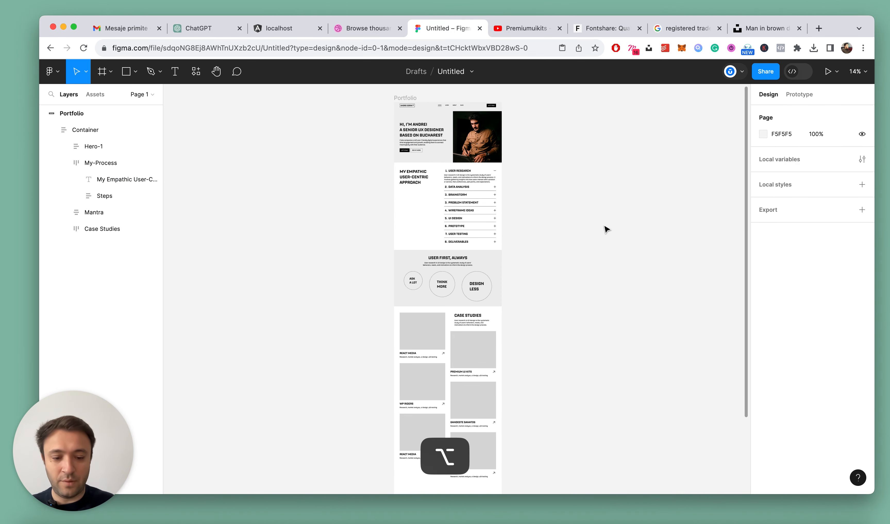
{"action": "key", "text": "alt+l"}
{"action": "scroll", "coordinate": [607, 230], "scroll_direction": "down", "scroll_amount": 5}
Set the horizontal gap between the three circles in the Mantra section to 72
{"action": "scroll", "coordinate": [459, 196], "scroll_direction": "up", "scroll_amount": 5}
{"action": "left_click", "coordinate": [533, 171]}
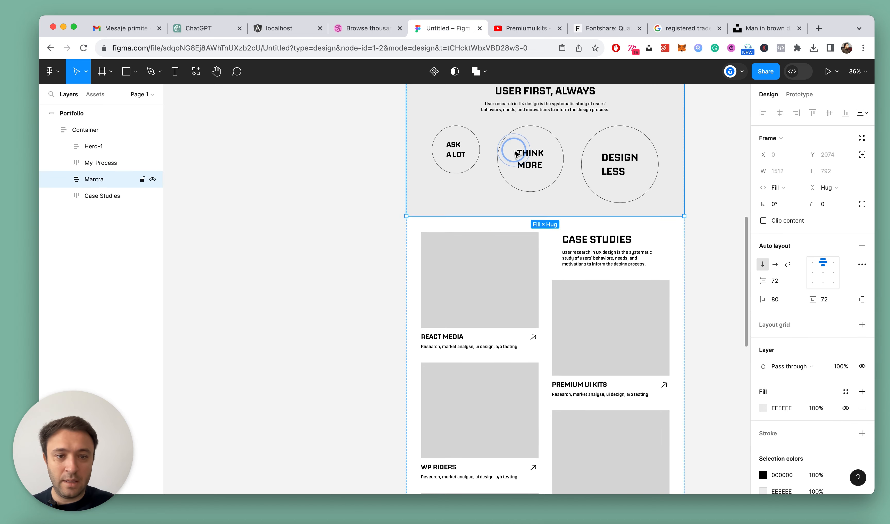
{"action": "left_click", "coordinate": [563, 169]}
{"action": "type", "text": "8"}
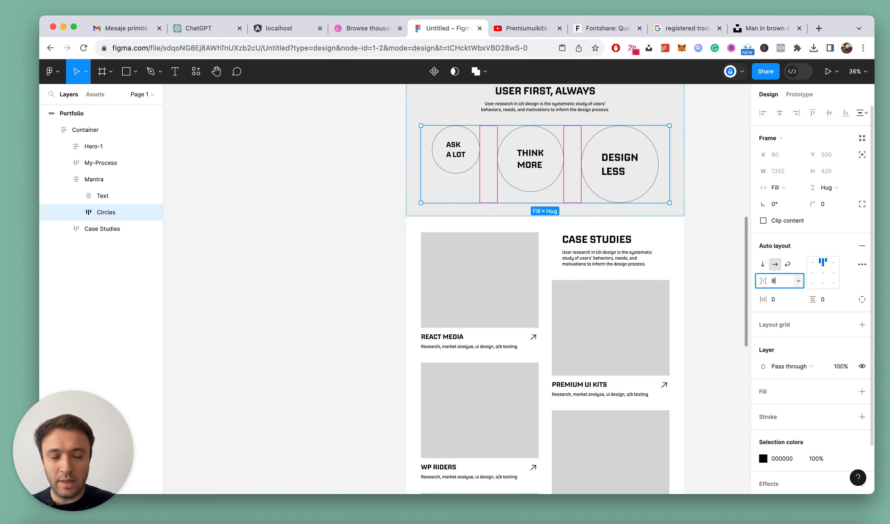
{"action": "type", "text": "8"}
{"action": "key", "text": "Return"}
{"action": "key", "text": "shift+Down"}
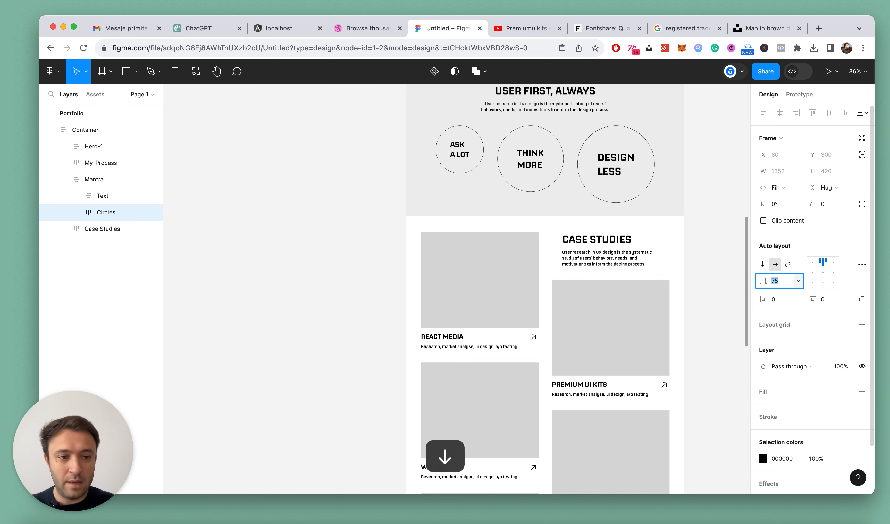
{"action": "key", "text": "Escape"}
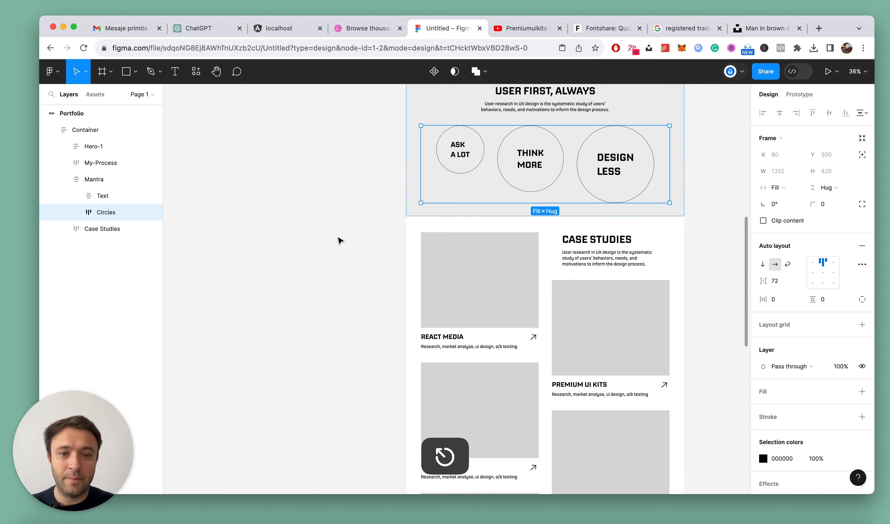
{"action": "left_click", "coordinate": [327, 235]}
Review the layout and spacing of the whole portfolio page, from the hero to the Case Studies cards
{"action": "scroll", "coordinate": [431, 245], "scroll_direction": "down", "scroll_amount": 5}
{"action": "left_click", "coordinate": [685, 274]}
{"action": "scroll", "coordinate": [684, 277], "scroll_direction": "up", "scroll_amount": 3}
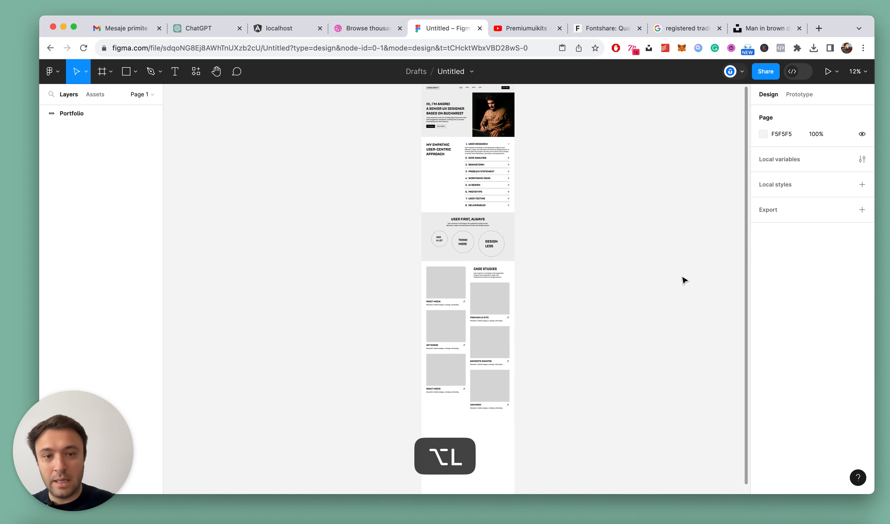
{"action": "left_click", "coordinate": [435, 145]}
{"action": "scroll", "coordinate": [548, 161], "scroll_direction": "down", "scroll_amount": 3}
{"action": "scroll", "coordinate": [462, 140], "scroll_direction": "up", "scroll_amount": 5}
{"action": "scroll", "coordinate": [463, 140], "scroll_direction": "up", "scroll_amount": 5}
{"action": "scroll", "coordinate": [466, 179], "scroll_direction": "up", "scroll_amount": 5}
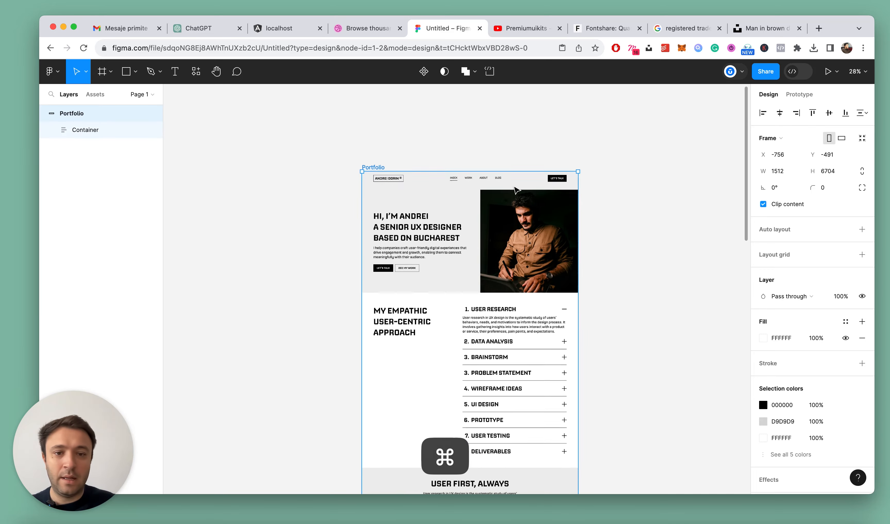
{"action": "scroll", "coordinate": [595, 209], "scroll_direction": "down", "scroll_amount": 3}
{"action": "scroll", "coordinate": [595, 210], "scroll_direction": "down", "scroll_amount": 5}
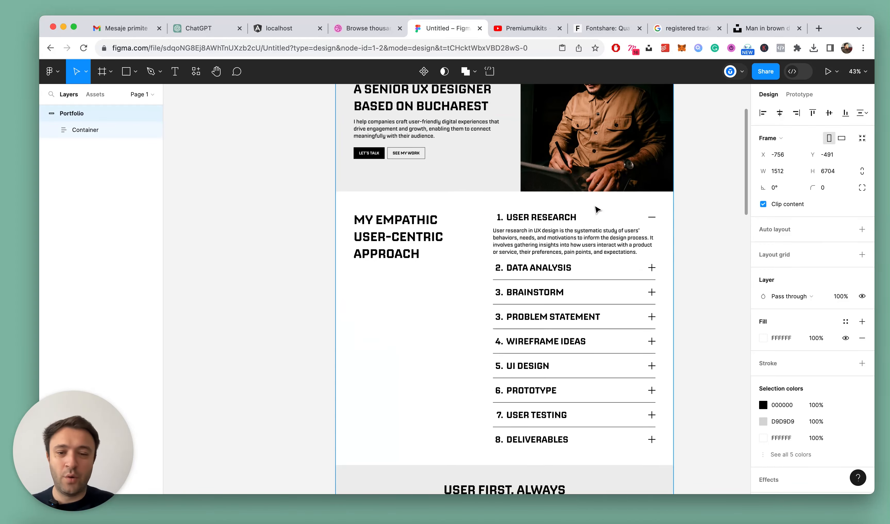
{"action": "scroll", "coordinate": [431, 204], "scroll_direction": "down", "scroll_amount": 2}
{"action": "scroll", "coordinate": [432, 204], "scroll_direction": "up", "scroll_amount": 1}
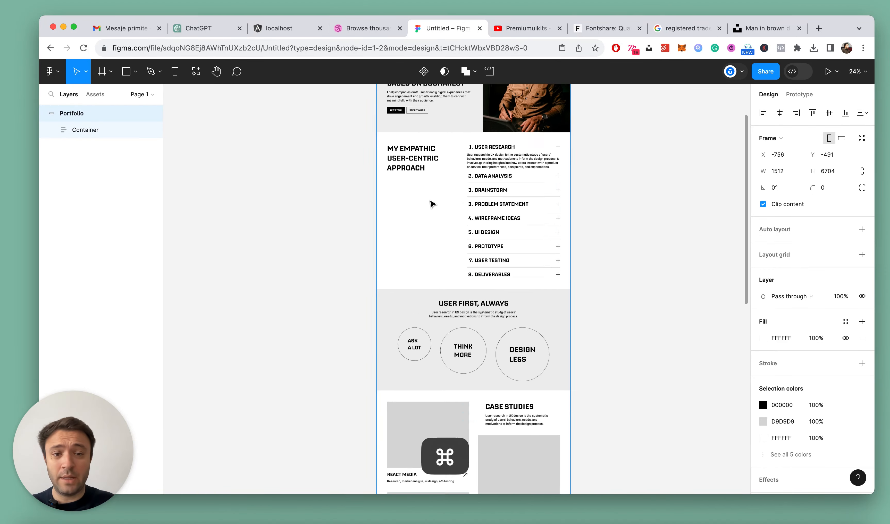
{"action": "scroll", "coordinate": [705, 220], "scroll_direction": "down", "scroll_amount": 5}
{"action": "scroll", "coordinate": [463, 235], "scroll_direction": "up", "scroll_amount": 2}
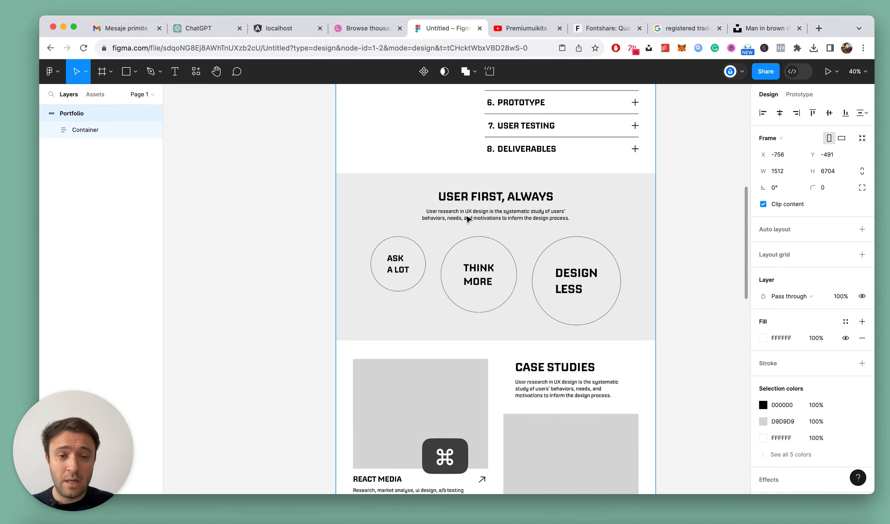
{"action": "left_click", "coordinate": [497, 202]}
{"action": "scroll", "coordinate": [445, 221], "scroll_direction": "down", "scroll_amount": 2}
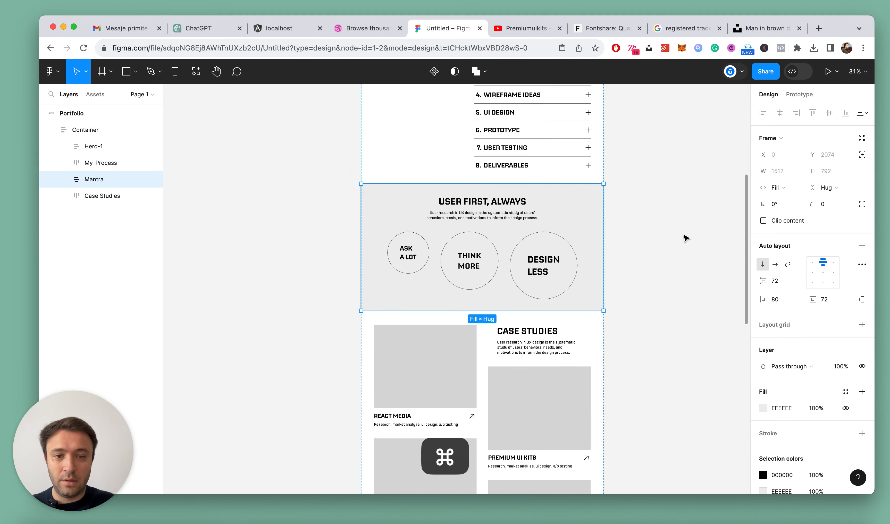
{"action": "scroll", "coordinate": [685, 238], "scroll_direction": "down", "scroll_amount": 3}
{"action": "scroll", "coordinate": [484, 187], "scroll_direction": "up", "scroll_amount": 3}
{"action": "scroll", "coordinate": [480, 196], "scroll_direction": "up", "scroll_amount": 2}
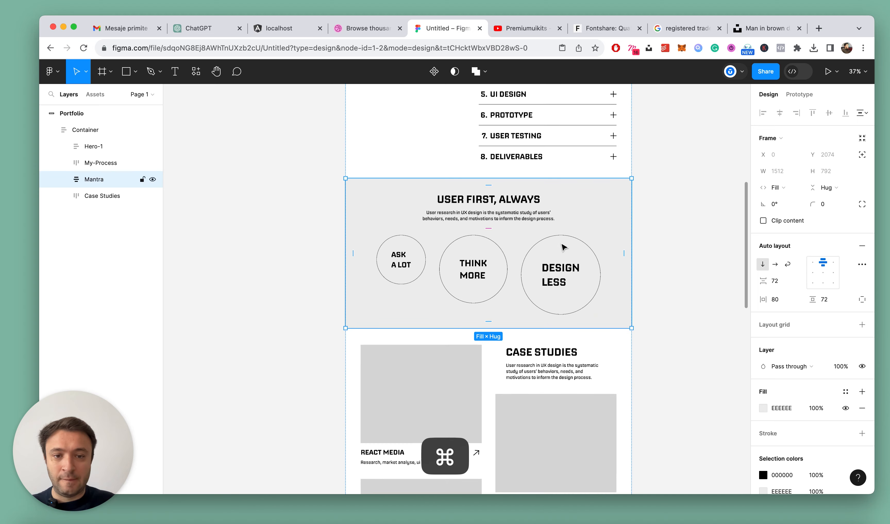
{"action": "scroll", "coordinate": [636, 252], "scroll_direction": "down", "scroll_amount": 4}
{"action": "left_click", "coordinate": [713, 222]}
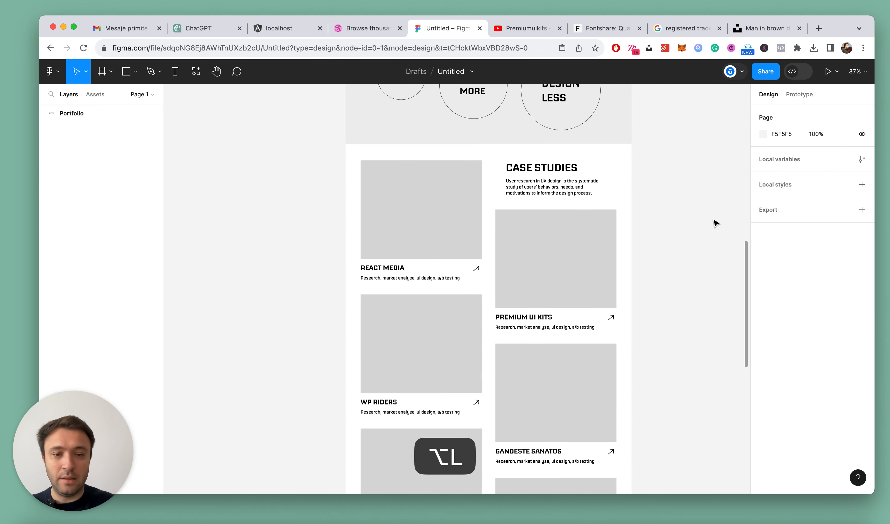
{"action": "scroll", "coordinate": [715, 223], "scroll_direction": "down", "scroll_amount": 5}
{"action": "scroll", "coordinate": [545, 107], "scroll_direction": "up", "scroll_amount": 5}
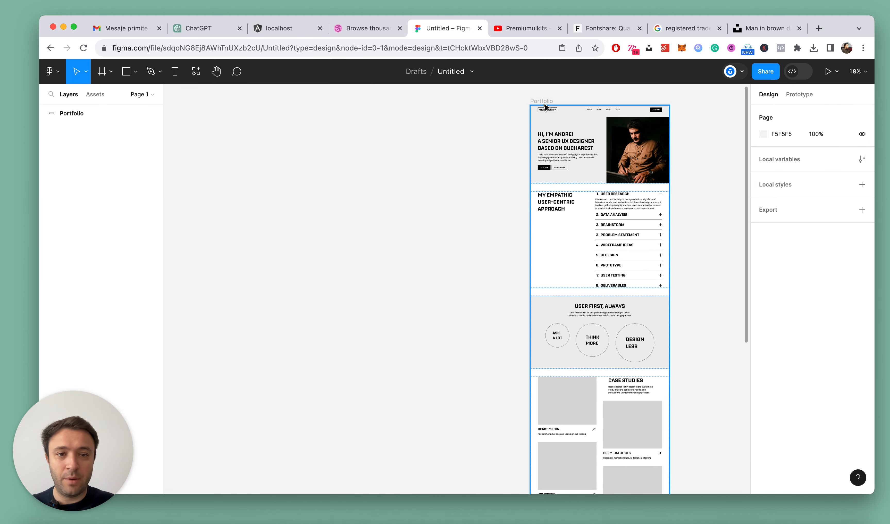
Extend the Portfolio frame downward to make room for a new section below the Case Studies cards
{"action": "left_click", "coordinate": [545, 106]}
{"action": "scroll", "coordinate": [652, 158], "scroll_direction": "down", "scroll_amount": 8}
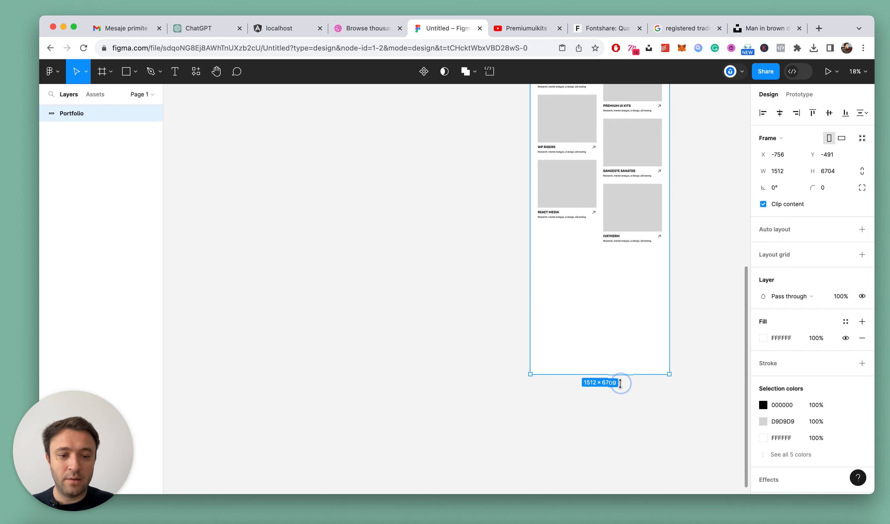
{"action": "left_click_drag", "start_coordinate": [620, 384], "coordinate": [623, 451]}
{"action": "left_click", "coordinate": [707, 267]}
Add the heading "What I can craft for you" below the last Case Studies cards
{"action": "scroll", "coordinate": [669, 275], "scroll_direction": "up", "scroll_amount": 5}
{"action": "key", "text": "t"}
{"action": "left_click", "coordinate": [433, 272]}
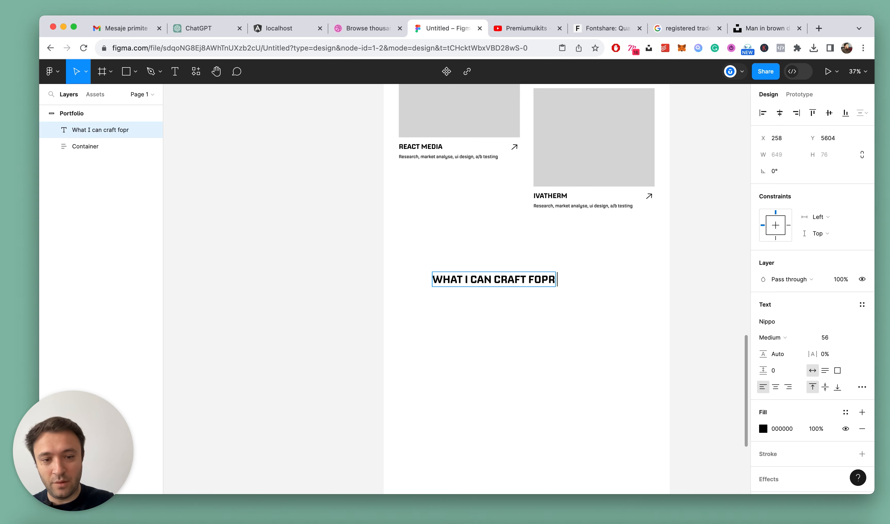
{"action": "type", "text": "What I can craft for you"}
{"action": "key", "text": "Escape"}
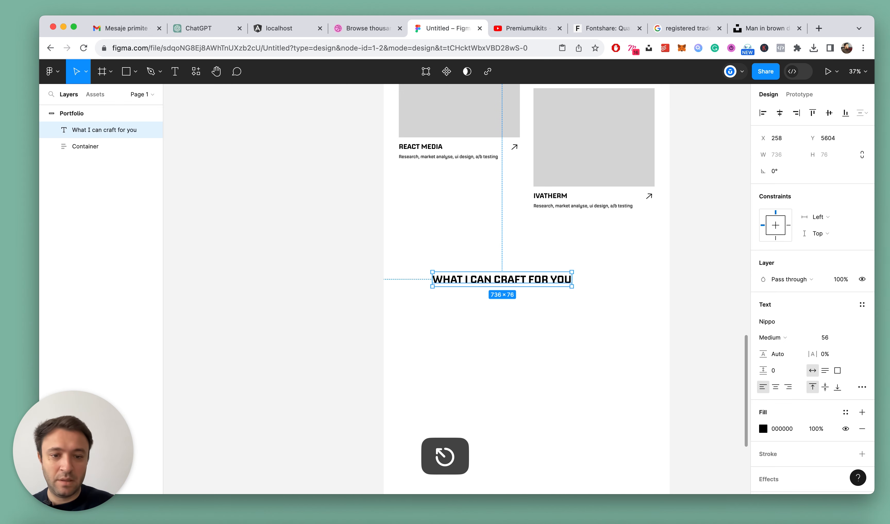
{"action": "left_click", "coordinate": [502, 308]}
Duplicate the new heading below itself at X 80 and change the copy's text to "Dashboards/ Admin Panels"
{"action": "left_click_drag", "start_coordinate": [472, 279], "coordinate": [464, 309]}
{"action": "scroll", "coordinate": [428, 308], "scroll_direction": "up", "scroll_amount": 3}
{"action": "double_click", "coordinate": [463, 306]}
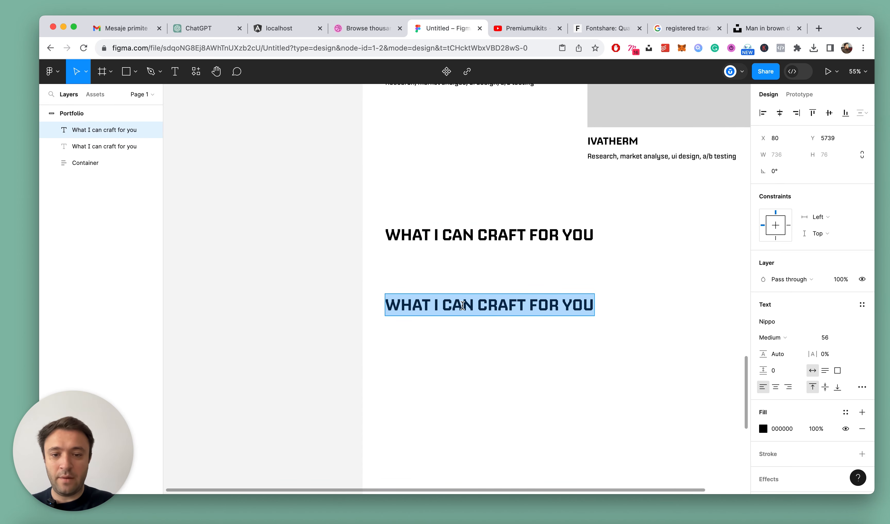
{"action": "type", "text": "Dashboards/"}
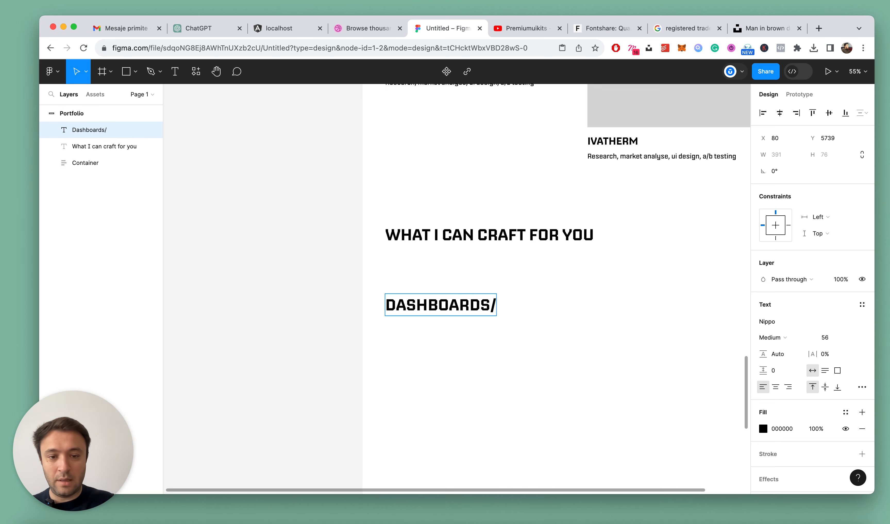
{"action": "type", "text": "s"}
{"action": "key", "text": "Escape"}
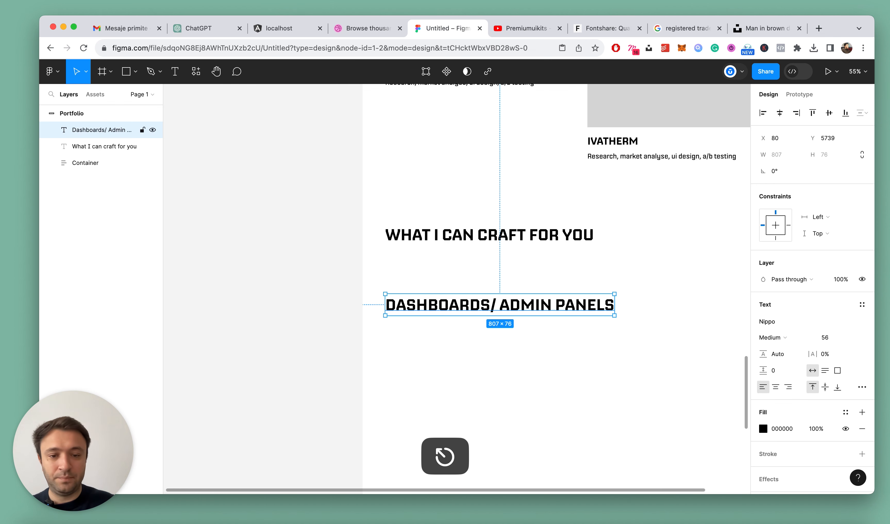
Remove the space after the slash so the service heading reads "Dashboards/Admin Panels"
{"action": "double_click", "coordinate": [502, 291]}
{"action": "left_click", "coordinate": [500, 304]}
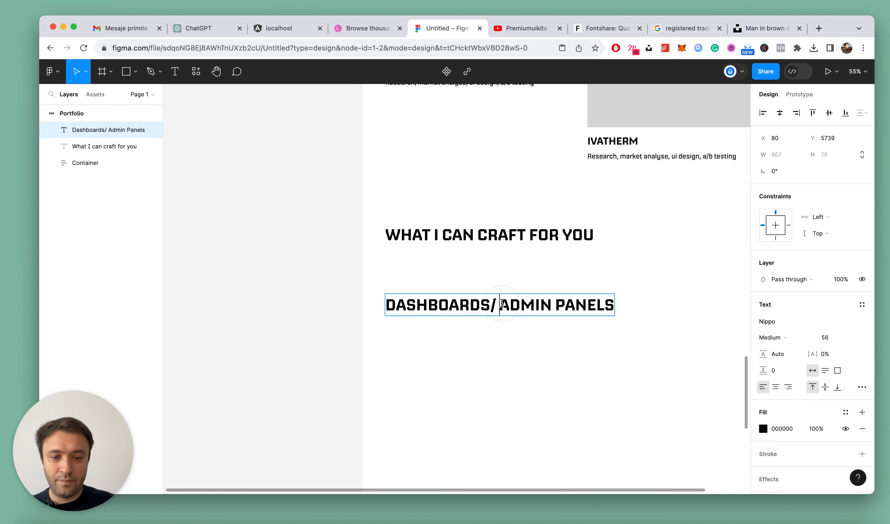
{"action": "key", "text": "Left"}
{"action": "key", "text": "Escape"}
Duplicate the "Dashboards/Admin Panels" heading below itself at X 80, Y 5959 and change the copy's text to "Mobile Apps"
{"action": "scroll", "coordinate": [479, 225], "scroll_direction": "down", "scroll_amount": 5}
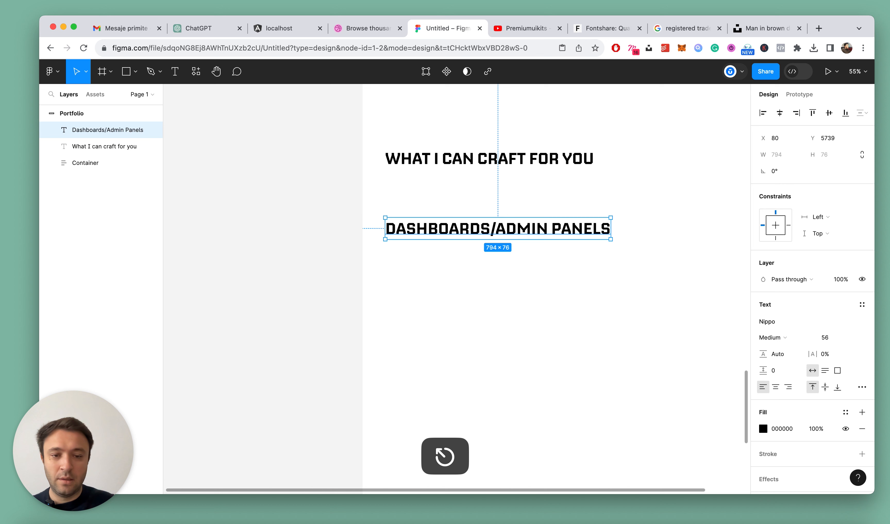
{"action": "left_click_drag", "start_coordinate": [482, 248], "coordinate": [491, 306], "text": "alt"}
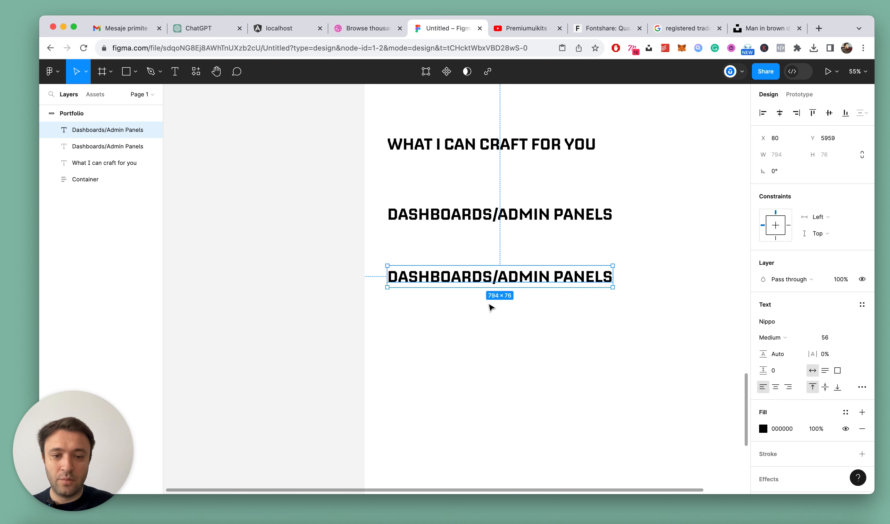
{"action": "double_click", "coordinate": [491, 277]}
{"action": "type", "text": "M"}
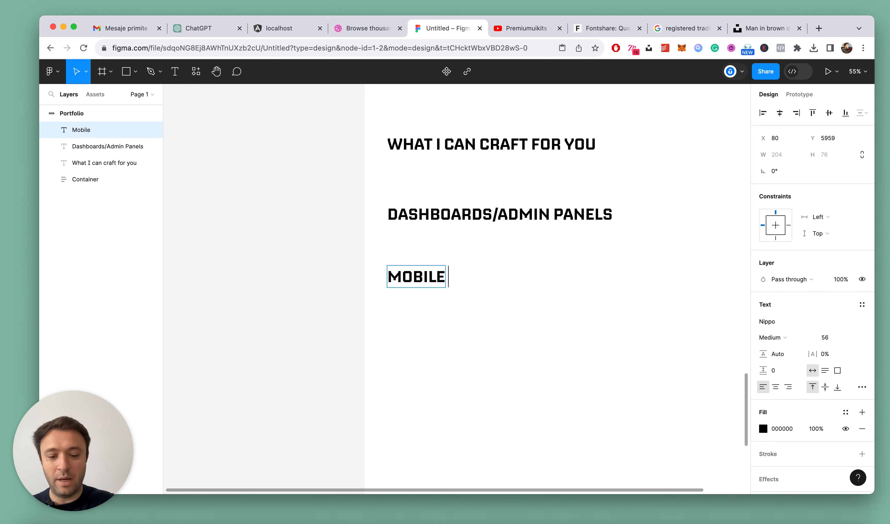
{"action": "type", "text": "obile Apps"}
{"action": "key", "text": "Escape"}
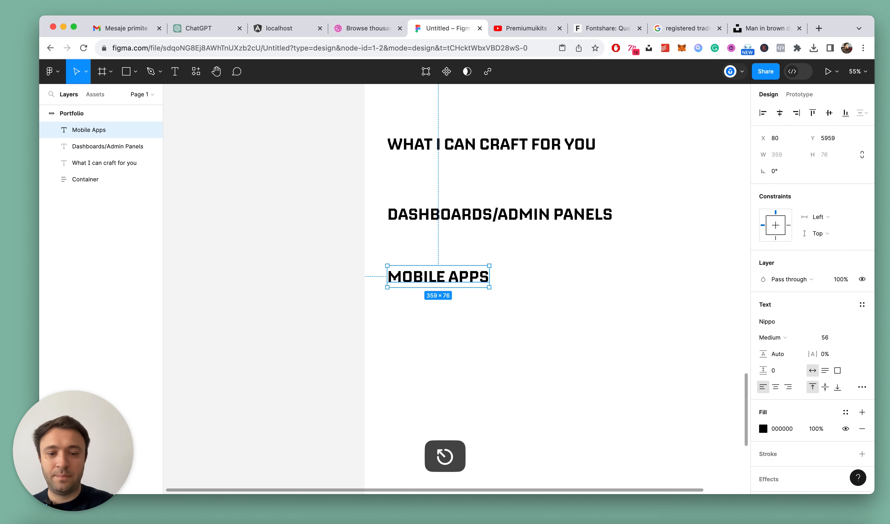
Duplicate the "Mobile Apps" heading straight down to Y 6069 and change the copy's text to "Responsive websites"
{"action": "key", "text": "super+d"}
{"action": "key", "text": "shift+Down"}
{"action": "key", "text": "shift+Down"}
{"action": "key", "text": "shift+Down"}
{"action": "key", "text": "shift+Down"}
{"action": "key", "text": "shift+Down"}
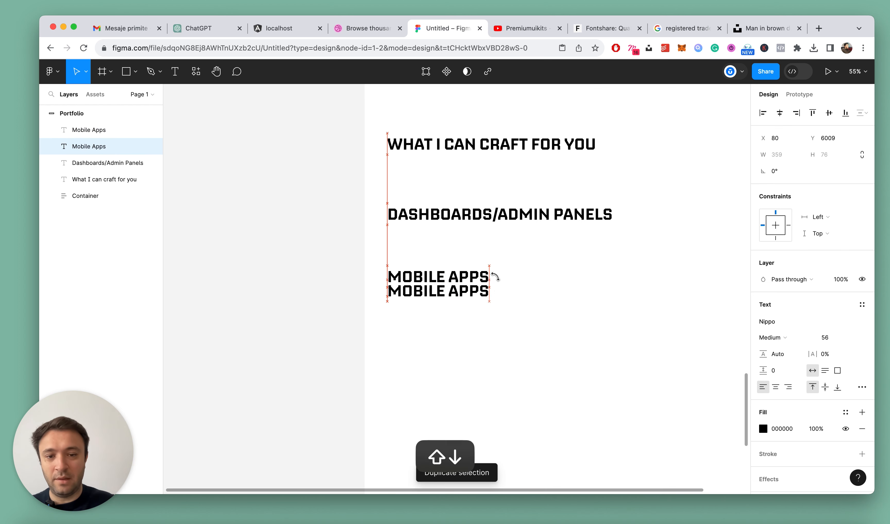
{"action": "double_click", "coordinate": [464, 313]}
{"action": "type", "text": "ER"}
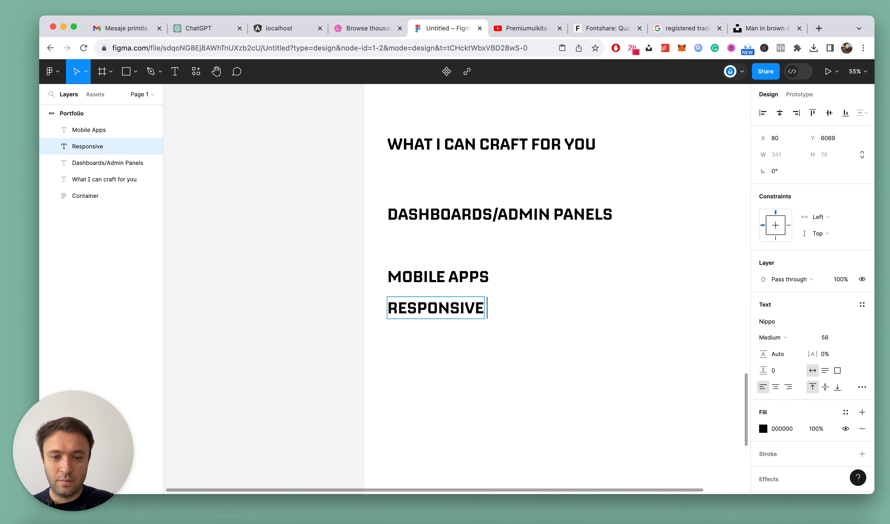
{"action": "key", "text": "Escape"}
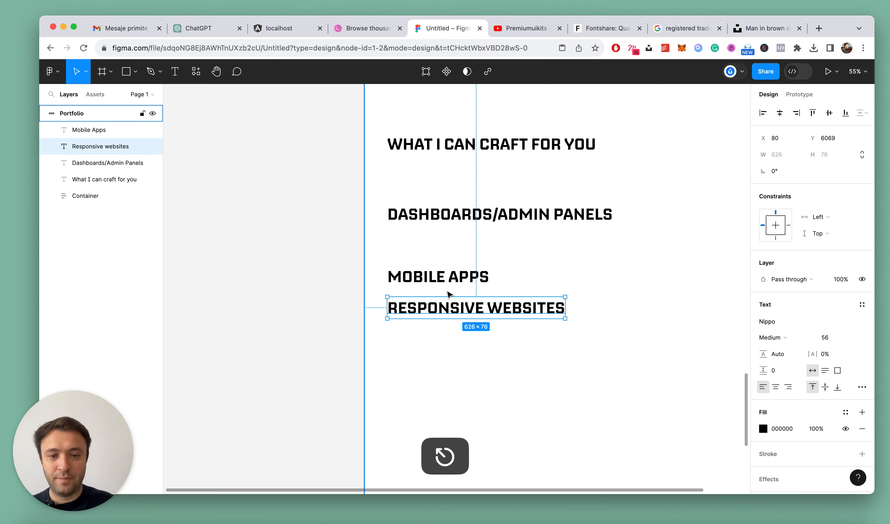
Copy the text properties of a Case Studies card title and apply them to the three service headings
{"action": "scroll", "coordinate": [447, 294], "scroll_direction": "down", "scroll_amount": 3}
{"action": "left_click", "coordinate": [563, 352]}
{"action": "scroll", "coordinate": [564, 296], "scroll_direction": "up", "scroll_amount": 10}
{"action": "left_click", "coordinate": [422, 254], "text": "super"}
{"action": "key", "text": "alt+super+c"}
{"action": "scroll", "coordinate": [460, 266], "scroll_direction": "down", "scroll_amount": 10}
{"action": "left_click", "coordinate": [468, 208]}
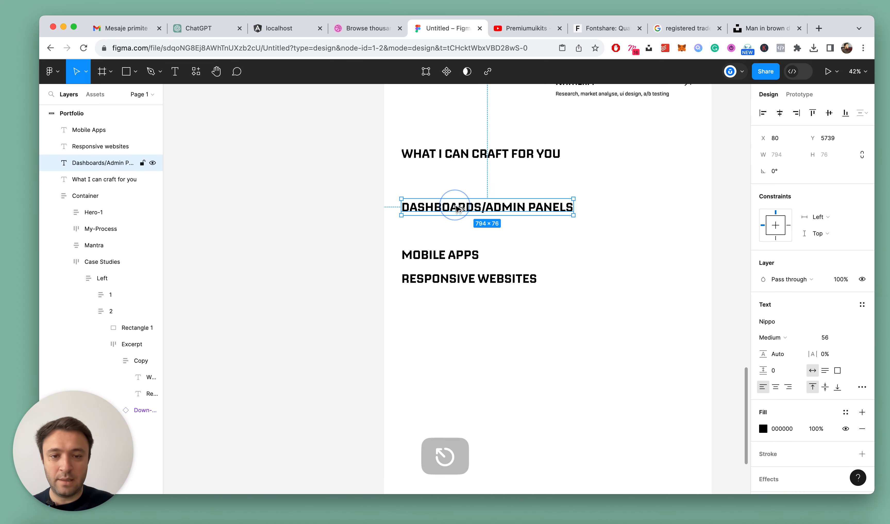
{"action": "key", "text": "alt+super+v"}
{"action": "left_click", "coordinate": [440, 255]}
{"action": "key", "text": "alt+super+v"}
{"action": "left_click", "coordinate": [474, 277]}
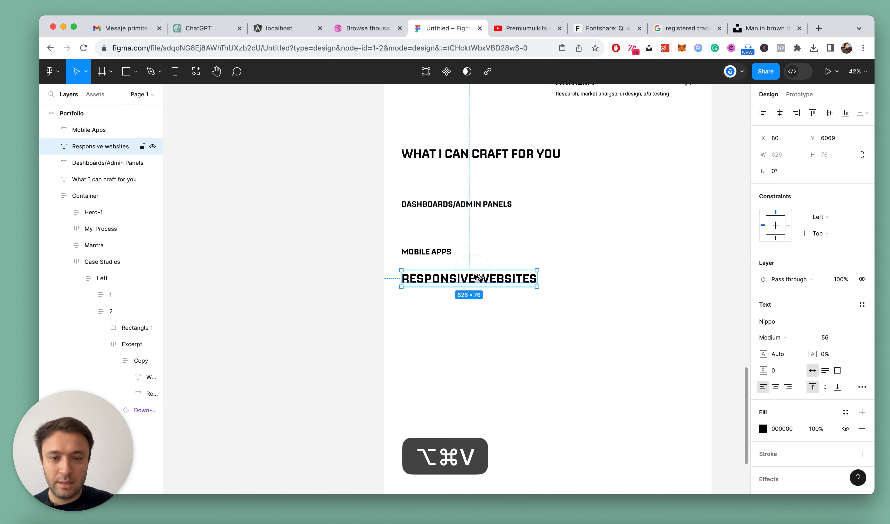
{"action": "key", "text": "alt+super+v"}
Copy the description paragraph beneath the Case Studies heading and place the copy under the "Dashboards/Admin Panels" heading
{"action": "left_click", "coordinate": [599, 267]}
{"action": "left_click_drag", "start_coordinate": [407, 193], "coordinate": [488, 320]}
{"action": "left_click", "coordinate": [554, 286]}
{"action": "scroll", "coordinate": [556, 288], "scroll_direction": "up", "scroll_amount": 10}
{"action": "left_click", "coordinate": [554, 287]}
{"action": "scroll", "coordinate": [616, 173], "scroll_direction": "up", "scroll_amount": 5}
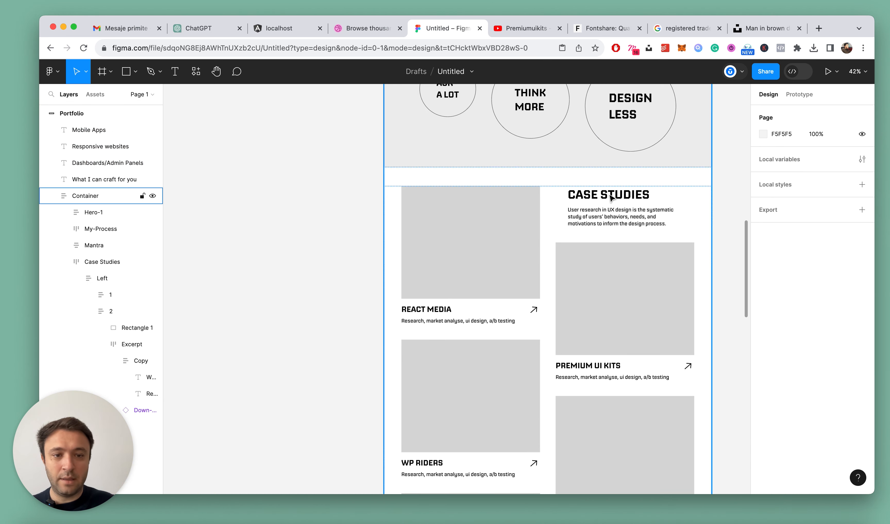
{"action": "left_click", "coordinate": [611, 213], "text": "super"}
{"action": "key", "text": "super+c"}
{"action": "scroll", "coordinate": [480, 249], "scroll_direction": "down", "scroll_amount": 5}
{"action": "scroll", "coordinate": [481, 248], "scroll_direction": "down", "scroll_amount": 10}
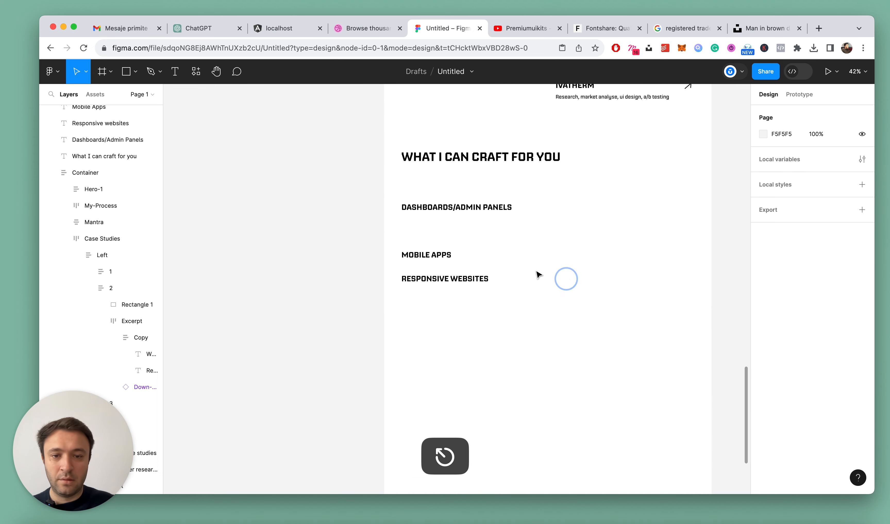
{"action": "scroll", "coordinate": [470, 205], "scroll_direction": "up", "scroll_amount": 3}
{"action": "left_click", "coordinate": [475, 185]}
{"action": "key", "text": "super+v"}
{"action": "left_click_drag", "start_coordinate": [482, 280], "coordinate": [477, 204]}
Place copies of the description under "Mobile Apps" and "Responsive websites", shifting the Mobile Apps heading and its paragraph to the right
{"action": "scroll", "coordinate": [477, 202], "scroll_direction": "down", "scroll_amount": 3}
{"action": "left_click_drag", "start_coordinate": [466, 153], "coordinate": [461, 226], "text": "alt"}
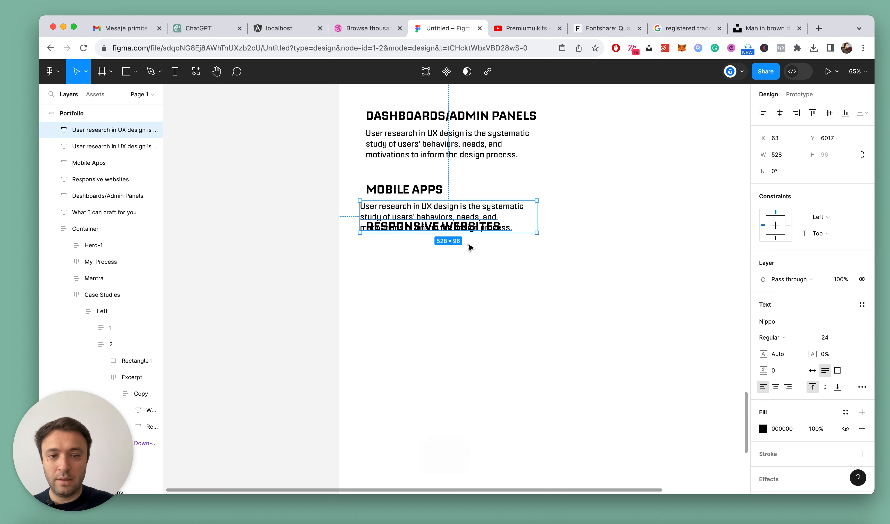
{"action": "left_click", "coordinate": [432, 192], "text": "shift"}
{"action": "left_click_drag", "start_coordinate": [432, 193], "coordinate": [594, 186]}
{"action": "left_click", "coordinate": [552, 238]}
{"action": "left_click_drag", "start_coordinate": [551, 222], "coordinate": [410, 264], "text": "alt"}
{"action": "left_click", "coordinate": [504, 312]}
Collapse the layer tree and add spaces around the slash so the first service heading reads "Dashboards / Admin Panels"
{"action": "scroll", "coordinate": [488, 310], "scroll_direction": "down", "scroll_amount": 5}
{"action": "key", "text": "super+s"}
{"action": "scroll", "coordinate": [510, 249], "scroll_direction": "up", "scroll_amount": 5}
{"action": "key", "text": "alt+l"}
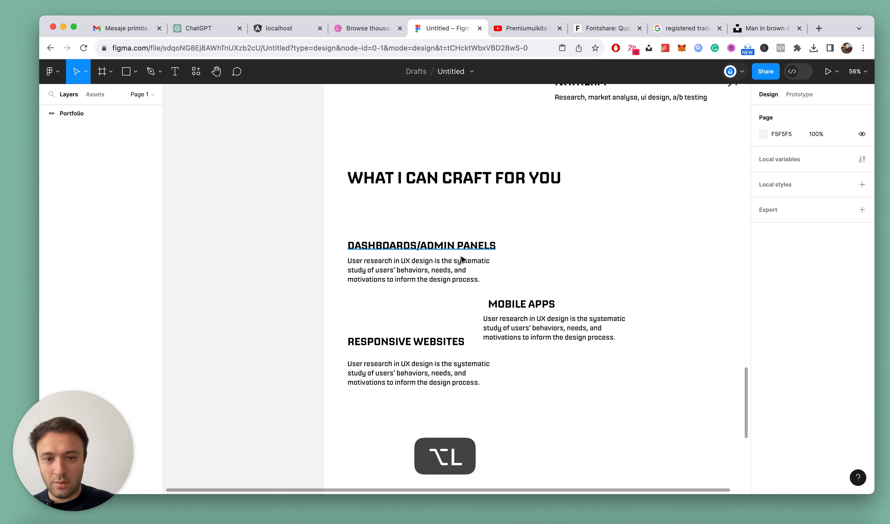
{"action": "scroll", "coordinate": [462, 259], "scroll_direction": "up", "scroll_amount": 5}
{"action": "double_click", "coordinate": [374, 236]}
{"action": "left_click", "coordinate": [386, 235]}
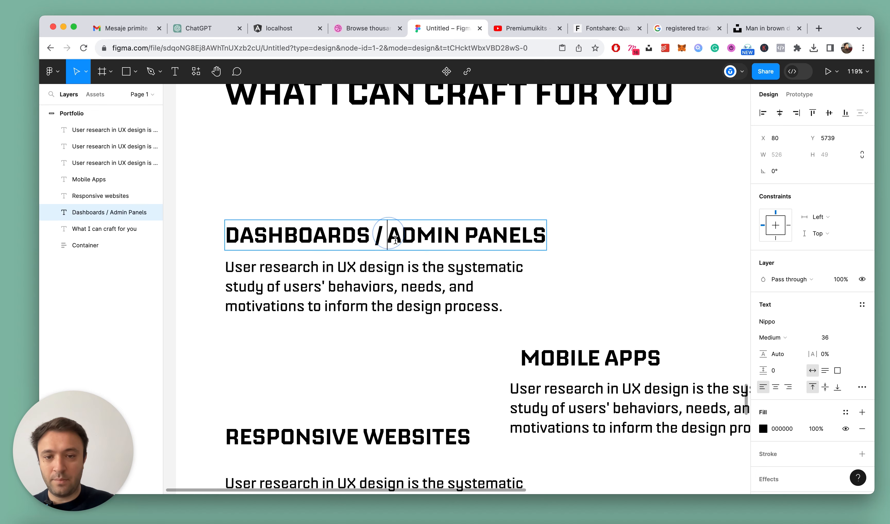
{"action": "key", "text": "Escape"}
Wrap the "Dashboards / Admin Panels" heading and its description in a vertical auto layout frame
{"action": "scroll", "coordinate": [452, 272], "scroll_direction": "down", "scroll_amount": 5}
{"action": "left_click", "coordinate": [384, 285], "text": "shift"}
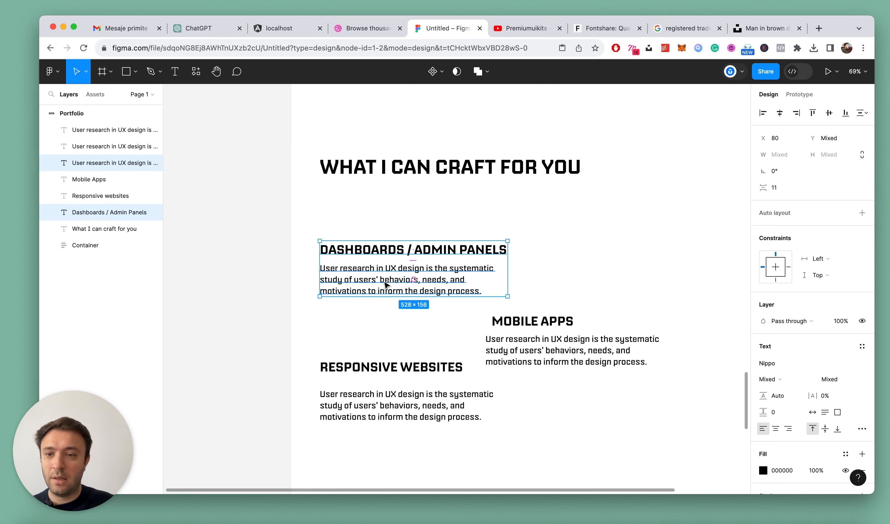
{"action": "key", "text": "shift+a"}
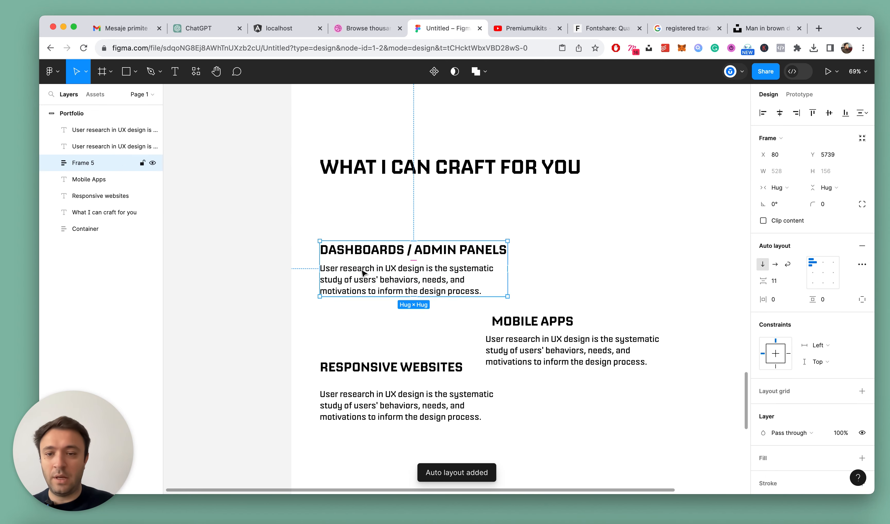
Rename the new auto layout frame "Dashboards / Admin Panels" after its heading and collapse its layers
{"action": "left_click", "coordinate": [315, 228]}
{"action": "double_click", "coordinate": [346, 248], "text": "super"}
{"action": "key", "text": "Escape"}
{"action": "double_click", "coordinate": [86, 161]}
{"action": "key", "text": "super+v"}
{"action": "key", "text": "Return"}
{"action": "key", "text": "super+s"}
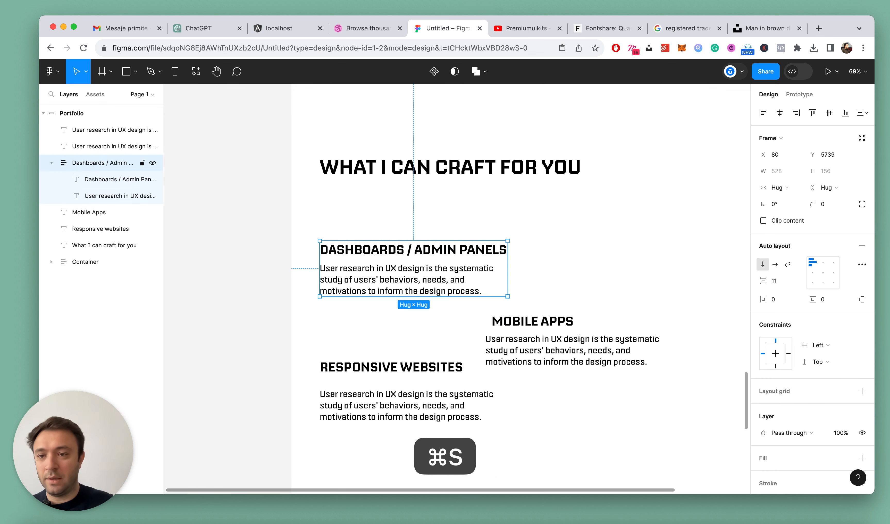
{"action": "left_click", "coordinate": [52, 162]}
Wrap the "Mobile Apps" heading and its description in a vertical auto layout frame
{"action": "scroll", "coordinate": [226, 218], "scroll_direction": "down", "scroll_amount": 4}
{"action": "left_click", "coordinate": [577, 358]}
{"action": "left_click", "coordinate": [532, 246]}
{"action": "left_click", "coordinate": [523, 280], "text": "shift"}
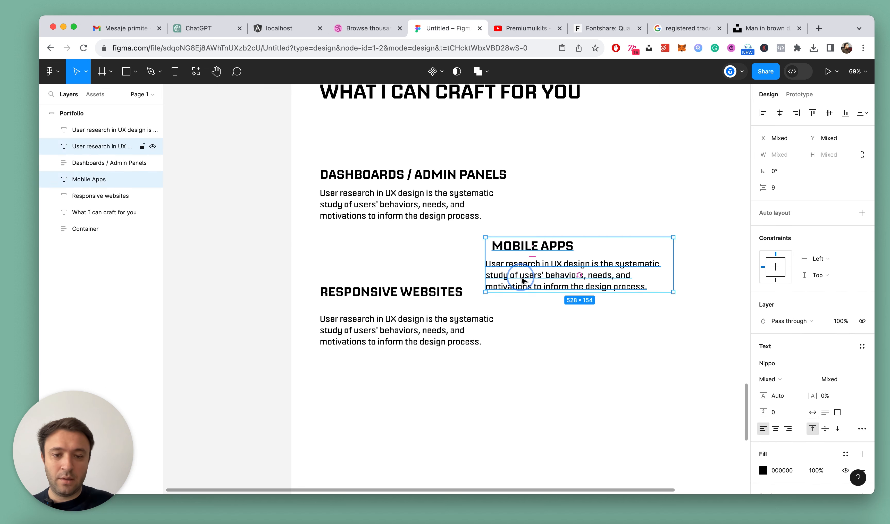
{"action": "key", "text": "shift+a"}
{"action": "scroll", "coordinate": [571, 311], "scroll_direction": "right", "scroll_amount": 3}
Rename the Mobile Apps auto layout frame "Mobile Apps" after its heading and collapse its layers
{"action": "left_click", "coordinate": [508, 209]}
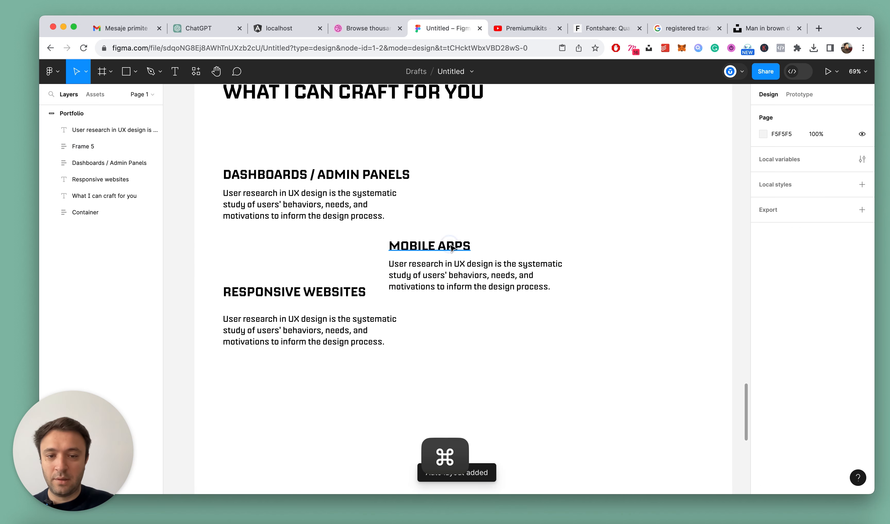
{"action": "left_click", "coordinate": [450, 248], "text": "super"}
{"action": "key", "text": "super+c"}
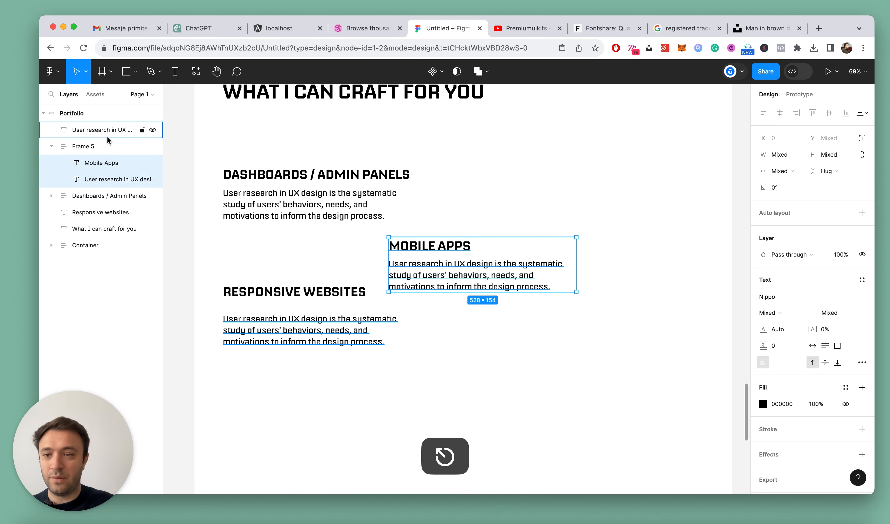
{"action": "double_click", "coordinate": [83, 146]}
{"action": "key", "text": "super+v"}
{"action": "key", "text": "super+s"}
{"action": "left_click", "coordinate": [55, 145]}
Wrap the "Responsive websites" heading and its description in a vertical auto layout frame with a gap of 16
{"action": "left_click", "coordinate": [383, 318]}
{"action": "left_click", "coordinate": [329, 294]}
{"action": "left_click", "coordinate": [322, 320], "text": "shift"}
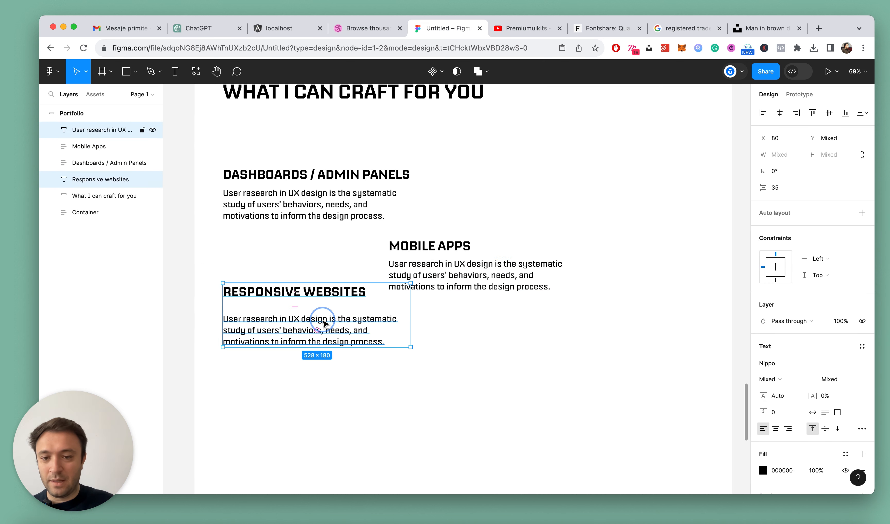
{"action": "key", "text": "shift+a"}
{"action": "key", "text": "Return"}
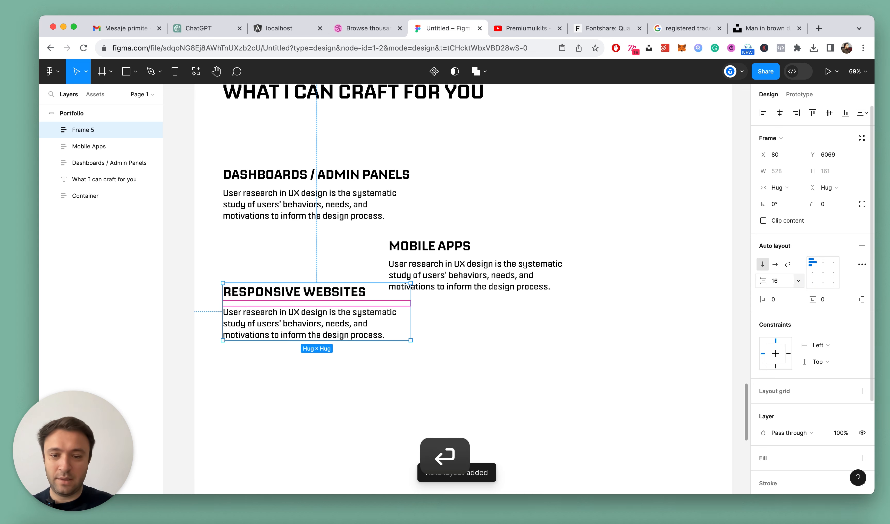
Rename the third service's auto layout frame "Responsive websites" after its heading and collapse its layers
{"action": "left_click", "coordinate": [295, 274]}
{"action": "double_click", "coordinate": [297, 291], "text": "super"}
{"action": "key", "text": "super+c"}
{"action": "key", "text": "Escape"}
{"action": "double_click", "coordinate": [85, 131]}
{"action": "key", "text": "super+v"}
{"action": "key", "text": "Return"}
{"action": "left_click", "coordinate": [52, 130]}
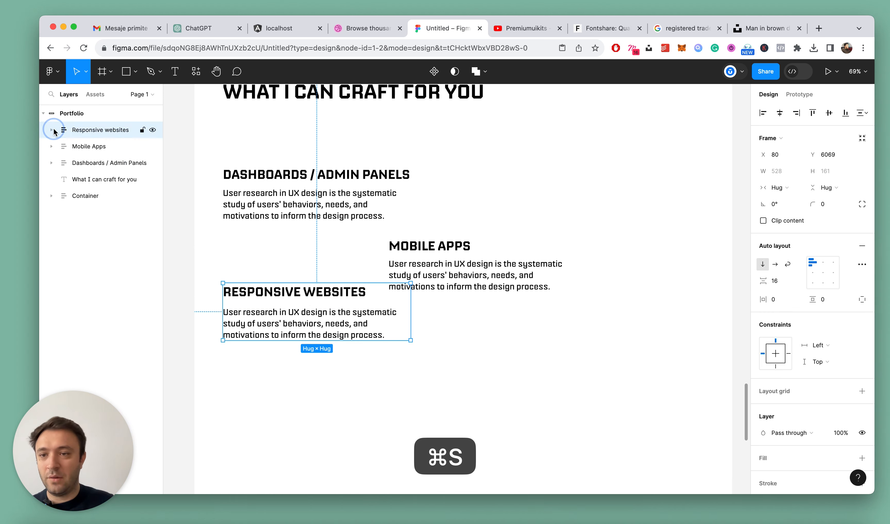
Move the Responsive websites block to X 608, Y 6205 and the Dashboards / Admin Panels block up to Y 5653
{"action": "scroll", "coordinate": [556, 294], "scroll_direction": "down", "scroll_amount": 5}
{"action": "left_click", "coordinate": [554, 312]}
{"action": "left_click_drag", "start_coordinate": [405, 303], "coordinate": [514, 330]}
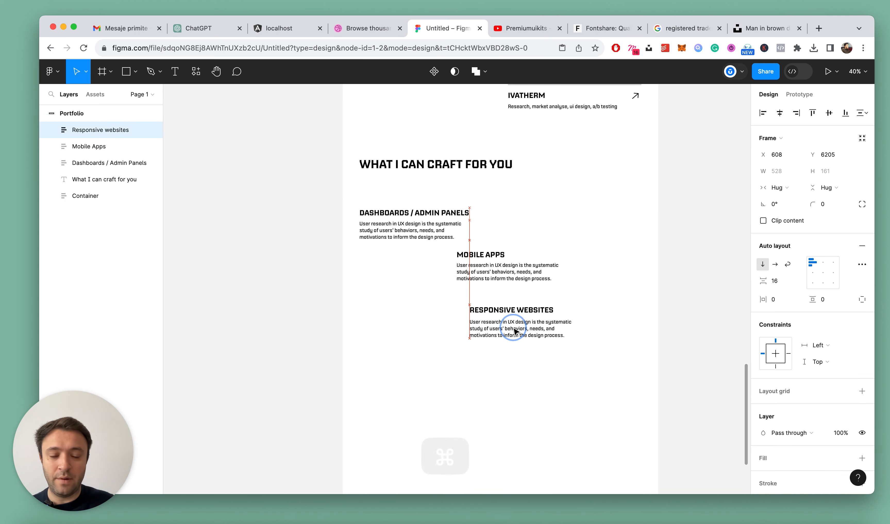
{"action": "left_click", "coordinate": [568, 202]}
{"action": "mouse_move", "coordinate": [430, 217]}
{"action": "left_mouse_down"}
{"action": "mouse_move", "coordinate": [493, 199]}
{"action": "mouse_move", "coordinate": [431, 199]}
{"action": "left_mouse_up"}
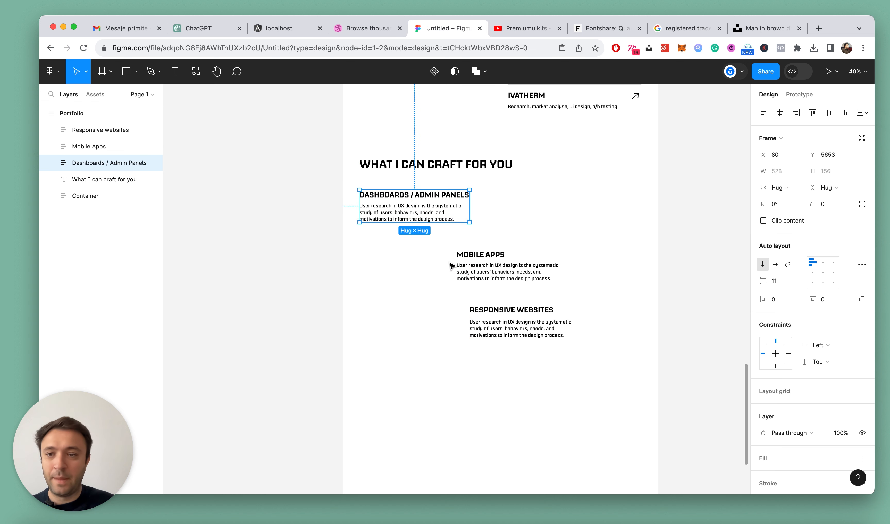
Reorder the service frames in the layer stack as Dashboards / Admin Panels, Mobile Apps, Responsive websites
{"action": "key", "text": "super+bracketright"}
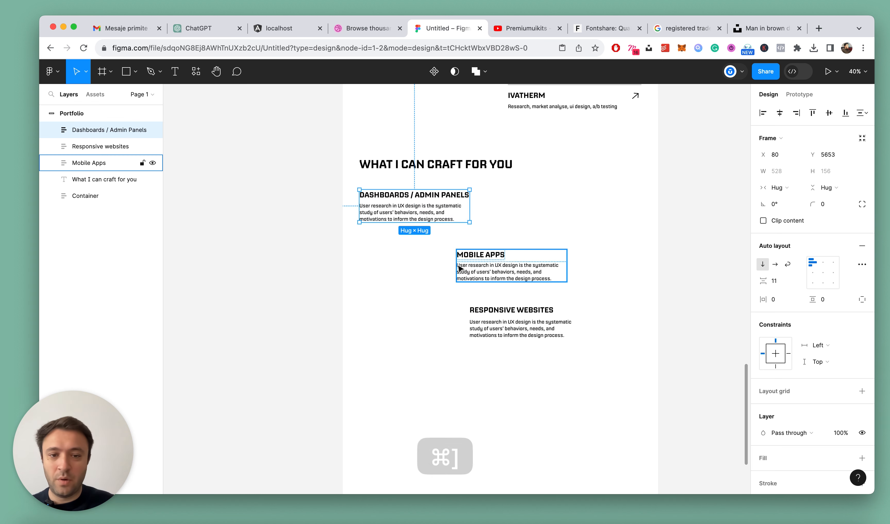
{"action": "left_click", "coordinate": [489, 268], "text": "shift"}
{"action": "left_click", "coordinate": [514, 331], "text": "shift"}
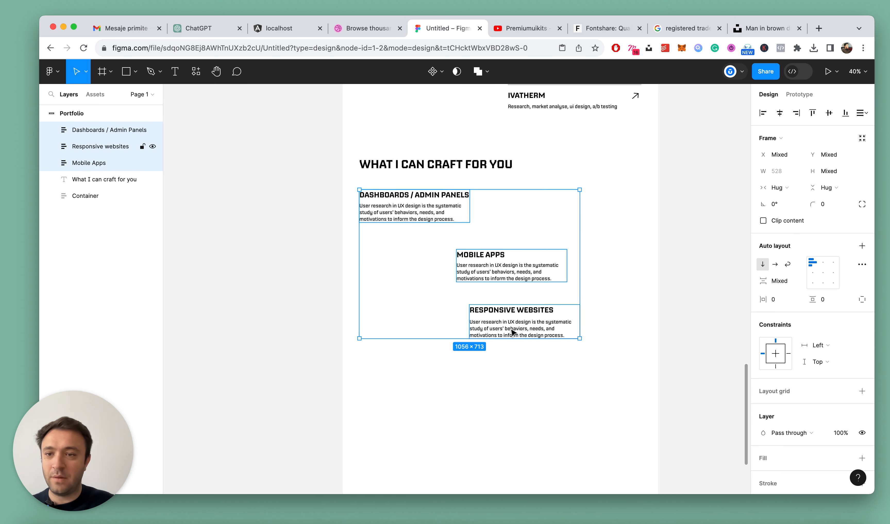
{"action": "left_click", "coordinate": [499, 332]}
{"action": "key", "text": "super+bracketleft"}
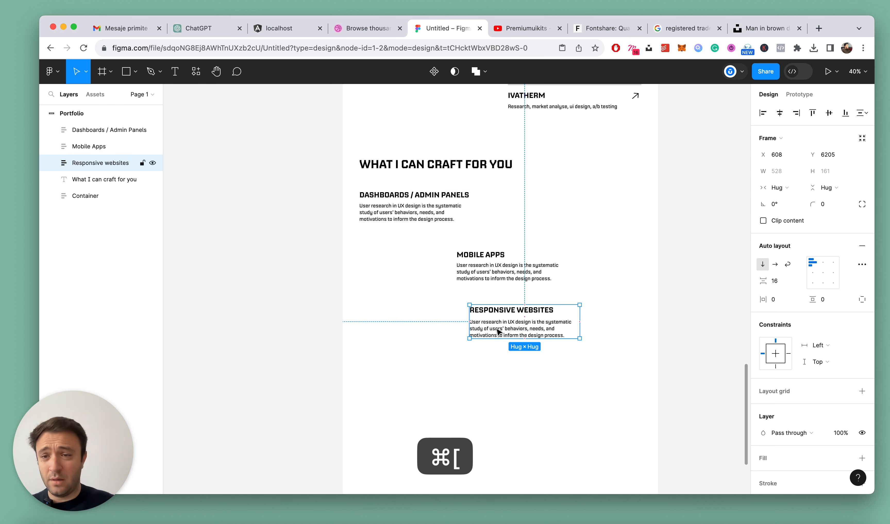
Combine the three service blocks into one auto layout frame with a horizontal direction
{"action": "left_click_drag", "start_coordinate": [353, 188], "coordinate": [567, 357]}
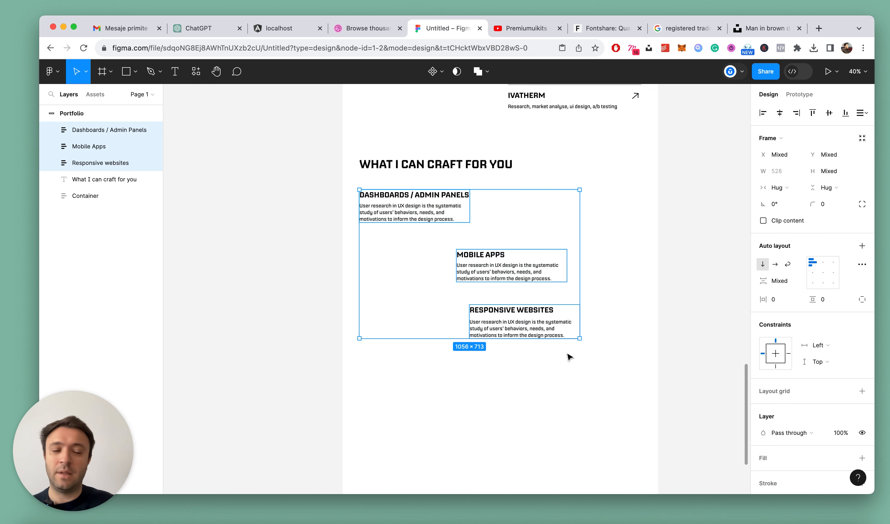
{"action": "key", "text": "shift+a"}
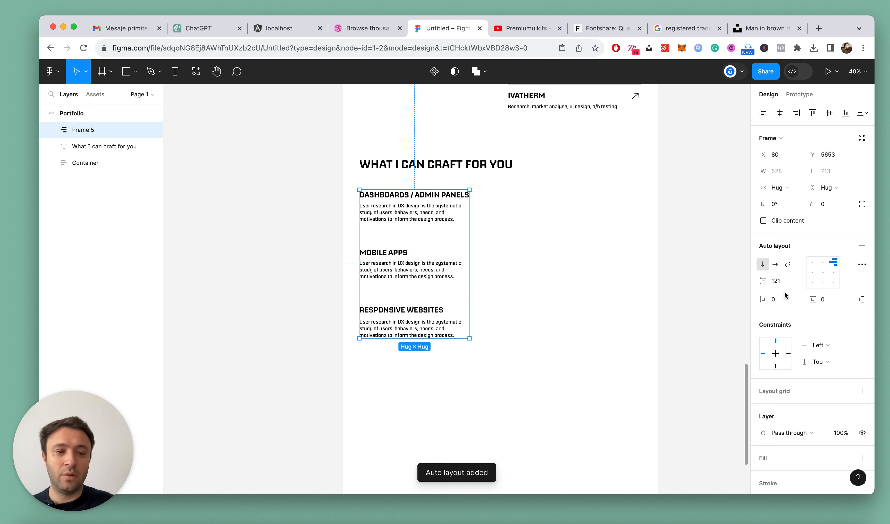
{"action": "left_click", "coordinate": [775, 265]}
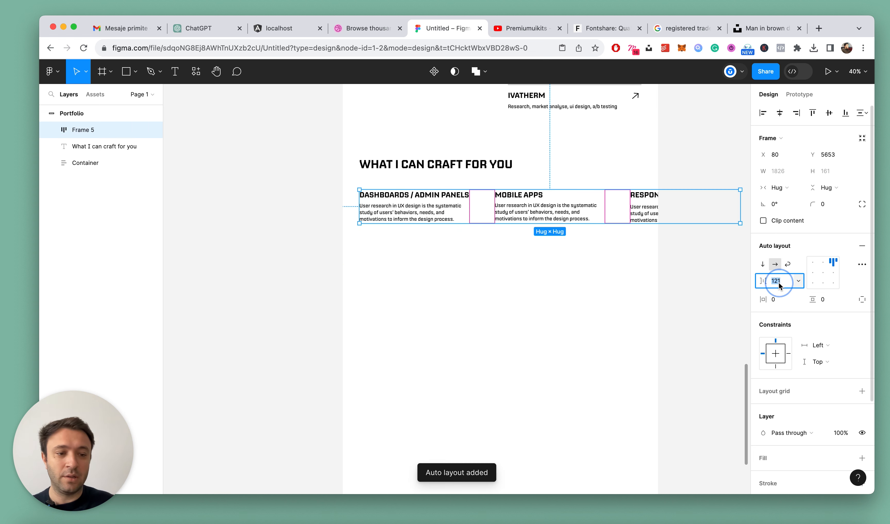
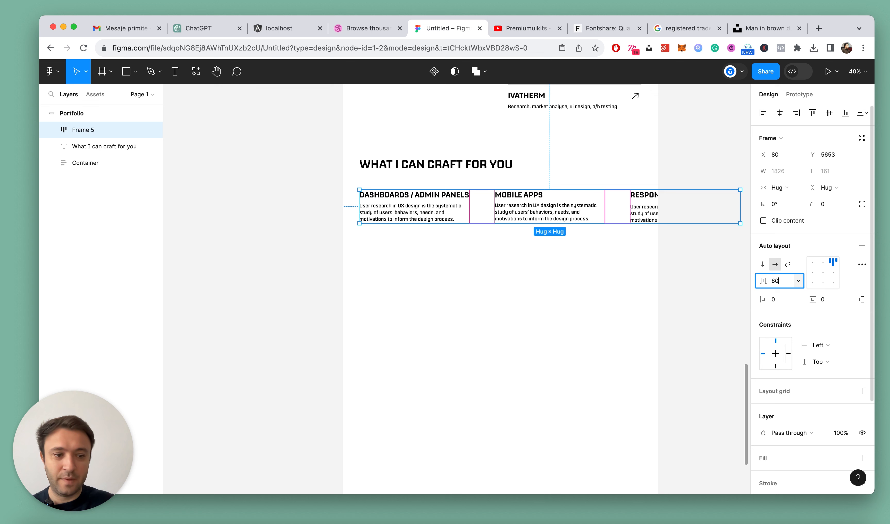
Set the spacing between the three service columns to 80 and wrap the heading and column row in a vertical auto layout frame
{"action": "key", "text": "Return"}
{"action": "left_click", "coordinate": [530, 272]}
{"action": "left_click", "coordinate": [408, 158]}
{"action": "left_click", "coordinate": [384, 204], "text": "shift"}
{"action": "key", "text": "shift+a"}
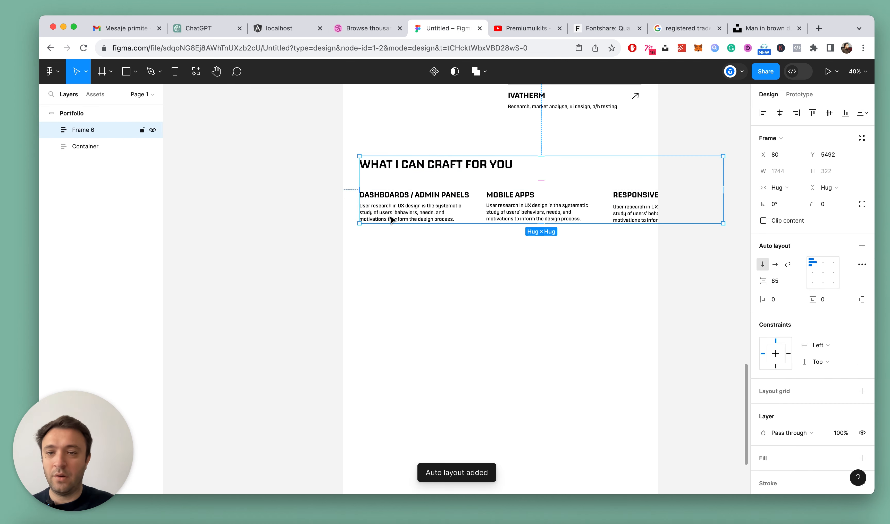
Rename the new auto layout frame as What I can Craft
{"action": "left_click", "coordinate": [88, 131]}
{"action": "type", "text": "What "}
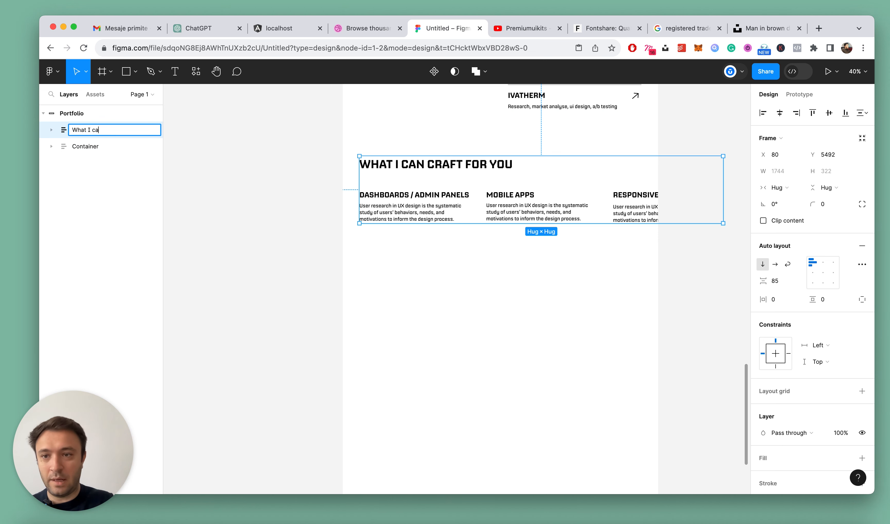
{"action": "type", "text": "I can Craft"}
{"action": "key", "text": "Return"}
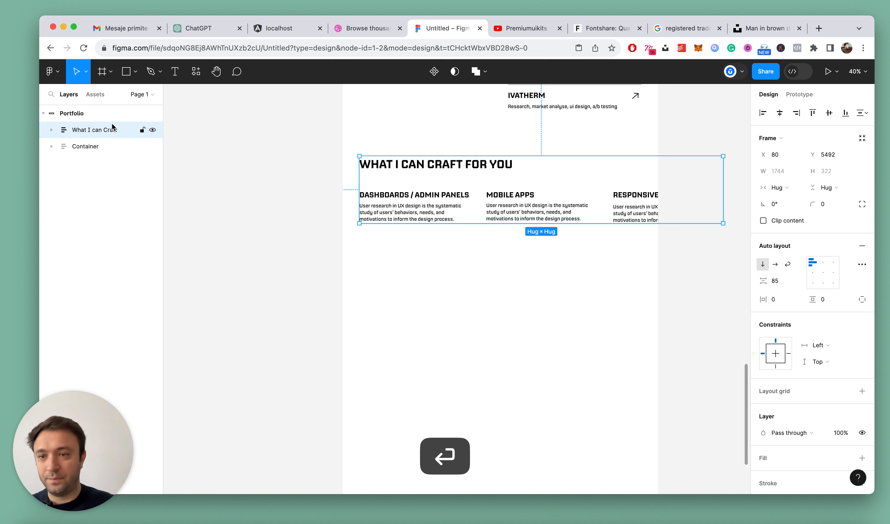
Move the What I can Craft frame into Container below Case Studies and set its horizontal padding to 80
{"action": "left_click_drag", "start_coordinate": [77, 134], "coordinate": [79, 170]}
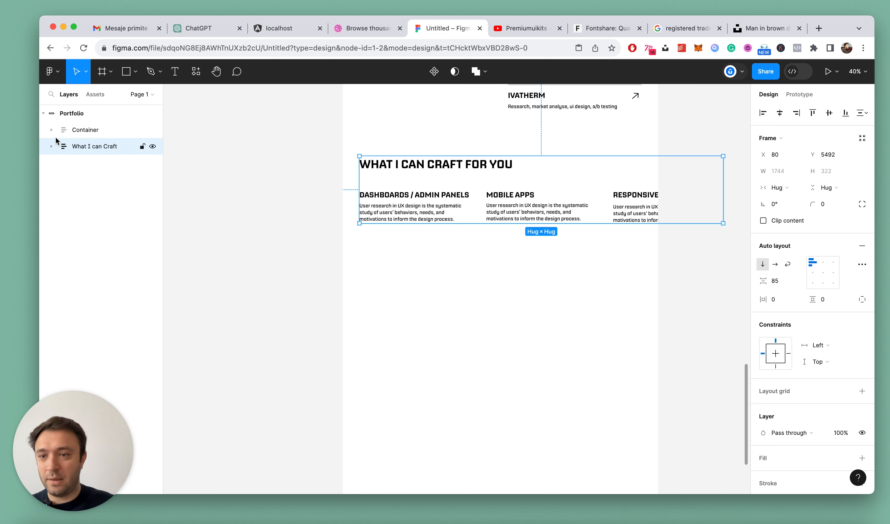
{"action": "left_click", "coordinate": [52, 130]}
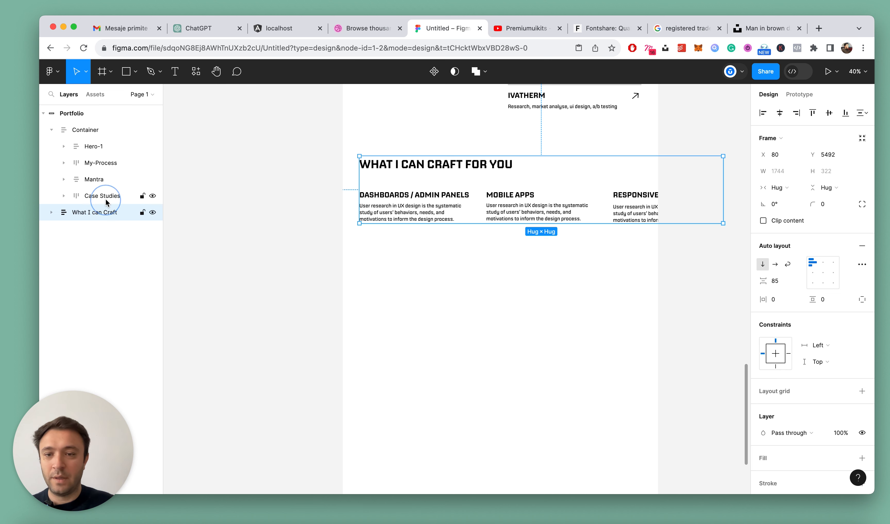
{"action": "left_click_drag", "start_coordinate": [112, 205], "coordinate": [112, 206]}
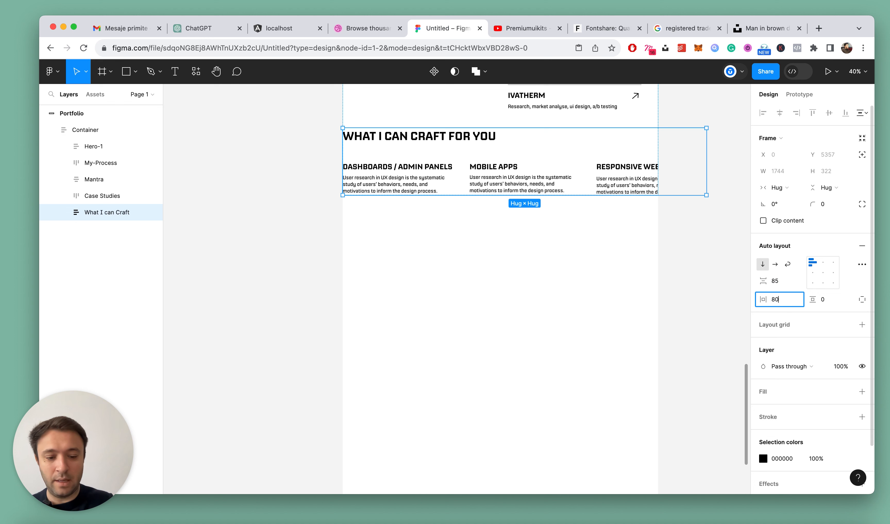
{"action": "key", "text": "Return"}
{"action": "left_click", "coordinate": [582, 292]}
{"action": "scroll", "coordinate": [430, 178], "scroll_direction": "right", "scroll_amount": 3}
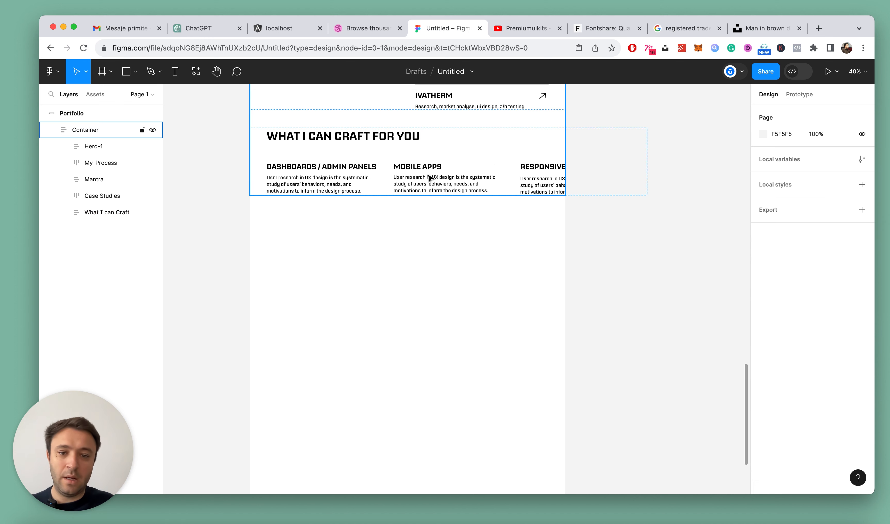
Set the What I can Craft frame's width to fill its container
{"action": "left_click", "coordinate": [392, 176]}
{"action": "scroll", "coordinate": [268, 215], "scroll_direction": "up", "scroll_amount": 2}
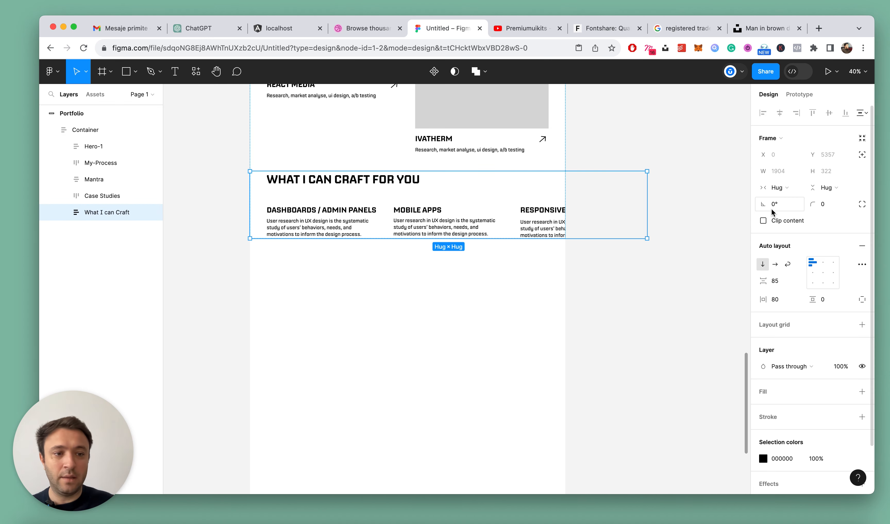
{"action": "left_click", "coordinate": [781, 195]}
{"action": "left_click", "coordinate": [785, 200]}
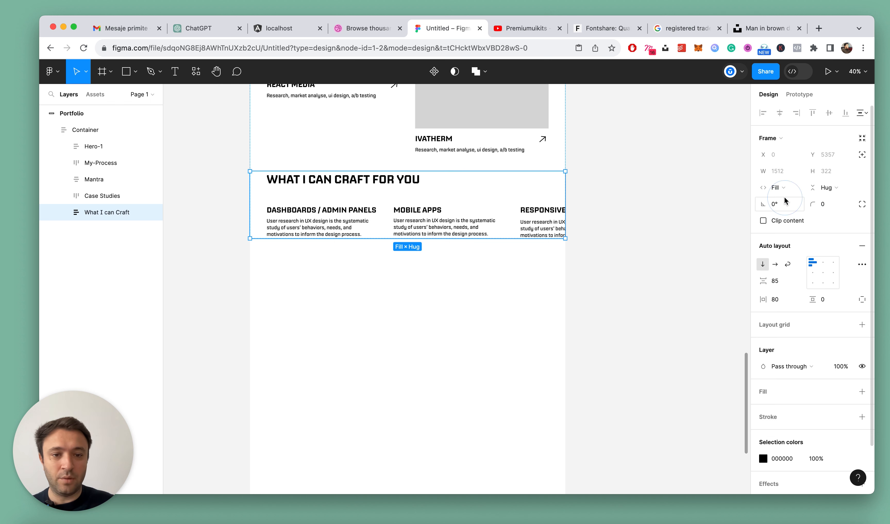
{"action": "left_click", "coordinate": [445, 318]}
Break the heading "What I can craft for you" onto two lines before "for you"
{"action": "left_click", "coordinate": [322, 222]}
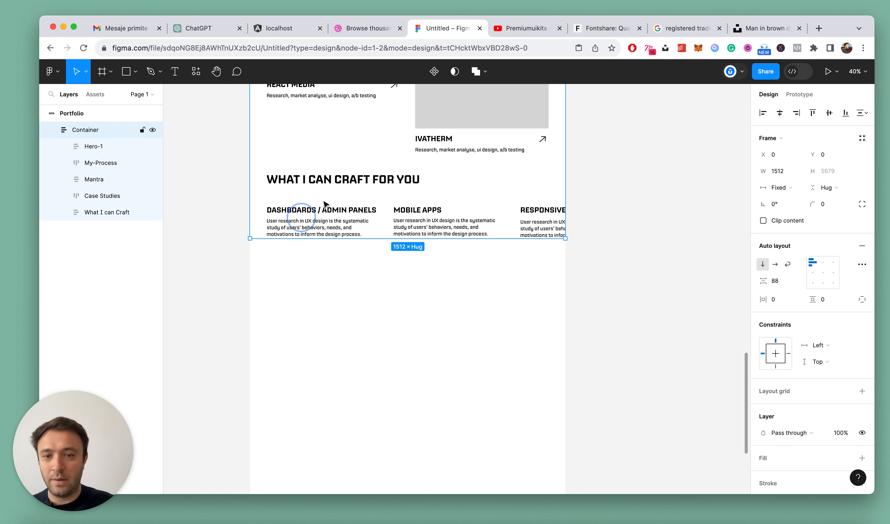
{"action": "left_click", "coordinate": [341, 183], "text": "super"}
{"action": "scroll", "coordinate": [417, 223], "scroll_direction": "up", "scroll_amount": 4}
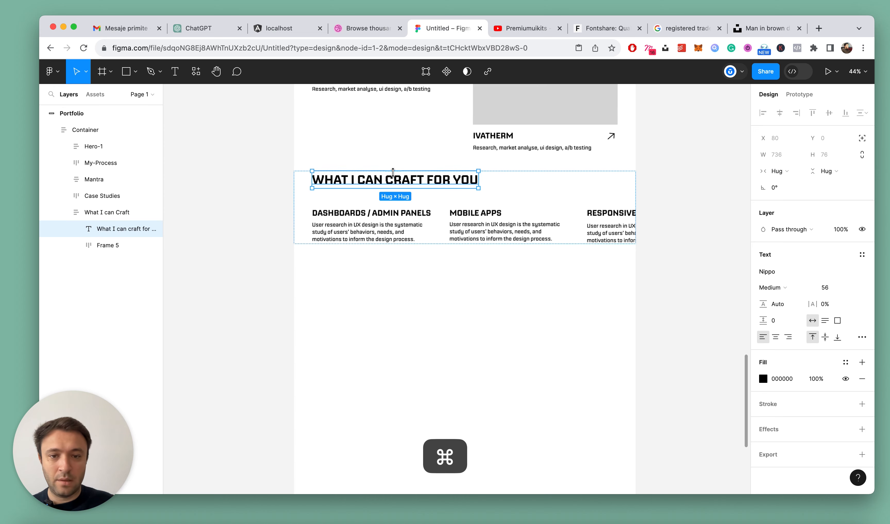
{"action": "double_click", "coordinate": [442, 193]}
{"action": "double_click", "coordinate": [397, 183]}
{"action": "left_click", "coordinate": [383, 178]}
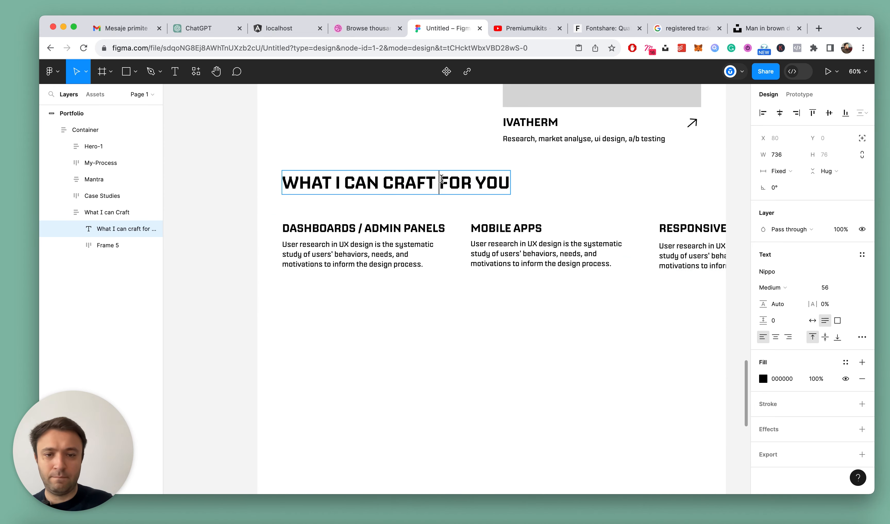
{"action": "key", "text": "Return"}
{"action": "key", "text": "Escape"}
{"action": "scroll", "coordinate": [369, 265], "scroll_direction": "down", "scroll_amount": 2}
Set the Dashboards / Admin Panels column's width to fill container
{"action": "left_click", "coordinate": [359, 227]}
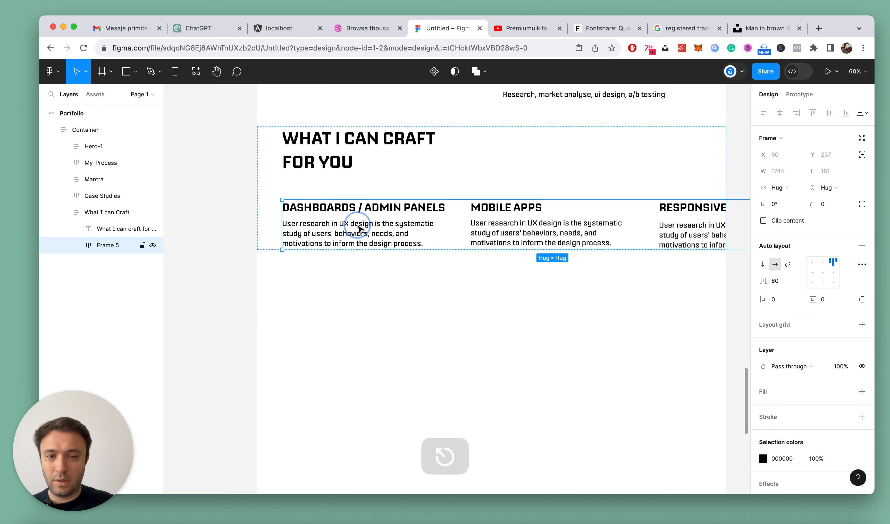
{"action": "left_click", "coordinate": [359, 228]}
{"action": "scroll", "coordinate": [360, 216], "scroll_direction": "down", "scroll_amount": 5}
{"action": "scroll", "coordinate": [361, 194], "scroll_direction": "up", "scroll_amount": 3}
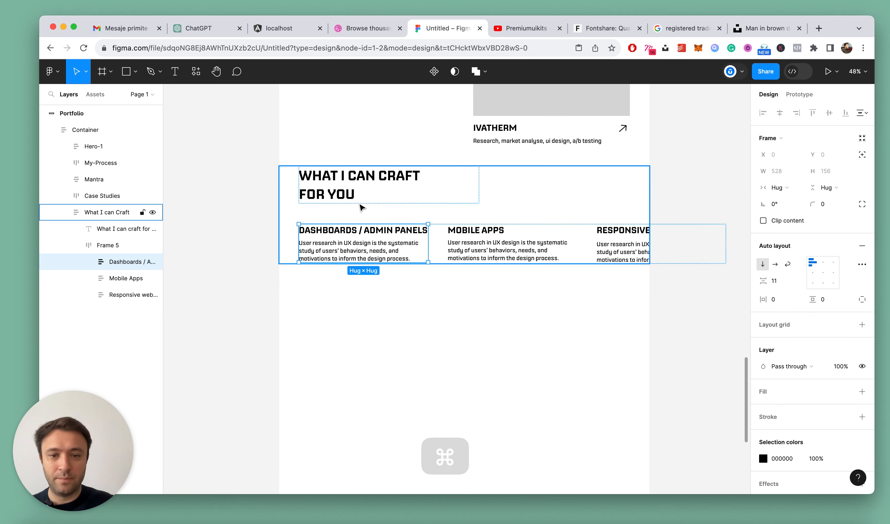
{"action": "left_click", "coordinate": [777, 188]}
{"action": "left_click", "coordinate": [792, 199]}
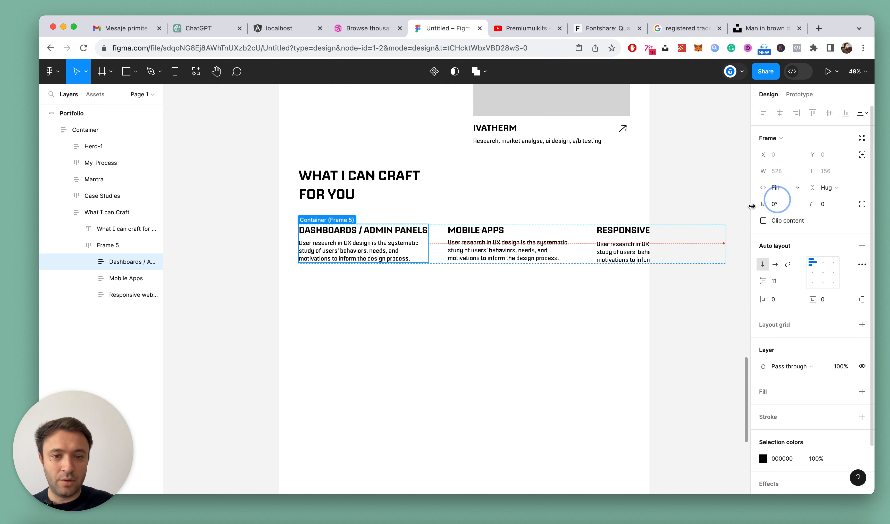
Set the widths of the Mobile Apps and Responsive Websites columns to fill container
{"action": "left_click", "coordinate": [499, 253]}
{"action": "left_click", "coordinate": [777, 188]}
{"action": "left_click", "coordinate": [791, 199]}
{"action": "left_click", "coordinate": [621, 252]}
{"action": "left_click", "coordinate": [777, 188]}
{"action": "left_click", "coordinate": [791, 198]}
{"action": "left_click", "coordinate": [545, 310]}
Set the width of Frame 5, which holds the three columns, to fill container
{"action": "left_click", "coordinate": [116, 246]}
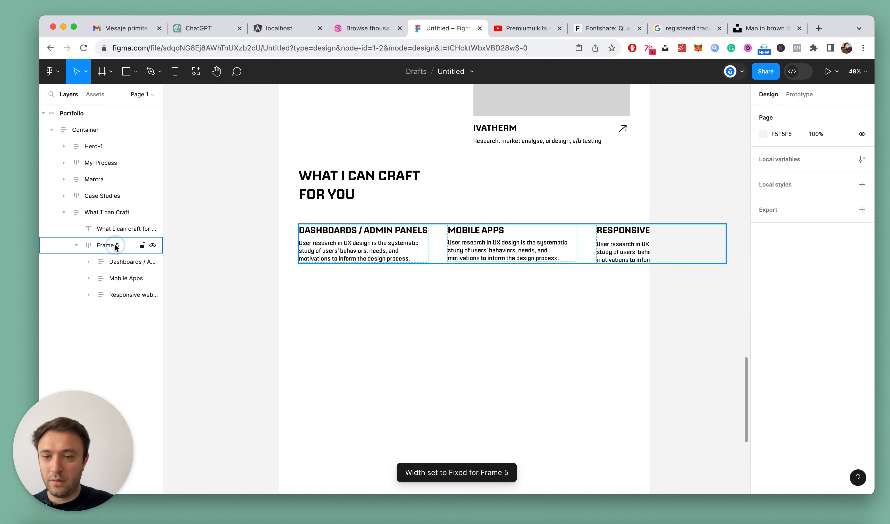
{"action": "left_click", "coordinate": [781, 186]}
{"action": "left_click", "coordinate": [784, 212]}
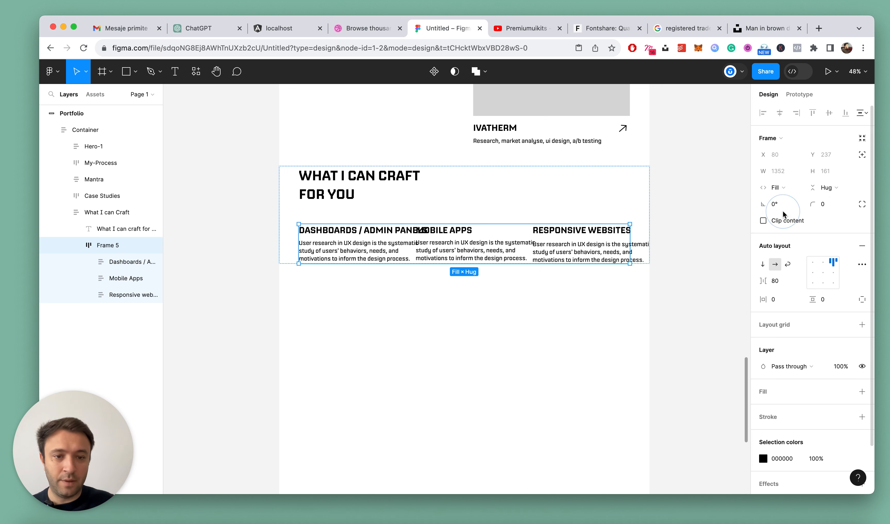
{"action": "left_click", "coordinate": [577, 311]}
{"action": "triple_click", "coordinate": [473, 255]}
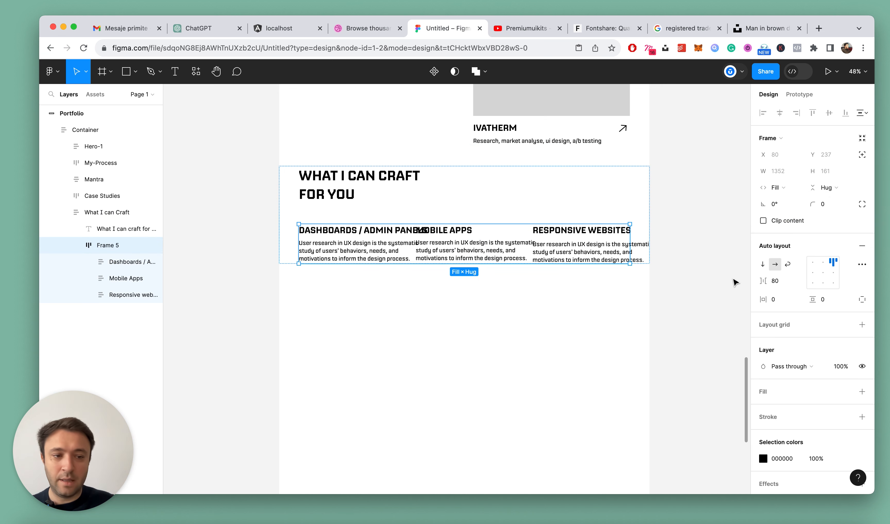
Set the title and description texts in the Dashboards / Admin Panels column to fill container width
{"action": "scroll", "coordinate": [366, 275], "scroll_direction": "up", "scroll_amount": 3}
{"action": "left_click", "coordinate": [354, 226], "text": "super"}
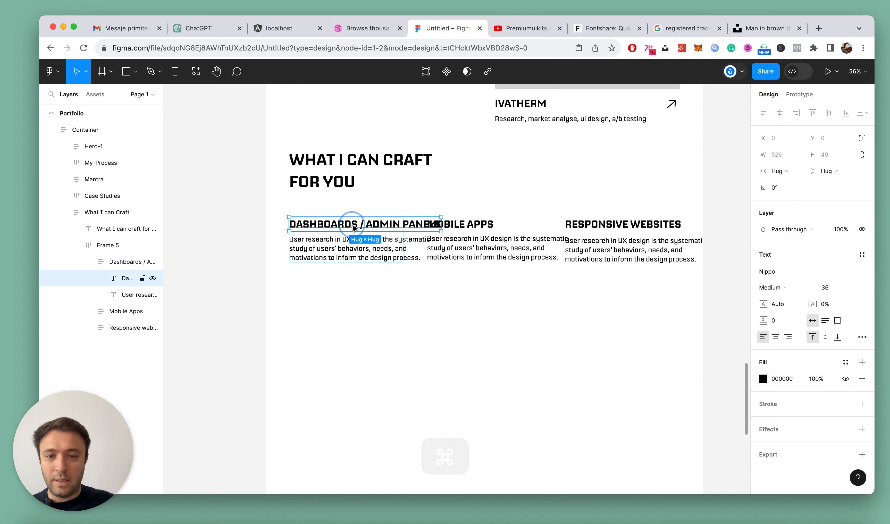
{"action": "scroll", "coordinate": [355, 227], "scroll_direction": "up", "scroll_amount": 2}
{"action": "left_click", "coordinate": [778, 171]}
{"action": "left_click", "coordinate": [786, 183]}
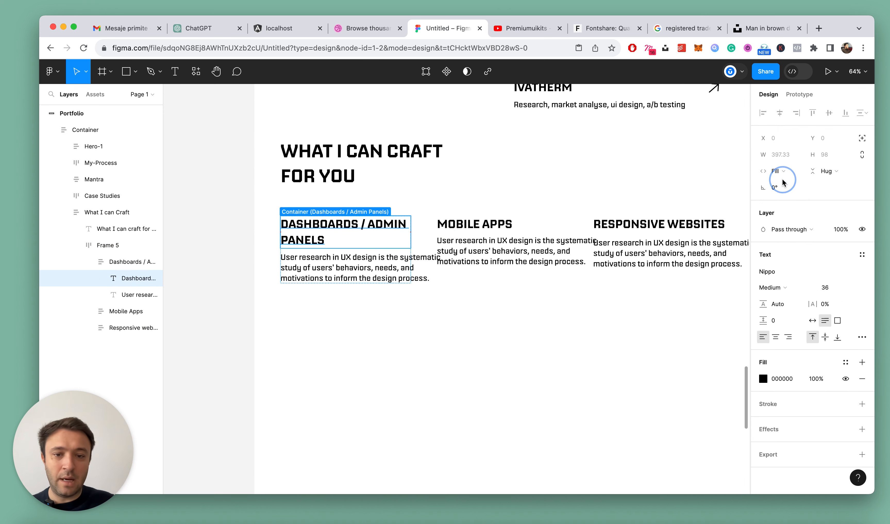
{"action": "left_click", "coordinate": [395, 270]}
{"action": "left_click", "coordinate": [779, 171]}
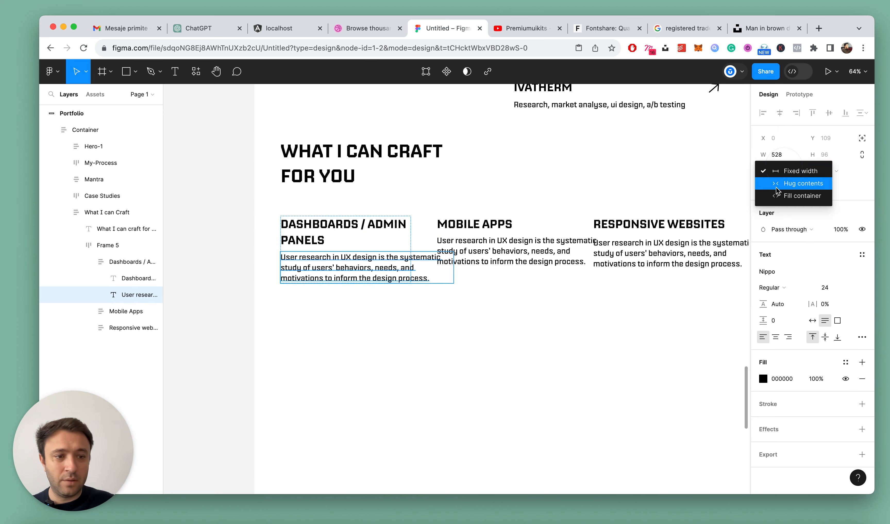
{"action": "left_click", "coordinate": [777, 196]}
Set the Mobile Apps title and its description together to fill container width
{"action": "left_click", "coordinate": [472, 223]}
{"action": "double_click", "coordinate": [474, 223]}
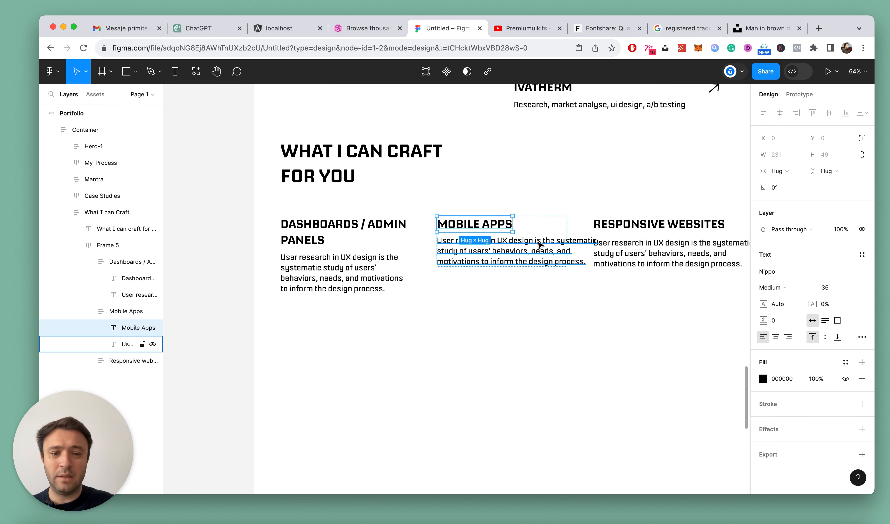
{"action": "left_click", "coordinate": [539, 253], "text": "shift"}
{"action": "left_click", "coordinate": [786, 173]}
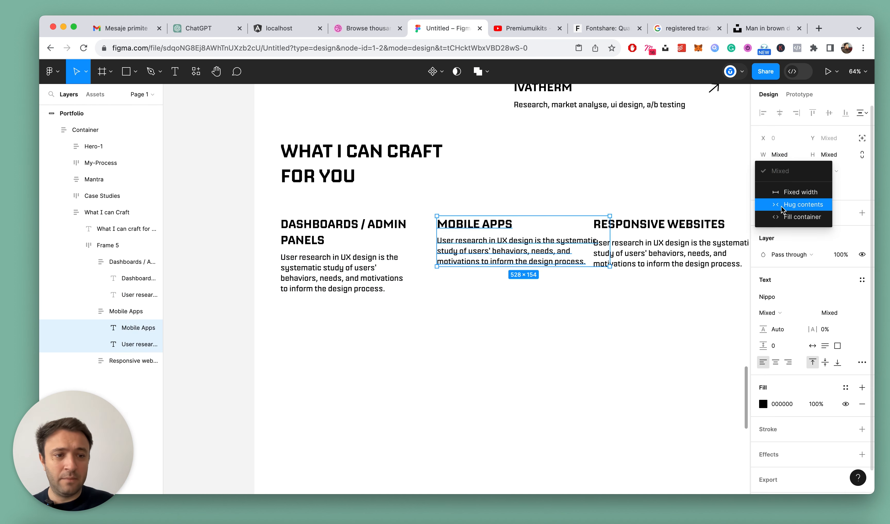
{"action": "left_click", "coordinate": [778, 220]}
Set the Responsive Websites title and its description together to fill container width
{"action": "scroll", "coordinate": [581, 338], "scroll_direction": "right", "scroll_amount": 3}
{"action": "left_click", "coordinate": [567, 231]}
{"action": "double_click", "coordinate": [573, 228]}
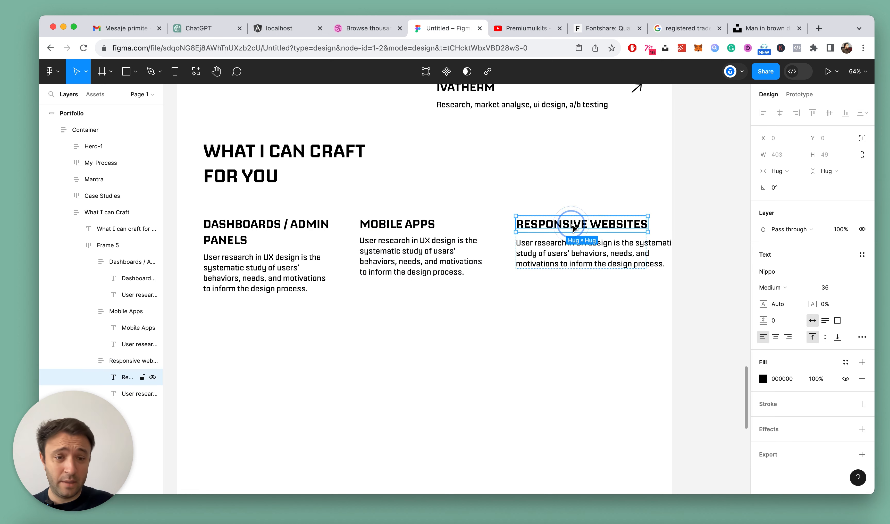
{"action": "left_click", "coordinate": [565, 255], "text": "shift"}
{"action": "left_click", "coordinate": [796, 175]}
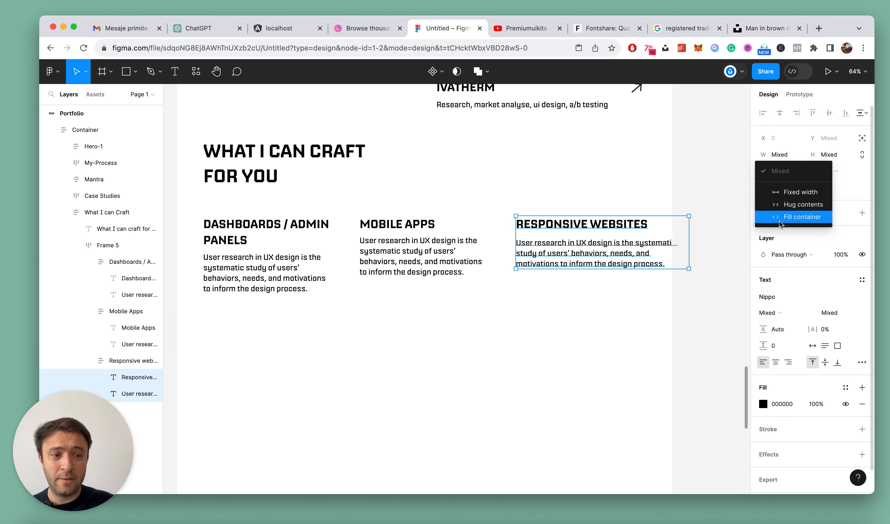
{"action": "left_click", "coordinate": [783, 217]}
{"action": "left_click", "coordinate": [598, 365]}
Examine the layout and column spacing of the What I can Craft section within the page
{"action": "scroll", "coordinate": [438, 319], "scroll_direction": "down", "scroll_amount": 5}
{"action": "scroll", "coordinate": [438, 319], "scroll_direction": "up", "scroll_amount": 5}
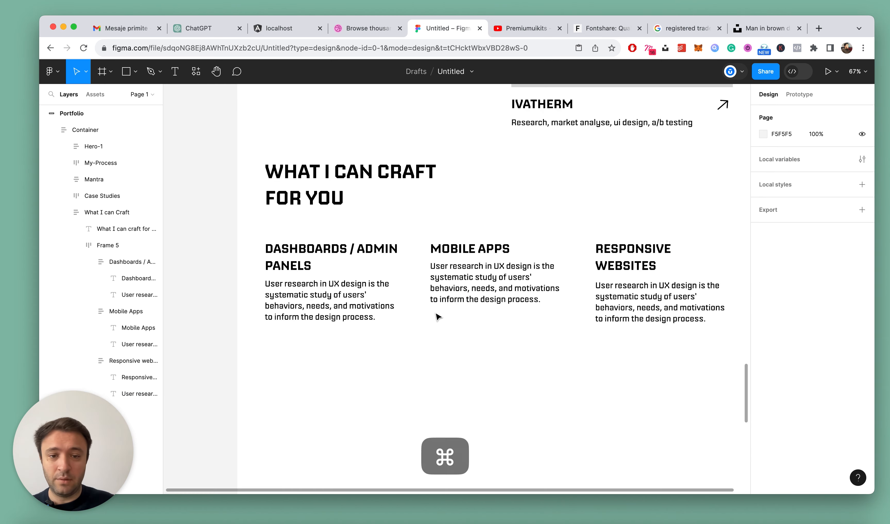
{"action": "scroll", "coordinate": [438, 317], "scroll_direction": "down", "scroll_amount": 2}
{"action": "left_click", "coordinate": [447, 310]}
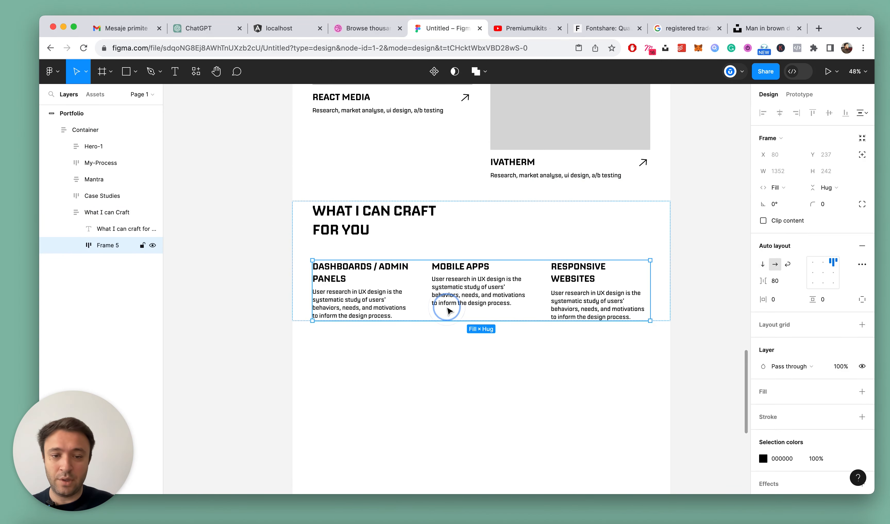
{"action": "key", "text": "alt"}
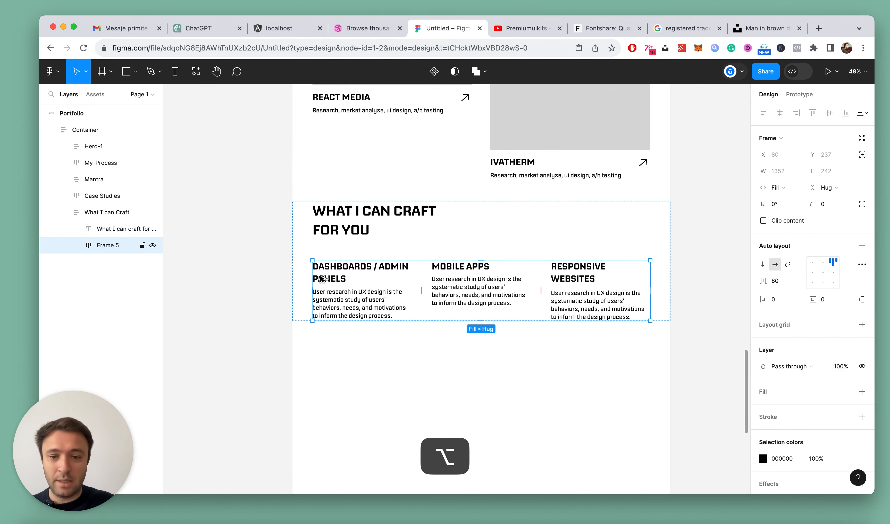
{"action": "left_click", "coordinate": [417, 338]}
{"action": "scroll", "coordinate": [418, 338], "scroll_direction": "down", "scroll_amount": 3}
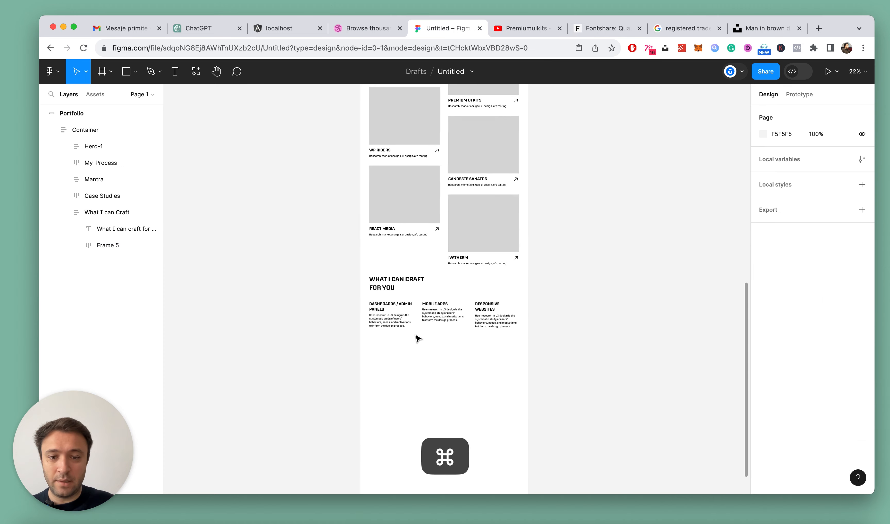
{"action": "scroll", "coordinate": [417, 338], "scroll_direction": "up", "scroll_amount": 5}
{"action": "scroll", "coordinate": [448, 276], "scroll_direction": "down", "scroll_amount": 2}
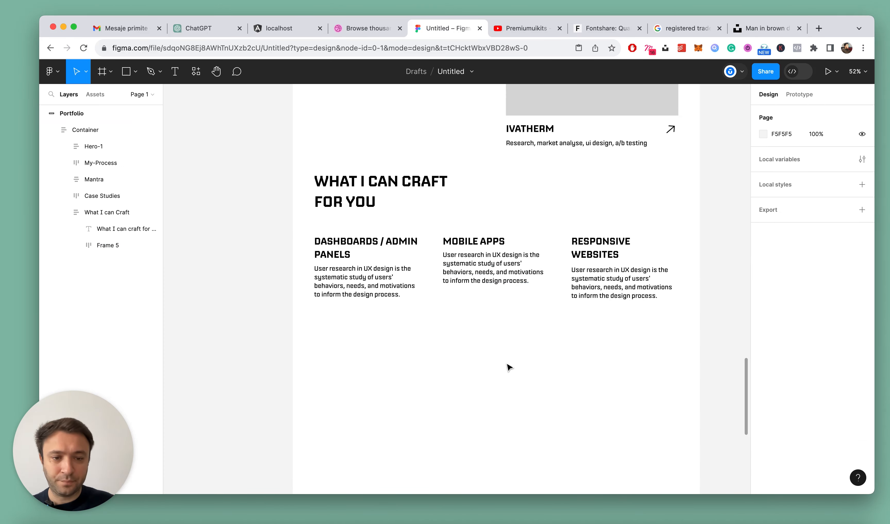
{"action": "key", "text": "alt+l"}
Shorten the first column's title to "Dashboards" by deleting "/ Admin Panels"
{"action": "scroll", "coordinate": [354, 249], "scroll_direction": "up", "scroll_amount": 3}
{"action": "double_click", "coordinate": [433, 240]}
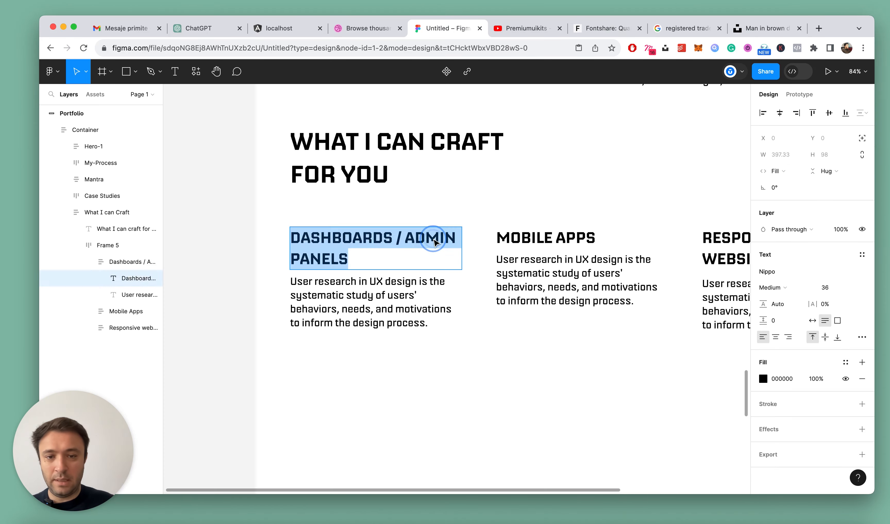
{"action": "left_click", "coordinate": [423, 241]}
{"action": "left_click_drag", "start_coordinate": [410, 239], "coordinate": [438, 268]}
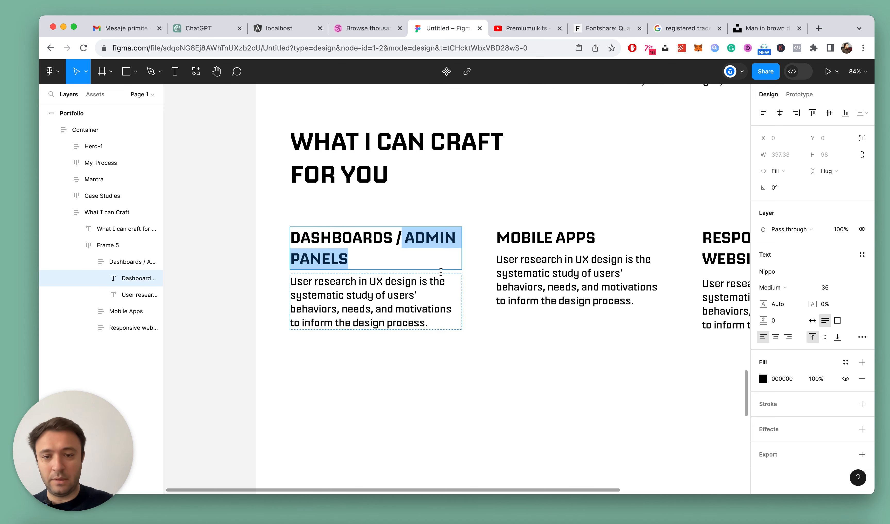
{"action": "key", "text": "BackSpace"}
{"action": "key", "text": "BackSpace"}
{"action": "key", "text": "BackSpace"}
{"action": "key", "text": "Escape"}
{"action": "key", "text": "Escape"}
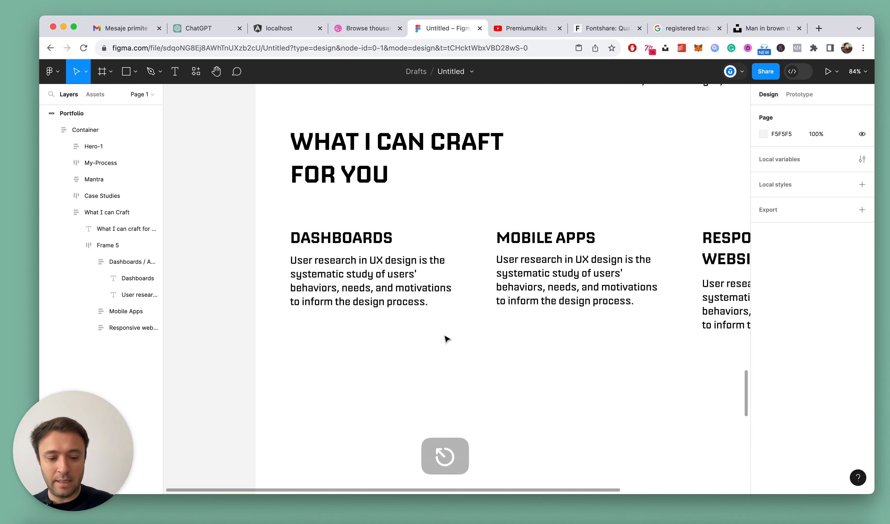
Find the Dashboard icon component by searching for "dashboard" and place it above the title in the Dashboards column
{"action": "key", "text": "super+s"}
{"action": "left_click", "coordinate": [201, 82]}
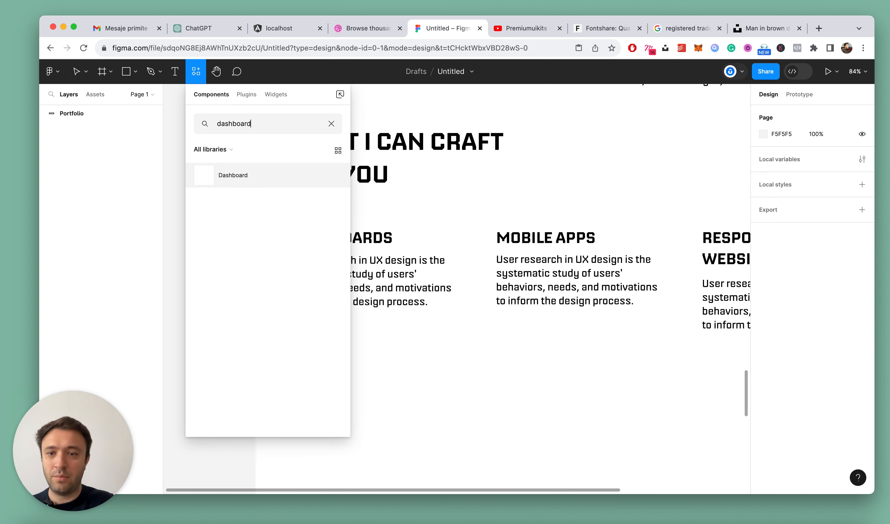
{"action": "left_click_drag", "start_coordinate": [241, 175], "coordinate": [358, 281]}
{"action": "left_click", "coordinate": [252, 209]}
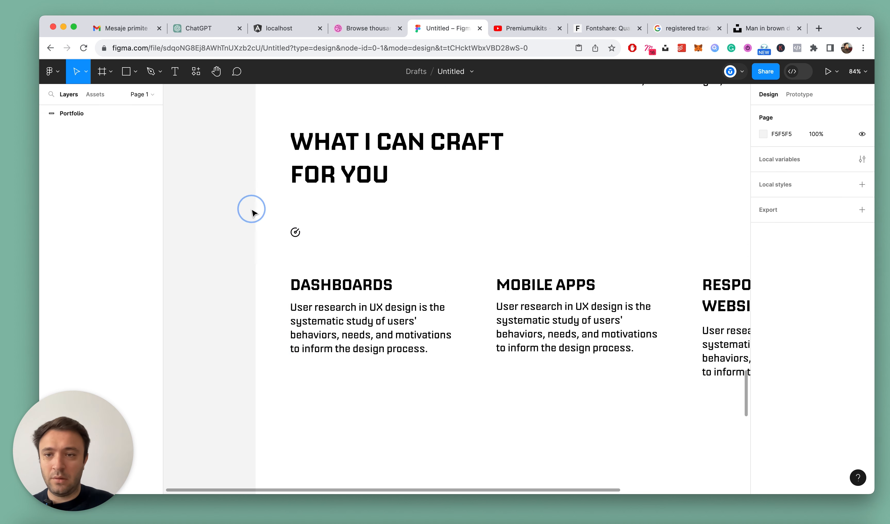
Find the Mobile-phone icon component by searching for "mobile" and place it in the What I can Craft section above the columns
{"action": "left_click", "coordinate": [197, 71]}
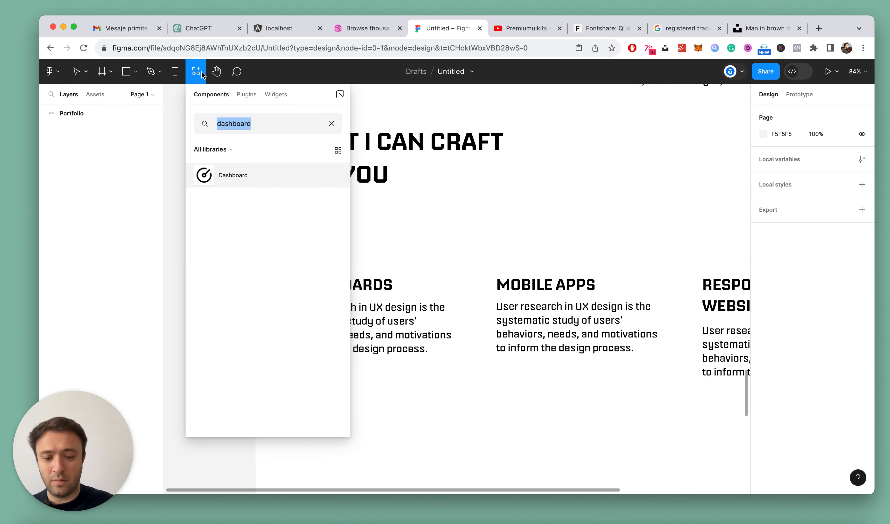
{"action": "type", "text": "websi"}
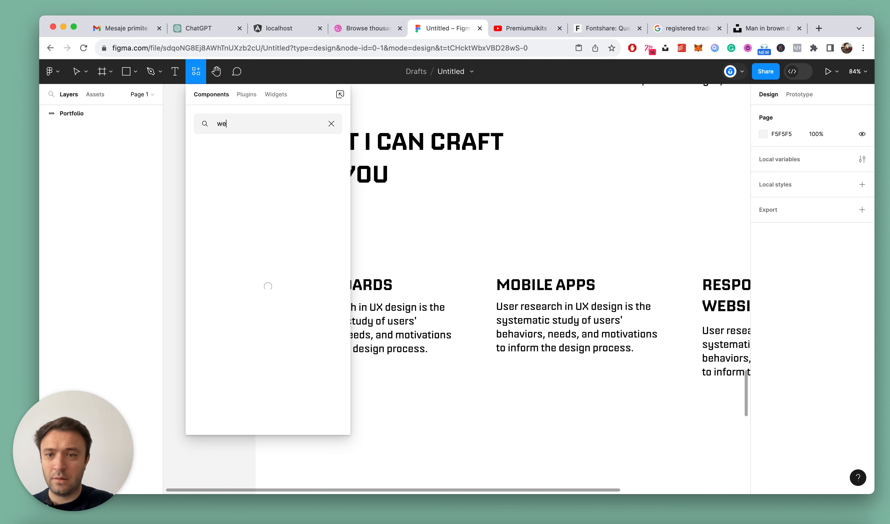
{"action": "key", "text": "BackSpace"}
{"action": "key", "text": "BackSpace"}
{"action": "type", "text": "responsive"}
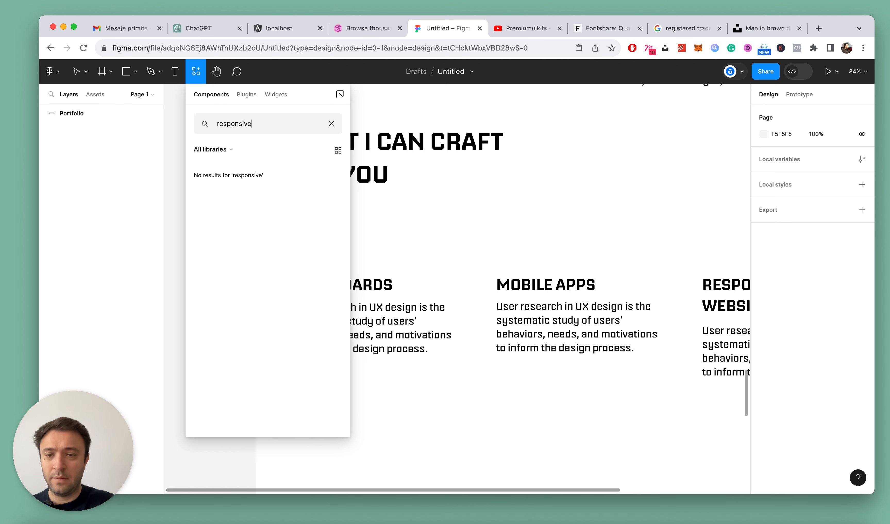
{"action": "key", "text": "super+a"}
{"action": "key", "text": "BackSpace"}
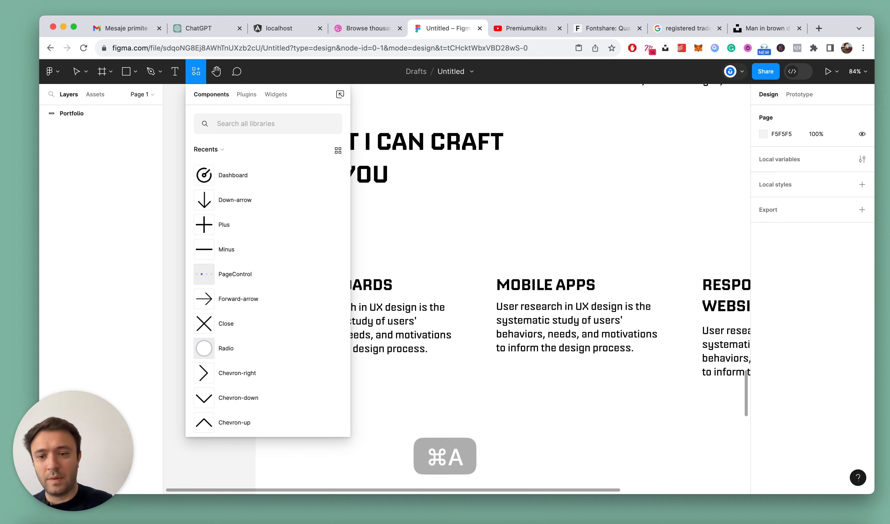
{"action": "type", "text": "mobile"}
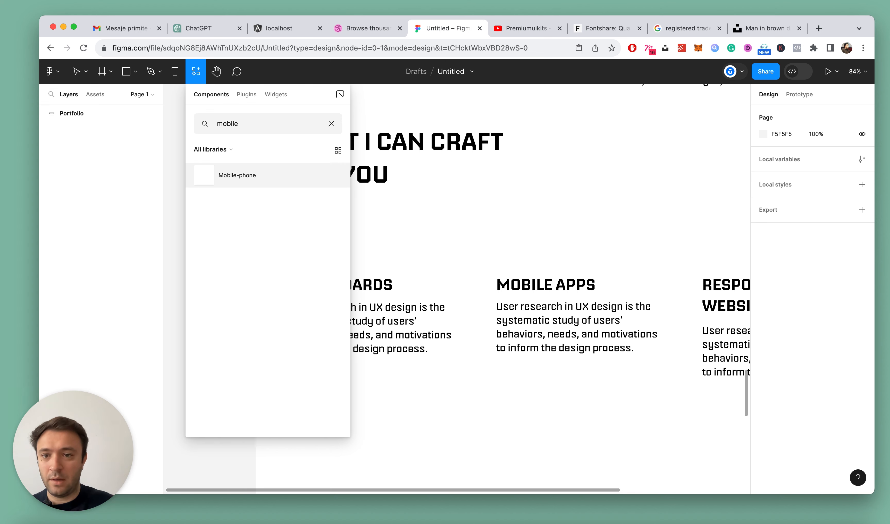
{"action": "left_click_drag", "start_coordinate": [245, 176], "coordinate": [461, 402]}
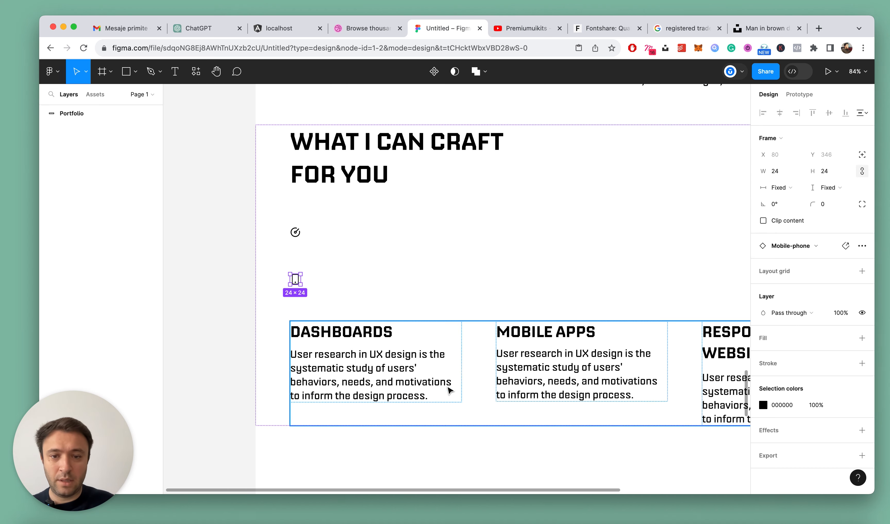
{"action": "scroll", "coordinate": [367, 318], "scroll_direction": "down", "scroll_amount": 3}
{"action": "scroll", "coordinate": [366, 316], "scroll_direction": "down", "scroll_amount": 1}
{"action": "left_click", "coordinate": [403, 389]}
{"action": "scroll", "coordinate": [378, 386], "scroll_direction": "up", "scroll_amount": 4}
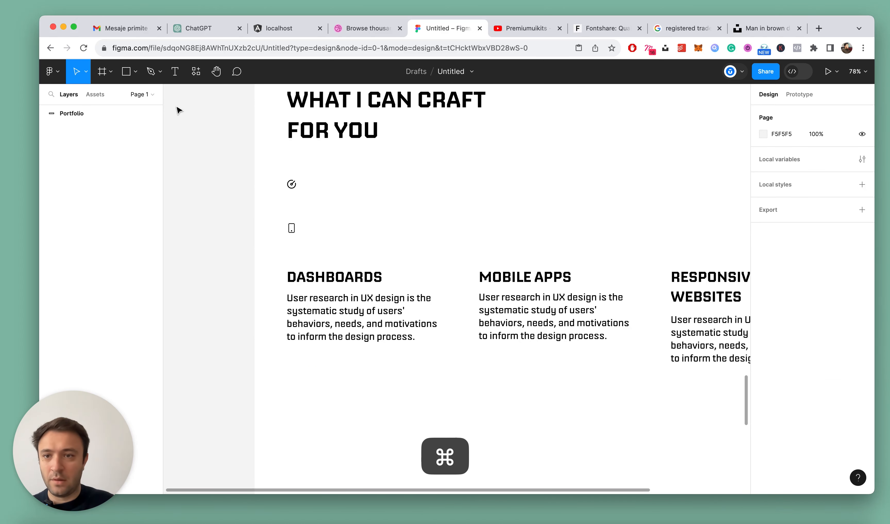
Rename the frame holding the three service columns as "Products" in the What I can Craft section
{"action": "left_click", "coordinate": [44, 113]}
{"action": "left_click", "coordinate": [290, 258]}
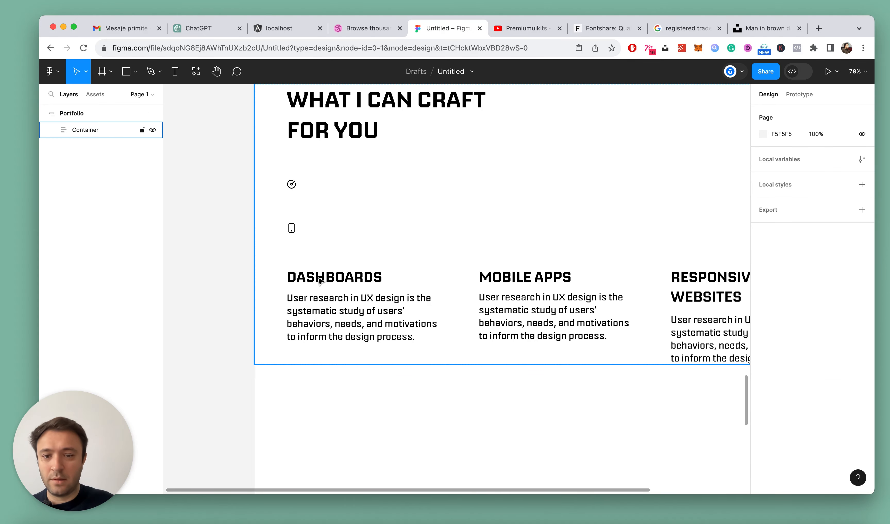
{"action": "left_click", "coordinate": [292, 185], "text": "super"}
{"action": "left_click", "coordinate": [59, 283]}
{"action": "double_click", "coordinate": [106, 279]}
{"action": "type", "text": "Products"}
{"action": "key", "text": "Return"}
Move the Dashboard icon into the Dashboards column above its title and resize it to 48 × 48
{"action": "left_click", "coordinate": [88, 296]}
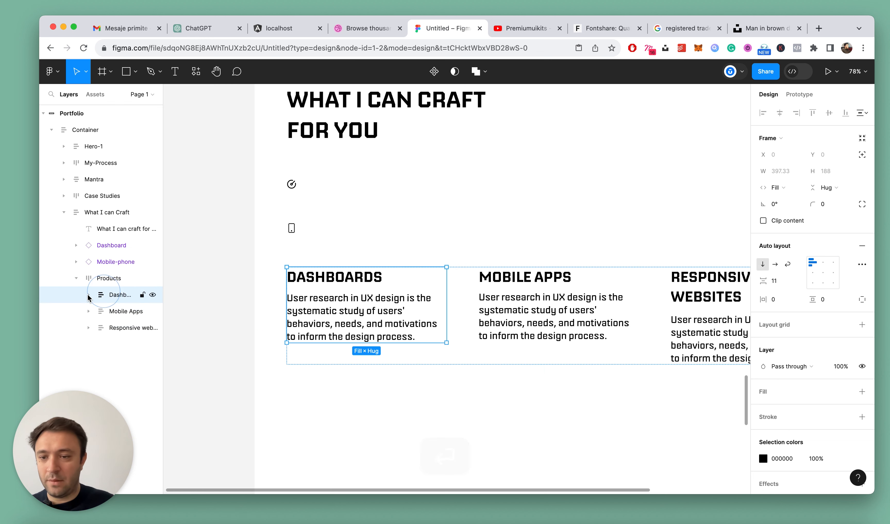
{"action": "left_click", "coordinate": [112, 245]}
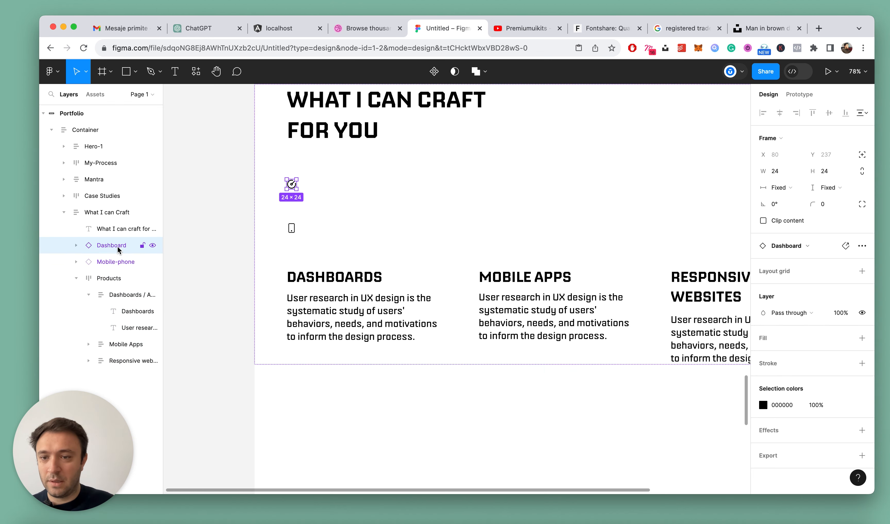
{"action": "left_click_drag", "start_coordinate": [121, 302], "coordinate": [122, 302]}
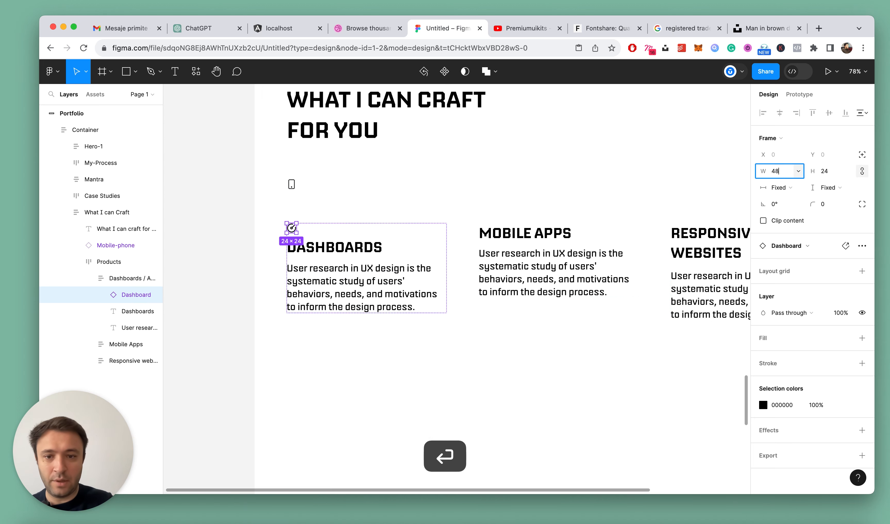
{"action": "key", "text": "Return"}
Set the stroke weight of the vector group inside the Dashboard icon to 3
{"action": "scroll", "coordinate": [306, 225], "scroll_direction": "up", "scroll_amount": 5}
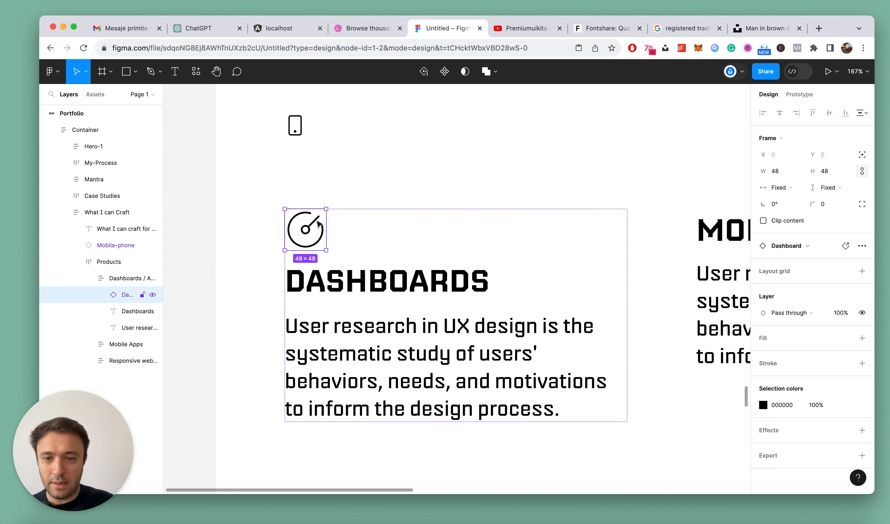
{"action": "double_click", "coordinate": [319, 223]}
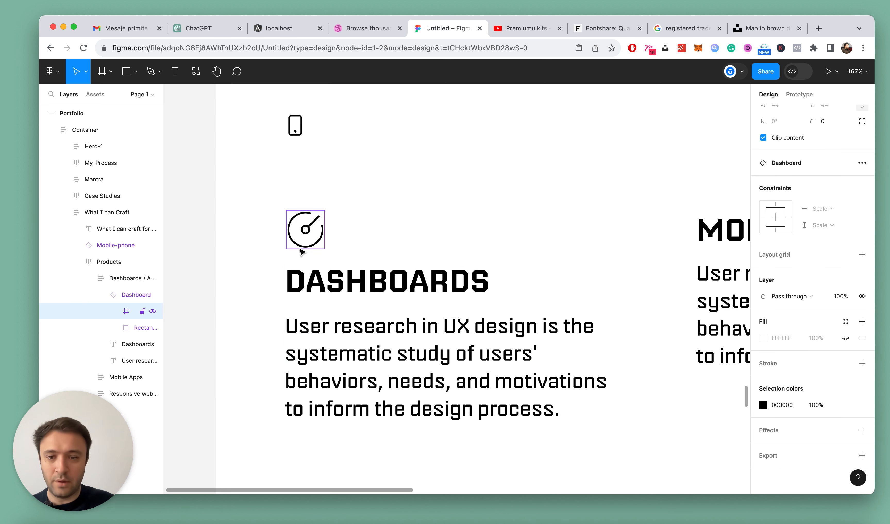
{"action": "double_click", "coordinate": [311, 232]}
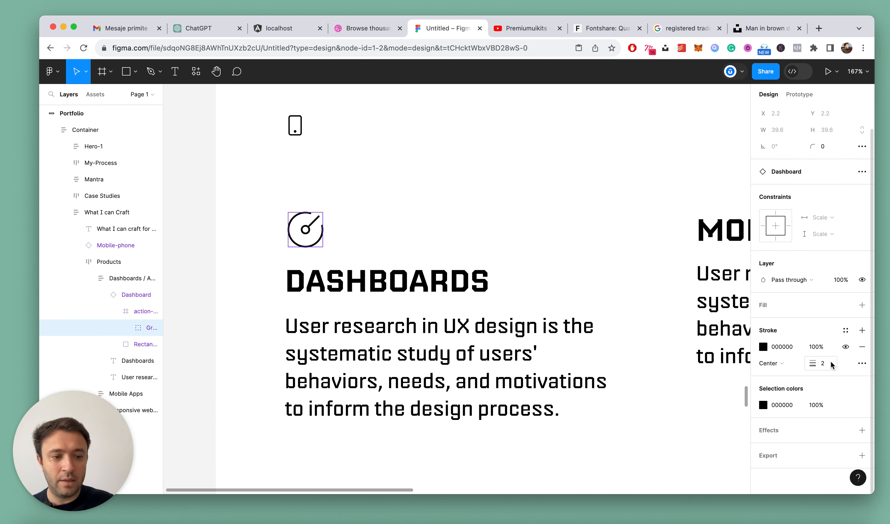
{"action": "key", "text": "Return"}
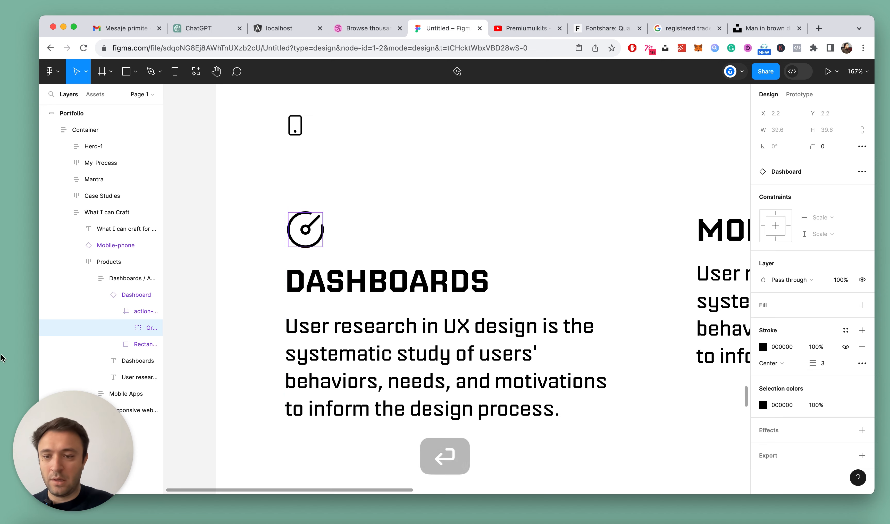
{"action": "left_click", "coordinate": [102, 295]}
Move the Mobile-phone icon into the Mobile Apps column and place it above the column's title
{"action": "scroll", "coordinate": [376, 187], "scroll_direction": "down", "scroll_amount": 5}
{"action": "double_click", "coordinate": [327, 148]}
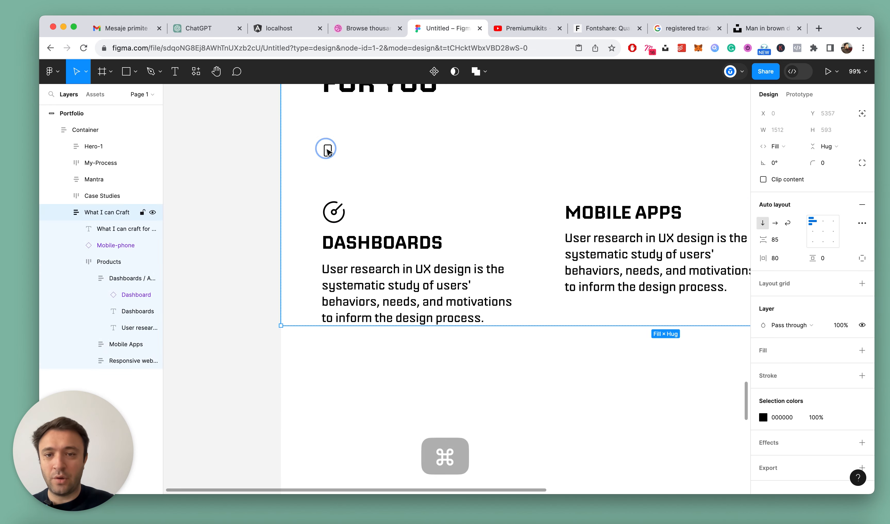
{"action": "scroll", "coordinate": [341, 139], "scroll_direction": "up", "scroll_amount": 3}
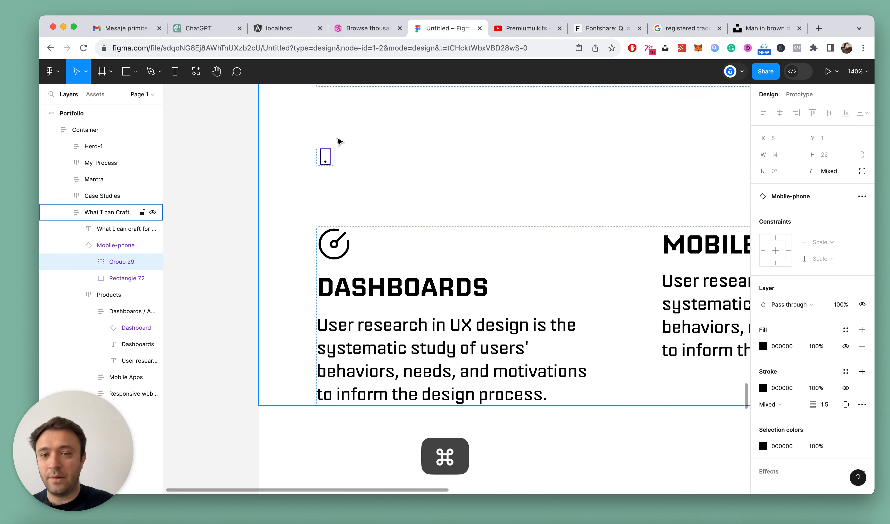
{"action": "key", "text": "super+z"}
{"action": "left_click", "coordinate": [76, 245]}
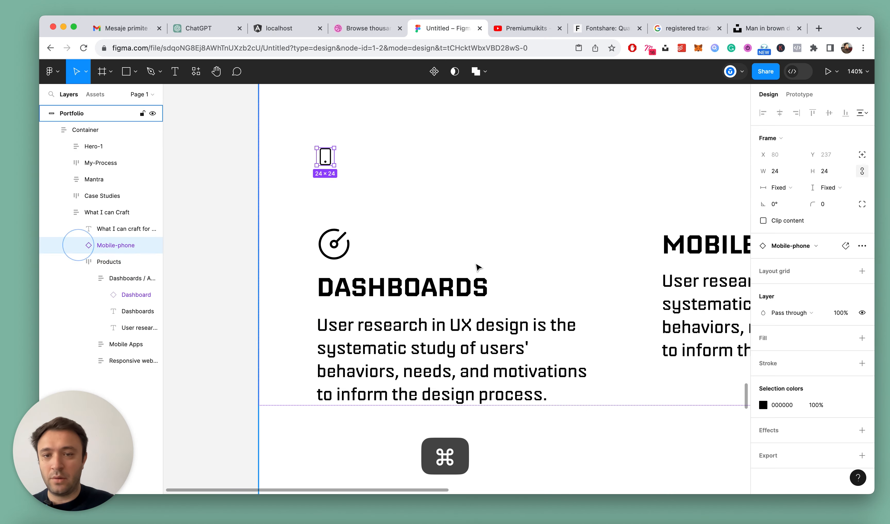
{"action": "key", "text": "super+x"}
{"action": "scroll", "coordinate": [477, 223], "scroll_direction": "down", "scroll_amount": 5}
{"action": "scroll", "coordinate": [638, 225], "scroll_direction": "up", "scroll_amount": 4}
{"action": "double_click", "coordinate": [603, 220]}
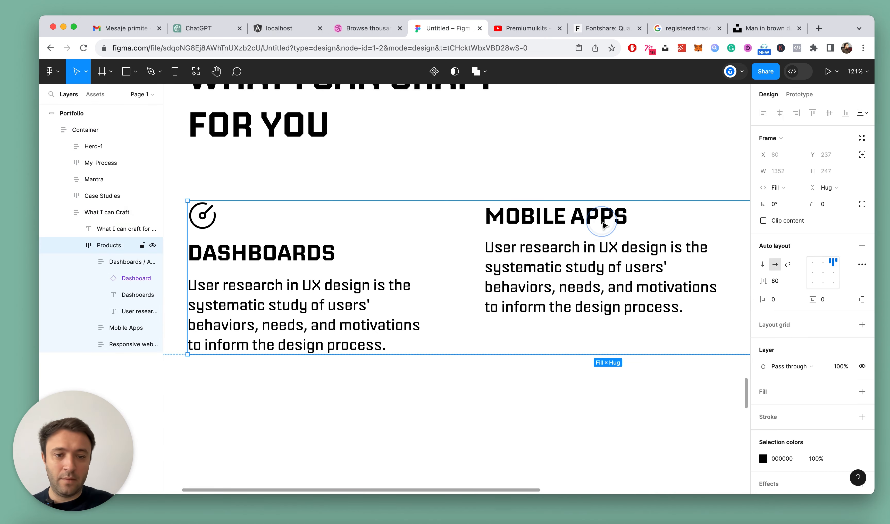
{"action": "double_click", "coordinate": [602, 220]}
{"action": "scroll", "coordinate": [537, 171], "scroll_direction": "up", "scroll_amount": 3}
{"action": "key", "text": "super+v"}
{"action": "scroll", "coordinate": [492, 219], "scroll_direction": "down", "scroll_amount": 3}
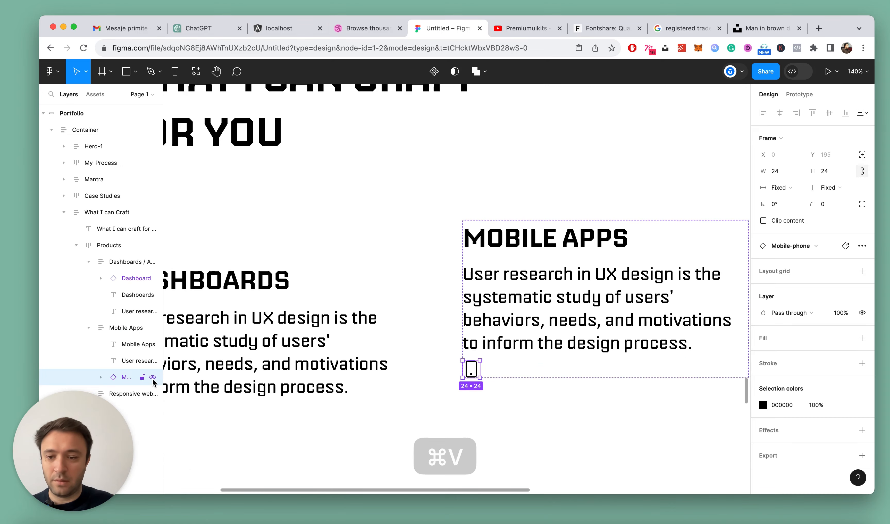
{"action": "left_click_drag", "start_coordinate": [132, 346], "coordinate": [133, 345]}
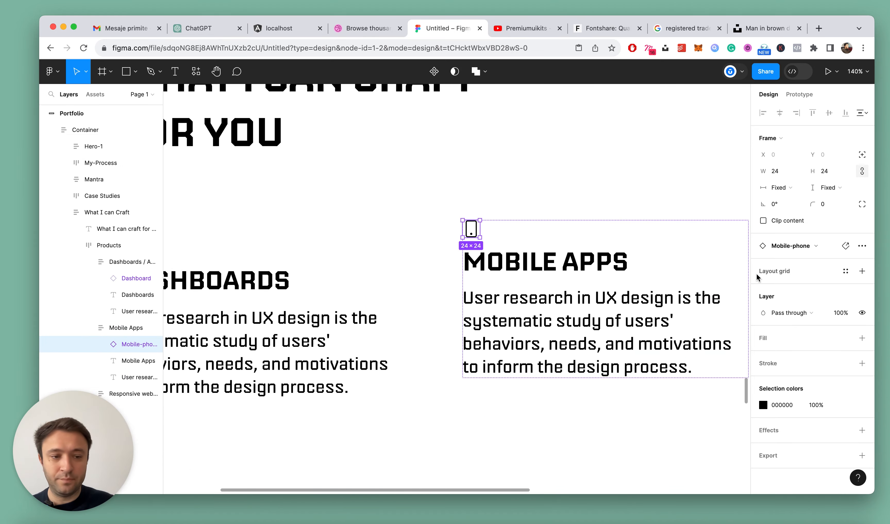
Resize the Mobile-phone icon to 48 × 48 and set its inner group's stroke weight to 3
{"action": "type", "text": "48"}
{"action": "key", "text": "Return"}
{"action": "scroll", "coordinate": [537, 209], "scroll_direction": "up", "scroll_amount": 5}
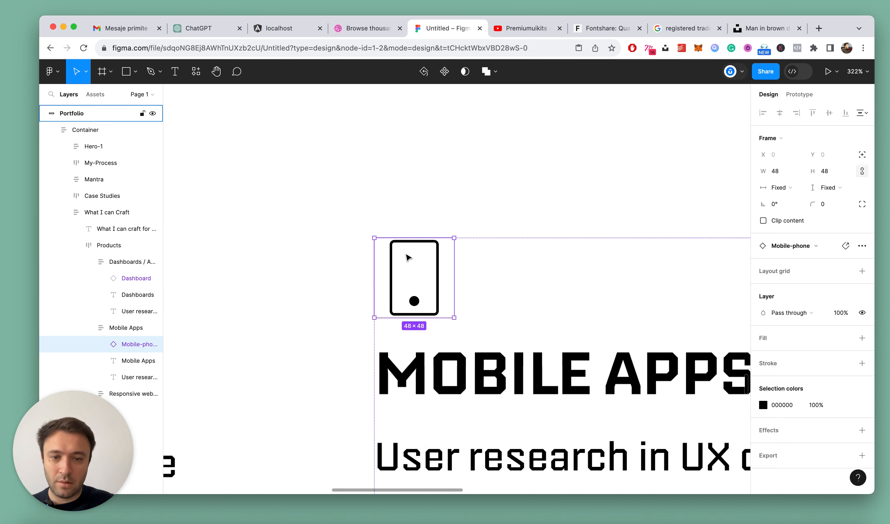
{"action": "double_click", "coordinate": [432, 240]}
{"action": "left_click", "coordinate": [135, 360]}
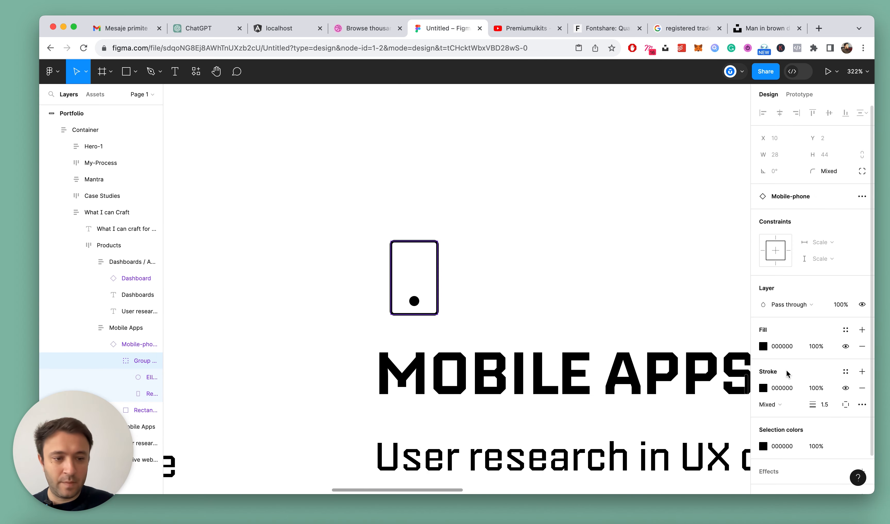
{"action": "key", "text": "Return"}
{"action": "scroll", "coordinate": [542, 217], "scroll_direction": "down", "scroll_amount": 5}
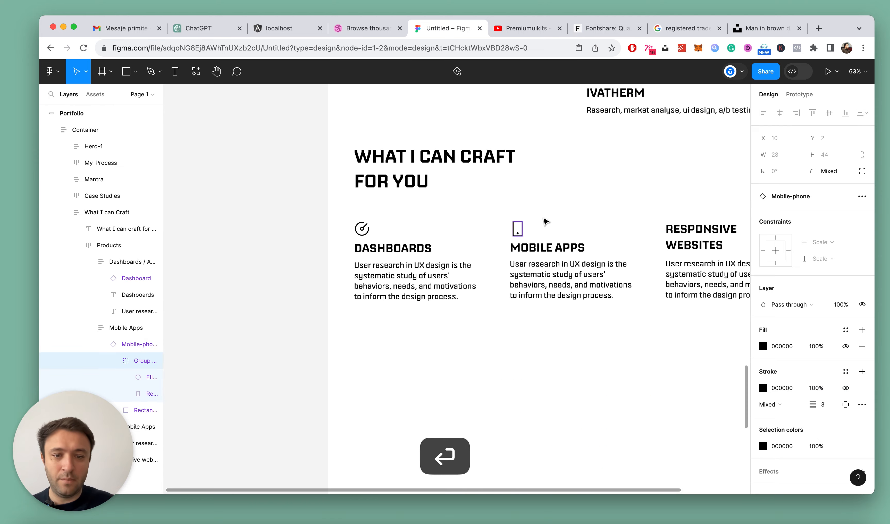
{"action": "key", "text": "Escape"}
{"action": "left_click", "coordinate": [592, 338]}
Wrap the Dashboards title and its description in an auto layout frame and name that frame "Copy"
{"action": "key", "text": "alt+l"}
{"action": "scroll", "coordinate": [524, 322], "scroll_direction": "down", "scroll_amount": 5}
{"action": "scroll", "coordinate": [548, 324], "scroll_direction": "up", "scroll_amount": 8}
{"action": "double_click", "coordinate": [268, 186]}
{"action": "double_click", "coordinate": [273, 194]}
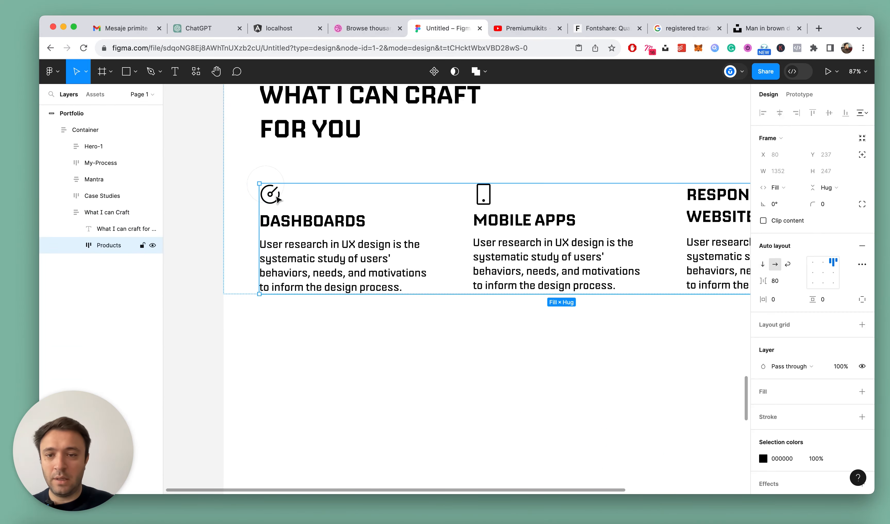
{"action": "double_click", "coordinate": [275, 196]}
{"action": "scroll", "coordinate": [348, 254], "scroll_direction": "down", "scroll_amount": 3}
{"action": "scroll", "coordinate": [407, 312], "scroll_direction": "up", "scroll_amount": 5}
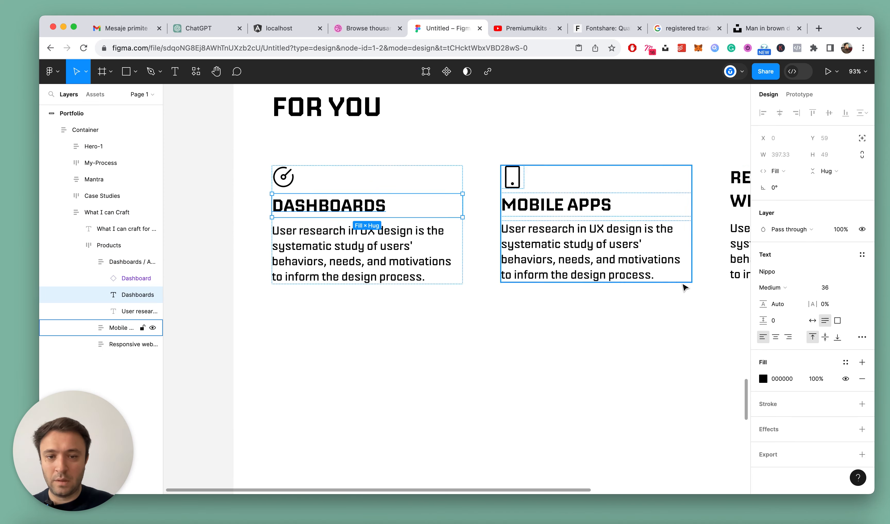
{"action": "left_click", "coordinate": [321, 263]}
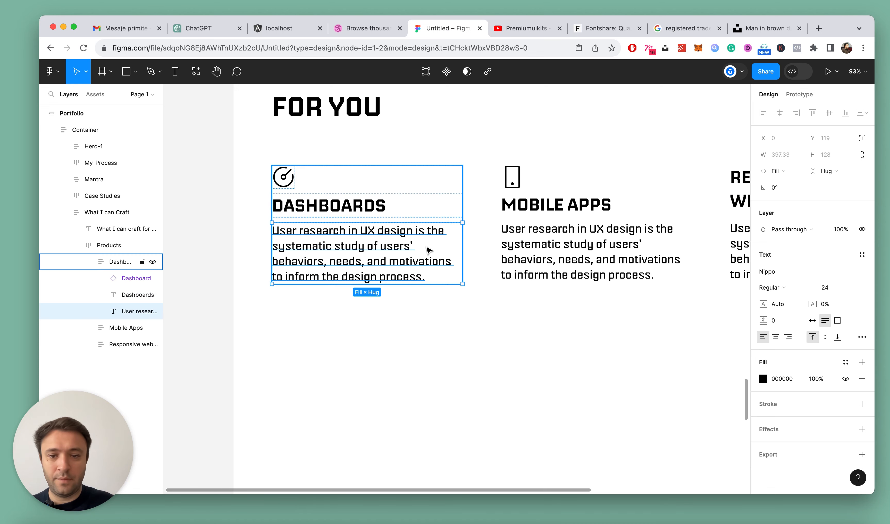
{"action": "left_click", "coordinate": [122, 297], "text": "shift"}
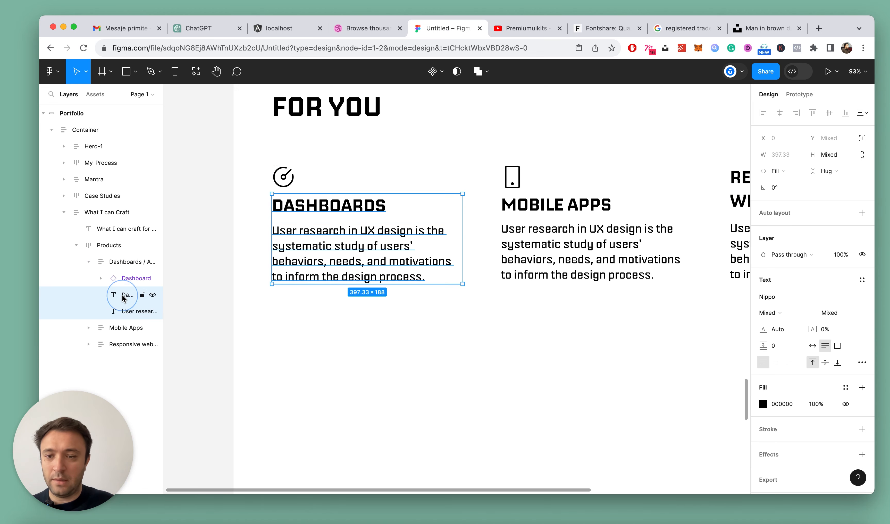
{"action": "key", "text": "shift+a"}
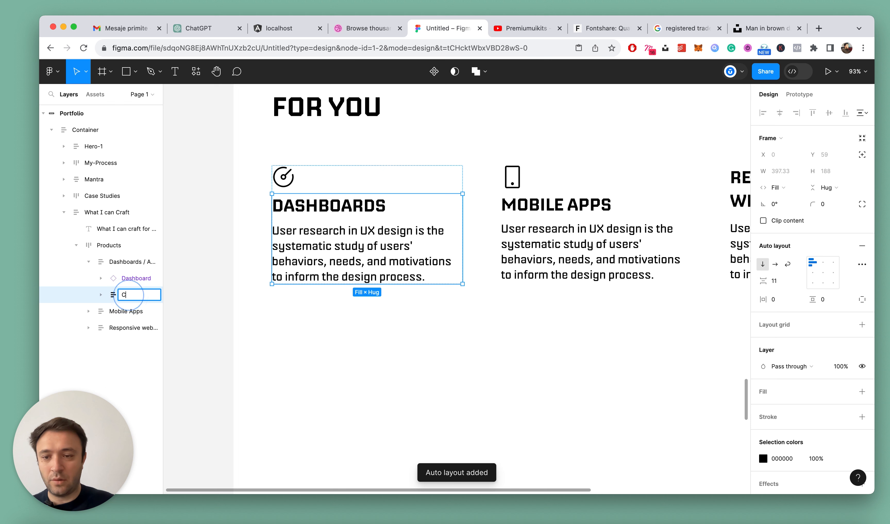
{"action": "key", "text": "Return"}
Set the vertical spacing between the icon and the Copy frame in the Dashboards column to 24
{"action": "left_click", "coordinate": [110, 261]}
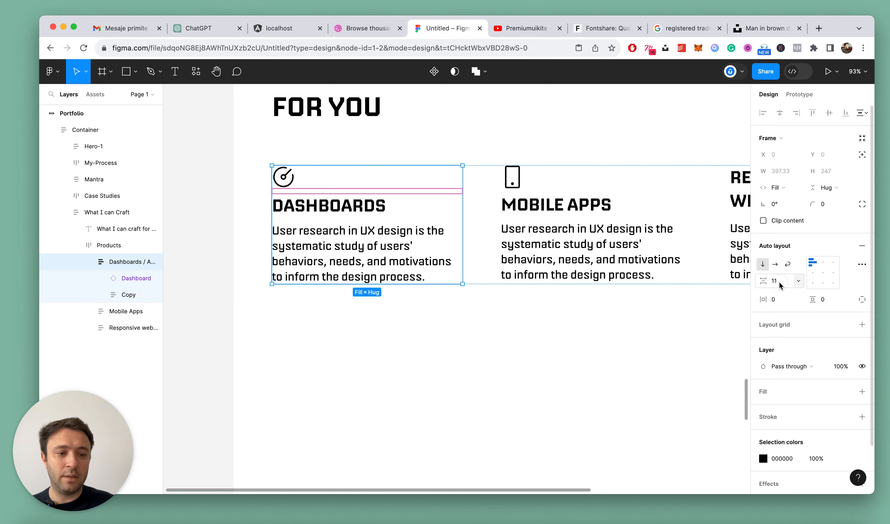
{"action": "key", "text": "Return"}
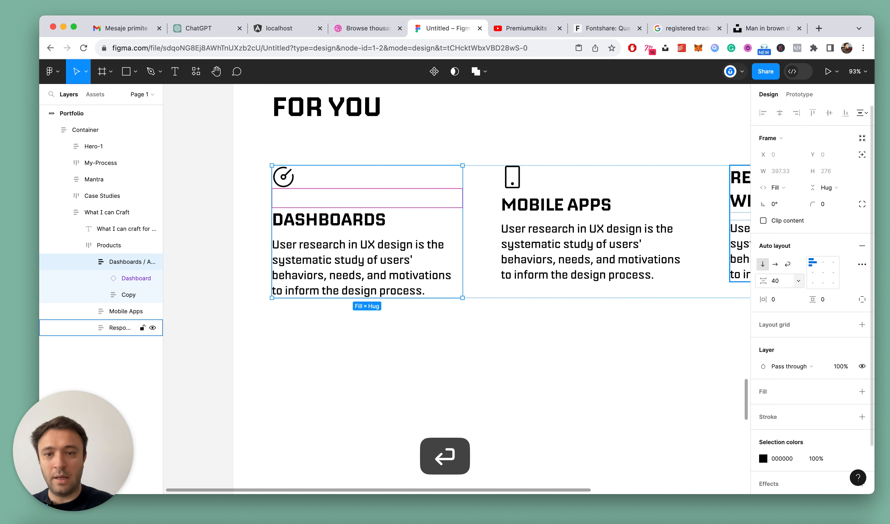
{"action": "left_click", "coordinate": [779, 282]}
{"action": "type", "text": "24"}
{"action": "key", "text": "Return"}
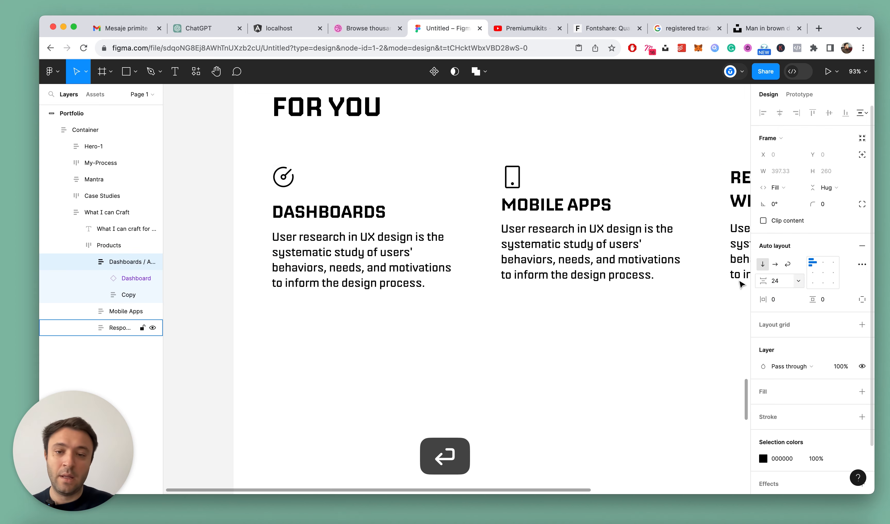
Wrap the Mobile Apps title and its description in an auto layout frame with a vertical spacing of 12
{"action": "scroll", "coordinate": [496, 285], "scroll_direction": "down", "scroll_amount": 5}
{"action": "left_click", "coordinate": [573, 334]}
{"action": "scroll", "coordinate": [576, 293], "scroll_direction": "up", "scroll_amount": 3}
{"action": "left_click", "coordinate": [521, 220], "text": "super"}
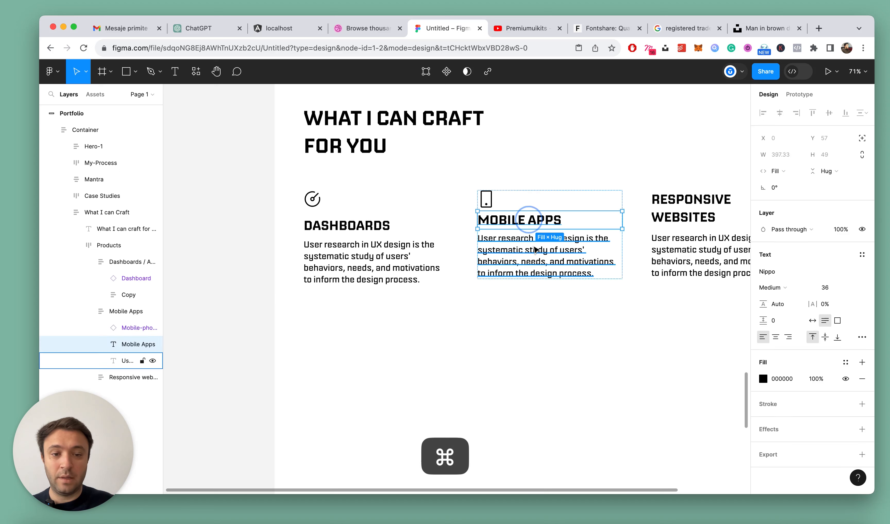
{"action": "left_click", "coordinate": [538, 249], "text": "shift+super"}
{"action": "key", "text": "shift+a"}
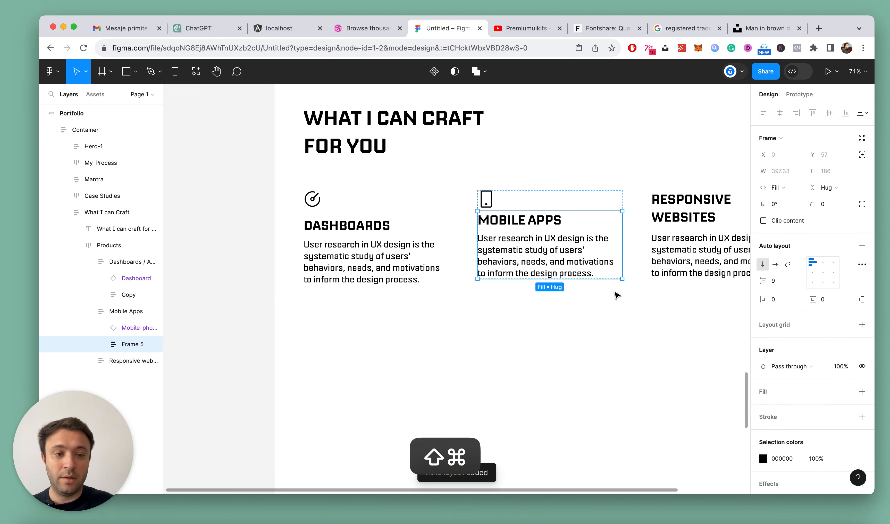
{"action": "left_click", "coordinate": [781, 283]}
{"action": "type", "text": "12"}
{"action": "key", "text": "Return"}
Set the vertical spacing inside the Dashboards column's Copy frame to 12
{"action": "double_click", "coordinate": [377, 248]}
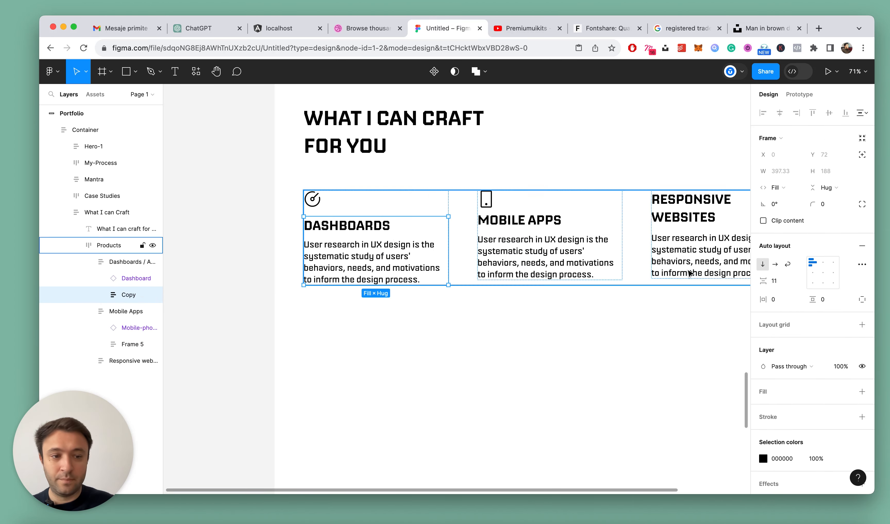
{"action": "key", "text": "shift+Return"}
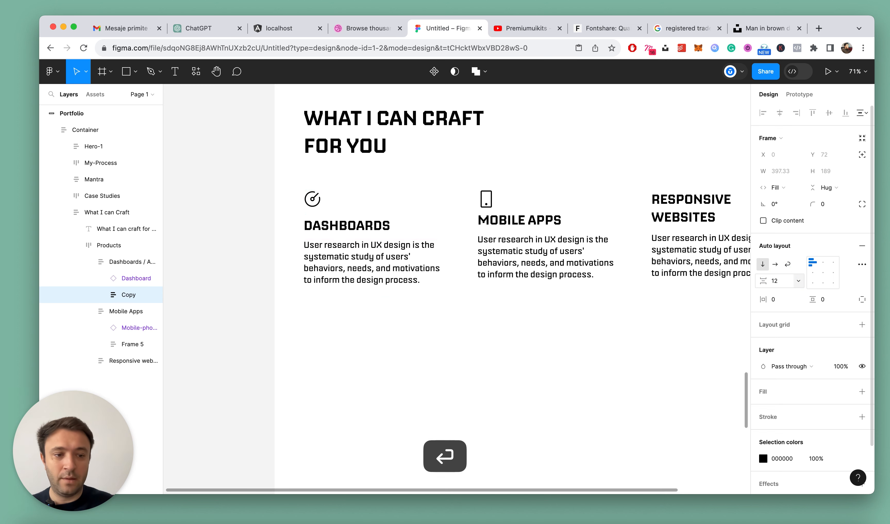
Set the vertical spacing between the icon and the text frame in the Mobile Apps column to 20
{"action": "left_click", "coordinate": [604, 243]}
{"action": "scroll", "coordinate": [604, 243], "scroll_direction": "up", "scroll_amount": 3}
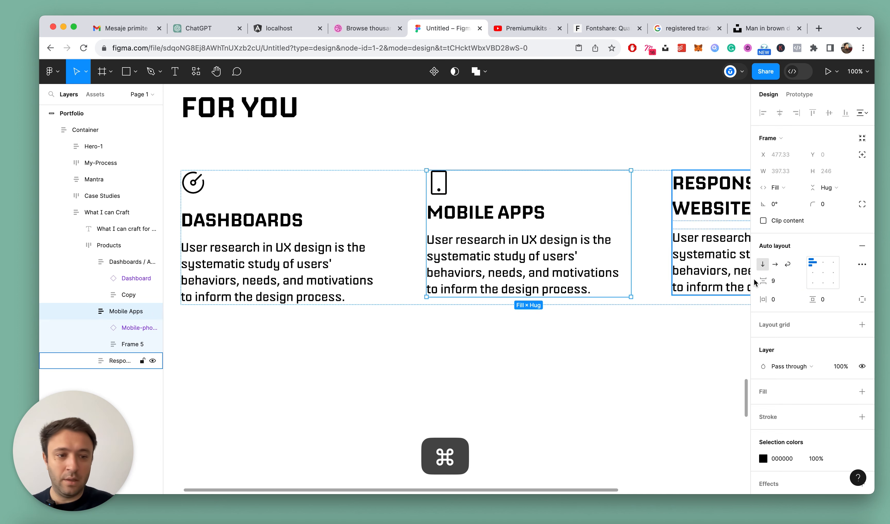
{"action": "left_click", "coordinate": [783, 284]}
{"action": "type", "text": "20"}
{"action": "key", "text": "Return"}
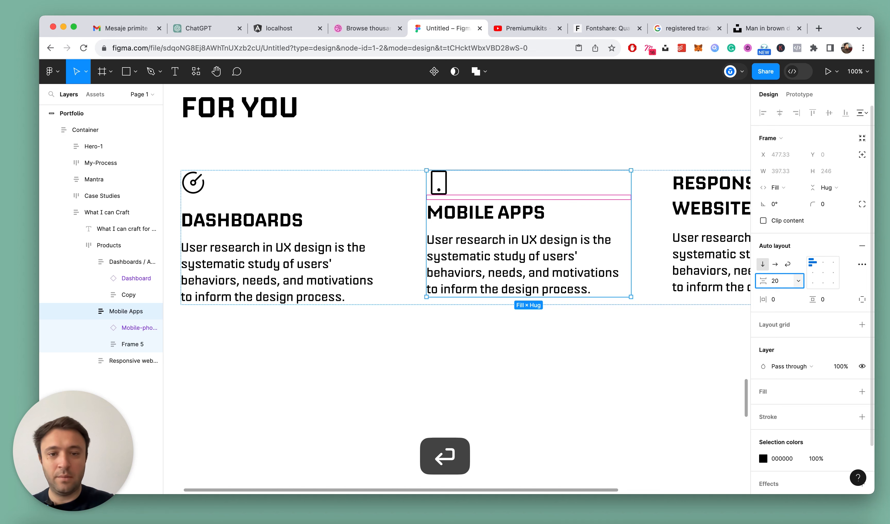
{"action": "key", "text": "shift+Return"}
Set the Mobile Apps column's vertical spacing between icon and text frame to 24, matching the Dashboards column
{"action": "left_click", "coordinate": [275, 222]}
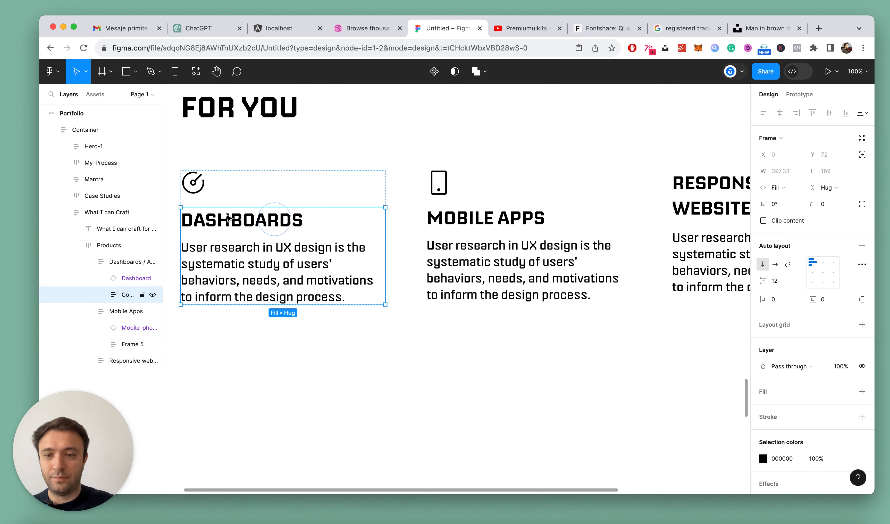
{"action": "left_click", "coordinate": [508, 234]}
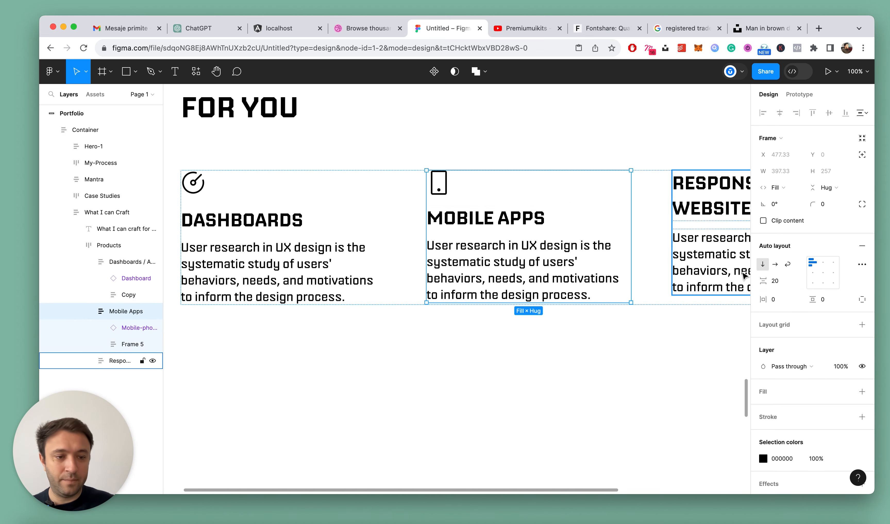
{"action": "key", "text": "Return"}
{"action": "scroll", "coordinate": [528, 252], "scroll_direction": "down", "scroll_amount": 5}
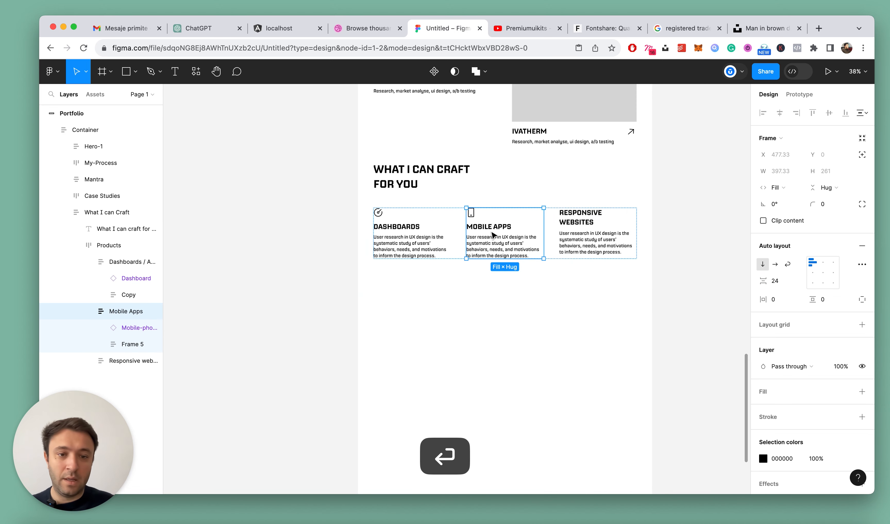
Clear the selection, collapse all layers and save the file
{"action": "left_click", "coordinate": [570, 308]}
{"action": "key", "text": "alt+l"}
{"action": "scroll", "coordinate": [538, 296], "scroll_direction": "up", "scroll_amount": 5}
{"action": "scroll", "coordinate": [537, 295], "scroll_direction": "up", "scroll_amount": 3}
{"action": "scroll", "coordinate": [537, 296], "scroll_direction": "down", "scroll_amount": 4}
{"action": "key", "text": "super+s"}
{"action": "scroll", "coordinate": [567, 325], "scroll_direction": "up", "scroll_amount": 3}
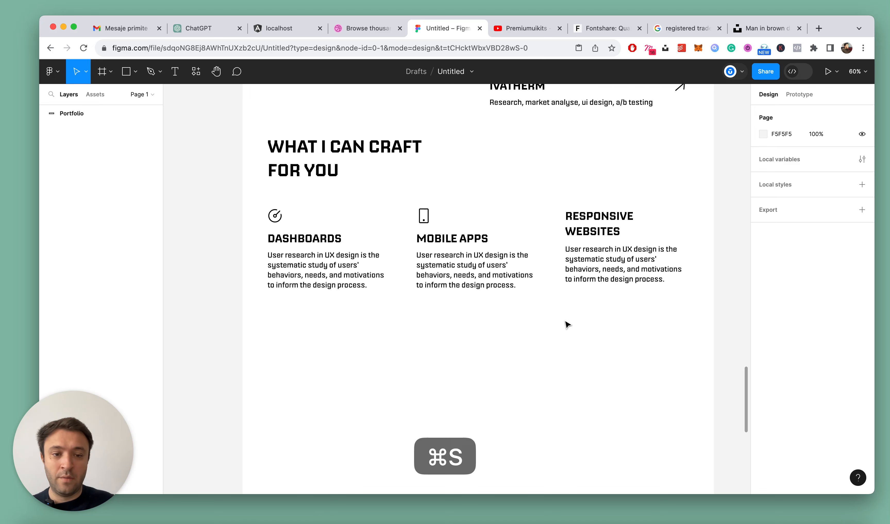
Set the vertical spacing between the heading and the product columns in the What I can Craft frame to 56
{"action": "scroll", "coordinate": [628, 277], "scroll_direction": "down", "scroll_amount": 4}
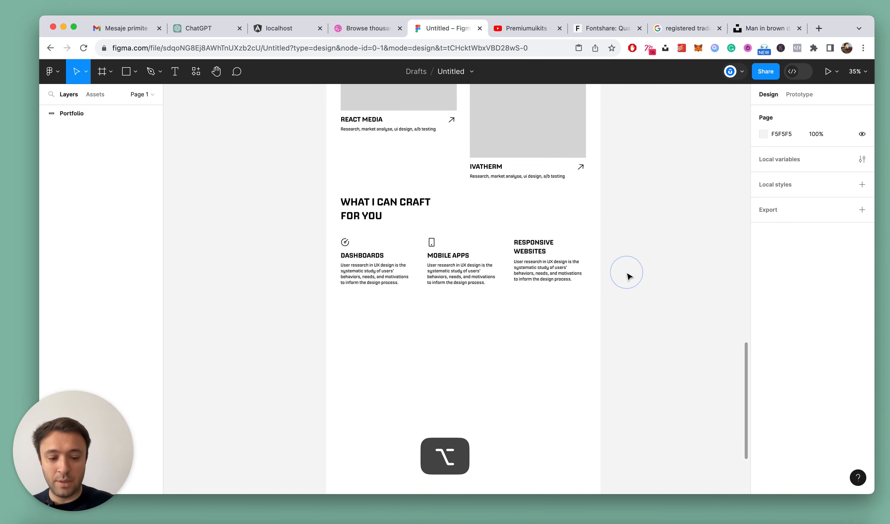
{"action": "left_click", "coordinate": [574, 264]}
{"action": "scroll", "coordinate": [519, 271], "scroll_direction": "up", "scroll_amount": 1}
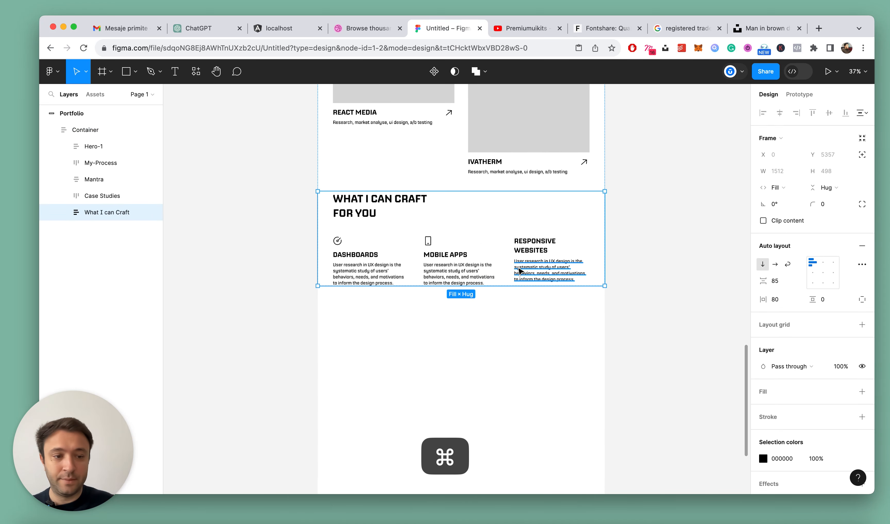
{"action": "left_click", "coordinate": [791, 283]}
{"action": "type", "text": "56"}
{"action": "key", "text": "Return"}
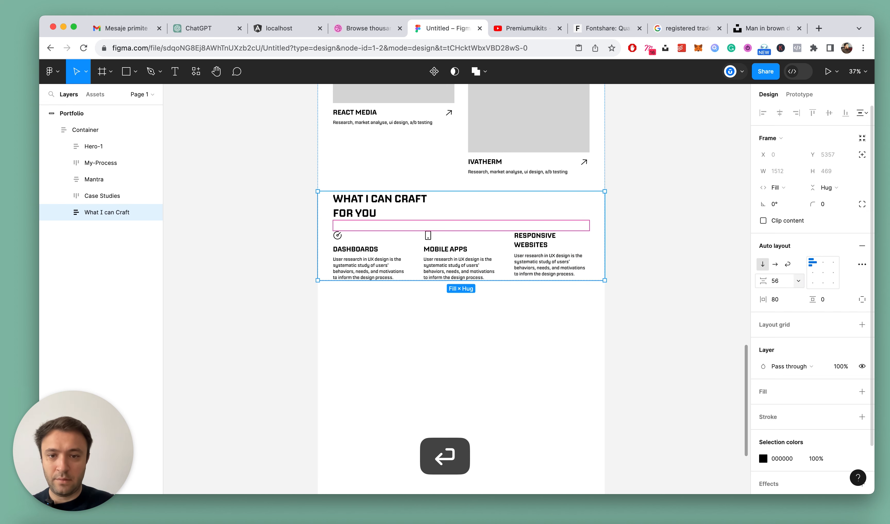
Open thenounproject.com in a new browser tab and search its icons for "web frame"
{"action": "left_click", "coordinate": [554, 323]}
{"action": "key", "text": "super+t"}
{"action": "type", "text": "then"}
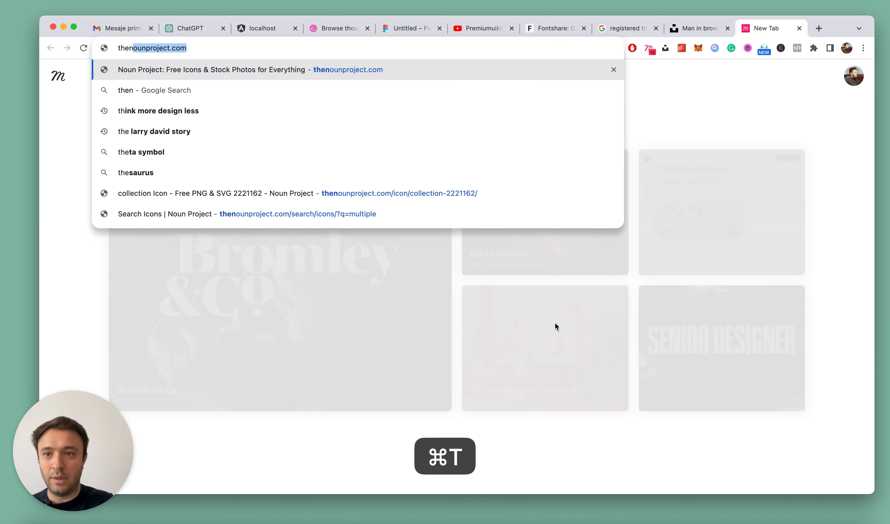
{"action": "key", "text": "Return"}
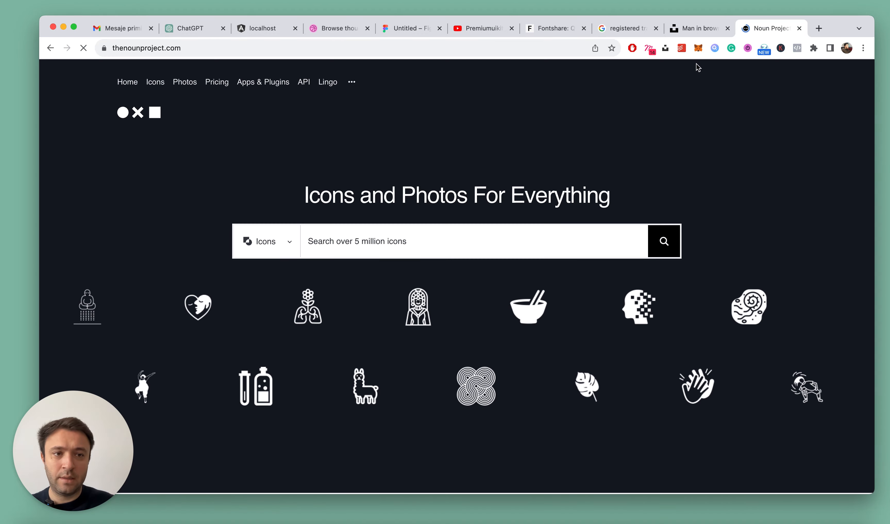
{"action": "left_click", "coordinate": [427, 236]}
{"action": "type", "text": "w"}
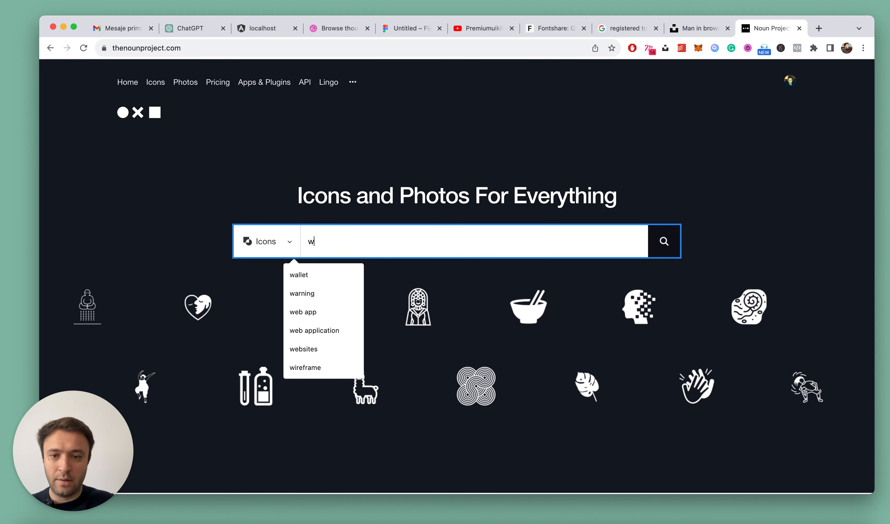
{"action": "type", "text": "eb frame"}
{"action": "key", "text": "Return"}
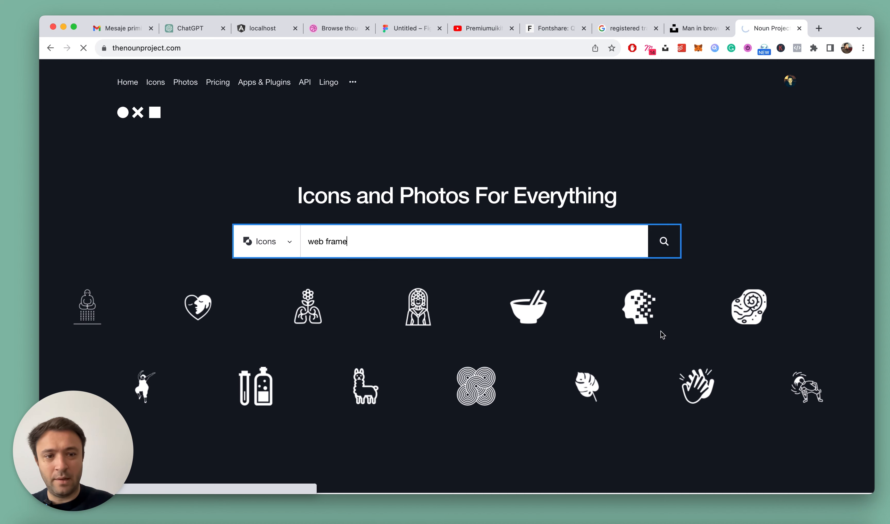
Choose the Layout icon with a header and two columns and download it as SVG with the free Basic Download option
{"action": "scroll", "coordinate": [661, 330], "scroll_direction": "down", "scroll_amount": 5}
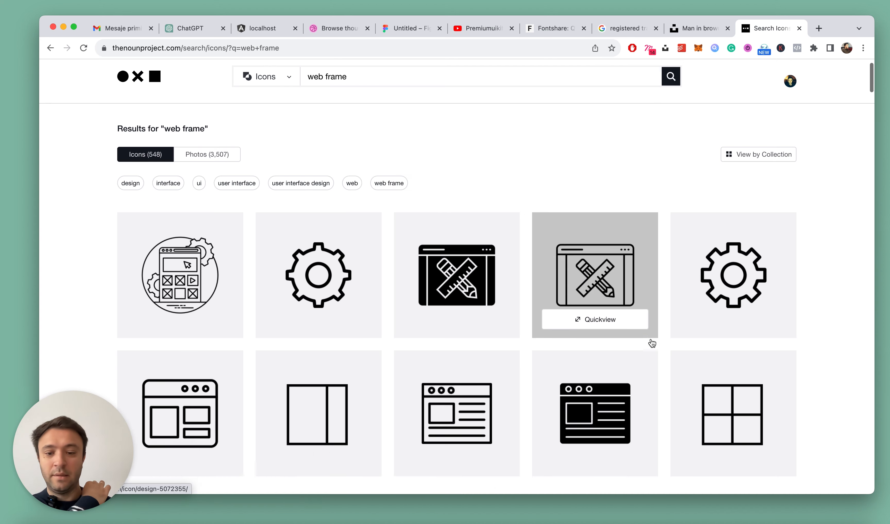
{"action": "scroll", "coordinate": [399, 291], "scroll_direction": "down", "scroll_amount": 2}
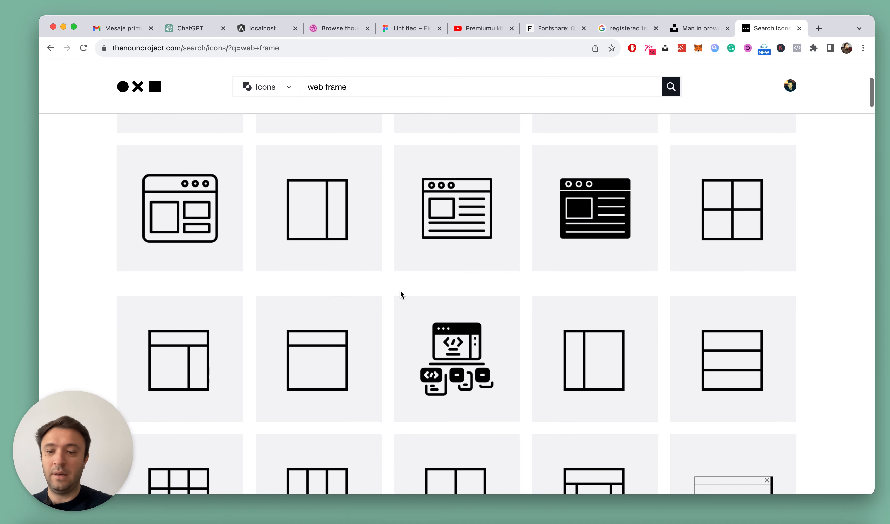
{"action": "scroll", "coordinate": [214, 342], "scroll_direction": "down", "scroll_amount": 3}
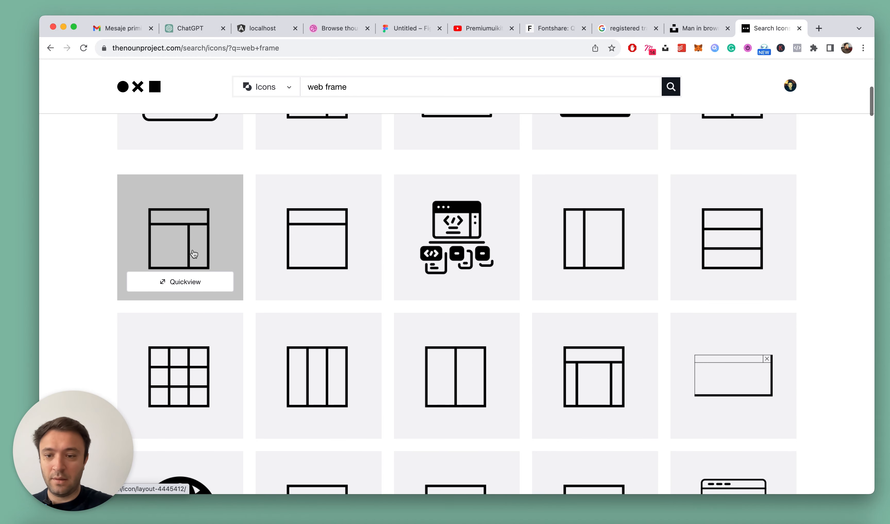
{"action": "left_click", "coordinate": [194, 230]}
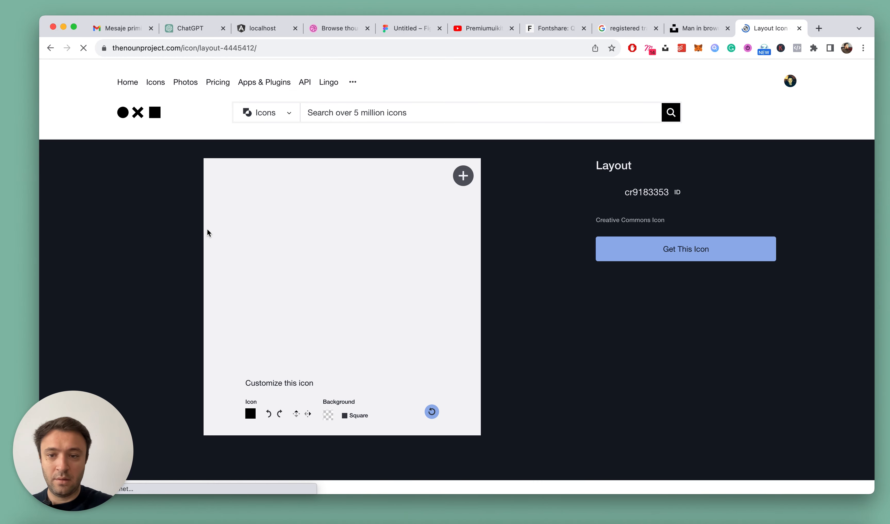
{"action": "left_click", "coordinate": [639, 251]}
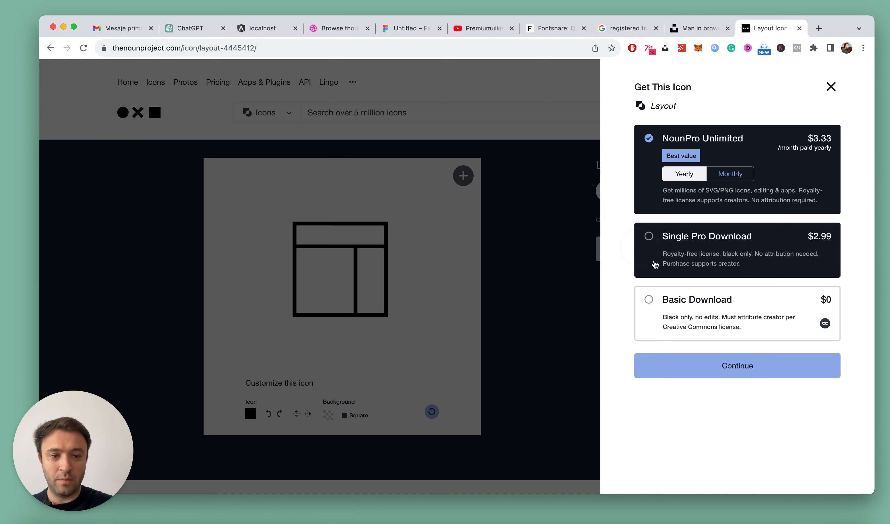
{"action": "left_click", "coordinate": [683, 326]}
{"action": "left_click", "coordinate": [742, 357]}
{"action": "left_click", "coordinate": [705, 265]}
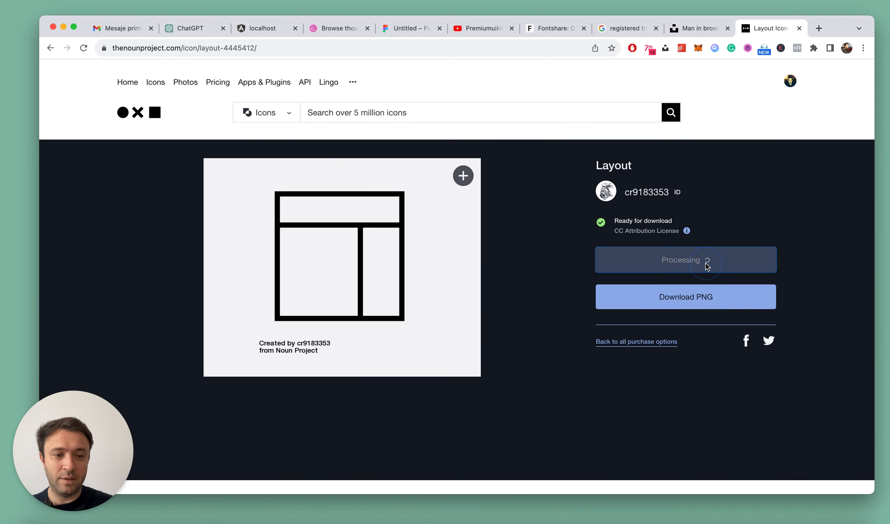
Return to the Figma file and import the noun-layout SVG from the Downloads folder onto the Portfolio frame
{"action": "left_click", "coordinate": [398, 24]}
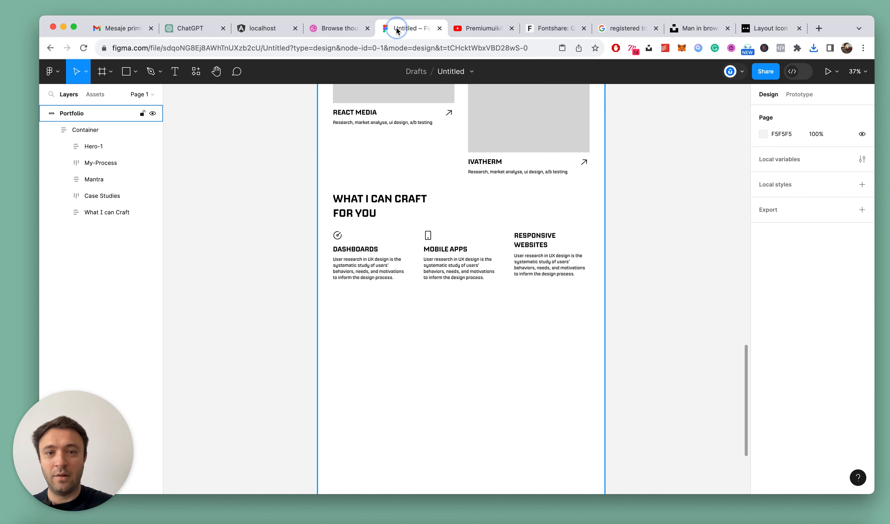
{"action": "left_click", "coordinate": [639, 226]}
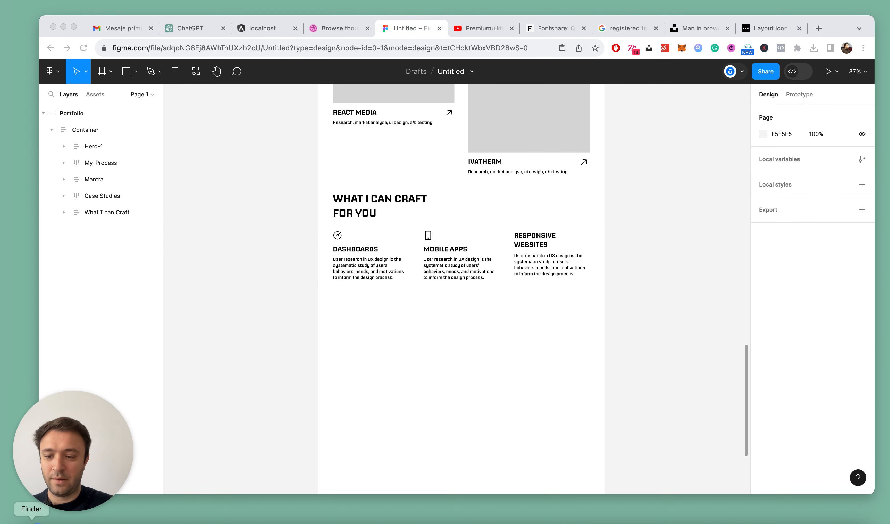
{"action": "left_click", "coordinate": [31, 521]}
{"action": "left_click", "coordinate": [151, 101]}
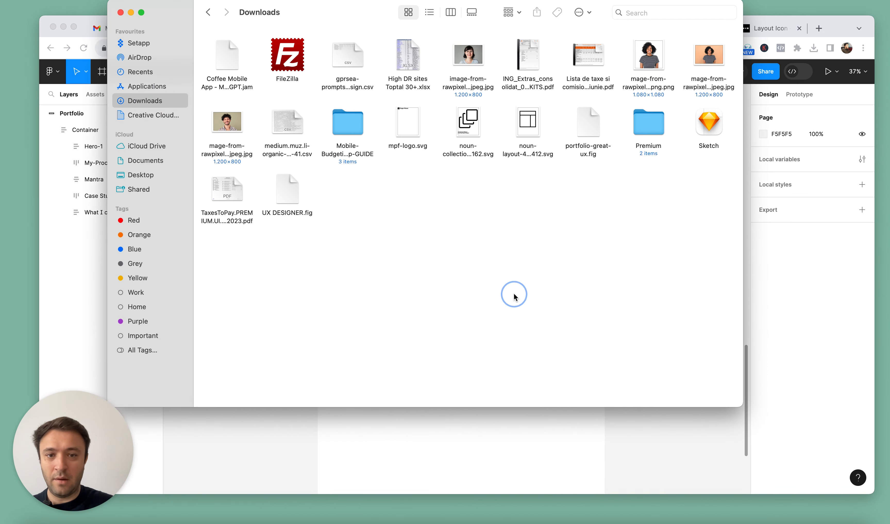
{"action": "left_click_drag", "start_coordinate": [529, 121], "coordinate": [503, 424]}
{"action": "scroll", "coordinate": [500, 432], "scroll_direction": "up", "scroll_amount": 10}
{"action": "left_click", "coordinate": [507, 355]}
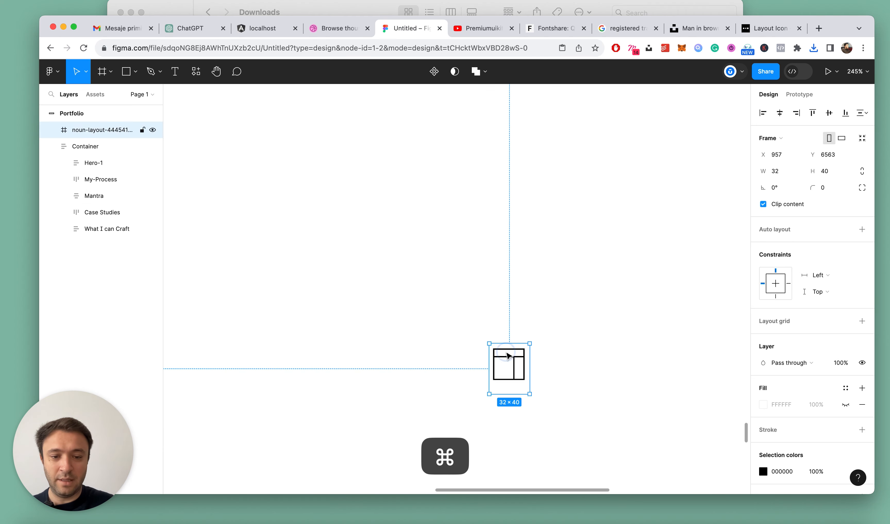
Try to set the imported layout icon frame's height to 32
{"action": "scroll", "coordinate": [521, 352], "scroll_direction": "up", "scroll_amount": 5}
{"action": "scroll", "coordinate": [518, 328], "scroll_direction": "down", "scroll_amount": 1}
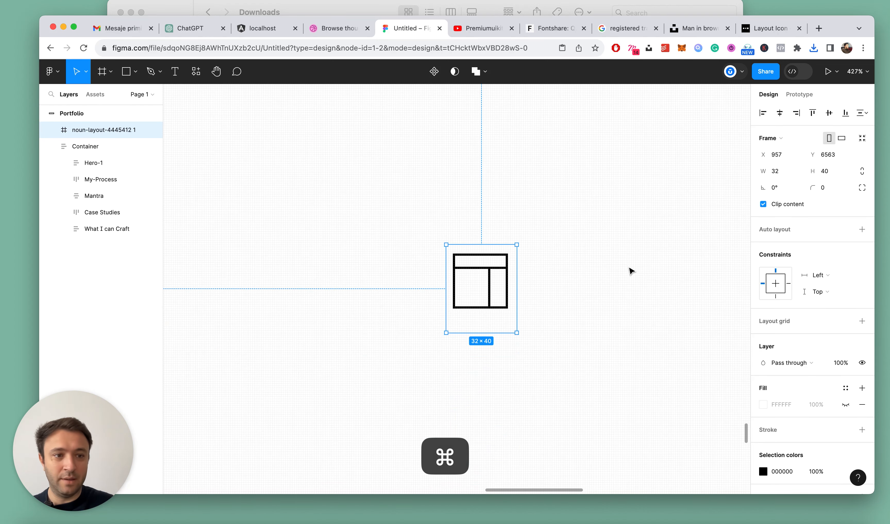
{"action": "type", "text": "32"}
{"action": "key", "text": "Return"}
{"action": "key", "text": "super+z"}
Set the layout icon frame's height to 32, keeping its width at 32
{"action": "left_click", "coordinate": [835, 171]}
{"action": "type", "text": "32"}
{"action": "key", "text": "Return"}
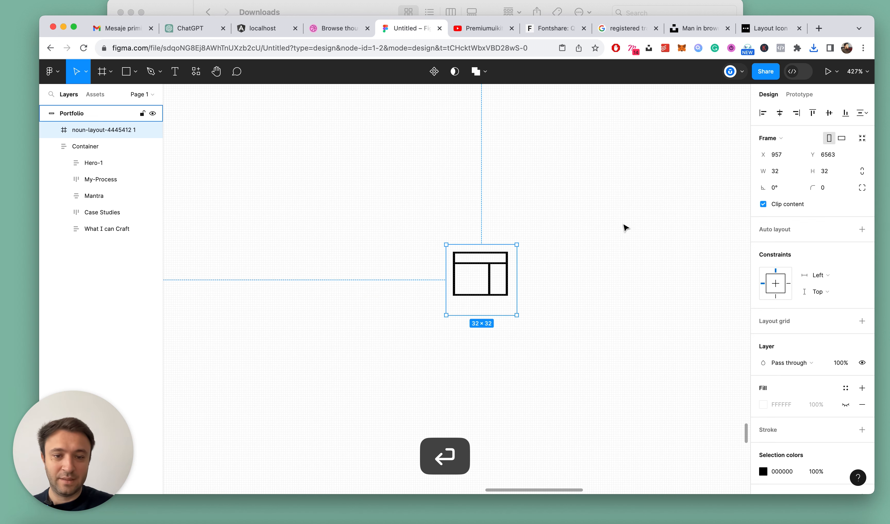
Save the file, cut the layout icon and paste it into the Responsive Websites column
{"action": "key", "text": "super+c"}
{"action": "scroll", "coordinate": [503, 224], "scroll_direction": "down", "scroll_amount": 5}
{"action": "key", "text": "super+s"}
{"action": "key", "text": "super+x"}
{"action": "scroll", "coordinate": [564, 217], "scroll_direction": "up", "scroll_amount": 8}
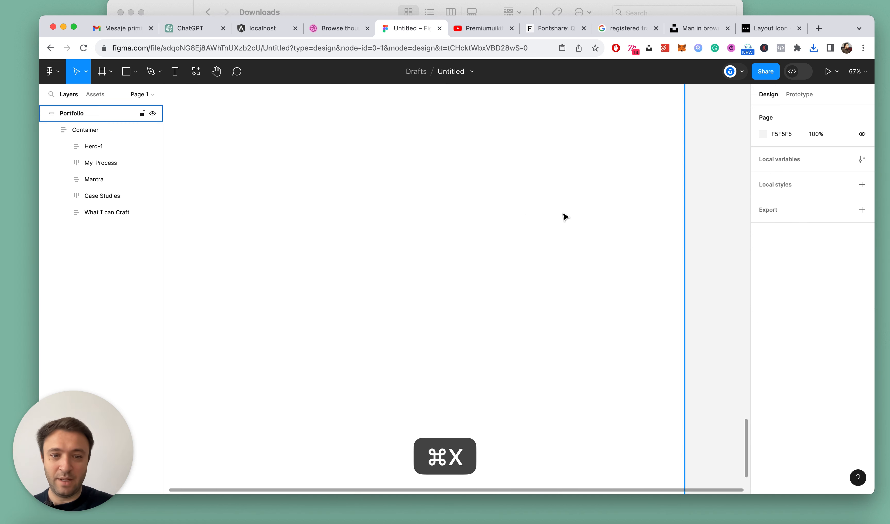
{"action": "scroll", "coordinate": [529, 196], "scroll_direction": "up", "scroll_amount": 5}
{"action": "left_click", "coordinate": [533, 200], "text": "super"}
{"action": "key", "text": "super+v"}
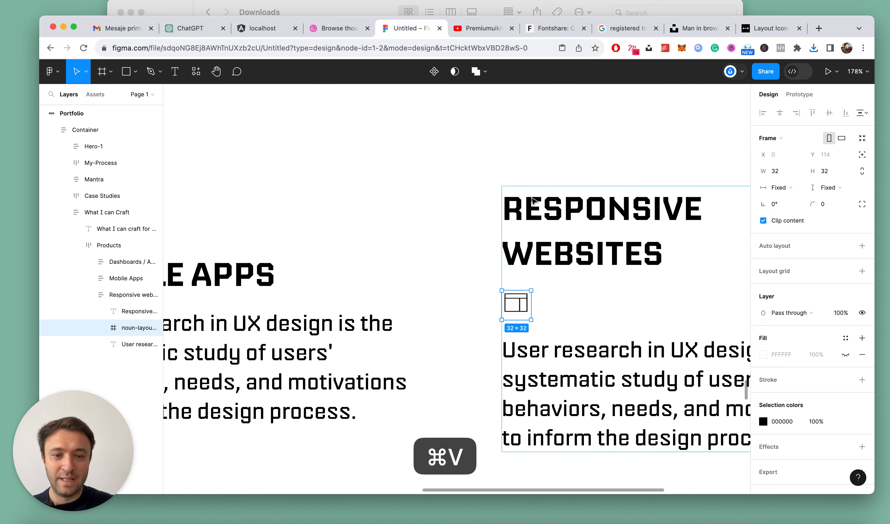
Move the layout icon above the Responsive Websites title and resize it to 48 × 48
{"action": "left_click_drag", "start_coordinate": [120, 307], "coordinate": [120, 309]}
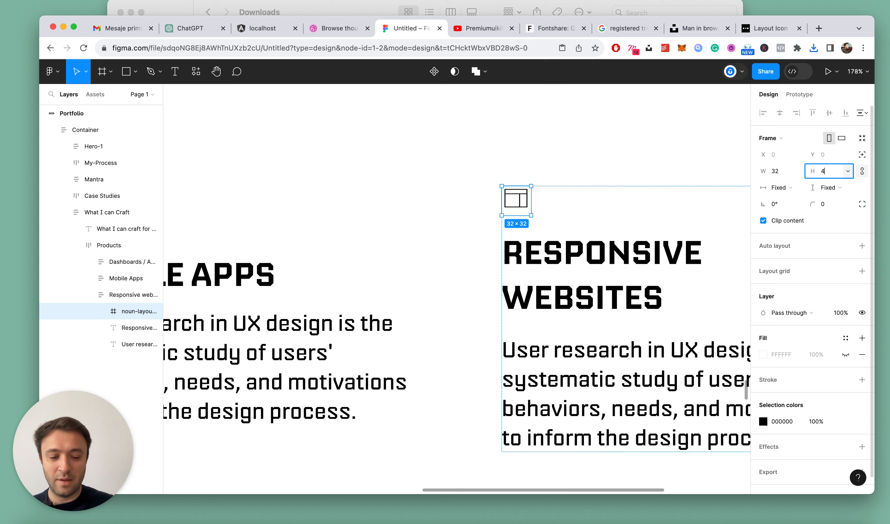
{"action": "type", "text": "48"}
{"action": "key", "text": "Return"}
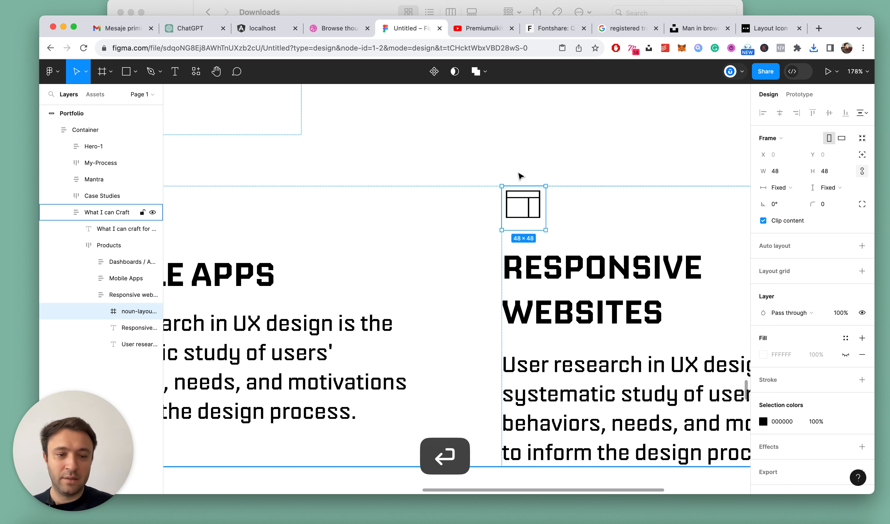
Add a black outside stroke with a weight of 0.3 to the layout icon's vector
{"action": "scroll", "coordinate": [542, 229], "scroll_direction": "up", "scroll_amount": 5}
{"action": "double_click", "coordinate": [522, 181]}
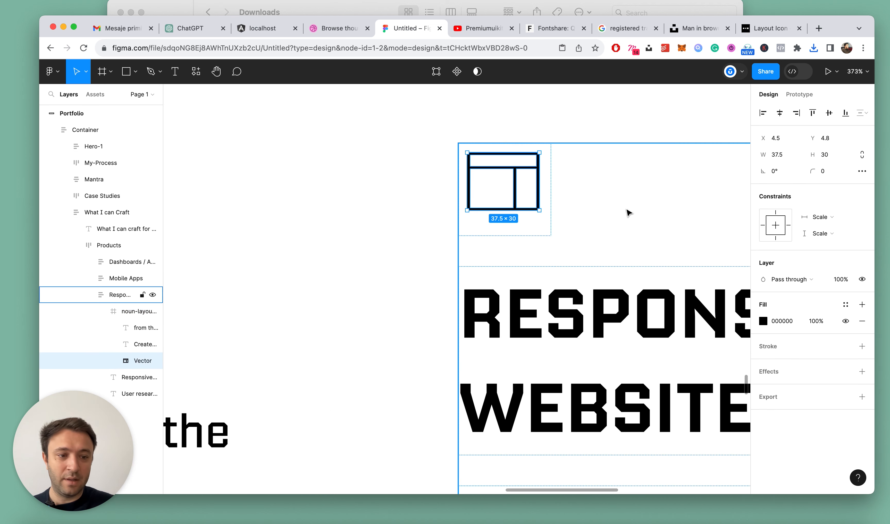
{"action": "left_click", "coordinate": [862, 347]}
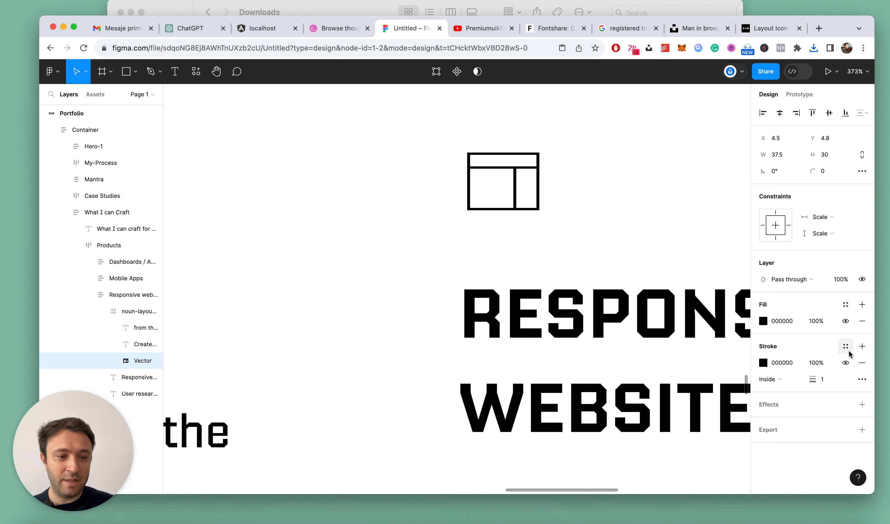
{"action": "left_click", "coordinate": [780, 380]}
{"action": "left_click", "coordinate": [790, 393]}
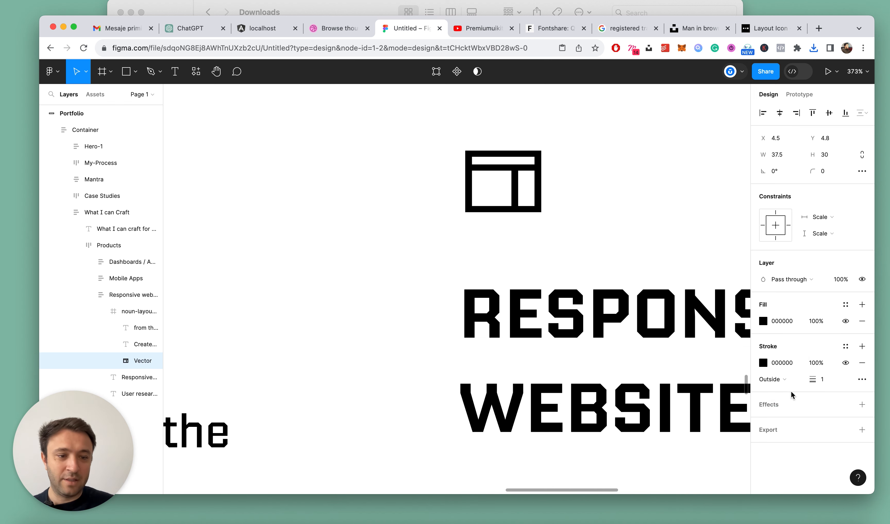
{"action": "type", "text": "0.3"}
{"action": "key", "text": "Return"}
{"action": "scroll", "coordinate": [676, 302], "scroll_direction": "down", "scroll_amount": 10}
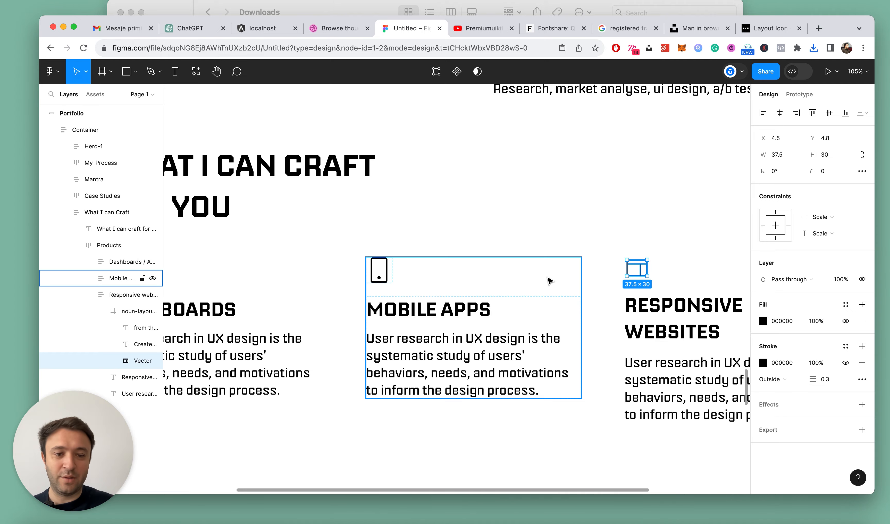
Inspect the layout icon's stroked vector up close beside the Mobile Apps column
{"action": "key", "text": "Escape"}
{"action": "scroll", "coordinate": [646, 285], "scroll_direction": "up", "scroll_amount": 5}
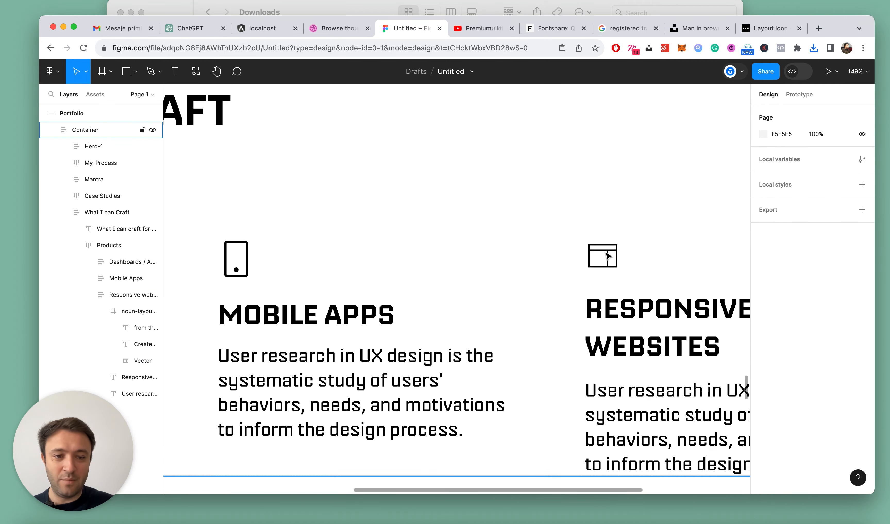
{"action": "left_click", "coordinate": [607, 255]}
{"action": "left_click", "coordinate": [606, 255], "text": "super"}
{"action": "scroll", "coordinate": [607, 256], "scroll_direction": "up", "scroll_amount": 5}
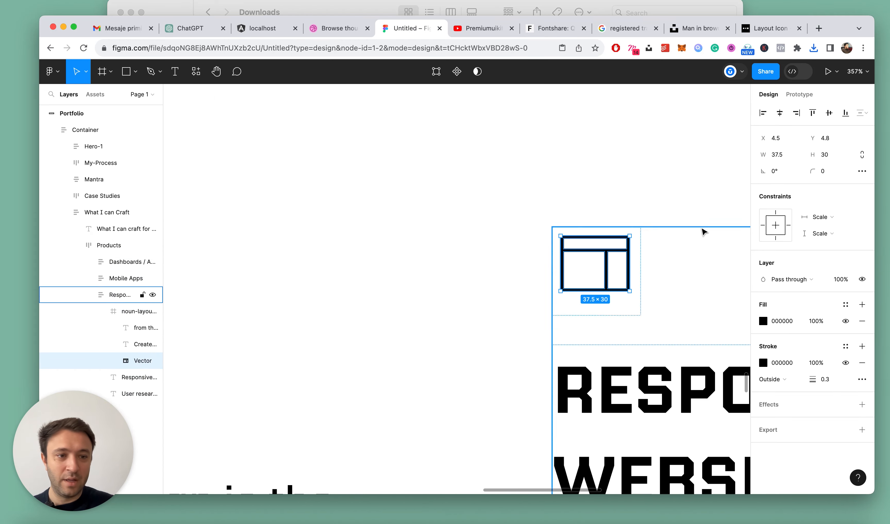
{"action": "scroll", "coordinate": [599, 265], "scroll_direction": "down", "scroll_amount": 5}
{"action": "scroll", "coordinate": [599, 264], "scroll_direction": "up", "scroll_amount": 3}
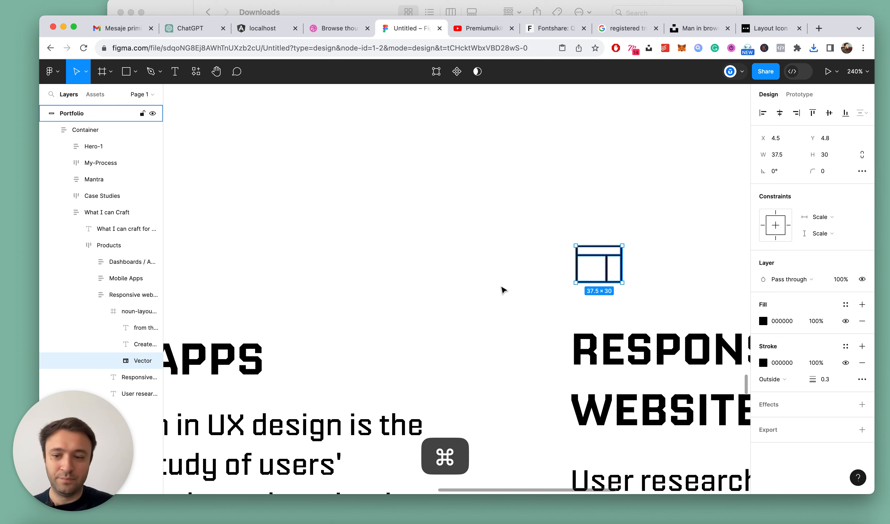
Move the vector to the top of the layout icon's frame and delete the frame's two attribution text layers
{"action": "left_click", "coordinate": [114, 316]}
{"action": "left_click", "coordinate": [125, 361]}
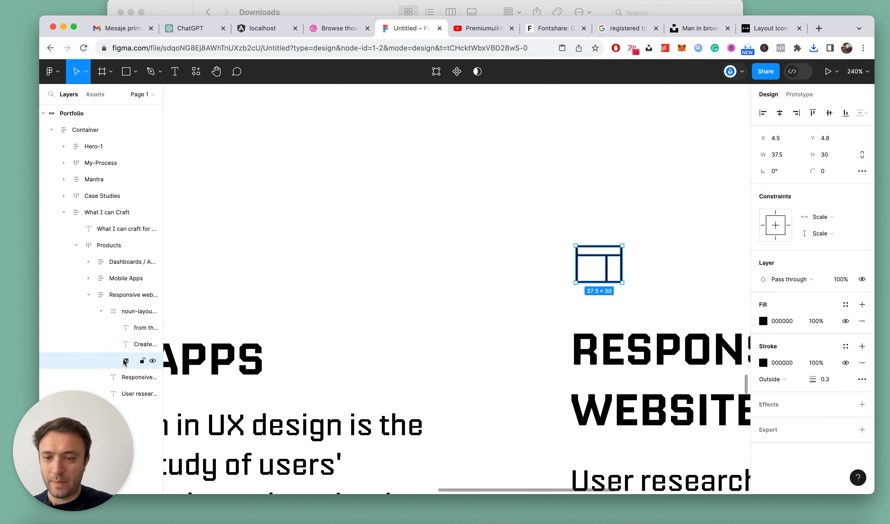
{"action": "left_click_drag", "start_coordinate": [123, 322], "coordinate": [123, 323]}
{"action": "scroll", "coordinate": [597, 291], "scroll_direction": "down", "scroll_amount": 5}
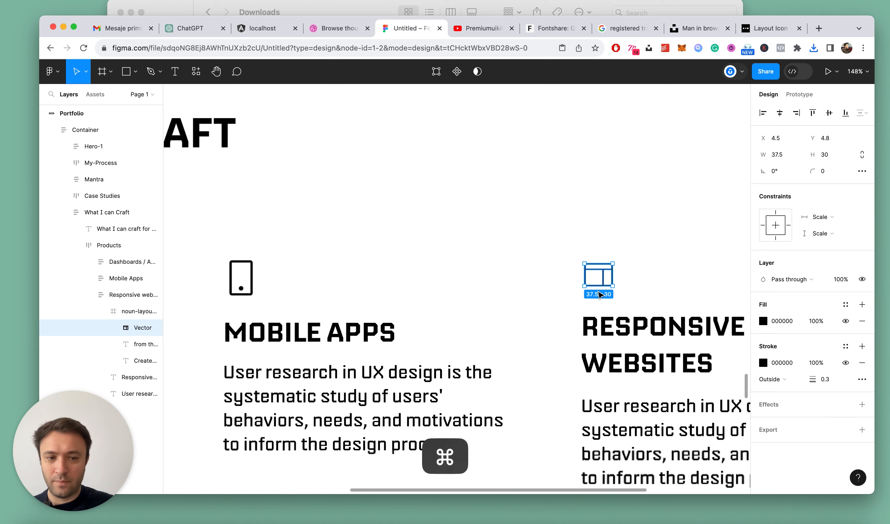
{"action": "left_click", "coordinate": [129, 345]}
{"action": "left_click", "coordinate": [129, 360], "text": "shift"}
{"action": "key", "text": "Delete"}
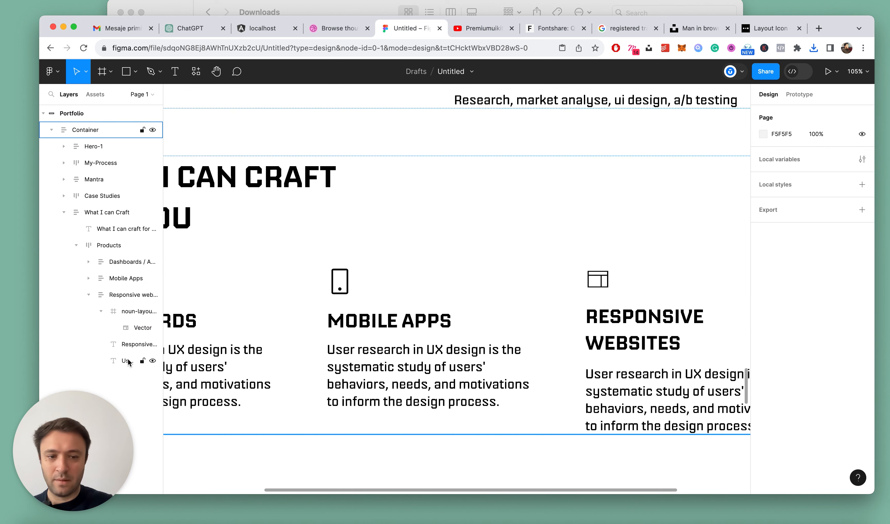
Ungroup the layout icon's frame and scale the remaining vector proportionally to a height of 48
{"action": "left_click", "coordinate": [128, 317]}
{"action": "scroll", "coordinate": [653, 264], "scroll_direction": "up", "scroll_amount": 5}
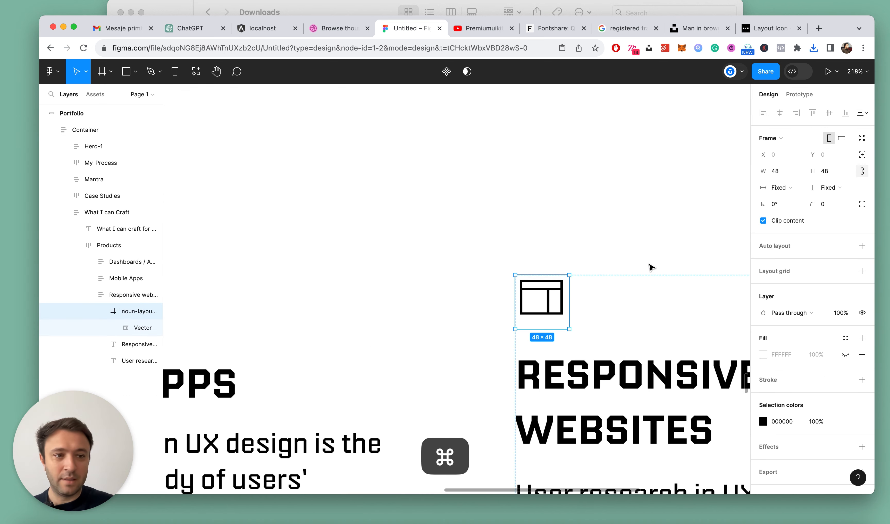
{"action": "left_click", "coordinate": [127, 329]}
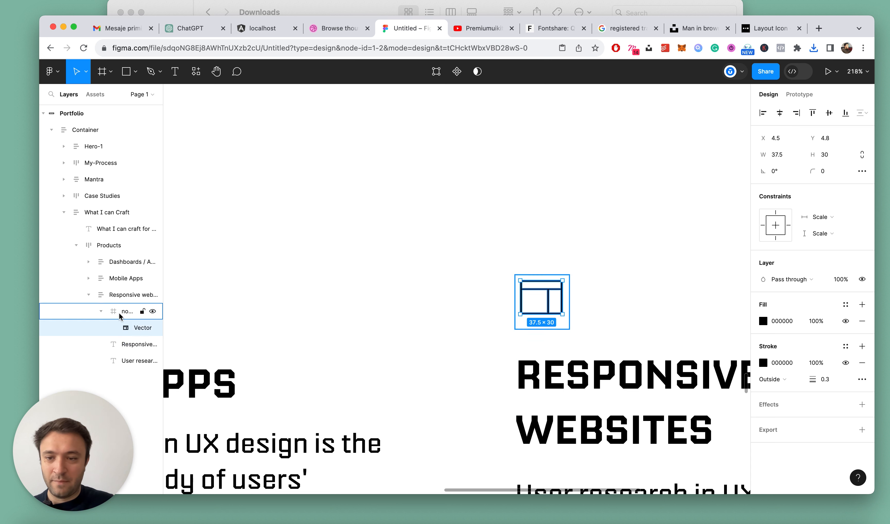
{"action": "left_click", "coordinate": [120, 316]}
{"action": "key", "text": "super+shift+g"}
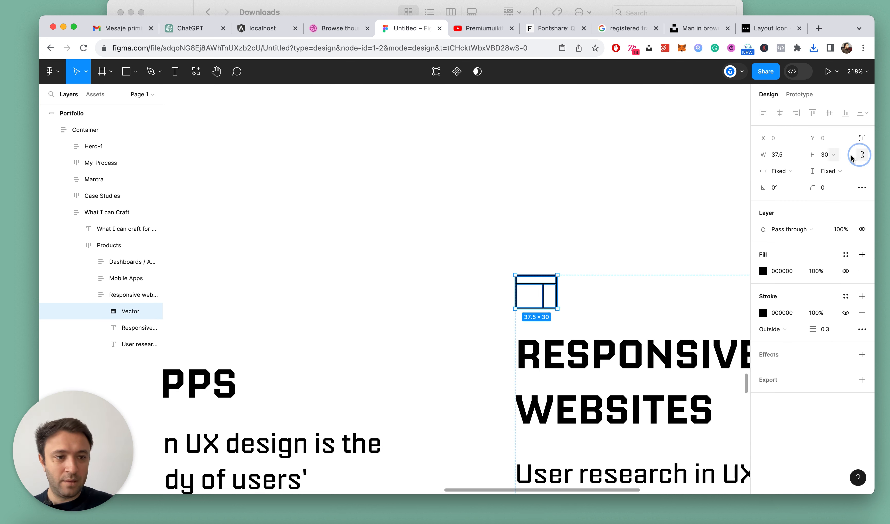
{"action": "type", "text": "8"}
{"action": "key", "text": "Return"}
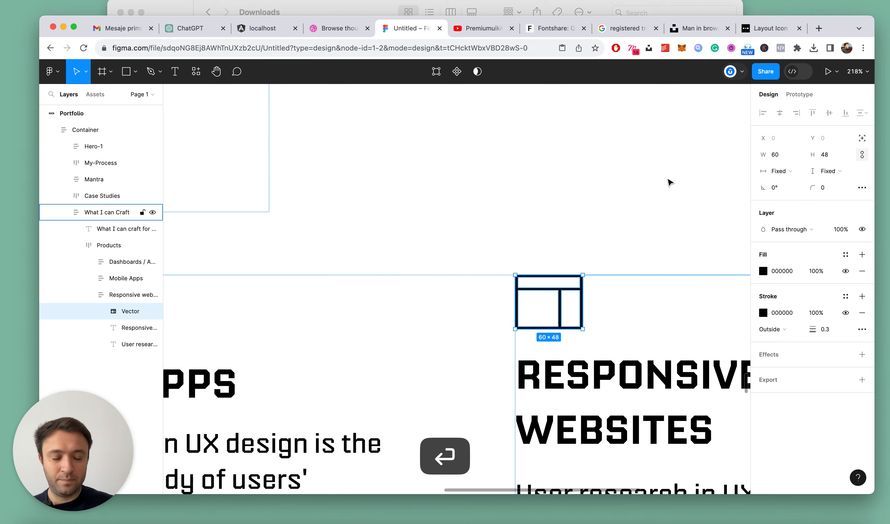
Set the layout icon vector's width to 56 without changing its height
{"action": "scroll", "coordinate": [628, 181], "scroll_direction": "down", "scroll_amount": 10}
{"action": "left_click", "coordinate": [605, 304]}
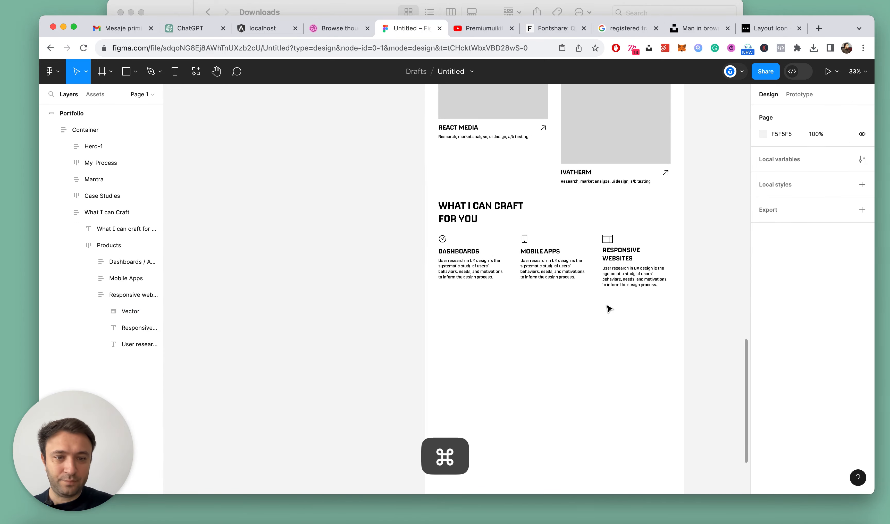
{"action": "scroll", "coordinate": [608, 309], "scroll_direction": "up", "scroll_amount": 10}
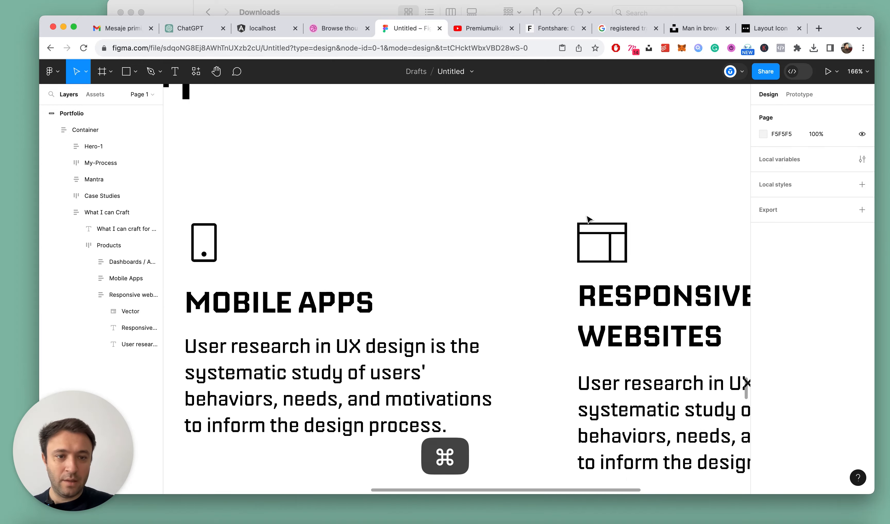
{"action": "double_click", "coordinate": [605, 232]}
{"action": "double_click", "coordinate": [606, 233]}
{"action": "double_click", "coordinate": [605, 232]}
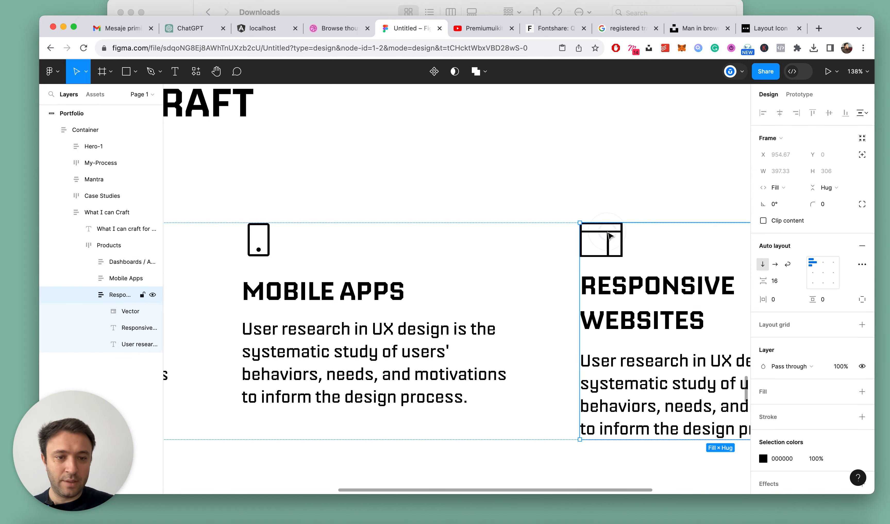
{"action": "double_click", "coordinate": [605, 232]}
{"action": "scroll", "coordinate": [628, 232], "scroll_direction": "up", "scroll_amount": 5}
{"action": "left_click", "coordinate": [779, 156]}
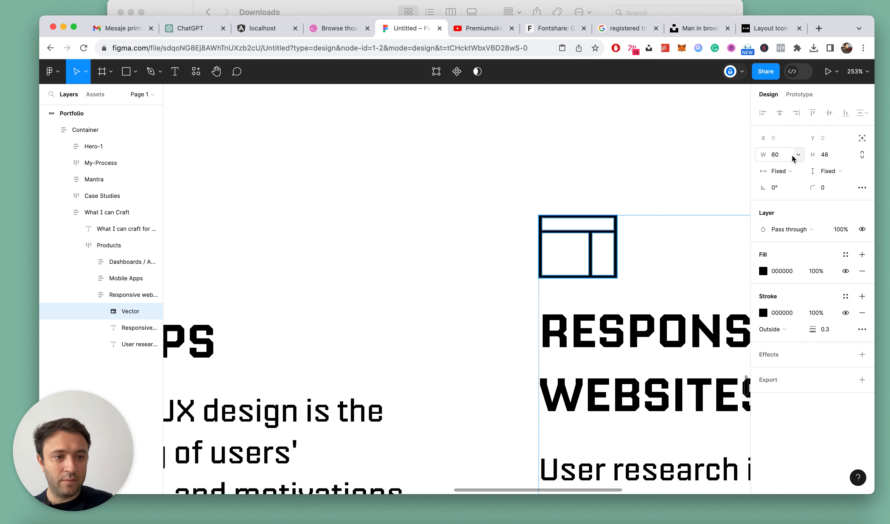
{"action": "key", "text": "Down"}
{"action": "key", "text": "Down"}
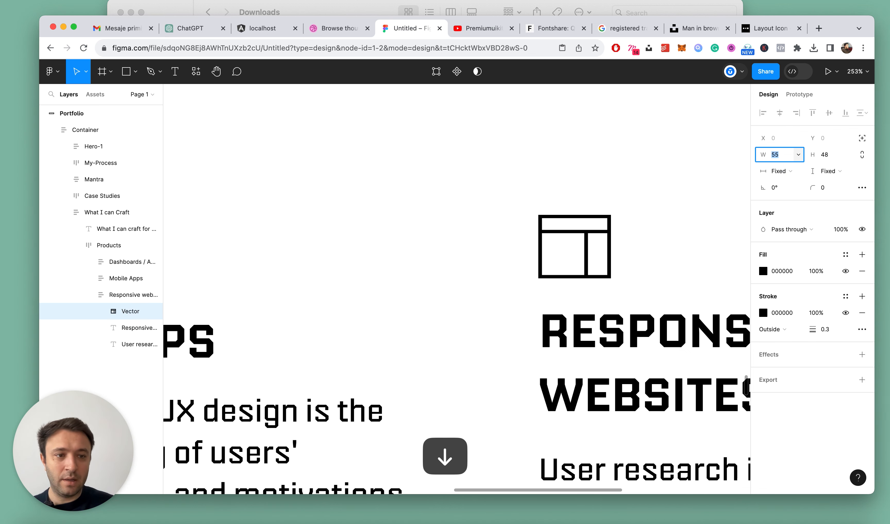
{"action": "key", "text": "Escape"}
{"action": "scroll", "coordinate": [540, 189], "scroll_direction": "down", "scroll_amount": 10}
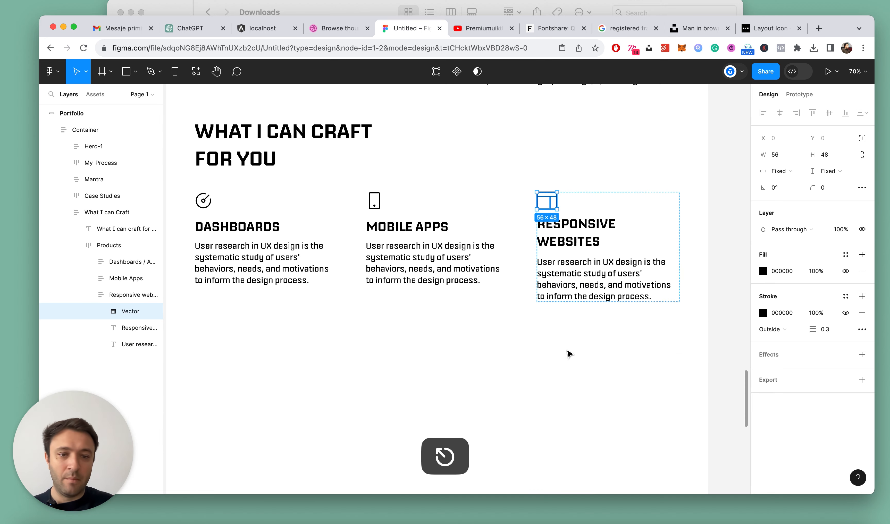
{"action": "left_click", "coordinate": [568, 353]}
{"action": "key", "text": "alt+l"}
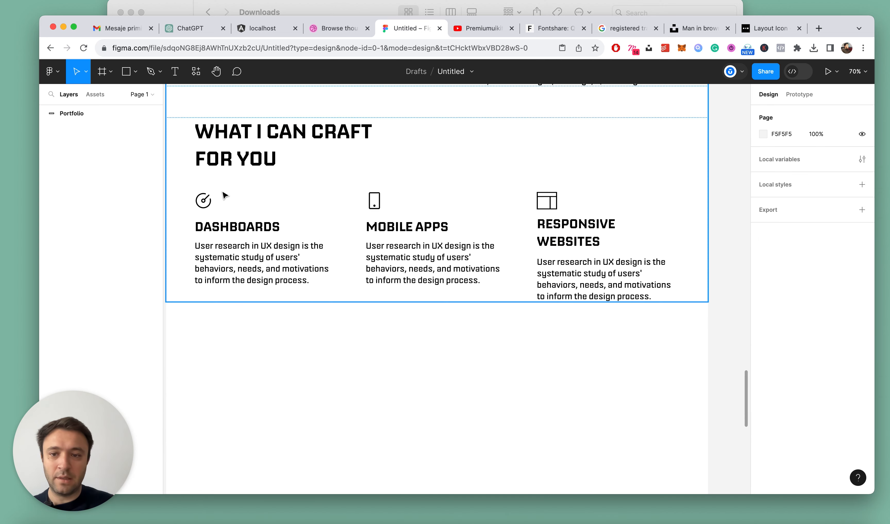
Check the Dashboards icon's size and scale the Responsive Websites icon proportionally to a width of 48
{"action": "left_click", "coordinate": [207, 202]}
{"action": "double_click", "coordinate": [207, 202]}
{"action": "double_click", "coordinate": [207, 203]}
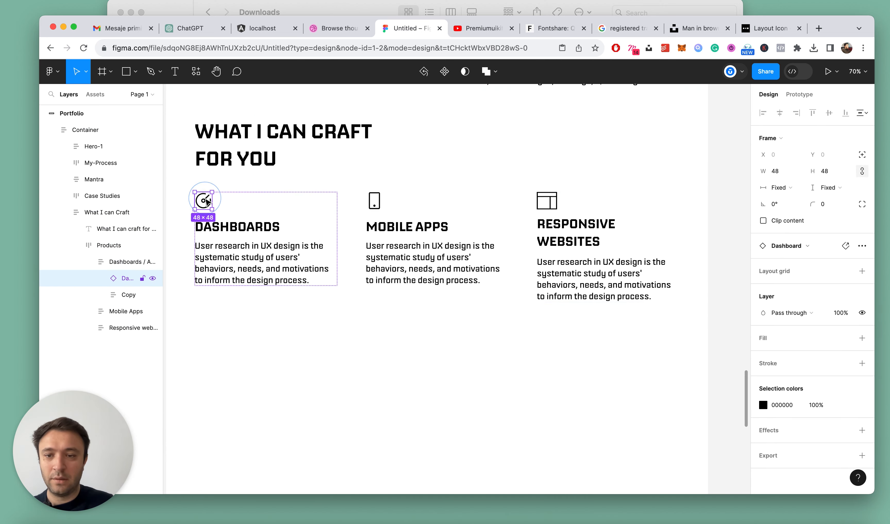
{"action": "left_click", "coordinate": [546, 200]}
{"action": "double_click", "coordinate": [545, 201]}
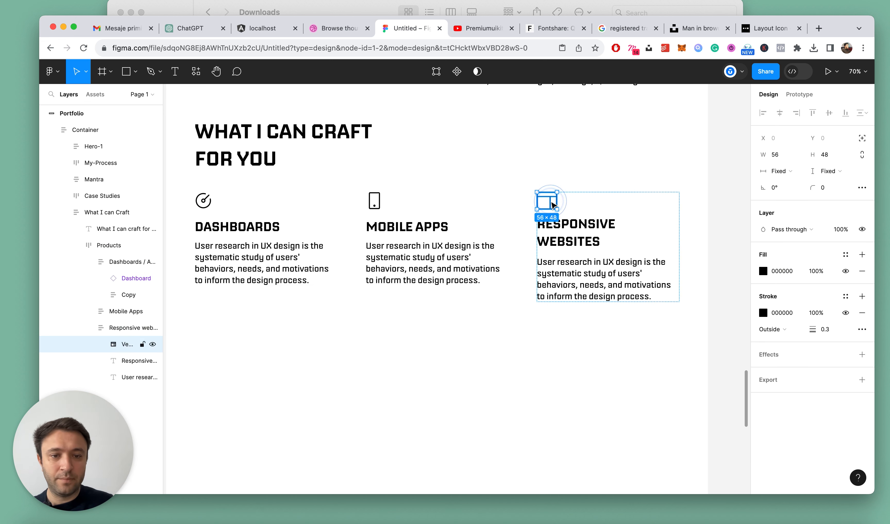
{"action": "scroll", "coordinate": [593, 197], "scroll_direction": "up", "scroll_amount": 1}
{"action": "scroll", "coordinate": [593, 196], "scroll_direction": "up", "scroll_amount": 5}
{"action": "left_click", "coordinate": [786, 159]}
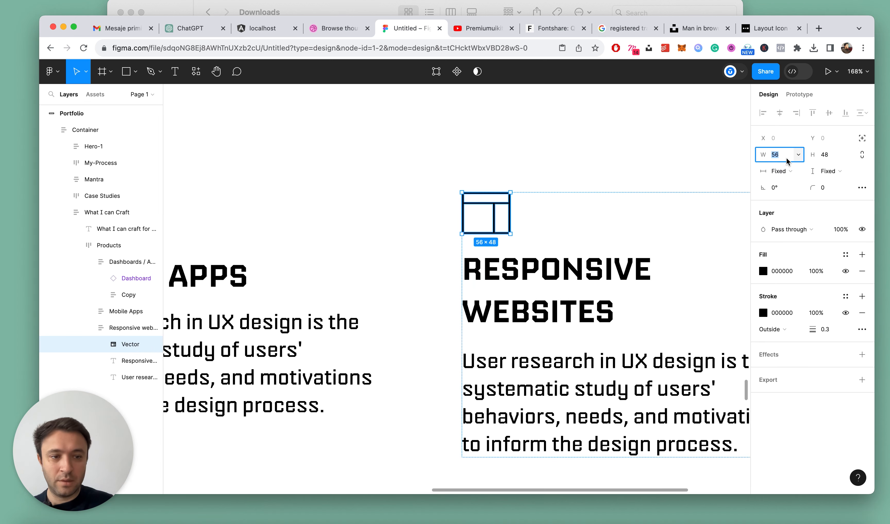
{"action": "type", "text": "48"}
{"action": "key", "text": "Return"}
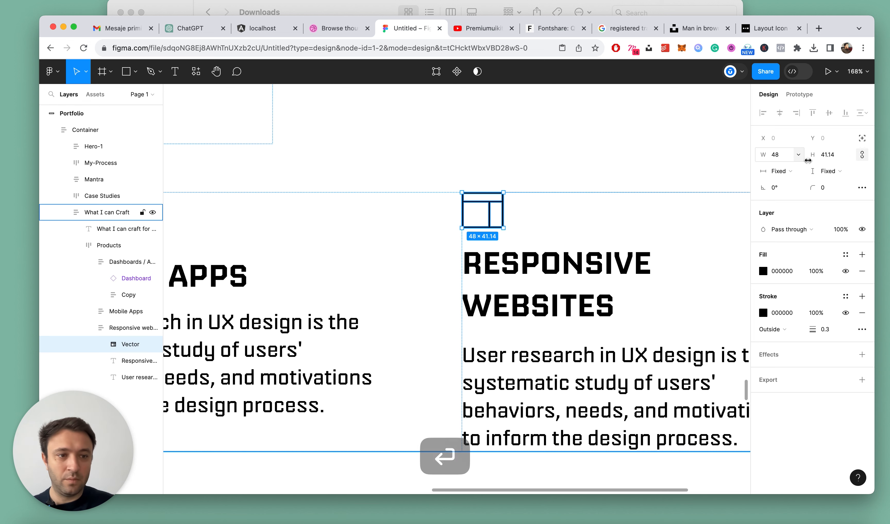
{"action": "scroll", "coordinate": [520, 259], "scroll_direction": "down", "scroll_amount": 8}
{"action": "key", "text": "Escape"}
{"action": "key", "text": "alt+l"}
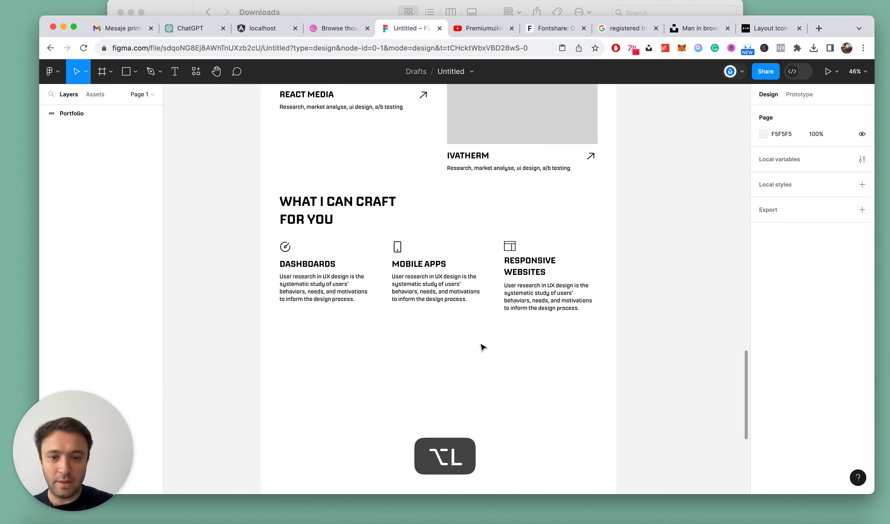
Compare the title text settings of the Dashboards, Mobile Apps and Responsive Websites columns
{"action": "scroll", "coordinate": [367, 276], "scroll_direction": "up", "scroll_amount": 3}
{"action": "left_click", "coordinate": [298, 262], "text": "super"}
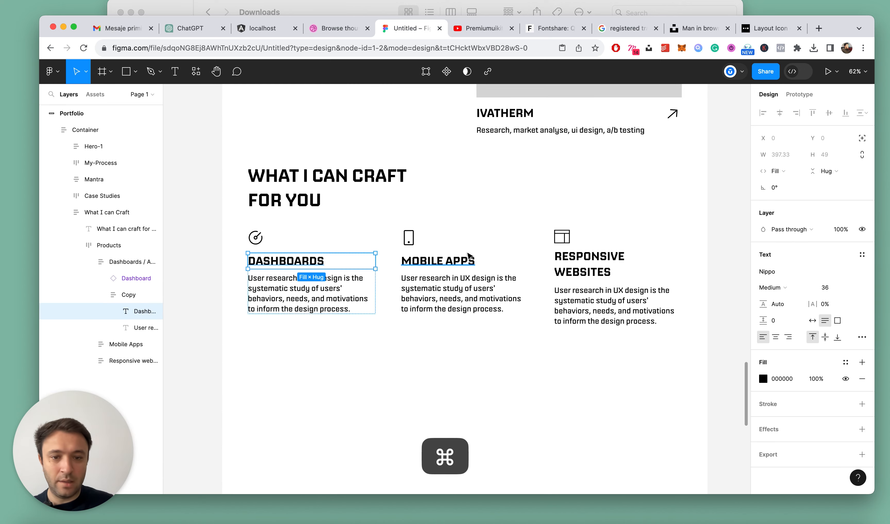
{"action": "left_click", "coordinate": [468, 260], "text": "super"}
{"action": "left_click", "coordinate": [611, 257], "text": "super"}
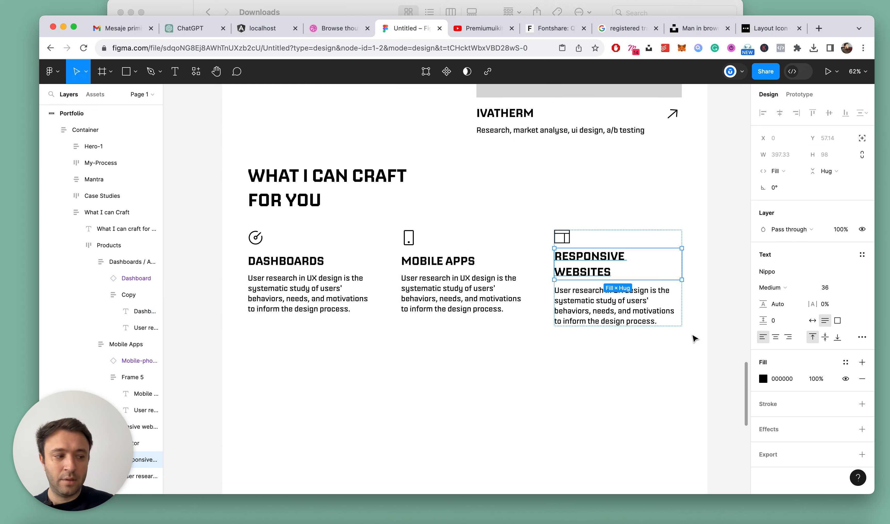
{"action": "key", "text": "Escape"}
{"action": "scroll", "coordinate": [693, 338], "scroll_direction": "down", "scroll_amount": 3}
{"action": "scroll", "coordinate": [635, 292], "scroll_direction": "up", "scroll_amount": 2}
{"action": "scroll", "coordinate": [634, 291], "scroll_direction": "up", "scroll_amount": 3}
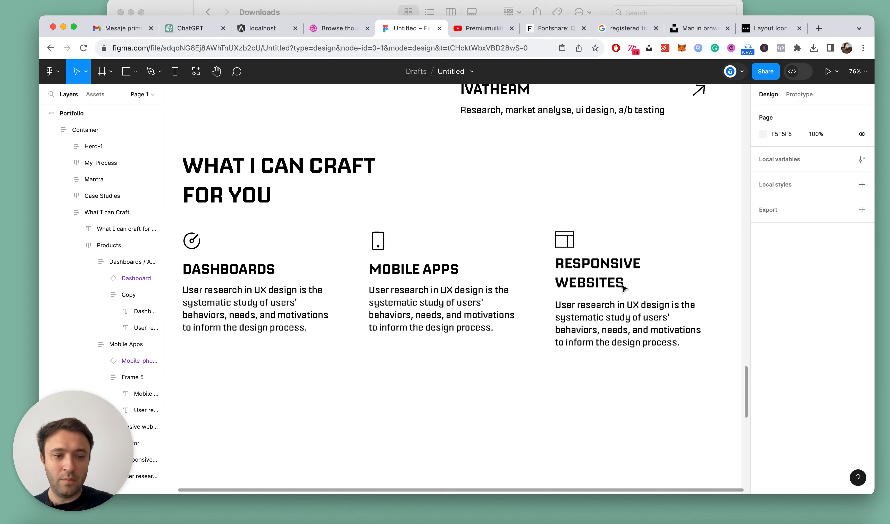
Inspect the line break in the Responsive Websites title and the description text below it
{"action": "left_click", "coordinate": [604, 292], "text": "super"}
{"action": "double_click", "coordinate": [599, 288]}
{"action": "left_click", "coordinate": [640, 262]}
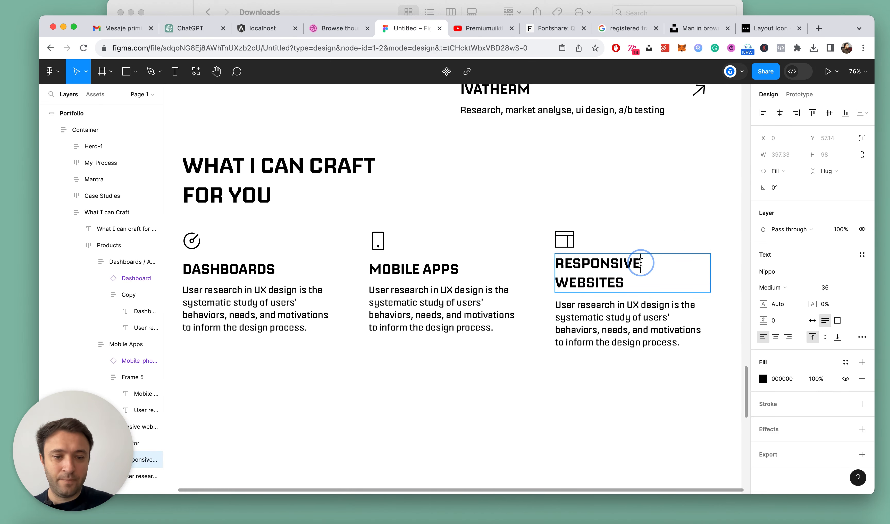
{"action": "scroll", "coordinate": [575, 305], "scroll_direction": "down", "scroll_amount": 3}
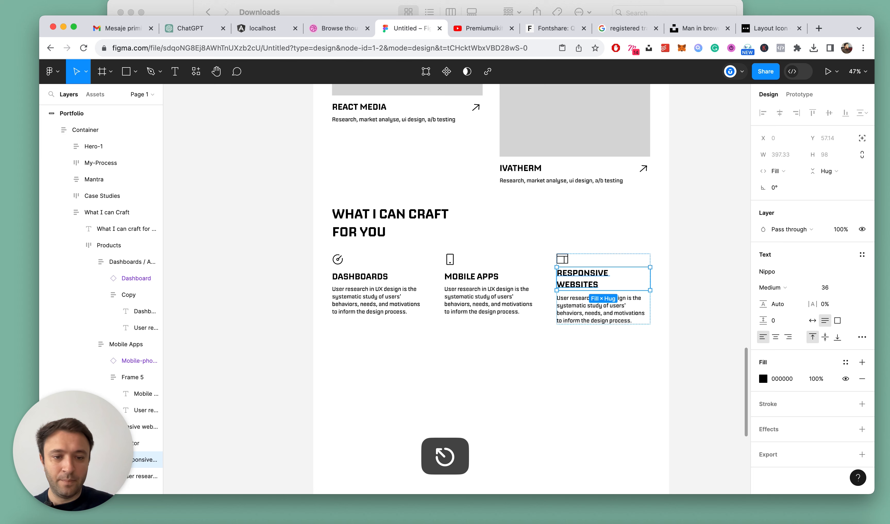
{"action": "left_click", "coordinate": [584, 315]}
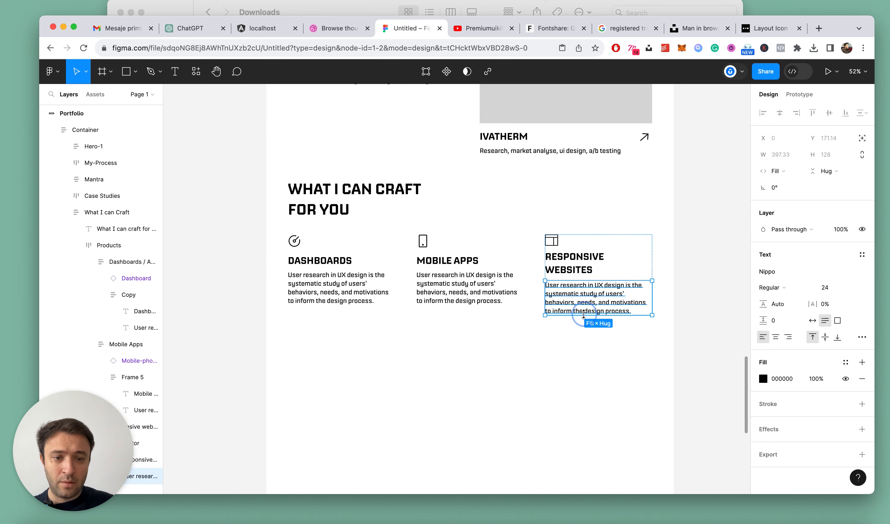
{"action": "key", "text": "Escape"}
{"action": "key", "text": "alt+l"}
{"action": "scroll", "coordinate": [512, 338], "scroll_direction": "down", "scroll_amount": 3}
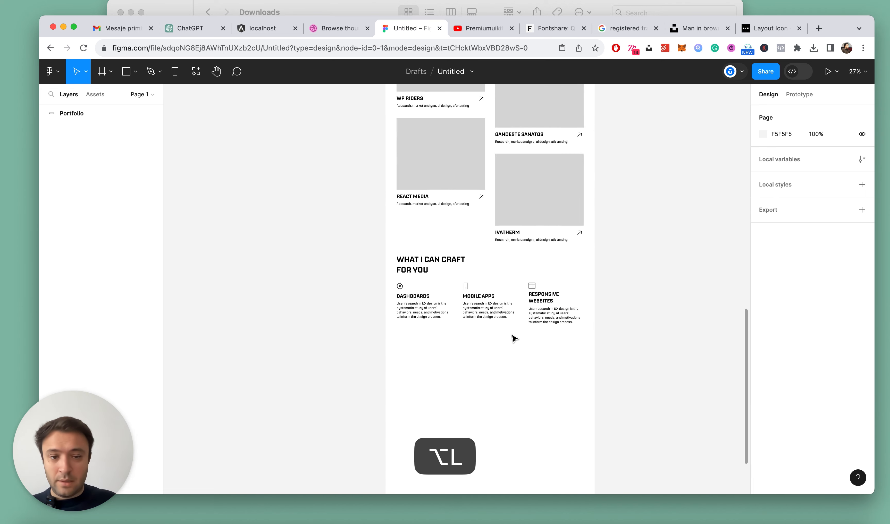
Check the spacing of the Products row within the What I can Craft section
{"action": "scroll", "coordinate": [512, 338], "scroll_direction": "up", "scroll_amount": 2}
{"action": "left_click", "coordinate": [435, 268]}
{"action": "left_click", "coordinate": [436, 267]}
{"action": "left_click", "coordinate": [484, 292]}
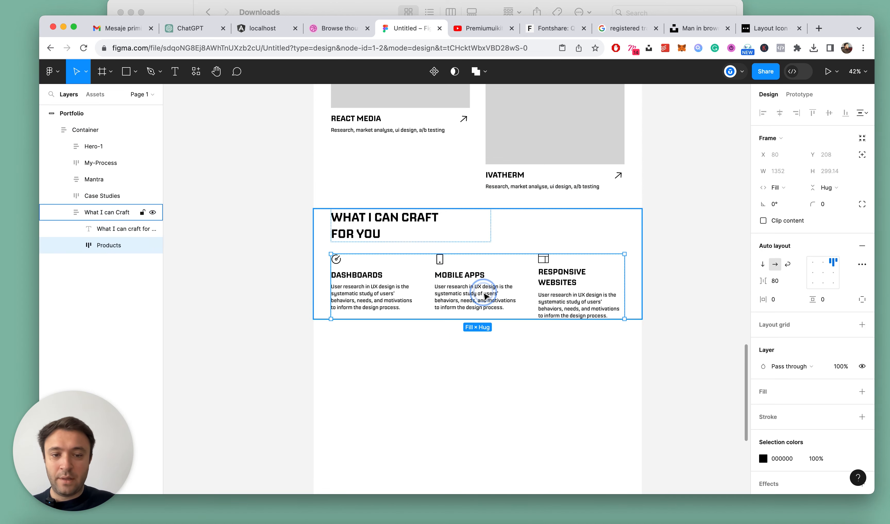
{"action": "key", "text": "alt"}
{"action": "left_click", "coordinate": [563, 338]}
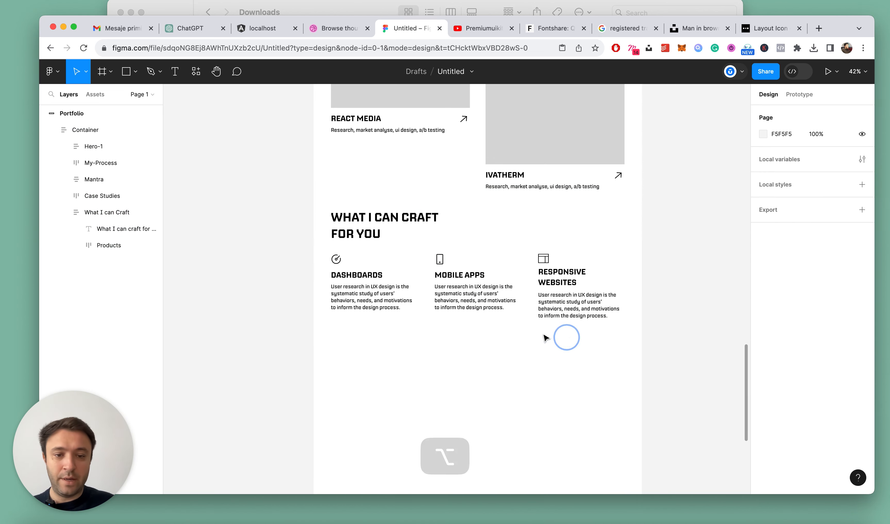
{"action": "scroll", "coordinate": [492, 332], "scroll_direction": "up", "scroll_amount": 2}
{"action": "key", "text": "alt+l"}
{"action": "left_click", "coordinate": [585, 305], "text": "super"}
{"action": "key", "text": "Escape"}
{"action": "key", "text": "alt+l"}
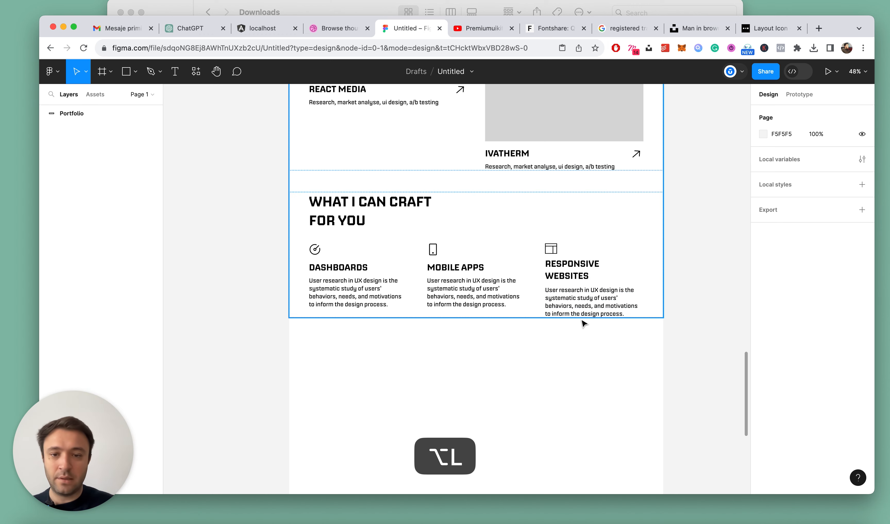
Add a fill to the What I can Craft section and sample its colour, EEEEEE, from the Mantra section's background
{"action": "left_click", "coordinate": [403, 253]}
{"action": "scroll", "coordinate": [552, 323], "scroll_direction": "down", "scroll_amount": 5}
{"action": "scroll", "coordinate": [553, 323], "scroll_direction": "up", "scroll_amount": 4}
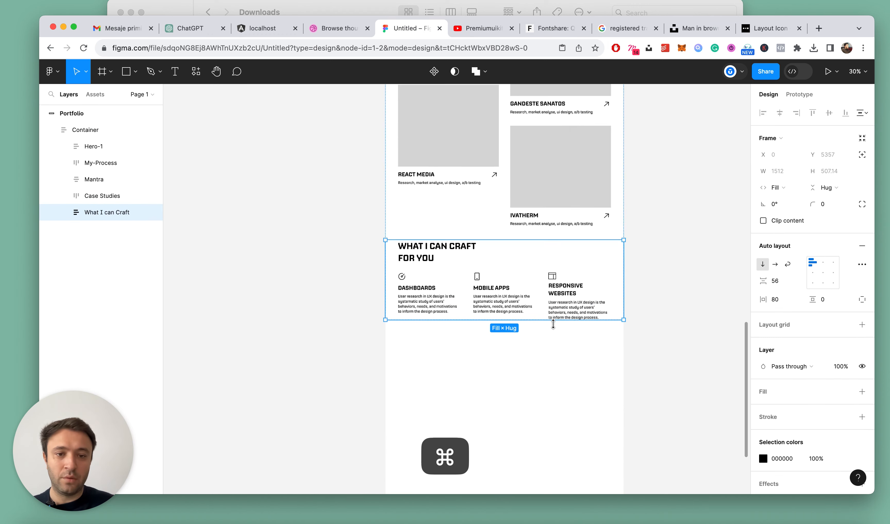
{"action": "scroll", "coordinate": [655, 230], "scroll_direction": "down", "scroll_amount": 5}
{"action": "scroll", "coordinate": [520, 282], "scroll_direction": "up", "scroll_amount": 4}
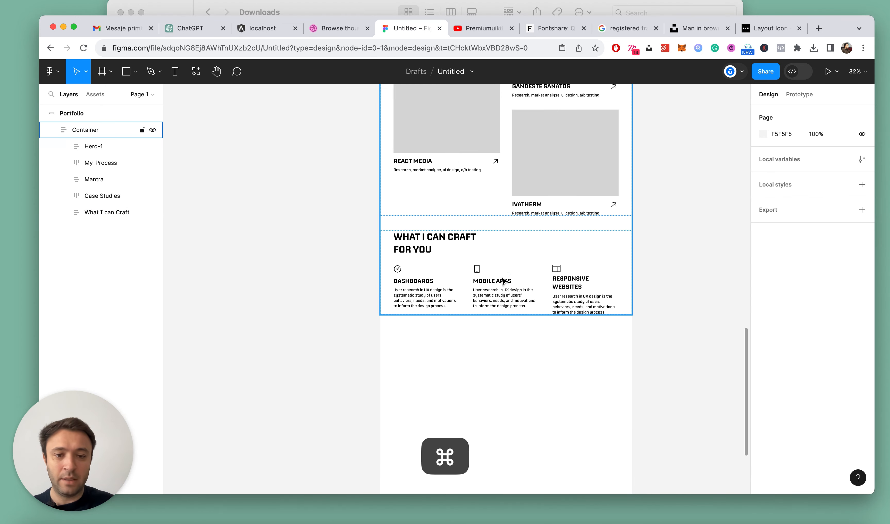
{"action": "scroll", "coordinate": [807, 367], "scroll_direction": "down", "scroll_amount": 1}
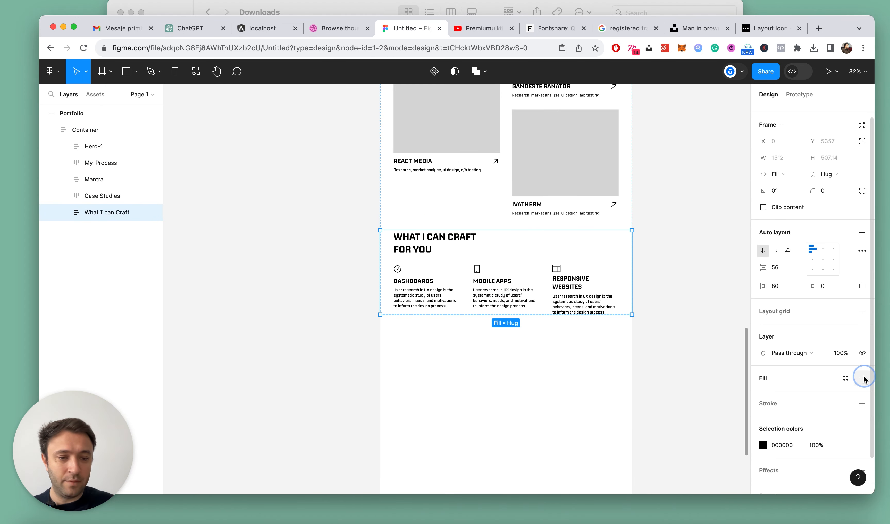
{"action": "left_click", "coordinate": [862, 378]}
{"action": "left_click", "coordinate": [763, 394]}
{"action": "scroll", "coordinate": [445, 277], "scroll_direction": "up", "scroll_amount": 5}
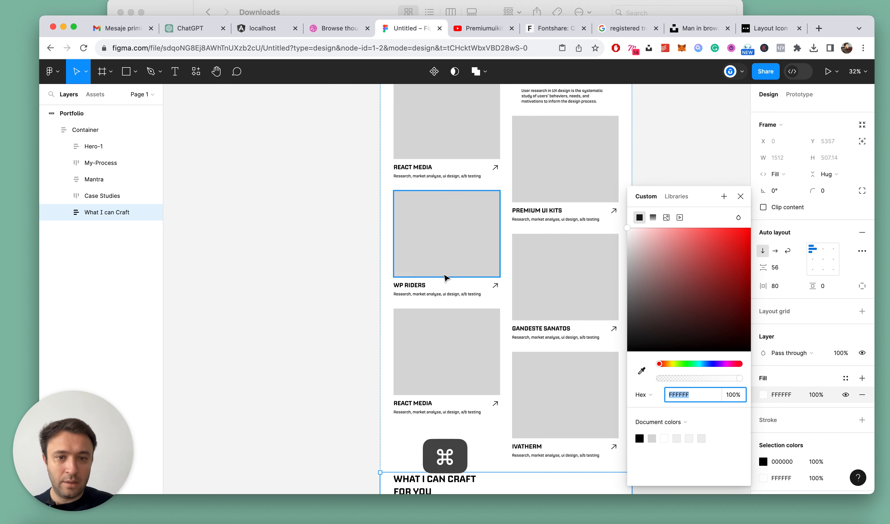
{"action": "scroll", "coordinate": [445, 277], "scroll_direction": "down", "scroll_amount": 5}
{"action": "left_click", "coordinate": [641, 370]}
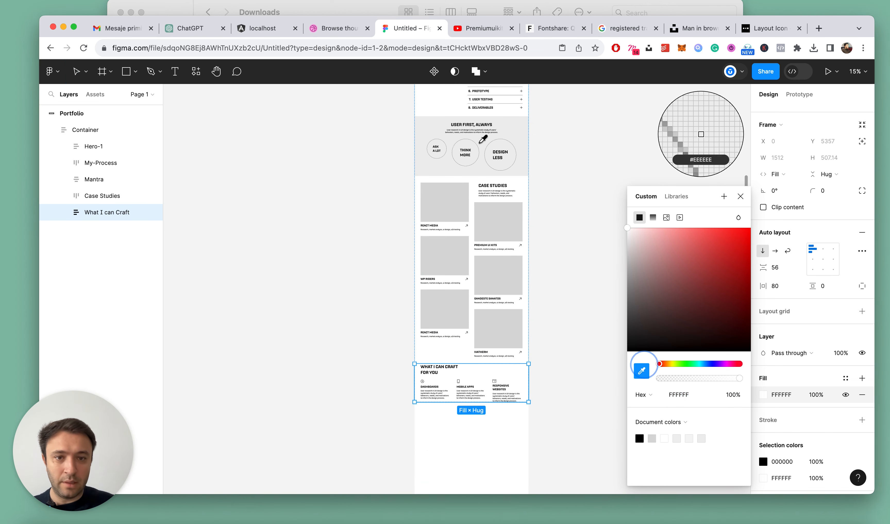
{"action": "left_click", "coordinate": [509, 125]}
Check the Mantra section's padding and set the What I can Craft section's vertical padding to 72 to match
{"action": "left_click", "coordinate": [566, 176]}
{"action": "left_click", "coordinate": [524, 116]}
{"action": "left_click", "coordinate": [515, 135]}
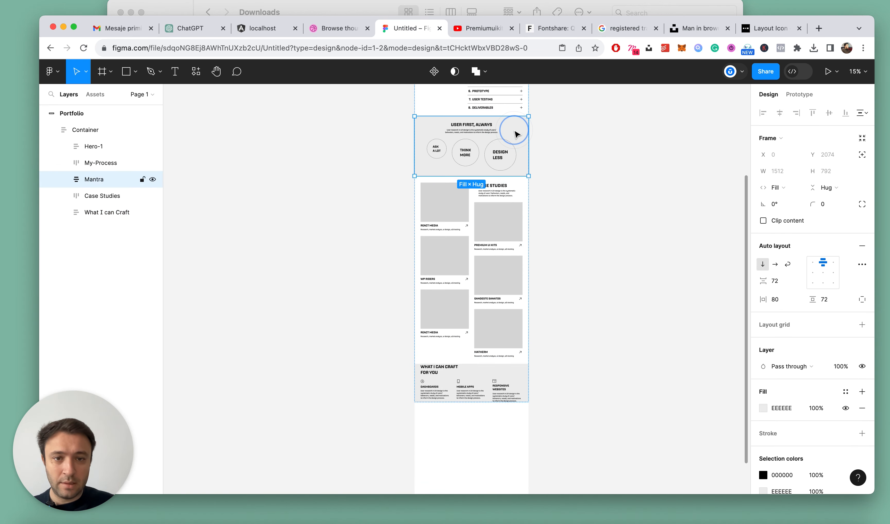
{"action": "key", "text": "super+c"}
{"action": "scroll", "coordinate": [544, 278], "scroll_direction": "down", "scroll_amount": 3}
{"action": "key", "text": "Escape"}
{"action": "left_click", "coordinate": [630, 289]}
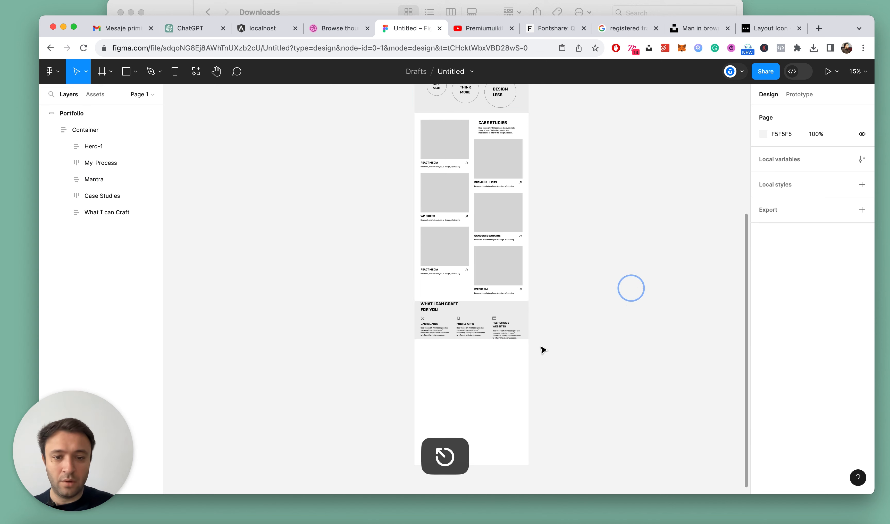
{"action": "scroll", "coordinate": [531, 348], "scroll_direction": "up", "scroll_amount": 5}
{"action": "double_click", "coordinate": [406, 252]}
{"action": "scroll", "coordinate": [601, 261], "scroll_direction": "down", "scroll_amount": 3}
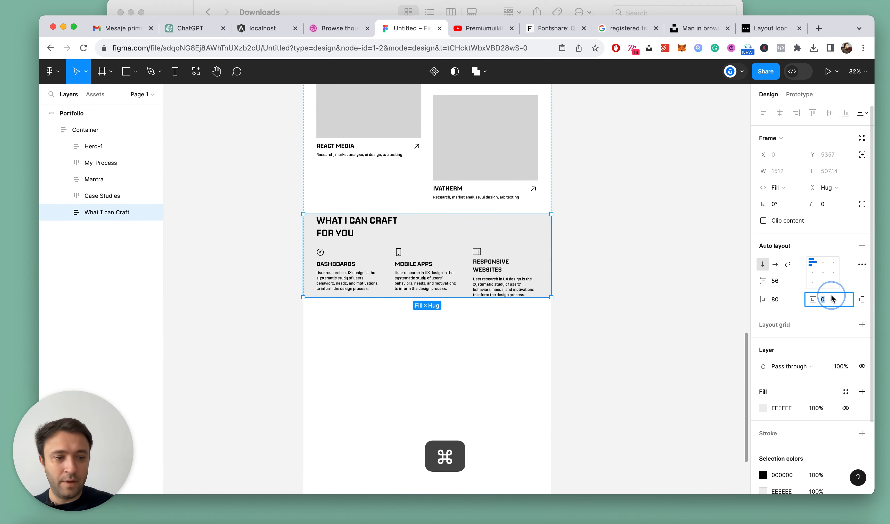
{"action": "key", "text": "Return"}
{"action": "left_click", "coordinate": [590, 271]}
Add the text "See my experience" to the What I can Craft section, above the heading
{"action": "scroll", "coordinate": [580, 270], "scroll_direction": "down", "scroll_amount": 3}
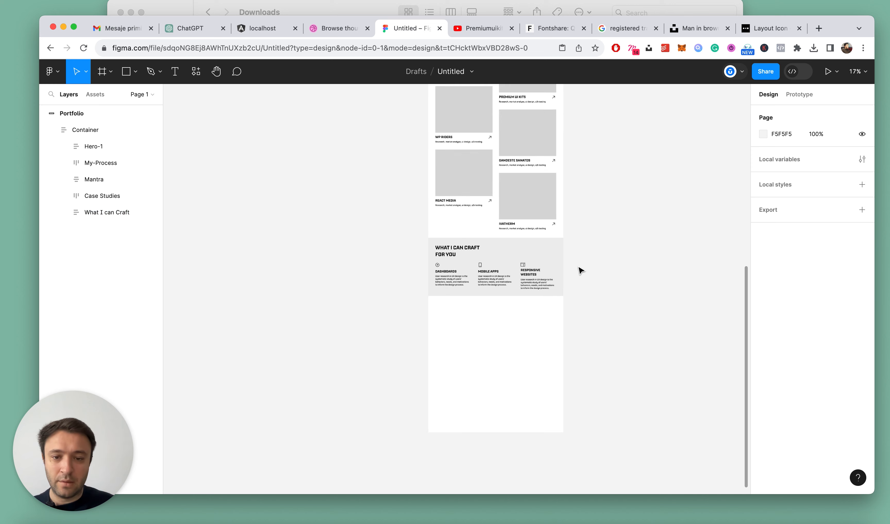
{"action": "scroll", "coordinate": [534, 286], "scroll_direction": "up", "scroll_amount": 3}
{"action": "key", "text": "alt+l"}
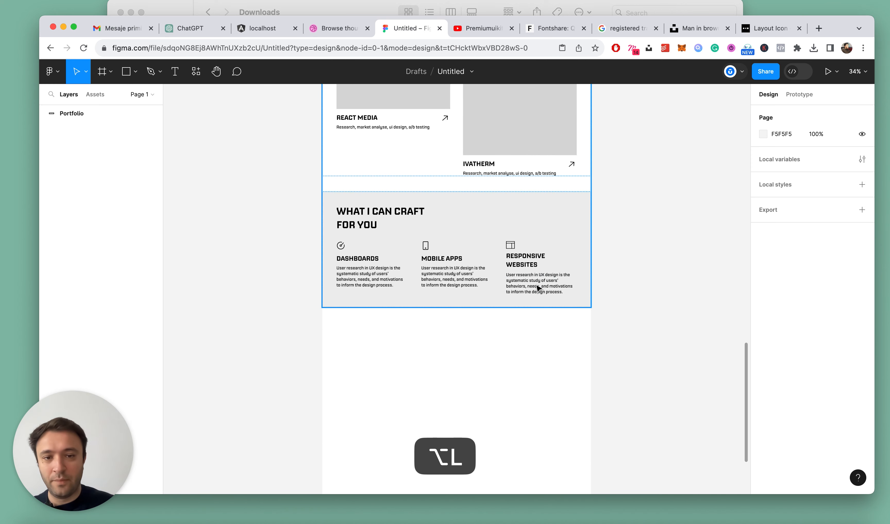
{"action": "left_click", "coordinate": [384, 213], "text": "super"}
{"action": "scroll", "coordinate": [504, 215], "scroll_direction": "up", "scroll_amount": 3}
{"action": "key", "text": "t"}
{"action": "left_click", "coordinate": [504, 215]}
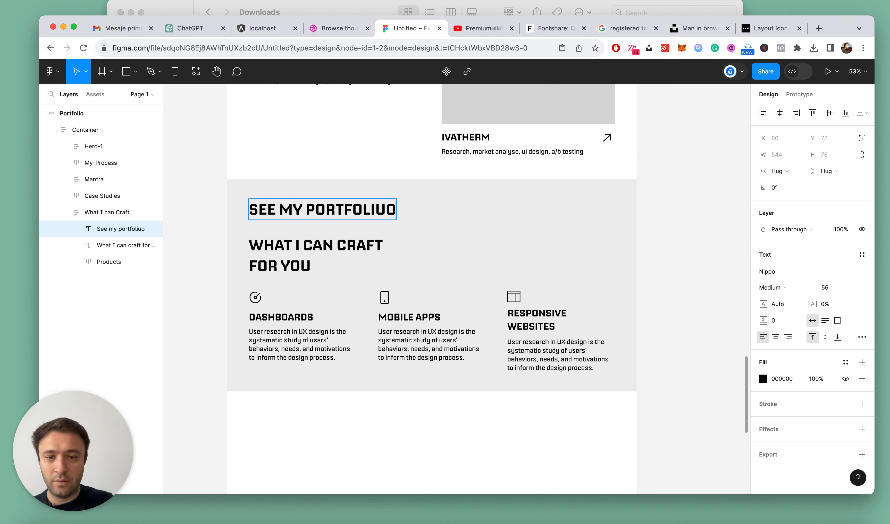
{"action": "key", "text": "BackSpace"}
{"action": "key", "text": "super+a"}
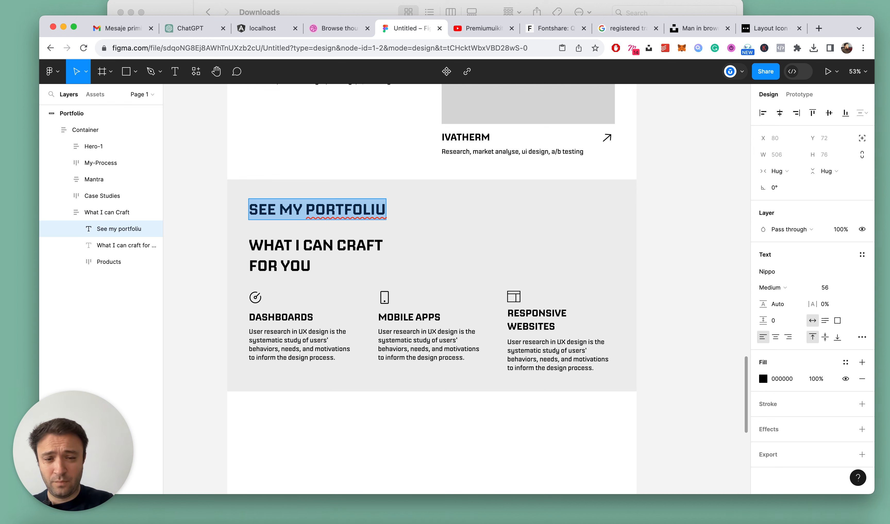
{"action": "key", "text": "BackSpace"}
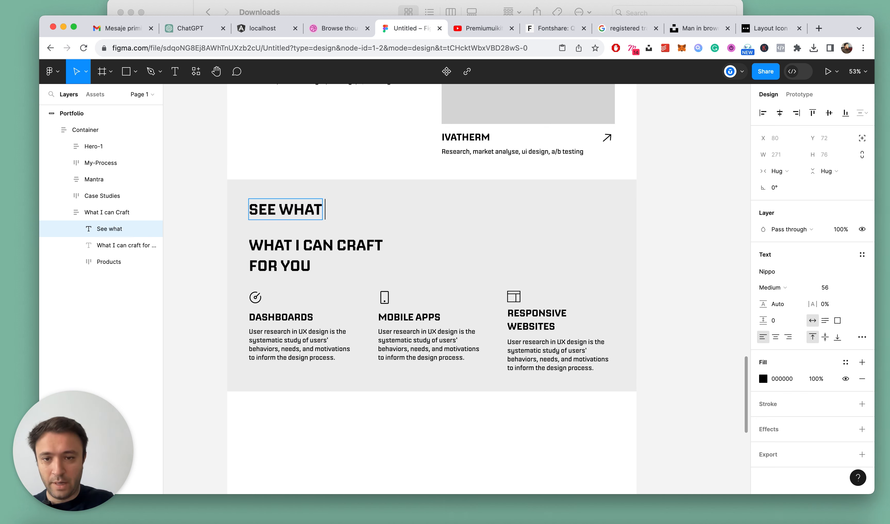
{"action": "key", "text": "super+a"}
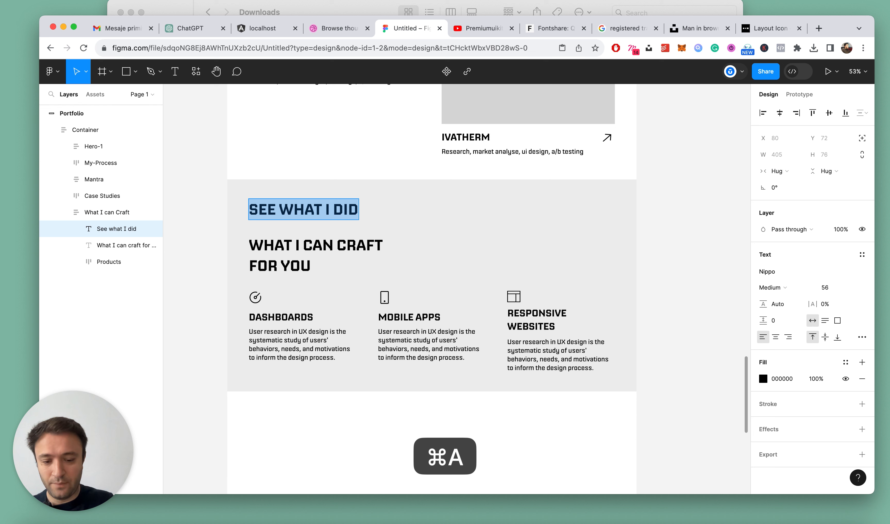
{"action": "type", "text": "SEE MY EXPERIEC"}
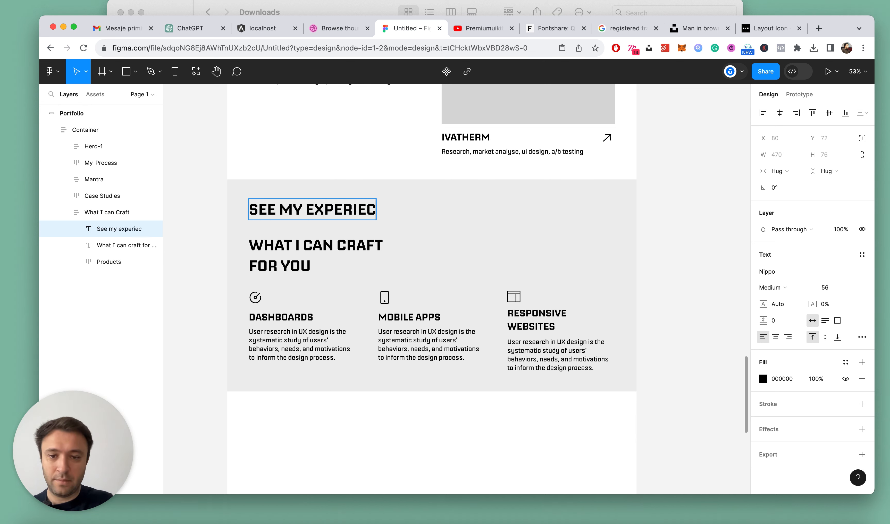
{"action": "key", "text": "Escape"}
Set the font size of the See my experience text to 24
{"action": "left_click", "coordinate": [833, 284]}
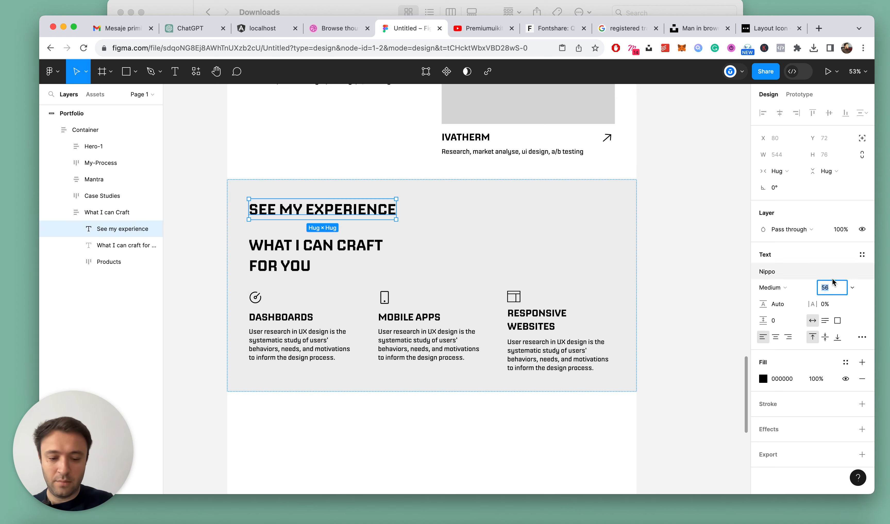
{"action": "type", "text": "24"}
{"action": "key", "text": "Return"}
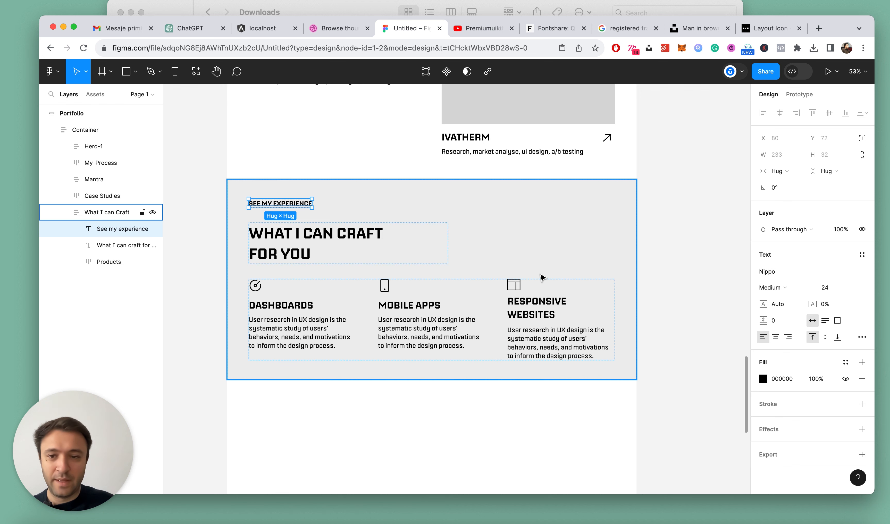
Move the What I can craft for you heading above the See my experience text and set its line height to 72
{"action": "left_click_drag", "start_coordinate": [94, 247], "coordinate": [107, 223]}
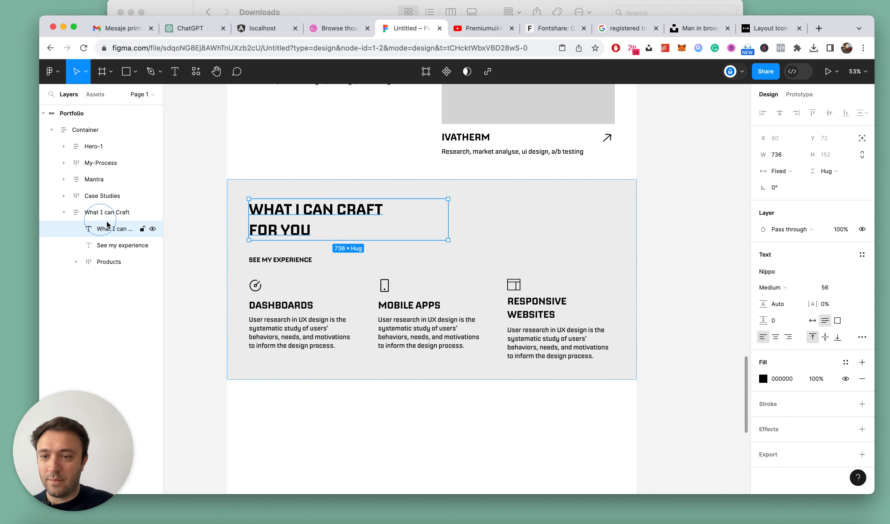
{"action": "scroll", "coordinate": [259, 254], "scroll_direction": "up", "scroll_amount": 3}
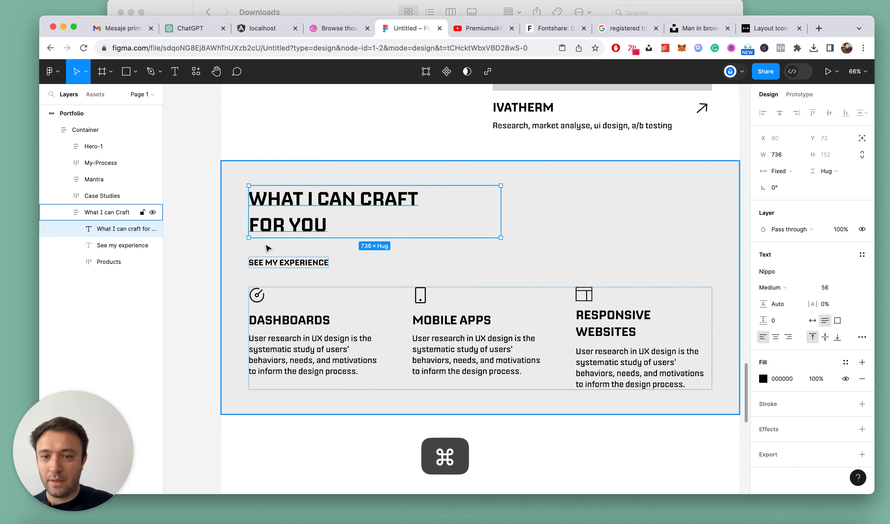
{"action": "left_click", "coordinate": [779, 305]}
{"action": "key", "text": "Up"}
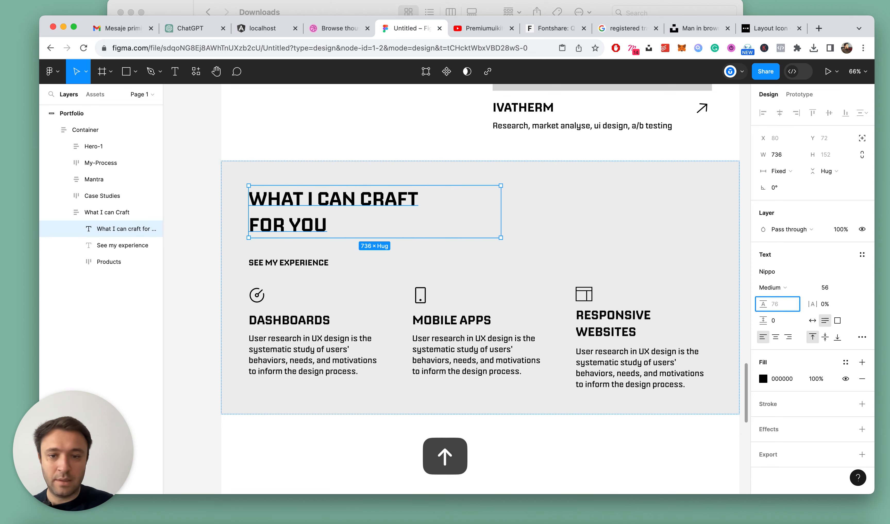
{"action": "key", "text": "Down"}
{"action": "key", "text": "Down"}
{"action": "key", "text": "Down"}
{"action": "key", "text": "Down"}
{"action": "key", "text": "Escape"}
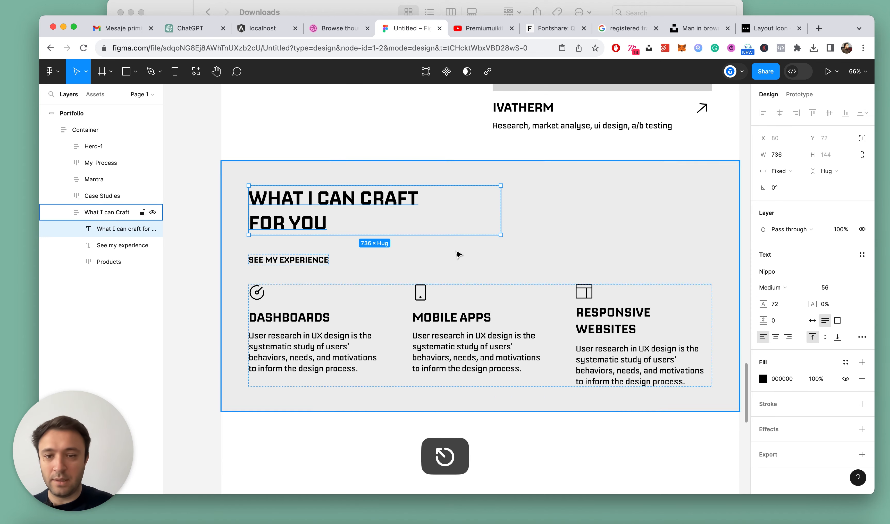
Wrap the heading and the See my experience text in an auto layout frame whose width fills the container
{"action": "left_click", "coordinate": [314, 266], "text": "shift"}
{"action": "key", "text": "shift+a"}
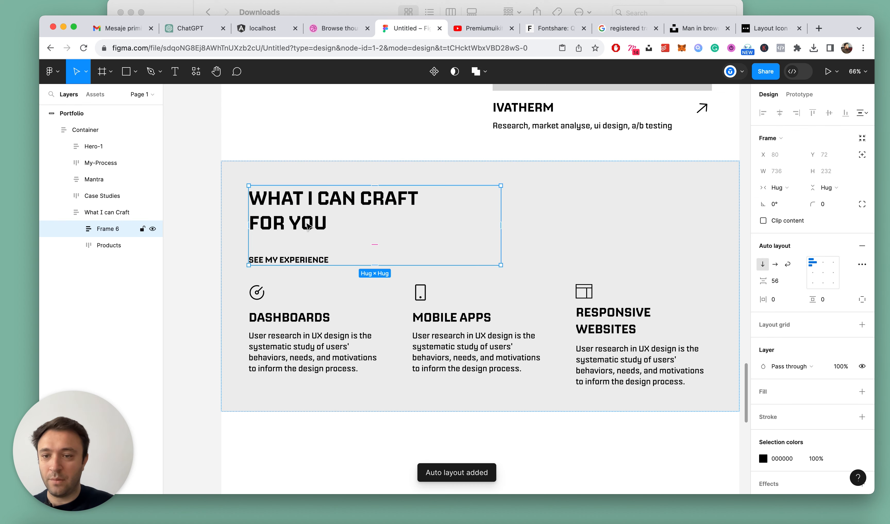
{"action": "left_click", "coordinate": [779, 187]}
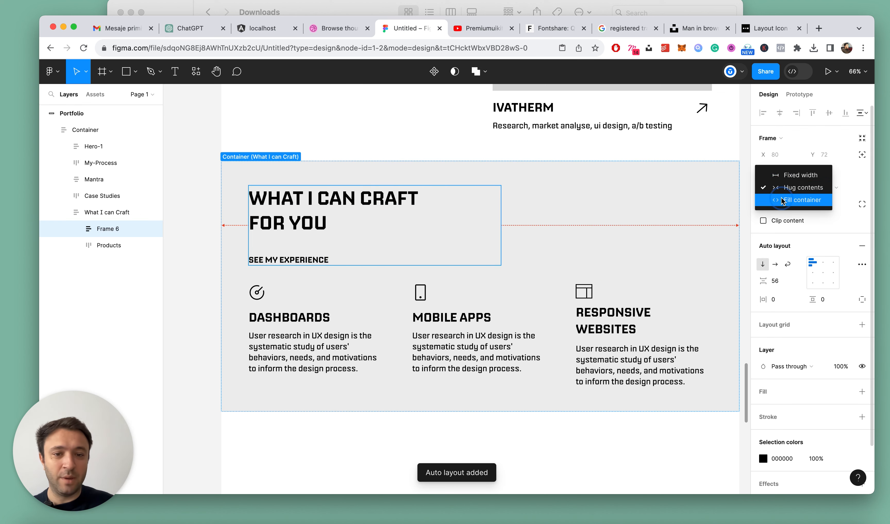
{"action": "left_click", "coordinate": [780, 201]}
Arrange the heading frame's items horizontally and align them to the left, centred vertically
{"action": "left_click", "coordinate": [774, 264]}
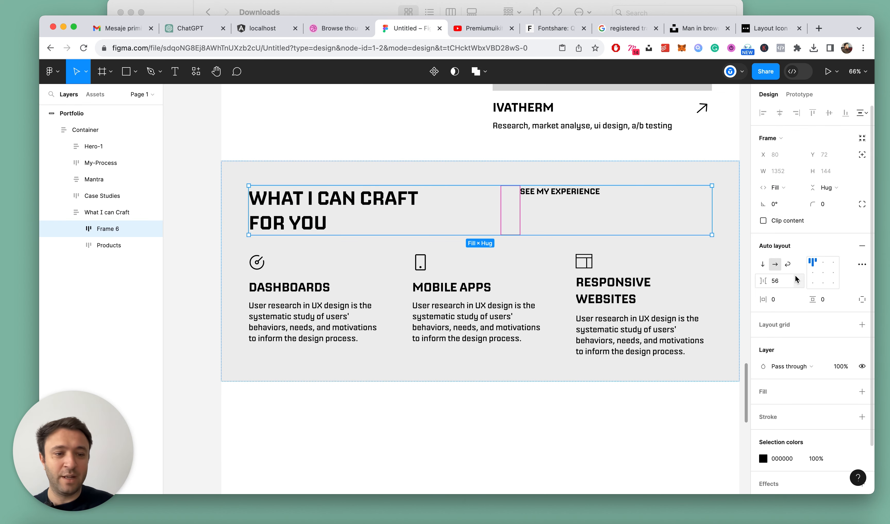
{"action": "left_click", "coordinate": [812, 273]}
{"action": "scroll", "coordinate": [689, 266], "scroll_direction": "right", "scroll_amount": 3}
{"action": "left_click", "coordinate": [715, 264]}
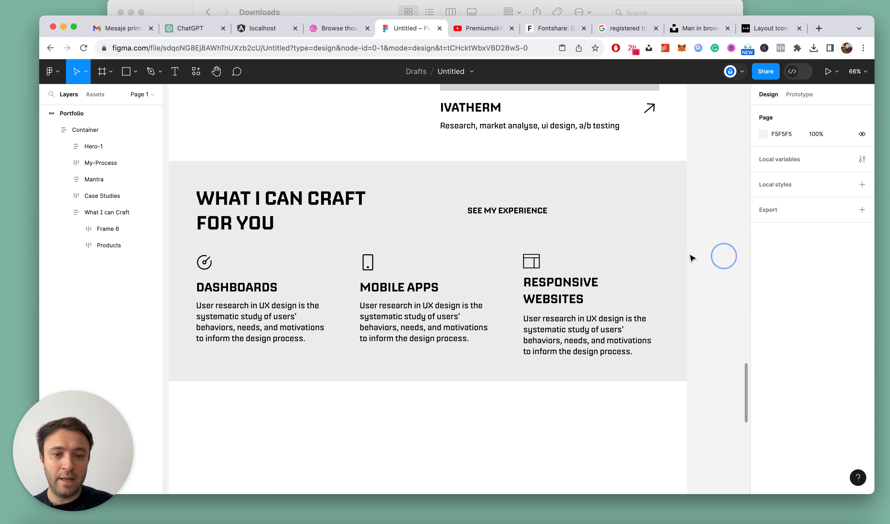
Copy the outlined See my work button from the hero section and paste it beside the See my experience text
{"action": "left_click", "coordinate": [532, 215], "text": "super"}
{"action": "scroll", "coordinate": [501, 212], "scroll_direction": "right", "scroll_amount": 3}
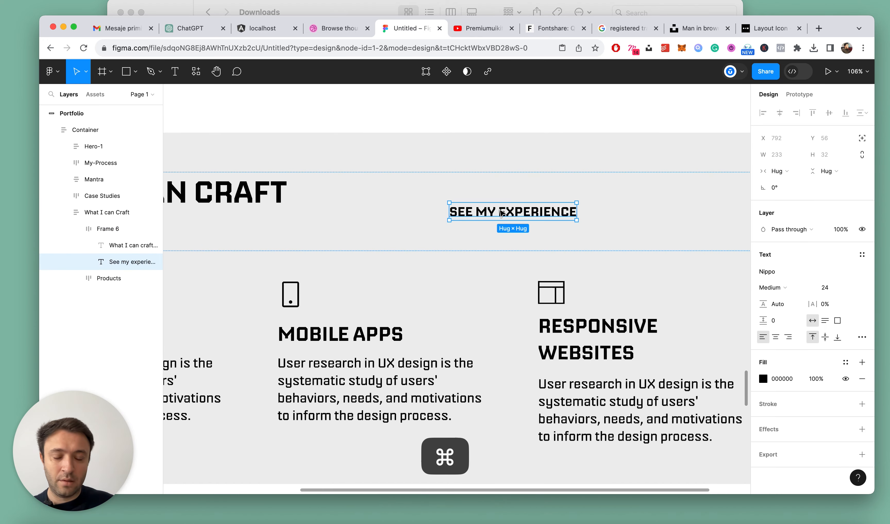
{"action": "scroll", "coordinate": [507, 213], "scroll_direction": "down", "scroll_amount": 10}
{"action": "scroll", "coordinate": [508, 213], "scroll_direction": "up", "scroll_amount": 10}
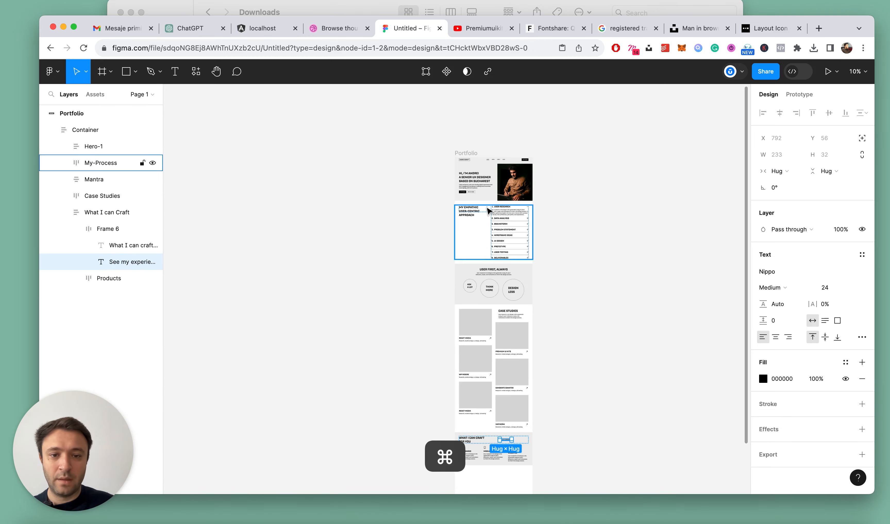
{"action": "left_click", "coordinate": [480, 173]}
{"action": "left_click", "coordinate": [480, 173]}
{"action": "left_click", "coordinate": [480, 173]}
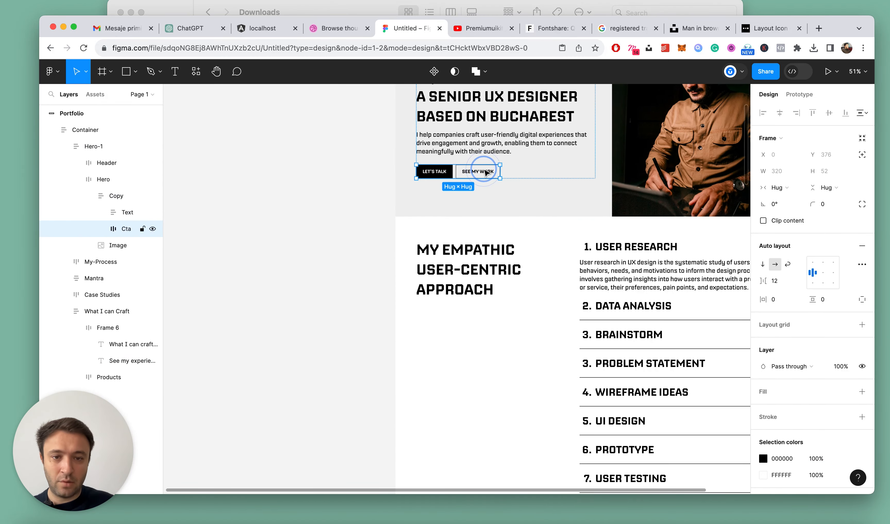
{"action": "left_click", "coordinate": [480, 173]}
{"action": "key", "text": "super+c"}
{"action": "scroll", "coordinate": [438, 219], "scroll_direction": "down", "scroll_amount": 10}
{"action": "key", "text": "Escape"}
{"action": "scroll", "coordinate": [438, 219], "scroll_direction": "down", "scroll_amount": 3}
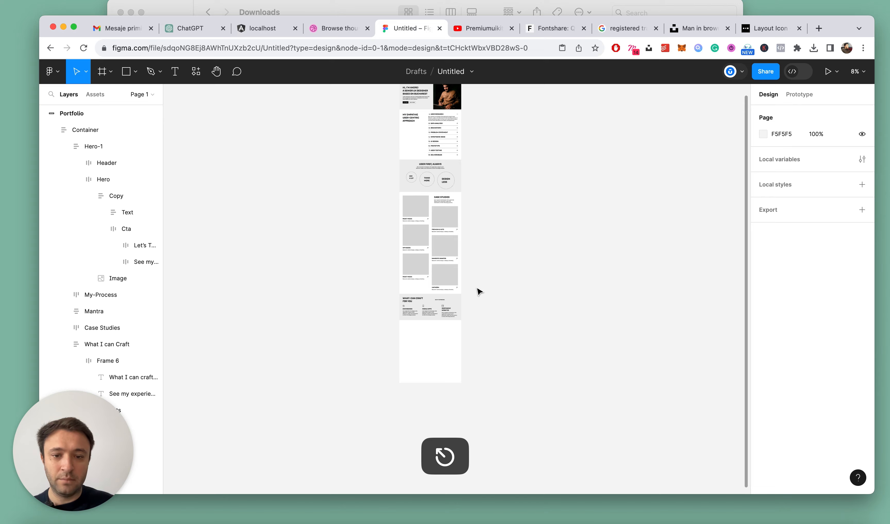
{"action": "scroll", "coordinate": [426, 306], "scroll_direction": "up", "scroll_amount": 10}
{"action": "left_click", "coordinate": [525, 278], "text": "super"}
{"action": "key", "text": "super+v"}
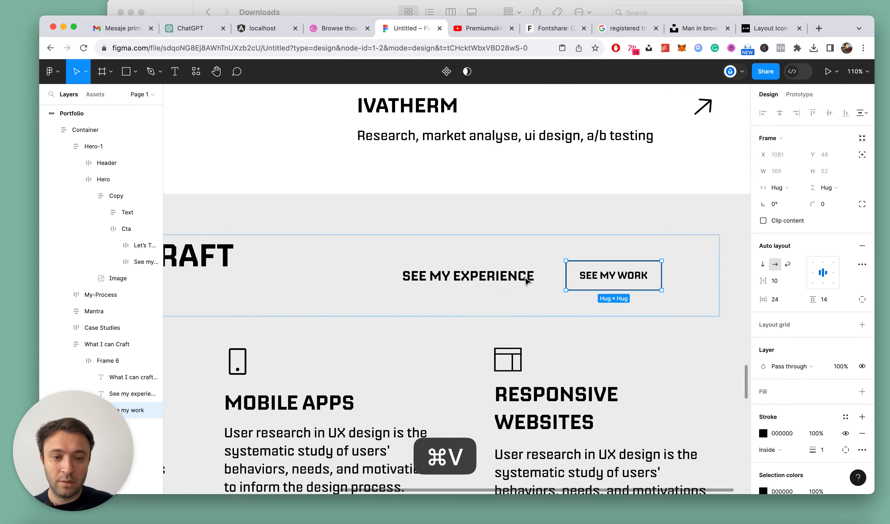
Change the pasted button's label to "See my experience" by moving in the standalone text, and delete that standalone text layer
{"action": "left_click", "coordinate": [488, 279]}
{"action": "double_click", "coordinate": [488, 279]}
{"action": "key", "text": "super+c"}
{"action": "key", "text": "Escape"}
{"action": "key", "text": "BackSpace"}
{"action": "double_click", "coordinate": [460, 270]}
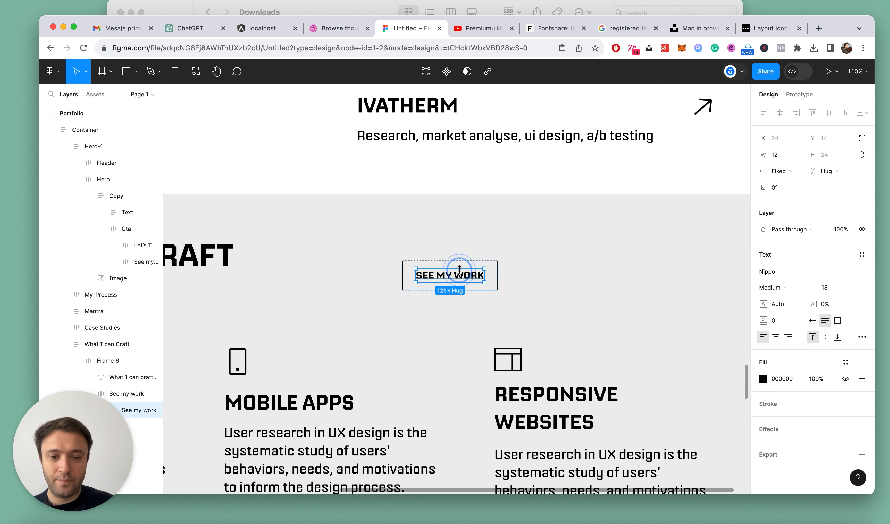
{"action": "key", "text": "super+v"}
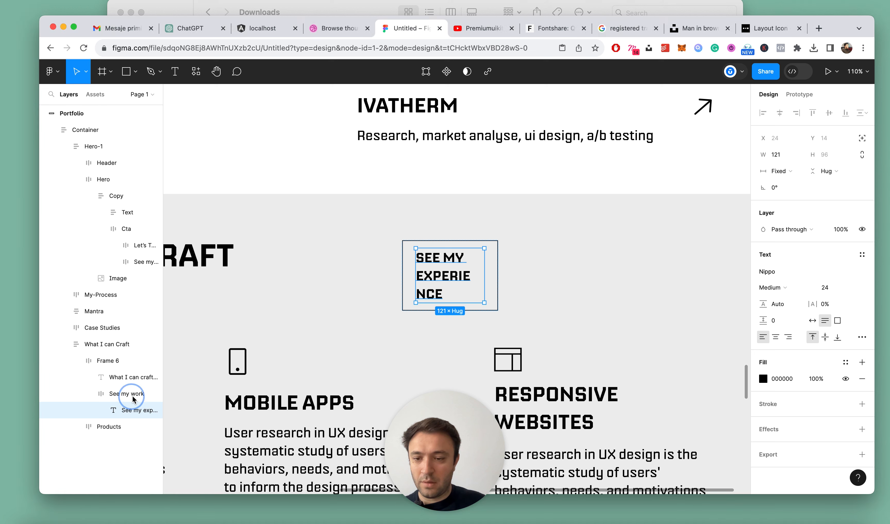
Set the button label's width to hug its contents and select the button frame
{"action": "left_click", "coordinate": [120, 394]}
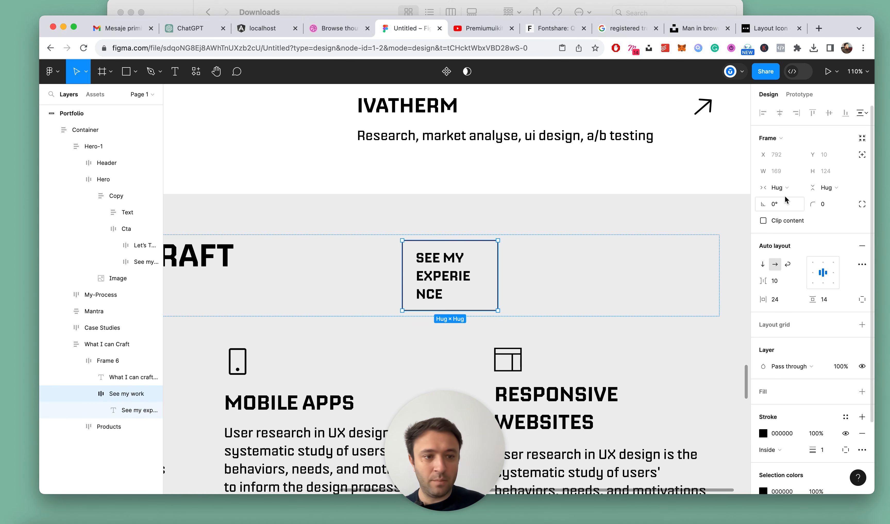
{"action": "left_click", "coordinate": [445, 272], "text": "super"}
{"action": "left_click", "coordinate": [780, 170]}
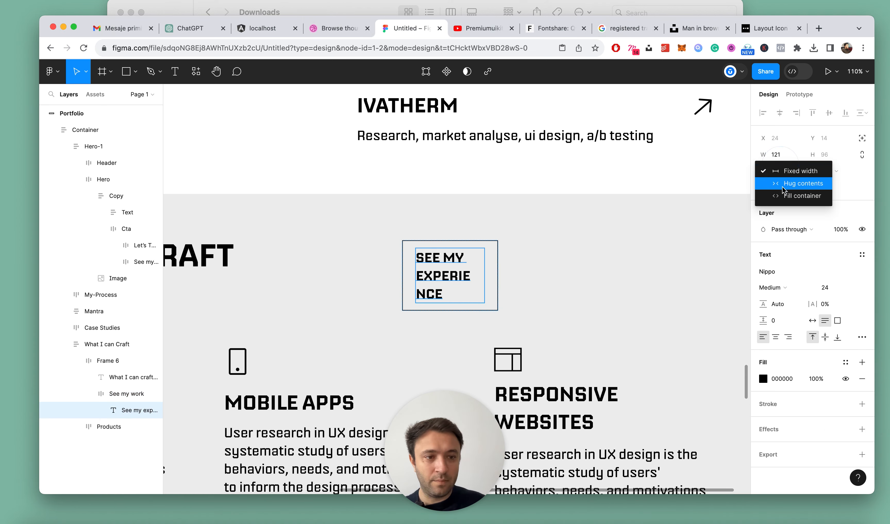
{"action": "left_click", "coordinate": [783, 189]}
{"action": "left_click", "coordinate": [94, 394]}
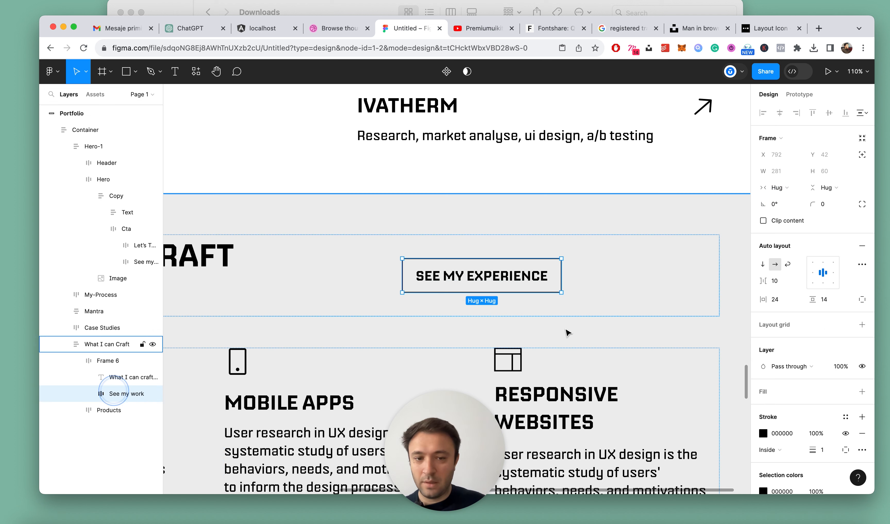
Set the stroke weight of the See my experience button to 2
{"action": "scroll", "coordinate": [611, 309], "scroll_direction": "down", "scroll_amount": 2}
{"action": "scroll", "coordinate": [831, 437], "scroll_direction": "down", "scroll_amount": 2}
{"action": "left_click", "coordinate": [824, 418]}
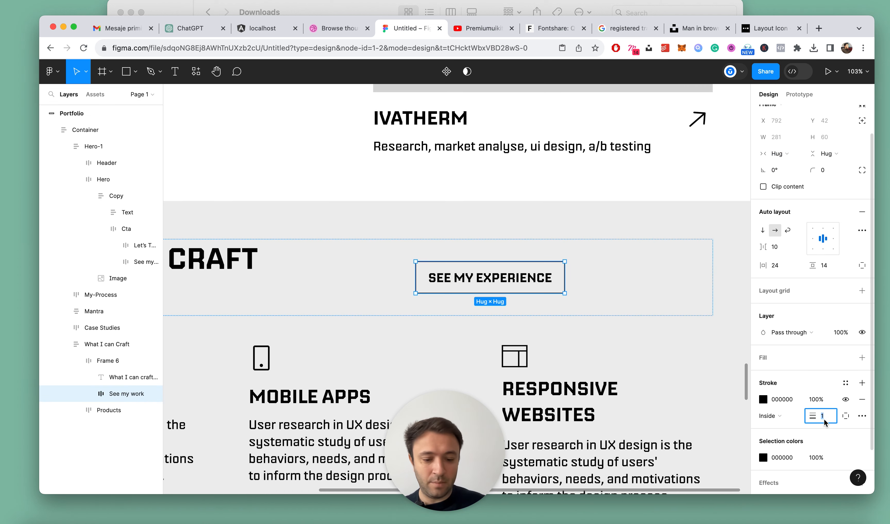
{"action": "scroll", "coordinate": [737, 372], "scroll_direction": "down", "scroll_amount": 5}
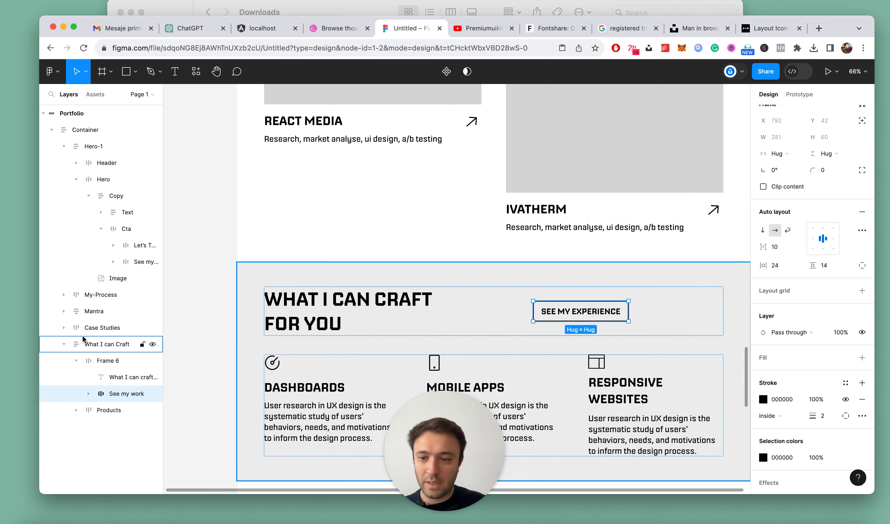
Rename the frame holding the heading and button as "Top" and collapse its layers
{"action": "left_click", "coordinate": [94, 367]}
{"action": "double_click", "coordinate": [108, 364]}
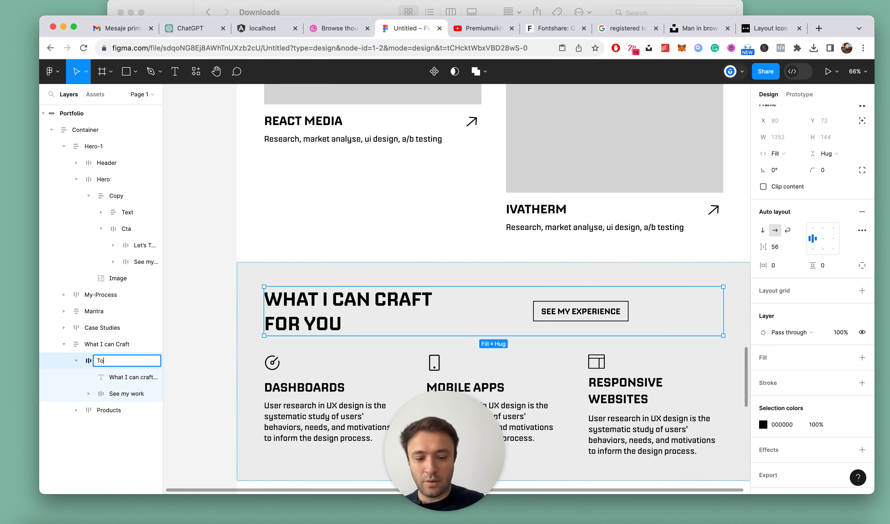
{"action": "left_click", "coordinate": [77, 361]}
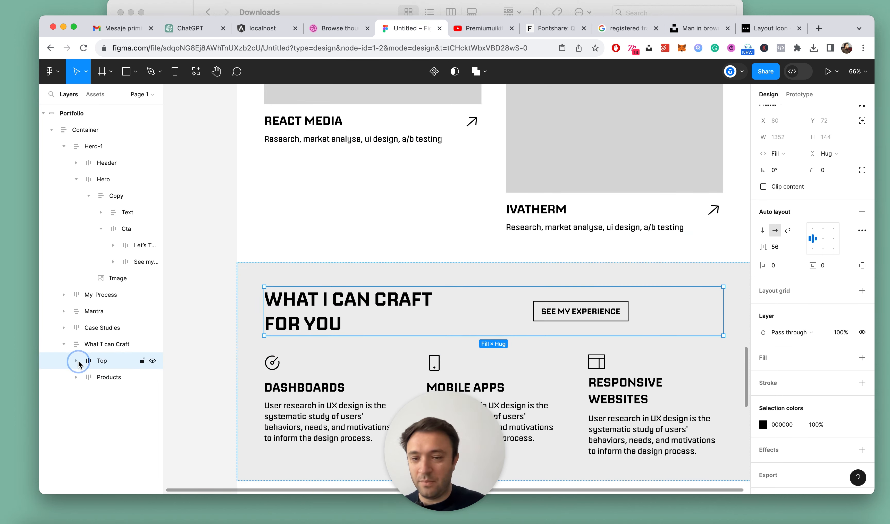
Set the Top frame's spacing between items to Auto so the heading and the button sit at opposite ends
{"action": "double_click", "coordinate": [328, 286]}
{"action": "left_click", "coordinate": [104, 359]}
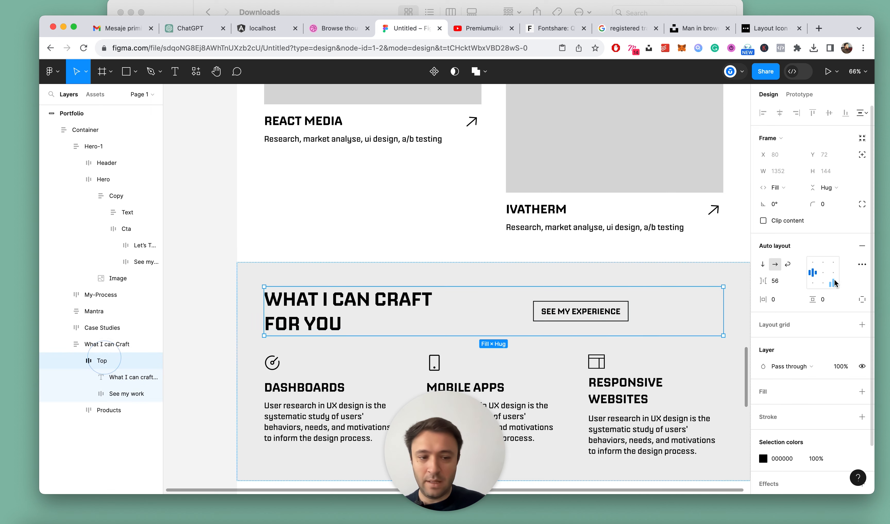
{"action": "scroll", "coordinate": [662, 314], "scroll_direction": "right", "scroll_amount": 3}
{"action": "scroll", "coordinate": [665, 313], "scroll_direction": "down", "scroll_amount": 2}
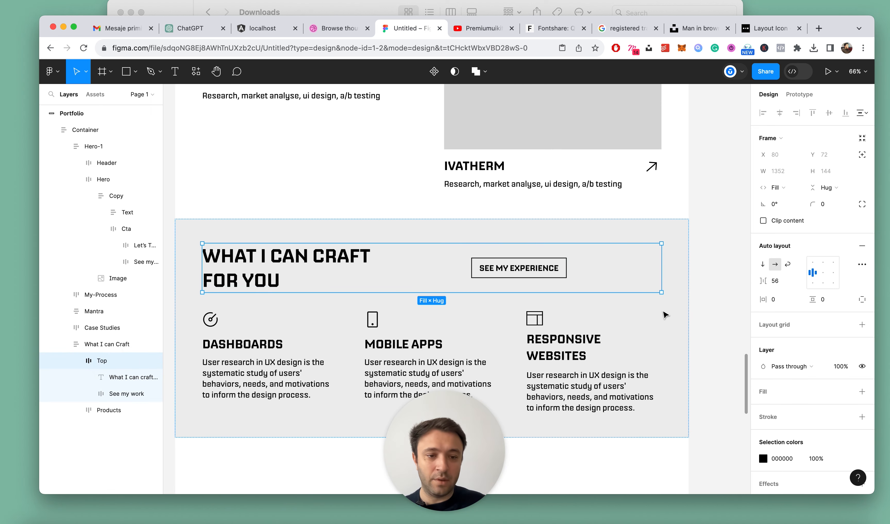
{"action": "left_click", "coordinate": [798, 281]}
{"action": "left_click", "coordinate": [773, 294]}
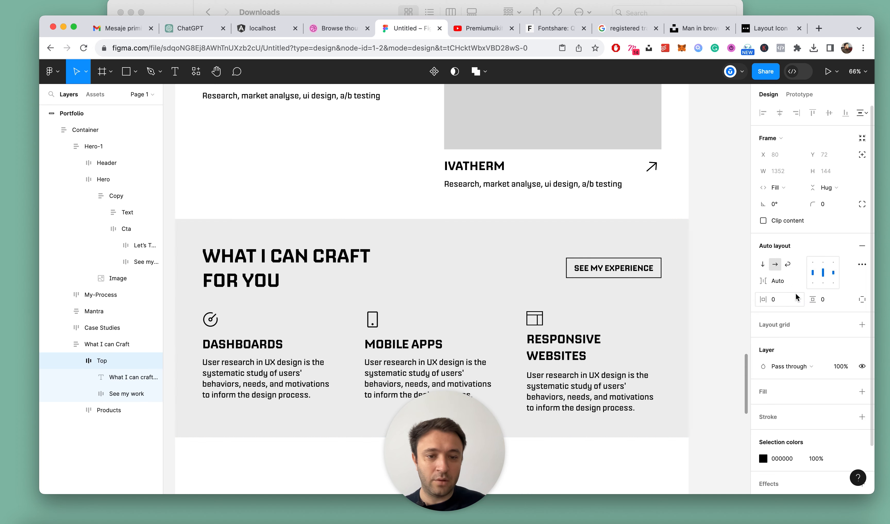
{"action": "left_click", "coordinate": [707, 251]}
{"action": "scroll", "coordinate": [673, 253], "scroll_direction": "down", "scroll_amount": 5}
{"action": "scroll", "coordinate": [673, 253], "scroll_direction": "up", "scroll_amount": 3}
Align the items in the Top frame to its upper edge
{"action": "left_click", "coordinate": [330, 254]}
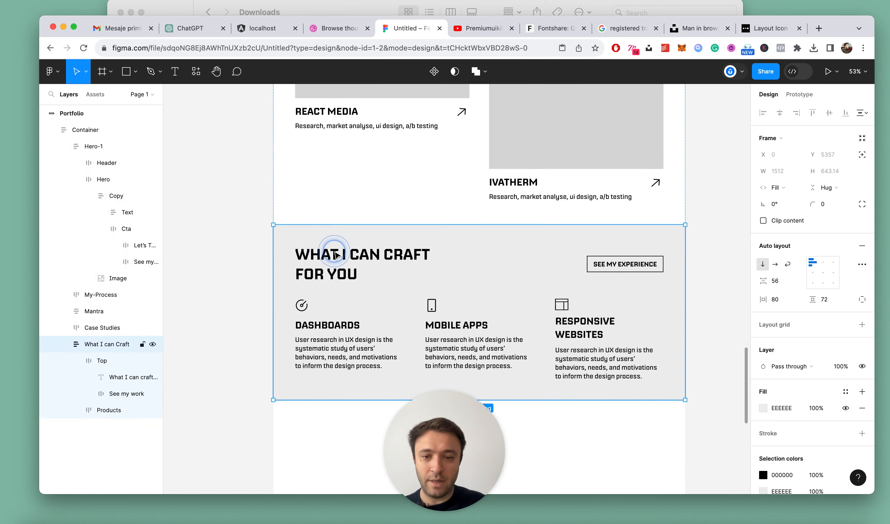
{"action": "left_click", "coordinate": [332, 253]}
{"action": "left_click", "coordinate": [811, 266]}
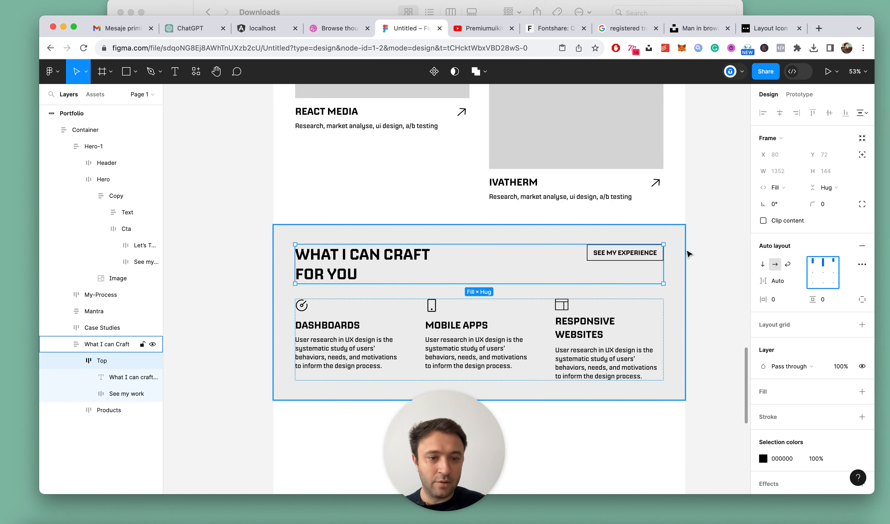
{"action": "left_click", "coordinate": [691, 248]}
{"action": "scroll", "coordinate": [688, 249], "scroll_direction": "up", "scroll_amount": 2}
Set the See my experience button's padding to 20 vertically and 28 horizontally
{"action": "left_click", "coordinate": [595, 258]}
{"action": "left_click", "coordinate": [596, 258]}
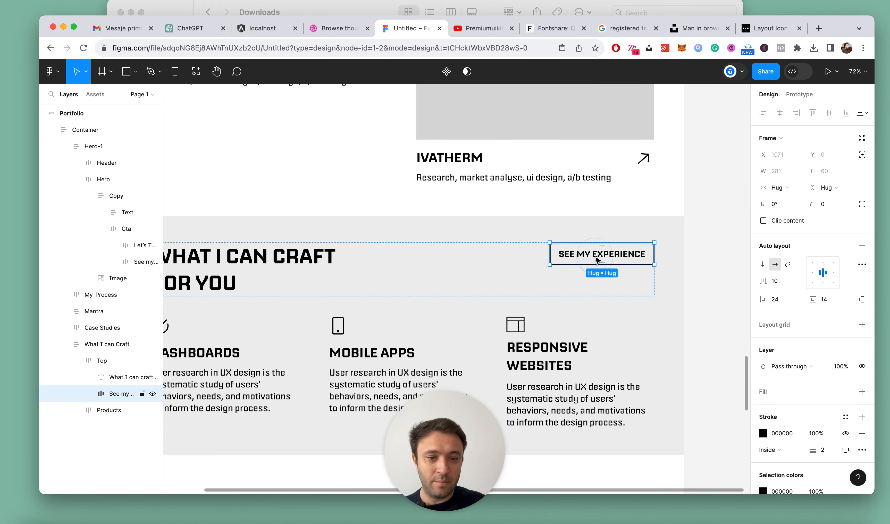
{"action": "left_click", "coordinate": [831, 304]}
{"action": "key", "text": "Up"}
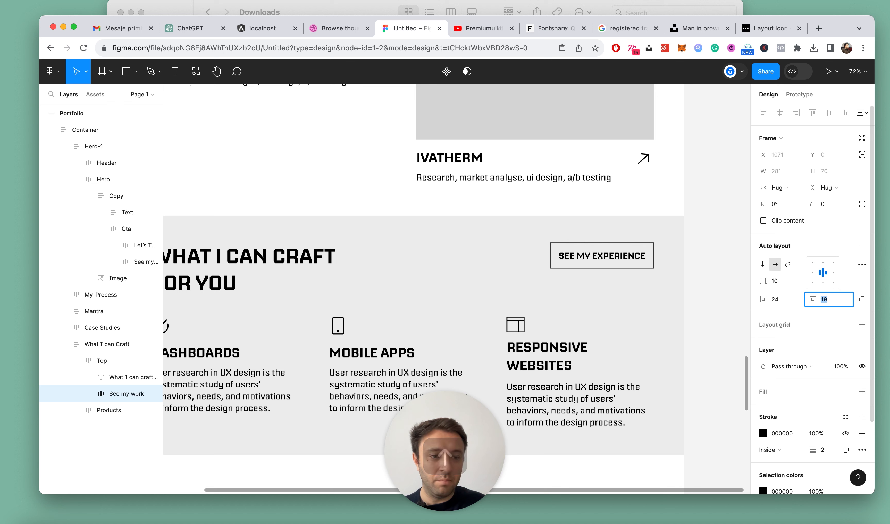
{"action": "left_click", "coordinate": [773, 299]}
{"action": "type", "text": "28"}
{"action": "key", "text": "Return"}
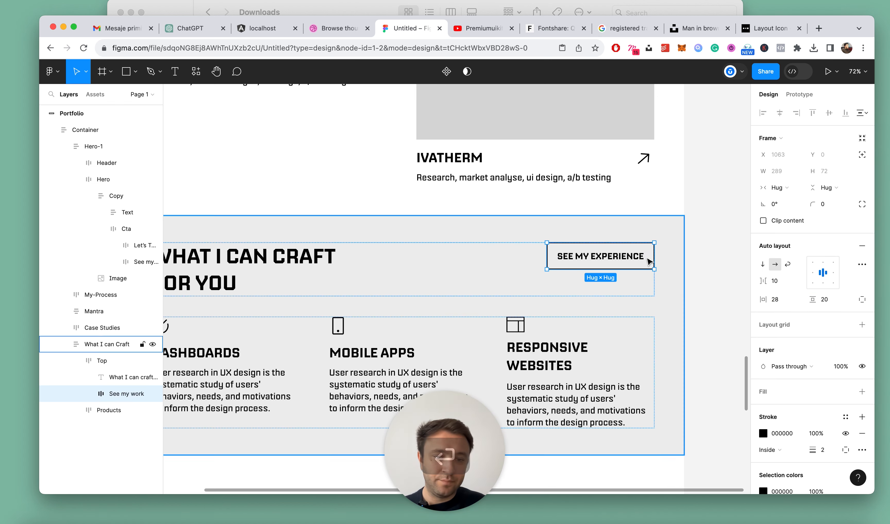
Try a font size of 32 for the See my experience button label and undo it
{"action": "left_click", "coordinate": [623, 258]}
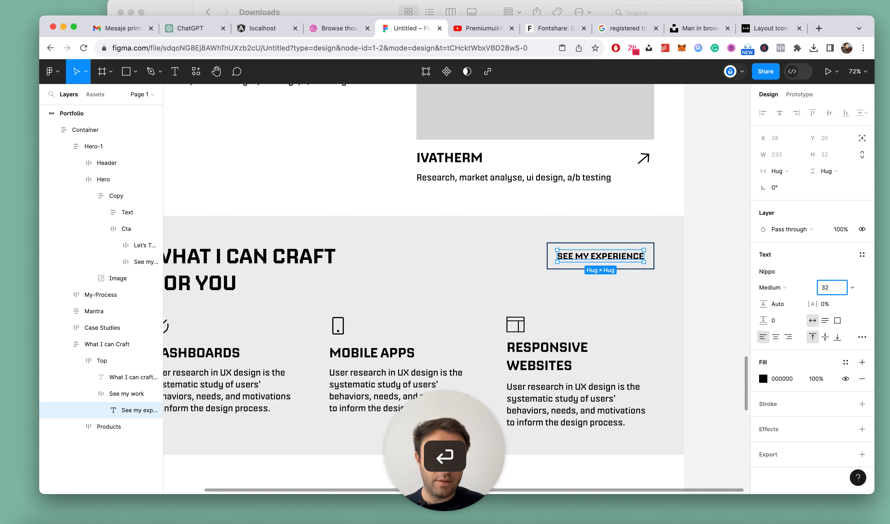
{"action": "key", "text": "cmd+z"}
{"action": "scroll", "coordinate": [650, 255], "scroll_direction": "down", "scroll_amount": 5}
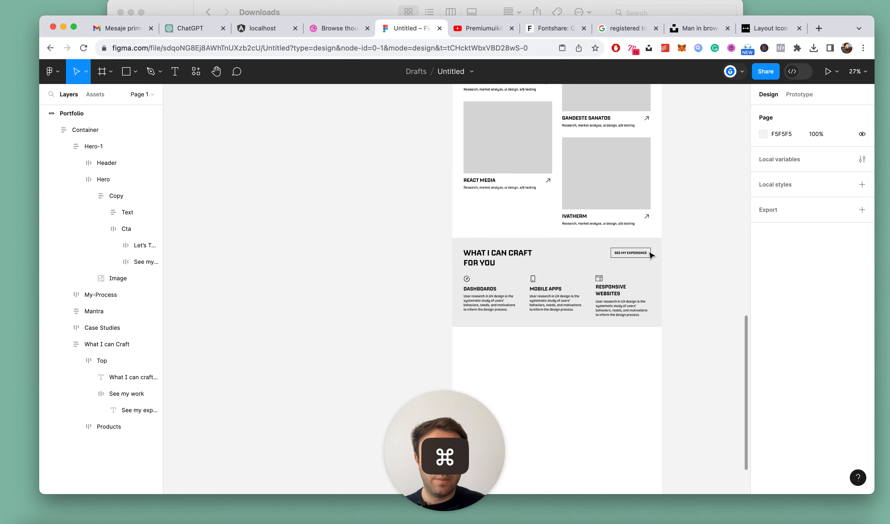
Collapse the layer list and re-break the section heading so it reads "What I can" on one line and "Craft for you" below
{"action": "key", "text": "alt+l"}
{"action": "scroll", "coordinate": [686, 243], "scroll_direction": "up", "scroll_amount": 4}
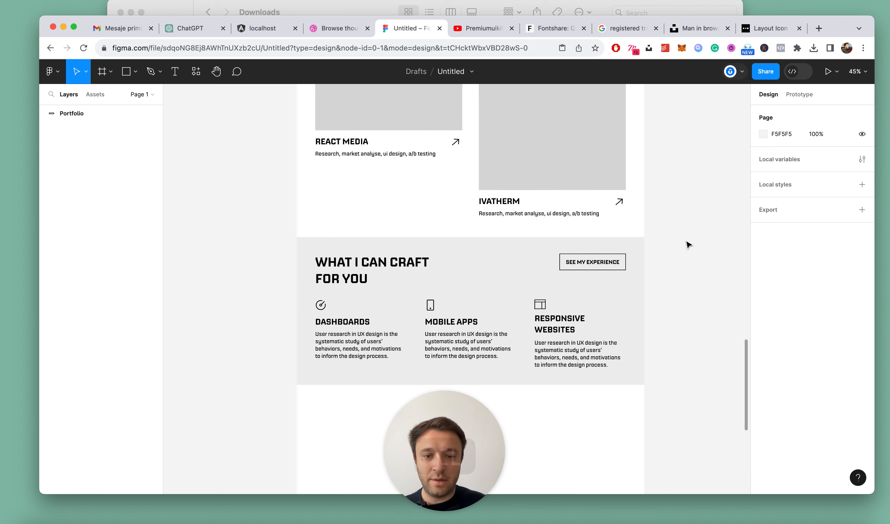
{"action": "left_click", "coordinate": [572, 269]}
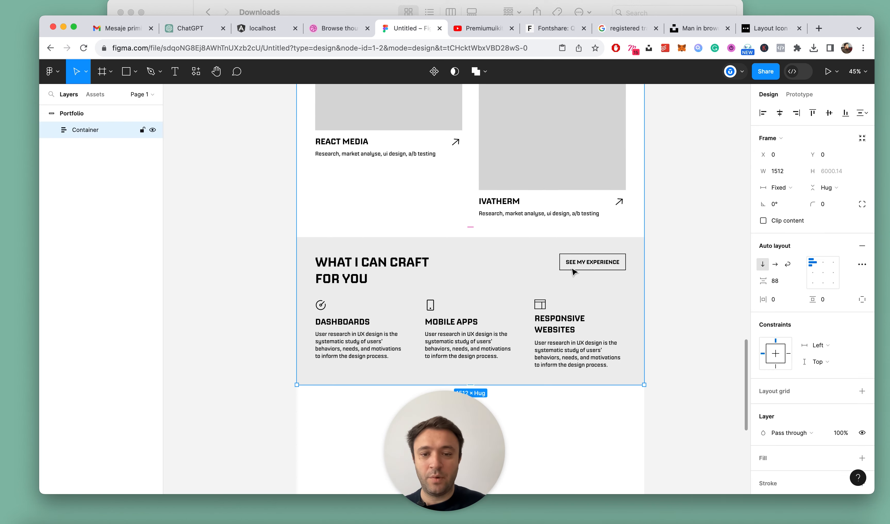
{"action": "scroll", "coordinate": [414, 274], "scroll_direction": "up", "scroll_amount": 4}
{"action": "left_click", "coordinate": [416, 261], "text": "super"}
{"action": "double_click", "coordinate": [417, 261]}
{"action": "left_click", "coordinate": [406, 258]}
{"action": "key", "text": "Return"}
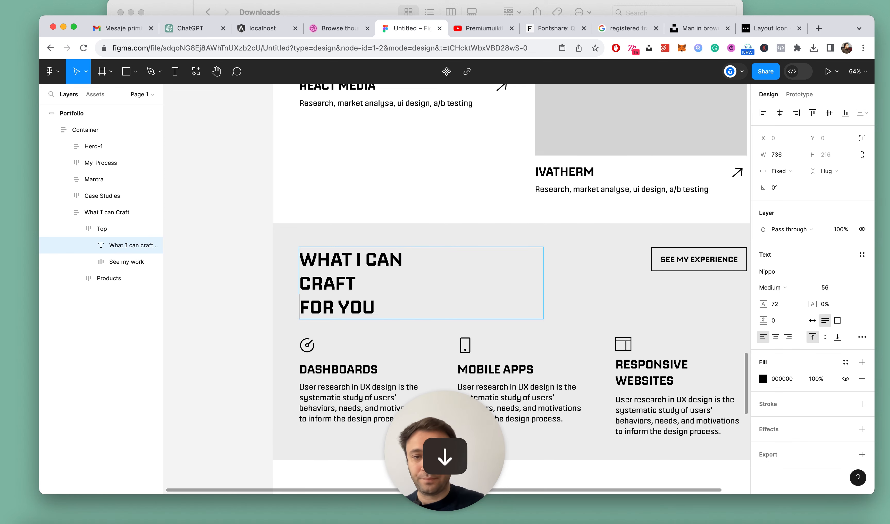
{"action": "key", "text": "BackSpace"}
{"action": "key", "text": "Escape"}
{"action": "scroll", "coordinate": [340, 239], "scroll_direction": "down", "scroll_amount": 4}
{"action": "left_click", "coordinate": [724, 209]}
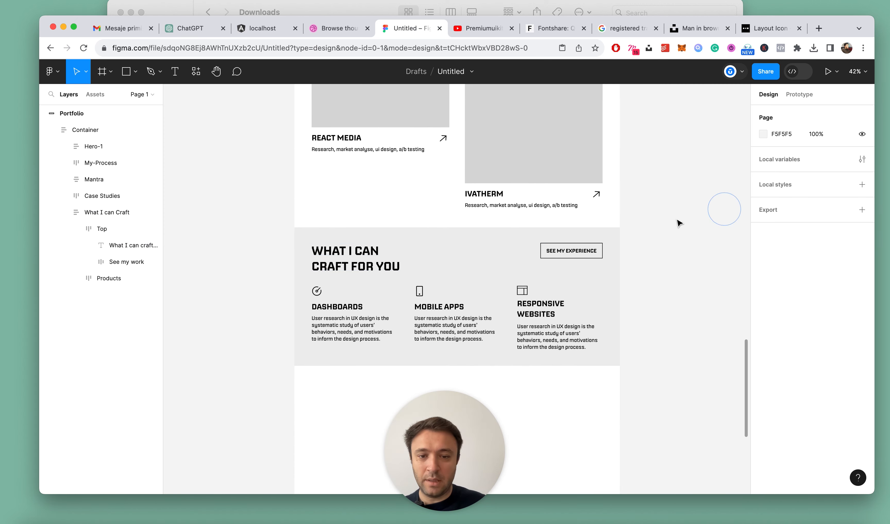
Add a "Take the full look" text layer between the Case Studies and What I can Craft sections
{"action": "scroll", "coordinate": [677, 223], "scroll_direction": "down", "scroll_amount": 5}
{"action": "scroll", "coordinate": [671, 187], "scroll_direction": "up", "scroll_amount": 4}
{"action": "left_click", "coordinate": [556, 175]}
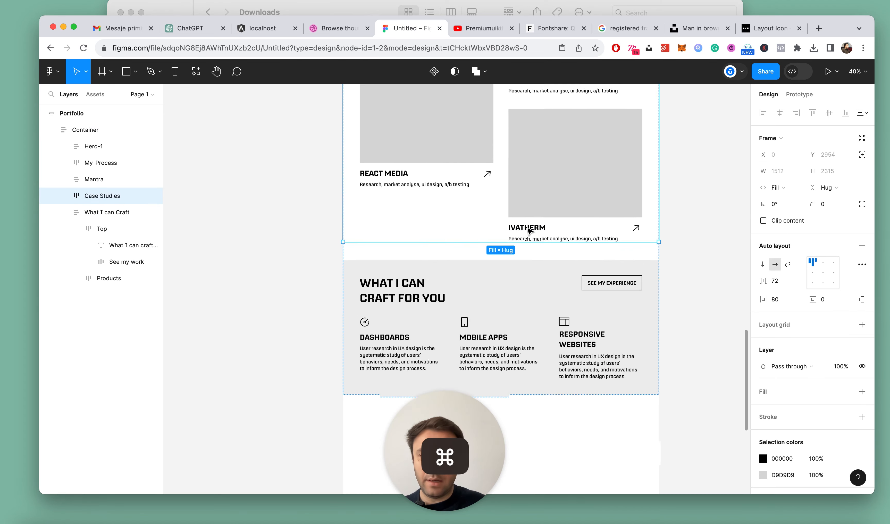
{"action": "key", "text": "t"}
{"action": "left_click", "coordinate": [455, 248]}
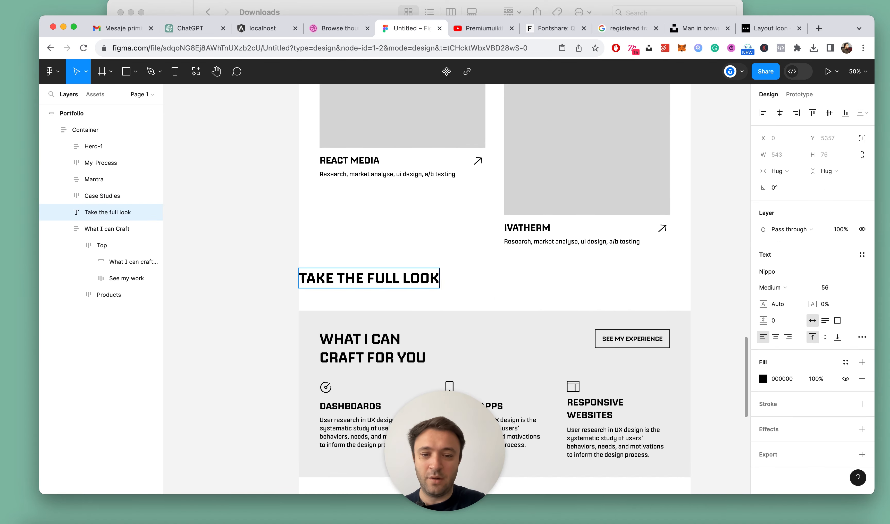
{"action": "key", "text": "Escape"}
Centre-align the "Take the full look" text and set its width to Fill container
{"action": "left_click", "coordinate": [777, 336]}
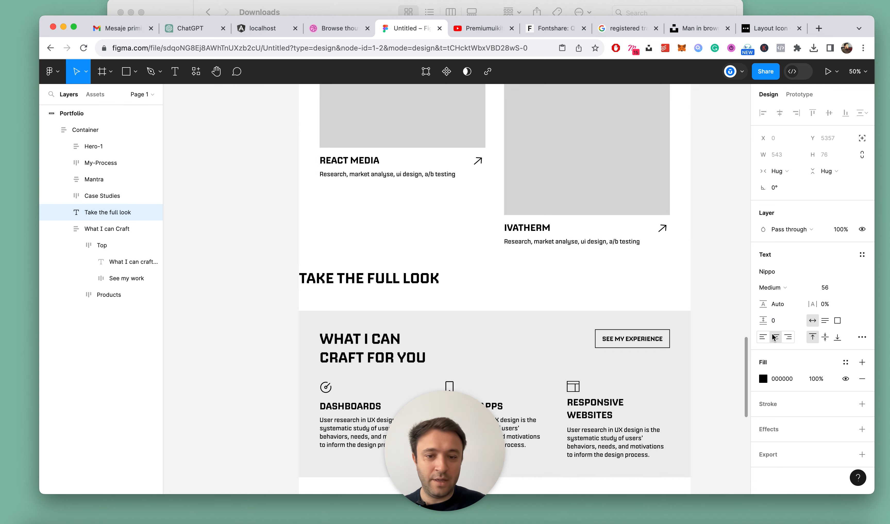
{"action": "left_click", "coordinate": [786, 170]}
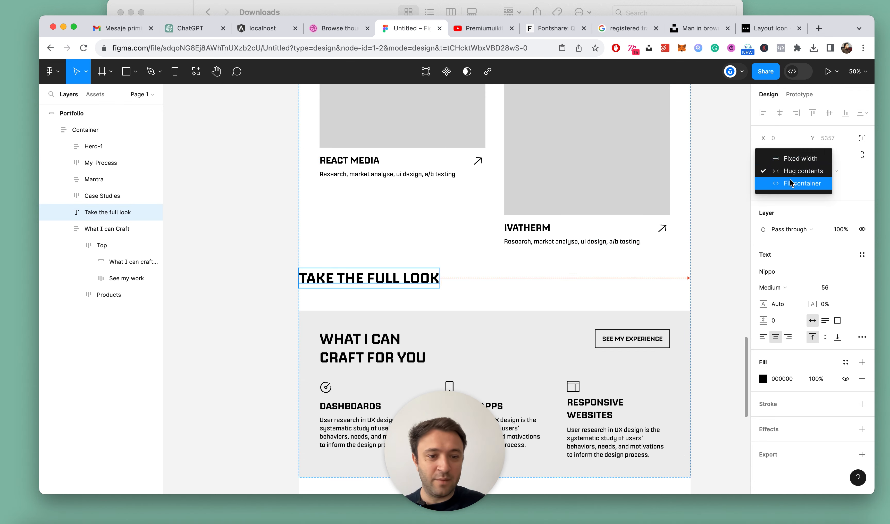
{"action": "left_click", "coordinate": [786, 186]}
{"action": "left_click", "coordinate": [727, 214]}
{"action": "scroll", "coordinate": [598, 232], "scroll_direction": "down", "scroll_amount": 4}
{"action": "scroll", "coordinate": [599, 232], "scroll_direction": "up", "scroll_amount": 5}
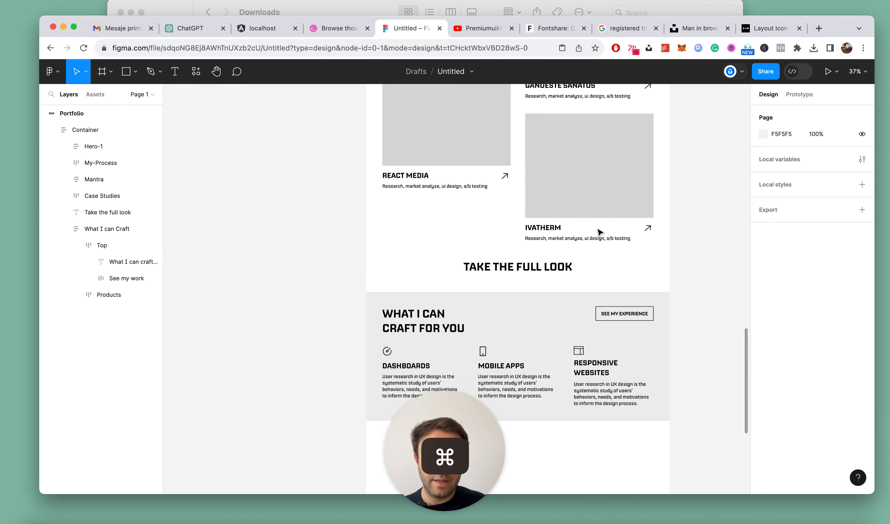
{"action": "left_click", "coordinate": [517, 283]}
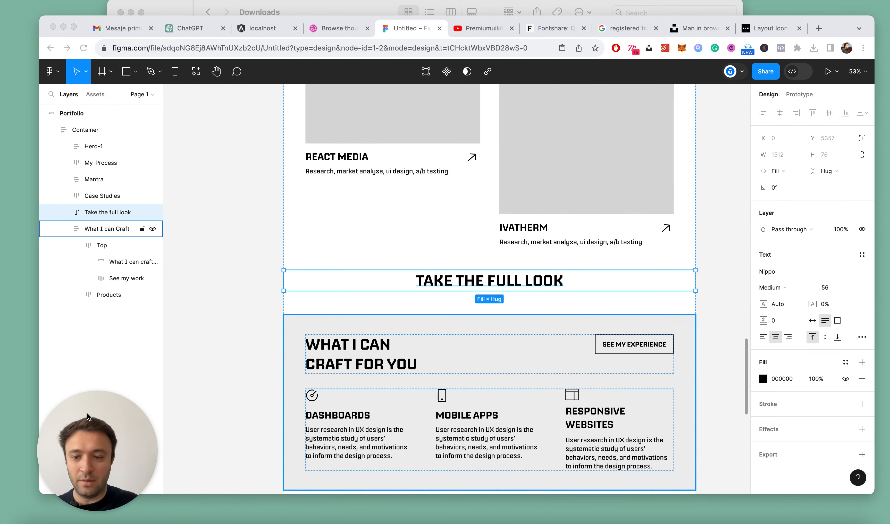
{"action": "left_click", "coordinate": [832, 290]}
{"action": "key", "text": "3"}
{"action": "key", "text": "2"}
{"action": "key", "text": "super+z"}
{"action": "left_click", "coordinate": [830, 287]}
{"action": "key", "text": "super+z"}
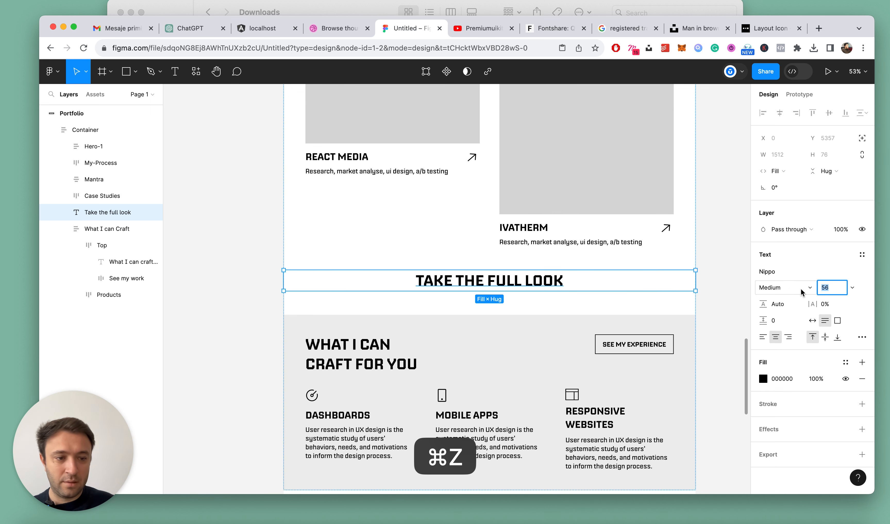
Set the font size of the "Take the full look" text to 32
{"action": "key", "text": "Return"}
{"action": "left_click", "coordinate": [823, 287]}
{"action": "type", "text": "32"}
{"action": "key", "text": "Return"}
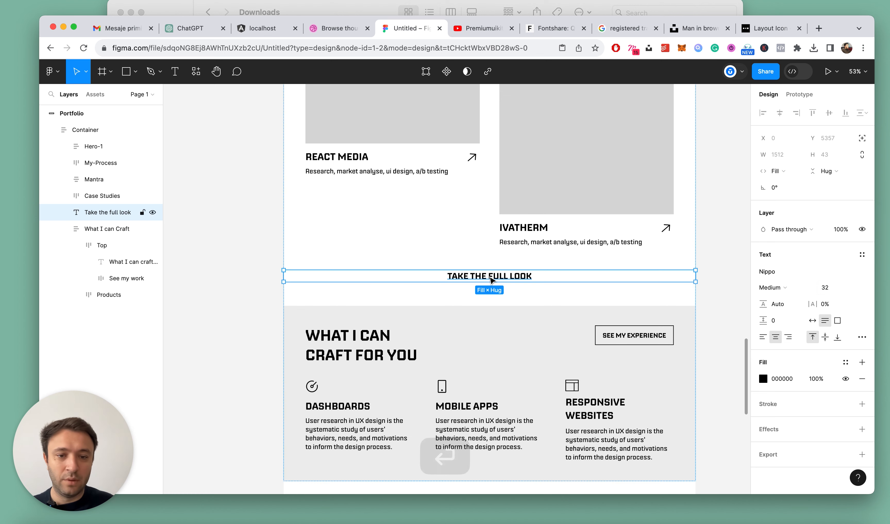
Change the font weight of the "Take the full look" text to Regular
{"action": "scroll", "coordinate": [495, 276], "scroll_direction": "up", "scroll_amount": 3}
{"action": "left_click", "coordinate": [533, 216]}
{"action": "left_click", "coordinate": [516, 278]}
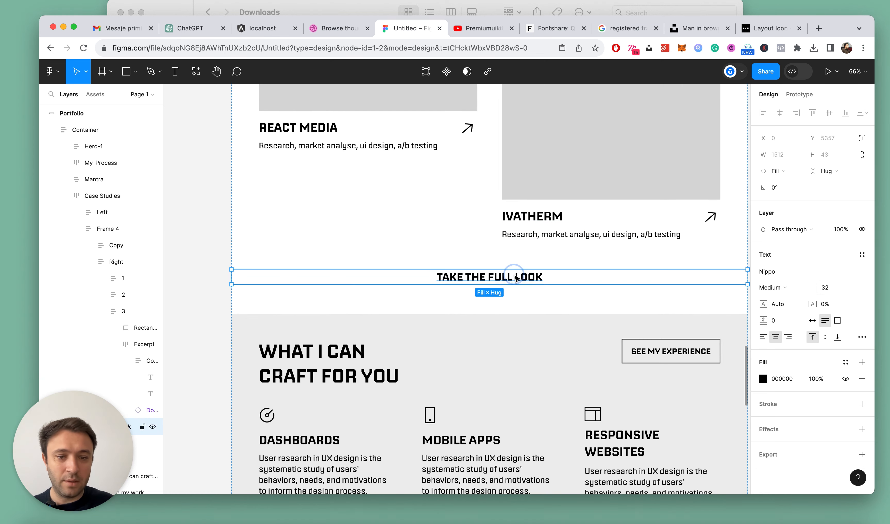
{"action": "left_click", "coordinate": [773, 287]}
{"action": "left_click", "coordinate": [784, 274]}
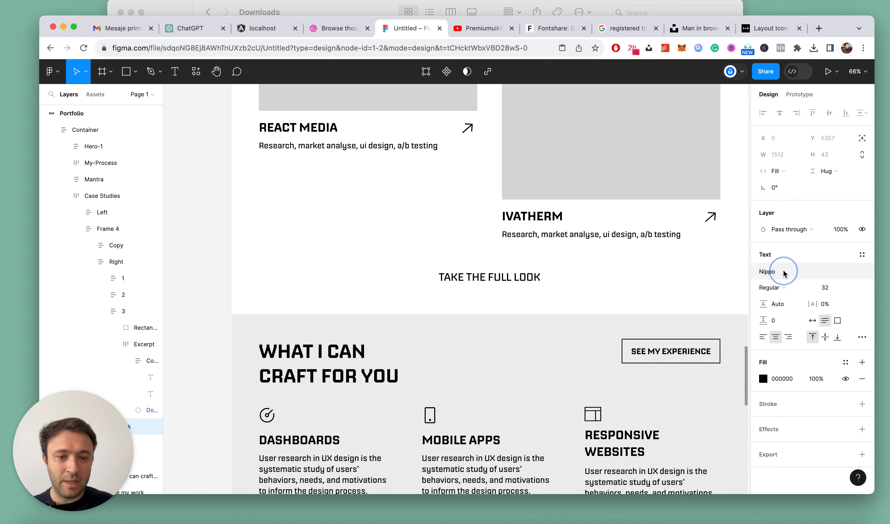
Draw a horizontal line about 278 wide and cut and paste it directly after the "Take the full look" text
{"action": "scroll", "coordinate": [468, 311], "scroll_direction": "up", "scroll_amount": 3}
{"action": "key", "text": "l"}
{"action": "left_click_drag", "start_coordinate": [471, 285], "coordinate": [571, 287]}
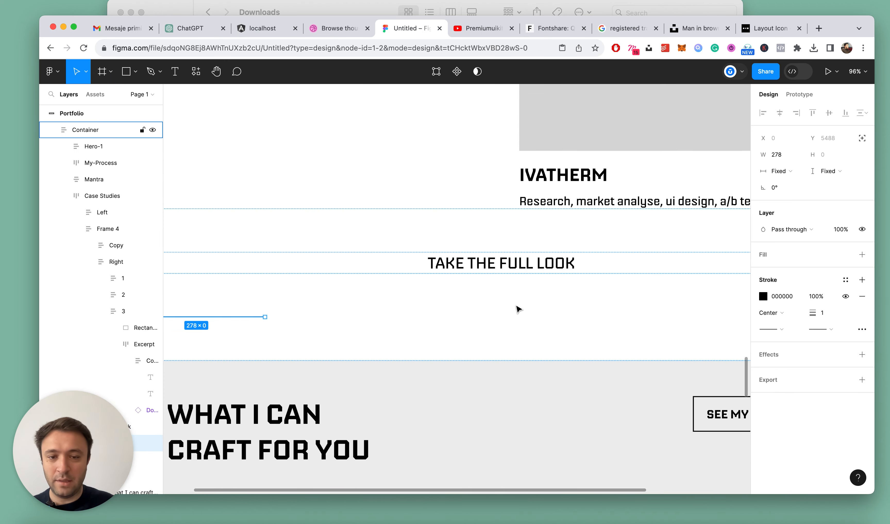
{"action": "key", "text": "ctrl+x"}
{"action": "left_click", "coordinate": [477, 260]}
{"action": "key", "text": "ctrl+v"}
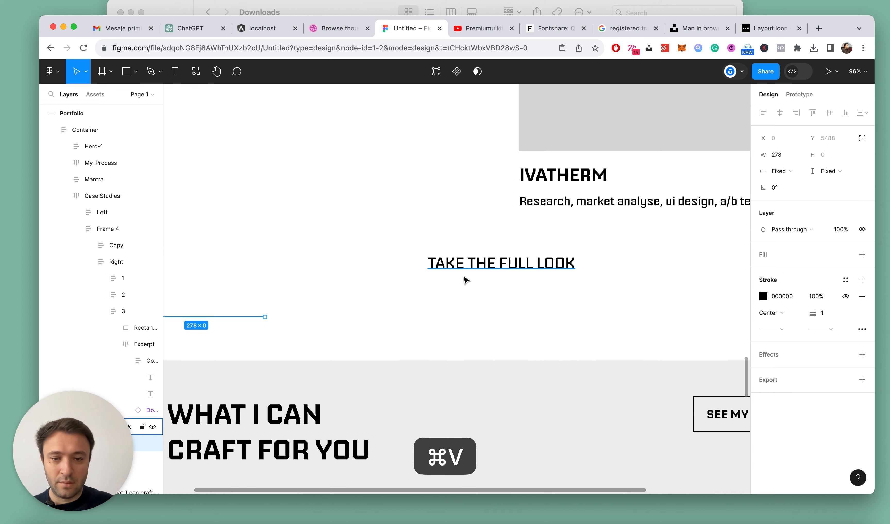
Wrap the "Take the full look" text and its line in an auto layout frame, aligned top centre with a gap of 12
{"action": "left_click", "coordinate": [486, 256], "text": "shift"}
{"action": "key", "text": "shift+a"}
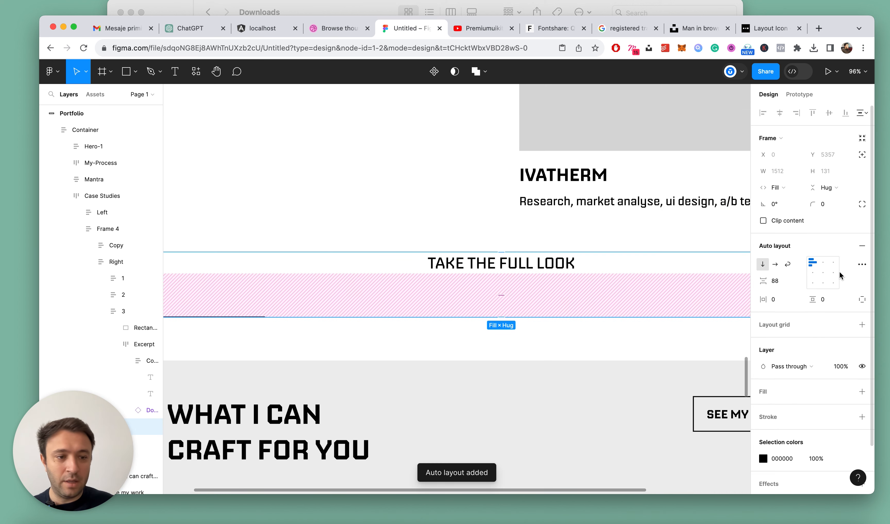
{"action": "left_click", "coordinate": [777, 281]}
{"action": "type", "text": "12"}
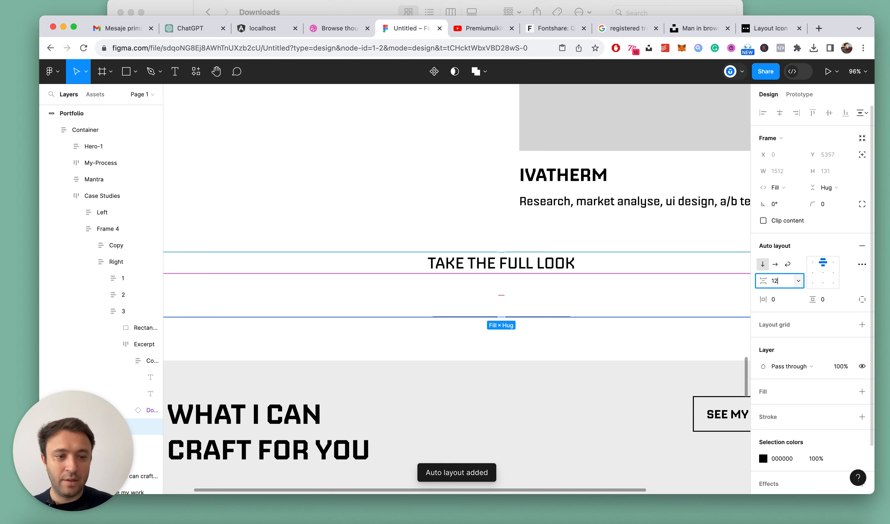
{"action": "key", "text": "Return"}
{"action": "scroll", "coordinate": [590, 277], "scroll_direction": "down", "scroll_amount": 3}
{"action": "scroll", "coordinate": [560, 281], "scroll_direction": "up", "scroll_amount": 5}
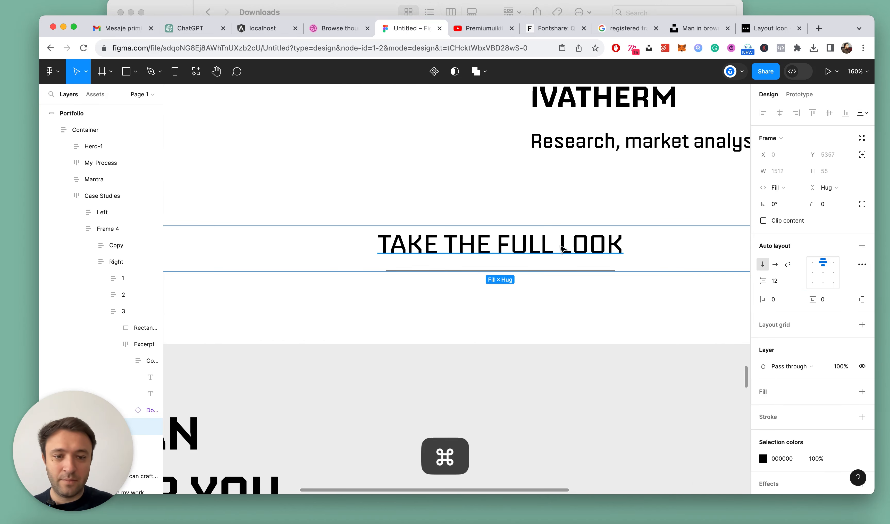
Set the stroke weight of the line below "Take the full look" to 3
{"action": "left_click", "coordinate": [561, 252], "text": "super"}
{"action": "left_click", "coordinate": [575, 270], "text": "super"}
{"action": "left_click", "coordinate": [821, 312]}
{"action": "type", "text": "3"}
{"action": "key", "text": "Return"}
Set the line's width to Fill container and select the "Take the full look" text above it
{"action": "left_click", "coordinate": [780, 171]}
{"action": "left_click", "coordinate": [777, 185]}
{"action": "scroll", "coordinate": [528, 239], "scroll_direction": "down", "scroll_amount": 3}
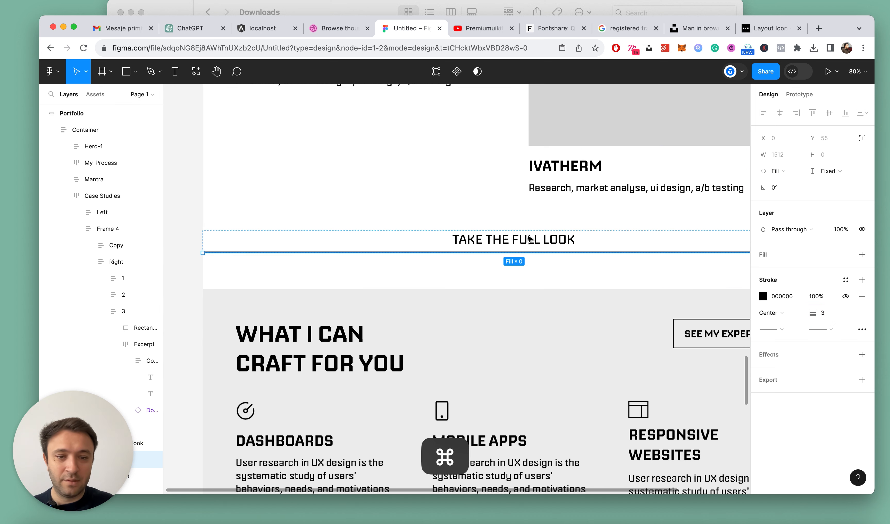
{"action": "left_click", "coordinate": [526, 240]}
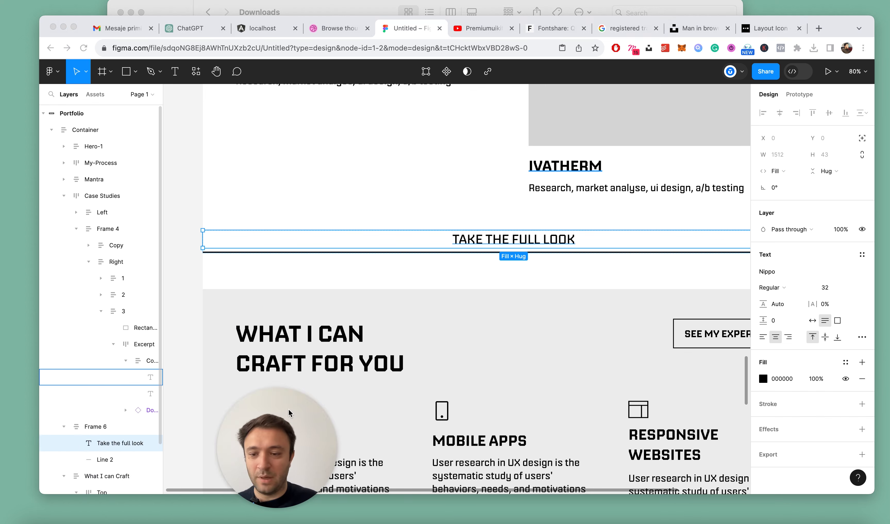
Set the width of the frame holding the "Take the full look" text and line to Hug contents
{"action": "left_click", "coordinate": [83, 428]}
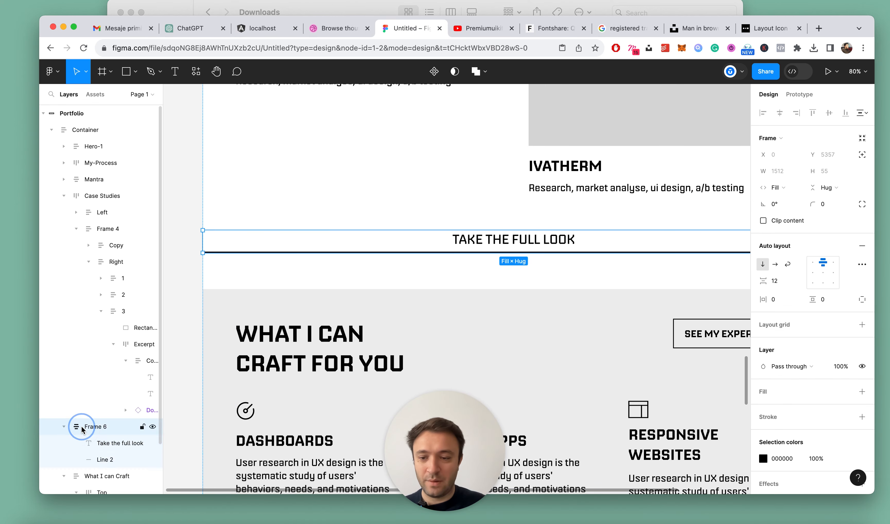
{"action": "left_click", "coordinate": [777, 188]}
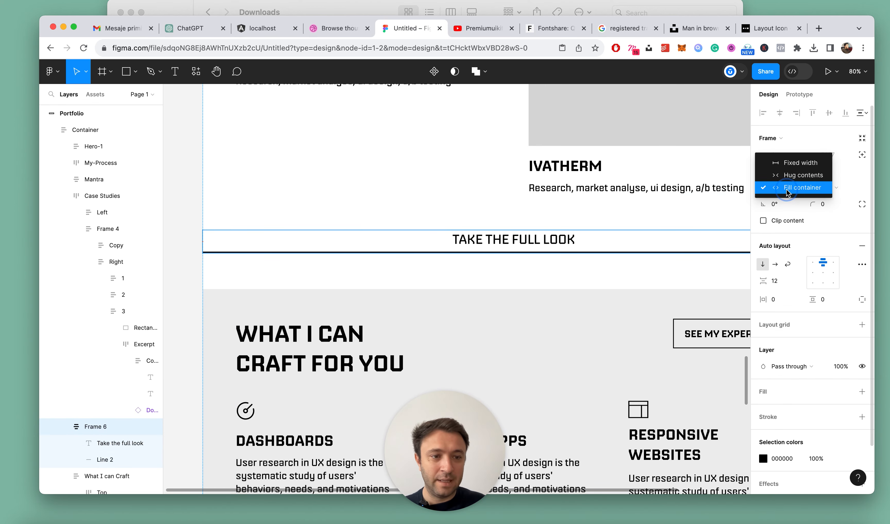
{"action": "left_click", "coordinate": [791, 175]}
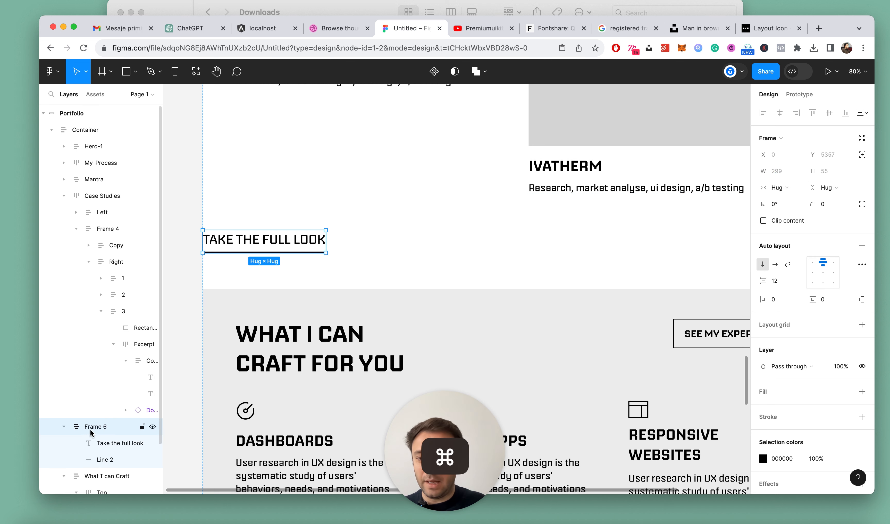
Rename the frame around the "Take the full look" text and line as "Take the full look"
{"action": "double_click", "coordinate": [106, 446]}
{"action": "key", "text": "super+c"}
{"action": "double_click", "coordinate": [94, 426]}
{"action": "key", "text": "super+v"}
{"action": "key", "text": "Return"}
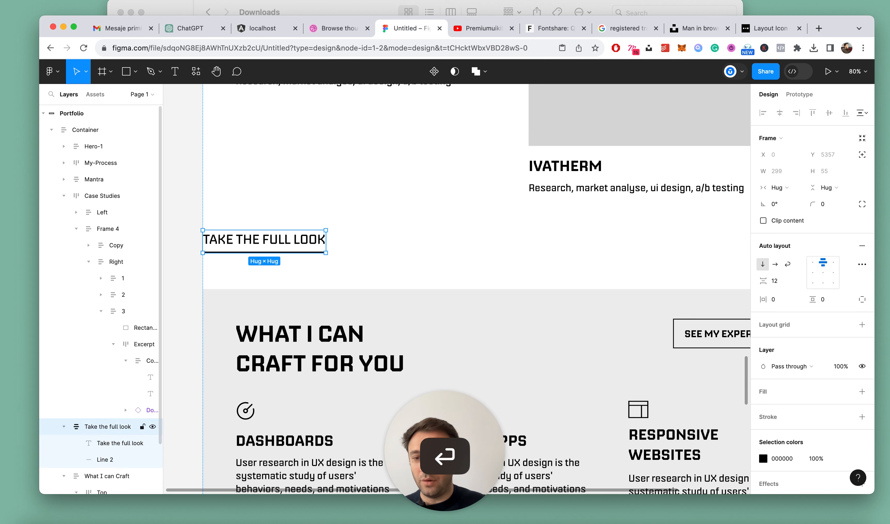
Try to move the "Take the full look" frame inside the Case Studies frame
{"action": "key", "text": "alt+l"}
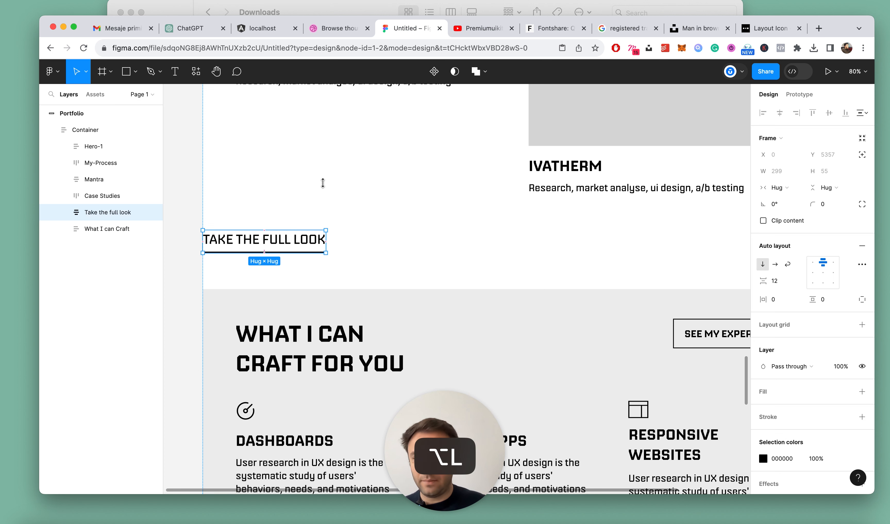
{"action": "left_click", "coordinate": [326, 163]}
{"action": "scroll", "coordinate": [377, 228], "scroll_direction": "down", "scroll_amount": 5}
{"action": "left_click_drag", "start_coordinate": [106, 214], "coordinate": [99, 241]}
{"action": "scroll", "coordinate": [511, 185], "scroll_direction": "down", "scroll_amount": 5}
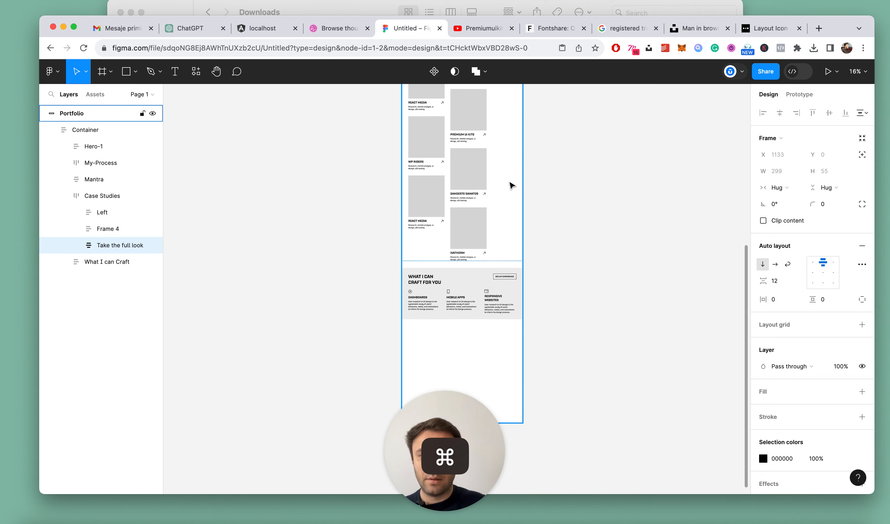
{"action": "key", "text": "super+z"}
Wrap the Case Studies and "Take the full look" frames together in a vertical auto layout frame
{"action": "left_click", "coordinate": [102, 195]}
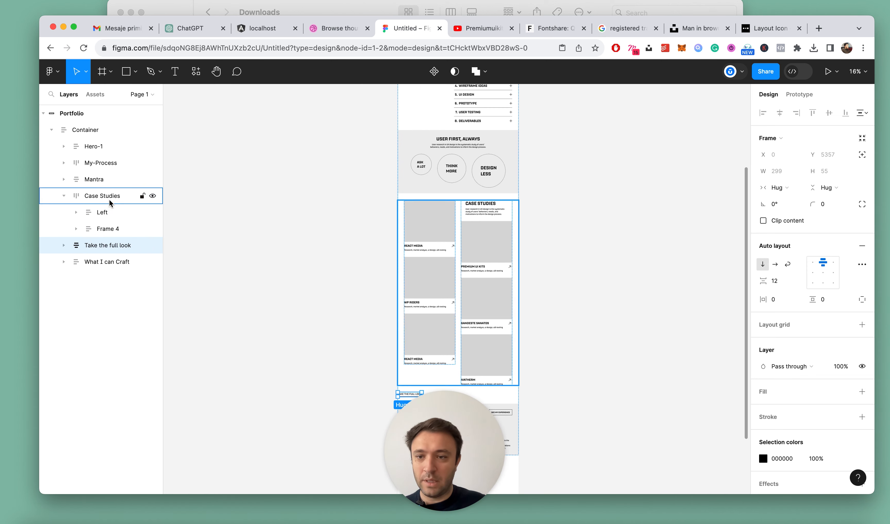
{"action": "scroll", "coordinate": [540, 226], "scroll_direction": "down", "scroll_amount": 4}
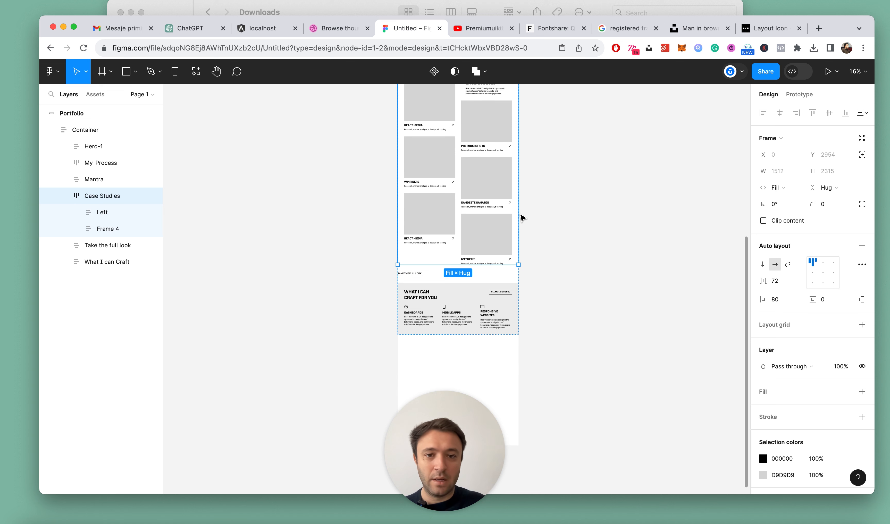
{"action": "scroll", "coordinate": [556, 132], "scroll_direction": "up", "scroll_amount": 1}
{"action": "left_click", "coordinate": [64, 195]}
{"action": "left_click", "coordinate": [95, 213], "text": "shift"}
{"action": "key", "text": "shift+a"}
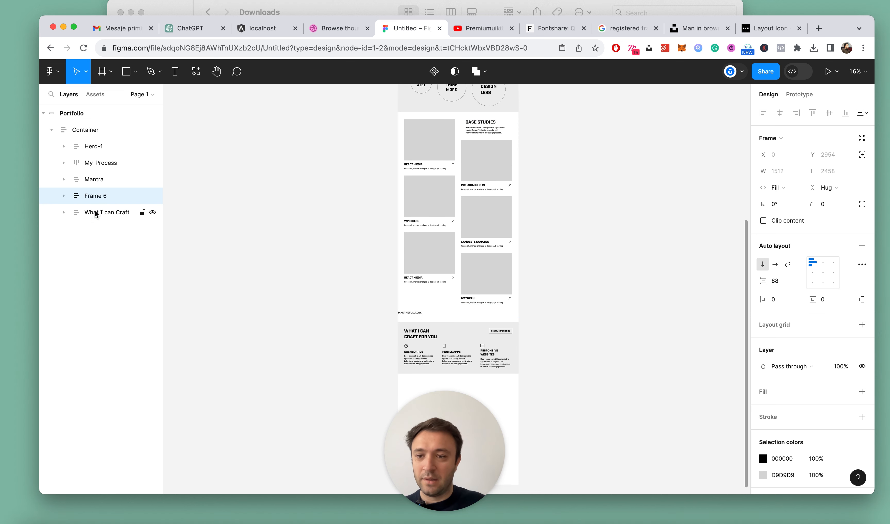
Rename the new wrapper frame as CaseStudies and align its contents top centre
{"action": "double_click", "coordinate": [101, 196]}
{"action": "type", "text": "CaseStudies"}
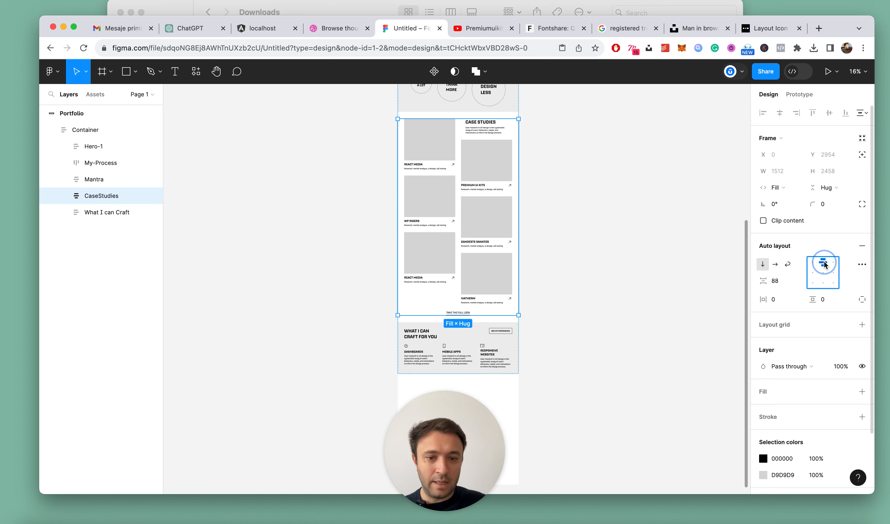
{"action": "left_click", "coordinate": [692, 282]}
Try the Medium font weight on the "Take the full look" text
{"action": "scroll", "coordinate": [466, 315], "scroll_direction": "up", "scroll_amount": 5}
{"action": "left_click", "coordinate": [391, 302]}
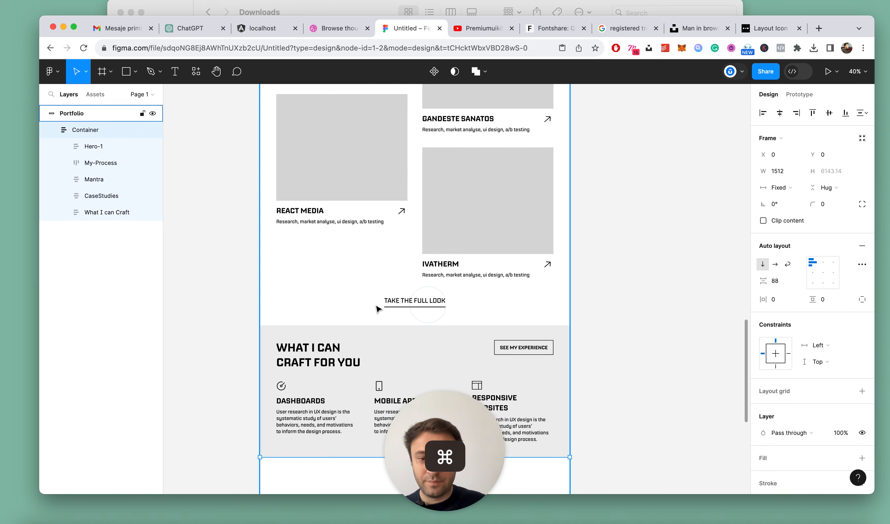
{"action": "left_click", "coordinate": [399, 304], "text": "super"}
{"action": "left_click", "coordinate": [771, 288]}
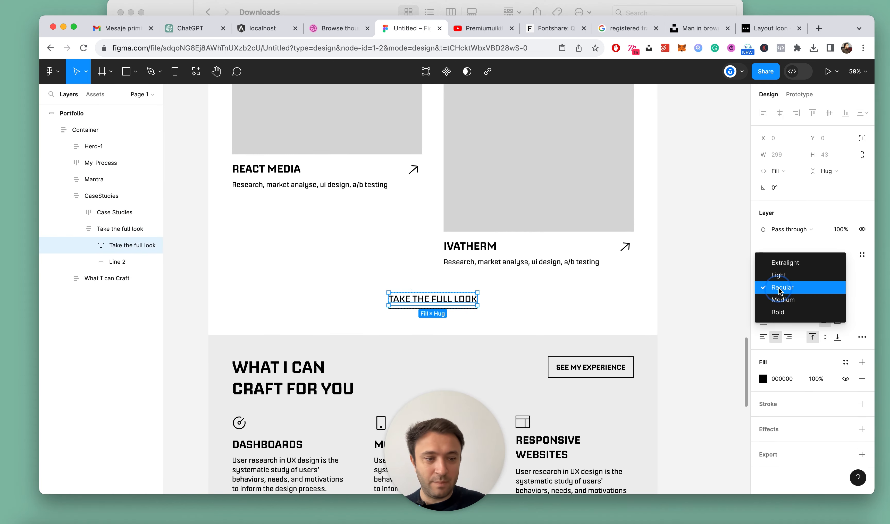
{"action": "left_click", "coordinate": [771, 300]}
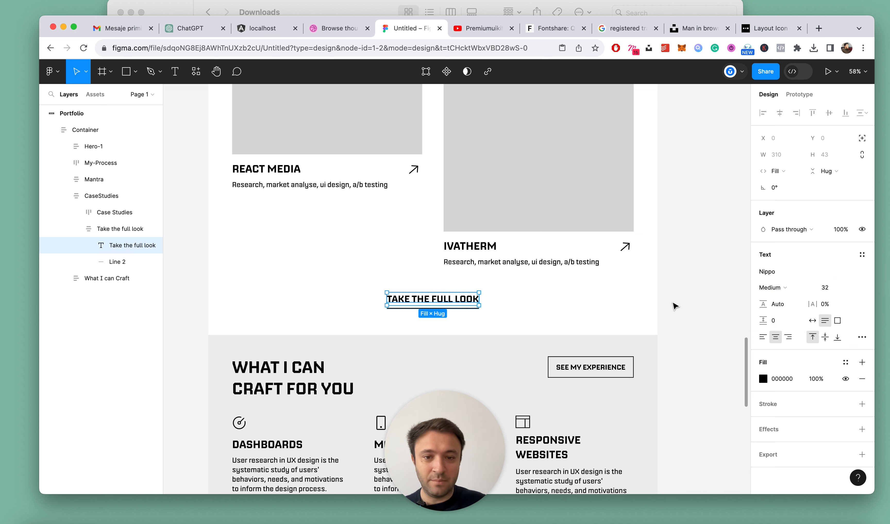
{"action": "left_click", "coordinate": [715, 291]}
Set the font size of the "Take the full look" text to 48
{"action": "left_click", "coordinate": [421, 305], "text": "super"}
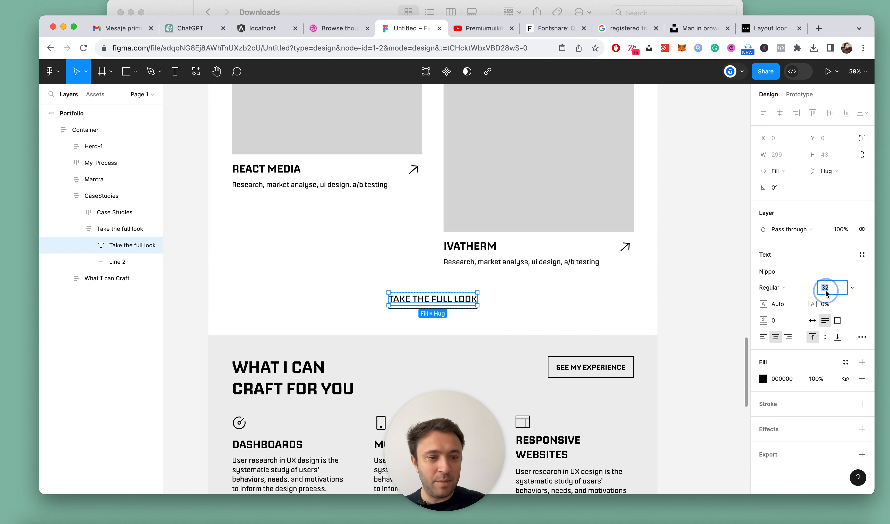
{"action": "type", "text": "48"}
{"action": "key", "text": "Return"}
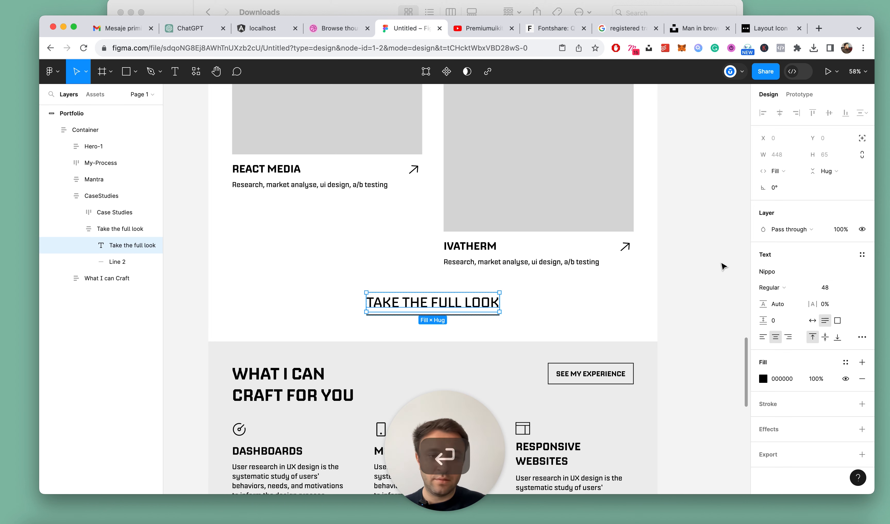
{"action": "left_click", "coordinate": [699, 252]}
Review the whole portfolio page, from the header and hero down to the "What I can craft for you" section
{"action": "scroll", "coordinate": [647, 258], "scroll_direction": "down", "scroll_amount": 5}
{"action": "scroll", "coordinate": [608, 257], "scroll_direction": "up", "scroll_amount": 3}
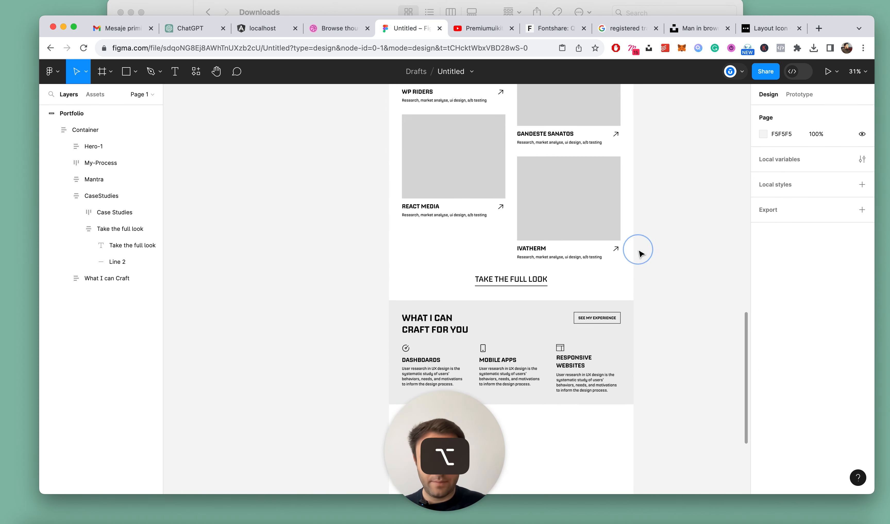
{"action": "key", "text": "alt+l"}
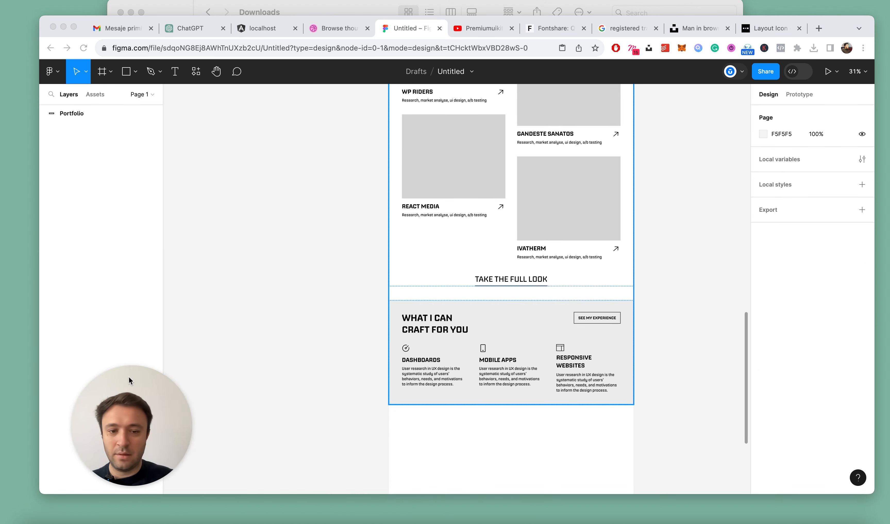
{"action": "scroll", "coordinate": [646, 296], "scroll_direction": "down", "scroll_amount": 6}
{"action": "scroll", "coordinate": [697, 173], "scroll_direction": "up", "scroll_amount": 5}
{"action": "scroll", "coordinate": [355, 192], "scroll_direction": "down", "scroll_amount": 4}
{"action": "scroll", "coordinate": [428, 222], "scroll_direction": "down", "scroll_amount": 3}
{"action": "scroll", "coordinate": [375, 213], "scroll_direction": "up", "scroll_amount": 3}
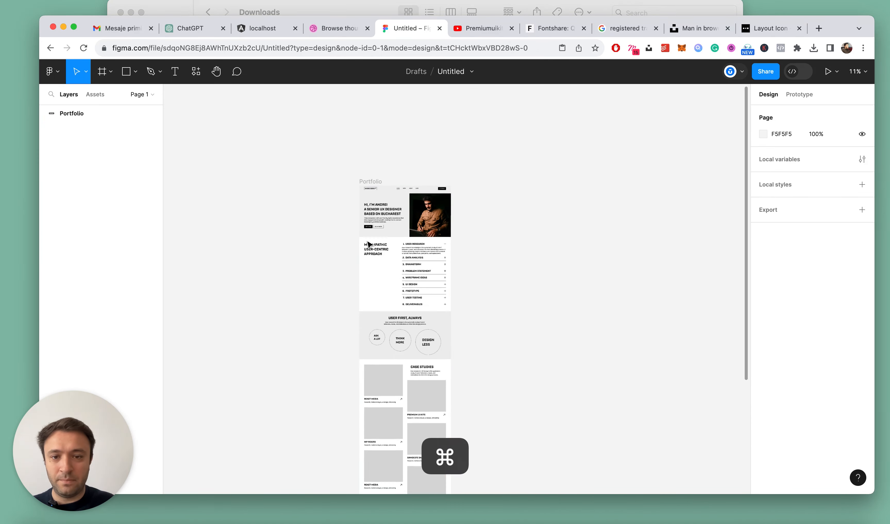
{"action": "scroll", "coordinate": [368, 244], "scroll_direction": "up", "scroll_amount": 5}
{"action": "left_click", "coordinate": [378, 124], "text": "super"}
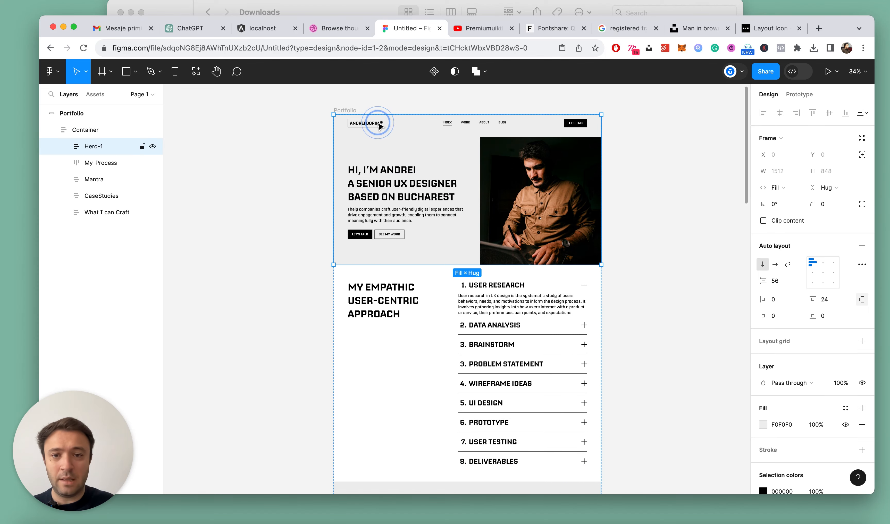
{"action": "left_click", "coordinate": [378, 124]}
{"action": "scroll", "coordinate": [577, 214], "scroll_direction": "down", "scroll_amount": 2}
{"action": "scroll", "coordinate": [516, 197], "scroll_direction": "down", "scroll_amount": 8}
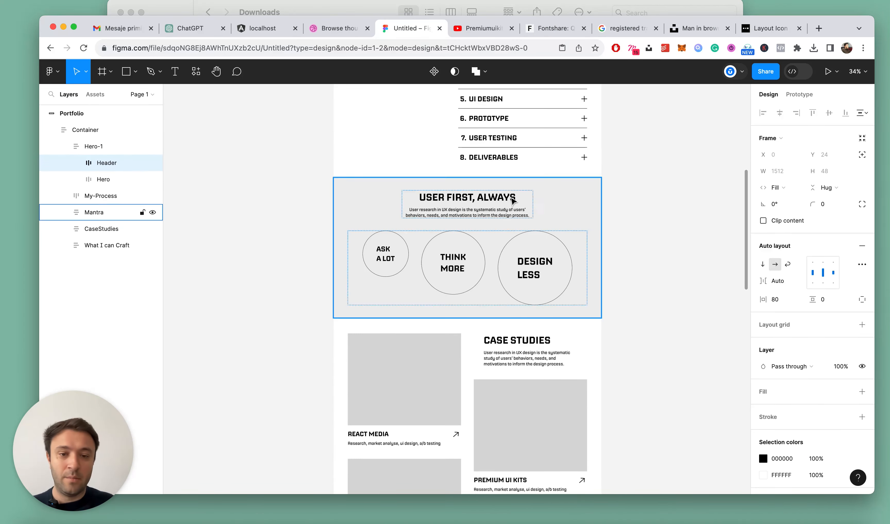
{"action": "scroll", "coordinate": [529, 159], "scroll_direction": "up", "scroll_amount": 1}
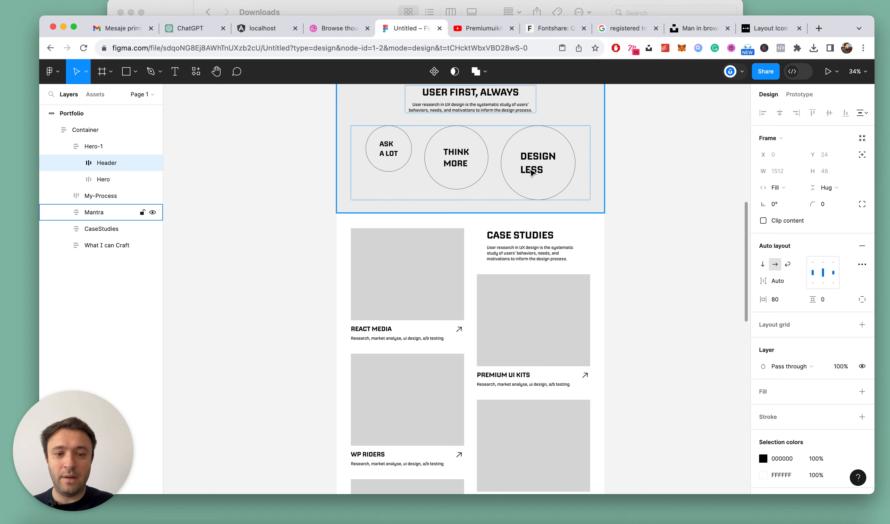
{"action": "scroll", "coordinate": [512, 139], "scroll_direction": "down", "scroll_amount": 14}
{"action": "left_click", "coordinate": [489, 363]}
{"action": "key", "text": "alt+l"}
{"action": "scroll", "coordinate": [488, 363], "scroll_direction": "down", "scroll_amount": 3}
{"action": "scroll", "coordinate": [489, 363], "scroll_direction": "up", "scroll_amount": 1}
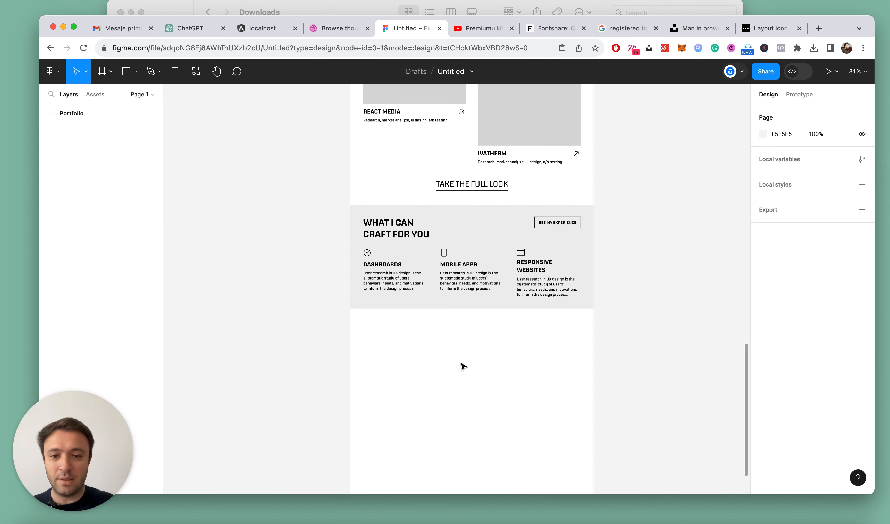
Duplicate the "What I can Craft" section below itself and rename the copy as Testiomonails
{"action": "scroll", "coordinate": [460, 362], "scroll_direction": "up", "scroll_amount": 4}
{"action": "double_click", "coordinate": [457, 206]}
{"action": "key", "text": "cmd+d"}
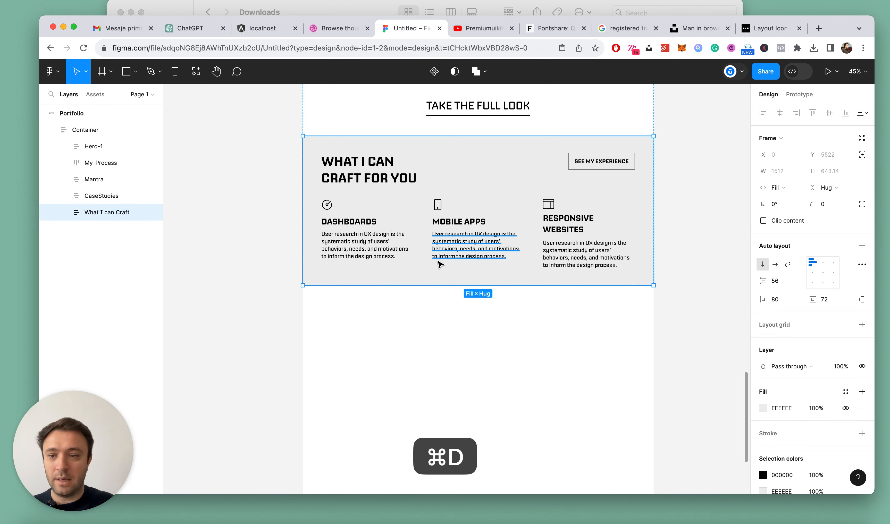
{"action": "scroll", "coordinate": [432, 263], "scroll_direction": "down", "scroll_amount": 3}
{"action": "double_click", "coordinate": [114, 229]}
{"action": "type", "text": "T"}
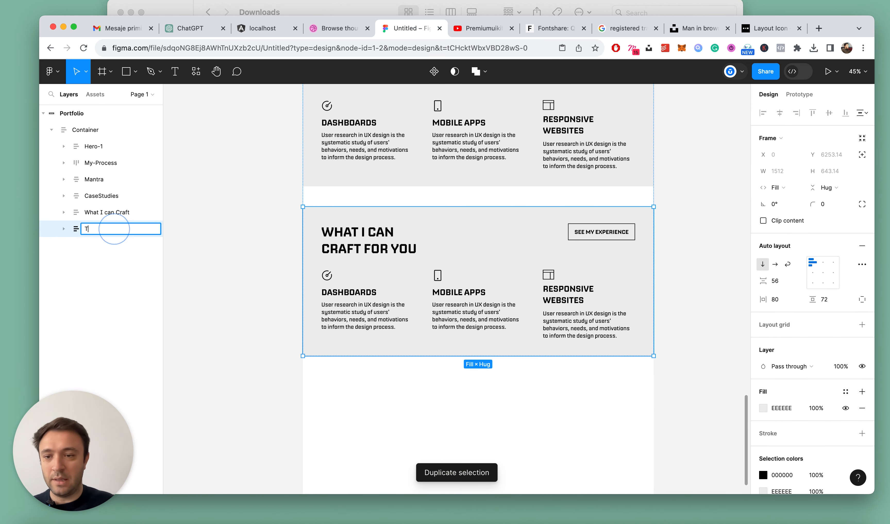
{"action": "type", "text": "estiom"}
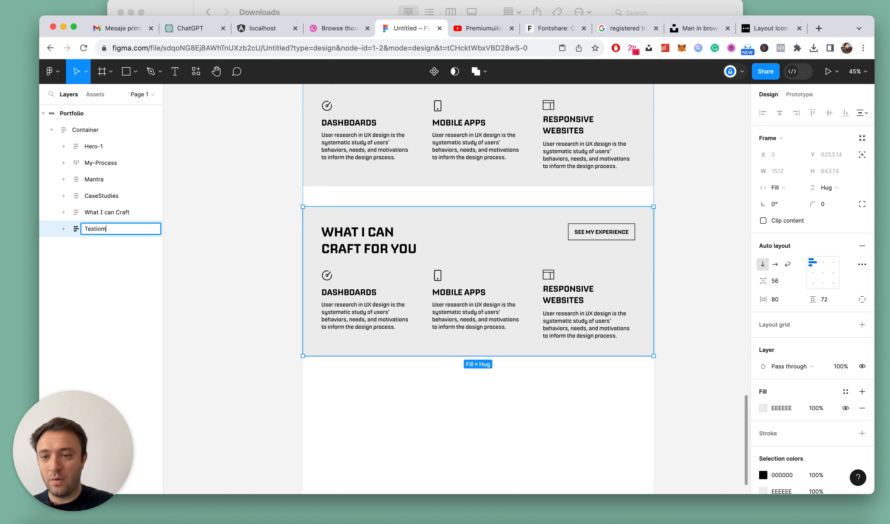
{"action": "key", "text": "Escape"}
{"action": "key", "text": "Escape"}
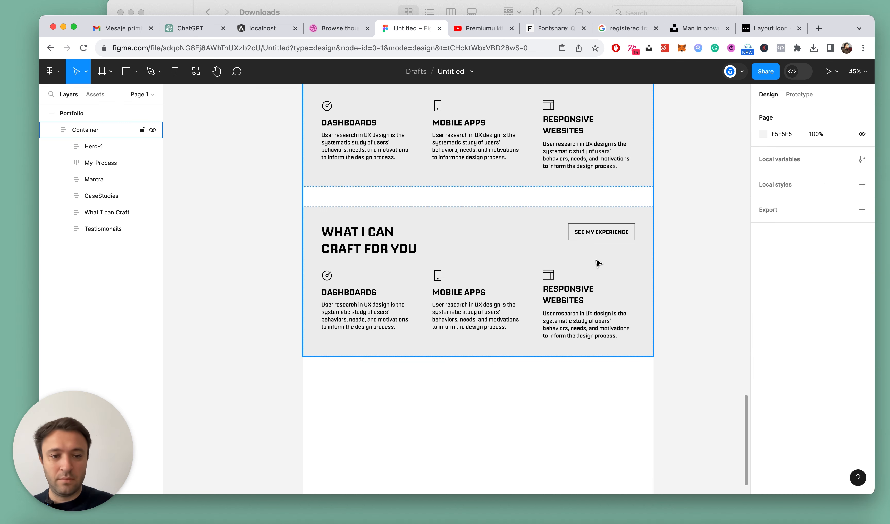
Ungroup the Top row of the Testiomonails section and delete its "See my experience" button
{"action": "double_click", "coordinate": [599, 232]}
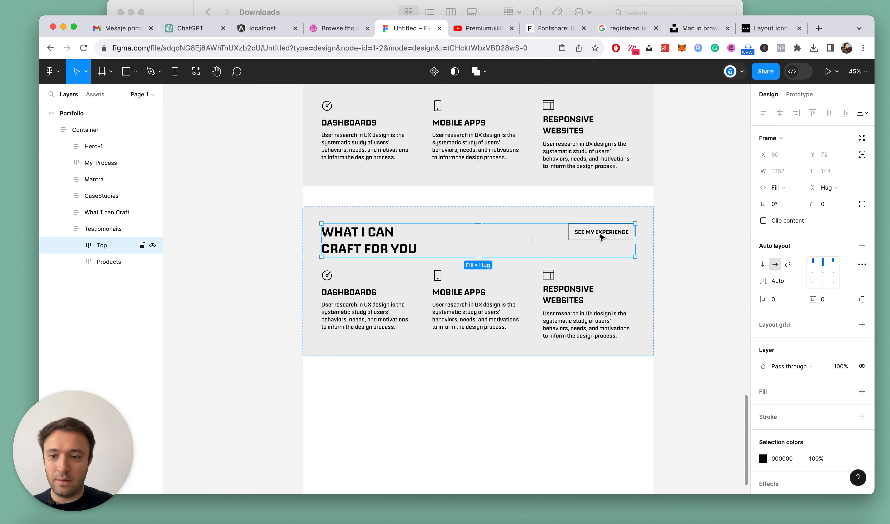
{"action": "key", "text": "super+shift+g"}
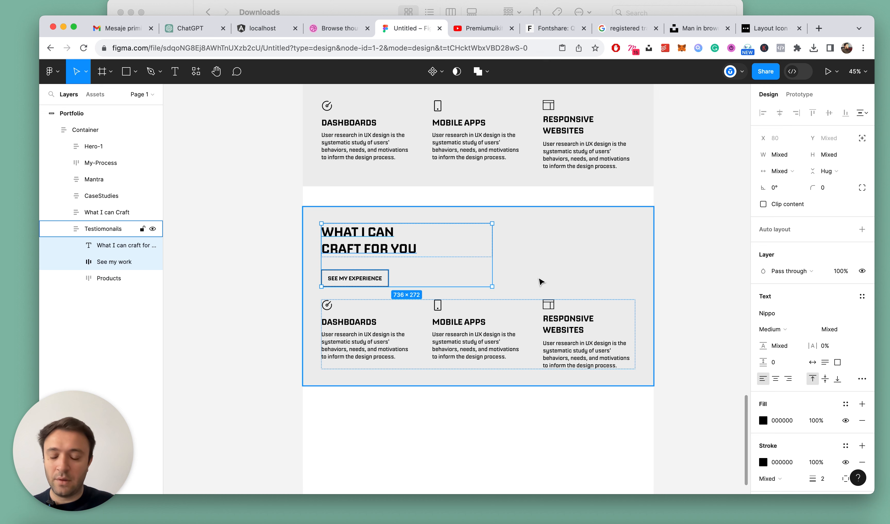
{"action": "left_click", "coordinate": [116, 261]}
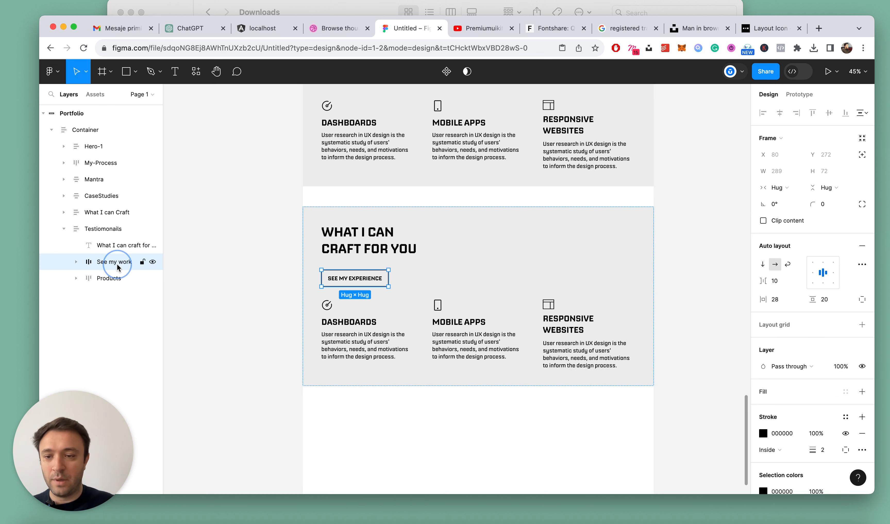
{"action": "key", "text": "Delete"}
Delete the Mobile Apps and Responsive Websites cards from the Testiomonails section
{"action": "left_click", "coordinate": [351, 302]}
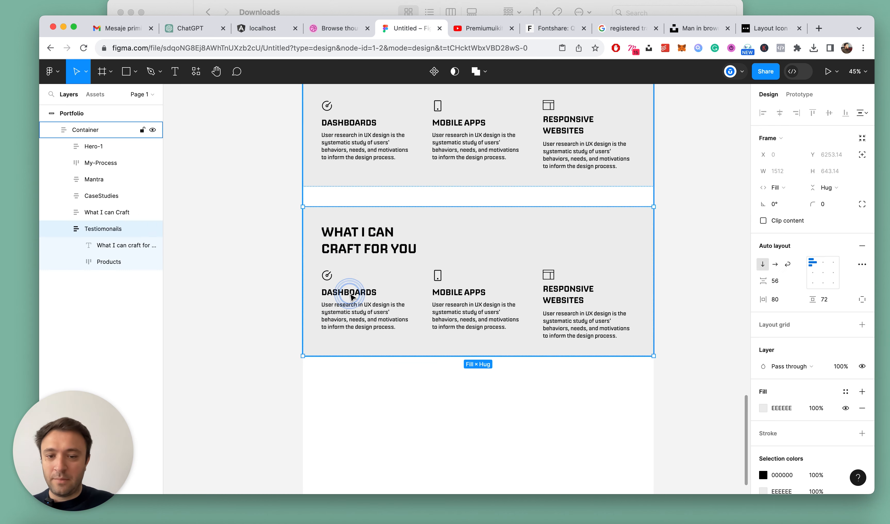
{"action": "double_click", "coordinate": [350, 297]}
{"action": "left_click", "coordinate": [478, 305]}
{"action": "left_click", "coordinate": [591, 302], "text": "shift"}
{"action": "key", "text": "Delete"}
Delete the "What I can craft for you" heading from the Testiomonails section
{"action": "scroll", "coordinate": [347, 298], "scroll_direction": "up", "scroll_amount": 3}
{"action": "left_click", "coordinate": [376, 232]}
{"action": "left_click", "coordinate": [370, 231], "text": "super"}
{"action": "key", "text": "Delete"}
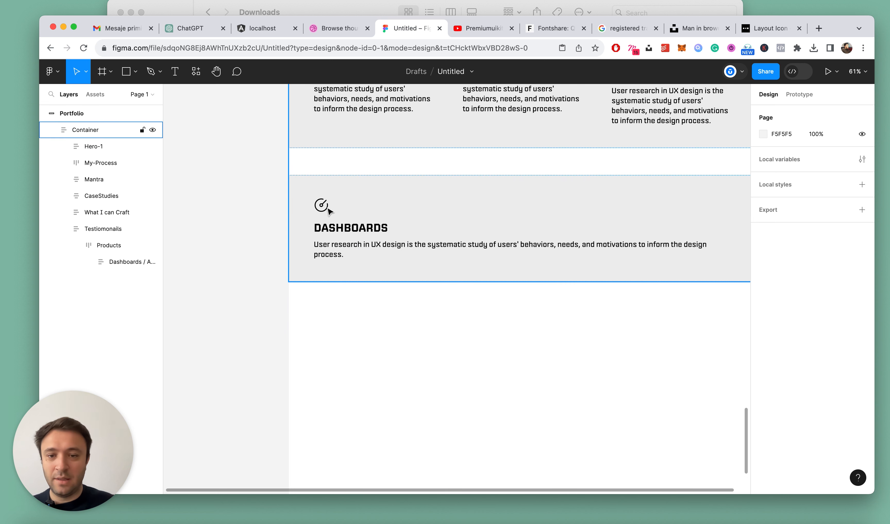
Replace the description below the Dashboards title in the Testiomonails section with the client's full name
{"action": "left_click", "coordinate": [323, 209]}
{"action": "left_click", "coordinate": [362, 252], "text": "super"}
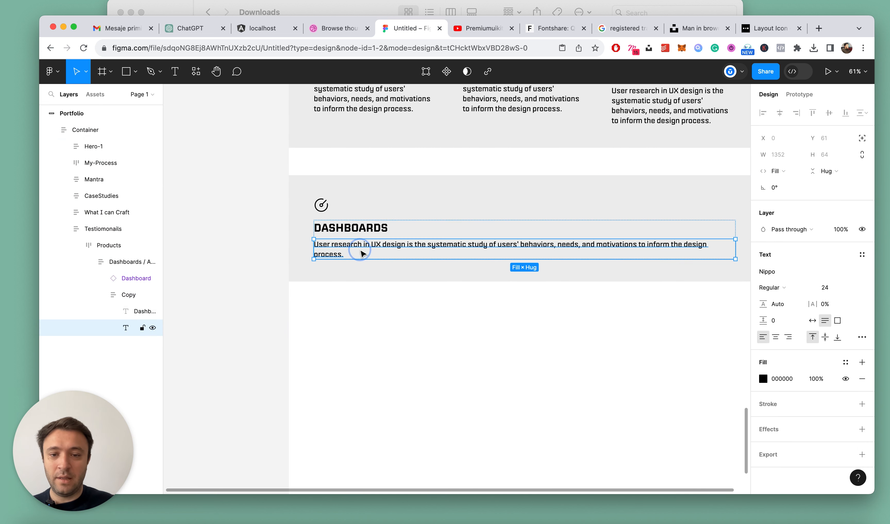
{"action": "double_click", "coordinate": [363, 244]}
{"action": "type", "text": "Dr"}
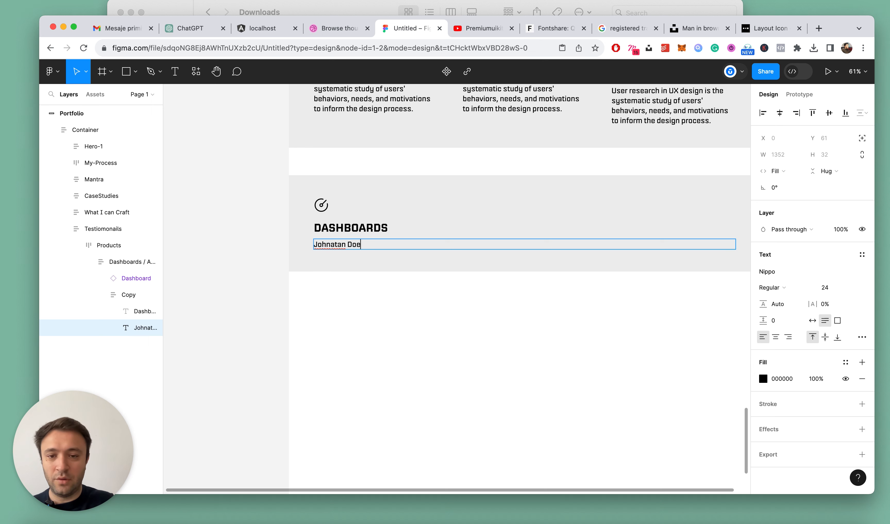
{"action": "key", "text": "Escape"}
Set the client name text to Medium weight and upper case
{"action": "left_click", "coordinate": [788, 288]}
{"action": "left_click", "coordinate": [791, 301]}
{"action": "scroll", "coordinate": [354, 276], "scroll_direction": "up", "scroll_amount": 2}
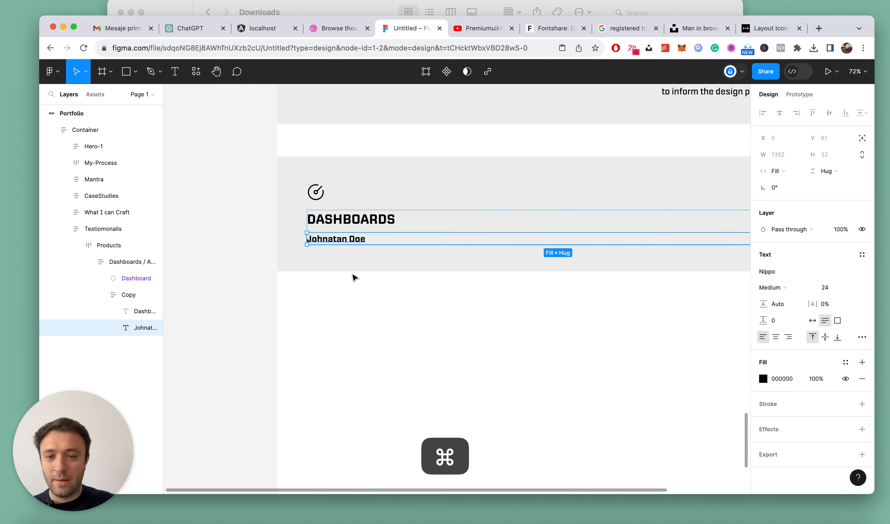
{"action": "left_click", "coordinate": [861, 338]}
{"action": "left_click", "coordinate": [699, 381]}
{"action": "left_click", "coordinate": [405, 279]}
Duplicate the client name text and give the copy the text style of the Responsive Websites description
{"action": "left_click", "coordinate": [353, 241], "text": "super"}
{"action": "key", "text": "super+d"}
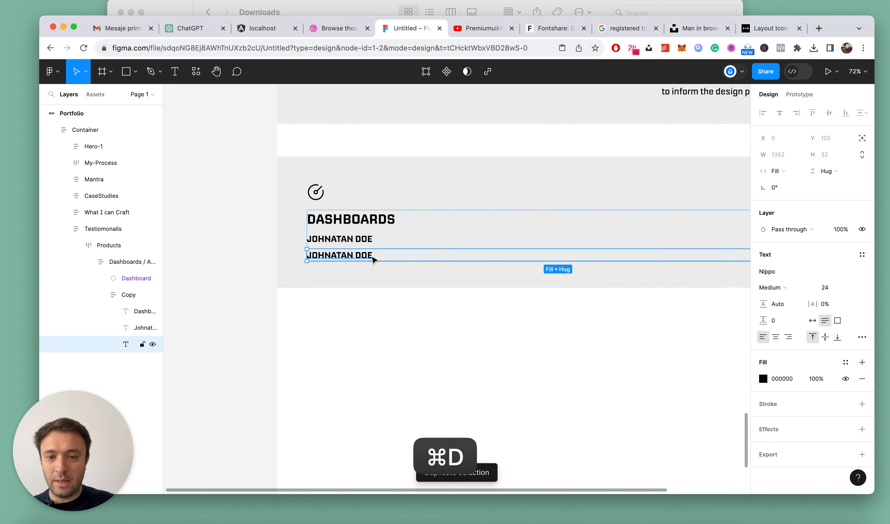
{"action": "scroll", "coordinate": [428, 215], "scroll_direction": "down", "scroll_amount": 5}
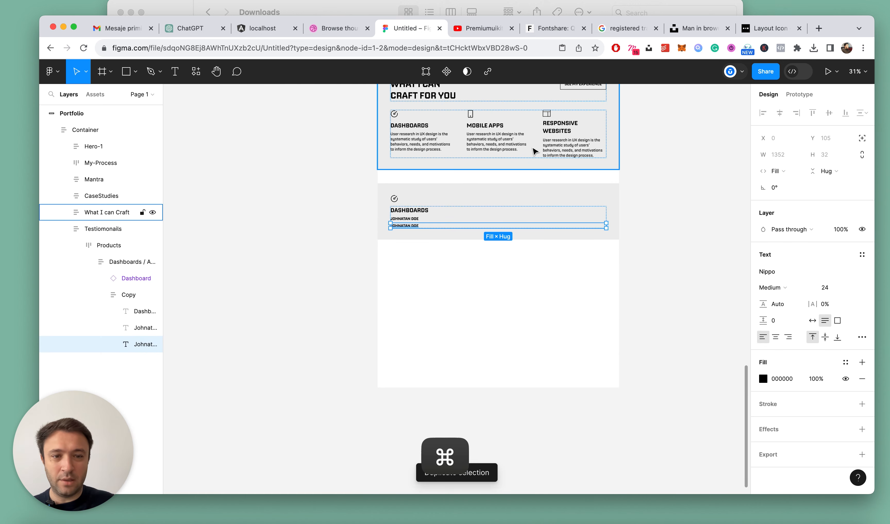
{"action": "left_click", "coordinate": [572, 143], "text": "super"}
{"action": "key", "text": "super+alt+c"}
{"action": "scroll", "coordinate": [395, 262], "scroll_direction": "up", "scroll_amount": 3}
{"action": "left_click", "coordinate": [410, 214], "text": "super"}
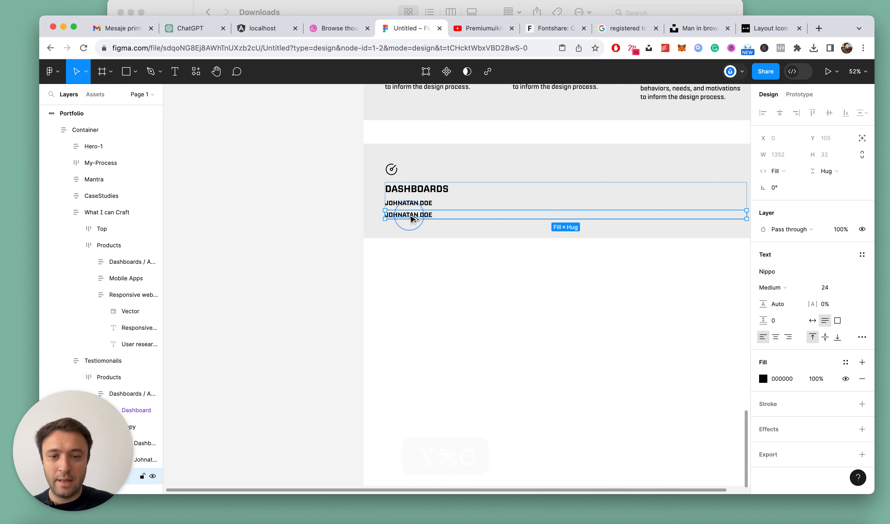
{"action": "key", "text": "super+alt+v"}
Replace the duplicated text below the client name with "CEO, React Media"
{"action": "scroll", "coordinate": [409, 215], "scroll_direction": "up", "scroll_amount": 3}
{"action": "double_click", "coordinate": [407, 215]}
{"action": "type", "text": "CEO<"}
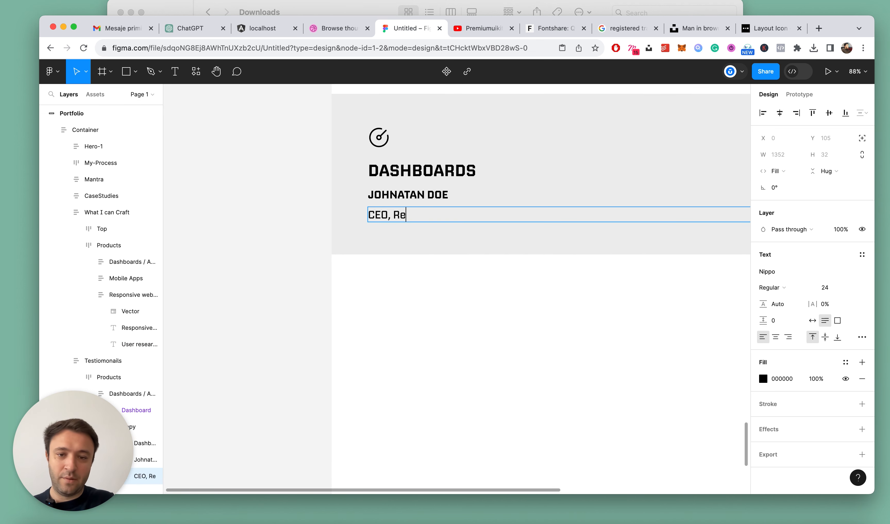
{"action": "type", "text": " React Media"}
{"action": "key", "text": "Escape"}
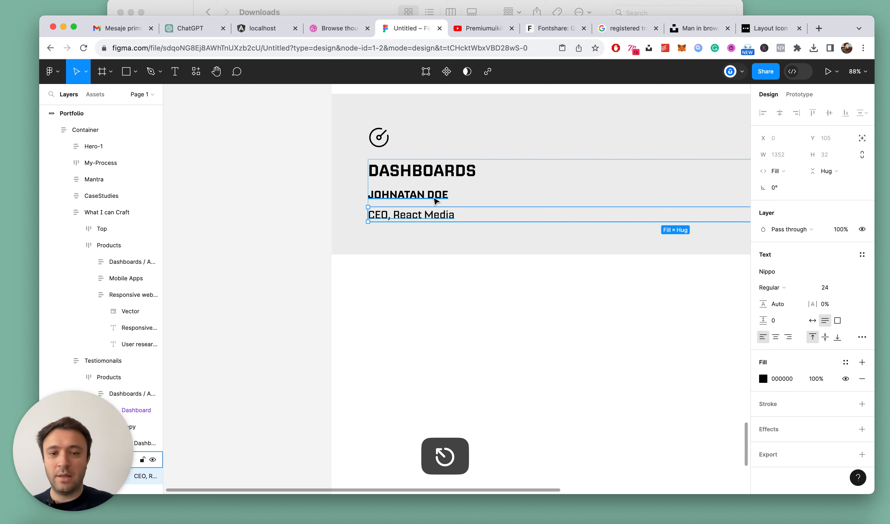
Wrap the client name and the "CEO, React Media" line in an auto layout frame named Author
{"action": "left_click_drag", "start_coordinate": [94, 421], "coordinate": [308, 421]}
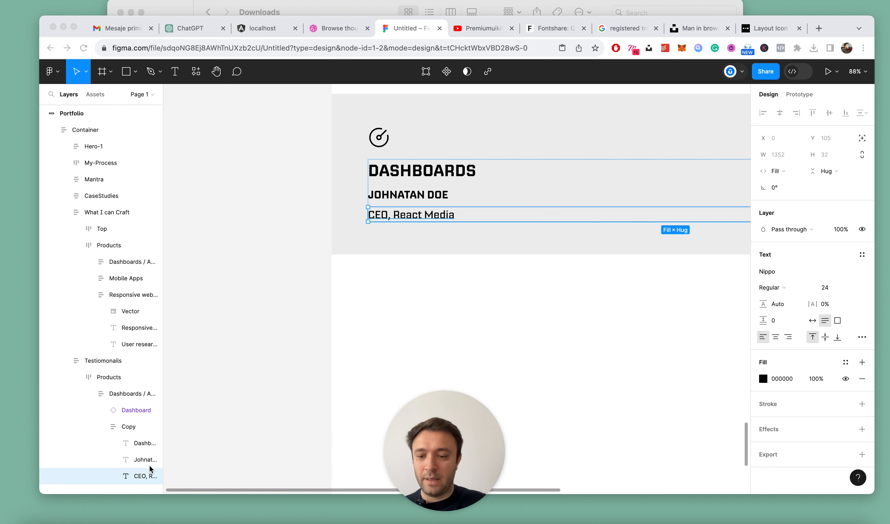
{"action": "left_click", "coordinate": [137, 464]}
{"action": "left_click", "coordinate": [408, 194]}
{"action": "left_click", "coordinate": [397, 215], "text": "shift"}
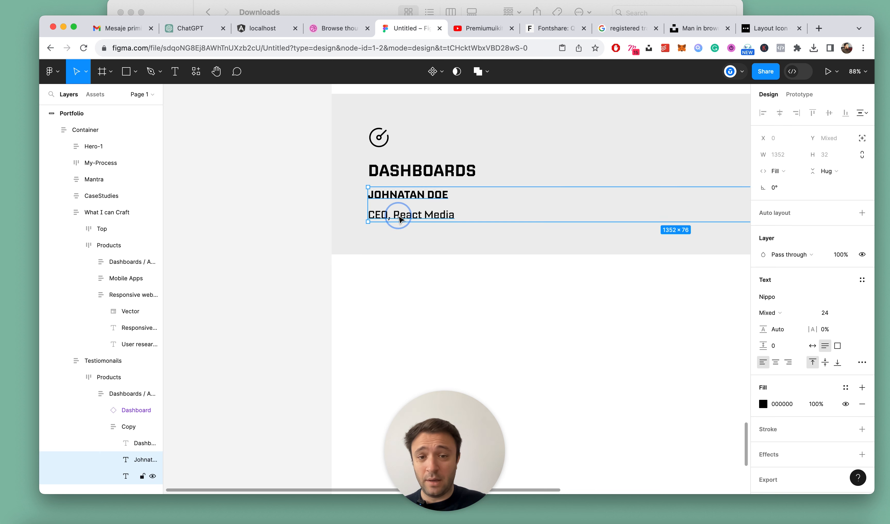
{"action": "key", "text": "shift+a"}
{"action": "double_click", "coordinate": [139, 459]}
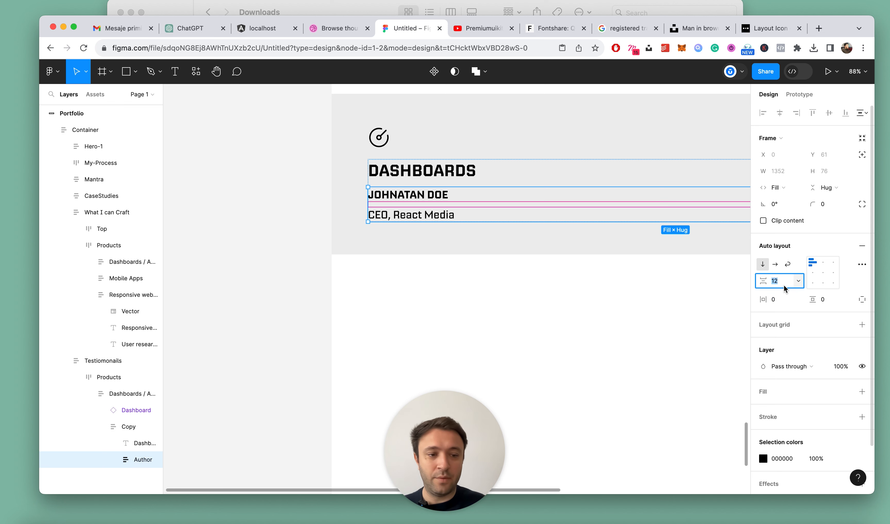
Set the vertical spacing between the items in the Author frame to 8
{"action": "key", "text": "Down"}
{"action": "key", "text": "Down"}
{"action": "key", "text": "Escape"}
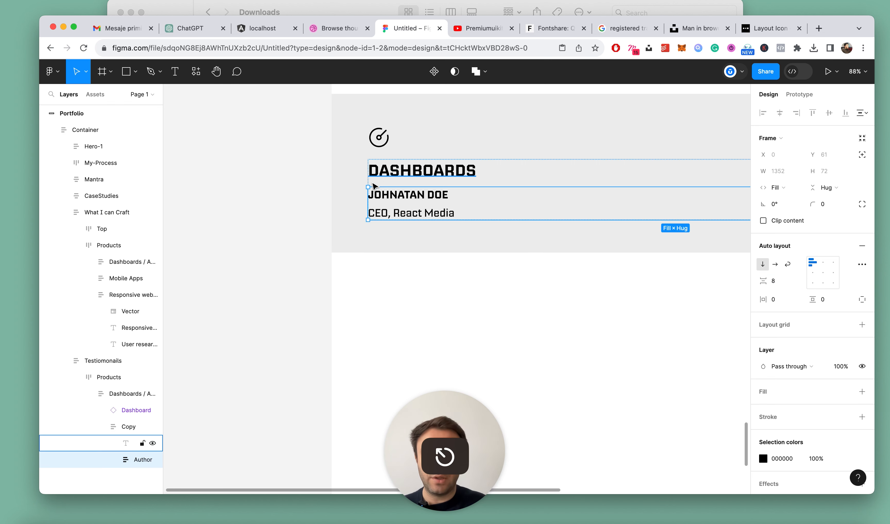
Delete the icon above the Dashboards title in the Testiomonails section
{"action": "scroll", "coordinate": [384, 183], "scroll_direction": "down", "scroll_amount": 3}
{"action": "left_click", "coordinate": [443, 238]}
{"action": "scroll", "coordinate": [445, 240], "scroll_direction": "up", "scroll_amount": 3}
{"action": "left_click", "coordinate": [419, 231], "text": "super"}
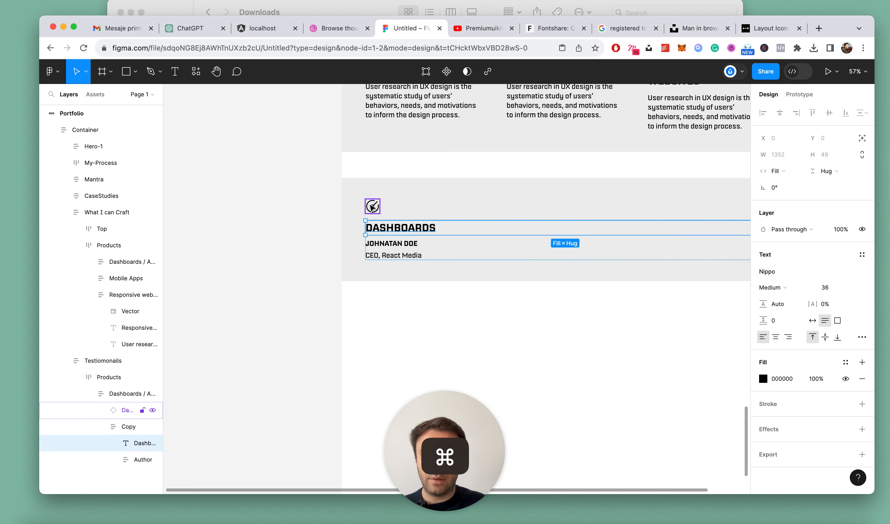
{"action": "left_click", "coordinate": [372, 207]}
{"action": "key", "text": "Delete"}
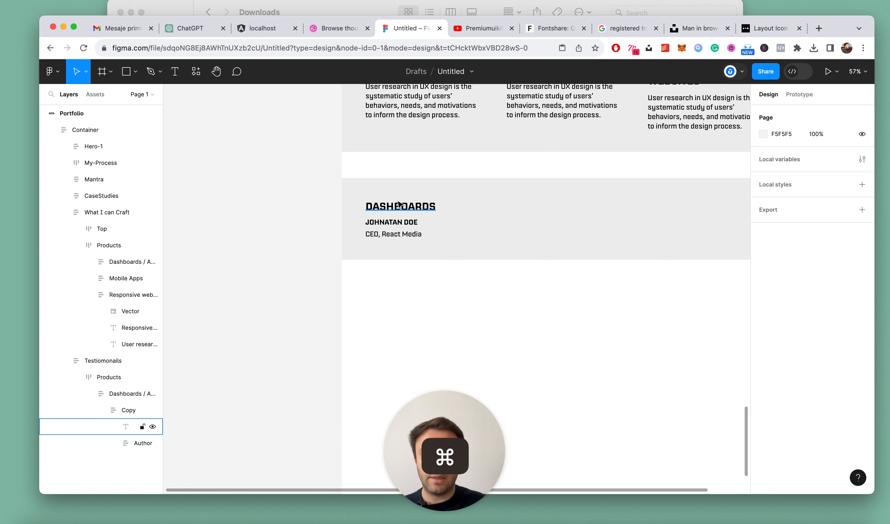
Switch to ChatGPT and begin a new prompt in the Helping UX Designers chat, starting with "I am a"
{"action": "scroll", "coordinate": [401, 208], "scroll_direction": "up", "scroll_amount": 3}
{"action": "left_click", "coordinate": [401, 209], "text": "super"}
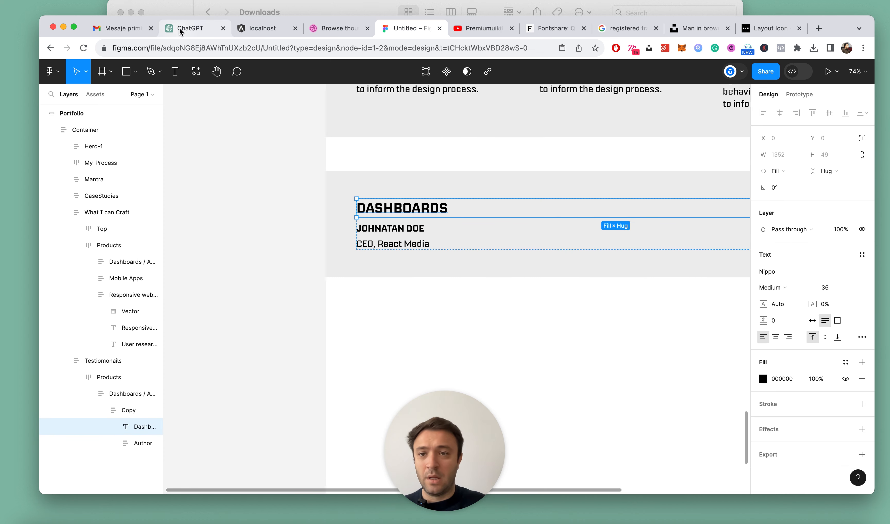
{"action": "left_click", "coordinate": [190, 28]}
{"action": "left_click_drag", "start_coordinate": [446, 449], "coordinate": [144, 449]}
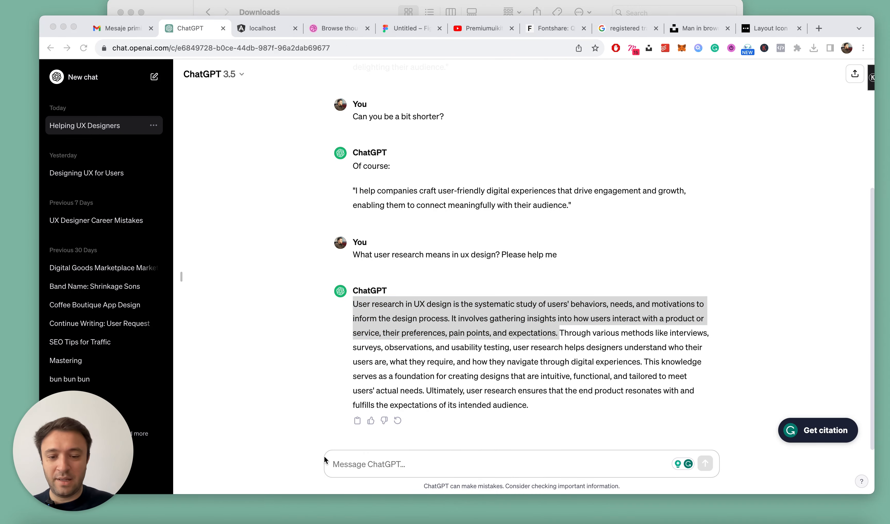
{"action": "left_click", "coordinate": [362, 464]}
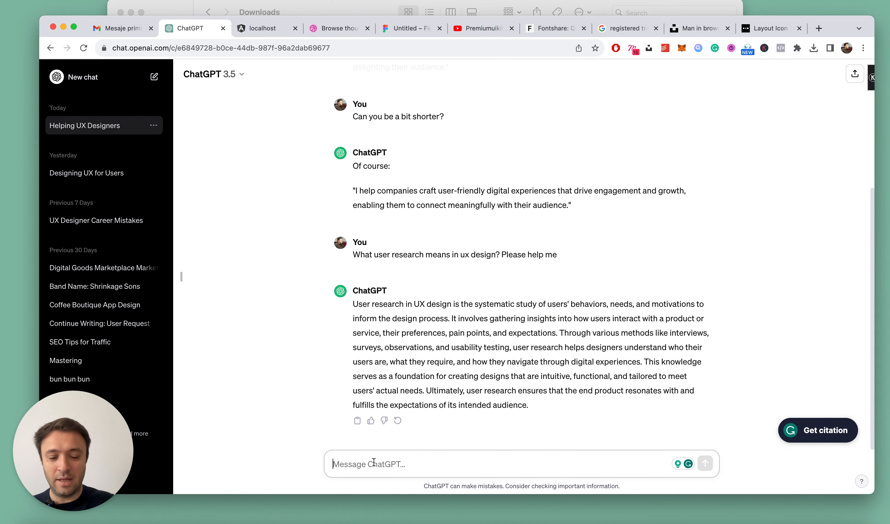
{"action": "type", "text": "I am a sen"}
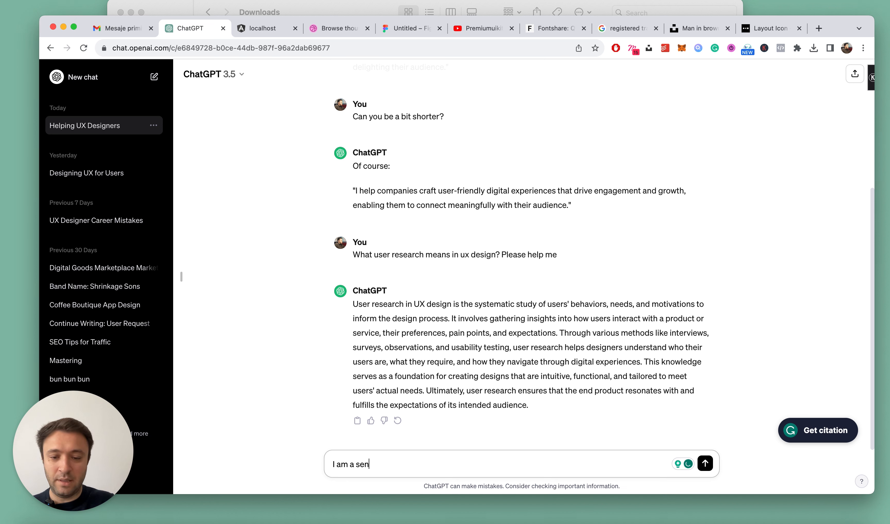
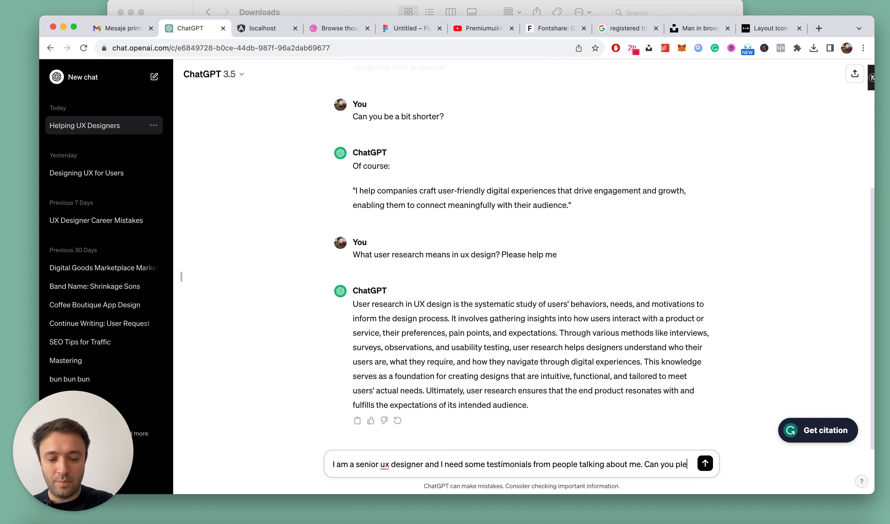
Finish and send the prompt asking for testimonials about a senior UX designer, and copy the first testimonial from the reply
{"action": "type", "text": "ase help?"}
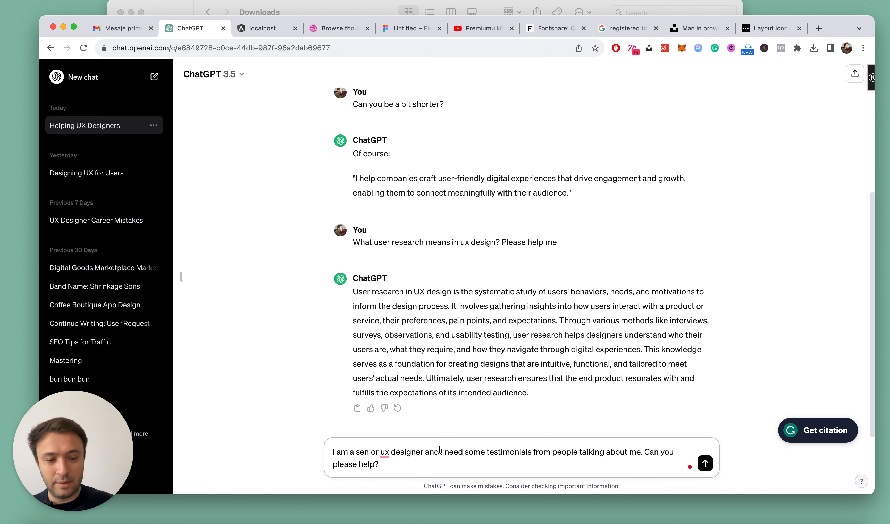
{"action": "key", "text": "Return"}
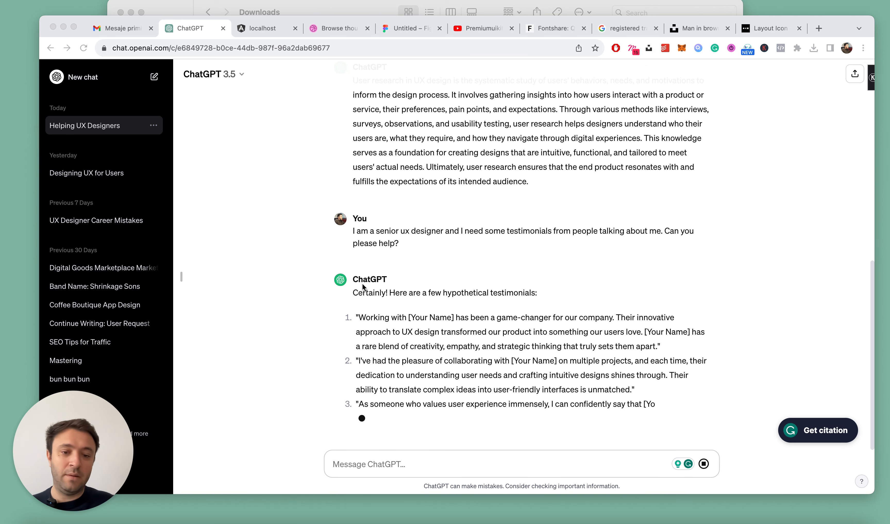
{"action": "left_click", "coordinate": [657, 325]}
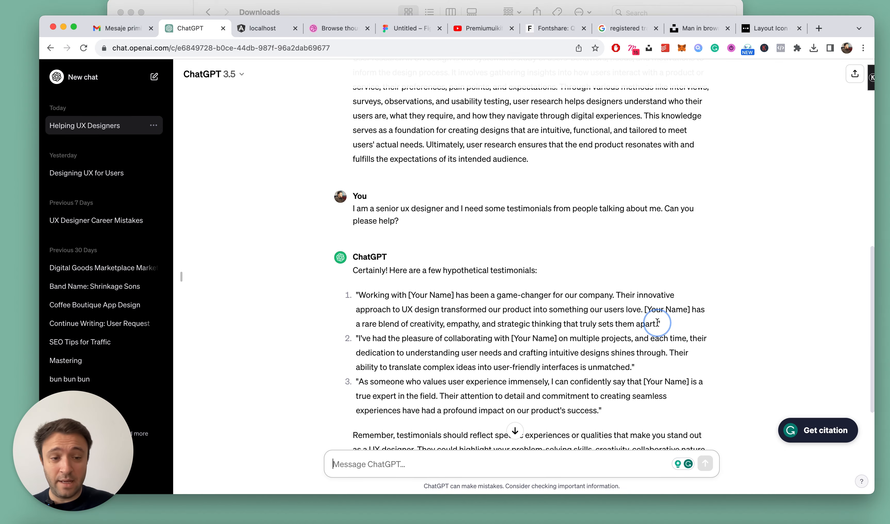
{"action": "left_click_drag", "start_coordinate": [656, 324], "coordinate": [383, 295]}
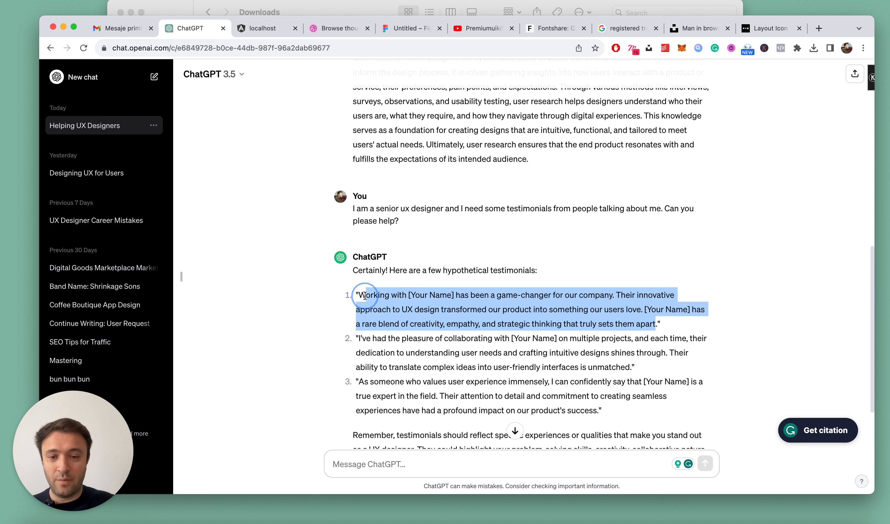
{"action": "key", "text": "super+c"}
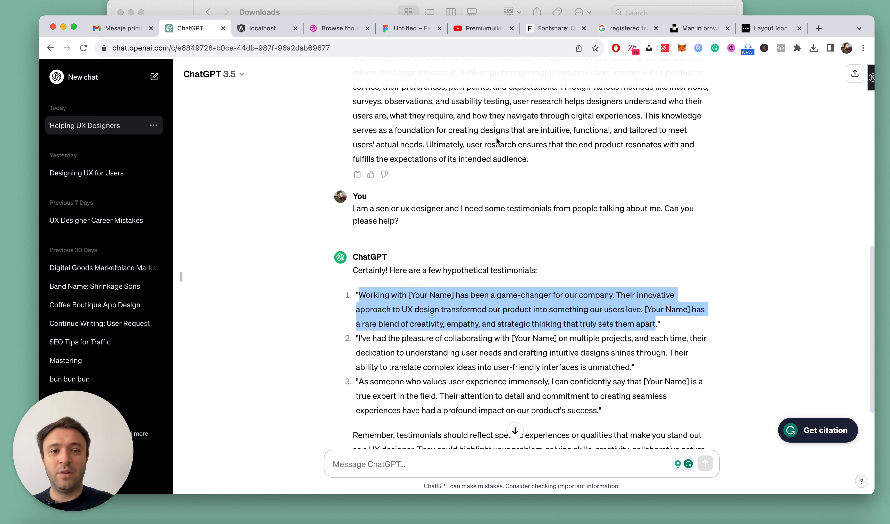
Switch to the Figma file and replace the Dashboards title in the Testiomonails section with the copied testimonial
{"action": "left_click", "coordinate": [406, 29]}
{"action": "left_click", "coordinate": [493, 252]}
{"action": "scroll", "coordinate": [482, 245], "scroll_direction": "right", "scroll_amount": 1}
{"action": "left_click", "coordinate": [306, 137], "text": "super"}
{"action": "scroll", "coordinate": [304, 138], "scroll_direction": "up", "scroll_amount": 1}
{"action": "double_click", "coordinate": [299, 141]}
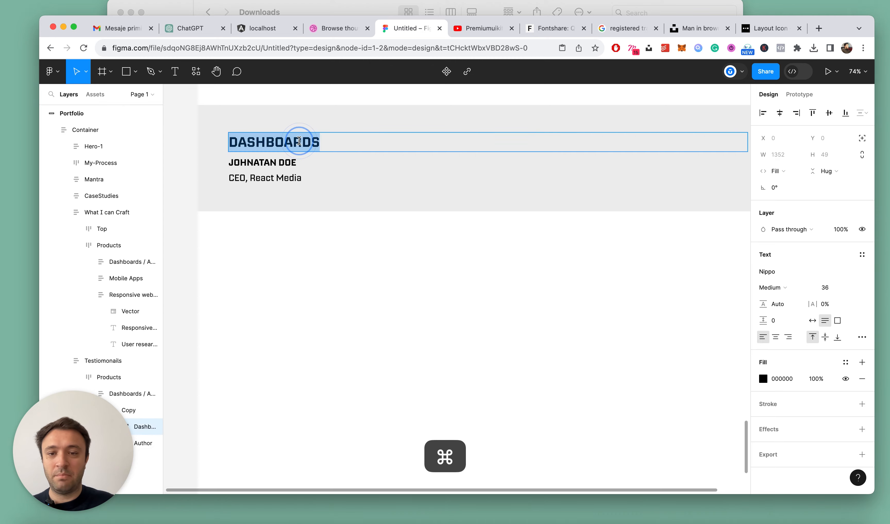
{"action": "key", "text": "super+v"}
{"action": "key", "text": "Escape"}
{"action": "scroll", "coordinate": [413, 272], "scroll_direction": "down", "scroll_amount": 2}
{"action": "scroll", "coordinate": [413, 272], "scroll_direction": "up", "scroll_amount": 3}
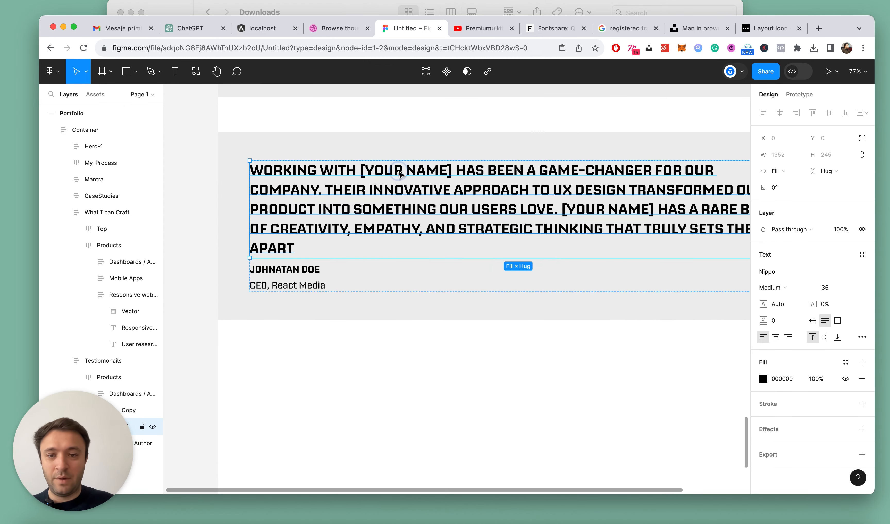
Replace the first [Your Name] placeholder in the testimonial with the designer's first name
{"action": "double_click", "coordinate": [400, 173]}
{"action": "left_click_drag", "start_coordinate": [450, 169], "coordinate": [365, 169]}
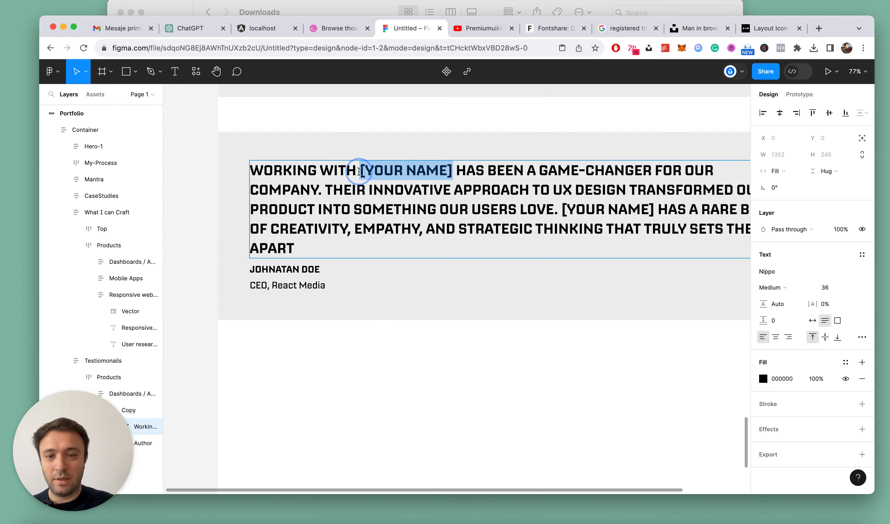
{"action": "scroll", "coordinate": [358, 171], "scroll_direction": "down", "scroll_amount": 3}
{"action": "type", "text": "Dorin"}
{"action": "key", "text": "Escape"}
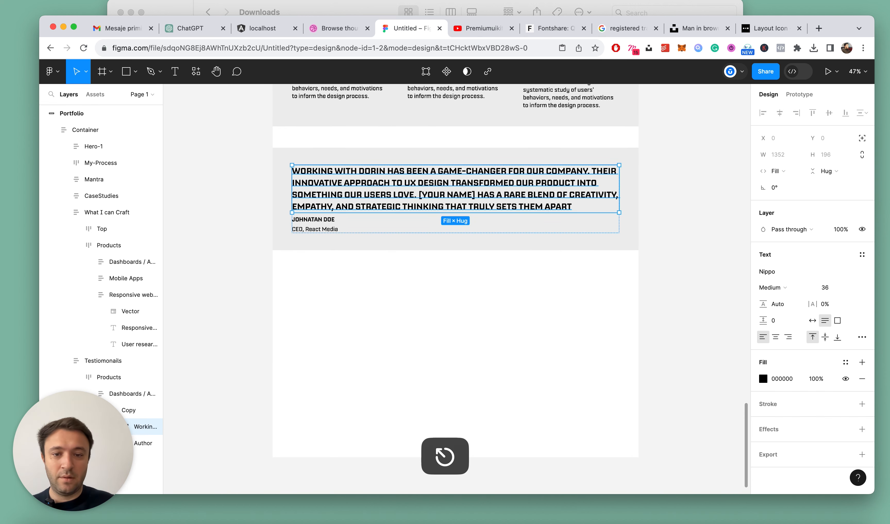
Replace the remaining [Your Name] placeholder in the testimonial with React Media
{"action": "scroll", "coordinate": [431, 216], "scroll_direction": "up", "scroll_amount": 3}
{"action": "double_click", "coordinate": [464, 177]}
{"action": "left_click", "coordinate": [477, 178]}
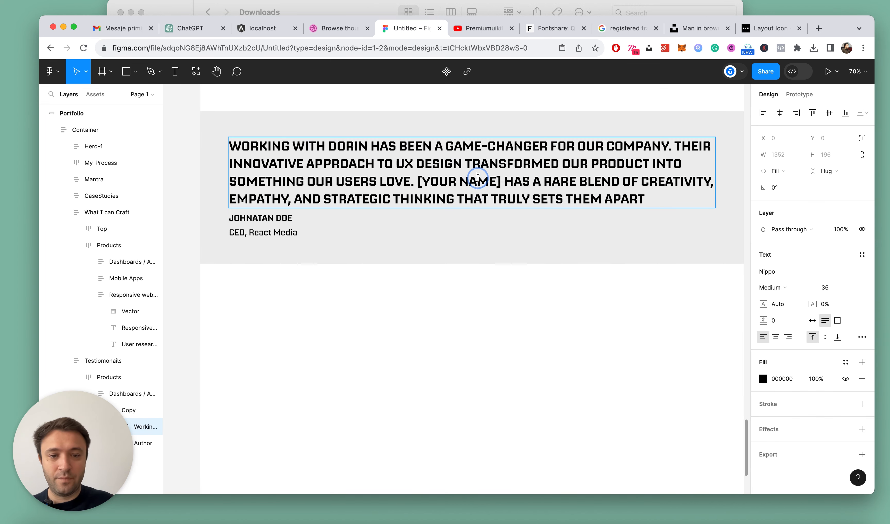
{"action": "left_click_drag", "start_coordinate": [506, 175], "coordinate": [417, 176]}
{"action": "type", "text": "Reac"}
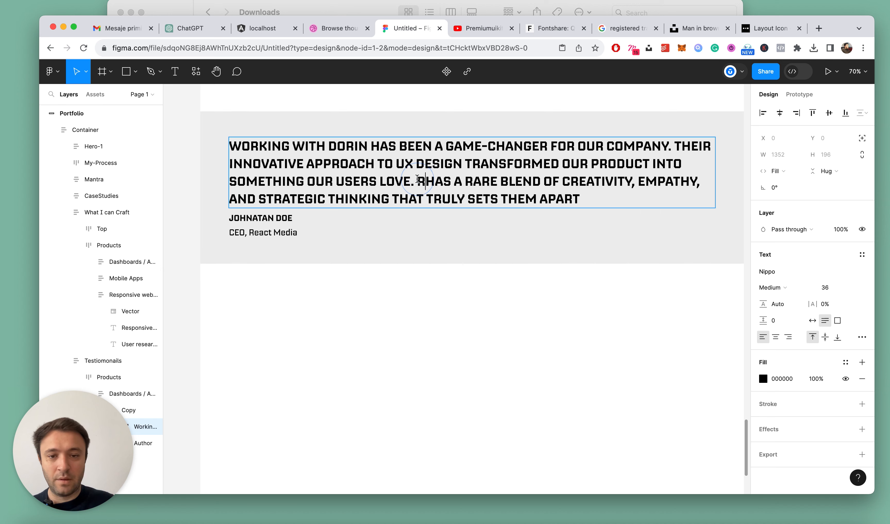
{"action": "type", "text": "t Media"}
{"action": "key", "text": "Escape"}
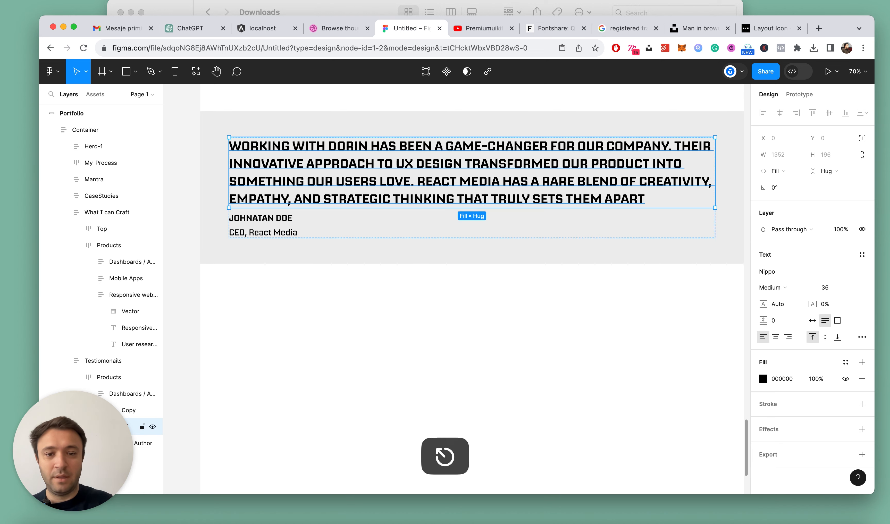
Replace the words React Media in the testimonial's third line with the designer's first name
{"action": "scroll", "coordinate": [486, 187], "scroll_direction": "up", "scroll_amount": 2}
{"action": "double_click", "coordinate": [447, 180]}
{"action": "left_click_drag", "start_coordinate": [507, 183], "coordinate": [423, 182]}
{"action": "type", "text": "Dorin"}
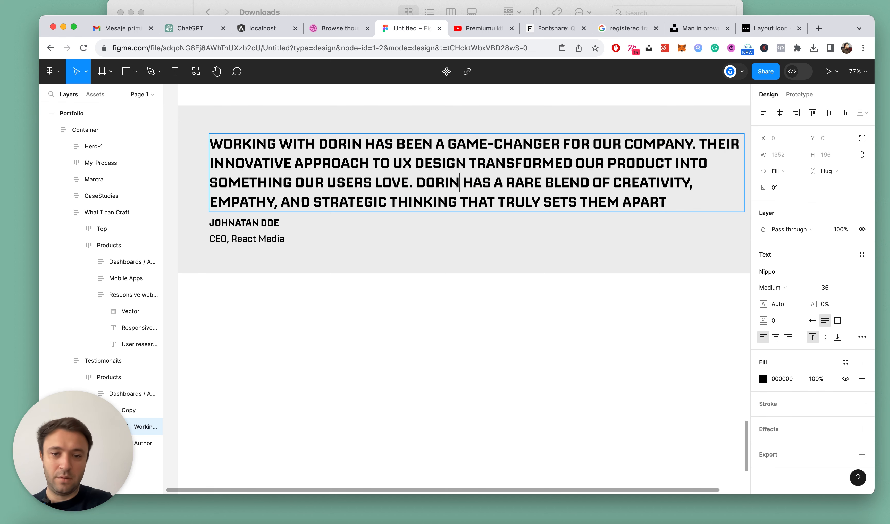
{"action": "key", "text": "Escape"}
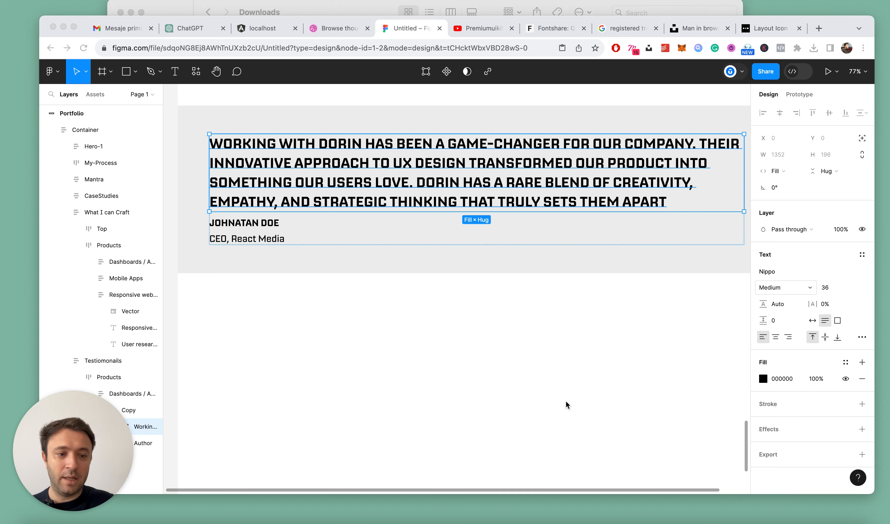
Set the vertical spacing between the items in the What I can Craft section to 48
{"action": "scroll", "coordinate": [481, 257], "scroll_direction": "down", "scroll_amount": 5}
{"action": "scroll", "coordinate": [481, 258], "scroll_direction": "up", "scroll_amount": 5}
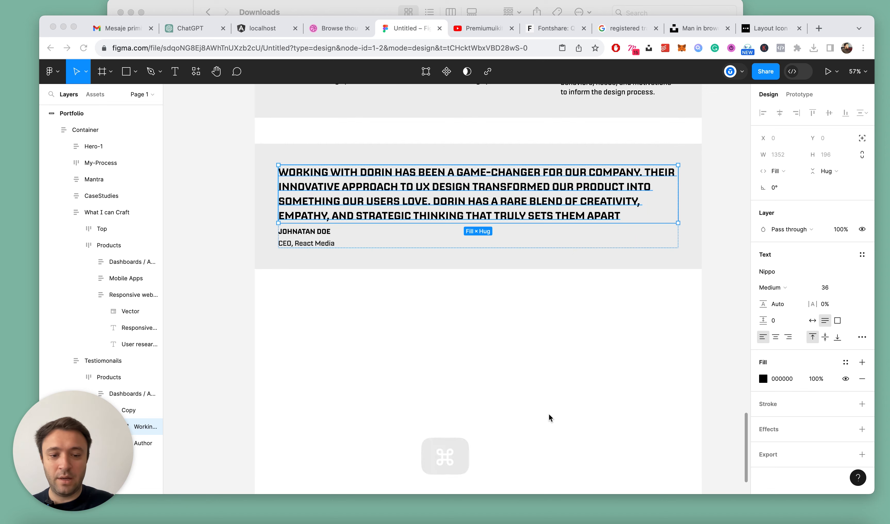
{"action": "scroll", "coordinate": [543, 309], "scroll_direction": "up", "scroll_amount": 2}
{"action": "scroll", "coordinate": [540, 314], "scroll_direction": "up", "scroll_amount": 3}
{"action": "scroll", "coordinate": [450, 253], "scroll_direction": "down", "scroll_amount": 5}
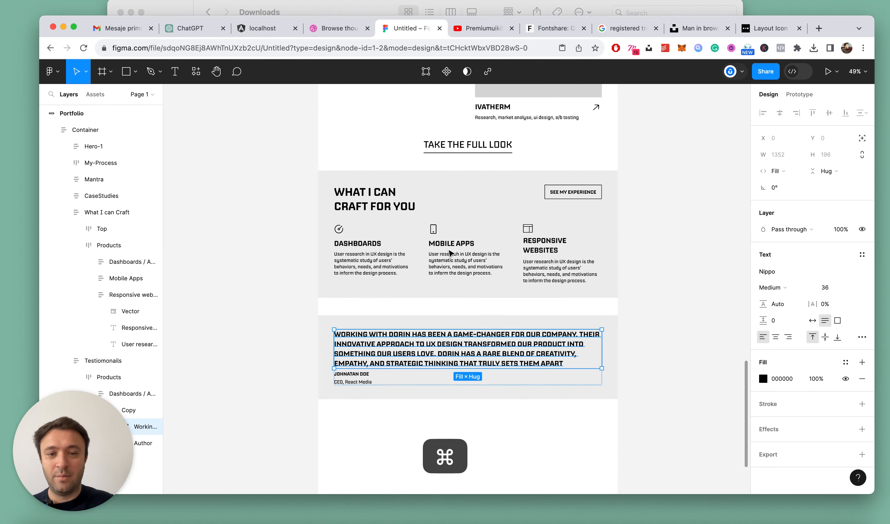
{"action": "scroll", "coordinate": [450, 253], "scroll_direction": "up", "scroll_amount": 2}
{"action": "left_click", "coordinate": [395, 340]}
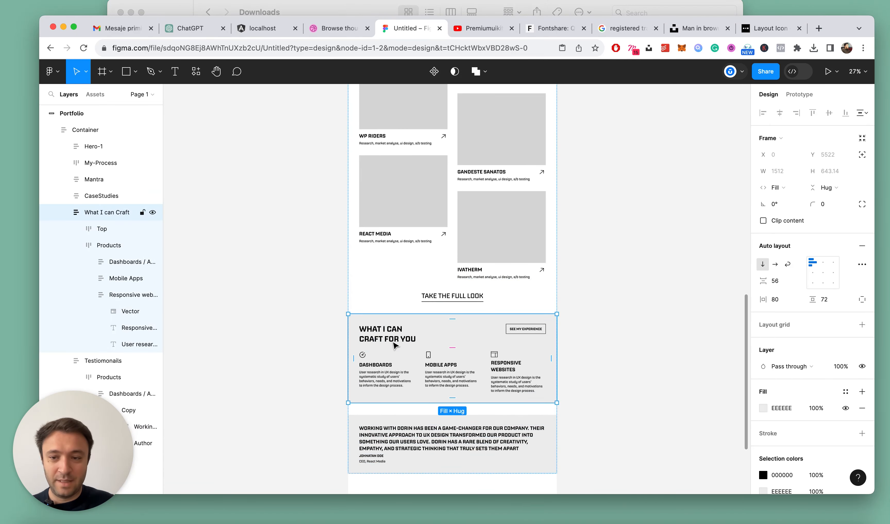
{"action": "scroll", "coordinate": [398, 334], "scroll_direction": "up", "scroll_amount": 3}
{"action": "left_click", "coordinate": [773, 281]}
{"action": "type", "text": "48"}
{"action": "key", "text": "Return"}
Reduce the vertical spacing between the items in the What I can Craft section to 40
{"action": "left_click", "coordinate": [777, 281]}
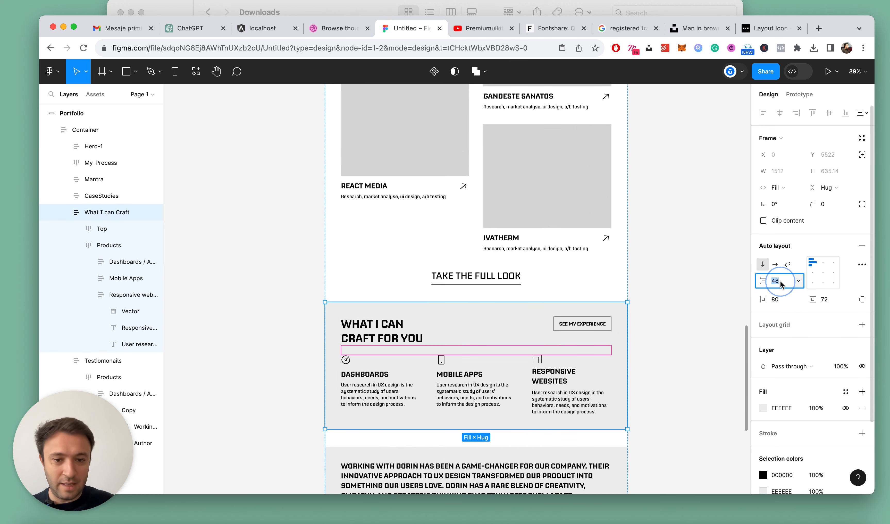
{"action": "key", "text": "shift+Down"}
{"action": "key", "text": "Up"}
{"action": "key", "text": "Up"}
{"action": "key", "text": "Up"}
{"action": "key", "text": "Down"}
{"action": "key", "text": "Escape"}
{"action": "key", "text": "Escape"}
Set only the bottom padding of the What I can Craft section to 48
{"action": "scroll", "coordinate": [665, 297], "scroll_direction": "down", "scroll_amount": 3}
{"action": "left_click", "coordinate": [565, 298]}
{"action": "left_click", "coordinate": [566, 299]}
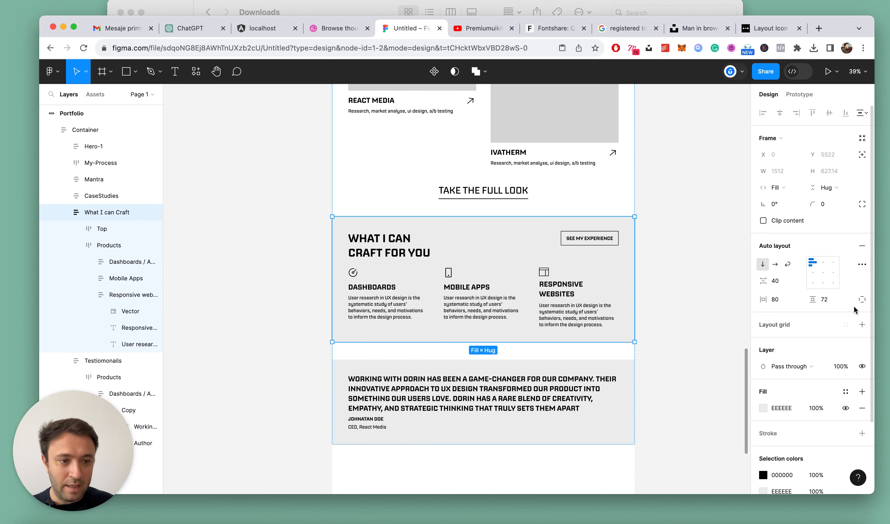
{"action": "left_click", "coordinate": [861, 300]}
{"action": "left_click", "coordinate": [824, 315]}
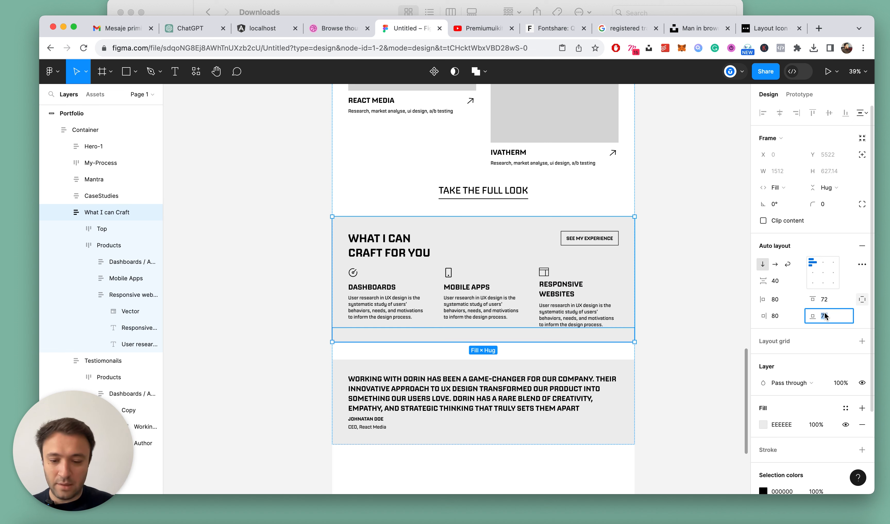
{"action": "type", "text": "40"}
{"action": "key", "text": "Return"}
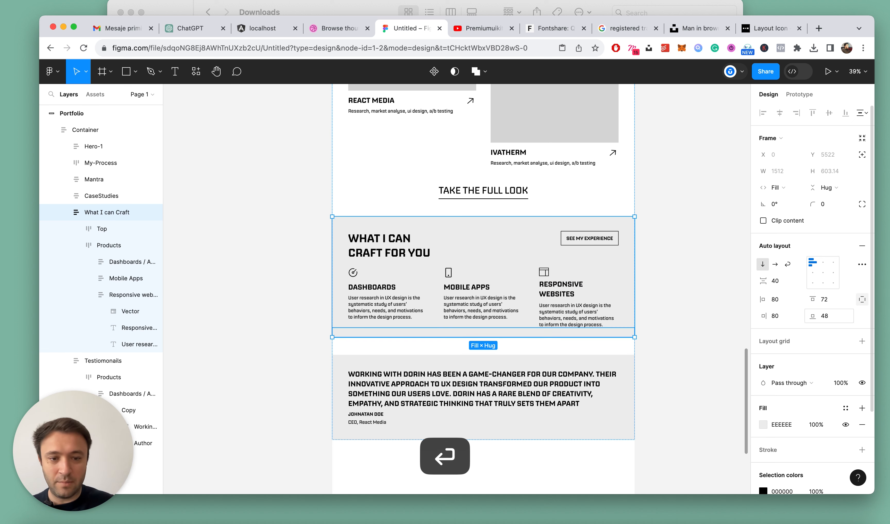
{"action": "left_click", "coordinate": [655, 259]}
Clear the selection and collapse all layers in the layer list
{"action": "scroll", "coordinate": [655, 257], "scroll_direction": "down", "scroll_amount": 5}
{"action": "scroll", "coordinate": [648, 294], "scroll_direction": "up", "scroll_amount": 5}
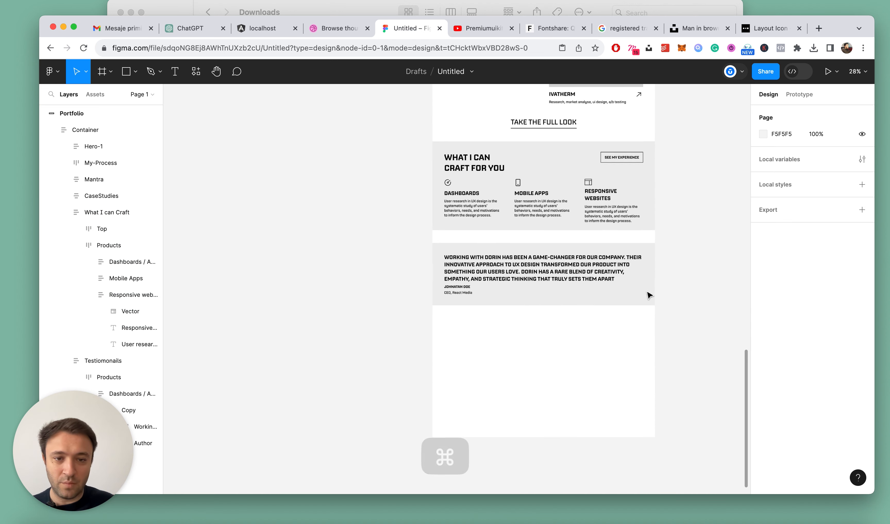
{"action": "left_click", "coordinate": [682, 264]}
{"action": "key", "text": "alt+l"}
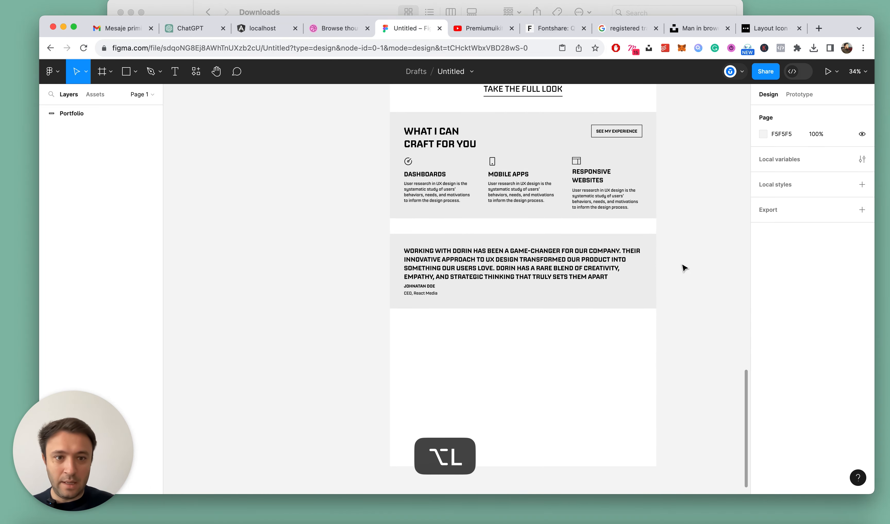
Remove the uppercase setting from the testimonial text so it uses its original letter case
{"action": "scroll", "coordinate": [680, 265], "scroll_direction": "up", "scroll_amount": 3}
{"action": "left_click", "coordinate": [464, 256], "text": "super"}
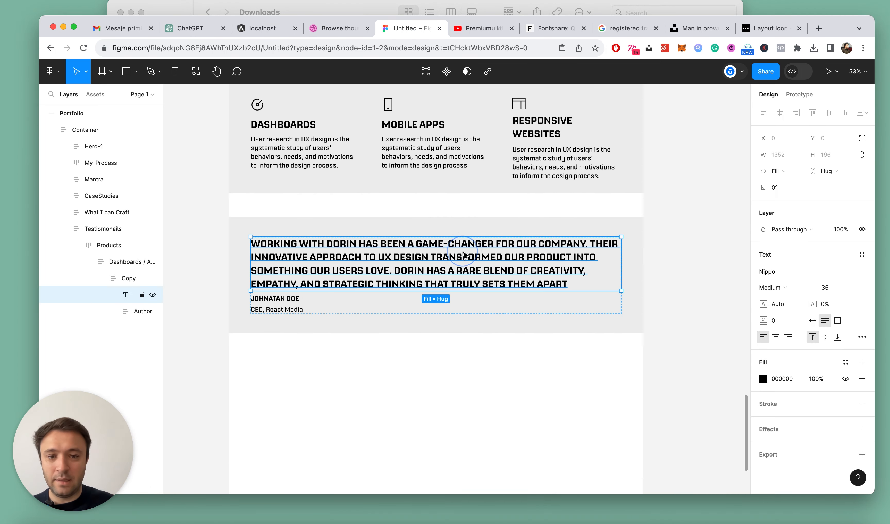
{"action": "left_click", "coordinate": [861, 337]}
{"action": "left_click", "coordinate": [690, 382]}
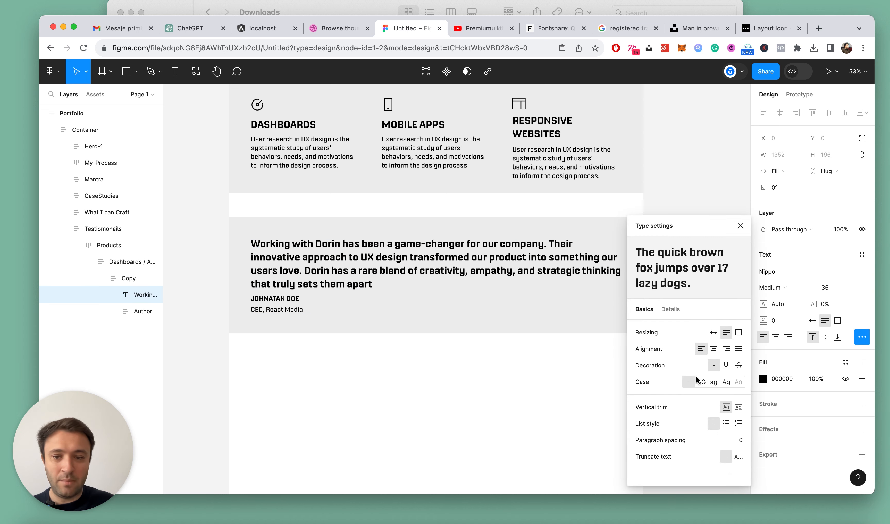
{"action": "left_click", "coordinate": [740, 226]}
Set the testimonial text to Regular weight at size 32
{"action": "left_click", "coordinate": [779, 287]}
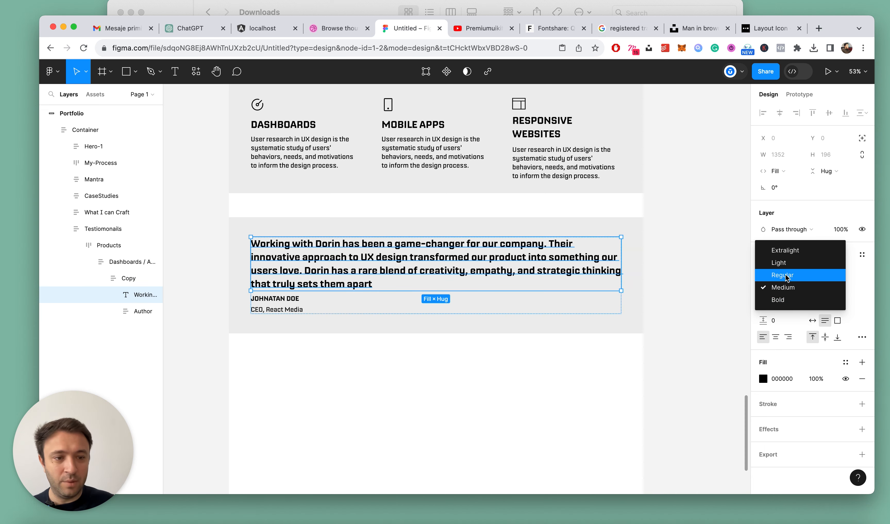
{"action": "left_click", "coordinate": [786, 276]}
{"action": "left_click", "coordinate": [827, 286]}
{"action": "type", "text": "32"}
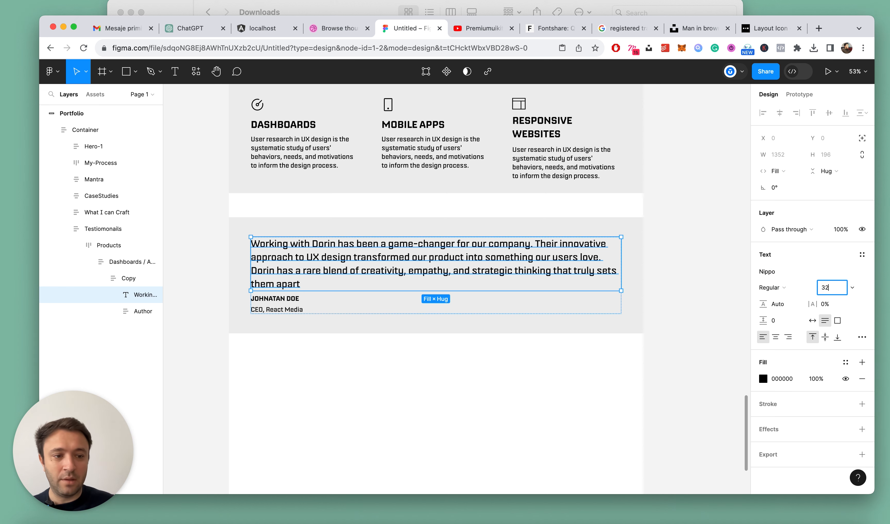
{"action": "key", "text": "Return"}
{"action": "left_click", "coordinate": [616, 352]}
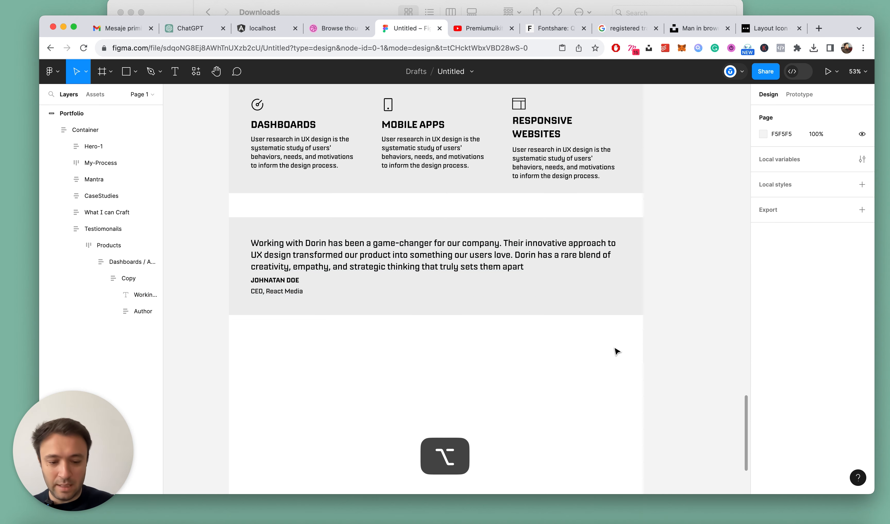
Collapse all layers and rename the Products frame inside the Testiomonails section as 1
{"action": "key", "text": "alt+l"}
{"action": "left_click", "coordinate": [452, 274]}
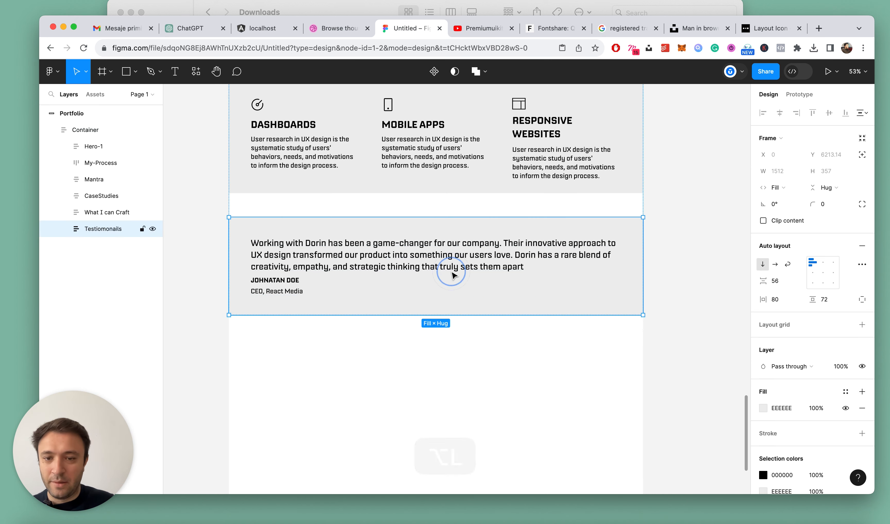
{"action": "left_click", "coordinate": [325, 255]}
{"action": "double_click", "coordinate": [108, 245]}
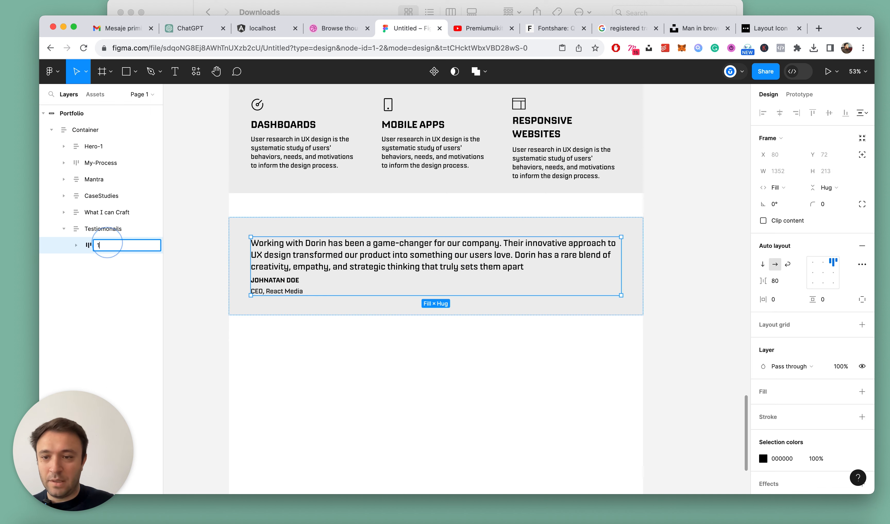
{"action": "type", "text": "1"}
{"action": "key", "text": "Return"}
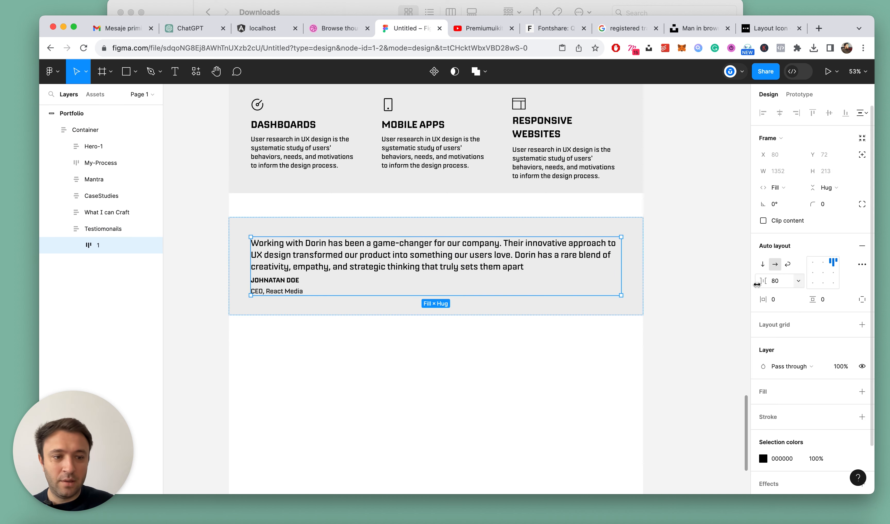
Rename the Dashboards frame inside frame 1 as Copy
{"action": "left_click", "coordinate": [76, 245]}
{"action": "left_click", "coordinate": [110, 262]}
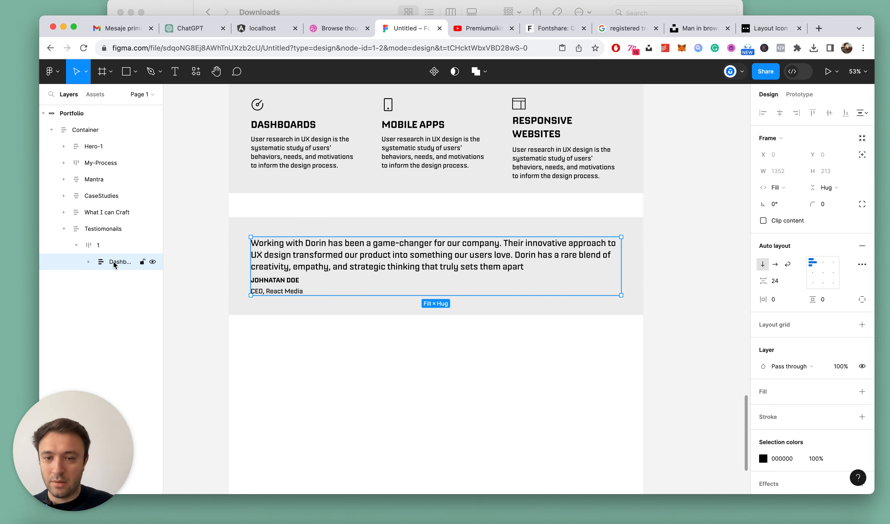
{"action": "double_click", "coordinate": [113, 263]}
{"action": "type", "text": "Copy"}
{"action": "key", "text": "Return"}
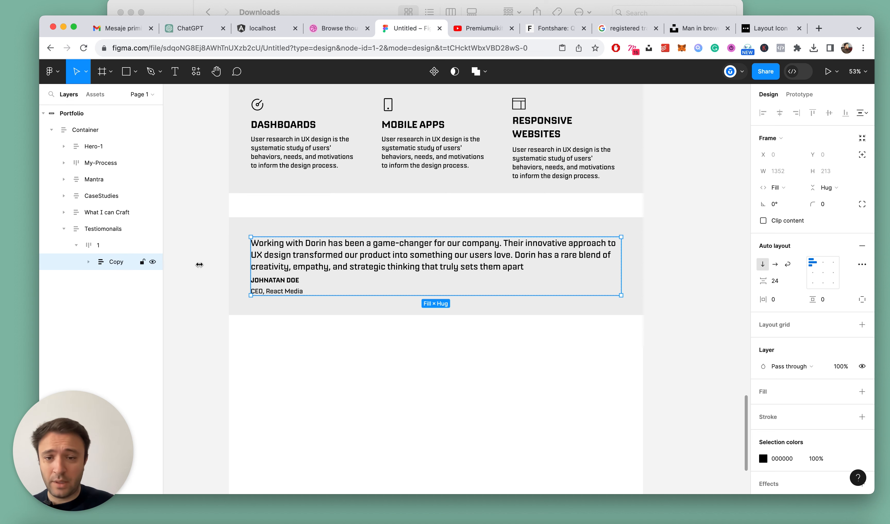
Set the vertical spacing between the testimonial text and the Author block in the inner Copy frame to 24
{"action": "left_click", "coordinate": [371, 261], "text": "super"}
{"action": "key", "text": "alt"}
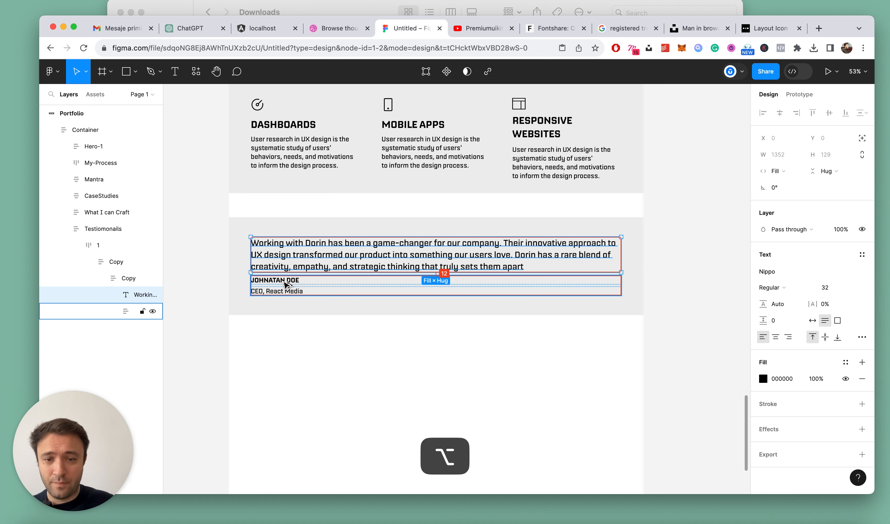
{"action": "left_click", "coordinate": [134, 281]}
{"action": "scroll", "coordinate": [282, 281], "scroll_direction": "up", "scroll_amount": 5}
{"action": "left_click", "coordinate": [779, 281]}
{"action": "type", "text": "24"}
{"action": "key", "text": "Return"}
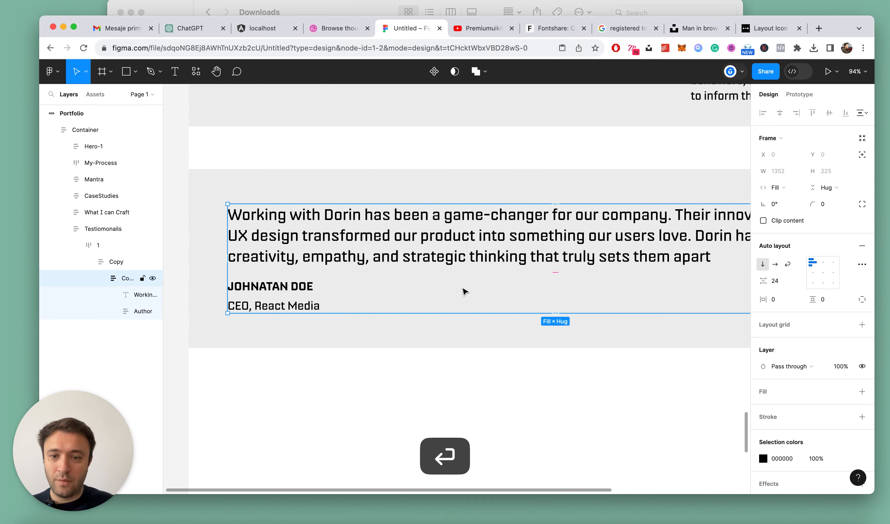
Remove the redundant nested frame around the testimonial so frame 1 holds a single Copy frame
{"action": "scroll", "coordinate": [464, 291], "scroll_direction": "down", "scroll_amount": 5}
{"action": "left_click", "coordinate": [101, 278]}
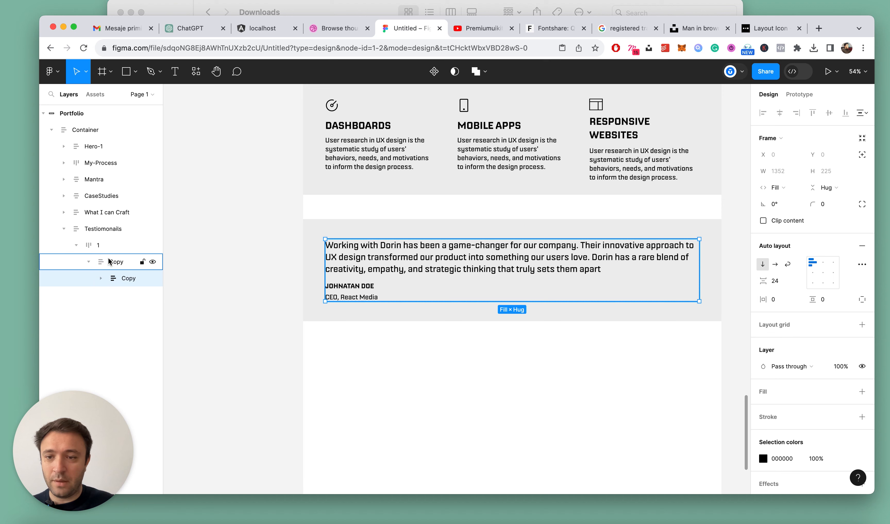
{"action": "left_click", "coordinate": [104, 246]}
{"action": "key", "text": "super+shift+g"}
{"action": "left_click", "coordinate": [109, 269]}
{"action": "key", "text": "super+z"}
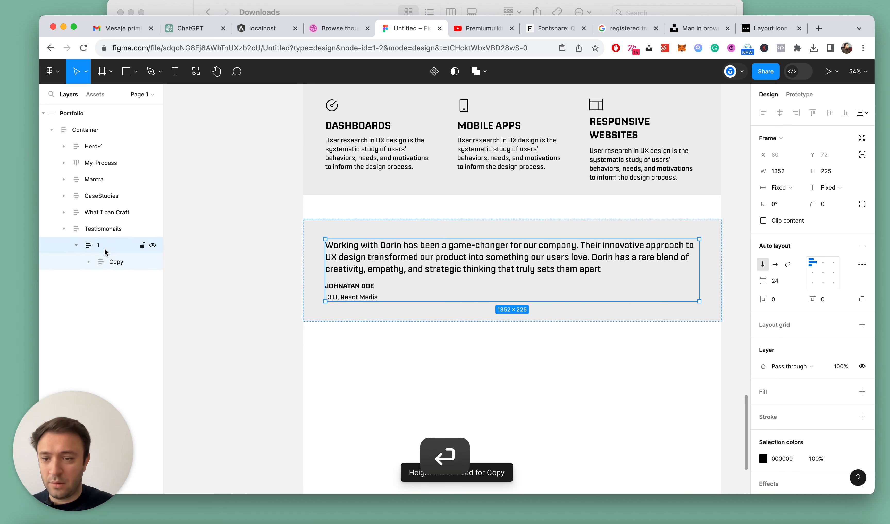
Draw a rectangle about 227 × 251 inside the testimonial's Copy frame and order it between the testimonial text and the Author block
{"action": "left_click", "coordinate": [109, 256]}
{"action": "scroll", "coordinate": [657, 292], "scroll_direction": "up", "scroll_amount": 2}
{"action": "key", "text": "r"}
{"action": "left_click_drag", "start_coordinate": [624, 242], "coordinate": [690, 315]}
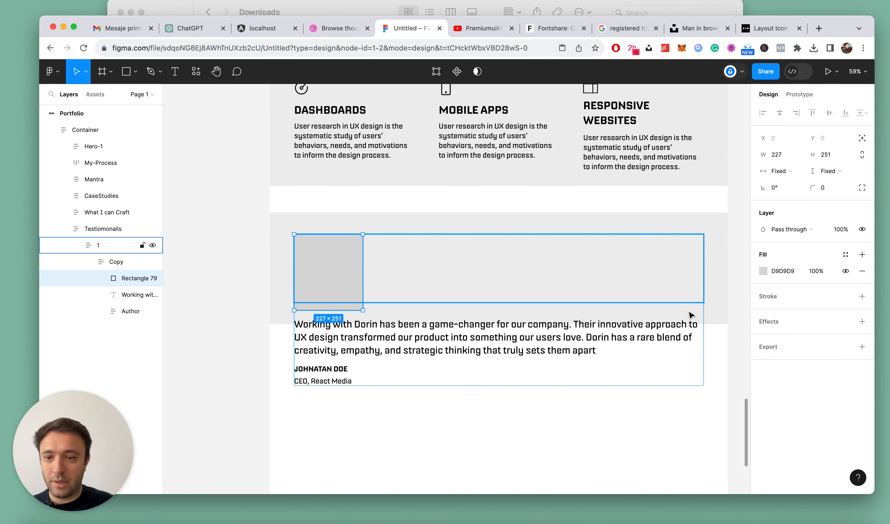
{"action": "left_click", "coordinate": [126, 296]}
{"action": "left_click_drag", "start_coordinate": [126, 274], "coordinate": [127, 274]}
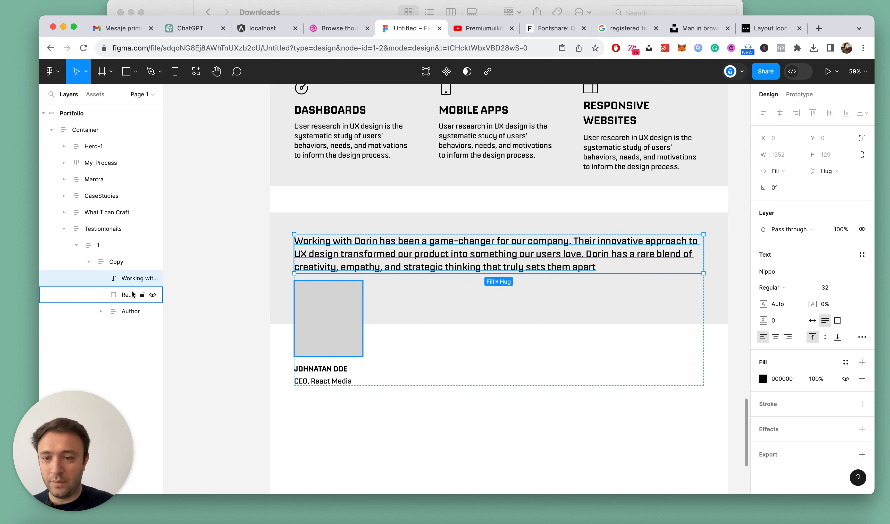
Wrap the testimonial text and rectangle in an auto layout frame named Title and lay it out horizontally
{"action": "left_click", "coordinate": [122, 295], "text": "shift"}
{"action": "key", "text": "shift+a"}
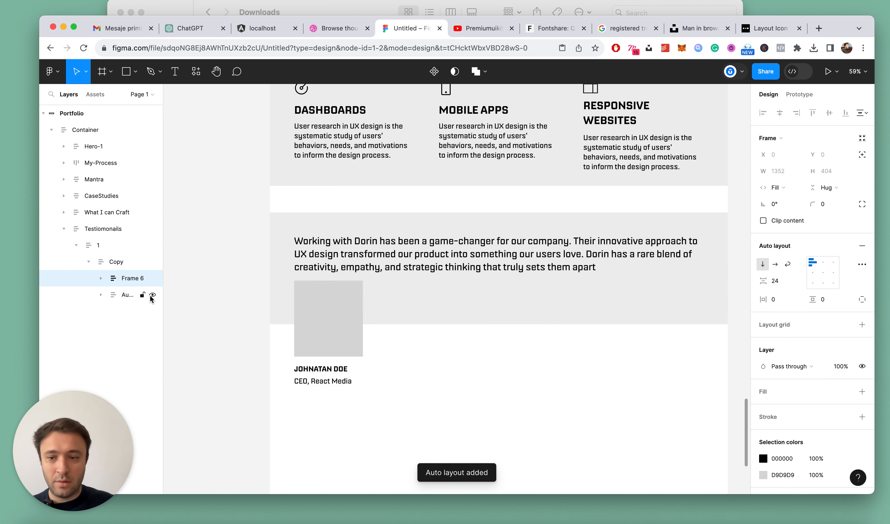
{"action": "double_click", "coordinate": [127, 279]}
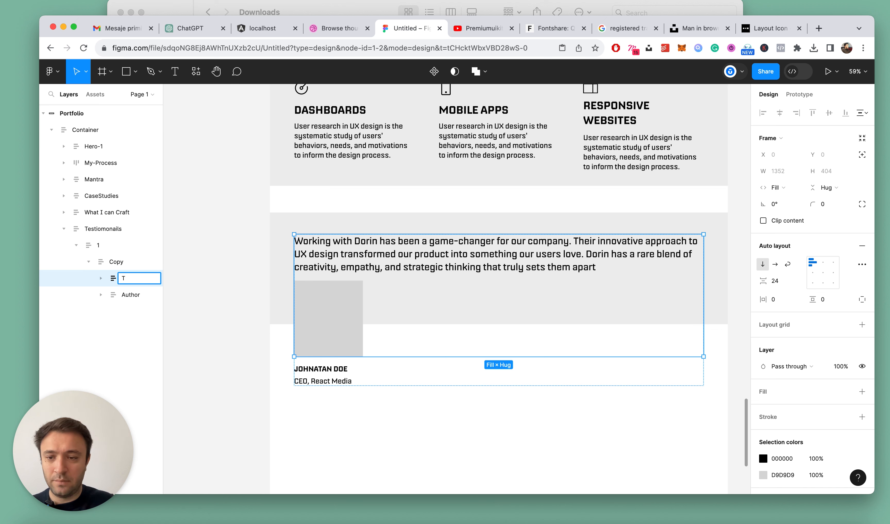
{"action": "key", "text": "Return"}
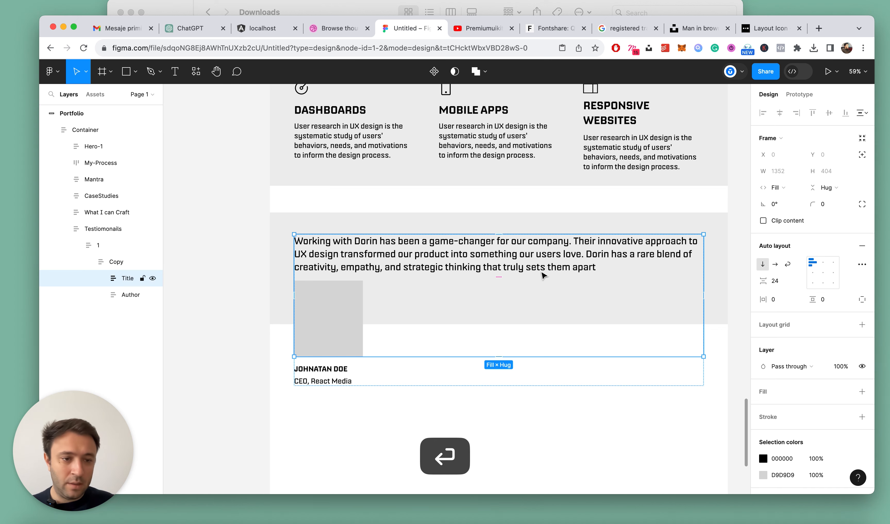
{"action": "left_click", "coordinate": [775, 264]}
{"action": "left_click", "coordinate": [575, 382]}
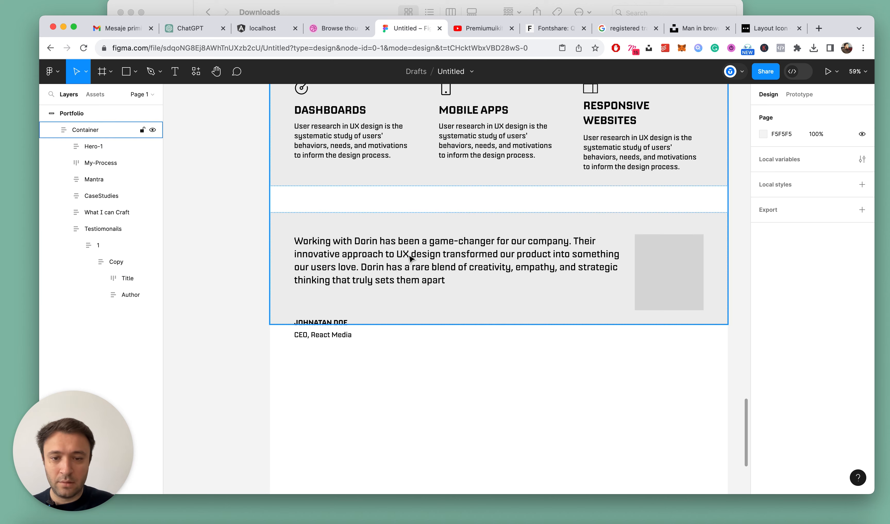
Resize the grey rectangle beside the testimonial text to 230 wide and 227 high
{"action": "left_click", "coordinate": [374, 257]}
{"action": "left_click", "coordinate": [374, 257]}
{"action": "scroll", "coordinate": [374, 256], "scroll_direction": "down", "scroll_amount": 5}
{"action": "scroll", "coordinate": [374, 256], "scroll_direction": "up", "scroll_amount": 5}
{"action": "left_click", "coordinate": [649, 258], "text": "super"}
{"action": "left_click", "coordinate": [845, 176]}
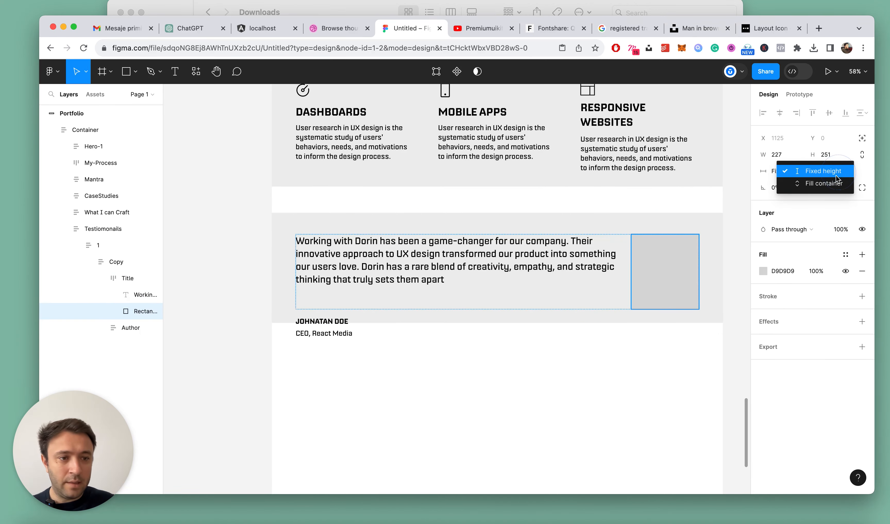
{"action": "left_click", "coordinate": [831, 188]}
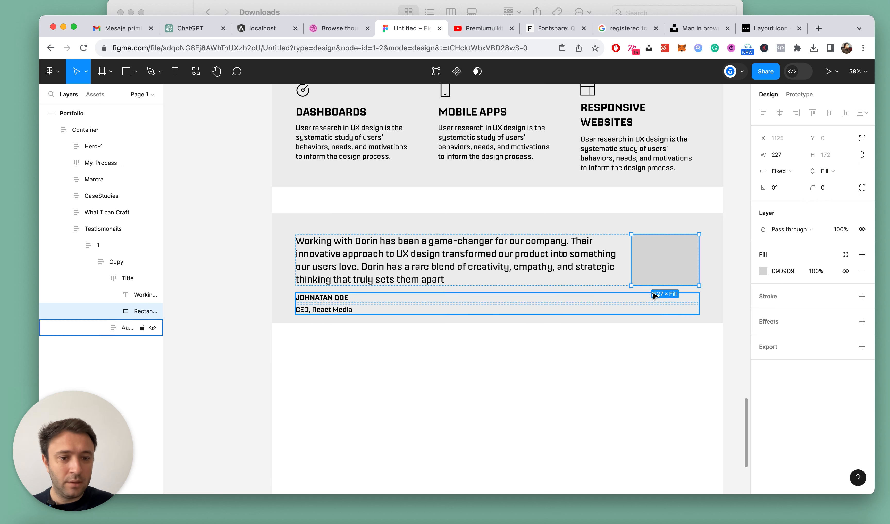
{"action": "left_click_drag", "start_coordinate": [653, 286], "coordinate": [653, 302]}
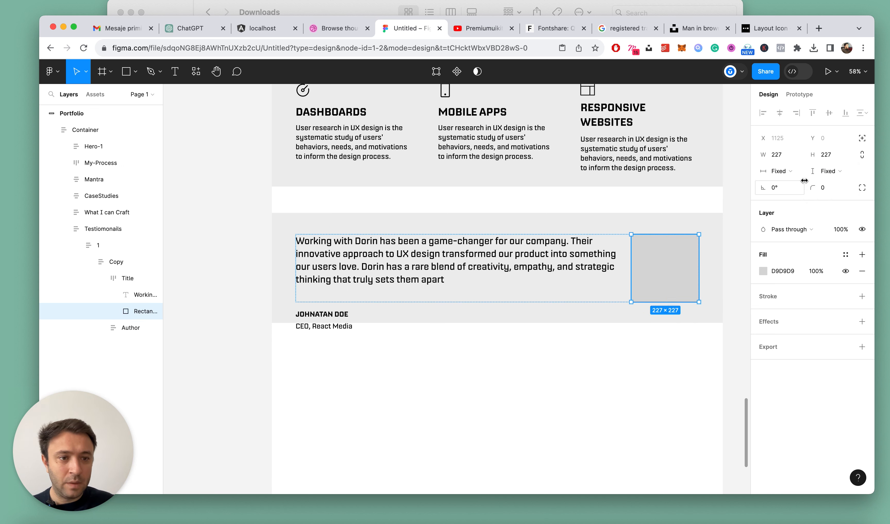
{"action": "key", "text": "Up"}
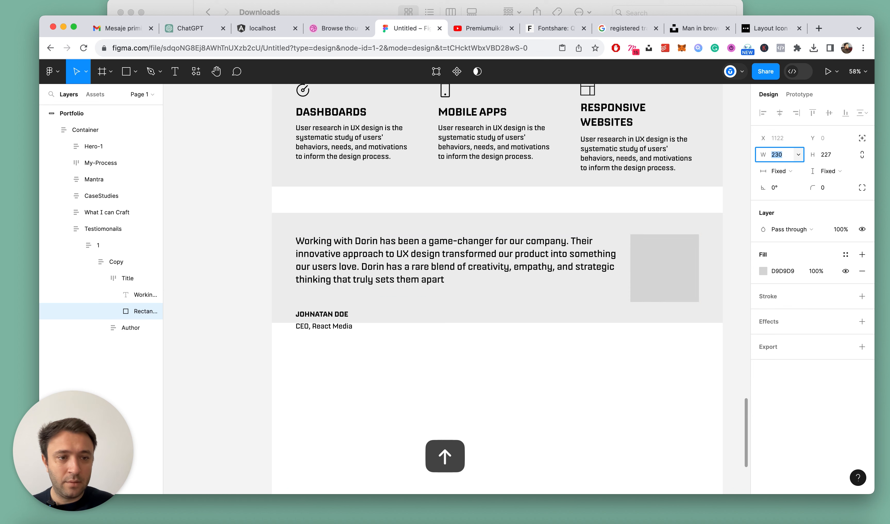
Set the horizontal spacing between the testimonial text and the rectangle in the Title frame to 48
{"action": "left_click", "coordinate": [542, 267]}
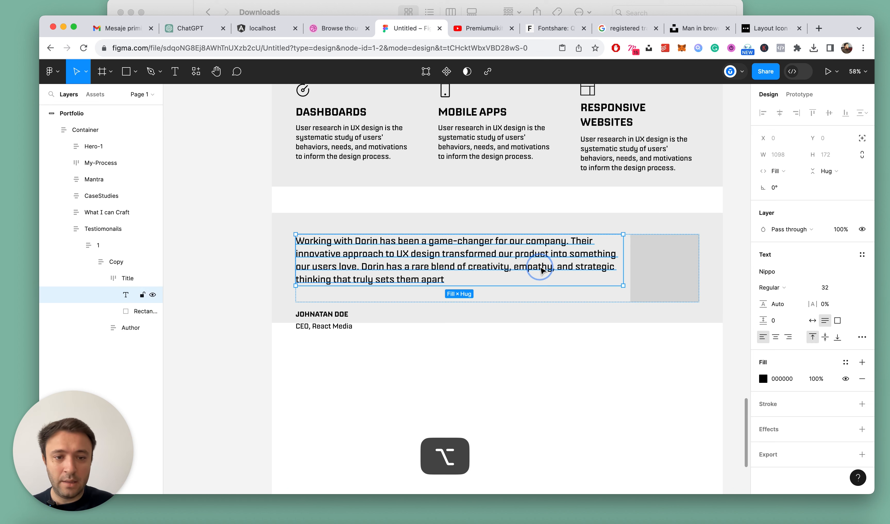
{"action": "left_click", "coordinate": [112, 278]}
{"action": "key", "text": "3"}
{"action": "key", "text": "2"}
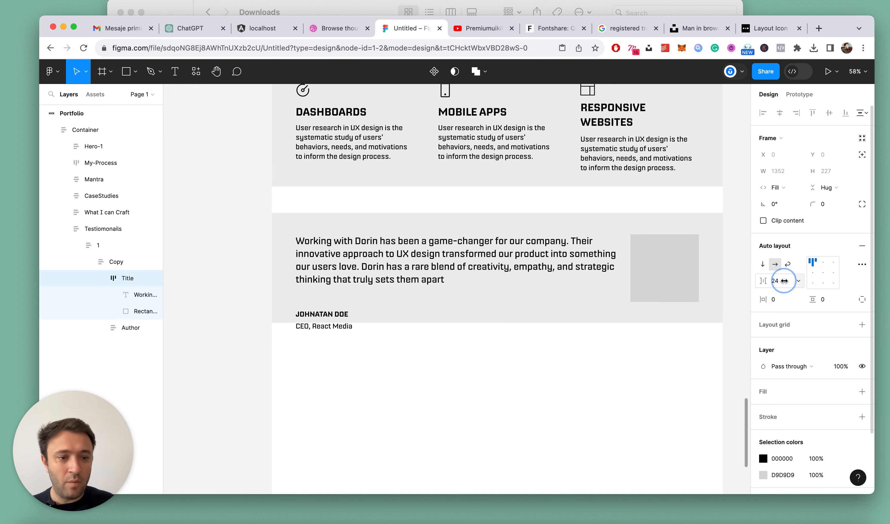
{"action": "key", "text": "super+z"}
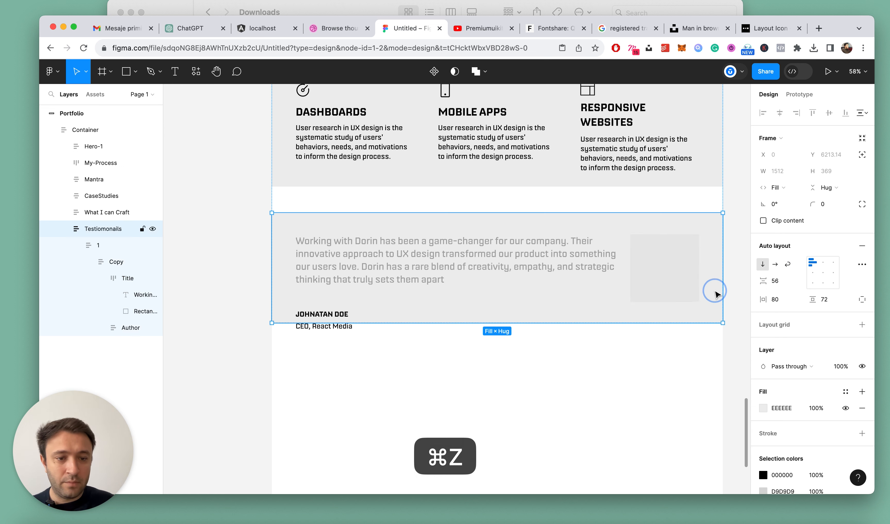
{"action": "left_click", "coordinate": [777, 282]}
{"action": "type", "text": "48"}
{"action": "key", "text": "Return"}
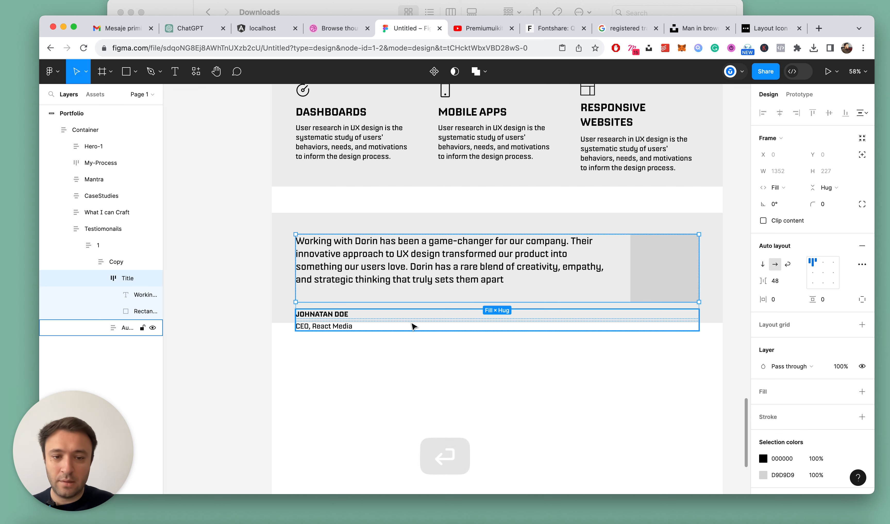
Cut the Author block out of the Copy frame, try pasting it at the testimonial text, and undo the paste
{"action": "left_click", "coordinate": [433, 266], "text": "super"}
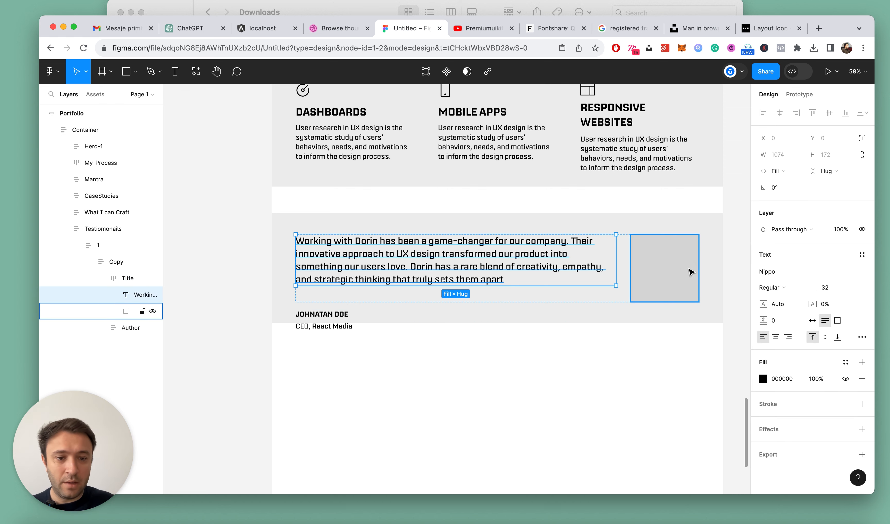
{"action": "left_click", "coordinate": [372, 327]}
{"action": "key", "text": "super+x"}
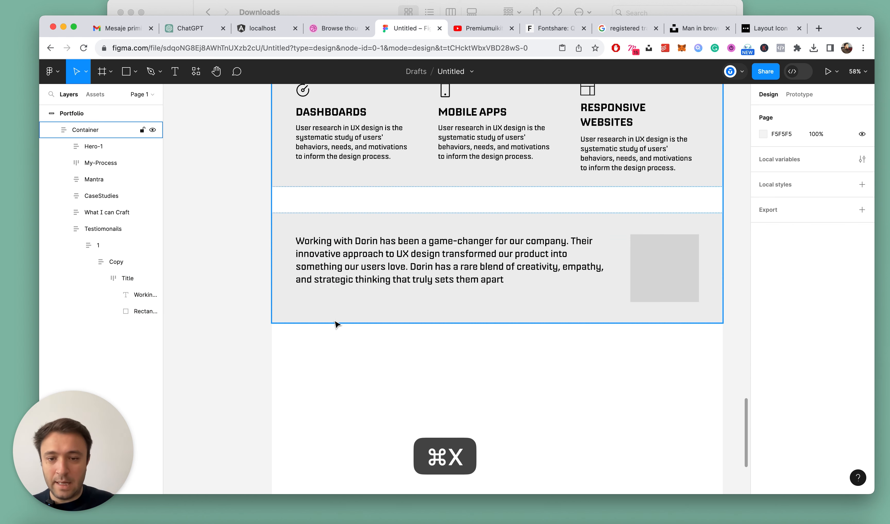
{"action": "left_click", "coordinate": [354, 286]}
{"action": "key", "text": "super+v"}
{"action": "key", "text": "super+z"}
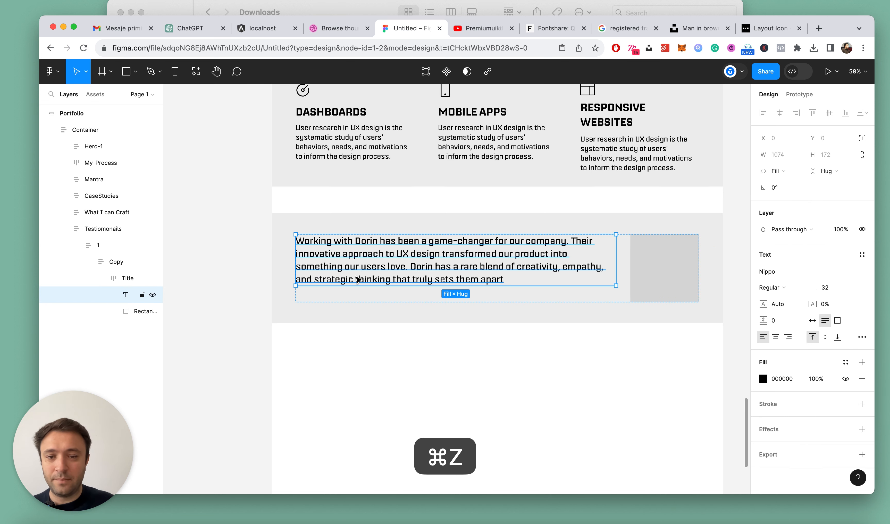
Ungroup the Title and Copy frames so the testimonial text and rectangle sit directly in frame 1
{"action": "left_click", "coordinate": [119, 279]}
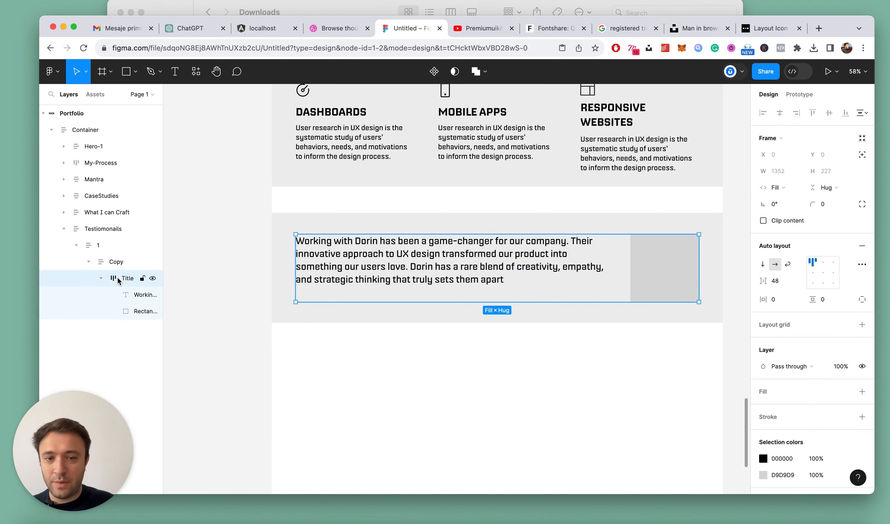
{"action": "key", "text": "super+shift+g"}
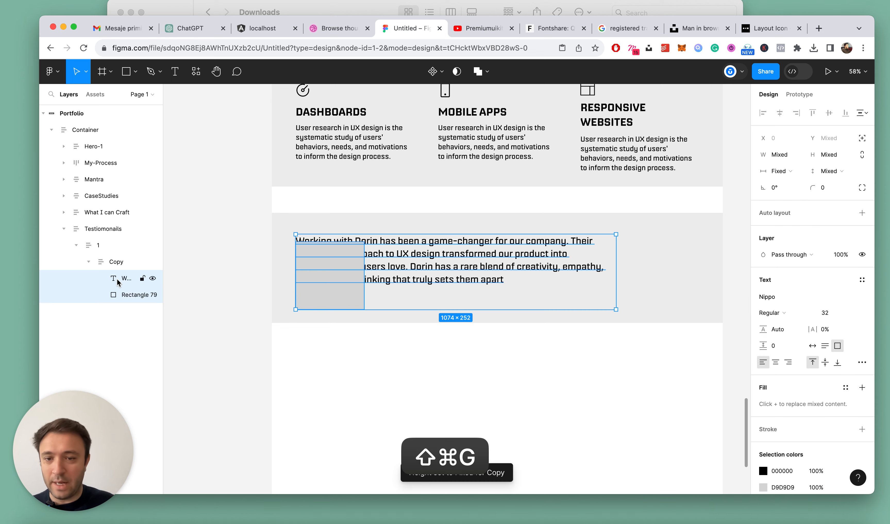
{"action": "left_click", "coordinate": [114, 262]}
{"action": "key", "text": "super+shift+g"}
{"action": "left_click", "coordinate": [392, 375]}
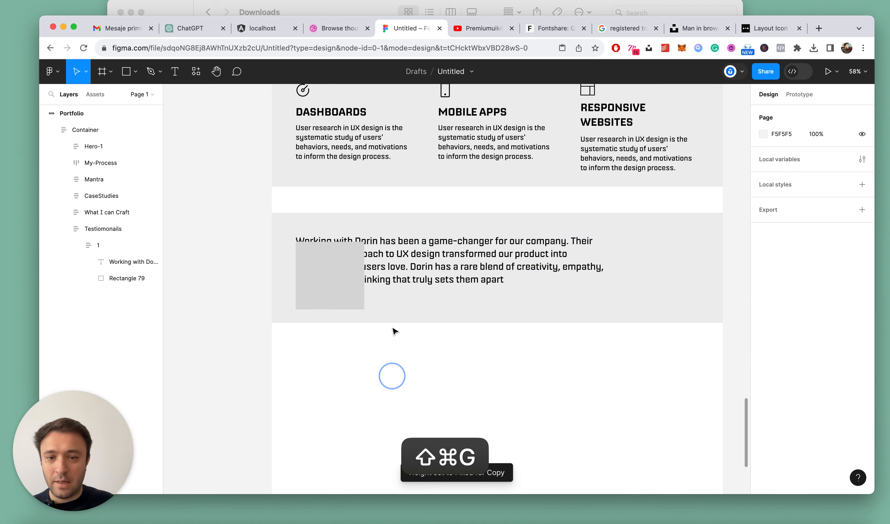
Paste the Author block after the testimonial text in frame 1 and wrap both in an auto layout frame
{"action": "scroll", "coordinate": [392, 317], "scroll_direction": "down", "scroll_amount": 2}
{"action": "scroll", "coordinate": [414, 288], "scroll_direction": "up", "scroll_amount": 4}
{"action": "left_click", "coordinate": [409, 252]}
{"action": "left_click", "coordinate": [405, 255], "text": "super"}
{"action": "key", "text": "super+v"}
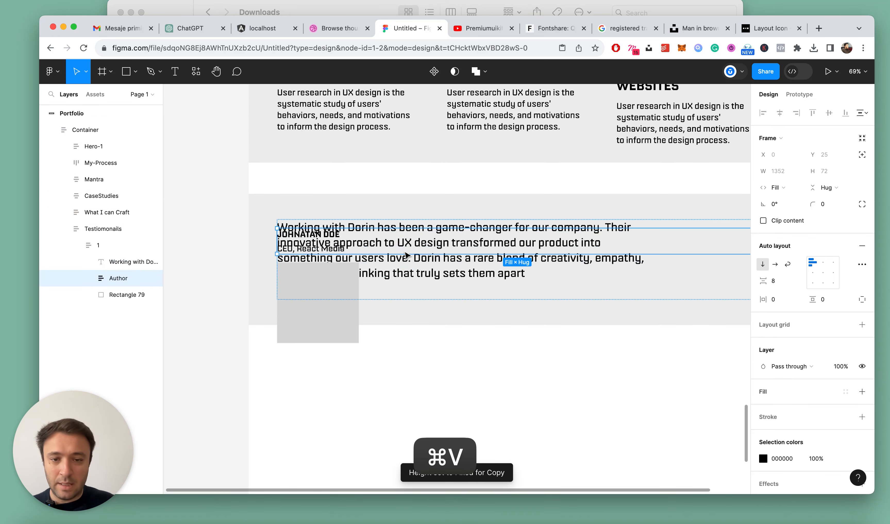
{"action": "left_click", "coordinate": [113, 264], "text": "shift"}
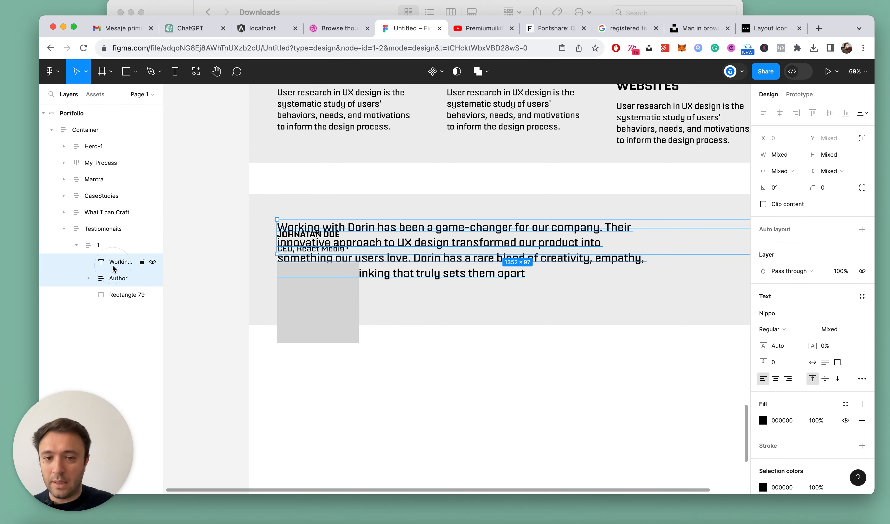
{"action": "key", "text": "shift+a"}
Cut the grey rectangle out of frame 1
{"action": "left_click", "coordinate": [346, 282]}
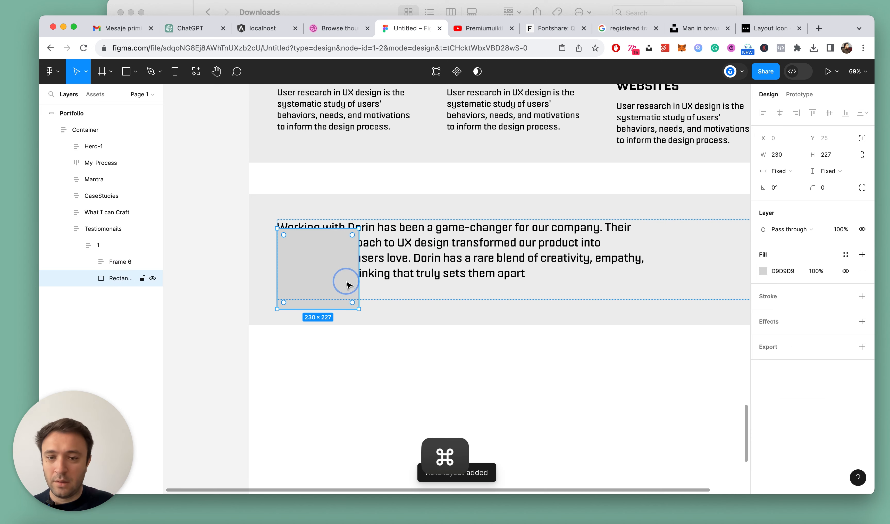
{"action": "key", "text": "super+x"}
{"action": "left_click", "coordinate": [376, 249]}
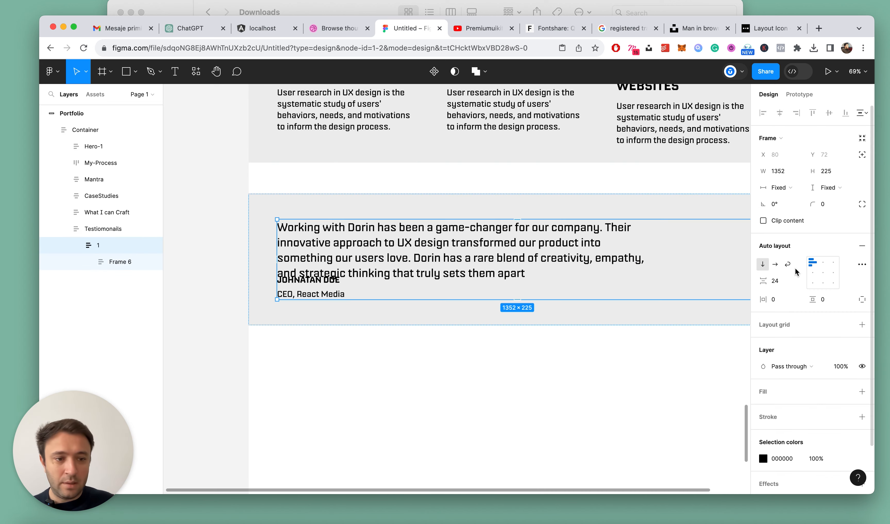
Set the vertical spacing between the testimonial text and the Author block in Frame 6 to 44
{"action": "scroll", "coordinate": [408, 266], "scroll_direction": "down", "scroll_amount": 5}
{"action": "scroll", "coordinate": [408, 266], "scroll_direction": "up", "scroll_amount": 5}
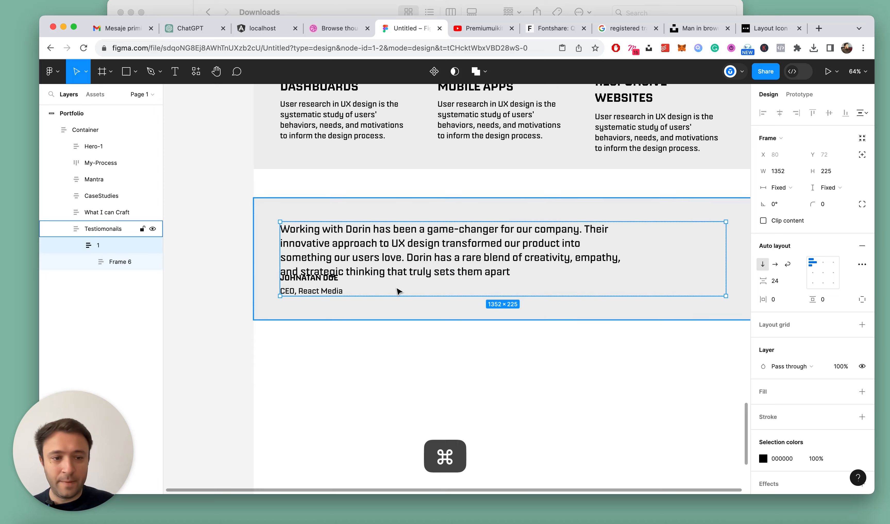
{"action": "left_click", "coordinate": [122, 266]}
{"action": "left_click", "coordinate": [779, 282]}
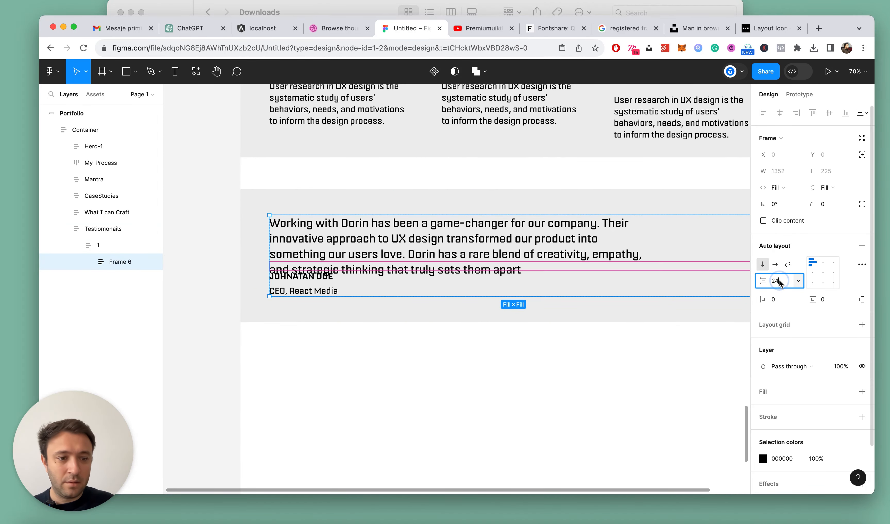
{"action": "key", "text": "shift+Up"}
{"action": "key", "text": "shift+Up"}
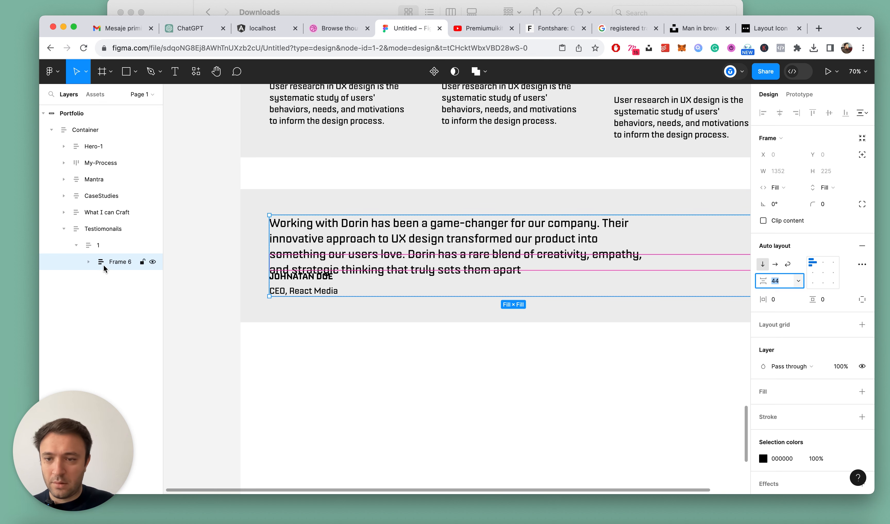
Ungroup the outer frame 1 and set the testimonial text to fill the container's width and hug its height
{"action": "key", "text": "super+shift+g"}
{"action": "left_click", "coordinate": [76, 246]}
{"action": "left_click", "coordinate": [111, 261]}
{"action": "key", "text": "alt"}
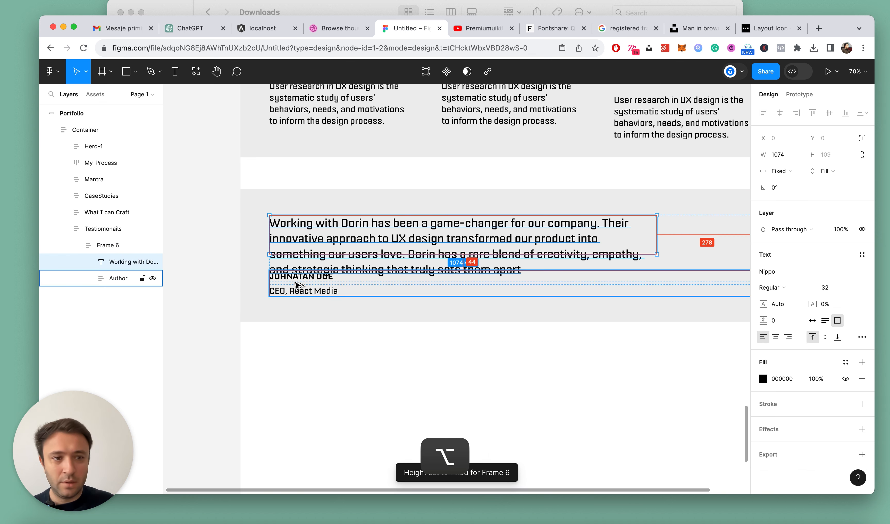
{"action": "left_click", "coordinate": [781, 171]}
{"action": "left_click", "coordinate": [781, 187]}
{"action": "left_click", "coordinate": [778, 171]}
{"action": "left_click", "coordinate": [787, 185]}
{"action": "key", "text": "alt"}
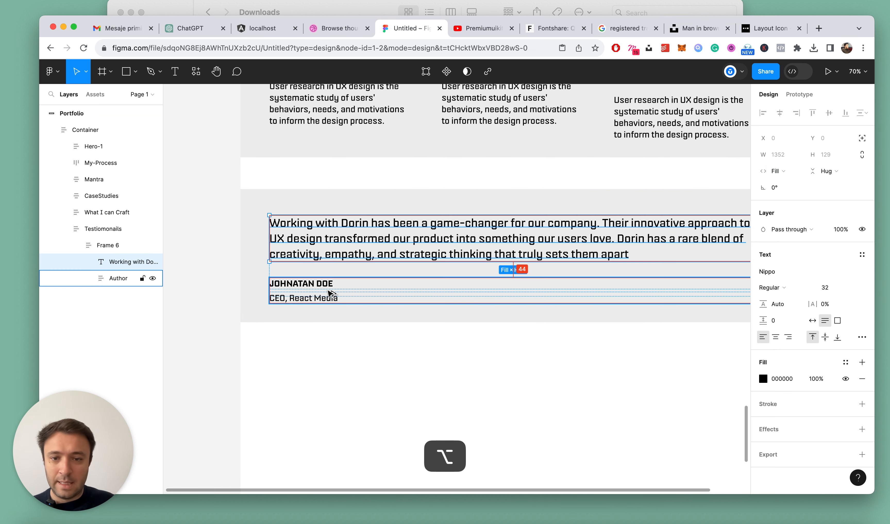
Set the vertical spacing between the testimonial text and the Author block in Frame 6 to 20
{"action": "left_click", "coordinate": [105, 247]}
{"action": "left_click", "coordinate": [776, 280]}
{"action": "type", "text": "12"}
{"action": "key", "text": "Return"}
{"action": "type", "text": "20"}
{"action": "key", "text": "Return"}
Paste the cut rectangle into the Testiomonails section below Frame 6
{"action": "left_click", "coordinate": [76, 245]}
{"action": "left_click", "coordinate": [110, 229]}
{"action": "key", "text": "cmd+v"}
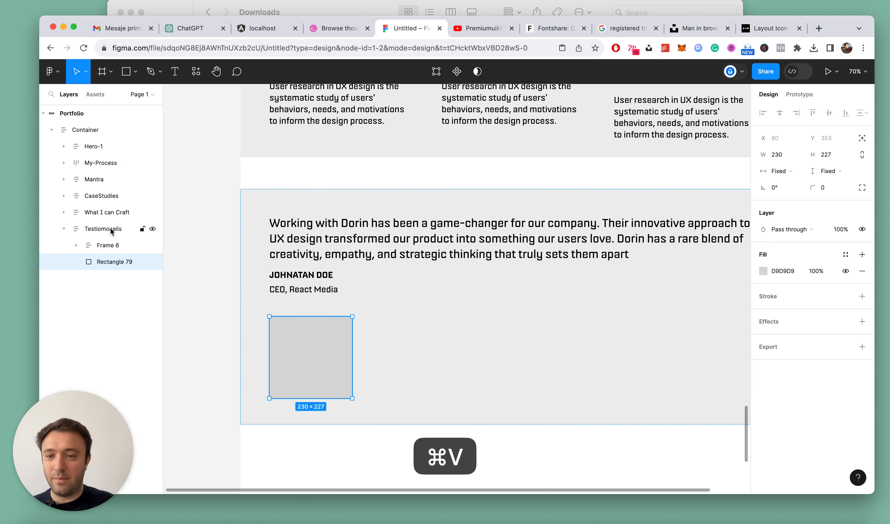
Wrap Frame 6 and the rectangle in an auto layout frame named 1 and lay it out horizontally
{"action": "left_click", "coordinate": [109, 245], "text": "shift"}
{"action": "key", "text": "shift+a"}
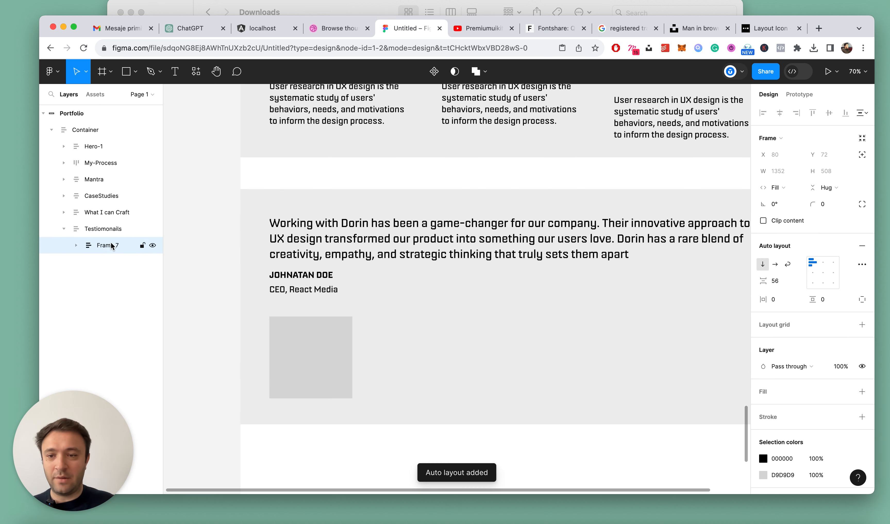
{"action": "key", "text": "Return"}
{"action": "left_click", "coordinate": [775, 264]}
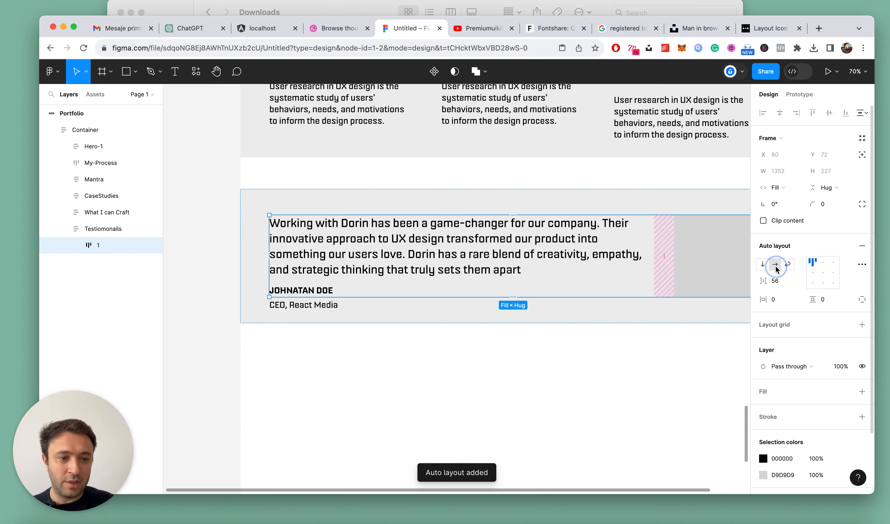
{"action": "scroll", "coordinate": [451, 276], "scroll_direction": "down", "scroll_amount": 5}
{"action": "scroll", "coordinate": [452, 276], "scroll_direction": "down", "scroll_amount": 1}
{"action": "left_click", "coordinate": [536, 335]}
Set the height of Frame 6 inside frame 1 to hug its contents
{"action": "scroll", "coordinate": [386, 299], "scroll_direction": "up", "scroll_amount": 5}
{"action": "triple_click", "coordinate": [358, 278]}
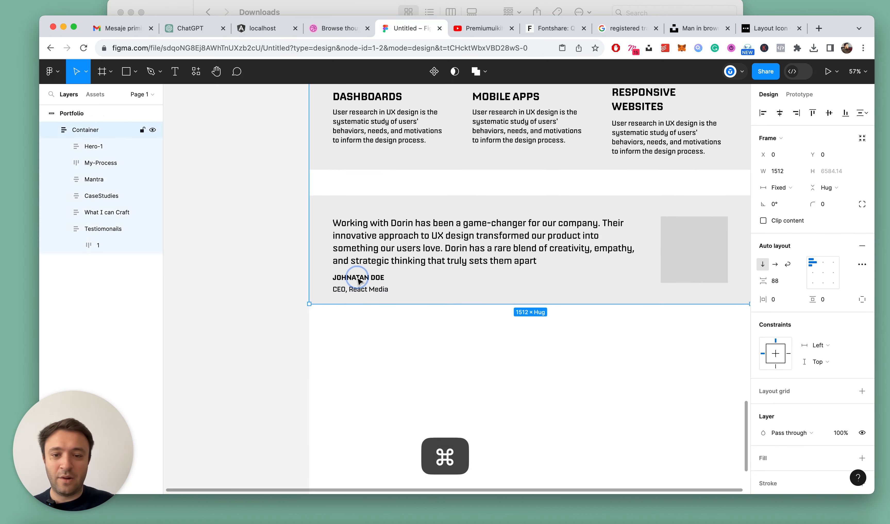
{"action": "left_click", "coordinate": [76, 245]}
{"action": "left_click", "coordinate": [112, 265]}
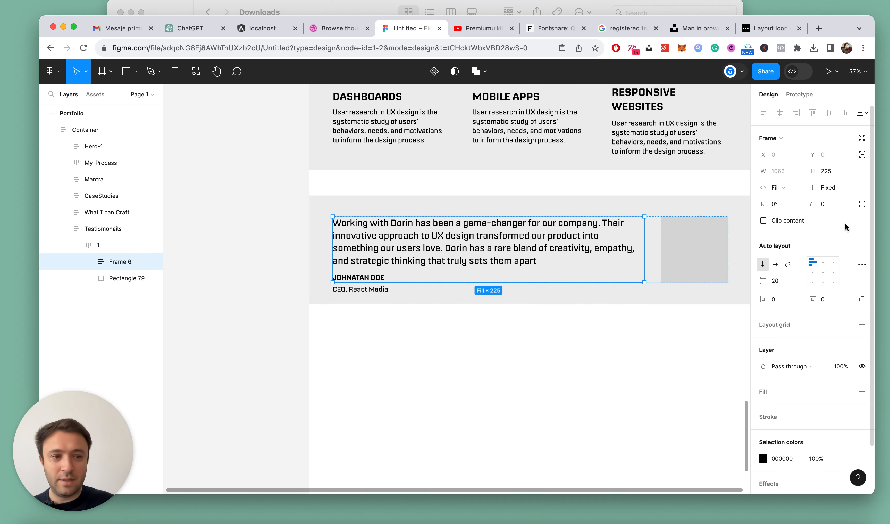
{"action": "left_click", "coordinate": [827, 188]}
{"action": "left_click", "coordinate": [823, 200]}
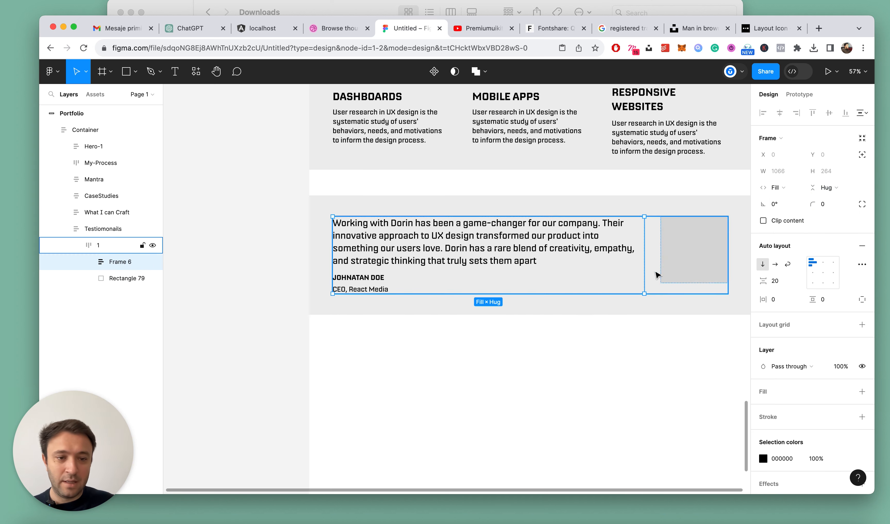
Enlarge the grey rectangle beside the testimonial to 247 high with proportions locked, and set its height to fill the container
{"action": "left_click", "coordinate": [679, 250], "text": "alt"}
{"action": "left_click", "coordinate": [602, 377]}
{"action": "scroll", "coordinate": [670, 335], "scroll_direction": "down", "scroll_amount": 2}
{"action": "left_click", "coordinate": [704, 276], "text": "super"}
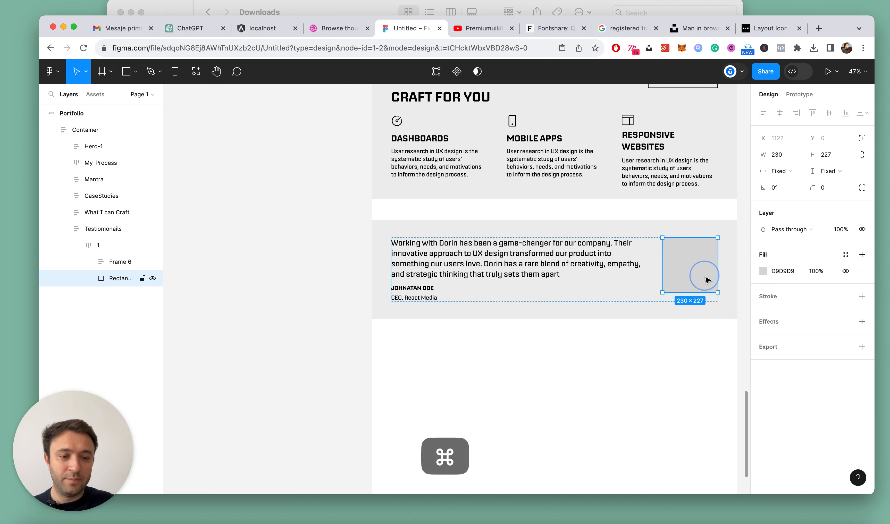
{"action": "scroll", "coordinate": [705, 276], "scroll_direction": "up", "scroll_amount": 3}
{"action": "left_click", "coordinate": [831, 157]}
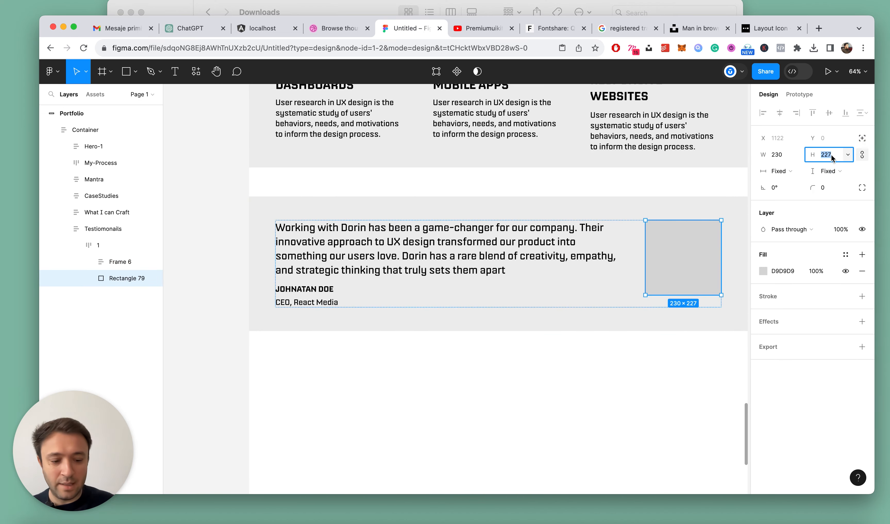
{"action": "key", "text": "shift+Up"}
{"action": "key", "text": "shift+Up"}
{"action": "left_click", "coordinate": [821, 171]}
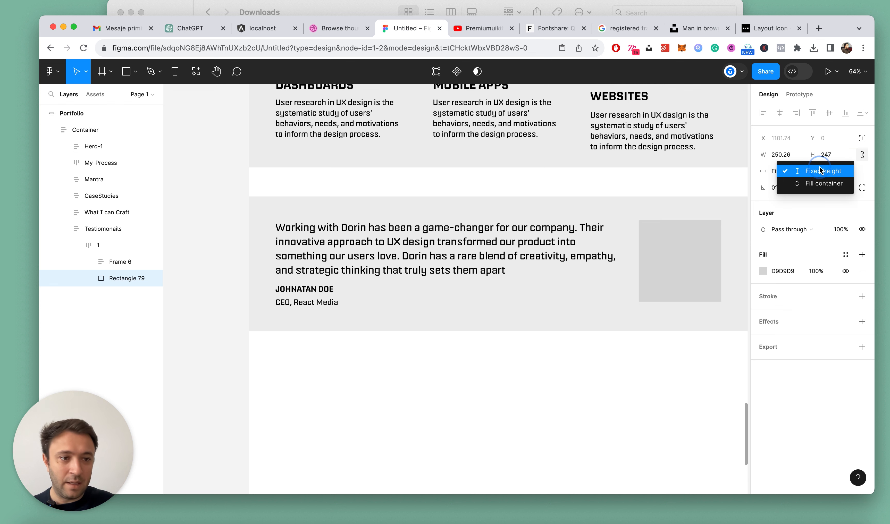
{"action": "left_click", "coordinate": [819, 184]}
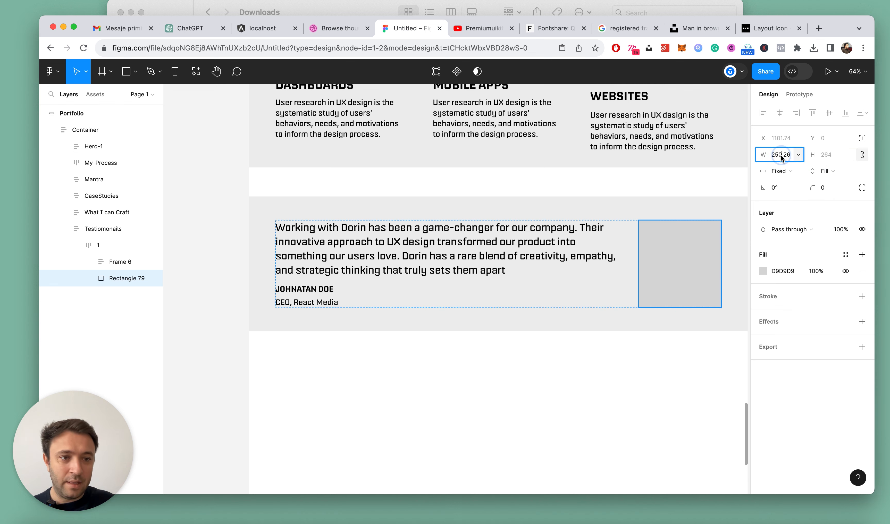
Undo the accidental shrinking of the grey rectangle and set its width to 300
{"action": "key", "text": "Return"}
{"action": "key", "text": "Return"}
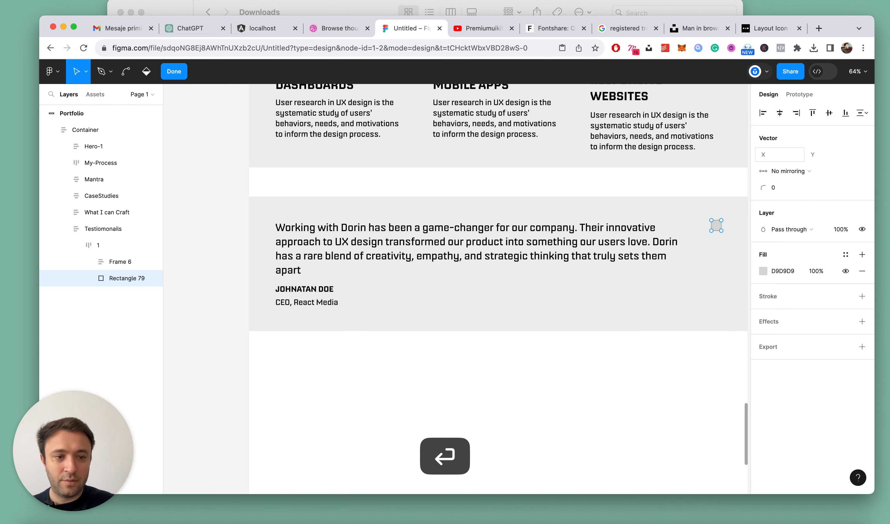
{"action": "key", "text": "super+z"}
{"action": "key", "text": "Right"}
{"action": "type", "text": "0"}
{"action": "key", "text": "Return"}
{"action": "scroll", "coordinate": [324, 316], "scroll_direction": "down", "scroll_amount": 3}
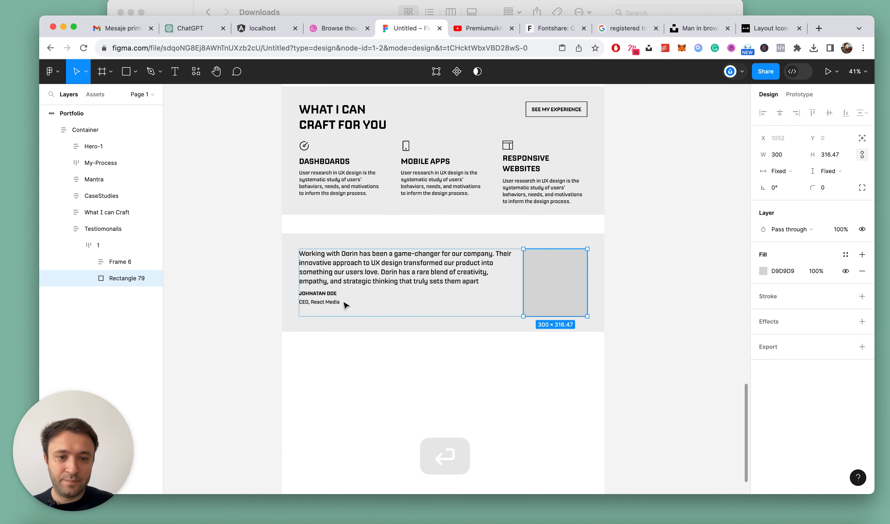
Set the horizontal spacing between Frame 6 and the rectangle in frame 1 to 64
{"action": "left_click", "coordinate": [407, 358]}
{"action": "double_click", "coordinate": [401, 268]}
{"action": "double_click", "coordinate": [401, 265]}
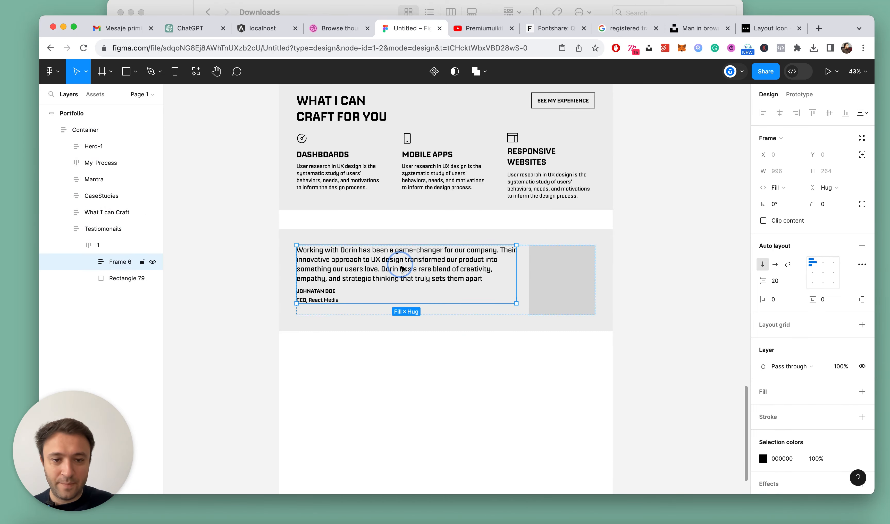
{"action": "scroll", "coordinate": [400, 266], "scroll_direction": "up", "scroll_amount": 3}
{"action": "left_click", "coordinate": [780, 285]}
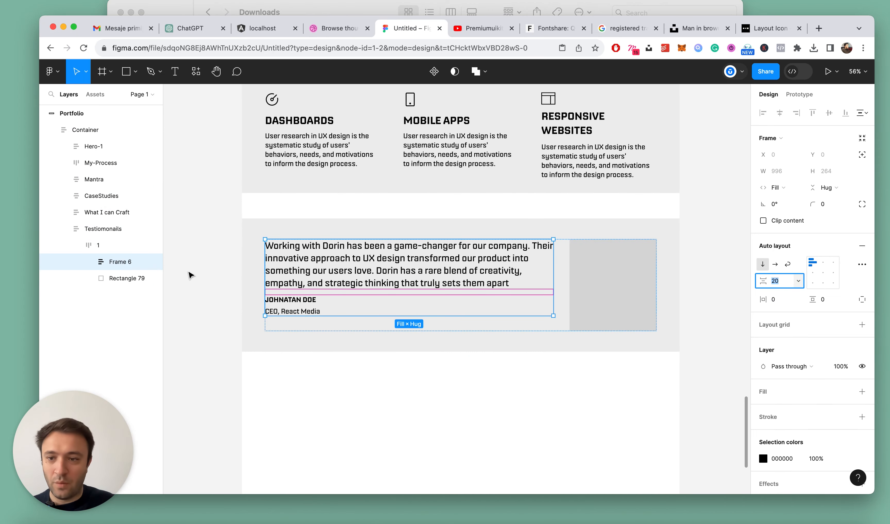
{"action": "left_click", "coordinate": [98, 245]}
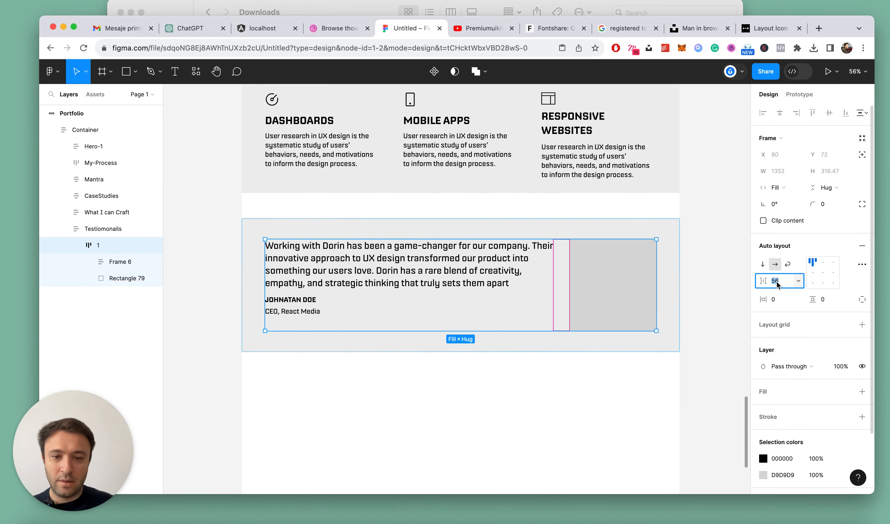
{"action": "key", "text": "shift+Up"}
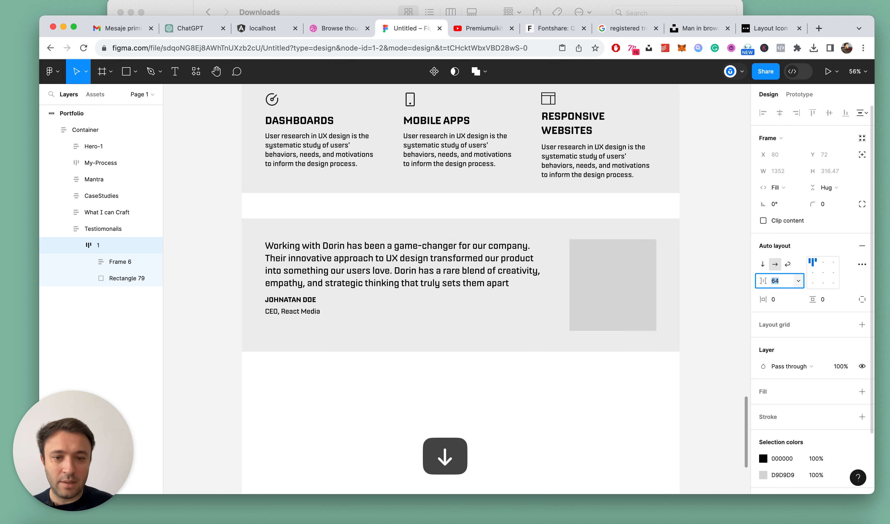
{"action": "left_click", "coordinate": [229, 198]}
Add a layout grid to the Portfolio frame and make it a grid of 12 columns
{"action": "scroll", "coordinate": [228, 198], "scroll_direction": "down", "scroll_amount": 6}
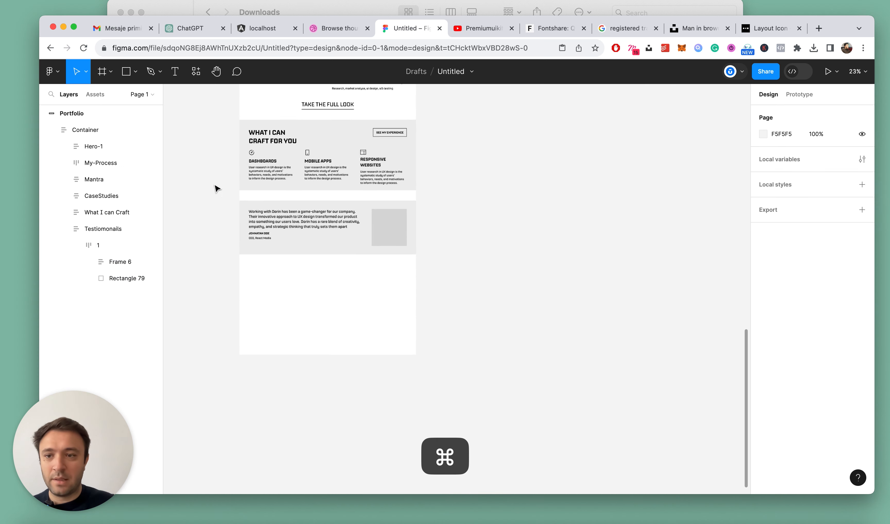
{"action": "left_click", "coordinate": [74, 119]}
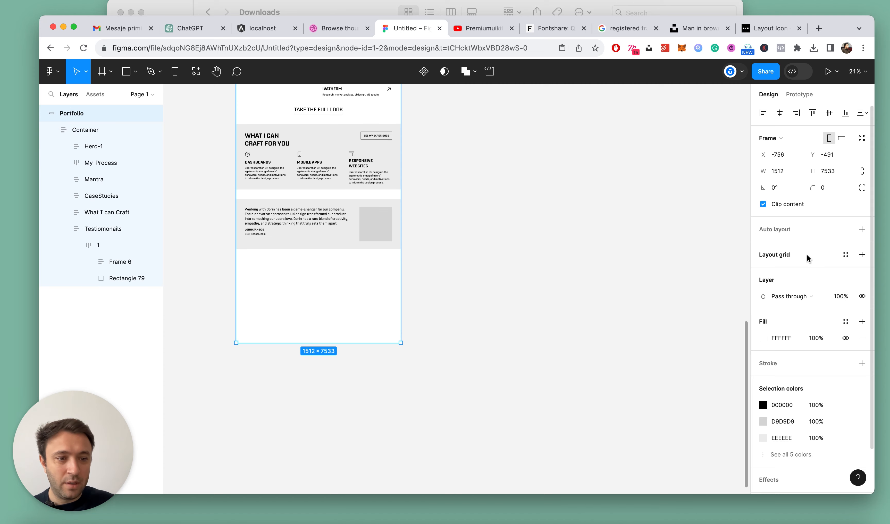
{"action": "left_click", "coordinate": [862, 254]}
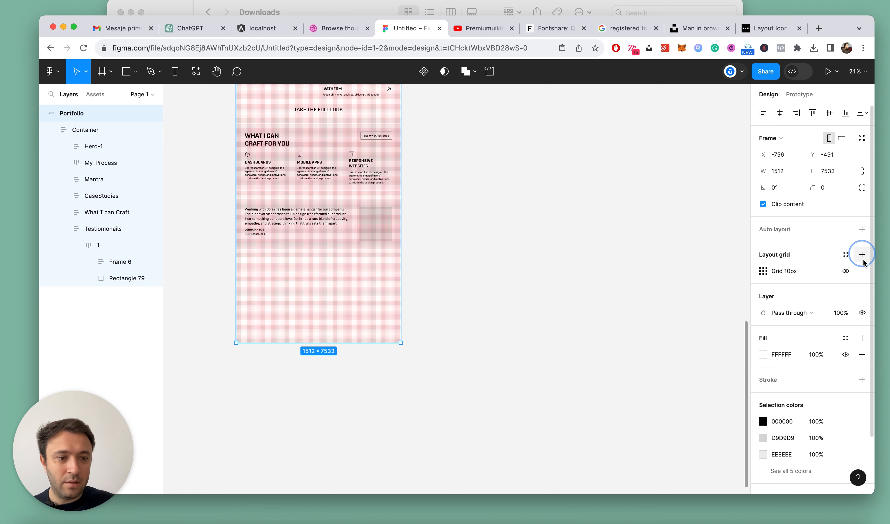
{"action": "scroll", "coordinate": [310, 190], "scroll_direction": "up", "scroll_amount": 2}
{"action": "scroll", "coordinate": [310, 191], "scroll_direction": "up", "scroll_amount": 1}
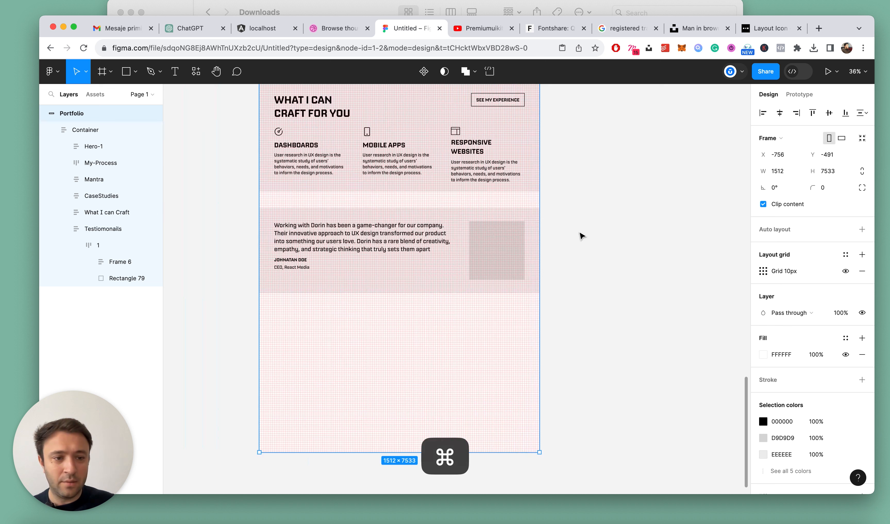
{"action": "left_click", "coordinate": [762, 271]}
{"action": "left_click", "coordinate": [648, 279]}
{"action": "left_click", "coordinate": [651, 283]}
{"action": "key", "text": "Return"}
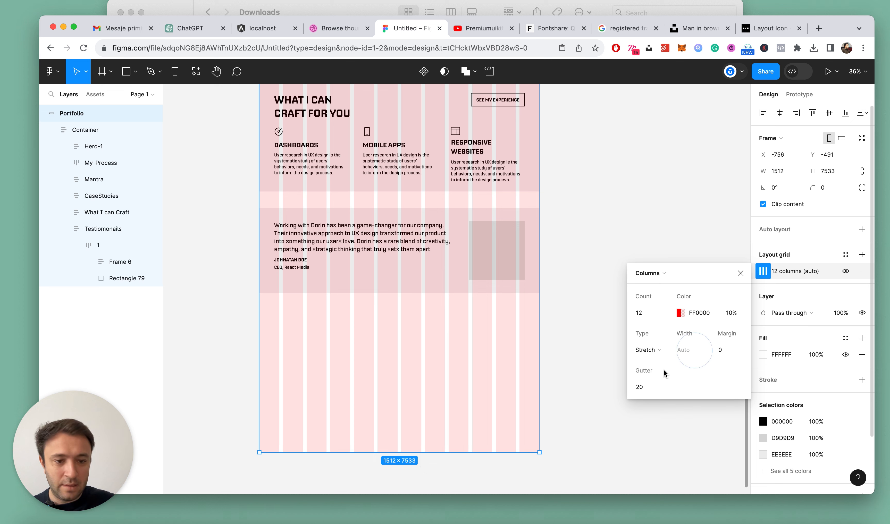
Centre the Portfolio frame's column grid and give it a gutter of 30 and a column width of 85
{"action": "left_click", "coordinate": [658, 352]}
{"action": "left_click", "coordinate": [658, 337]}
{"action": "type", "text": "30"}
{"action": "key", "text": "Return"}
{"action": "left_click", "coordinate": [686, 352]}
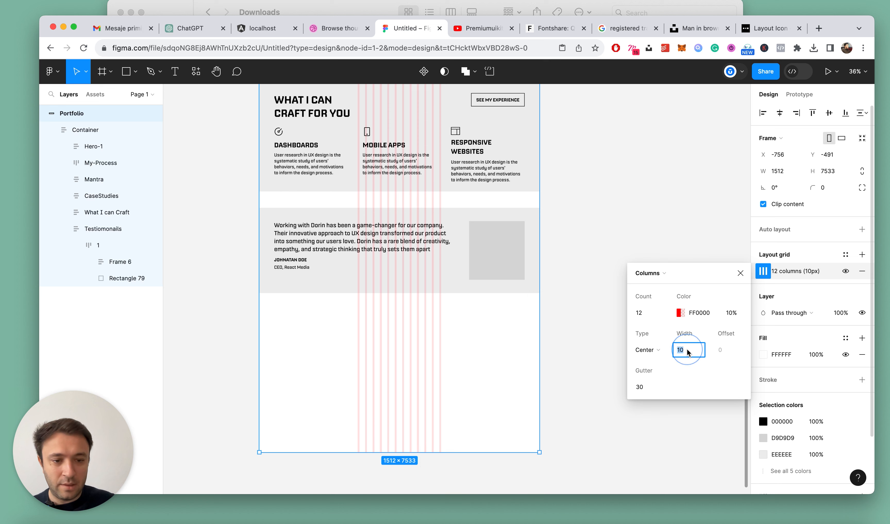
{"action": "type", "text": "85"}
{"action": "key", "text": "Return"}
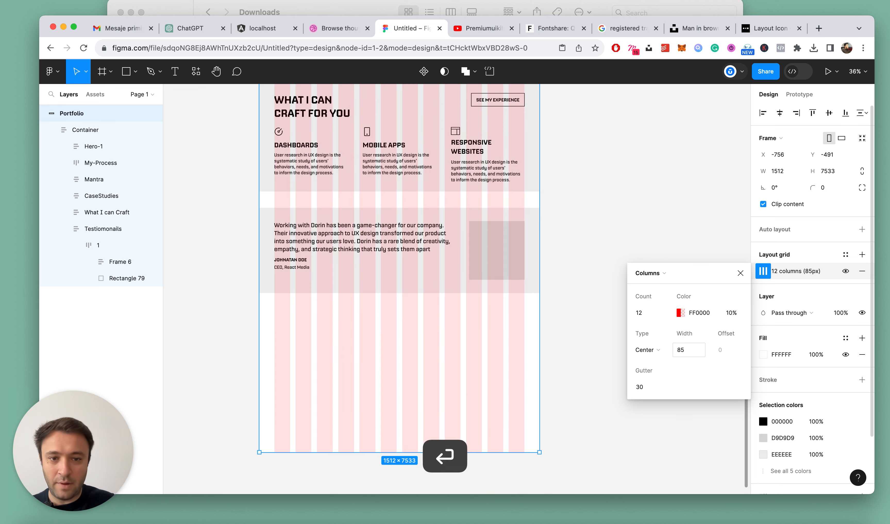
{"action": "left_click", "coordinate": [740, 272]}
Widen the testimonial rectangle to 315 so its left edge meets a grid column, and collapse the layer list
{"action": "left_click", "coordinate": [498, 231], "text": "super"}
{"action": "scroll", "coordinate": [498, 231], "scroll_direction": "up", "scroll_amount": 5}
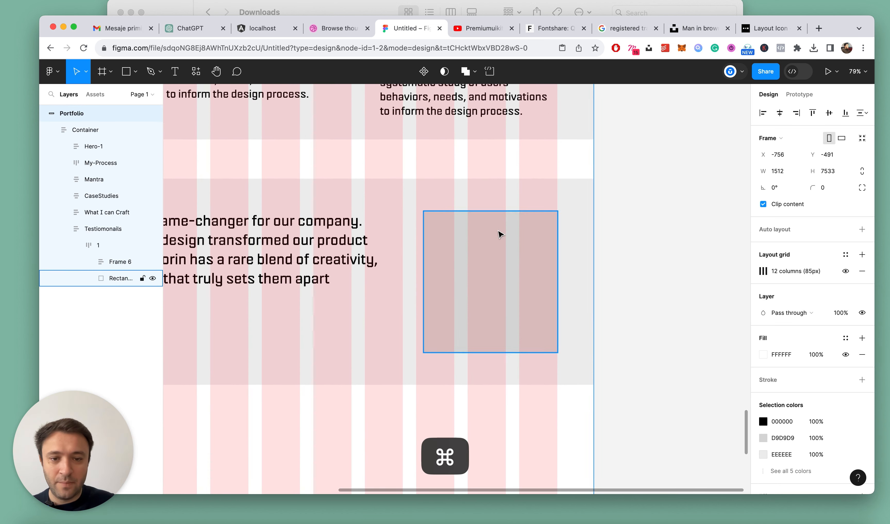
{"action": "left_click_drag", "start_coordinate": [413, 255], "coordinate": [406, 255]}
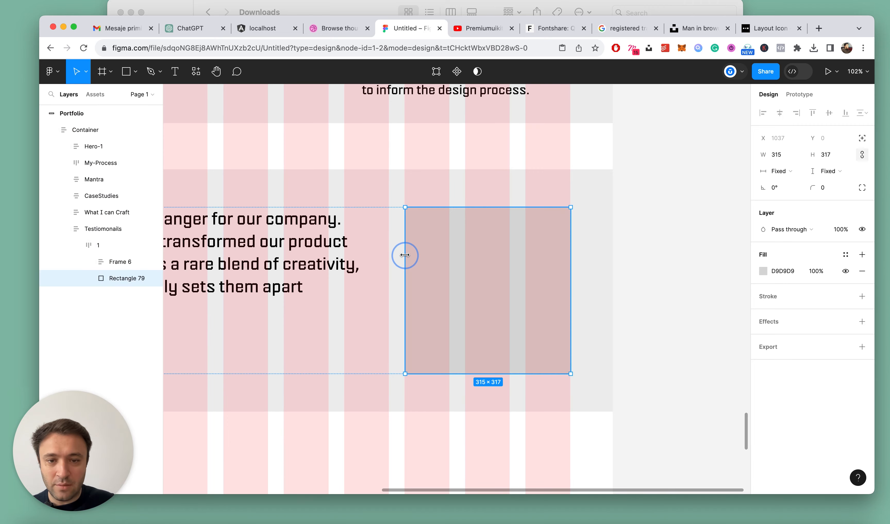
{"action": "scroll", "coordinate": [570, 264], "scroll_direction": "down", "scroll_amount": 5}
{"action": "key", "text": "Escape"}
{"action": "key", "text": "alt+l"}
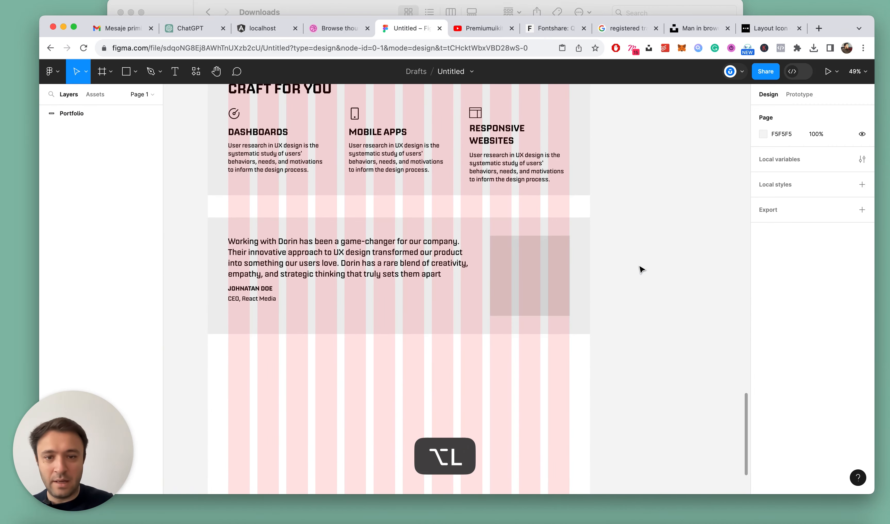
Lower the colour opacity of the Portfolio frame's column grid to 7%
{"action": "scroll", "coordinate": [641, 269], "scroll_direction": "down", "scroll_amount": 6}
{"action": "scroll", "coordinate": [468, 197], "scroll_direction": "up", "scroll_amount": 5}
{"action": "left_click", "coordinate": [414, 158]}
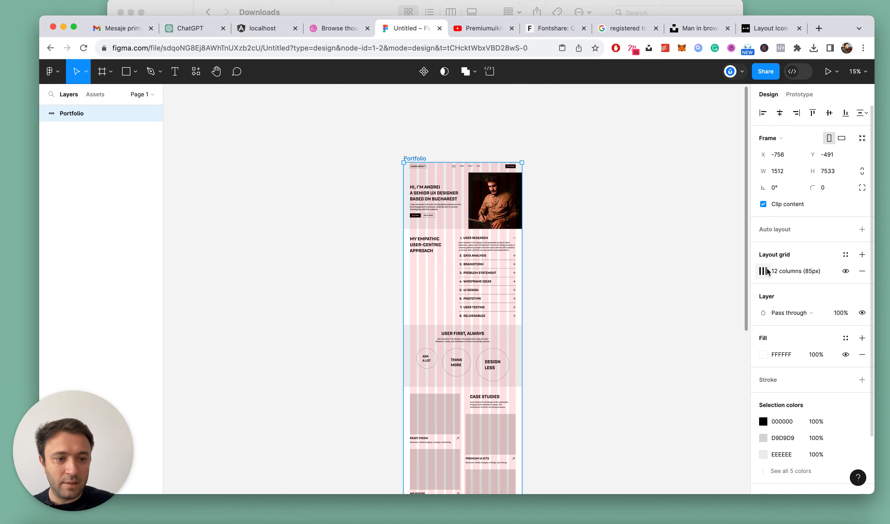
{"action": "left_click", "coordinate": [765, 271]}
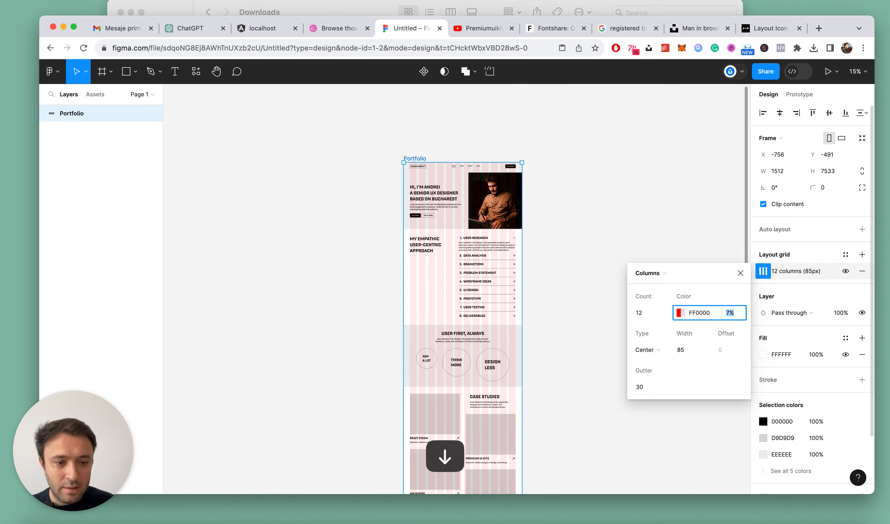
{"action": "left_click", "coordinate": [741, 274]}
{"action": "left_click", "coordinate": [657, 183]}
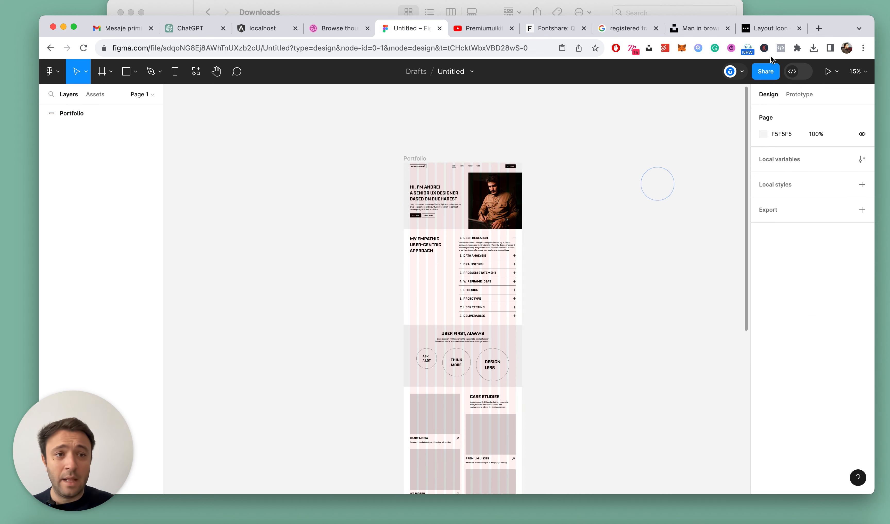
Switch to the browser's Unsplash photo page and open unsplash.com in a new tab
{"action": "left_click", "coordinate": [705, 29]}
{"action": "left_click", "coordinate": [482, 174]}
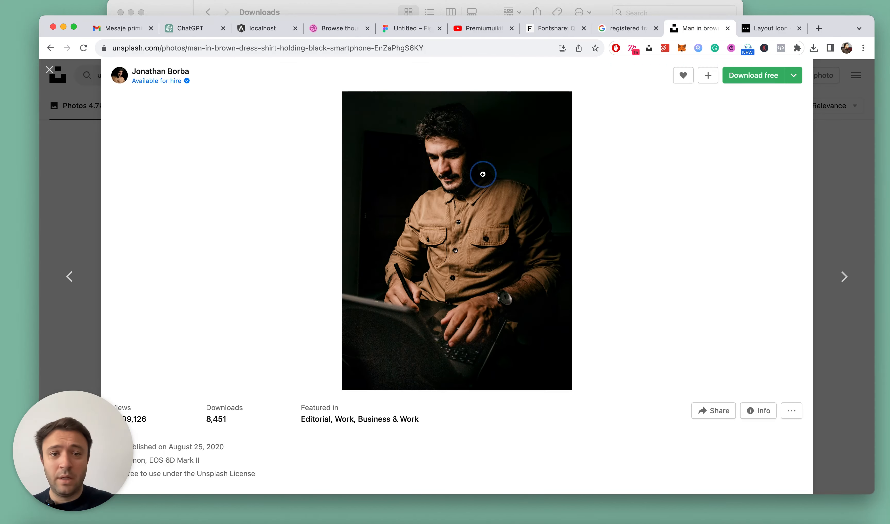
{"action": "key", "text": "super+t"}
{"action": "type", "text": "un"}
{"action": "key", "text": "Return"}
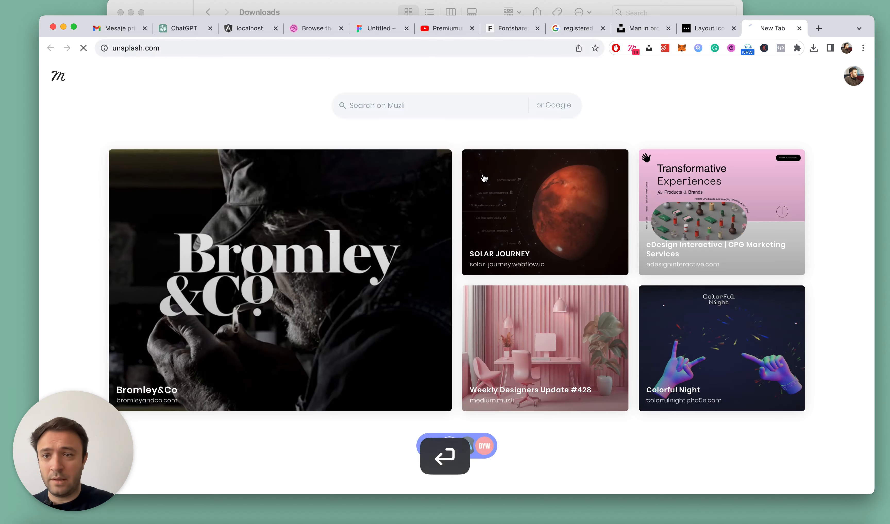
Search Unsplash for "portrait people"
{"action": "left_click", "coordinate": [183, 69]}
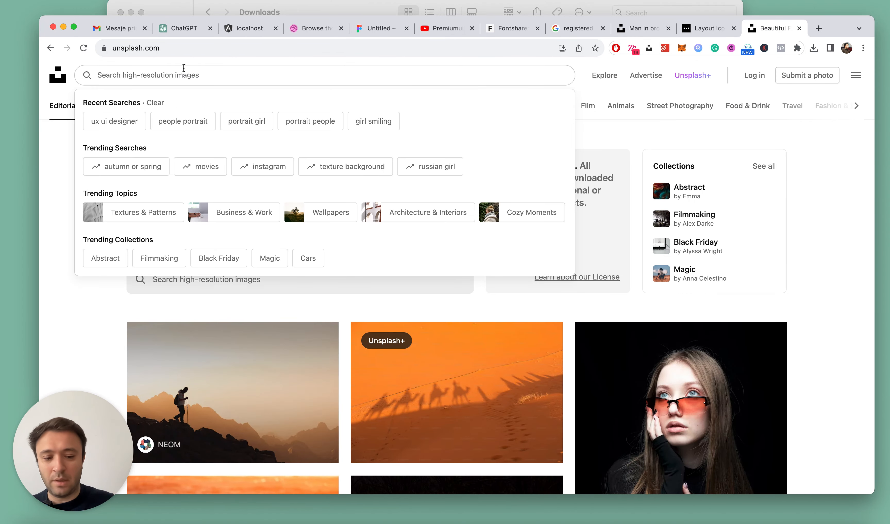
{"action": "type", "text": "portrait pe"}
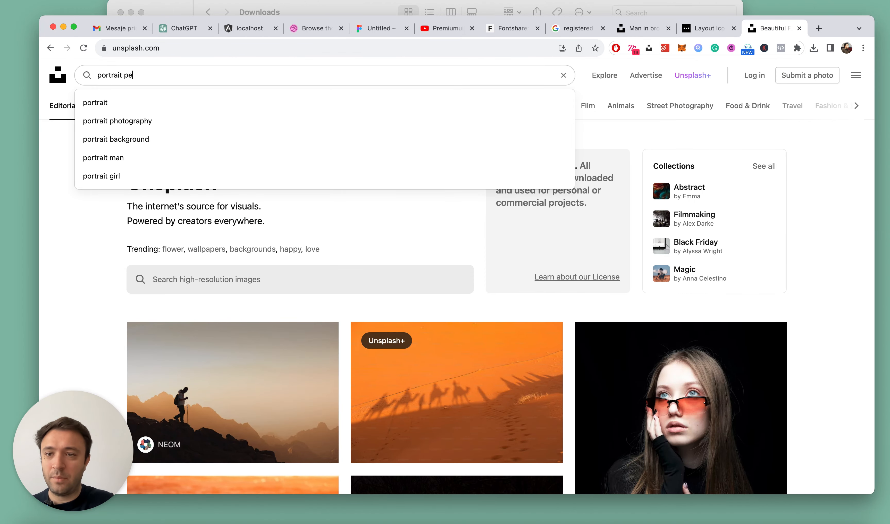
{"action": "type", "text": "ople"}
{"action": "key", "text": "Return"}
Browse the "portrait people" photo results for a face suited to the testimonial image
{"action": "scroll", "coordinate": [573, 292], "scroll_direction": "down", "scroll_amount": 10}
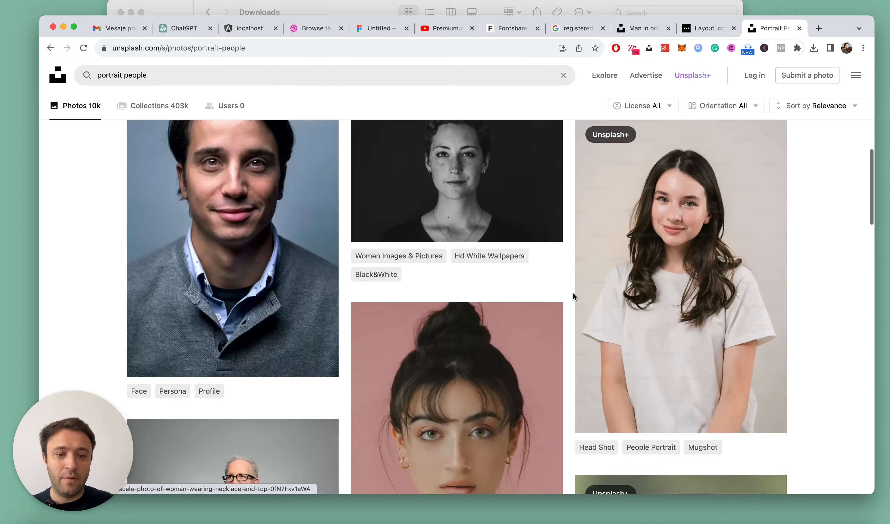
{"action": "scroll", "coordinate": [572, 293], "scroll_direction": "down", "scroll_amount": 10}
{"action": "scroll", "coordinate": [570, 293], "scroll_direction": "up", "scroll_amount": 4}
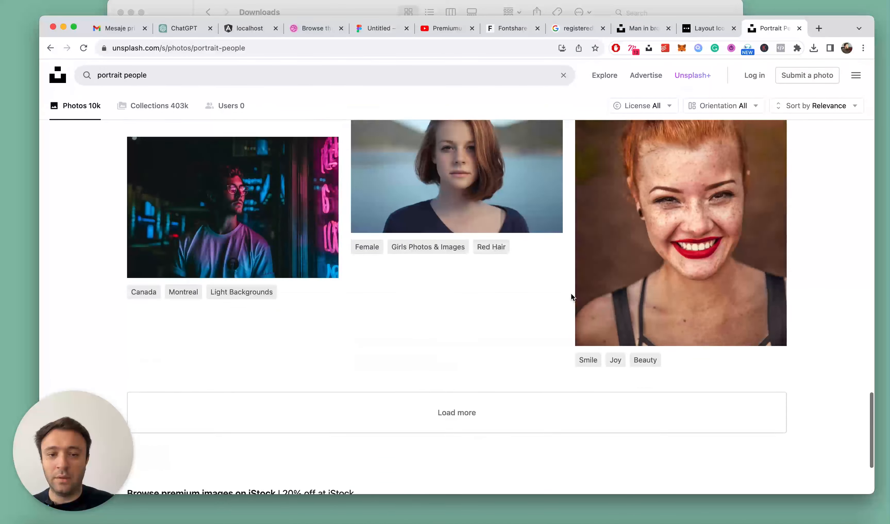
{"action": "scroll", "coordinate": [571, 293], "scroll_direction": "down", "scroll_amount": 1}
{"action": "left_click", "coordinate": [483, 373]}
{"action": "scroll", "coordinate": [575, 367], "scroll_direction": "down", "scroll_amount": 10}
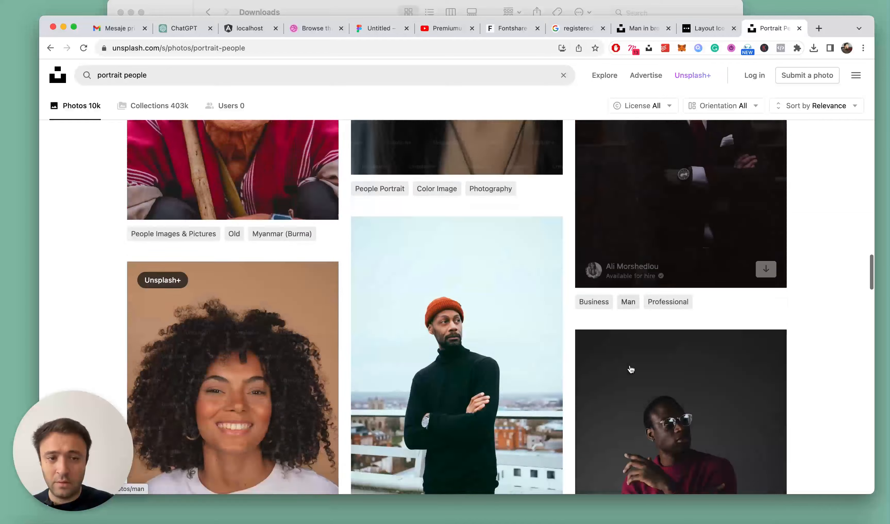
{"action": "scroll", "coordinate": [629, 365], "scroll_direction": "down", "scroll_amount": 15}
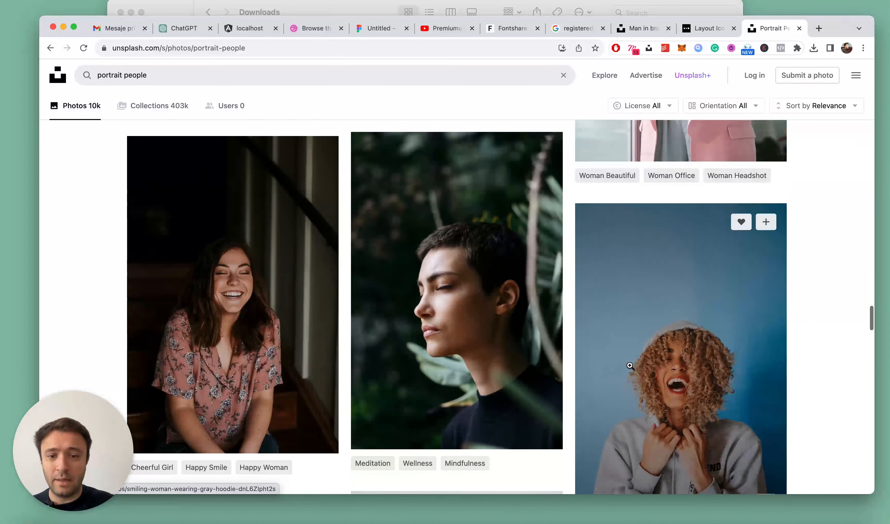
{"action": "scroll", "coordinate": [630, 365], "scroll_direction": "down", "scroll_amount": 15}
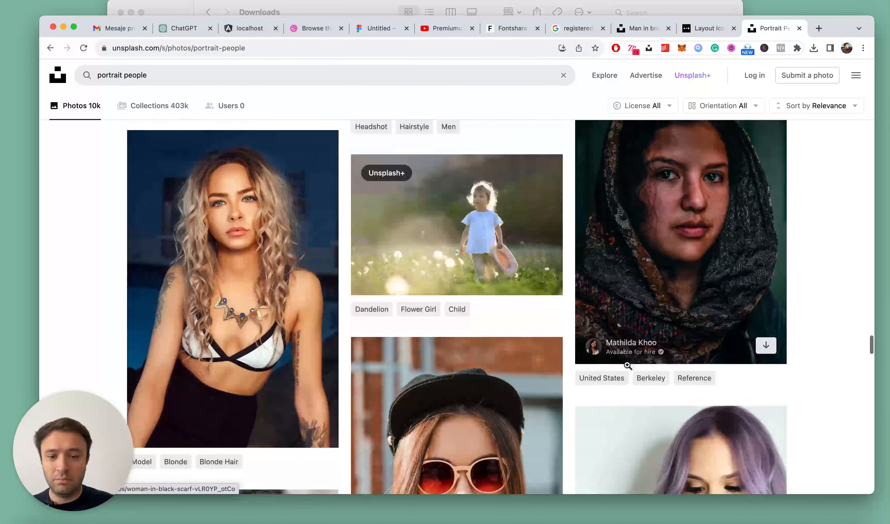
{"action": "scroll", "coordinate": [628, 368], "scroll_direction": "down", "scroll_amount": 15}
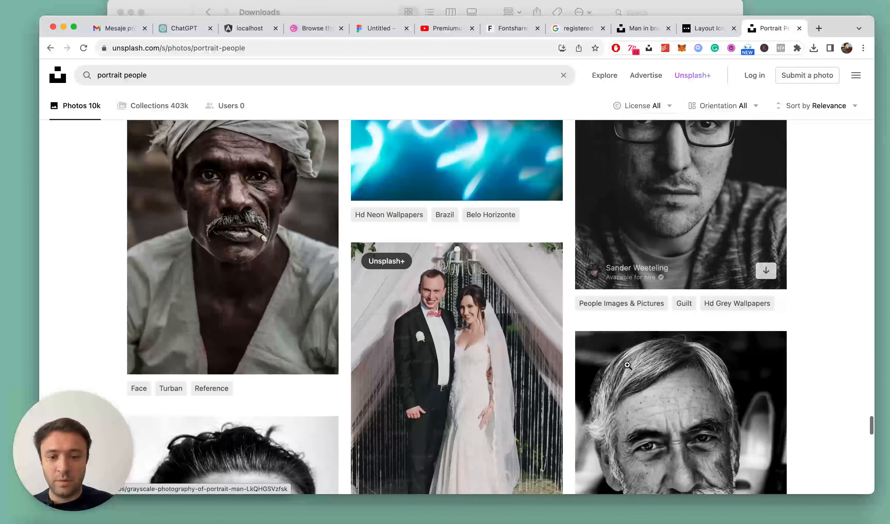
{"action": "scroll", "coordinate": [627, 365], "scroll_direction": "down", "scroll_amount": 15}
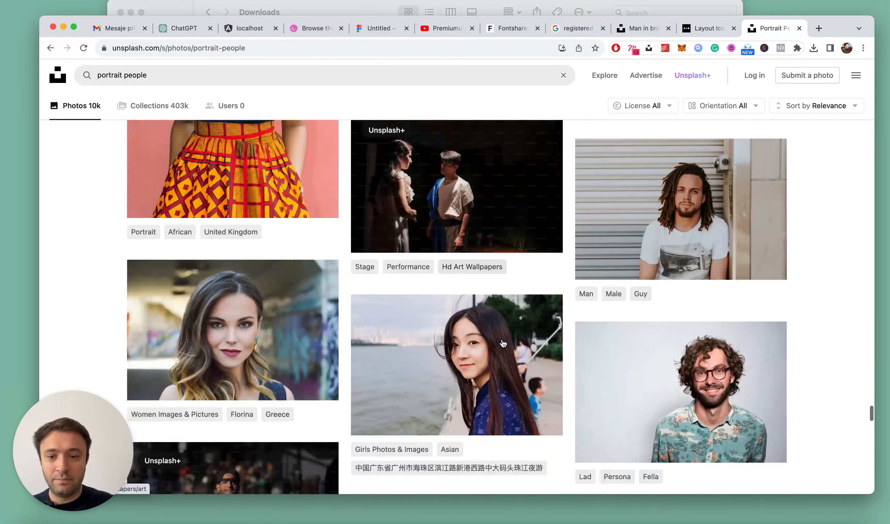
{"action": "scroll", "coordinate": [747, 233], "scroll_direction": "down", "scroll_amount": 15}
{"action": "scroll", "coordinate": [746, 233], "scroll_direction": "up", "scroll_amount": 20}
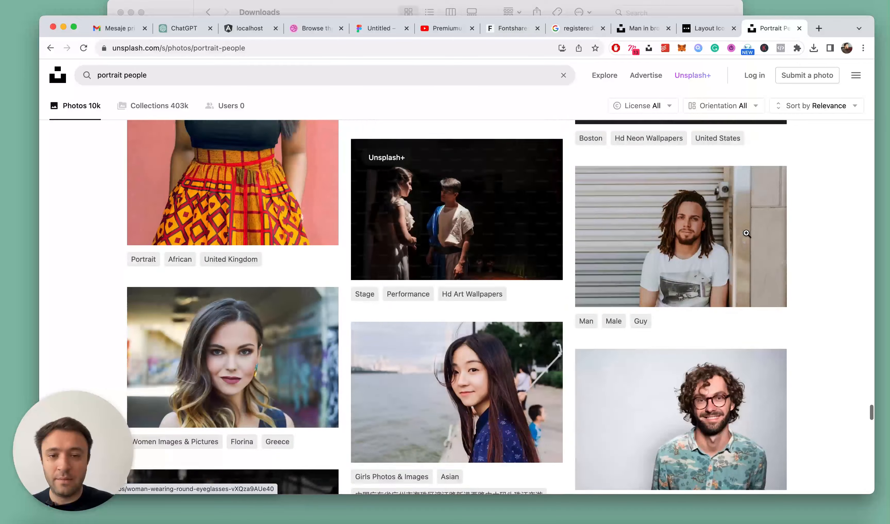
{"action": "scroll", "coordinate": [484, 292], "scroll_direction": "up", "scroll_amount": 15}
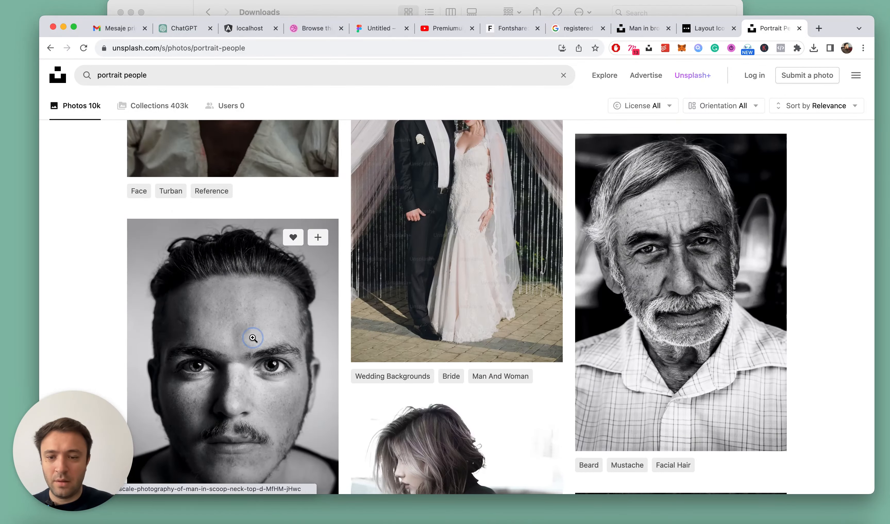
Copy the black-and-white portrait of the man in the scoop-neck top and paste it into the grey testimonial rectangle in Figma
{"action": "left_click", "coordinate": [253, 338]}
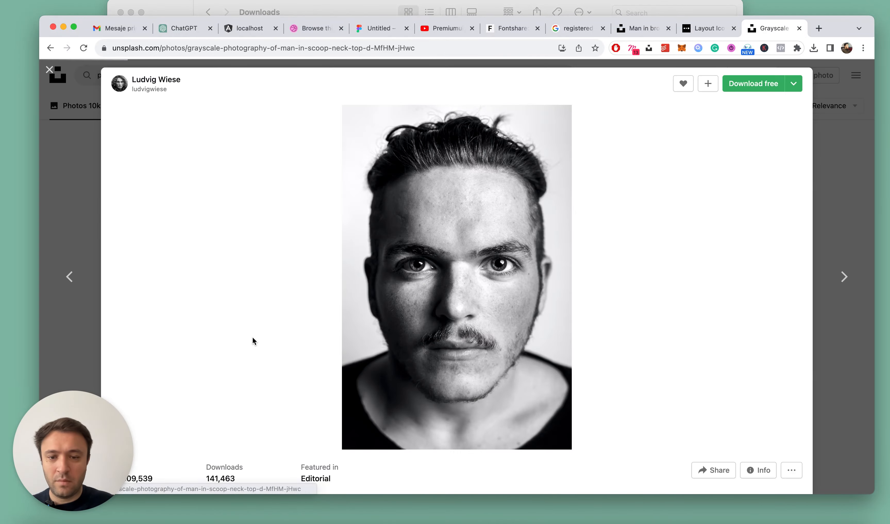
{"action": "right_click", "coordinate": [452, 262]}
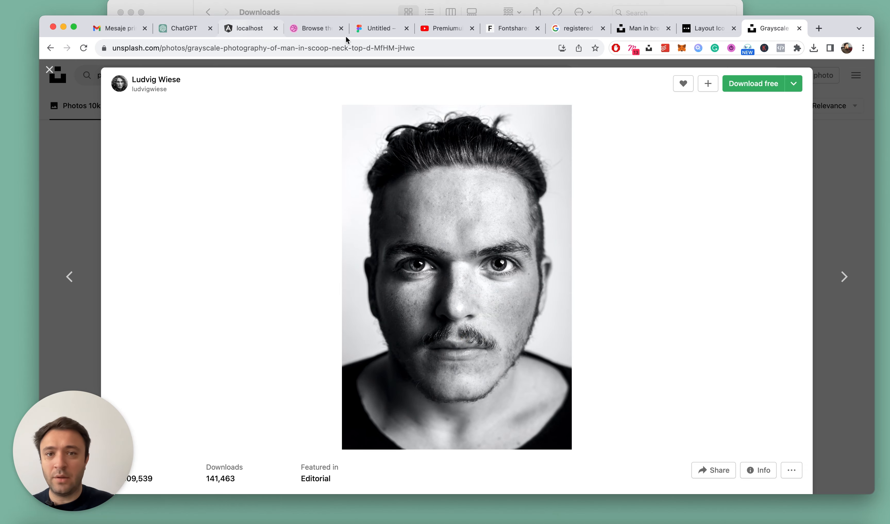
{"action": "left_click", "coordinate": [376, 30]}
{"action": "scroll", "coordinate": [530, 220], "scroll_direction": "down", "scroll_amount": 10}
{"action": "scroll", "coordinate": [508, 215], "scroll_direction": "up", "scroll_amount": 3}
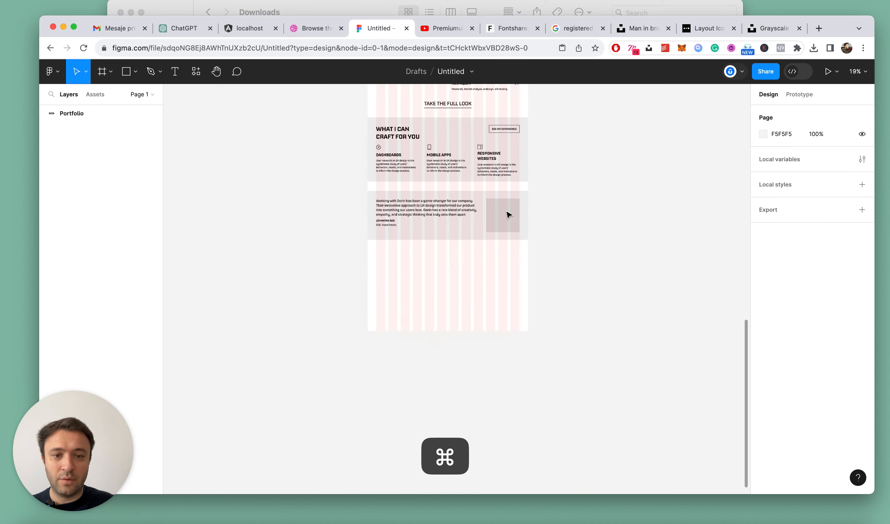
{"action": "scroll", "coordinate": [508, 215], "scroll_direction": "up", "scroll_amount": 10}
{"action": "left_click", "coordinate": [507, 214], "text": "super"}
{"action": "key", "text": "super+v"}
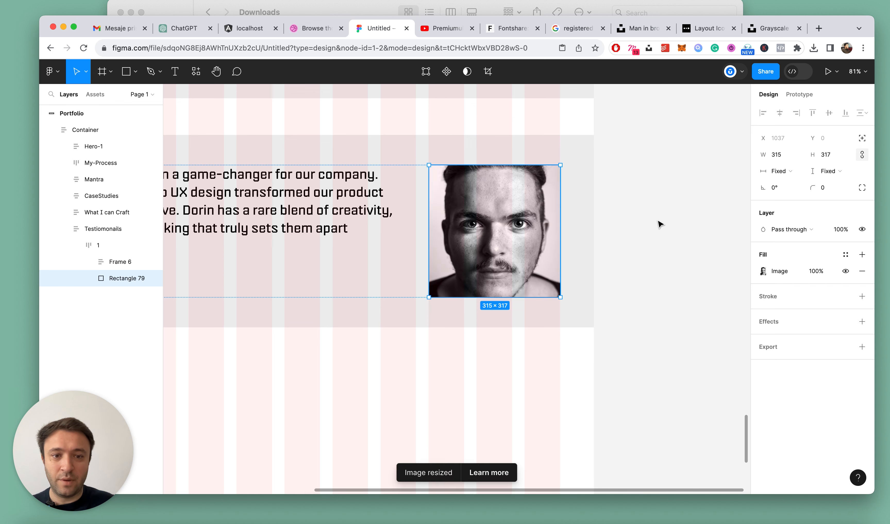
Stretch the testimonial portrait slightly taller by extending its lower edge, and deselect it
{"action": "left_click", "coordinate": [655, 218]}
{"action": "left_click", "coordinate": [508, 191], "text": "super"}
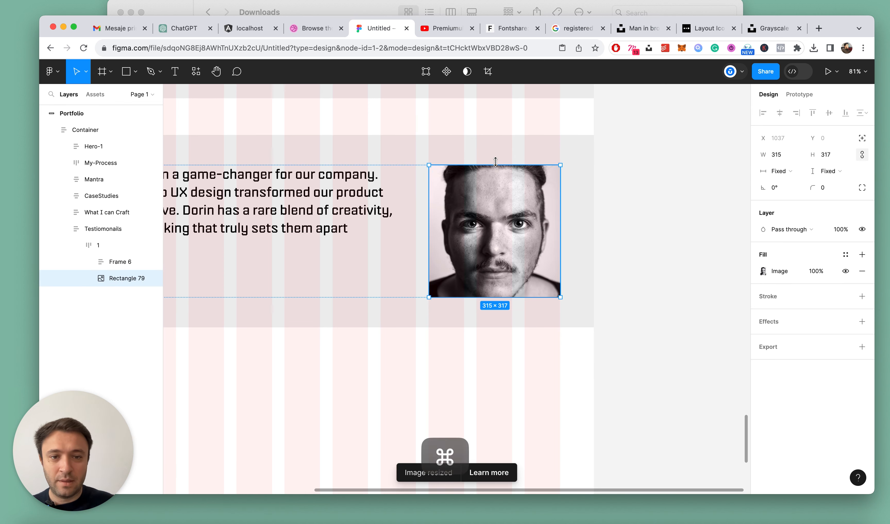
{"action": "left_click_drag", "start_coordinate": [490, 297], "coordinate": [489, 308]}
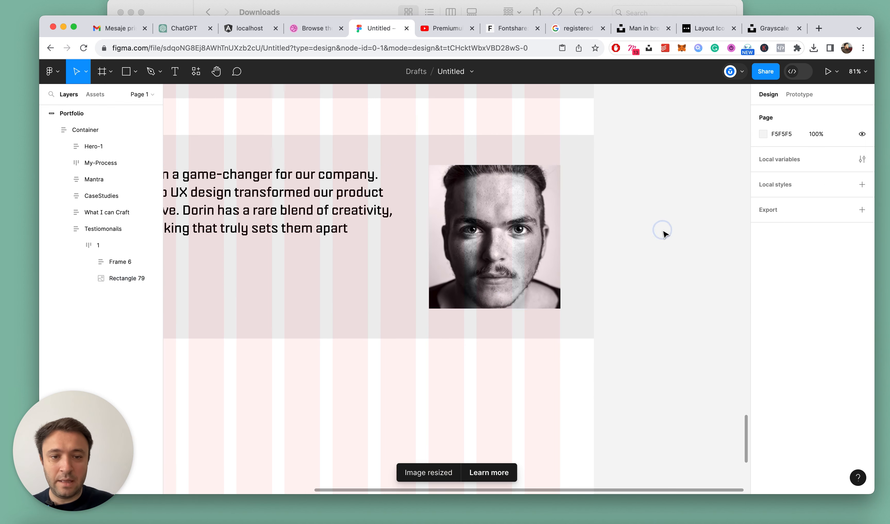
{"action": "left_click", "coordinate": [662, 231]}
Hide the Portfolio frame's 12-column layout grid and deselect the frame
{"action": "scroll", "coordinate": [569, 214], "scroll_direction": "down", "scroll_amount": 10}
{"action": "scroll", "coordinate": [569, 215], "scroll_direction": "up", "scroll_amount": 5}
{"action": "scroll", "coordinate": [572, 218], "scroll_direction": "up", "scroll_amount": 10}
{"action": "left_click", "coordinate": [362, 201]}
{"action": "left_click", "coordinate": [362, 201]}
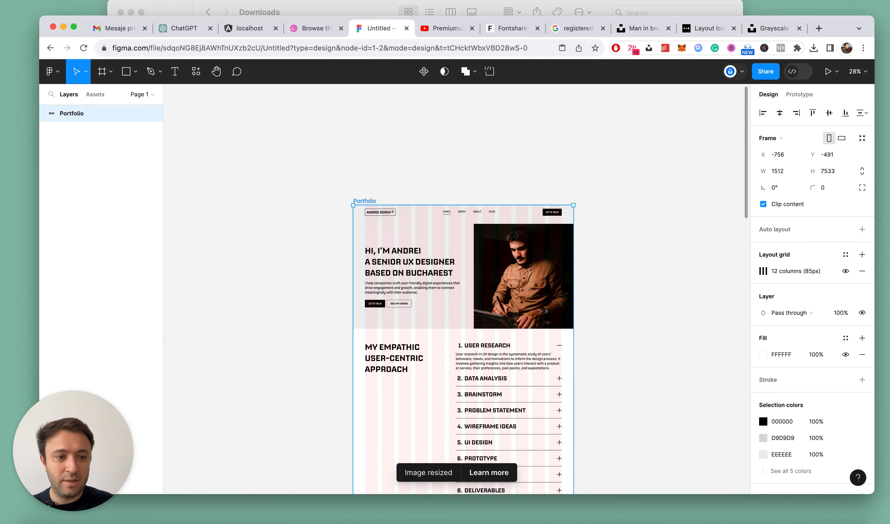
{"action": "left_click", "coordinate": [845, 271]}
{"action": "scroll", "coordinate": [570, 254], "scroll_direction": "down", "scroll_amount": 15}
{"action": "scroll", "coordinate": [570, 254], "scroll_direction": "up", "scroll_amount": 5}
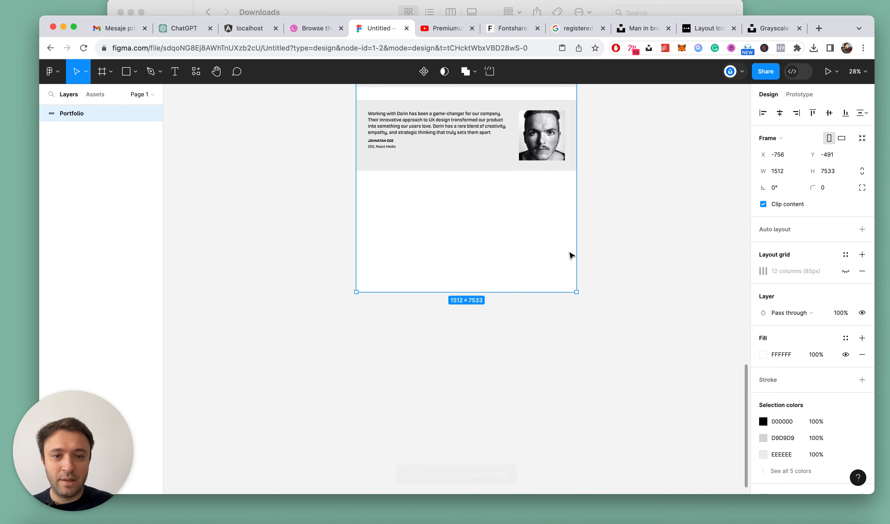
{"action": "left_click", "coordinate": [663, 232]}
Add an opening quotation mark as a new text layer above the testimonial paragraph in the testimonials section
{"action": "scroll", "coordinate": [403, 135], "scroll_direction": "up", "scroll_amount": 3}
{"action": "scroll", "coordinate": [404, 136], "scroll_direction": "up", "scroll_amount": 3}
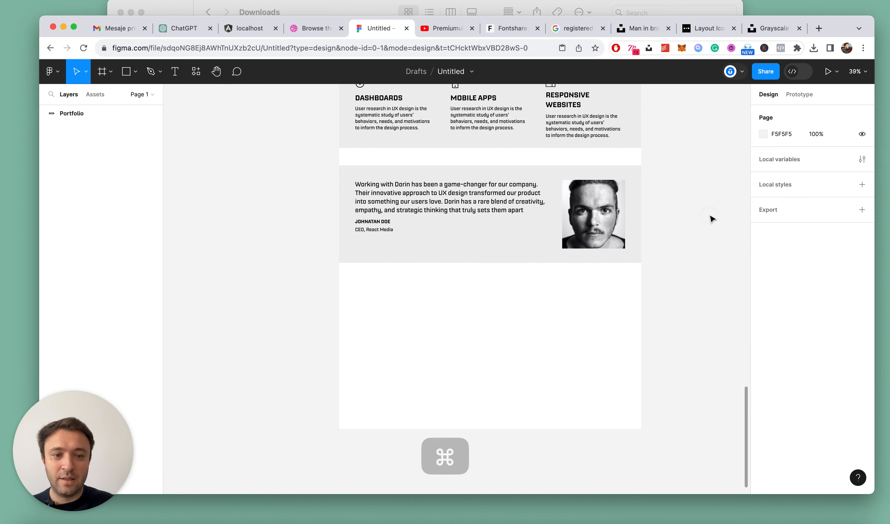
{"action": "left_click", "coordinate": [457, 204]}
{"action": "scroll", "coordinate": [335, 190], "scroll_direction": "up", "scroll_amount": 5}
{"action": "left_click", "coordinate": [462, 196], "text": "super"}
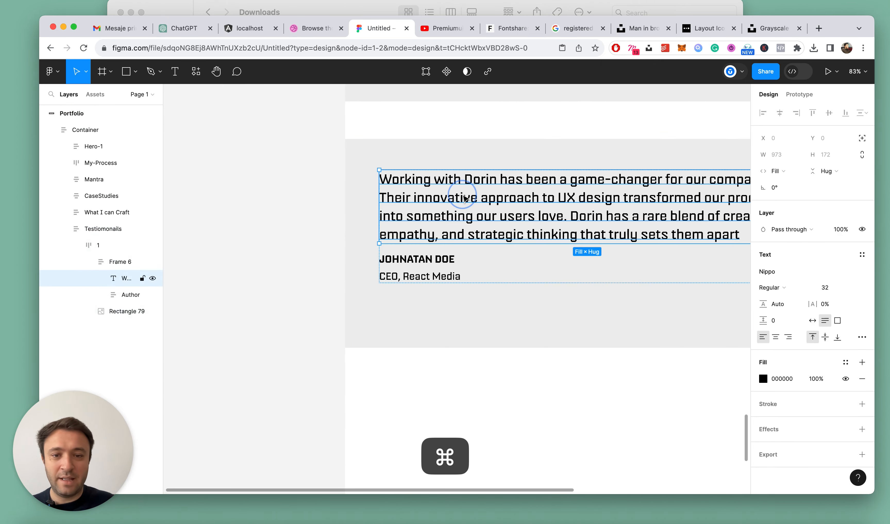
{"action": "scroll", "coordinate": [464, 198], "scroll_direction": "up", "scroll_amount": 3}
{"action": "key", "text": "t"}
{"action": "left_click", "coordinate": [395, 215]}
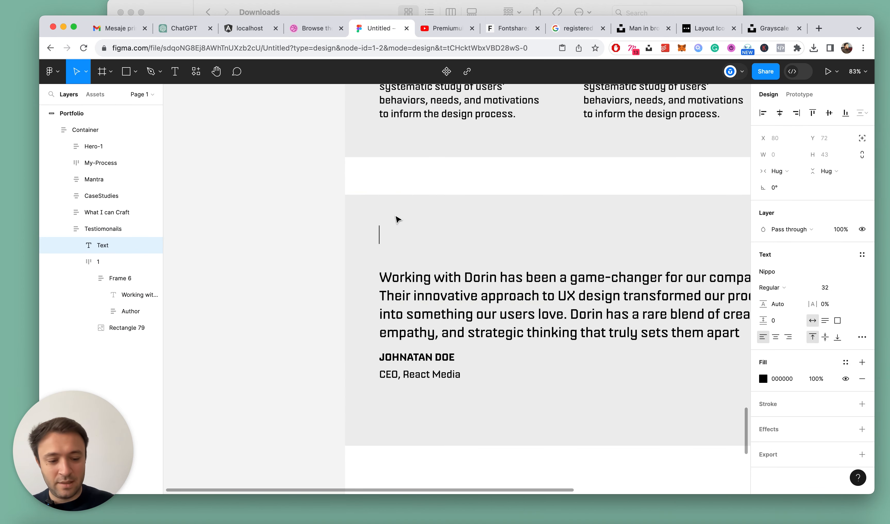
{"action": "key", "text": "Escape"}
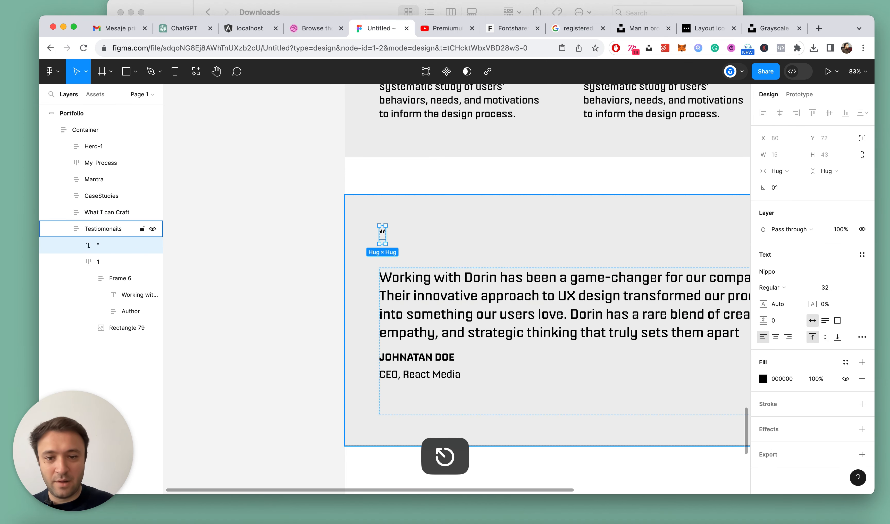
Set the quotation mark's font to Georgia and raise its size to 48, settling on 64
{"action": "left_click", "coordinate": [774, 272]}
{"action": "type", "text": "geor"}
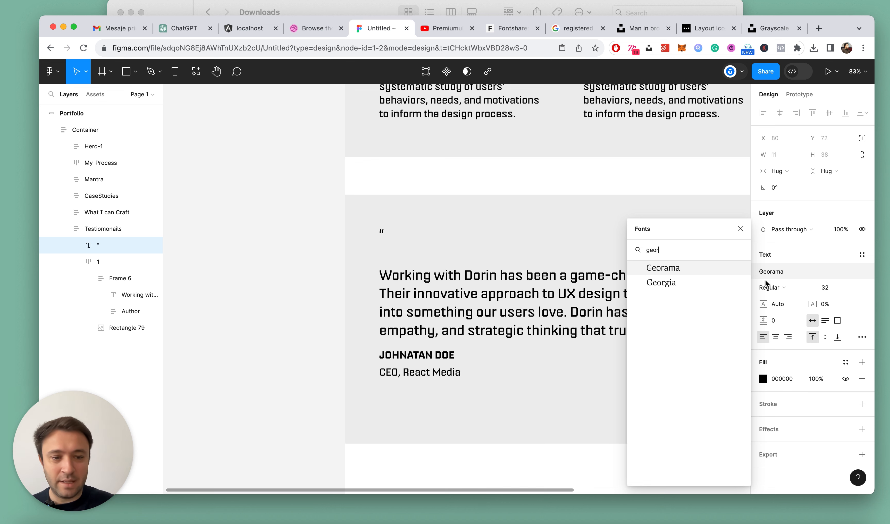
{"action": "left_click", "coordinate": [684, 282]}
{"action": "scroll", "coordinate": [358, 254], "scroll_direction": "up", "scroll_amount": 2}
{"action": "left_click", "coordinate": [836, 288]}
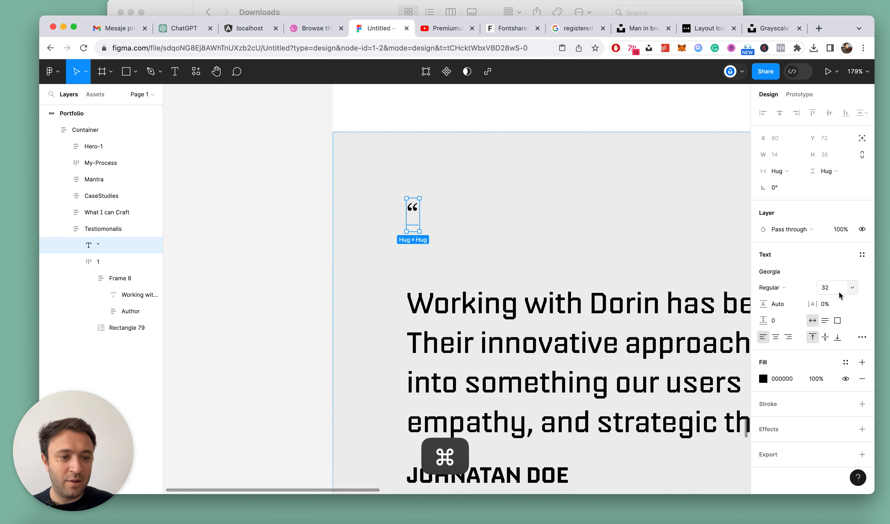
{"action": "type", "text": "48"}
{"action": "key", "text": "Return"}
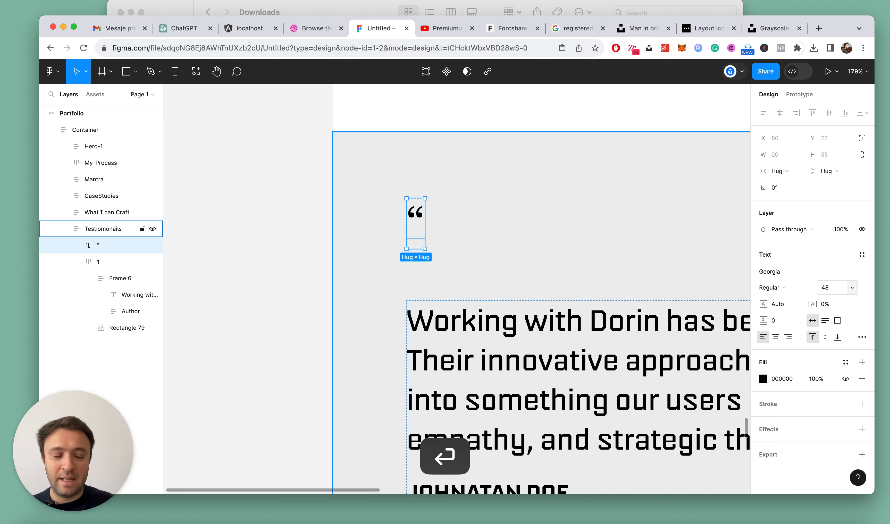
{"action": "left_click", "coordinate": [832, 290]}
{"action": "type", "text": "64"}
{"action": "key", "text": "Return"}
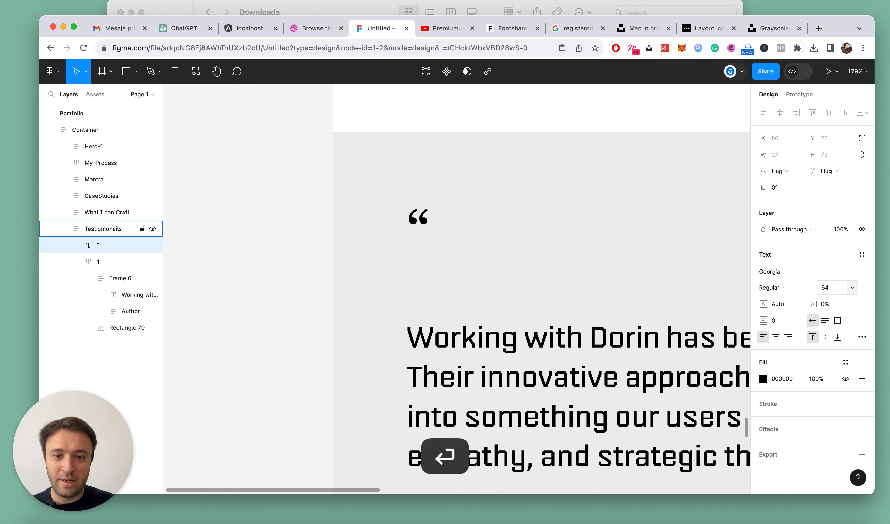
Convert the quotation mark text into a vector shape with Outline stroke
{"action": "right_click", "coordinate": [415, 192]}
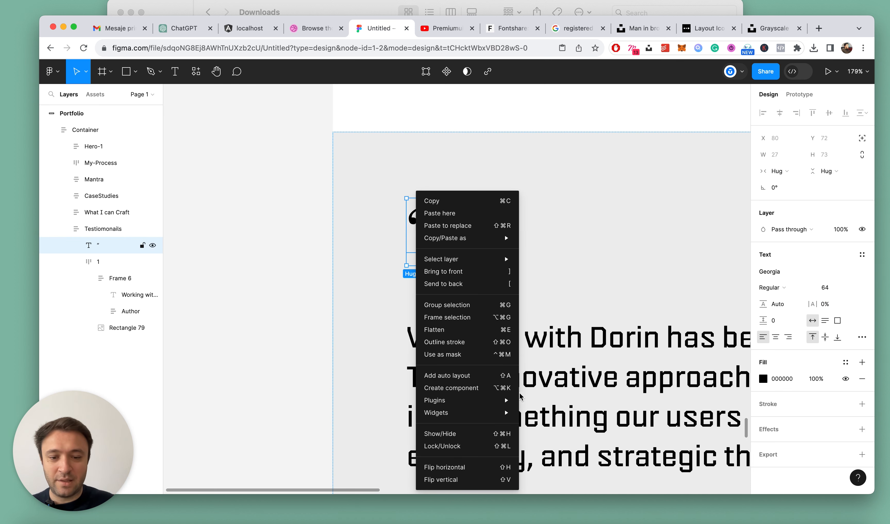
{"action": "mouse_move", "coordinate": [453, 400]}
{"action": "key", "text": "super+Tab"}
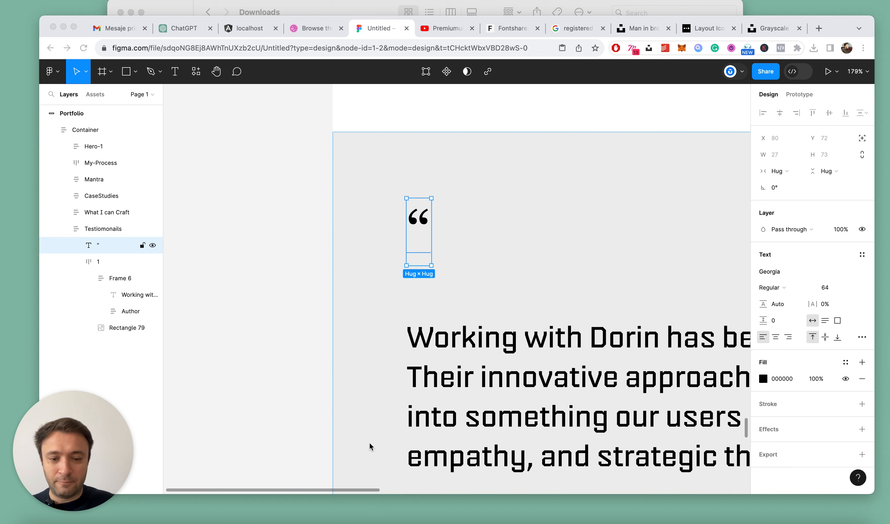
{"action": "right_click", "coordinate": [418, 219]}
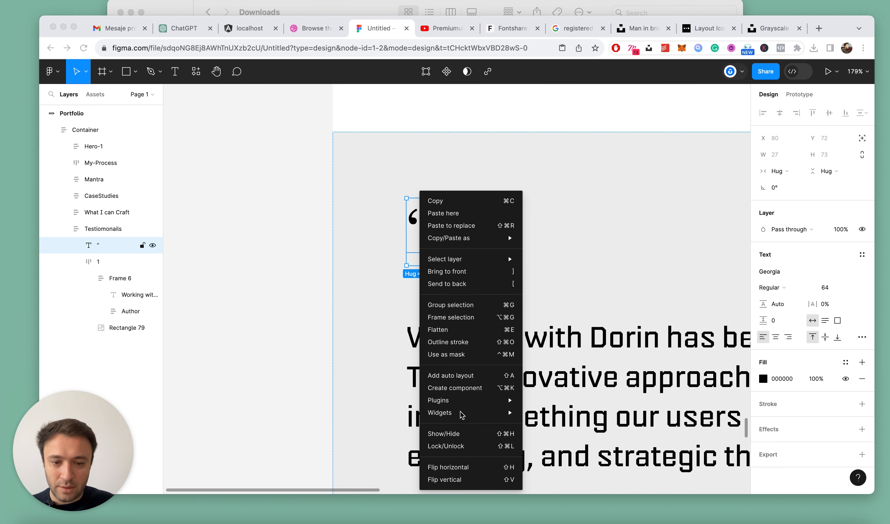
{"action": "left_click", "coordinate": [448, 342]}
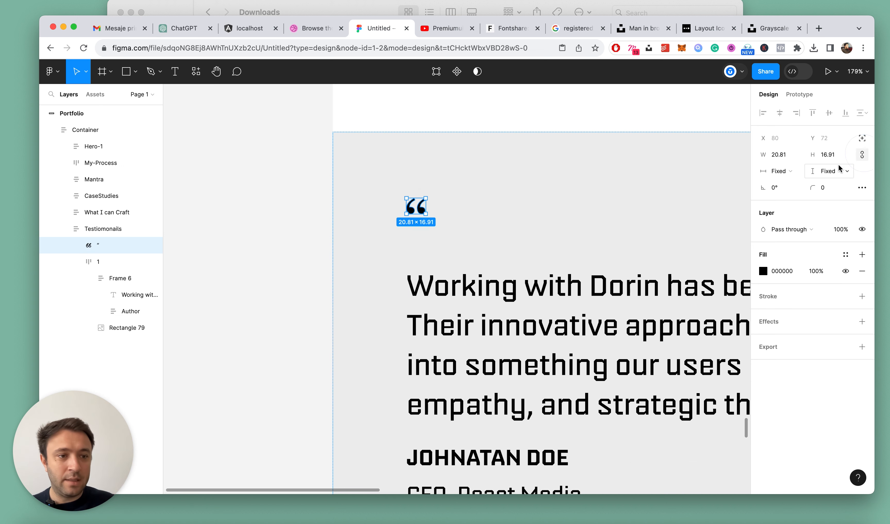
Scale the outlined quotation mark proportionally to a height of 32
{"action": "key", "text": "Return"}
{"action": "left_click", "coordinate": [833, 152]}
{"action": "type", "text": "3"}
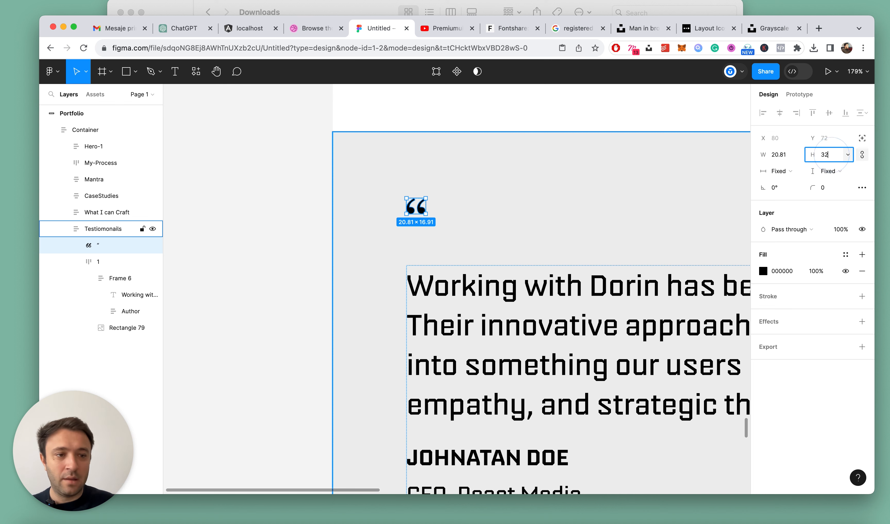
{"action": "type", "text": "2"}
{"action": "key", "text": "Return"}
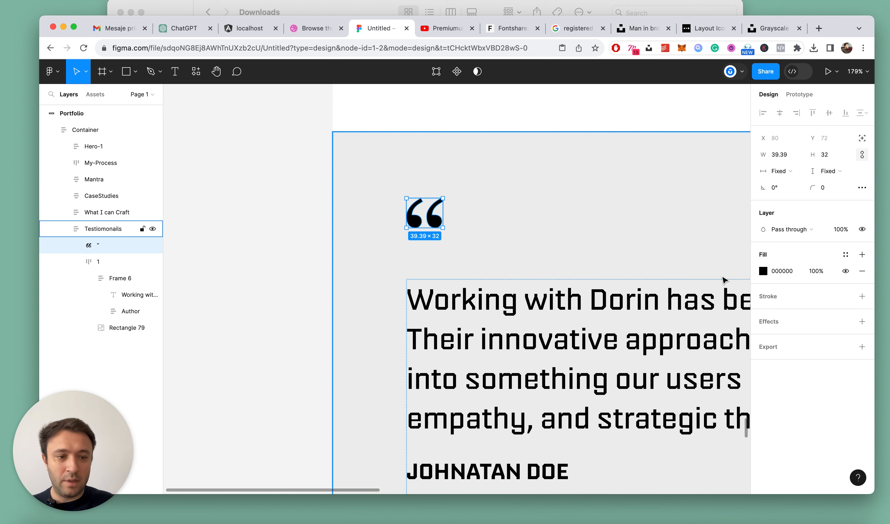
Change the quotation mark's fill colour to white, FFFFFF, and close the colour picker
{"action": "left_click", "coordinate": [762, 270]}
{"action": "type", "text": "ffffff"}
{"action": "key", "text": "Return"}
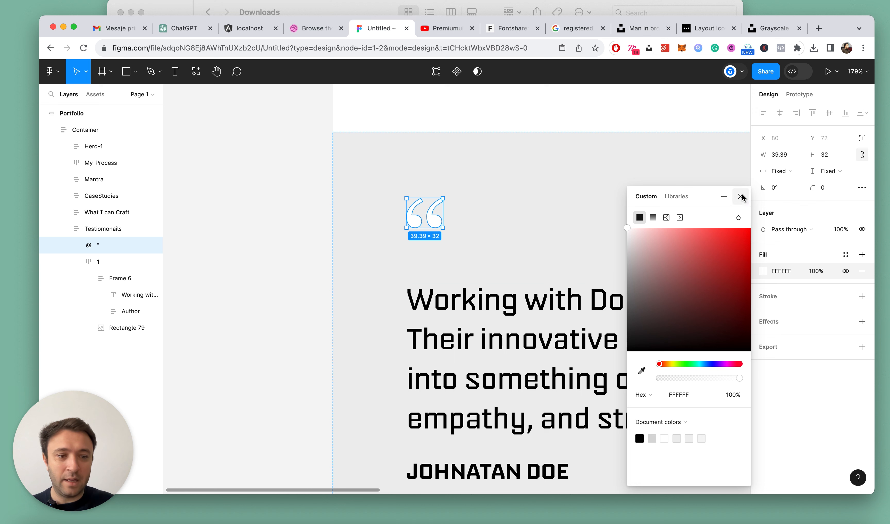
{"action": "left_click", "coordinate": [741, 196]}
Add a black outside stroke to the quotation mark, trying weight 3 and settling on 2
{"action": "left_click", "coordinate": [862, 296]}
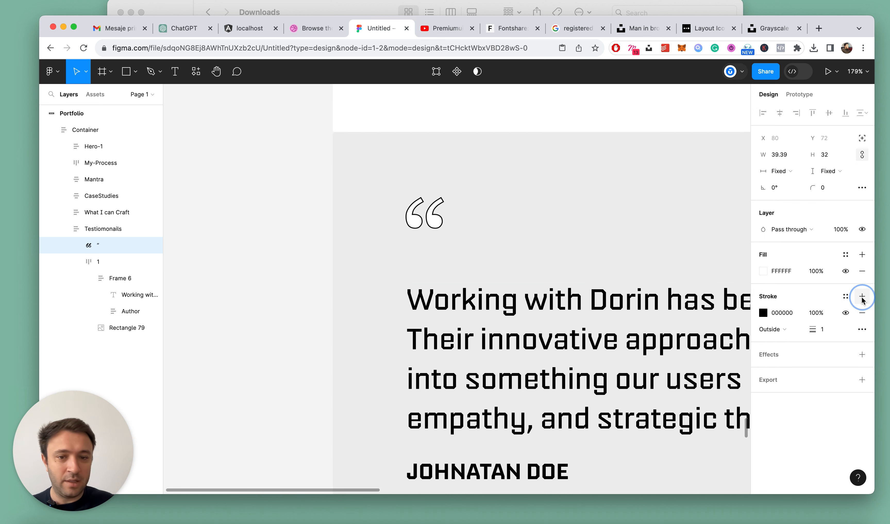
{"action": "left_click", "coordinate": [821, 330]}
{"action": "type", "text": "3"}
{"action": "key", "text": "Return"}
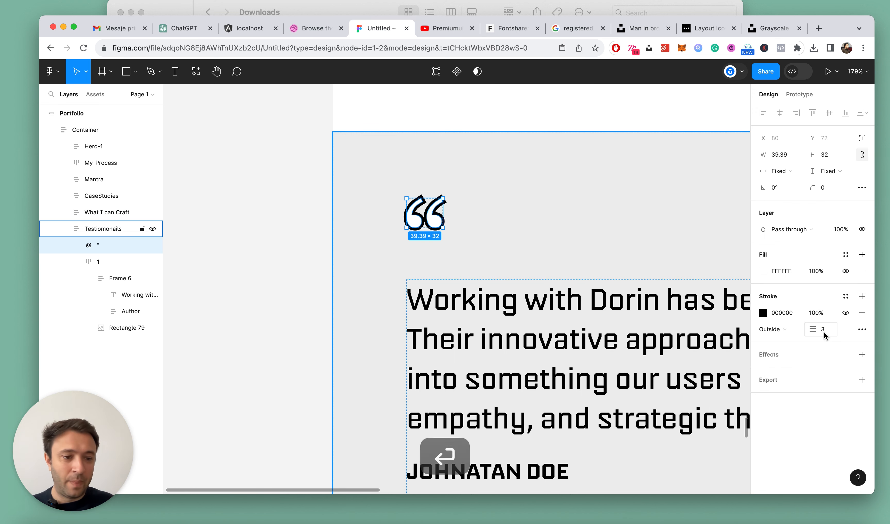
{"action": "type", "text": "2"}
{"action": "key", "text": "Return"}
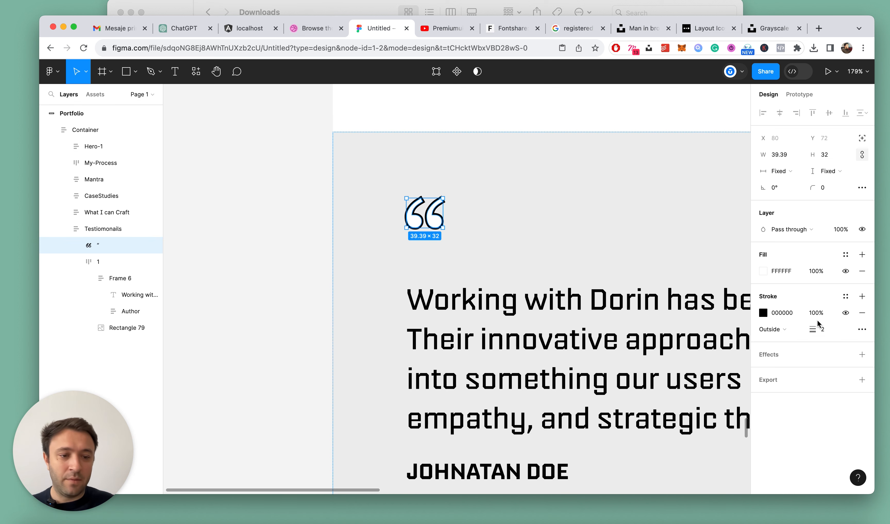
Add a drop shadow to the quotation mark with blur 0, X offset 3 and Y offset 3
{"action": "left_click", "coordinate": [862, 355]}
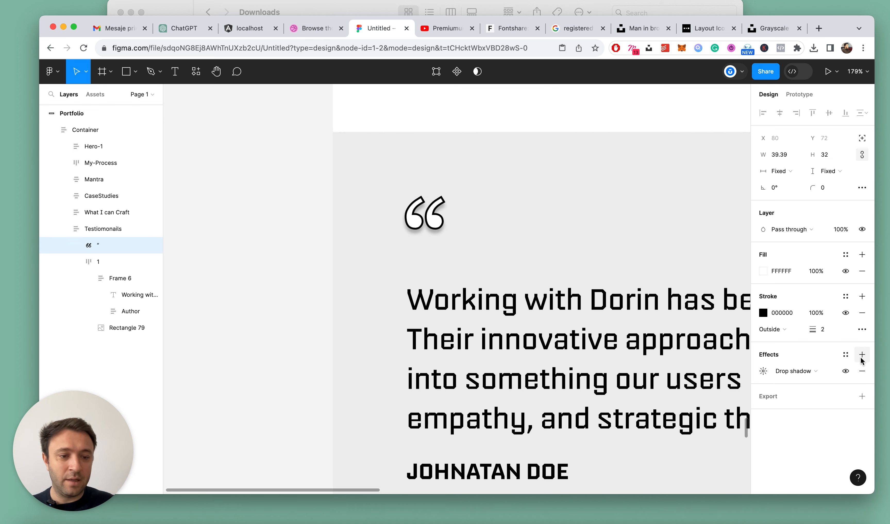
{"action": "left_click", "coordinate": [763, 372]}
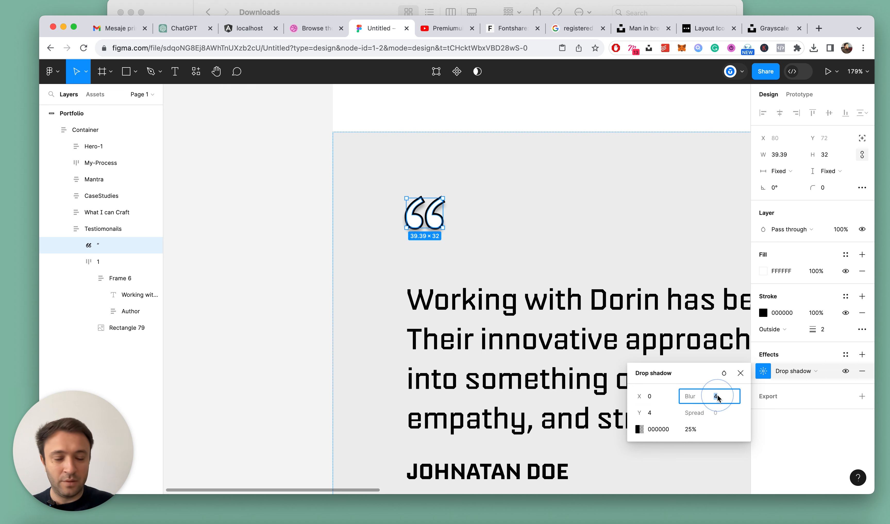
{"action": "type", "text": "0"}
{"action": "key", "text": "Return"}
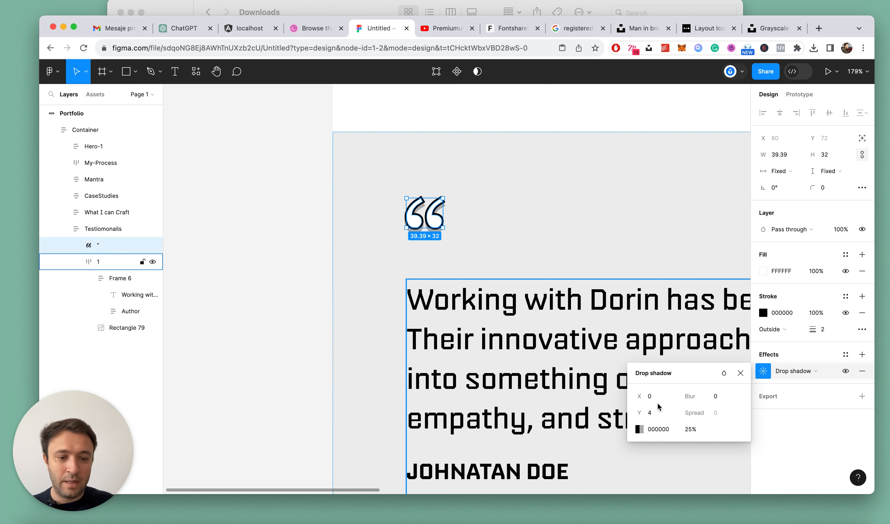
{"action": "type", "text": "4"}
{"action": "key", "text": "Return"}
{"action": "key", "text": "Tab"}
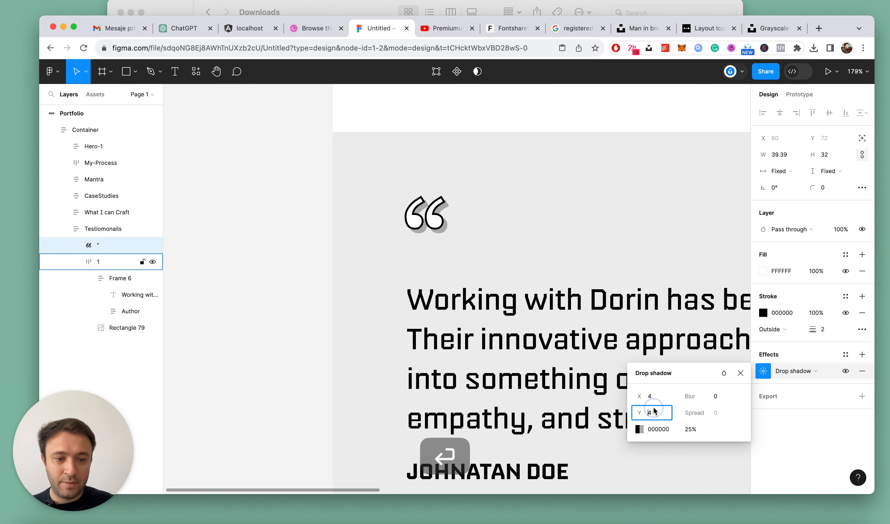
{"action": "type", "text": "3"}
{"action": "left_click", "coordinate": [652, 396]}
{"action": "type", "text": "3"}
{"action": "key", "text": "Return"}
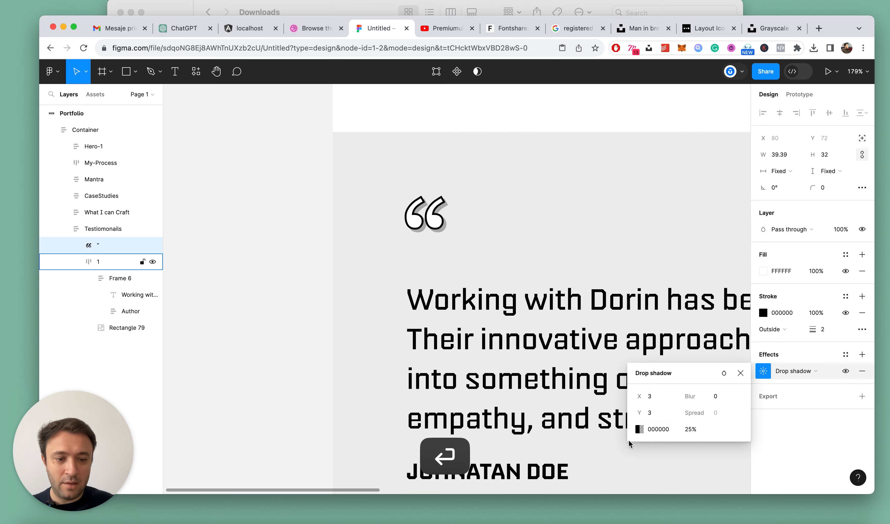
Set the quotation mark's drop shadow opacity to 100% and deselect the shape
{"action": "left_click", "coordinate": [690, 429]}
{"action": "type", "text": "100"}
{"action": "key", "text": "Return"}
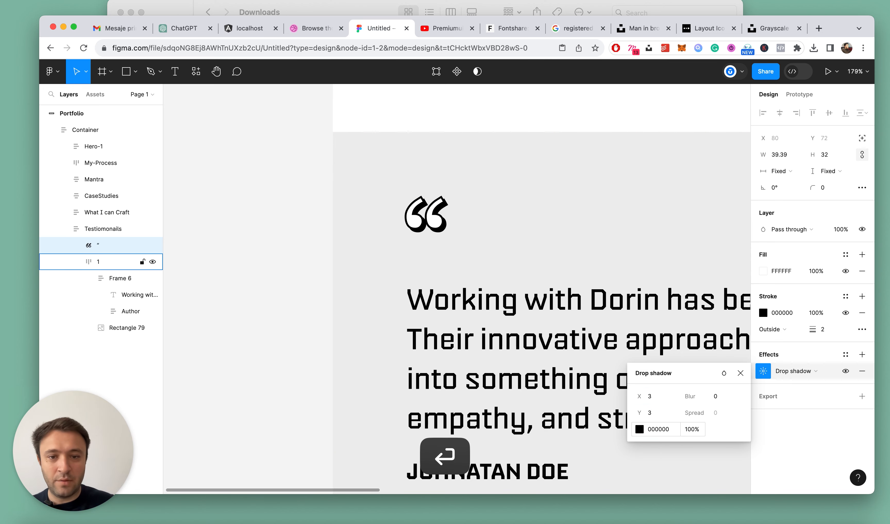
{"action": "left_click", "coordinate": [382, 269]}
{"action": "scroll", "coordinate": [382, 269], "scroll_direction": "down", "scroll_amount": 8}
{"action": "key", "text": "Escape"}
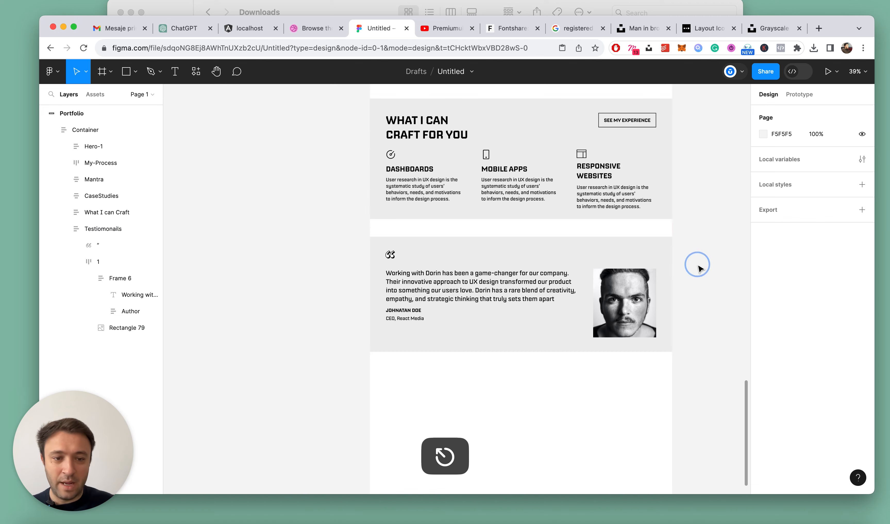
Increase the auto layout spacing between the testimonial text and the author block to 28
{"action": "key", "text": "alt+l"}
{"action": "scroll", "coordinate": [650, 306], "scroll_direction": "down", "scroll_amount": 5}
{"action": "scroll", "coordinate": [650, 306], "scroll_direction": "up", "scroll_amount": 10}
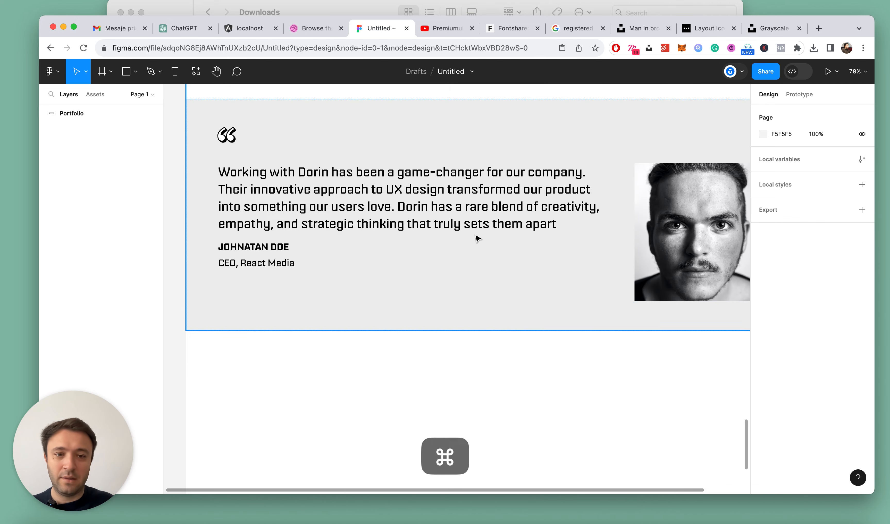
{"action": "double_click", "coordinate": [323, 192]}
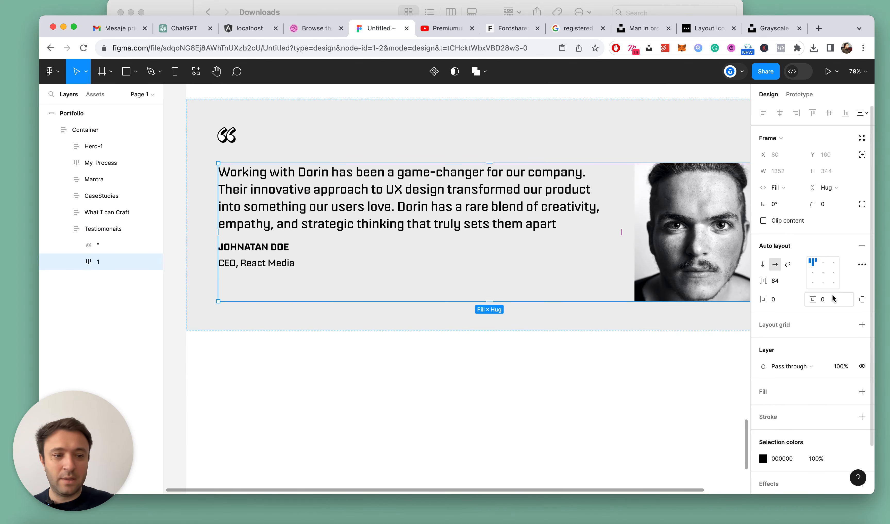
{"action": "double_click", "coordinate": [345, 201]}
{"action": "left_click", "coordinate": [777, 281]}
{"action": "key", "text": "Up"}
{"action": "key", "text": "Up"}
{"action": "key", "text": "Up"}
{"action": "key", "text": "Up"}
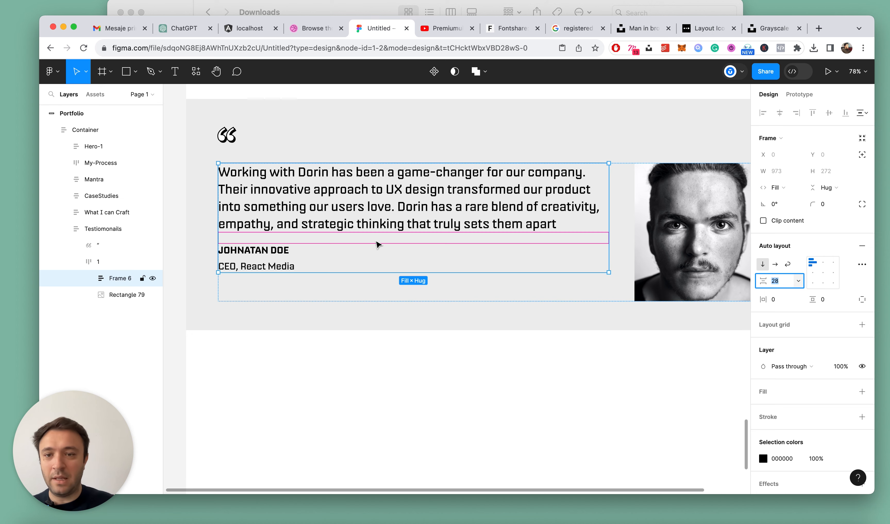
Move the quotation mark layer into Frame 6, directly above the testimonial text, and collapse the layers
{"action": "left_click", "coordinate": [226, 134]}
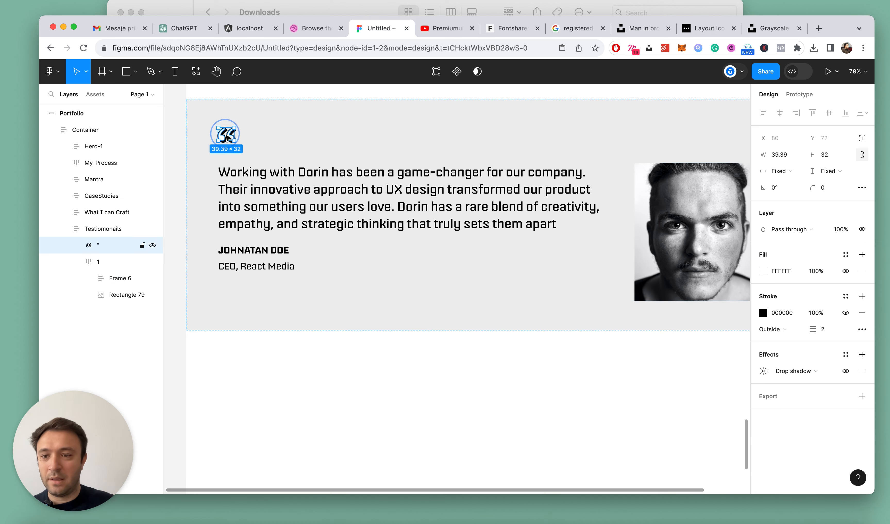
{"action": "left_click", "coordinate": [95, 260]}
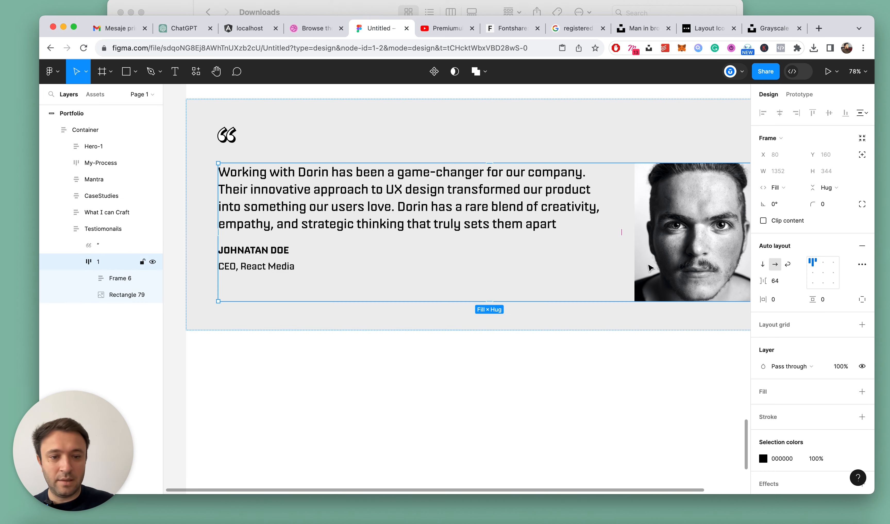
{"action": "left_click", "coordinate": [93, 278]}
{"action": "left_click", "coordinate": [89, 279]}
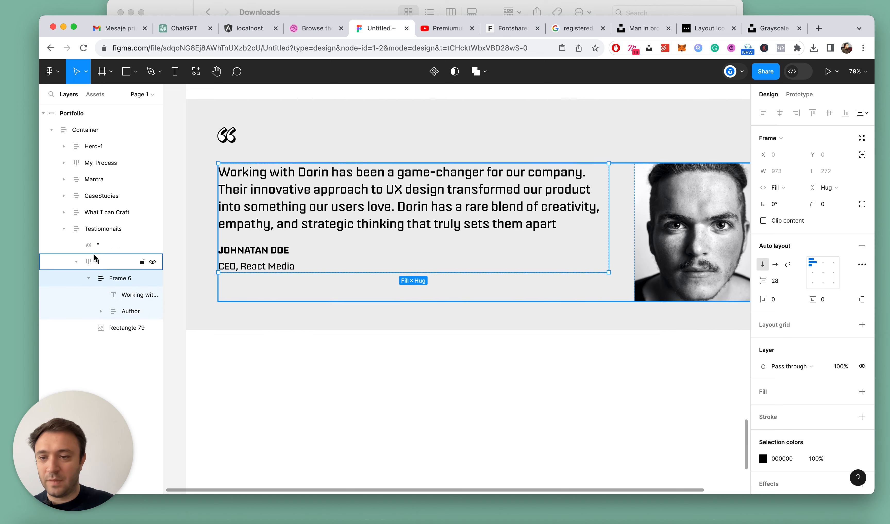
{"action": "left_click", "coordinate": [97, 246]}
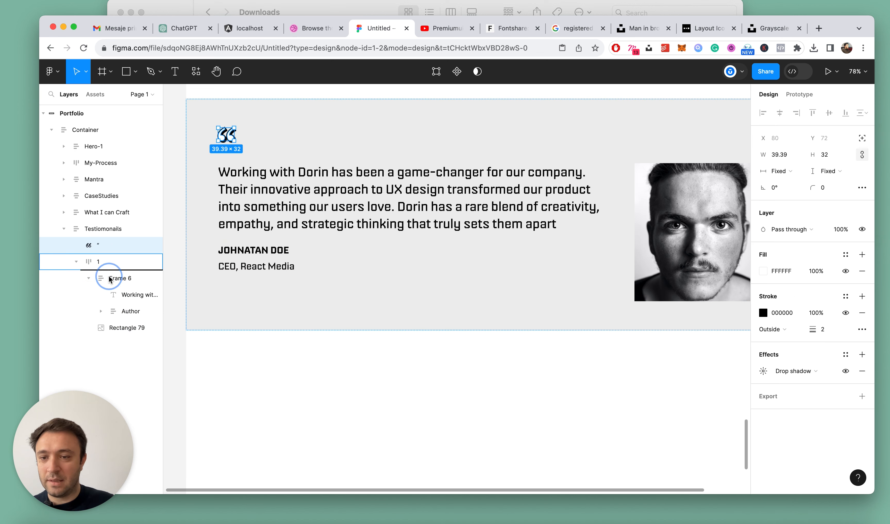
{"action": "left_click_drag", "start_coordinate": [112, 285], "coordinate": [114, 286]}
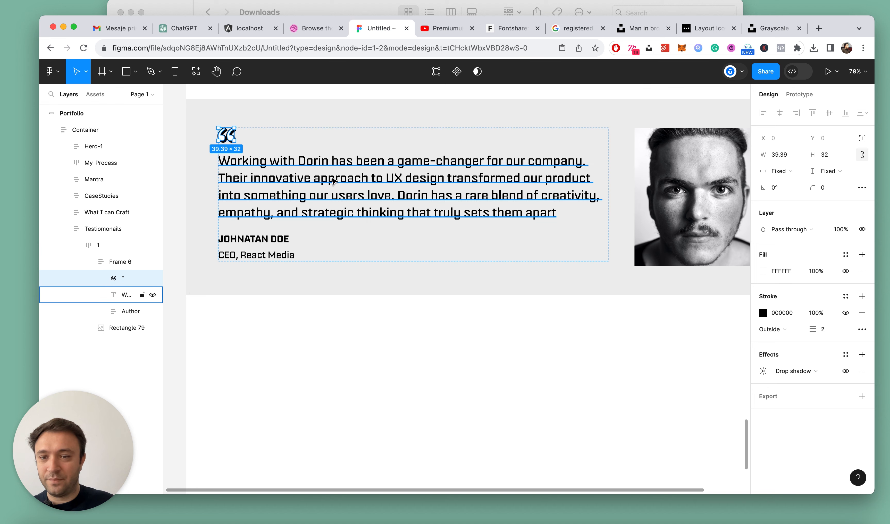
{"action": "left_click", "coordinate": [350, 344]}
{"action": "key", "text": "alt+l"}
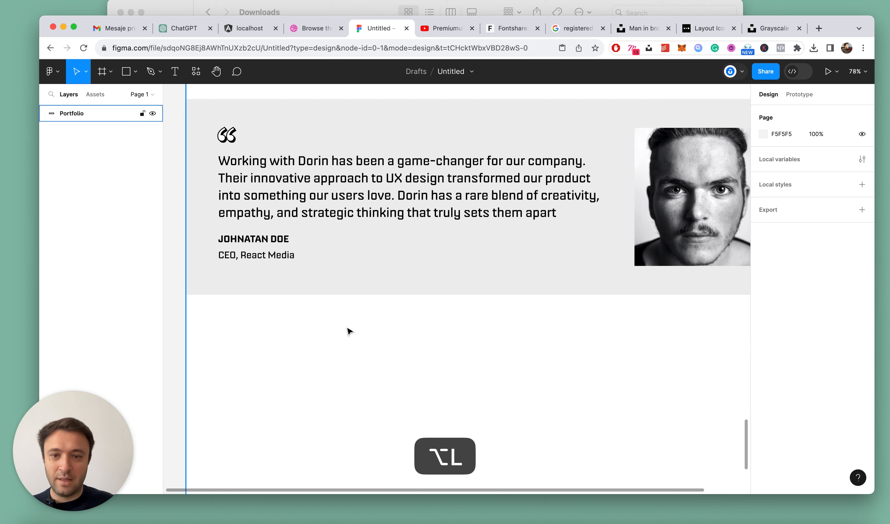
Try the Medium font weight on the testimonial text and return it to Regular
{"action": "scroll", "coordinate": [349, 332], "scroll_direction": "down", "scroll_amount": 5}
{"action": "scroll", "coordinate": [302, 265], "scroll_direction": "up", "scroll_amount": 3}
{"action": "left_click", "coordinate": [362, 249], "text": "super"}
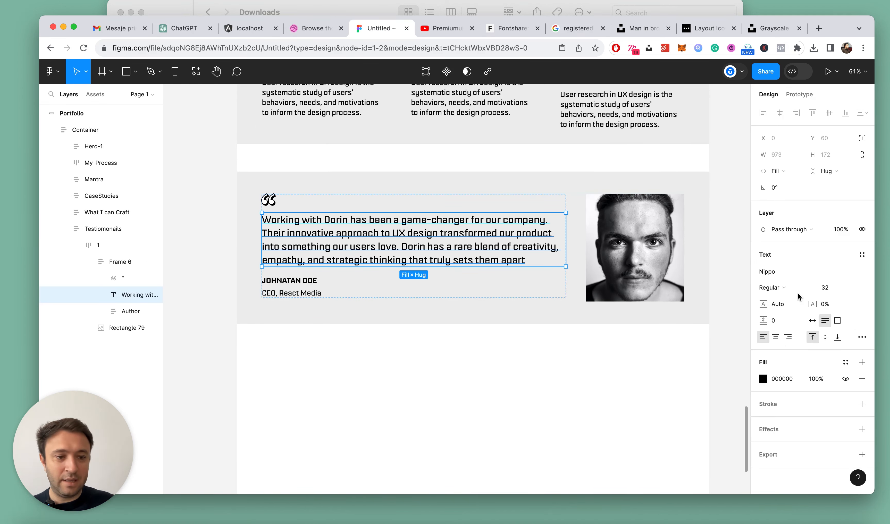
{"action": "left_click", "coordinate": [773, 288]}
{"action": "left_click", "coordinate": [793, 298]}
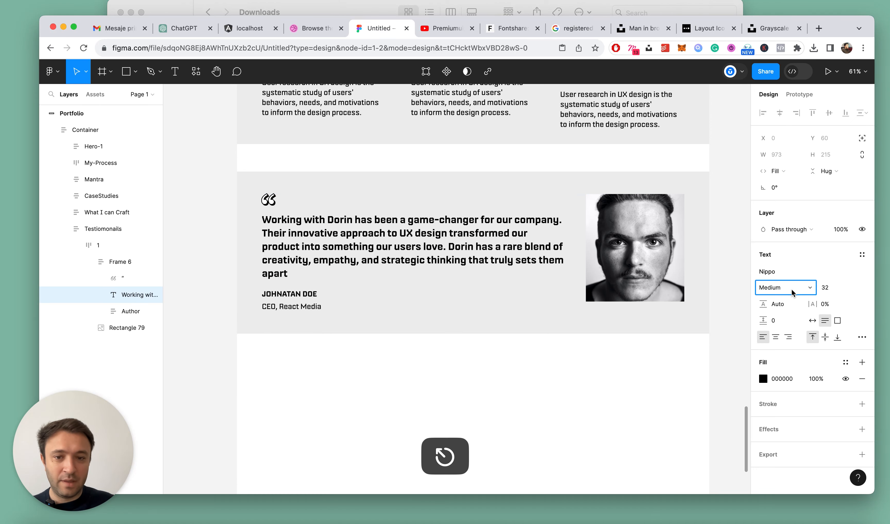
{"action": "key", "text": "super+z"}
{"action": "left_click", "coordinate": [791, 288]}
{"action": "left_click", "coordinate": [787, 296]}
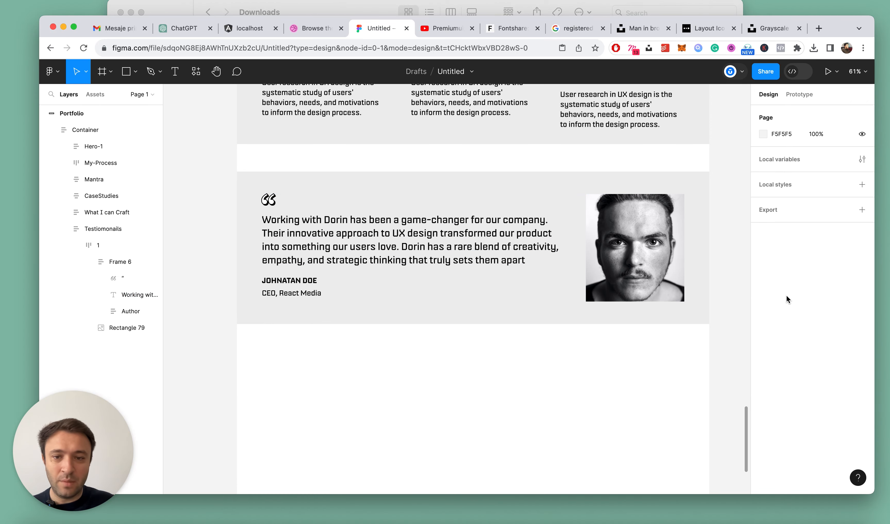
{"action": "key", "text": "super+z"}
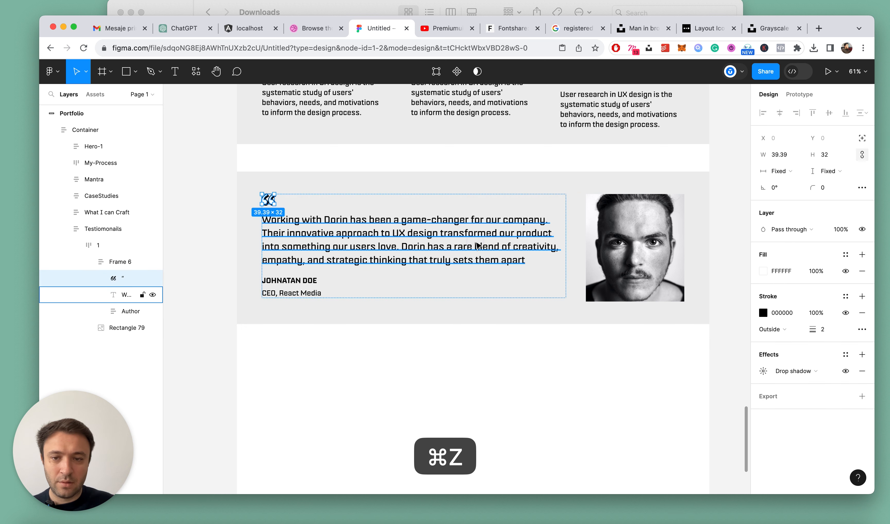
{"action": "left_click", "coordinate": [477, 246]}
{"action": "left_click", "coordinate": [783, 286]}
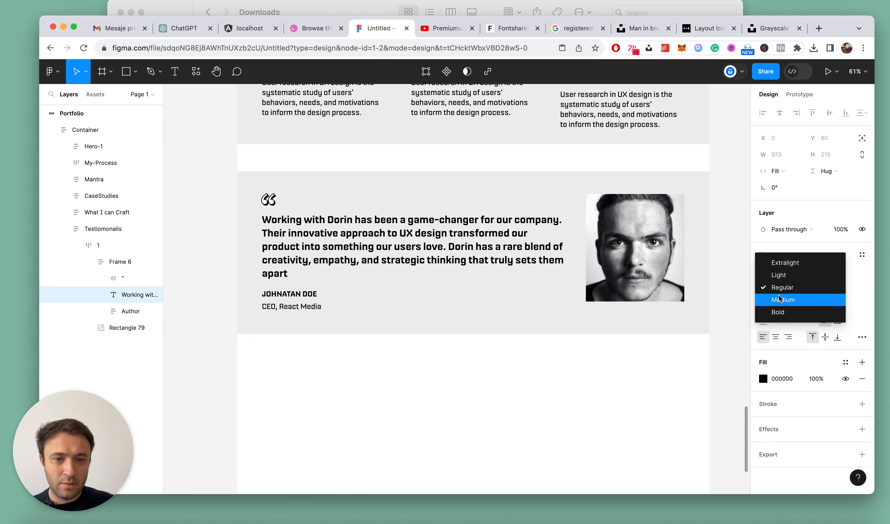
{"action": "left_click", "coordinate": [780, 287]}
Examine the testimonials section's layout and text settings, up close and within the whole page
{"action": "left_click", "coordinate": [610, 334]}
{"action": "scroll", "coordinate": [524, 338], "scroll_direction": "down", "scroll_amount": 5}
{"action": "scroll", "coordinate": [524, 337], "scroll_direction": "up", "scroll_amount": 5}
{"action": "left_click", "coordinate": [409, 252], "text": "super"}
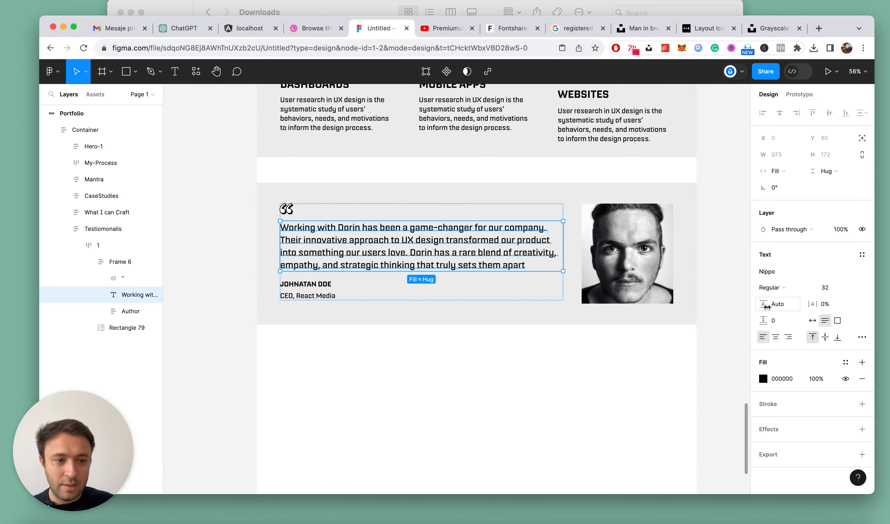
{"action": "left_click", "coordinate": [621, 359]}
{"action": "scroll", "coordinate": [513, 331], "scroll_direction": "up", "scroll_amount": 3}
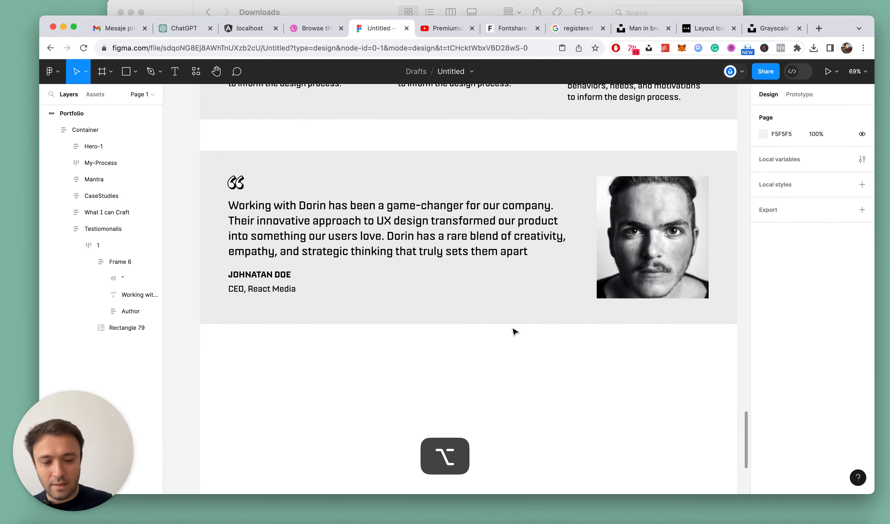
{"action": "key", "text": "alt+l"}
{"action": "scroll", "coordinate": [513, 331], "scroll_direction": "down", "scroll_amount": 3}
{"action": "left_click", "coordinate": [680, 207]}
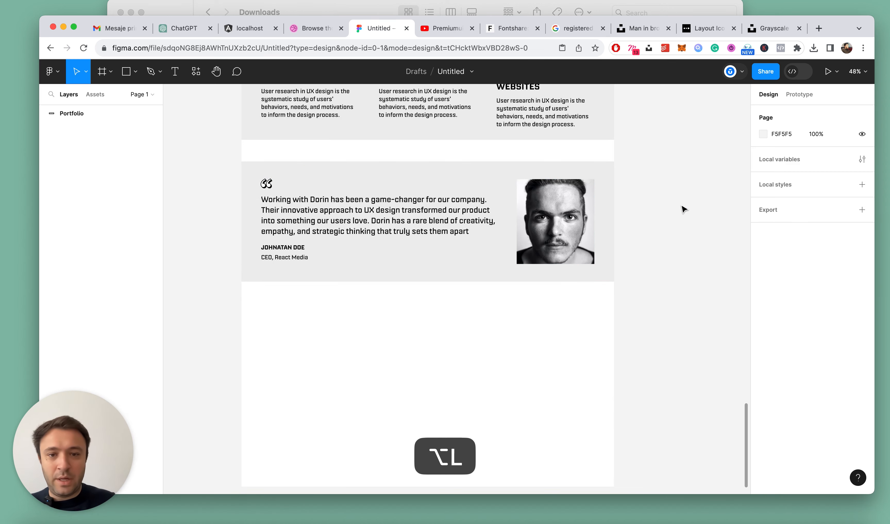
{"action": "double_click", "coordinate": [473, 194]}
{"action": "scroll", "coordinate": [473, 194], "scroll_direction": "down", "scroll_amount": 5}
{"action": "key", "text": "Escape"}
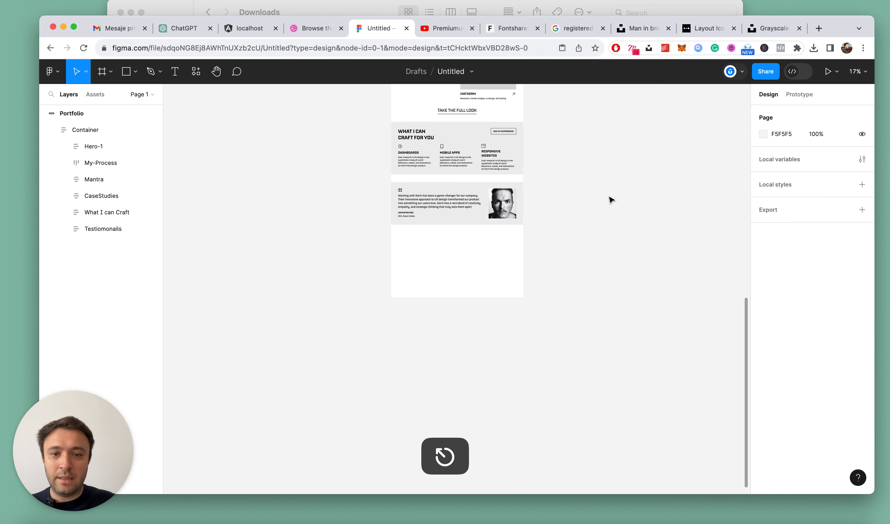
Add a black inside stroke to the Dashboards card, trying weight 3 and settling on 2.5
{"action": "scroll", "coordinate": [475, 198], "scroll_direction": "up", "scroll_amount": 5}
{"action": "scroll", "coordinate": [479, 310], "scroll_direction": "down", "scroll_amount": 4}
{"action": "scroll", "coordinate": [447, 250], "scroll_direction": "up", "scroll_amount": 5}
{"action": "double_click", "coordinate": [378, 195]}
{"action": "double_click", "coordinate": [378, 195]}
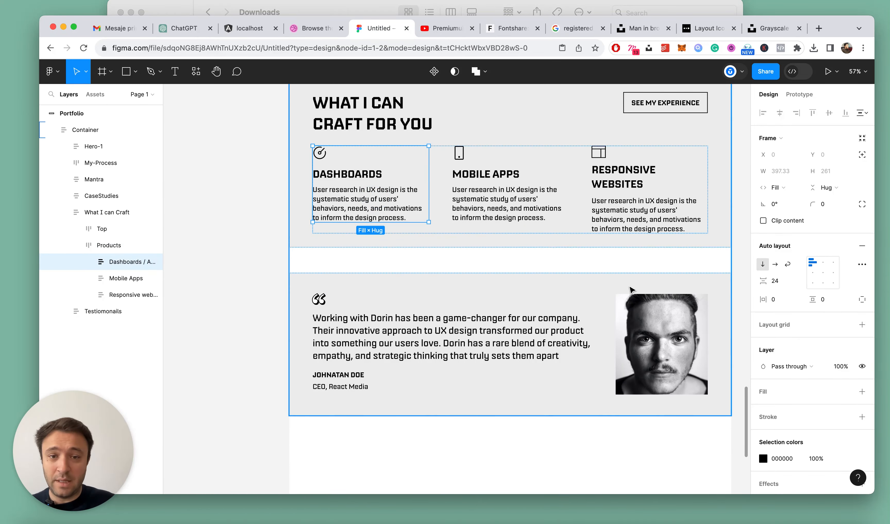
{"action": "scroll", "coordinate": [827, 369], "scroll_direction": "down", "scroll_amount": 3}
{"action": "left_click", "coordinate": [860, 363]}
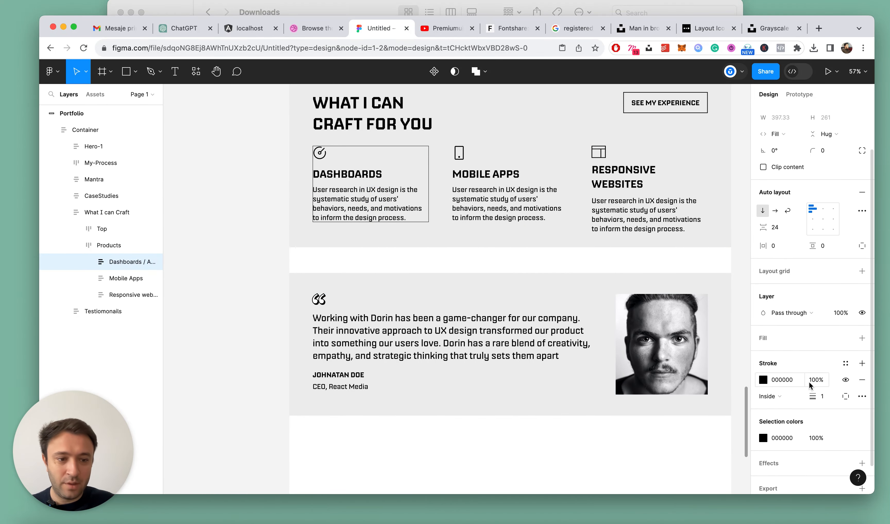
{"action": "left_click", "coordinate": [827, 400]}
{"action": "type", "text": "3"}
{"action": "key", "text": "Return"}
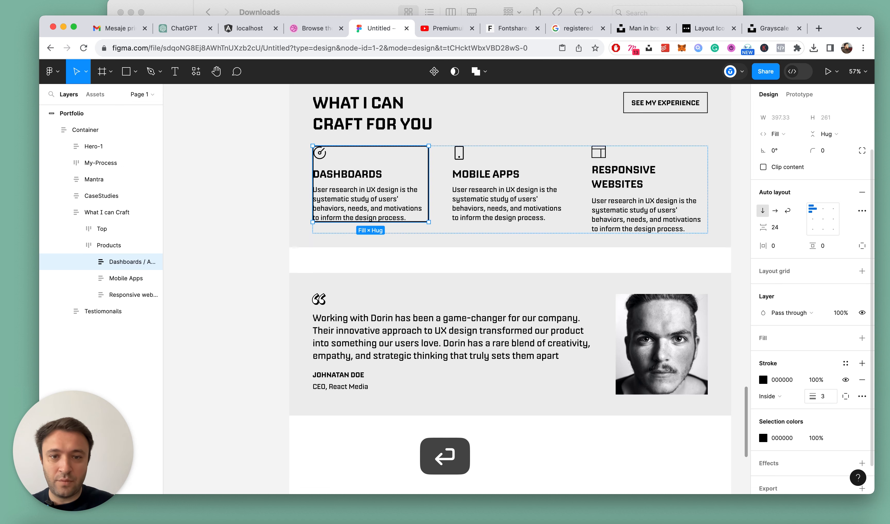
{"action": "left_click", "coordinate": [826, 396]}
{"action": "type", "text": "2.5"}
{"action": "key", "text": "Return"}
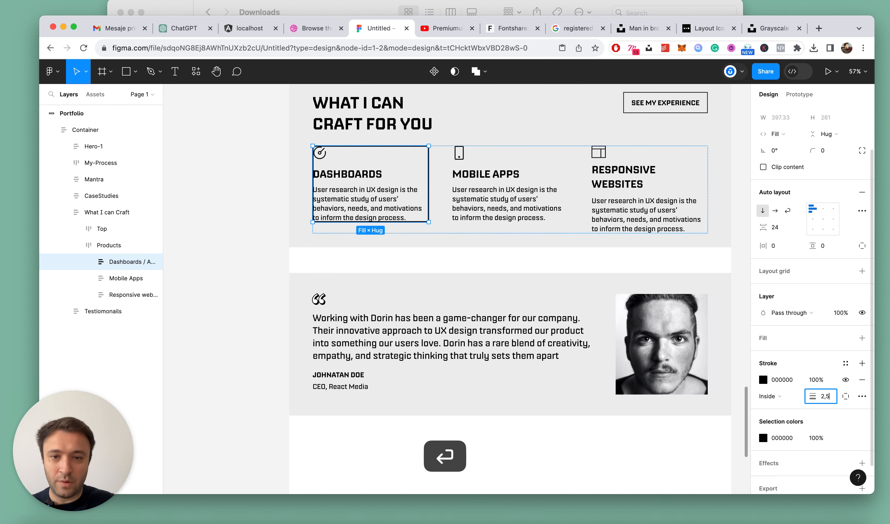
Set the Dashboards card's padding to 24 vertical, after trying 16, and 32 horizontal
{"action": "left_click", "coordinate": [826, 247]}
{"action": "type", "text": "16"}
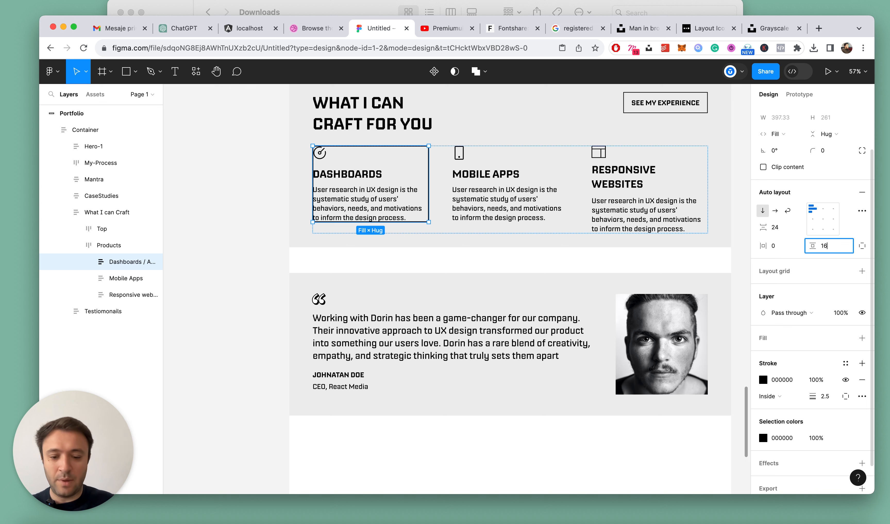
{"action": "key", "text": "Return"}
{"action": "left_click", "coordinate": [841, 247]}
{"action": "type", "text": "24"}
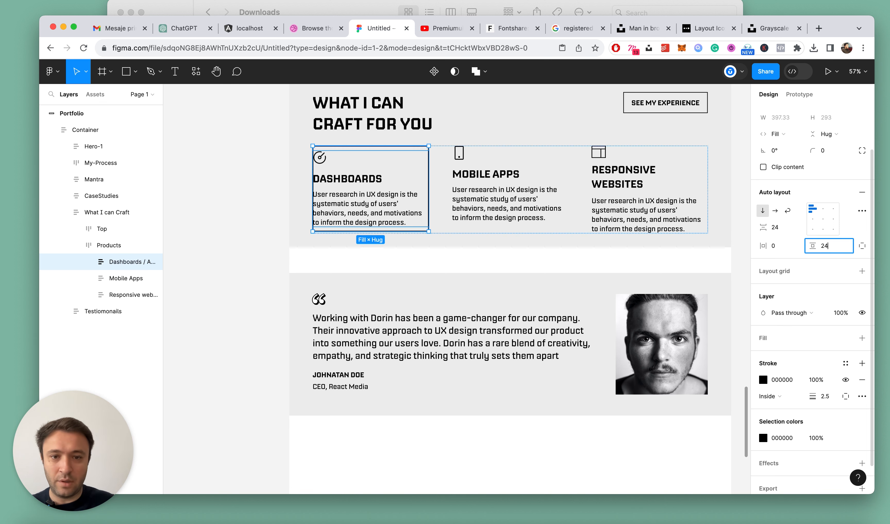
{"action": "key", "text": "Return"}
{"action": "type", "text": "32"}
{"action": "key", "text": "Return"}
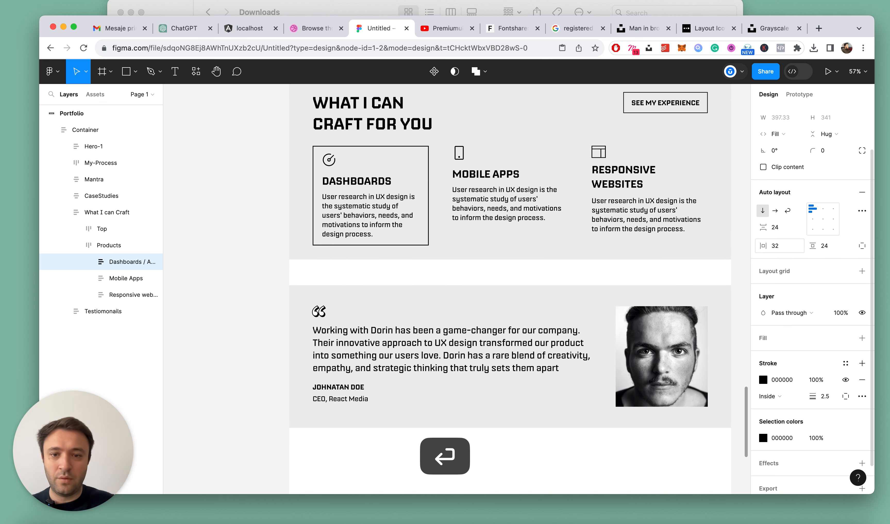
Copy the Dashboards card's properties onto the Mobile Apps and Responsive Websites cards, deselect, and collapse the layers
{"action": "key", "text": "alt+super+c"}
{"action": "left_click", "coordinate": [482, 199]}
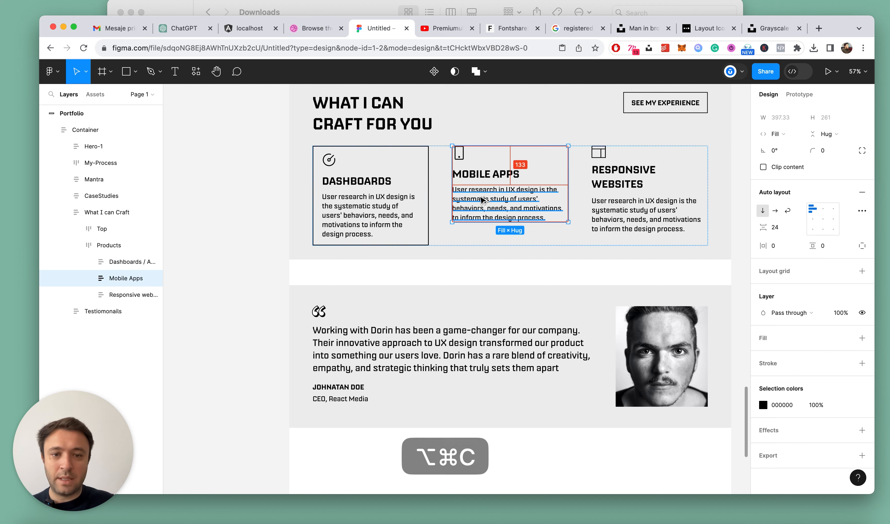
{"action": "key", "text": "alt+super+v"}
{"action": "left_click", "coordinate": [607, 201]}
{"action": "key", "text": "alt+super+v"}
{"action": "scroll", "coordinate": [451, 216], "scroll_direction": "down", "scroll_amount": 5}
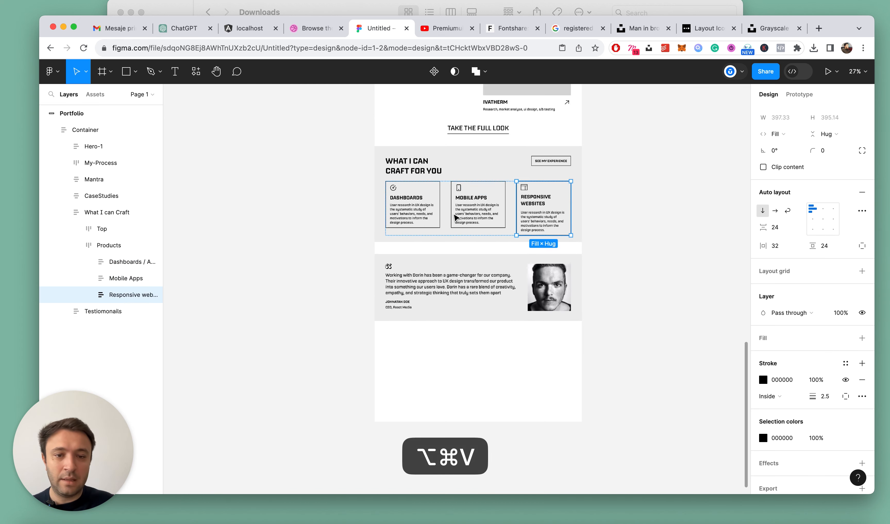
{"action": "left_click", "coordinate": [663, 215]}
{"action": "scroll", "coordinate": [516, 197], "scroll_direction": "up", "scroll_amount": 5}
{"action": "key", "text": "alt+l"}
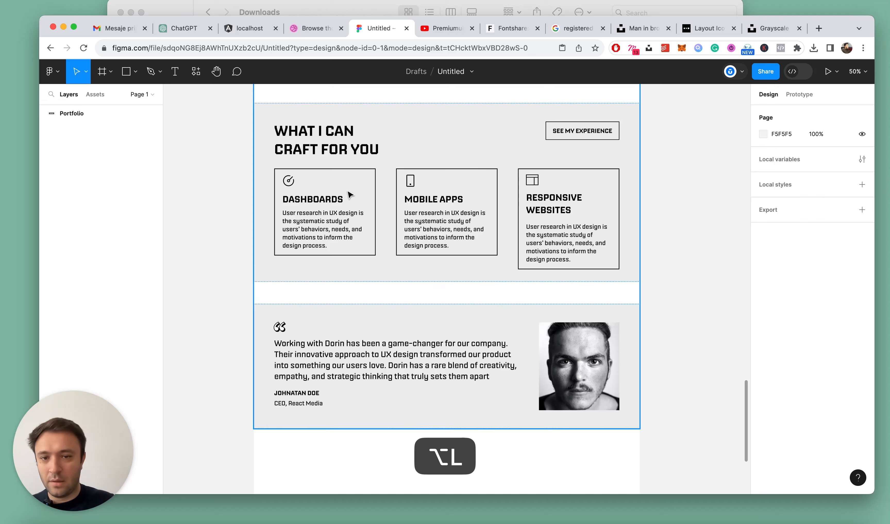
Set the spacing between the three cards in the Products row to 32, after trying 48 and smaller values
{"action": "left_click", "coordinate": [318, 191]}
{"action": "double_click", "coordinate": [320, 197]}
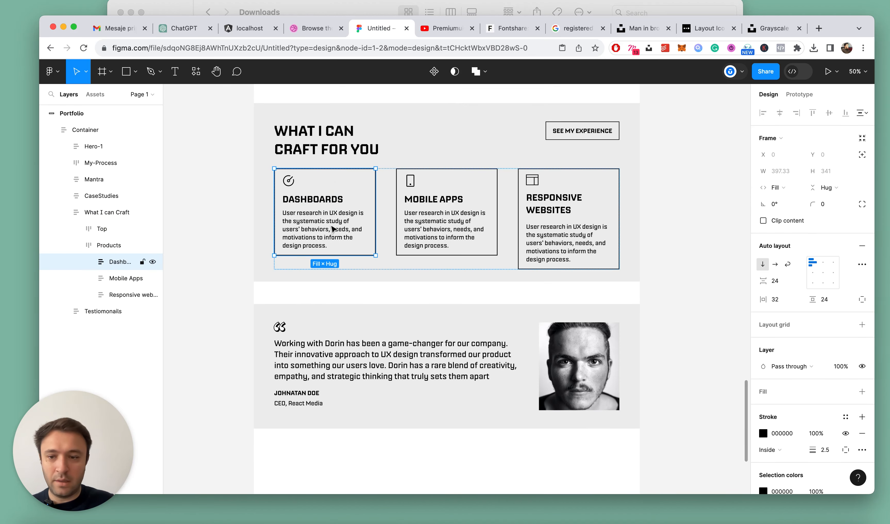
{"action": "left_click", "coordinate": [133, 248]}
{"action": "type", "text": "48"}
{"action": "key", "text": "Return"}
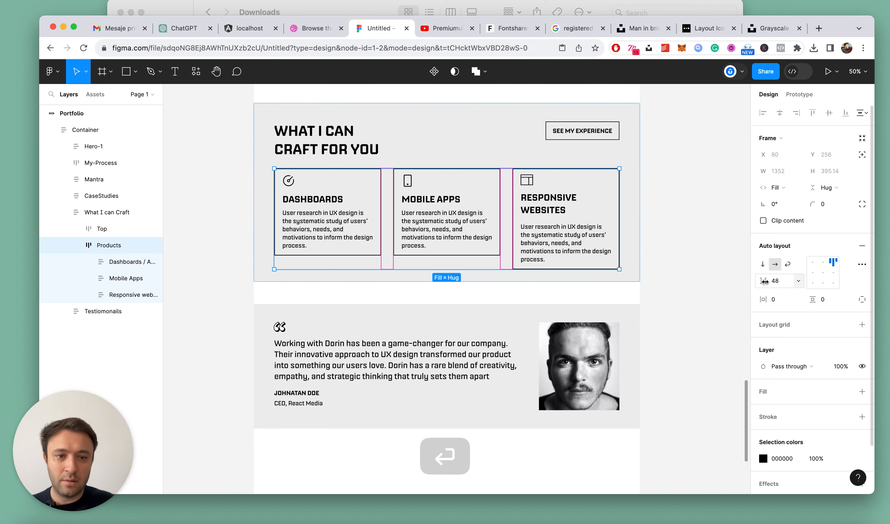
{"action": "key", "text": "shift+Down"}
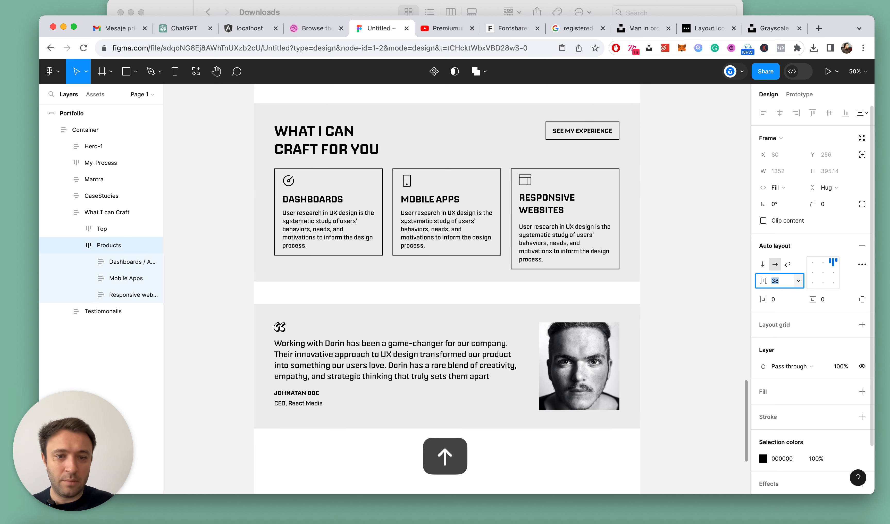
{"action": "key", "text": "shift+Down"}
{"action": "type", "text": "32"}
{"action": "key", "text": "Return"}
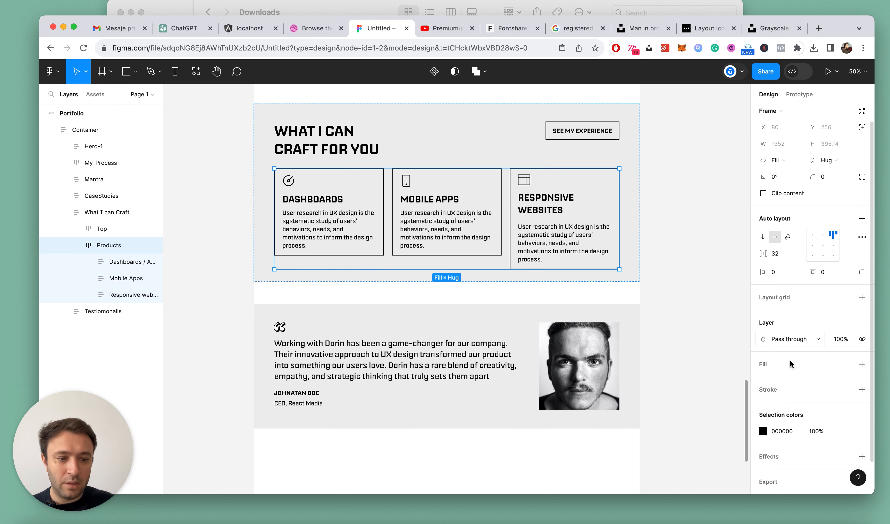
Change the stroke color of the Dashboards, Mobile Apps and Responsive Websites cards to DADADA
{"action": "left_click", "coordinate": [130, 262]}
{"action": "left_click", "coordinate": [143, 295], "text": "shift"}
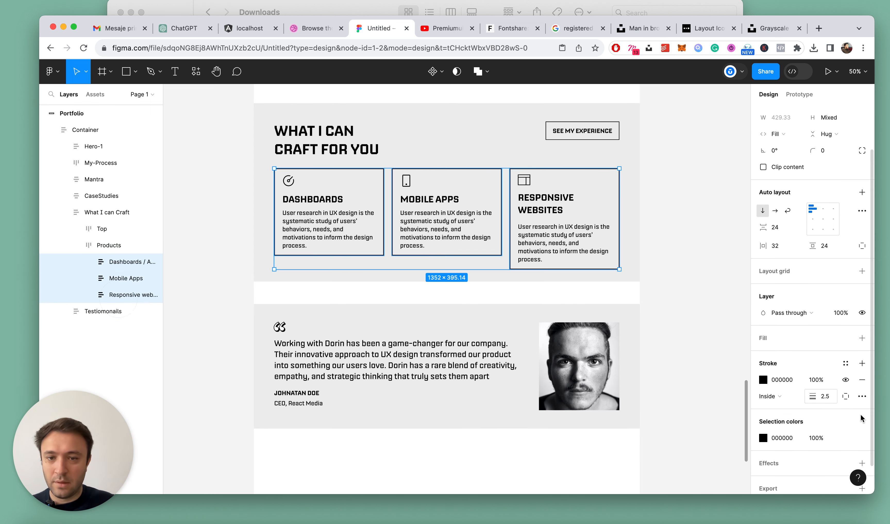
{"action": "scroll", "coordinate": [764, 399], "scroll_direction": "down", "scroll_amount": 2}
{"action": "left_click", "coordinate": [764, 349]}
{"action": "mouse_move", "coordinate": [671, 315]}
{"action": "left_mouse_down"}
{"action": "mouse_move", "coordinate": [610, 294]}
{"action": "mouse_move", "coordinate": [603, 256]}
{"action": "left_mouse_up"}
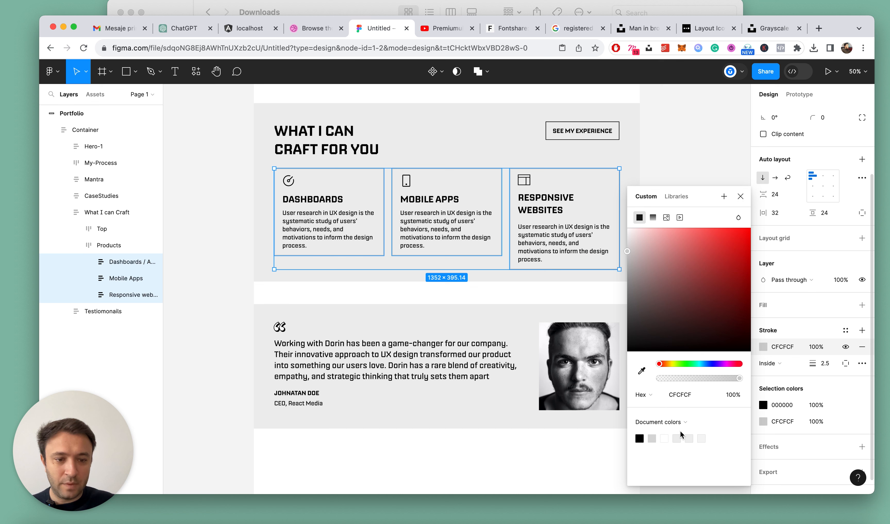
{"action": "type", "text": "dadada"}
{"action": "key", "text": "Return"}
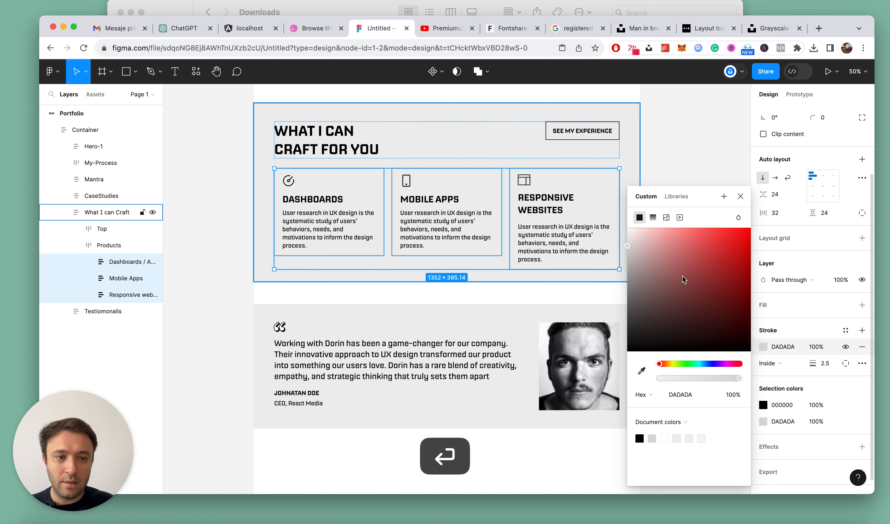
{"action": "left_click", "coordinate": [728, 176]}
Lighten the What I can Craft section's fill to F1F1F1, collapse its layers and deselect
{"action": "left_click", "coordinate": [624, 162]}
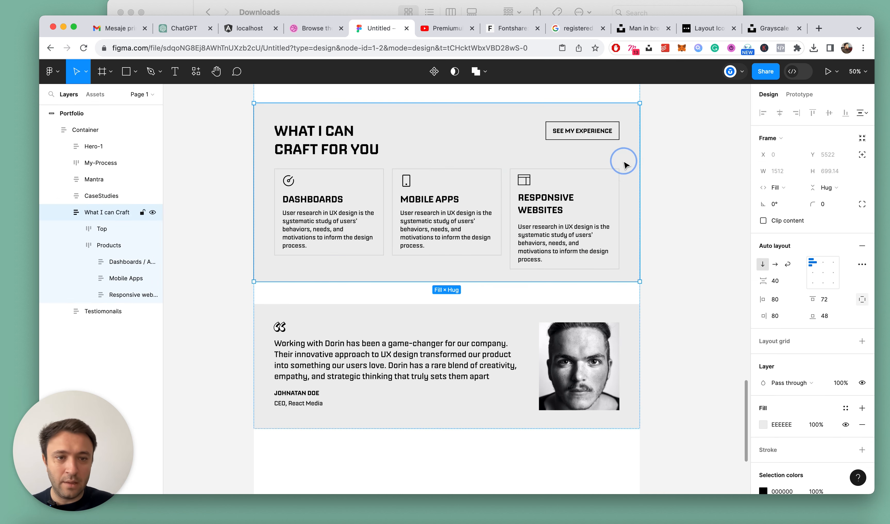
{"action": "left_click", "coordinate": [762, 424]}
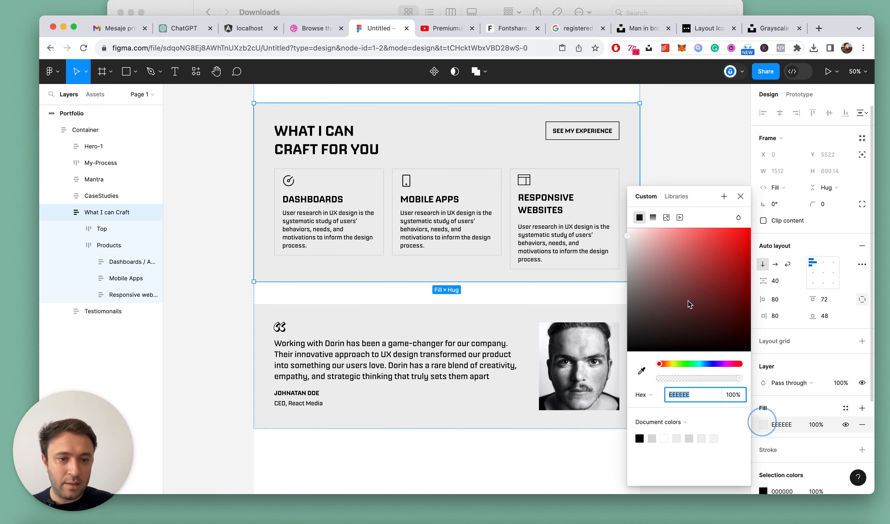
{"action": "left_click", "coordinate": [626, 237]}
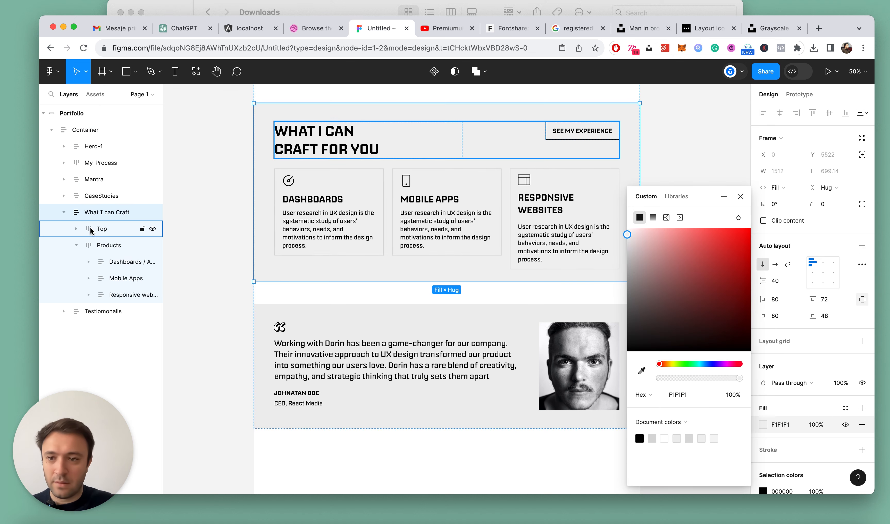
{"action": "left_click", "coordinate": [62, 213]}
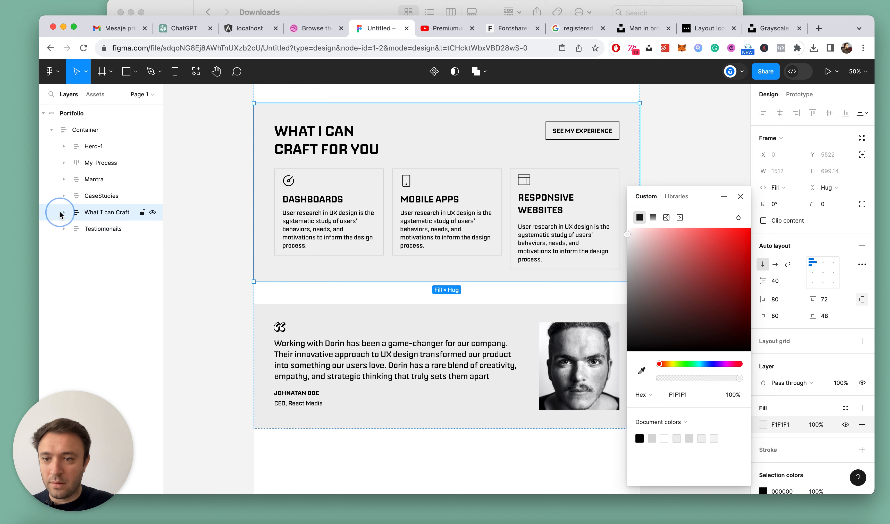
{"action": "scroll", "coordinate": [397, 189], "scroll_direction": "down", "scroll_amount": 6}
{"action": "left_click", "coordinate": [565, 148]}
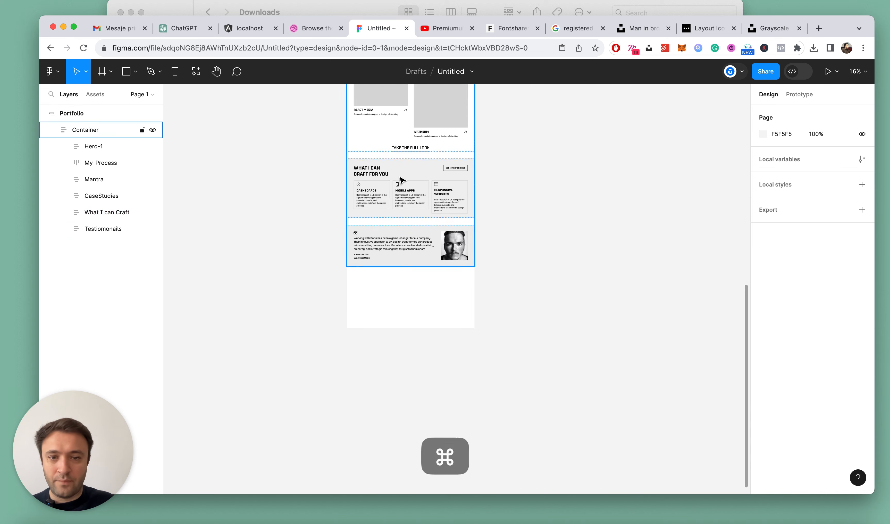
Try a white FFFFFF fill on the three service cards, undo it, deselect and collapse the layers
{"action": "scroll", "coordinate": [399, 180], "scroll_direction": "up", "scroll_amount": 5}
{"action": "triple_click", "coordinate": [335, 212]}
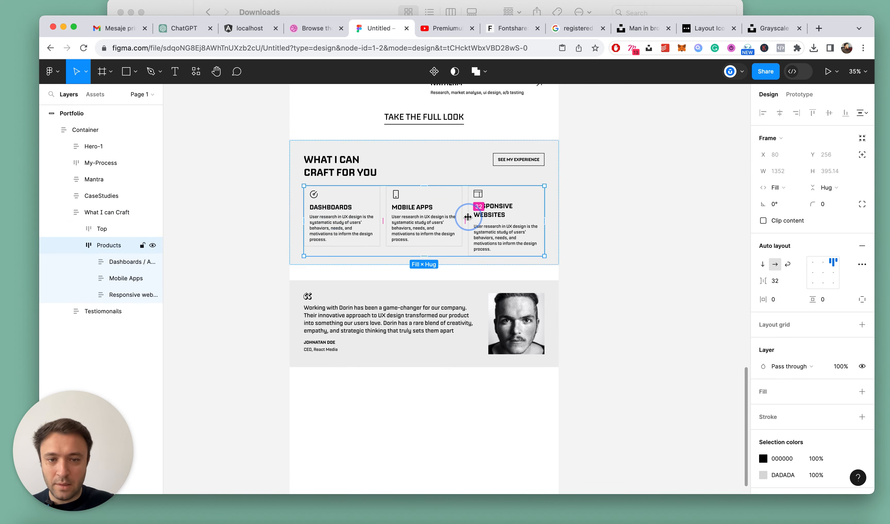
{"action": "left_click", "coordinate": [515, 221]}
{"action": "left_click", "coordinate": [424, 220], "text": "shift"}
{"action": "left_click", "coordinate": [353, 214], "text": "shift"}
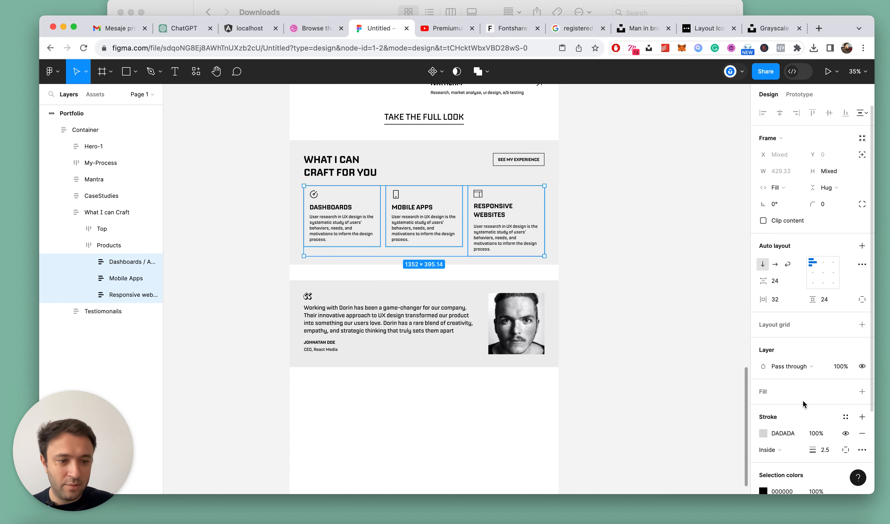
{"action": "left_click", "coordinate": [863, 394]}
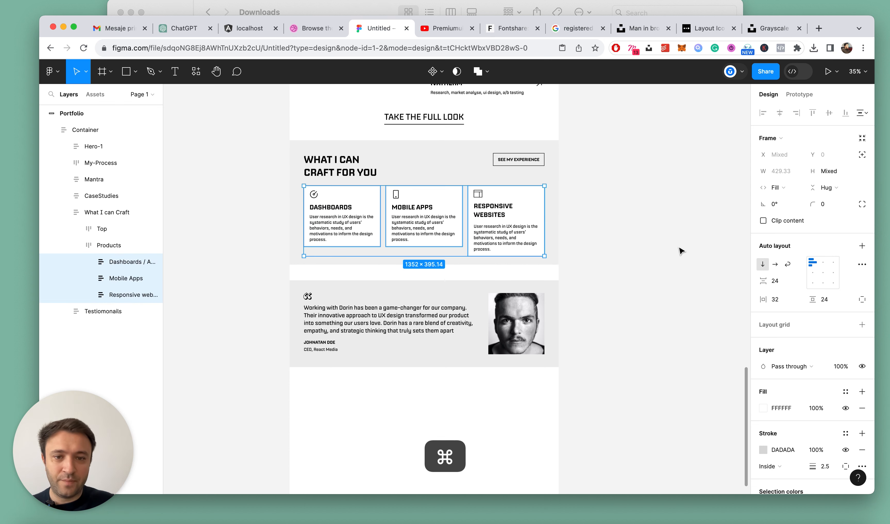
{"action": "key", "text": "cmd+z"}
{"action": "left_click", "coordinate": [645, 212]}
{"action": "scroll", "coordinate": [645, 212], "scroll_direction": "down", "scroll_amount": 5}
{"action": "scroll", "coordinate": [648, 191], "scroll_direction": "up", "scroll_amount": 3}
{"action": "key", "text": "alt+l"}
Remove the last word, "process.", from the Responsive Websites card's description, undoing an initial larger deletion
{"action": "scroll", "coordinate": [487, 262], "scroll_direction": "up", "scroll_amount": 5}
{"action": "double_click", "coordinate": [590, 348], "text": "super"}
{"action": "left_click", "coordinate": [603, 362]}
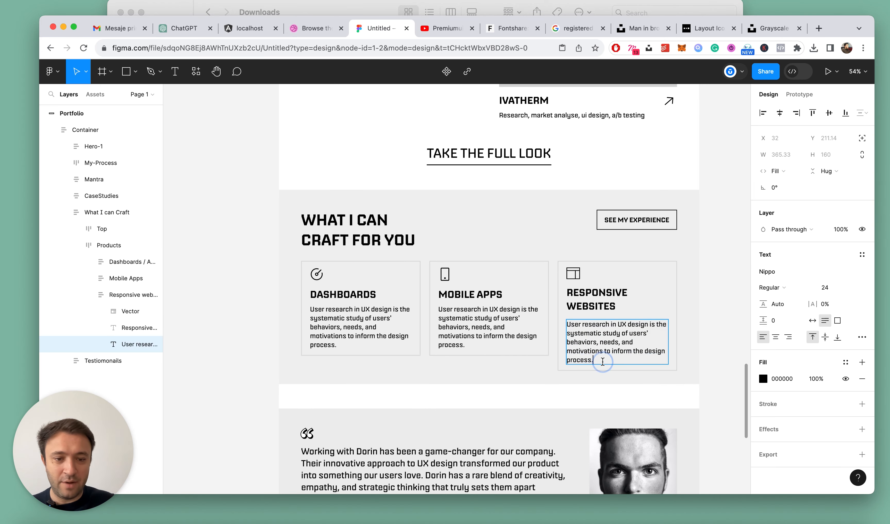
{"action": "key", "text": "BackSpace"}
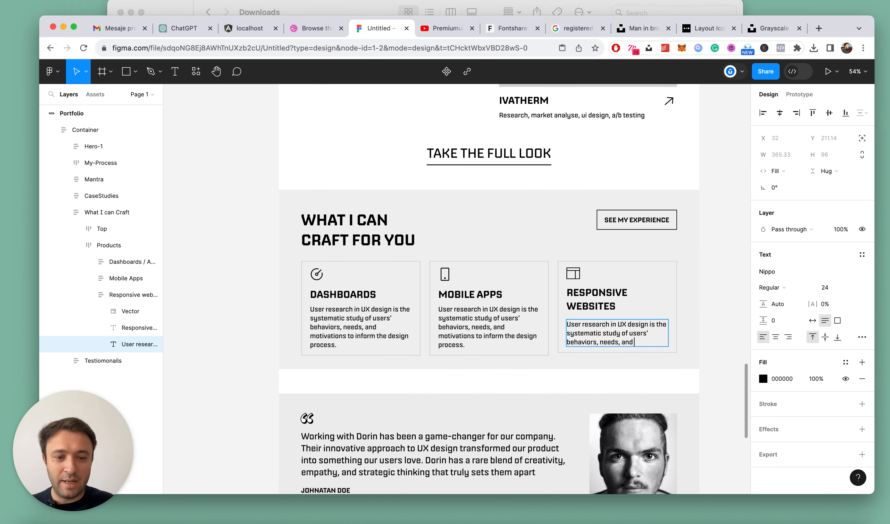
{"action": "key", "text": "super+z"}
{"action": "double_click", "coordinate": [596, 357]}
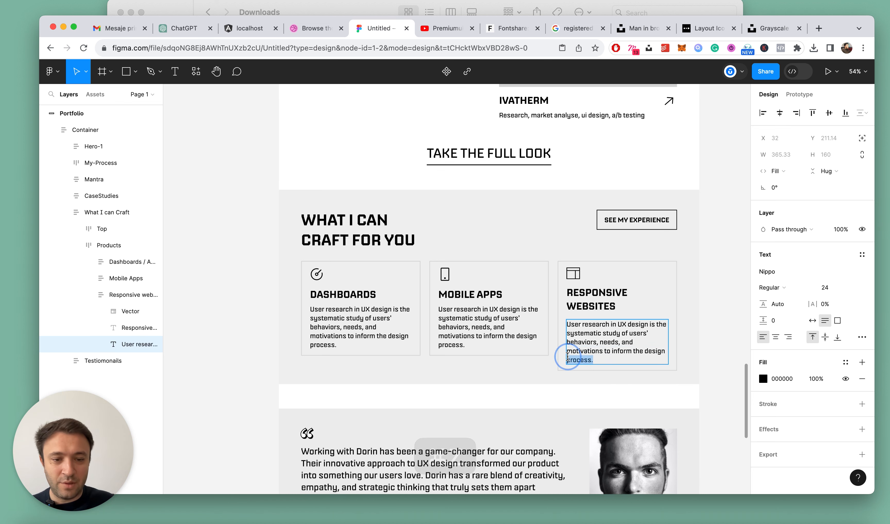
{"action": "key", "text": "BackSpace"}
{"action": "key", "text": "Escape"}
{"action": "scroll", "coordinate": [461, 296], "scroll_direction": "down", "scroll_amount": 5}
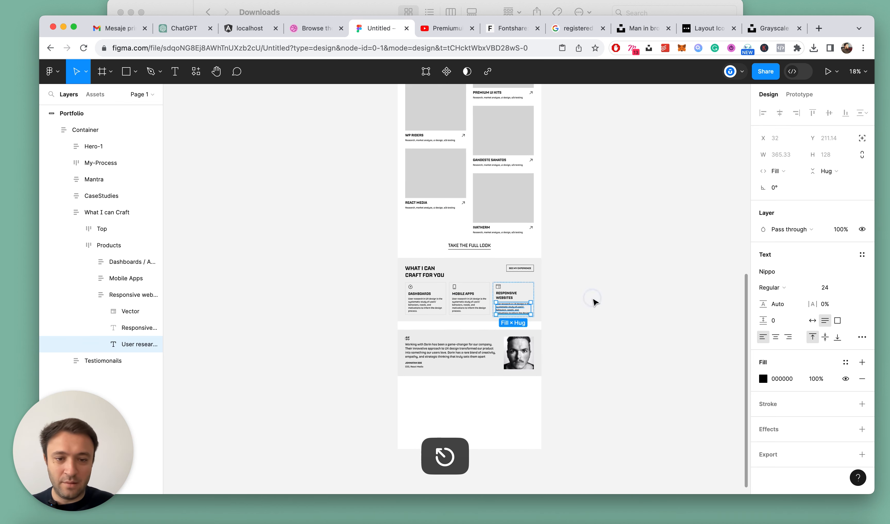
{"action": "left_click", "coordinate": [594, 302]}
{"action": "key", "text": "alt+l"}
Reduce the font size of the Dashboards, Mobile Apps and Responsive Websites card titles so each fits on one line
{"action": "scroll", "coordinate": [403, 313], "scroll_direction": "up", "scroll_amount": 3}
{"action": "scroll", "coordinate": [403, 313], "scroll_direction": "up", "scroll_amount": 3}
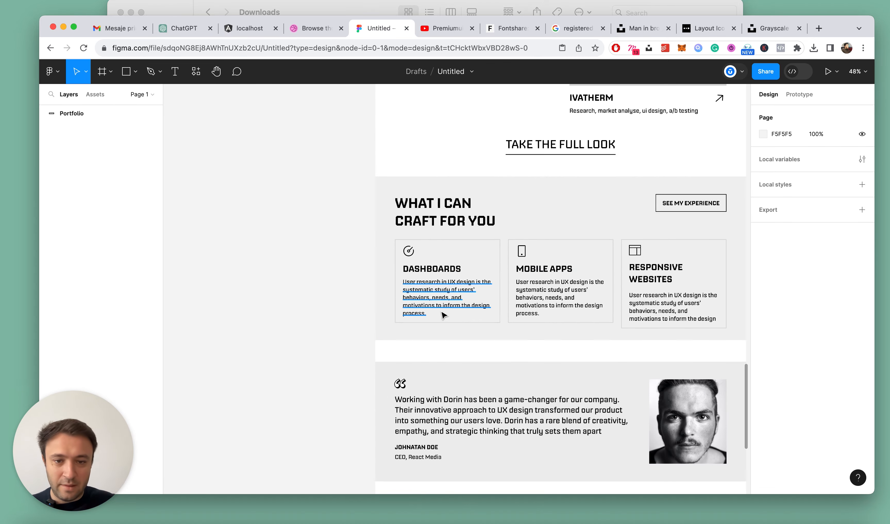
{"action": "left_click", "coordinate": [431, 269], "text": "super"}
{"action": "left_click", "coordinate": [544, 269], "text": "shift+super"}
{"action": "left_click", "coordinate": [640, 271], "text": "shift+super"}
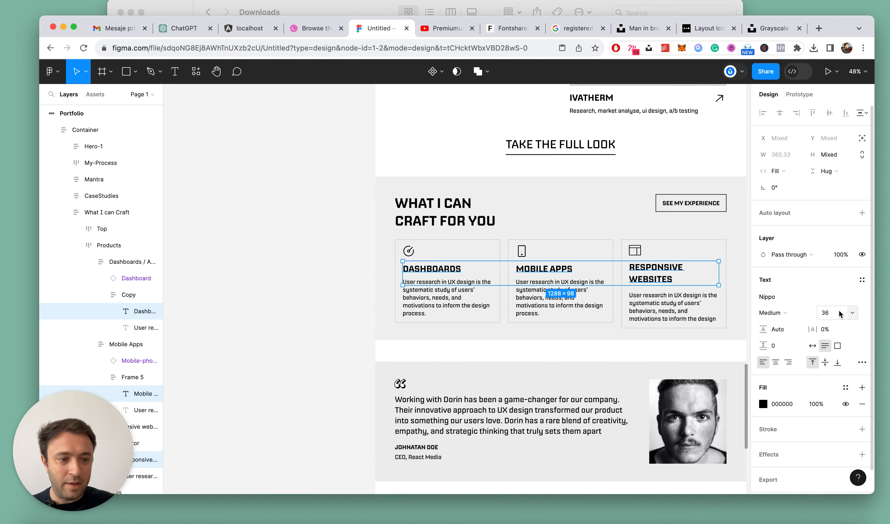
{"action": "key", "text": "Return"}
{"action": "scroll", "coordinate": [331, 295], "scroll_direction": "down", "scroll_amount": 5}
{"action": "key", "text": "Escape"}
{"action": "left_click", "coordinate": [614, 323]}
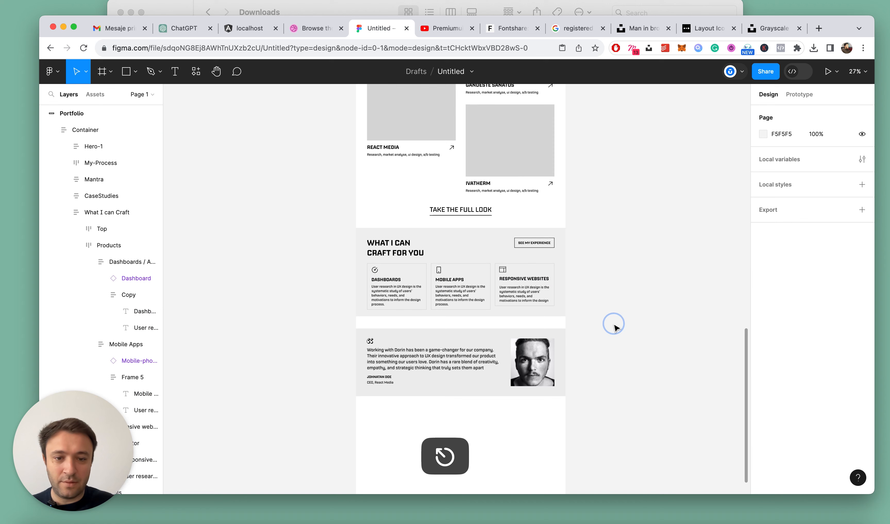
{"action": "key", "text": "alt+l"}
Replace the Responsive Websites card's description with the text copied from the Mobile Apps card and save the file
{"action": "scroll", "coordinate": [500, 323], "scroll_direction": "up", "scroll_amount": 5}
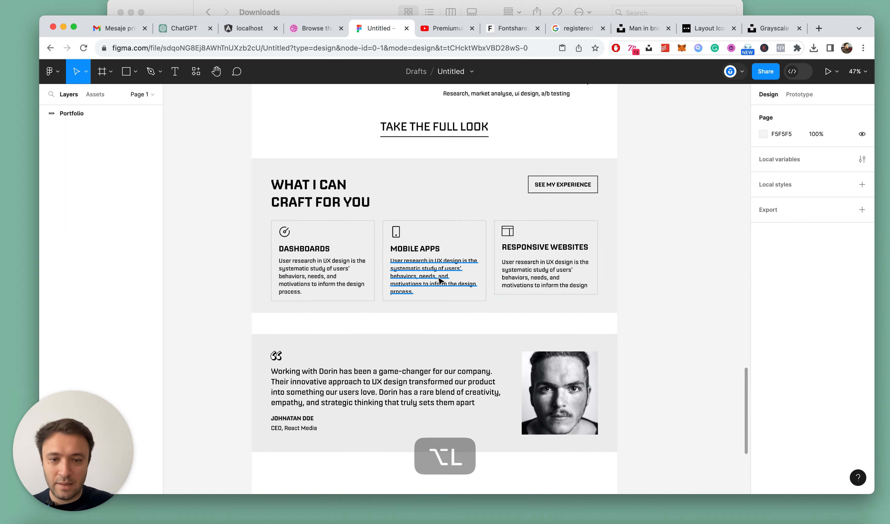
{"action": "double_click", "coordinate": [438, 278], "text": "super"}
{"action": "key", "text": "super+c"}
{"action": "key", "text": "Escape"}
{"action": "double_click", "coordinate": [533, 280], "text": "super"}
{"action": "key", "text": "super+v"}
{"action": "key", "text": "Escape"}
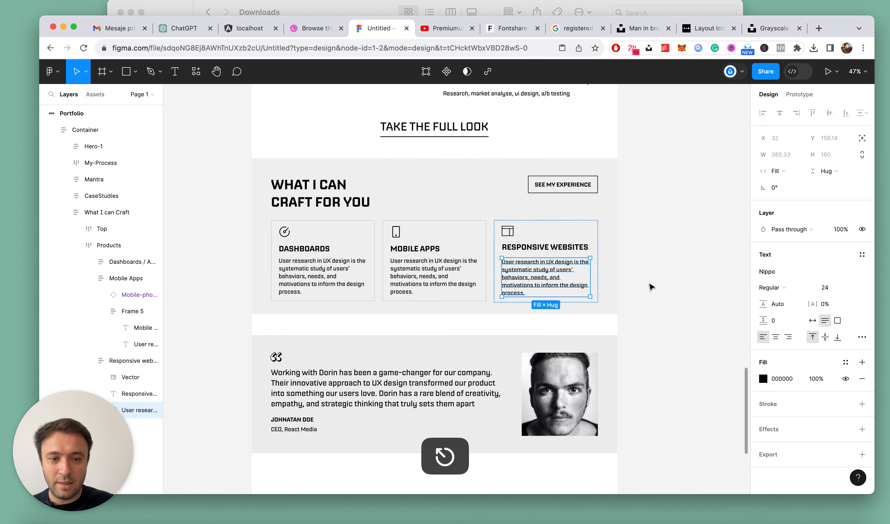
{"action": "left_click", "coordinate": [649, 283]}
{"action": "key", "text": "alt+l"}
{"action": "scroll", "coordinate": [650, 286], "scroll_direction": "down", "scroll_amount": 5}
{"action": "key", "text": "super+s"}
Examine the services and testimonials sections together with the case studies above and the blank area below
{"action": "scroll", "coordinate": [650, 287], "scroll_direction": "up", "scroll_amount": 4}
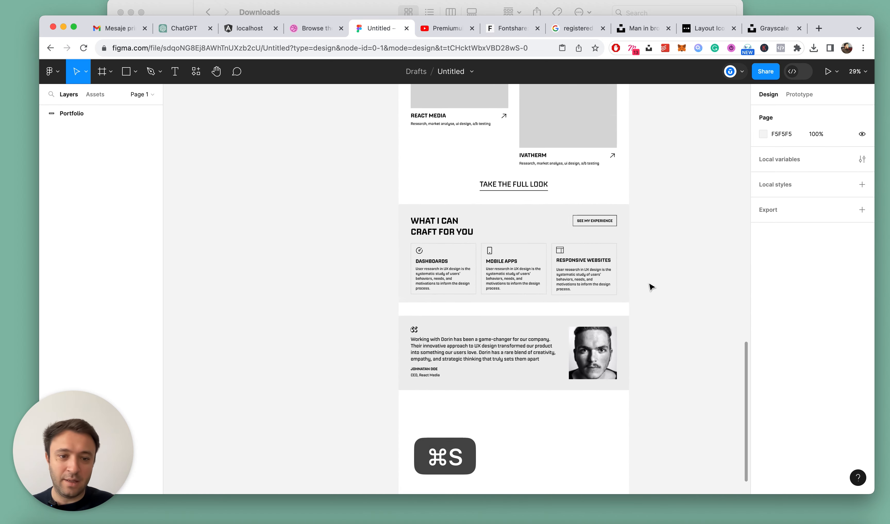
{"action": "scroll", "coordinate": [650, 287], "scroll_direction": "down", "scroll_amount": 2}
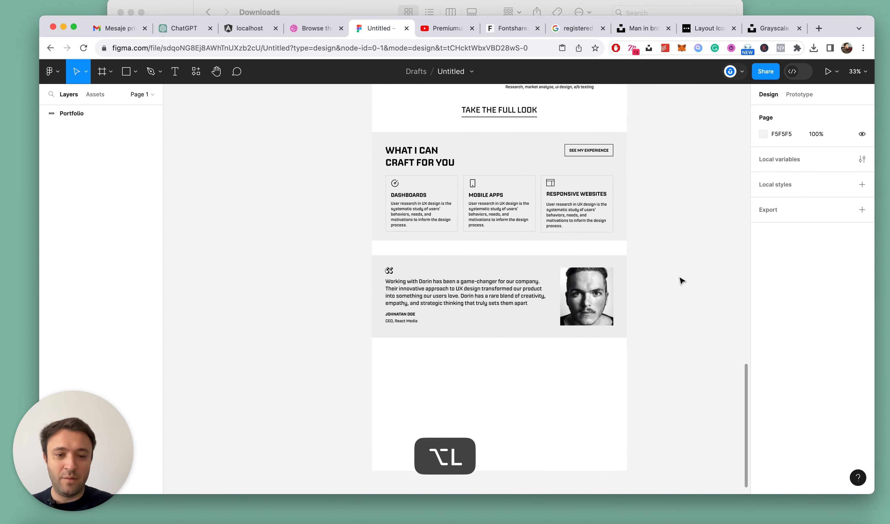
{"action": "scroll", "coordinate": [681, 280], "scroll_direction": "down", "scroll_amount": 3}
{"action": "scroll", "coordinate": [681, 281], "scroll_direction": "up", "scroll_amount": 5}
{"action": "scroll", "coordinate": [681, 281], "scroll_direction": "down", "scroll_amount": 3}
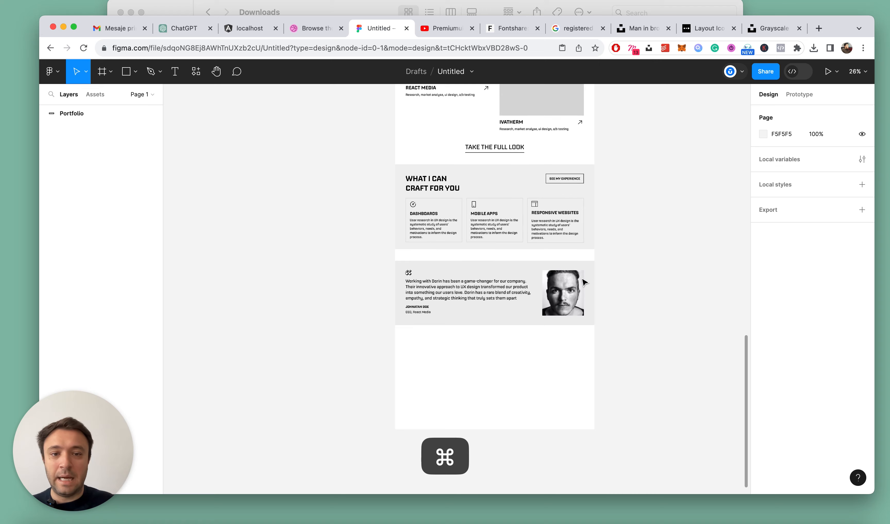
{"action": "scroll", "coordinate": [611, 317], "scroll_direction": "up", "scroll_amount": 4}
{"action": "scroll", "coordinate": [596, 328], "scroll_direction": "down", "scroll_amount": 2}
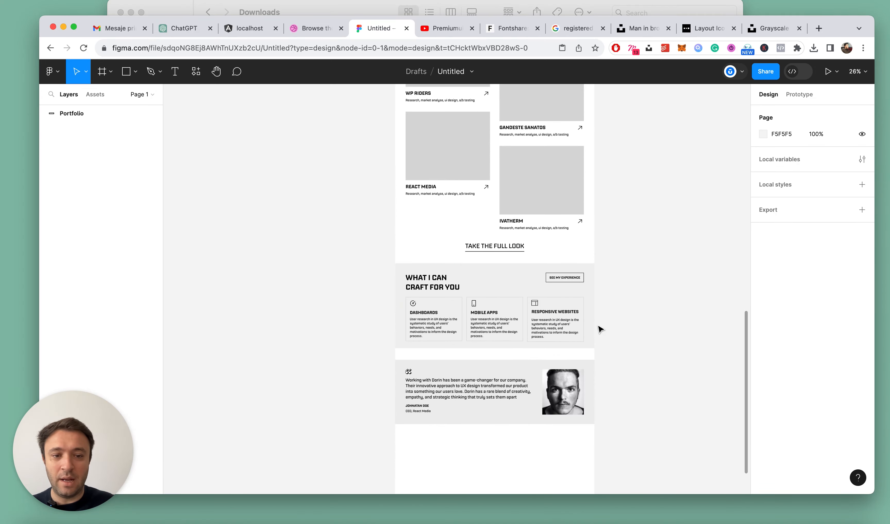
{"action": "scroll", "coordinate": [600, 328], "scroll_direction": "up", "scroll_amount": 15}
{"action": "scroll", "coordinate": [600, 329], "scroll_direction": "down", "scroll_amount": 15}
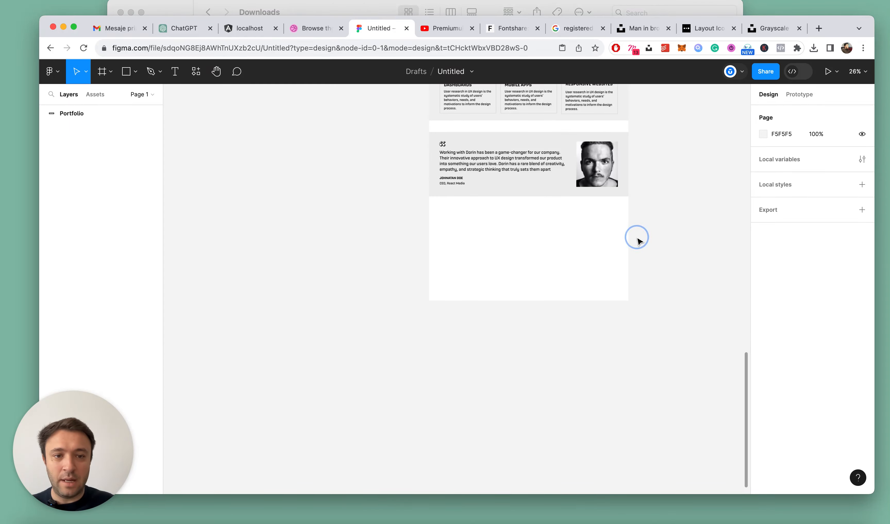
{"action": "scroll", "coordinate": [611, 259], "scroll_direction": "up", "scroll_amount": 3}
{"action": "scroll", "coordinate": [593, 276], "scroll_direction": "up", "scroll_amount": 5}
{"action": "key", "text": "t"}
{"action": "left_click", "coordinate": [353, 325]}
{"action": "scroll", "coordinate": [477, 334], "scroll_direction": "down", "scroll_amount": 2}
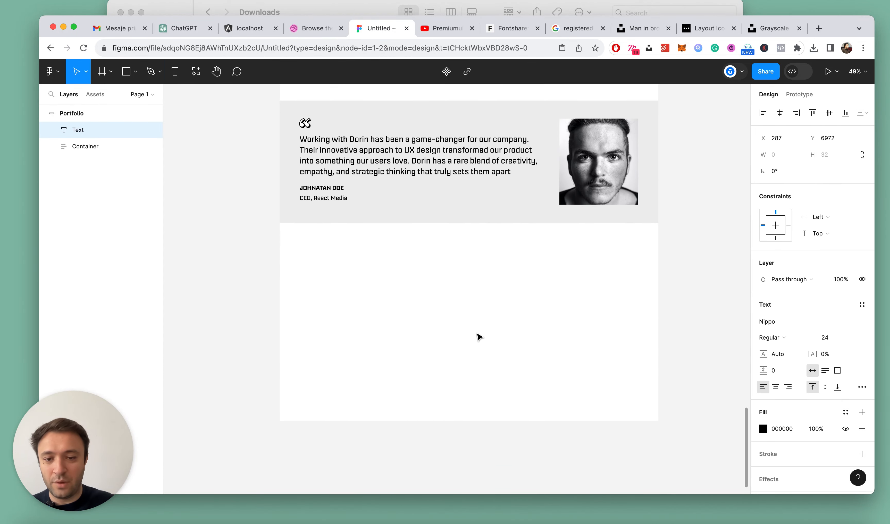
{"action": "key", "text": "Escape"}
Copy the Logo and Nav frames from the page header and clear the selection
{"action": "scroll", "coordinate": [602, 332], "scroll_direction": "down", "scroll_amount": 2}
{"action": "scroll", "coordinate": [602, 332], "scroll_direction": "up", "scroll_amount": 8}
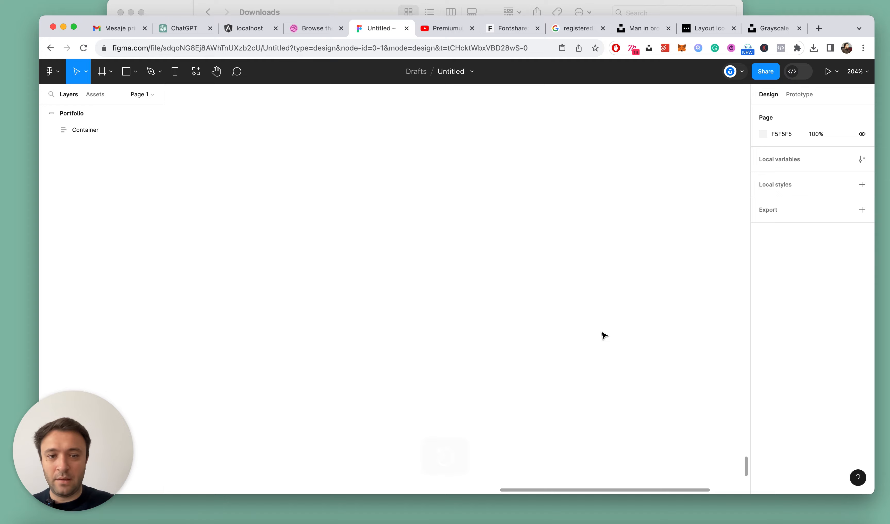
{"action": "scroll", "coordinate": [602, 332], "scroll_direction": "down", "scroll_amount": 10}
{"action": "scroll", "coordinate": [603, 336], "scroll_direction": "up", "scroll_amount": 12}
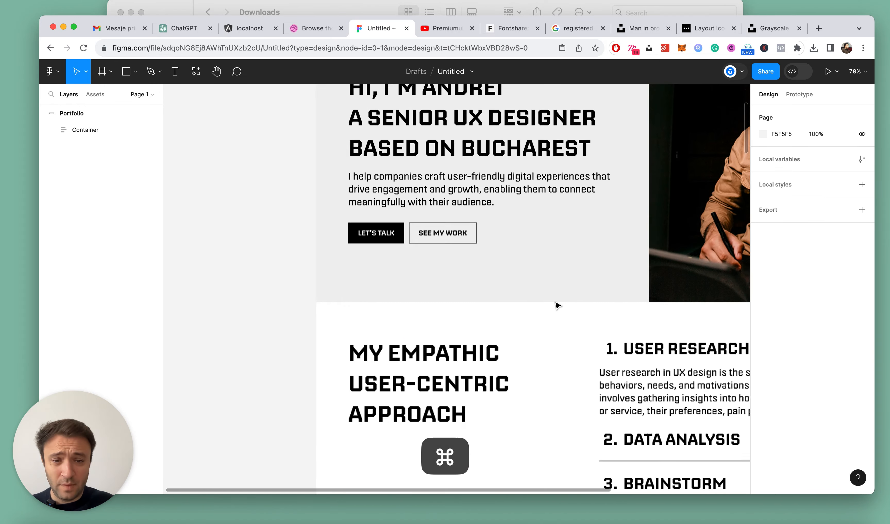
{"action": "scroll", "coordinate": [383, 238], "scroll_direction": "up", "scroll_amount": 5}
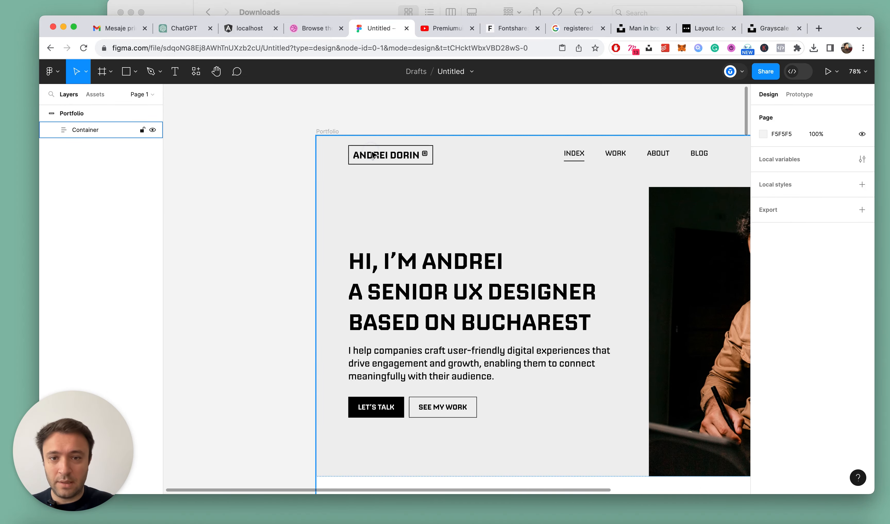
{"action": "left_click", "coordinate": [372, 155]}
{"action": "left_click", "coordinate": [372, 155]}
{"action": "left_click", "coordinate": [602, 153], "text": "shift"}
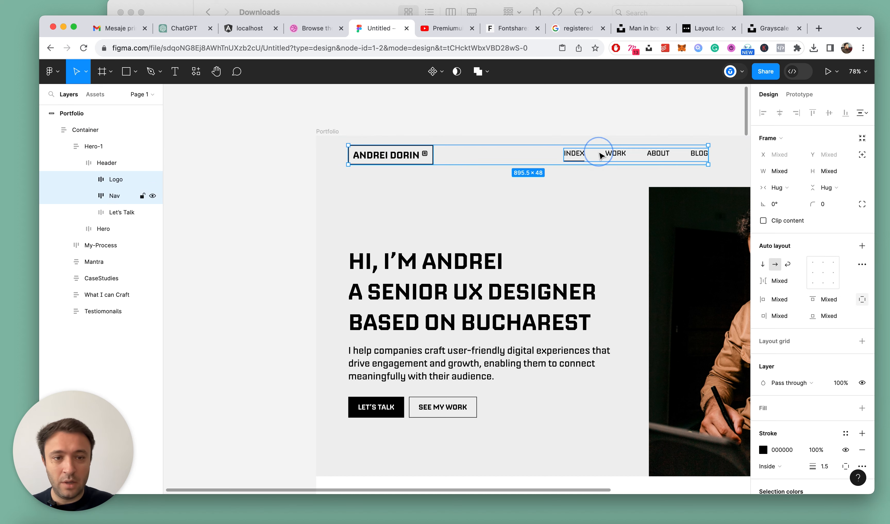
{"action": "key", "text": "super+c"}
{"action": "scroll", "coordinate": [419, 168], "scroll_direction": "down", "scroll_amount": 2}
{"action": "scroll", "coordinate": [418, 167], "scroll_direction": "down", "scroll_amount": 5}
{"action": "key", "text": "Escape"}
{"action": "scroll", "coordinate": [677, 255], "scroll_direction": "down", "scroll_amount": 20}
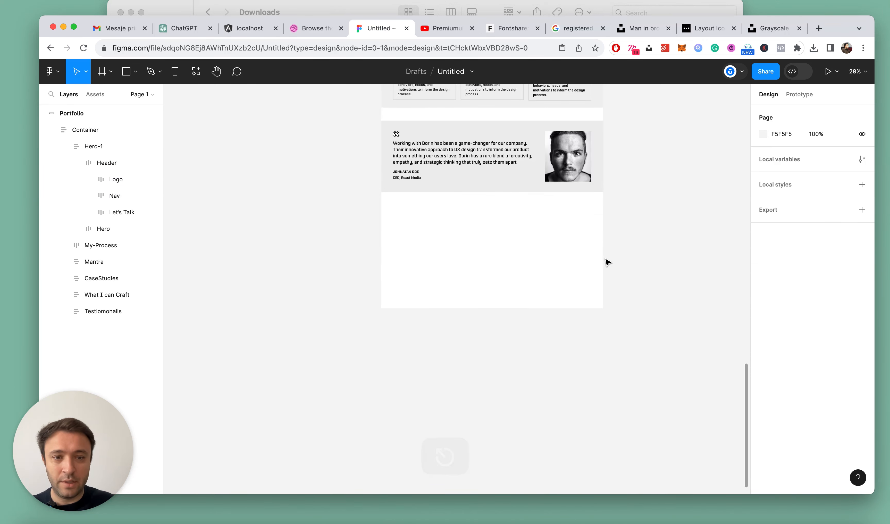
Paste the copied Logo and Nav frames into the page and place them inside Container, directly below Testiomonails
{"action": "key", "text": "alt+l"}
{"action": "scroll", "coordinate": [402, 229], "scroll_direction": "up", "scroll_amount": 15}
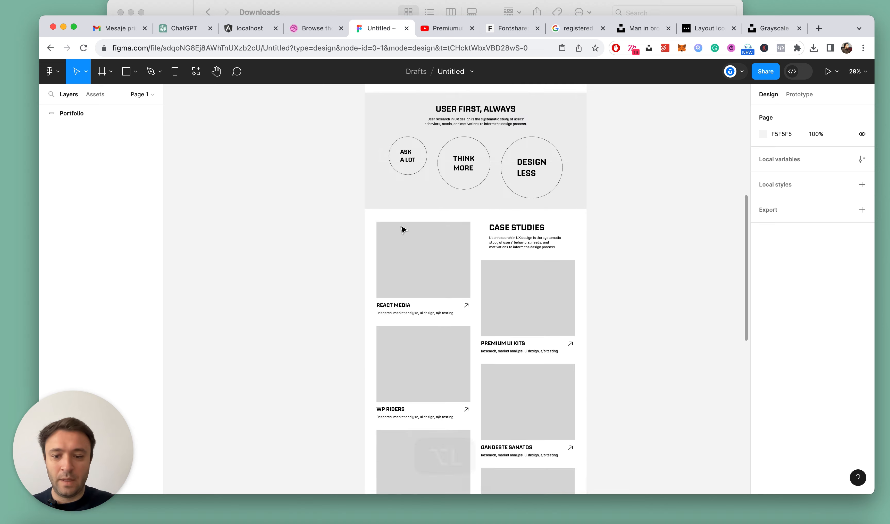
{"action": "scroll", "coordinate": [410, 227], "scroll_direction": "down", "scroll_amount": 15}
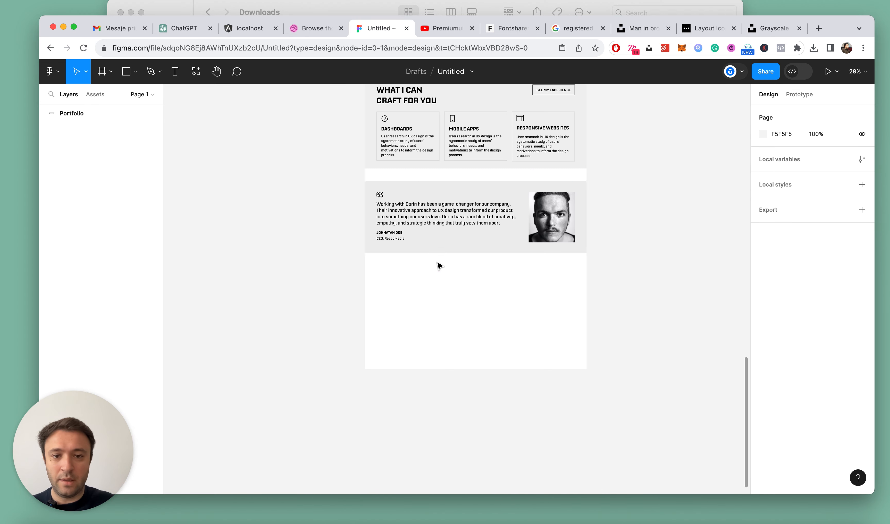
{"action": "key", "text": "super+v"}
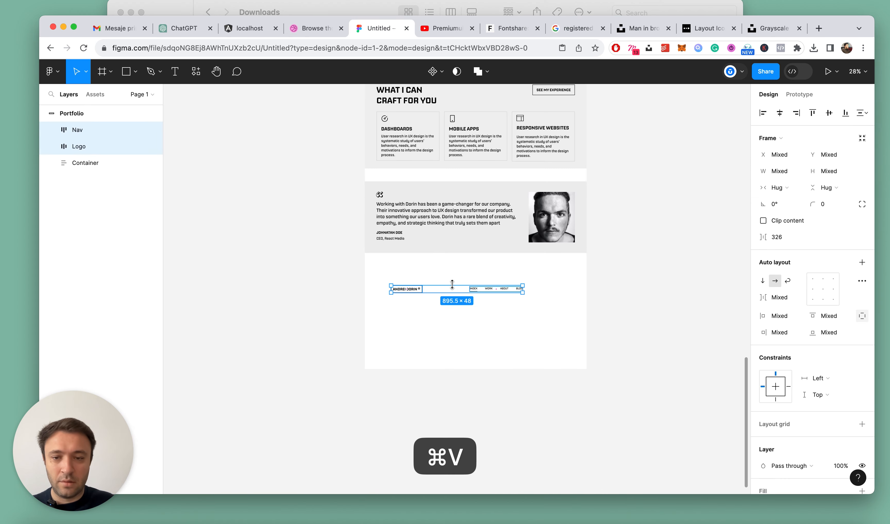
{"action": "left_click", "coordinate": [50, 163]}
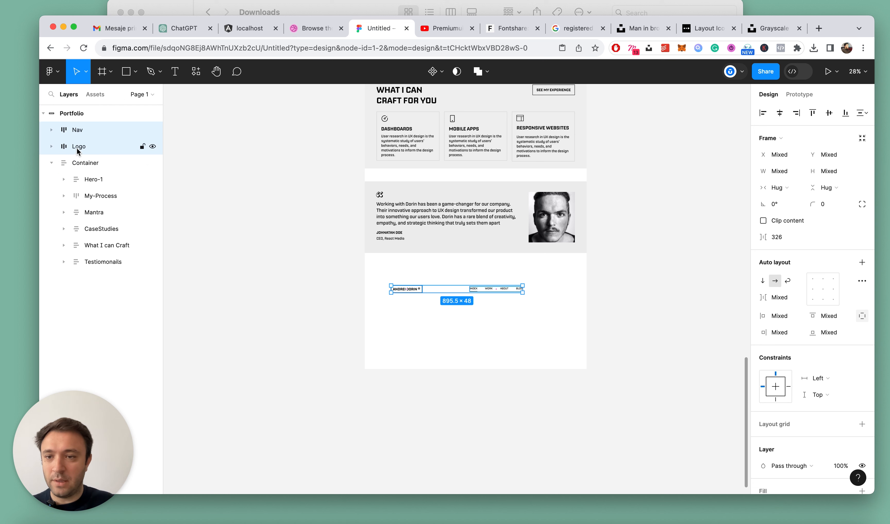
{"action": "left_click", "coordinate": [52, 163]}
{"action": "left_click_drag", "start_coordinate": [78, 148], "coordinate": [80, 186]}
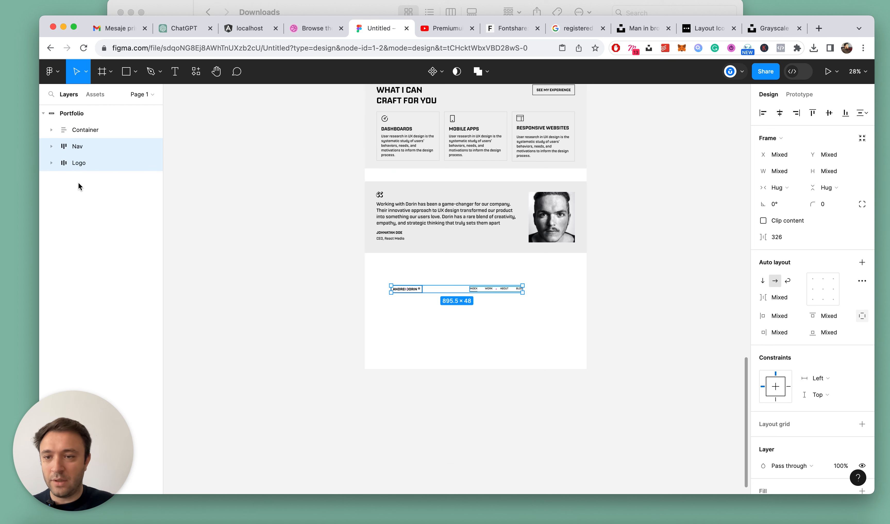
{"action": "left_click", "coordinate": [51, 130]}
{"action": "mouse_move", "coordinate": [90, 242]}
{"action": "left_mouse_down"}
{"action": "mouse_move", "coordinate": [114, 250]}
{"action": "mouse_move", "coordinate": [91, 243]}
{"action": "left_mouse_up"}
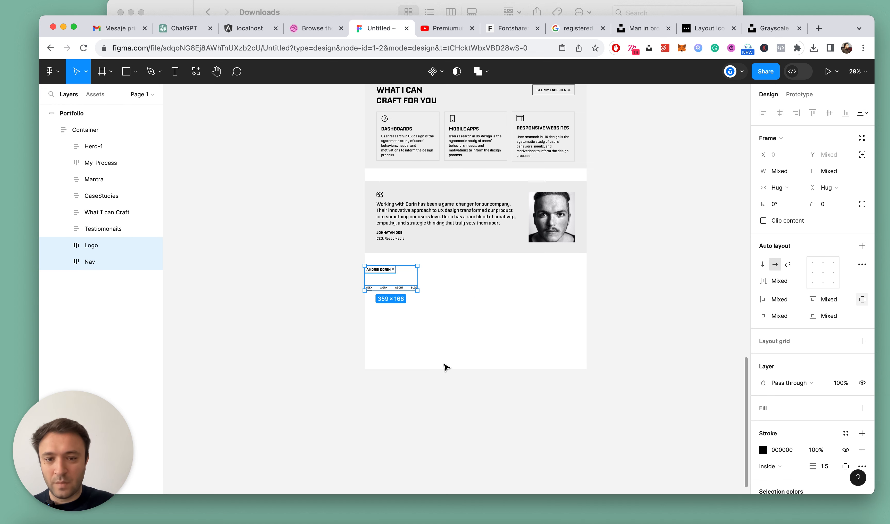
{"action": "left_click", "coordinate": [444, 365]}
Change the pasted Nav frame's auto layout direction to vertical so its links stack in a column
{"action": "scroll", "coordinate": [444, 365], "scroll_direction": "up", "scroll_amount": 5}
{"action": "left_click", "coordinate": [344, 222], "text": "super"}
{"action": "left_click", "coordinate": [348, 246], "text": "super"}
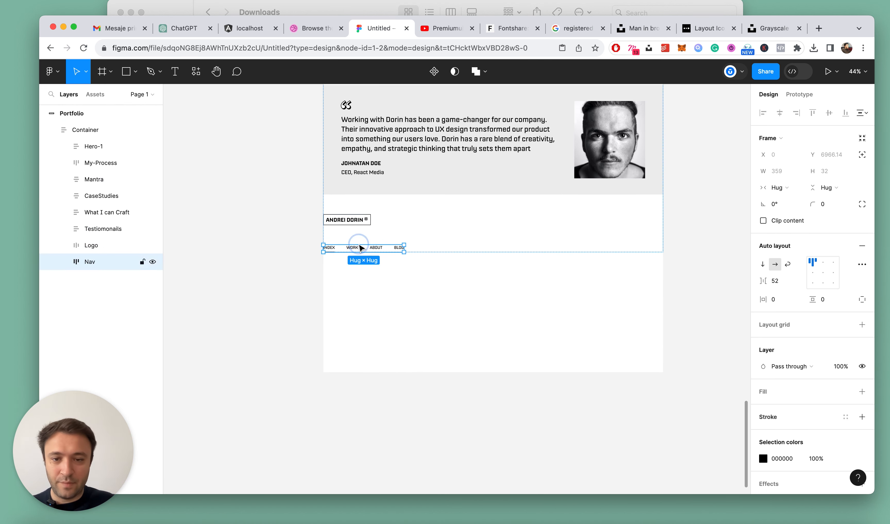
{"action": "scroll", "coordinate": [359, 248], "scroll_direction": "up", "scroll_amount": 3}
{"action": "left_click", "coordinate": [762, 264]}
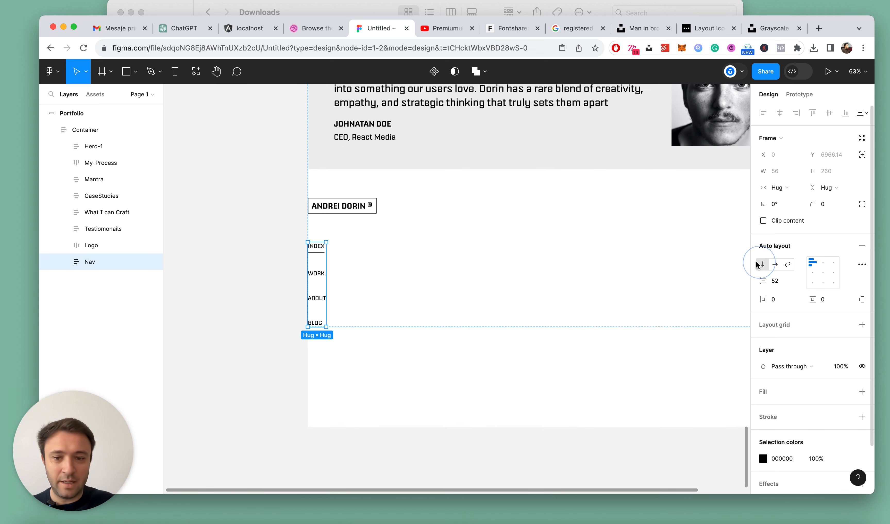
Add a text heading reading Sitemap between the pasted logo and the vertical nav links
{"action": "key", "text": "t"}
{"action": "left_click", "coordinate": [373, 233]}
{"action": "type", "text": "S"}
{"action": "key", "text": "Escape"}
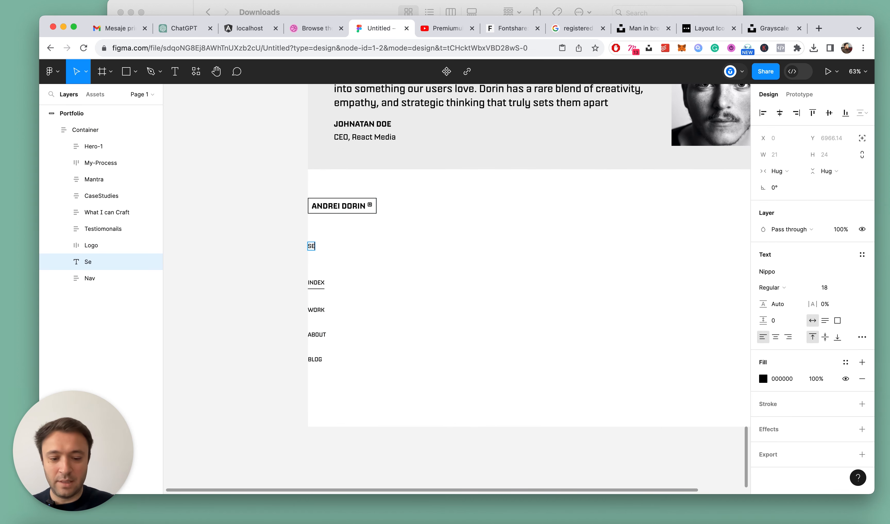
{"action": "type", "text": "ITEMAP"}
{"action": "key", "text": "Escape"}
Format the Sitemap heading with font size 20 and Medium weight
{"action": "left_click", "coordinate": [831, 287]}
{"action": "type", "text": "20"}
{"action": "key", "text": "Return"}
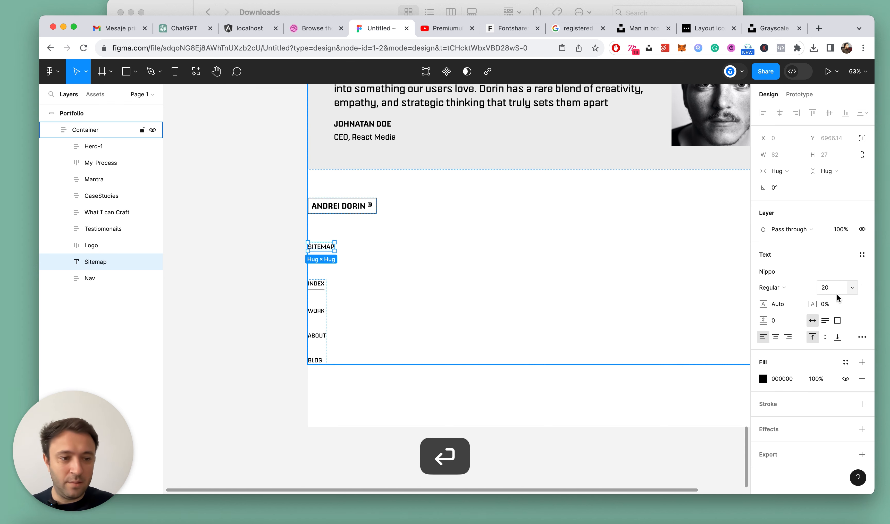
{"action": "left_click", "coordinate": [791, 287]}
{"action": "left_click", "coordinate": [791, 298]}
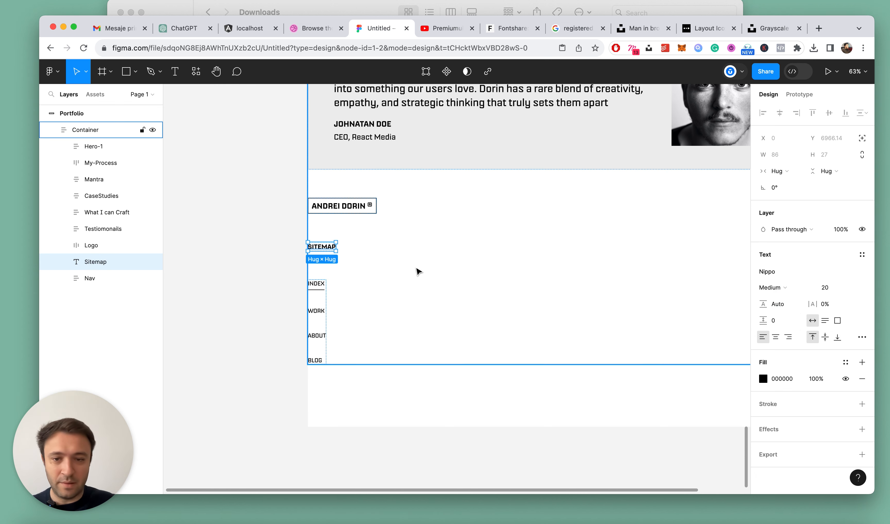
Set the spacing between the vertical Nav frame's links to 32
{"action": "left_click", "coordinate": [87, 280]}
{"action": "scroll", "coordinate": [268, 292], "scroll_direction": "up", "scroll_amount": 3}
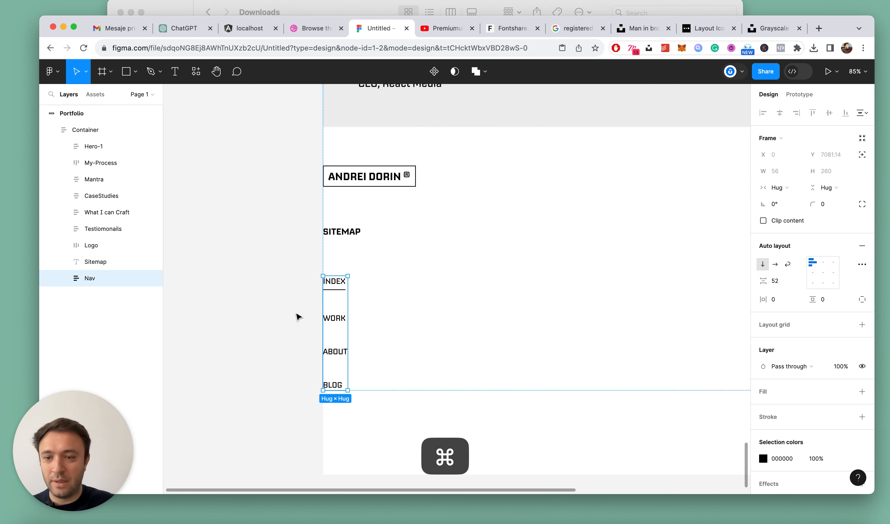
{"action": "left_click", "coordinate": [774, 281]}
{"action": "type", "text": "32"}
{"action": "key", "text": "Return"}
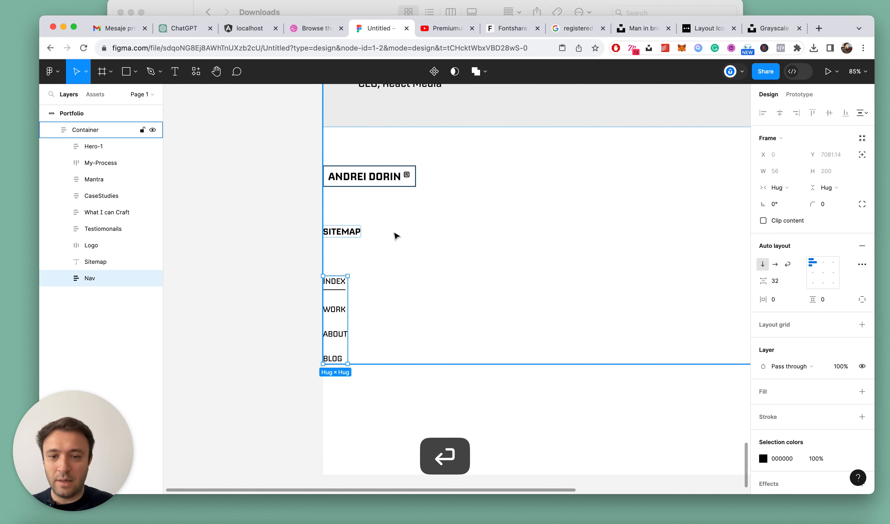
Wrap the Sitemap heading and Nav in an auto layout frame and rename that frame Sitemap
{"action": "left_click", "coordinate": [97, 263]}
{"action": "left_click", "coordinate": [89, 278], "text": "shift"}
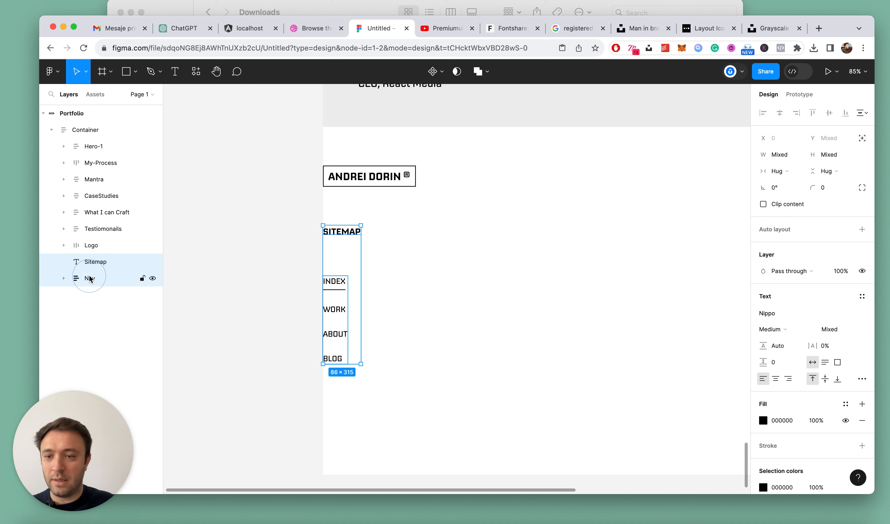
{"action": "key", "text": "shift+a"}
{"action": "left_click", "coordinate": [338, 232], "text": "super"}
{"action": "double_click", "coordinate": [338, 231]}
{"action": "key", "text": "Escape"}
{"action": "double_click", "coordinate": [96, 261]}
{"action": "type", "text": "Sitemap"}
{"action": "key", "text": "Return"}
Set the Sitemap frame's spacing between its heading and the nav links to 24
{"action": "left_click", "coordinate": [64, 262]}
{"action": "left_click", "coordinate": [779, 281]}
{"action": "type", "text": "2"}
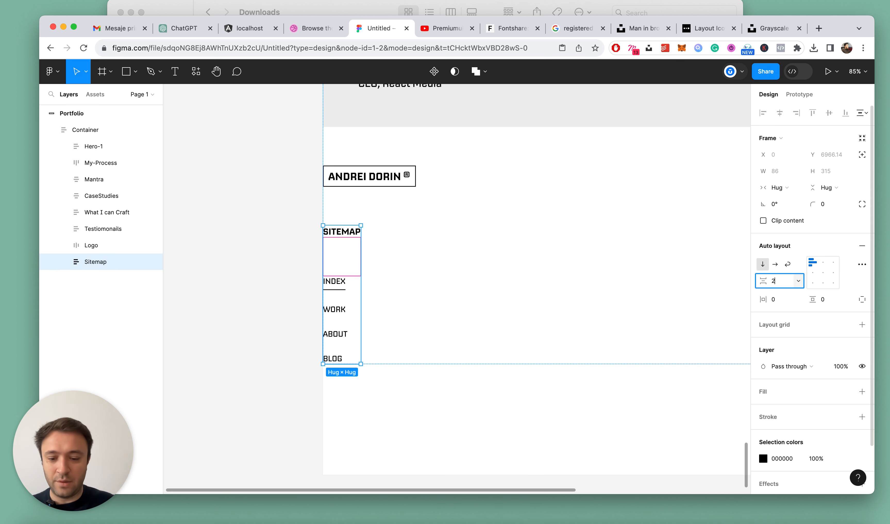
{"action": "type", "text": "4"}
{"action": "key", "text": "Return"}
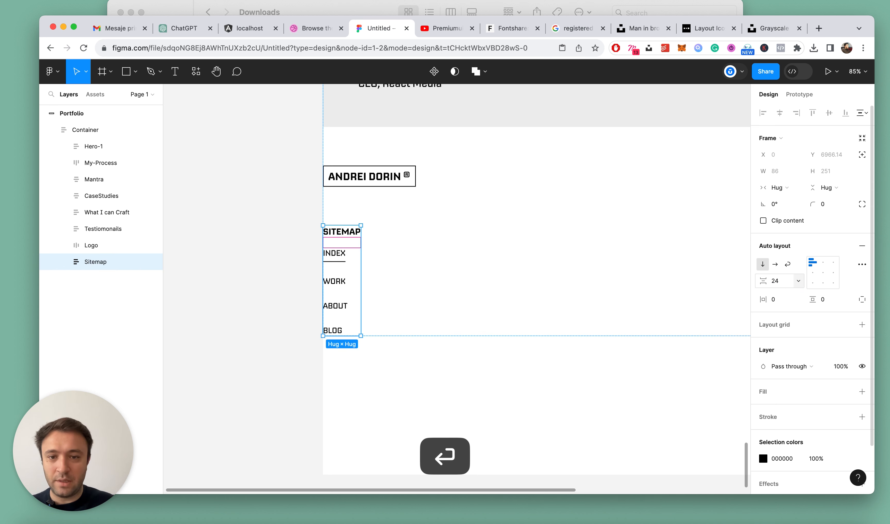
Reduce the spacing between the links in the Sitemap's Nav frame to 20
{"action": "left_click", "coordinate": [345, 260]}
{"action": "scroll", "coordinate": [345, 261], "scroll_direction": "up", "scroll_amount": 5}
{"action": "left_click", "coordinate": [777, 286]}
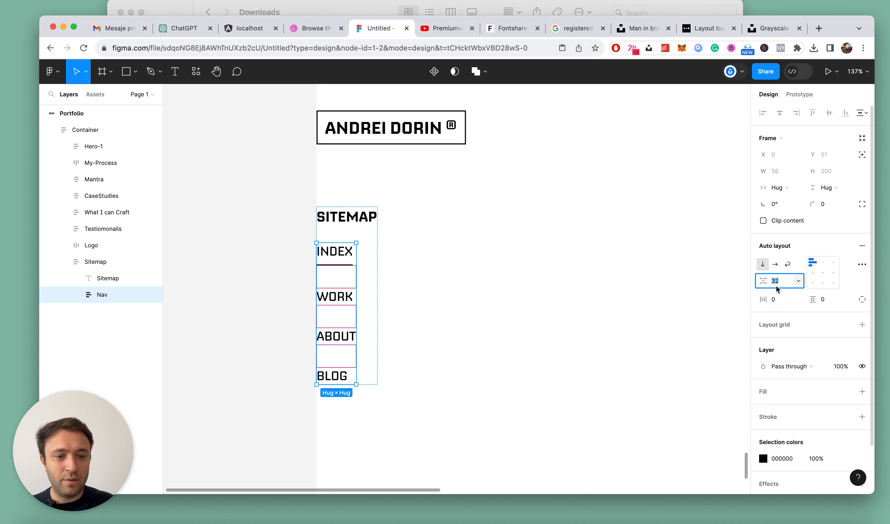
{"action": "key", "text": "Down"}
{"action": "key", "text": "Down"}
{"action": "key", "text": "Down"}
{"action": "key", "text": "Down"}
{"action": "key", "text": "Down"}
{"action": "key", "text": "Down"}
{"action": "key", "text": "Down"}
{"action": "key", "text": "Down"}
{"action": "key", "text": "Down"}
{"action": "key", "text": "Down"}
{"action": "key", "text": "Down"}
{"action": "key", "text": "Down"}
{"action": "key", "text": "Escape"}
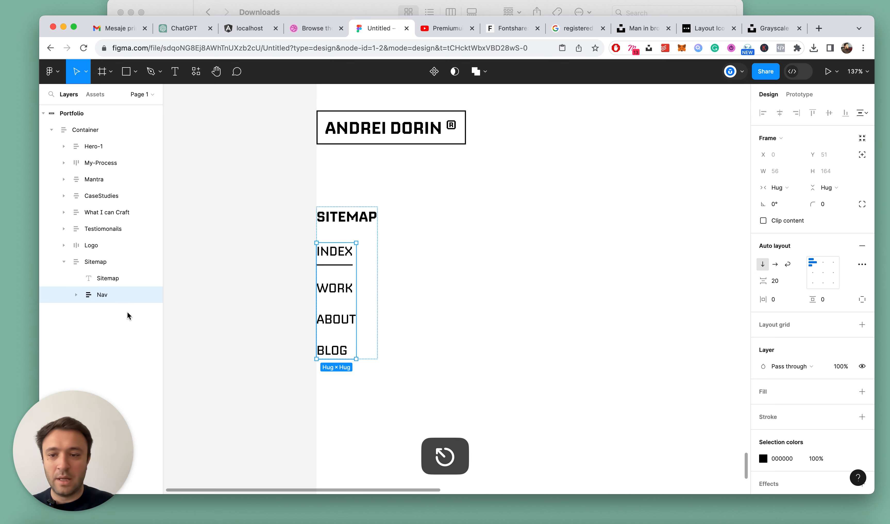
Duplicate the Sitemap frame and change the copy's heading text to Follow me
{"action": "left_click", "coordinate": [68, 262]}
{"action": "left_click", "coordinate": [64, 261]}
{"action": "key", "text": "super+d"}
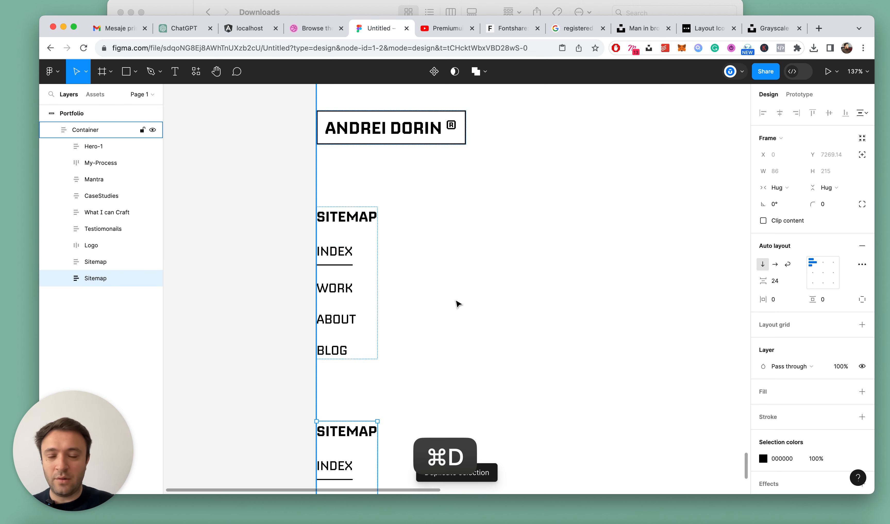
{"action": "scroll", "coordinate": [454, 304], "scroll_direction": "down", "scroll_amount": 5}
{"action": "double_click", "coordinate": [353, 234]}
{"action": "double_click", "coordinate": [354, 234]}
{"action": "type", "text": "Follow me"}
{"action": "key", "text": "Escape"}
Ungroup the Selected frame in the Follow me list and delete the underline beneath the Index link
{"action": "left_click", "coordinate": [347, 281]}
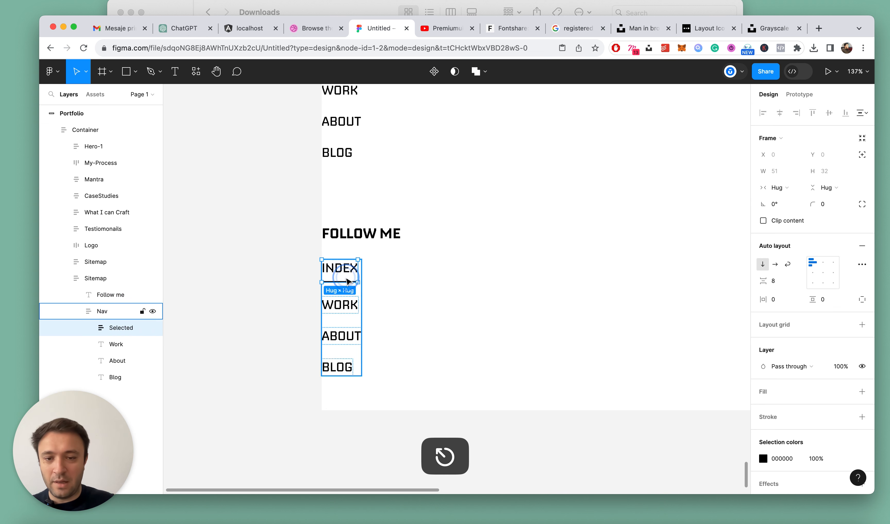
{"action": "double_click", "coordinate": [347, 281]}
{"action": "double_click", "coordinate": [343, 278]}
{"action": "key", "text": "Escape"}
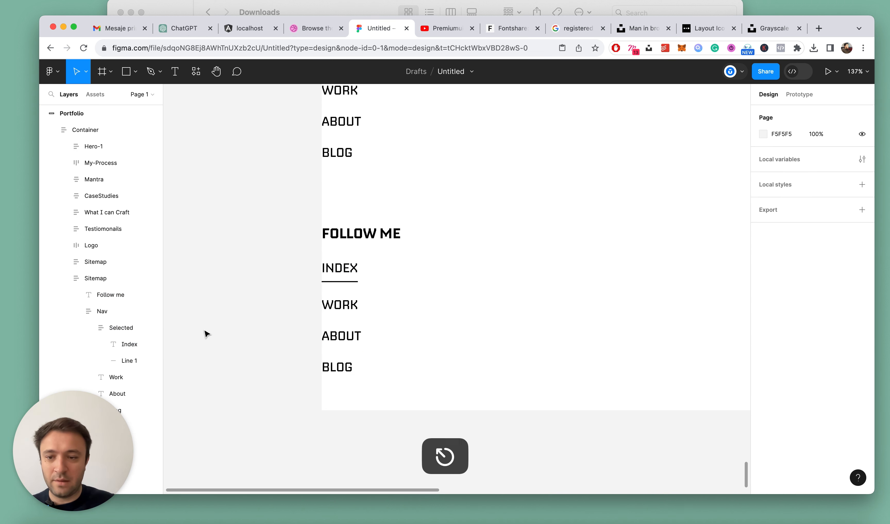
{"action": "left_click", "coordinate": [145, 327]}
{"action": "key", "text": "shift+super+g"}
{"action": "left_click", "coordinate": [435, 273]}
{"action": "left_click", "coordinate": [340, 289], "text": "super"}
{"action": "key", "text": "Delete"}
{"action": "key", "text": "super+z"}
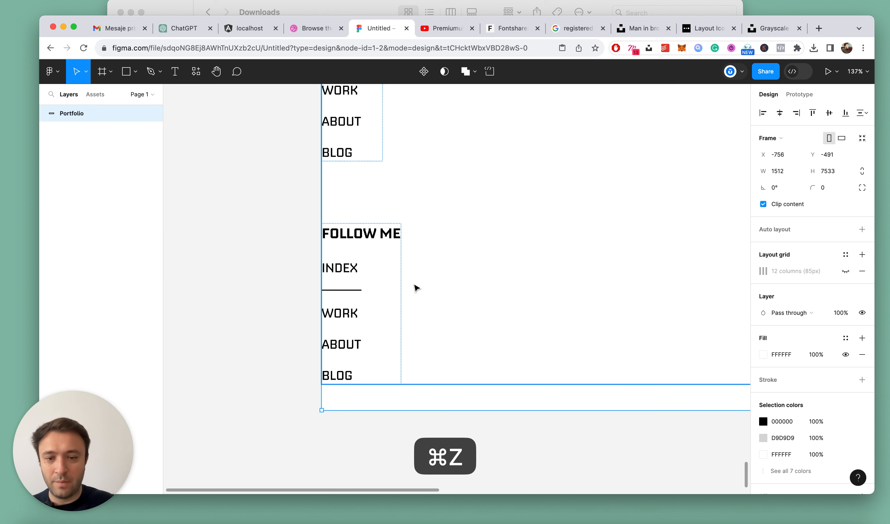
{"action": "left_click", "coordinate": [351, 290], "text": "super"}
{"action": "key", "text": "Delete"}
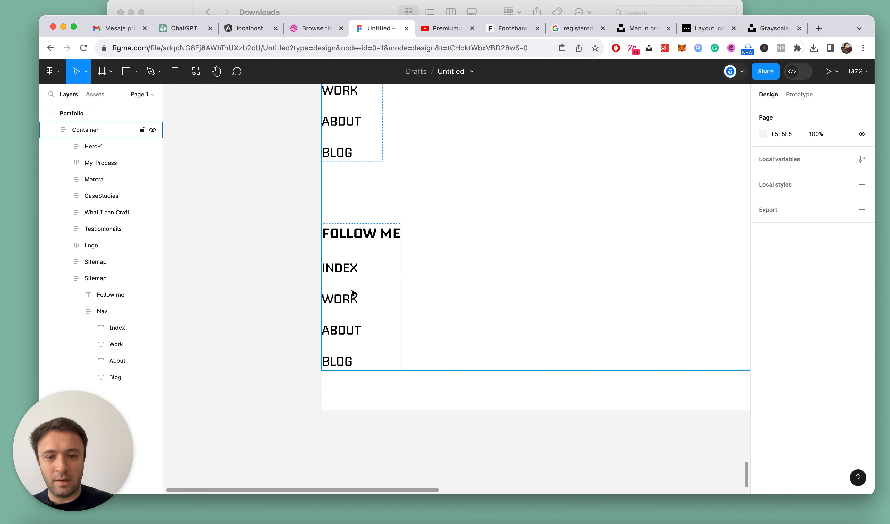
Rename the duplicated Sitemap frame as Follow me by reusing its heading text
{"action": "scroll", "coordinate": [407, 287], "scroll_direction": "down", "scroll_amount": 5}
{"action": "left_click", "coordinate": [371, 276]}
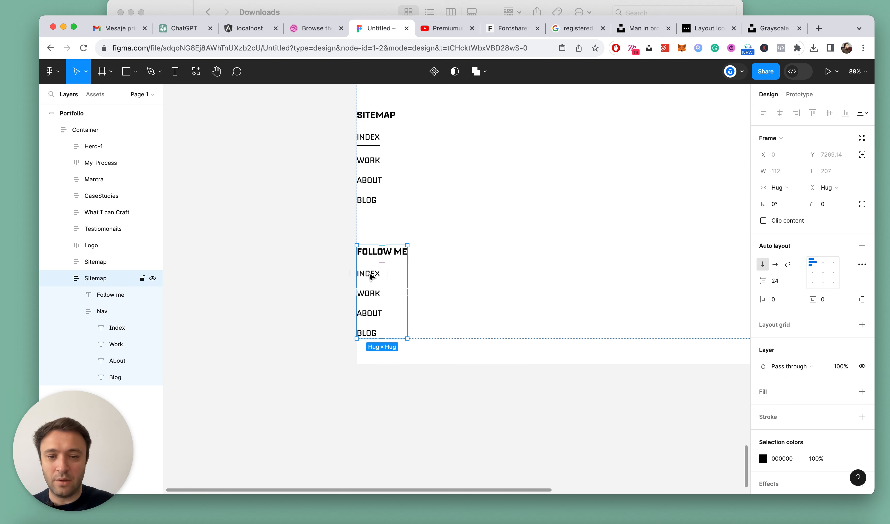
{"action": "left_click", "coordinate": [72, 310]}
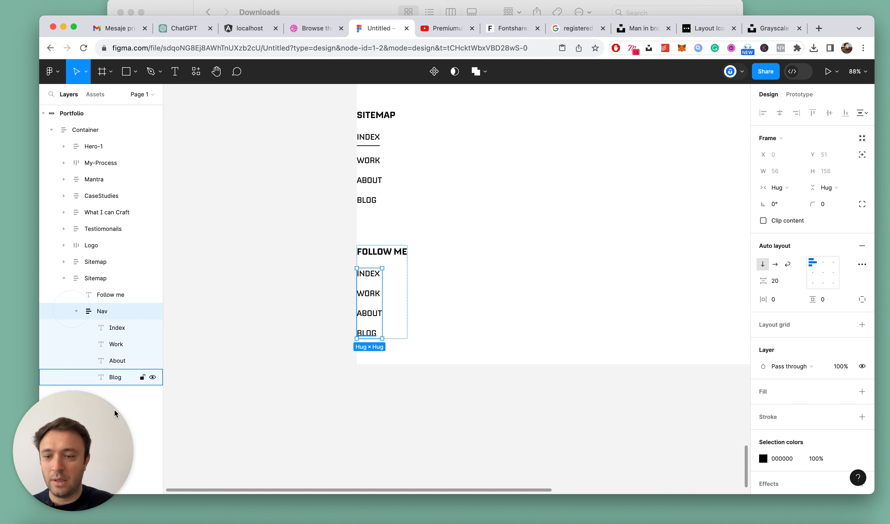
{"action": "left_click", "coordinate": [73, 311]}
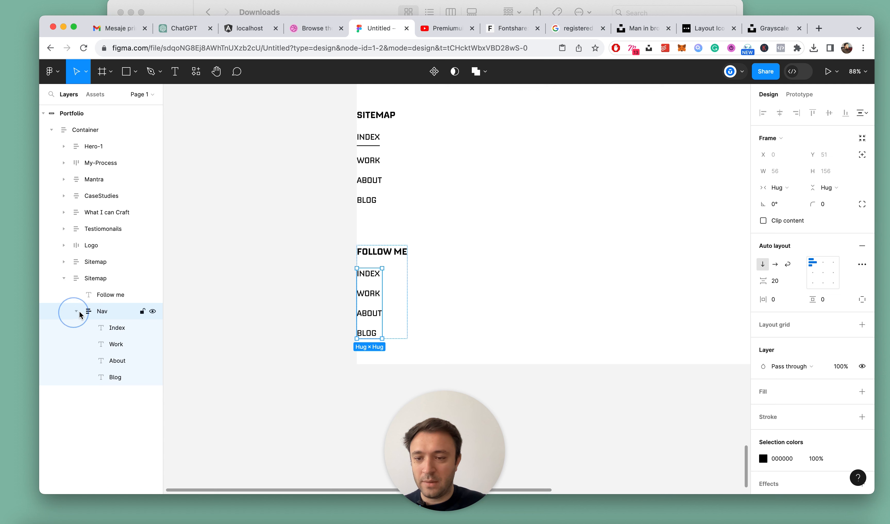
{"action": "left_click", "coordinate": [382, 257]}
{"action": "double_click", "coordinate": [389, 254]}
{"action": "key", "text": "cmd+a"}
{"action": "key", "text": "cmd+c"}
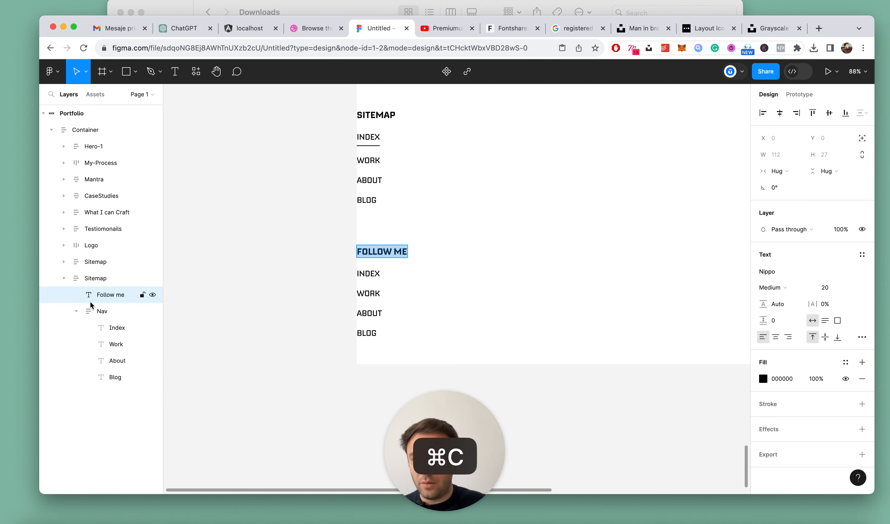
{"action": "double_click", "coordinate": [96, 279]}
{"action": "key", "text": "cmd+v"}
{"action": "key", "text": "Return"}
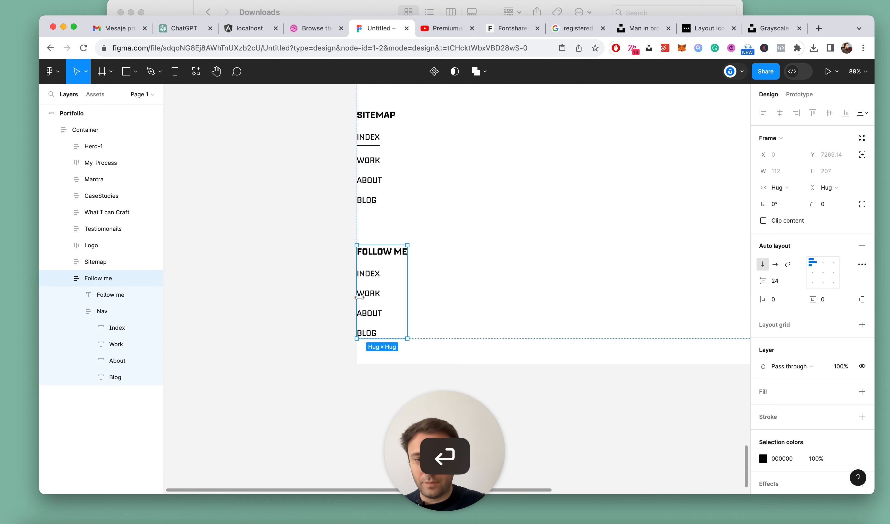
Replace the first two links in the Follow me list with Linkedin and Medium
{"action": "scroll", "coordinate": [361, 289], "scroll_direction": "up", "scroll_amount": 5}
{"action": "double_click", "coordinate": [376, 265]}
{"action": "type", "text": "Linkedin"}
{"action": "left_click", "coordinate": [137, 344]}
{"action": "key", "text": "Return"}
{"action": "type", "text": "Medium"}
{"action": "key", "text": "Escape"}
Replace the last two links in the Follow me list with Dribbble and YouTube
{"action": "left_click", "coordinate": [366, 322]}
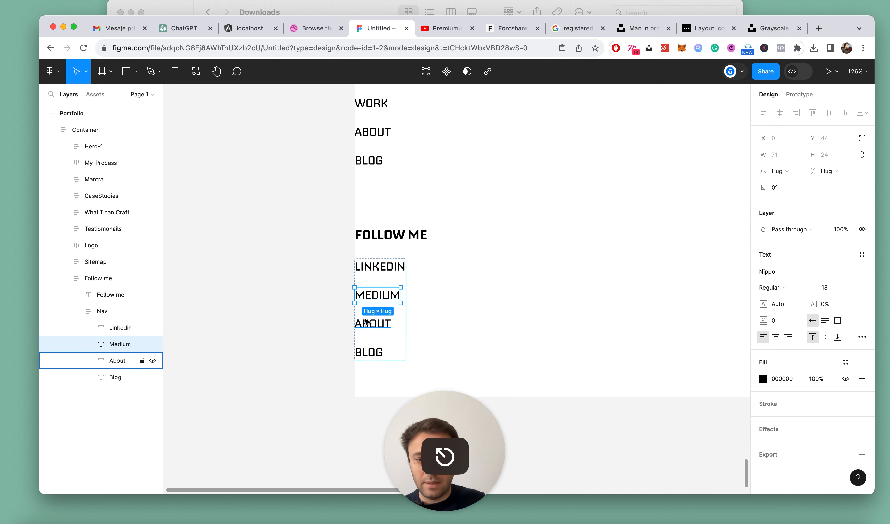
{"action": "key", "text": "Return"}
{"action": "type", "text": "DRIBBBL"}
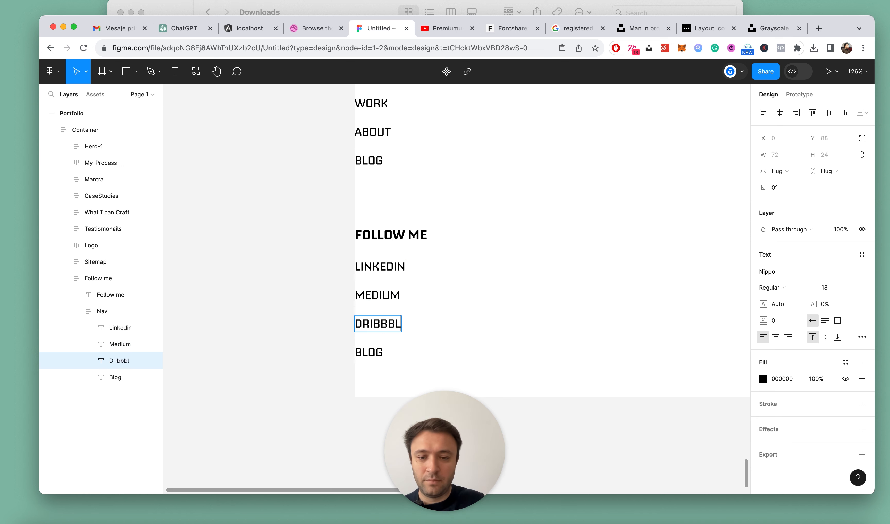
{"action": "type", "text": "E"}
{"action": "left_click", "coordinate": [375, 353]}
{"action": "double_click", "coordinate": [375, 353]}
{"action": "type", "text": "YouTube"}
{"action": "key", "text": "Escape"}
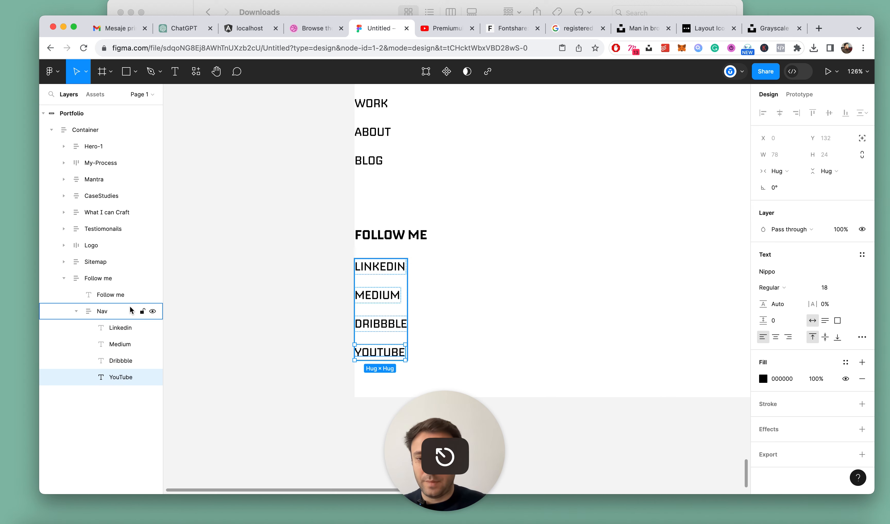
Wrap the Logo, Sitemap and Follow me frames in one auto layout frame named Footer
{"action": "left_click", "coordinate": [77, 311]}
{"action": "left_click", "coordinate": [73, 279]}
{"action": "left_click", "coordinate": [65, 279]}
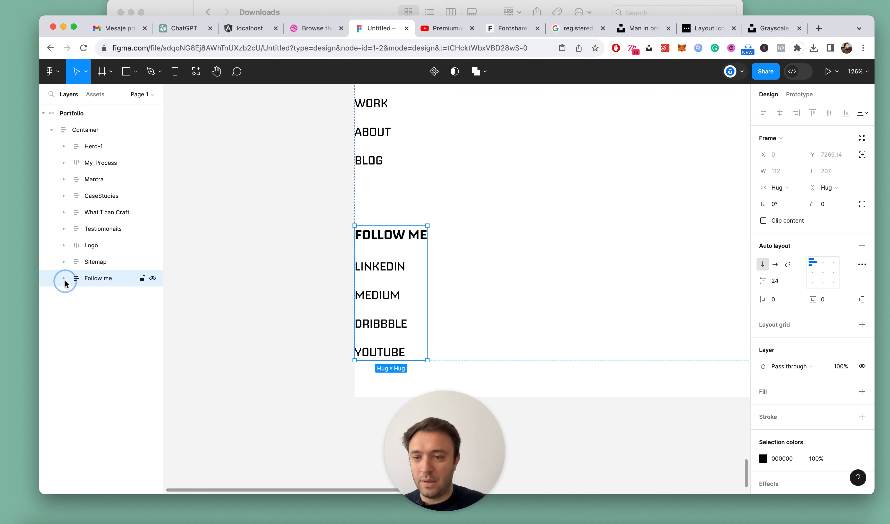
{"action": "scroll", "coordinate": [335, 274], "scroll_direction": "down", "scroll_amount": 5}
{"action": "scroll", "coordinate": [419, 201], "scroll_direction": "up", "scroll_amount": 3}
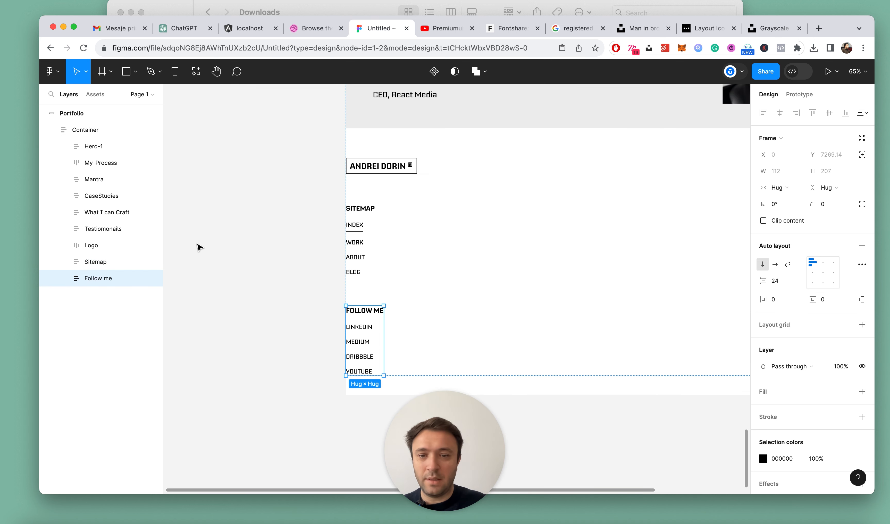
{"action": "left_click", "coordinate": [96, 247], "text": "shift"}
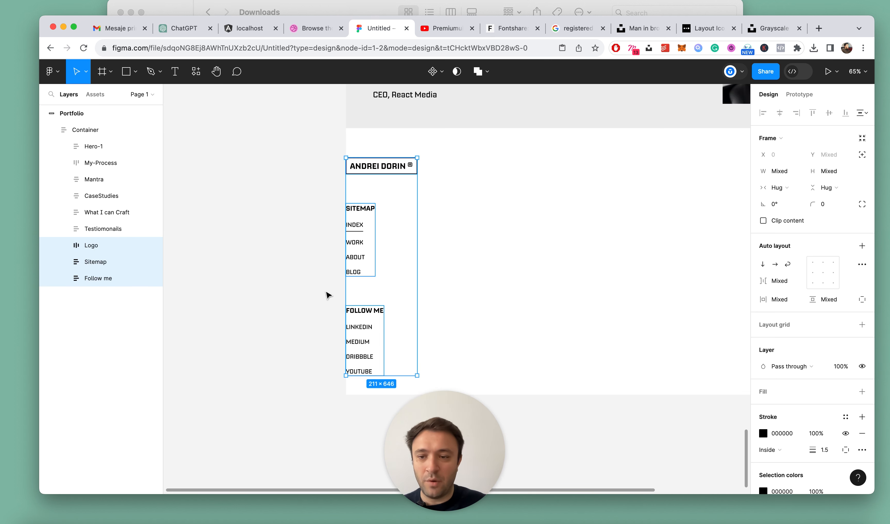
{"action": "key", "text": "shift+a"}
{"action": "double_click", "coordinate": [96, 245]}
{"action": "type", "text": "F"}
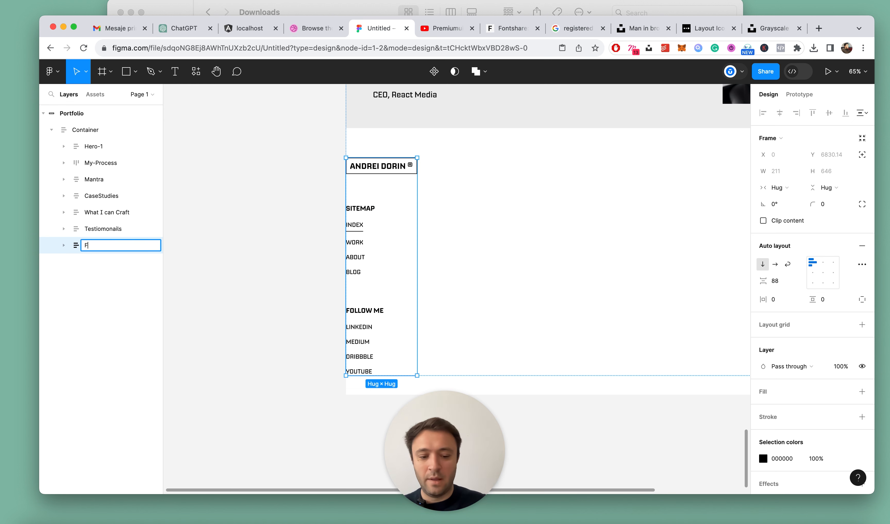
{"action": "type", "text": "ooter"}
{"action": "key", "text": "Return"}
Set the Footer's auto layout to horizontal with Auto spacing between its items
{"action": "left_click", "coordinate": [774, 264]}
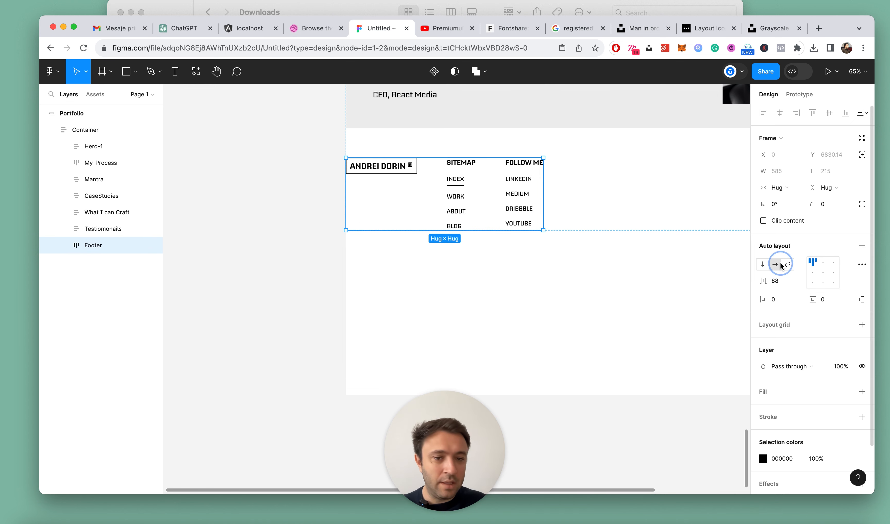
{"action": "left_click", "coordinate": [796, 281]}
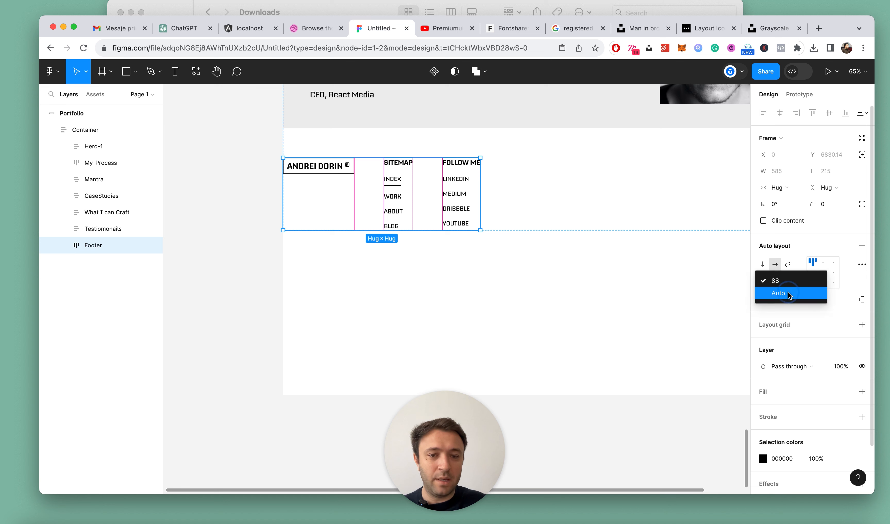
{"action": "left_click", "coordinate": [784, 294]}
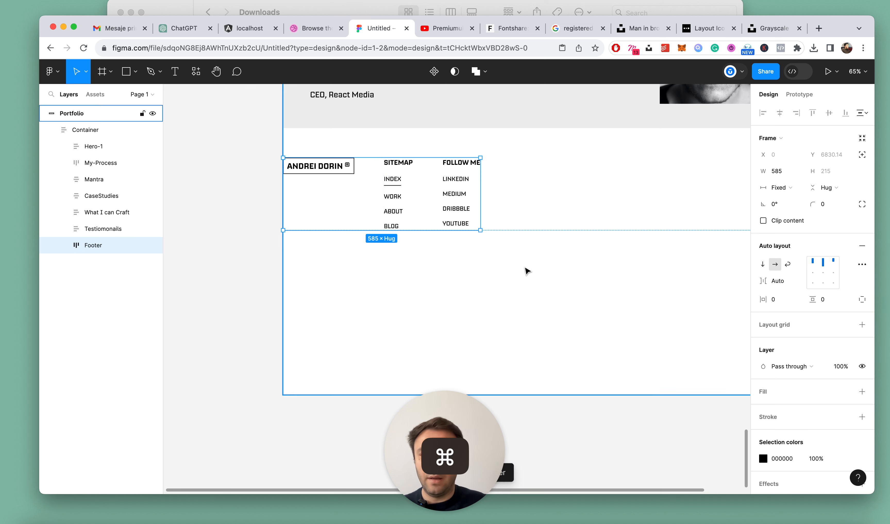
Set the Footer's width to Fill container
{"action": "scroll", "coordinate": [526, 268], "scroll_direction": "down", "scroll_amount": 5}
{"action": "left_click", "coordinate": [780, 188]}
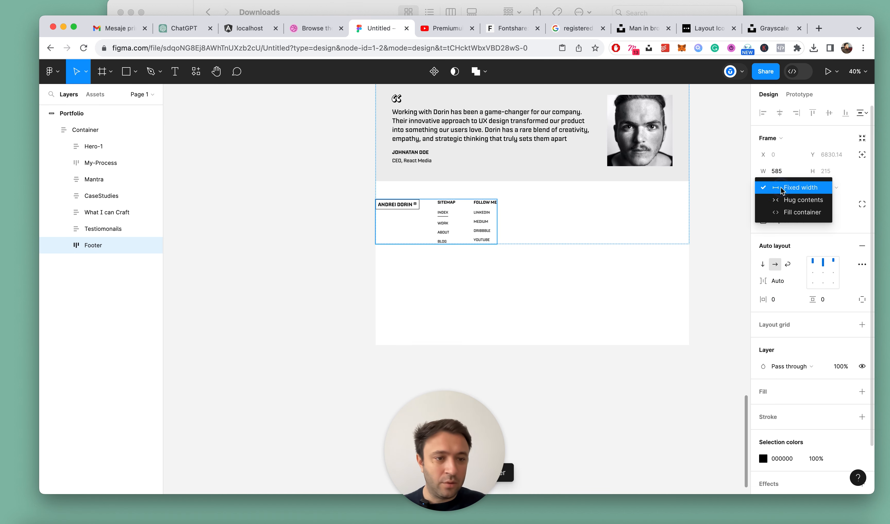
{"action": "left_click", "coordinate": [786, 211]}
{"action": "left_click", "coordinate": [655, 277]}
{"action": "scroll", "coordinate": [593, 221], "scroll_direction": "up", "scroll_amount": 5}
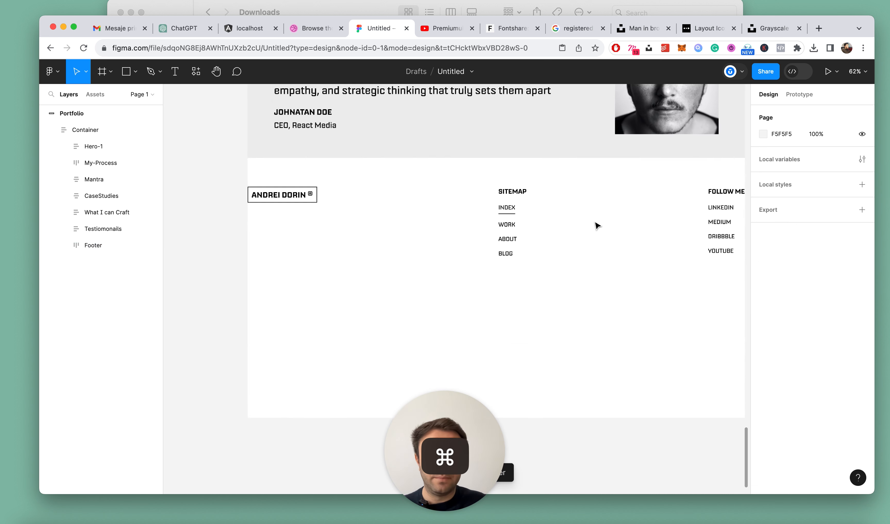
Duplicate the Follow me column inside the Footer
{"action": "double_click", "coordinate": [506, 195]}
{"action": "scroll", "coordinate": [575, 203], "scroll_direction": "right", "scroll_amount": 3}
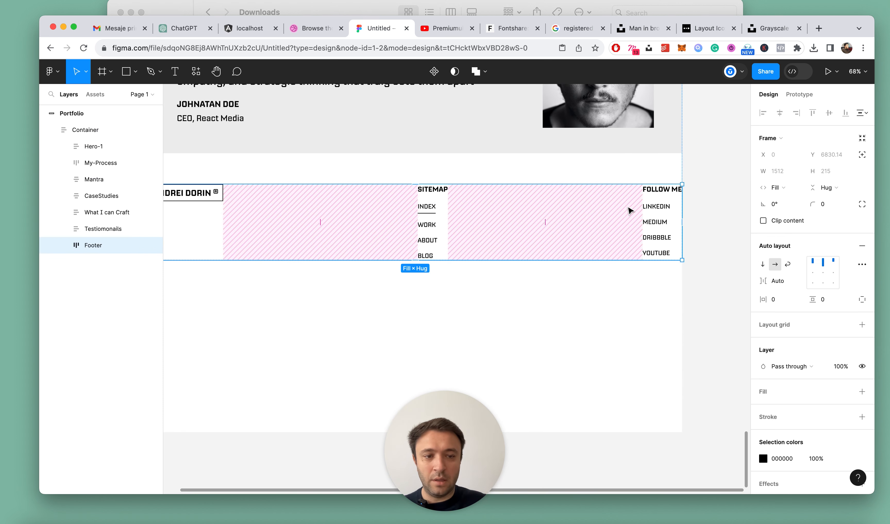
{"action": "left_click", "coordinate": [656, 197]}
{"action": "key", "text": "super+d"}
{"action": "left_click", "coordinate": [630, 207]}
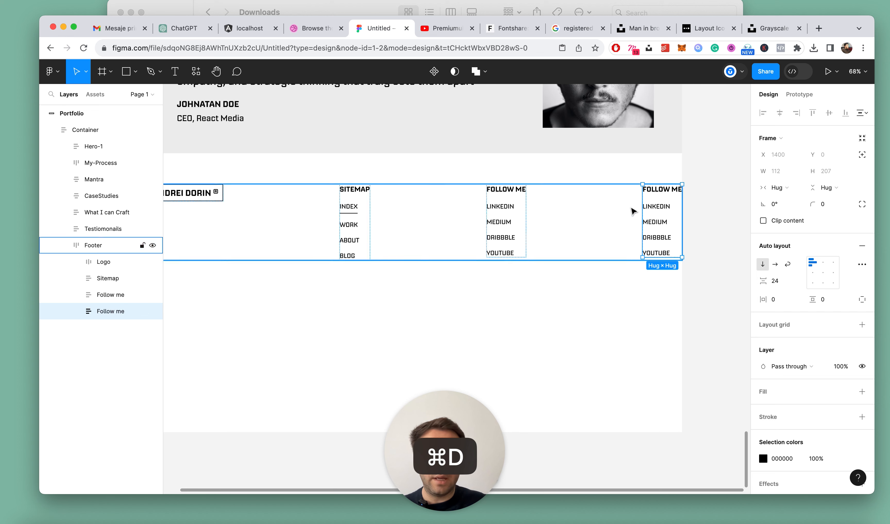
Replace the duplicated Follow me column's heading with "Lokking for a project? let's talk"
{"action": "double_click", "coordinate": [659, 187]}
{"action": "double_click", "coordinate": [658, 186]}
{"action": "type", "text": "Lokking"}
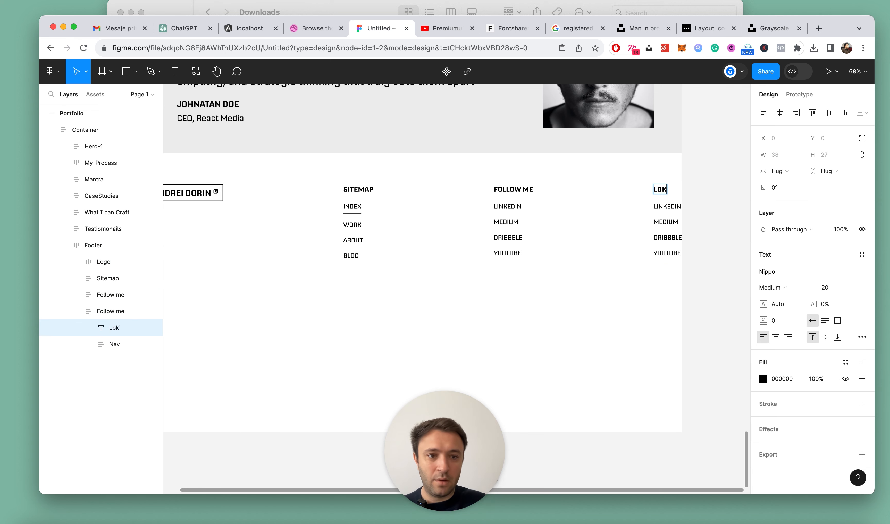
{"action": "type", "text": " for a proje"}
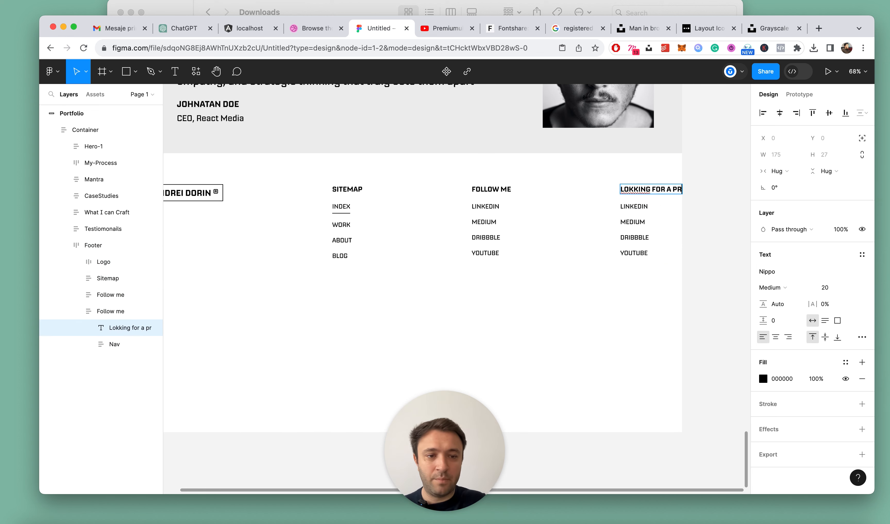
{"action": "type", "text": "ct? let's st"}
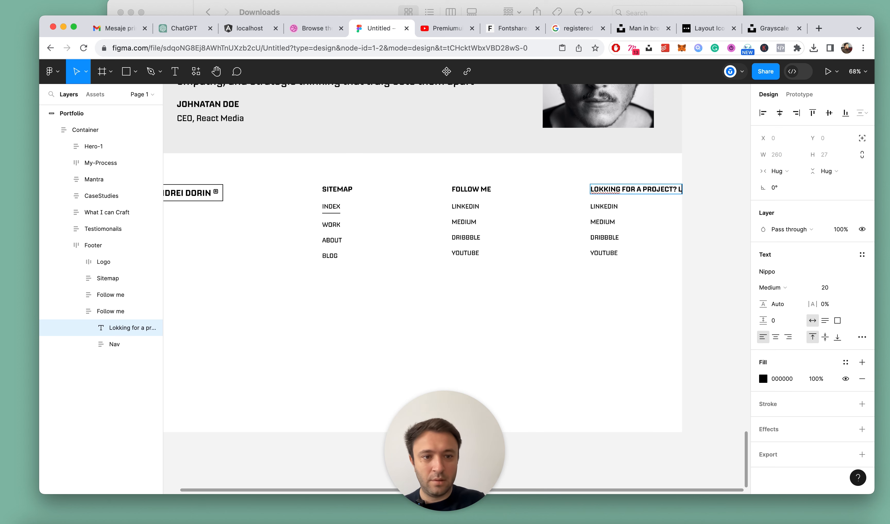
{"action": "key", "text": "BackSpace"}
{"action": "key", "text": "BackSpace"}
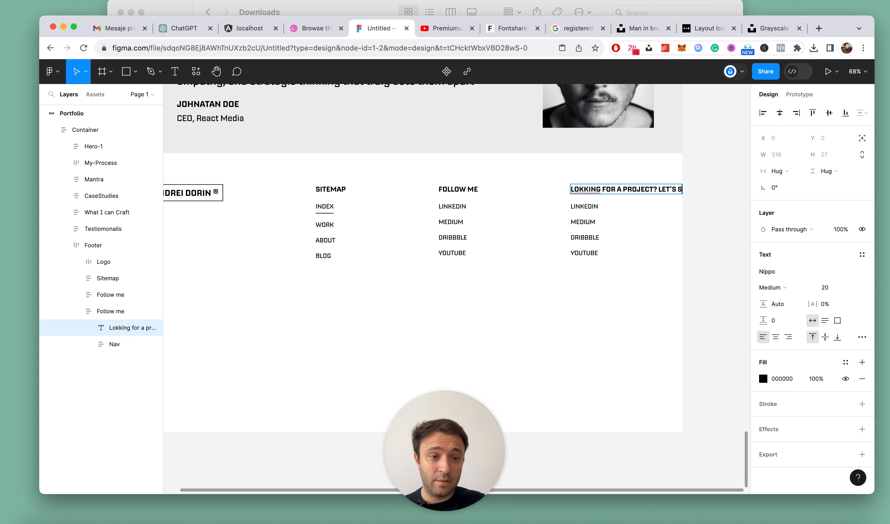
{"action": "type", "text": "talk."}
{"action": "key", "text": "BackSpace"}
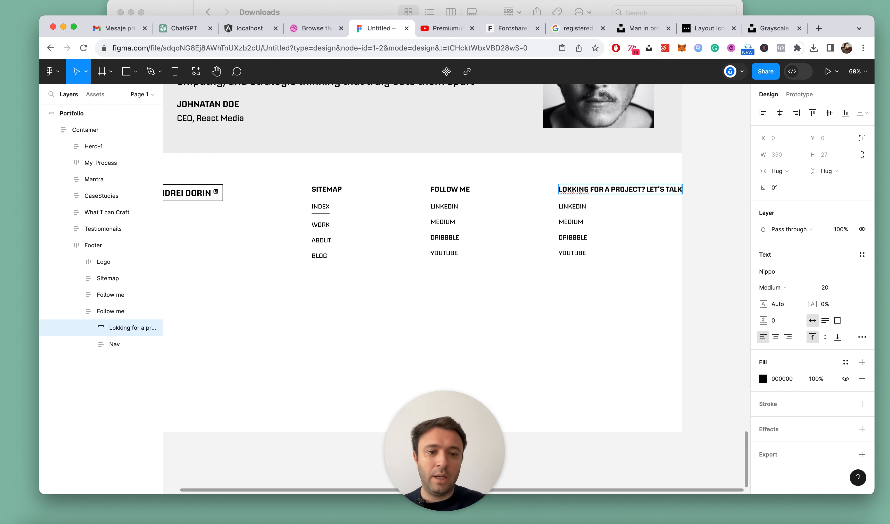
Replace the Linkedin link's text in the column under the project heading
{"action": "double_click", "coordinate": [574, 204]}
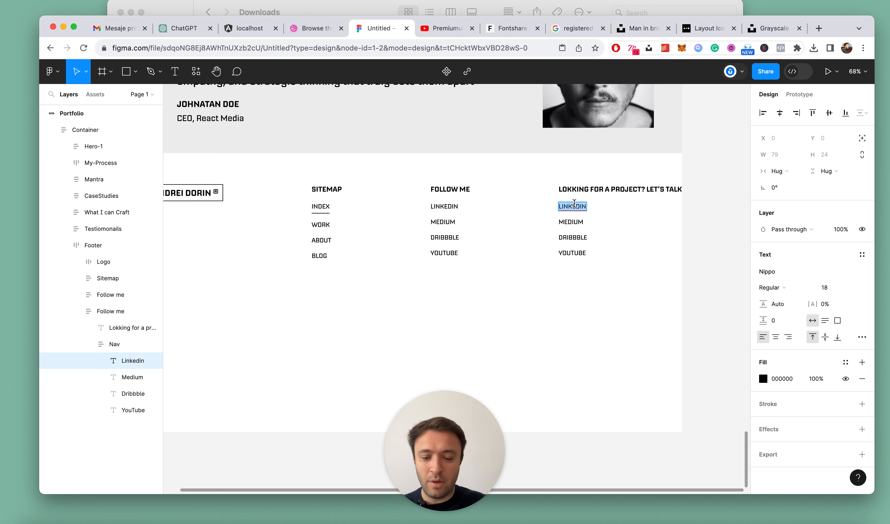
{"action": "type", "text": "a"}
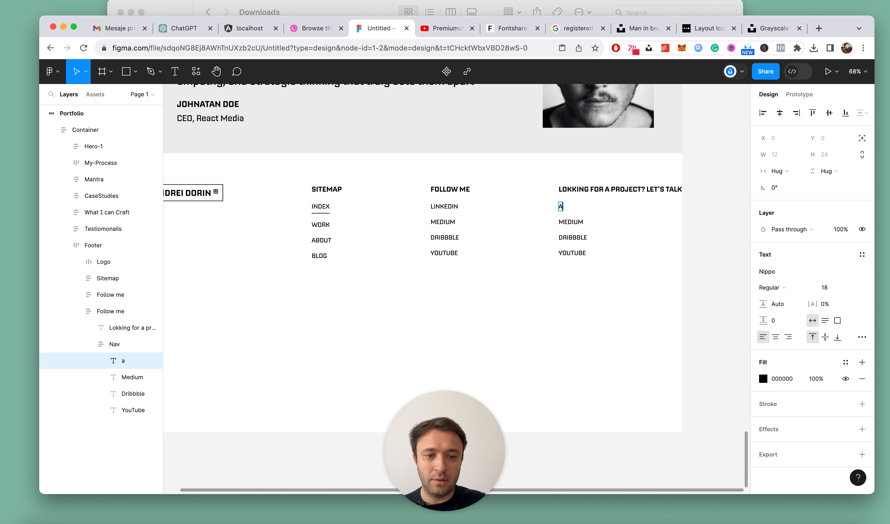
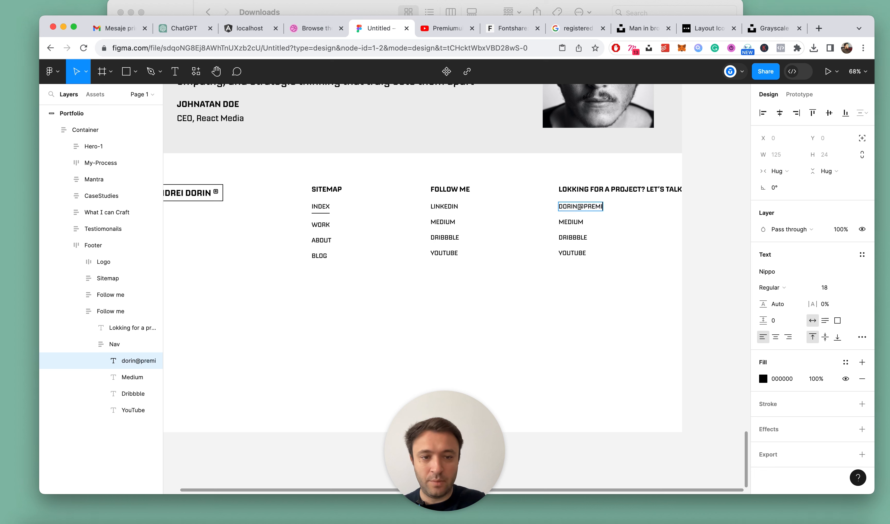
Finish entering the contact e-mail address in the text under the project heading
{"action": "type", "text": "com"}
{"action": "key", "text": "Escape"}
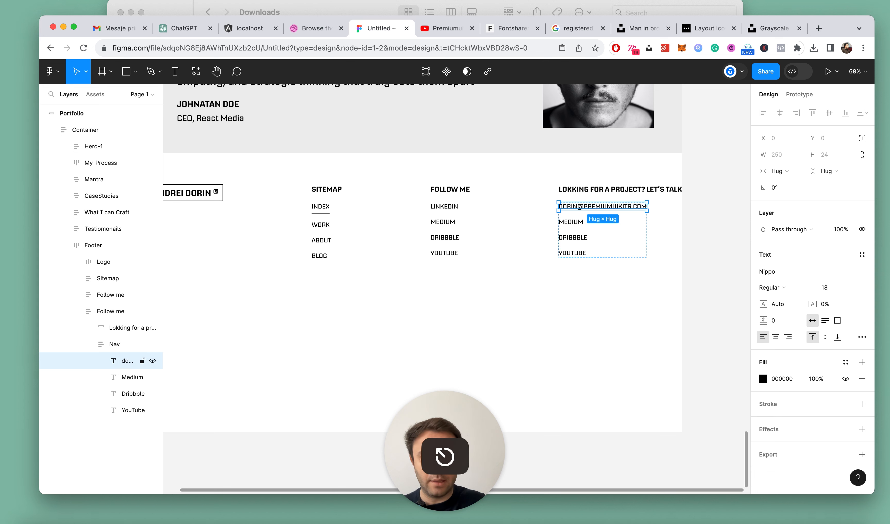
Delete the Medium, Dribbble and YouTube links from the project column and ungroup its Nav frame
{"action": "left_click", "coordinate": [132, 377]}
{"action": "left_click", "coordinate": [132, 410], "text": "shift"}
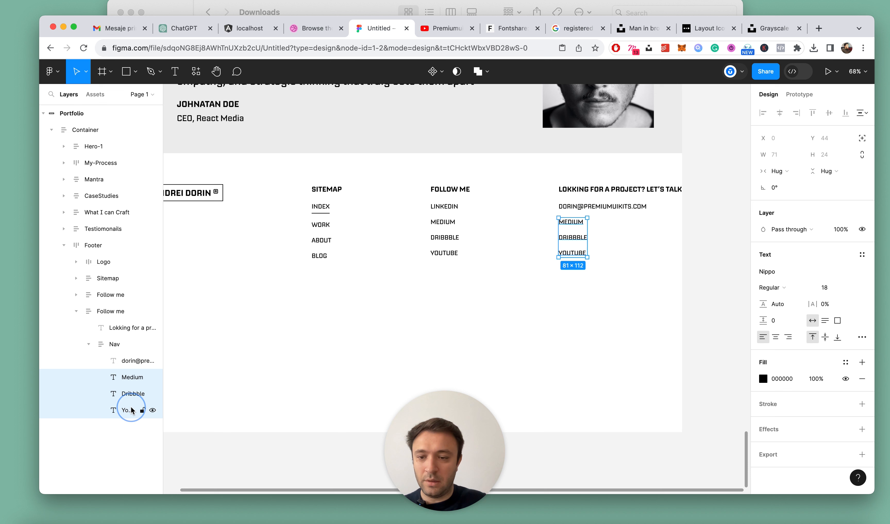
{"action": "key", "text": "Delete"}
{"action": "left_click", "coordinate": [115, 344]}
{"action": "key", "text": "shift+super+g"}
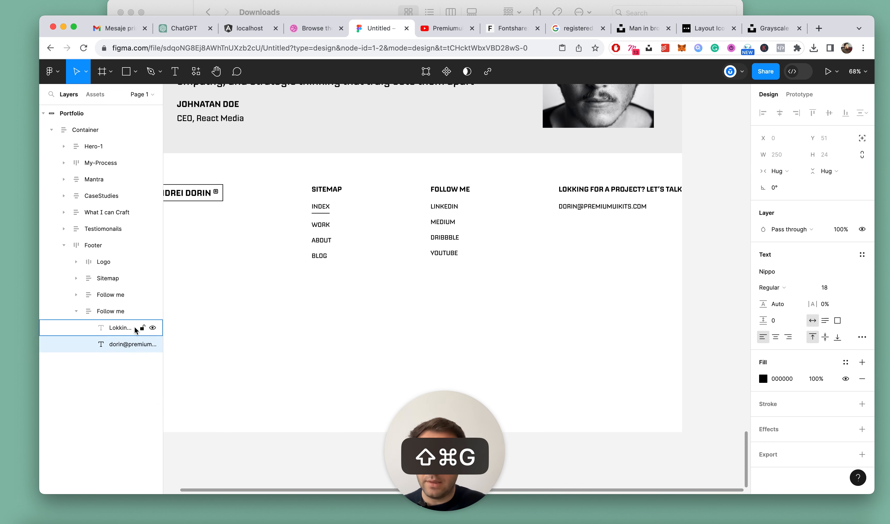
Underline the contact e-mail text in the project column and reset its letter case to the original as typed
{"action": "scroll", "coordinate": [736, 275], "scroll_direction": "up", "scroll_amount": 3}
{"action": "left_click", "coordinate": [861, 337]}
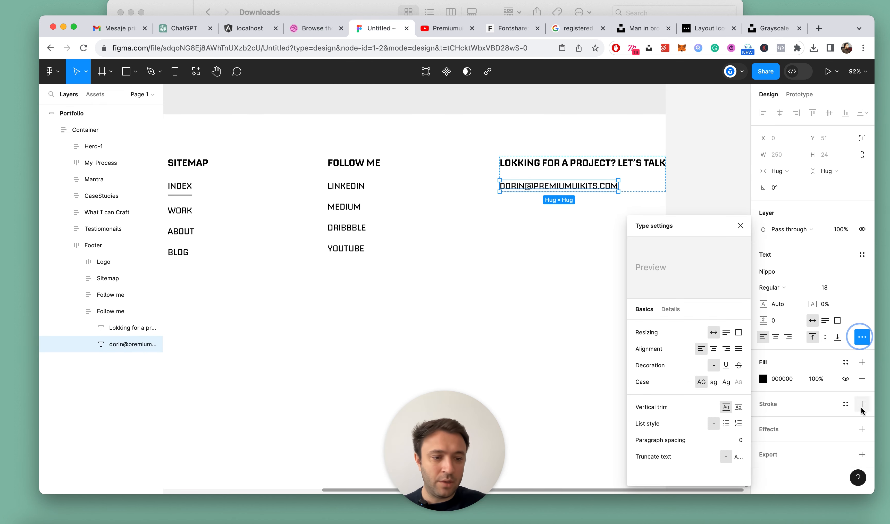
{"action": "left_click", "coordinate": [726, 365]}
{"action": "left_click", "coordinate": [544, 258]}
{"action": "left_click", "coordinate": [575, 180], "text": "super"}
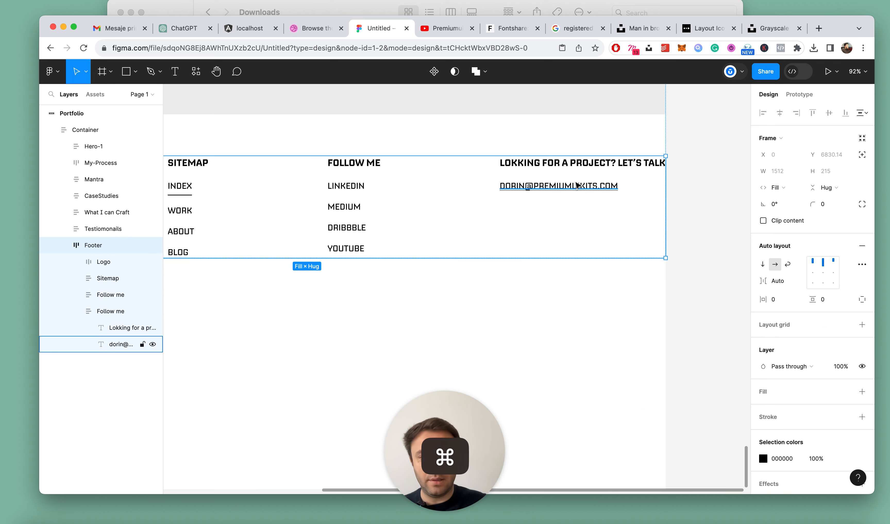
{"action": "left_click", "coordinate": [862, 337]}
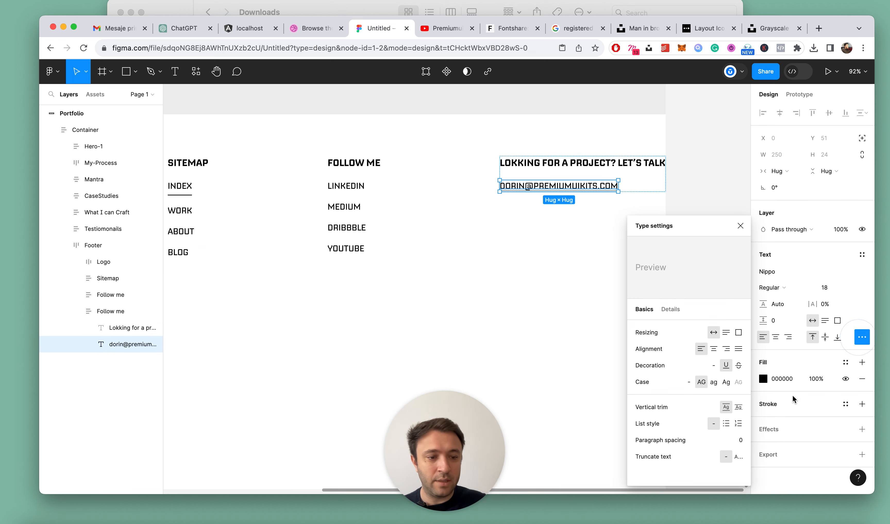
{"action": "left_click", "coordinate": [688, 381]}
{"action": "left_click", "coordinate": [740, 226]}
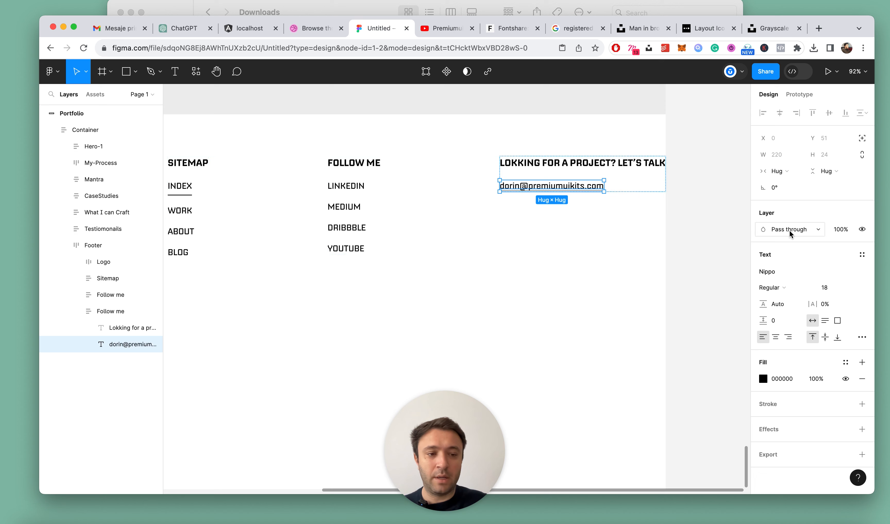
Set the font size of the contact e-mail text to 32
{"action": "left_click", "coordinate": [825, 288]}
{"action": "type", "text": "32"}
{"action": "key", "text": "Return"}
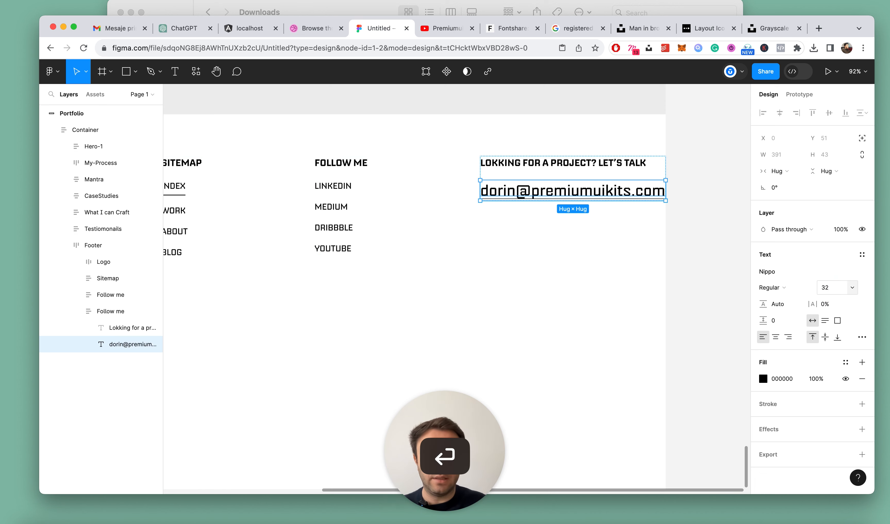
{"action": "left_click", "coordinate": [630, 328]}
Add the text "All rights reserved 2023" in the empty area below the footer columns
{"action": "scroll", "coordinate": [431, 305], "scroll_direction": "down", "scroll_amount": 10}
{"action": "scroll", "coordinate": [431, 305], "scroll_direction": "left", "scroll_amount": 1}
{"action": "scroll", "coordinate": [433, 307], "scroll_direction": "up", "scroll_amount": 5}
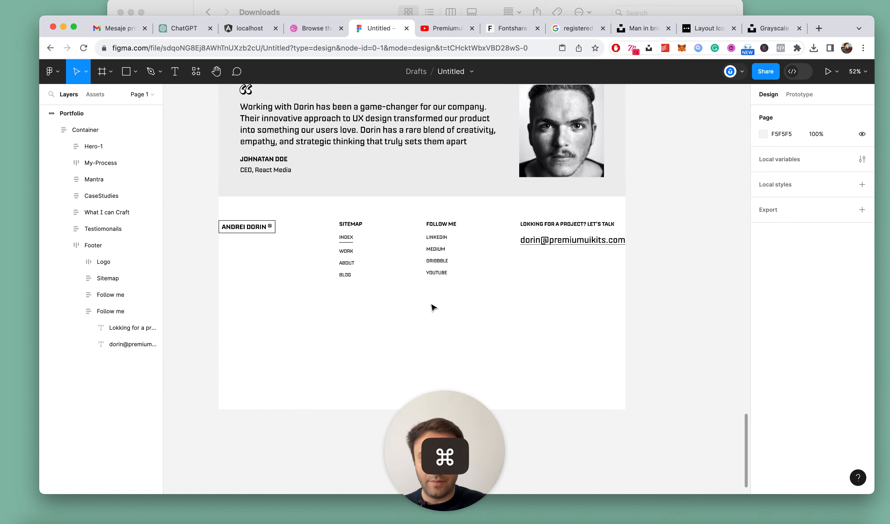
{"action": "scroll", "coordinate": [434, 307], "scroll_direction": "left", "scroll_amount": 2}
{"action": "key", "text": "t"}
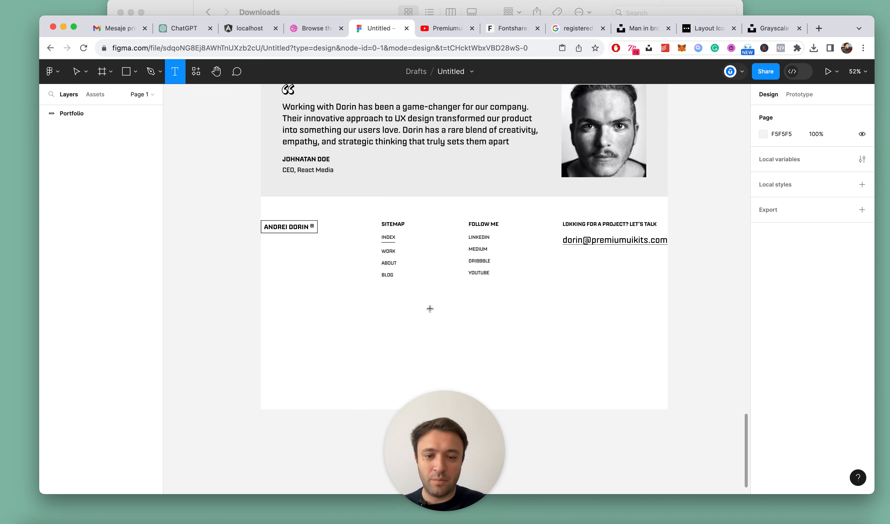
{"action": "left_click", "coordinate": [430, 308]}
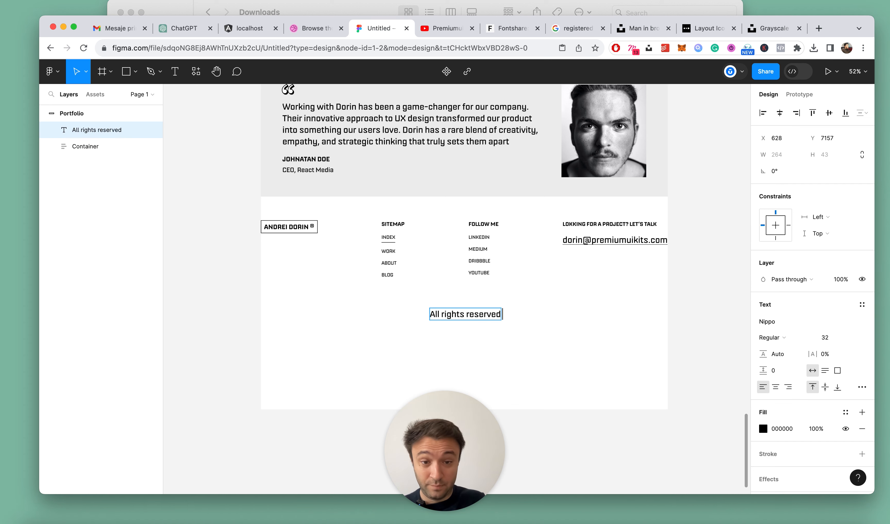
{"action": "key", "text": "Escape"}
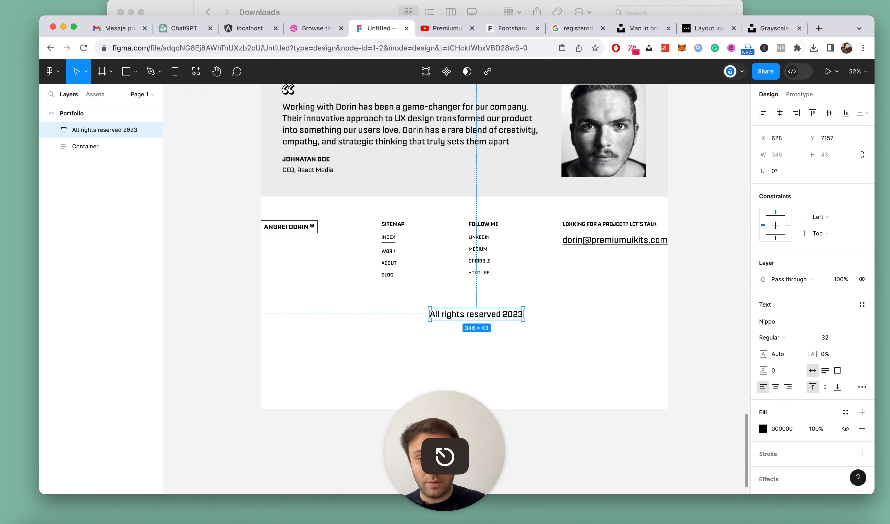
{"action": "left_click", "coordinate": [631, 305]}
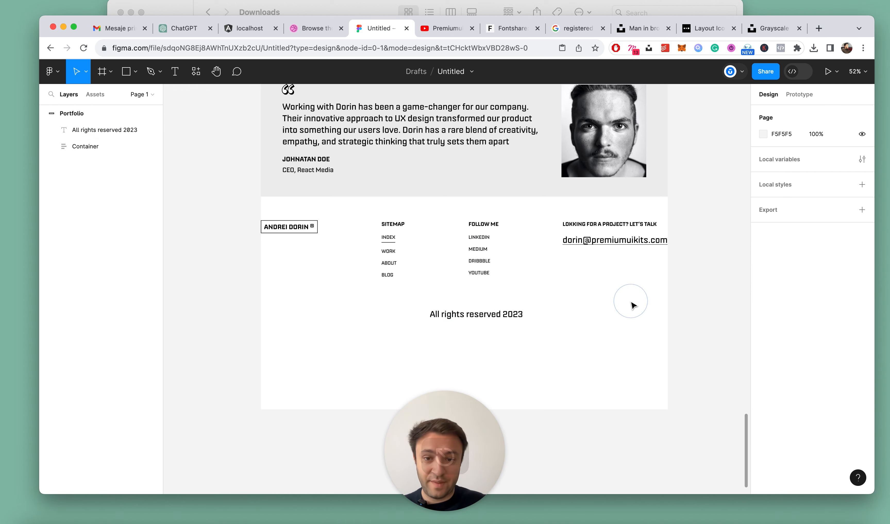
Rename the Footer frame as Content
{"action": "left_click", "coordinate": [271, 223], "text": "alt"}
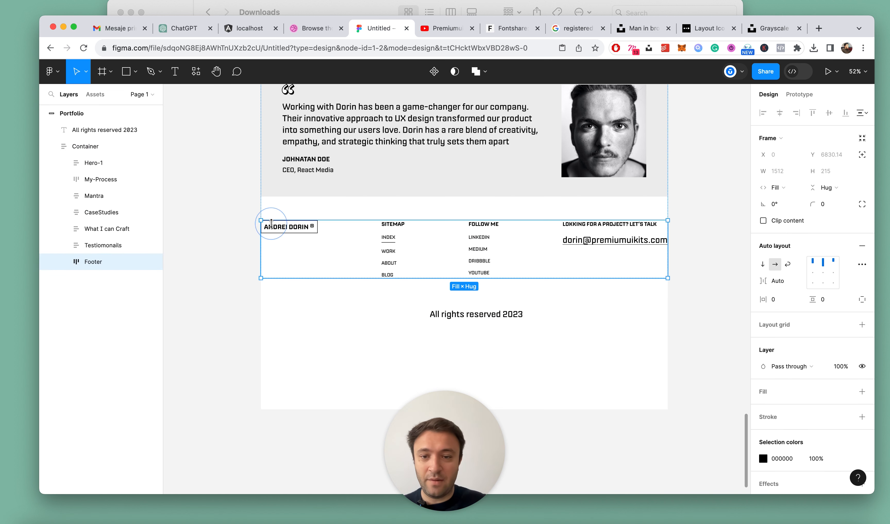
{"action": "double_click", "coordinate": [85, 265]}
{"action": "type", "text": "Content"}
{"action": "key", "text": "Return"}
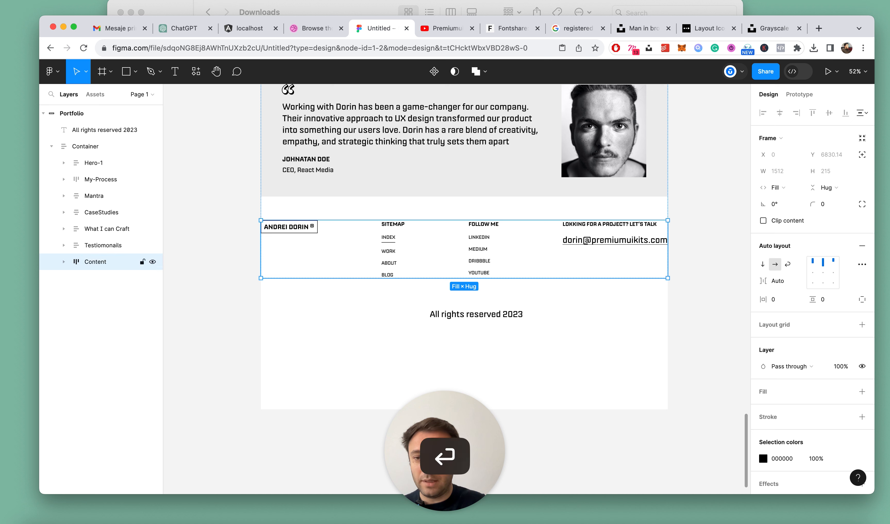
Move the "All rights reserved 2023" text into the Content frame by cutting and pasting it
{"action": "left_click", "coordinate": [469, 310]}
{"action": "left_click", "coordinate": [484, 255], "text": "shift"}
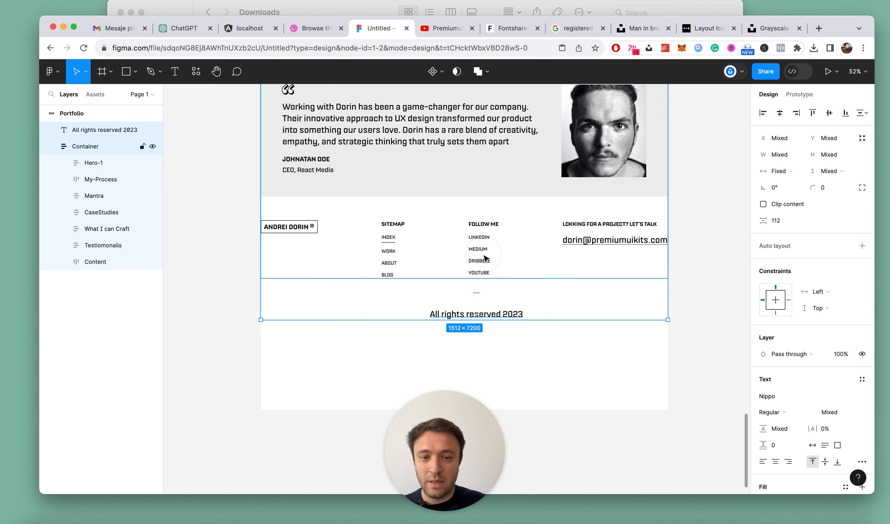
{"action": "left_click", "coordinate": [464, 313]}
{"action": "key", "text": "super+x"}
{"action": "left_click", "coordinate": [85, 251]}
{"action": "key", "text": "super+v"}
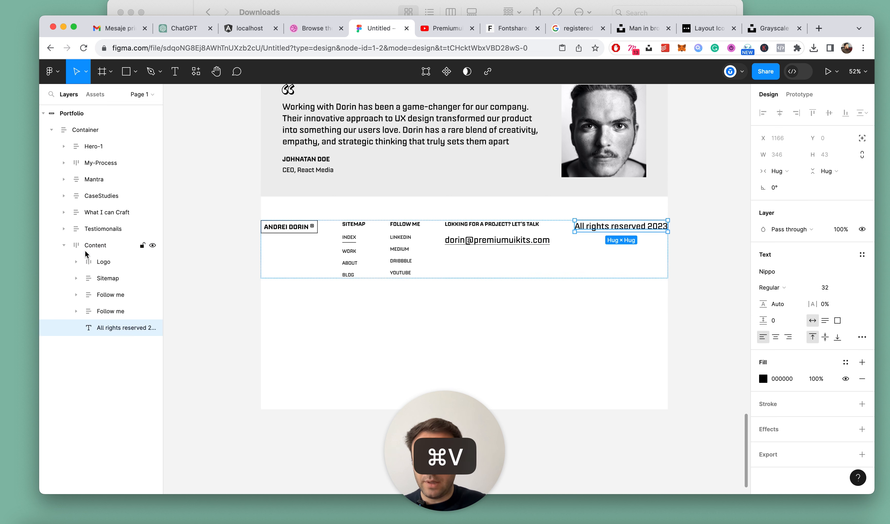
Wrap the Logo, Sitemap and both Follow me columns in an auto layout frame inside Content
{"action": "left_click", "coordinate": [108, 311]}
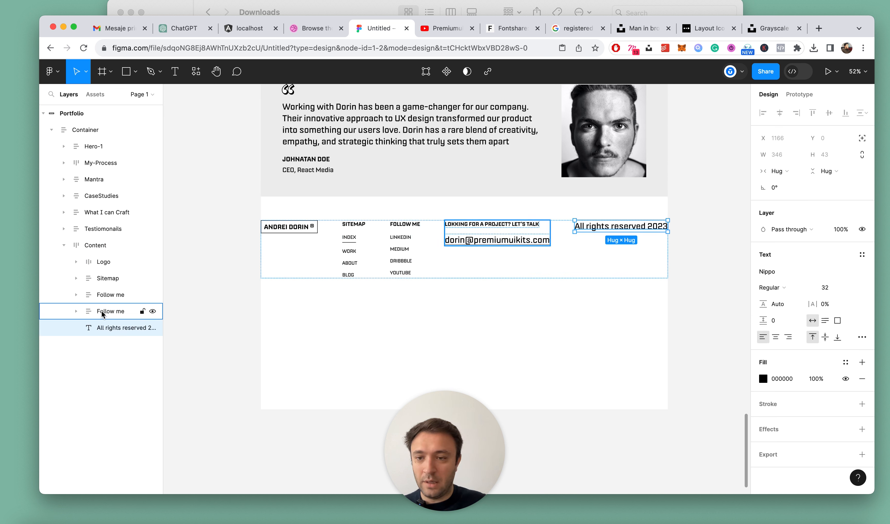
{"action": "left_click", "coordinate": [102, 264], "text": "shift"}
{"action": "key", "text": "shift+a"}
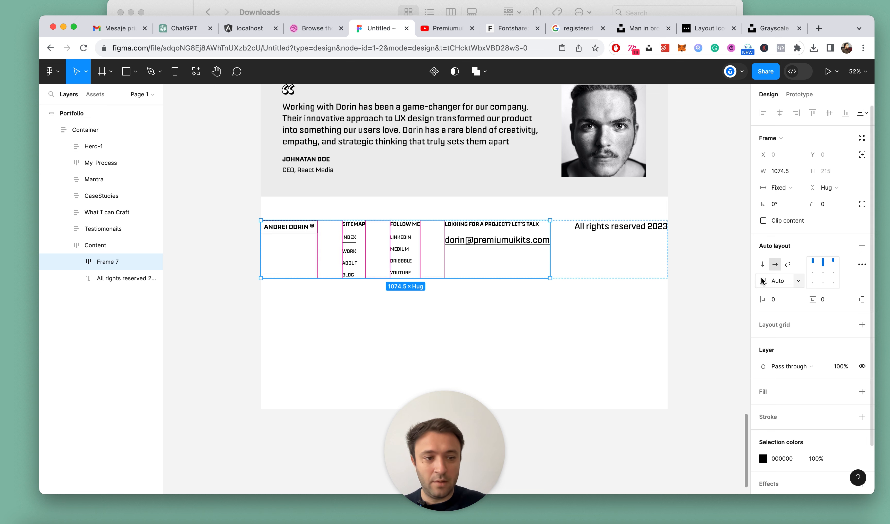
Change the Content frame's auto layout to vertical with its items aligned top center
{"action": "key", "text": "shift+Return"}
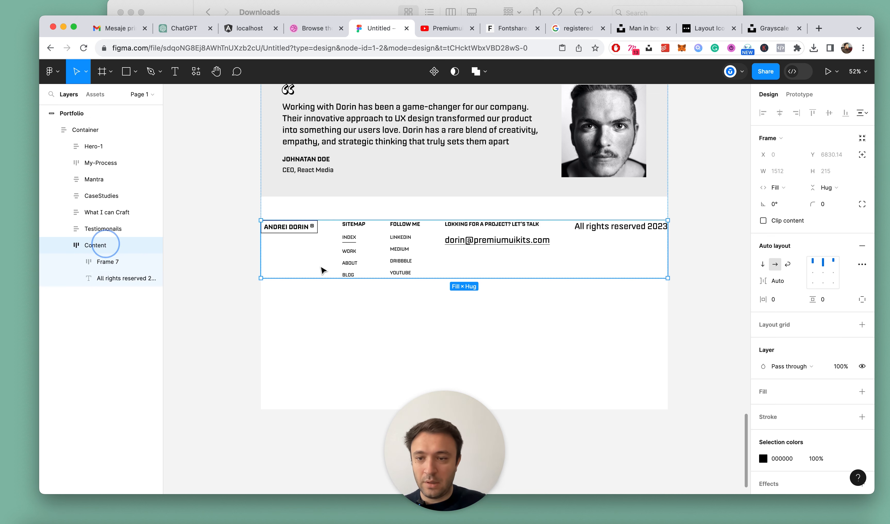
{"action": "left_click", "coordinate": [763, 264]}
{"action": "left_click", "coordinate": [823, 264]}
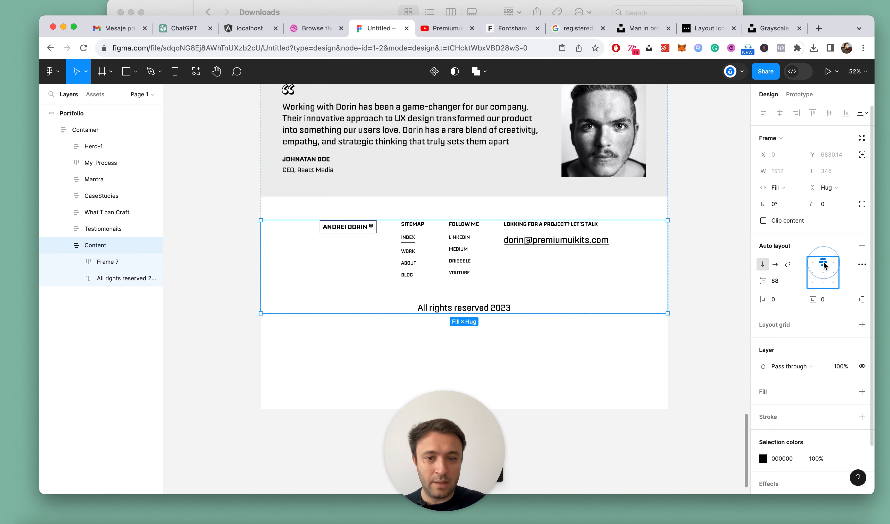
{"action": "left_click", "coordinate": [632, 362]}
Set the width of the frame holding the four columns to Fill container and rename it as Columns
{"action": "left_click", "coordinate": [548, 242]}
{"action": "left_click", "coordinate": [548, 242]}
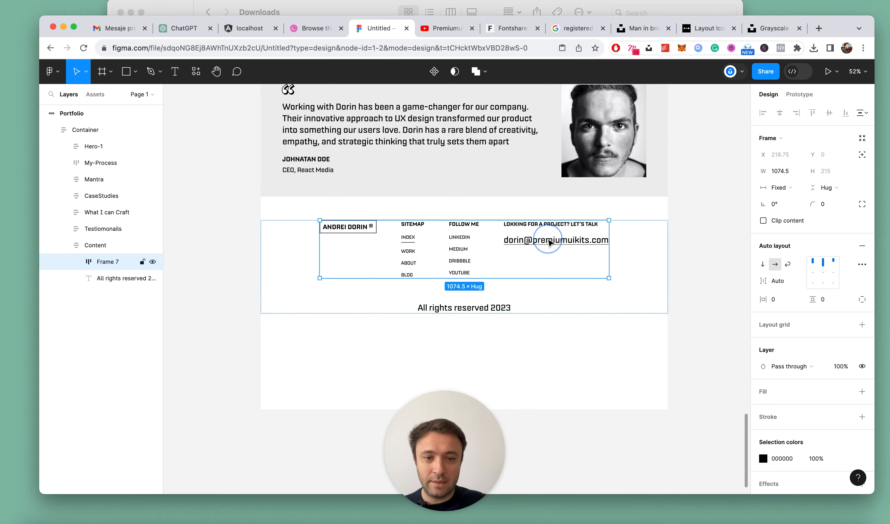
{"action": "left_click", "coordinate": [788, 188]}
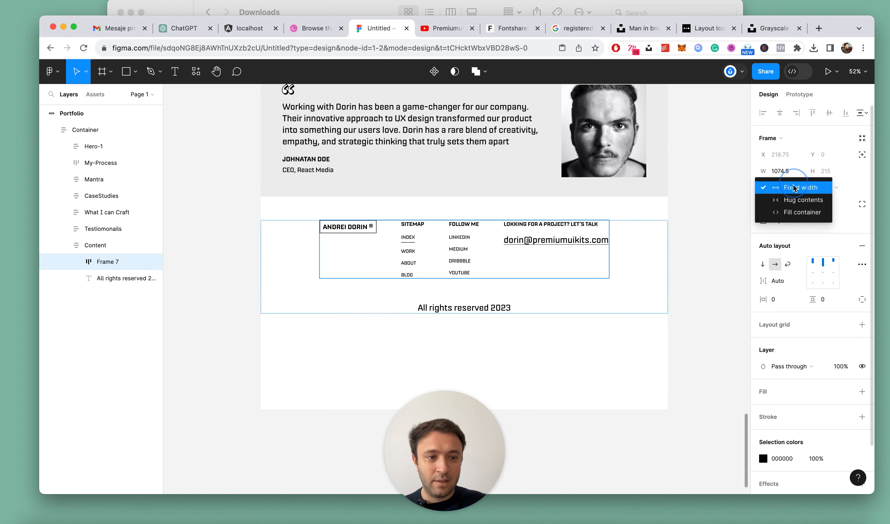
{"action": "left_click", "coordinate": [789, 214]}
{"action": "double_click", "coordinate": [112, 262]}
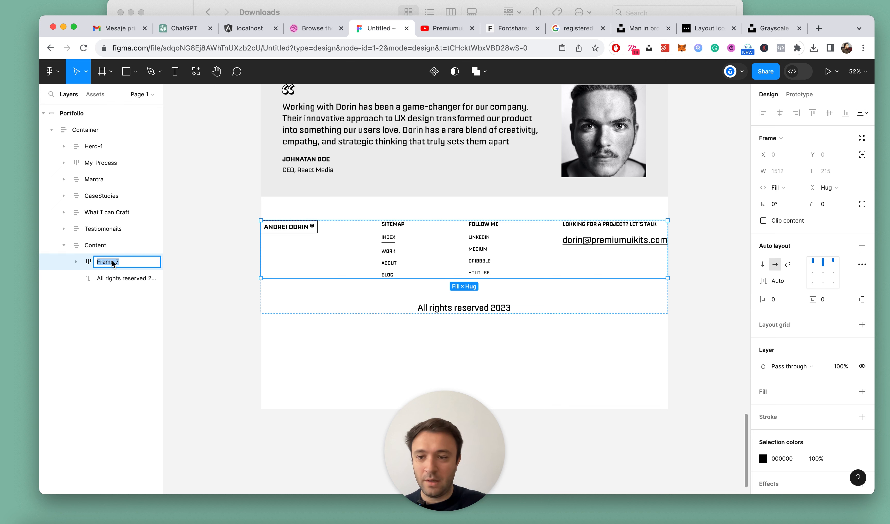
{"action": "type", "text": "Columns"}
{"action": "key", "text": "Return"}
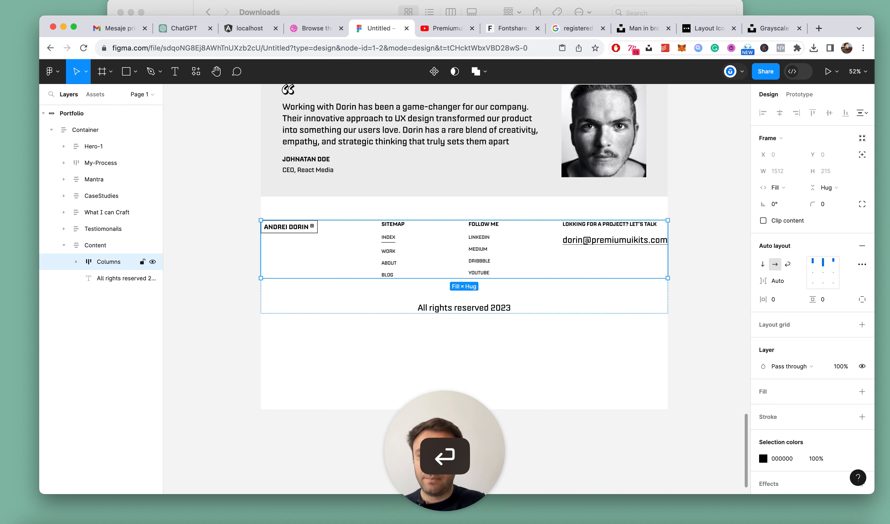
Rename the Content frame as Footer
{"action": "left_click", "coordinate": [88, 247]}
{"action": "double_click", "coordinate": [90, 246]}
{"action": "type", "text": "Footer"}
{"action": "key", "text": "Return"}
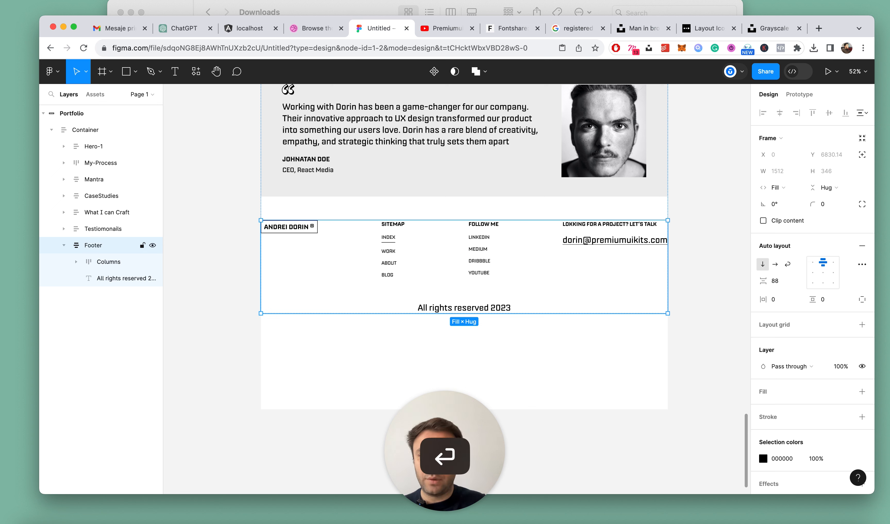
Set the Footer's horizontal padding to 80 and its vertical gap between items to 24
{"action": "left_click", "coordinate": [774, 299]}
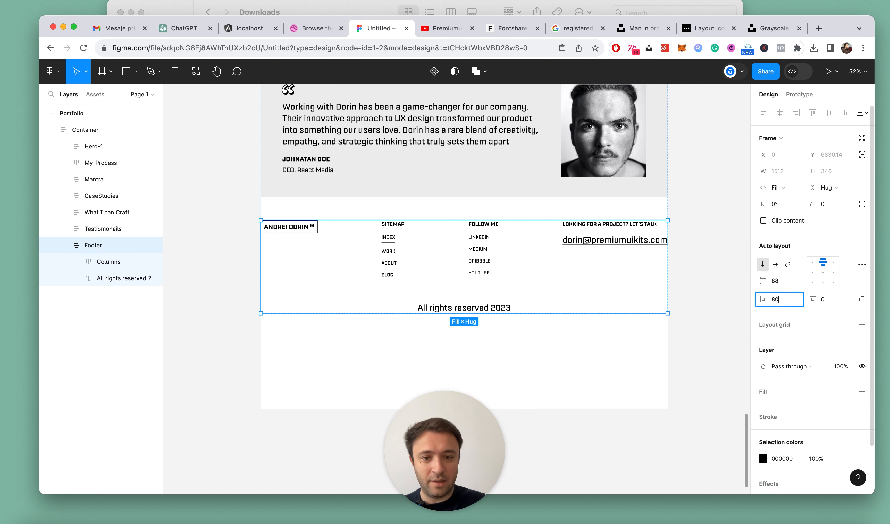
{"action": "type", "text": "80"}
{"action": "key", "text": "Return"}
{"action": "left_click", "coordinate": [780, 287]}
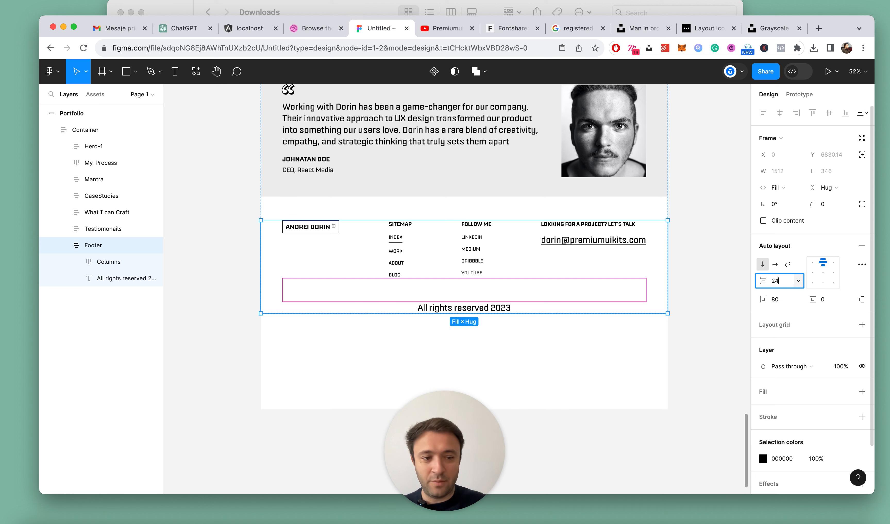
{"action": "key", "text": "Return"}
Add a black 000000 fill to the Footer frame
{"action": "scroll", "coordinate": [828, 371], "scroll_direction": "down", "scroll_amount": 1}
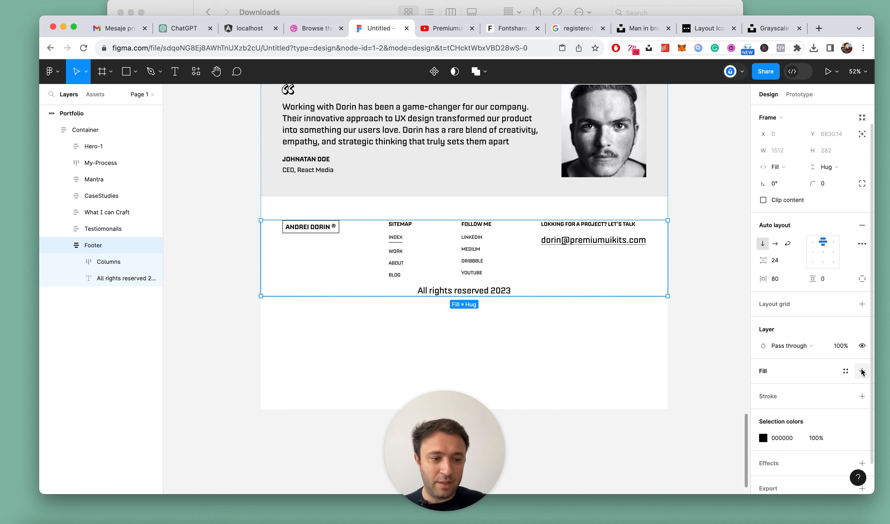
{"action": "left_click", "coordinate": [862, 371]}
{"action": "left_click", "coordinate": [763, 387]}
{"action": "left_click_drag", "start_coordinate": [699, 338], "coordinate": [584, 385]}
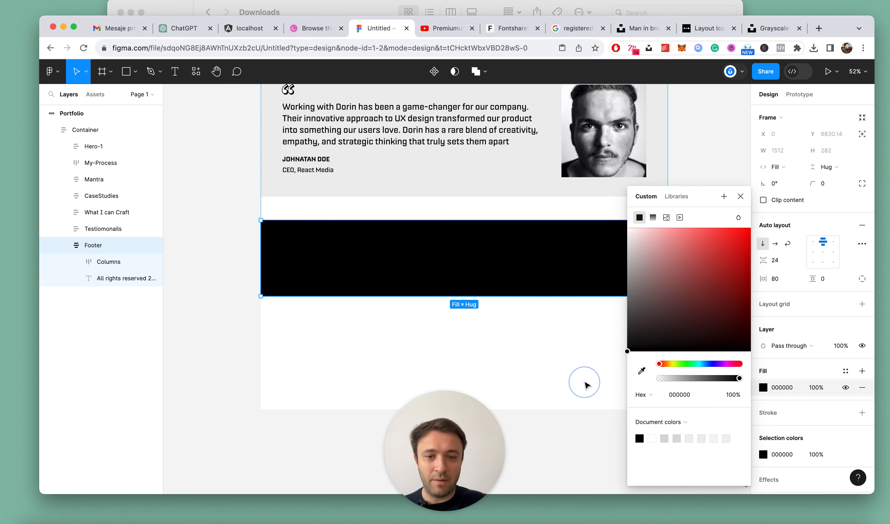
{"action": "left_click", "coordinate": [740, 196]}
Change the selection color of the Columns frame's contents to white FFFFFF
{"action": "left_click", "coordinate": [108, 262]}
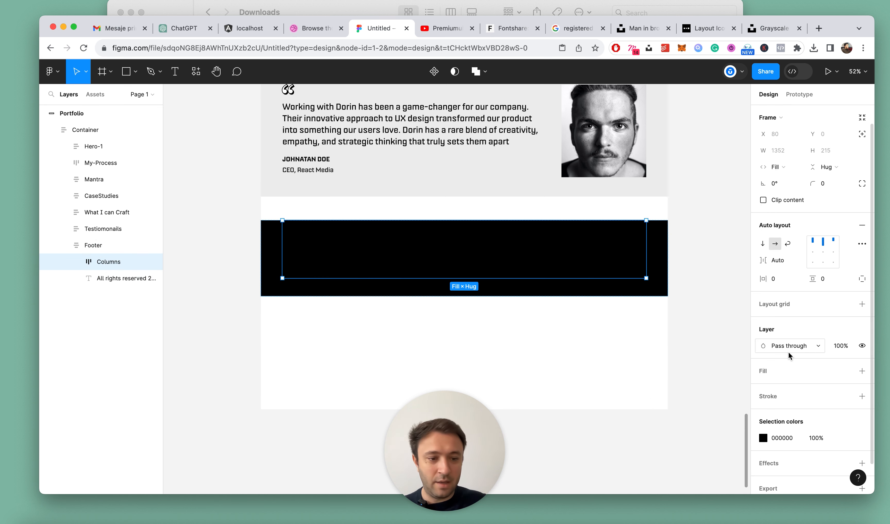
{"action": "scroll", "coordinate": [788, 352], "scroll_direction": "down", "scroll_amount": 1}
{"action": "left_click", "coordinate": [762, 405]}
{"action": "left_click", "coordinate": [665, 262]}
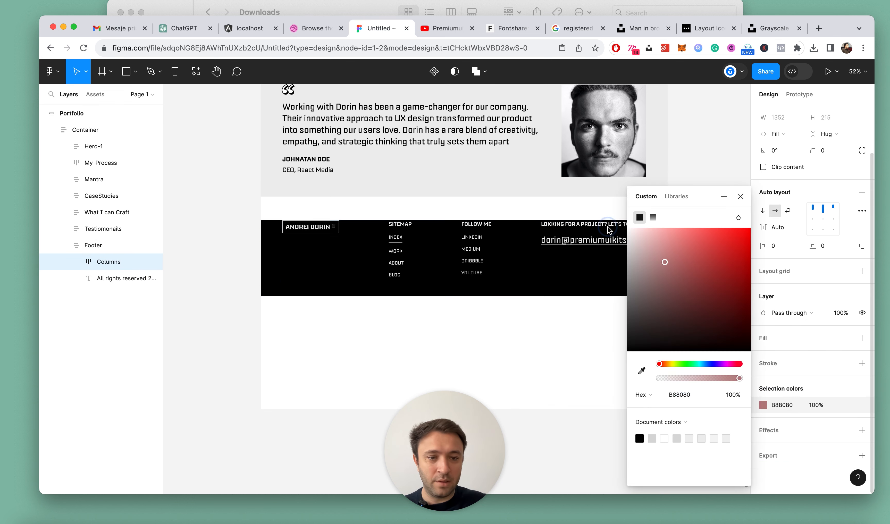
{"action": "left_click", "coordinate": [740, 196]}
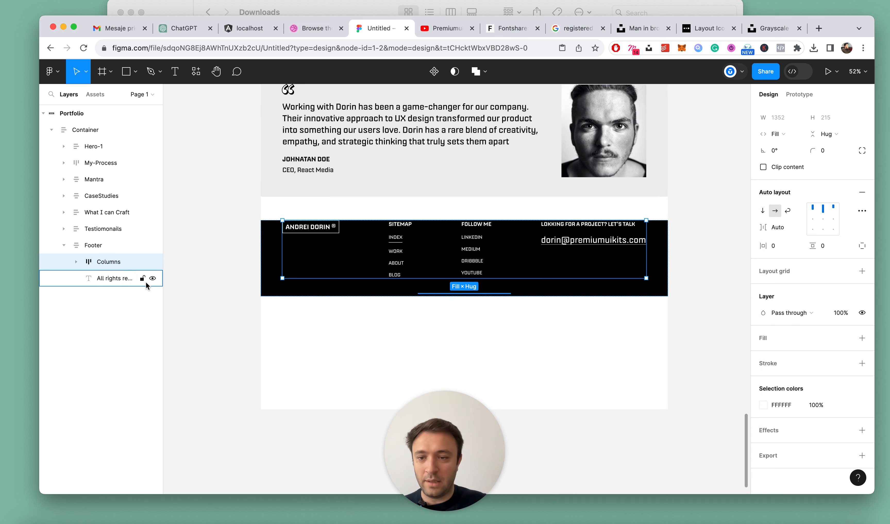
Set the fill of the "All rights reserved 2023" text to DADADA
{"action": "left_click", "coordinate": [131, 279]}
{"action": "left_click", "coordinate": [763, 378]}
{"action": "type", "text": "dadada"}
{"action": "key", "text": "Return"}
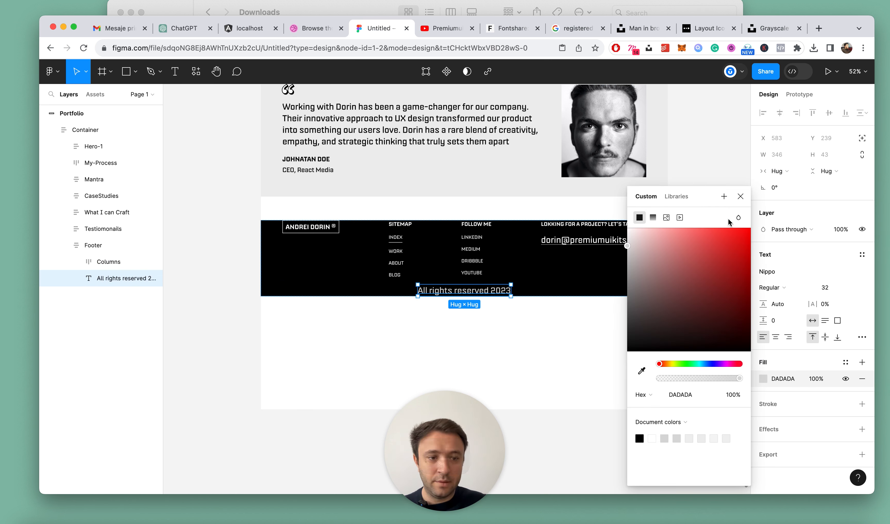
{"action": "left_click", "coordinate": [738, 197]}
Set the font size of the "All rights reserved 2023" text to 18
{"action": "left_click", "coordinate": [836, 289]}
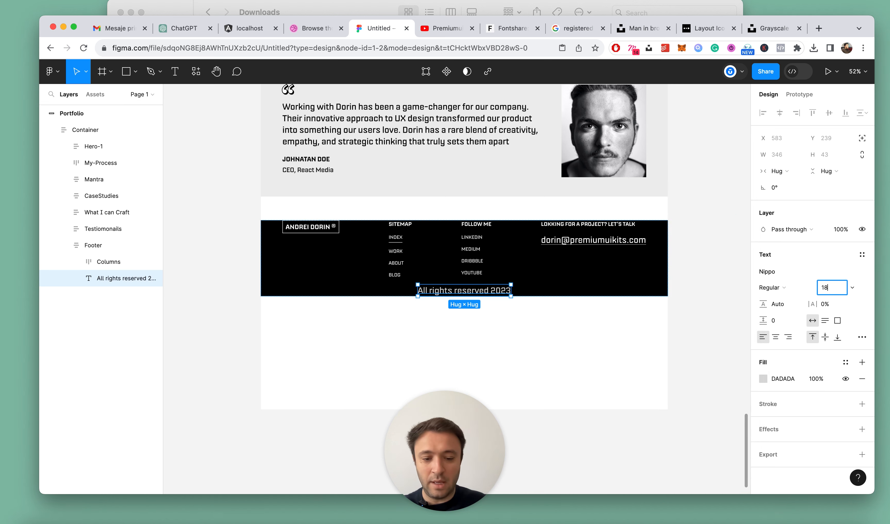
{"action": "key", "text": "Return"}
{"action": "scroll", "coordinate": [373, 260], "scroll_direction": "up", "scroll_amount": 3}
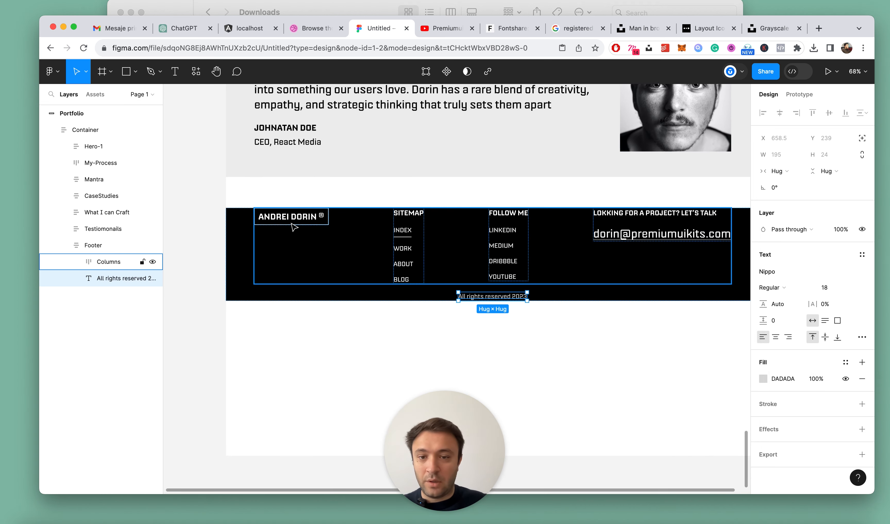
Ungroup the Selected frame around Index in the Sitemap column's Nav and delete its underline, Line 1
{"action": "scroll", "coordinate": [413, 227], "scroll_direction": "up", "scroll_amount": 3}
{"action": "left_click", "coordinate": [401, 232], "text": "super"}
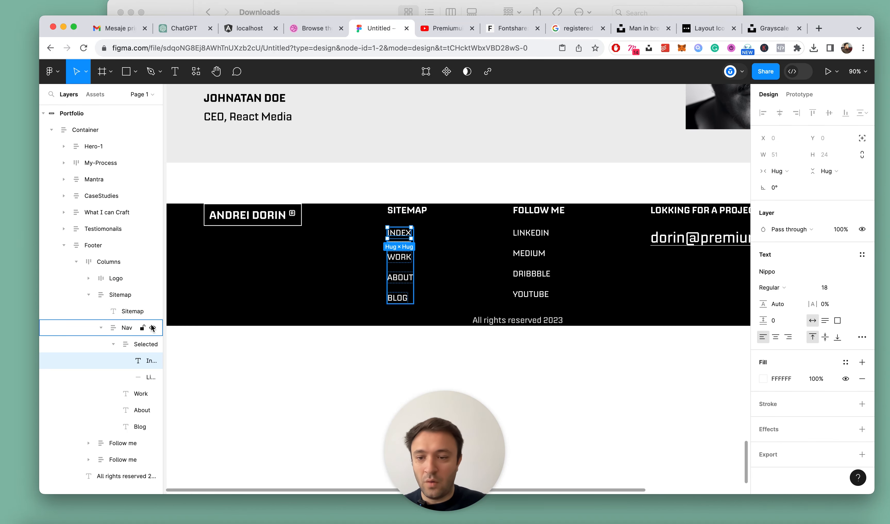
{"action": "left_click", "coordinate": [115, 328]}
{"action": "key", "text": "shift+super+g"}
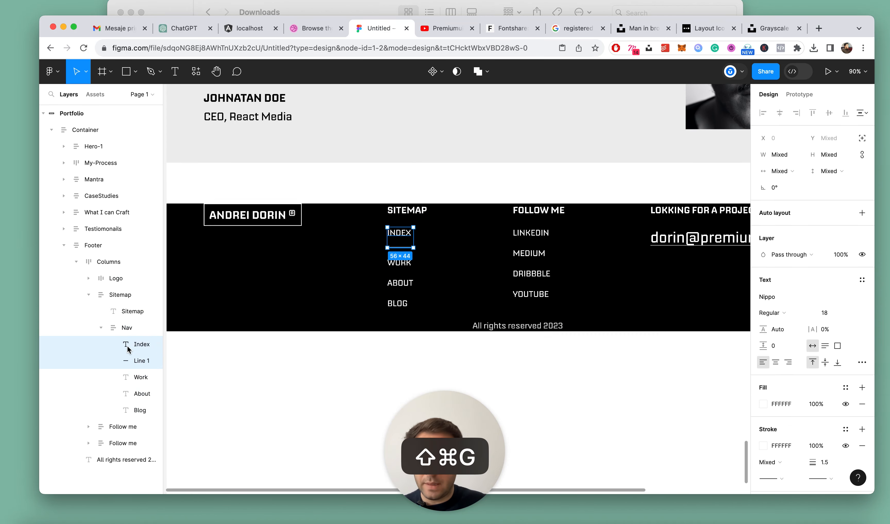
{"action": "left_click", "coordinate": [127, 364]}
{"action": "key", "text": "Delete"}
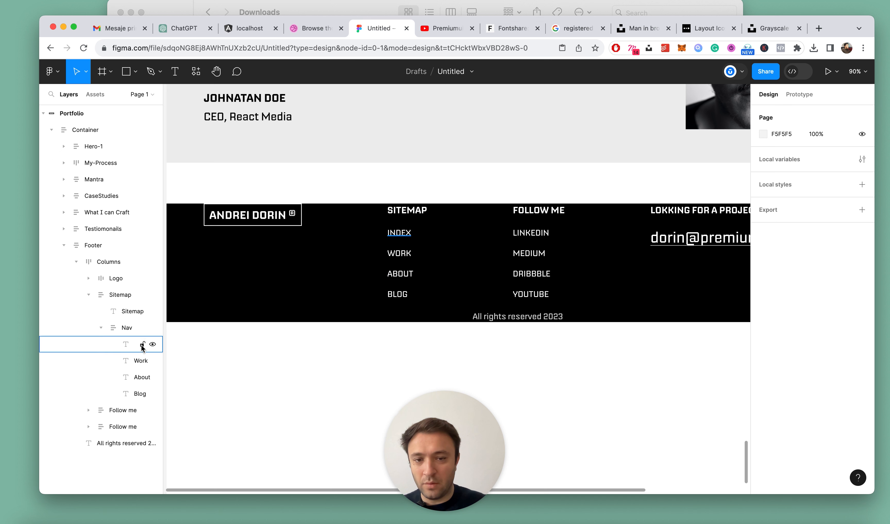
Change the selection color of the Nav link lists in the Sitemap and Follow me columns to DADADA
{"action": "left_click", "coordinate": [101, 327]}
{"action": "left_click", "coordinate": [115, 328]}
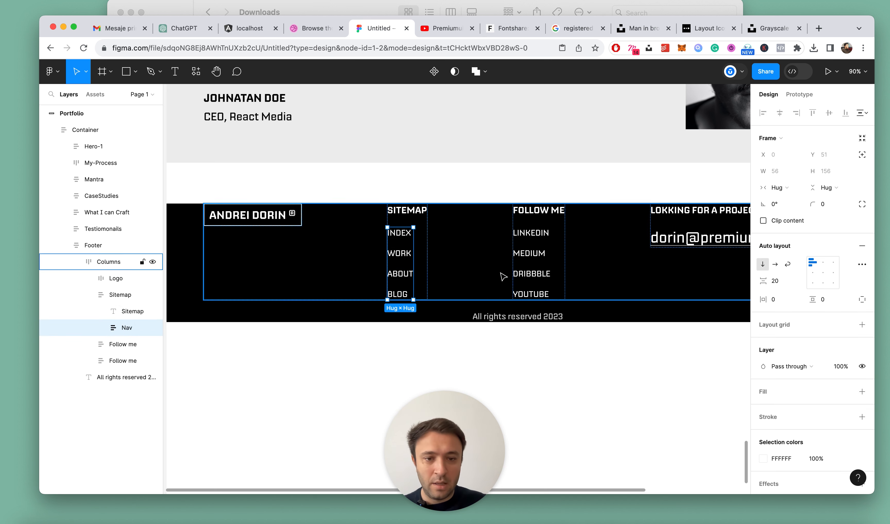
{"action": "scroll", "coordinate": [784, 426], "scroll_direction": "down", "scroll_amount": 2}
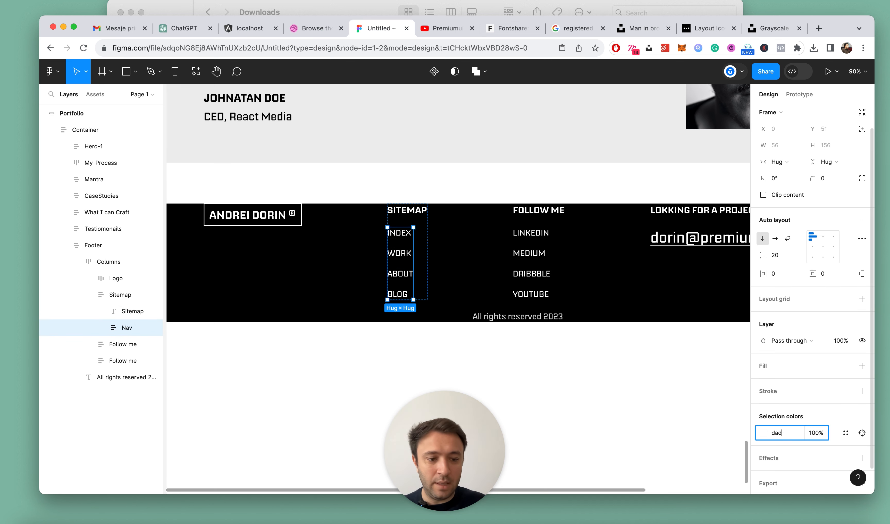
{"action": "left_click", "coordinate": [540, 261]}
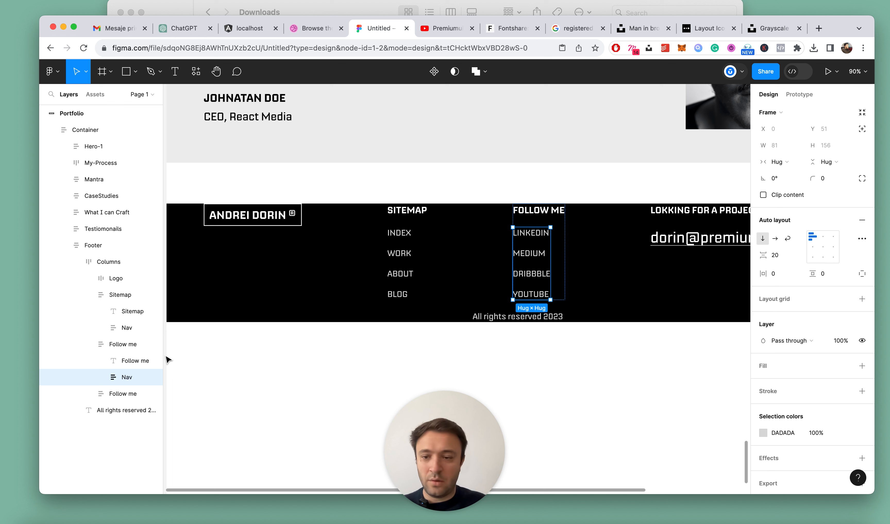
{"action": "left_click", "coordinate": [88, 344]}
{"action": "left_click", "coordinate": [89, 296]}
{"action": "scroll", "coordinate": [625, 377], "scroll_direction": "down", "scroll_amount": 5}
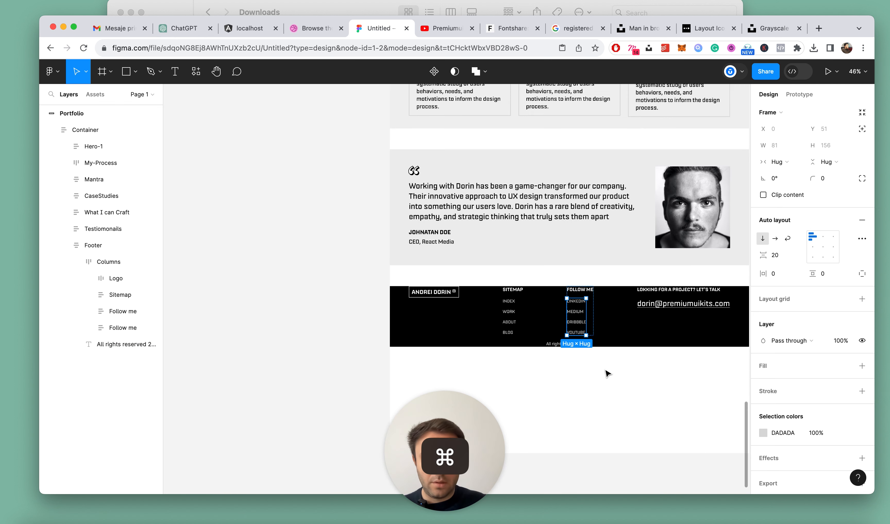
Give the Footer frame separate vertical paddings of 48 at the top and 24 at the bottom
{"action": "left_click", "coordinate": [97, 246]}
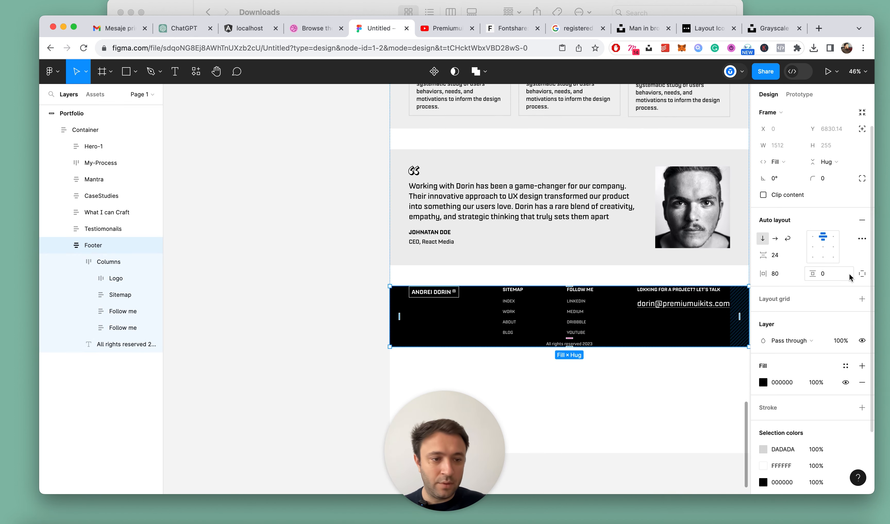
{"action": "left_click", "coordinate": [861, 275]}
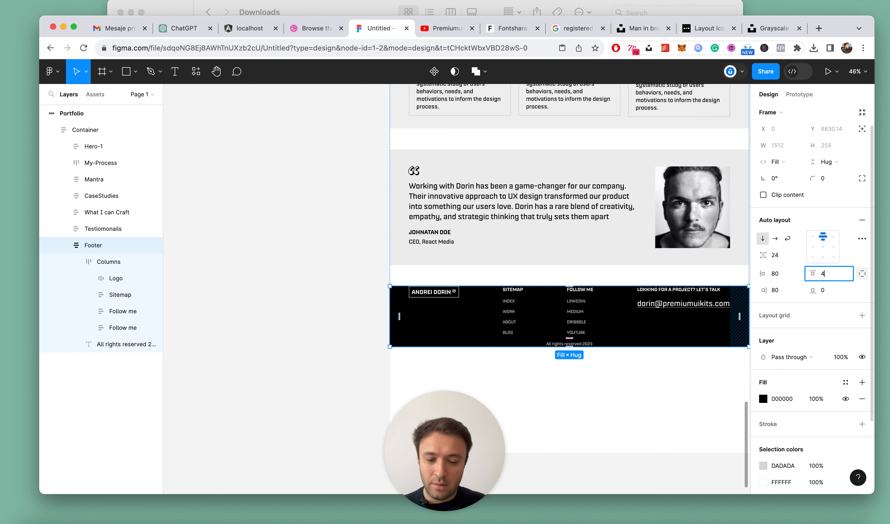
{"action": "key", "text": "Return"}
{"action": "scroll", "coordinate": [565, 288], "scroll_direction": "down", "scroll_amount": 2}
{"action": "left_click", "coordinate": [829, 290]}
{"action": "type", "text": "24"}
{"action": "key", "text": "Return"}
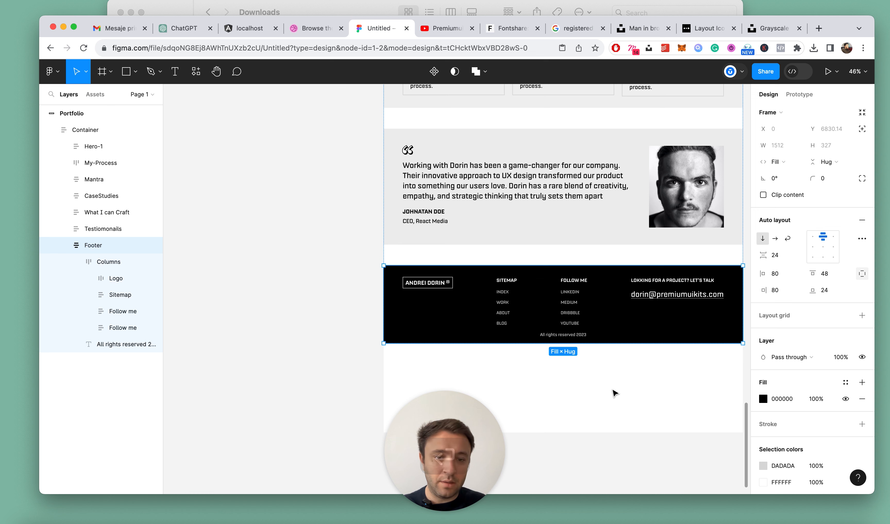
Increase the Footer's vertical gap between the Columns frame and the copyright text to 56
{"action": "left_click", "coordinate": [76, 261]}
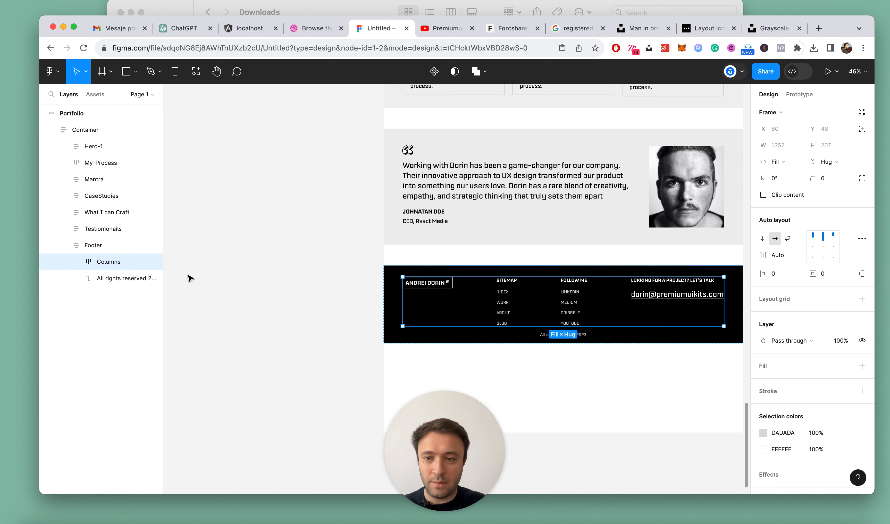
{"action": "left_click", "coordinate": [103, 247]}
{"action": "scroll", "coordinate": [613, 340], "scroll_direction": "up", "scroll_amount": 5}
{"action": "left_click", "coordinate": [780, 256]}
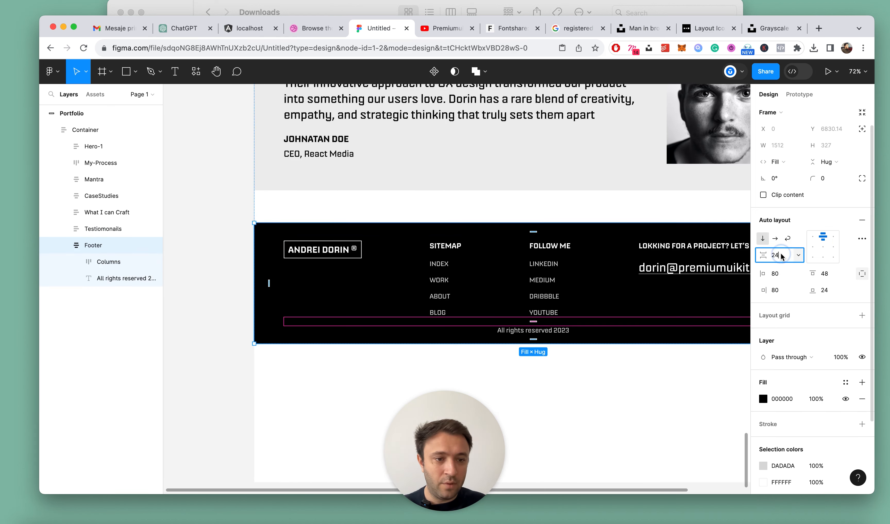
{"action": "key", "text": "shift+Up"}
{"action": "key", "text": "shift+Up"}
{"action": "key", "text": "shift+Up"}
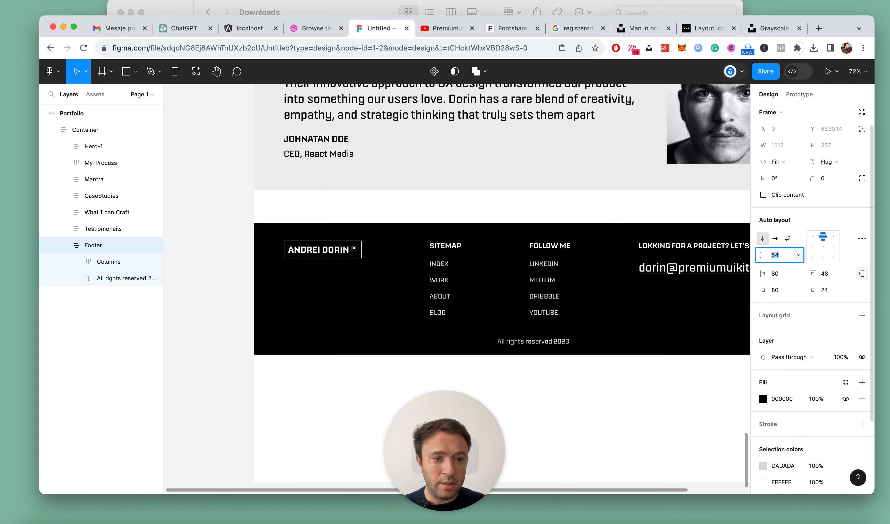
{"action": "scroll", "coordinate": [498, 295], "scroll_direction": "down", "scroll_amount": 5}
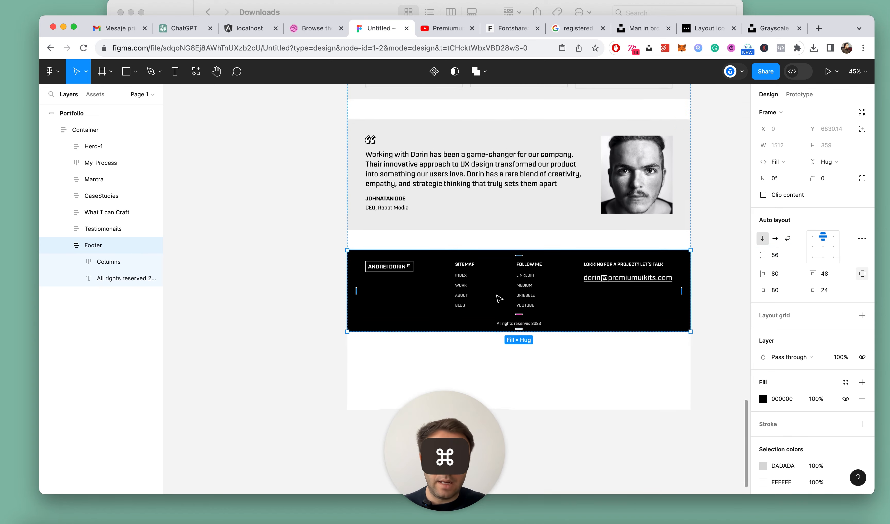
{"action": "left_click", "coordinate": [612, 345]}
Wrap the Sitemap, Follow me and project contact columns together in a horizontal auto layout frame
{"action": "scroll", "coordinate": [584, 353], "scroll_direction": "up", "scroll_amount": 1}
{"action": "scroll", "coordinate": [520, 322], "scroll_direction": "up", "scroll_amount": 3}
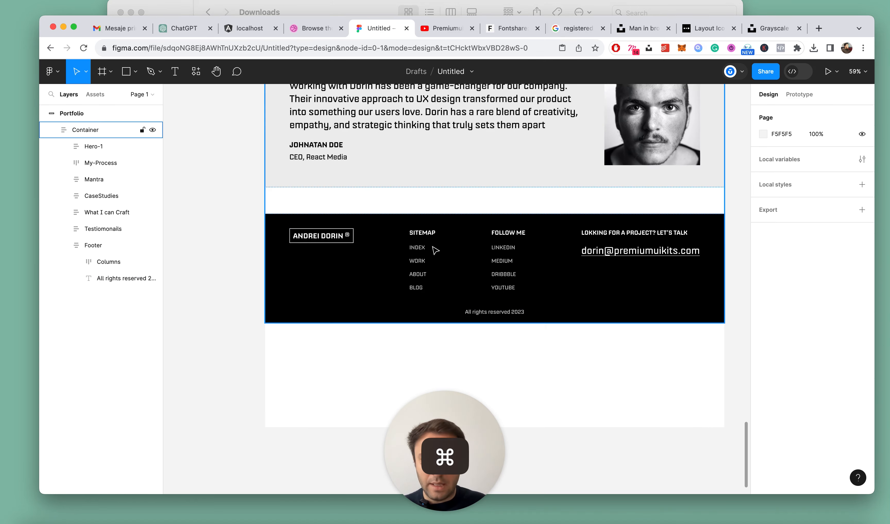
{"action": "left_click", "coordinate": [434, 248]}
{"action": "left_click", "coordinate": [434, 247]}
{"action": "double_click", "coordinate": [424, 242]}
{"action": "left_click", "coordinate": [497, 244], "text": "shift"}
{"action": "left_click", "coordinate": [602, 241], "text": "shift"}
{"action": "key", "text": "shift+a"}
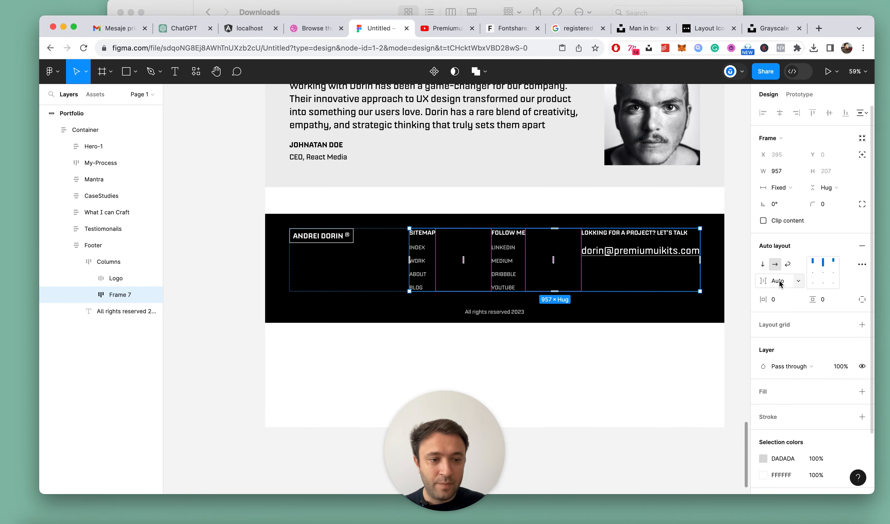
Set the spacing between the three grouped columns to 20 and their frame's width to Fill container
{"action": "left_click", "coordinate": [797, 283]}
{"action": "left_click", "coordinate": [787, 280]}
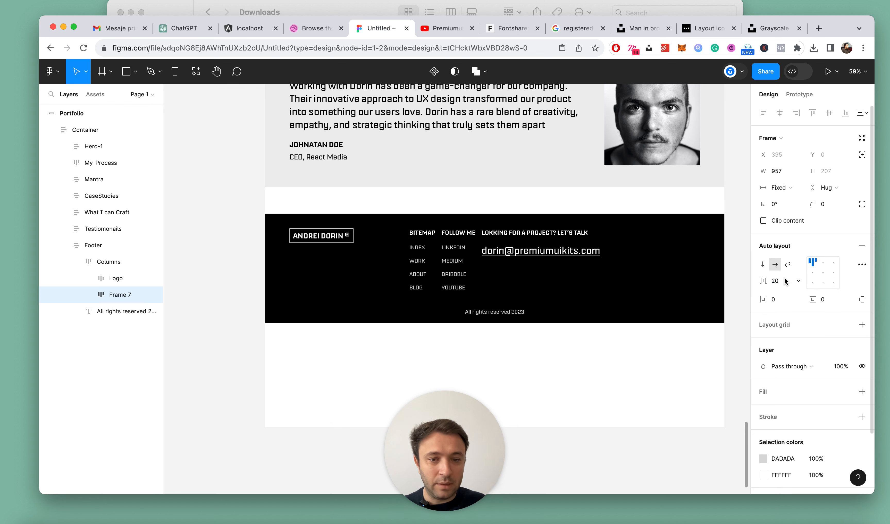
{"action": "left_click", "coordinate": [108, 262]}
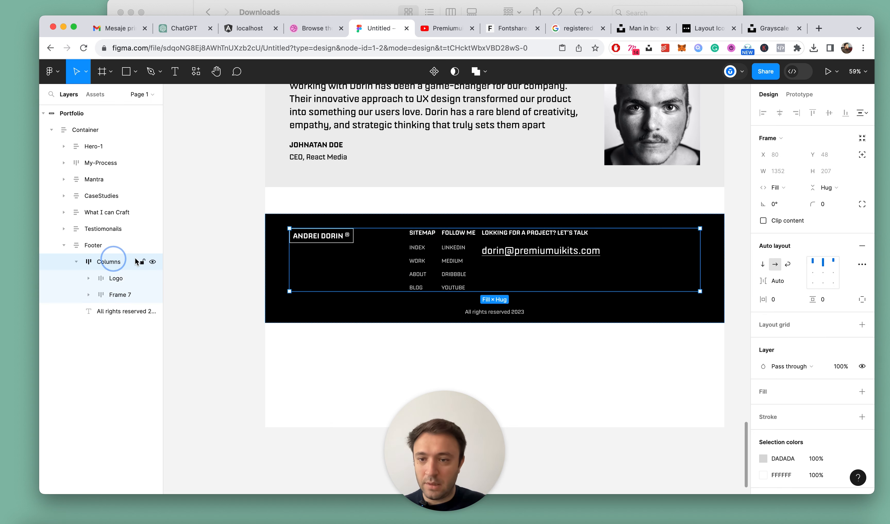
{"action": "left_click", "coordinate": [110, 277]}
{"action": "left_click", "coordinate": [101, 262]}
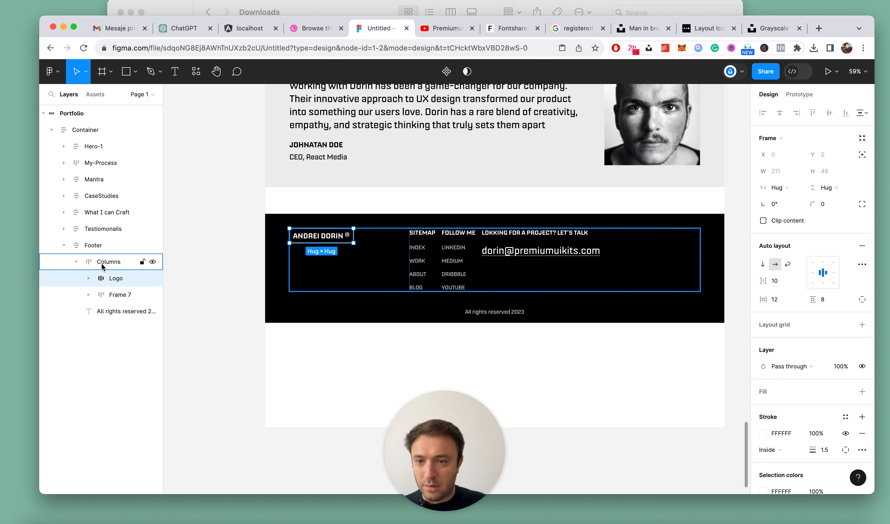
{"action": "left_click", "coordinate": [522, 251]}
{"action": "left_click", "coordinate": [782, 187]}
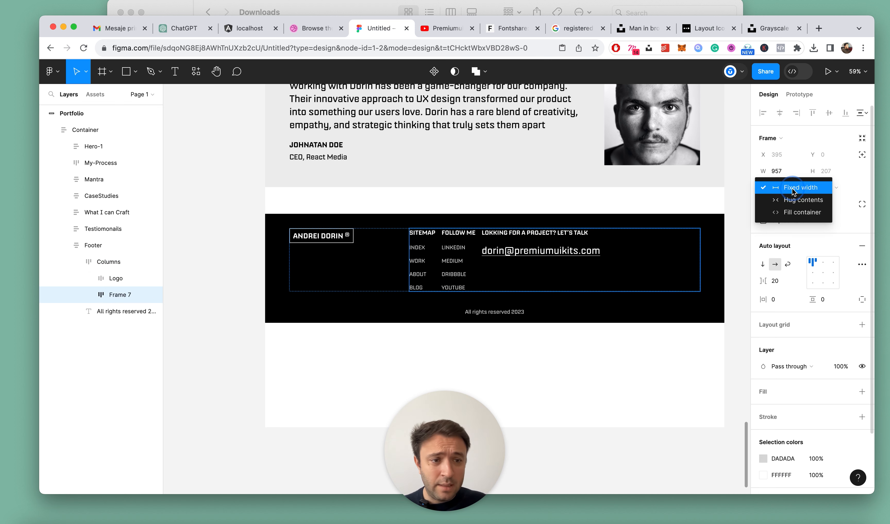
{"action": "left_click", "coordinate": [784, 212]}
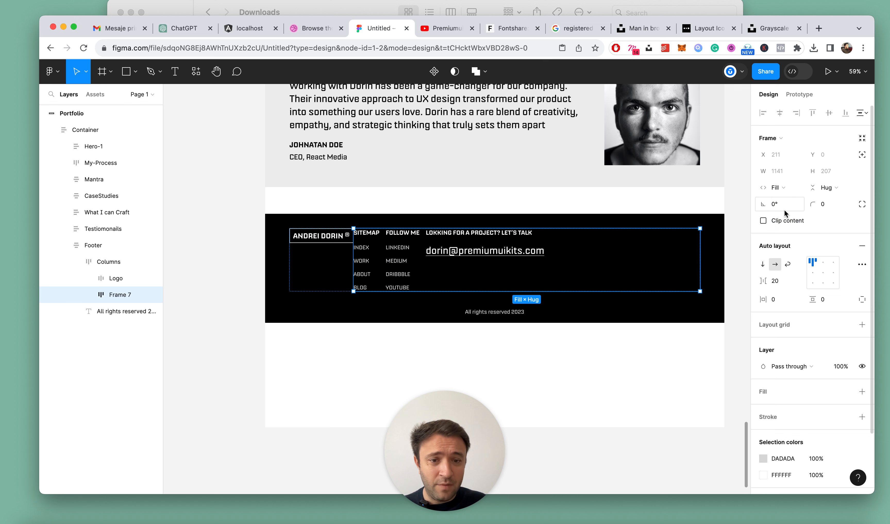
Try setting the footer Logo's width to Fill container, and undo it
{"action": "left_click", "coordinate": [108, 262]}
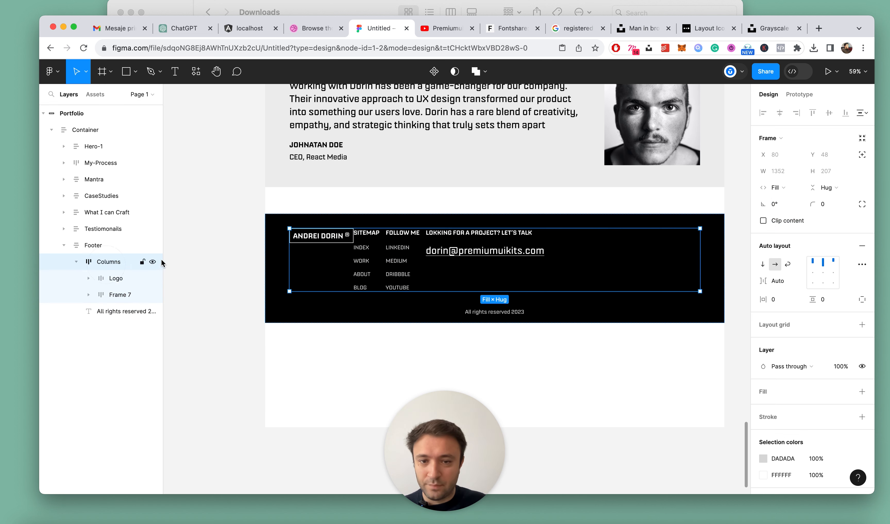
{"action": "left_click", "coordinate": [323, 239]}
{"action": "left_click", "coordinate": [790, 191]}
{"action": "left_click", "coordinate": [783, 190]}
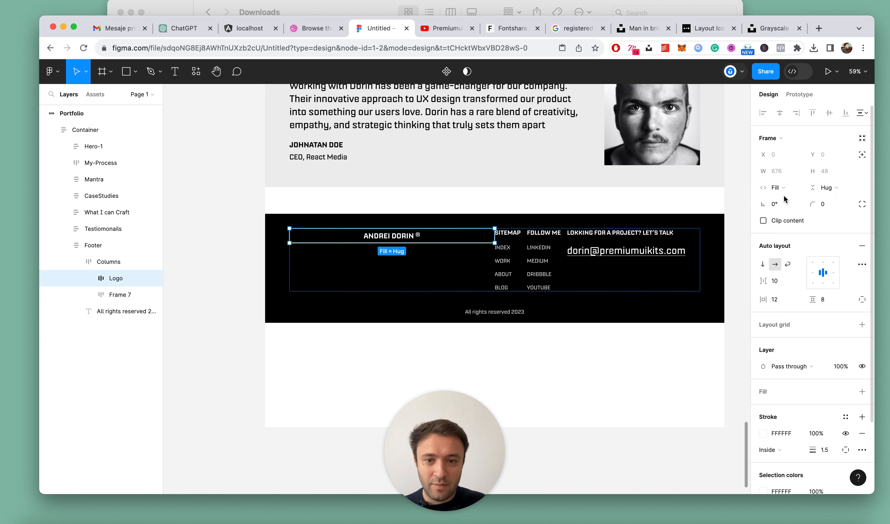
{"action": "key", "text": "super+z"}
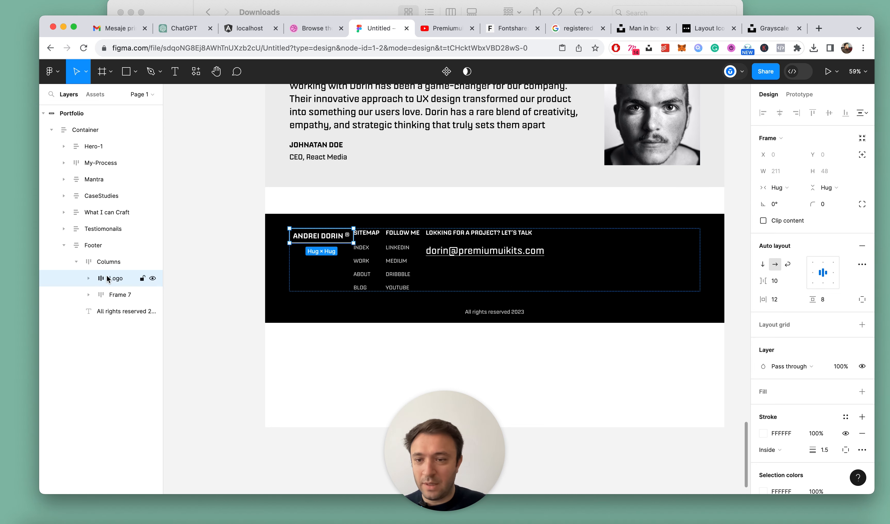
Set the Columns frame's horizontal gap between the logo and the grouped columns to 120
{"action": "left_click", "coordinate": [105, 261]}
{"action": "left_click", "coordinate": [786, 282]}
{"action": "type", "text": "120"}
{"action": "key", "text": "Return"}
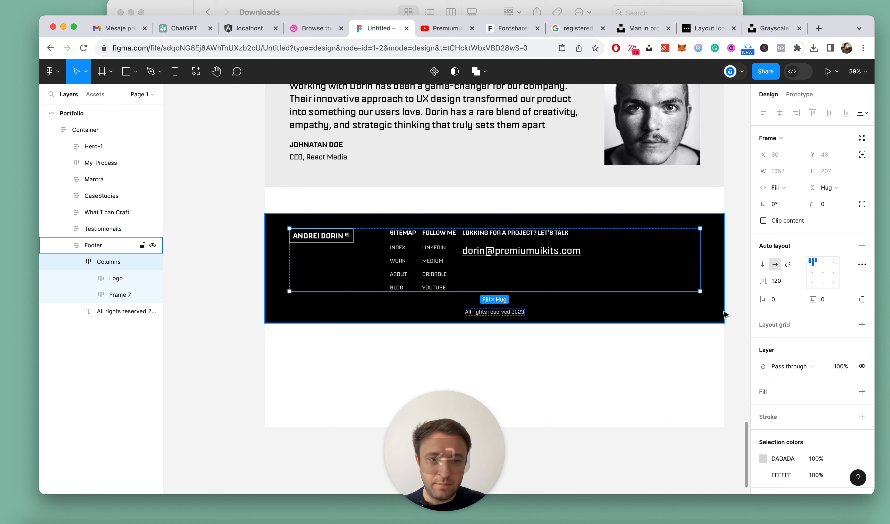
Set the grouped columns' spacing to Auto and narrow their frame to a fixed width of about 897
{"action": "left_click", "coordinate": [451, 260]}
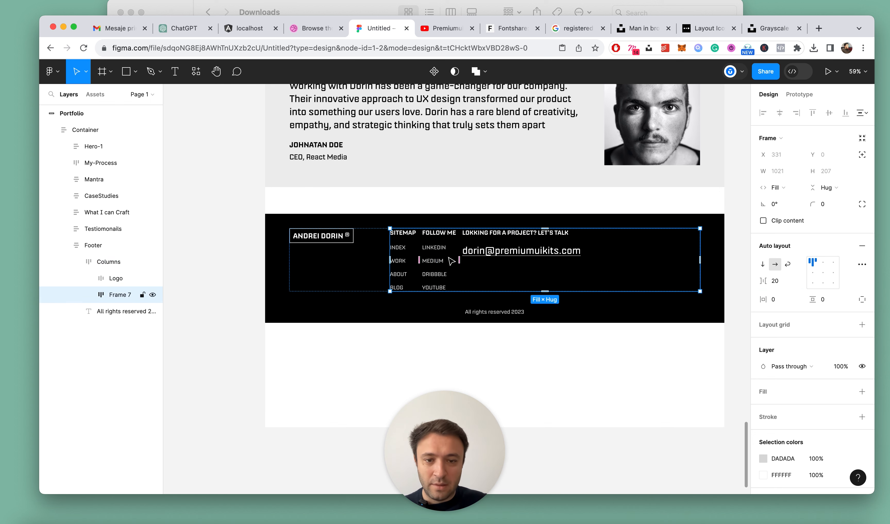
{"action": "left_click", "coordinate": [793, 281]}
{"action": "left_click", "coordinate": [793, 294]}
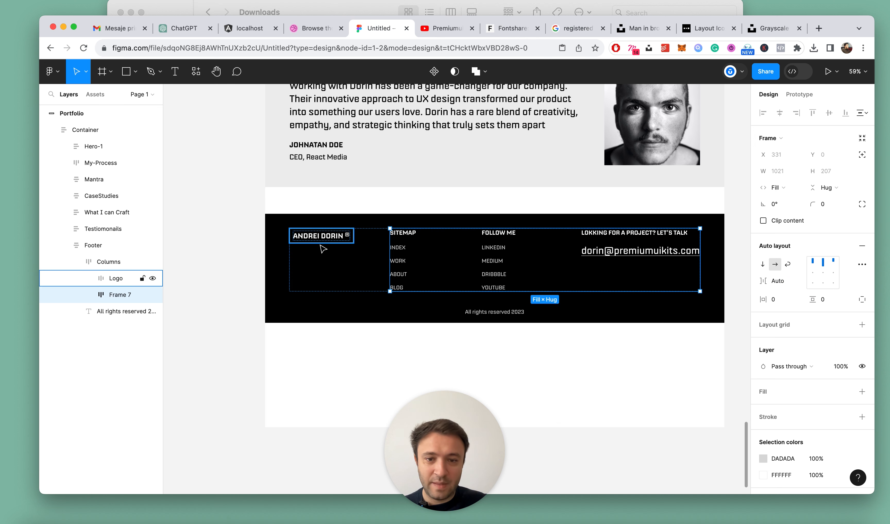
{"action": "left_click_drag", "start_coordinate": [387, 247], "coordinate": [427, 246]}
Try aligning the Columns frame's contents to the top right, and undo it
{"action": "left_click", "coordinate": [108, 262]}
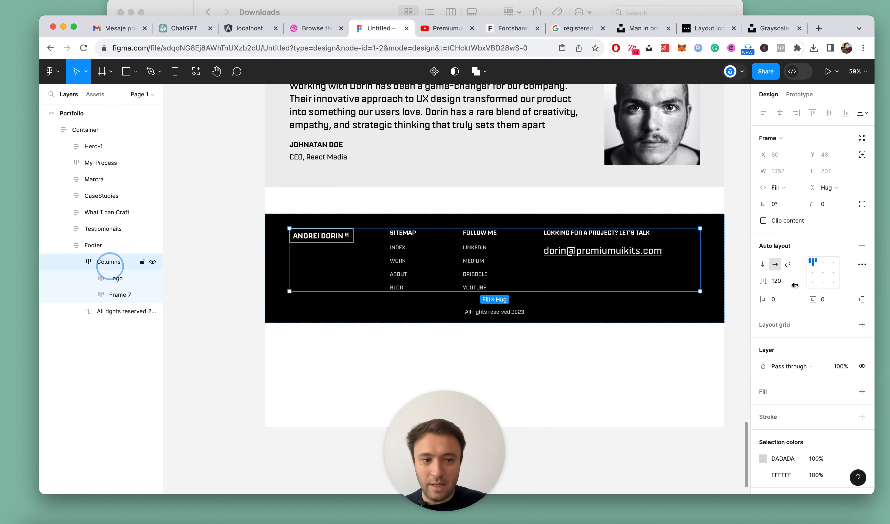
{"action": "left_click", "coordinate": [833, 261]}
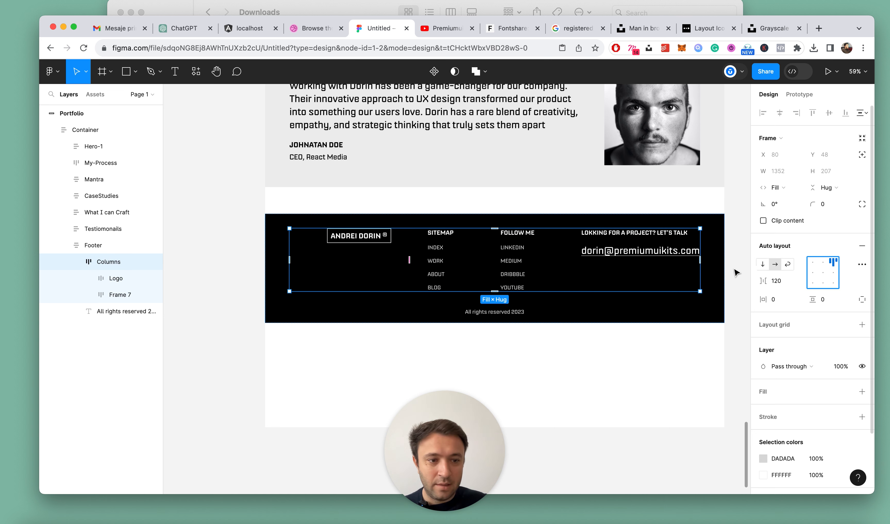
{"action": "key", "text": "super+z"}
{"action": "key", "text": "super+z"}
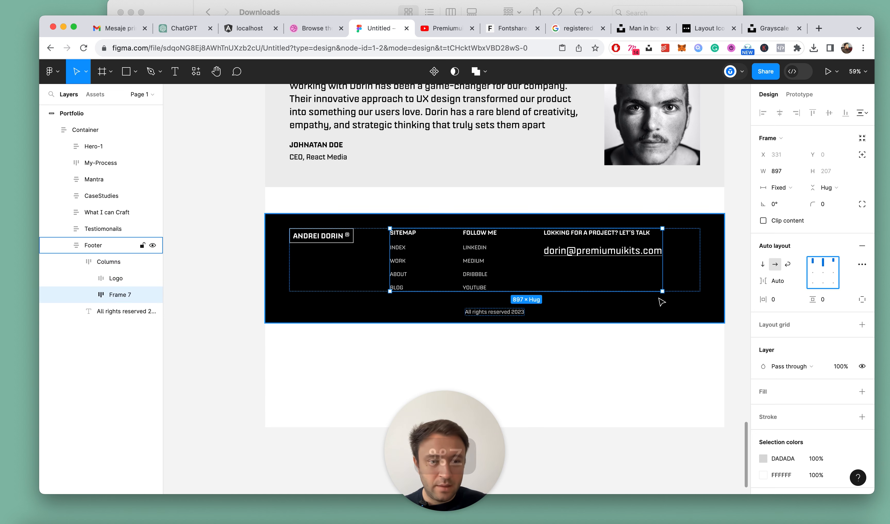
Try a fixed gap of 20 between the grouped footer columns instead of automatic spacing
{"action": "scroll", "coordinate": [556, 254], "scroll_direction": "up", "scroll_amount": 2}
{"action": "scroll", "coordinate": [556, 254], "scroll_direction": "up", "scroll_amount": 2}
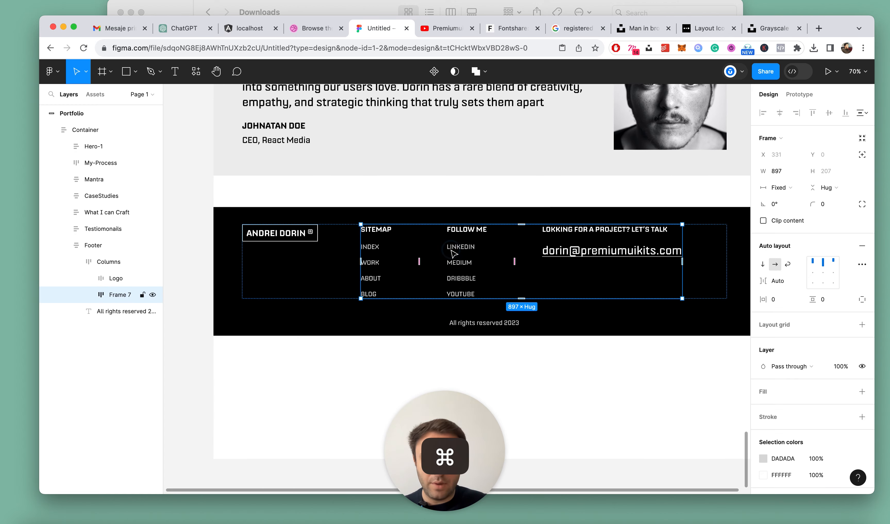
{"action": "left_click", "coordinate": [457, 256]}
{"action": "left_click", "coordinate": [110, 300]}
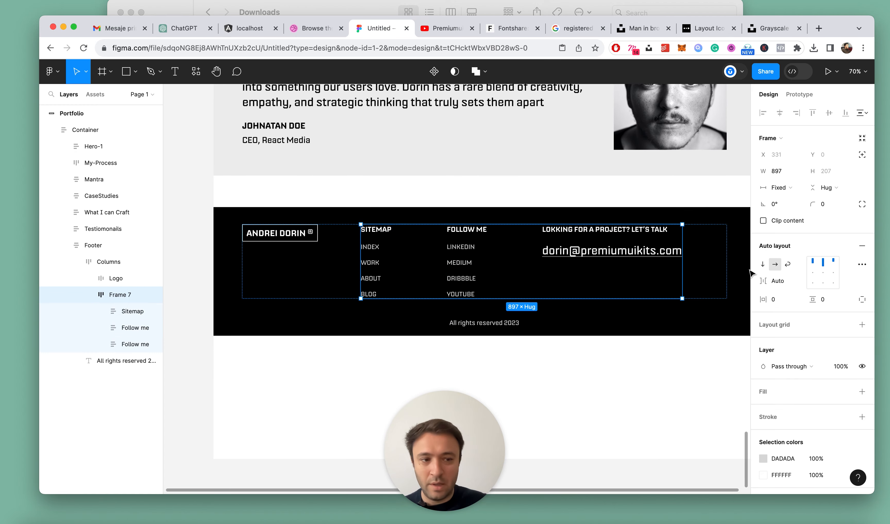
{"action": "left_click", "coordinate": [797, 281]}
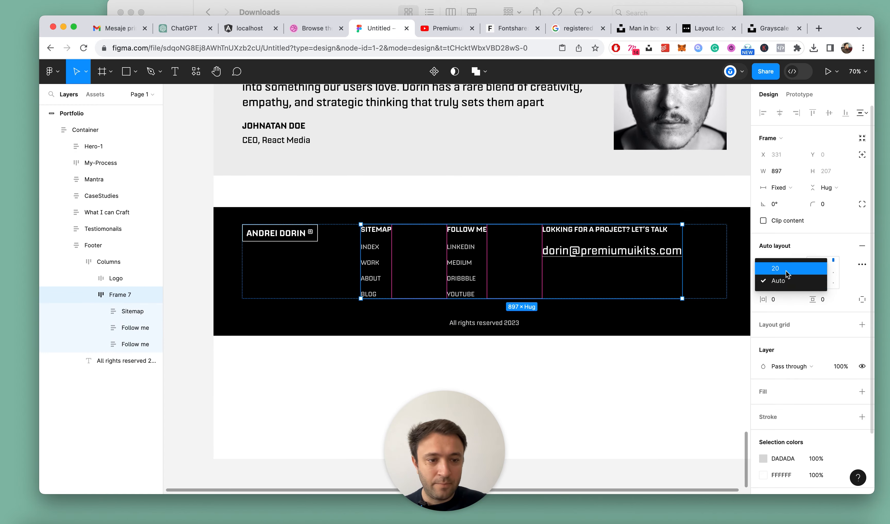
{"action": "left_click", "coordinate": [786, 279]}
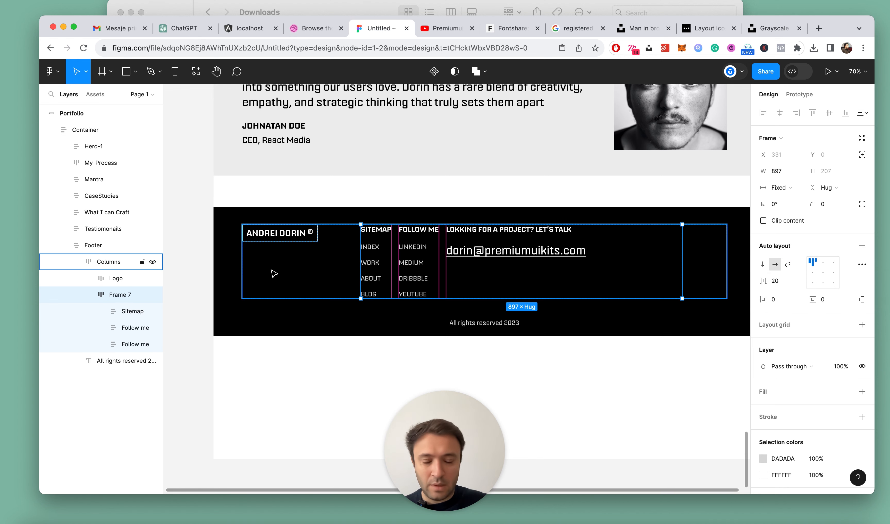
{"action": "left_click", "coordinate": [97, 279]}
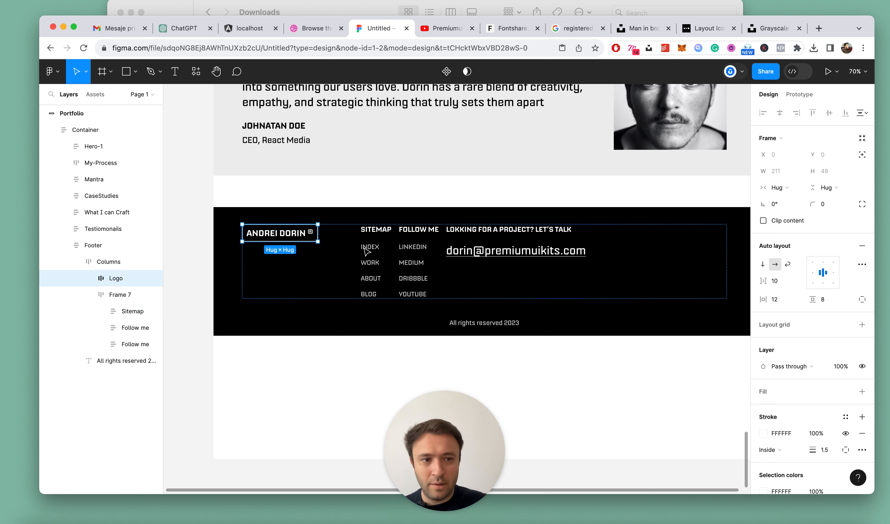
{"action": "left_click", "coordinate": [89, 294]}
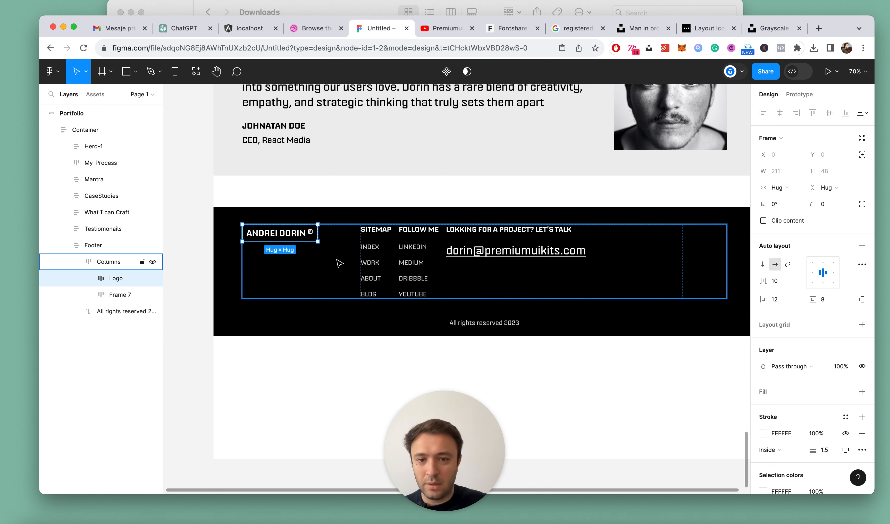
Try widening the gap between the grouped footer columns to 140, and return their spacing to Auto
{"action": "left_click", "coordinate": [395, 259]}
{"action": "key", "text": "shift+Up"}
{"action": "key", "text": "shift+Up"}
{"action": "key", "text": "shift+Up"}
{"action": "key", "text": "shift+Up"}
{"action": "key", "text": "shift+Up"}
{"action": "key", "text": "shift+Up"}
{"action": "key", "text": "shift+Up"}
{"action": "key", "text": "shift+Up"}
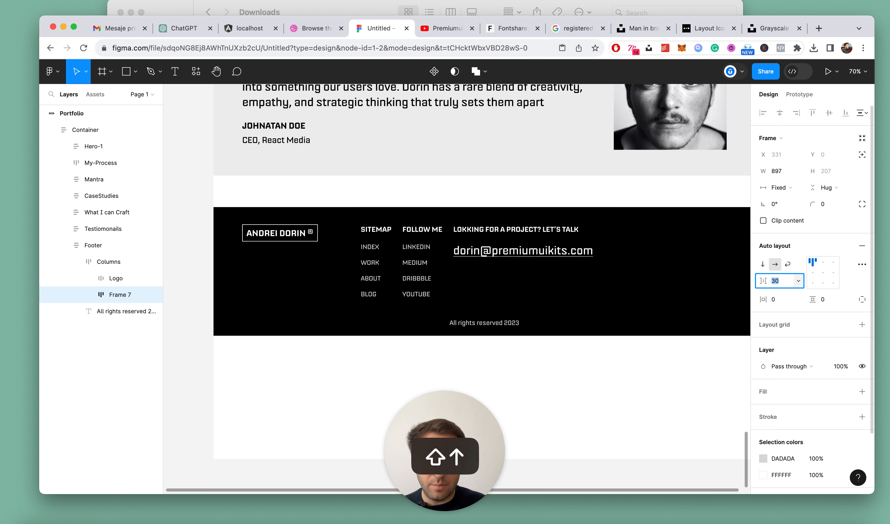
{"action": "key", "text": "shift+Up"}
{"action": "key", "text": "shift+Up"}
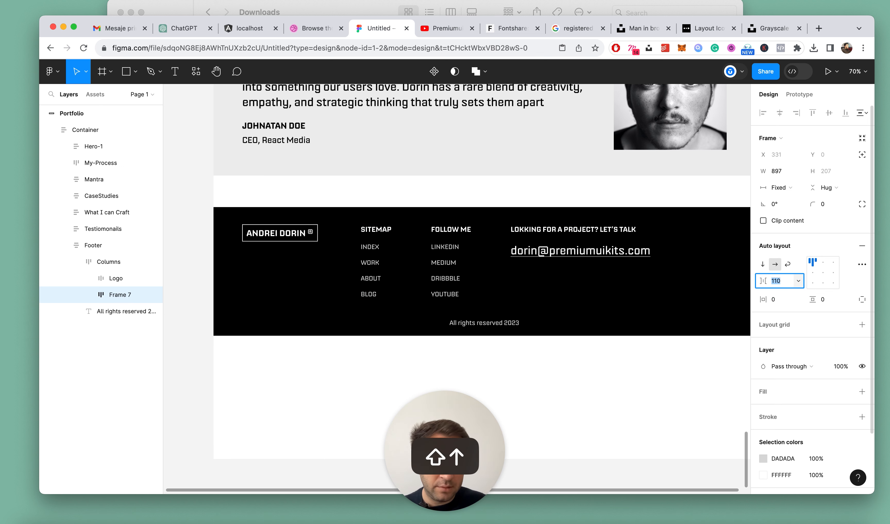
{"action": "key", "text": "shift+Up"}
{"action": "key", "text": "shift+Up"}
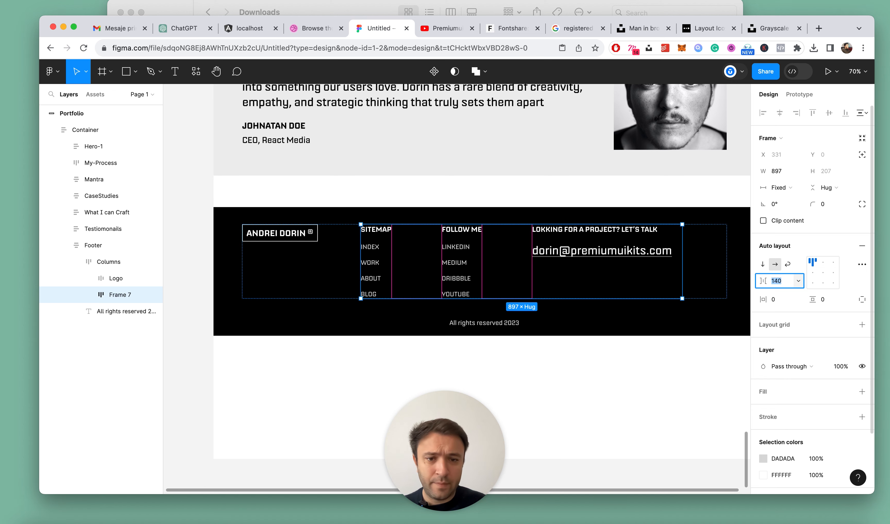
{"action": "left_click", "coordinate": [797, 282]}
{"action": "left_click", "coordinate": [790, 294]}
{"action": "scroll", "coordinate": [546, 309], "scroll_direction": "down", "scroll_amount": 5}
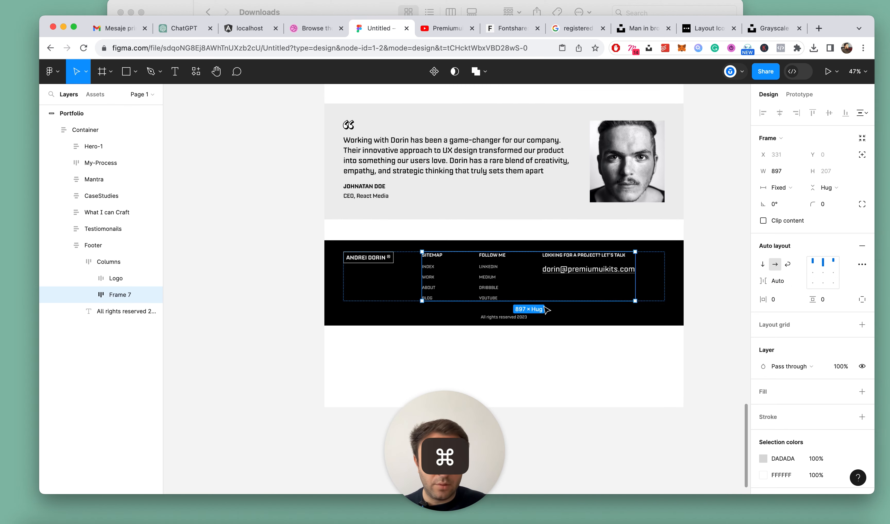
{"action": "key", "text": "Escape"}
{"action": "scroll", "coordinate": [628, 354], "scroll_direction": "up", "scroll_amount": 3}
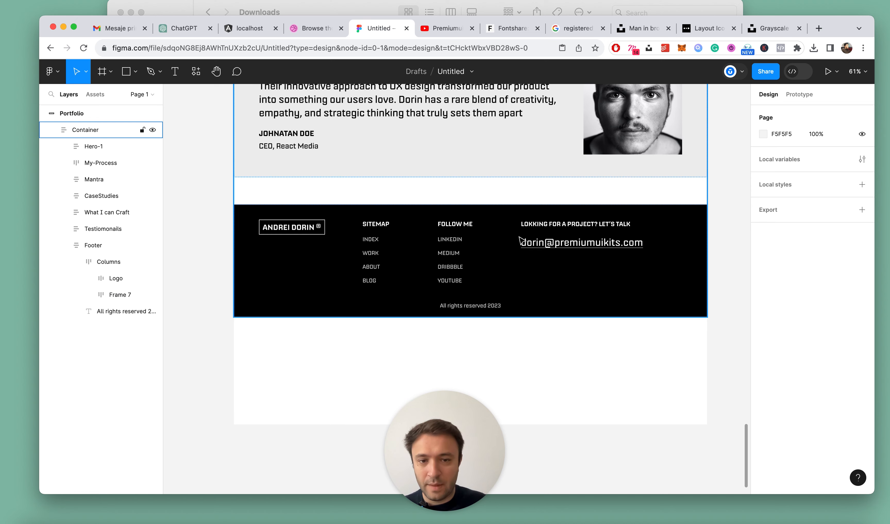
Wrap the footer Logo in its own auto layout frame and set that frame's width to Fill container
{"action": "double_click", "coordinate": [559, 238]}
{"action": "left_click", "coordinate": [116, 278]}
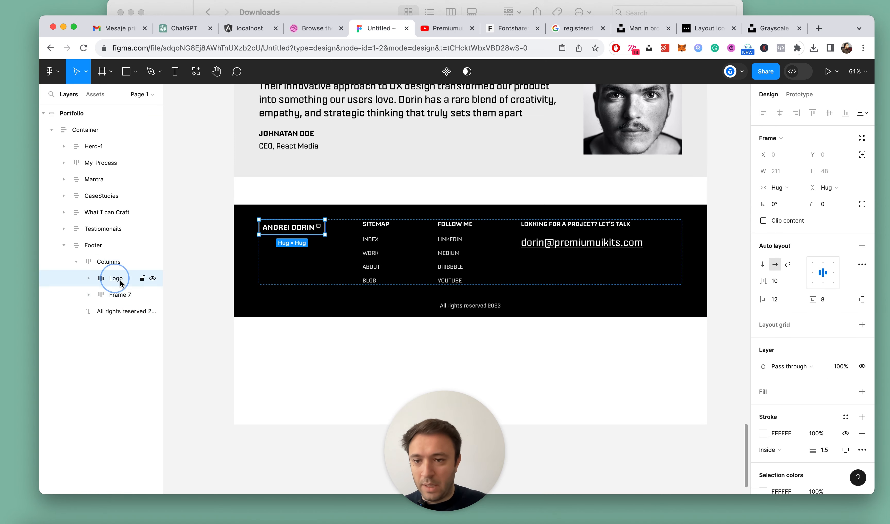
{"action": "scroll", "coordinate": [265, 235], "scroll_direction": "up", "scroll_amount": 5}
{"action": "key", "text": "shift+a"}
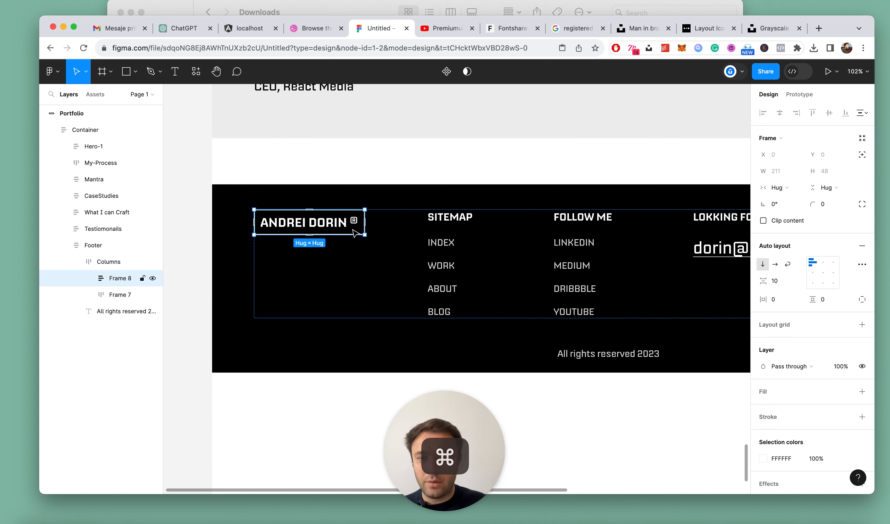
{"action": "left_click", "coordinate": [777, 187]}
{"action": "left_click", "coordinate": [779, 199]}
{"action": "scroll", "coordinate": [445, 230], "scroll_direction": "down", "scroll_amount": 5}
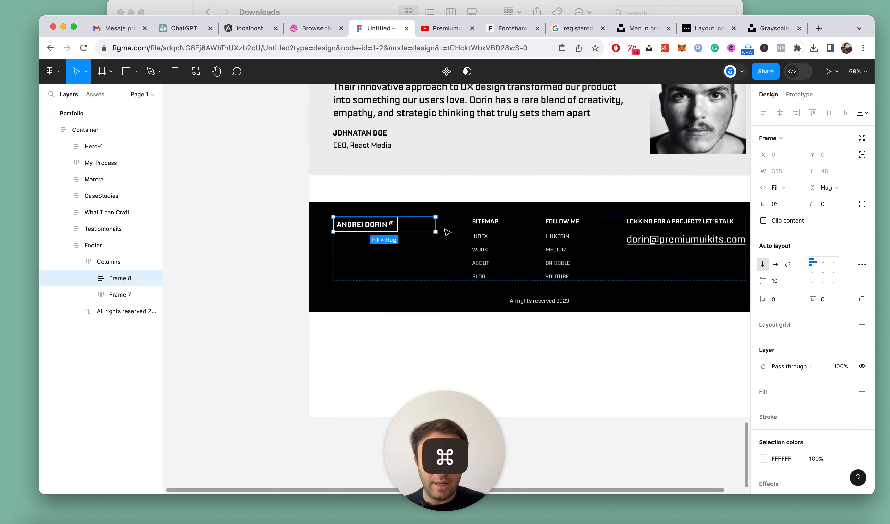
{"action": "scroll", "coordinate": [507, 243], "scroll_direction": "up", "scroll_amount": 5}
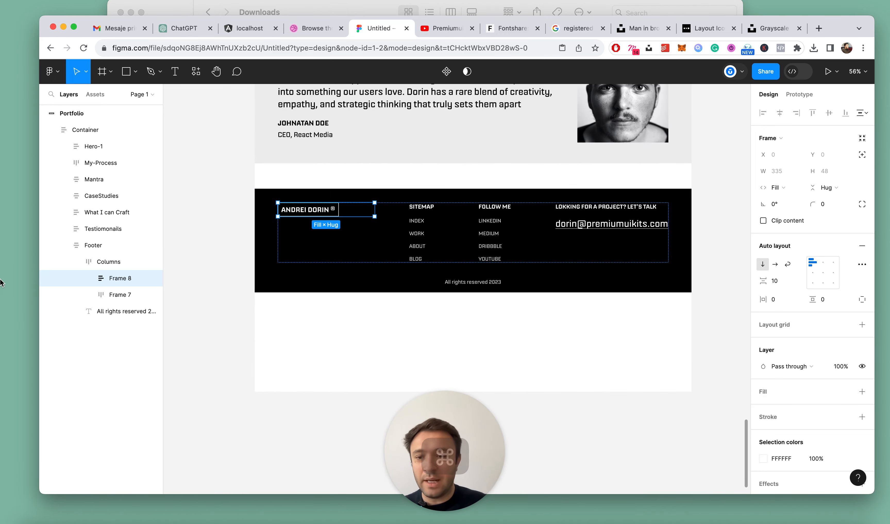
Name the logo's wrapper frame Logo and keep its width at Fill container
{"action": "left_click", "coordinate": [89, 278]}
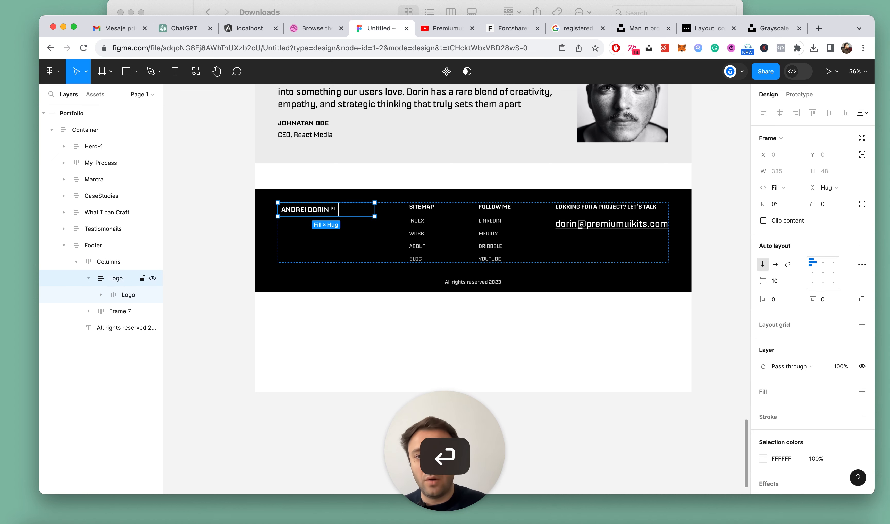
{"action": "scroll", "coordinate": [412, 223], "scroll_direction": "up", "scroll_amount": 2}
{"action": "left_click", "coordinate": [787, 190]}
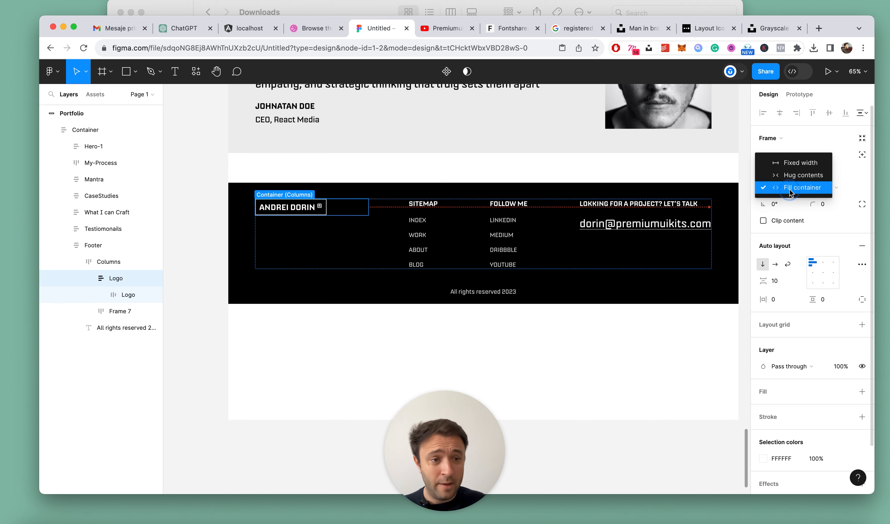
{"action": "left_click", "coordinate": [798, 190]}
Rename the grouped columns' frame Right and the logo's wrapper frame Left
{"action": "left_click", "coordinate": [120, 311]}
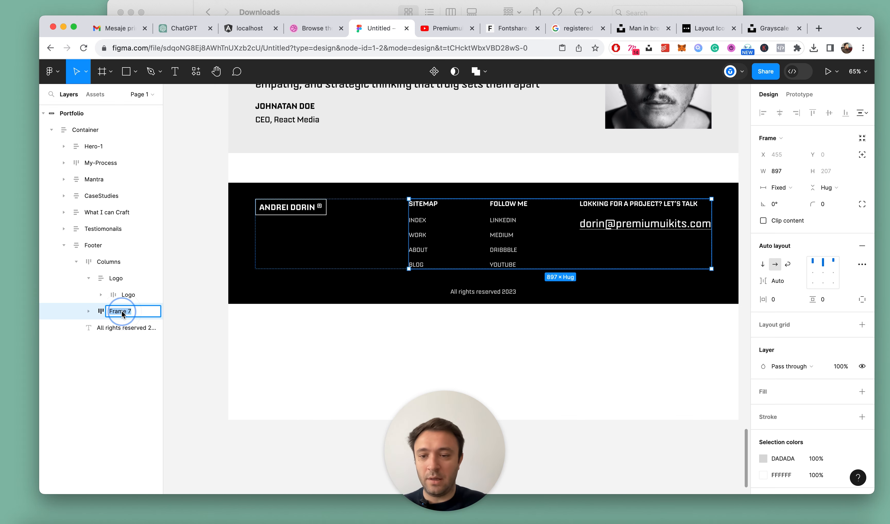
{"action": "left_click", "coordinate": [108, 278]}
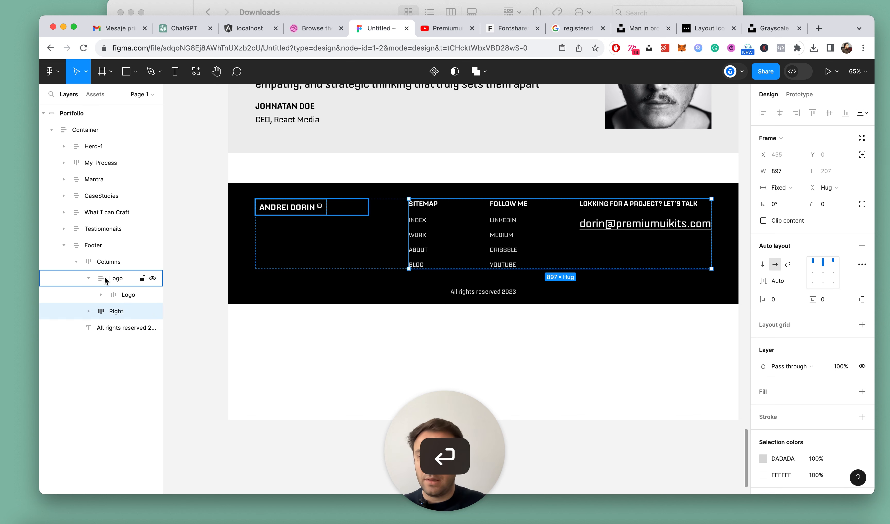
{"action": "double_click", "coordinate": [115, 279]}
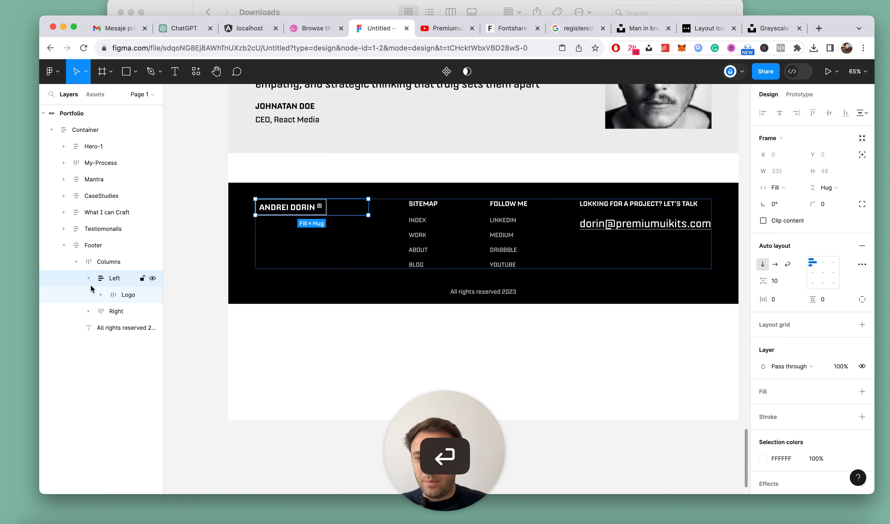
Collapse the Footer's nested layers and the rest of the Portfolio layer tree
{"action": "left_click", "coordinate": [88, 277]}
{"action": "left_click", "coordinate": [76, 261]}
{"action": "left_click", "coordinate": [88, 244]}
{"action": "left_click", "coordinate": [64, 245]}
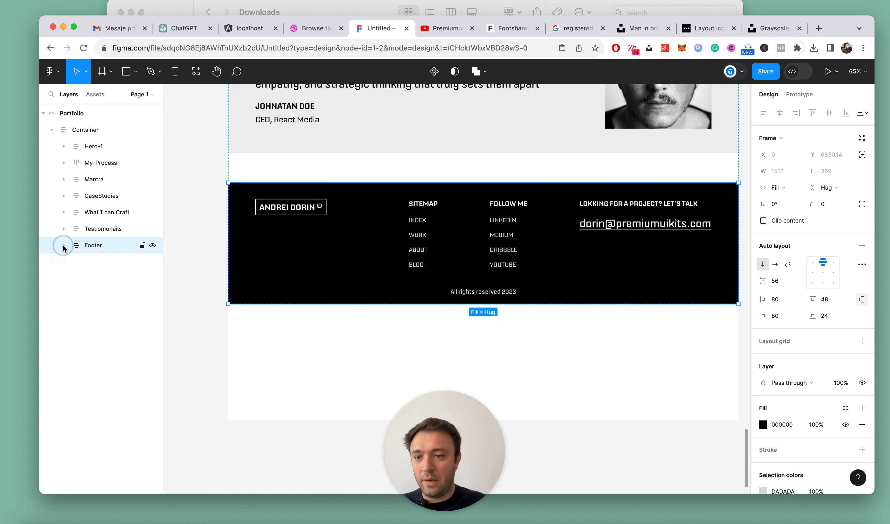
{"action": "scroll", "coordinate": [408, 252], "scroll_direction": "down", "scroll_amount": 5}
{"action": "left_click", "coordinate": [632, 256]}
{"action": "scroll", "coordinate": [503, 246], "scroll_direction": "up", "scroll_amount": 3}
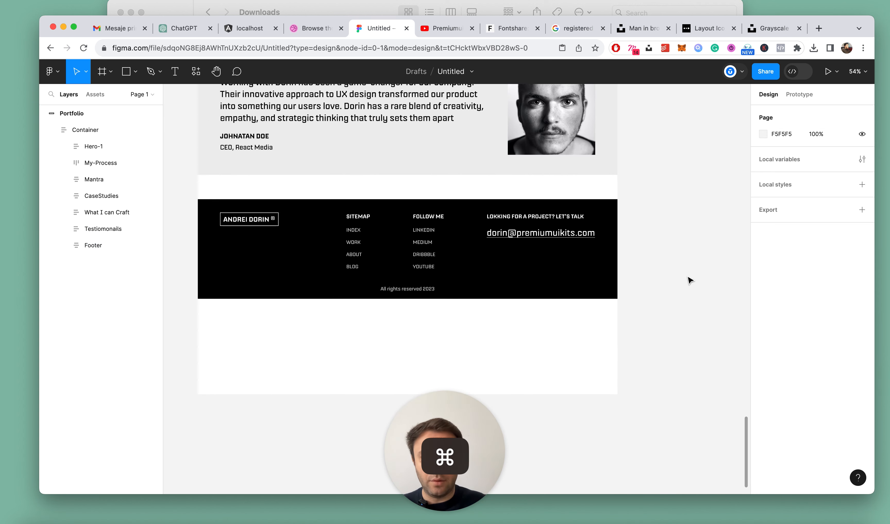
{"action": "scroll", "coordinate": [521, 281], "scroll_direction": "down", "scroll_amount": 6}
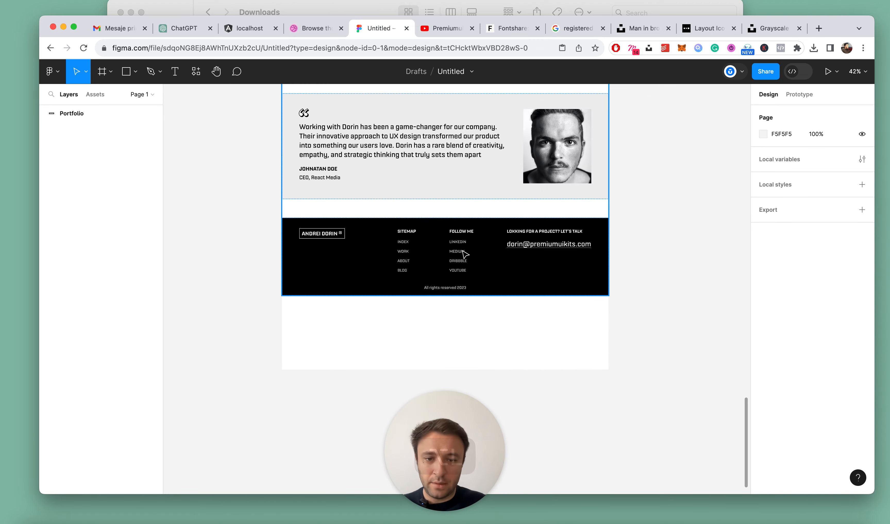
Wrap the Testiomonails and Footer sections together in an auto layout frame and name it Bottom
{"action": "left_click", "coordinate": [485, 322], "text": "super"}
{"action": "scroll", "coordinate": [487, 321], "scroll_direction": "up", "scroll_amount": 2}
{"action": "left_click", "coordinate": [482, 292], "text": "shift"}
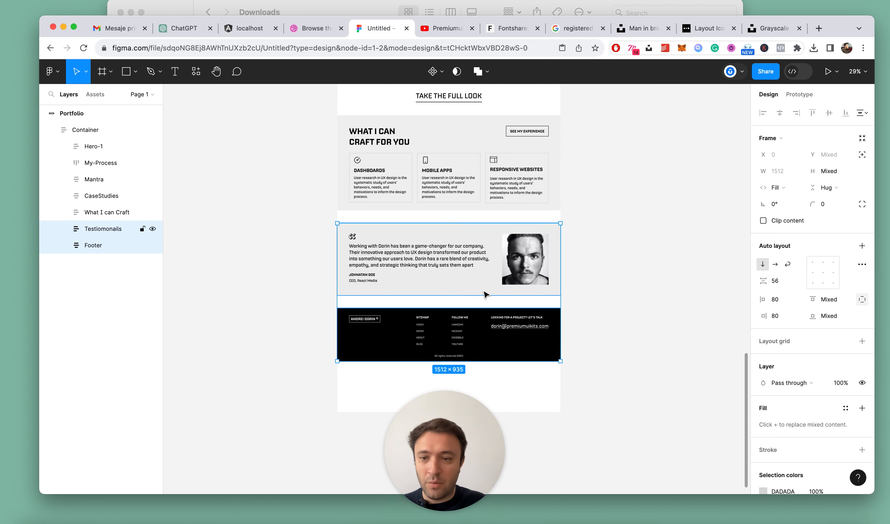
{"action": "key", "text": "shift+a"}
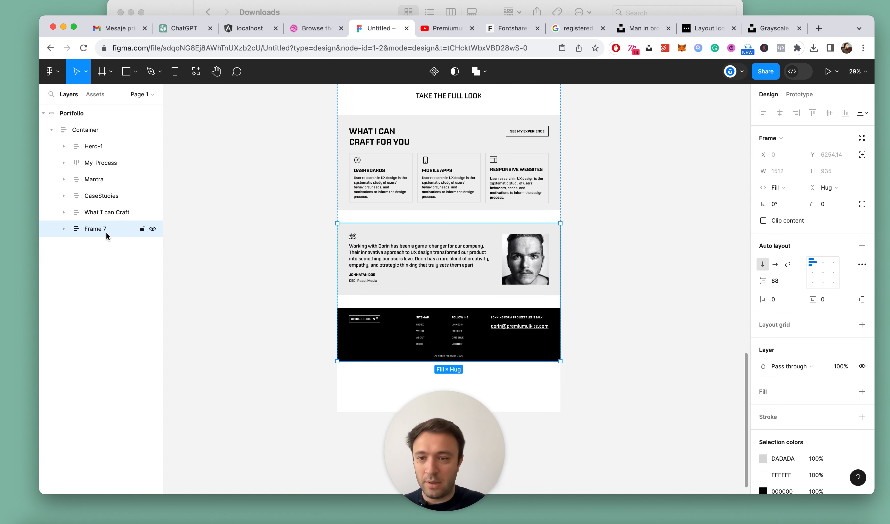
{"action": "double_click", "coordinate": [97, 232]}
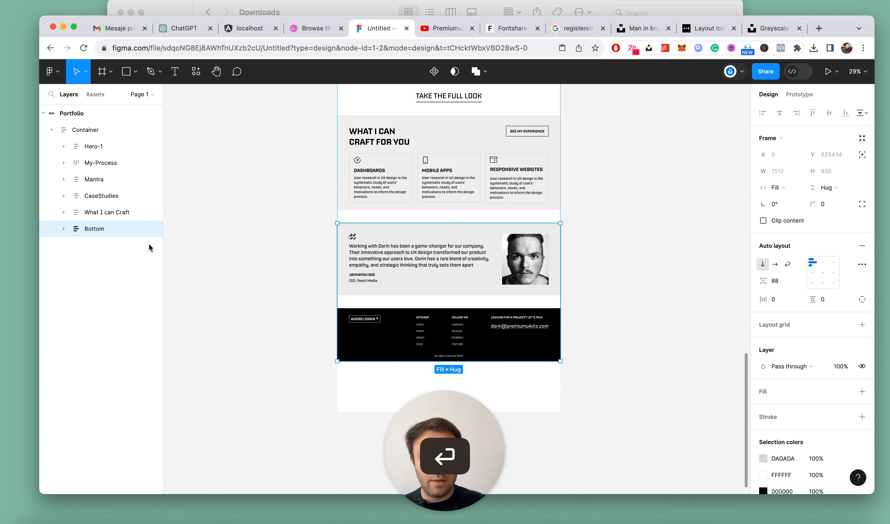
Set the Bottom frame's vertical gap between the testimonial and the footer to 0
{"action": "key", "text": "Return"}
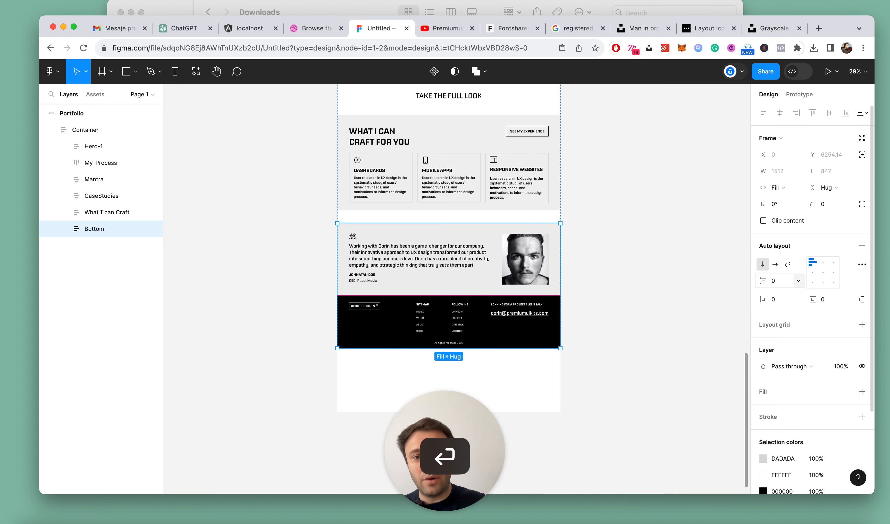
{"action": "left_click", "coordinate": [674, 237]}
{"action": "scroll", "coordinate": [640, 240], "scroll_direction": "down", "scroll_amount": 10}
{"action": "scroll", "coordinate": [643, 242], "scroll_direction": "up", "scroll_amount": 5}
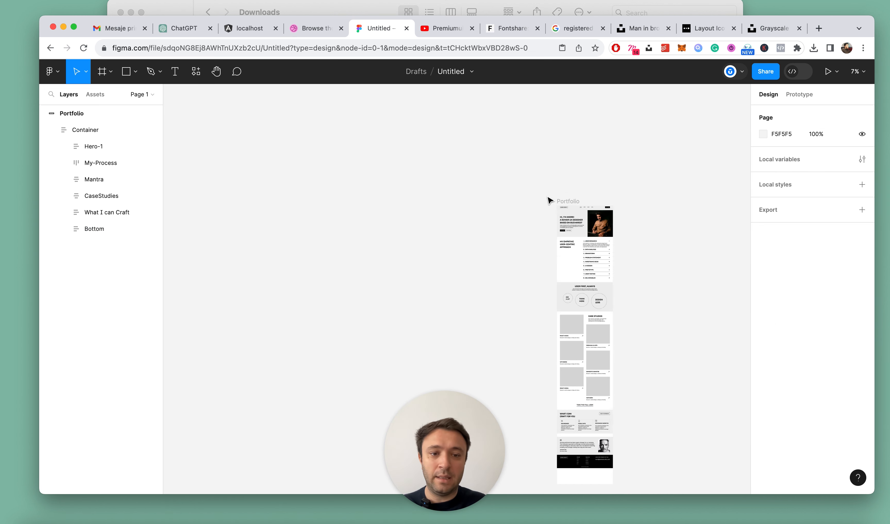
Shorten the Portfolio frame so that it ends at the footer's lower edge
{"action": "left_click", "coordinate": [549, 200]}
{"action": "scroll", "coordinate": [611, 270], "scroll_direction": "down", "scroll_amount": 5}
{"action": "scroll", "coordinate": [596, 304], "scroll_direction": "up", "scroll_amount": 8}
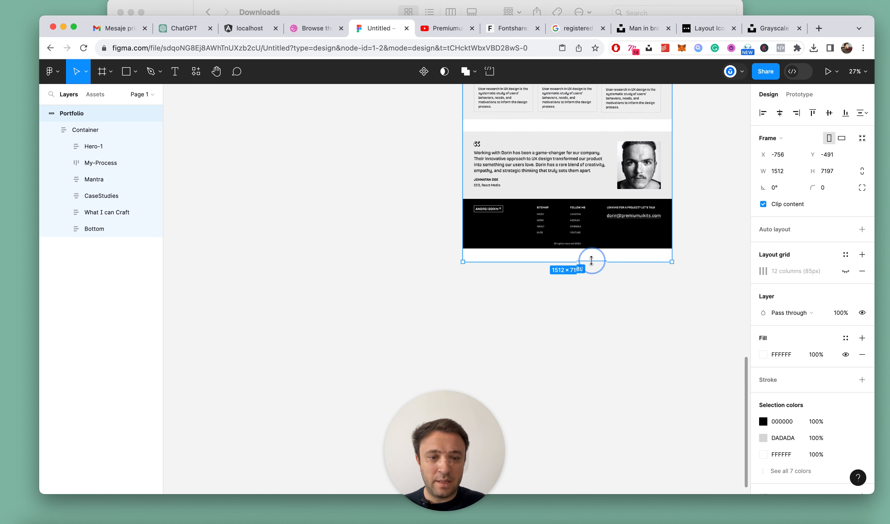
{"action": "left_click_drag", "start_coordinate": [591, 262], "coordinate": [592, 250]}
{"action": "left_click", "coordinate": [695, 234]}
Examine the order and spacing of all sections across the whole portfolio page
{"action": "scroll", "coordinate": [695, 233], "scroll_direction": "down", "scroll_amount": 6}
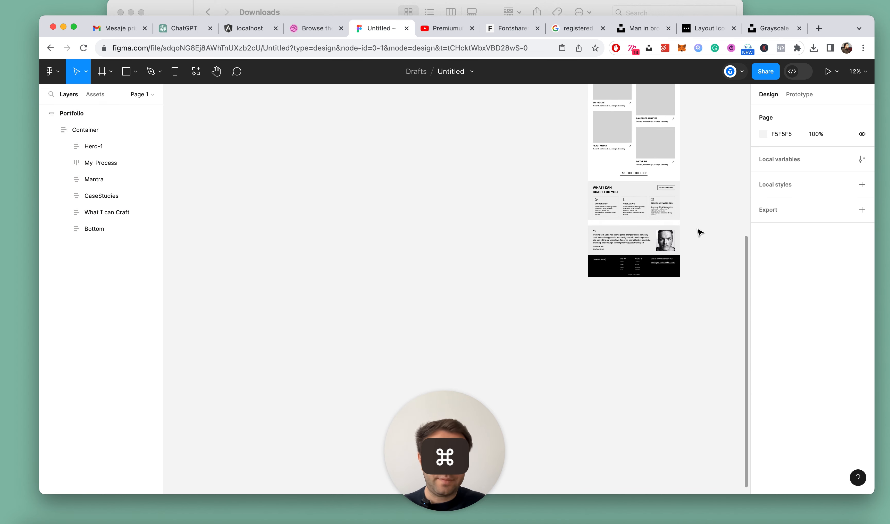
{"action": "scroll", "coordinate": [698, 232], "scroll_direction": "up", "scroll_amount": 3}
{"action": "scroll", "coordinate": [697, 232], "scroll_direction": "up", "scroll_amount": 2}
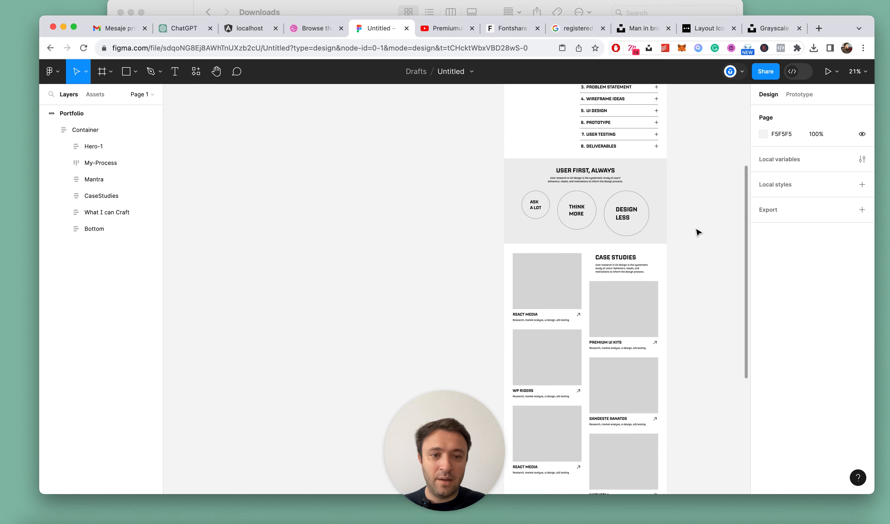
{"action": "scroll", "coordinate": [697, 231], "scroll_direction": "down", "scroll_amount": 6}
{"action": "scroll", "coordinate": [720, 356], "scroll_direction": "up", "scroll_amount": 4}
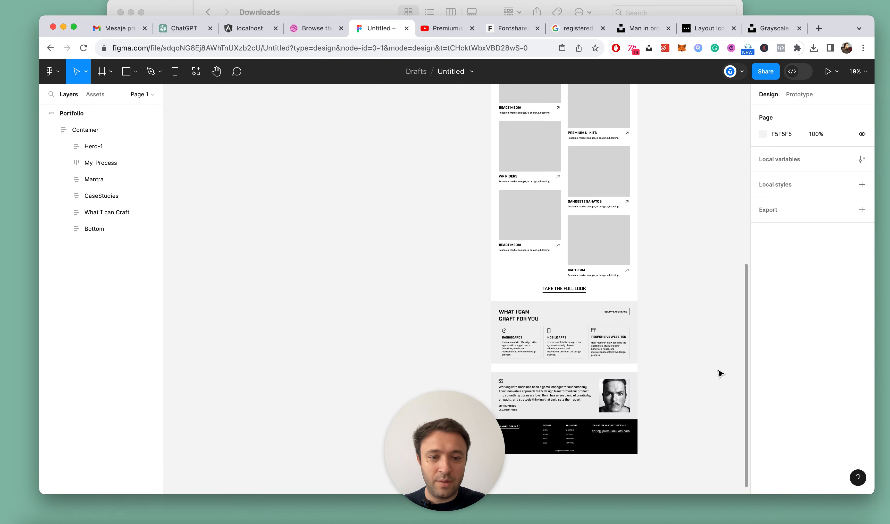
{"action": "scroll", "coordinate": [720, 374], "scroll_direction": "up", "scroll_amount": 5}
{"action": "scroll", "coordinate": [720, 374], "scroll_direction": "down", "scroll_amount": 5}
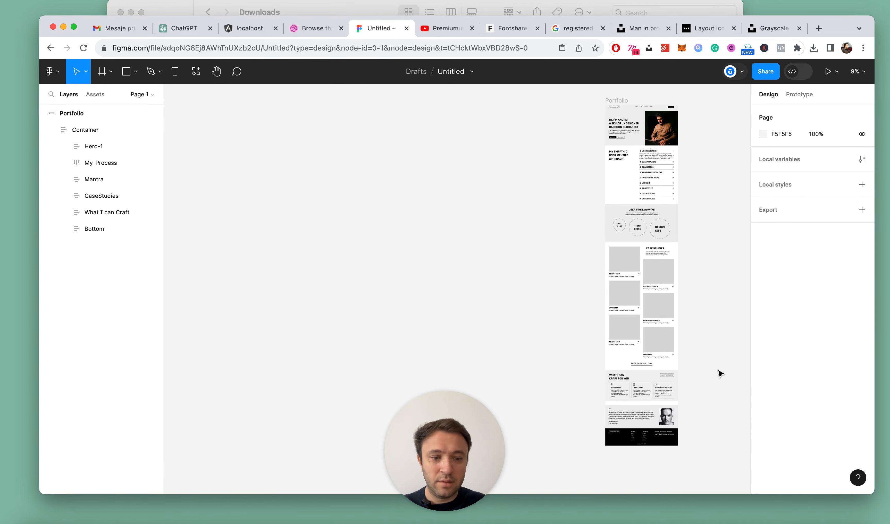
Move the What I can Craft section above CaseStudies in the Container, and collapse all layers
{"action": "scroll", "coordinate": [720, 374], "scroll_direction": "up", "scroll_amount": 4}
{"action": "left_click", "coordinate": [600, 374]}
{"action": "double_click", "coordinate": [591, 371]}
{"action": "left_click_drag", "start_coordinate": [108, 212], "coordinate": [105, 190]}
{"action": "left_click", "coordinate": [667, 224]}
{"action": "scroll", "coordinate": [667, 225], "scroll_direction": "up", "scroll_amount": 3}
{"action": "scroll", "coordinate": [665, 227], "scroll_direction": "up", "scroll_amount": 2}
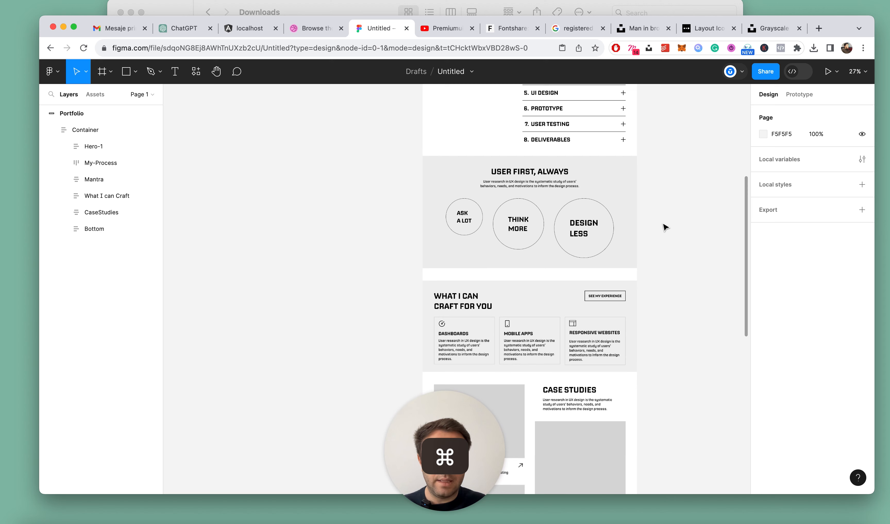
{"action": "key", "text": "alt+l"}
{"action": "scroll", "coordinate": [649, 227], "scroll_direction": "down", "scroll_amount": 5}
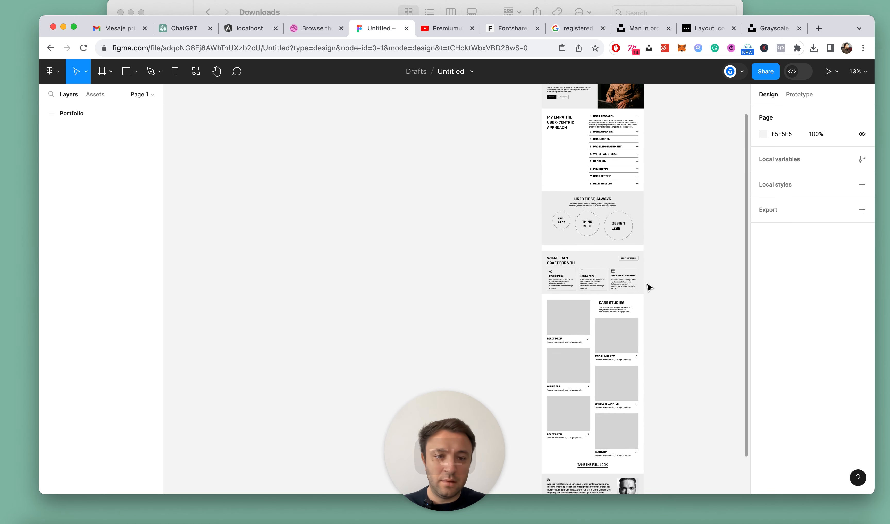
Remove the grey background fill from the What I can Craft section
{"action": "scroll", "coordinate": [647, 285], "scroll_direction": "up", "scroll_amount": 5}
{"action": "left_click", "coordinate": [571, 239]}
{"action": "double_click", "coordinate": [529, 223]}
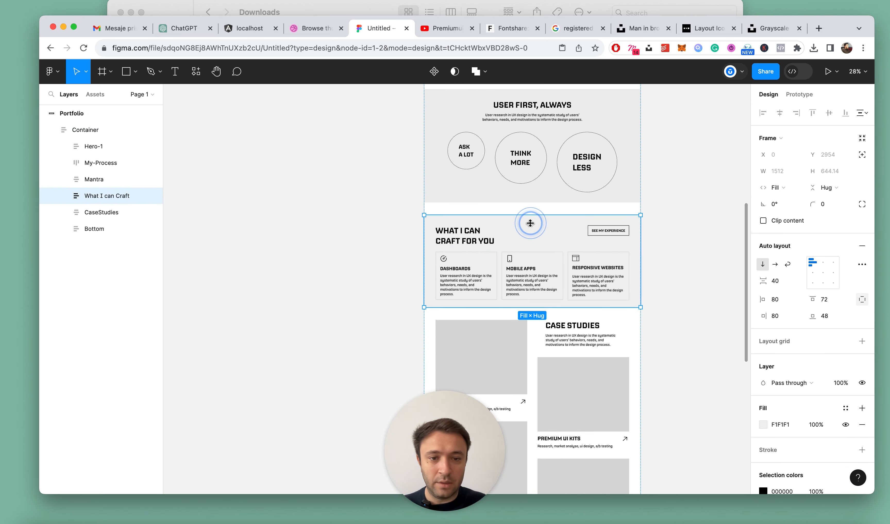
{"action": "left_click", "coordinate": [861, 425]}
{"action": "left_click", "coordinate": [672, 237]}
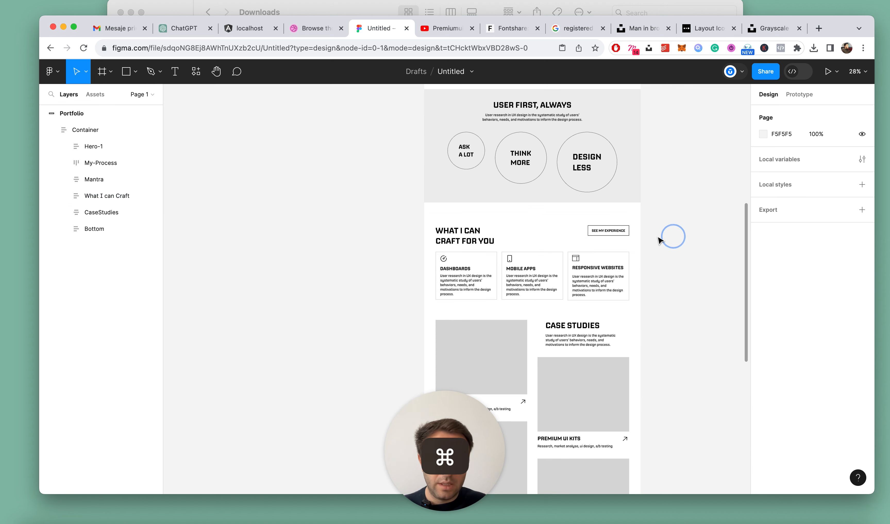
Examine the sequence and background contrast of the sections from the process list down to the footer
{"action": "scroll", "coordinate": [660, 240], "scroll_direction": "down", "scroll_amount": 10}
{"action": "scroll", "coordinate": [685, 269], "scroll_direction": "up", "scroll_amount": 7}
{"action": "scroll", "coordinate": [523, 348], "scroll_direction": "down", "scroll_amount": 3}
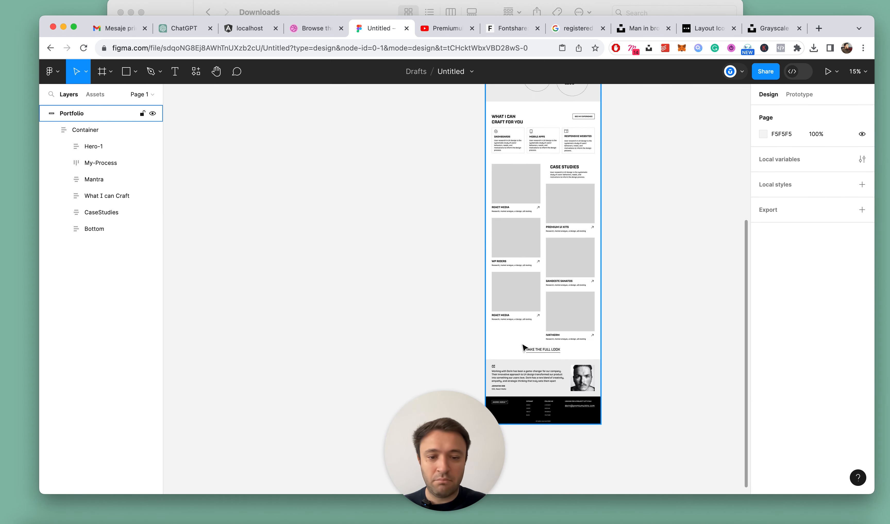
{"action": "left_click", "coordinate": [667, 215]}
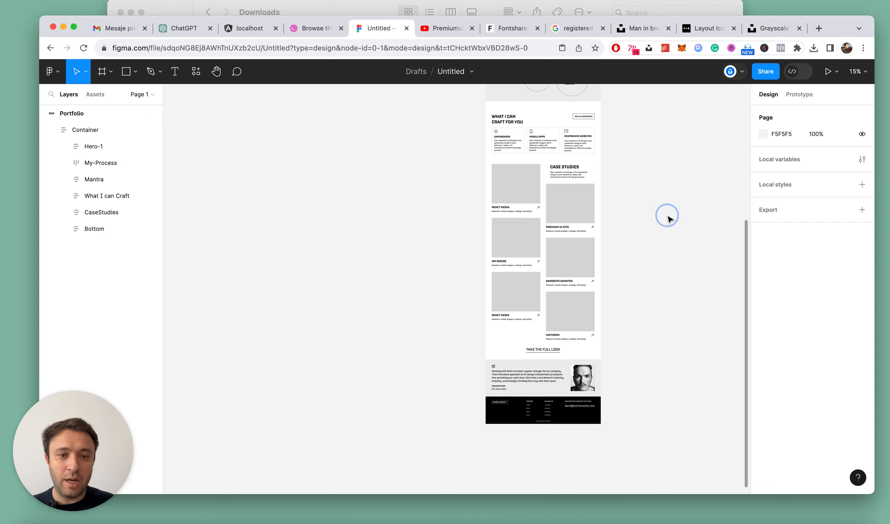
{"action": "scroll", "coordinate": [662, 217], "scroll_direction": "up", "scroll_amount": 2}
{"action": "scroll", "coordinate": [642, 213], "scroll_direction": "up", "scroll_amount": 5}
{"action": "scroll", "coordinate": [642, 213], "scroll_direction": "up", "scroll_amount": 3}
{"action": "scroll", "coordinate": [451, 223], "scroll_direction": "down", "scroll_amount": 6}
{"action": "scroll", "coordinate": [417, 228], "scroll_direction": "down", "scroll_amount": 2}
{"action": "scroll", "coordinate": [533, 206], "scroll_direction": "up", "scroll_amount": 5}
{"action": "scroll", "coordinate": [526, 218], "scroll_direction": "up", "scroll_amount": 2}
Move the What I can Craft section above the Mantra section in the Container
{"action": "left_click", "coordinate": [464, 314]}
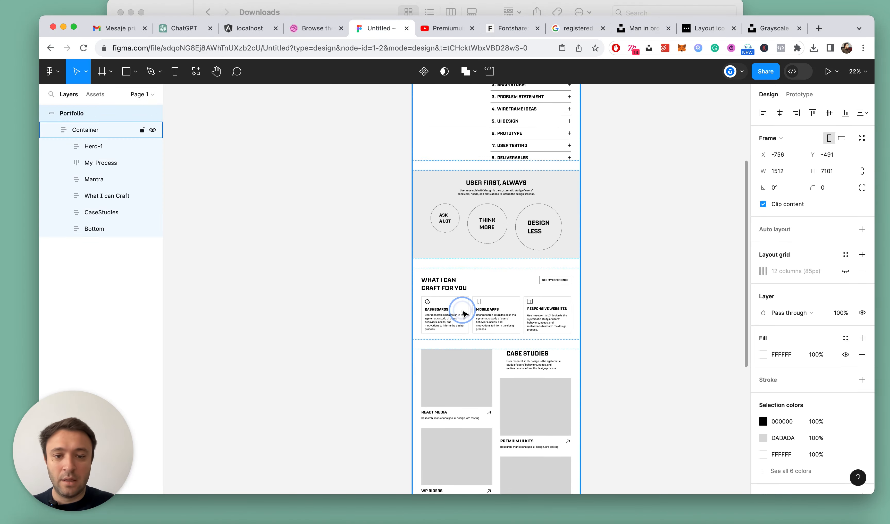
{"action": "key", "text": "shift+a"}
{"action": "left_click", "coordinate": [516, 305]}
{"action": "left_click_drag", "start_coordinate": [96, 196], "coordinate": [104, 178]}
{"action": "left_click", "coordinate": [627, 227]}
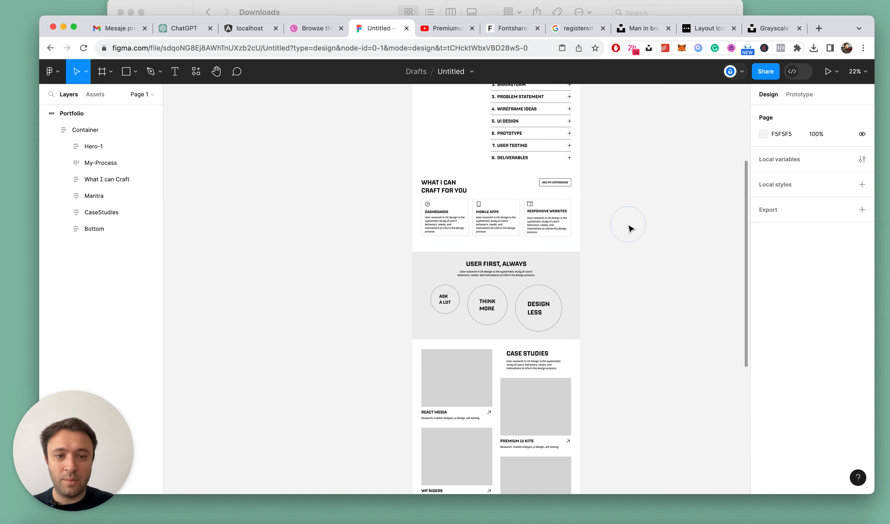
{"action": "scroll", "coordinate": [627, 226], "scroll_direction": "down", "scroll_amount": 5}
{"action": "scroll", "coordinate": [624, 222], "scroll_direction": "up", "scroll_amount": 10}
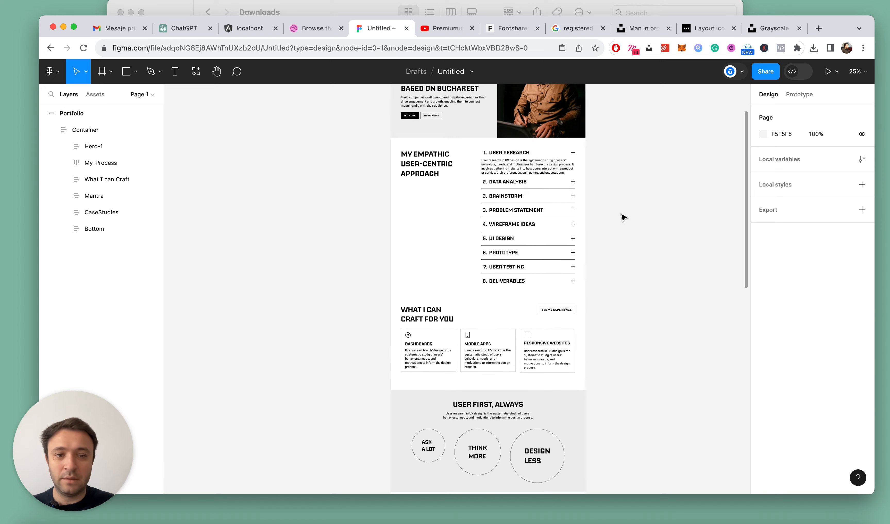
Undo moving the What I can Craft section above Mantra
{"action": "key", "text": "super+z"}
{"action": "key", "text": "super+z"}
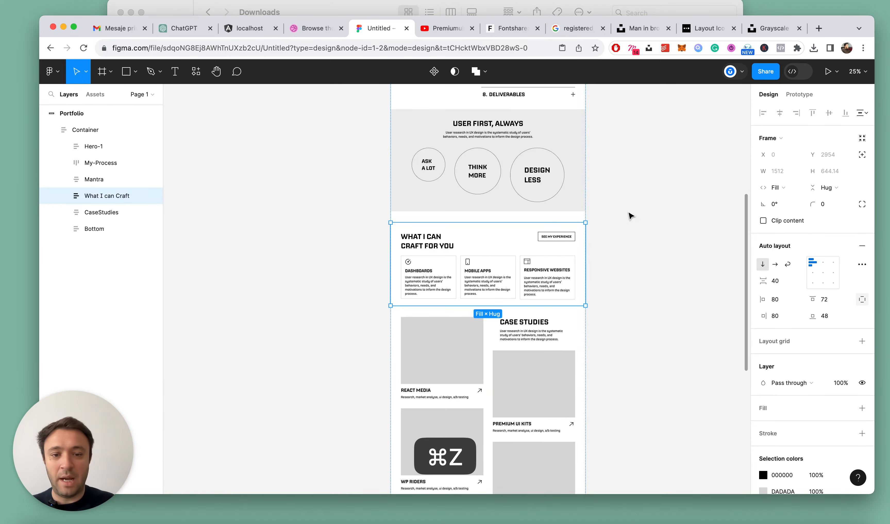
{"action": "key", "text": "super+z"}
Collapse all layers so that only the Portfolio frame is listed
{"action": "scroll", "coordinate": [626, 220], "scroll_direction": "down", "scroll_amount": 5}
{"action": "scroll", "coordinate": [622, 278], "scroll_direction": "up", "scroll_amount": 5}
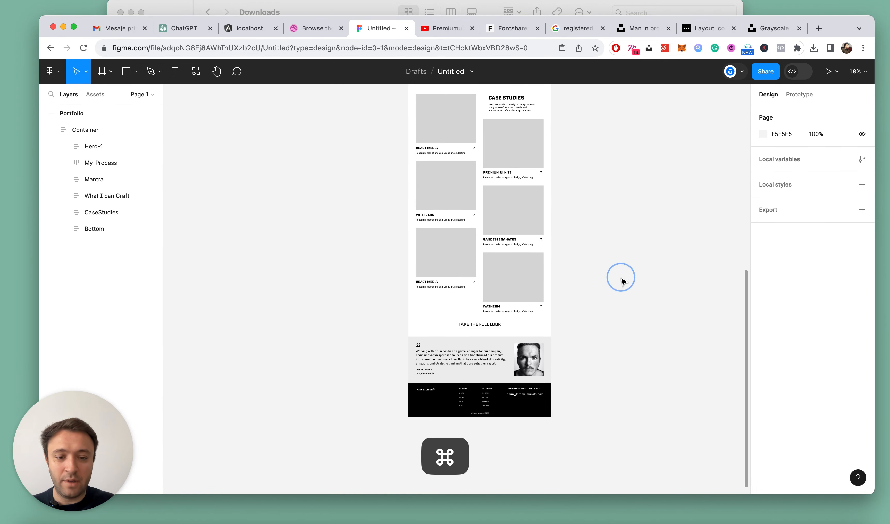
{"action": "key", "text": "alt+l"}
{"action": "scroll", "coordinate": [552, 292], "scroll_direction": "up", "scroll_amount": 10}
{"action": "scroll", "coordinate": [552, 292], "scroll_direction": "down", "scroll_amount": 4}
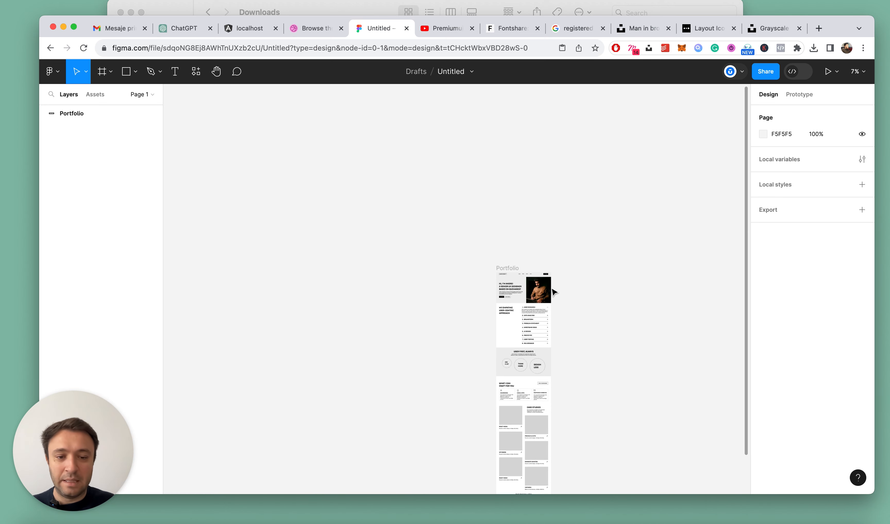
Rename the Portfolio frame as Portfolio-Light
{"action": "scroll", "coordinate": [552, 292], "scroll_direction": "up", "scroll_amount": 5}
{"action": "scroll", "coordinate": [552, 292], "scroll_direction": "up", "scroll_amount": 3}
{"action": "left_click", "coordinate": [364, 157]}
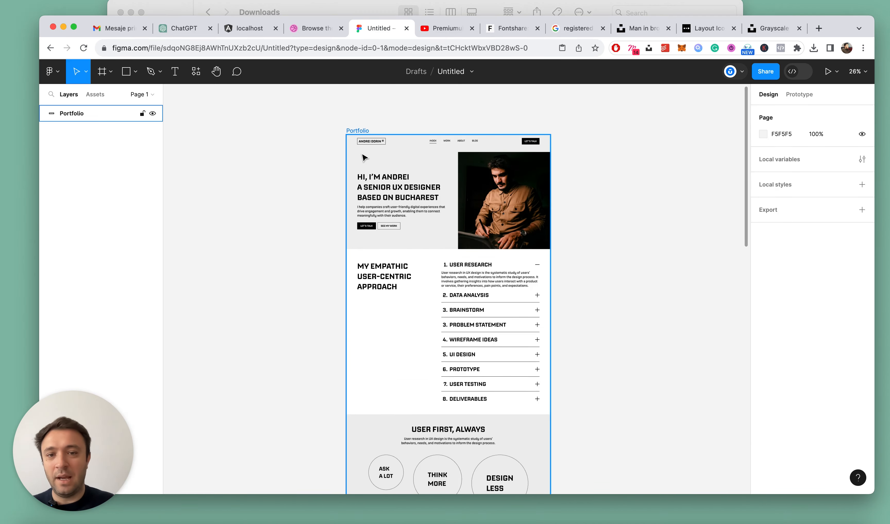
{"action": "left_click", "coordinate": [360, 131]}
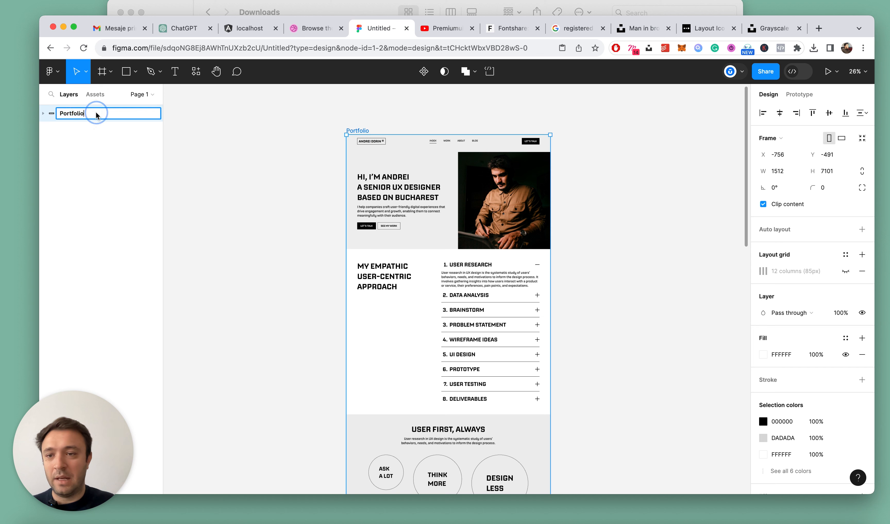
{"action": "type", "text": "-Light"}
{"action": "key", "text": "Return"}
Duplicate the Portfolio-Light frame, place the copy below it in the layer order, and rename the copy Portfolio-Dark
{"action": "key", "text": "super+d"}
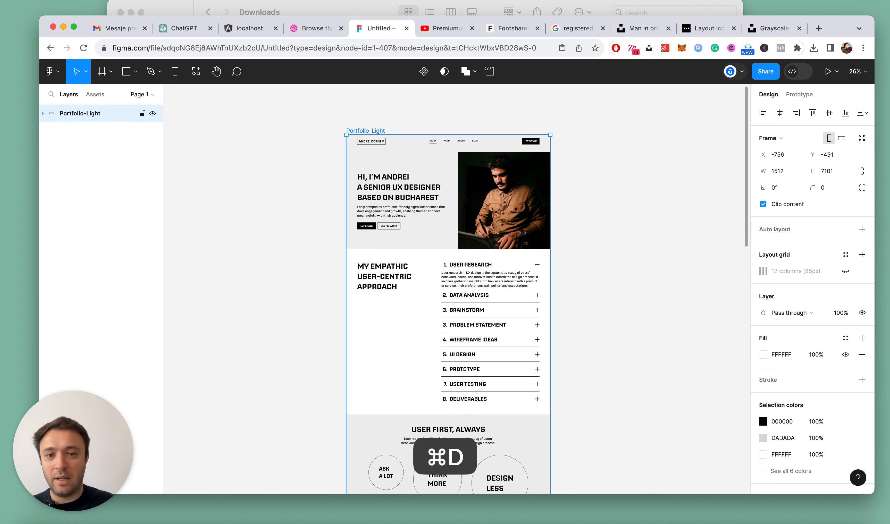
{"action": "key", "text": "super+bracketleft"}
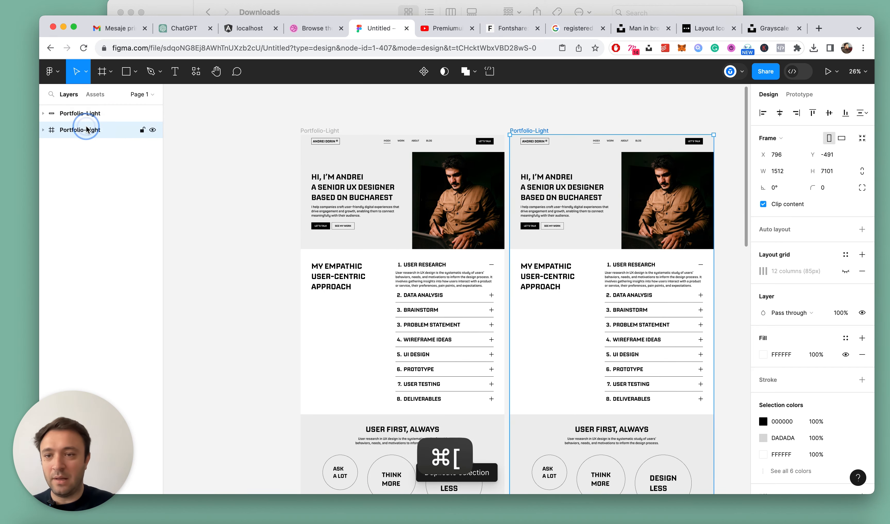
{"action": "double_click", "coordinate": [92, 130]}
{"action": "key", "text": "Return"}
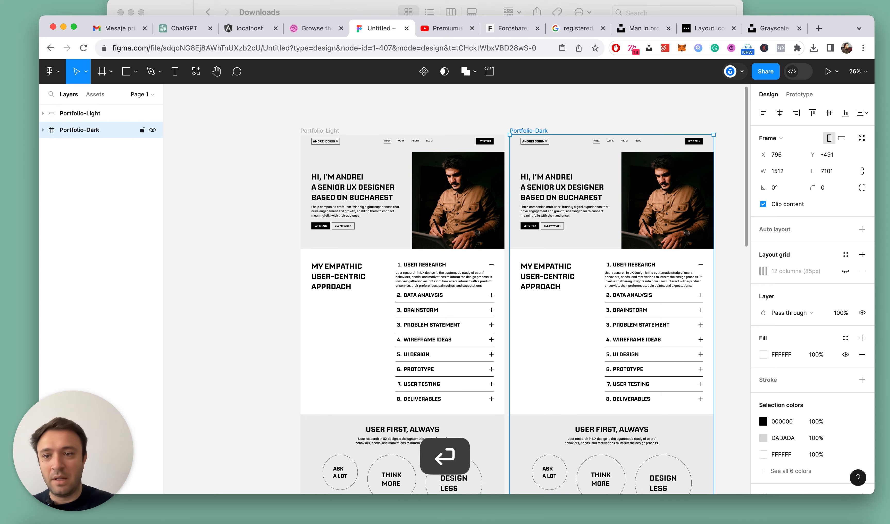
Change the auto layout direction of the Hero frame in Portfolio-Dark to vertical
{"action": "scroll", "coordinate": [568, 185], "scroll_direction": "right", "scroll_amount": 5}
{"action": "left_click", "coordinate": [572, 189]}
{"action": "scroll", "coordinate": [479, 201], "scroll_direction": "down", "scroll_amount": 8}
{"action": "scroll", "coordinate": [480, 202], "scroll_direction": "up", "scroll_amount": 8}
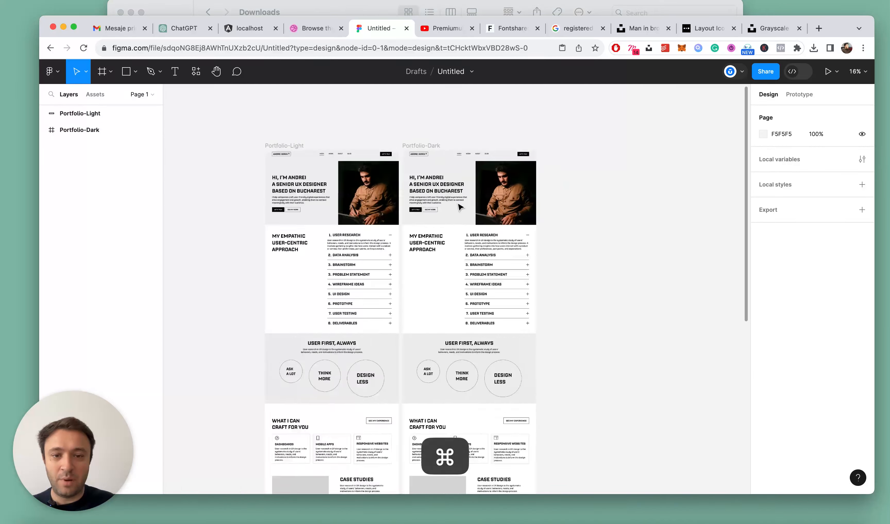
{"action": "double_click", "coordinate": [580, 179]}
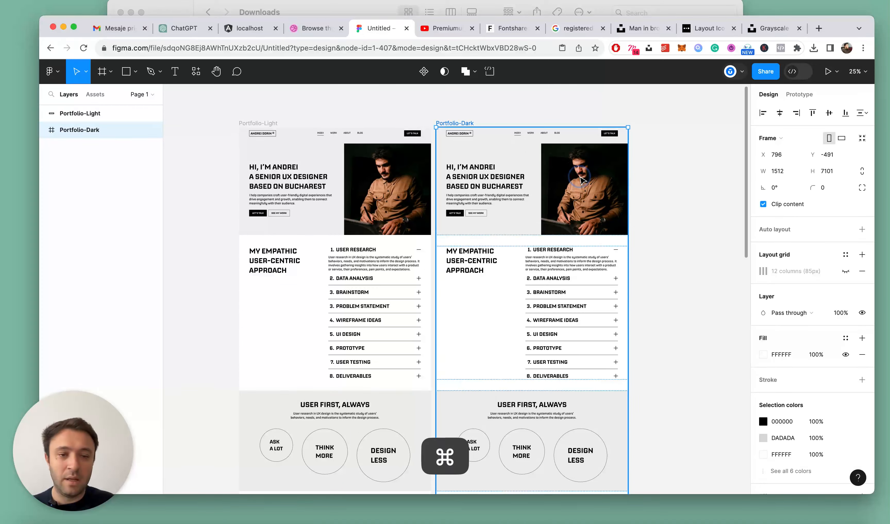
{"action": "double_click", "coordinate": [588, 177]}
{"action": "scroll", "coordinate": [680, 182], "scroll_direction": "up", "scroll_amount": 3}
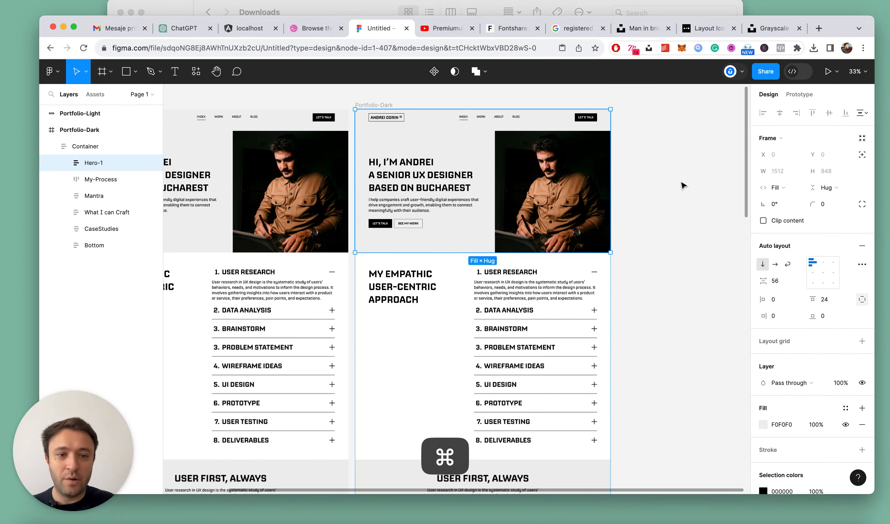
{"action": "double_click", "coordinate": [518, 175]}
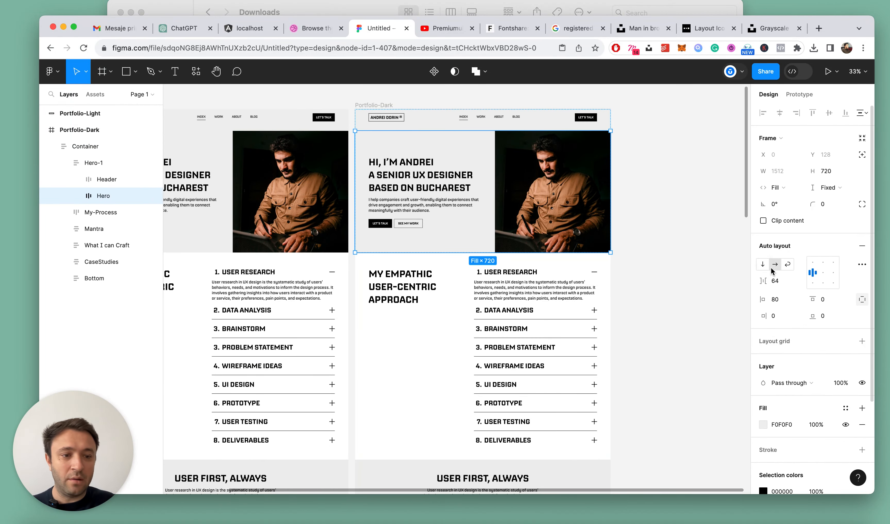
{"action": "left_click", "coordinate": [763, 264]}
{"action": "left_click", "coordinate": [706, 225]}
Set the auto layout alignment of the Hero, Copy and Text frames in Portfolio-Dark to top centre
{"action": "double_click", "coordinate": [417, 170]}
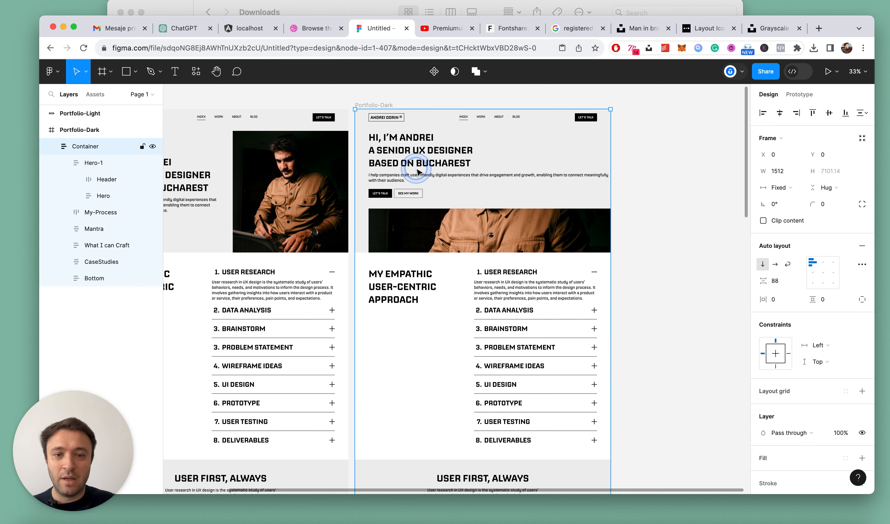
{"action": "double_click", "coordinate": [417, 170]}
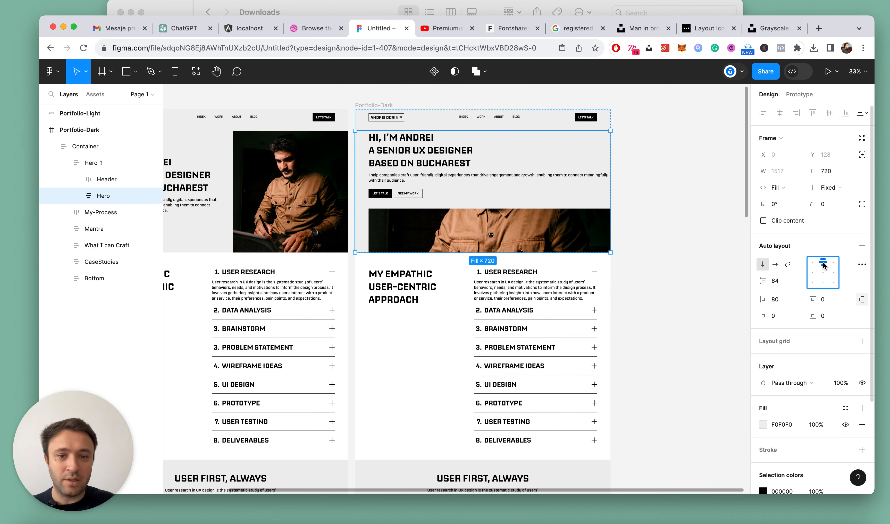
{"action": "left_click", "coordinate": [409, 153]}
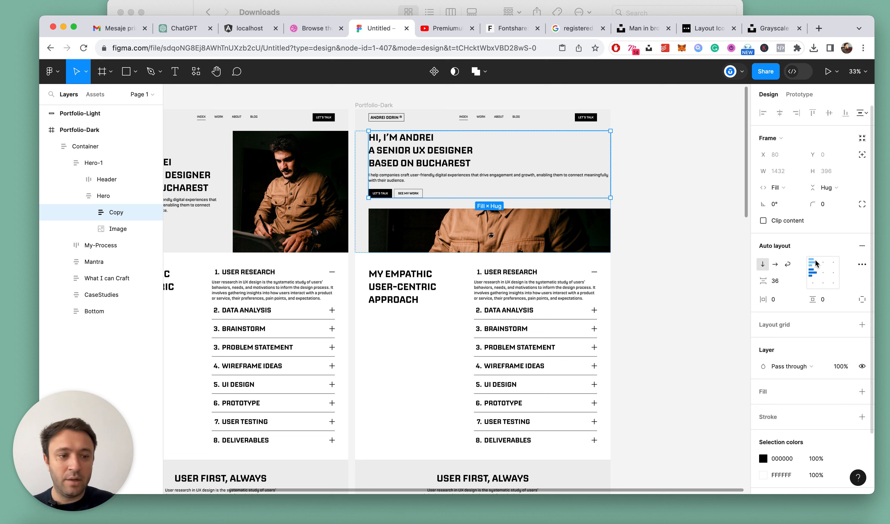
{"action": "double_click", "coordinate": [390, 150]}
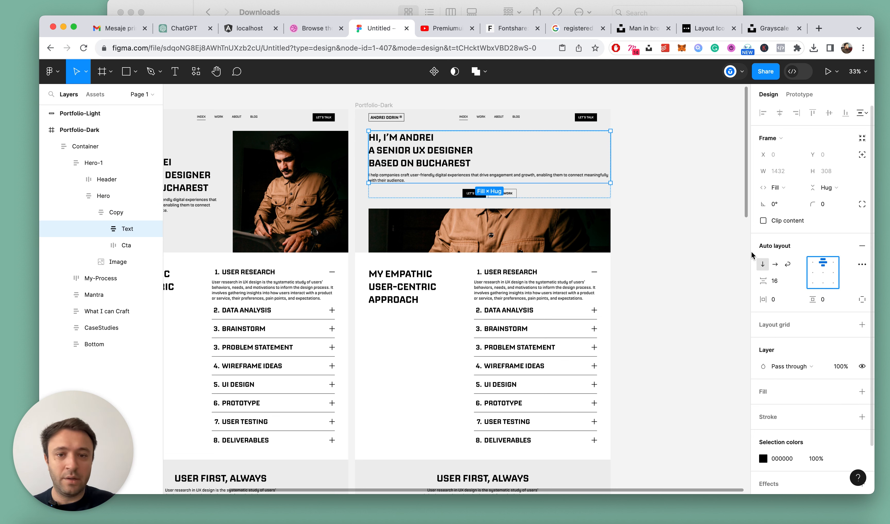
Centre-align the hero heading text in Portfolio-Dark
{"action": "left_click", "coordinate": [101, 229]}
{"action": "left_click", "coordinate": [136, 248]}
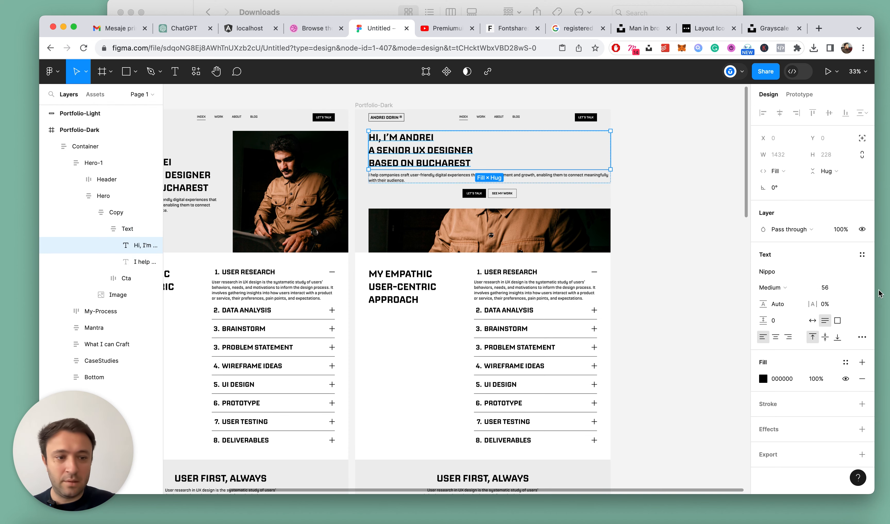
{"action": "left_click", "coordinate": [775, 337]}
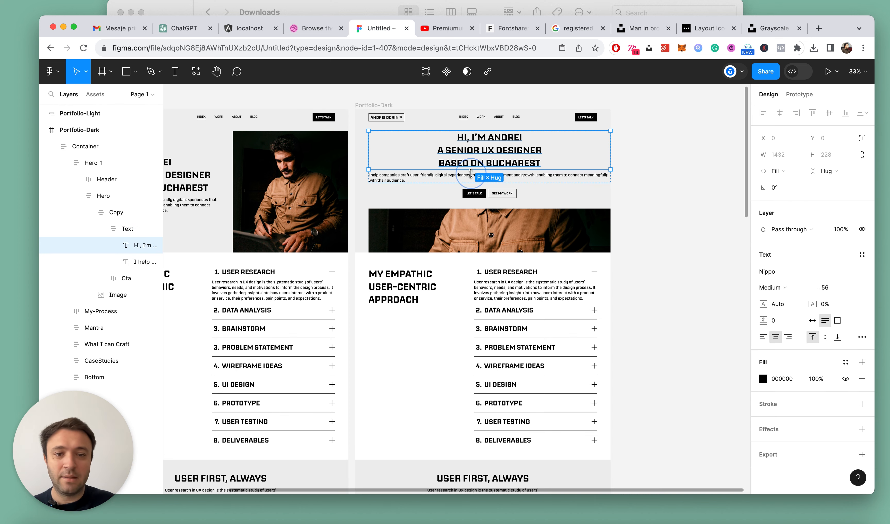
Delete the Cta button group below the hero intro paragraph in Portfolio-Dark
{"action": "scroll", "coordinate": [470, 173], "scroll_direction": "up", "scroll_amount": 3}
{"action": "left_click", "coordinate": [475, 200]}
{"action": "key", "text": "Delete"}
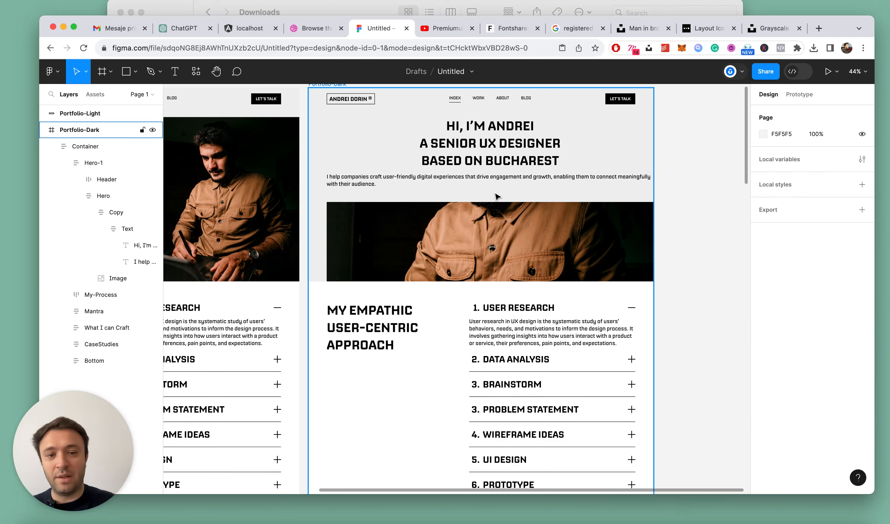
Set the hero intro paragraph's width to Hug contents and break its line after "digital experiences"
{"action": "left_click", "coordinate": [473, 173], "text": "super"}
{"action": "left_click", "coordinate": [779, 171]}
{"action": "left_click", "coordinate": [784, 160]}
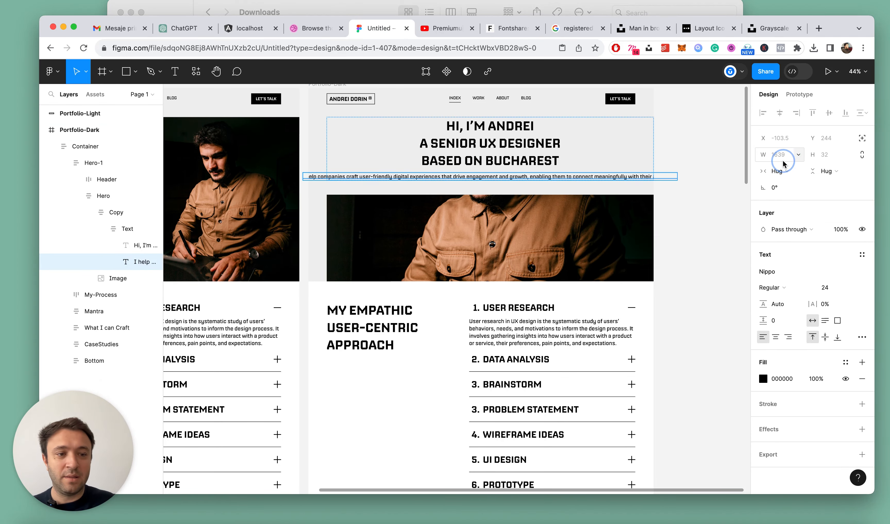
{"action": "double_click", "coordinate": [460, 179]}
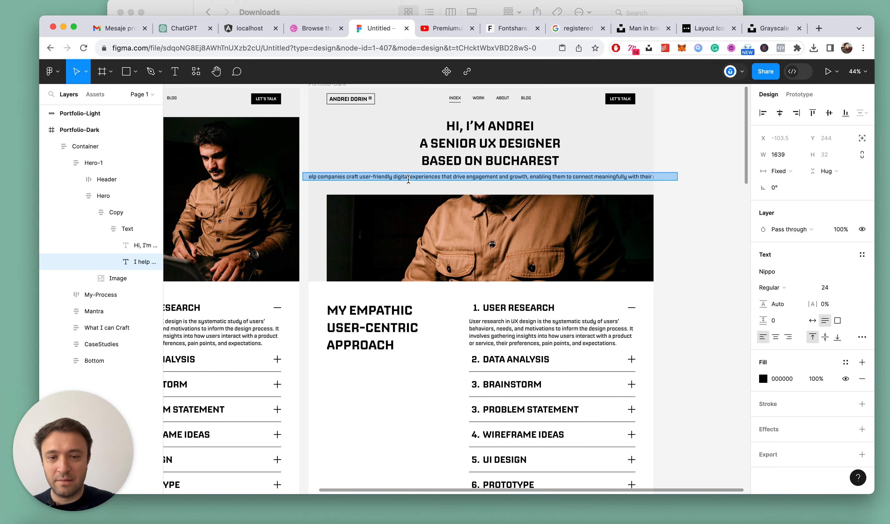
{"action": "left_click", "coordinate": [443, 177]}
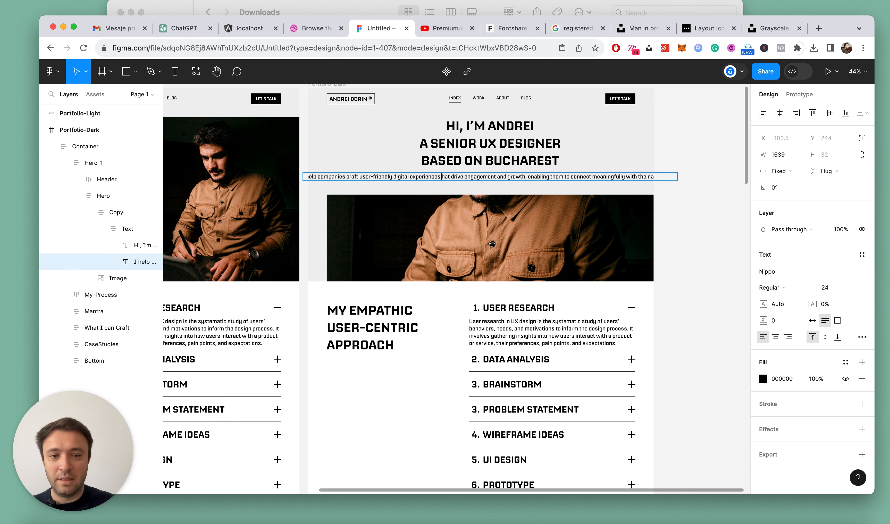
{"action": "key", "text": "Return"}
Centre-align the hero intro paragraph and add another line break after "enabling them to"
{"action": "key", "text": "super+a"}
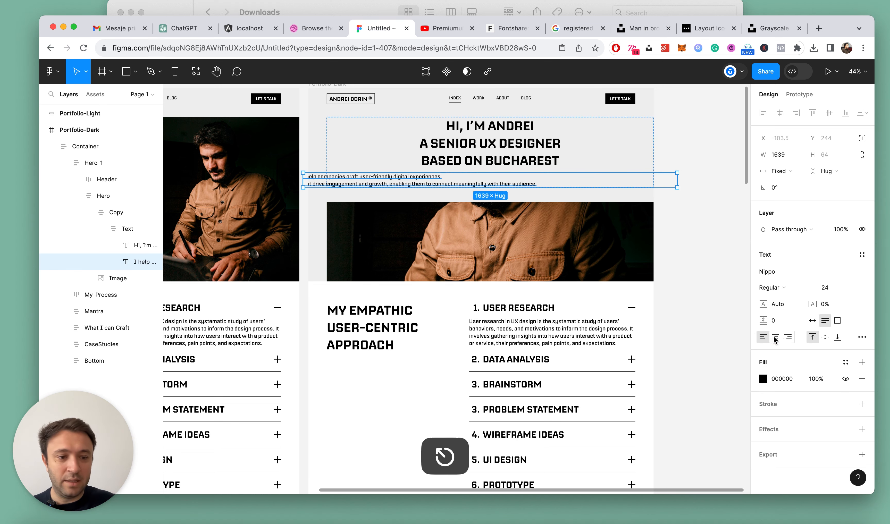
{"action": "key", "text": "alt+super+t"}
{"action": "scroll", "coordinate": [525, 186], "scroll_direction": "up", "scroll_amount": 5}
{"action": "left_click", "coordinate": [424, 183]}
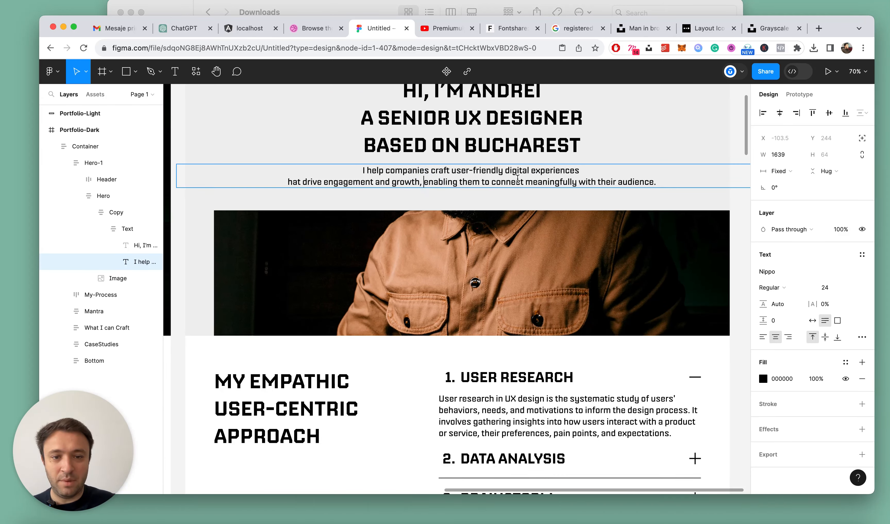
{"action": "left_click", "coordinate": [492, 178]}
{"action": "key", "text": "Return"}
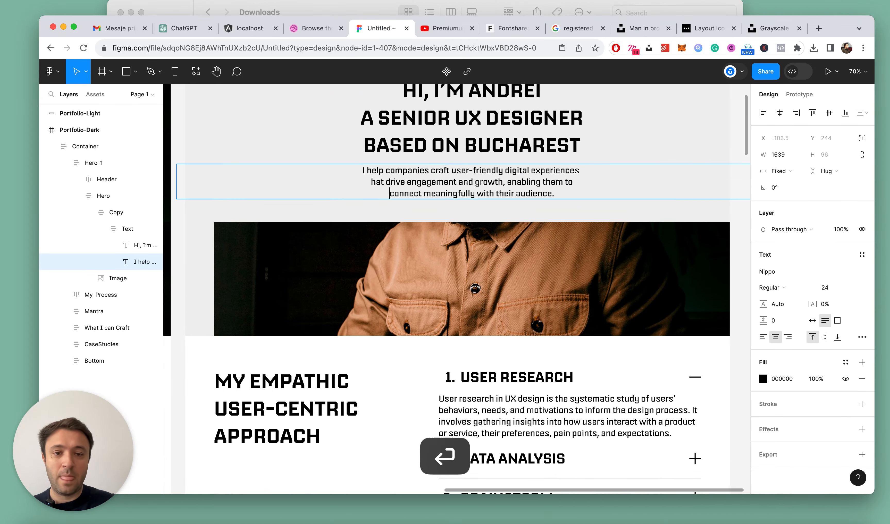
{"action": "key", "text": "Escape"}
Set the horizontal sizing of the three-line hero intro paragraph to Hug contents
{"action": "scroll", "coordinate": [492, 179], "scroll_direction": "down", "scroll_amount": 5}
{"action": "left_click", "coordinate": [771, 173]}
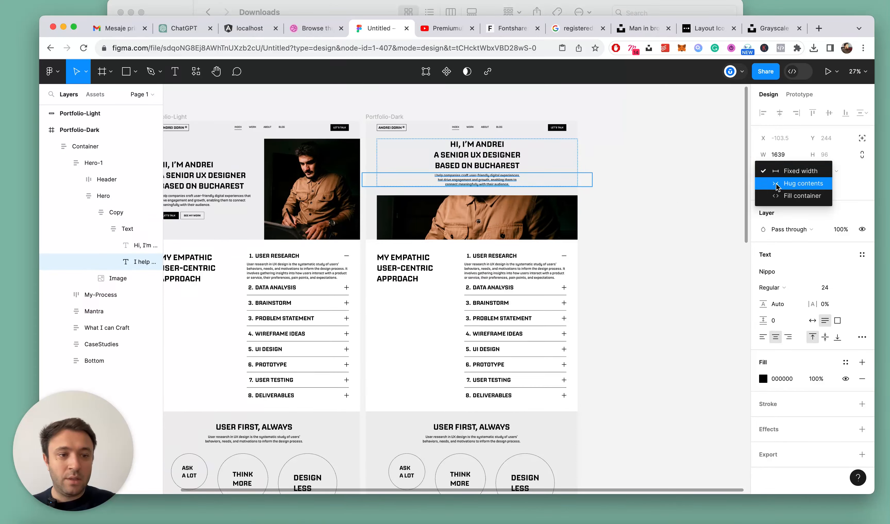
{"action": "left_click", "coordinate": [779, 184]}
{"action": "left_click", "coordinate": [660, 169]}
Switch the Portfolio-Dark hero image to fixed sizing and resize it to about 560 × 522
{"action": "scroll", "coordinate": [531, 167], "scroll_direction": "down", "scroll_amount": 2}
{"action": "scroll", "coordinate": [532, 167], "scroll_direction": "down", "scroll_amount": 5}
{"action": "scroll", "coordinate": [533, 166], "scroll_direction": "up", "scroll_amount": 4}
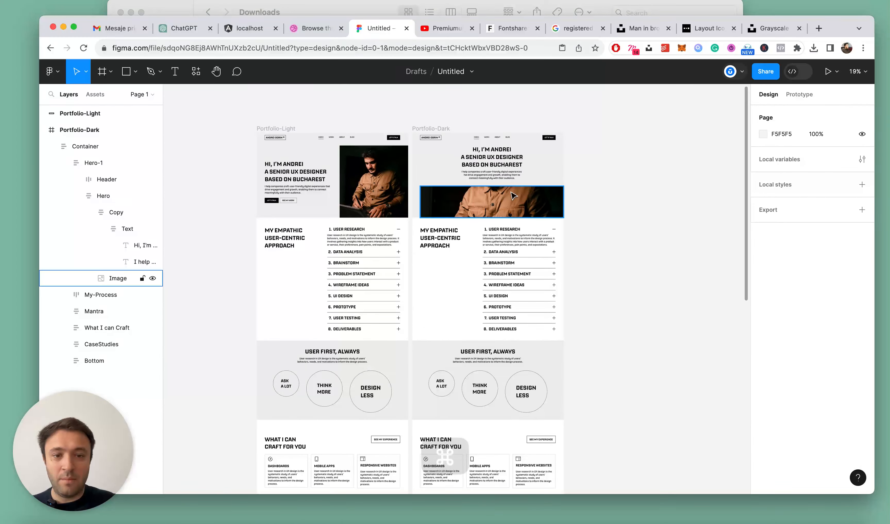
{"action": "left_click", "coordinate": [508, 194], "text": "super"}
{"action": "scroll", "coordinate": [508, 195], "scroll_direction": "up", "scroll_amount": 5}
{"action": "left_click", "coordinate": [778, 171]}
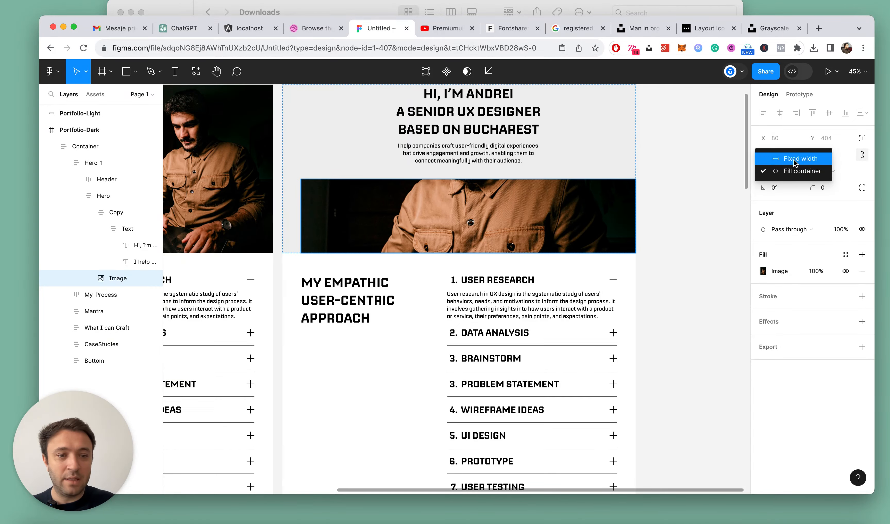
{"action": "left_click", "coordinate": [778, 159]}
{"action": "left_click_drag", "start_coordinate": [635, 203], "coordinate": [533, 201]}
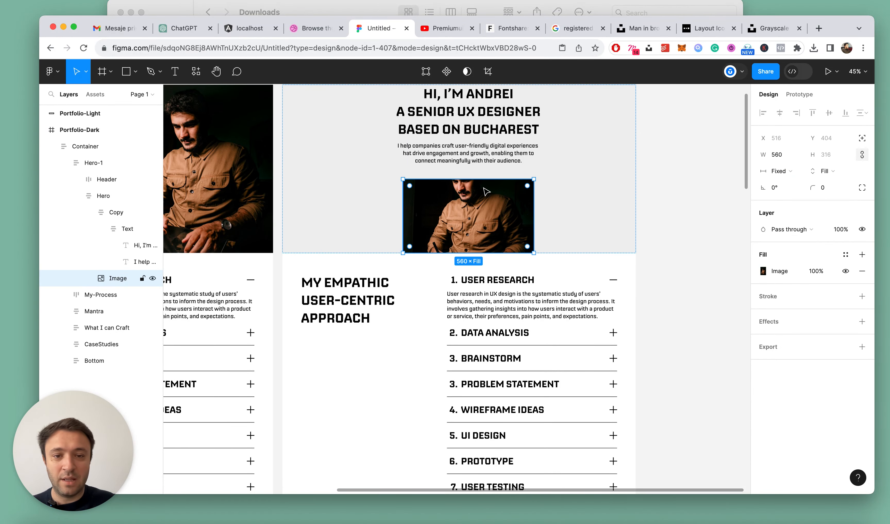
{"action": "left_click_drag", "start_coordinate": [479, 179], "coordinate": [480, 157]}
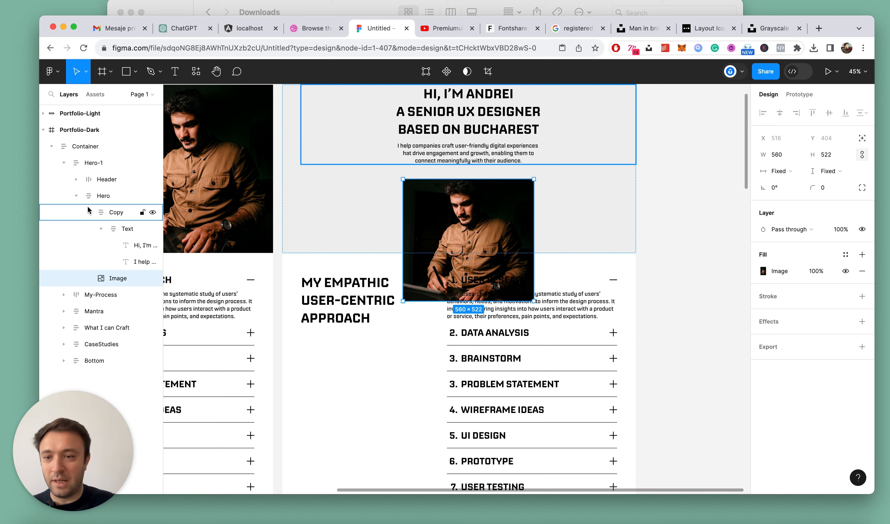
Set the vertical sizing of the Portfolio-Dark Hero frame to Hug contents
{"action": "left_click", "coordinate": [87, 196]}
{"action": "left_click", "coordinate": [824, 190]}
{"action": "left_click", "coordinate": [826, 201]}
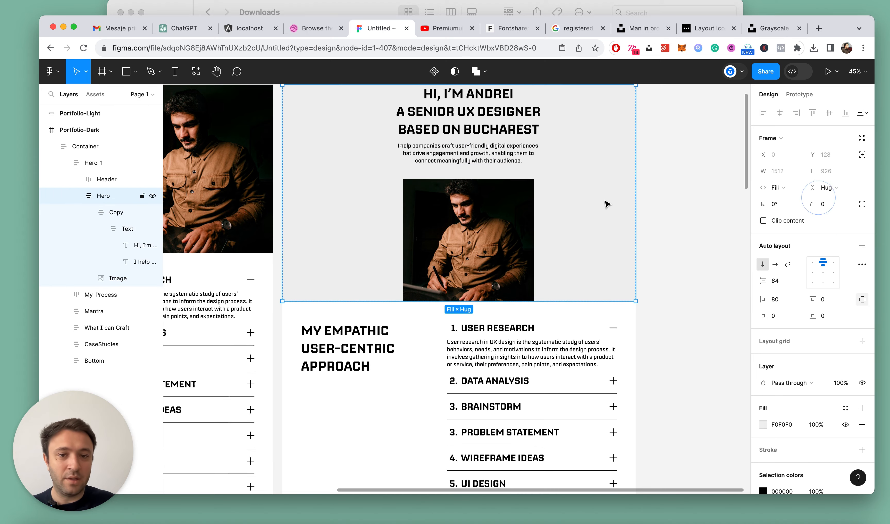
{"action": "scroll", "coordinate": [604, 202], "scroll_direction": "down", "scroll_amount": 6}
{"action": "left_click", "coordinate": [674, 184]}
Round the corners of the Portfolio-Dark hero image with a radius of 24, increasing it to 32
{"action": "scroll", "coordinate": [545, 194], "scroll_direction": "up", "scroll_amount": 5}
{"action": "left_click", "coordinate": [556, 207], "text": "super"}
{"action": "left_click", "coordinate": [832, 189]}
{"action": "type", "text": "24"}
{"action": "key", "text": "Return"}
{"action": "left_click", "coordinate": [828, 188]}
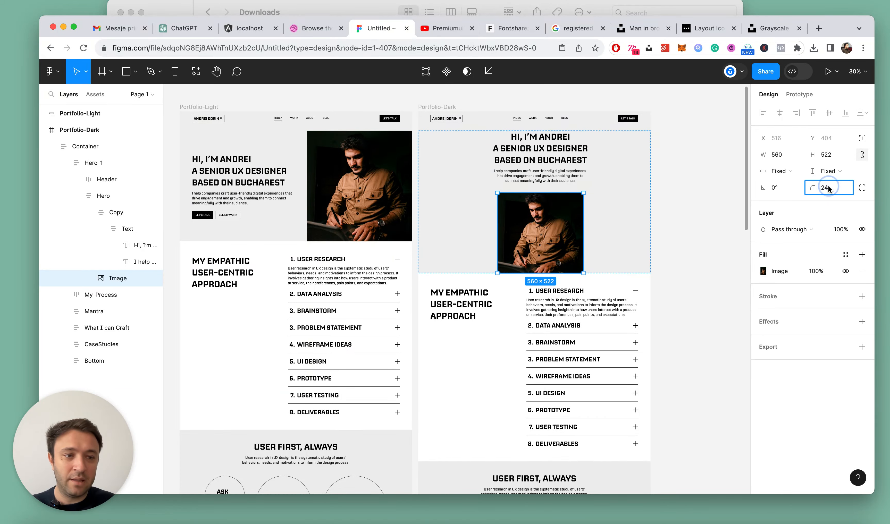
{"action": "type", "text": "32"}
{"action": "key", "text": "Return"}
{"action": "scroll", "coordinate": [640, 183], "scroll_direction": "up", "scroll_amount": 2}
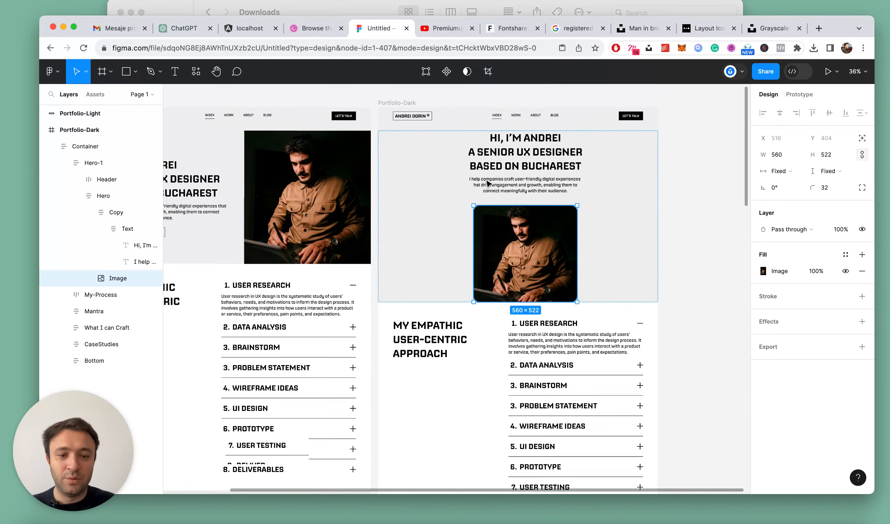
Set the bottom padding of the Portfolio-Dark Hero frame to 64, after trying 48 and 68
{"action": "left_click", "coordinate": [92, 196]}
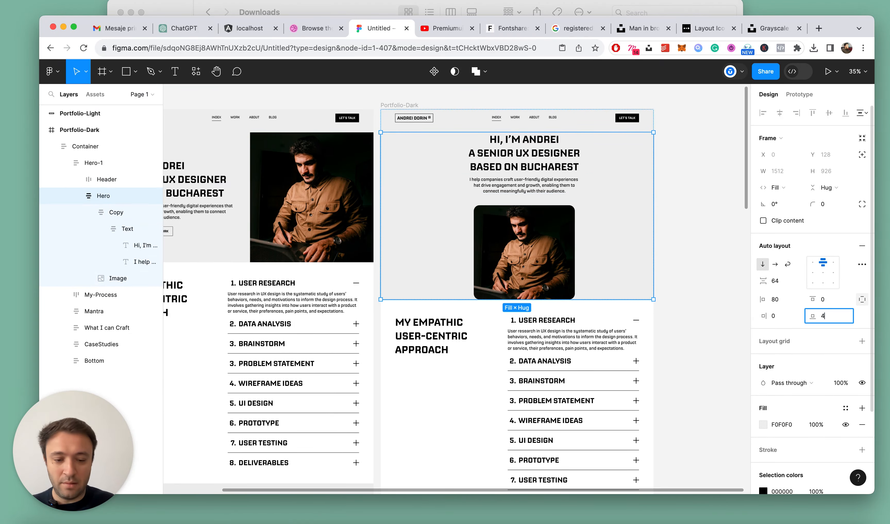
{"action": "type", "text": "48"}
{"action": "key", "text": "Return"}
{"action": "key", "text": "shift+Up"}
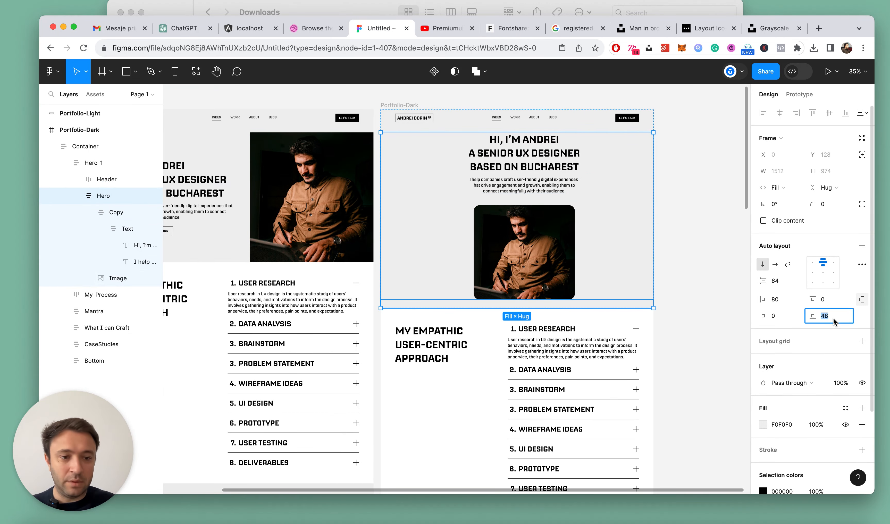
{"action": "key", "text": "shift+Up"}
{"action": "type", "text": "64"}
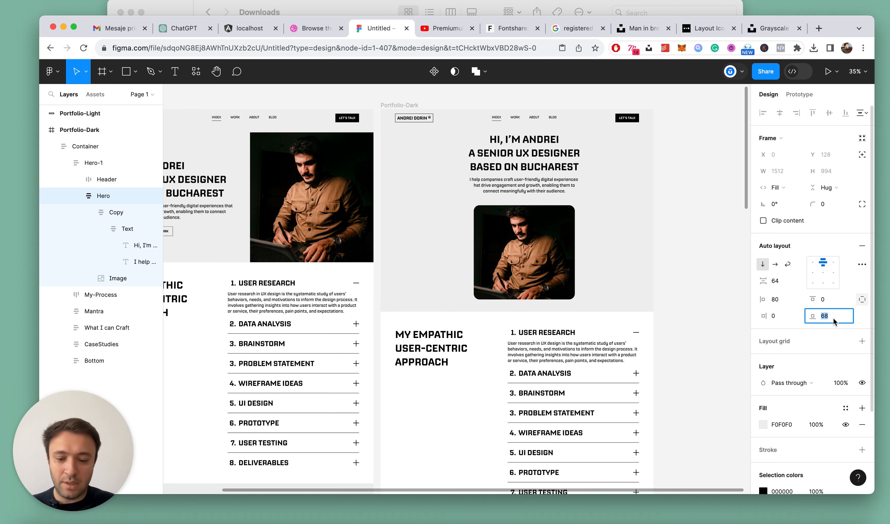
{"action": "key", "text": "Return"}
Copy the Hero frame's bottom padding of 64 to its top padding, and reduce the top value to 48
{"action": "left_click", "coordinate": [833, 317]}
{"action": "key", "text": "cmd+c"}
{"action": "left_click", "coordinate": [827, 299]}
{"action": "key", "text": "cmd+v"}
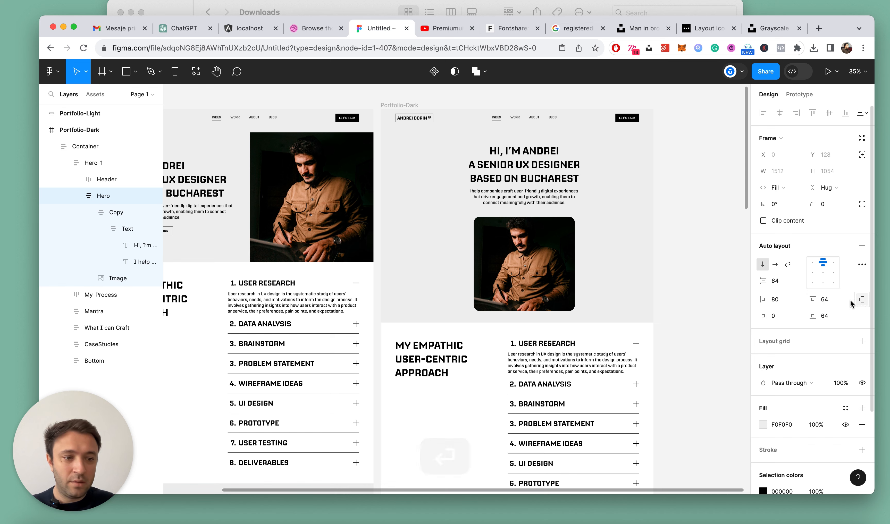
{"action": "left_click", "coordinate": [835, 301]}
{"action": "type", "text": "48"}
{"action": "key", "text": "Return"}
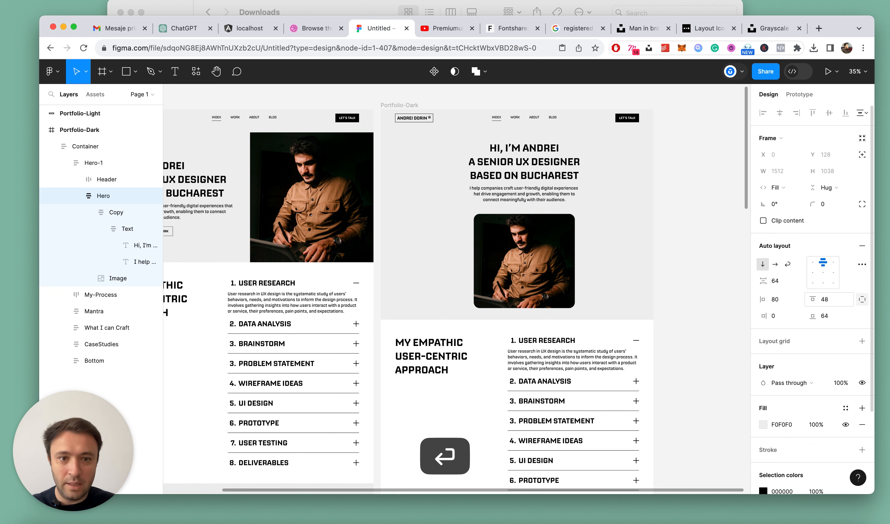
{"action": "left_click", "coordinate": [703, 197]}
Set the font size of the Portfolio-Dark hero heading to 80
{"action": "scroll", "coordinate": [703, 196], "scroll_direction": "down", "scroll_amount": 5}
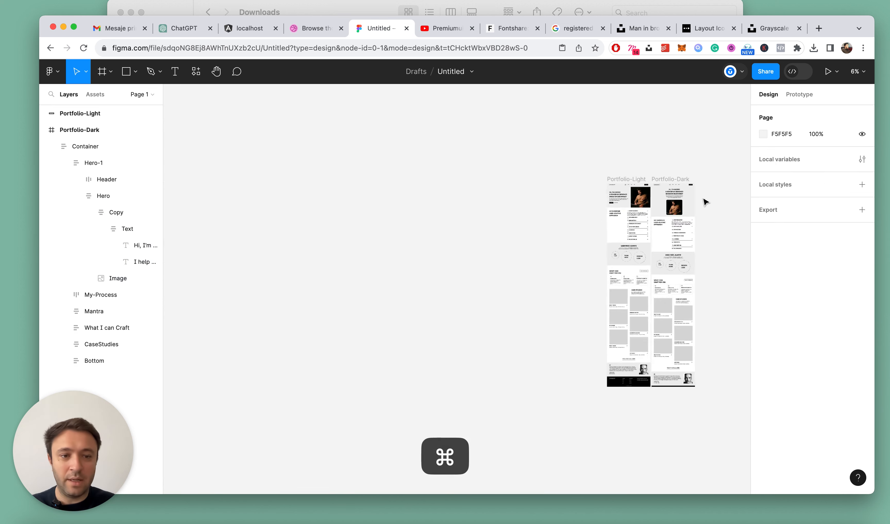
{"action": "scroll", "coordinate": [704, 201], "scroll_direction": "up", "scroll_amount": 8}
{"action": "scroll", "coordinate": [704, 202], "scroll_direction": "down", "scroll_amount": 3}
{"action": "left_click", "coordinate": [684, 176], "text": "super"}
{"action": "scroll", "coordinate": [642, 198], "scroll_direction": "up", "scroll_amount": 2}
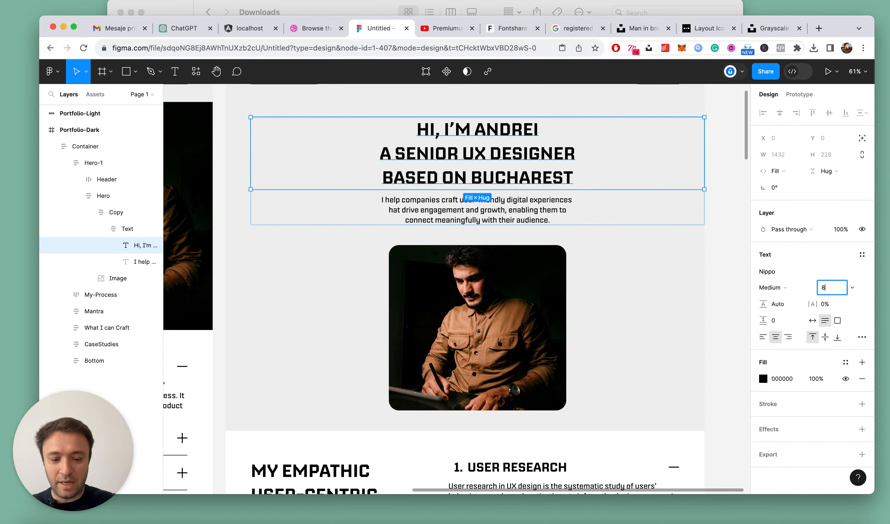
{"action": "type", "text": "80"}
{"action": "key", "text": "Return"}
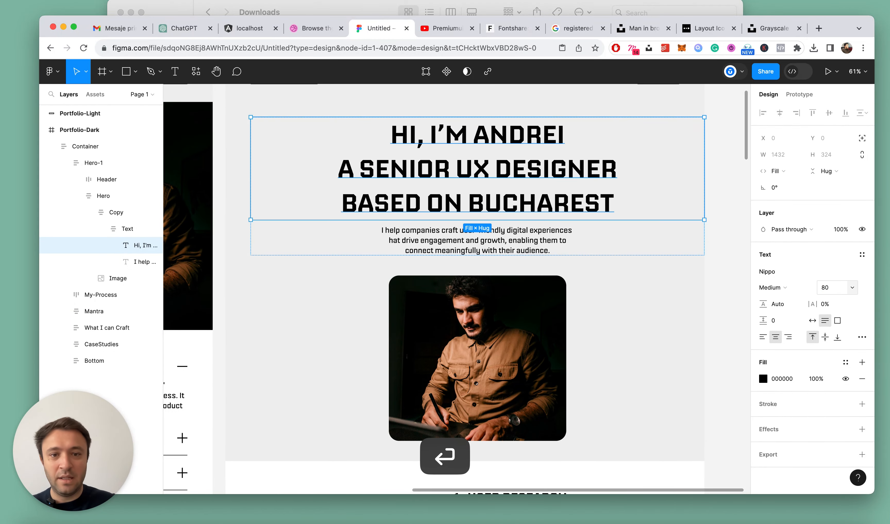
Delete the greeting line and the leading "A" so the dark hero heading reads "Senior UX Designer" over "Based on Bucharest"
{"action": "double_click", "coordinate": [532, 180]}
{"action": "left_click", "coordinate": [537, 155]}
{"action": "triple_click", "coordinate": [337, 141]}
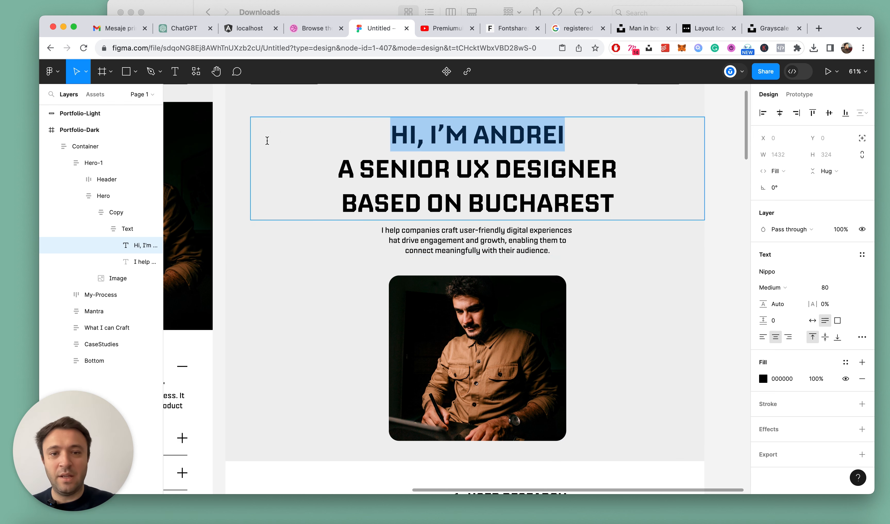
{"action": "key", "text": "BackSpace"}
{"action": "key", "text": "BackSpace"}
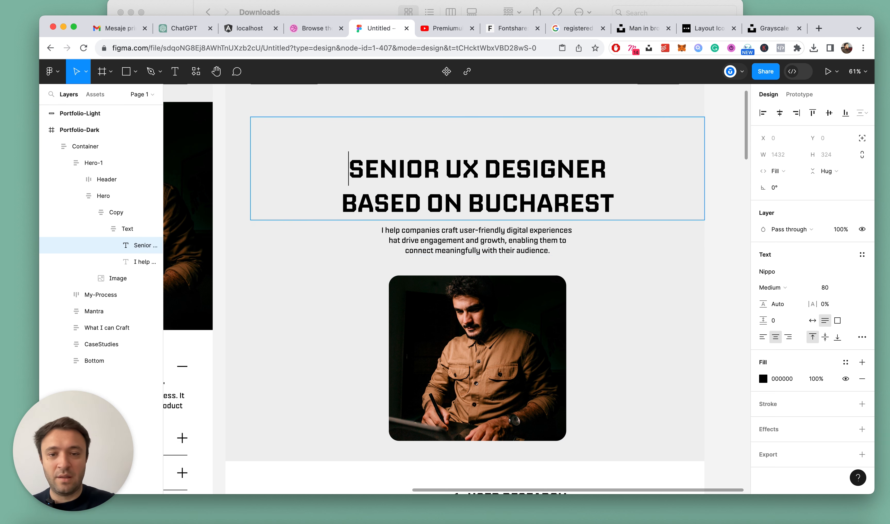
{"action": "key", "text": "BackSpace"}
{"action": "key", "text": "Escape"}
{"action": "scroll", "coordinate": [462, 191], "scroll_direction": "down", "scroll_amount": 10}
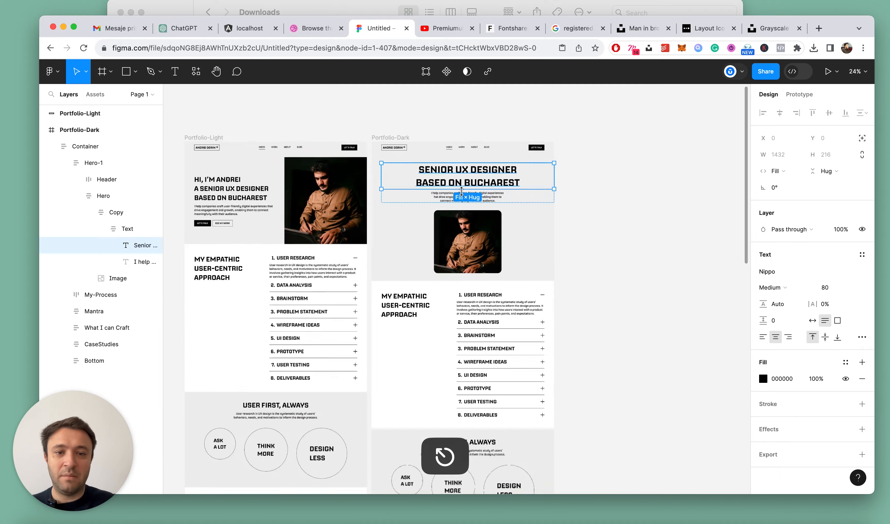
Deselect the hero heading and collapse all expanded layers of Portfolio-Dark
{"action": "left_click", "coordinate": [596, 183]}
{"action": "scroll", "coordinate": [494, 190], "scroll_direction": "up", "scroll_amount": 5}
{"action": "scroll", "coordinate": [385, 192], "scroll_direction": "up", "scroll_amount": 4}
{"action": "left_click", "coordinate": [390, 190], "text": "super"}
{"action": "left_click", "coordinate": [692, 198]}
{"action": "scroll", "coordinate": [693, 198], "scroll_direction": "down", "scroll_amount": 10}
{"action": "scroll", "coordinate": [692, 199], "scroll_direction": "up", "scroll_amount": 5}
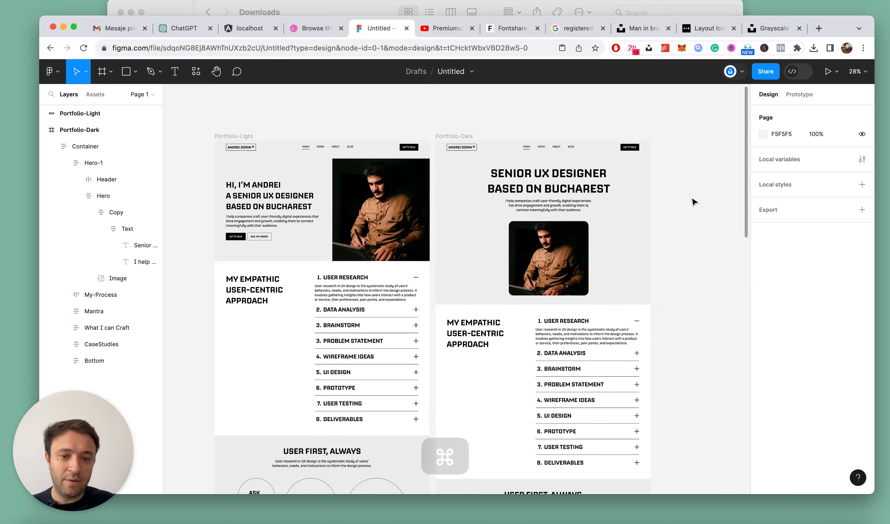
{"action": "key", "text": "alt+l"}
Compare the Portfolio-Light and Portfolio-Dark pages from the hero sections down to the footers
{"action": "scroll", "coordinate": [691, 199], "scroll_direction": "down", "scroll_amount": 8}
{"action": "scroll", "coordinate": [686, 261], "scroll_direction": "up", "scroll_amount": 6}
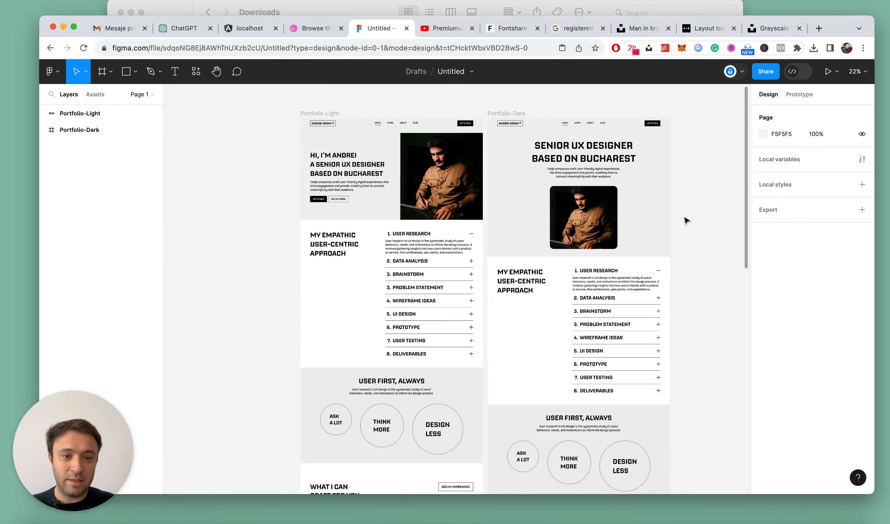
{"action": "scroll", "coordinate": [413, 232], "scroll_direction": "down", "scroll_amount": 3}
{"action": "left_click", "coordinate": [423, 119]}
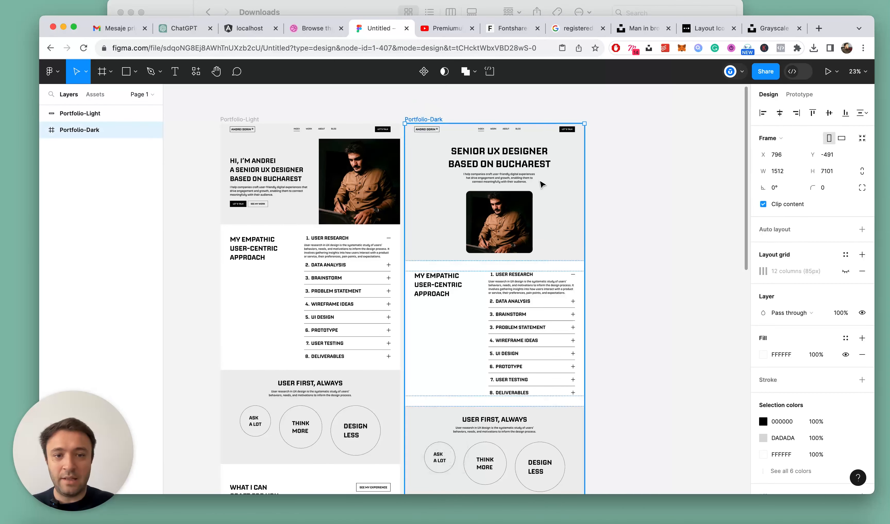
{"action": "scroll", "coordinate": [399, 283], "scroll_direction": "down", "scroll_amount": 5}
{"action": "scroll", "coordinate": [399, 283], "scroll_direction": "down", "scroll_amount": 10}
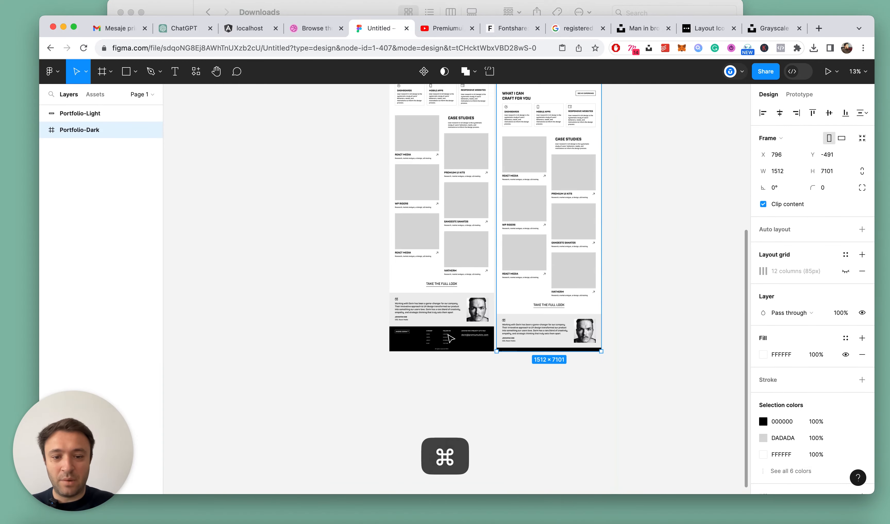
{"action": "scroll", "coordinate": [388, 270], "scroll_direction": "up", "scroll_amount": 2}
{"action": "scroll", "coordinate": [386, 267], "scroll_direction": "up", "scroll_amount": 3}
{"action": "left_click", "coordinate": [350, 263]}
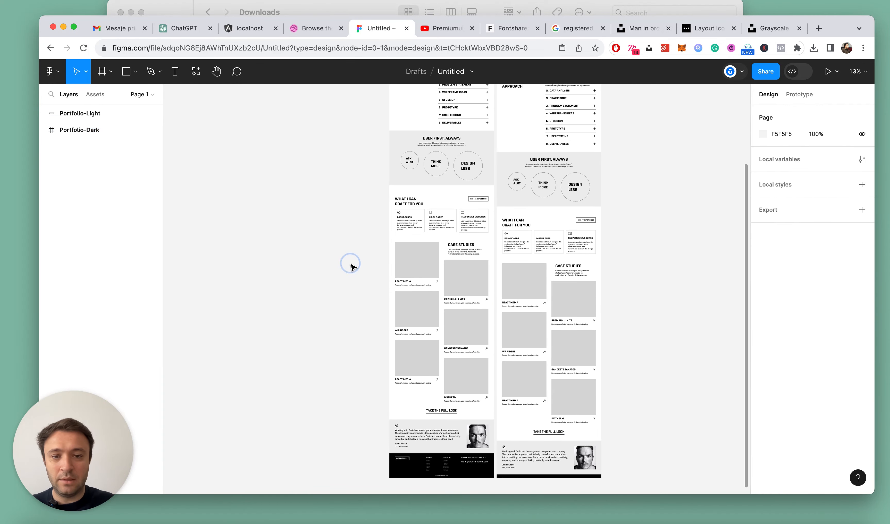
{"action": "scroll", "coordinate": [377, 280], "scroll_direction": "down", "scroll_amount": 4}
{"action": "scroll", "coordinate": [377, 280], "scroll_direction": "up", "scroll_amount": 8}
Change the background fill of Portfolio-Light's testimonial section to the light orange FFA178
{"action": "left_click", "coordinate": [624, 320], "text": "super"}
{"action": "scroll", "coordinate": [624, 320], "scroll_direction": "down", "scroll_amount": 2}
{"action": "scroll", "coordinate": [624, 321], "scroll_direction": "down", "scroll_amount": 1}
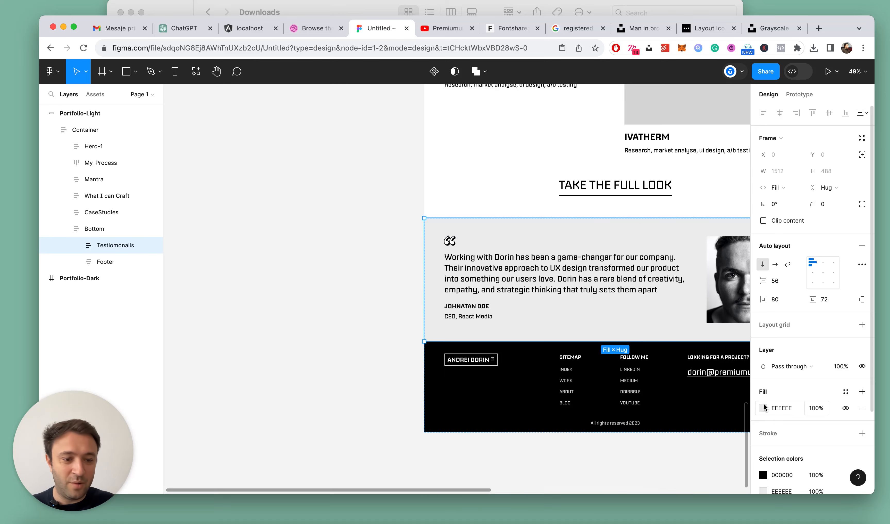
{"action": "left_click", "coordinate": [763, 408]}
{"action": "left_click_drag", "start_coordinate": [664, 363], "coordinate": [665, 365]}
{"action": "left_click_drag", "start_coordinate": [707, 251], "coordinate": [723, 227]}
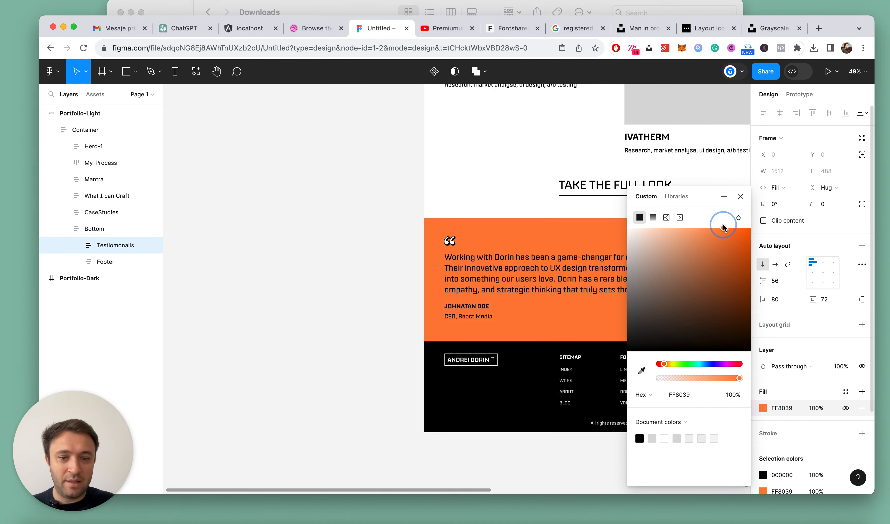
{"action": "left_click_drag", "start_coordinate": [663, 366], "coordinate": [665, 365]}
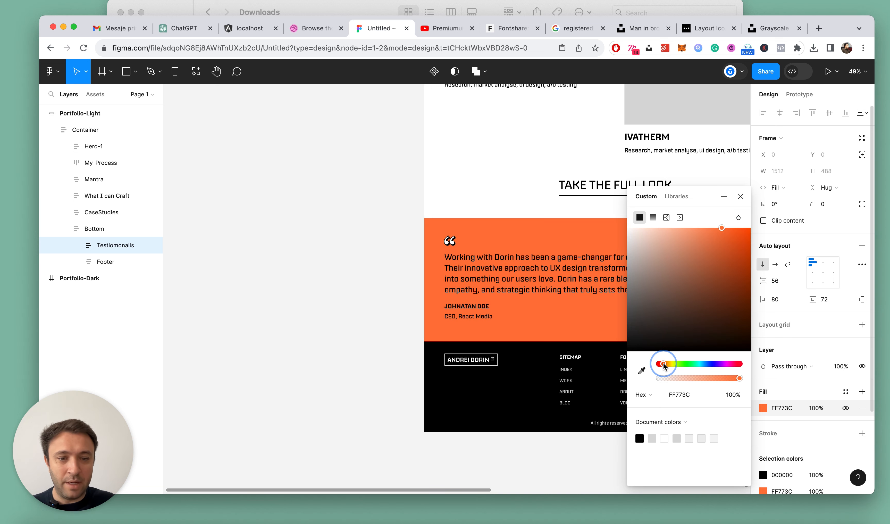
{"action": "left_click", "coordinate": [691, 226]}
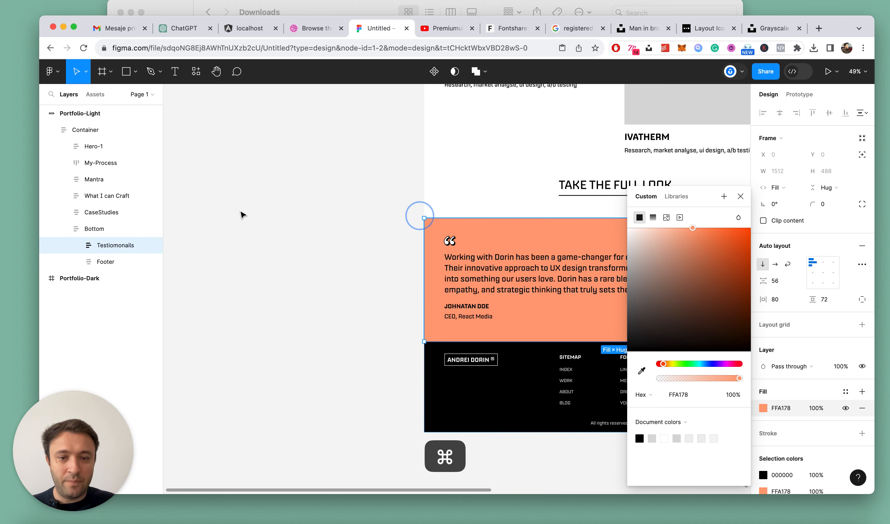
Adjust the testimonial section's fill in Portfolio-Light to the slightly stronger orange FF9A6F
{"action": "scroll", "coordinate": [425, 202], "scroll_direction": "down", "scroll_amount": 5}
{"action": "left_click", "coordinate": [629, 151]}
{"action": "scroll", "coordinate": [463, 165], "scroll_direction": "up", "scroll_amount": 5}
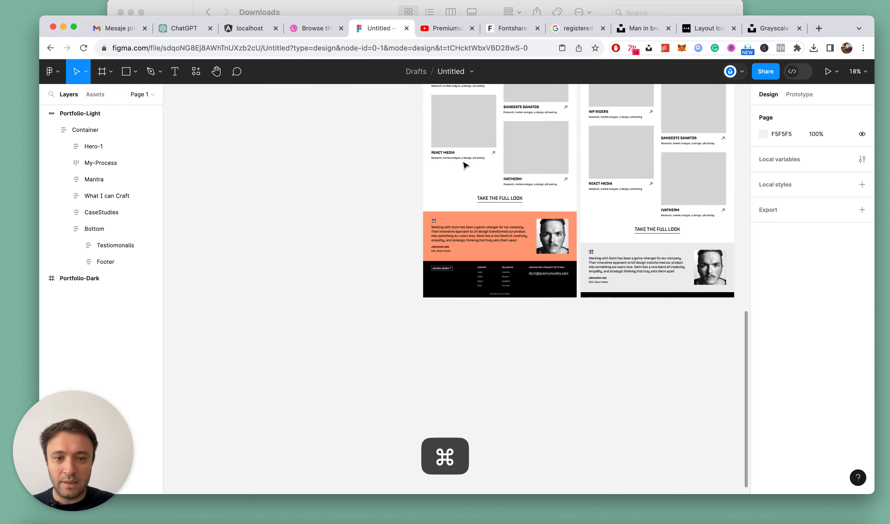
{"action": "left_click", "coordinate": [457, 234]}
{"action": "left_click", "coordinate": [763, 408]}
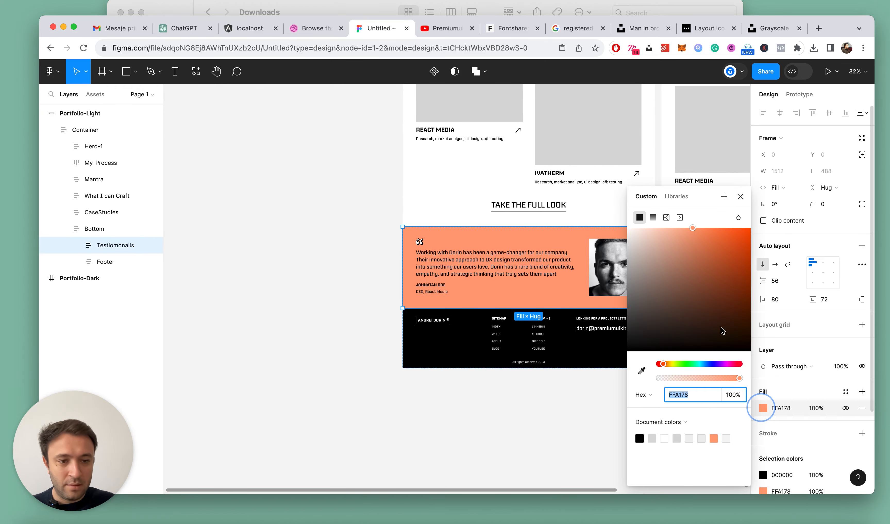
{"action": "left_click", "coordinate": [700, 230]}
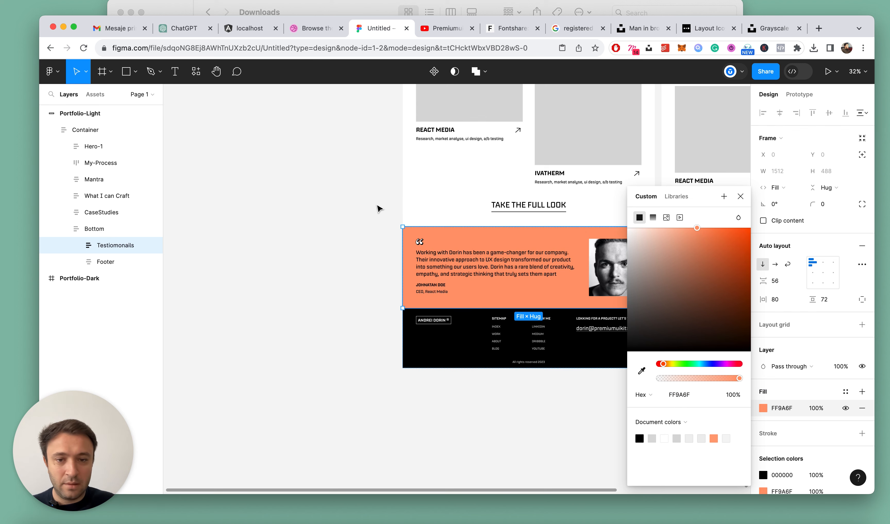
{"action": "left_click", "coordinate": [378, 207]}
{"action": "scroll", "coordinate": [378, 207], "scroll_direction": "down", "scroll_amount": 5}
{"action": "key", "text": "Escape"}
{"action": "scroll", "coordinate": [471, 198], "scroll_direction": "up", "scroll_amount": 10}
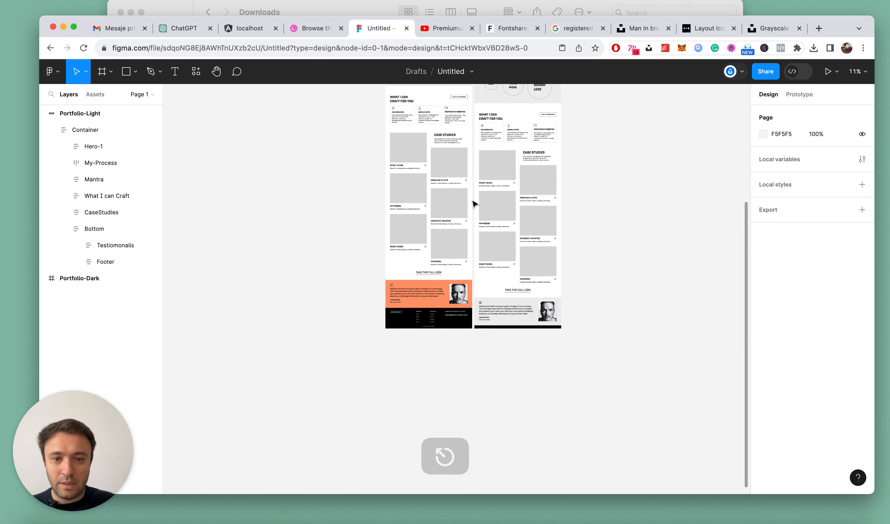
Try extending the Portfolio-Light frame's height to 7484, and undo the resize
{"action": "left_click", "coordinate": [389, 177]}
{"action": "scroll", "coordinate": [486, 223], "scroll_direction": "down", "scroll_amount": 10}
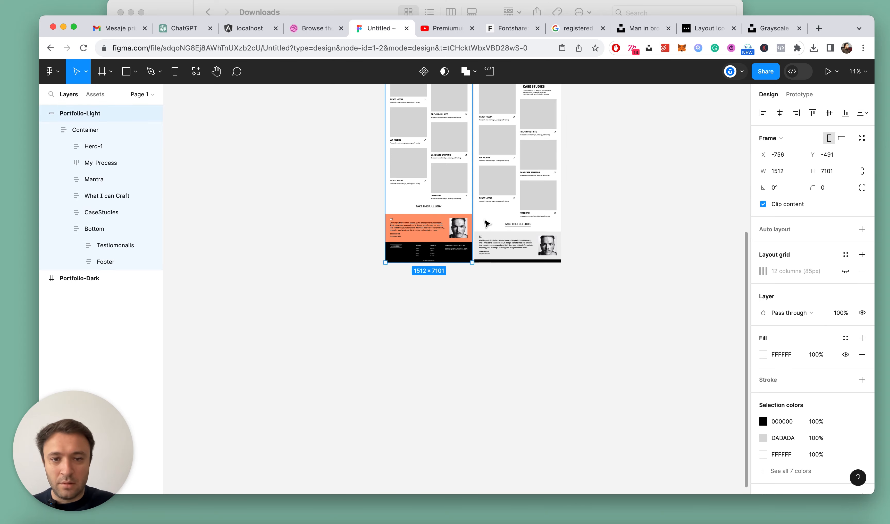
{"action": "left_click_drag", "start_coordinate": [424, 262], "coordinate": [424, 284]}
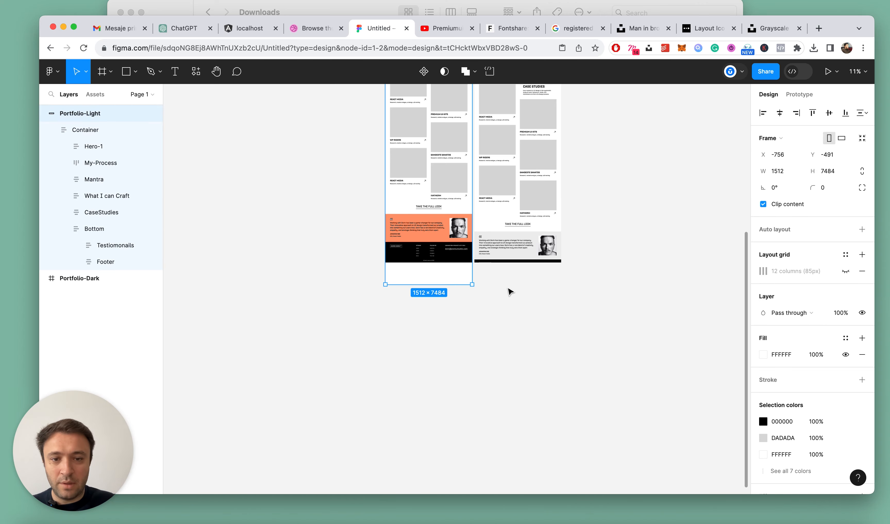
{"action": "scroll", "coordinate": [383, 281], "scroll_direction": "up", "scroll_amount": 5}
{"action": "key", "text": "cmd+z"}
{"action": "left_click", "coordinate": [471, 227]}
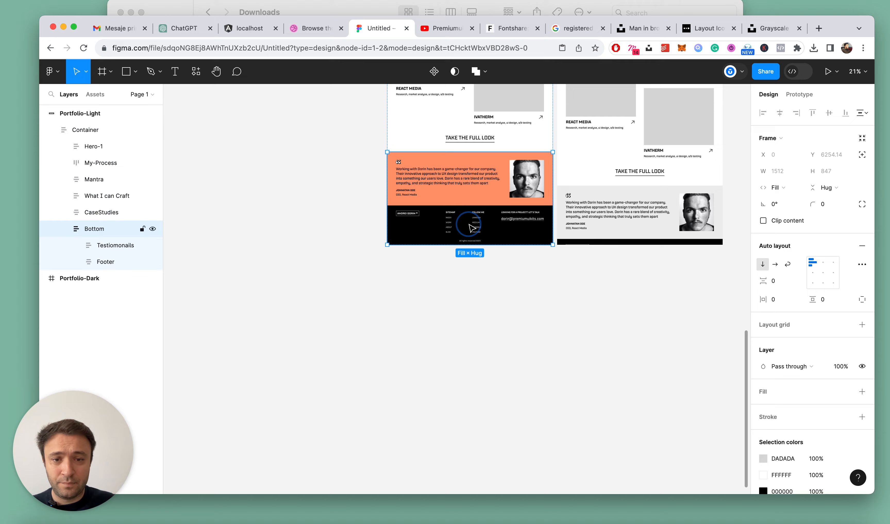
{"action": "scroll", "coordinate": [464, 234], "scroll_direction": "up", "scroll_amount": 5}
{"action": "left_click", "coordinate": [338, 233]}
{"action": "scroll", "coordinate": [339, 234], "scroll_direction": "down", "scroll_amount": 5}
{"action": "scroll", "coordinate": [339, 234], "scroll_direction": "up", "scroll_amount": 5}
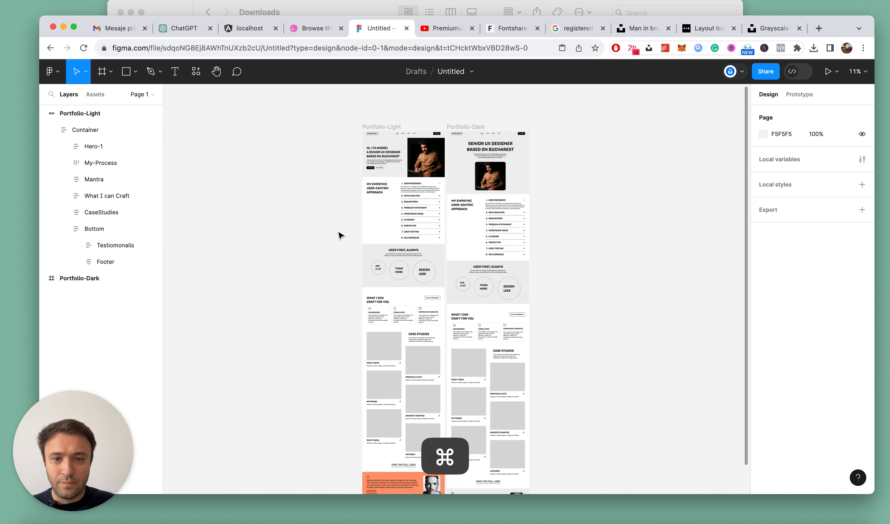
Change the background fill of the "User first, always" Mantra section in Portfolio-Light to black 000000
{"action": "scroll", "coordinate": [341, 237], "scroll_direction": "up", "scroll_amount": 10}
{"action": "left_click", "coordinate": [707, 184]}
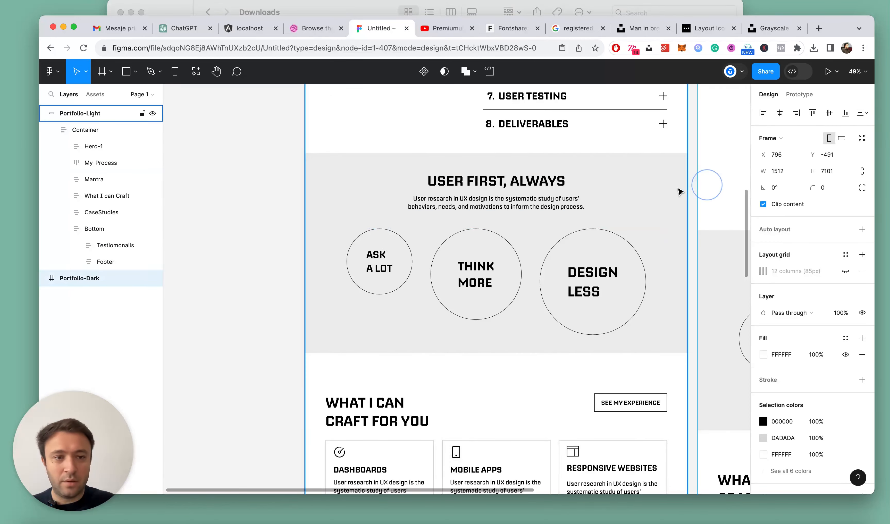
{"action": "left_click", "coordinate": [680, 192]}
{"action": "left_click", "coordinate": [679, 190]}
{"action": "scroll", "coordinate": [675, 189], "scroll_direction": "down", "scroll_amount": 3}
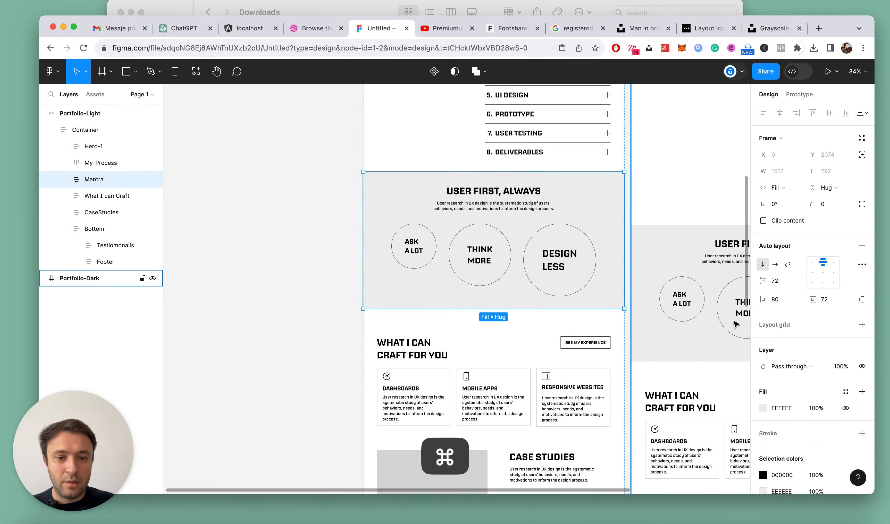
{"action": "left_click", "coordinate": [763, 407]}
{"action": "left_click_drag", "start_coordinate": [672, 319], "coordinate": [586, 360]}
{"action": "left_click", "coordinate": [740, 196]}
Recolour the Mantra section's heading white FFFFFF and its description paragraph light grey DADADA
{"action": "left_click", "coordinate": [461, 192], "text": "super"}
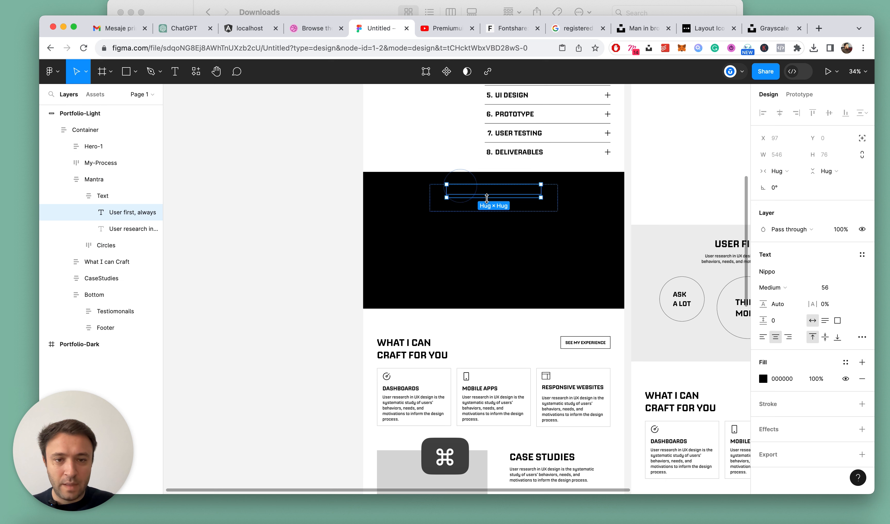
{"action": "left_click", "coordinate": [762, 378]}
{"action": "left_click_drag", "start_coordinate": [678, 268], "coordinate": [590, 223]}
{"action": "key", "text": "Escape"}
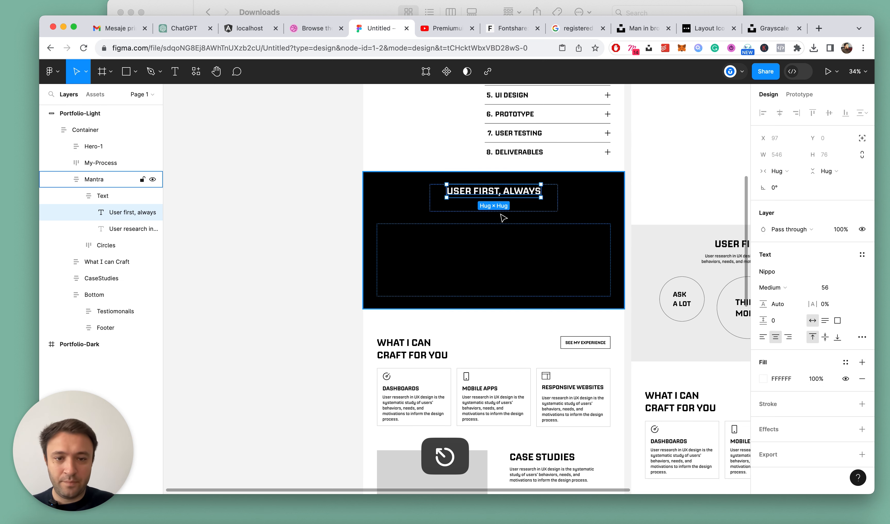
{"action": "left_click", "coordinate": [513, 208], "text": "super"}
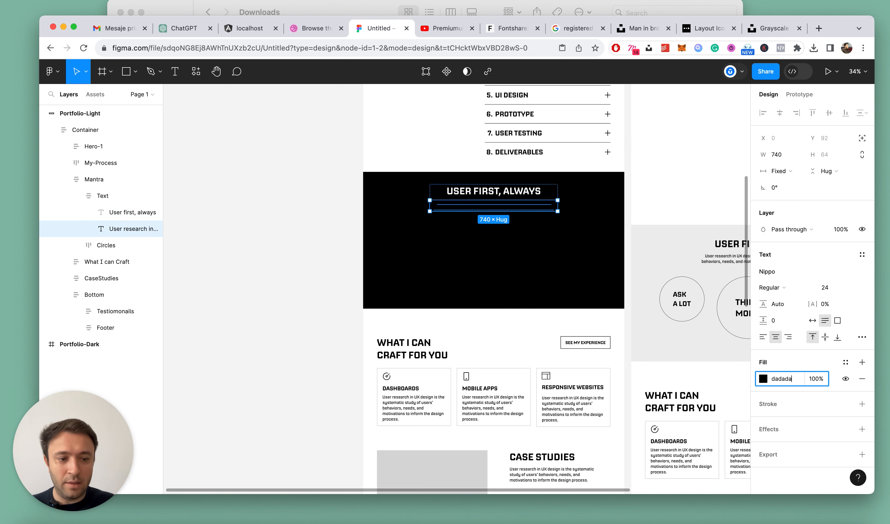
{"action": "key", "text": "Return"}
{"action": "key", "text": "Escape"}
Remove the stroke of the middle "Think more" circle and fill it with the orange document colour FF9A6F
{"action": "scroll", "coordinate": [500, 288], "scroll_direction": "up", "scroll_amount": 3}
{"action": "left_click", "coordinate": [441, 245], "text": "super"}
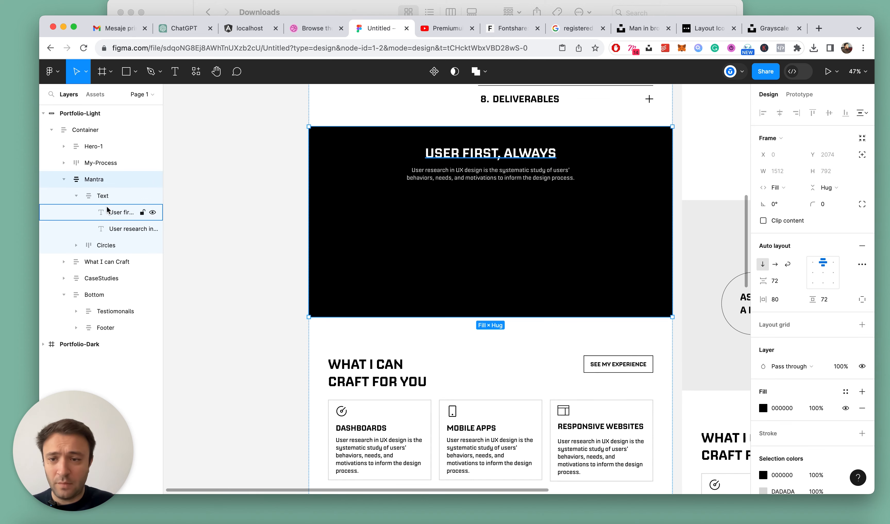
{"action": "left_click", "coordinate": [72, 245]}
{"action": "left_click", "coordinate": [76, 245]}
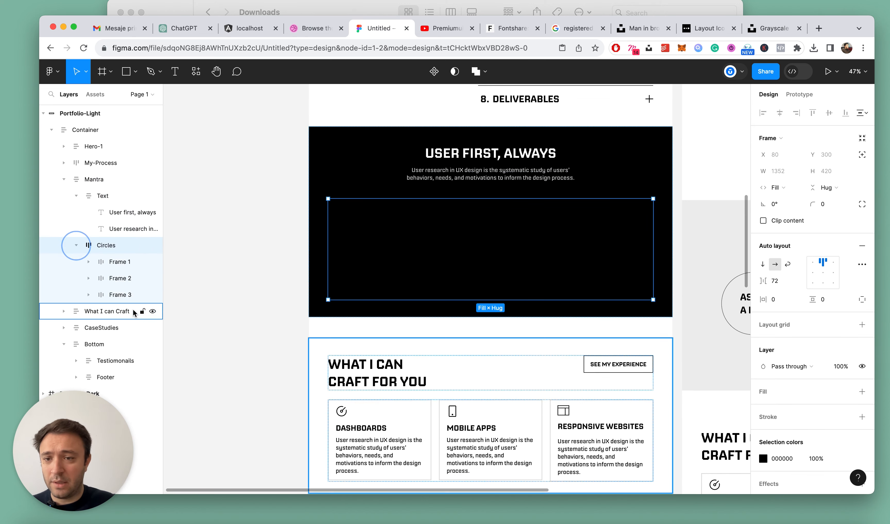
{"action": "left_click", "coordinate": [108, 282]}
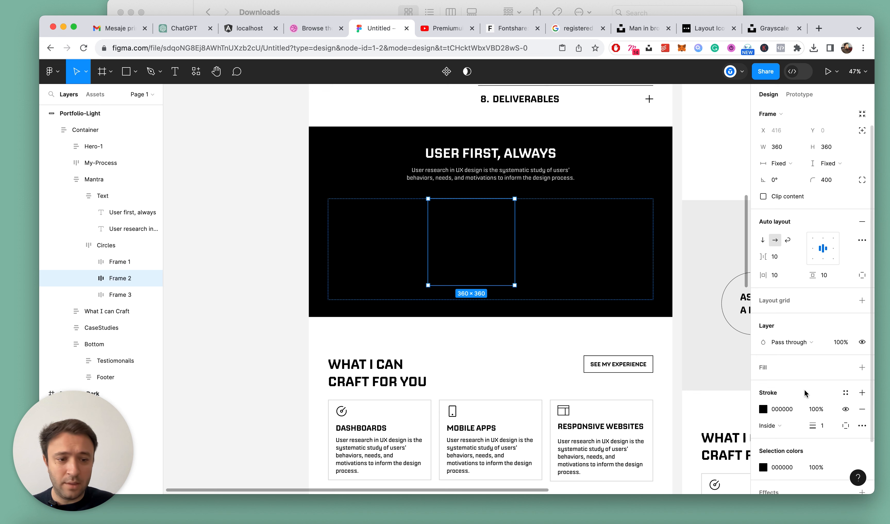
{"action": "scroll", "coordinate": [804, 394], "scroll_direction": "down", "scroll_amount": 2}
{"action": "left_click", "coordinate": [861, 385]}
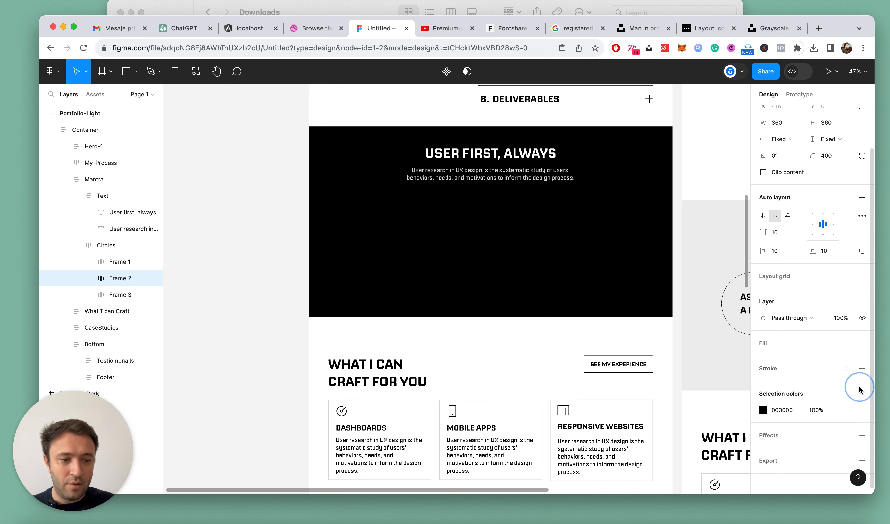
{"action": "left_click", "coordinate": [862, 344]}
{"action": "left_click", "coordinate": [763, 360]}
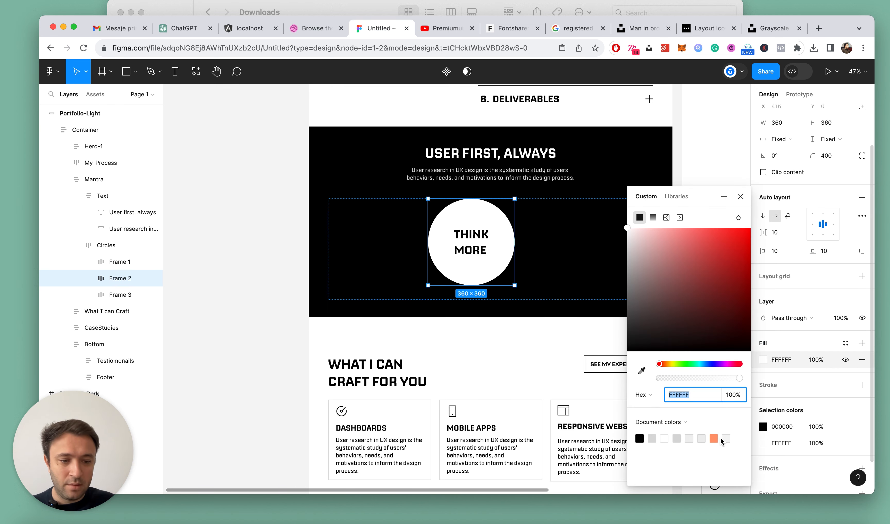
{"action": "left_click", "coordinate": [712, 438]}
{"action": "key", "text": "Escape"}
Remove the stroke of the small "Ask a lot" circle and give it a white FFFFFF fill
{"action": "left_click", "coordinate": [377, 229]}
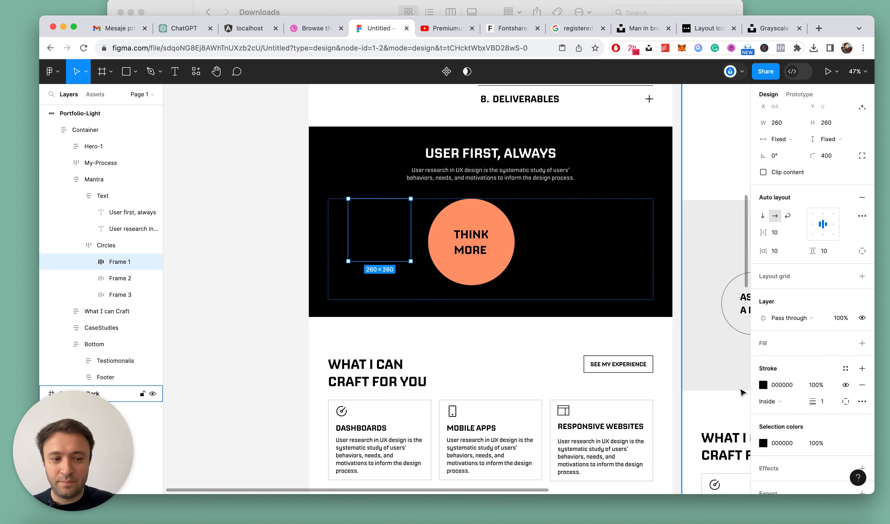
{"action": "left_click", "coordinate": [862, 386]}
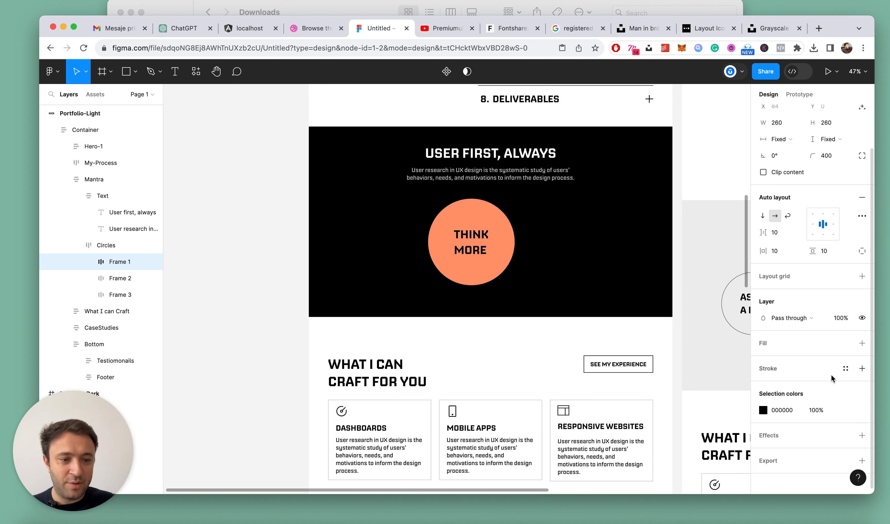
{"action": "left_click", "coordinate": [861, 343]}
Try recolouring the stroke of the large "Design less" circle to white FFFFFF
{"action": "left_click", "coordinate": [609, 253]}
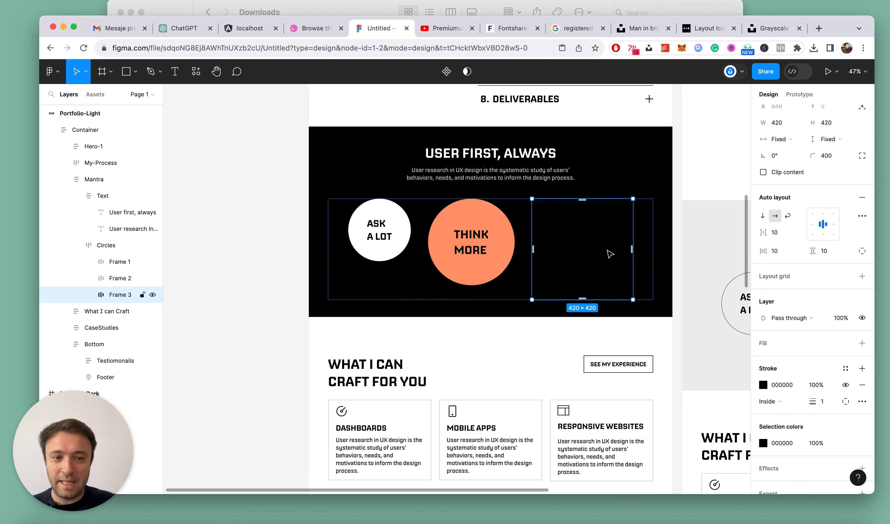
{"action": "scroll", "coordinate": [834, 413], "scroll_direction": "down", "scroll_amount": 2}
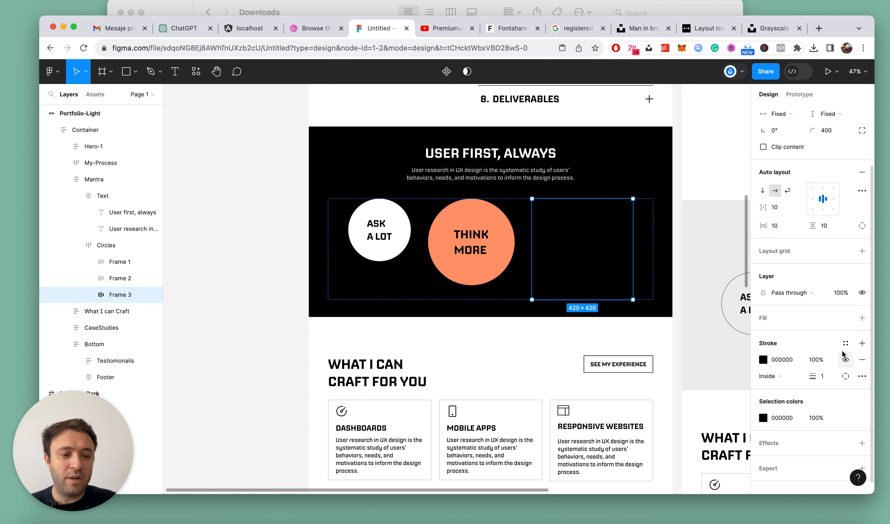
{"action": "left_click", "coordinate": [758, 361]}
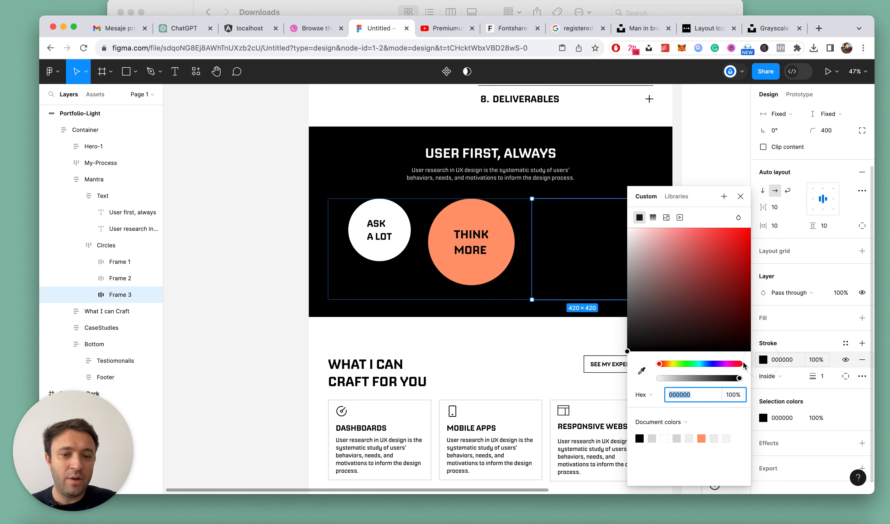
{"action": "left_click", "coordinate": [643, 372]}
{"action": "left_click", "coordinate": [661, 302]}
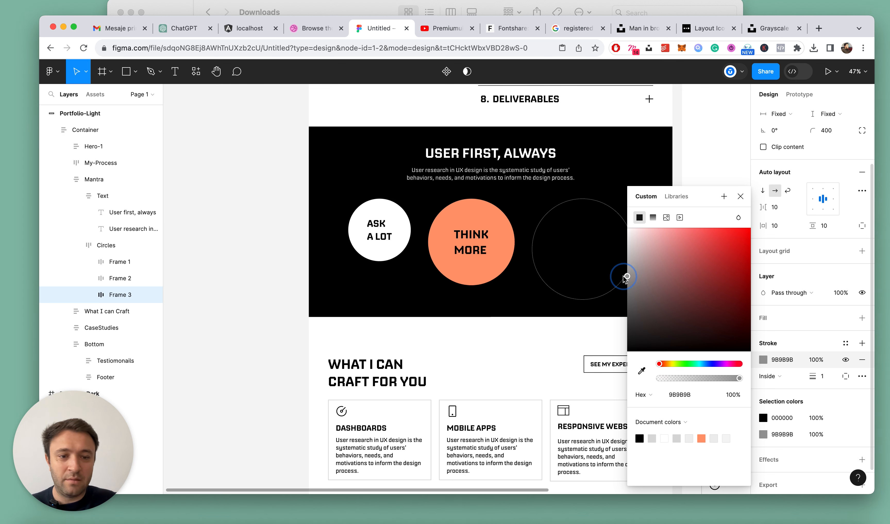
{"action": "left_click", "coordinate": [649, 253]}
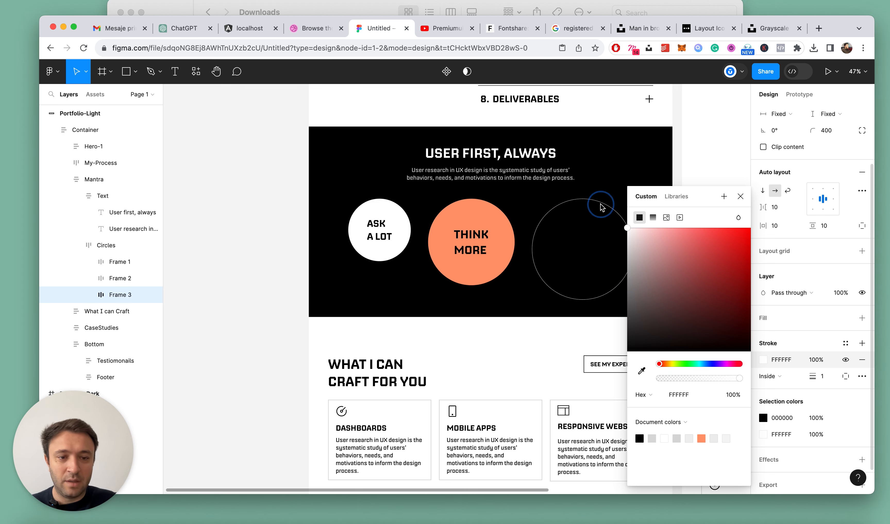
{"action": "left_click", "coordinate": [738, 197]}
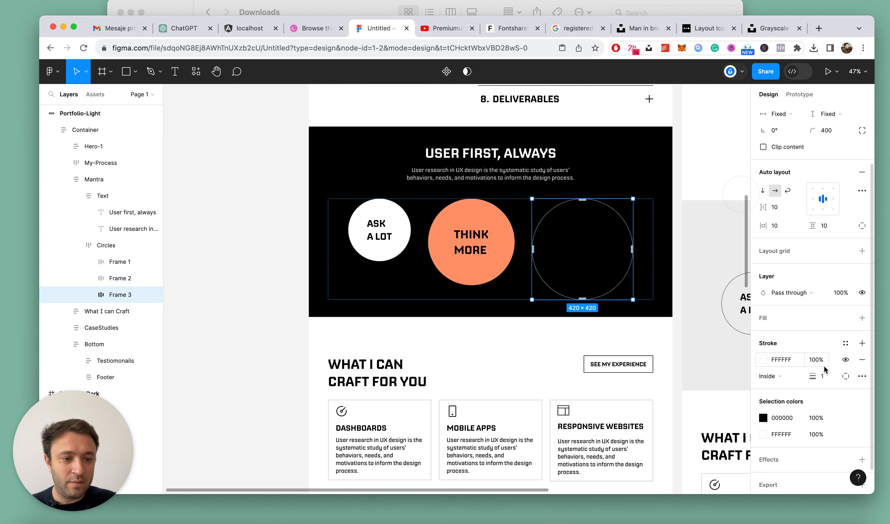
Remove the stroke of the large "Design less" circle and add a white FFFFFF fill
{"action": "left_click", "coordinate": [863, 359]}
{"action": "left_click", "coordinate": [863, 317]}
{"action": "scroll", "coordinate": [382, 183], "scroll_direction": "down", "scroll_amount": 5}
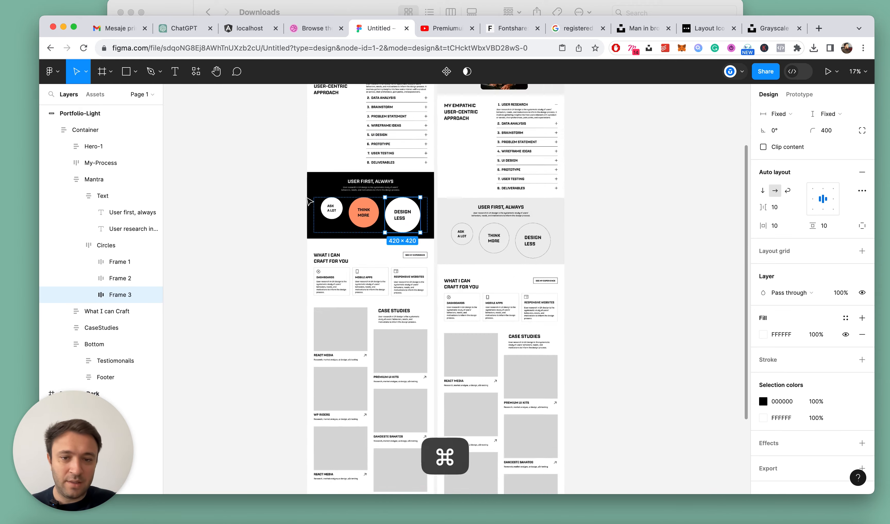
{"action": "key", "text": "Escape"}
Set the fill of the small "Ask a lot" circle to light grey DADADA and collapse all layers
{"action": "scroll", "coordinate": [655, 224], "scroll_direction": "up", "scroll_amount": 5}
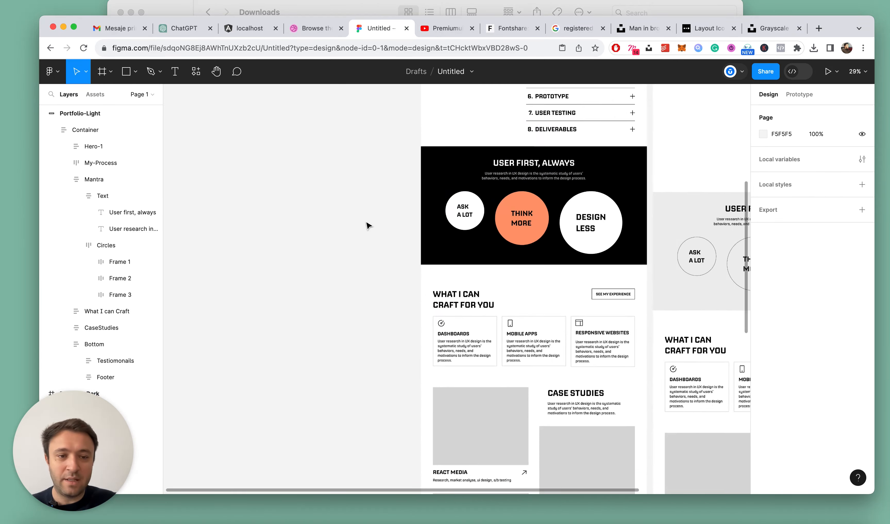
{"action": "left_click", "coordinate": [486, 205]}
{"action": "double_click", "coordinate": [487, 206]}
{"action": "double_click", "coordinate": [489, 205]}
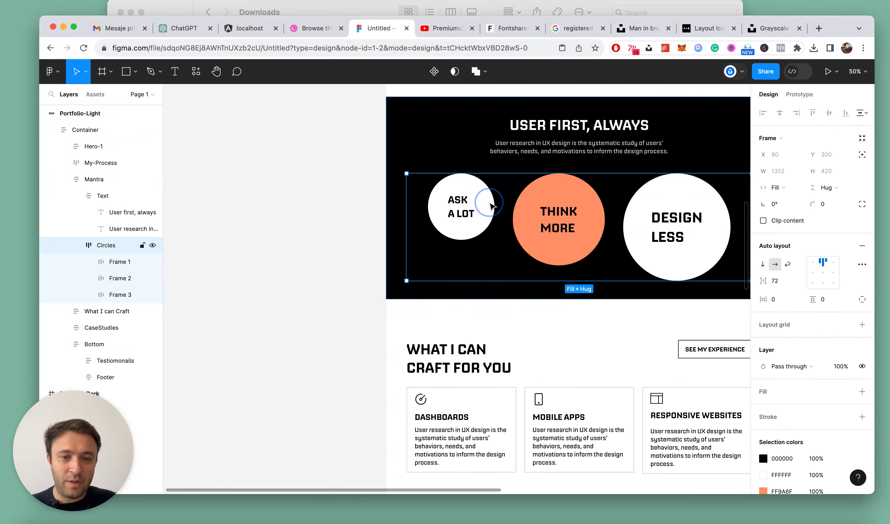
{"action": "double_click", "coordinate": [491, 206]}
{"action": "type", "text": "dada"}
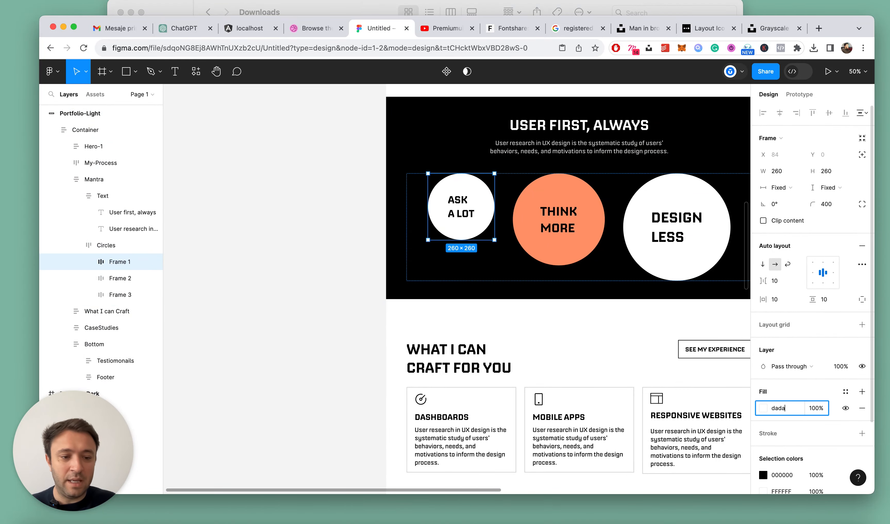
{"action": "type", "text": "da"}
{"action": "key", "text": "Return"}
{"action": "key", "text": "Escape"}
{"action": "key", "text": "alt+l"}
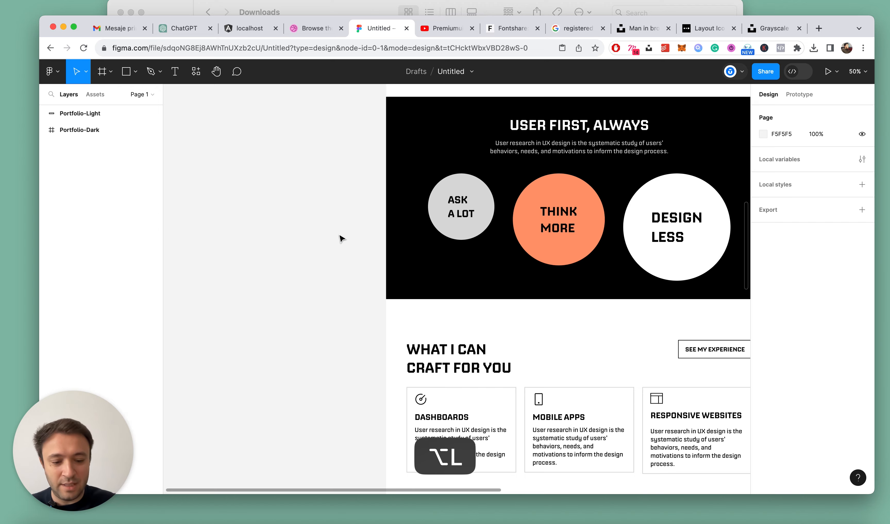
Turn the Dashboards card's stroke into a linear gradient running diagonally from the card's upper-left corner to its lower-right corner
{"action": "scroll", "coordinate": [340, 239], "scroll_direction": "down", "scroll_amount": 5}
{"action": "scroll", "coordinate": [495, 208], "scroll_direction": "up", "scroll_amount": 5}
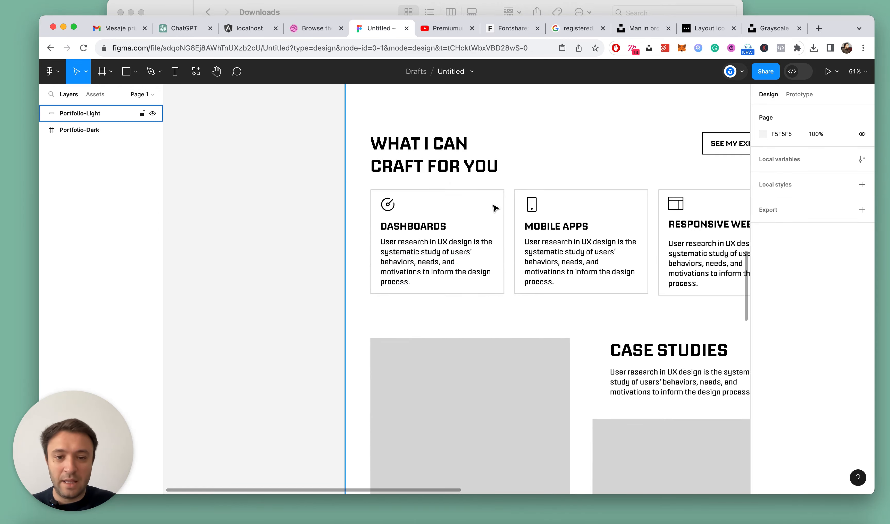
{"action": "left_click", "coordinate": [503, 194]}
{"action": "double_click", "coordinate": [417, 226]}
{"action": "double_click", "coordinate": [417, 227]}
{"action": "double_click", "coordinate": [417, 227]}
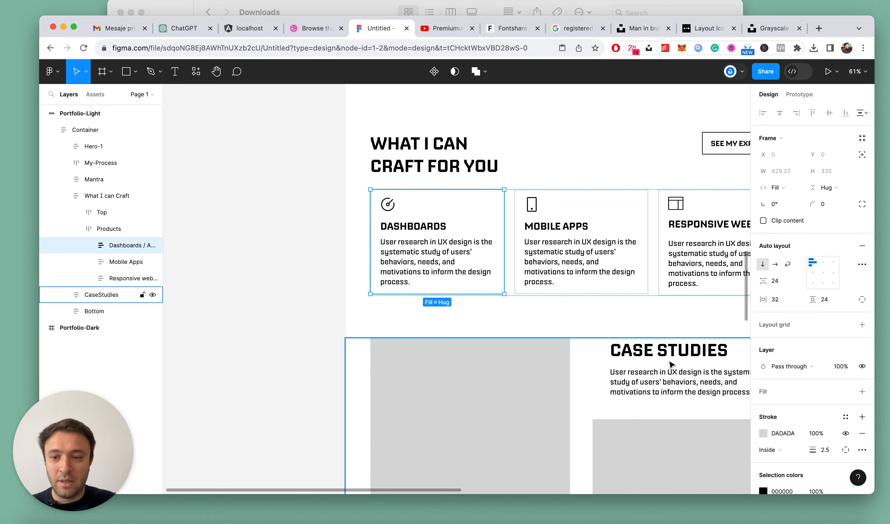
{"action": "left_click", "coordinate": [765, 433]}
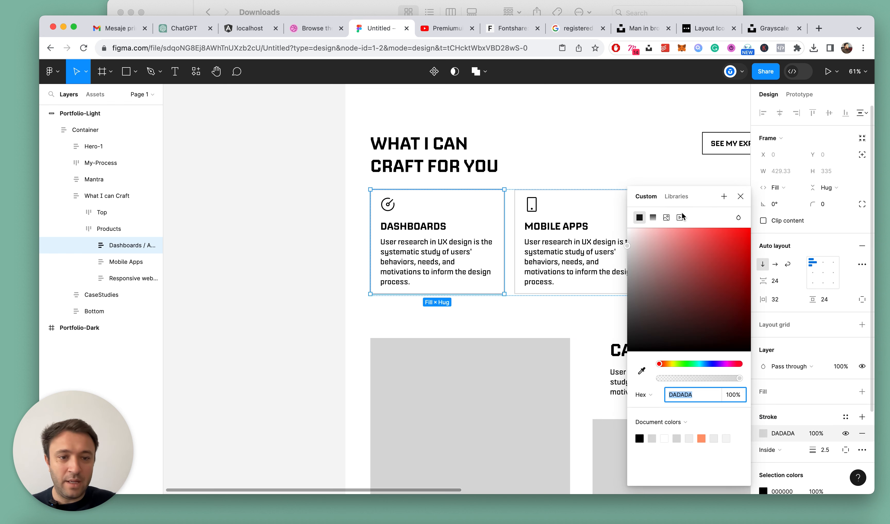
{"action": "left_click", "coordinate": [652, 218]}
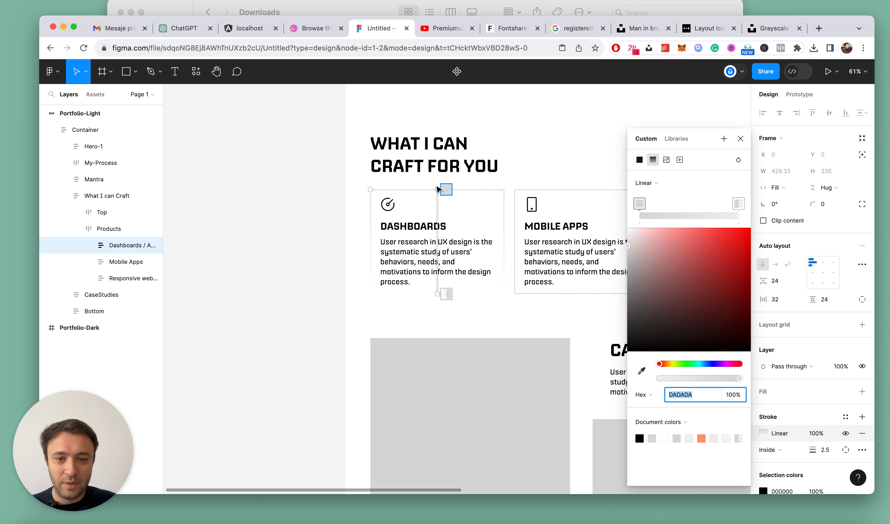
{"action": "left_click_drag", "start_coordinate": [437, 187], "coordinate": [376, 189]}
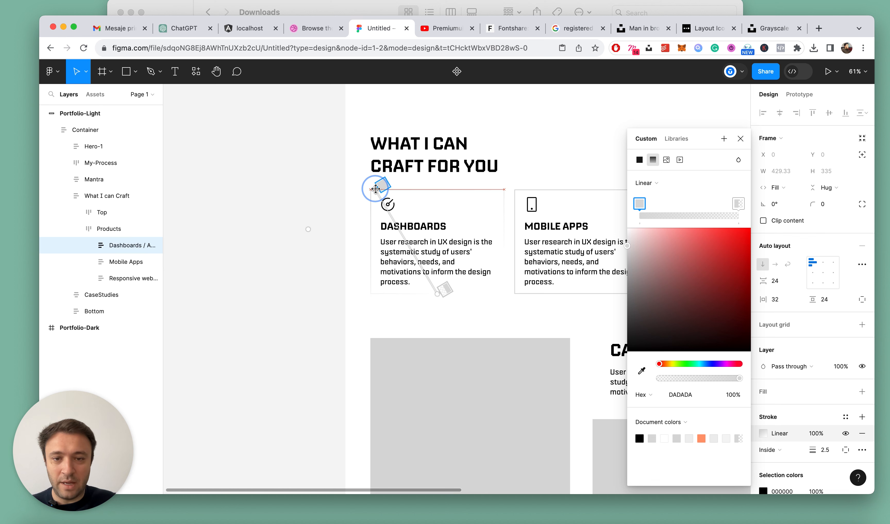
{"action": "left_click_drag", "start_coordinate": [436, 292], "coordinate": [503, 291]}
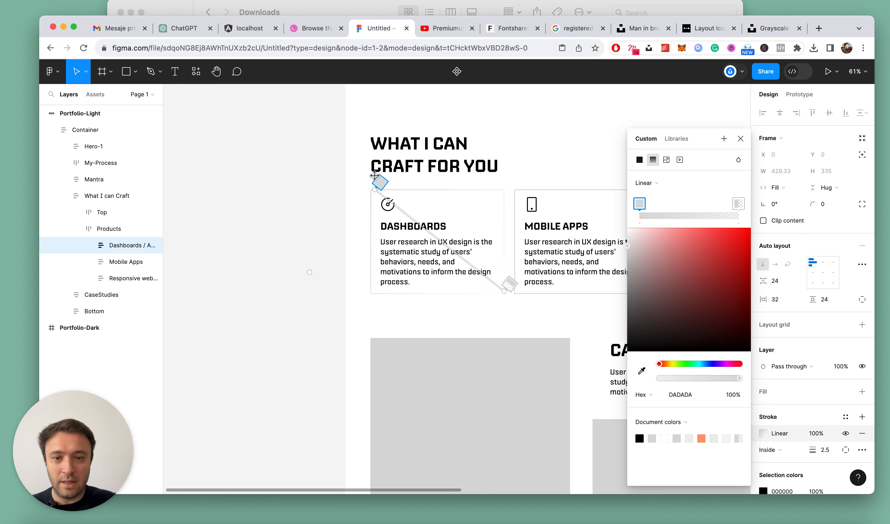
Colour the start of the Dashboards card's stroke gradient orange FF9A6F and its transparent end black 000000
{"action": "left_click", "coordinate": [700, 439]}
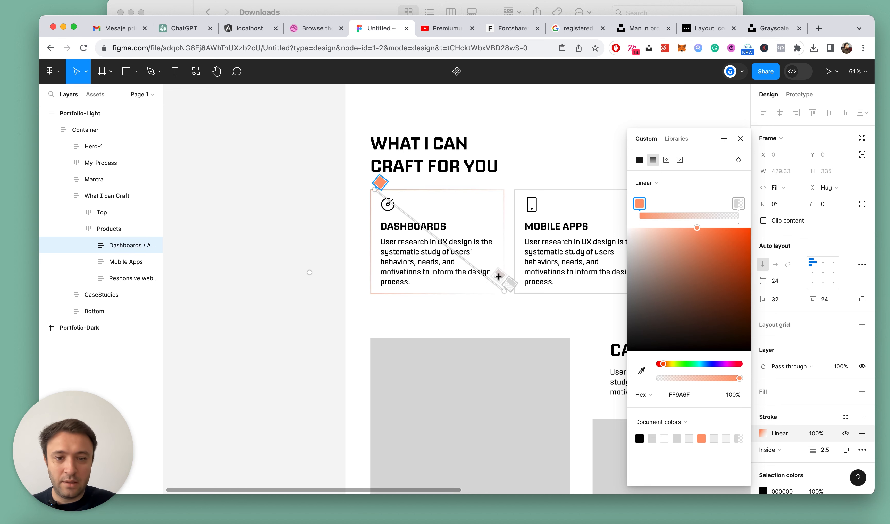
{"action": "left_click_drag", "start_coordinate": [655, 324], "coordinate": [539, 418]}
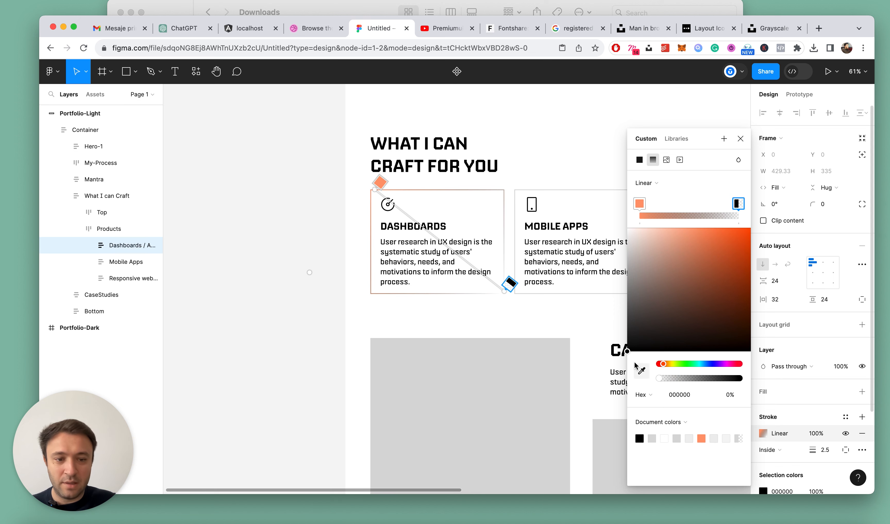
{"action": "key", "text": "Escape"}
{"action": "left_click", "coordinate": [329, 246]}
Set the black end stop of the Dashboards card's stroke gradient to 100% opacity
{"action": "scroll", "coordinate": [481, 202], "scroll_direction": "up", "scroll_amount": 3}
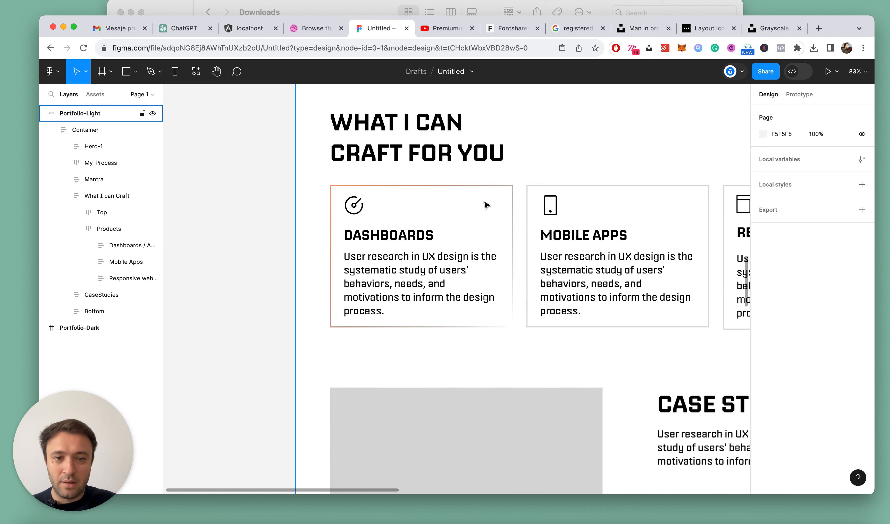
{"action": "left_click", "coordinate": [511, 187]}
{"action": "double_click", "coordinate": [391, 240]}
{"action": "double_click", "coordinate": [390, 241]}
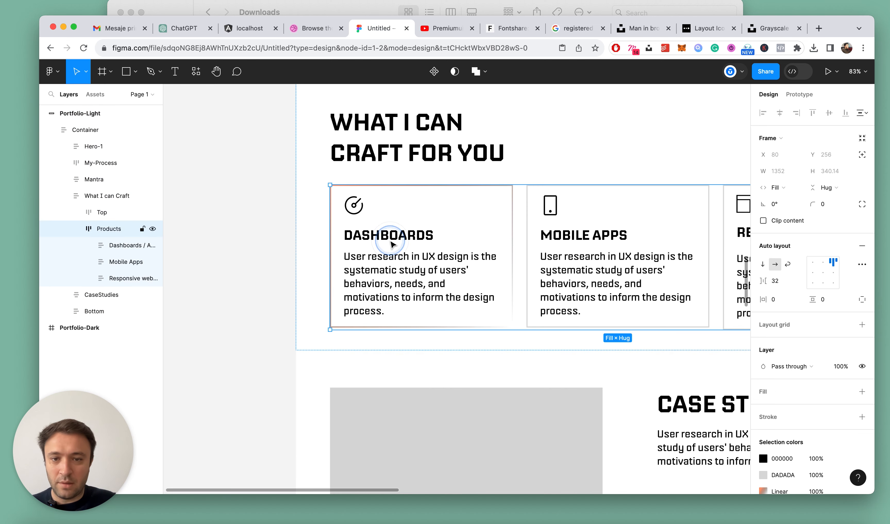
{"action": "double_click", "coordinate": [390, 241]}
{"action": "left_click", "coordinate": [763, 434]}
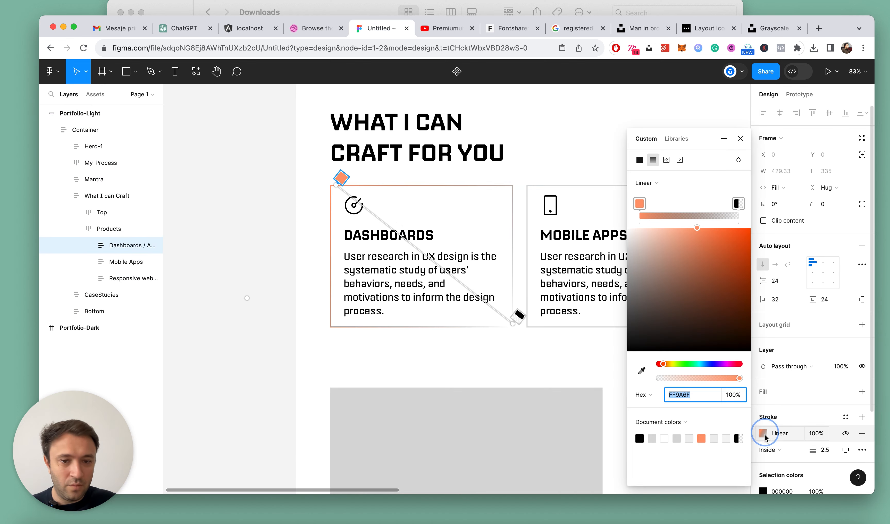
{"action": "left_click", "coordinate": [736, 203]}
{"action": "type", "text": "1"}
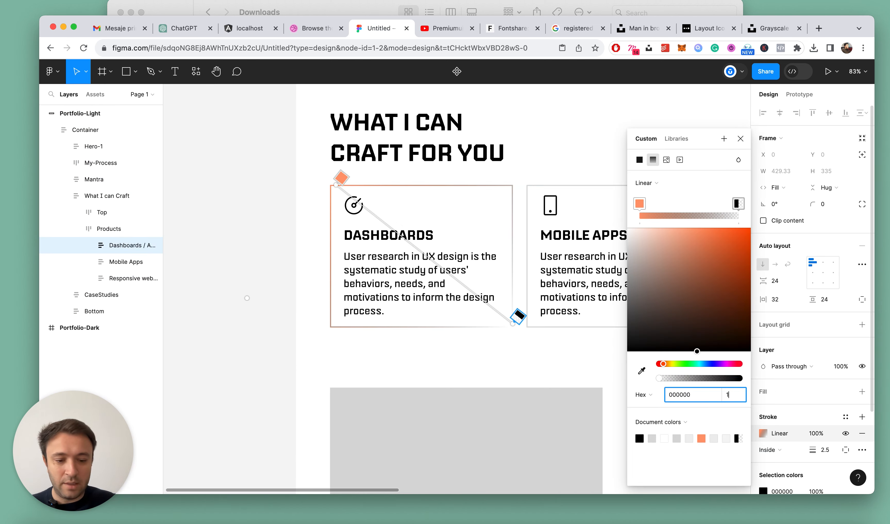
{"action": "type", "text": "00"}
{"action": "key", "text": "Return"}
{"action": "key", "text": "Escape"}
{"action": "left_click", "coordinate": [291, 199]}
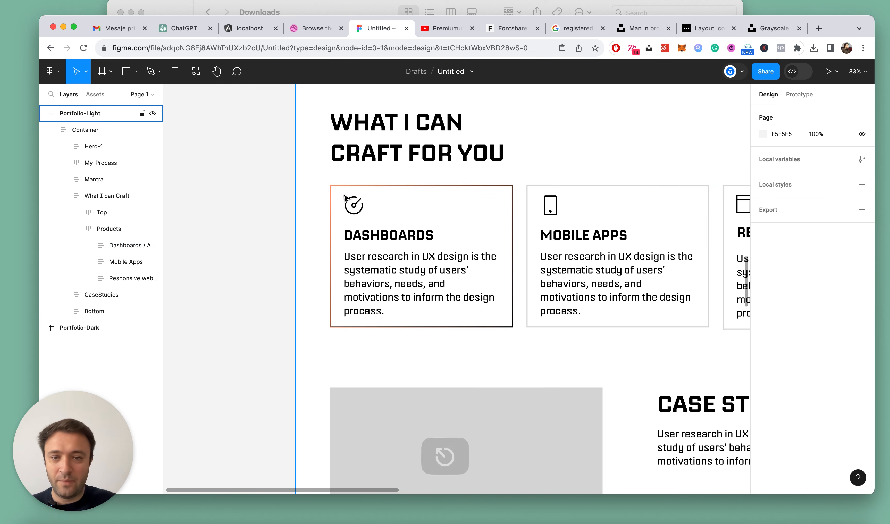
Copy the Dashboards card's properties onto the Mobile Apps and Responsive Websites cards, and collapse all layers
{"action": "left_click", "coordinate": [360, 245]}
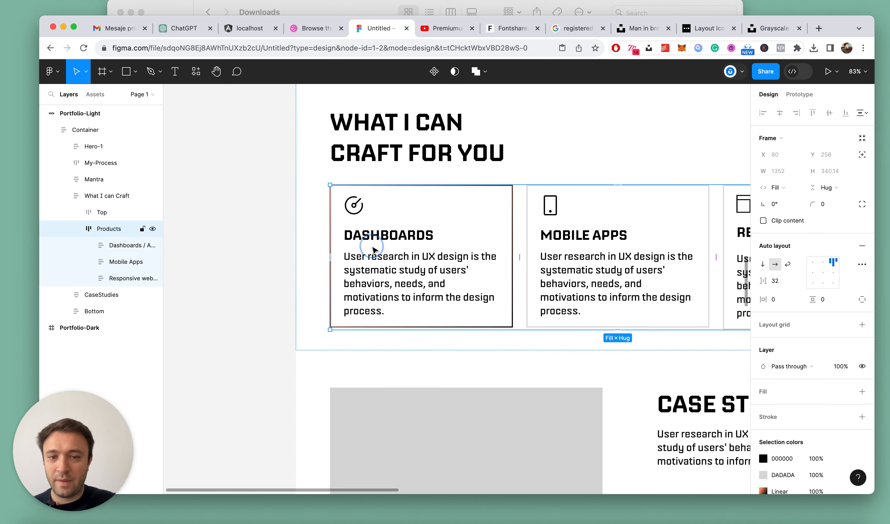
{"action": "left_click", "coordinate": [373, 248]}
{"action": "key", "text": "alt+super+c"}
{"action": "left_click", "coordinate": [611, 281]}
{"action": "key", "text": "alt+super+v"}
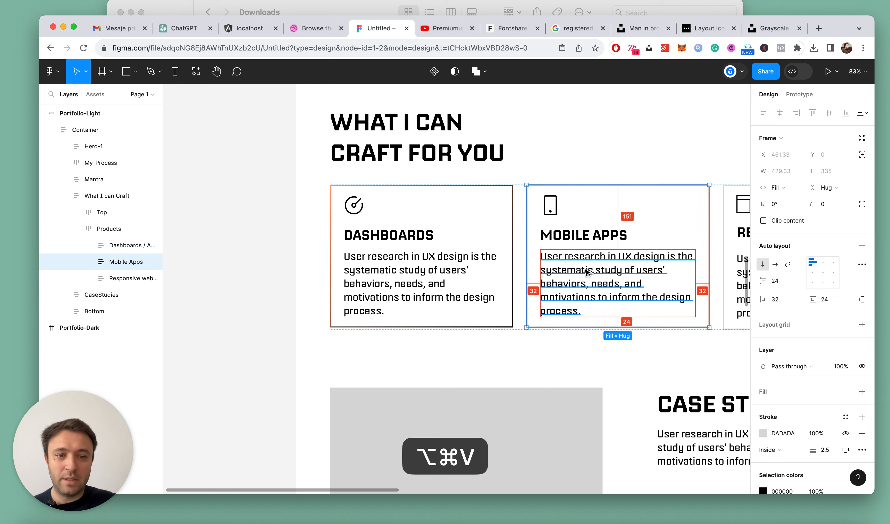
{"action": "scroll", "coordinate": [630, 273], "scroll_direction": "right", "scroll_amount": 5}
{"action": "scroll", "coordinate": [650, 267], "scroll_direction": "down", "scroll_amount": 5}
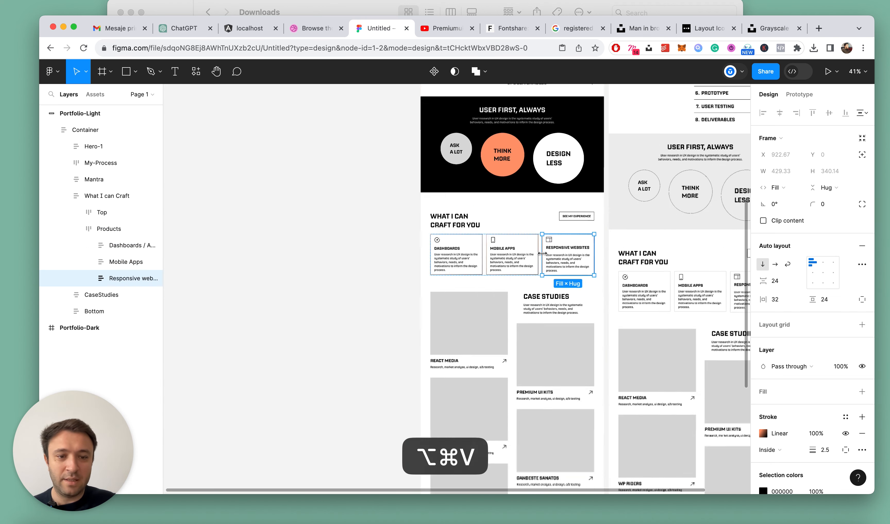
{"action": "key", "text": "Escape"}
{"action": "key", "text": "alt+l"}
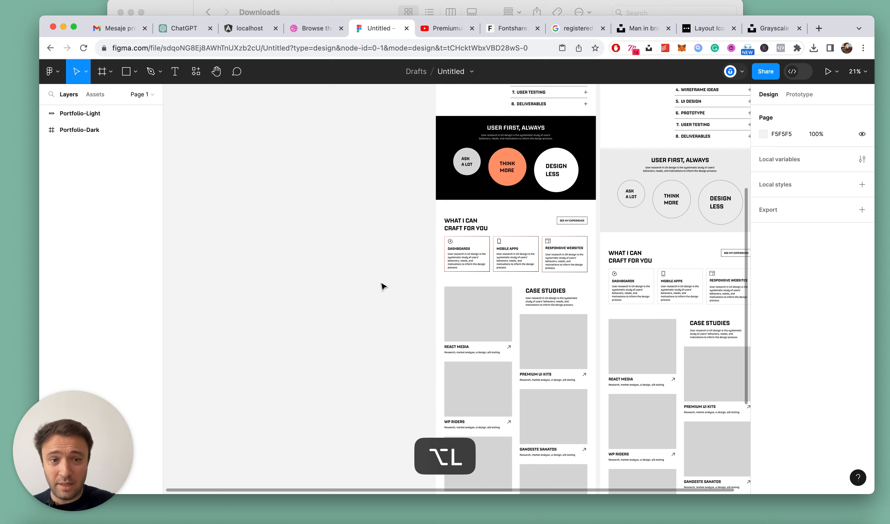
Give the "What I can craft for you" section of Portfolio-Light a very light grey F5F5F5 fill
{"action": "double_click", "coordinate": [565, 223]}
{"action": "scroll", "coordinate": [568, 228], "scroll_direction": "up", "scroll_amount": 2}
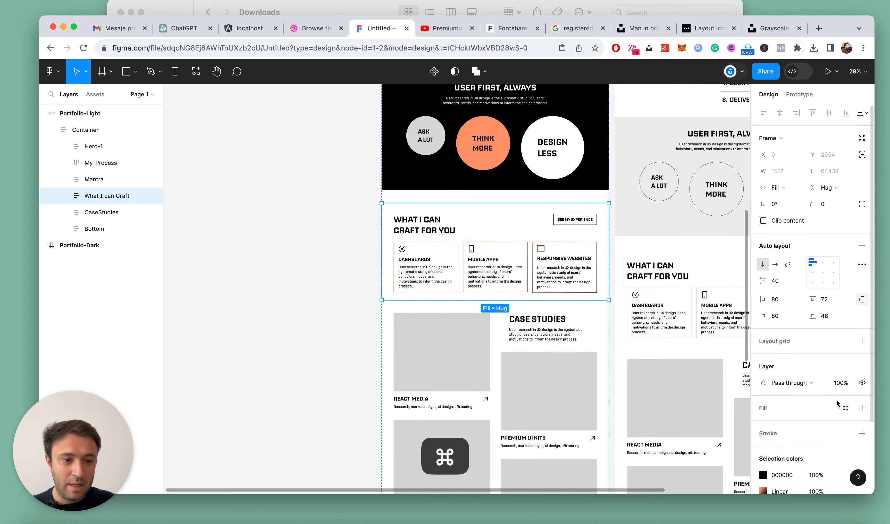
{"action": "left_click", "coordinate": [861, 408]}
{"action": "left_click", "coordinate": [762, 425]}
{"action": "left_click", "coordinate": [624, 234]}
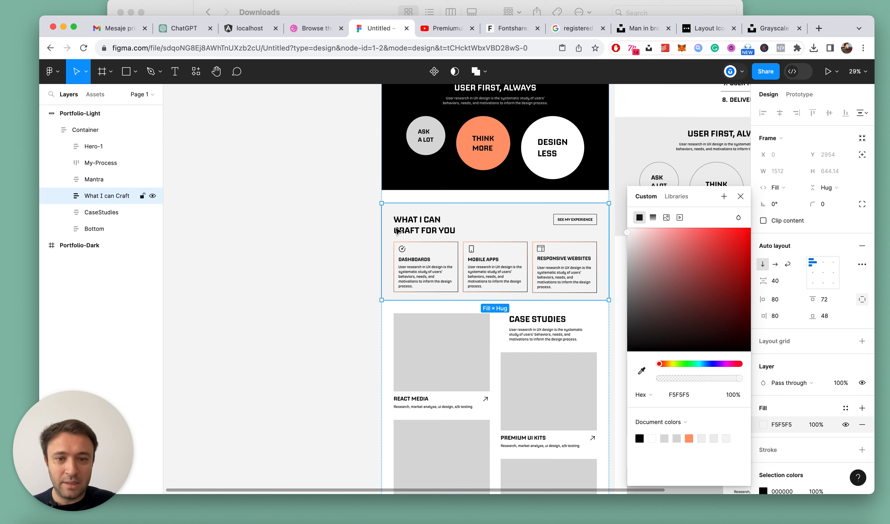
{"action": "left_click", "coordinate": [364, 219]}
{"action": "key", "text": "alt+l"}
Wrap the Mantra and What I can Craft sections of Portfolio-Light in a vertical auto layout frame with 0 spacing
{"action": "left_click", "coordinate": [470, 224]}
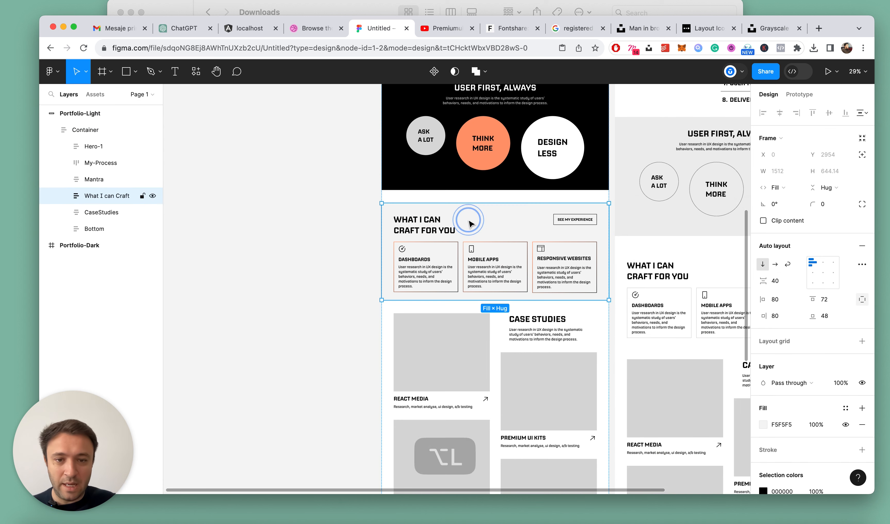
{"action": "left_click", "coordinate": [590, 167], "text": "shift"}
{"action": "key", "text": "shift+a"}
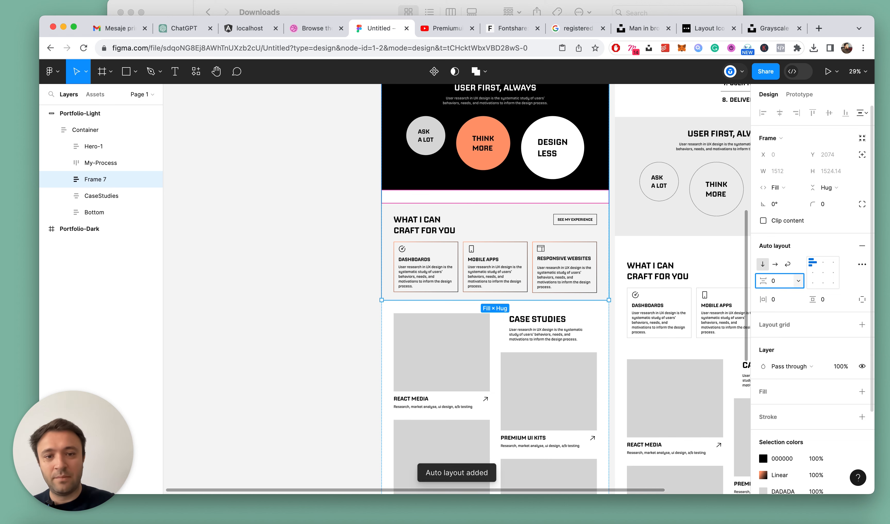
{"action": "type", "text": "0"}
{"action": "key", "text": "Return"}
{"action": "left_click", "coordinate": [329, 230]}
{"action": "scroll", "coordinate": [323, 228], "scroll_direction": "down", "scroll_amount": 5}
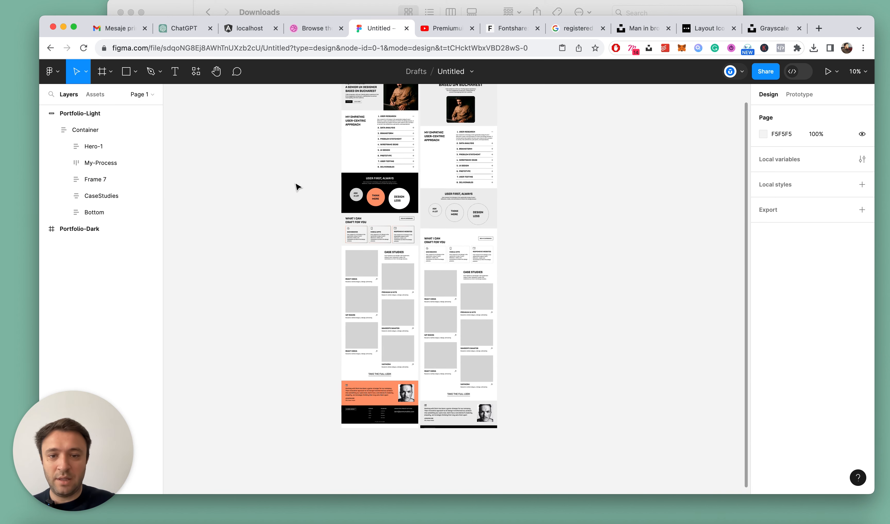
Change the Portfolio-Light frame's background fill to off-white F9F9F9
{"action": "scroll", "coordinate": [290, 194], "scroll_direction": "up", "scroll_amount": 4}
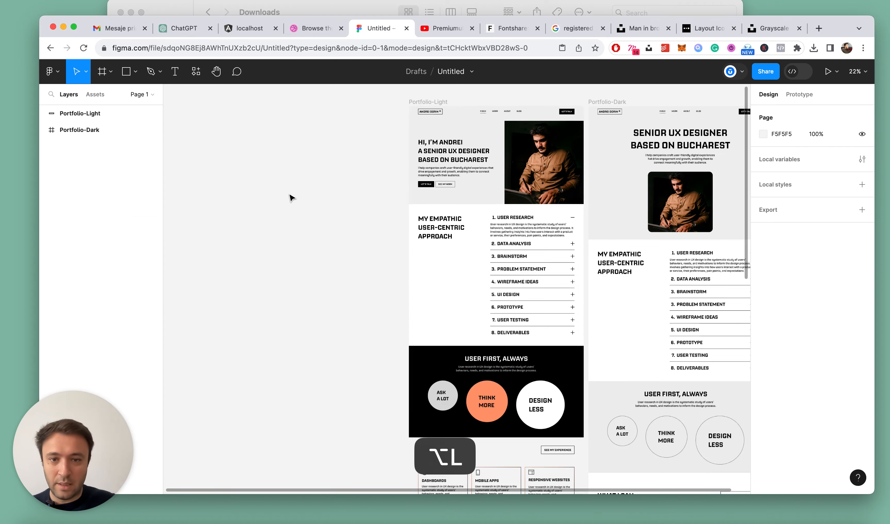
{"action": "left_click", "coordinate": [420, 102]}
{"action": "left_click", "coordinate": [762, 361]}
{"action": "left_click", "coordinate": [626, 231]}
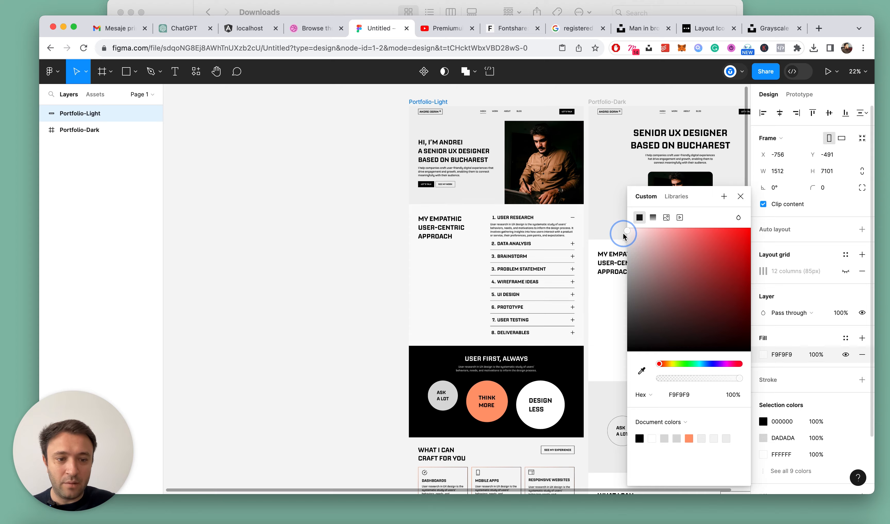
{"action": "left_click", "coordinate": [294, 222]}
Inspect the Portfolio-Light hero section's fill and view it against the whole page
{"action": "scroll", "coordinate": [292, 219], "scroll_direction": "down", "scroll_amount": 5}
{"action": "scroll", "coordinate": [348, 223], "scroll_direction": "up", "scroll_amount": 5}
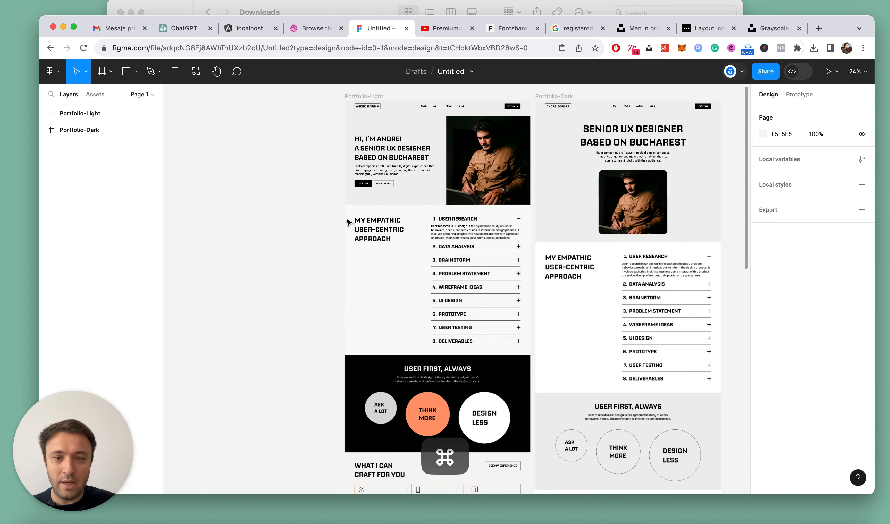
{"action": "left_click", "coordinate": [395, 175], "text": "super"}
{"action": "left_click", "coordinate": [396, 175], "text": "super"}
{"action": "scroll", "coordinate": [320, 125], "scroll_direction": "up", "scroll_amount": 3}
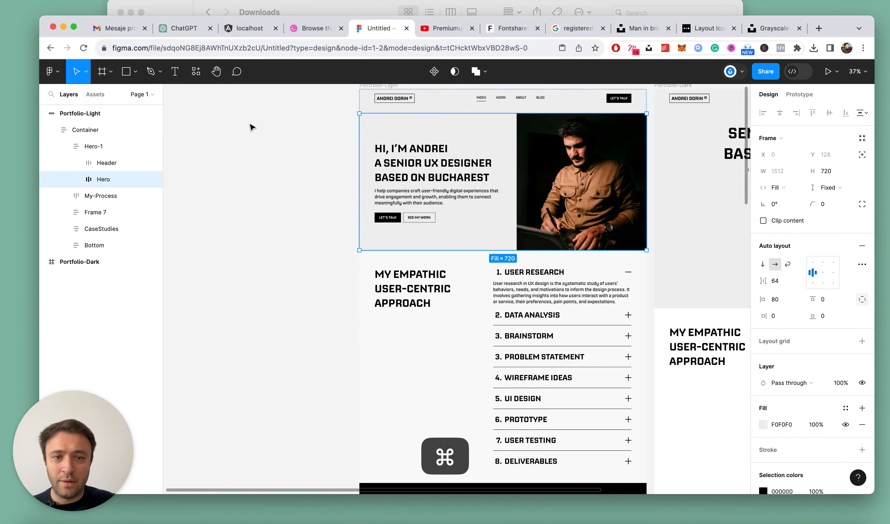
{"action": "left_click", "coordinate": [251, 127], "text": "super"}
{"action": "scroll", "coordinate": [251, 136], "scroll_direction": "down", "scroll_amount": 10}
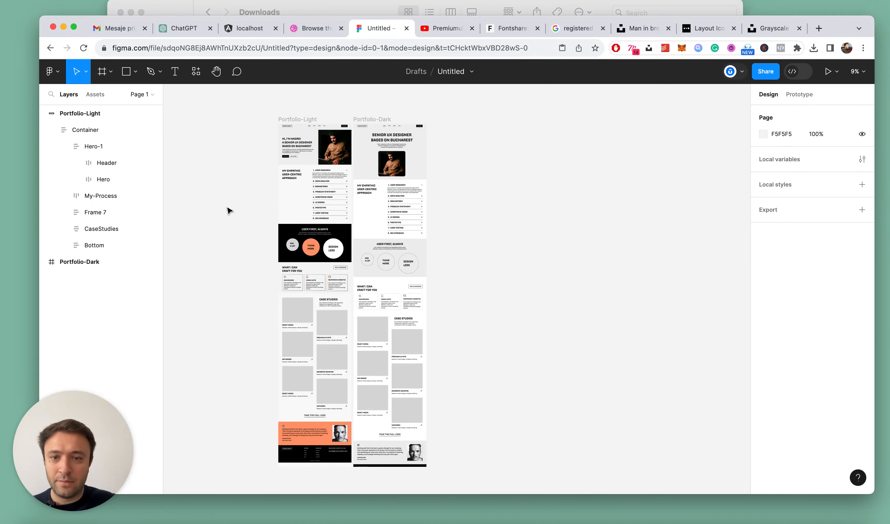
{"action": "scroll", "coordinate": [233, 134], "scroll_direction": "up", "scroll_amount": 8}
{"action": "key", "text": "alt+l"}
{"action": "scroll", "coordinate": [233, 134], "scroll_direction": "down", "scroll_amount": 6}
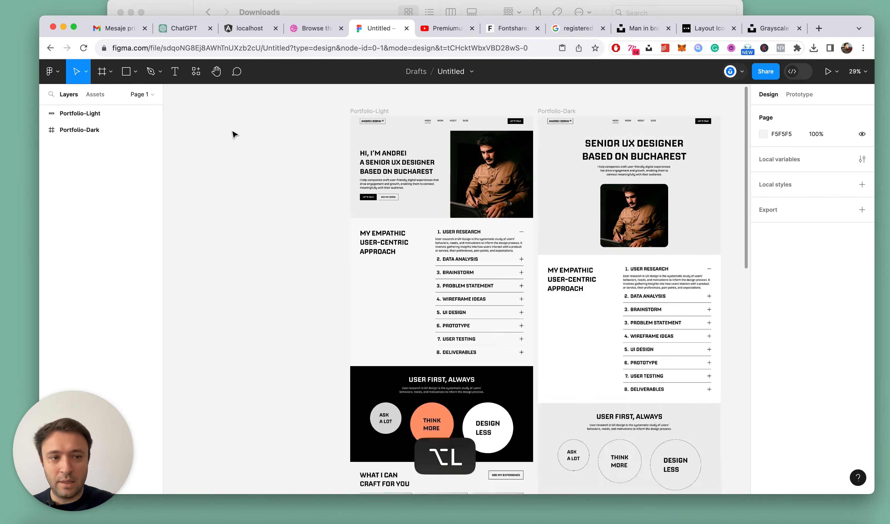
Shorten the Portfolio-Dark hero's intro paragraph to two lines so it ends at "engagement and growth"
{"action": "scroll", "coordinate": [474, 146], "scroll_direction": "up", "scroll_amount": 6}
{"action": "scroll", "coordinate": [547, 175], "scroll_direction": "up", "scroll_amount": 2}
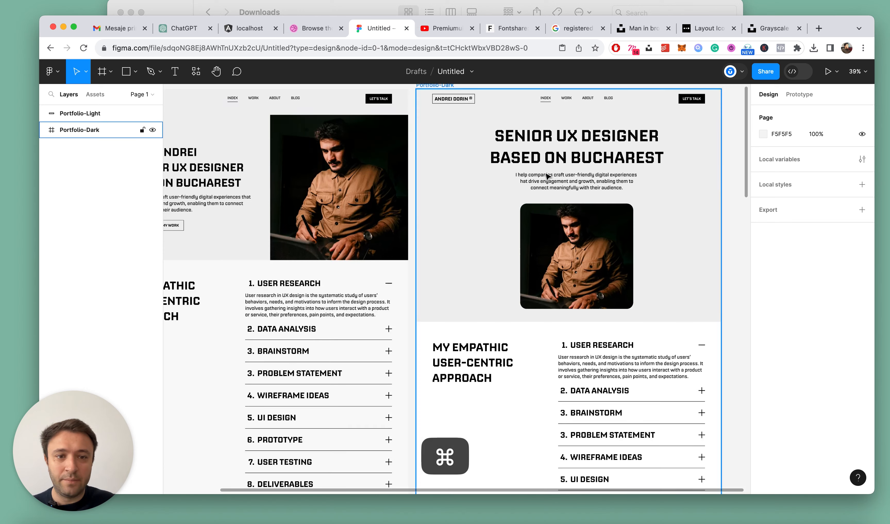
{"action": "left_click", "coordinate": [587, 187], "text": "super"}
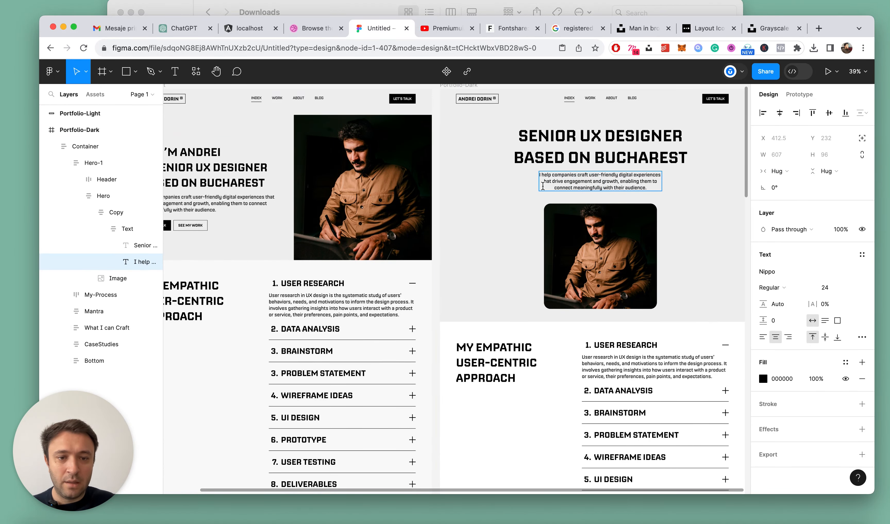
{"action": "key", "text": "BackSpace"}
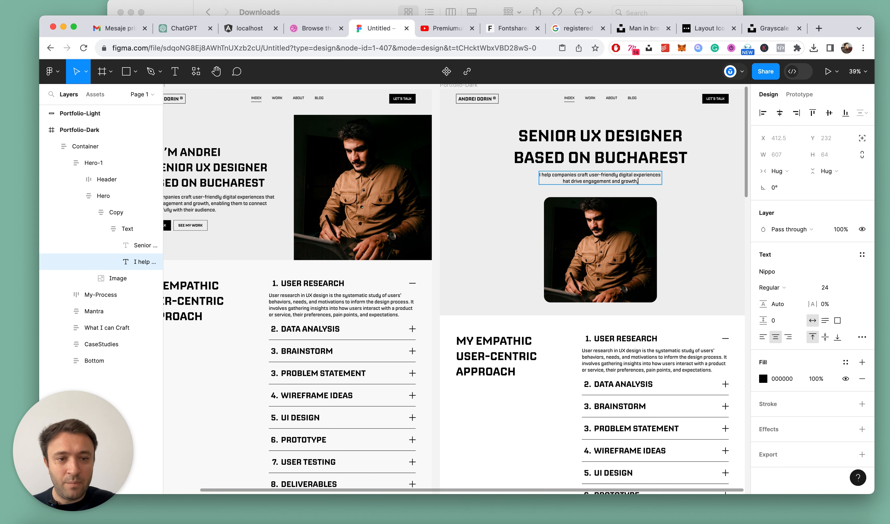
{"action": "key", "text": "Escape"}
{"action": "scroll", "coordinate": [689, 204], "scroll_direction": "down", "scroll_amount": 5}
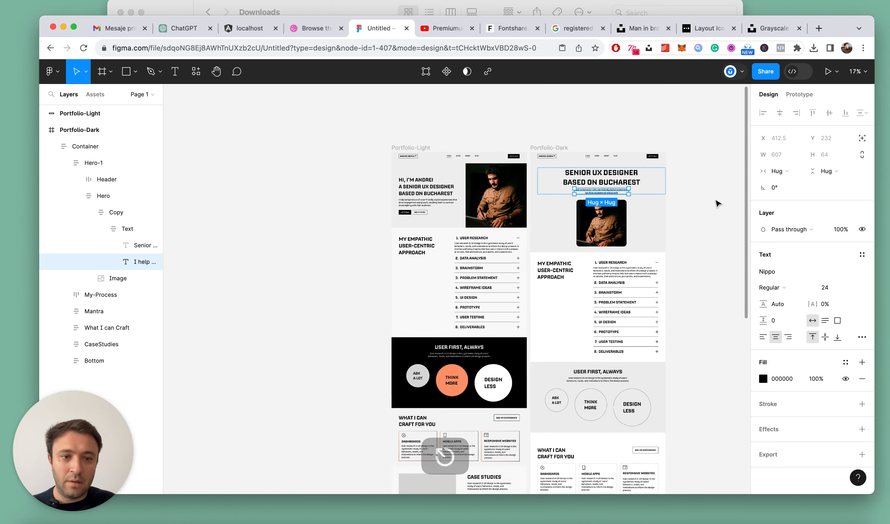
{"action": "left_click", "coordinate": [701, 203]}
Narrow the Portfolio-Dark hero's portrait image to 474 px wide, keeping its height of 522 px
{"action": "scroll", "coordinate": [701, 203], "scroll_direction": "up", "scroll_amount": 3}
{"action": "left_click", "coordinate": [542, 253], "text": "super"}
{"action": "scroll", "coordinate": [542, 254], "scroll_direction": "up", "scroll_amount": 2}
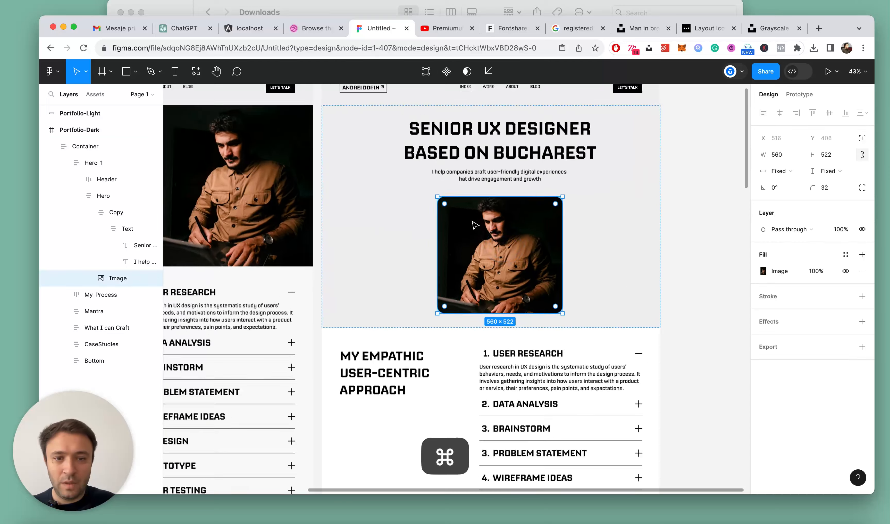
{"action": "left_click_drag", "start_coordinate": [566, 250], "coordinate": [563, 250]}
{"action": "left_click", "coordinate": [712, 205]}
{"action": "double_click", "coordinate": [528, 223]}
{"action": "double_click", "coordinate": [528, 223]}
{"action": "left_click", "coordinate": [528, 223]}
Set the vertical spacing between items in the Portfolio-Dark Hero frame to 48
{"action": "left_click", "coordinate": [101, 229]}
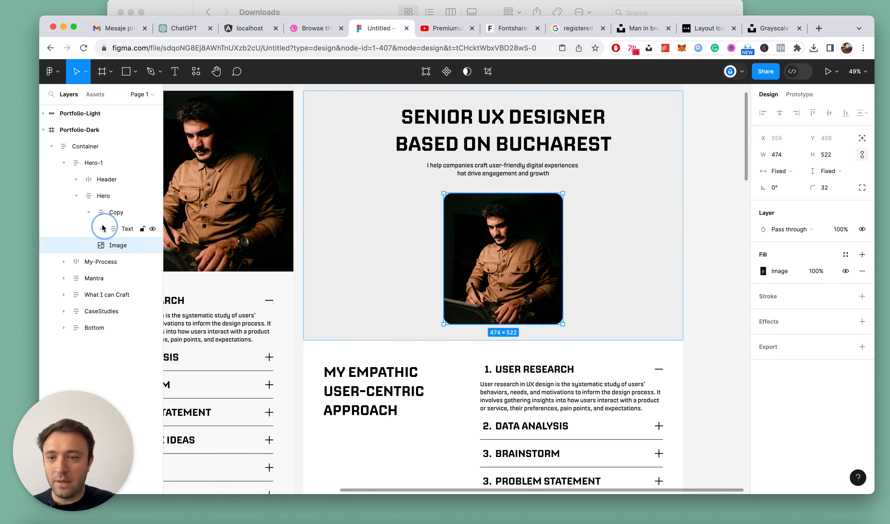
{"action": "left_click", "coordinate": [79, 211]}
{"action": "left_click", "coordinate": [96, 196]}
{"action": "left_click", "coordinate": [774, 280]}
{"action": "key", "text": "shift+Down"}
{"action": "key", "text": "shift+Down"}
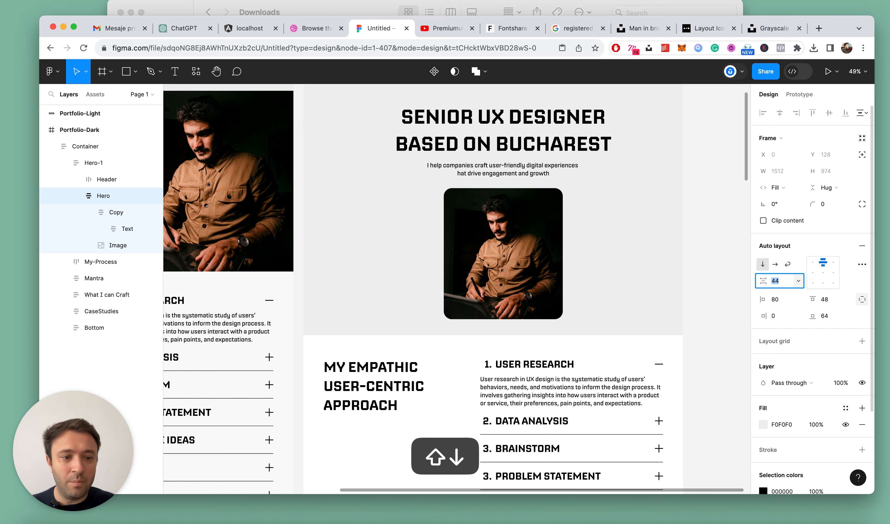
{"action": "key", "text": "Up"}
{"action": "key", "text": "Up"}
{"action": "key", "text": "Up"}
{"action": "key", "text": "Up"}
{"action": "key", "text": "Escape"}
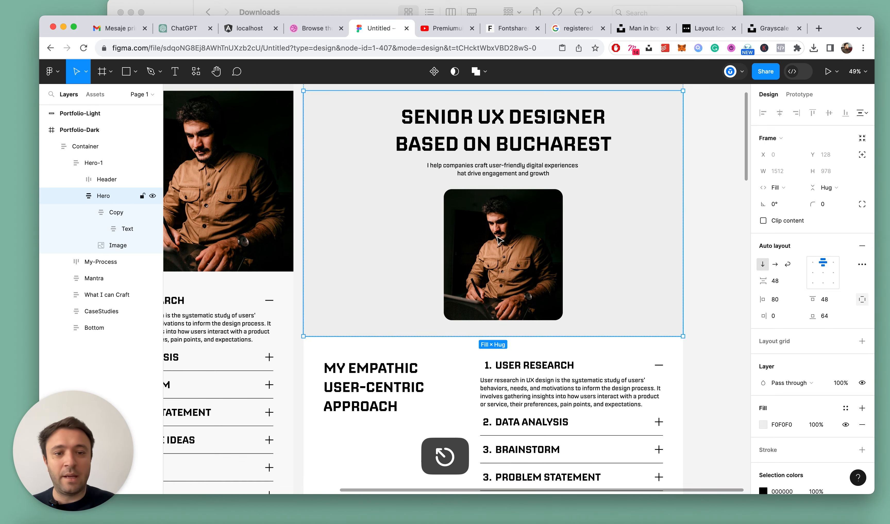
Compare the Portfolio-Light and Portfolio-Dark pages side by side, section by section, with all layers collapsed
{"action": "scroll", "coordinate": [498, 240], "scroll_direction": "down", "scroll_amount": 5}
{"action": "left_click", "coordinate": [629, 240]}
{"action": "scroll", "coordinate": [629, 240], "scroll_direction": "down", "scroll_amount": 4}
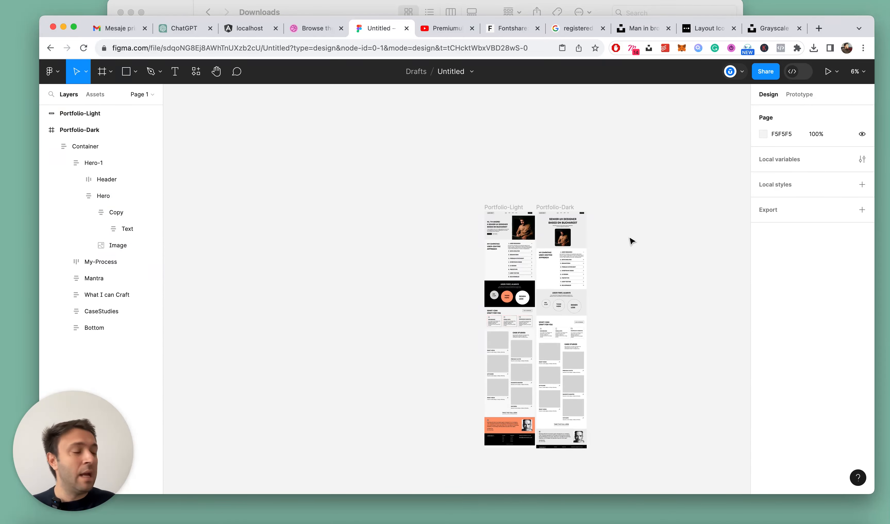
{"action": "scroll", "coordinate": [629, 241], "scroll_direction": "up", "scroll_amount": 6}
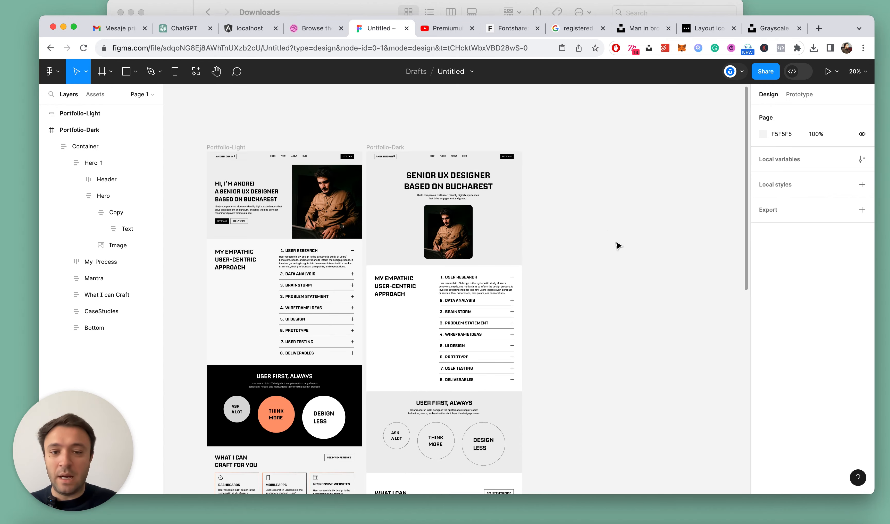
{"action": "key", "text": "alt+l"}
{"action": "scroll", "coordinate": [615, 245], "scroll_direction": "down", "scroll_amount": 5}
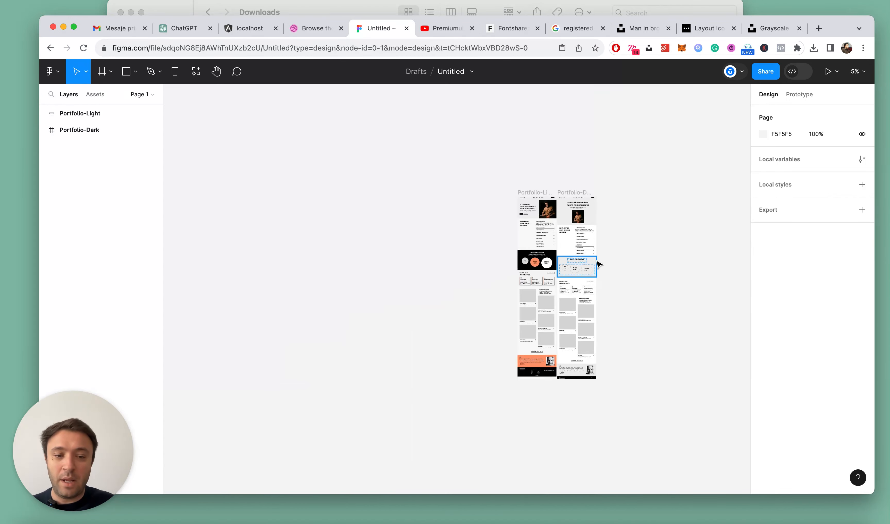
{"action": "scroll", "coordinate": [598, 264], "scroll_direction": "up", "scroll_amount": 5}
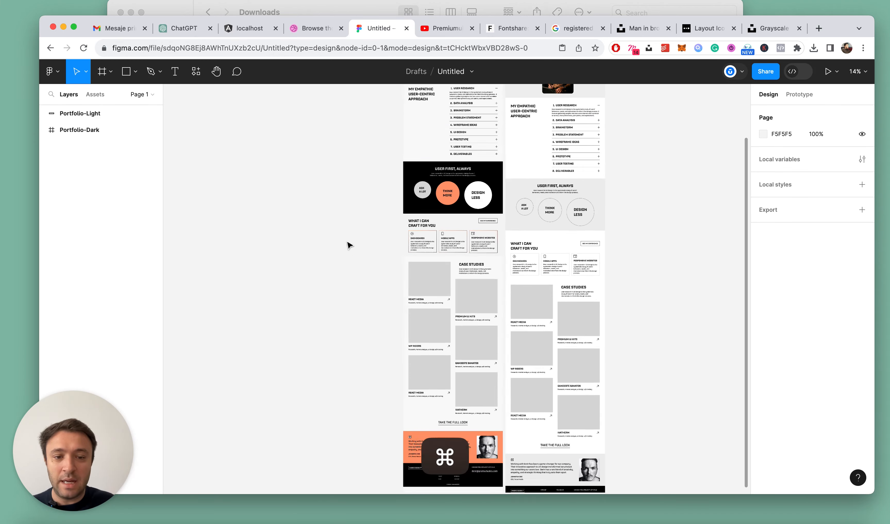
{"action": "scroll", "coordinate": [433, 330], "scroll_direction": "up", "scroll_amount": 2}
{"action": "scroll", "coordinate": [434, 325], "scroll_direction": "up", "scroll_amount": 5}
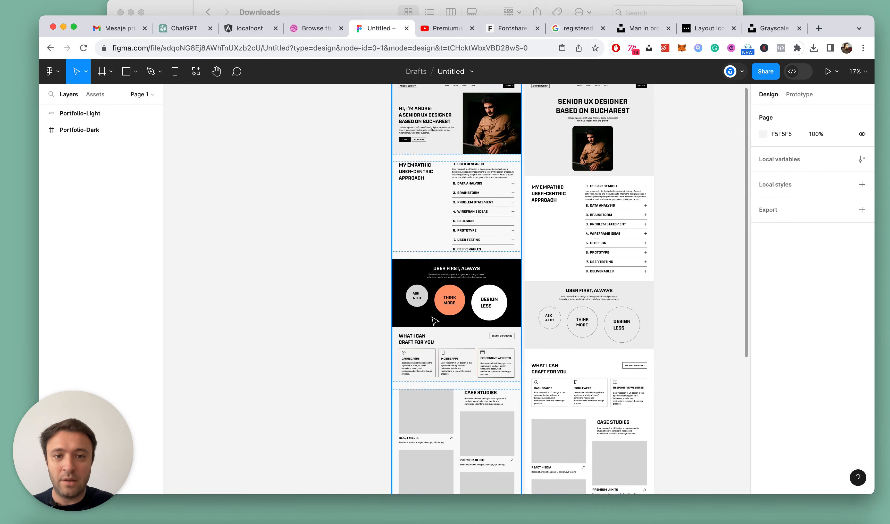
{"action": "scroll", "coordinate": [360, 181], "scroll_direction": "up", "scroll_amount": 3}
{"action": "scroll", "coordinate": [330, 258], "scroll_direction": "up", "scroll_amount": 3}
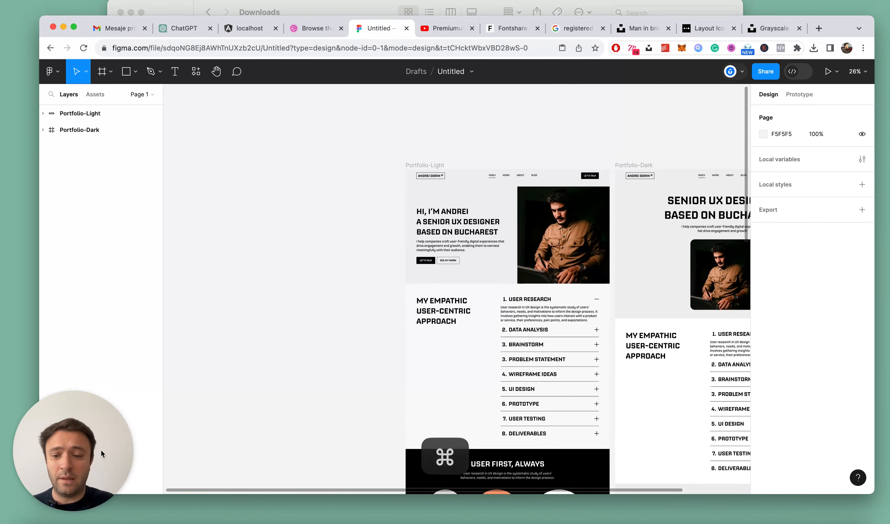
{"action": "scroll", "coordinate": [548, 265], "scroll_direction": "down", "scroll_amount": 4}
{"action": "scroll", "coordinate": [548, 260], "scroll_direction": "right", "scroll_amount": 4}
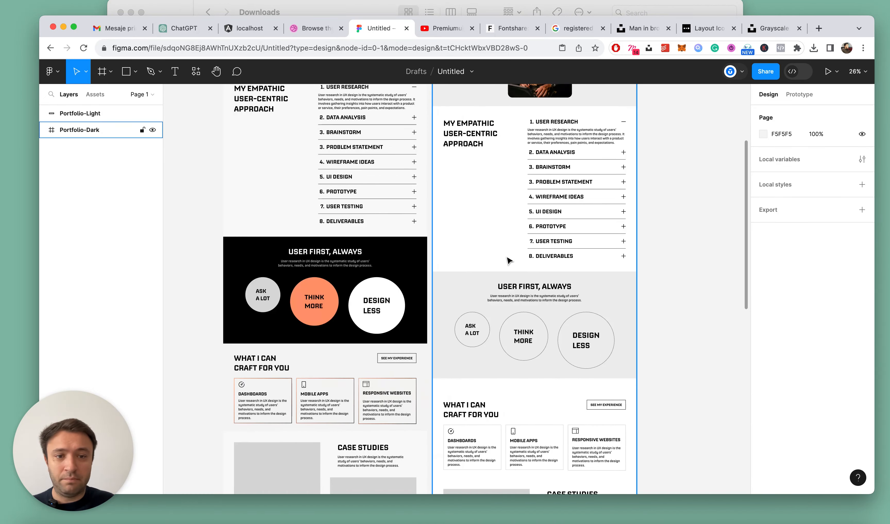
{"action": "scroll", "coordinate": [508, 258], "scroll_direction": "down", "scroll_amount": 5}
{"action": "scroll", "coordinate": [424, 162], "scroll_direction": "up", "scroll_amount": 5}
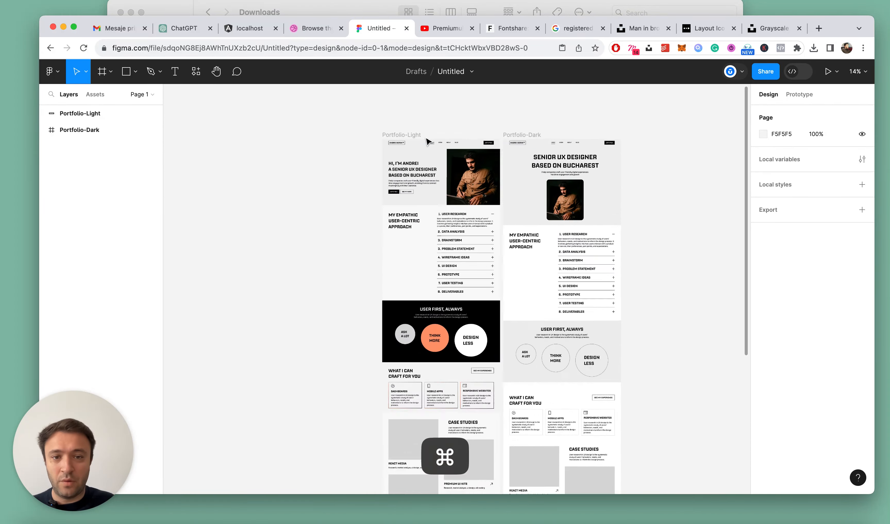
Duplicate the Hero-1 section within the Portfolio-Light container
{"action": "left_click", "coordinate": [366, 186]}
{"action": "scroll", "coordinate": [365, 186], "scroll_direction": "up", "scroll_amount": 3}
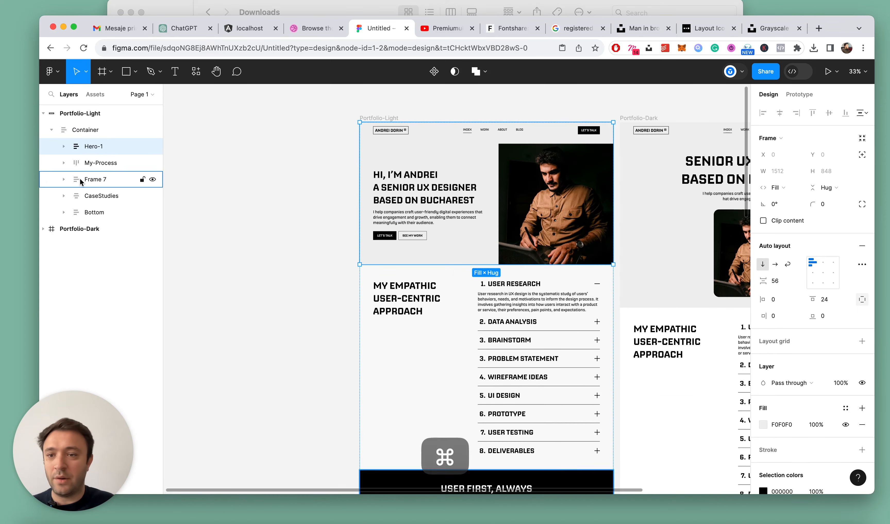
{"action": "left_click", "coordinate": [63, 147]}
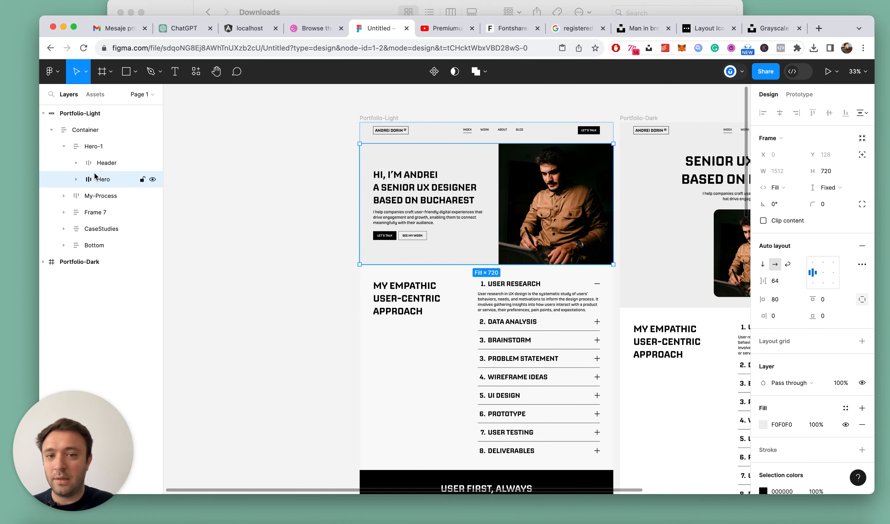
{"action": "key", "text": "super+d"}
{"action": "left_click", "coordinate": [64, 146]}
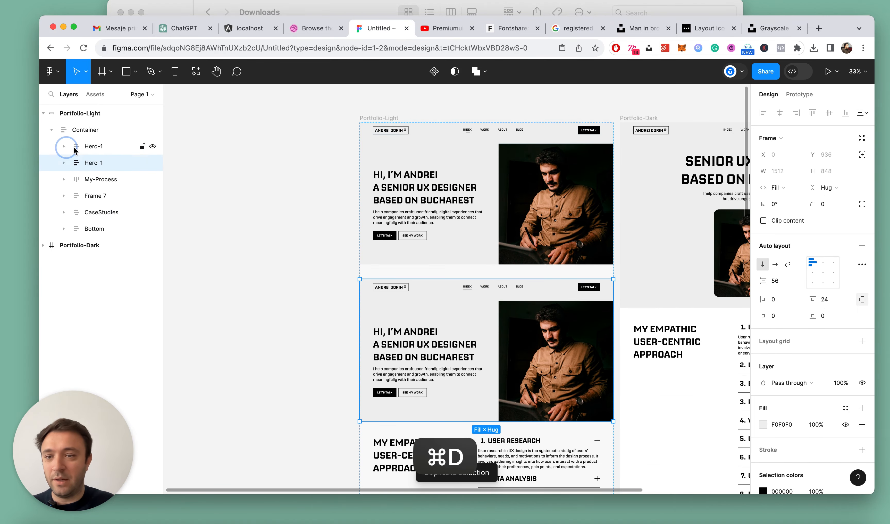
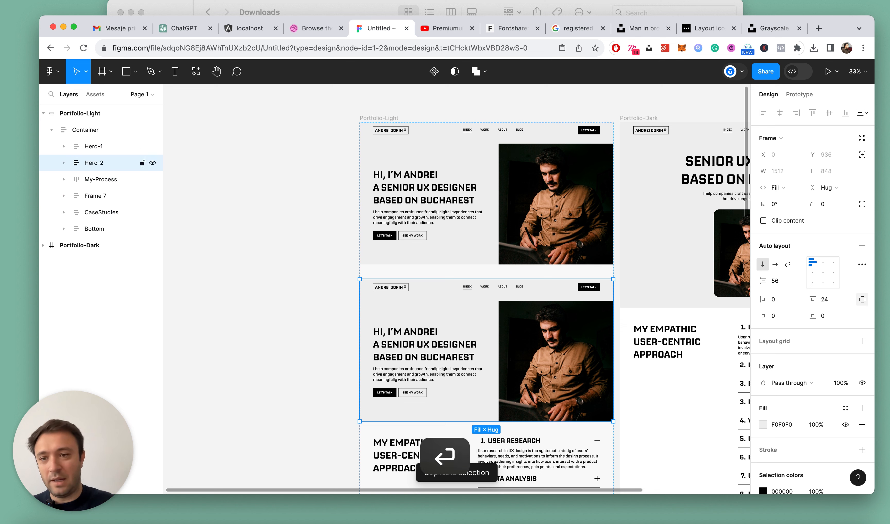
Hide the Hero-1 section in Portfolio-Light and set the Hero-2 section's background fill to black
{"action": "left_click", "coordinate": [152, 147]}
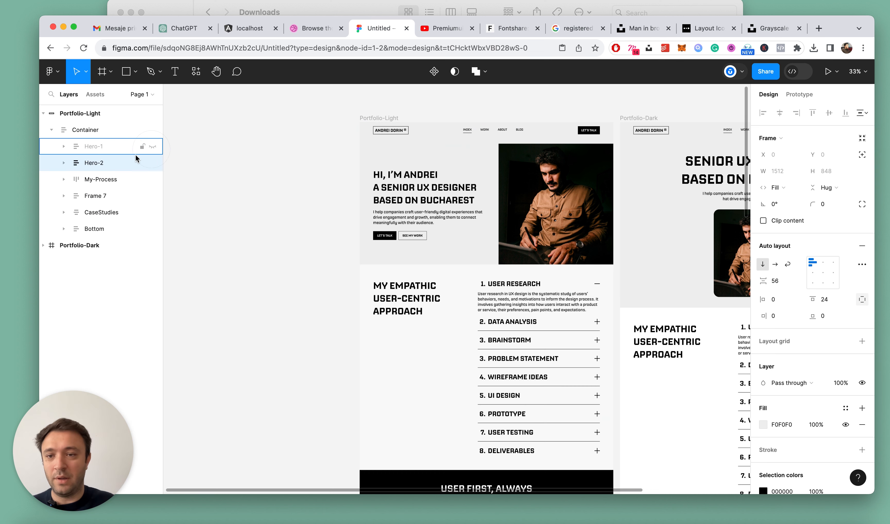
{"action": "left_click", "coordinate": [116, 162]}
{"action": "scroll", "coordinate": [802, 336], "scroll_direction": "down", "scroll_amount": 2}
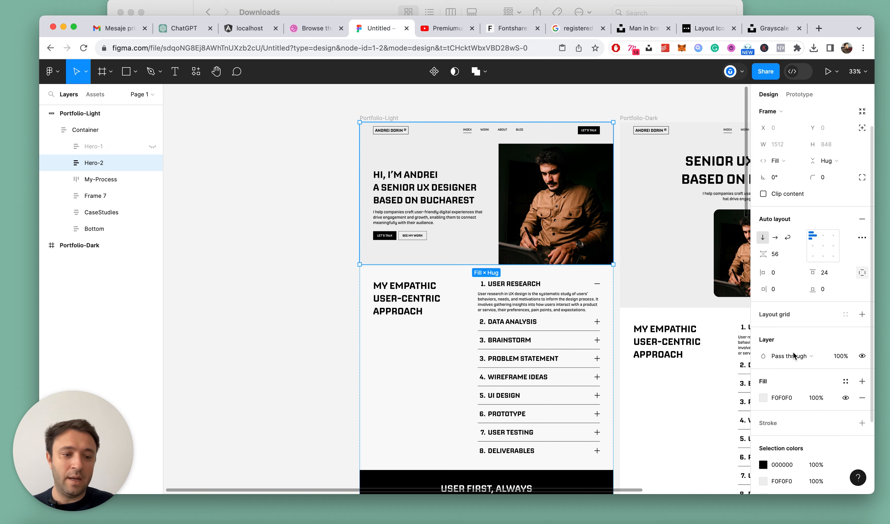
{"action": "left_click", "coordinate": [764, 398]}
{"action": "left_click", "coordinate": [317, 204]}
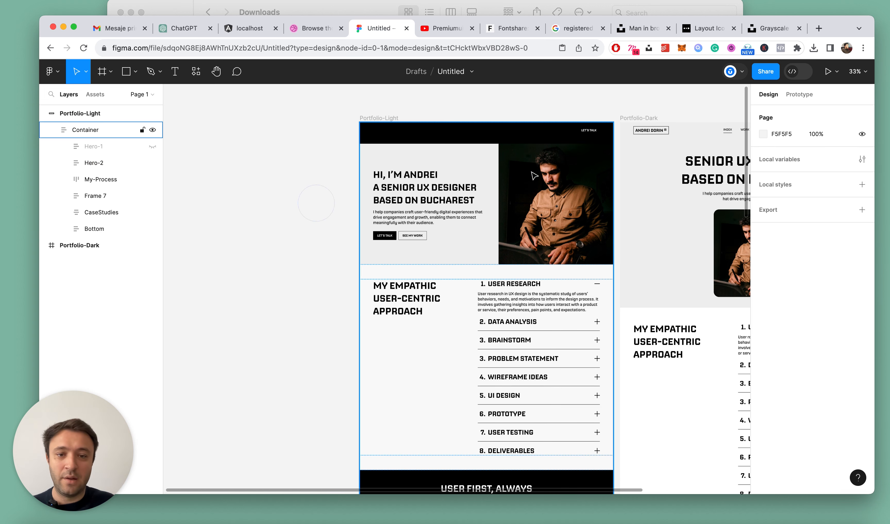
Set the fill of the Hero frame inside Hero-2 to black 000000
{"action": "left_click", "coordinate": [480, 162]}
{"action": "left_click", "coordinate": [479, 162]}
{"action": "left_click", "coordinate": [477, 161]}
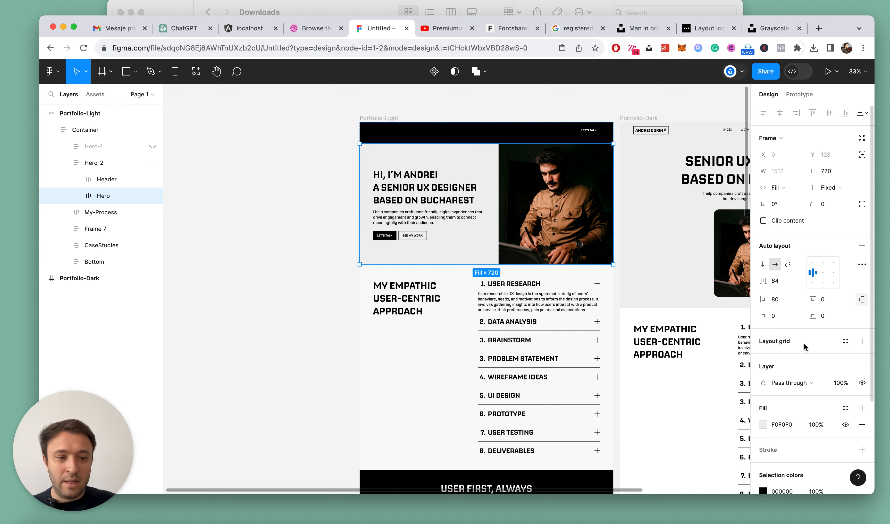
{"action": "left_click", "coordinate": [75, 195]}
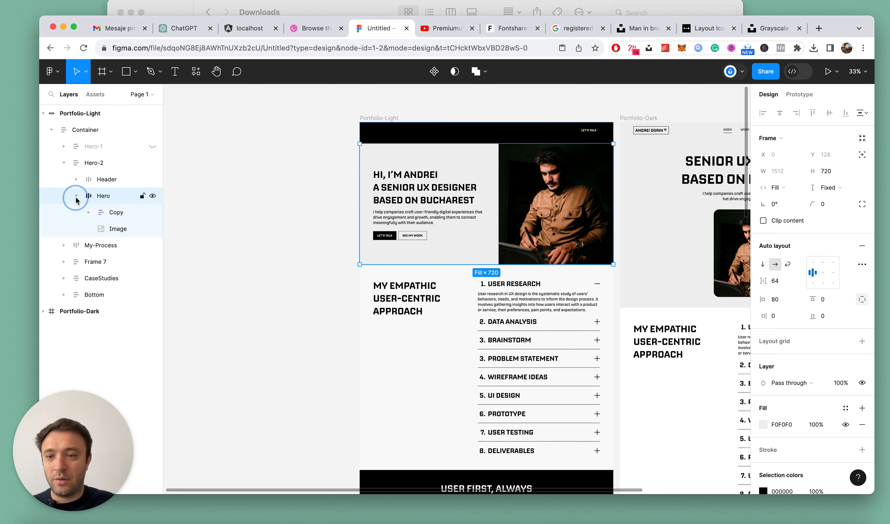
{"action": "left_click", "coordinate": [107, 213]}
{"action": "left_click", "coordinate": [103, 196]}
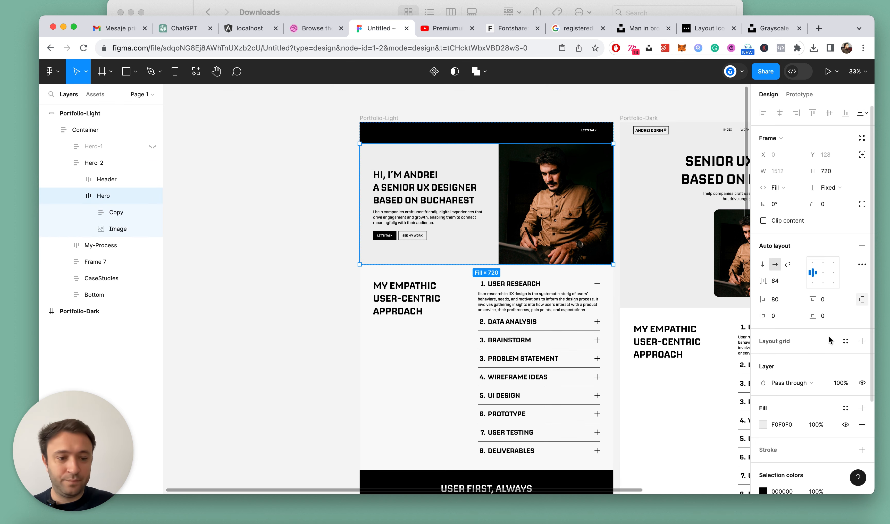
{"action": "left_click", "coordinate": [762, 425]}
{"action": "left_click_drag", "start_coordinate": [644, 308], "coordinate": [623, 358]}
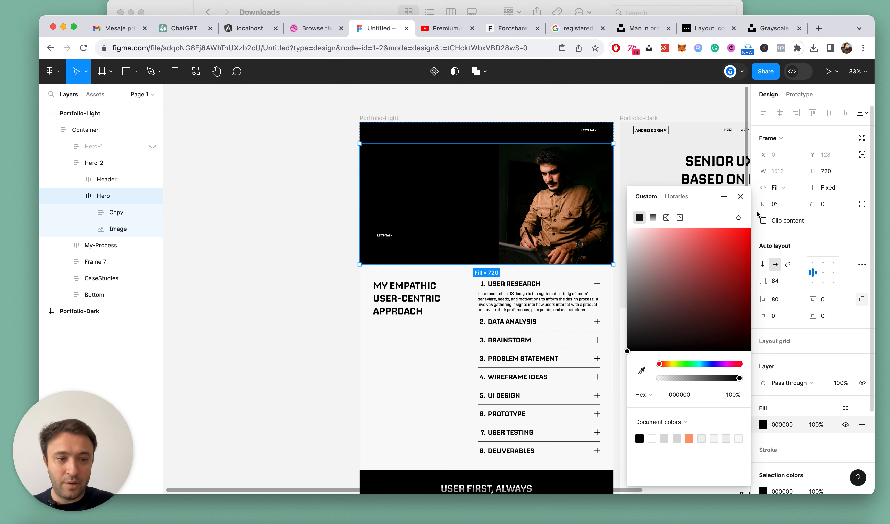
{"action": "left_click", "coordinate": [745, 195]}
Set the fill of the headline text in Hero-2's copy to white FFFFFF
{"action": "scroll", "coordinate": [405, 165], "scroll_direction": "up", "scroll_amount": 5}
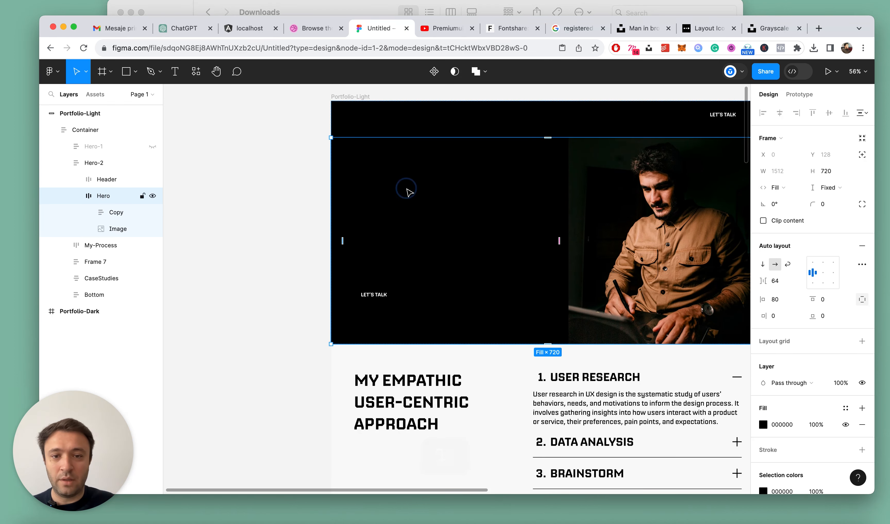
{"action": "double_click", "coordinate": [409, 192]}
{"action": "double_click", "coordinate": [471, 210]}
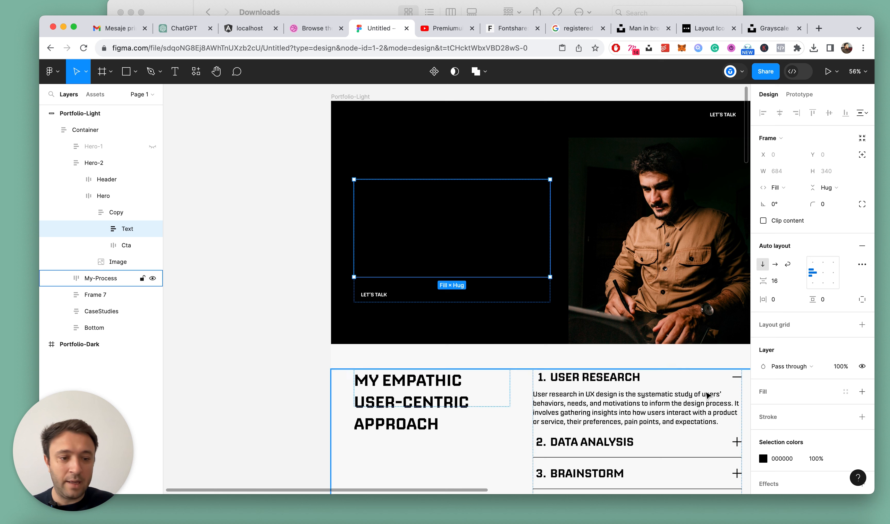
{"action": "double_click", "coordinate": [499, 223]}
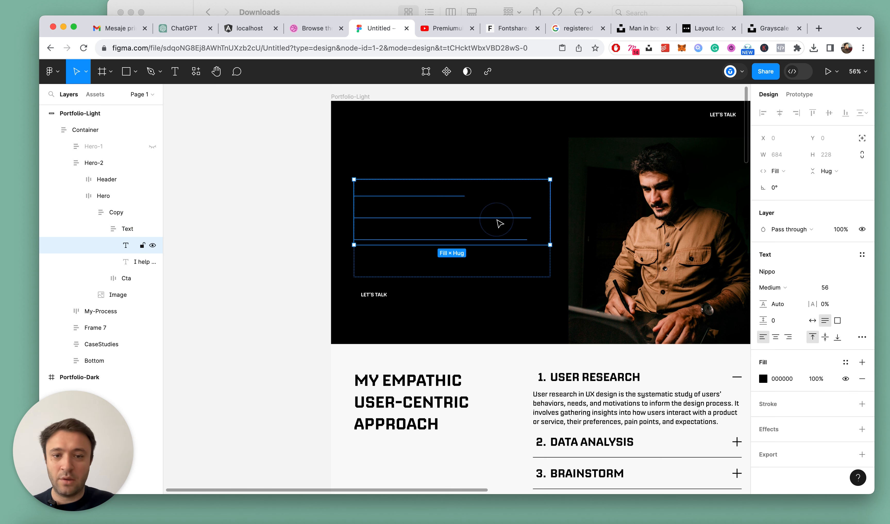
{"action": "left_click", "coordinate": [765, 379]}
{"action": "left_click_drag", "start_coordinate": [709, 312], "coordinate": [540, 162]}
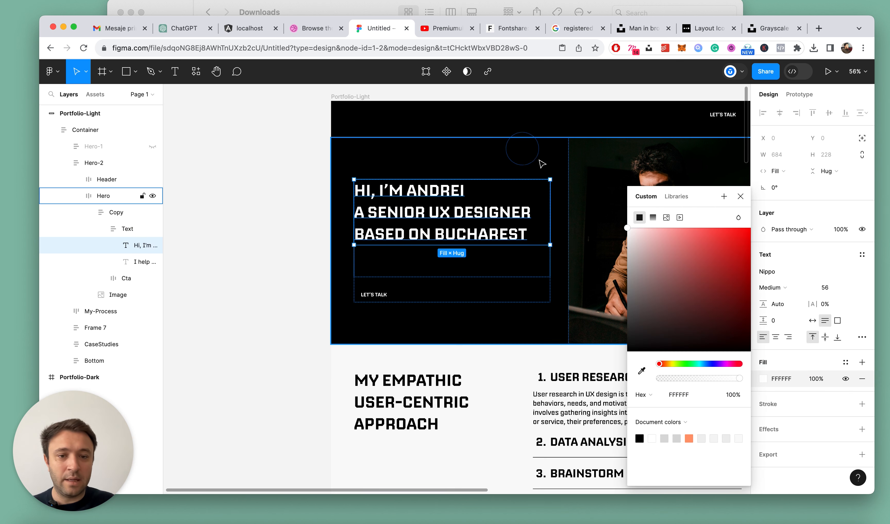
{"action": "left_click", "coordinate": [741, 198]}
Recolour the descriptive paragraph below the Hero-2 headline to light grey
{"action": "left_click", "coordinate": [420, 267], "text": "super"}
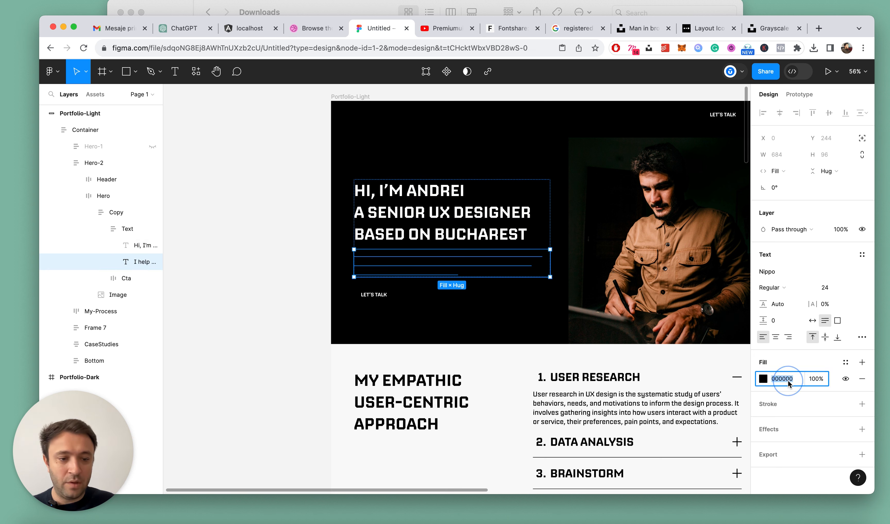
{"action": "key", "text": "Return"}
{"action": "key", "text": "Escape"}
Set the background fill of the Let's Talk button below the hero copy to white FFFFFF
{"action": "left_click", "coordinate": [383, 294]}
{"action": "double_click", "coordinate": [392, 297]}
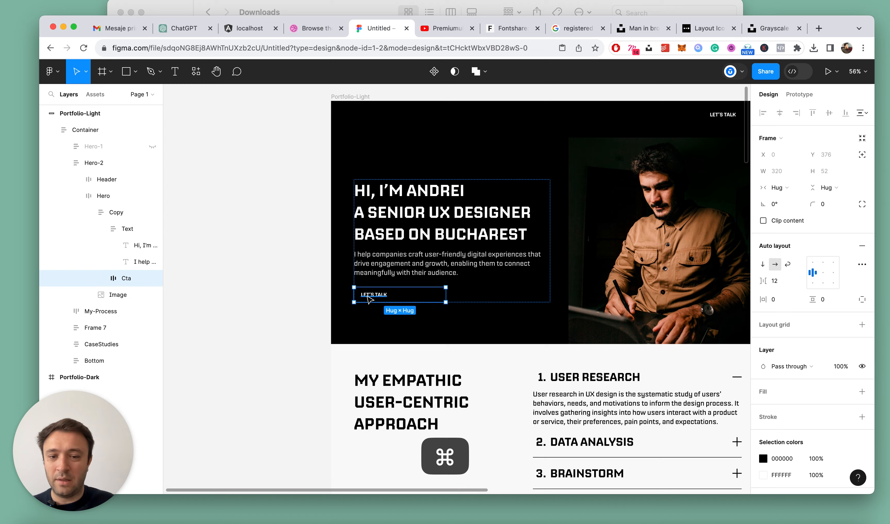
{"action": "scroll", "coordinate": [368, 299], "scroll_direction": "up", "scroll_amount": 3}
{"action": "left_click", "coordinate": [376, 295], "text": "super"}
{"action": "left_click", "coordinate": [761, 408]}
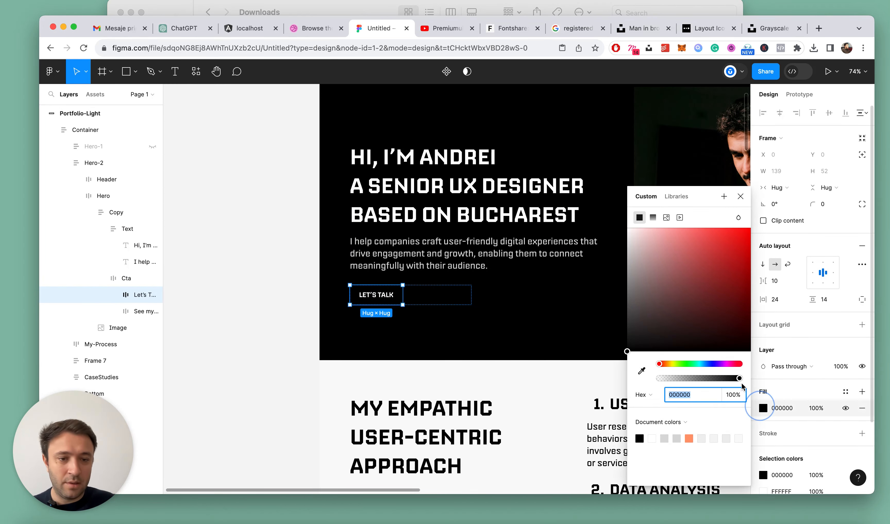
{"action": "left_click_drag", "start_coordinate": [629, 231], "coordinate": [610, 219]}
{"action": "left_click", "coordinate": [740, 197]}
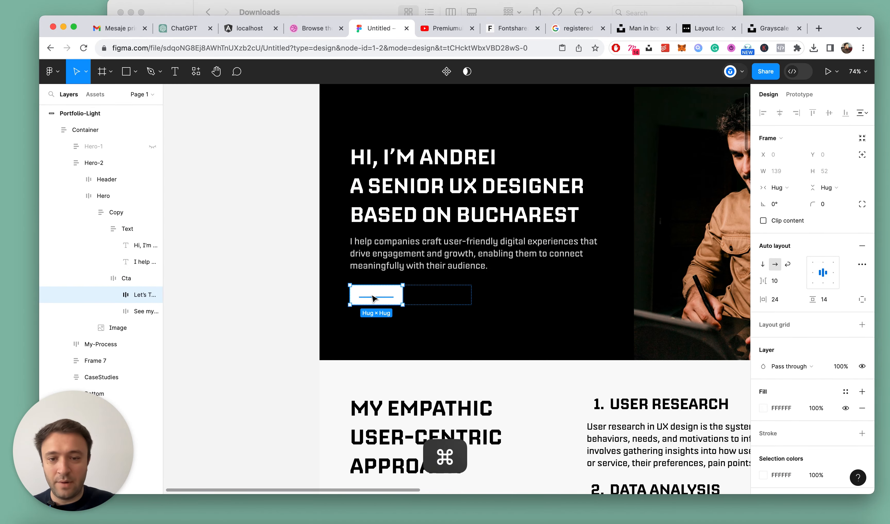
Set the label text of the hero's Let's Talk button to black 000000
{"action": "left_click", "coordinate": [376, 296], "text": "super"}
{"action": "left_click", "coordinate": [764, 380]}
{"action": "left_click_drag", "start_coordinate": [685, 313], "coordinate": [606, 360]}
{"action": "key", "text": "Escape"}
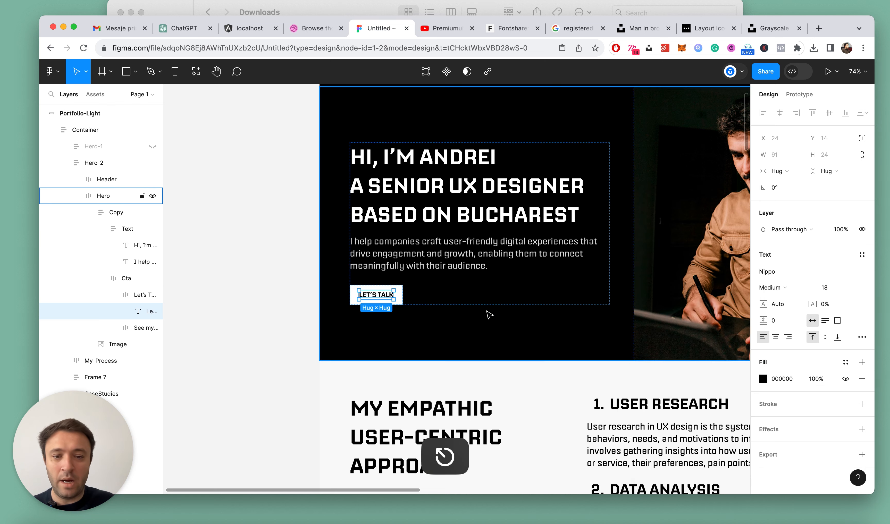
Set the label text of the hero's See My Work button to white FFFFFF
{"action": "double_click", "coordinate": [445, 294]}
{"action": "scroll", "coordinate": [401, 295], "scroll_direction": "up", "scroll_amount": 3}
{"action": "scroll", "coordinate": [401, 296], "scroll_direction": "up", "scroll_amount": 3}
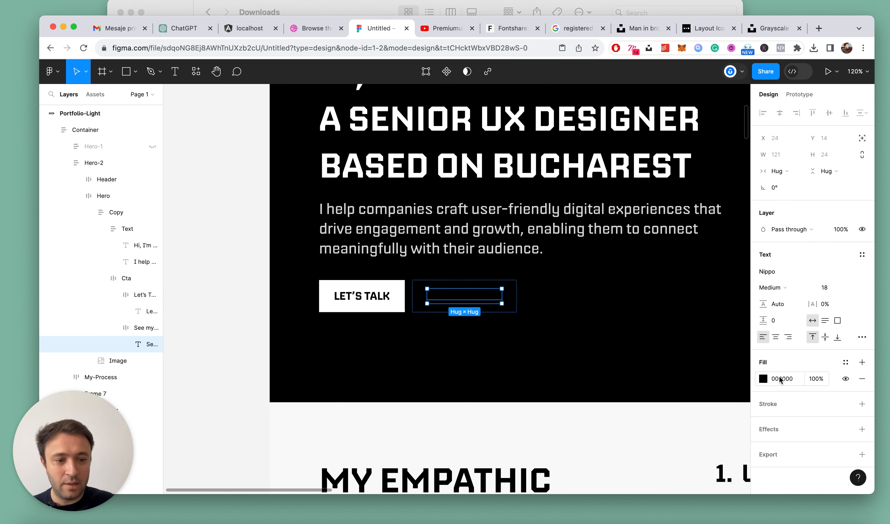
{"action": "left_click", "coordinate": [760, 379]}
{"action": "left_click_drag", "start_coordinate": [648, 276], "coordinate": [540, 177]}
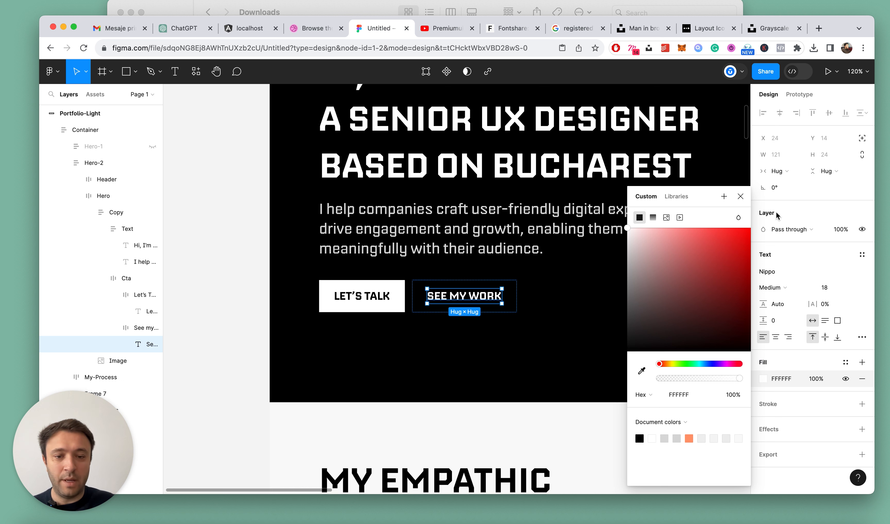
{"action": "left_click", "coordinate": [741, 197]}
Set the stroke of the hero's See My Work button to white FFFFFF
{"action": "left_click", "coordinate": [134, 327]}
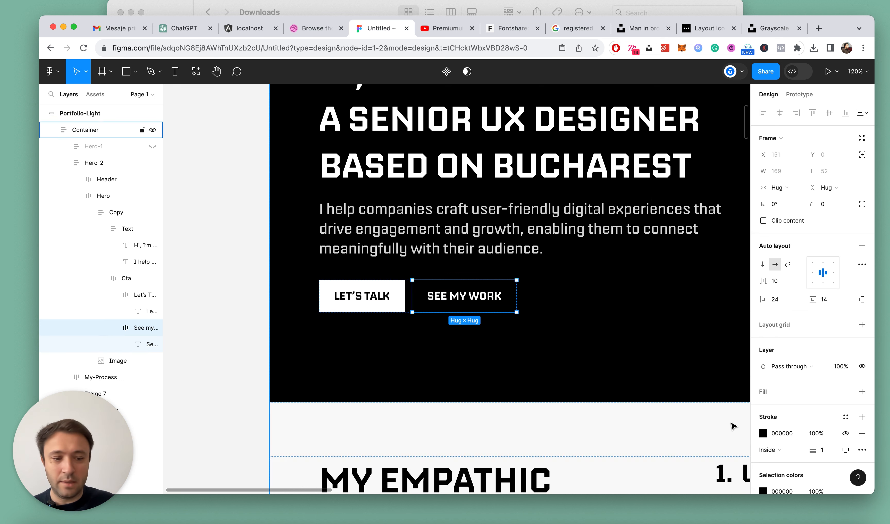
{"action": "left_click", "coordinate": [763, 433]}
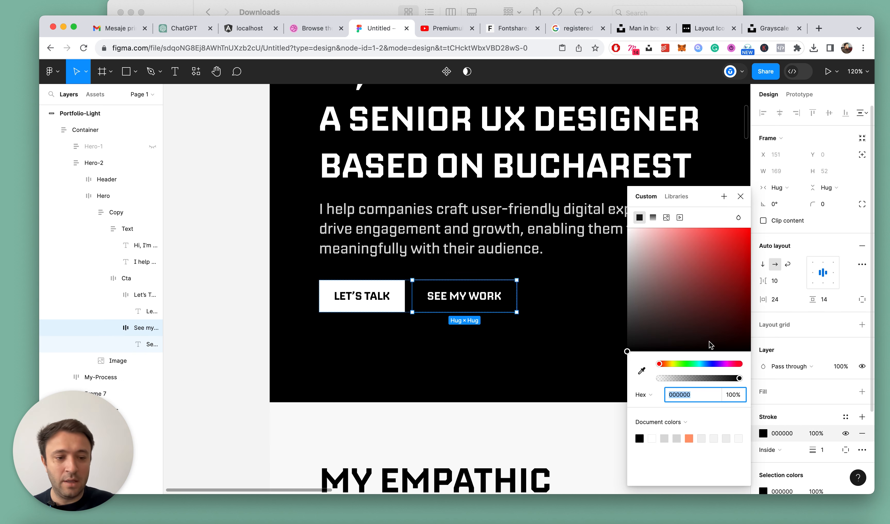
{"action": "left_click", "coordinate": [740, 198]}
{"action": "scroll", "coordinate": [430, 211], "scroll_direction": "down", "scroll_amount": 5}
{"action": "left_click", "coordinate": [355, 133]}
{"action": "double_click", "coordinate": [444, 110]}
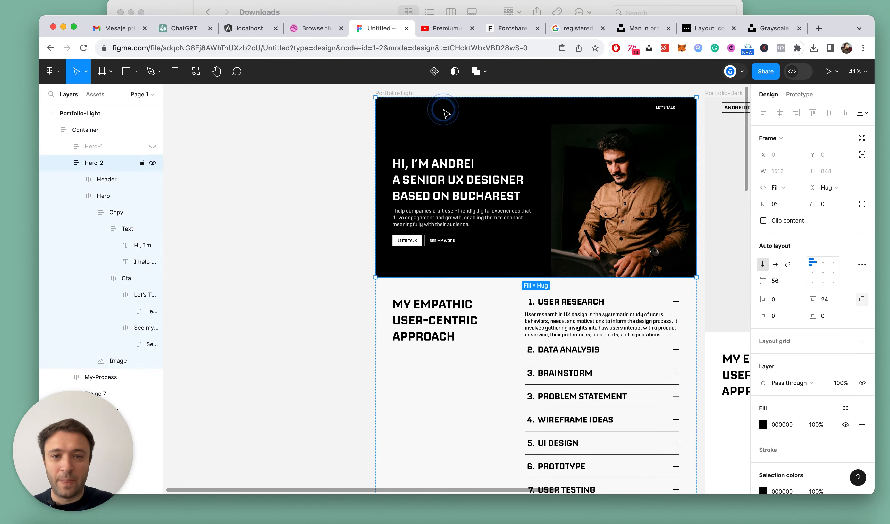
{"action": "double_click", "coordinate": [443, 110]}
{"action": "scroll", "coordinate": [447, 114], "scroll_direction": "up", "scroll_amount": 1}
{"action": "key", "text": "super+d"}
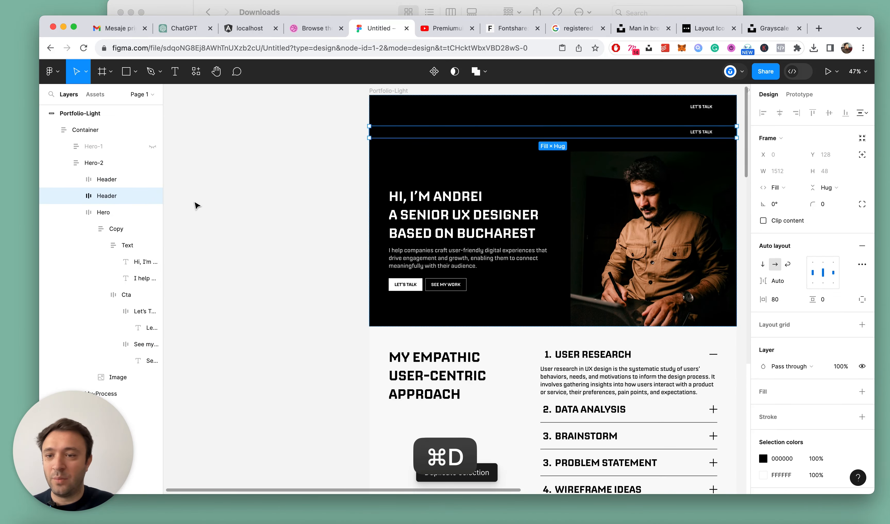
{"action": "key", "text": "super+z"}
Recolour the logo in the Hero-2 header to white, both its border stroke and its text
{"action": "scroll", "coordinate": [392, 116], "scroll_direction": "up", "scroll_amount": 2}
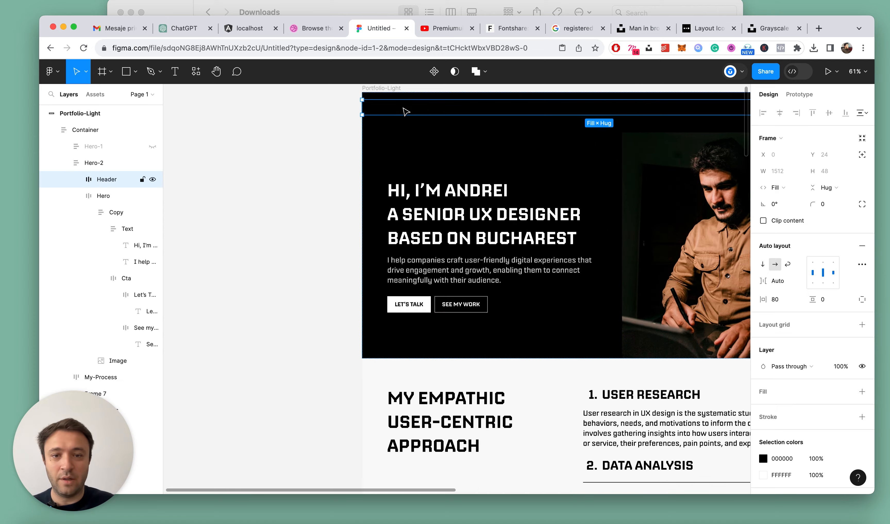
{"action": "left_click", "coordinate": [410, 110]}
{"action": "left_click", "coordinate": [764, 434]}
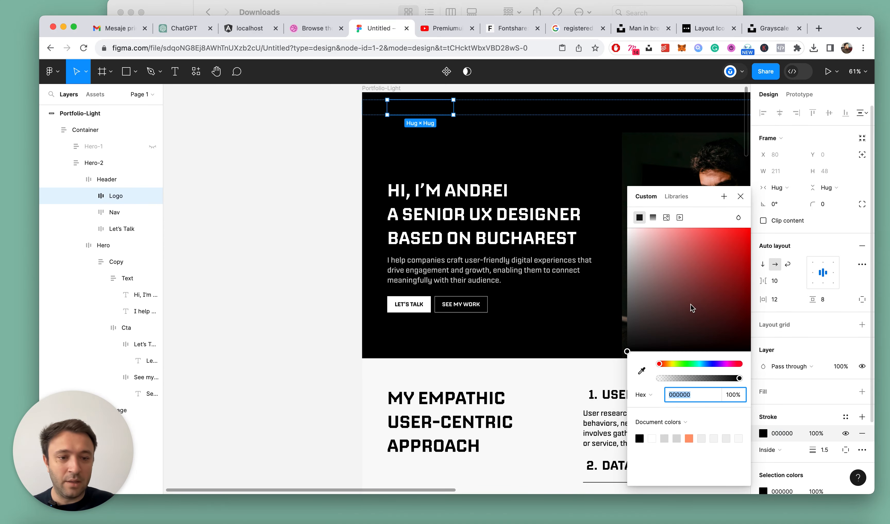
{"action": "left_click", "coordinate": [435, 105], "text": "super"}
{"action": "left_click", "coordinate": [763, 379]}
{"action": "key", "text": "super+z"}
Change the colour of all the navigation links in the Hero-2 header to white FFFFFF
{"action": "left_click", "coordinate": [599, 109]}
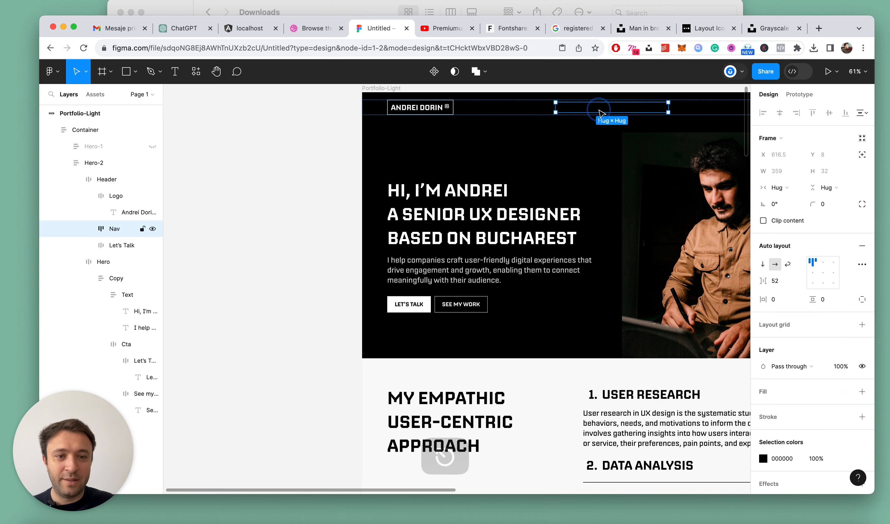
{"action": "left_click", "coordinate": [767, 458]}
{"action": "left_click_drag", "start_coordinate": [667, 234], "coordinate": [432, 116]}
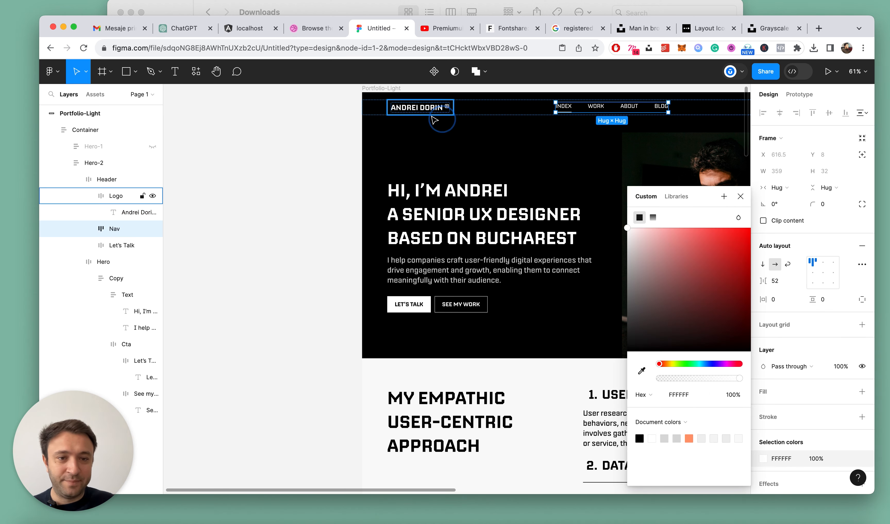
Copy the hero Let's Talk button's properties onto the header's Let's Talk button and set the header button's vertical padding to 12
{"action": "scroll", "coordinate": [500, 139], "scroll_direction": "right", "scroll_amount": 5}
{"action": "left_click", "coordinate": [600, 110]}
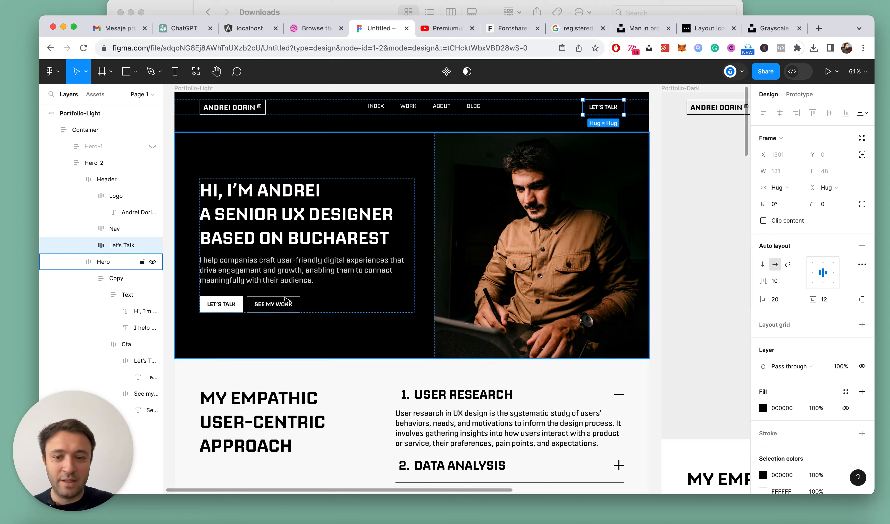
{"action": "left_click", "coordinate": [240, 306], "text": "super"}
{"action": "key", "text": "alt+super+c"}
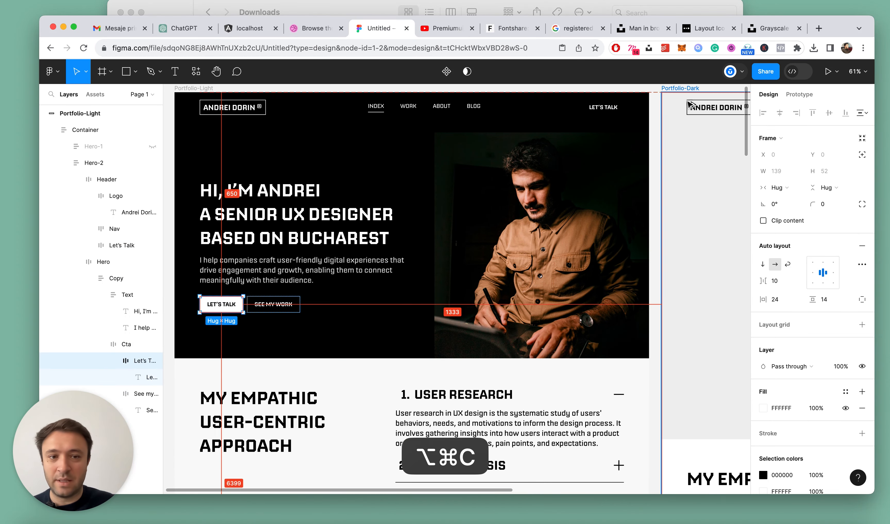
{"action": "left_click", "coordinate": [608, 107], "text": "super"}
{"action": "key", "text": "alt+super+v"}
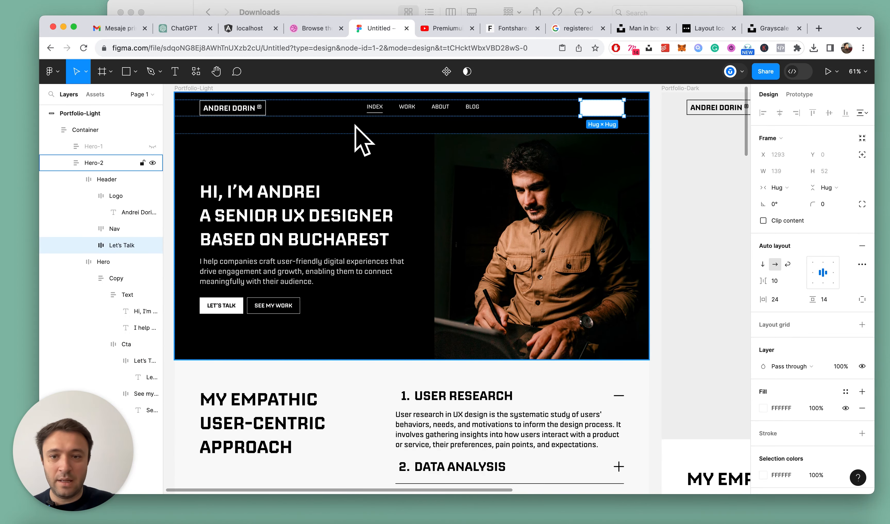
{"action": "key", "text": "Down"}
{"action": "key", "text": "Down"}
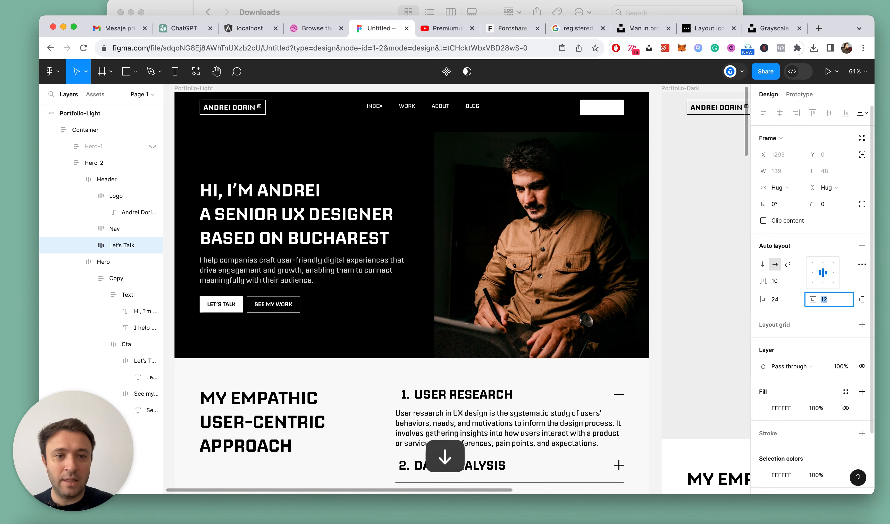
Set the label text of the header's Let's Talk button to black 000000
{"action": "double_click", "coordinate": [602, 107]}
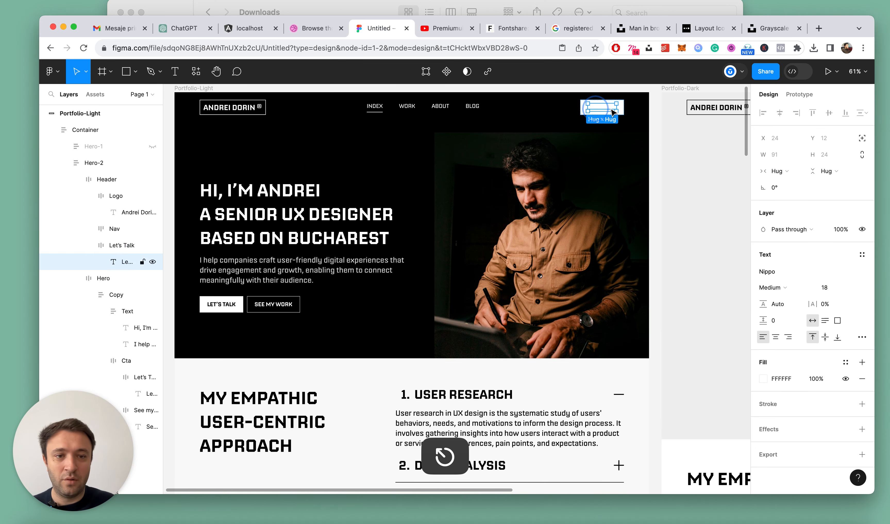
{"action": "left_click", "coordinate": [759, 379]}
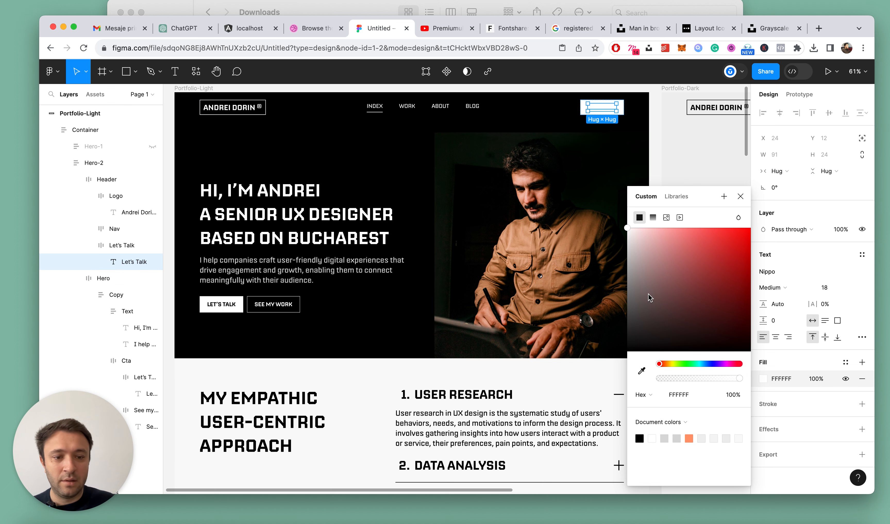
{"action": "left_click", "coordinate": [741, 196]}
Set the fill of the Work, About and Blog navigation links in the header to DADADA
{"action": "scroll", "coordinate": [364, 99], "scroll_direction": "up", "scroll_amount": 5}
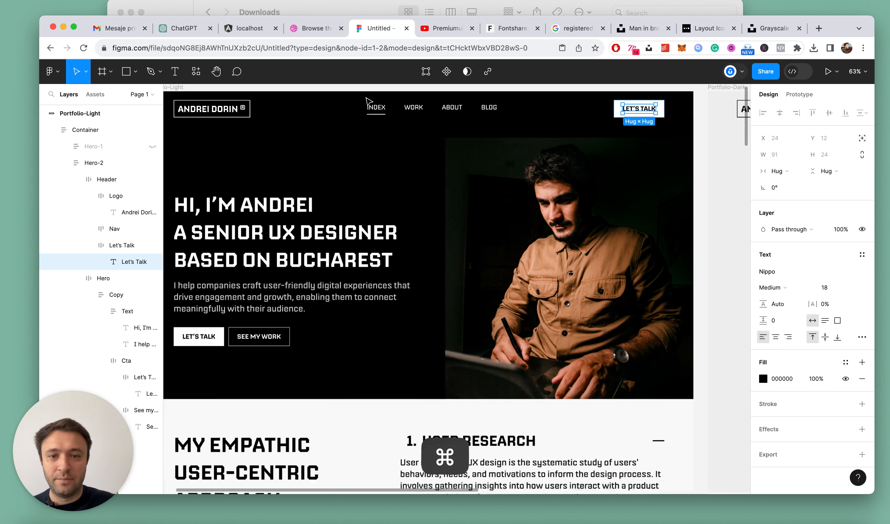
{"action": "left_click", "coordinate": [439, 112], "text": "super"}
{"action": "left_click", "coordinate": [501, 119], "text": "shift+super"}
{"action": "left_click", "coordinate": [130, 295], "text": "shift"}
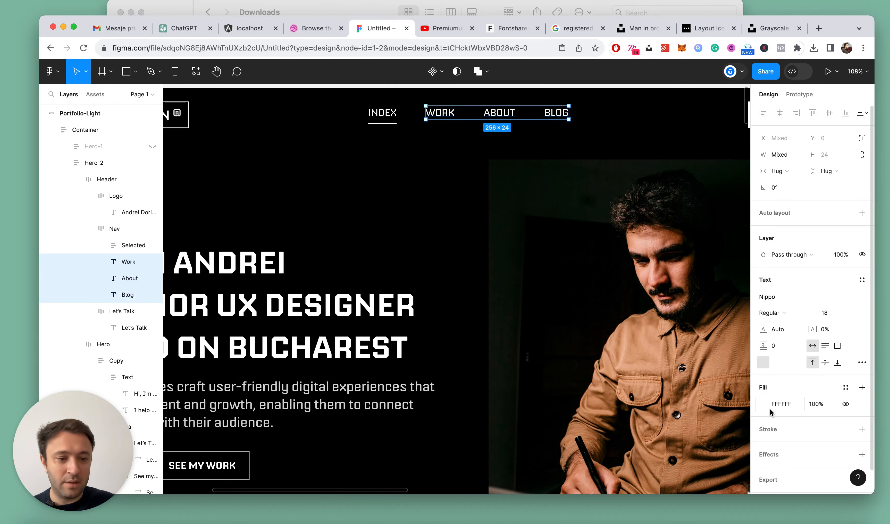
{"action": "key", "text": "Return"}
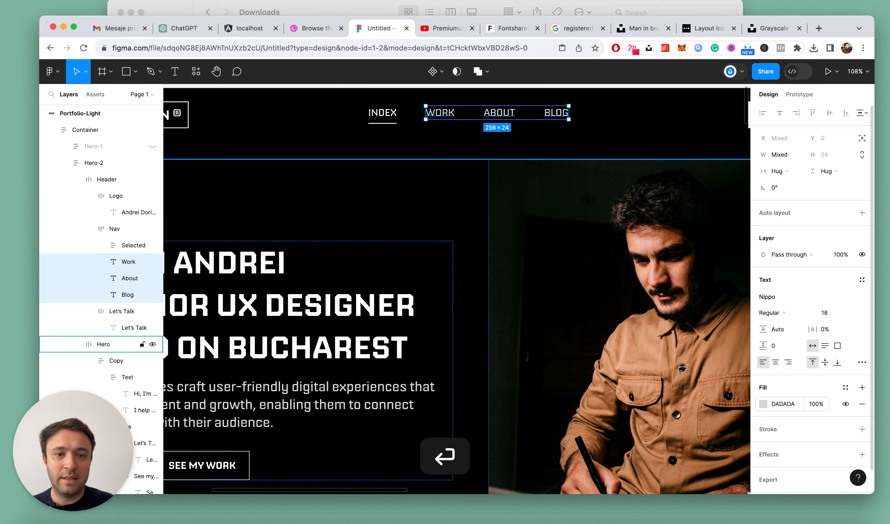
Set the font weight of the Index link in the Hero-2 header to Medium
{"action": "left_click", "coordinate": [376, 116], "text": "super"}
{"action": "left_click", "coordinate": [775, 290]}
{"action": "left_click", "coordinate": [776, 300]}
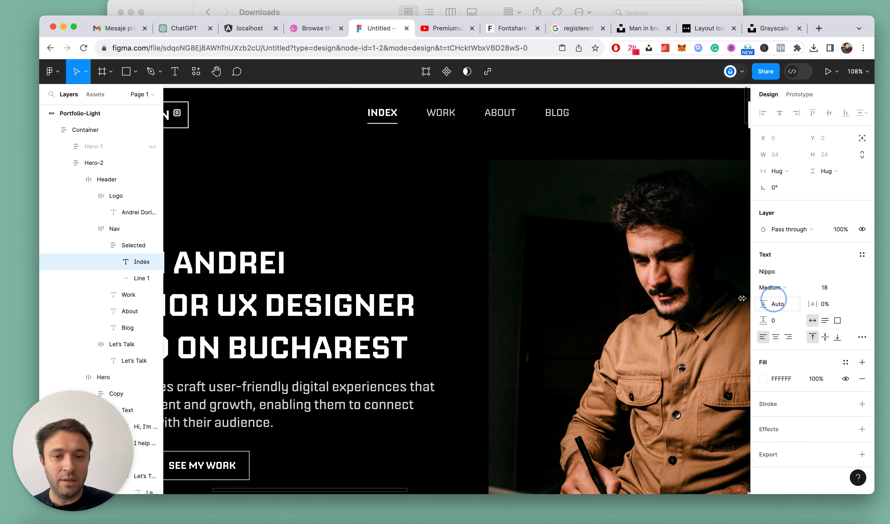
{"action": "key", "text": "Escape"}
{"action": "scroll", "coordinate": [472, 263], "scroll_direction": "down", "scroll_amount": 6}
{"action": "key", "text": "alt+l"}
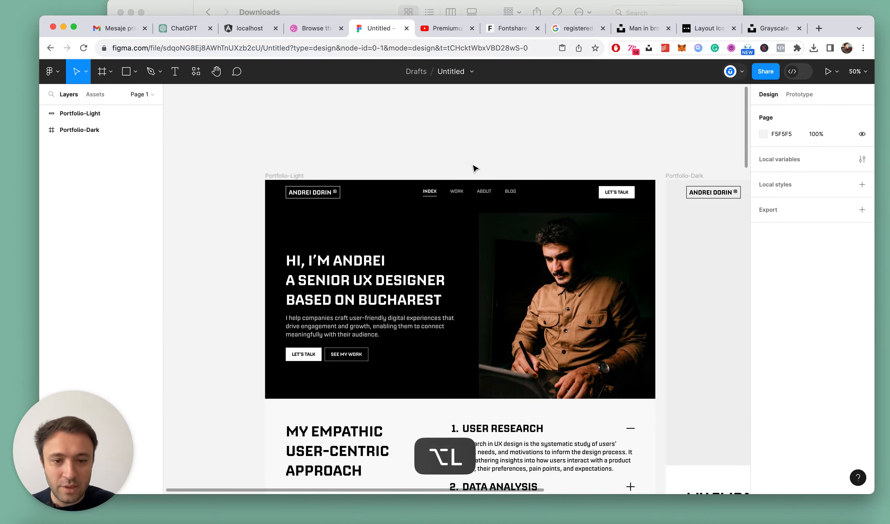
Examine the Portfolio-Light page beside Portfolio-Dark from the hero down to the footer
{"action": "scroll", "coordinate": [473, 168], "scroll_direction": "down", "scroll_amount": 6}
{"action": "left_click", "coordinate": [341, 202]}
{"action": "scroll", "coordinate": [446, 215], "scroll_direction": "up", "scroll_amount": 5}
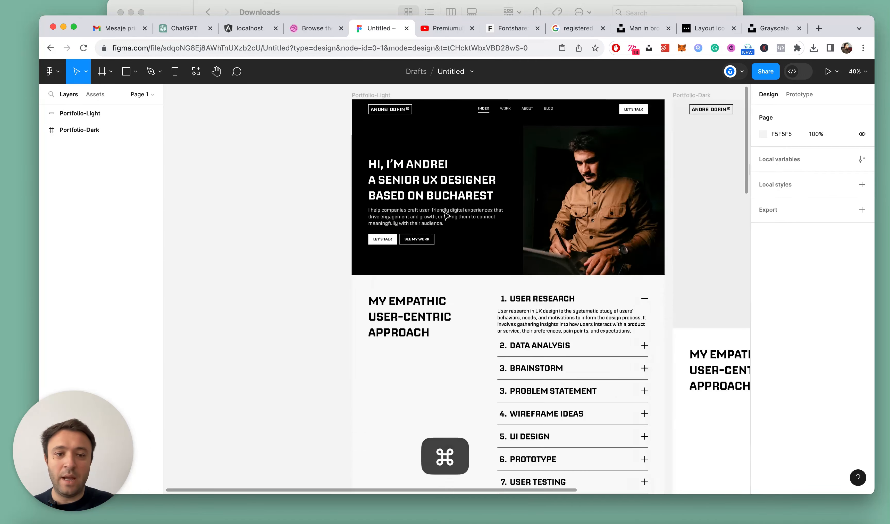
{"action": "left_click", "coordinate": [284, 187]}
{"action": "scroll", "coordinate": [407, 198], "scroll_direction": "down", "scroll_amount": 5}
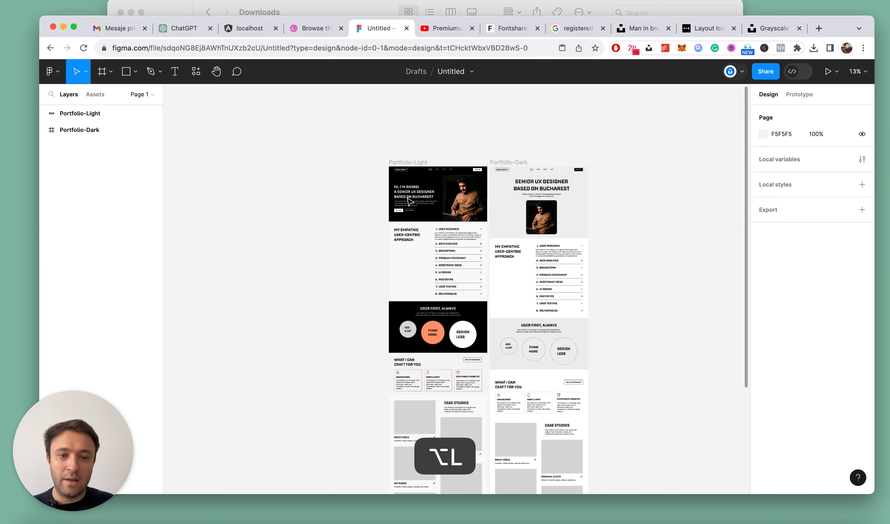
{"action": "scroll", "coordinate": [420, 211], "scroll_direction": "down", "scroll_amount": 3}
{"action": "scroll", "coordinate": [410, 193], "scroll_direction": "up", "scroll_amount": 3}
{"action": "scroll", "coordinate": [432, 158], "scroll_direction": "up", "scroll_amount": 2}
{"action": "scroll", "coordinate": [435, 163], "scroll_direction": "up", "scroll_amount": 2}
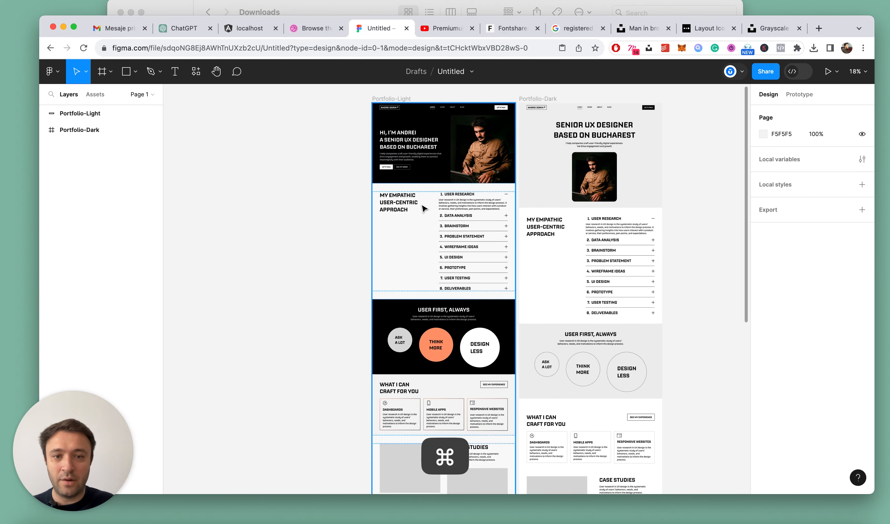
{"action": "scroll", "coordinate": [446, 223], "scroll_direction": "down", "scroll_amount": 5}
{"action": "scroll", "coordinate": [354, 207], "scroll_direction": "down", "scroll_amount": 6}
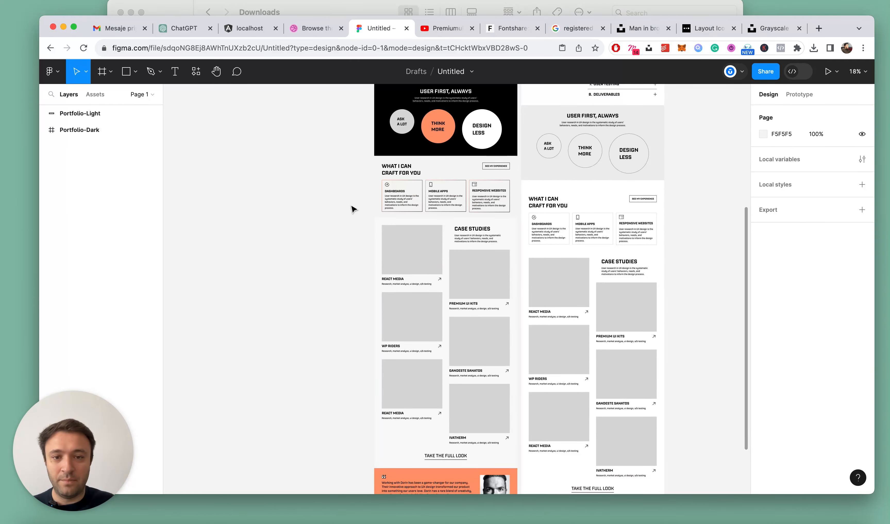
{"action": "left_click", "coordinate": [487, 348]}
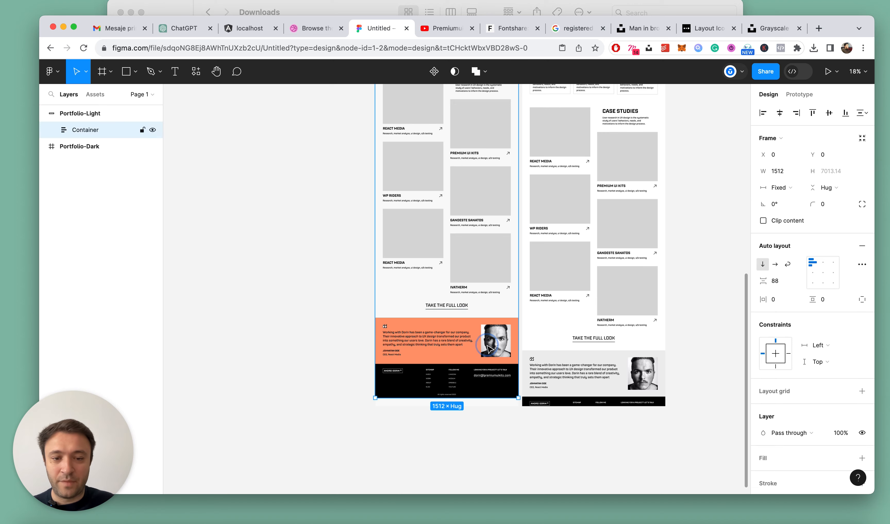
{"action": "scroll", "coordinate": [492, 337], "scroll_direction": "up", "scroll_amount": 3}
{"action": "left_click", "coordinate": [302, 230]}
Add an orange FF9A6F fill to the excerpt frame of the first React Media case study on Portfolio-Light
{"action": "scroll", "coordinate": [383, 224], "scroll_direction": "up", "scroll_amount": 5}
{"action": "left_click", "coordinate": [471, 223]}
{"action": "left_click", "coordinate": [471, 224]}
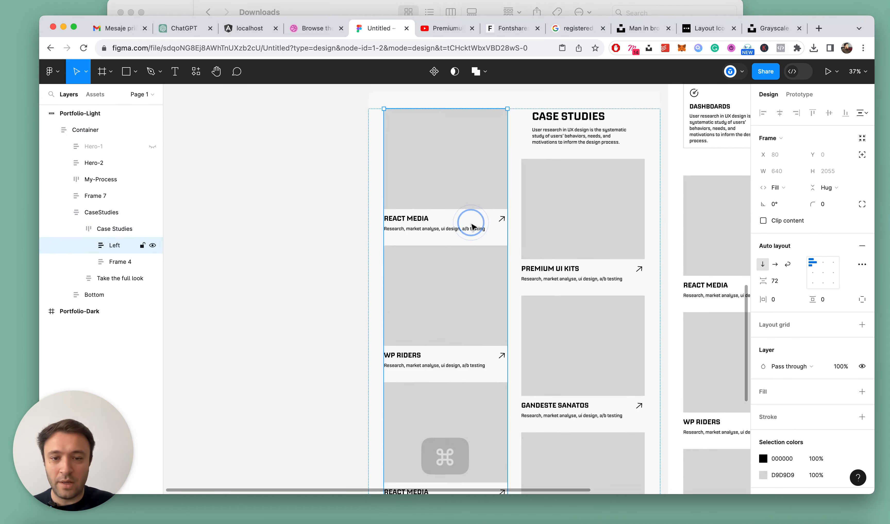
{"action": "left_click", "coordinate": [471, 225]}
{"action": "scroll", "coordinate": [470, 224], "scroll_direction": "up", "scroll_amount": 3}
{"action": "scroll", "coordinate": [808, 411], "scroll_direction": "down", "scroll_amount": 2}
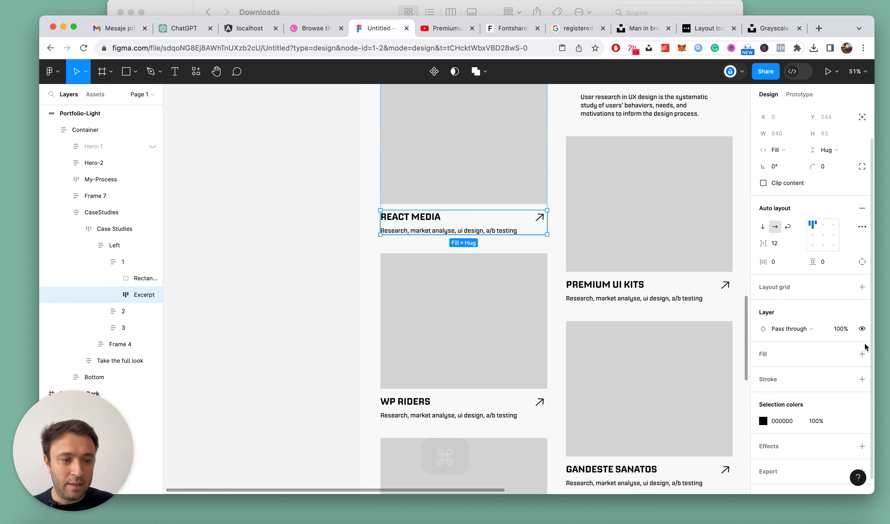
{"action": "left_click", "coordinate": [862, 354]}
{"action": "scroll", "coordinate": [827, 363], "scroll_direction": "down", "scroll_amount": 2}
{"action": "left_click", "coordinate": [762, 334]}
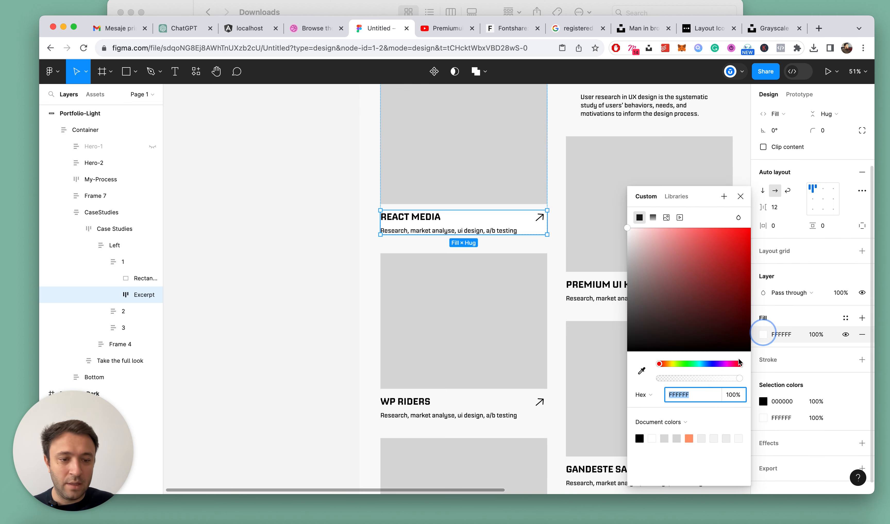
{"action": "left_click", "coordinate": [688, 438]}
{"action": "key", "text": "Escape"}
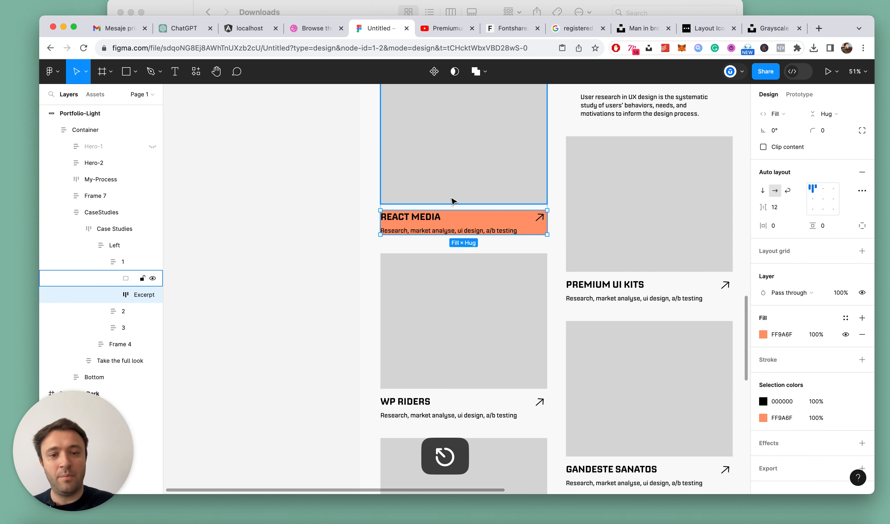
Set the orange React Media excerpt's vertical padding to 20 and its horizontal padding to 24
{"action": "scroll", "coordinate": [491, 196], "scroll_direction": "up", "scroll_amount": 3}
{"action": "left_click", "coordinate": [825, 224]}
{"action": "type", "text": "12"}
{"action": "key", "text": "Return"}
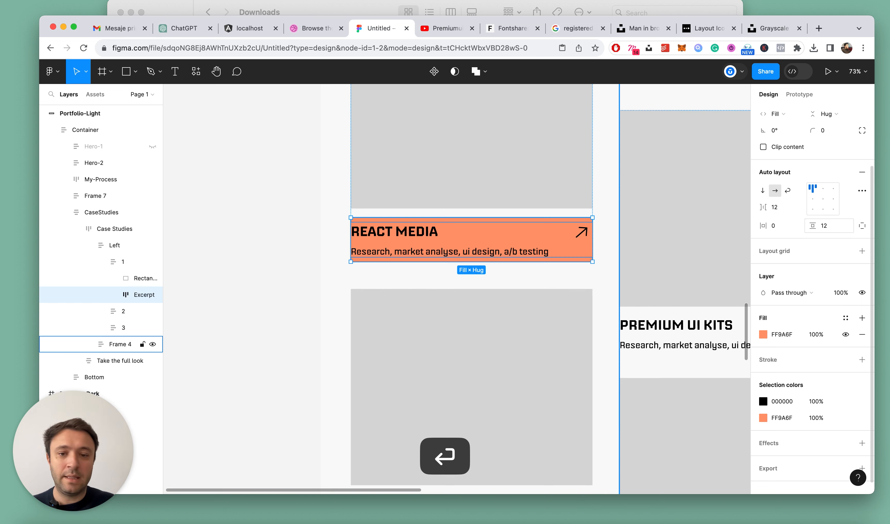
{"action": "type", "text": "20"}
{"action": "key", "text": "Return"}
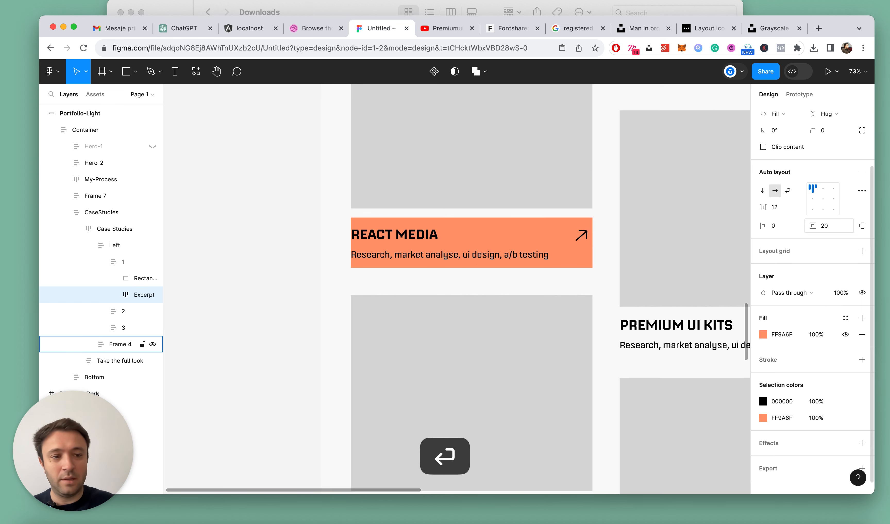
{"action": "left_click", "coordinate": [774, 226]}
{"action": "type", "text": "24"}
{"action": "key", "text": "Return"}
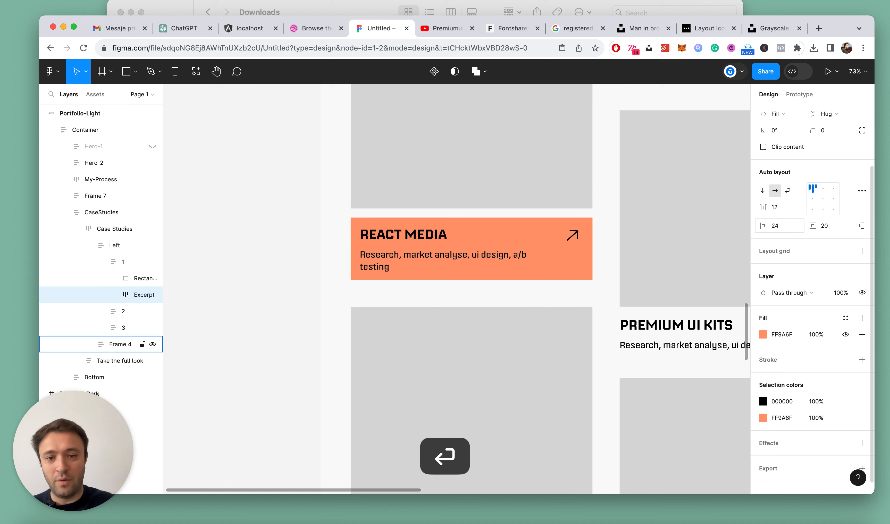
{"action": "left_click", "coordinate": [278, 230]}
{"action": "key", "text": "alt+l"}
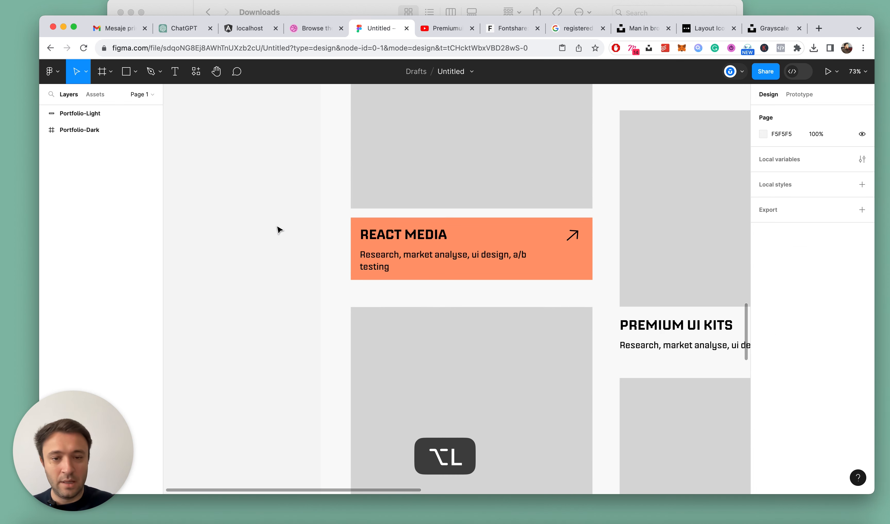
Set the spacing between the image and the orange excerpt in the first React Media card to 0
{"action": "double_click", "coordinate": [473, 240]}
{"action": "left_click", "coordinate": [465, 159]}
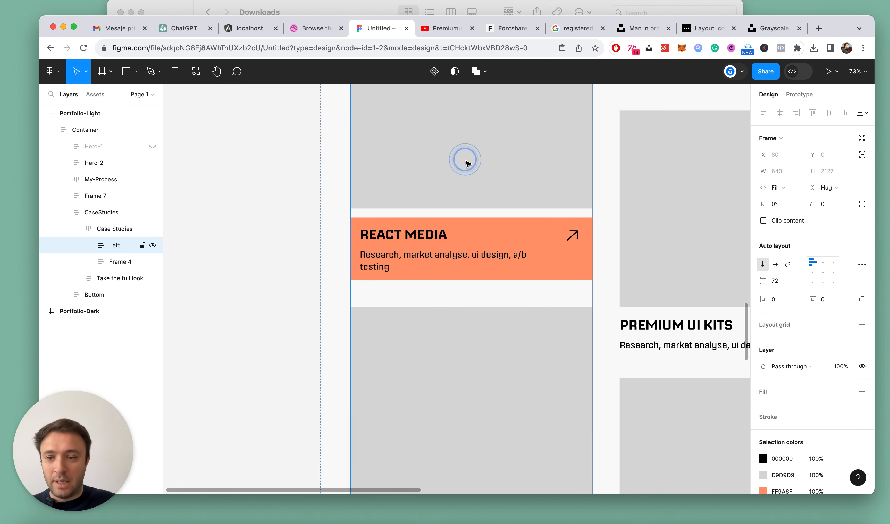
{"action": "left_click", "coordinate": [491, 166]}
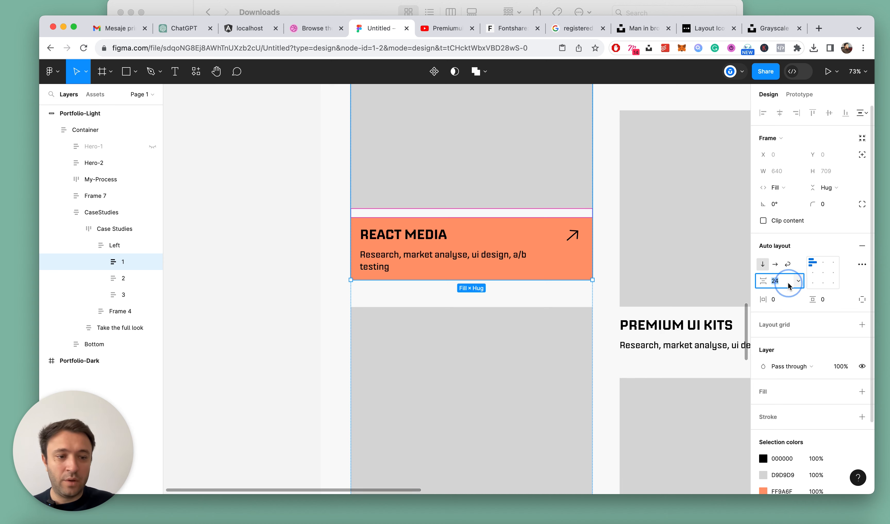
{"action": "type", "text": "0"}
{"action": "key", "text": "Return"}
{"action": "left_click", "coordinate": [256, 266]}
{"action": "scroll", "coordinate": [277, 254], "scroll_direction": "down", "scroll_amount": 5}
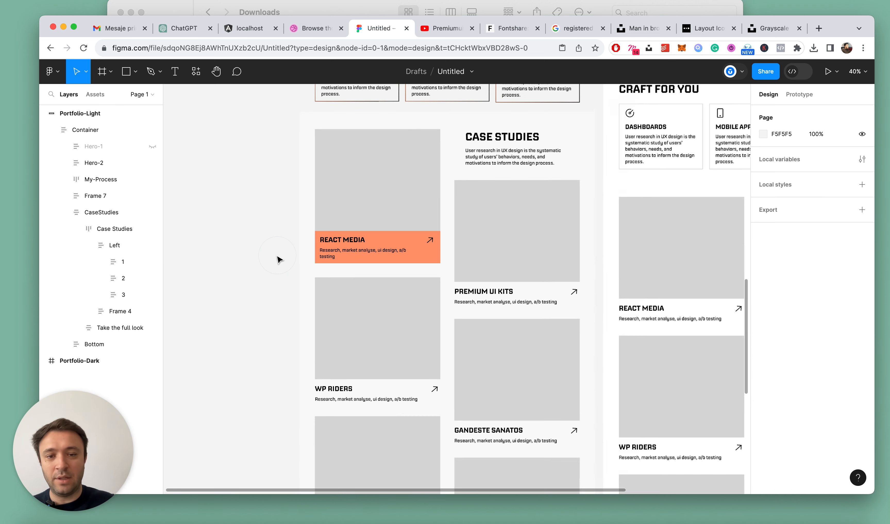
{"action": "key", "text": "alt+l"}
Set the vertical padding of the orange testimonials section on Portfolio-Light to 80
{"action": "scroll", "coordinate": [395, 250], "scroll_direction": "down", "scroll_amount": 5}
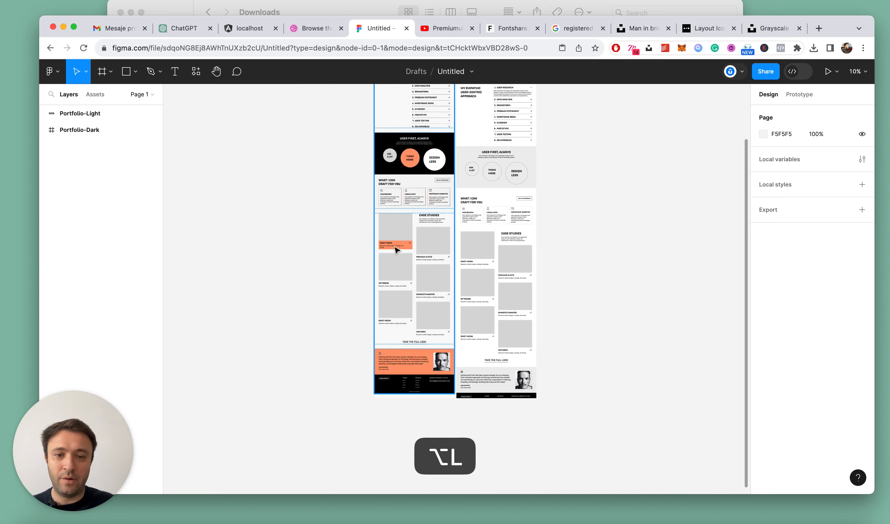
{"action": "scroll", "coordinate": [392, 252], "scroll_direction": "down", "scroll_amount": 4}
{"action": "scroll", "coordinate": [392, 252], "scroll_direction": "up", "scroll_amount": 5}
{"action": "left_click", "coordinate": [431, 256], "text": "super"}
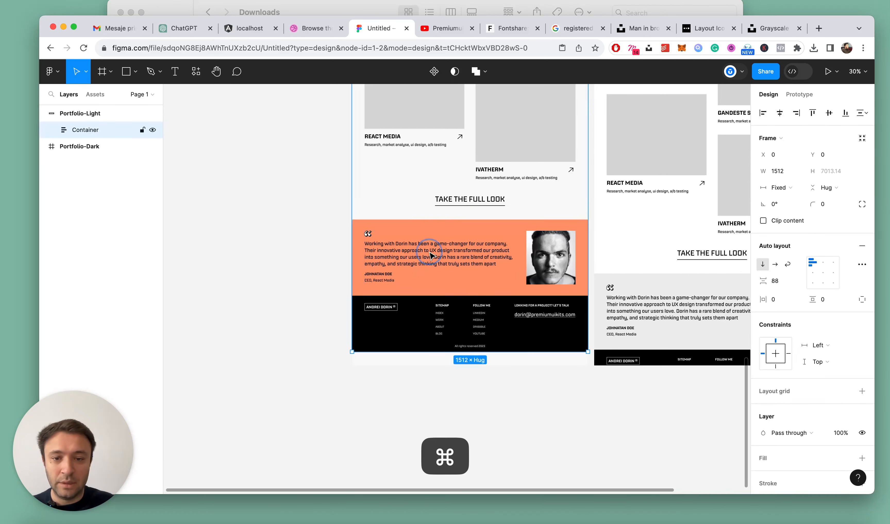
{"action": "double_click", "coordinate": [480, 267]}
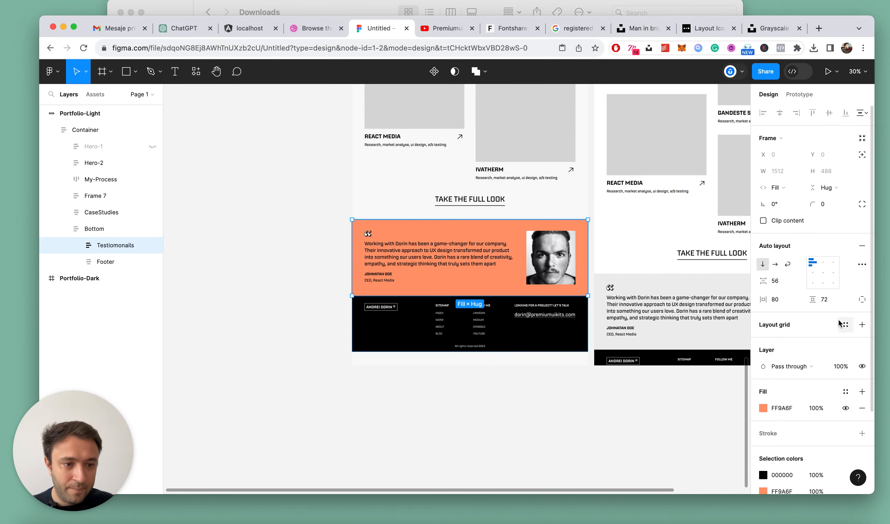
{"action": "type", "text": "80"}
{"action": "key", "text": "Return"}
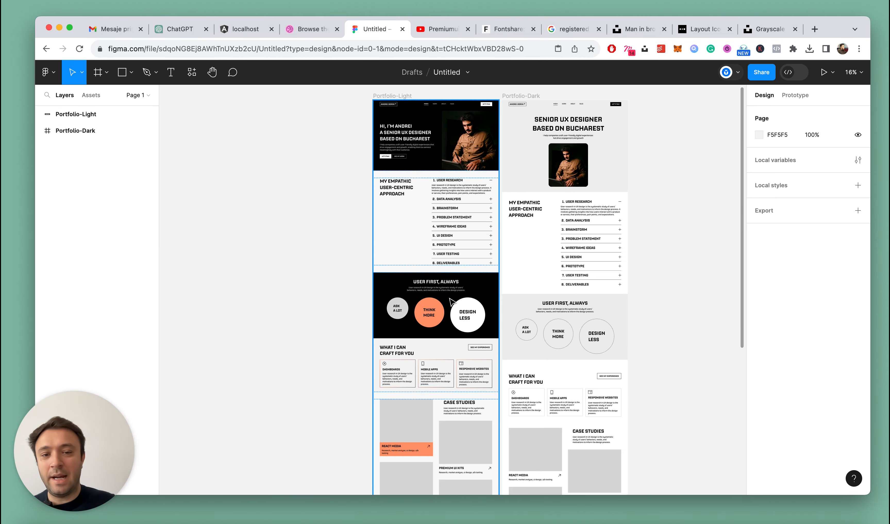
Review the Portfolio-Light page against Portfolio-Dark, checking the case studies, services, User First and hero sections
{"action": "scroll", "coordinate": [495, 223], "scroll_direction": "up", "scroll_amount": 5}
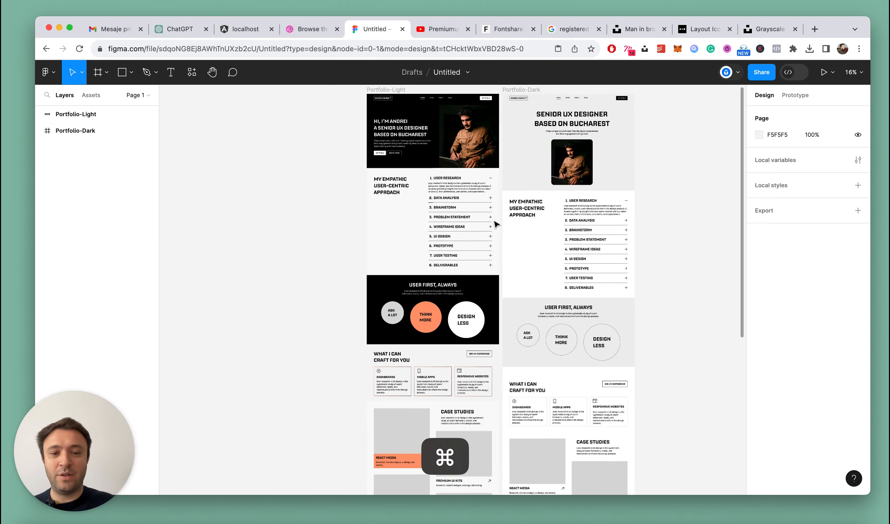
{"action": "scroll", "coordinate": [359, 141], "scroll_direction": "down", "scroll_amount": 5}
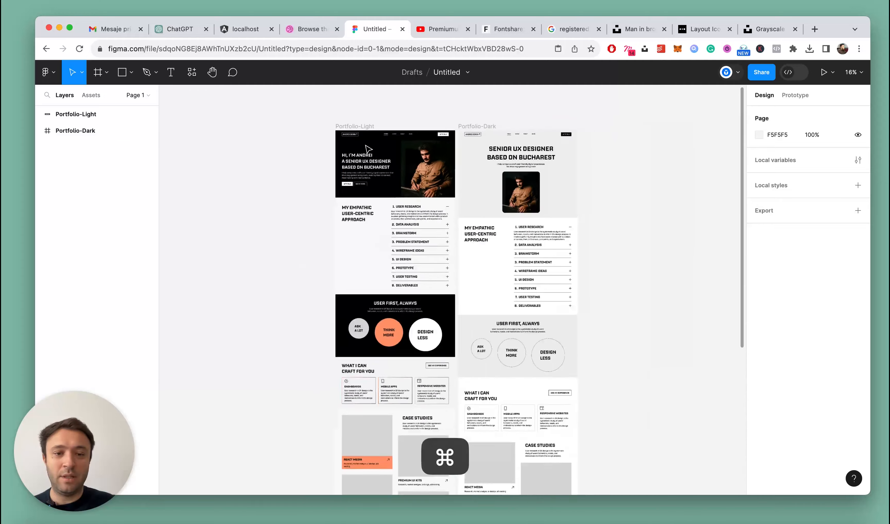
{"action": "scroll", "coordinate": [352, 254], "scroll_direction": "down", "scroll_amount": 5}
{"action": "scroll", "coordinate": [356, 253], "scroll_direction": "down", "scroll_amount": 5}
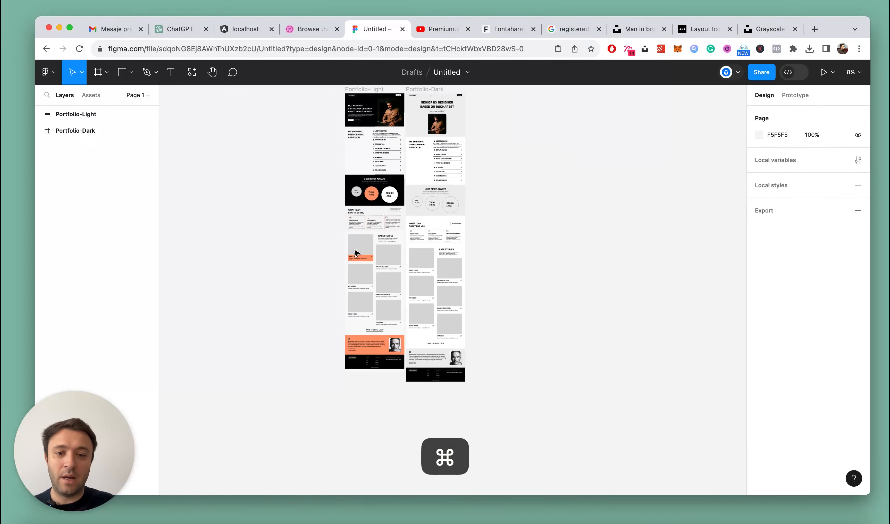
{"action": "scroll", "coordinate": [341, 281], "scroll_direction": "up", "scroll_amount": 10}
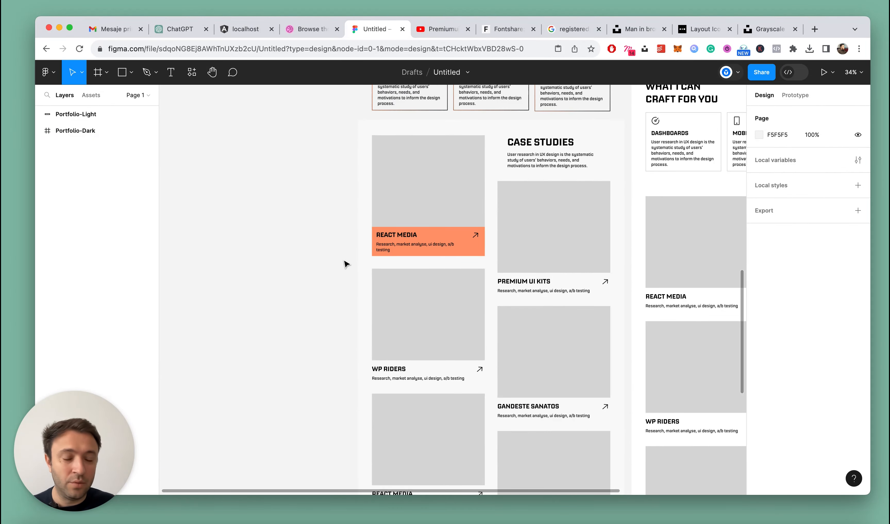
{"action": "scroll", "coordinate": [633, 144], "scroll_direction": "up", "scroll_amount": 2}
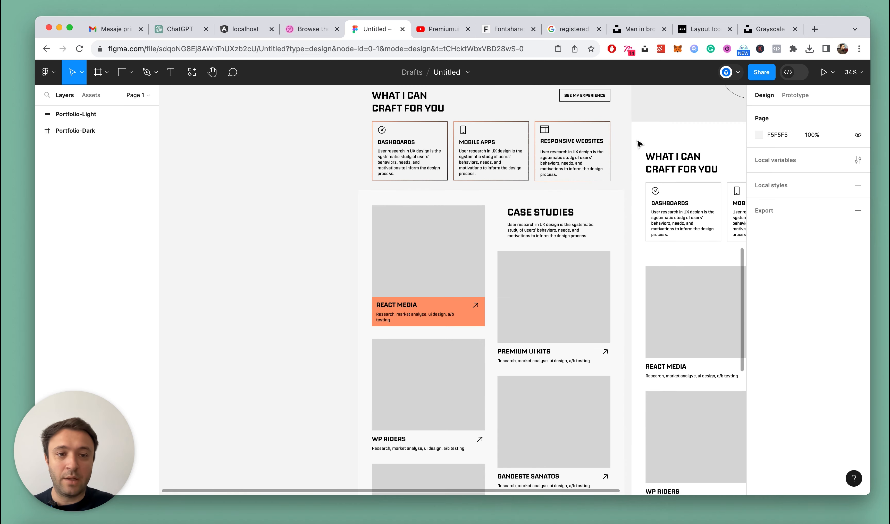
{"action": "scroll", "coordinate": [637, 145], "scroll_direction": "up", "scroll_amount": 5}
{"action": "scroll", "coordinate": [635, 143], "scroll_direction": "down", "scroll_amount": 4}
{"action": "left_click", "coordinate": [613, 226]}
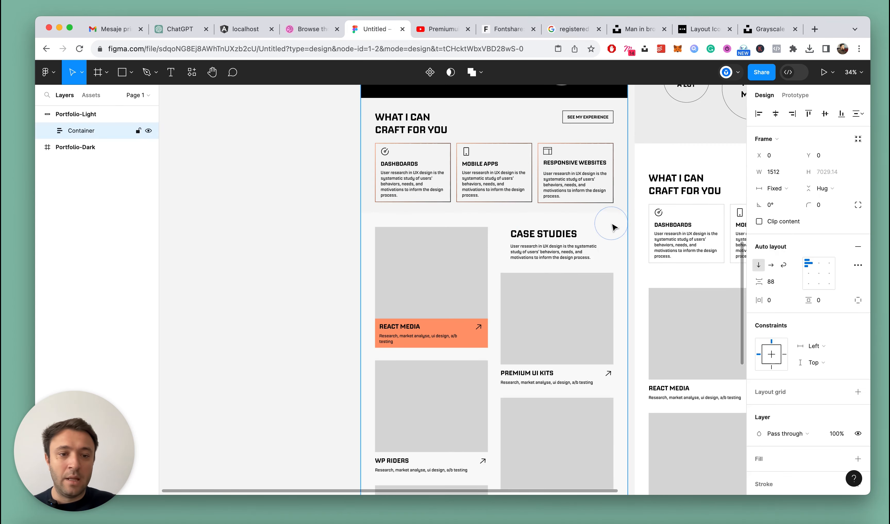
{"action": "scroll", "coordinate": [615, 223], "scroll_direction": "up", "scroll_amount": 5}
{"action": "scroll", "coordinate": [671, 148], "scroll_direction": "up", "scroll_amount": 6}
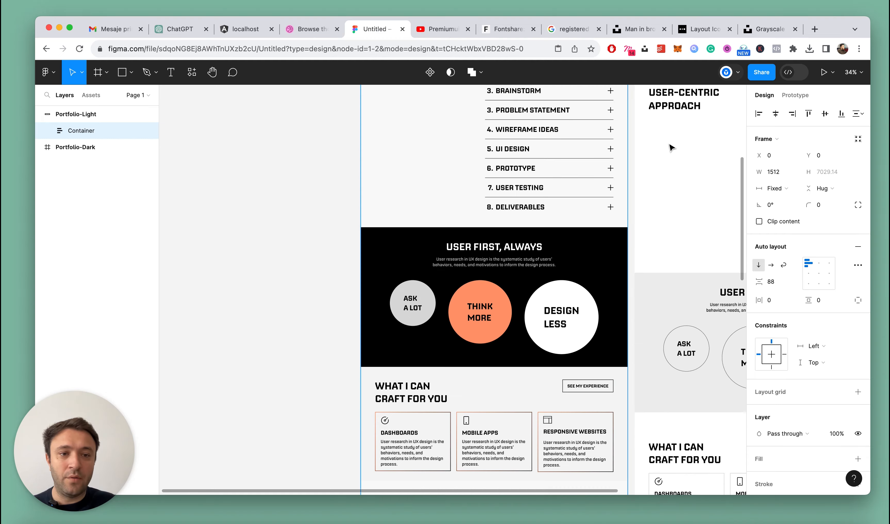
{"action": "left_click", "coordinate": [338, 179]}
{"action": "scroll", "coordinate": [337, 179], "scroll_direction": "up", "scroll_amount": 4}
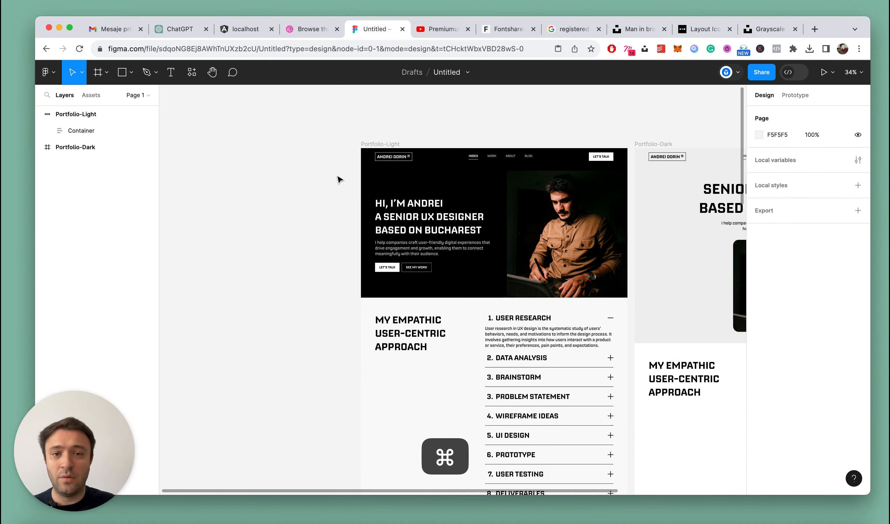